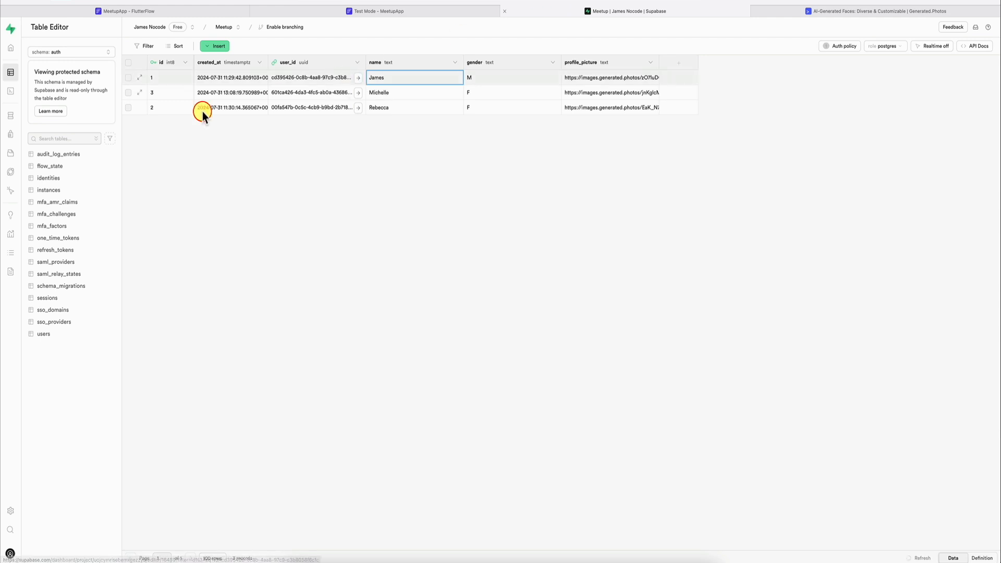
# Step: View the messages table in the public schema and widen its chat_id column to show the full name
pyautogui.click(71, 51)
pyautogui.scroll(-2, 68, 149)
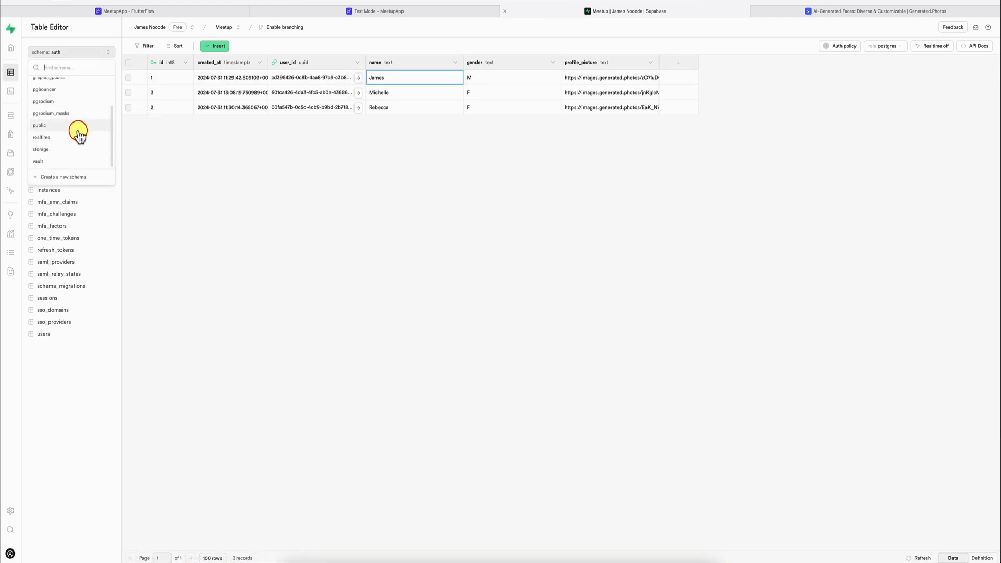
pyautogui.click(73, 124)
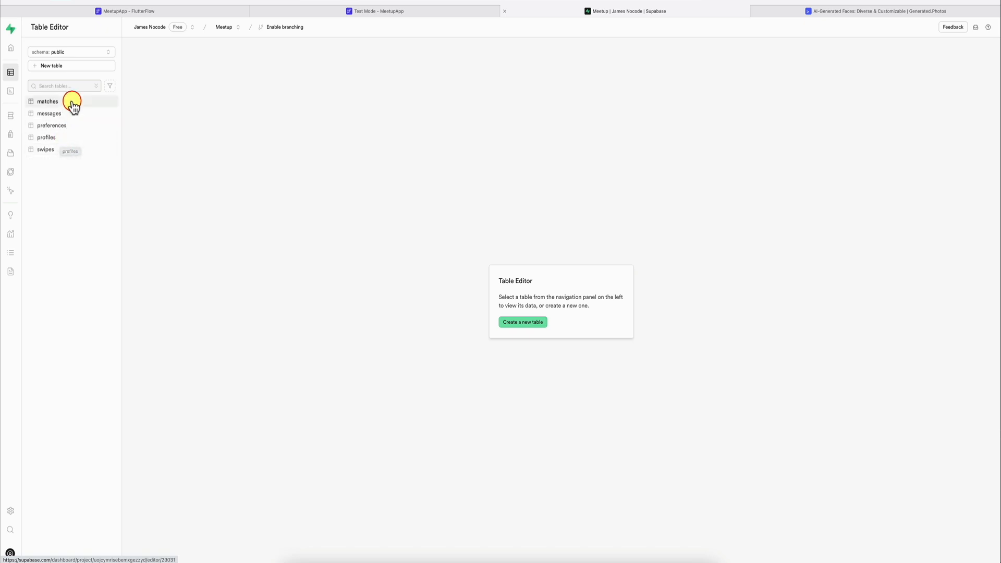
pyautogui.click(66, 116)
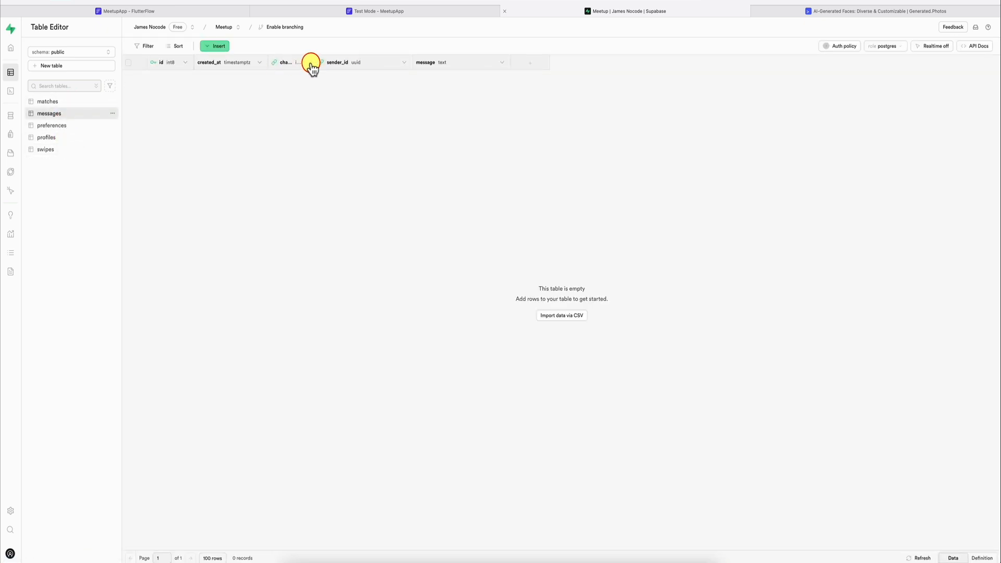
pyautogui.moveTo(313, 63); pyautogui.dragTo(340, 63)
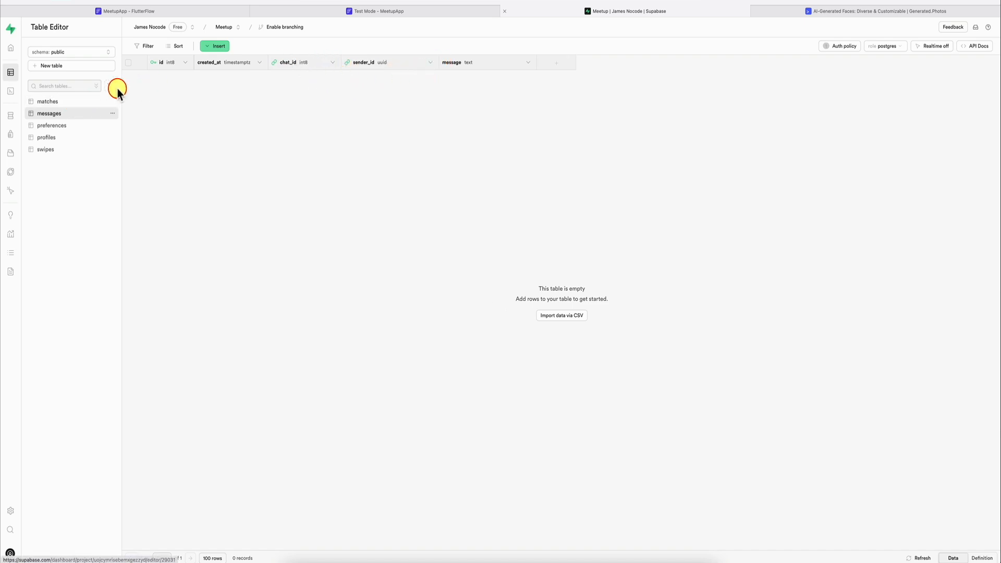
# Step: Switch to FlutterFlow and add a required page parameter chatRow to the messages page, typed as a Supabase Row from the matches table
pyautogui.click(218, 7)
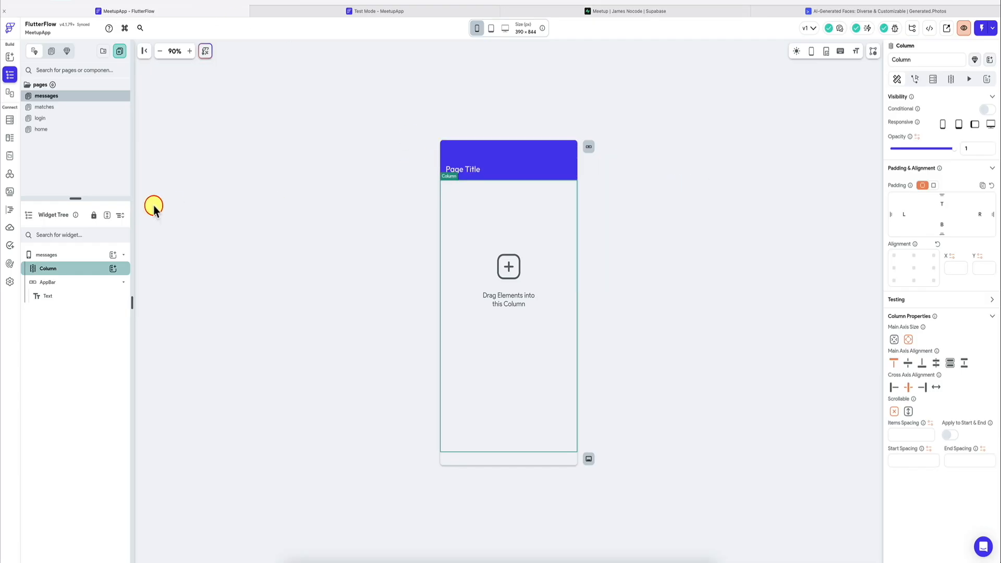
pyautogui.click(55, 255)
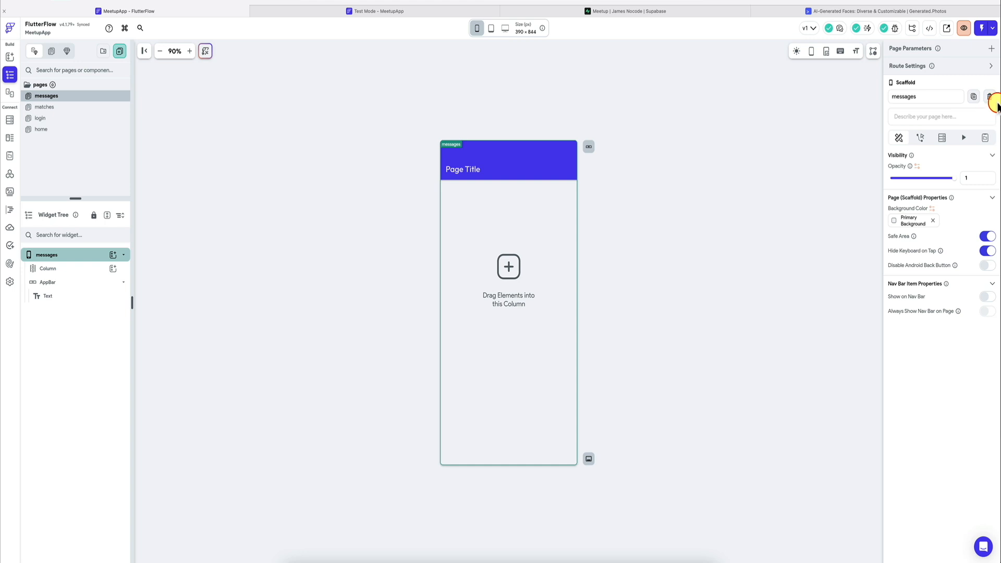
pyautogui.click(991, 48)
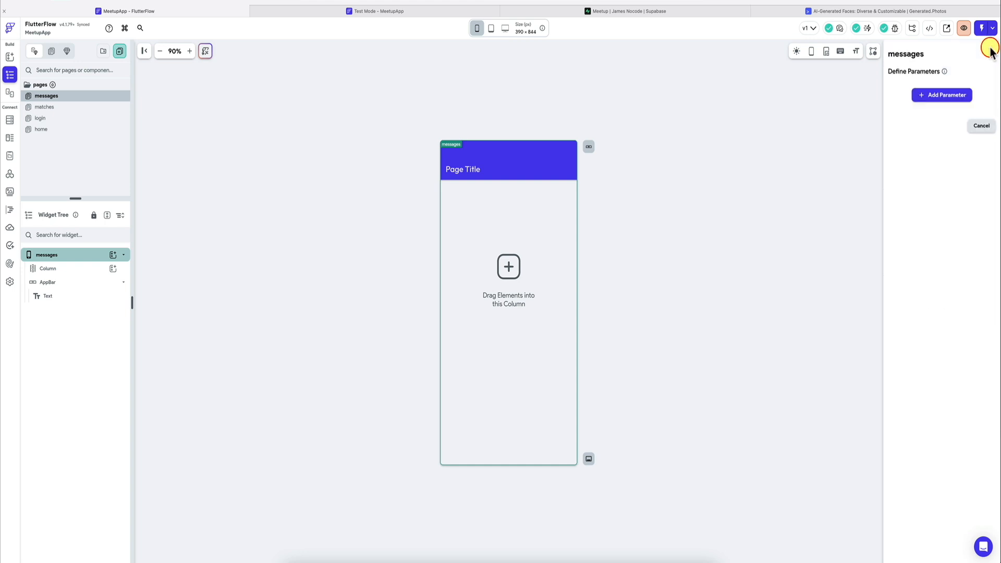
pyautogui.click(958, 96)
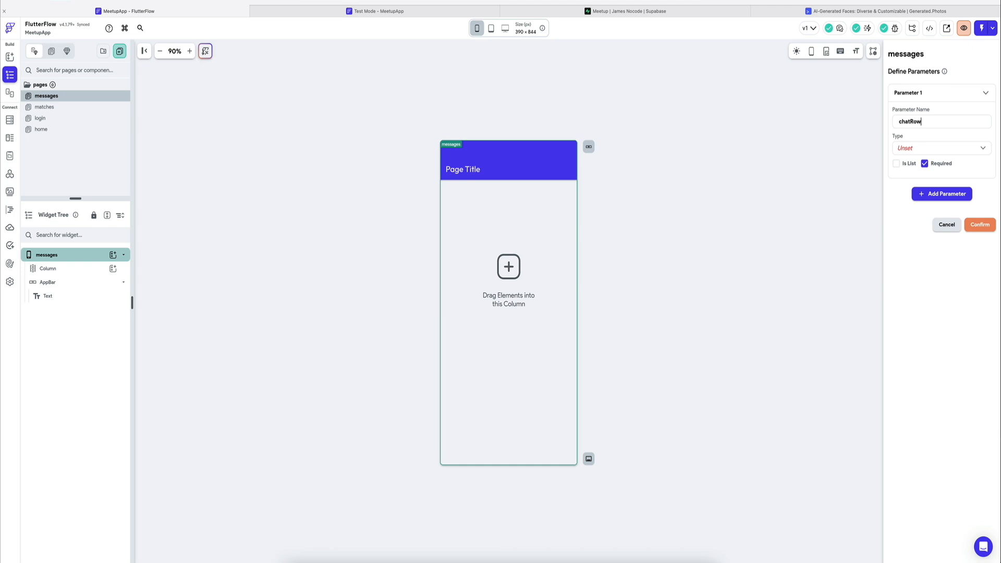
pyautogui.click(929, 148)
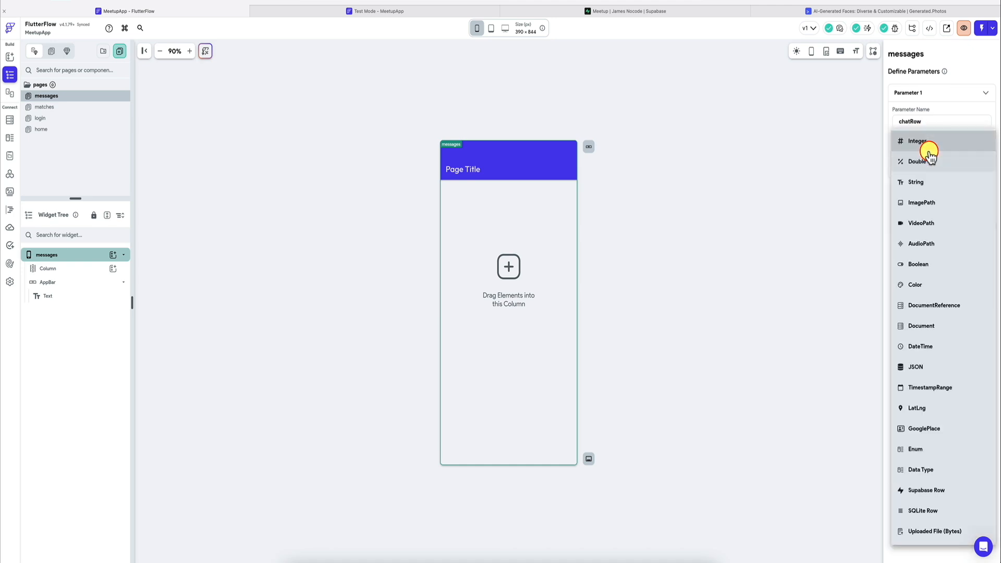
pyautogui.click(927, 512)
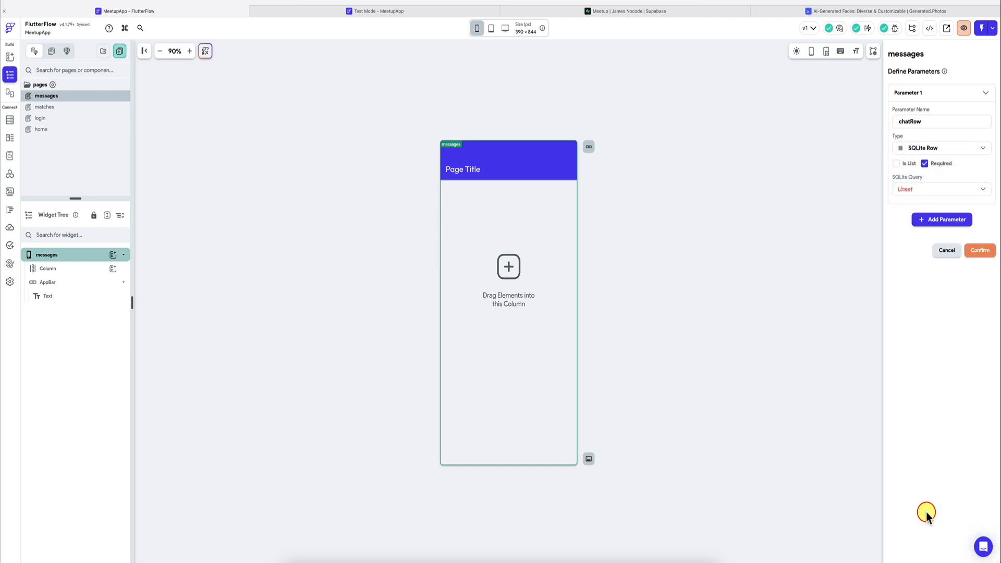
pyautogui.click(921, 149)
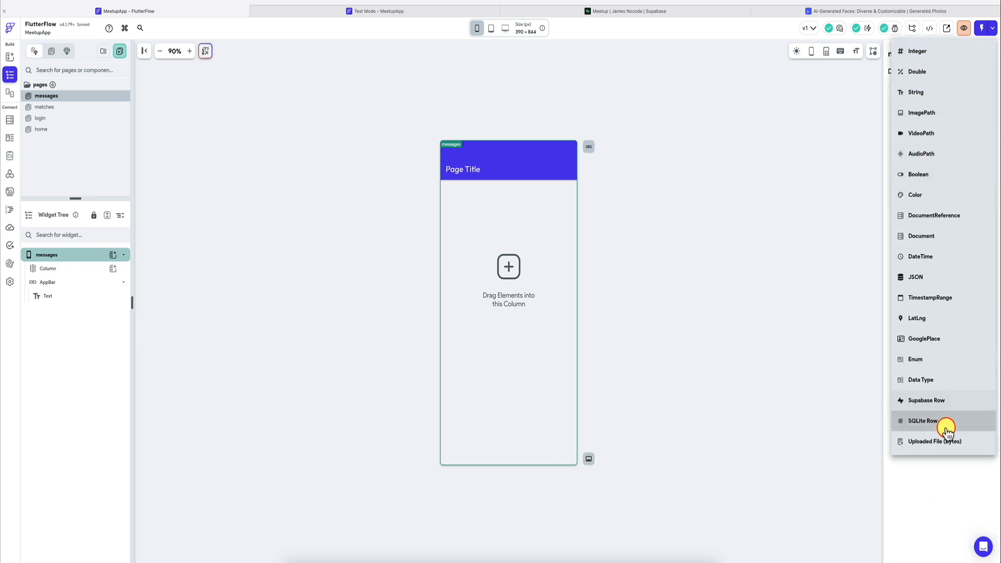
pyautogui.click(950, 401)
pyautogui.click(947, 192)
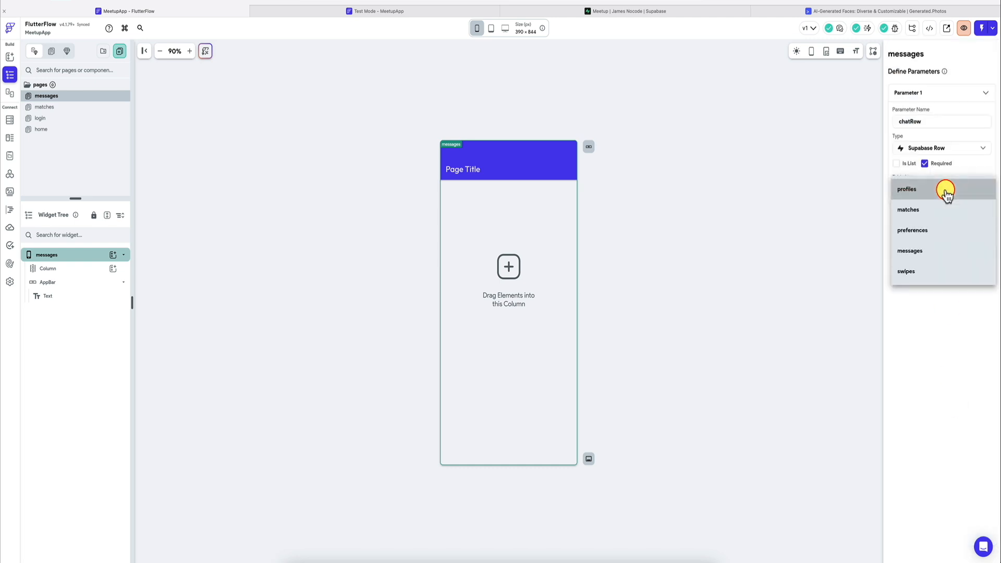
pyautogui.click(933, 216)
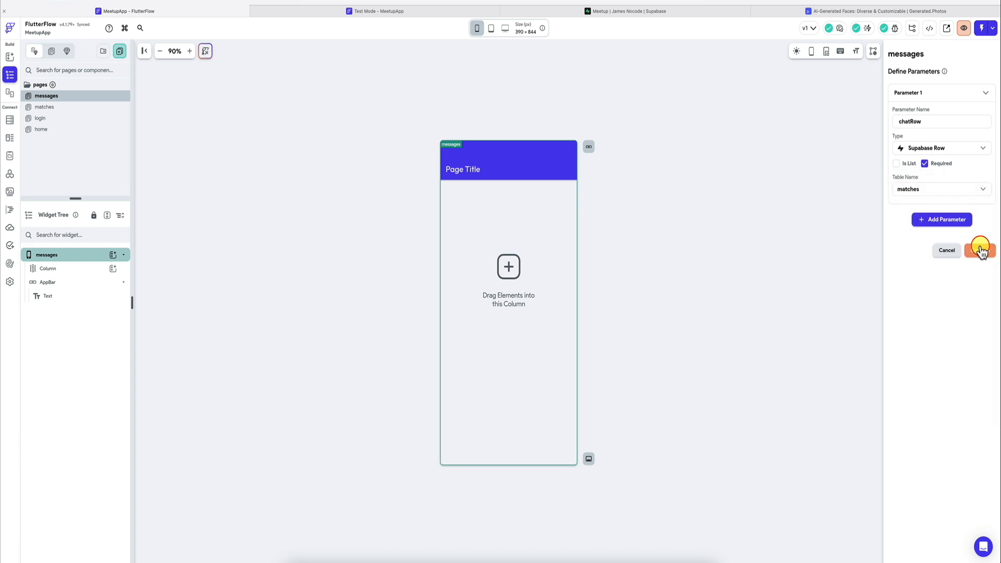
pyautogui.click(979, 251)
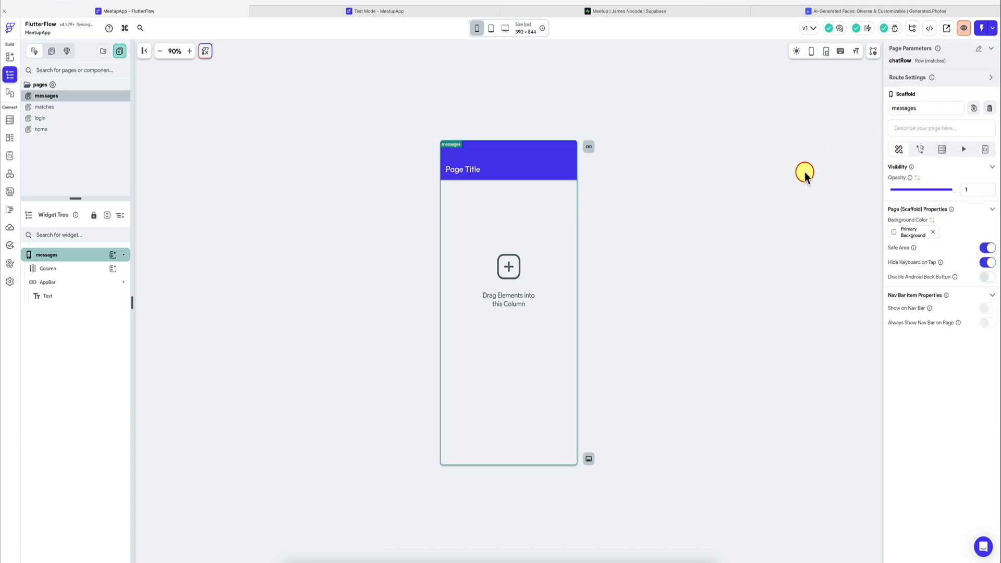
# Step: Change the app bar title text of the messages page to "Chat with ..."
pyautogui.click(472, 170)
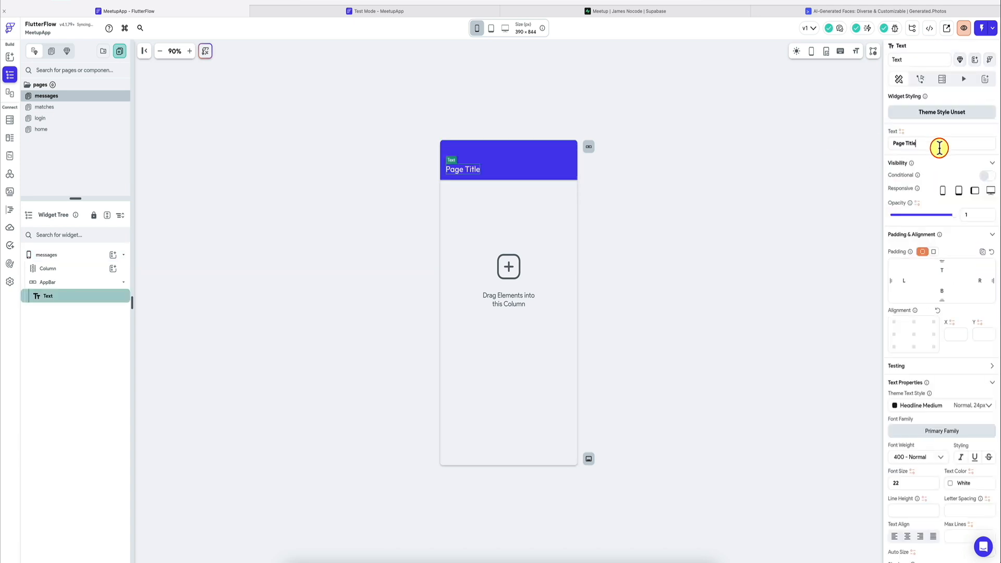
pyautogui.write('Chat with ...')
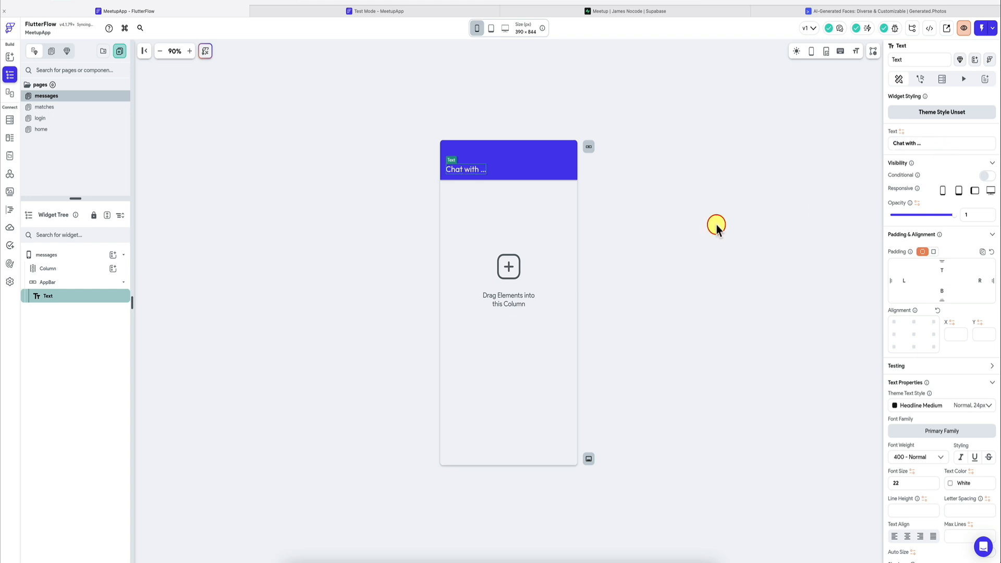
pyautogui.click(659, 238)
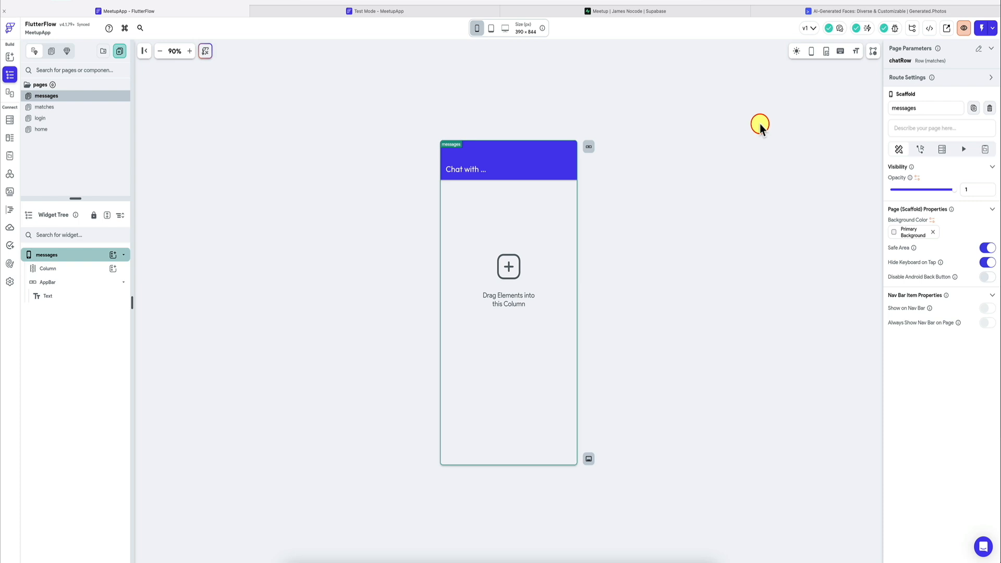
pyautogui.click(941, 150)
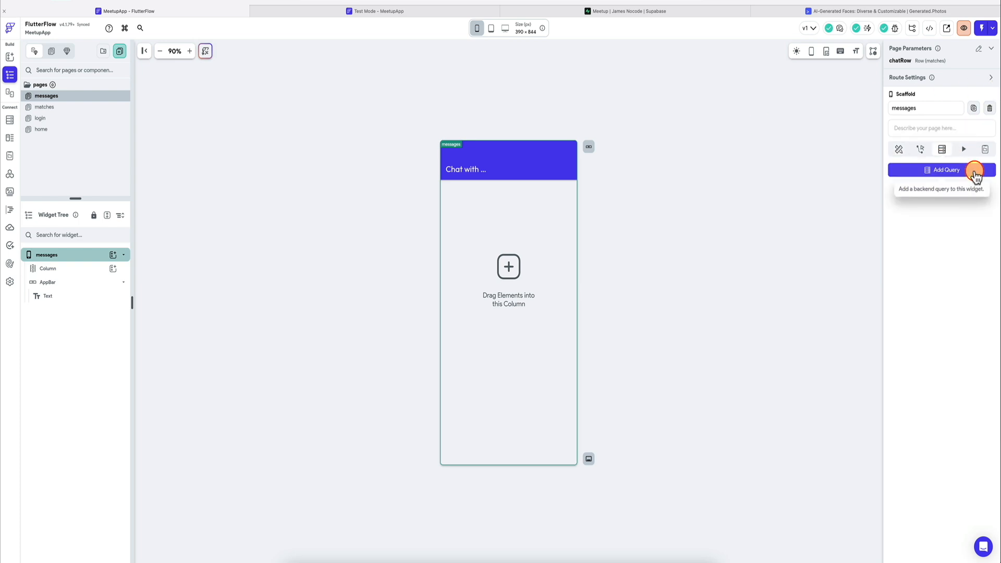
pyautogui.click(488, 281)
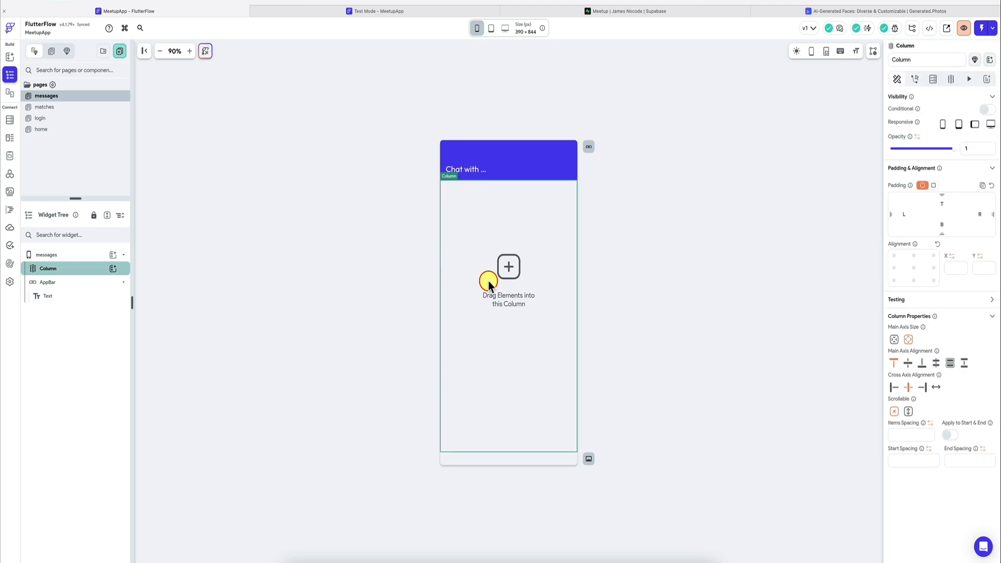
pyautogui.click(476, 170)
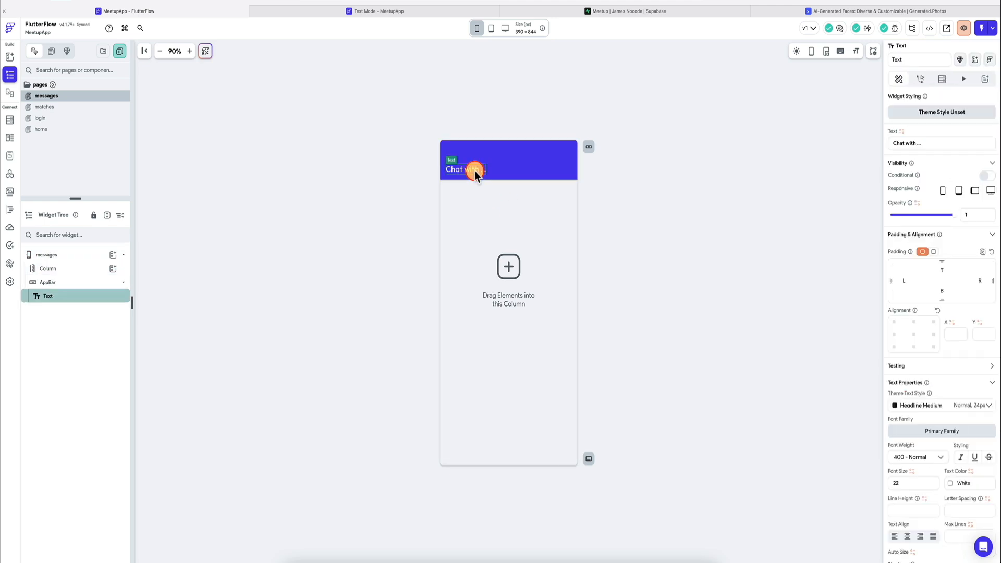
pyautogui.click(541, 277)
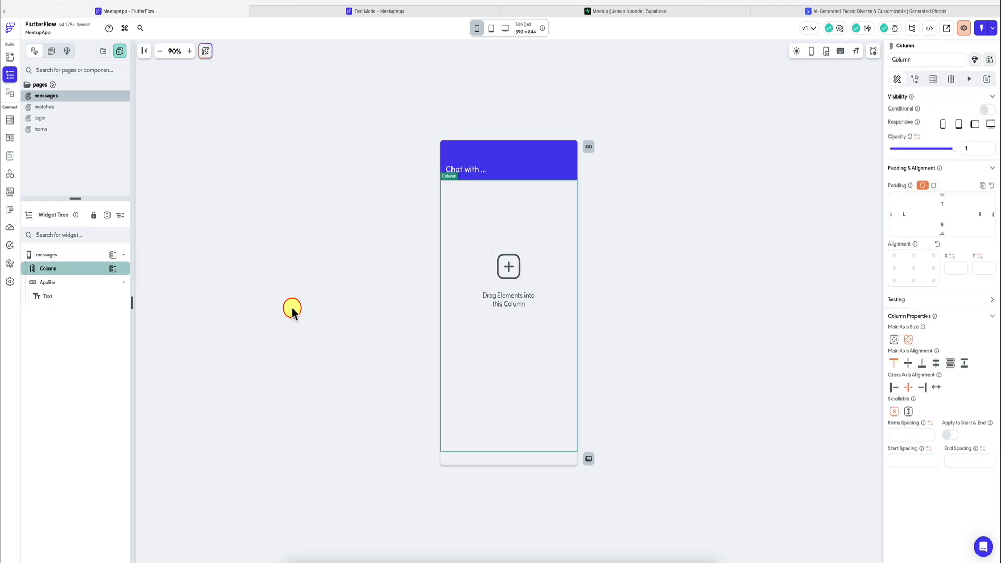
# Step: Add a ListView inside the Column of the messages page
pyautogui.click(113, 269)
pyautogui.write('list')
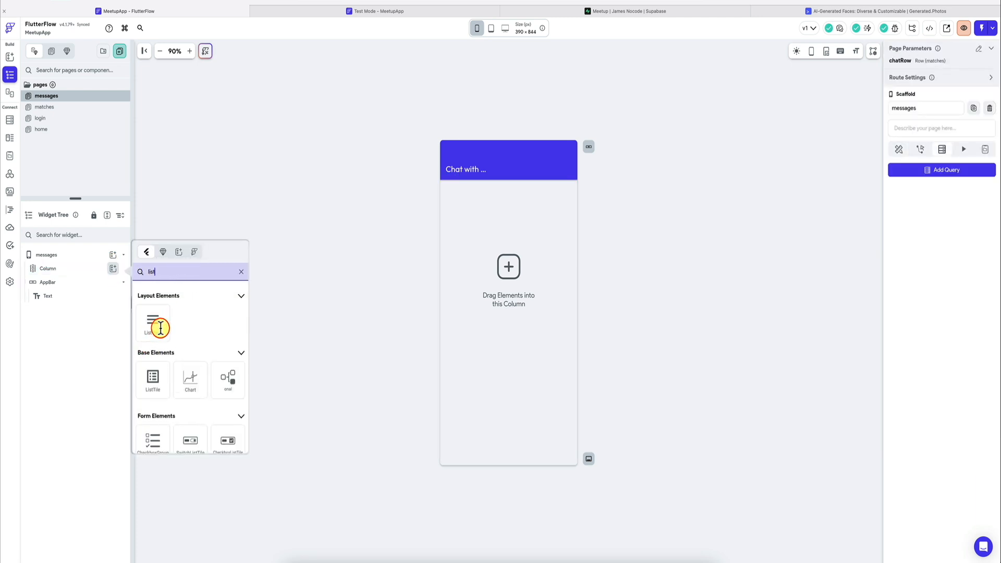
pyautogui.click(161, 328)
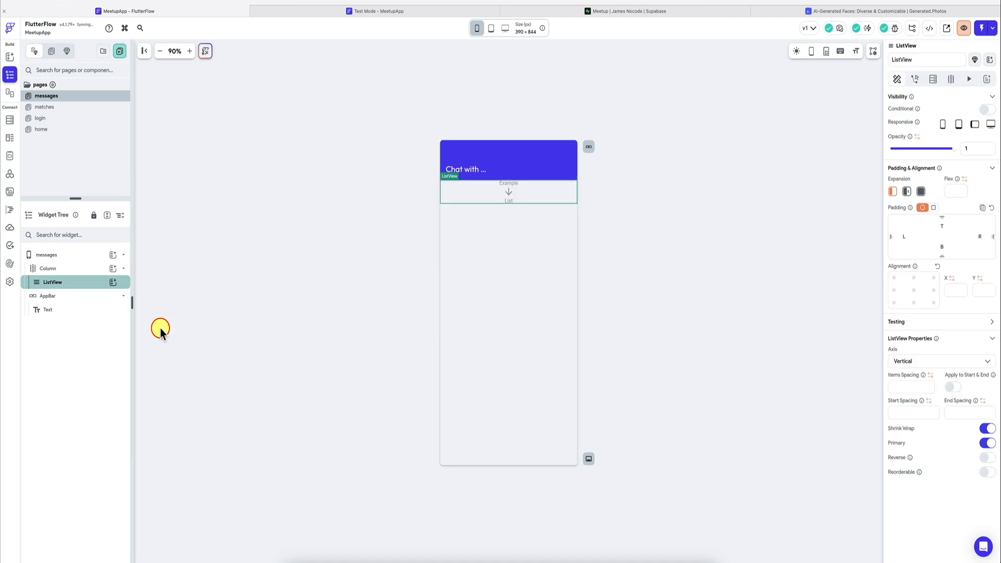
# Step: Add a Row below the ListView in the Column and set the ListView to expanded so it fills the free height
pyautogui.click(113, 269)
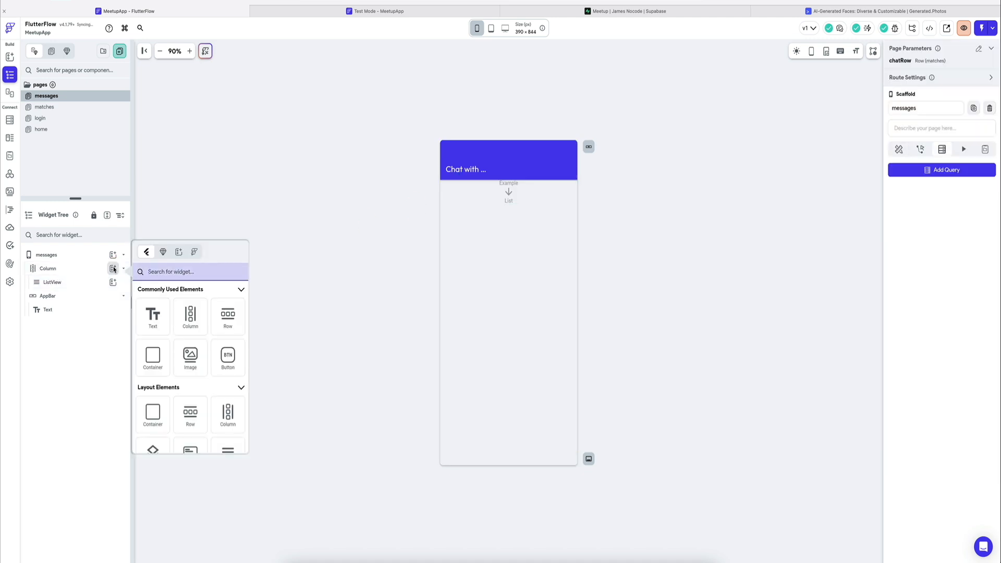
pyautogui.write('row')
pyautogui.click(156, 316)
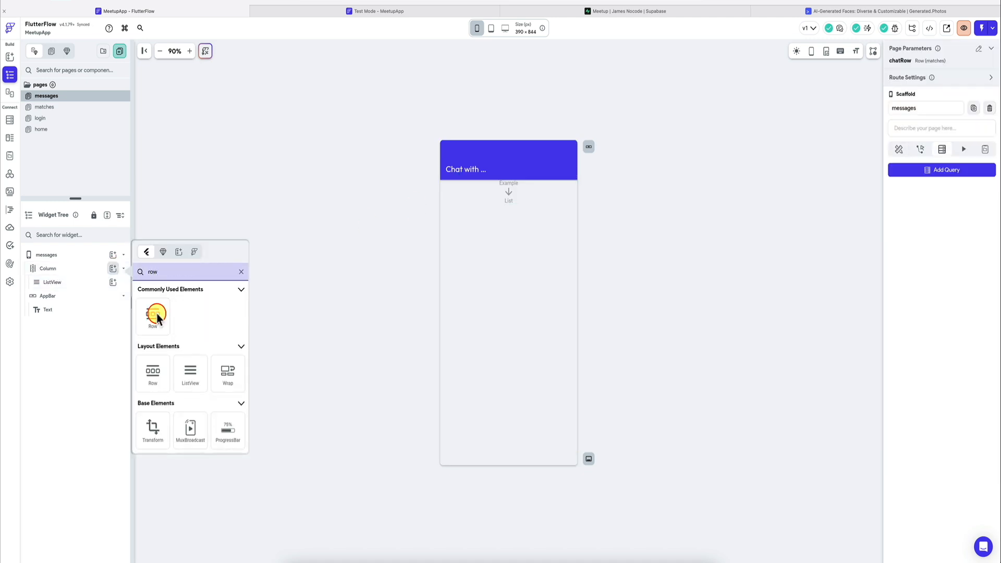
pyautogui.moveTo(156, 315); pyautogui.dragTo(498, 204)
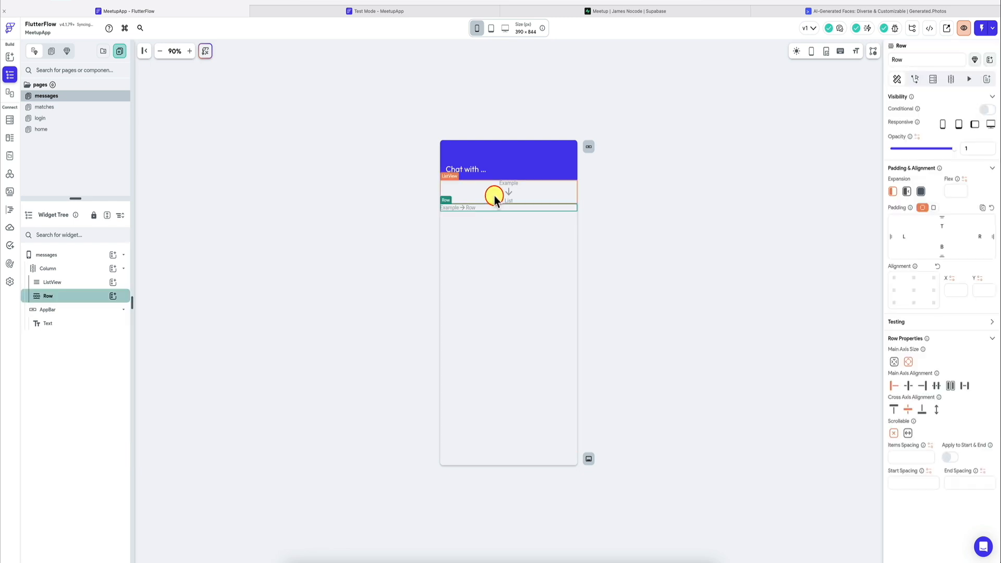
pyautogui.click(494, 195)
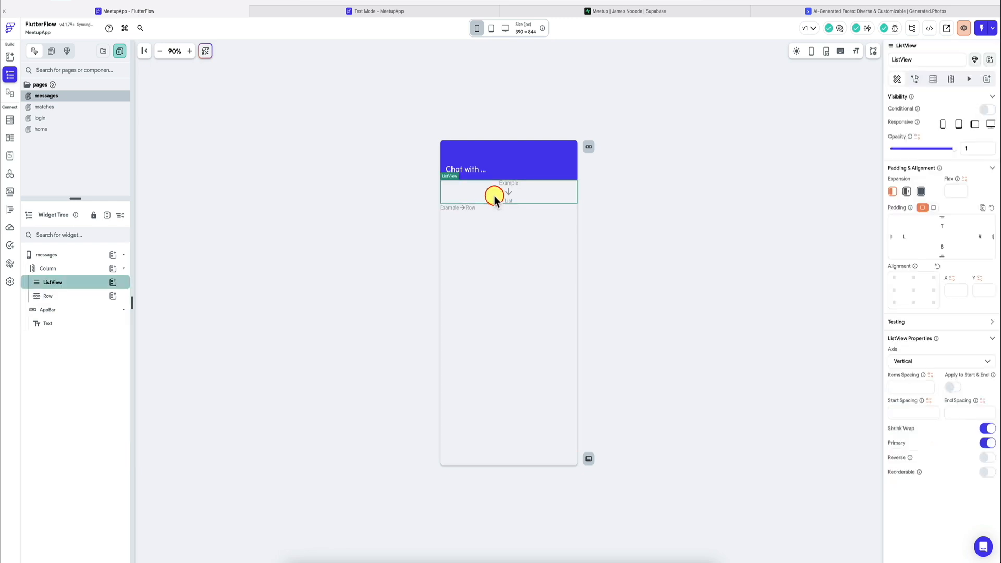
pyautogui.click(921, 192)
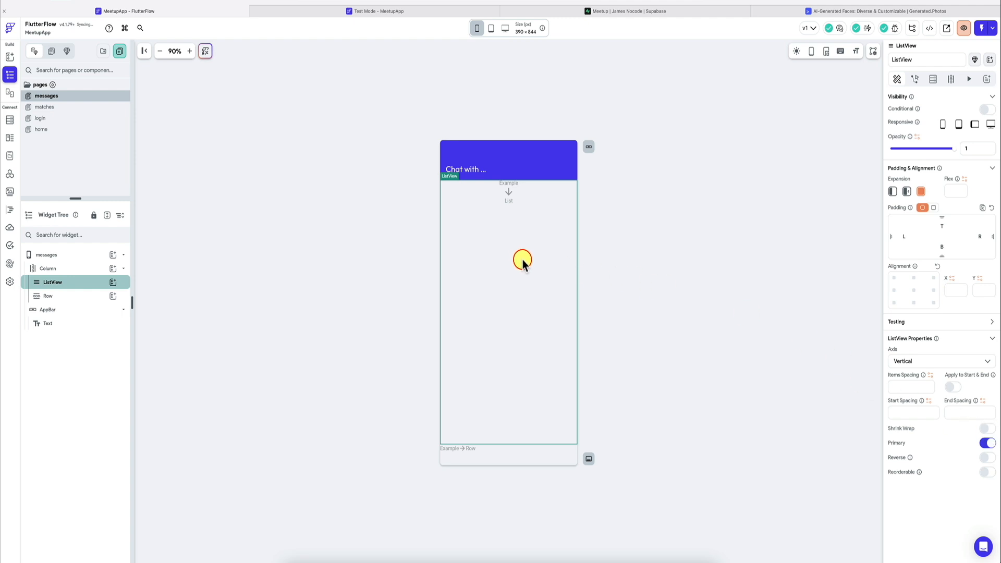
# Step: Add a TextField and a Button side by side inside the Row below the ListView
pyautogui.click(83, 294)
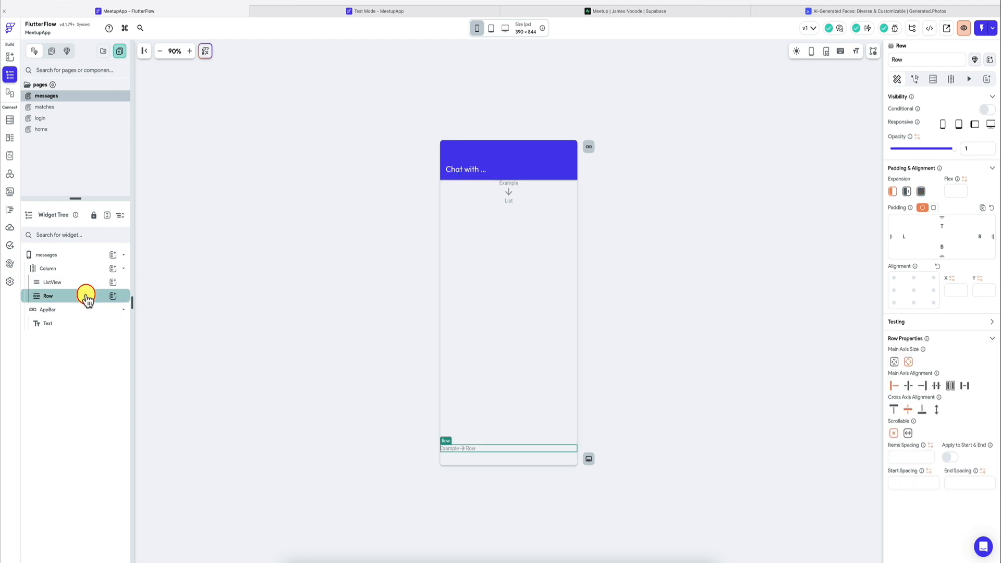
pyautogui.click(113, 297)
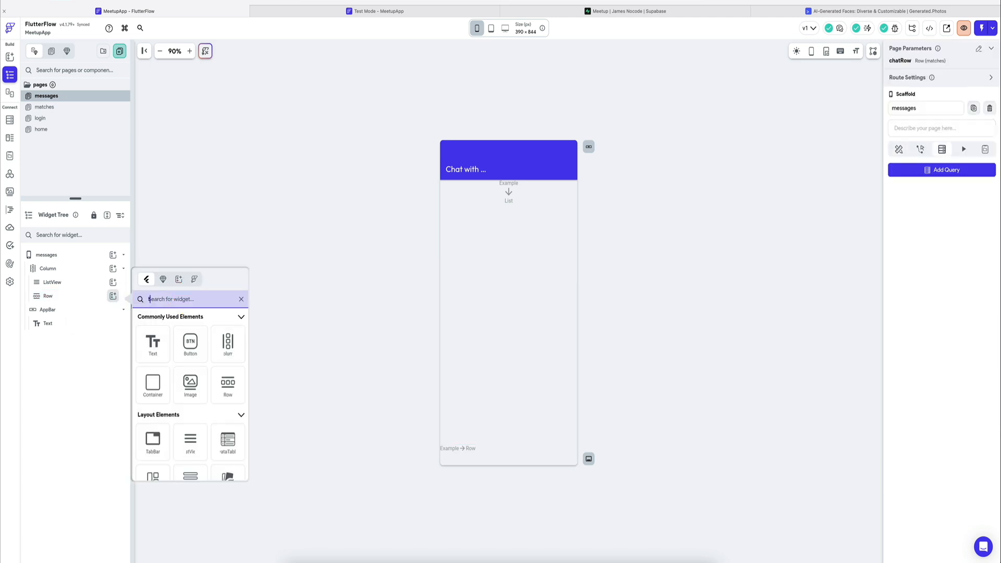
pyautogui.write('text')
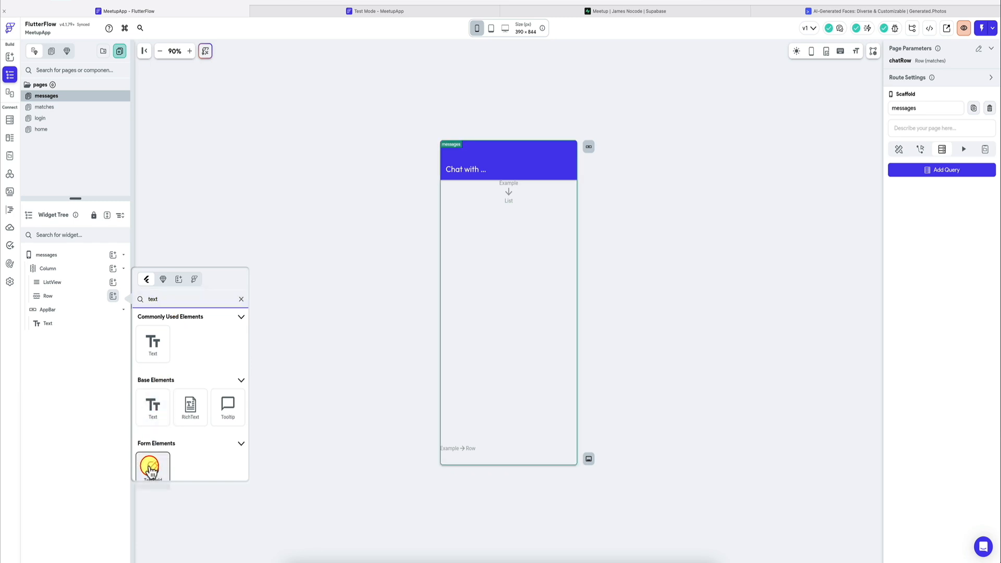
pyautogui.click(153, 467)
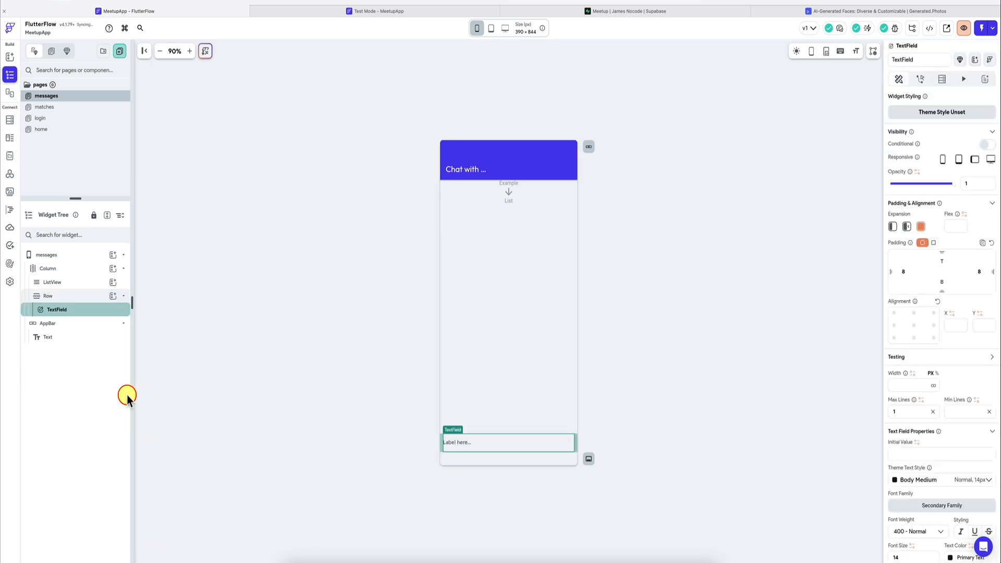
pyautogui.click(113, 296)
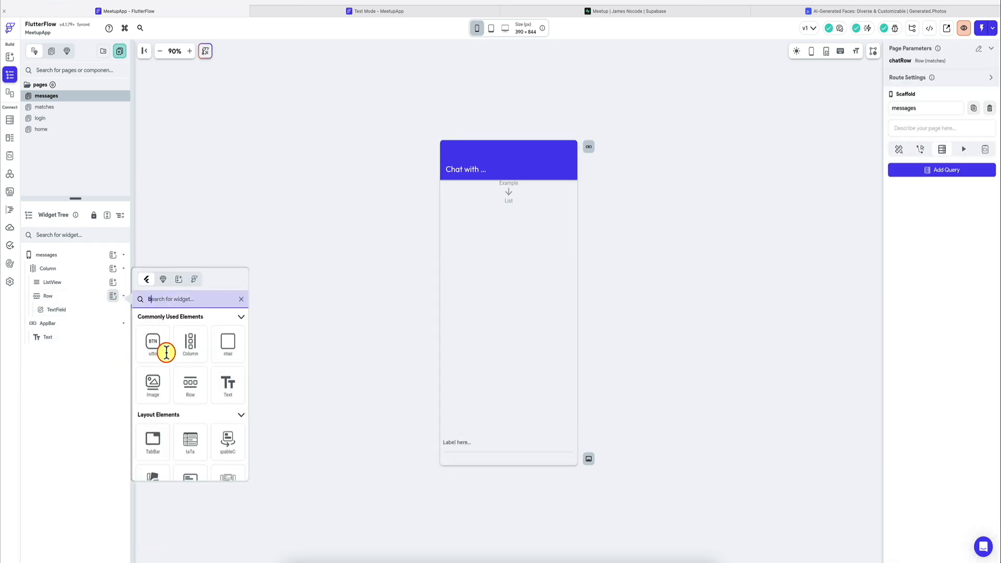
pyautogui.click(167, 353)
# Step: Set the input border type of the TextField in the bottom Row to Outline
pyautogui.click(477, 444)
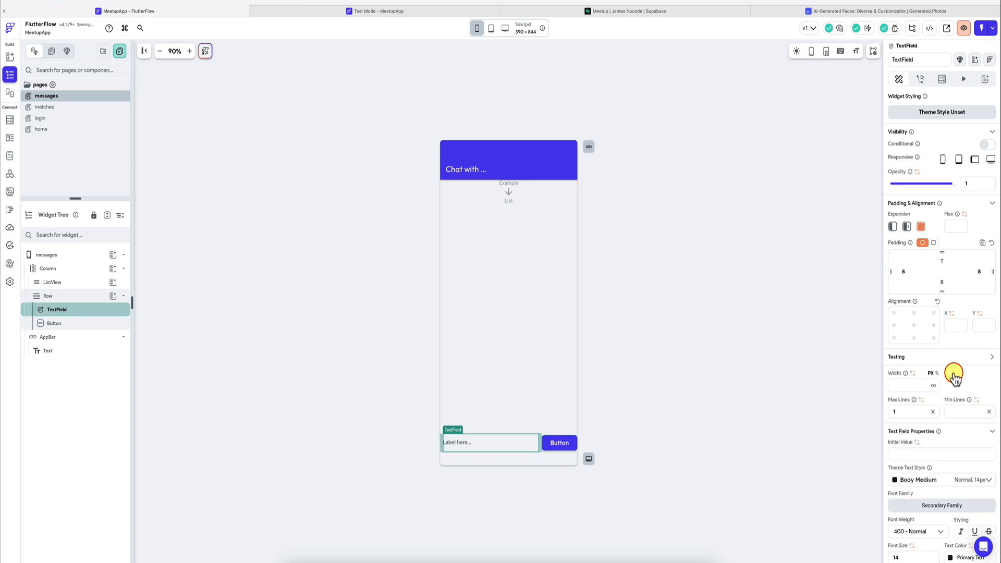
pyautogui.scroll(-10, 954, 374)
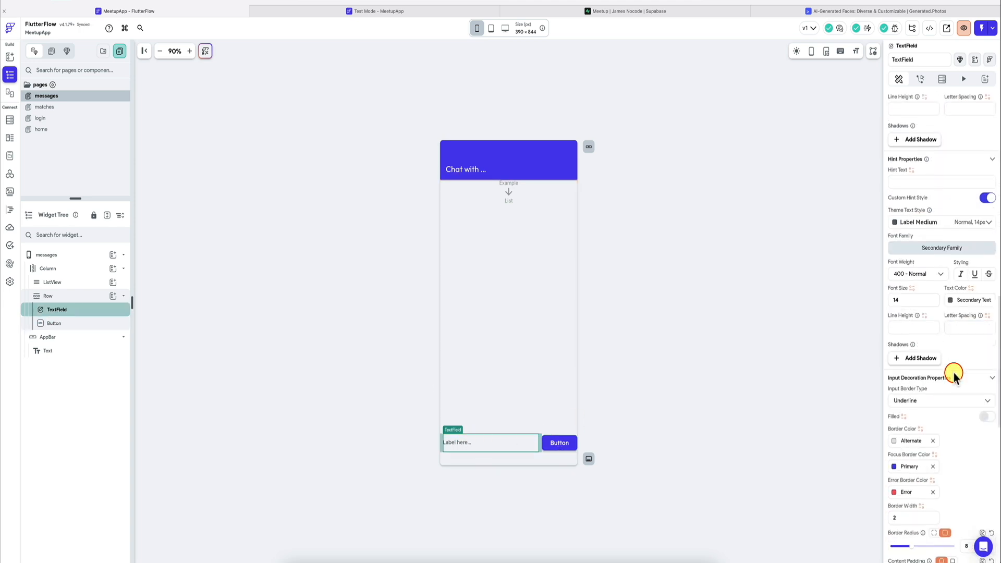
pyautogui.click(972, 351)
pyautogui.click(948, 376)
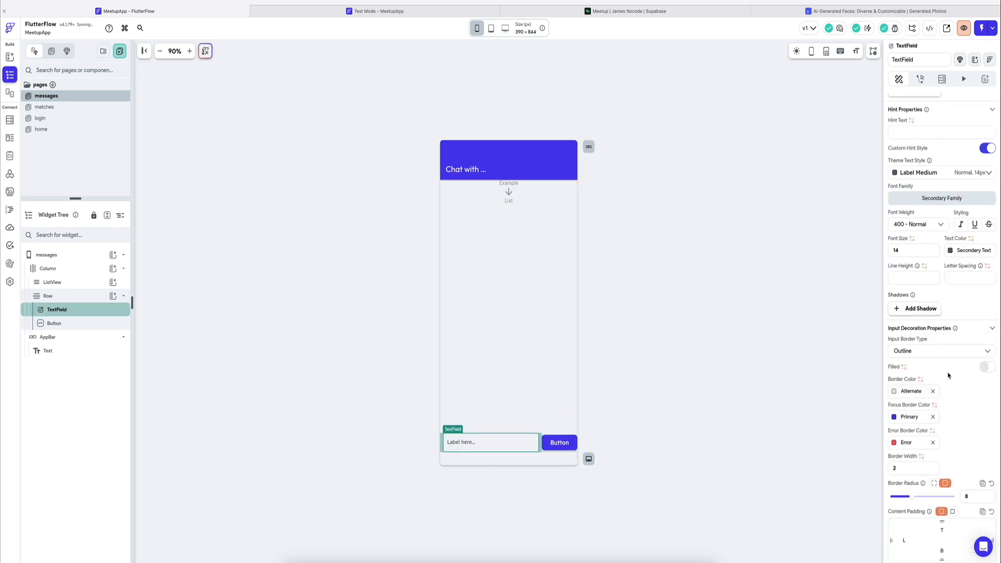
pyautogui.click(391, 445)
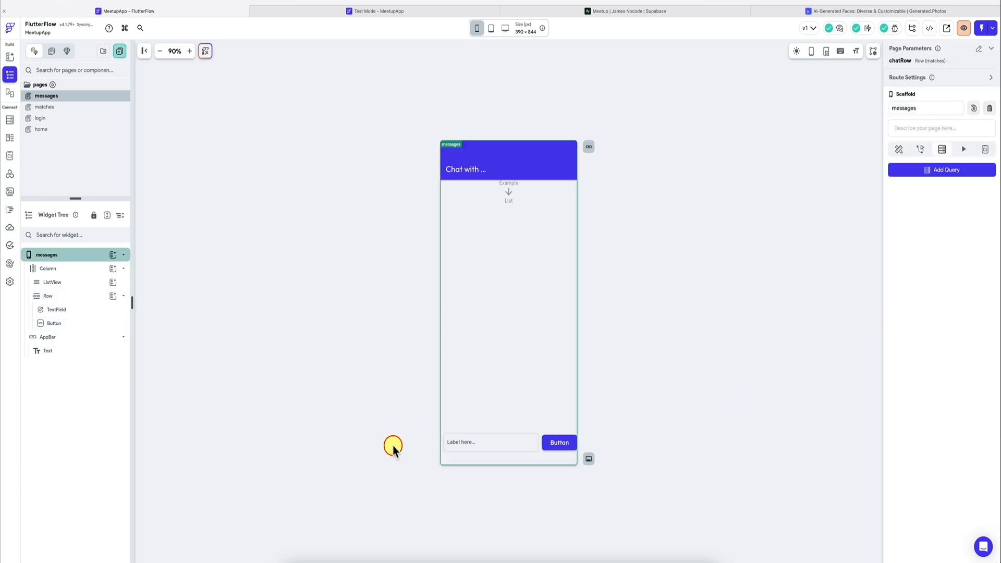
# Step: Enable the TextField's fill with a white fill colour and add padding to the right side of the Button beside it
pyautogui.click(479, 440)
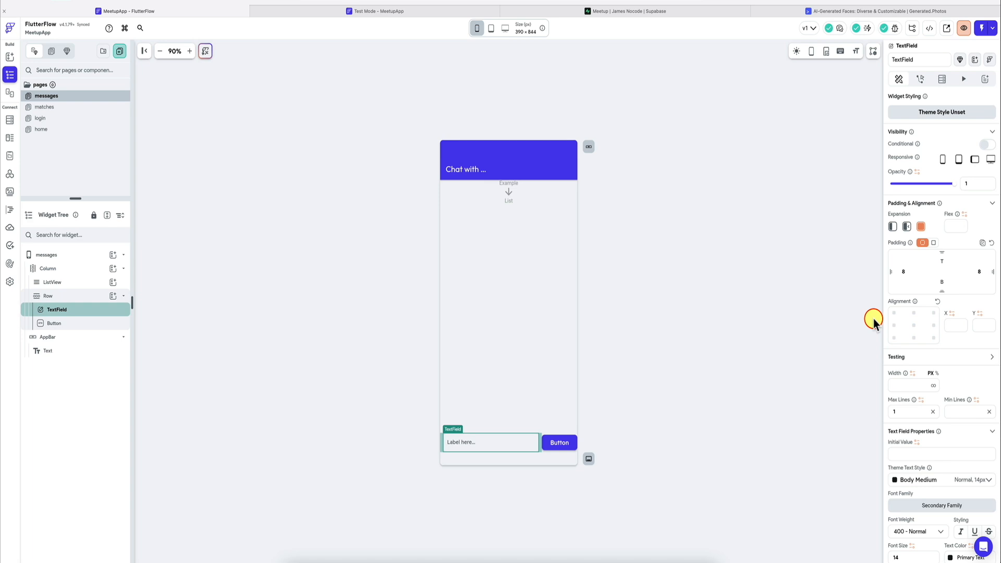
pyautogui.scroll(-5, 931, 321)
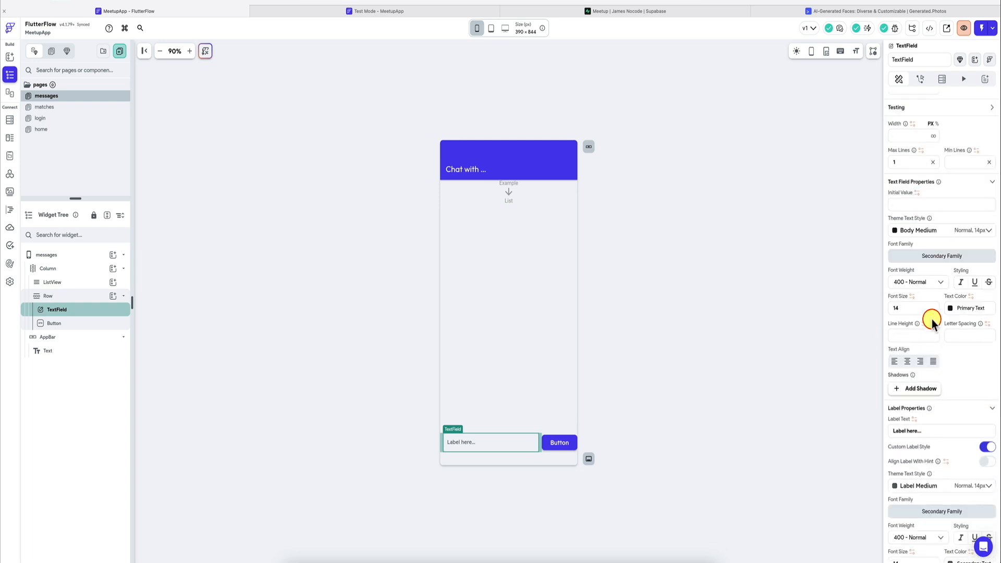
pyautogui.scroll(-1, 932, 320)
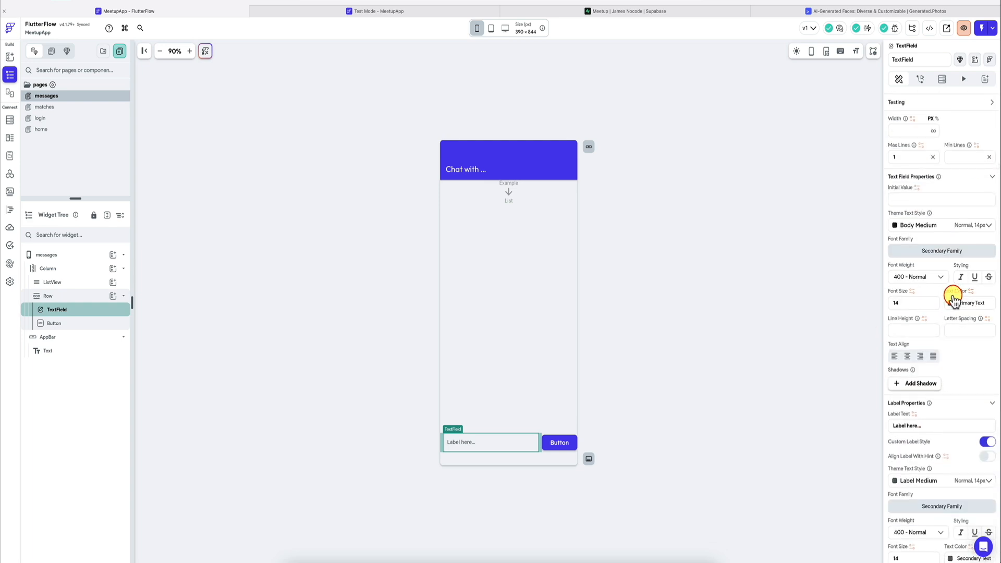
pyautogui.scroll(-8, 953, 298)
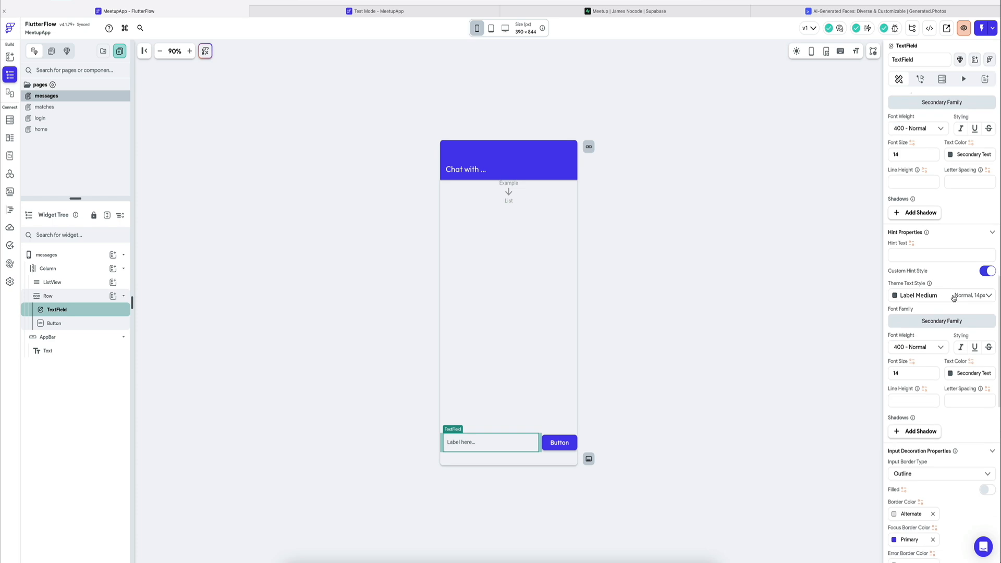
pyautogui.scroll(-2, 953, 298)
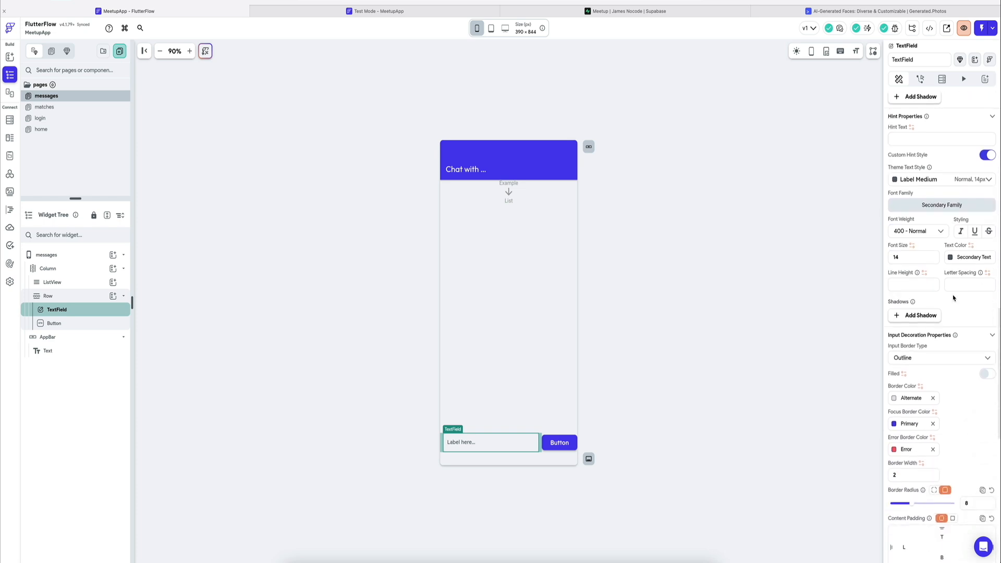
pyautogui.click(987, 373)
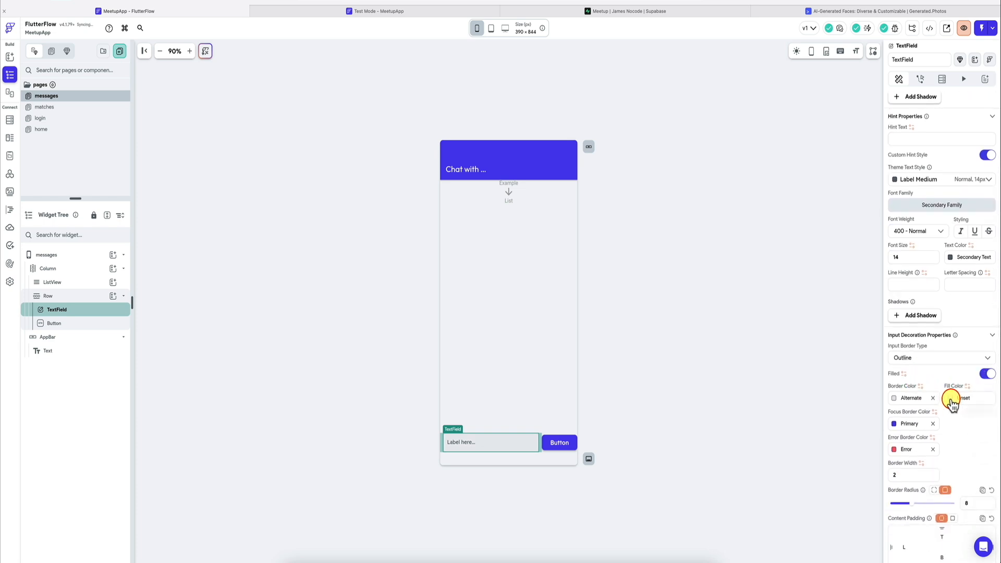
pyautogui.click(955, 399)
pyautogui.click(847, 305)
pyautogui.click(775, 252)
pyautogui.click(591, 412)
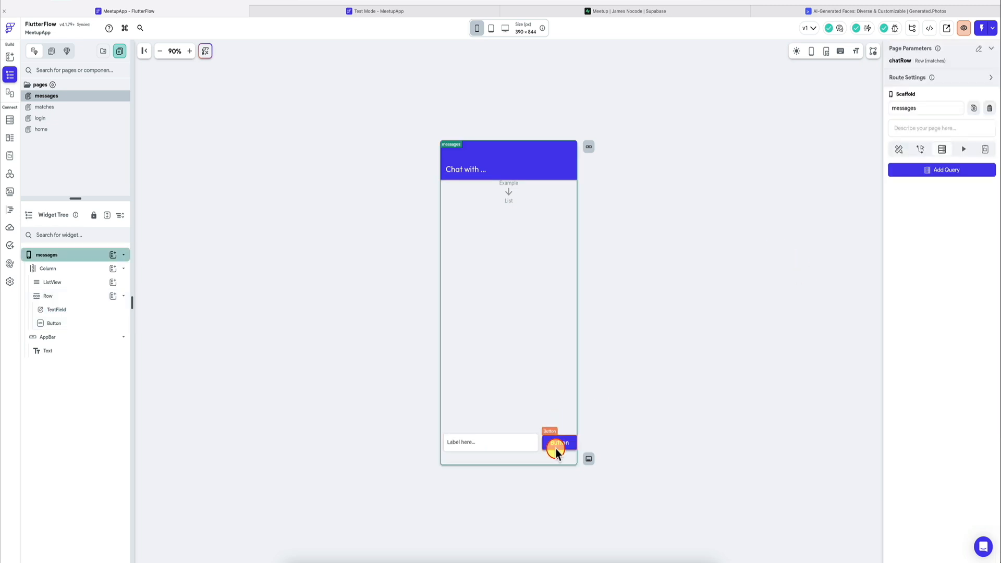
pyautogui.click(555, 444)
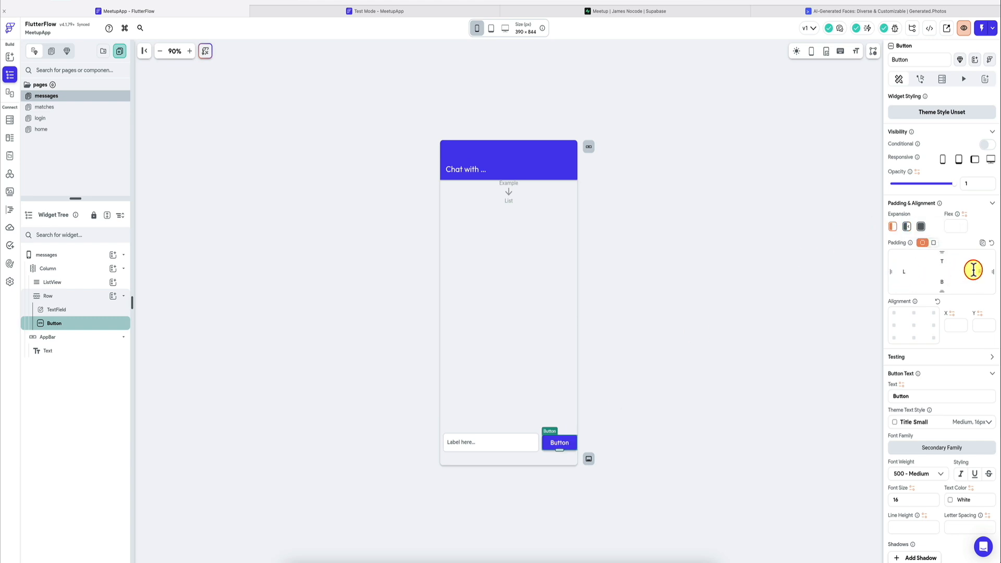
# Step: Add a Supabase query to the ListView that fetches a list of rows from the messages table
pyautogui.click(452, 311)
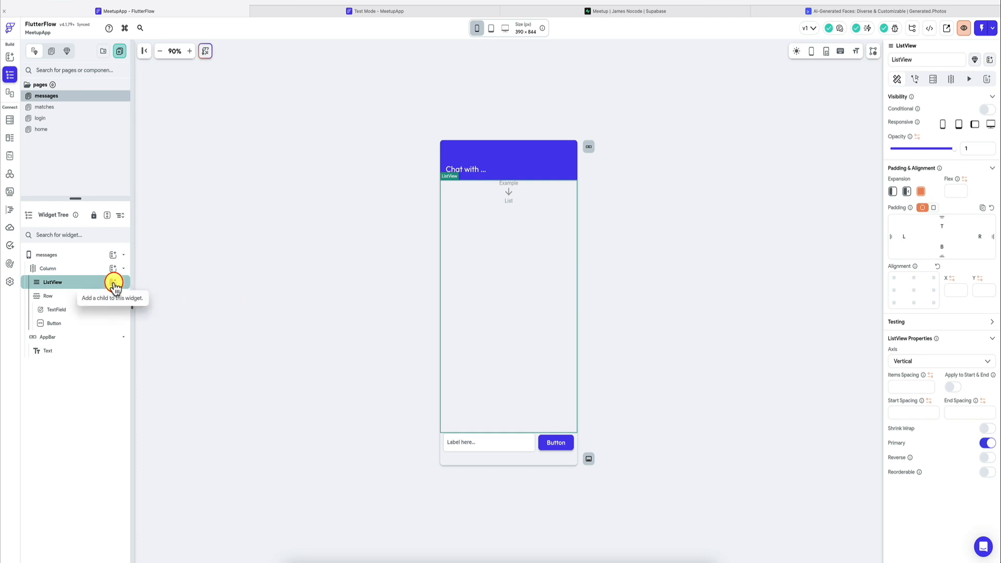
pyautogui.click(936, 80)
pyautogui.click(967, 99)
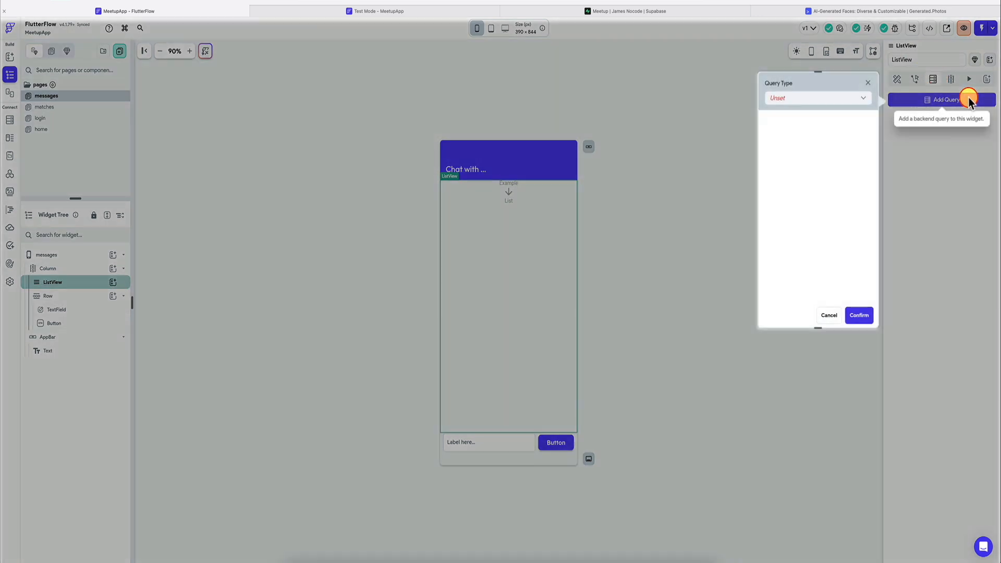
pyautogui.click(825, 102)
pyautogui.click(805, 159)
pyautogui.click(820, 129)
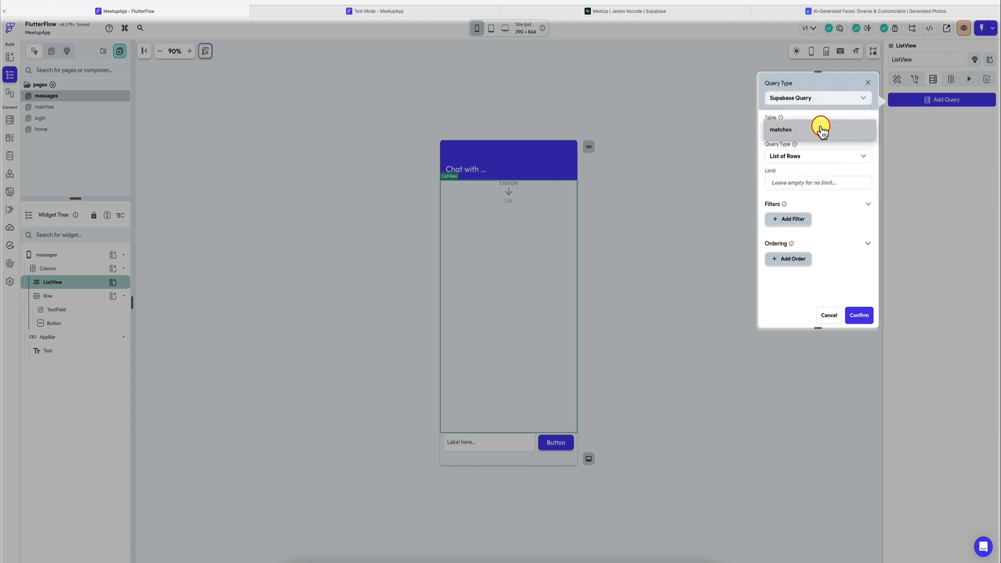
pyautogui.click(809, 151)
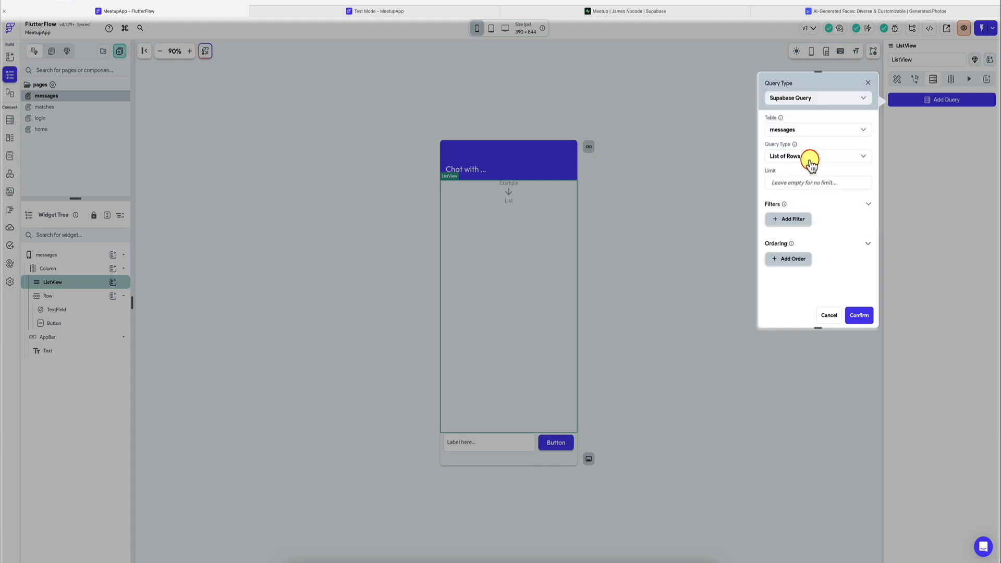
# Step: Filter the messages query by chat_id Equal To the id field of the chatRow parameter and confirm the backend query
pyautogui.click(790, 224)
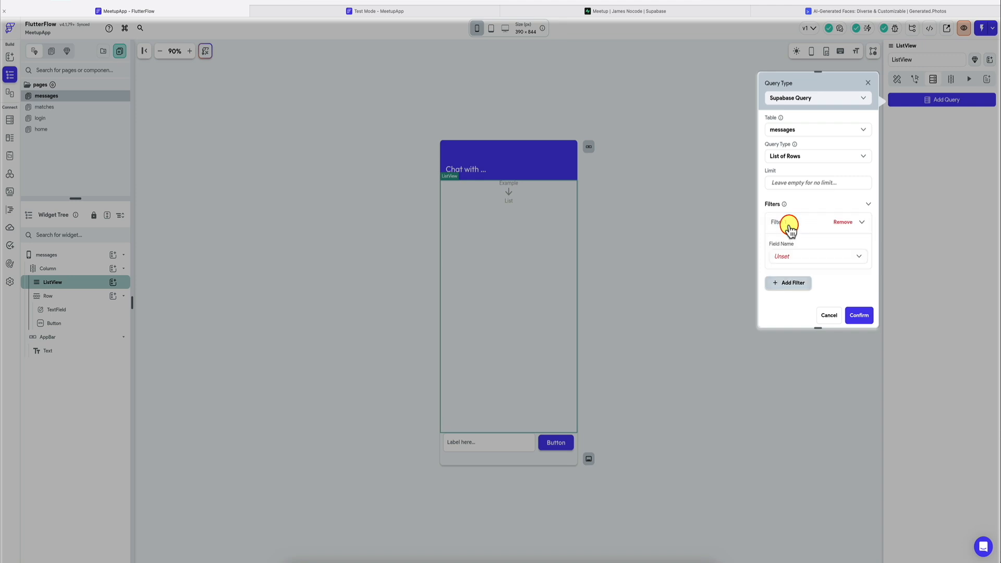
pyautogui.click(794, 244)
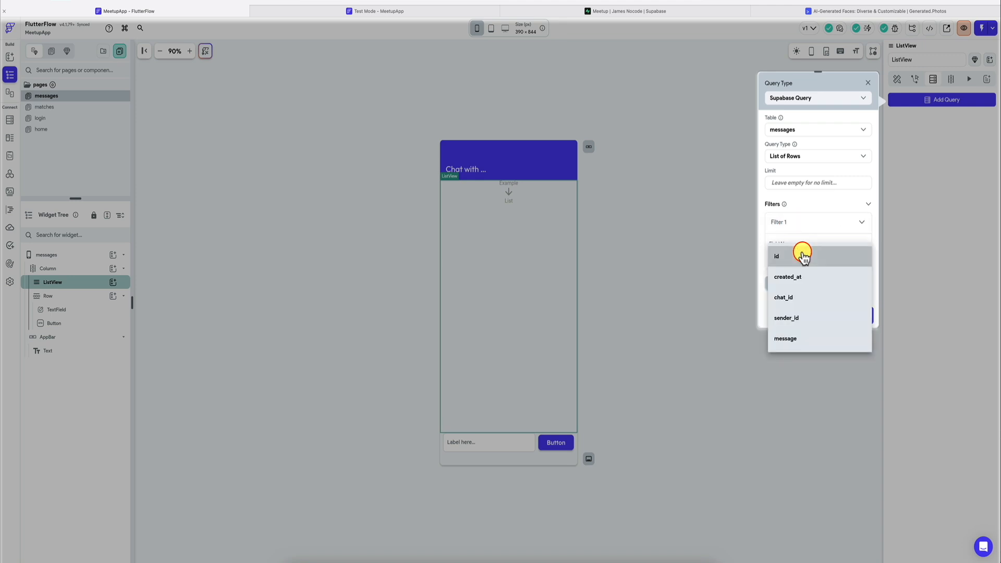
pyautogui.click(800, 298)
pyautogui.click(789, 292)
pyautogui.click(788, 293)
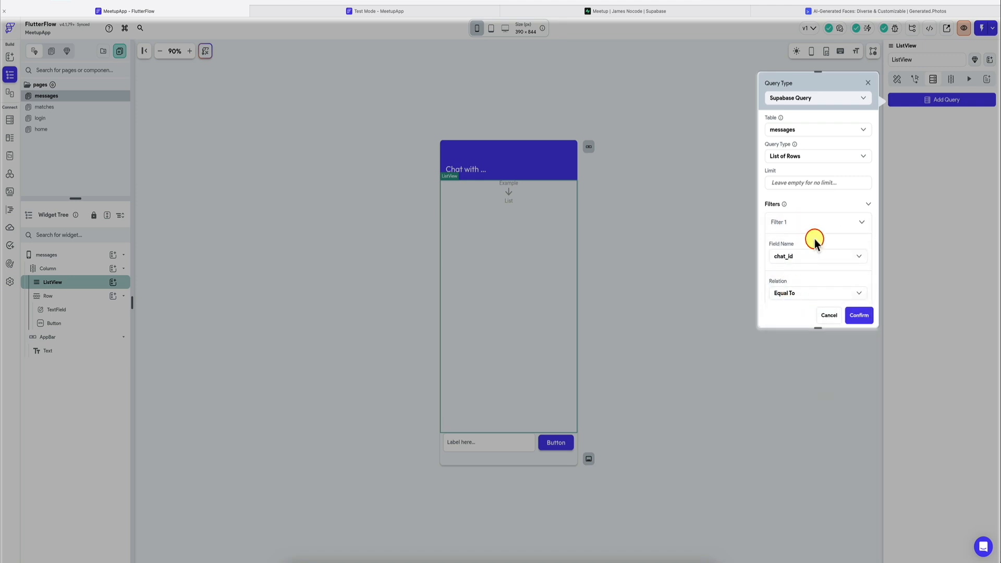
pyautogui.scroll(-2, 811, 240)
pyautogui.click(790, 228)
pyautogui.click(691, 315)
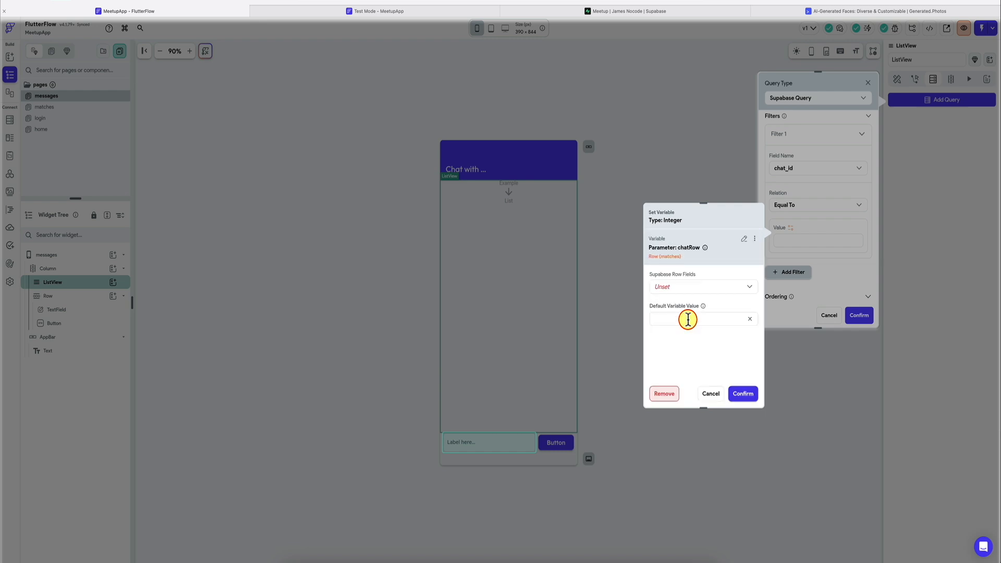
pyautogui.click(704, 288)
pyautogui.click(703, 287)
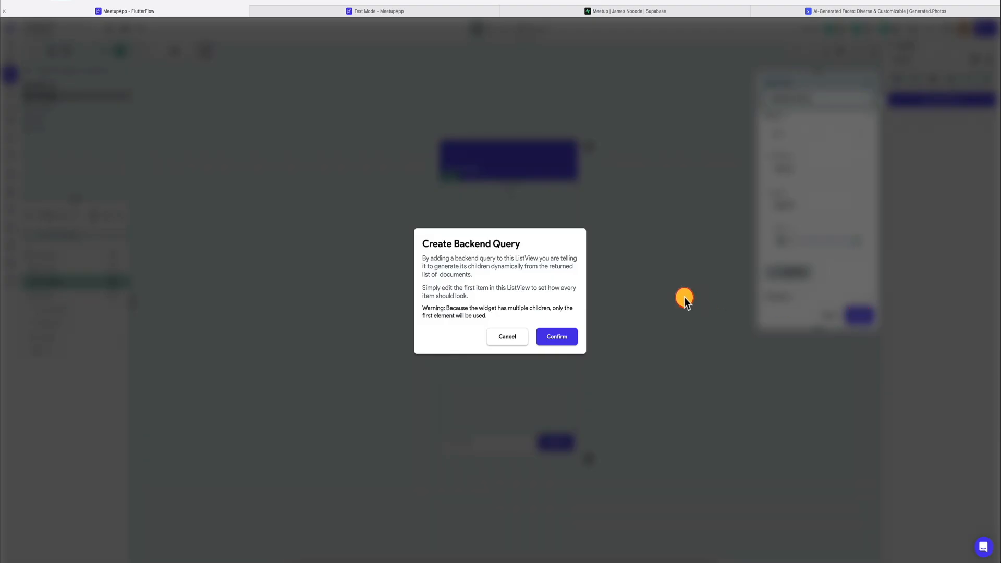
pyautogui.click(567, 337)
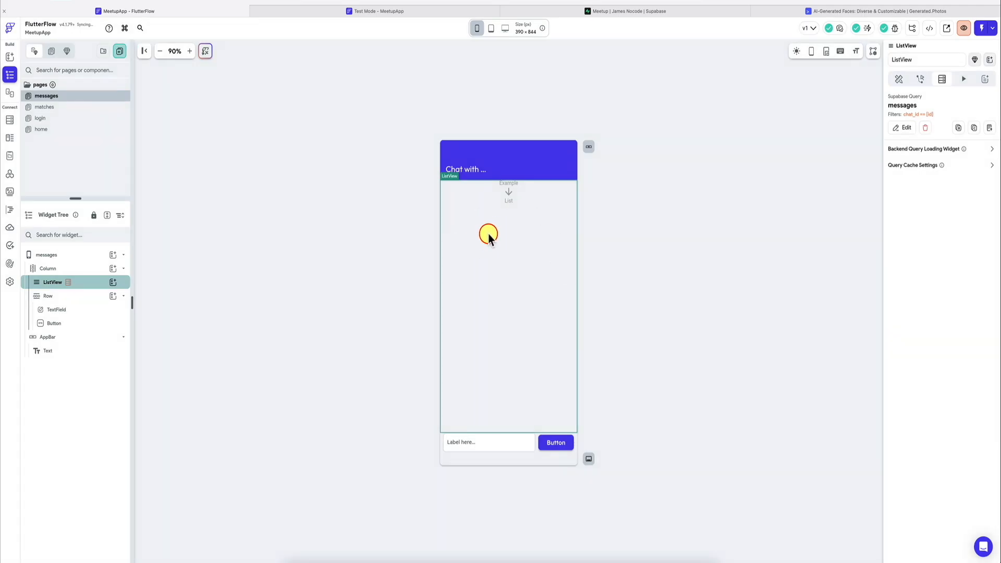
# Step: Add a Row inside the ListView as the repeated message item
pyautogui.click(113, 283)
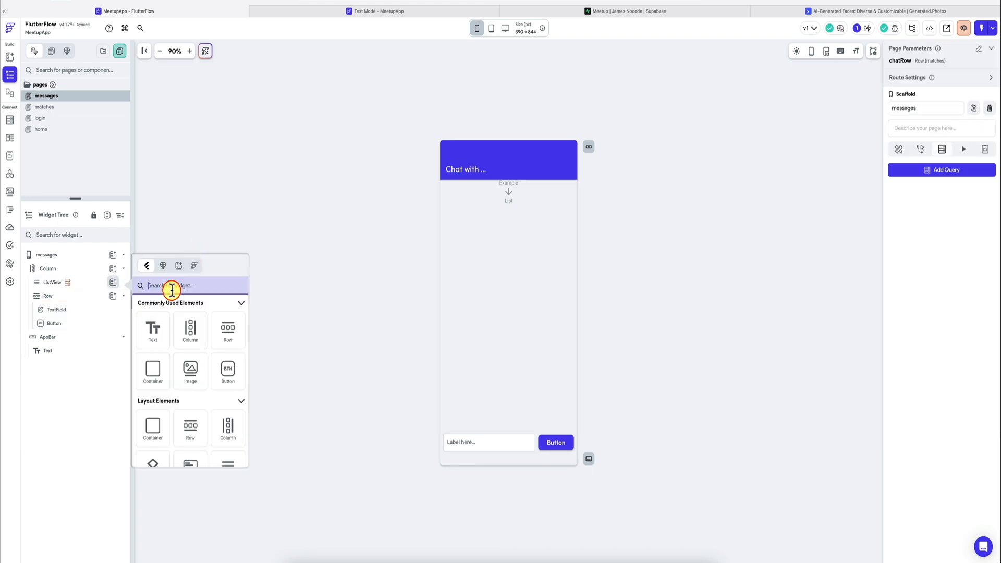
pyautogui.write('row')
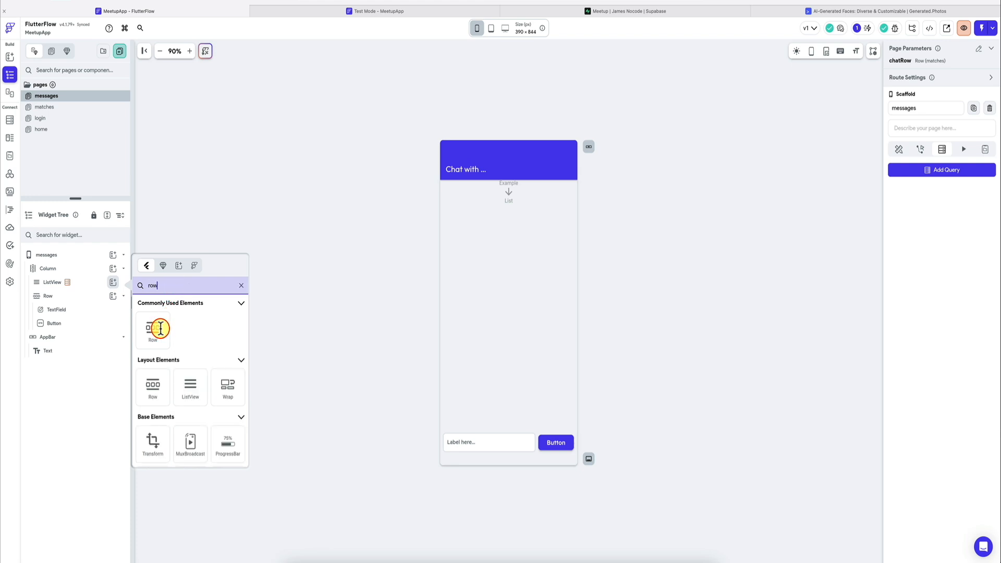
pyautogui.click(160, 327)
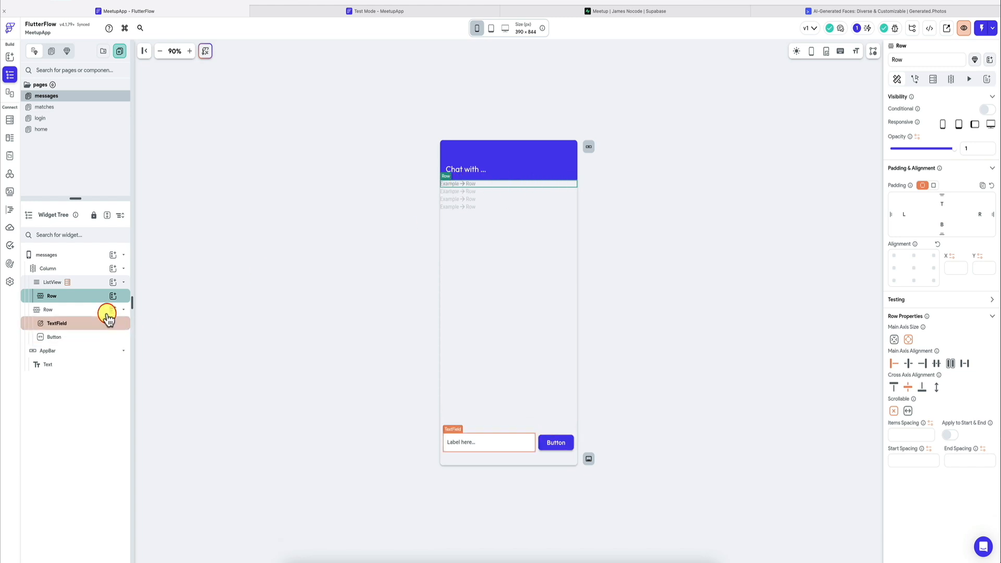
# Step: Add a Container to the Row in the ListView and place a Text widget inside it
pyautogui.click(113, 296)
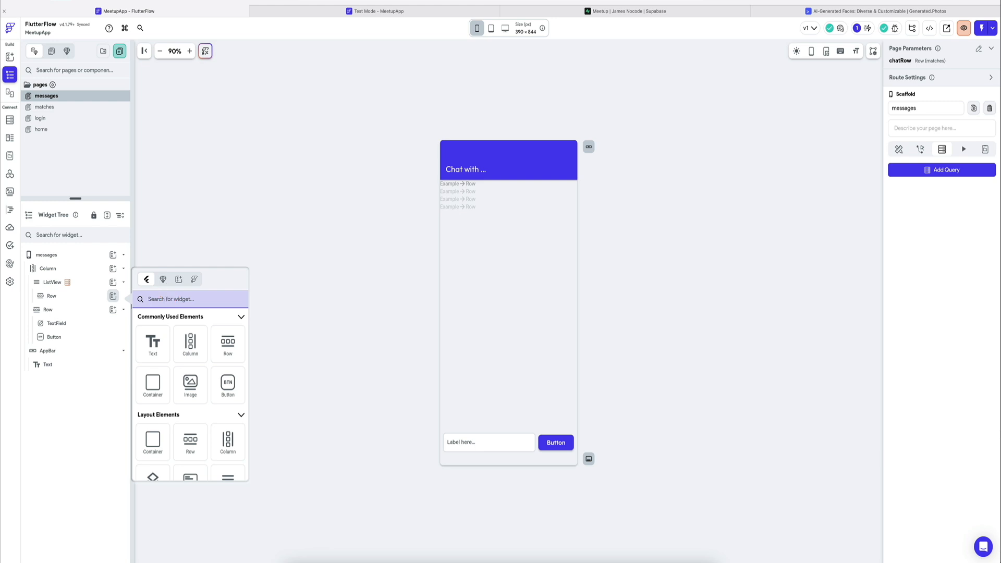
pyautogui.write('cont')
pyautogui.press('Return')
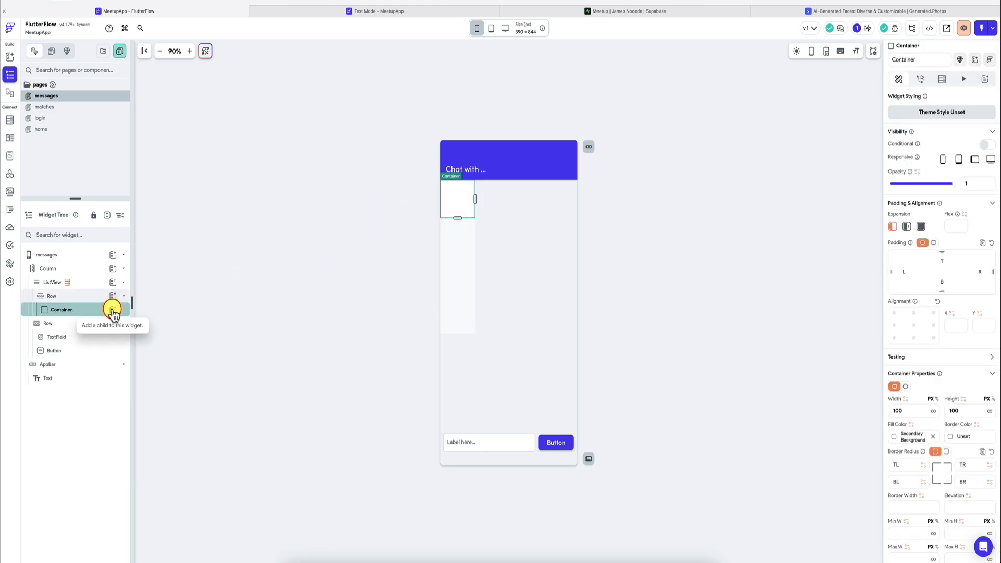
pyautogui.click(113, 310)
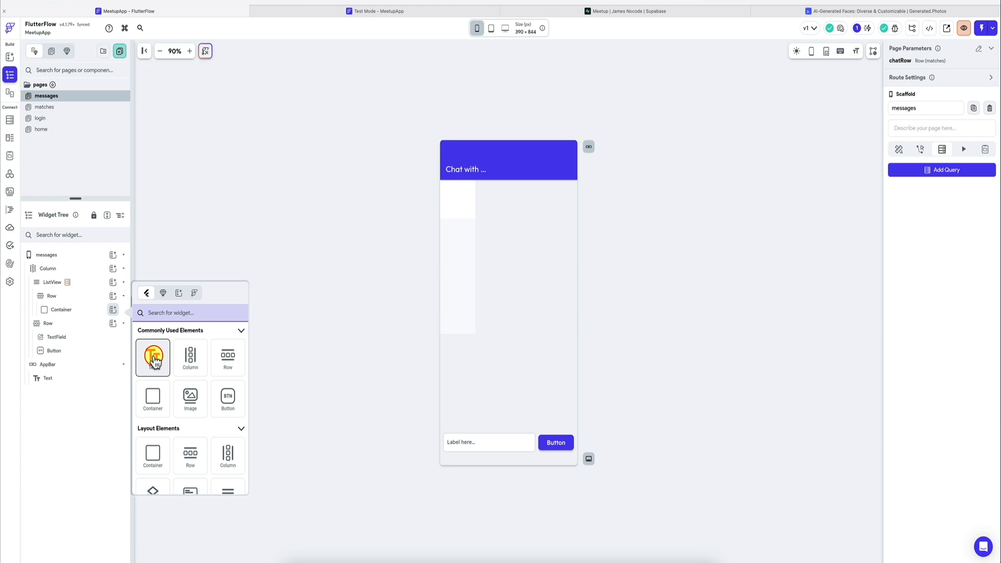
pyautogui.click(154, 359)
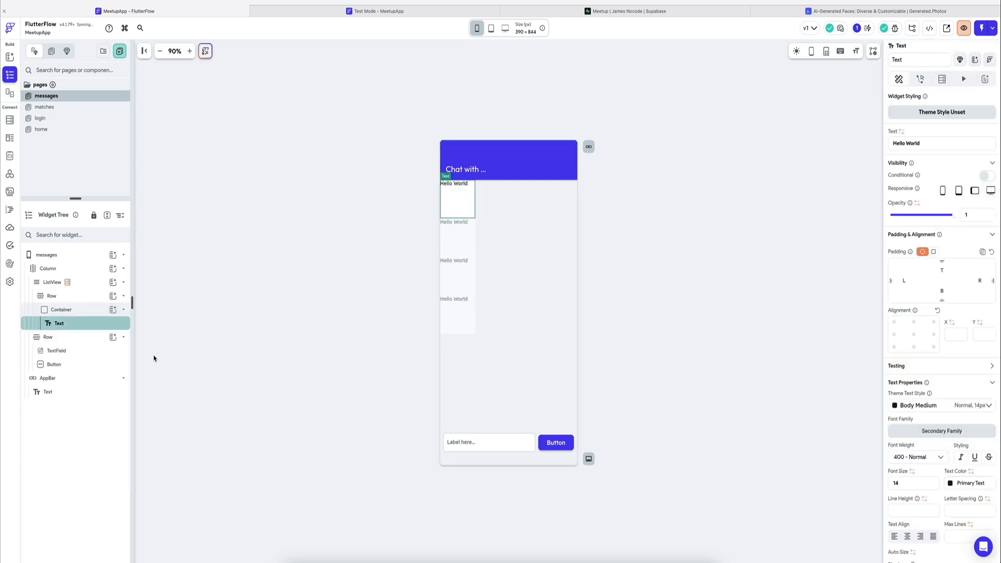
# Step: Clear the message Container's width and height so it shrinks to fit its Text
pyautogui.click(73, 310)
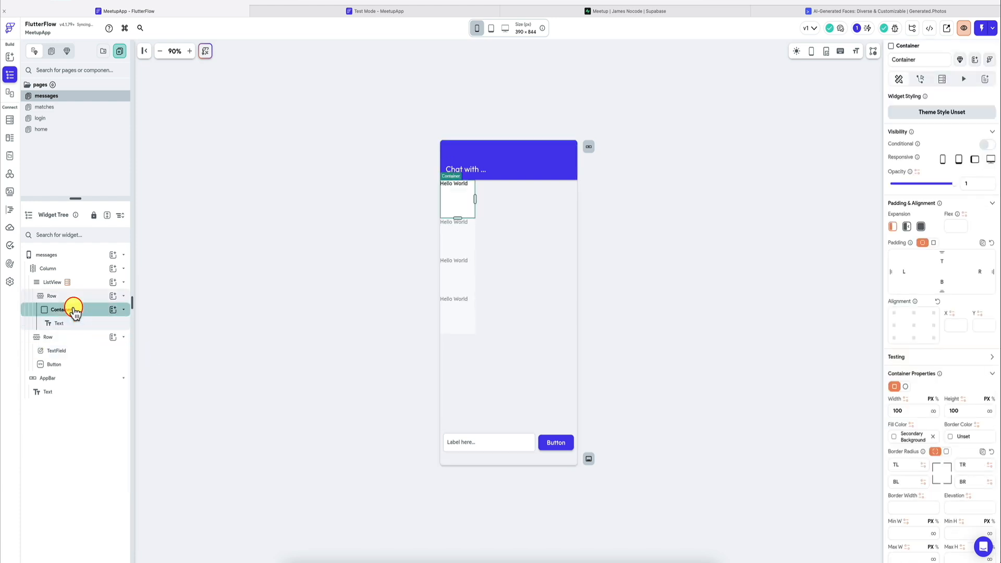
pyautogui.click(895, 386)
pyautogui.click(909, 411)
pyautogui.press('super+a')
pyautogui.press('BackSpace')
pyautogui.doubleClick(964, 409)
pyautogui.press('BackSpace')
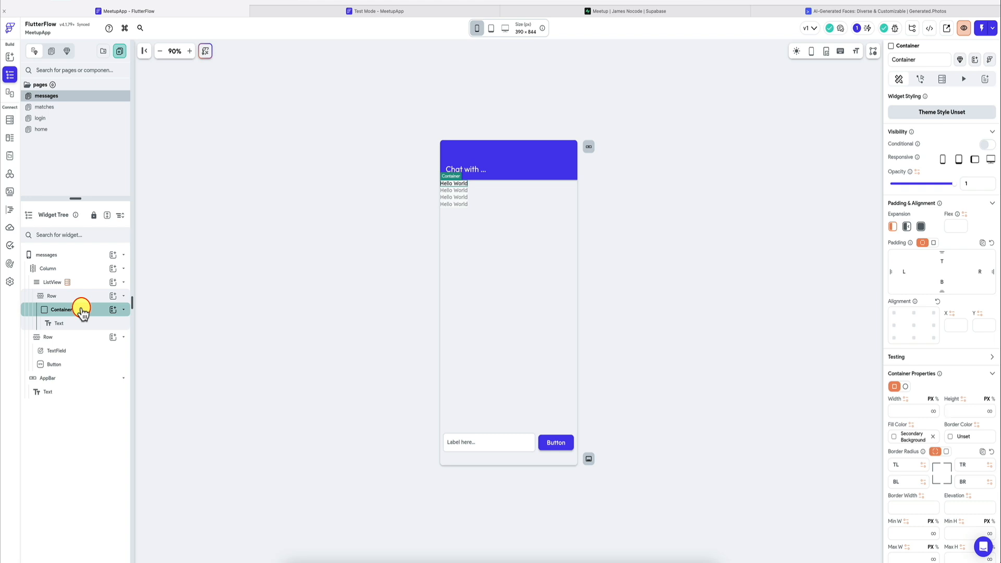
# Step: Apply uniform padding on all sides of the Text inside the message Container
pyautogui.click(83, 323)
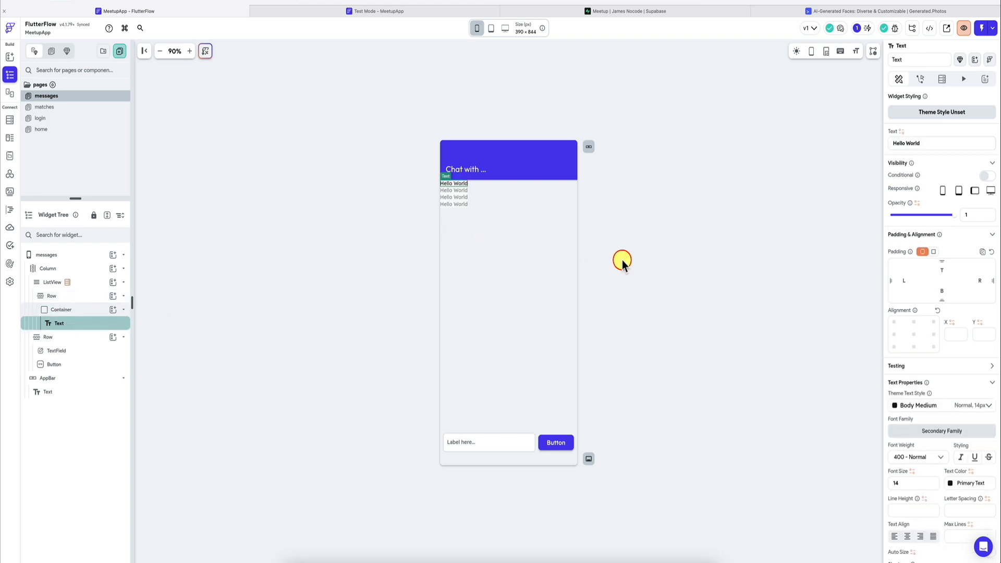
pyautogui.click(933, 252)
pyautogui.click(749, 268)
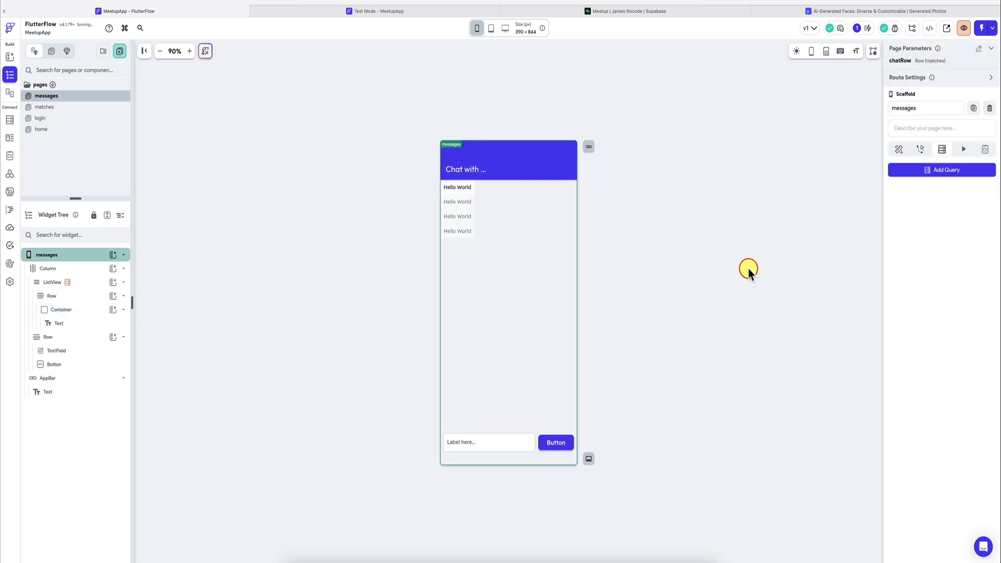
# Step: Apply a uniform padding of 10 around the message Container in the ListView row
pyautogui.click(470, 195)
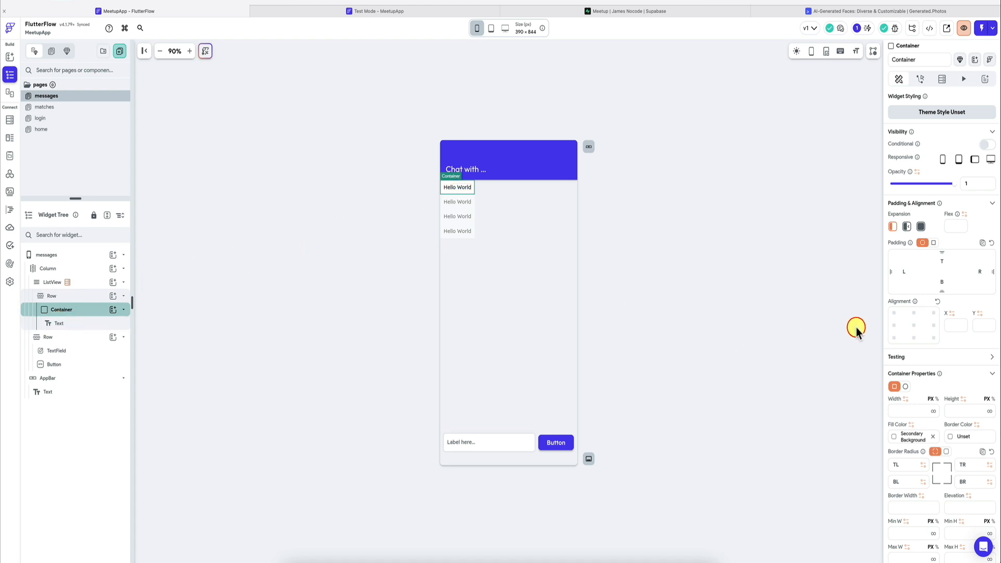
pyautogui.click(934, 243)
pyautogui.click(973, 254)
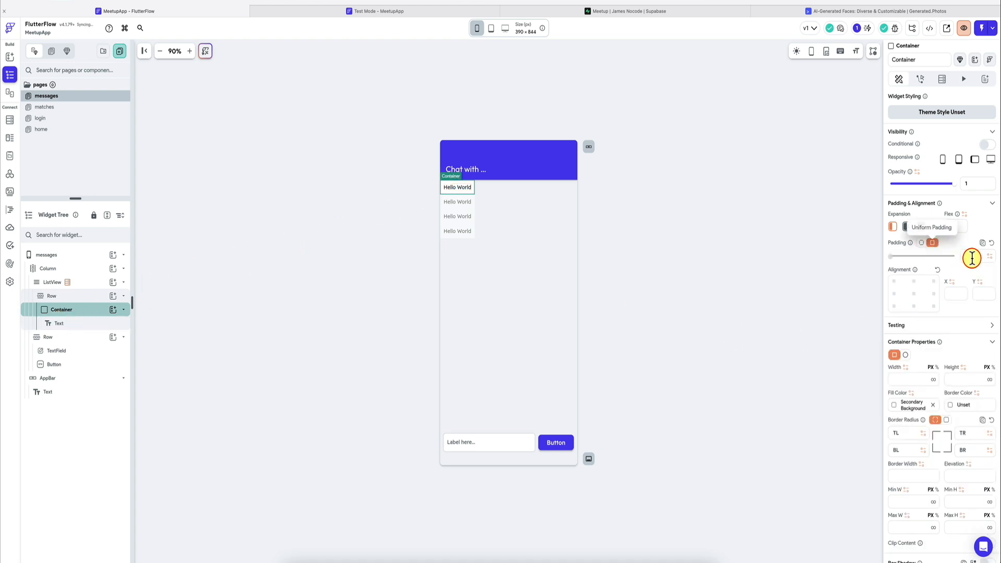
pyautogui.click(697, 226)
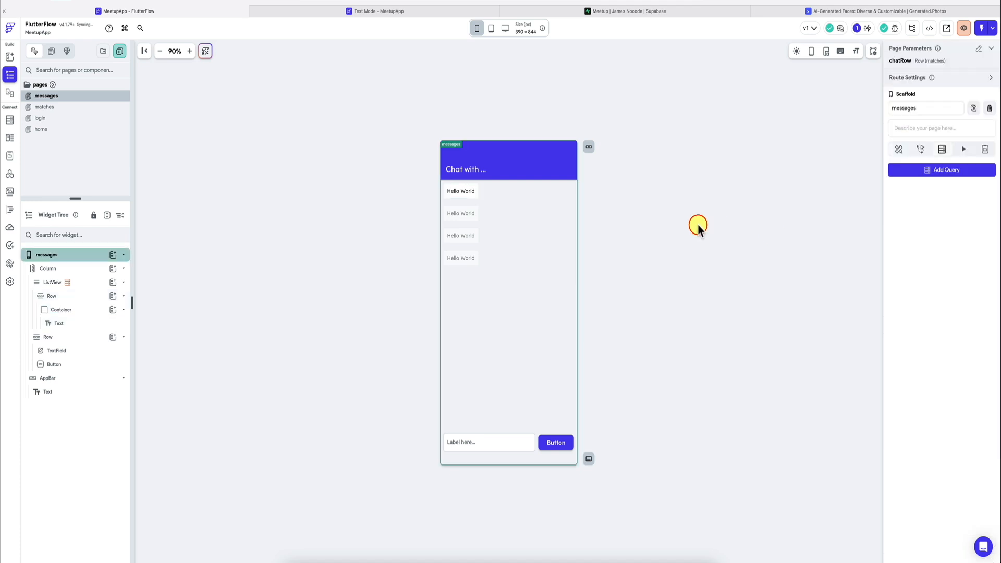
# Step: Give the message Container a uniform border radius of 8 on all corners
pyautogui.click(473, 193)
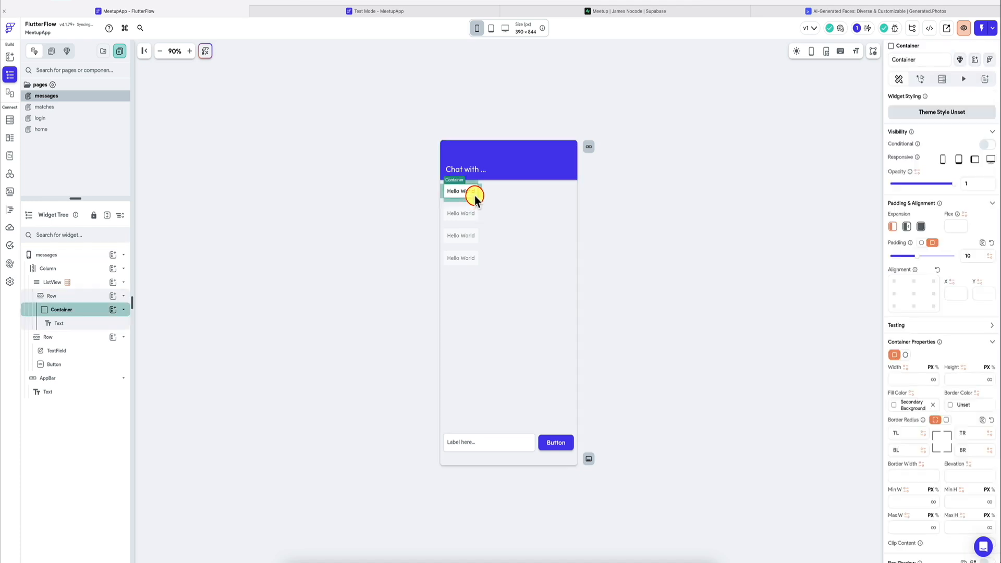
pyautogui.scroll(-5, 990, 315)
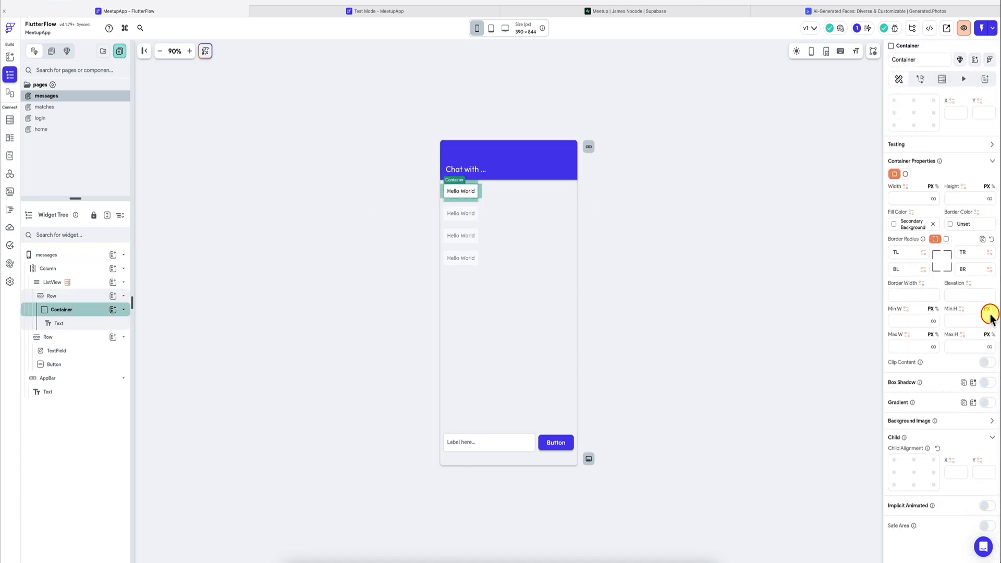
pyautogui.click(946, 239)
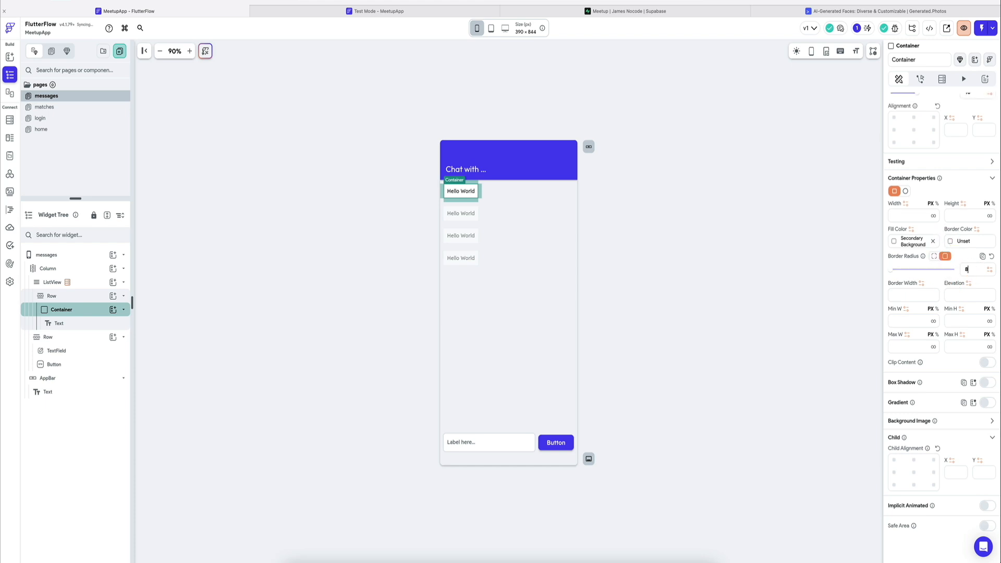
pyautogui.click(509, 221)
pyautogui.click(459, 195)
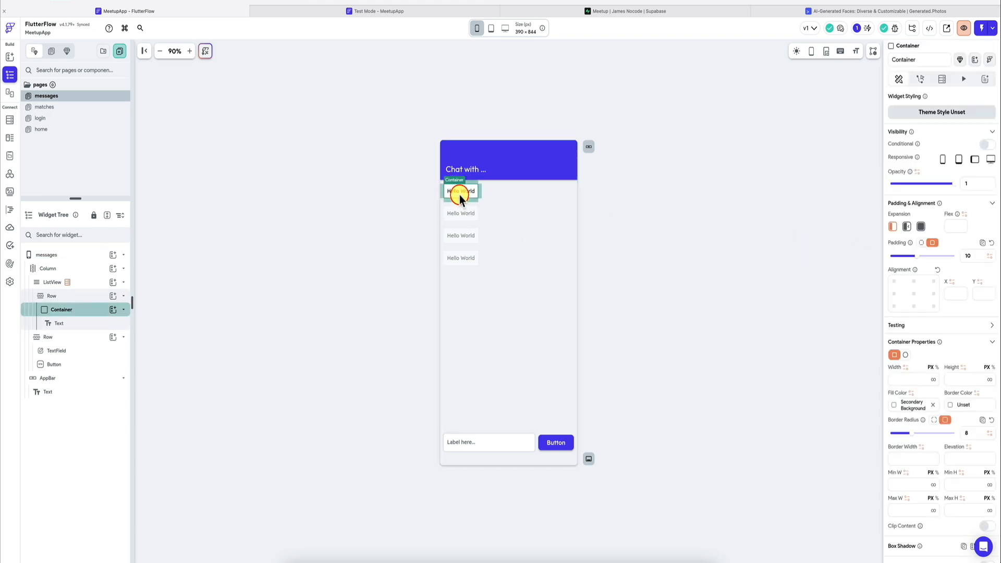
# Step: Wrap the message Row in a Stack and duplicate the Row inside that Stack
pyautogui.click(57, 295)
pyautogui.rightClick(58, 295)
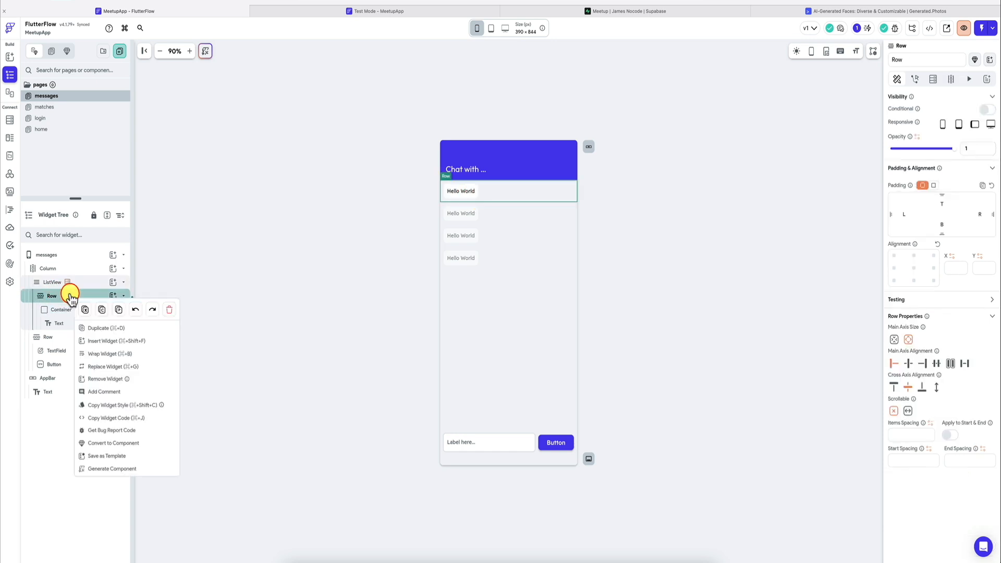
pyautogui.click(100, 339)
pyautogui.click(439, 272)
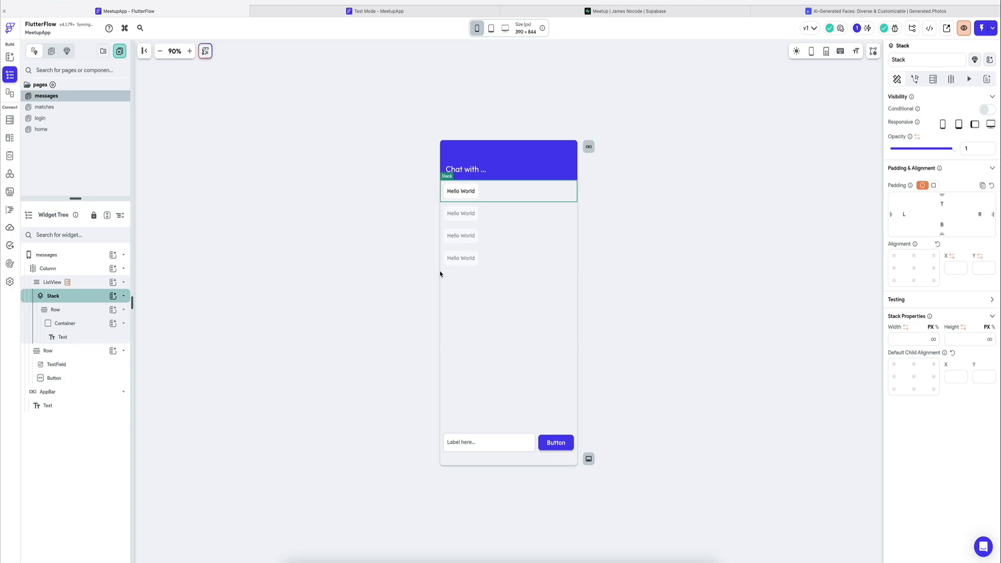
pyautogui.rightClick(84, 310)
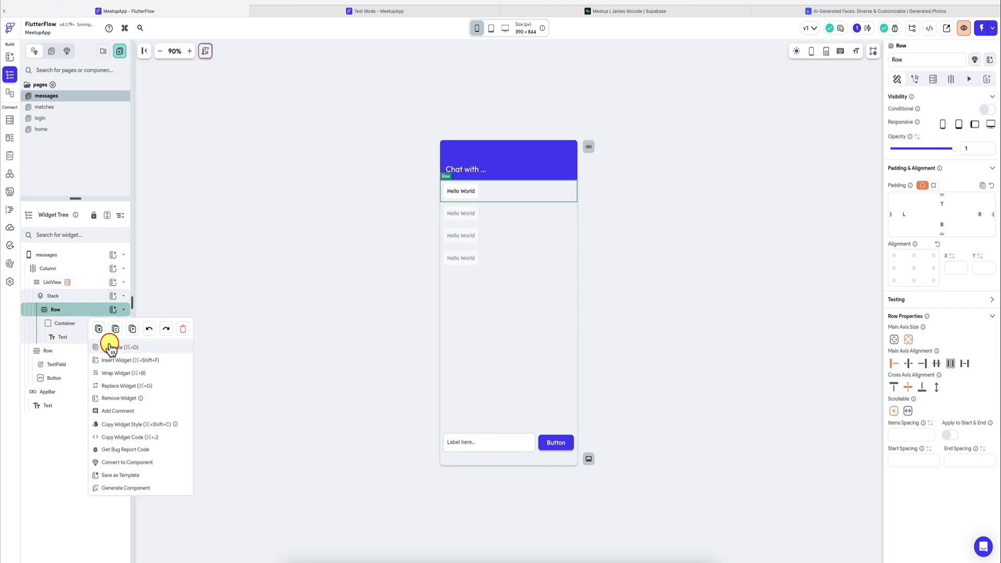
pyautogui.click(75, 332)
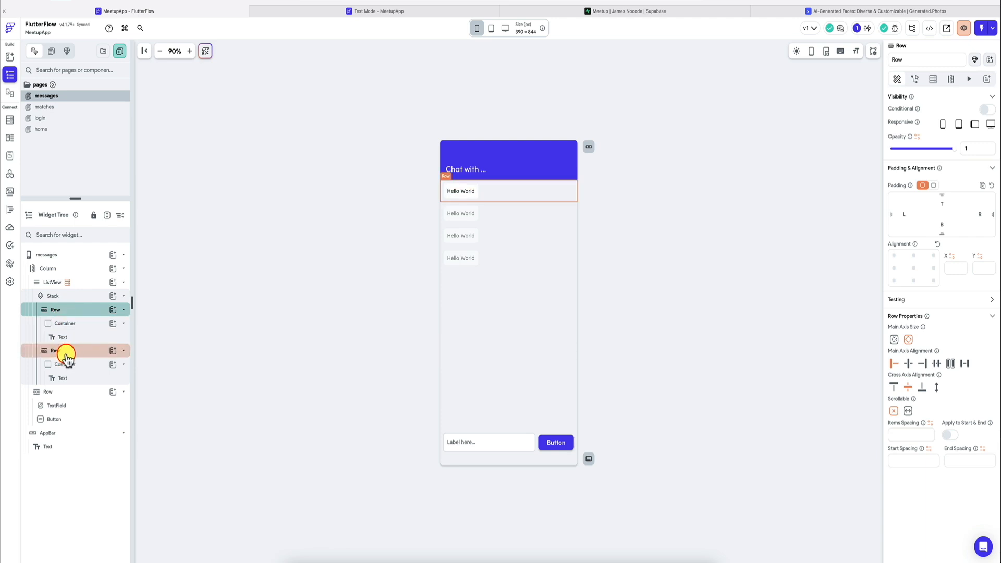
# Step: Rename the Stack's first Row as RowUS and its second Row as RowOther
pyautogui.doubleClick(59, 311)
pyautogui.write('RowU')
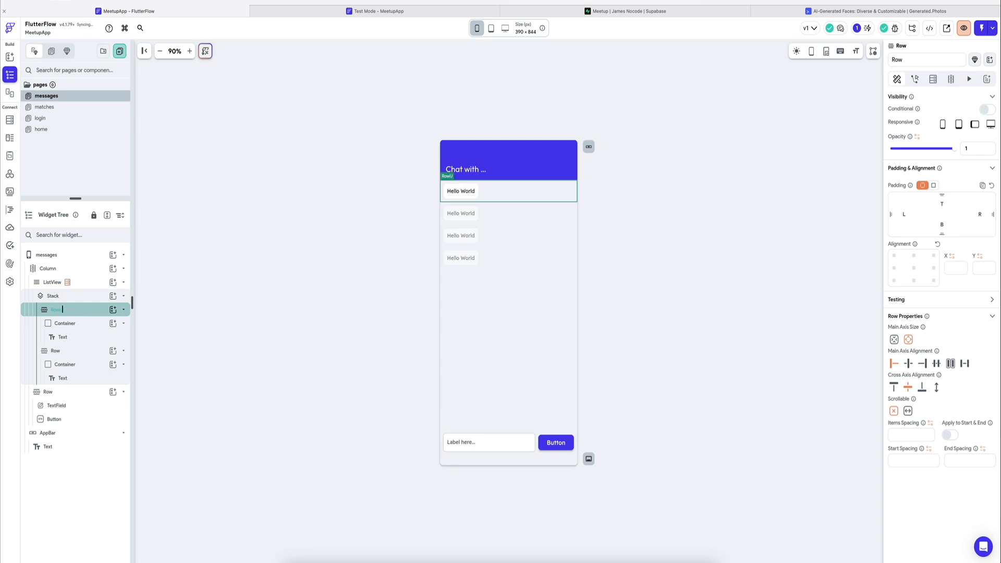
pyautogui.write('S')
pyautogui.press('Return')
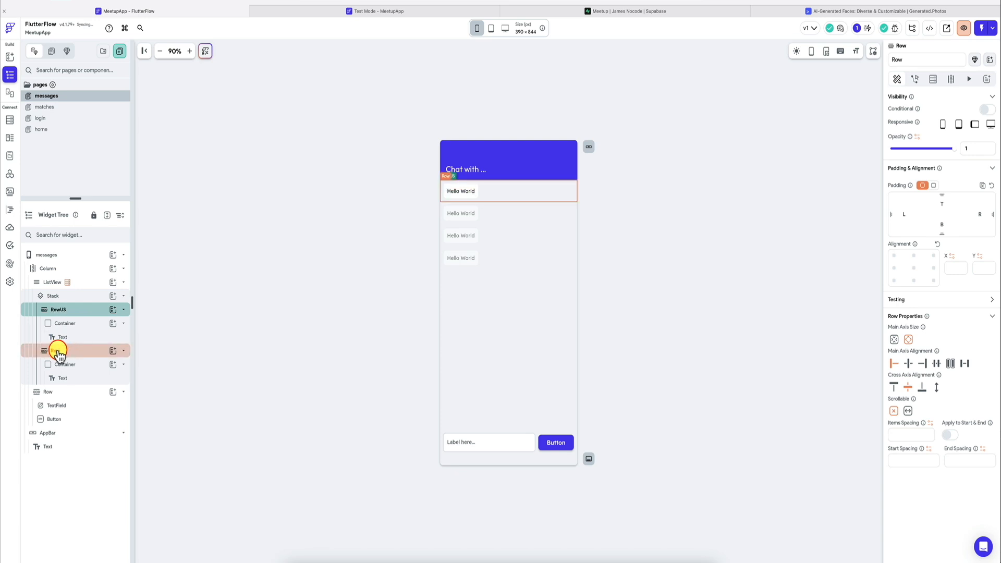
pyautogui.doubleClick(58, 351)
pyautogui.write('RowOther')
pyautogui.press('Return')
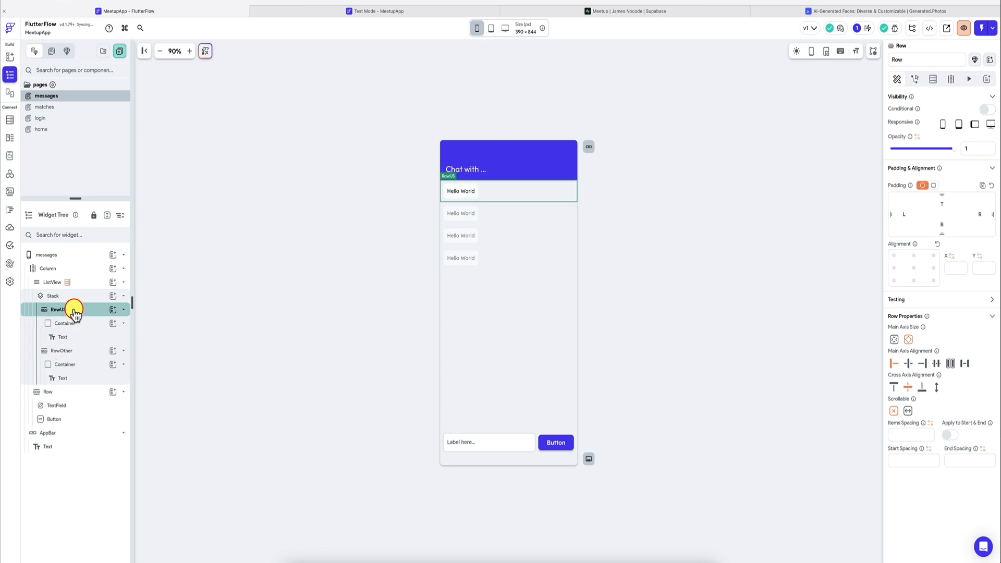
# Step: Set the main axis alignment of RowUS to End and of RowOther to Start
pyautogui.click(922, 363)
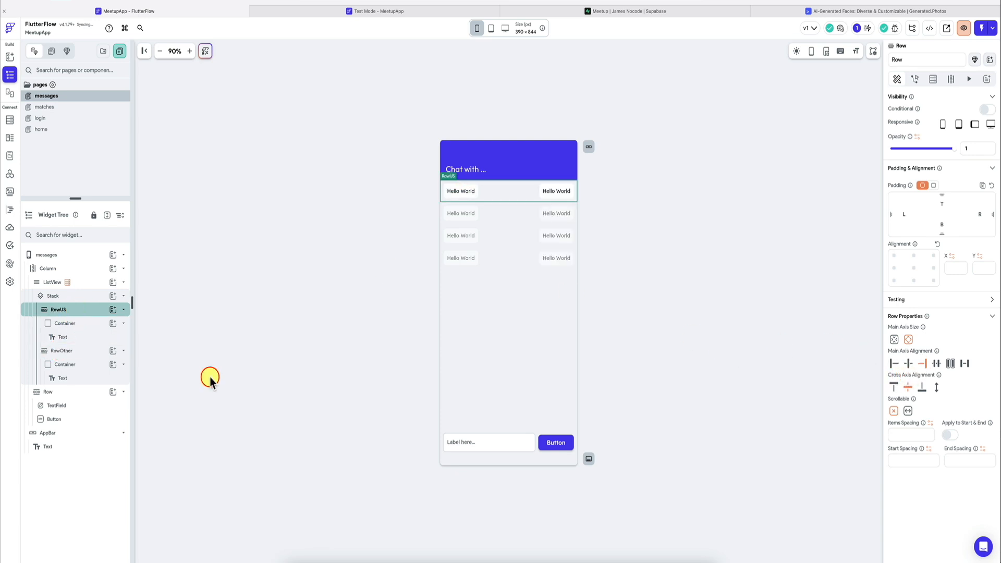
pyautogui.click(62, 350)
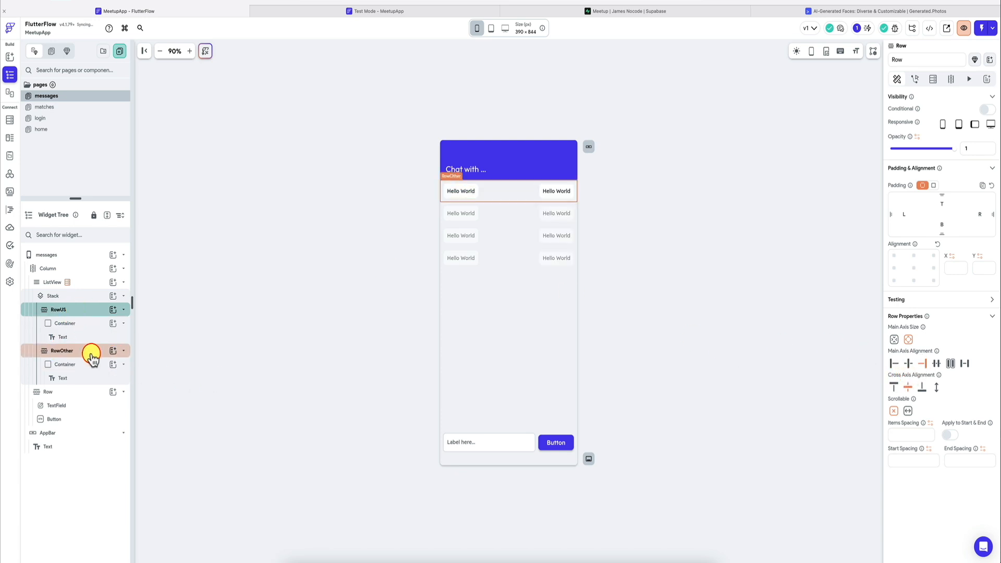
pyautogui.click(895, 364)
pyautogui.click(467, 193)
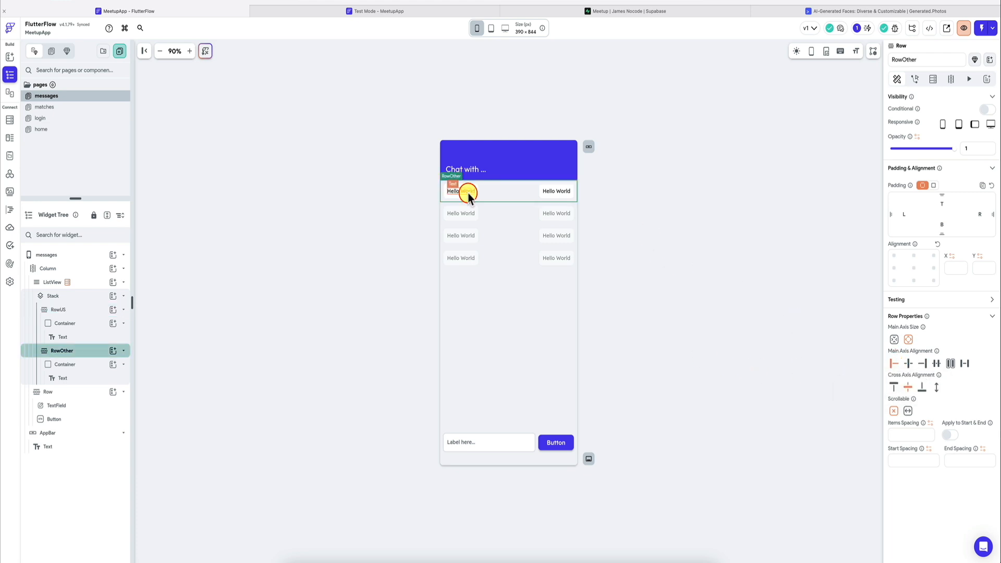
pyautogui.click(81, 295)
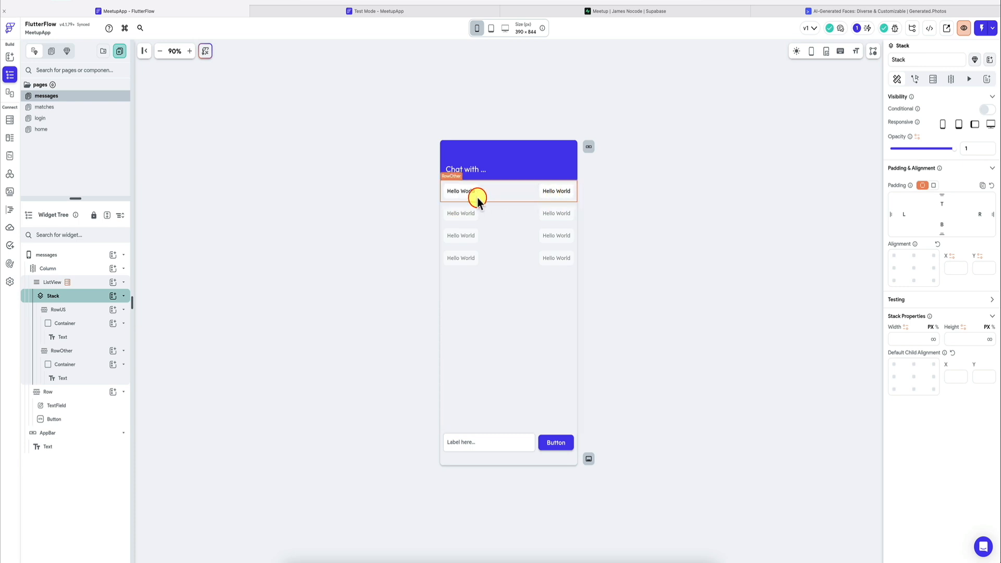
# Step: Enable conditional visibility on RowUS and base its condition on the messages row's sender_id field
pyautogui.click(77, 310)
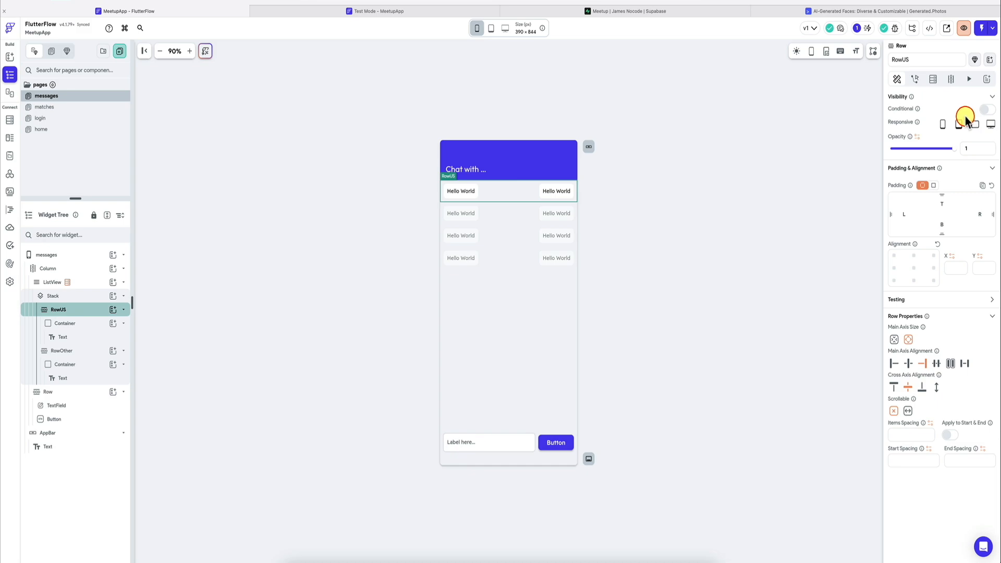
pyautogui.click(987, 110)
pyautogui.click(956, 127)
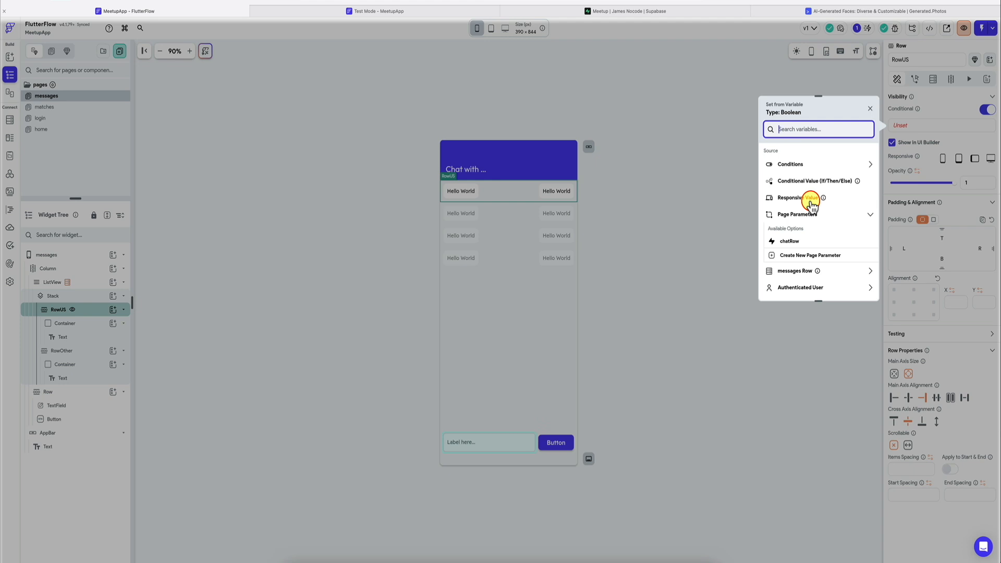
pyautogui.scroll(-2, 819, 208)
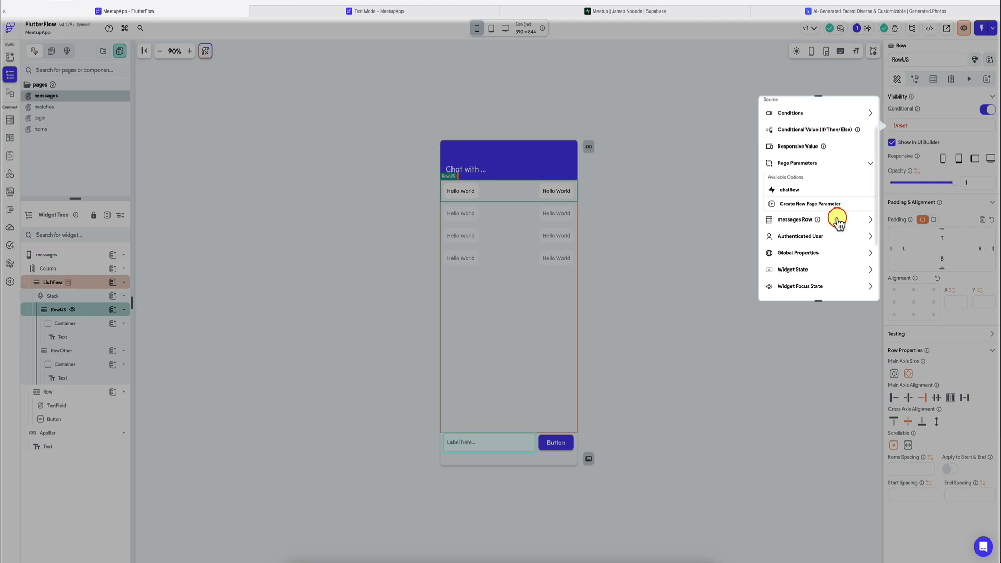
pyautogui.click(836, 219)
pyautogui.scroll(-2, 808, 219)
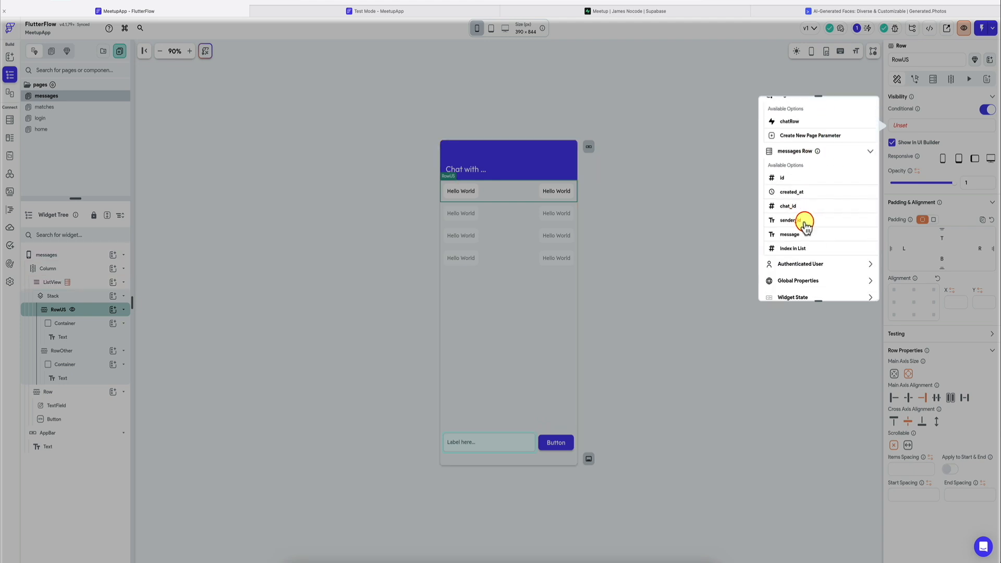
pyautogui.click(806, 221)
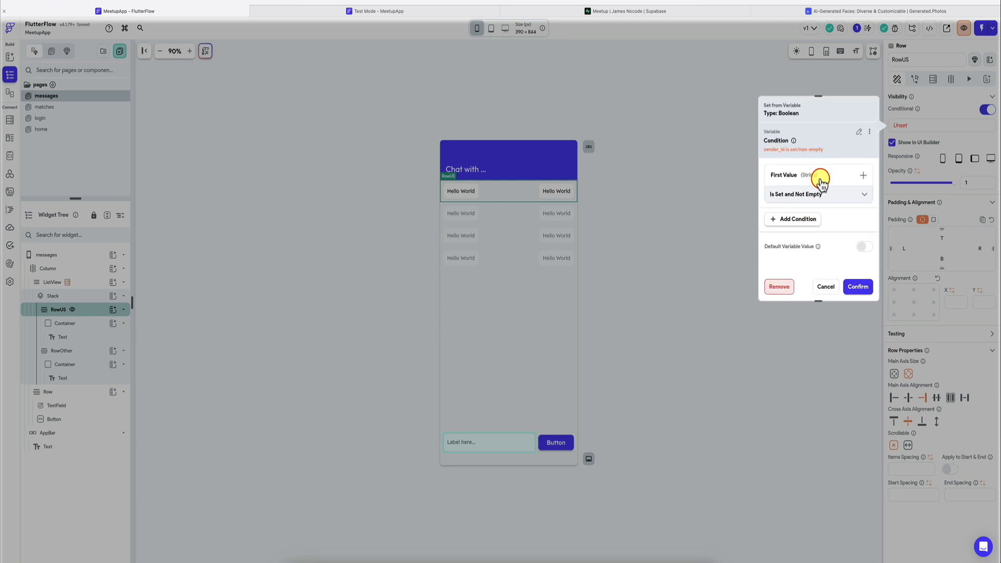
# Step: Complete RowUS's visibility condition so that sender_id is Equal To the authenticated user's User ID
pyautogui.click(820, 181)
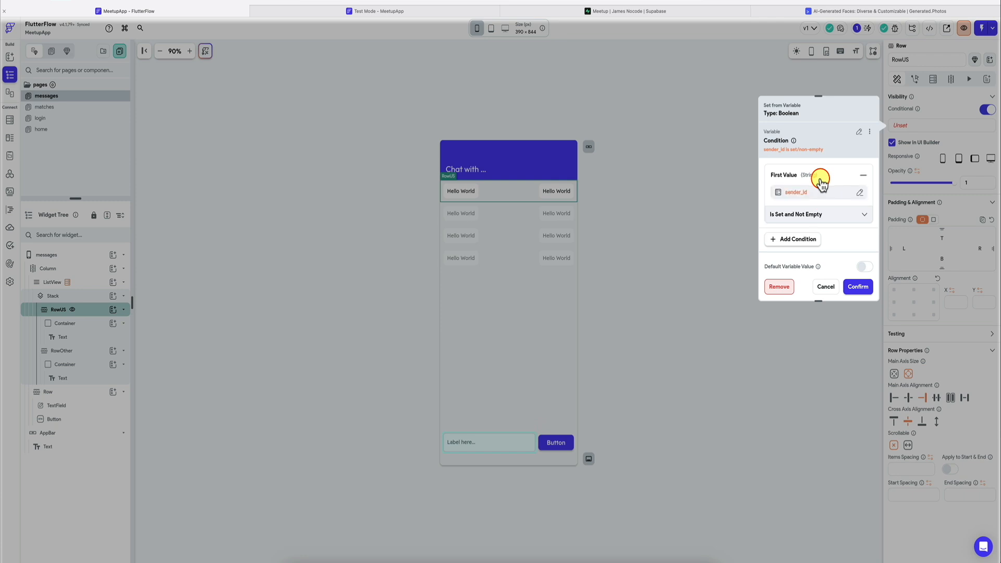
pyautogui.click(796, 216)
pyautogui.click(809, 176)
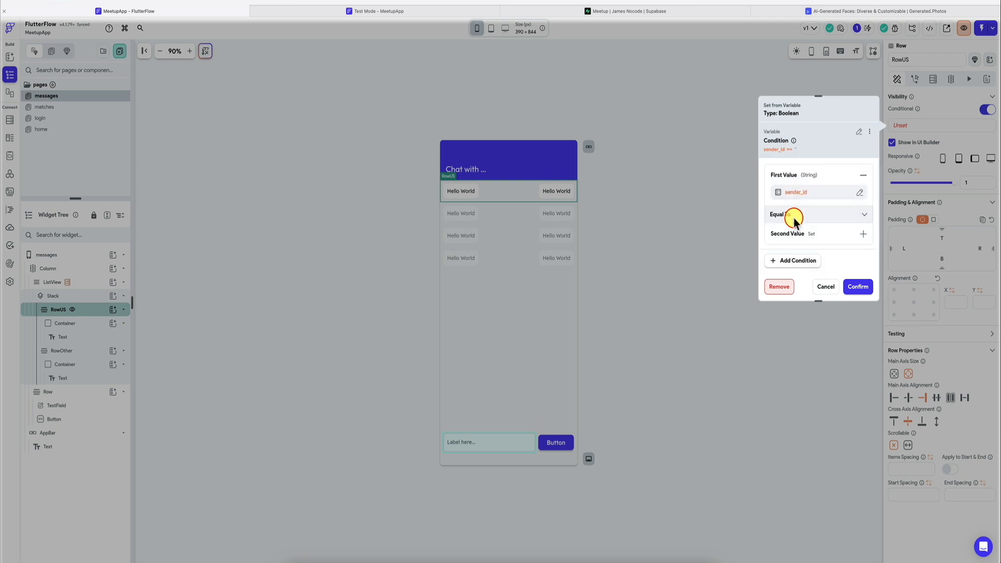
pyautogui.click(788, 251)
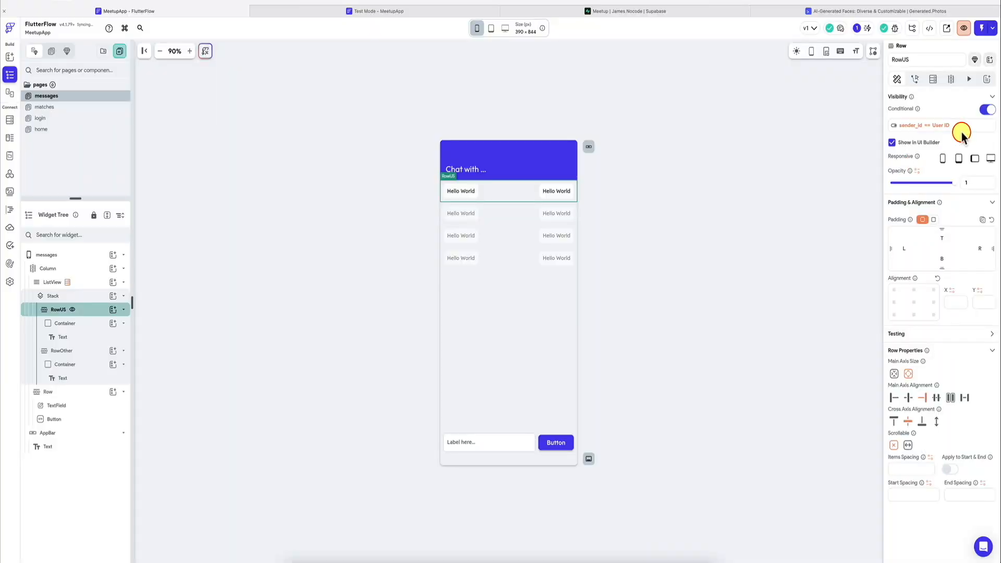
# Step: Copy RowUS's visibility condition and paste it as the conditional visibility of RowOther
pyautogui.click(974, 123)
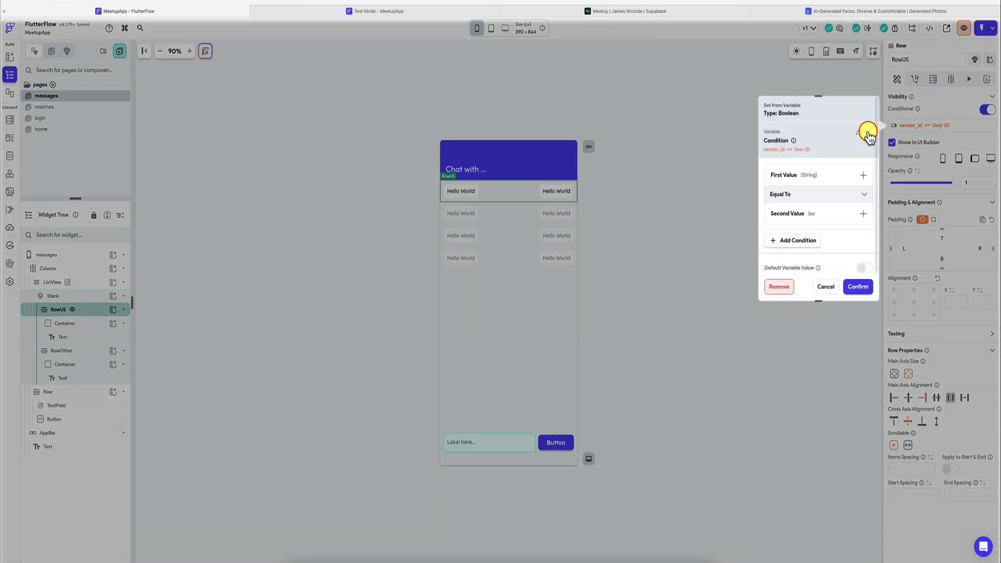
pyautogui.click(869, 132)
pyautogui.click(837, 156)
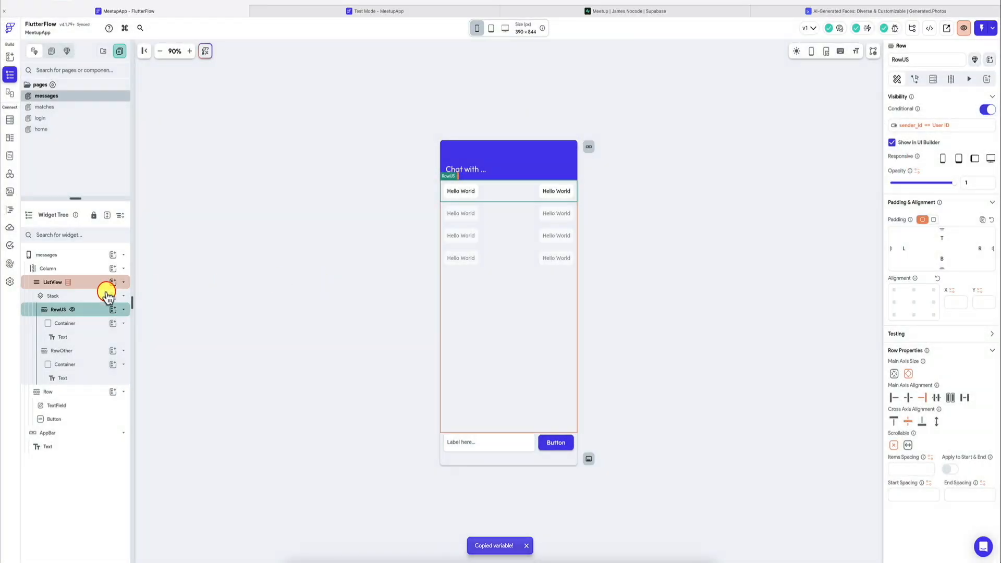
pyautogui.click(82, 350)
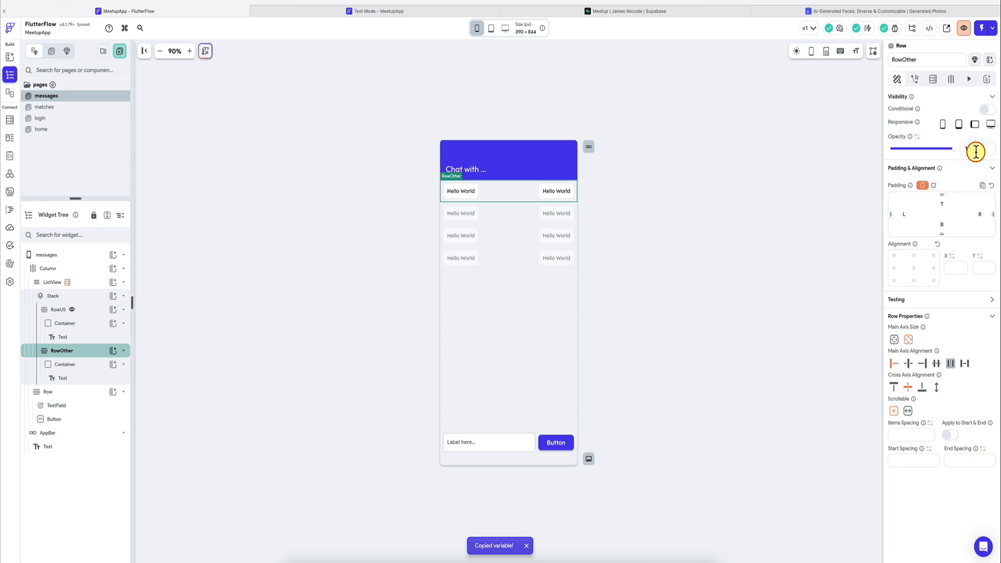
pyautogui.click(989, 109)
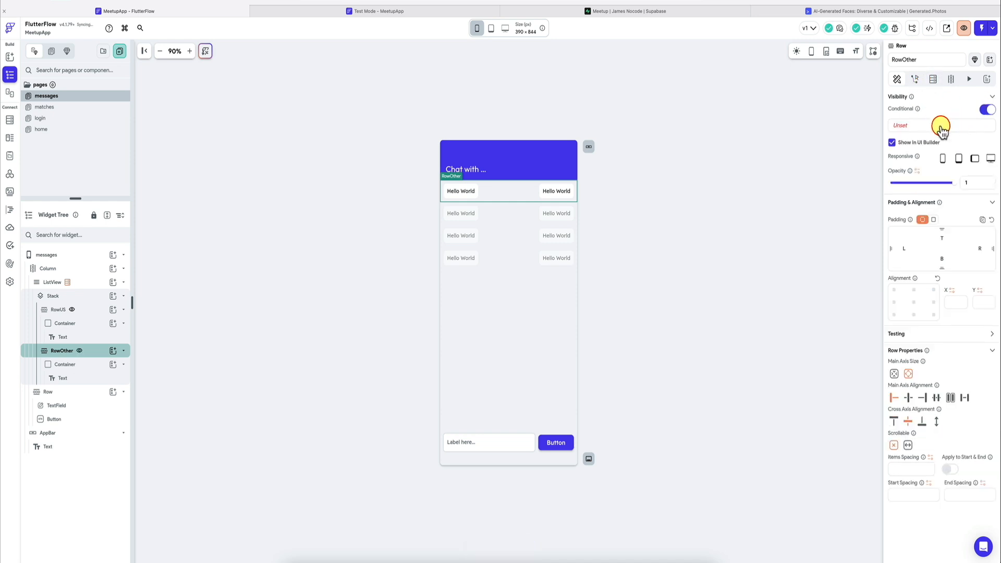
pyautogui.click(940, 126)
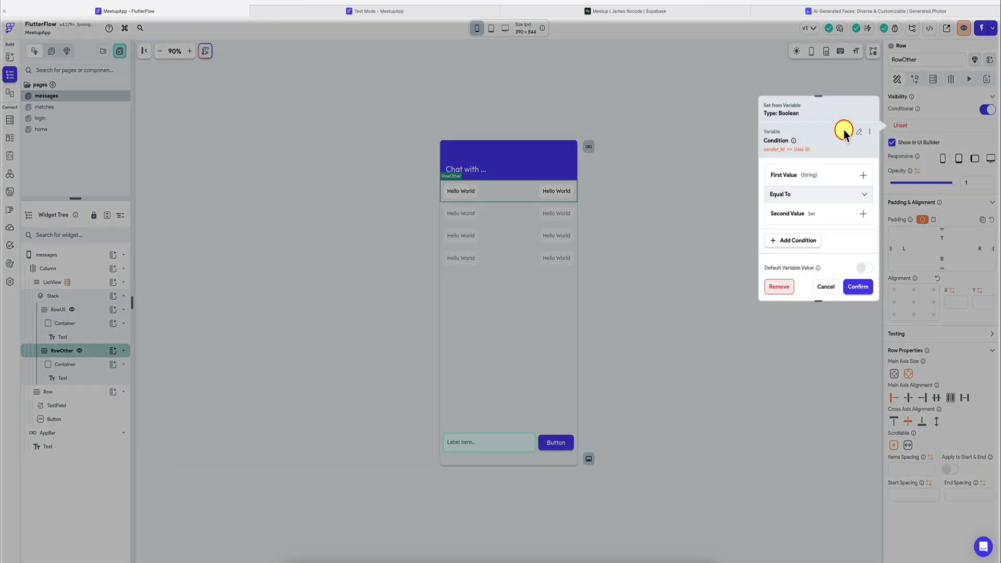
# Step: Change the operator in RowOther's visibility condition to Not Equal To and confirm the condition
pyautogui.click(820, 194)
pyautogui.click(835, 213)
pyautogui.click(858, 286)
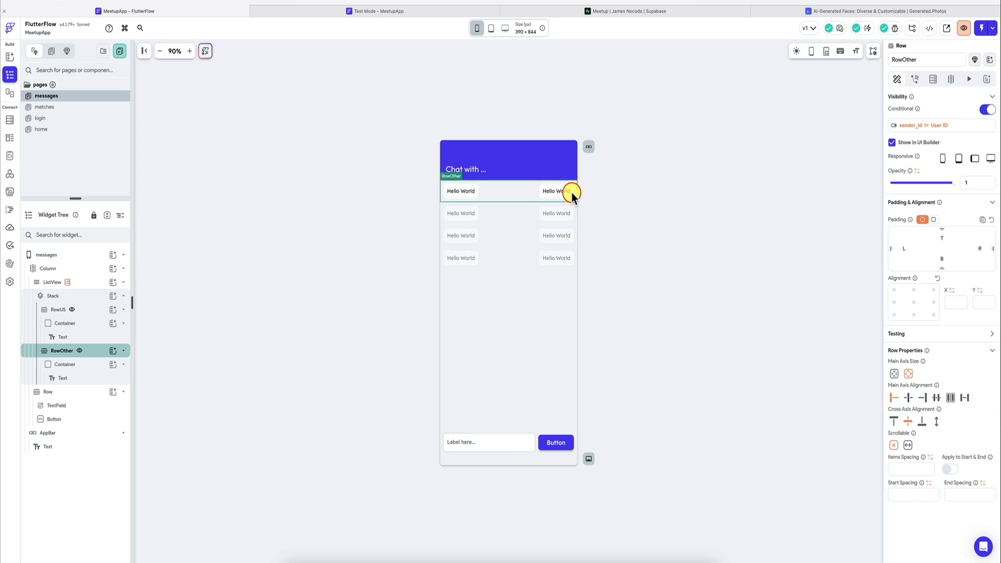
pyautogui.click(412, 202)
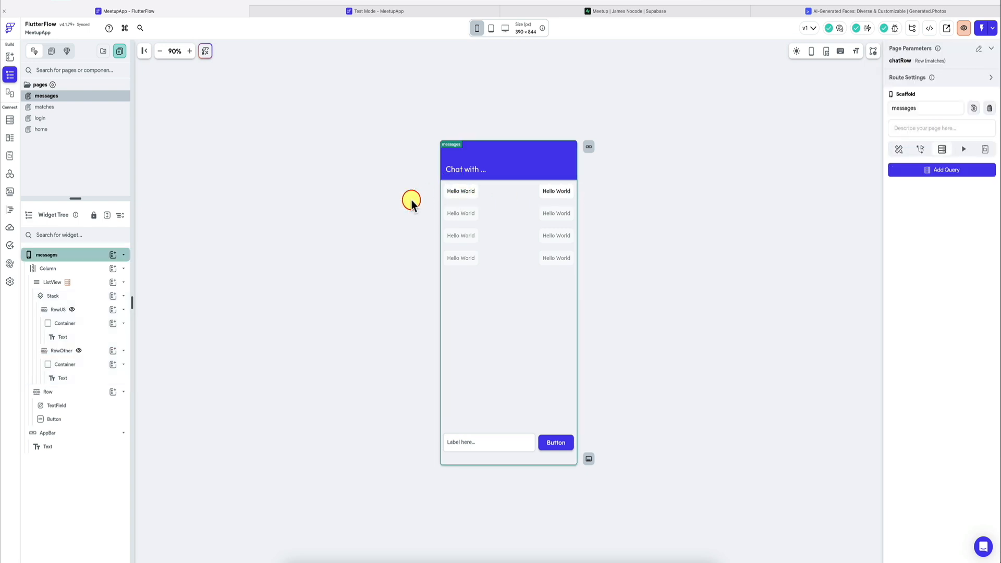
# Step: Bind the Text inside RowOther's Container to the messages row's message field, with an empty default value
pyautogui.click(467, 191)
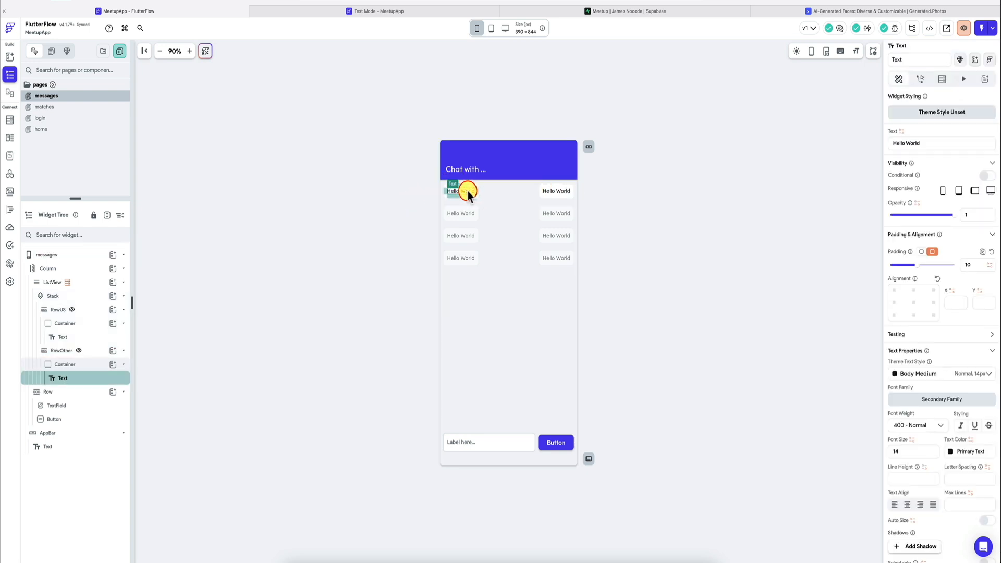
pyautogui.click(901, 131)
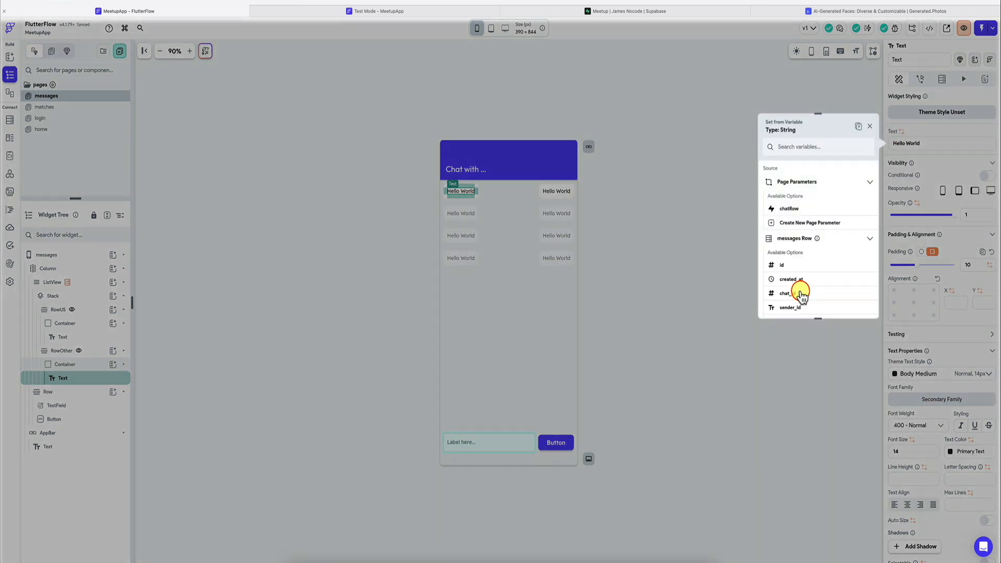
pyautogui.scroll(-1, 809, 295)
pyautogui.click(810, 293)
pyautogui.click(856, 304)
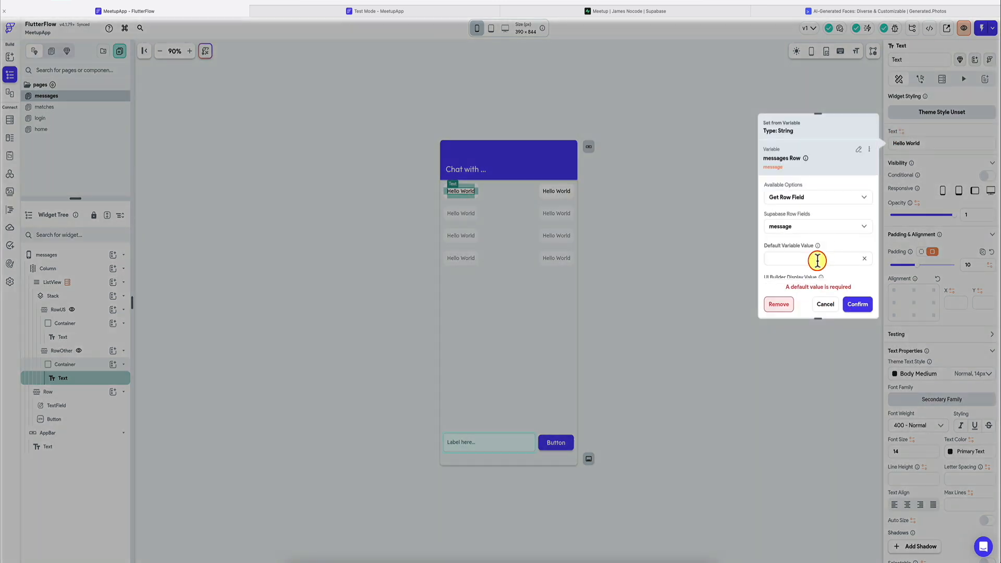
pyautogui.click(861, 306)
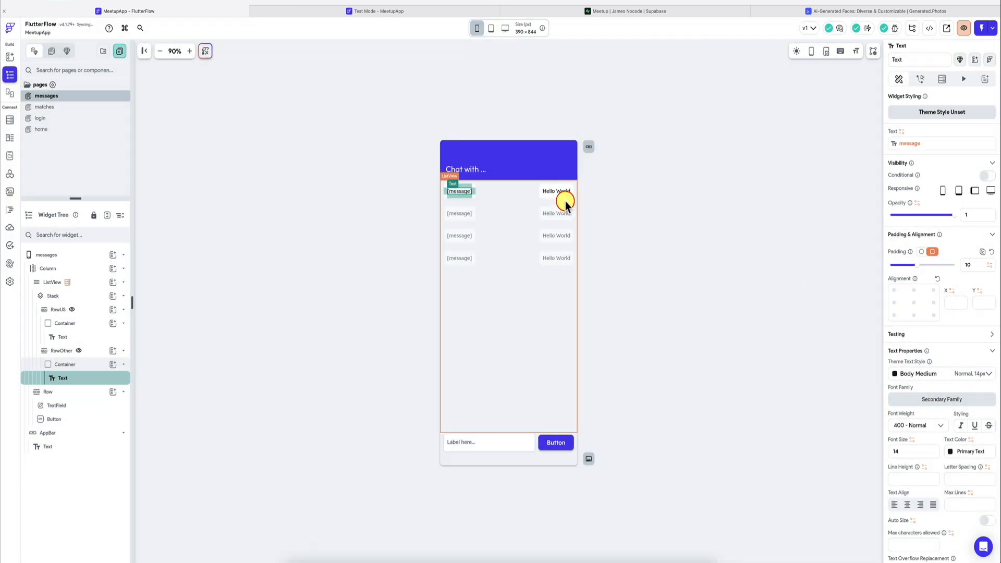
# Step: Bind the Text inside RowUS's Container to the messages row's message field
pyautogui.click(81, 338)
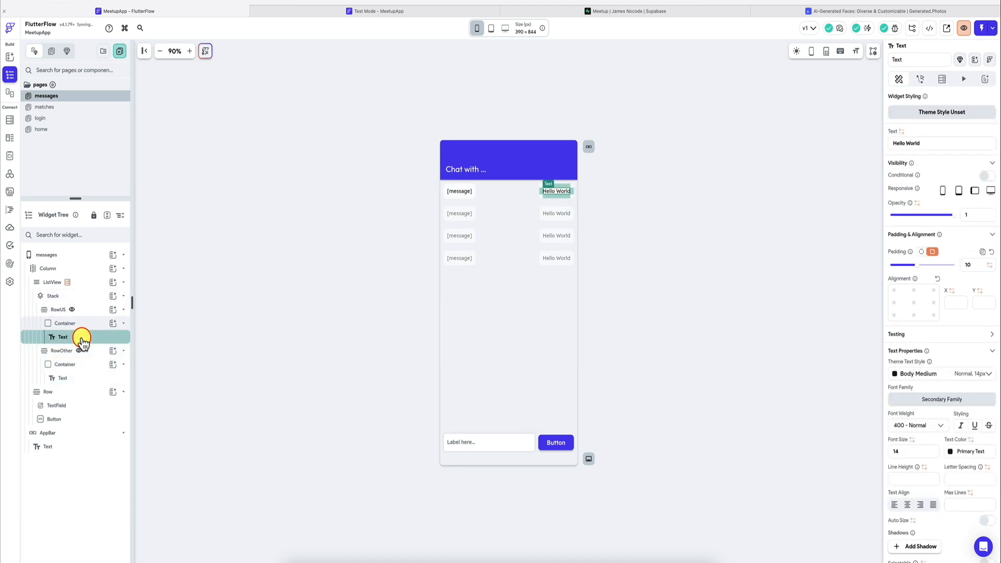
pyautogui.click(78, 378)
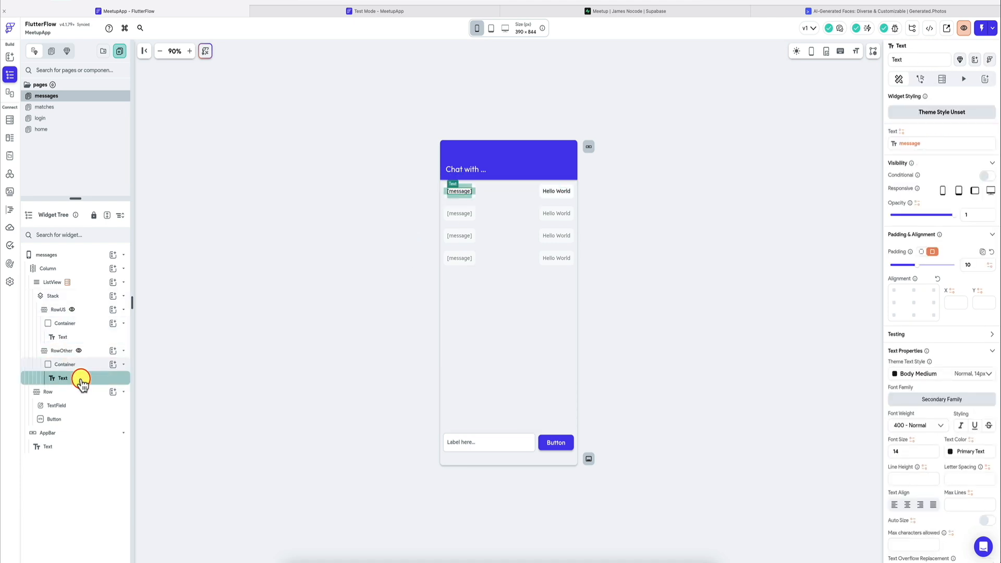
pyautogui.click(95, 340)
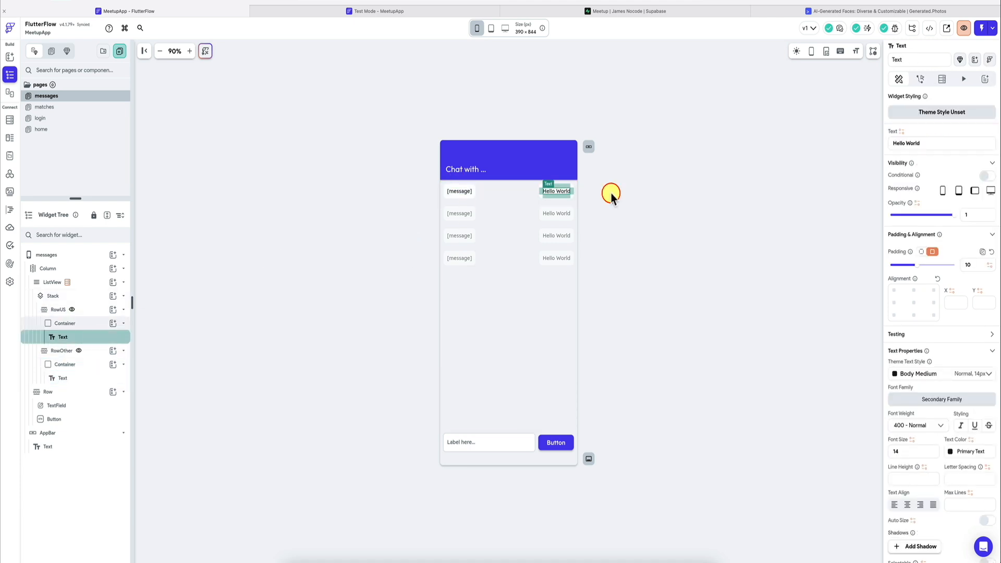
pyautogui.click(902, 132)
pyautogui.scroll(-2, 800, 286)
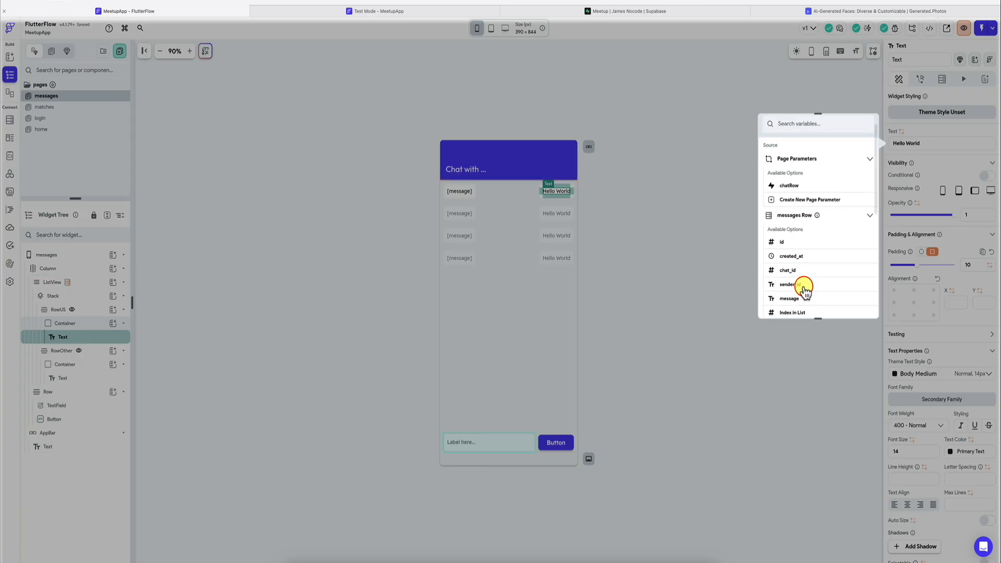
pyautogui.click(800, 285)
pyautogui.click(834, 259)
pyautogui.write('E')
pyautogui.click(857, 304)
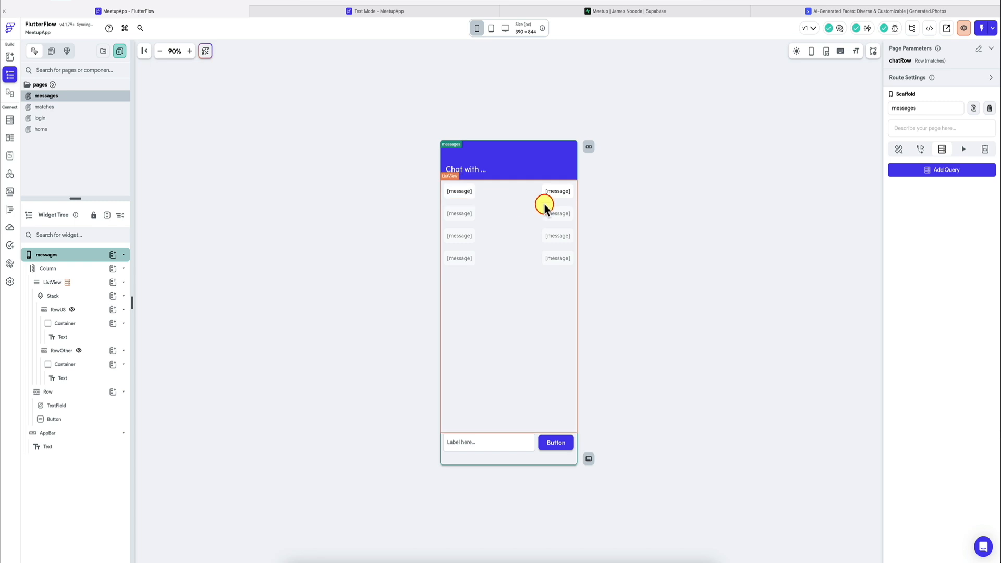
# Step: Switch to Supabase, start a new row in the messages table and reference matches record 1 as its chat_id
pyautogui.click(577, 11)
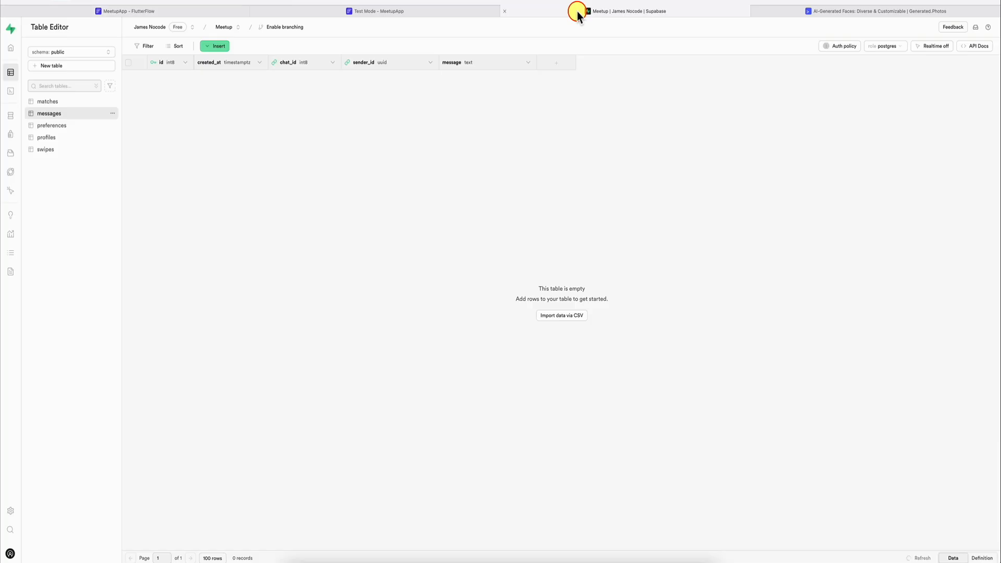
pyautogui.click(218, 46)
pyautogui.click(234, 65)
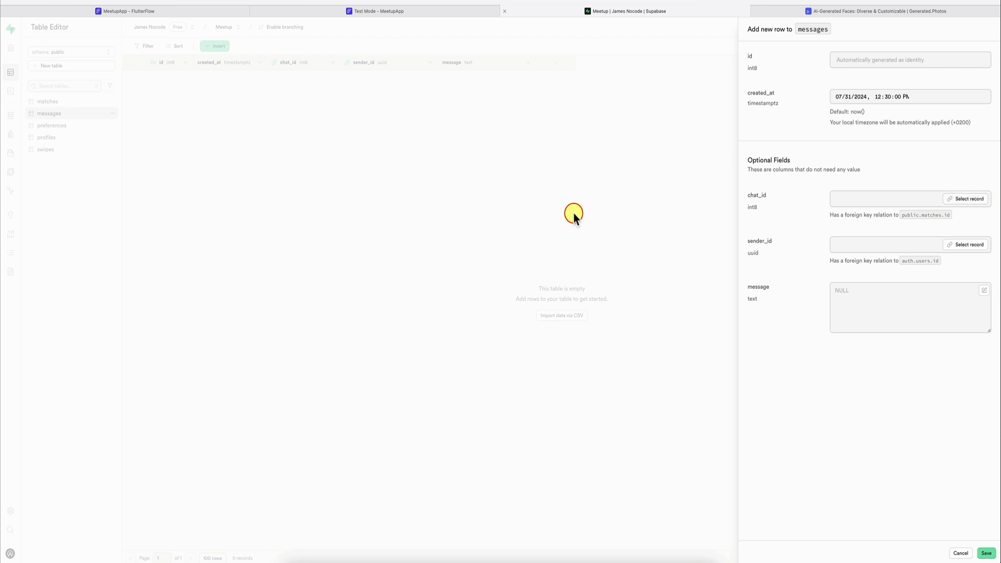
pyautogui.click(971, 200)
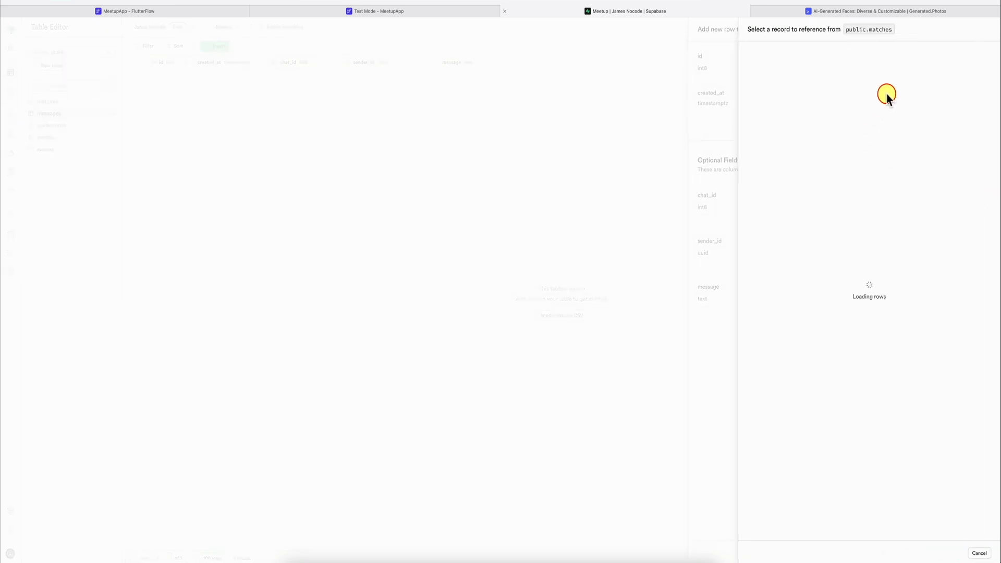
pyautogui.click(903, 87)
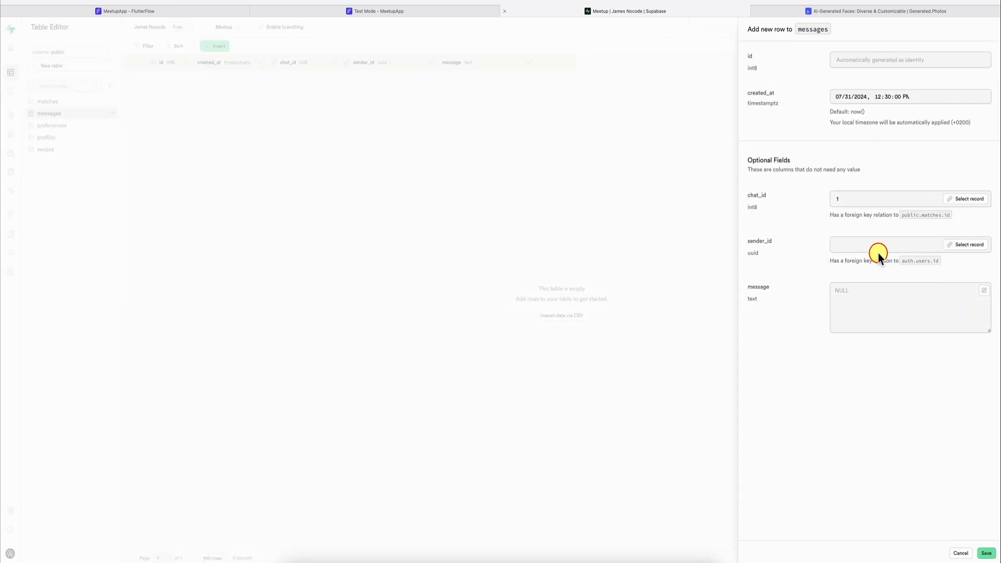
# Step: Reference the test login's own user record as sender_id, enter the message "Hey!" and save the row
pyautogui.click(948, 244)
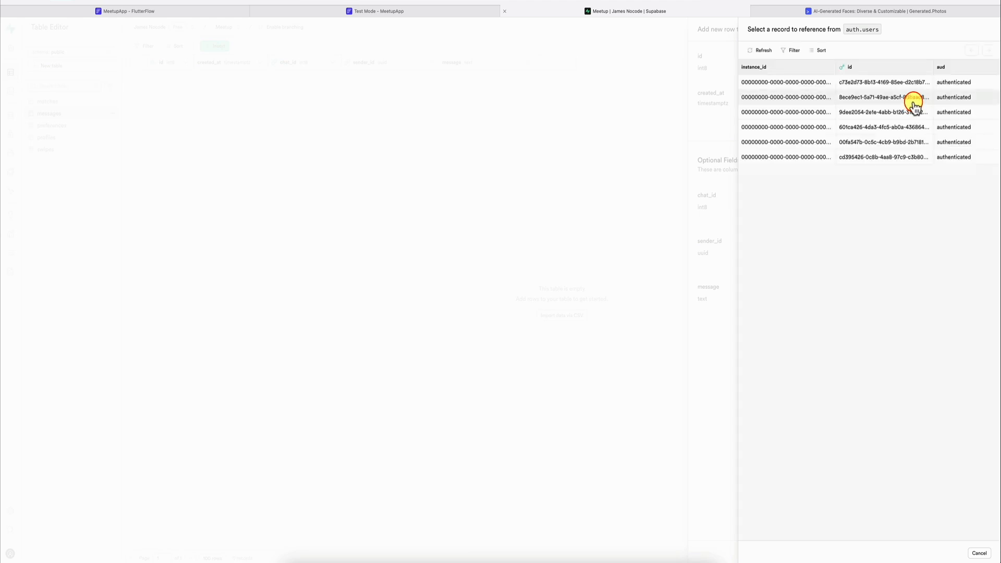
pyautogui.hscroll(5, 914, 103)
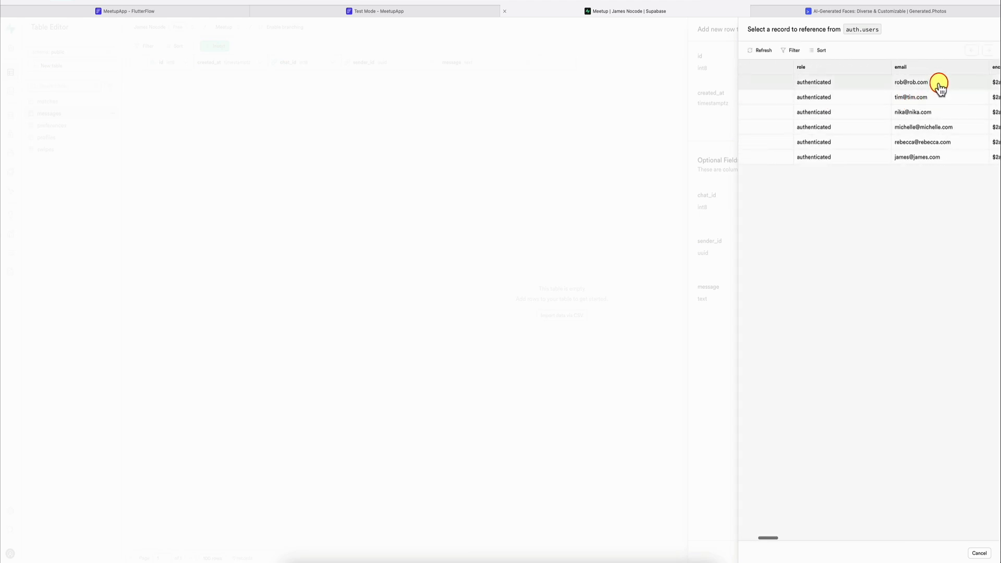
pyautogui.click(923, 157)
pyautogui.click(871, 294)
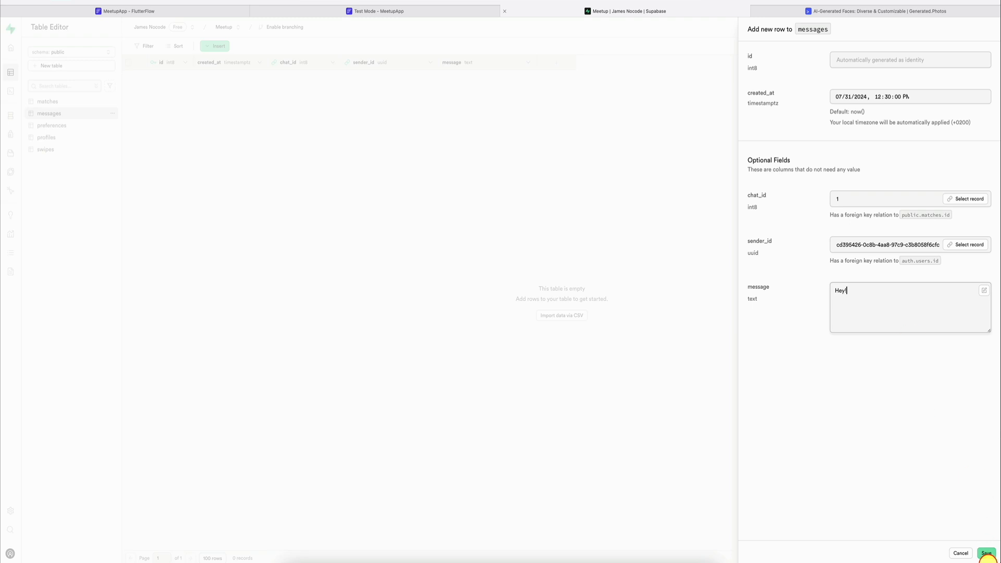
pyautogui.click(988, 554)
# Step: Back in FlutterFlow, give the Card on the matches page an On Tap action that navigates to the messages page
pyautogui.click(224, 11)
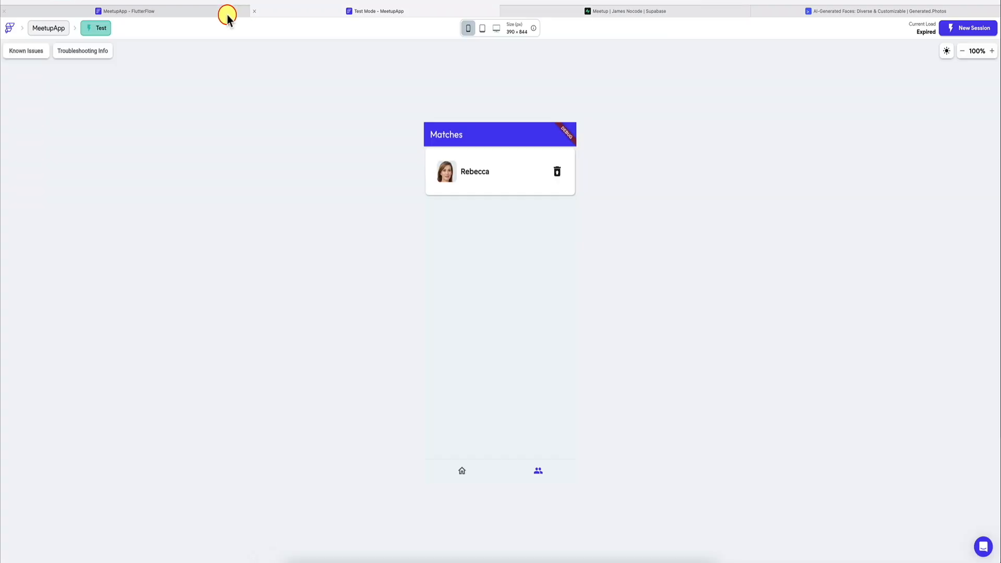
pyautogui.click(224, 13)
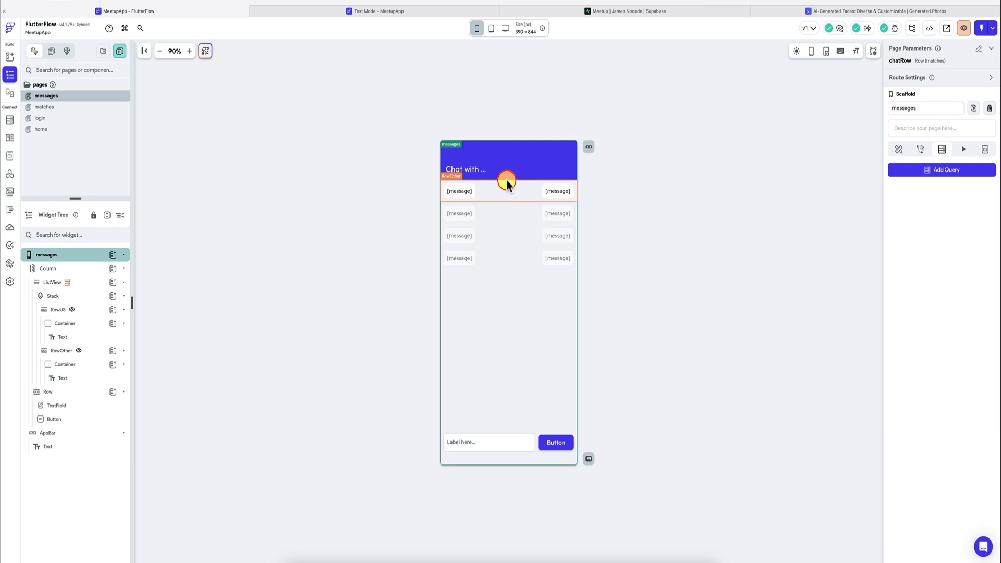
pyautogui.click(483, 239)
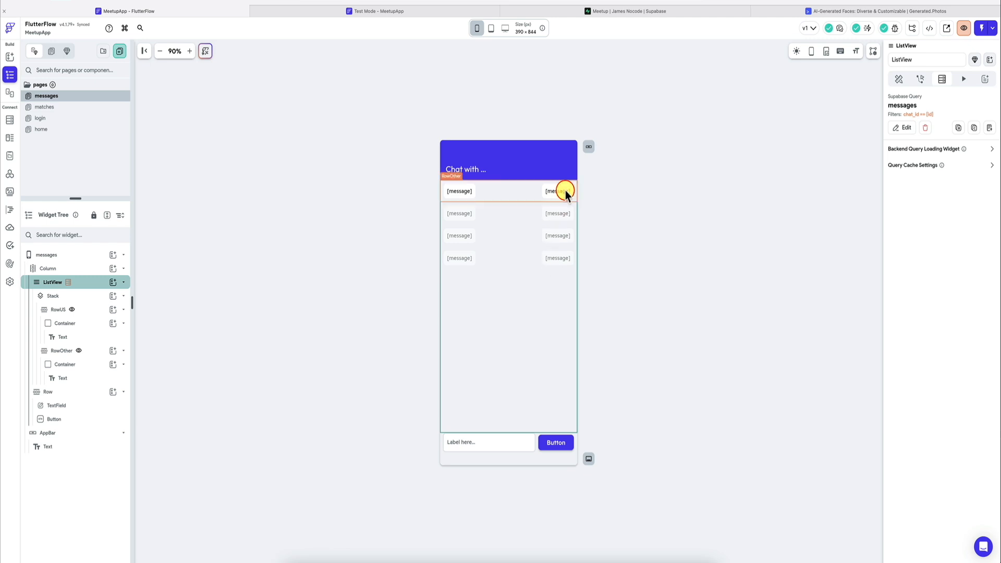
pyautogui.click(73, 107)
pyautogui.click(455, 221)
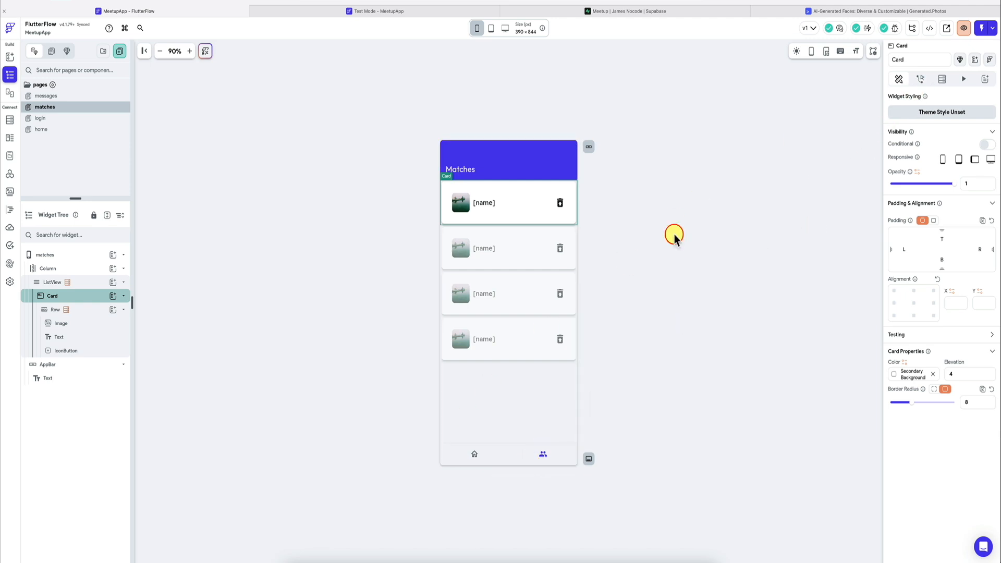
pyautogui.click(920, 80)
pyautogui.click(952, 173)
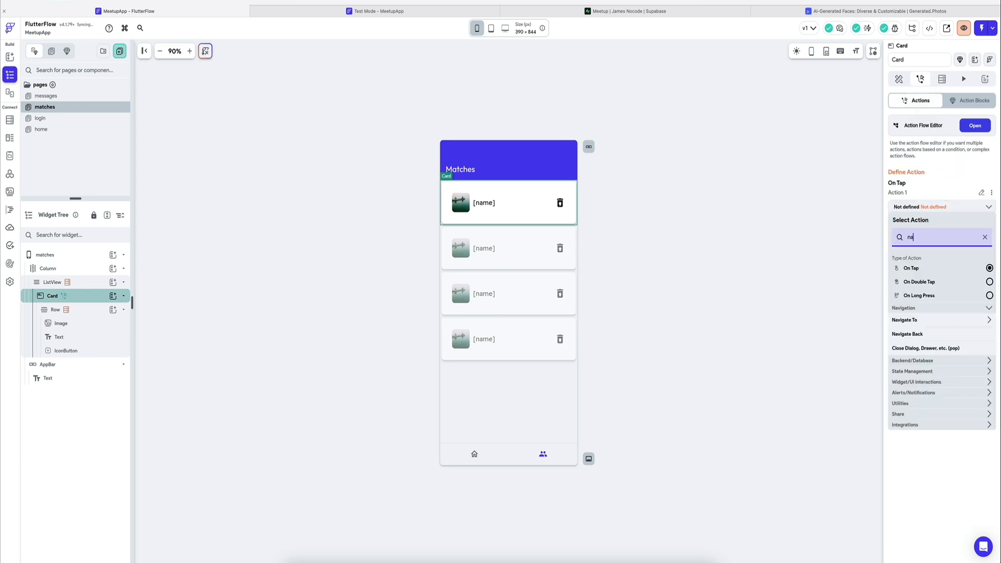
pyautogui.write('navi')
pyautogui.click(918, 377)
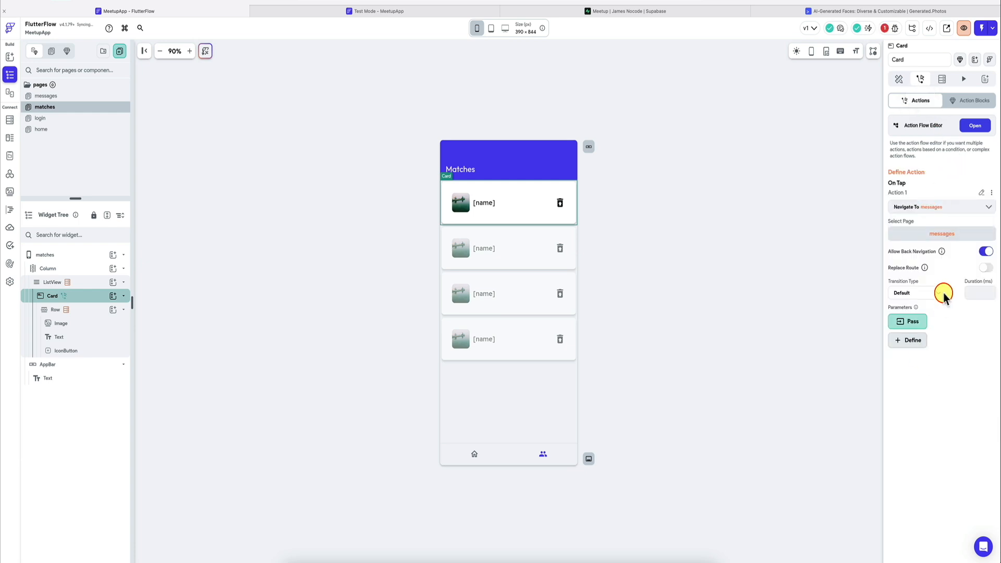
# Step: Pass the chatRow parameter with the navigation action, using the matches Row as its value
pyautogui.click(919, 320)
pyautogui.click(925, 401)
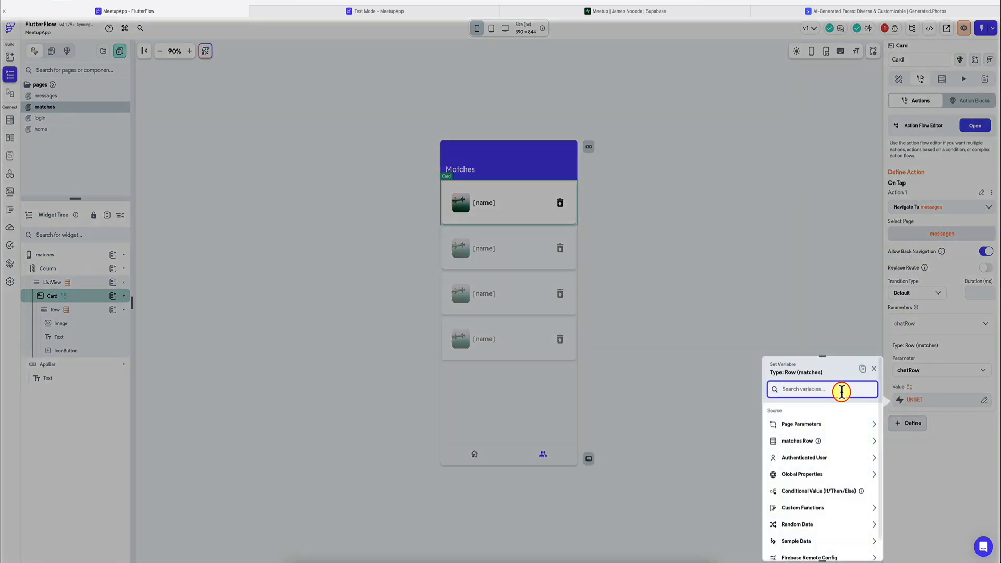
pyautogui.click(833, 442)
pyautogui.click(799, 467)
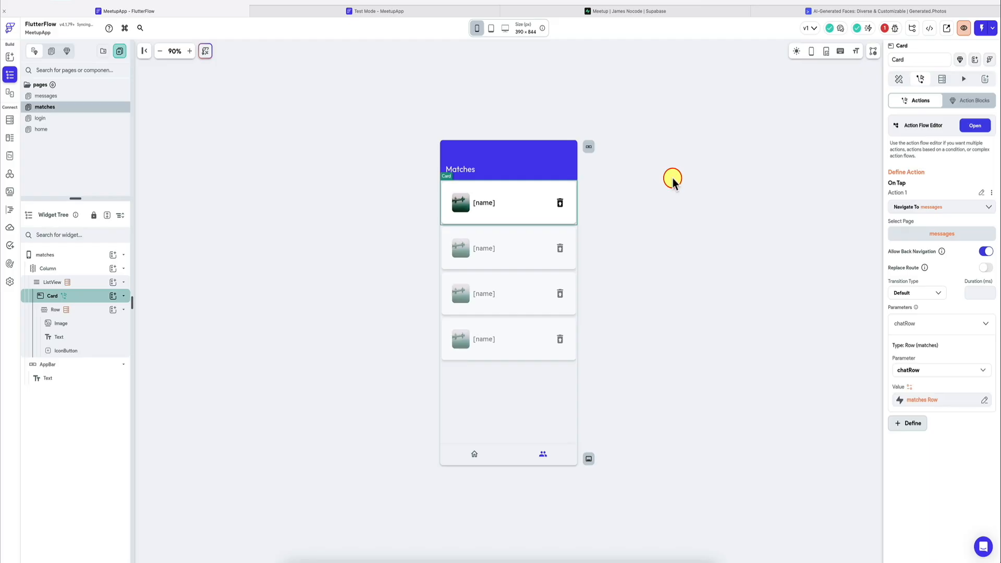
# Step: Start a new test session of MeetupApp and enter the test account's email on the sign-in form
pyautogui.click(457, 11)
pyautogui.click(946, 28)
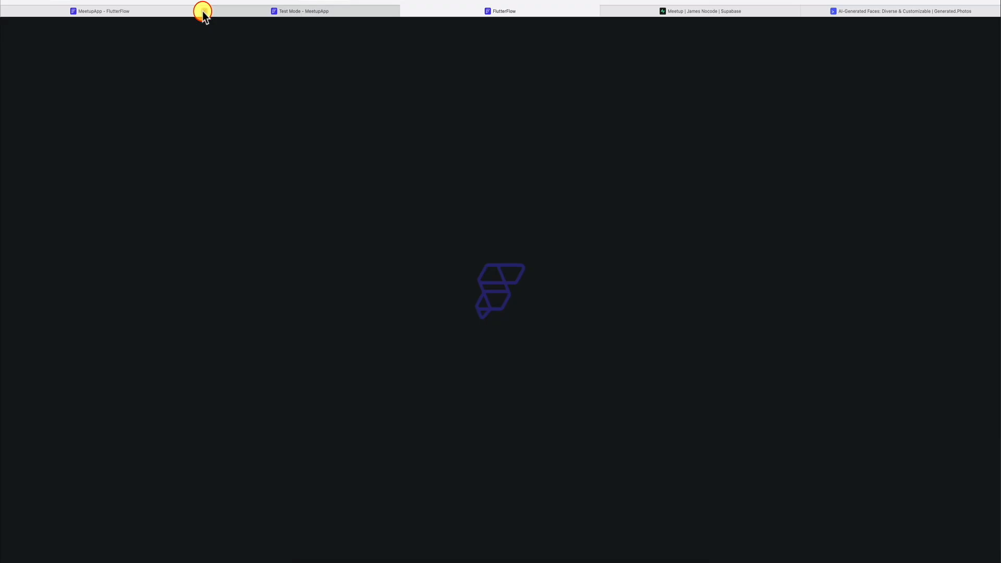
pyautogui.click(203, 11)
pyautogui.click(483, 232)
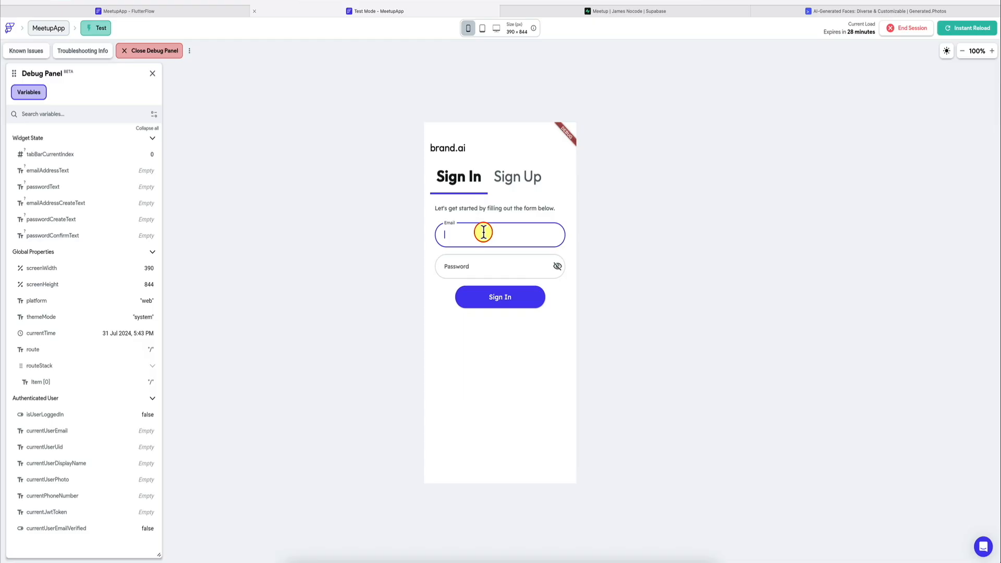
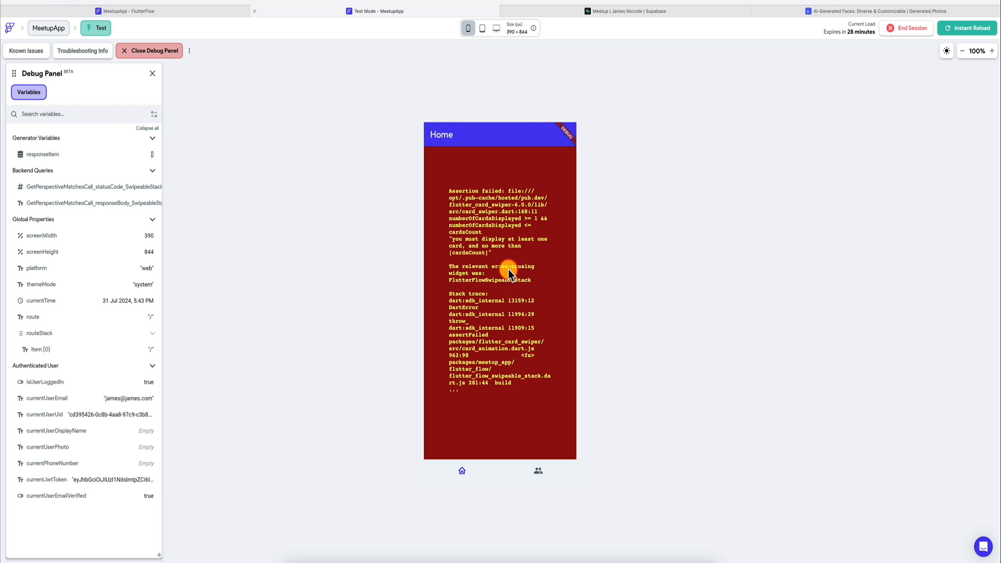
# Step: Go to the running app's matches page and open the matched user's chat to check how the message is displayed
pyautogui.click(535, 468)
pyautogui.click(483, 290)
pyautogui.click(476, 326)
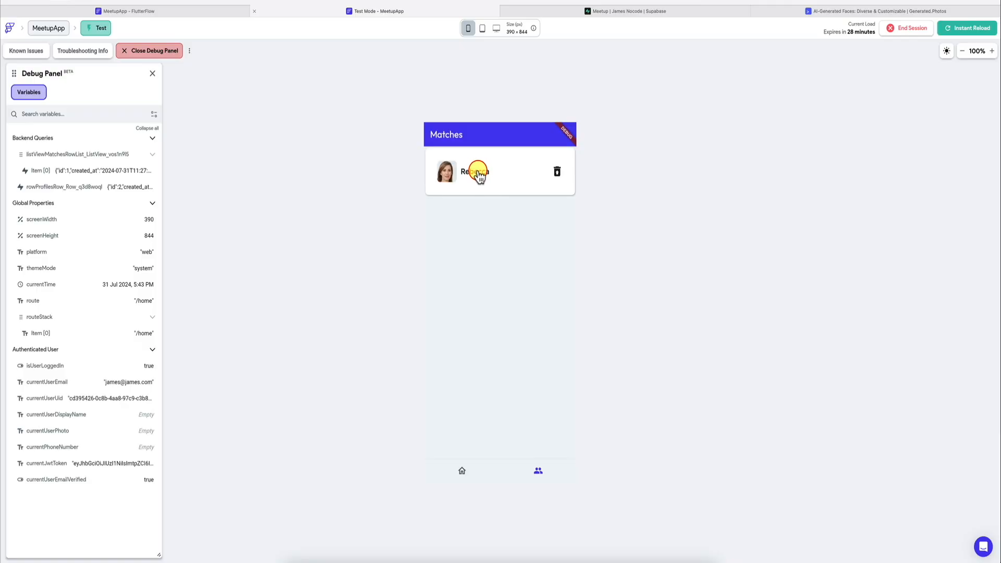
pyautogui.click(477, 172)
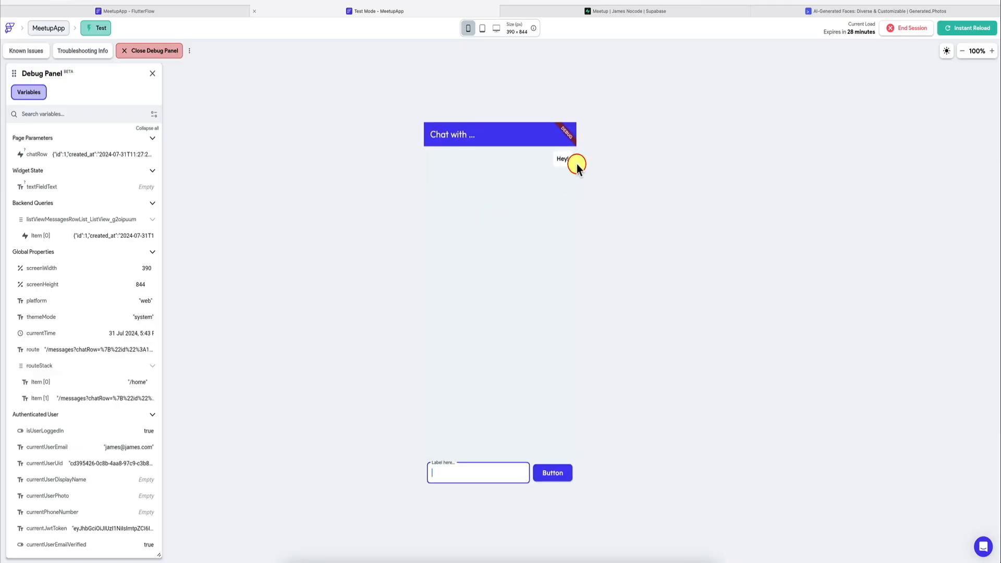
pyautogui.click(453, 153)
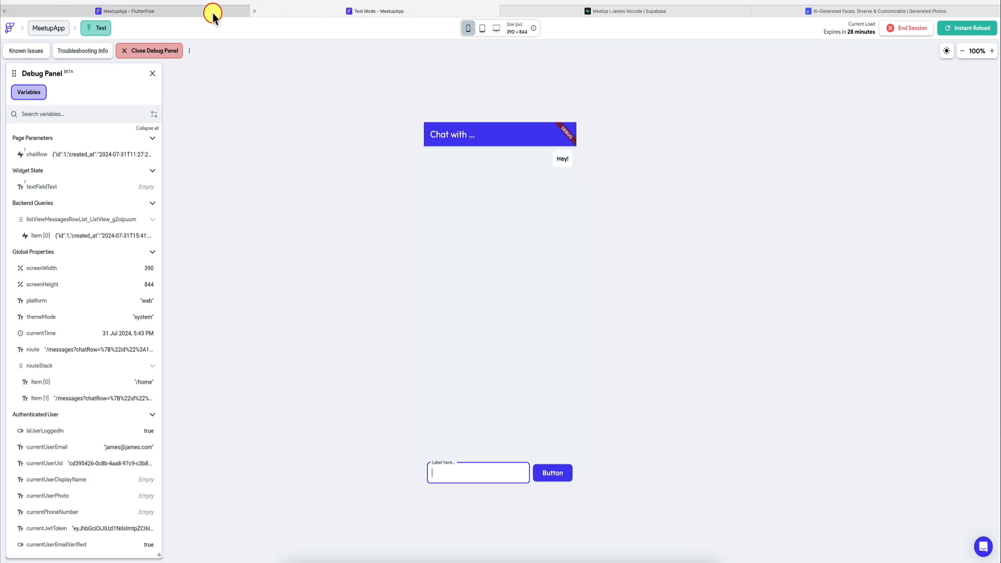
# Step: Return to Supabase's messages table and start a second row with matches record 1 as its chat_id
pyautogui.click(632, 11)
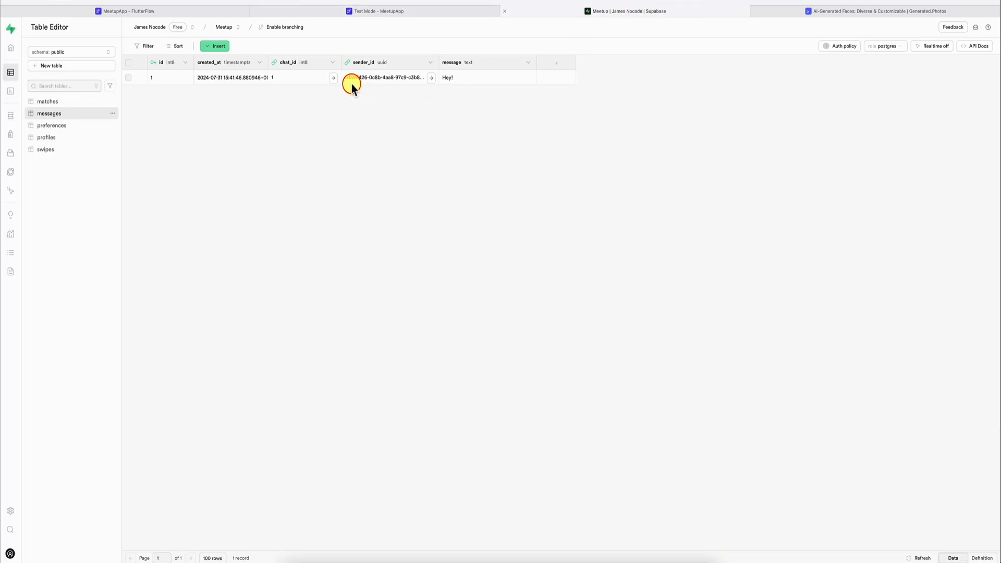
pyautogui.click(215, 46)
pyautogui.click(224, 62)
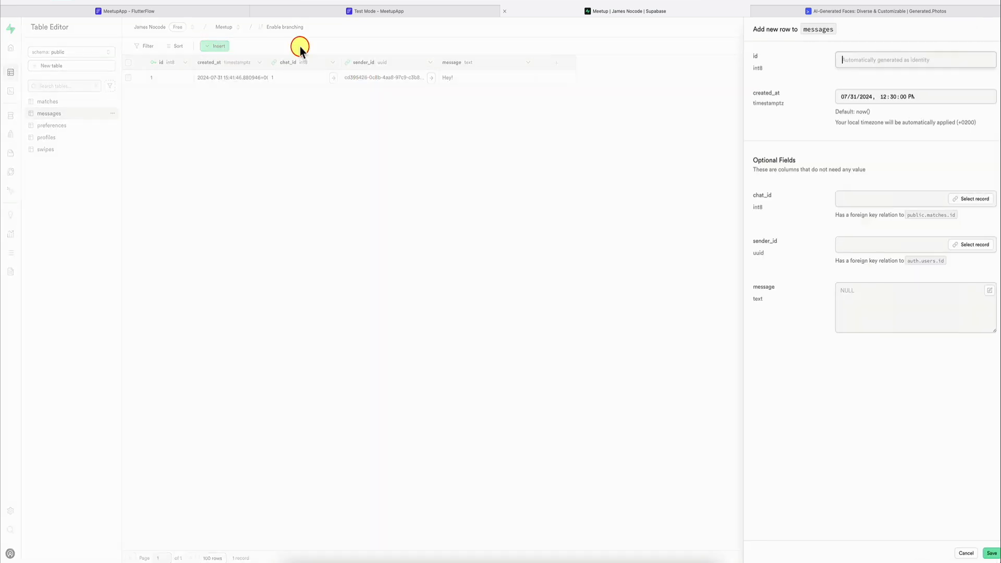
pyautogui.click(958, 199)
pyautogui.hscroll(5, 923, 86)
pyautogui.click(933, 90)
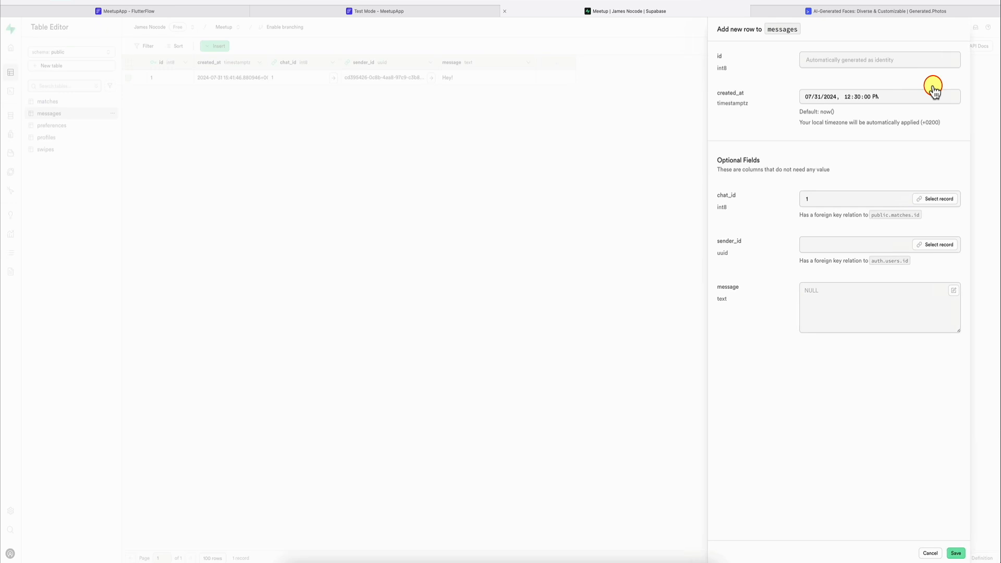
# Step: Reference the matched user's record as sender_id, enter the message "Hey, how's your day?" and save the row
pyautogui.click(946, 244)
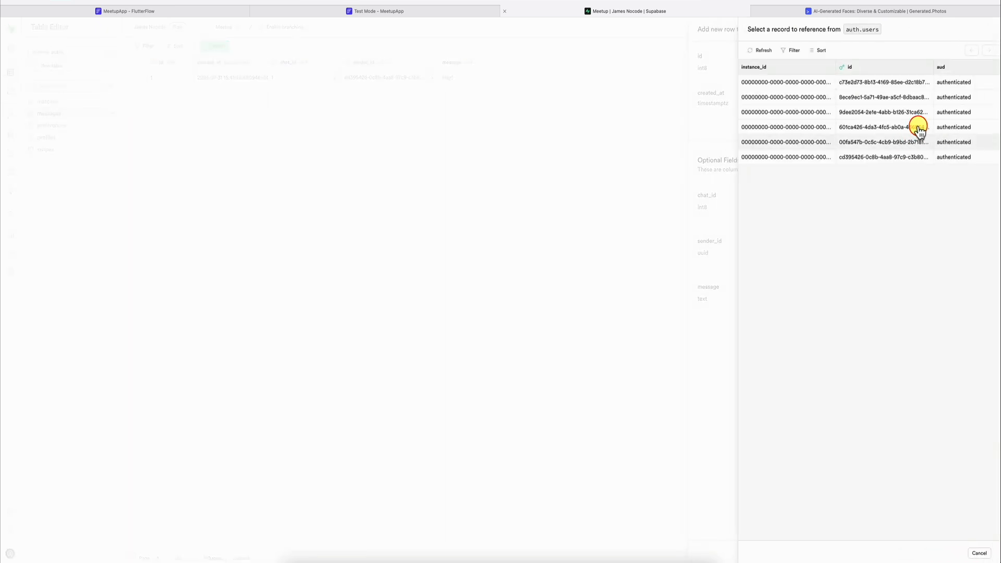
pyautogui.hscroll(5, 919, 129)
pyautogui.click(946, 143)
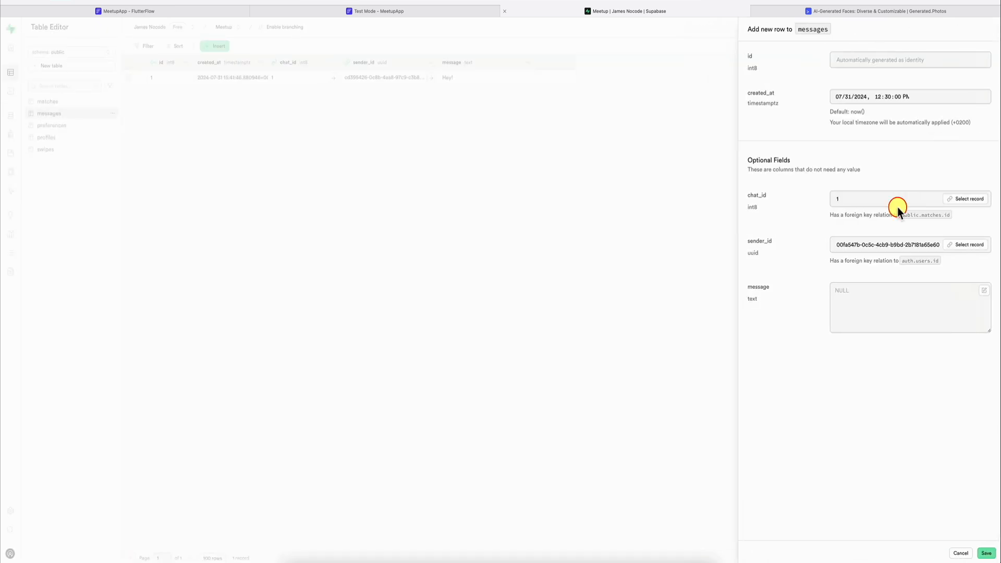
pyautogui.click(863, 303)
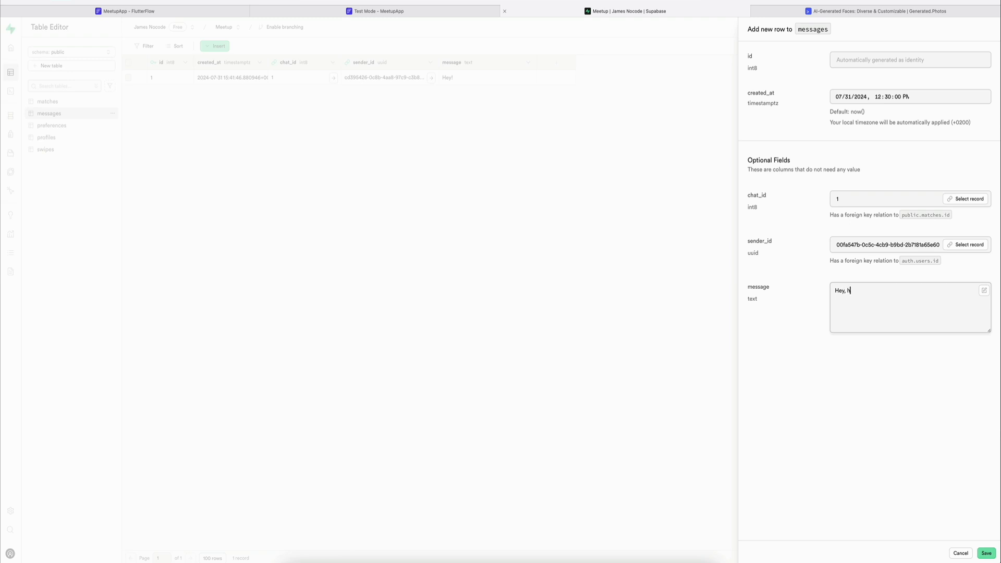
pyautogui.write("Hey, how's your day?")
pyautogui.click(985, 553)
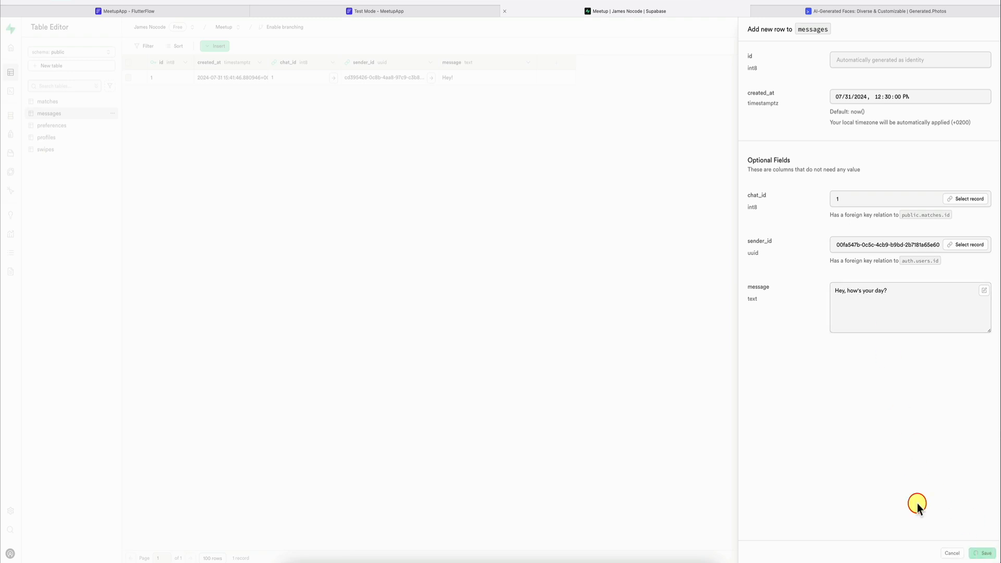
# Step: Reload the running test session to check how the two senders' messages are aligned in the chat
pyautogui.click(456, 11)
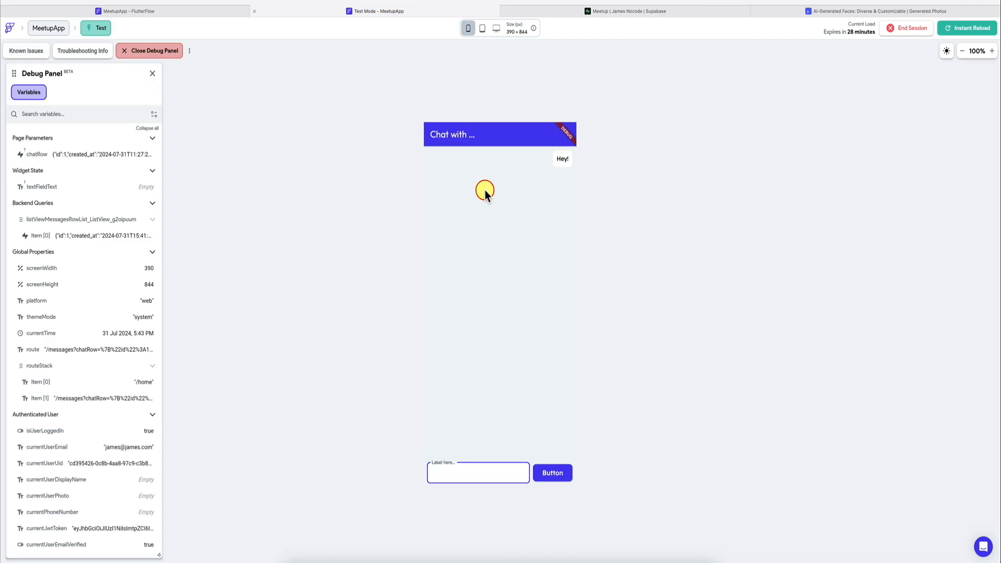
pyautogui.click(971, 28)
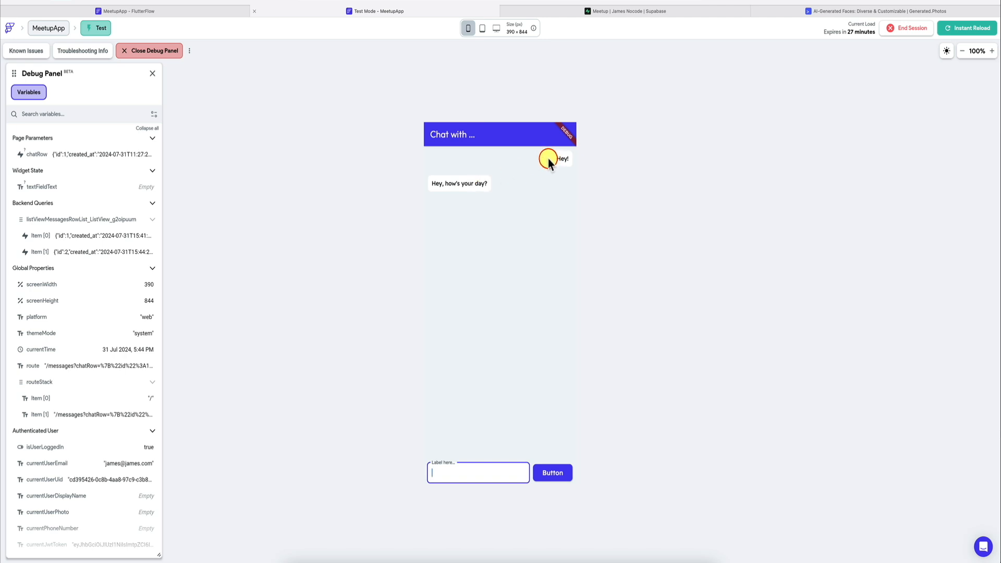
# Step: Return to the FlutterFlow editor's messages page, wrap the RowUS bubble's text in a Column and duplicate the text inside it
pyautogui.click(219, 12)
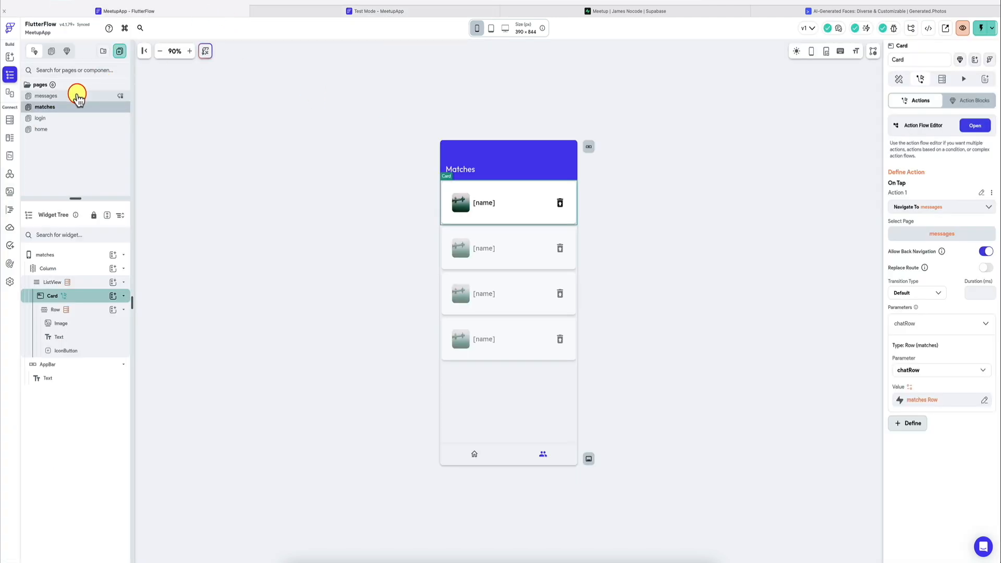
pyautogui.click(75, 96)
pyautogui.click(464, 191)
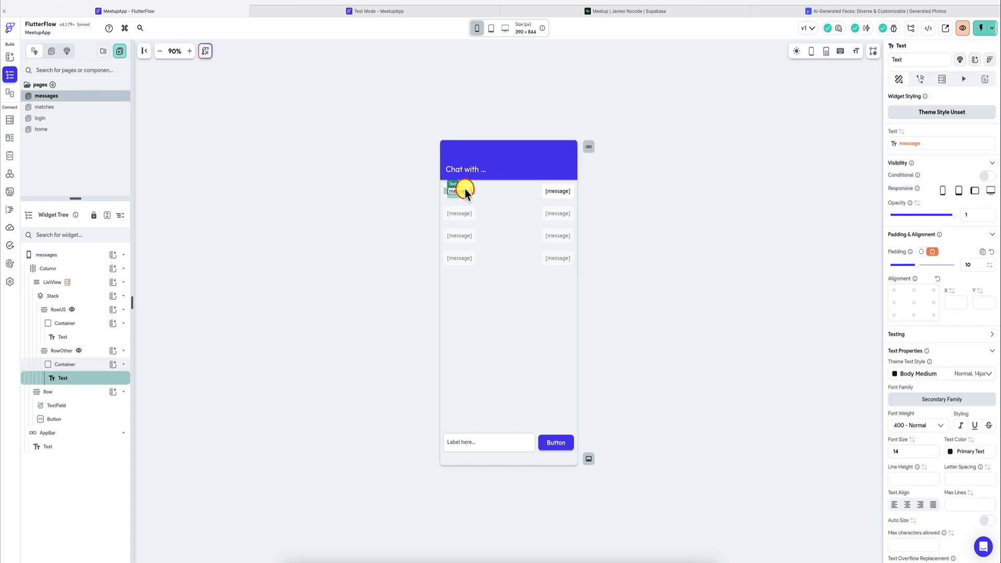
pyautogui.click(93, 339)
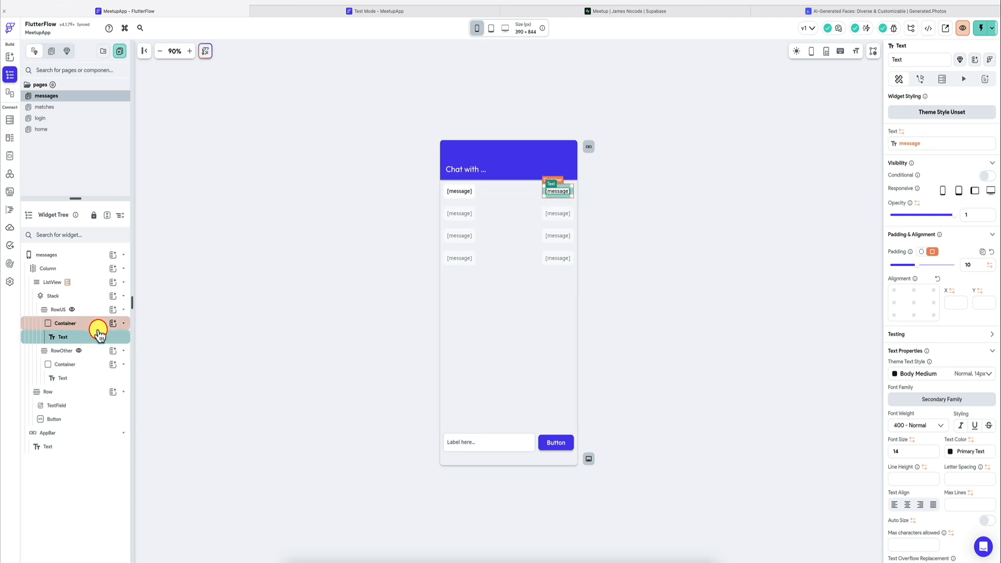
pyautogui.rightClick(88, 341)
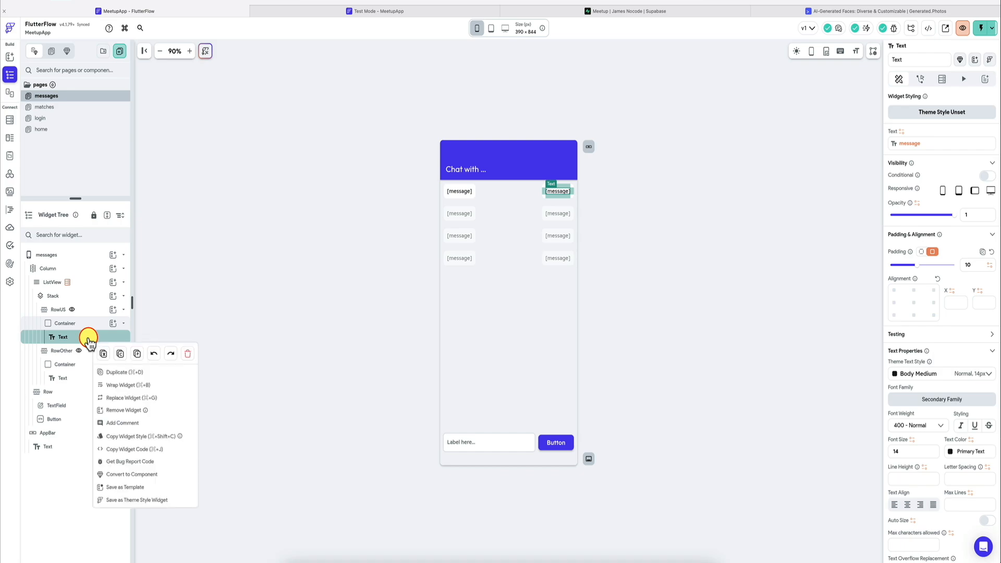
pyautogui.click(114, 382)
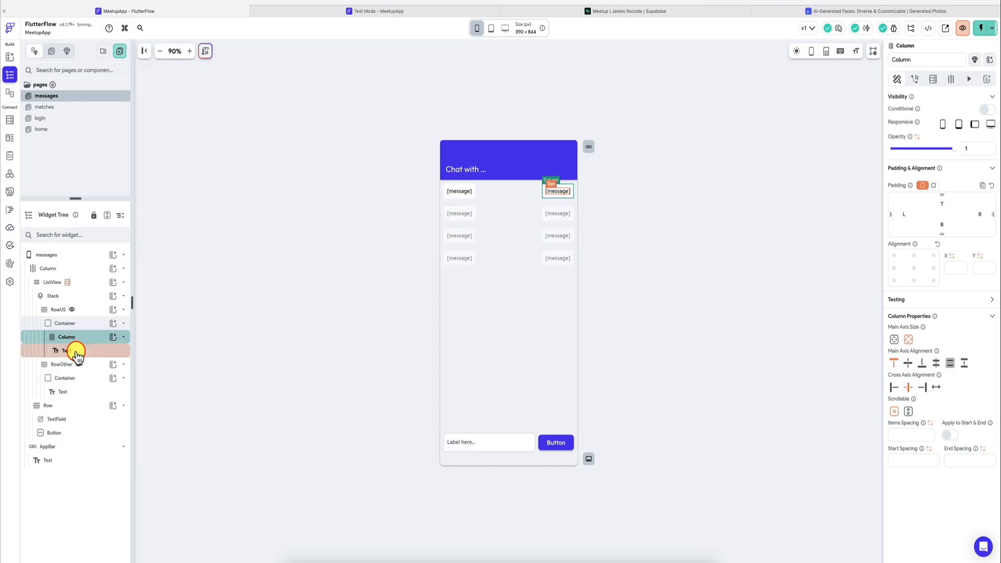
pyautogui.click(73, 350)
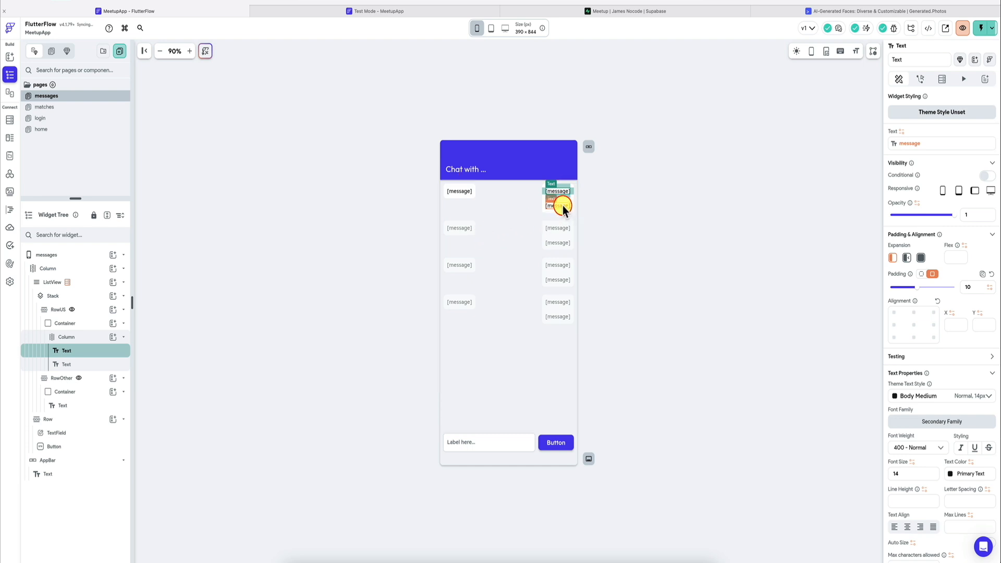
# Step: Paste a copy of the message text into the RowOther container, wrapping both texts in a Column
pyautogui.click(91, 409)
pyautogui.press('super+b')
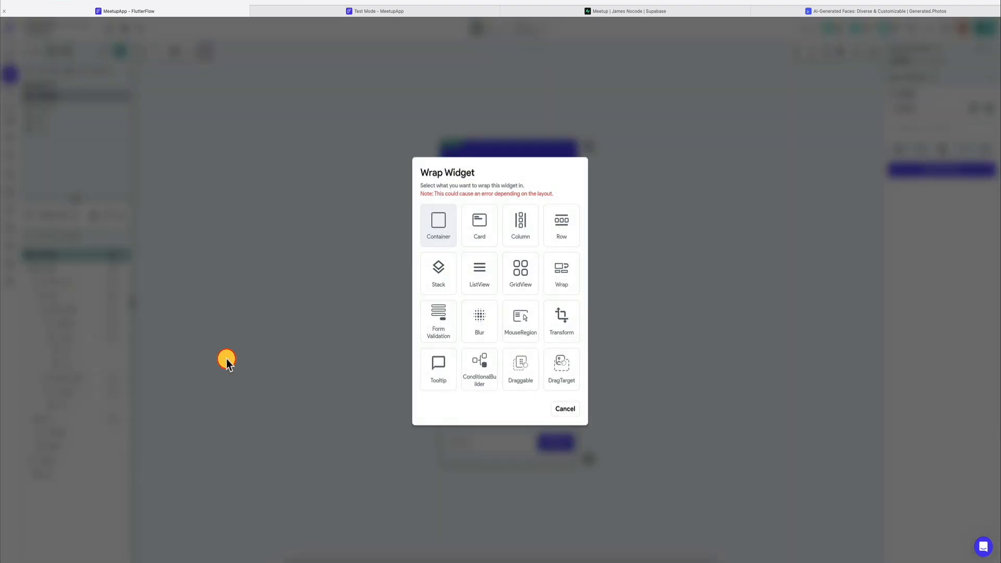
pyautogui.click(516, 228)
pyautogui.click(94, 406)
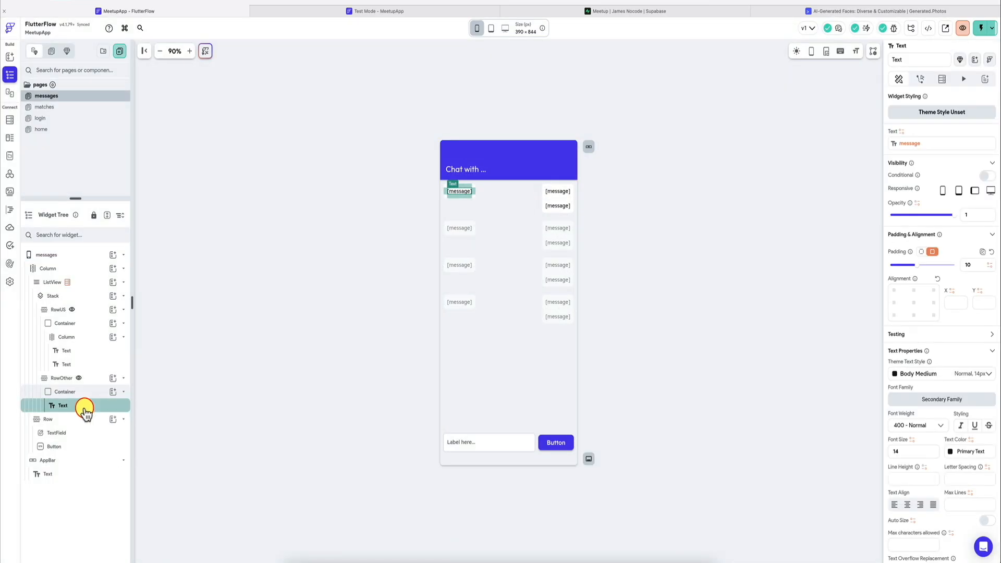
pyautogui.click(83, 395)
pyautogui.press('super+v')
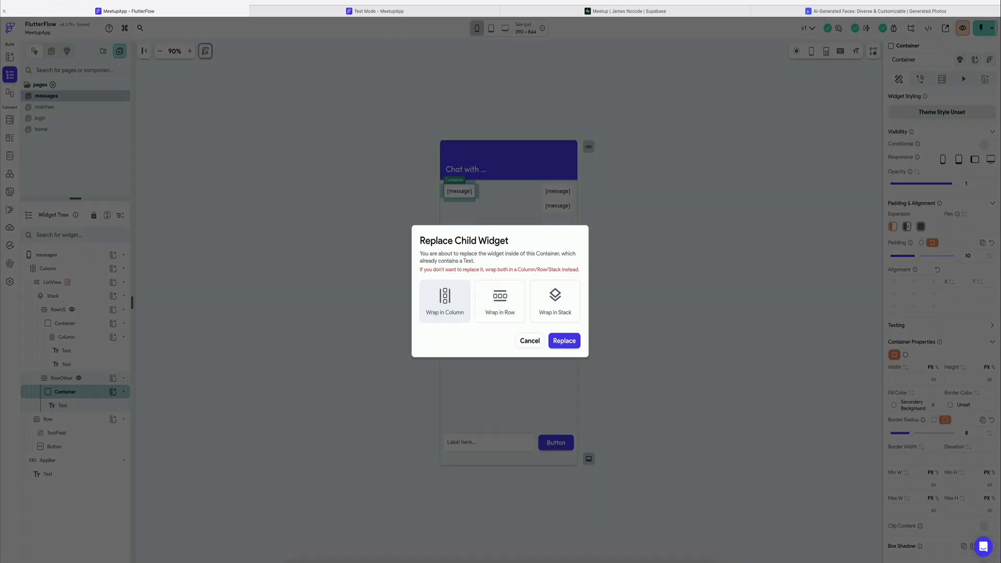
pyautogui.click(455, 309)
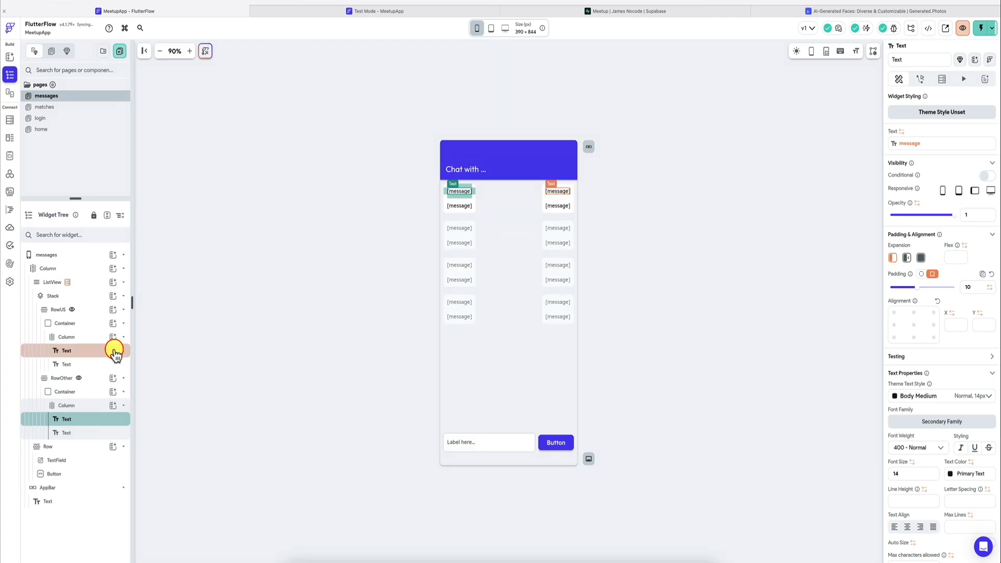
# Step: Bind the second text in RowUS to the messages row's created_at field, using DateTime Format with the relative option
pyautogui.click(78, 355)
pyautogui.click(74, 363)
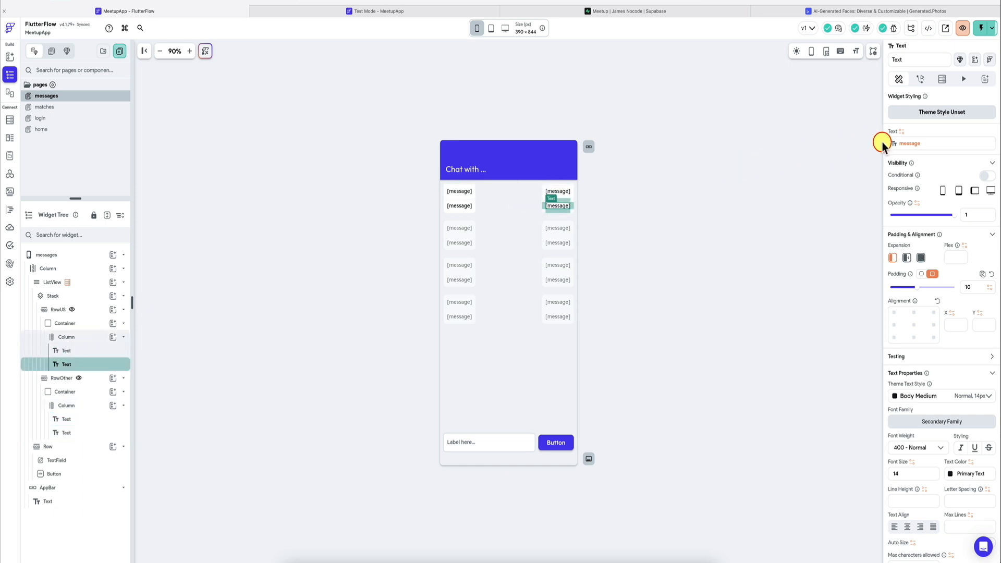
pyautogui.click(904, 145)
pyautogui.click(807, 225)
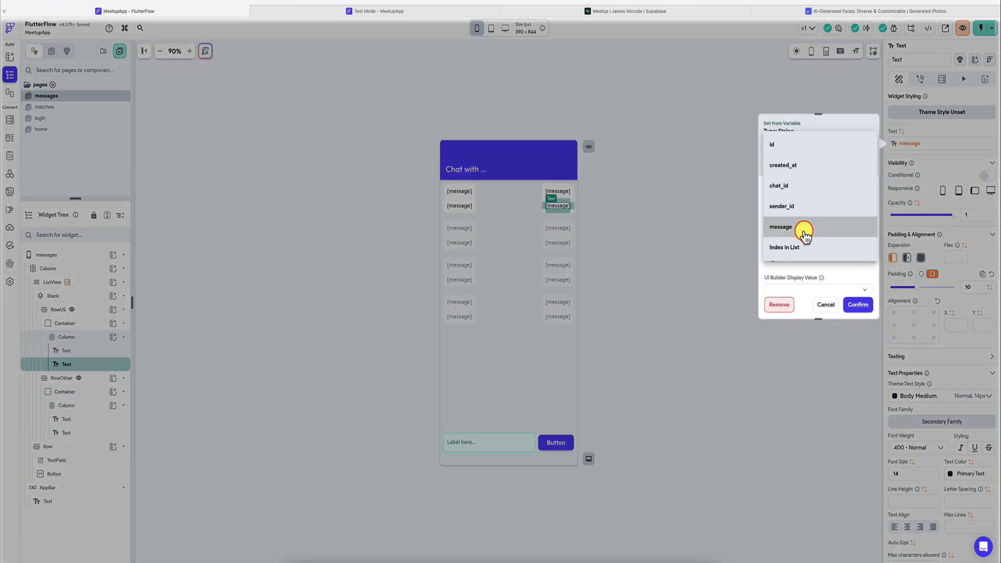
pyautogui.click(813, 164)
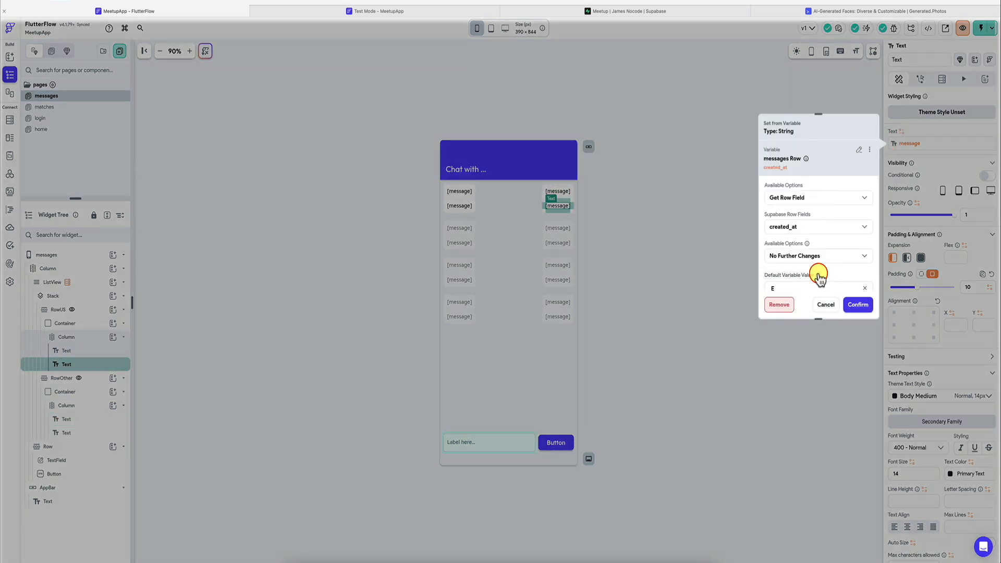
pyautogui.click(841, 256)
pyautogui.click(836, 211)
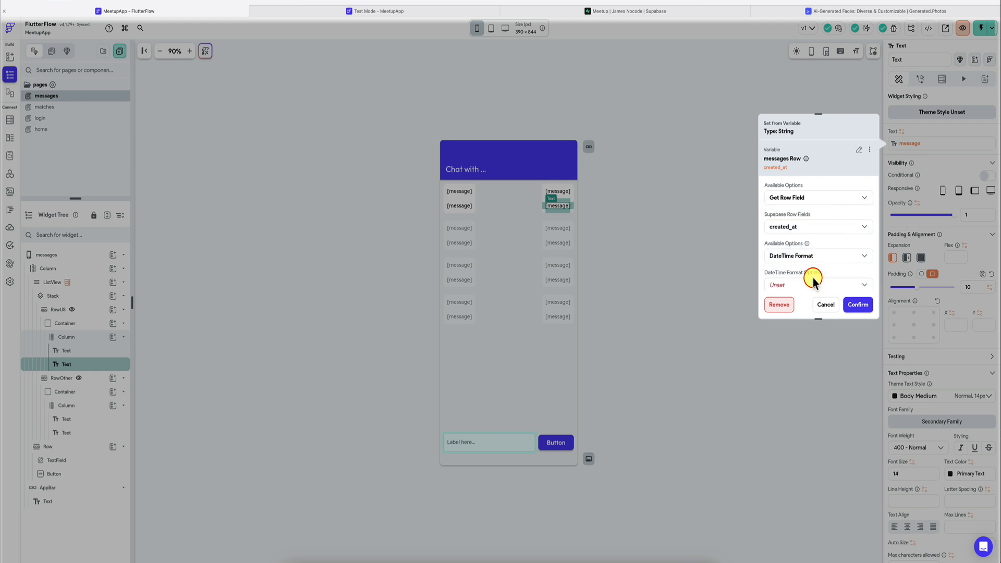
pyautogui.click(813, 277)
pyautogui.click(833, 162)
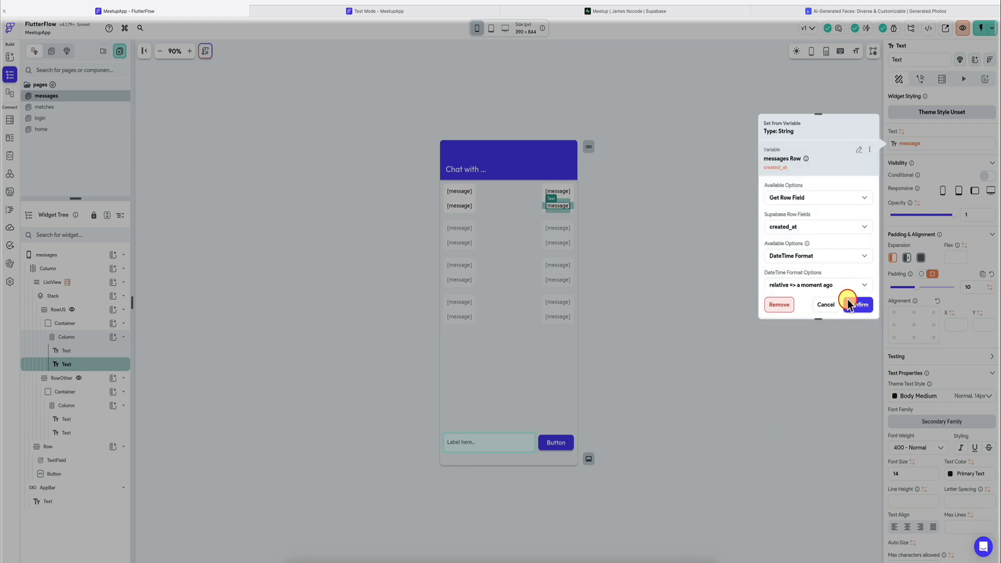
pyautogui.click(857, 305)
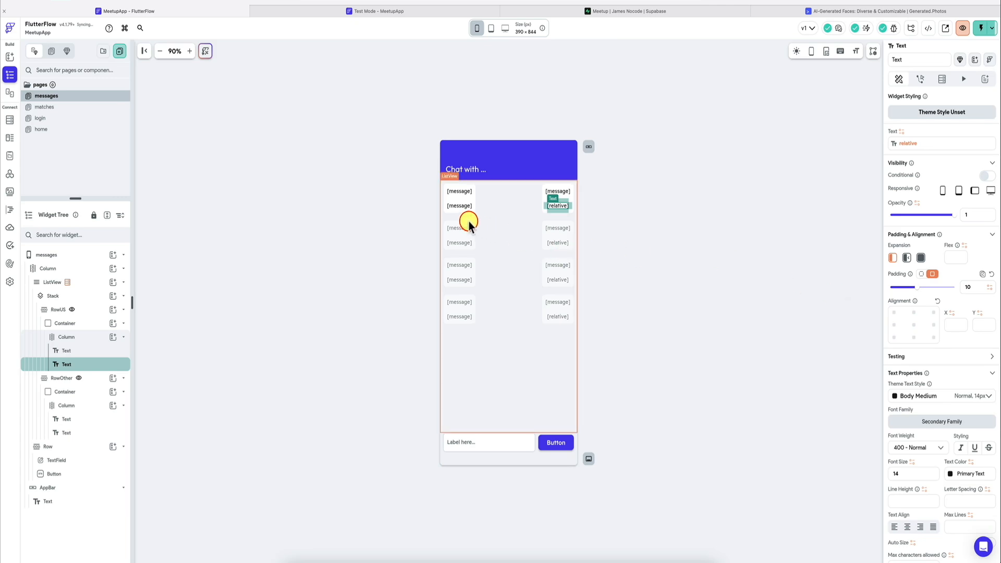
# Step: Bind the second text in RowOther to the created_at field with the relative DateTime format
pyautogui.click(459, 205)
pyautogui.click(915, 146)
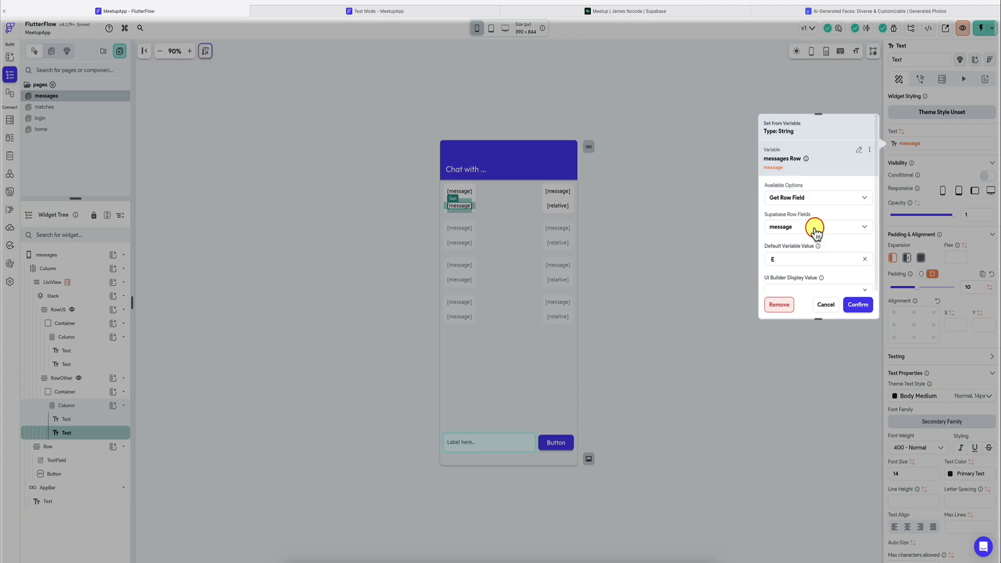
pyautogui.click(813, 228)
pyautogui.click(832, 166)
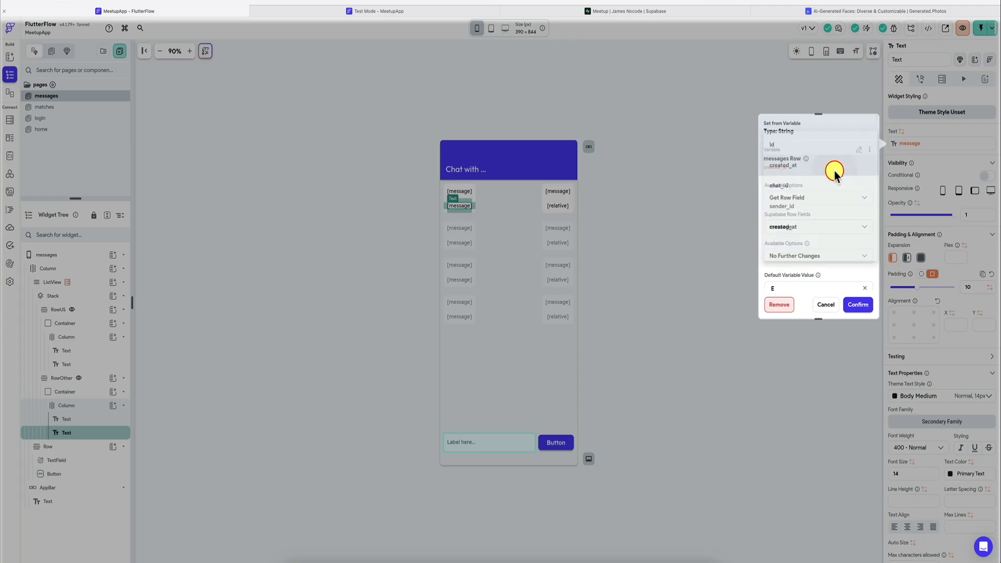
pyautogui.click(817, 256)
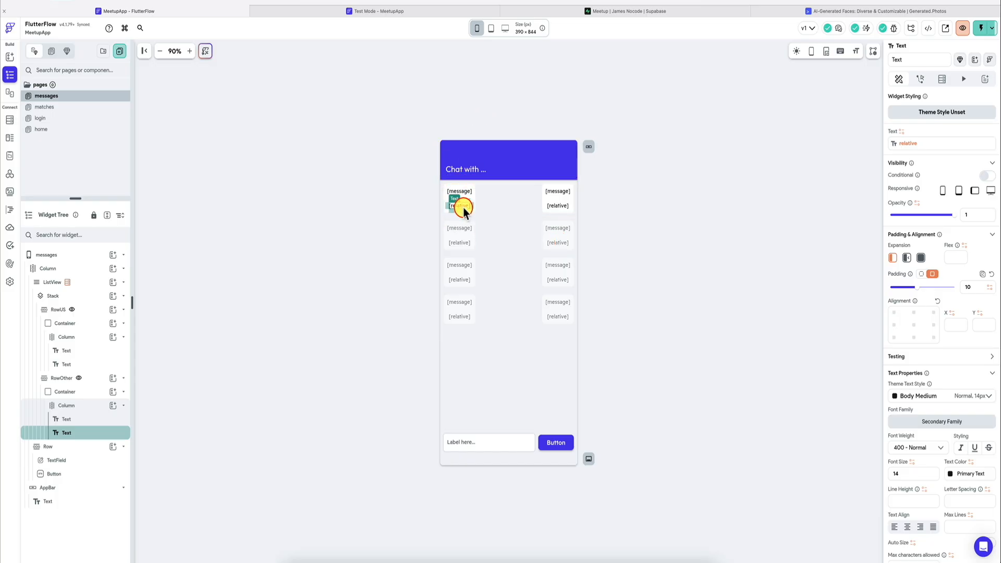
# Step: Set the font size of the relative time texts in both RowOther and RowUS to 12
pyautogui.doubleClick(912, 473)
pyautogui.write('12')
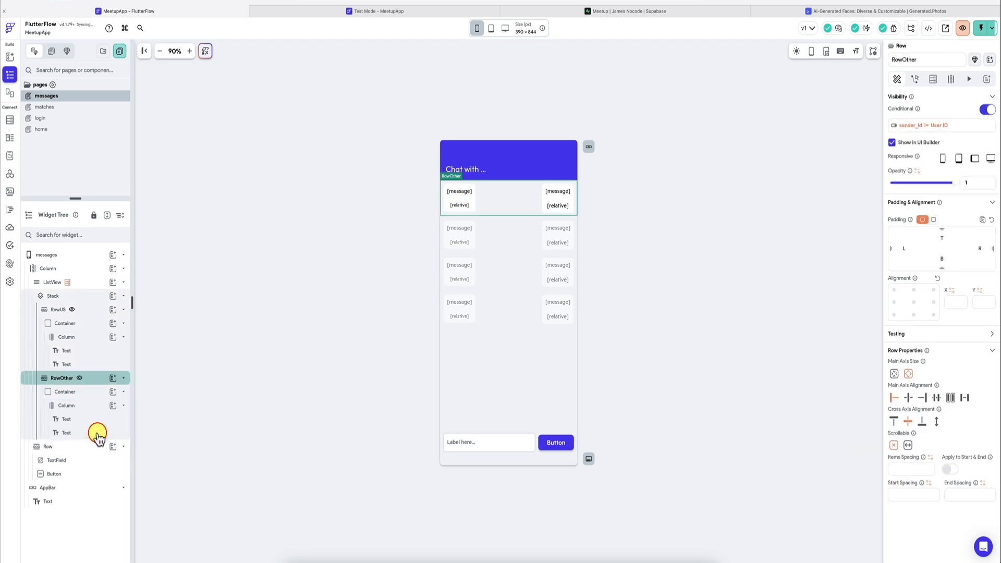
pyautogui.click(98, 363)
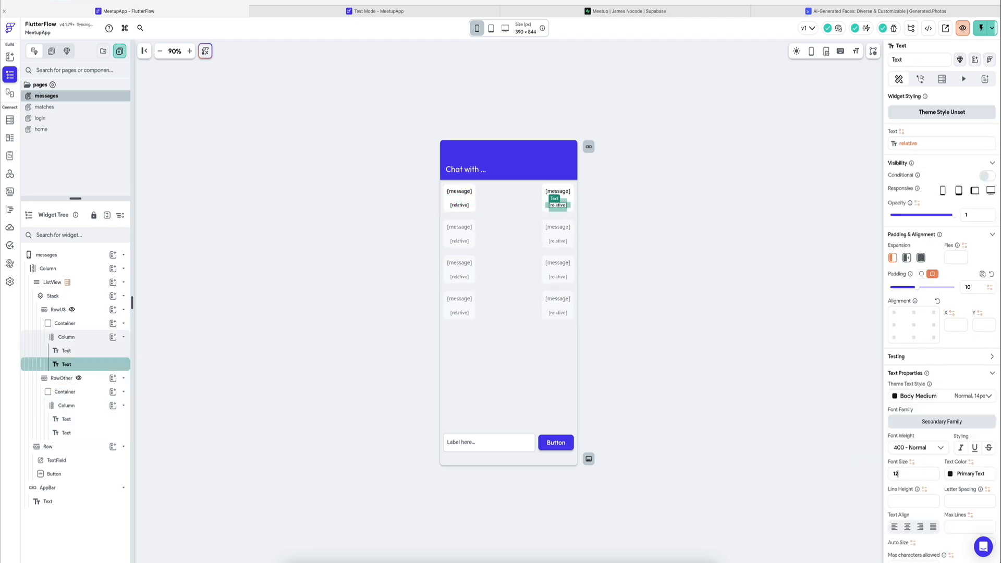
pyautogui.click(612, 239)
pyautogui.click(406, 187)
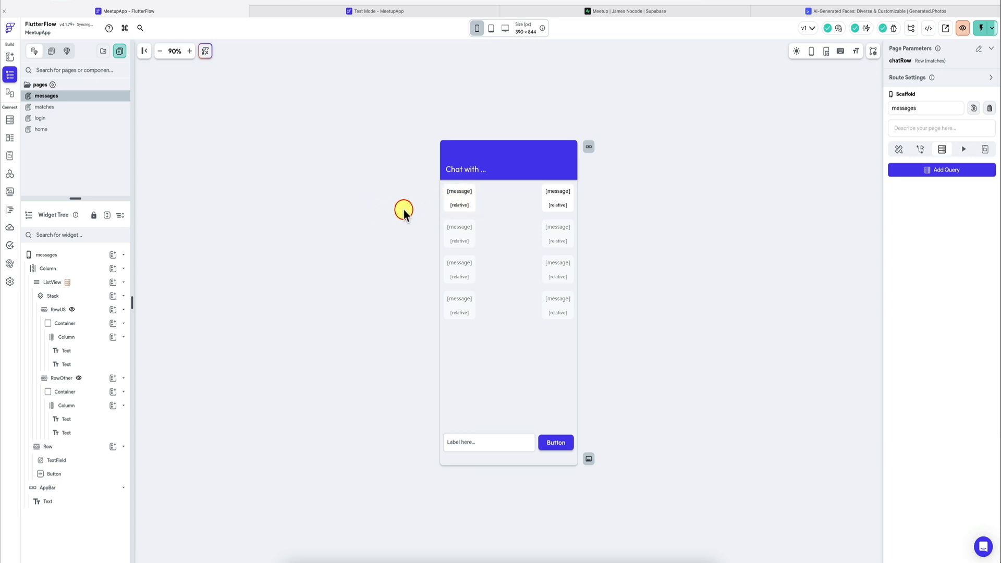
pyautogui.click(459, 191)
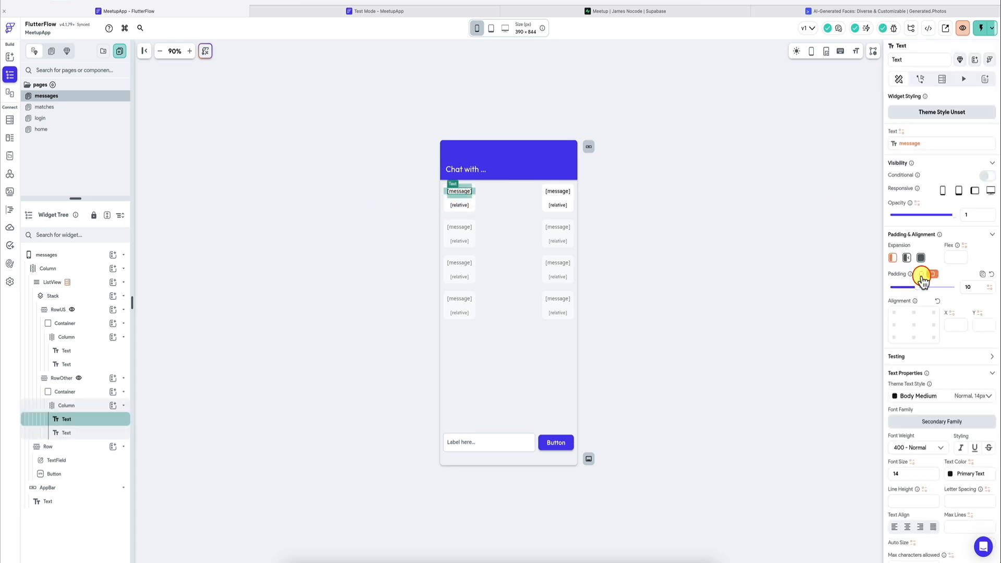
# Step: Reload the running test session and open the matched user's chat to check the timestamps in the bubbles
pyautogui.click(409, 9)
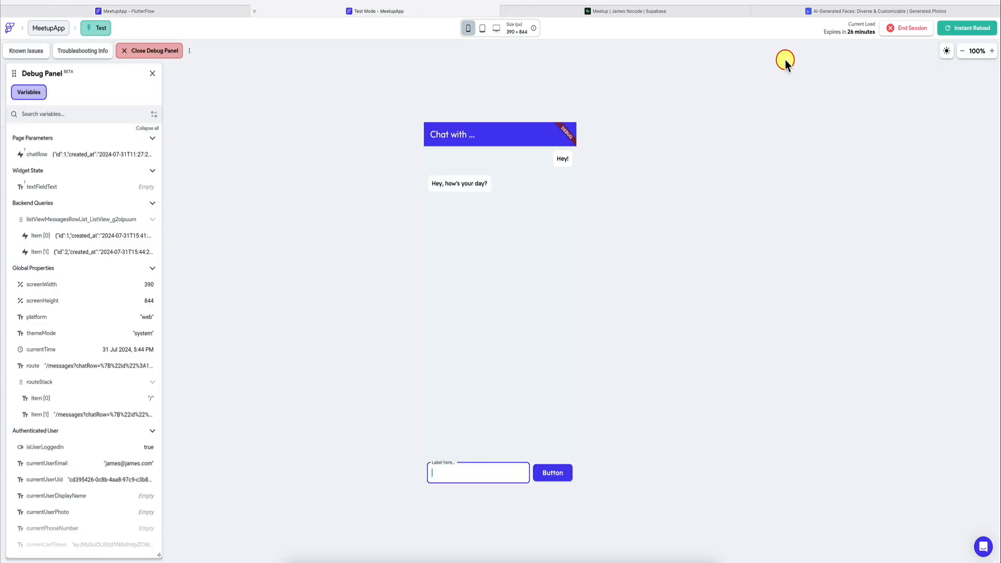
pyautogui.click(967, 27)
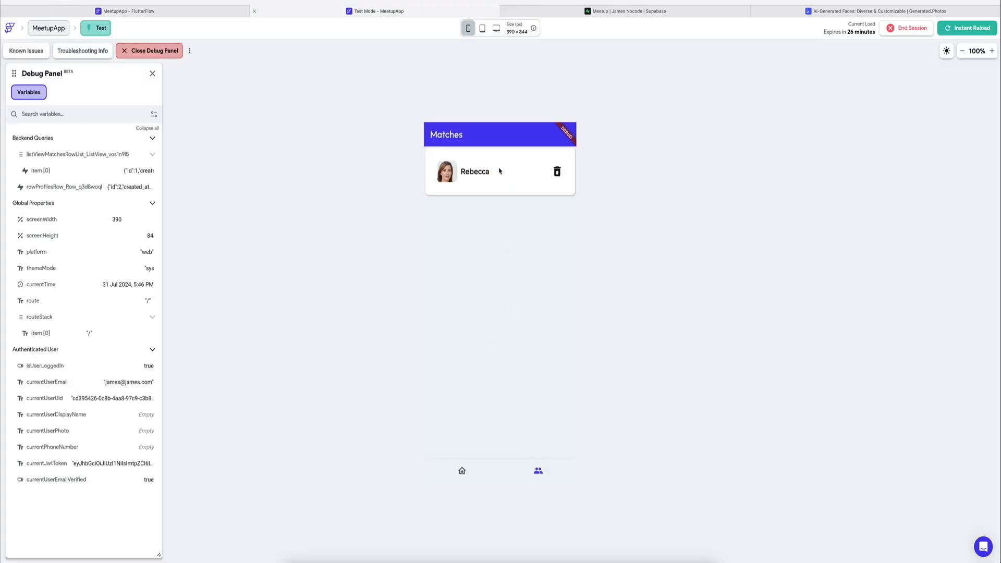
pyautogui.click(499, 171)
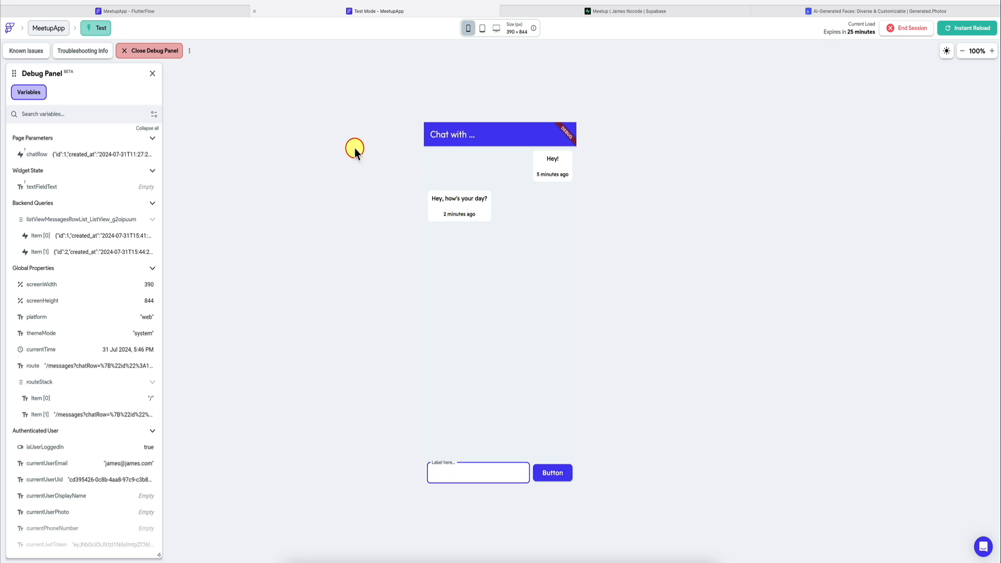
# Step: Give the RowUS message text individual padding of 10 on the top, left and right, with none on the bottom
pyautogui.click(224, 14)
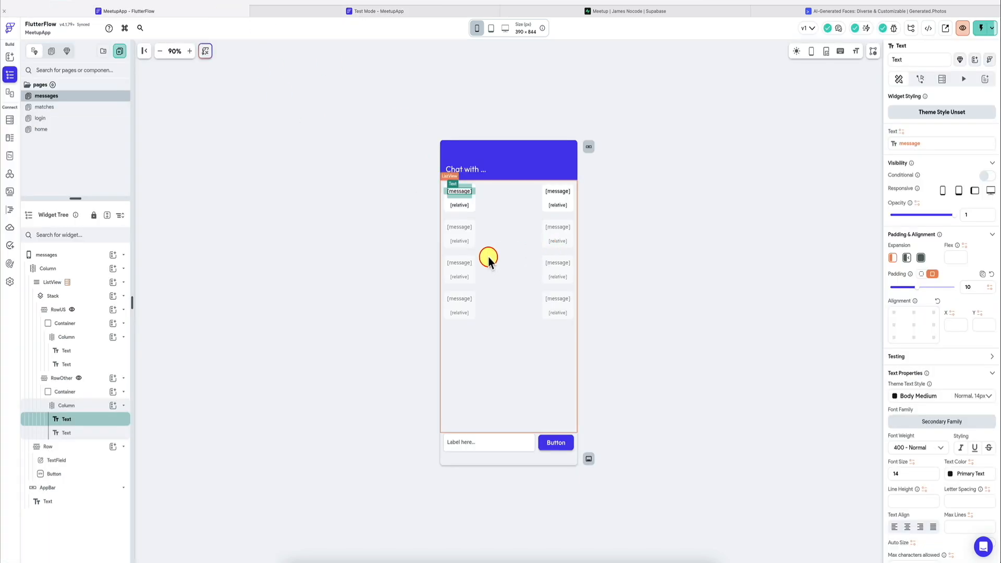
pyautogui.click(90, 358)
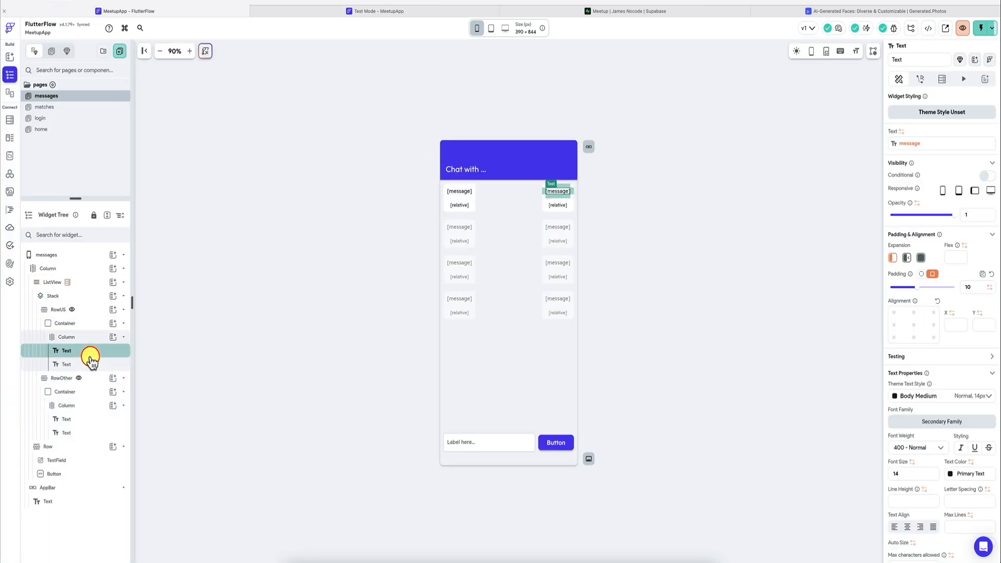
pyautogui.click(926, 258)
pyautogui.click(921, 274)
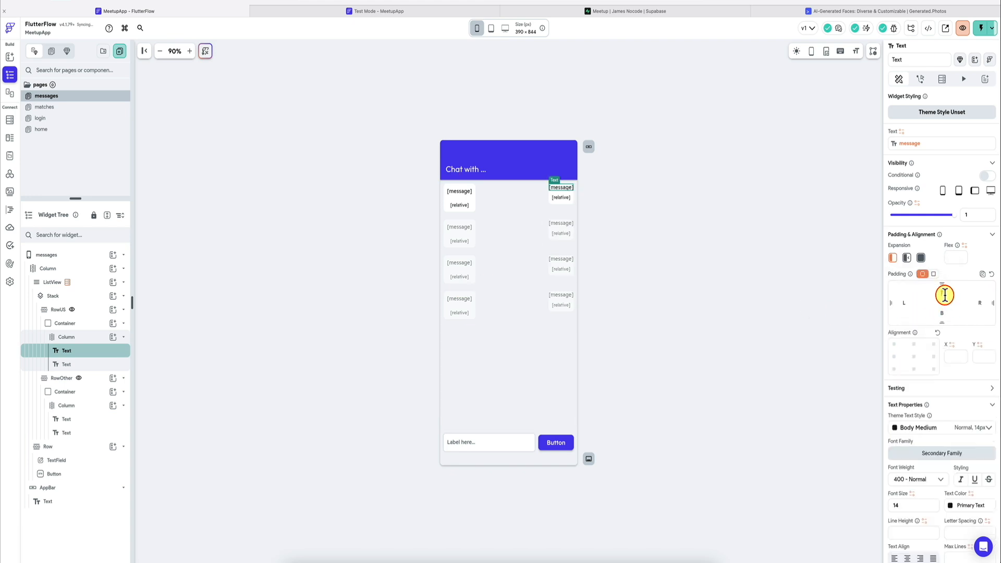
pyautogui.click(944, 295)
pyautogui.write('10')
pyautogui.click(903, 304)
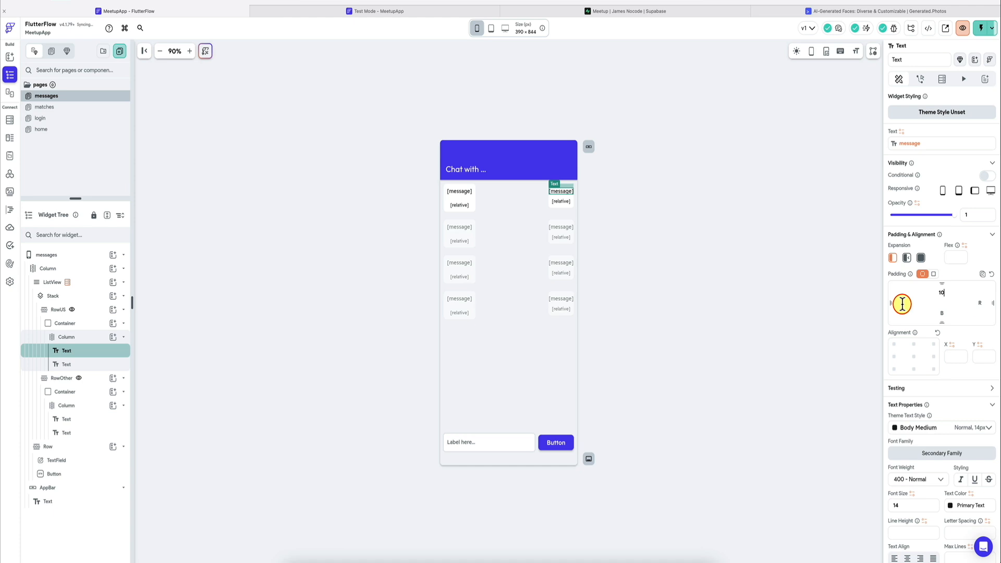
pyautogui.write('10')
pyautogui.click(975, 301)
pyautogui.write('10')
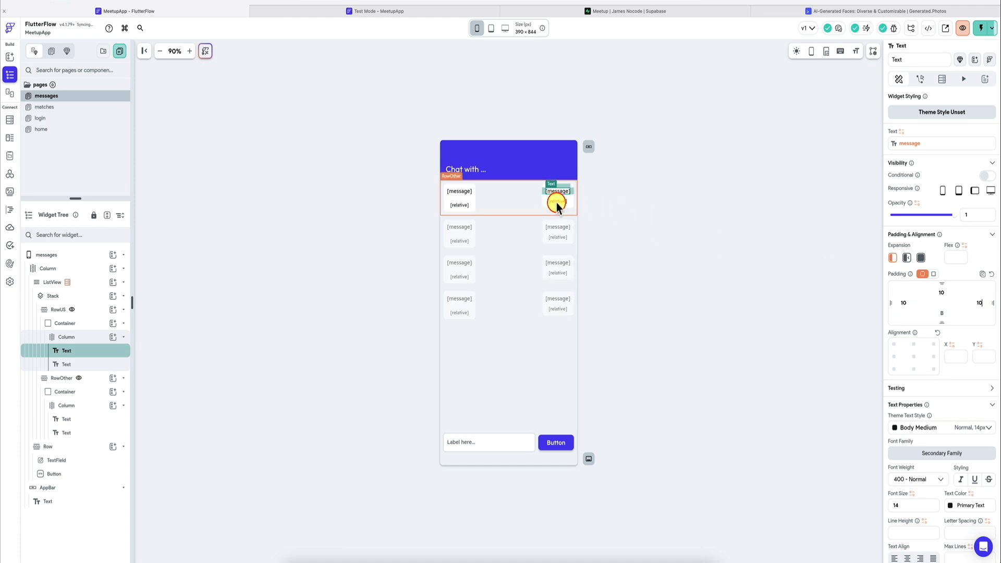
# Step: Apply the same individual padding of 10 on the top, left and right to the RowOther message text
pyautogui.click(79, 419)
pyautogui.click(921, 274)
pyautogui.click(943, 291)
pyautogui.write('10')
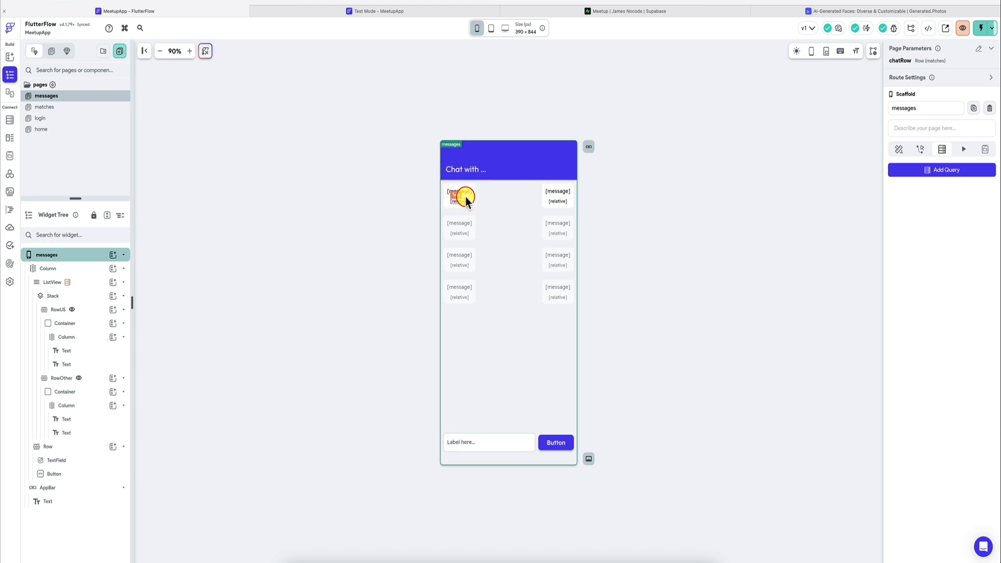
# Step: Reload the test session and reopen the matched user's chat to check the reduced spacing between message and timestamp
pyautogui.hotkey('ctrl', 'Tab')
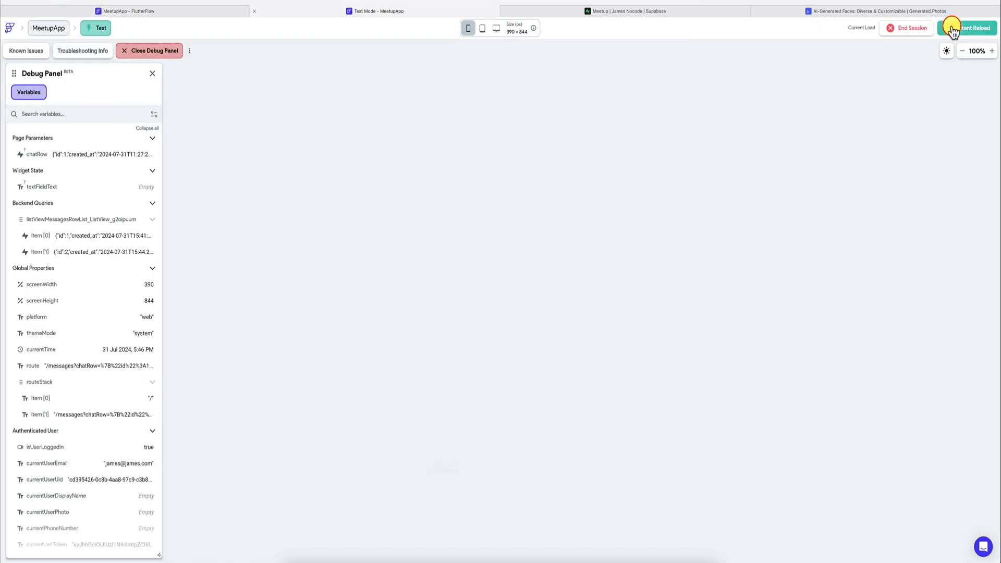
pyautogui.click(952, 30)
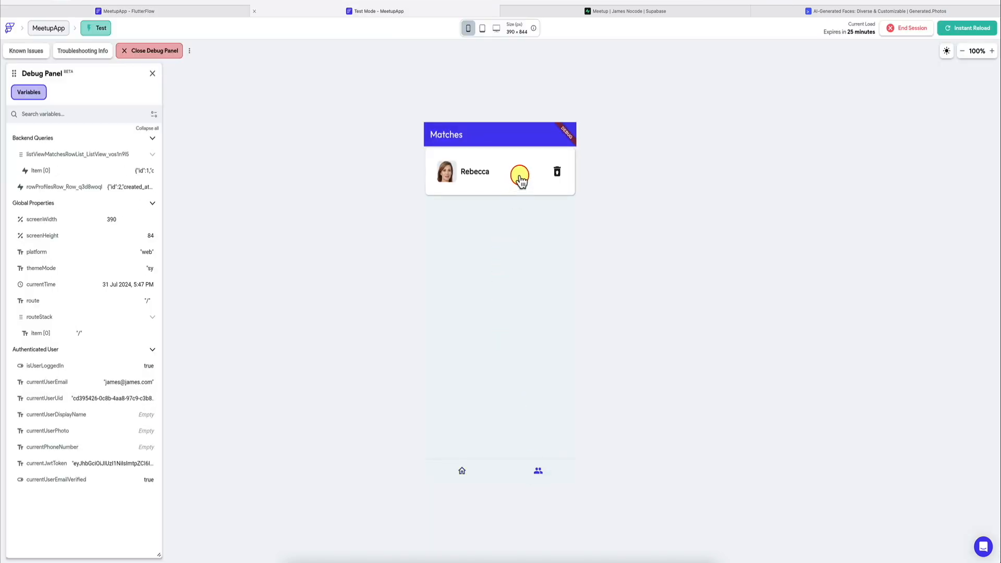
pyautogui.click(520, 177)
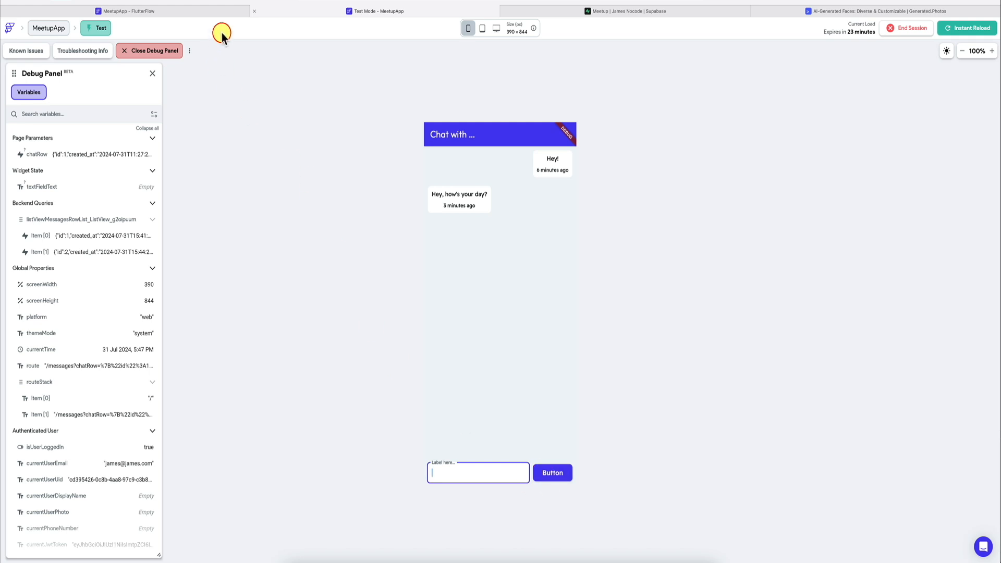
# Step: Return to the FlutterFlow builder and set the message input button's text to SEND
pyautogui.click(231, 11)
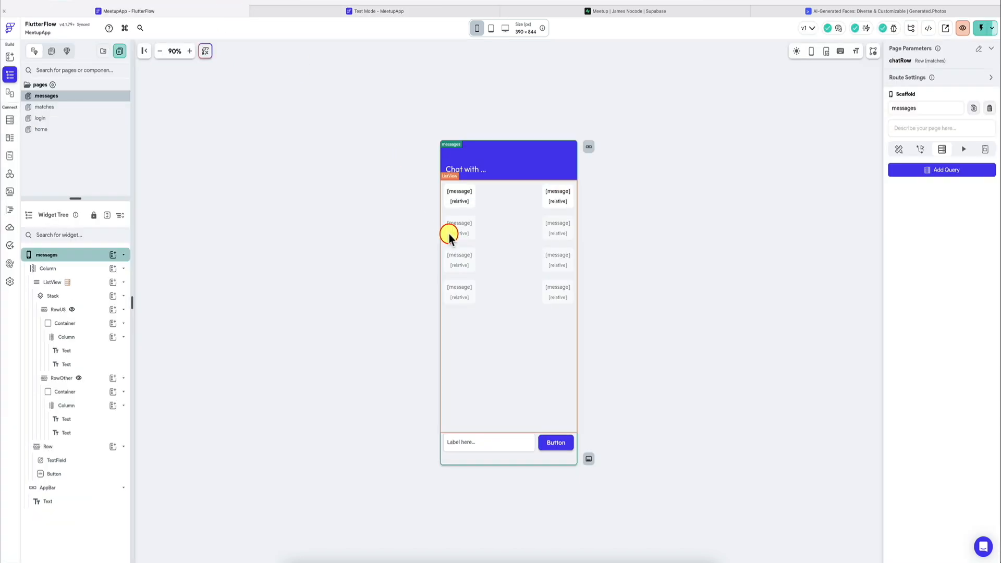
pyautogui.click(550, 442)
pyautogui.hotkey('ctrl', 'a')
pyautogui.write('SEND')
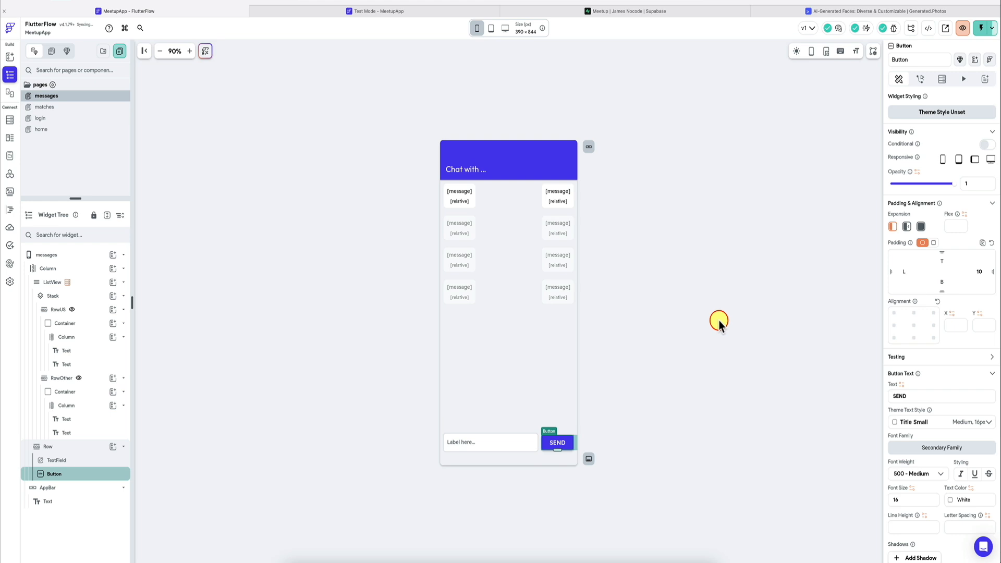
# Step: Give the SEND button an on-tap Insert Row backend call that targets the messages table
pyautogui.click(920, 78)
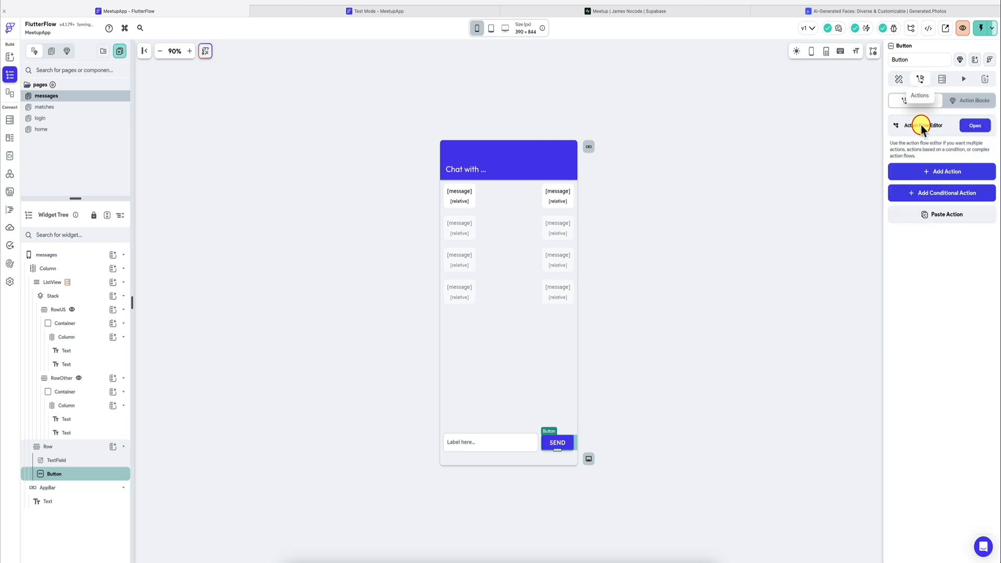
pyautogui.click(943, 170)
pyautogui.write('insert')
pyautogui.click(909, 333)
pyautogui.click(920, 259)
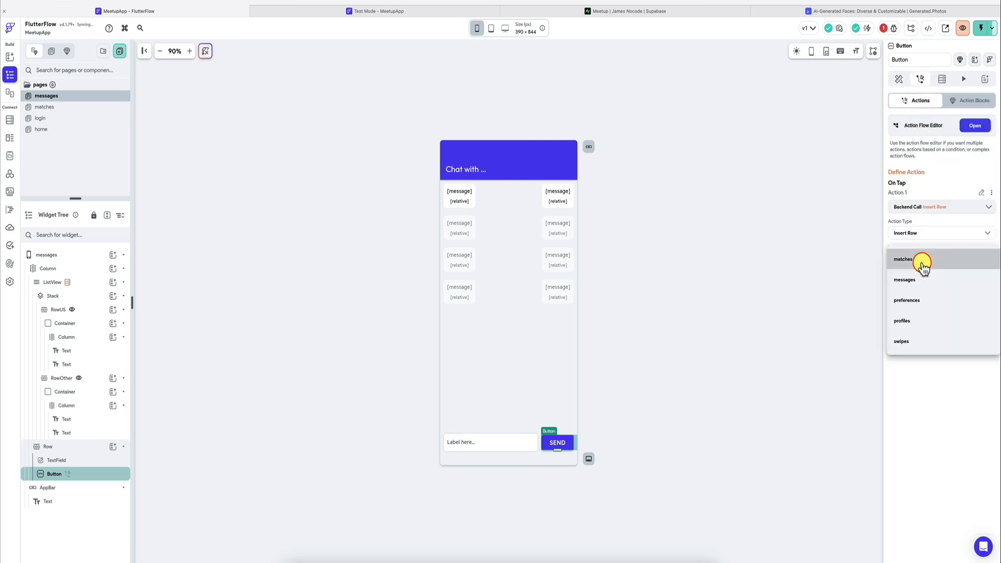
pyautogui.click(917, 272)
# Step: Add fields to the insert action, keeping only chat_id, sender_id and message
pyautogui.click(916, 293)
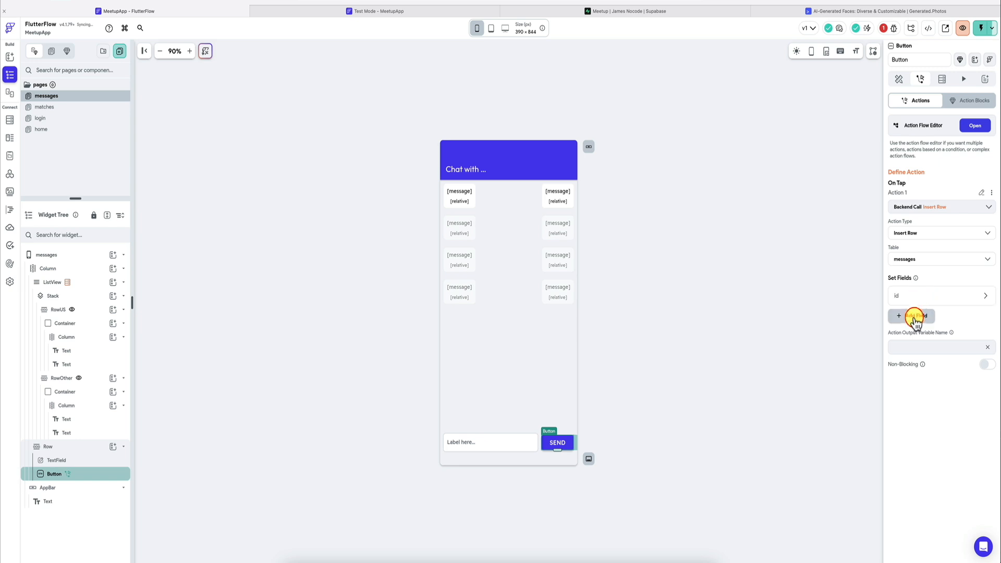
pyautogui.click(912, 315)
pyautogui.click(913, 336)
pyautogui.click(912, 358)
pyautogui.click(911, 380)
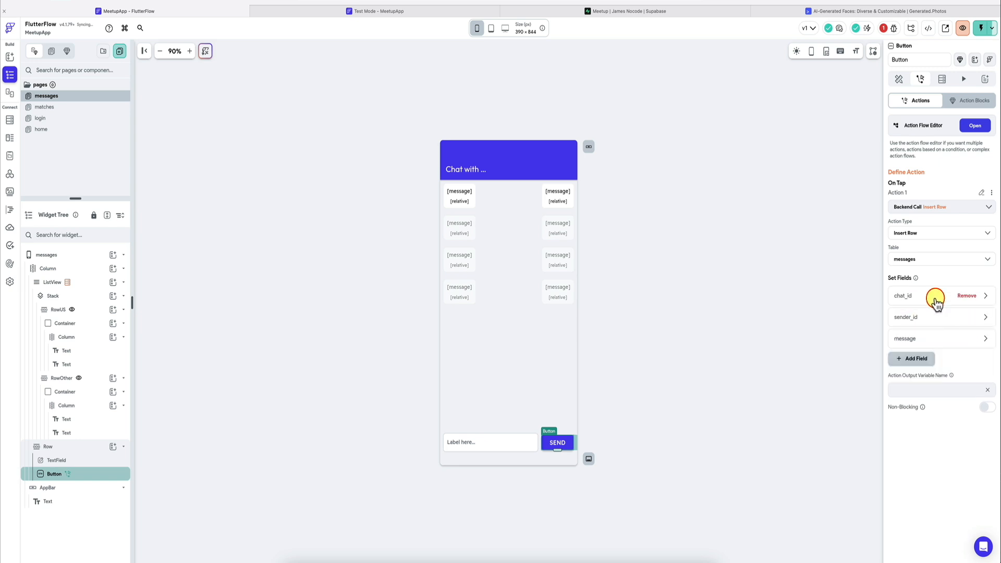
# Step: Bind the chat_id field to the id of the chatRow page parameter
pyautogui.click(937, 298)
pyautogui.click(913, 388)
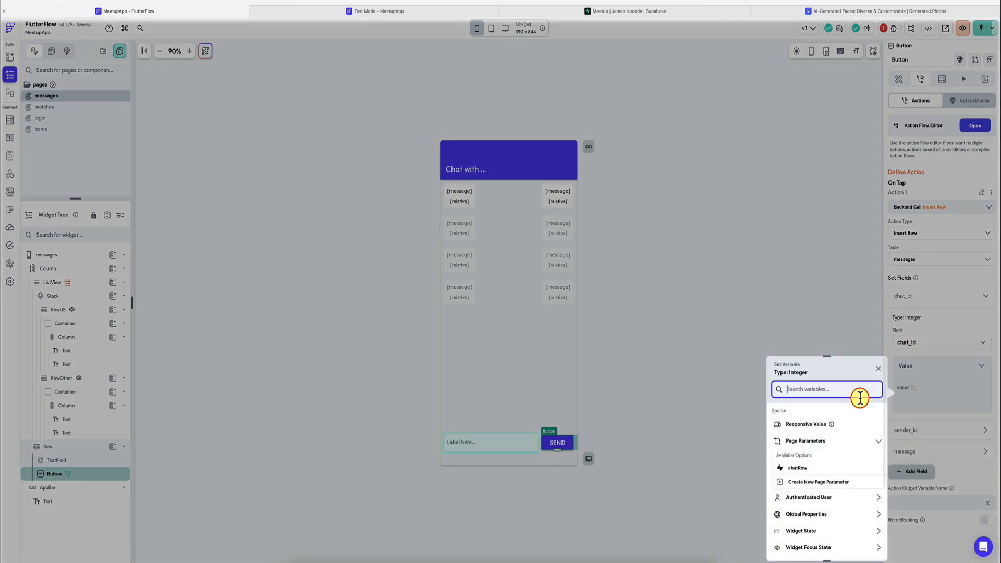
pyautogui.click(827, 465)
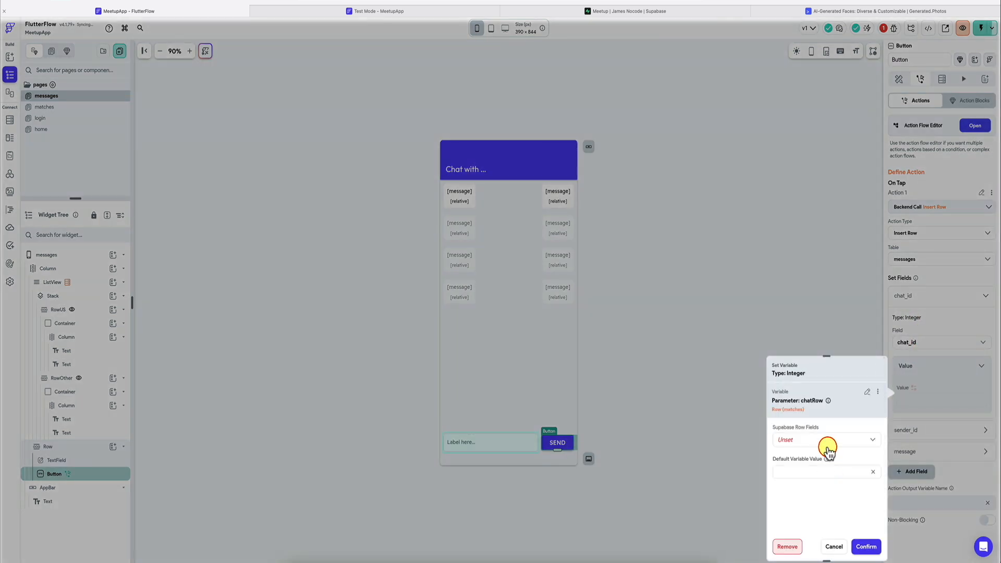
pyautogui.click(866, 546)
# Step: Bind the sender_id field to the authenticated user's User ID
pyautogui.click(934, 430)
pyautogui.scroll(-1, 935, 430)
pyautogui.scroll(-1, 935, 430)
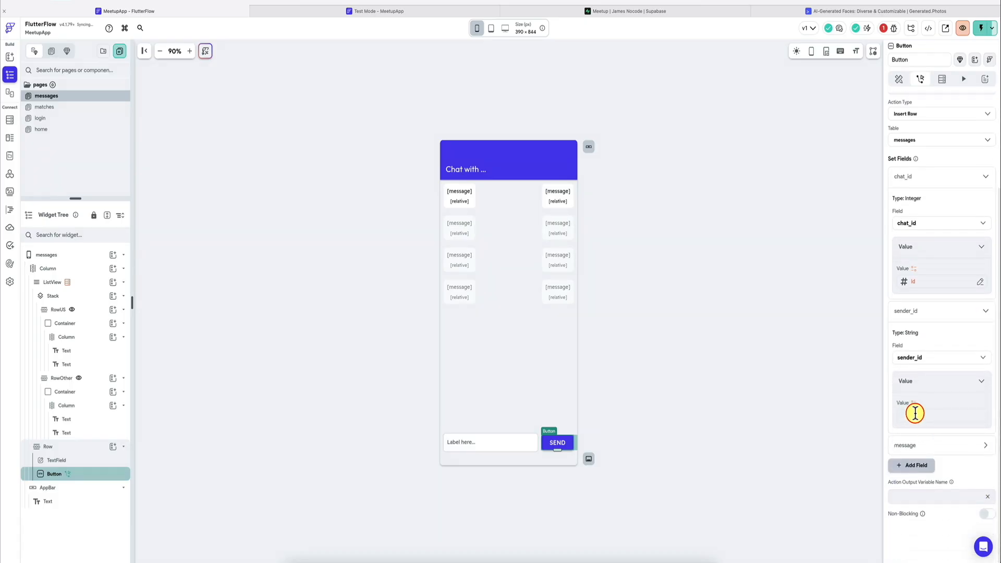
pyautogui.click(913, 403)
pyautogui.write('auth')
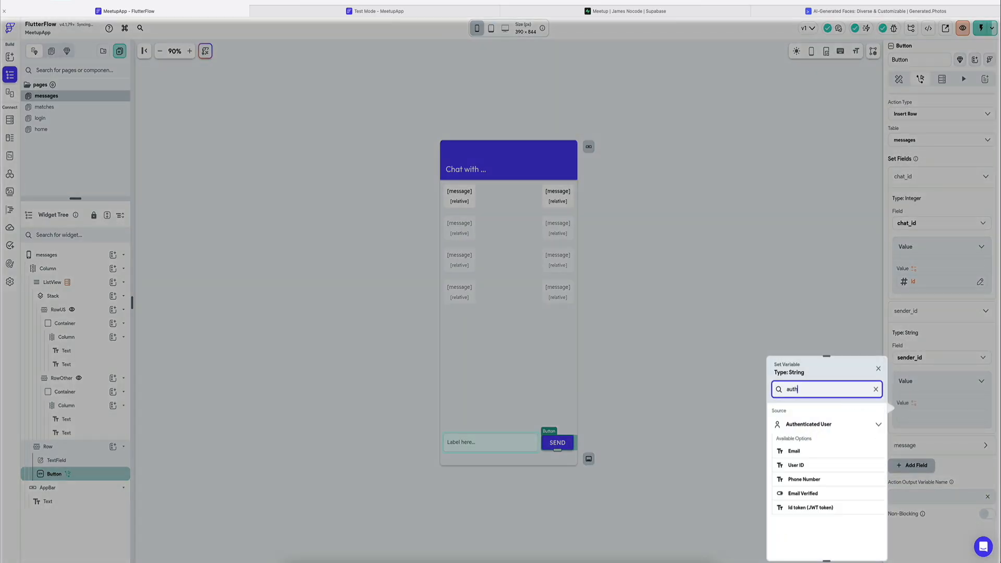
pyautogui.click(796, 466)
# Step: Bind the message field to the widget state of the page's text field
pyautogui.click(930, 446)
pyautogui.scroll(-1, 921, 462)
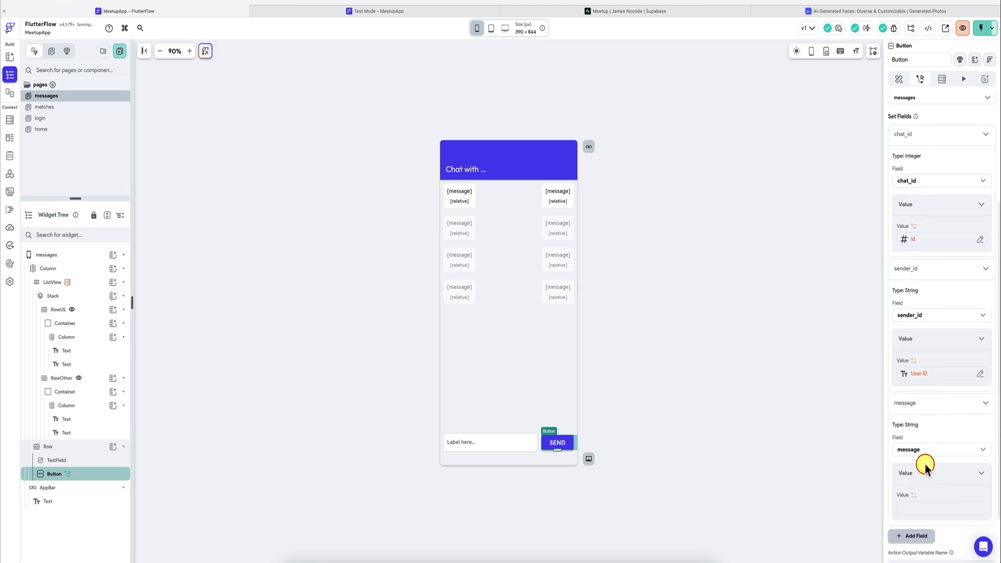
pyautogui.click(916, 496)
pyautogui.scroll(-1, 828, 493)
pyautogui.click(828, 494)
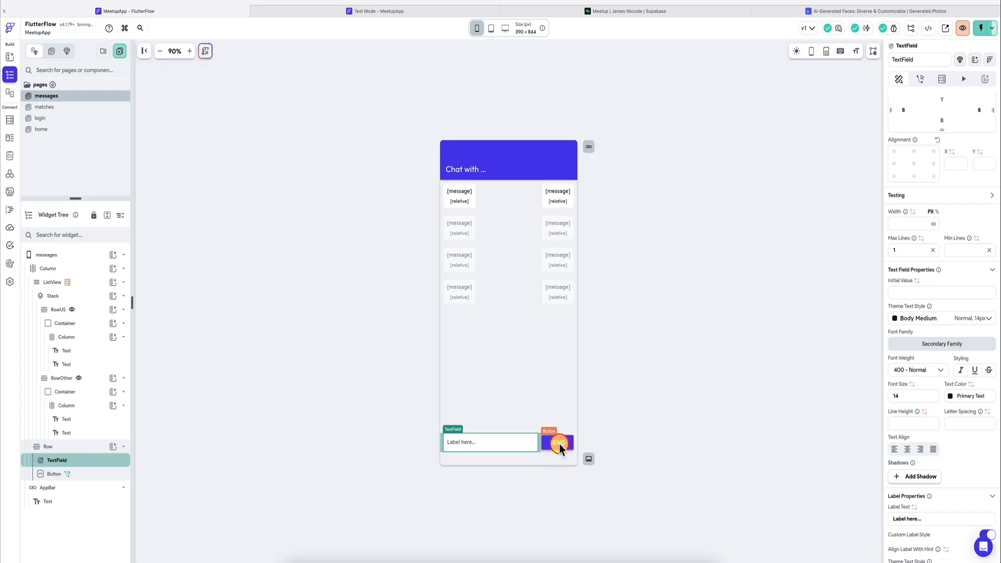
# Step: Chain a Refresh Database Request action for the ListView after the SEND button's Insert Row call
pyautogui.click(560, 444)
pyautogui.click(977, 119)
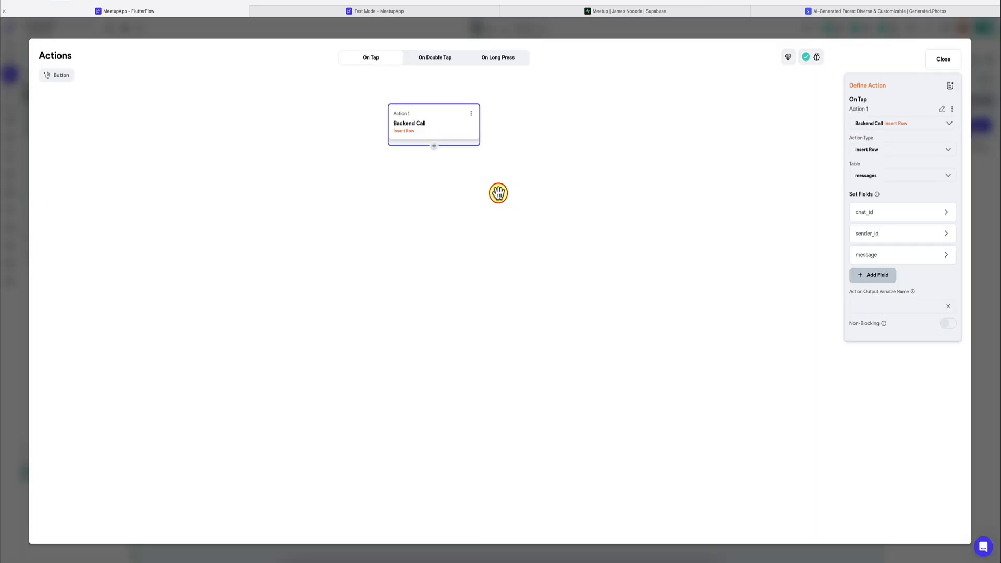
pyautogui.click(434, 146)
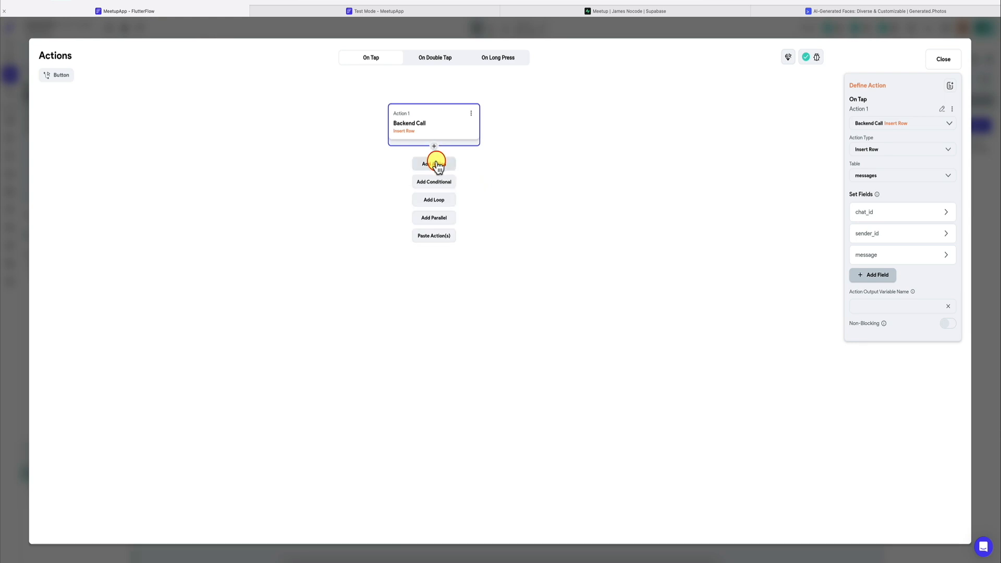
pyautogui.click(436, 164)
pyautogui.click(912, 148)
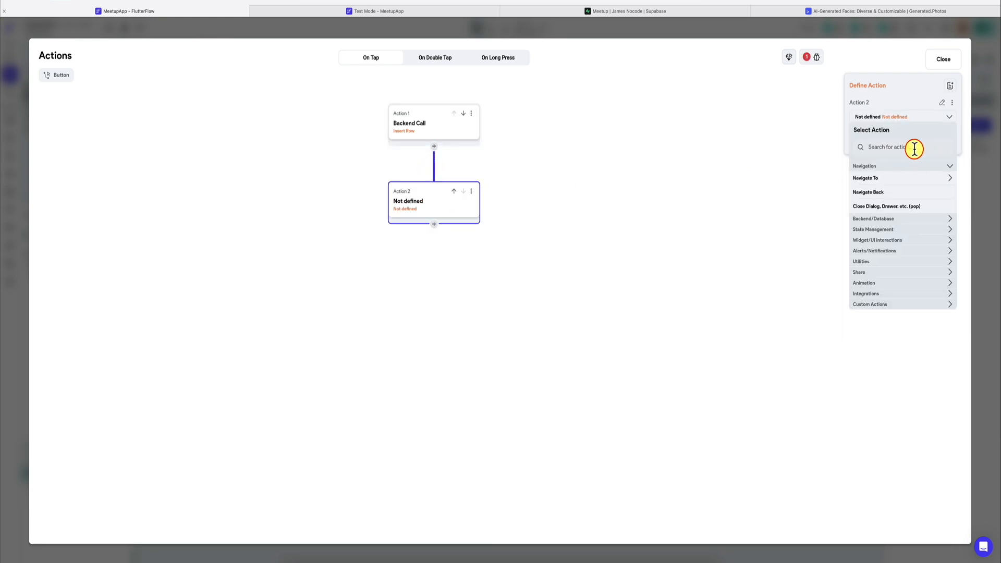
pyautogui.write('refre')
pyautogui.click(901, 179)
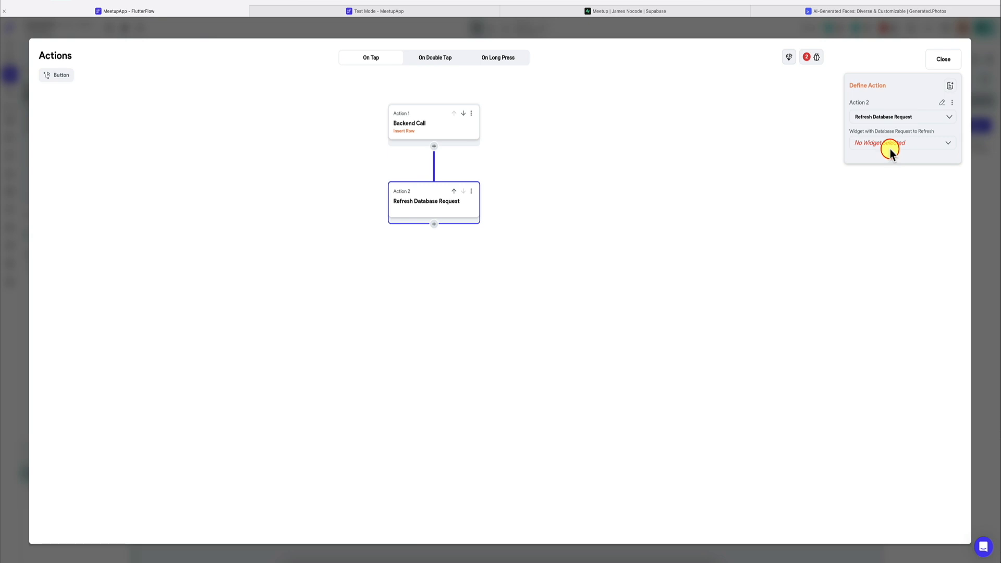
pyautogui.click(888, 149)
pyautogui.click(880, 150)
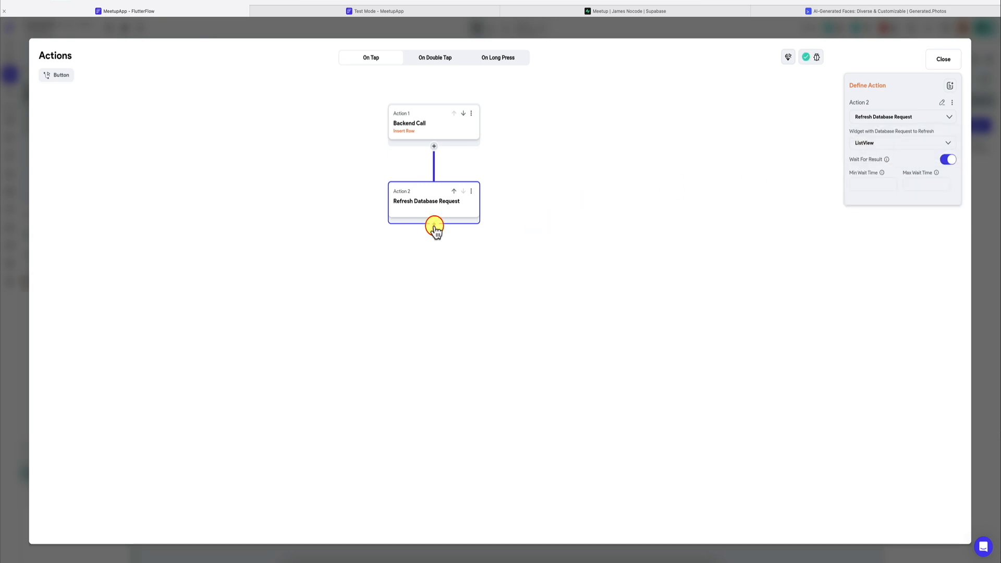
# Step: Add a Clear Text Fields/Pin Codes action for TextField_1 as the third on-tap action and close the action editor
pyautogui.click(433, 225)
pyautogui.click(434, 242)
pyautogui.click(870, 150)
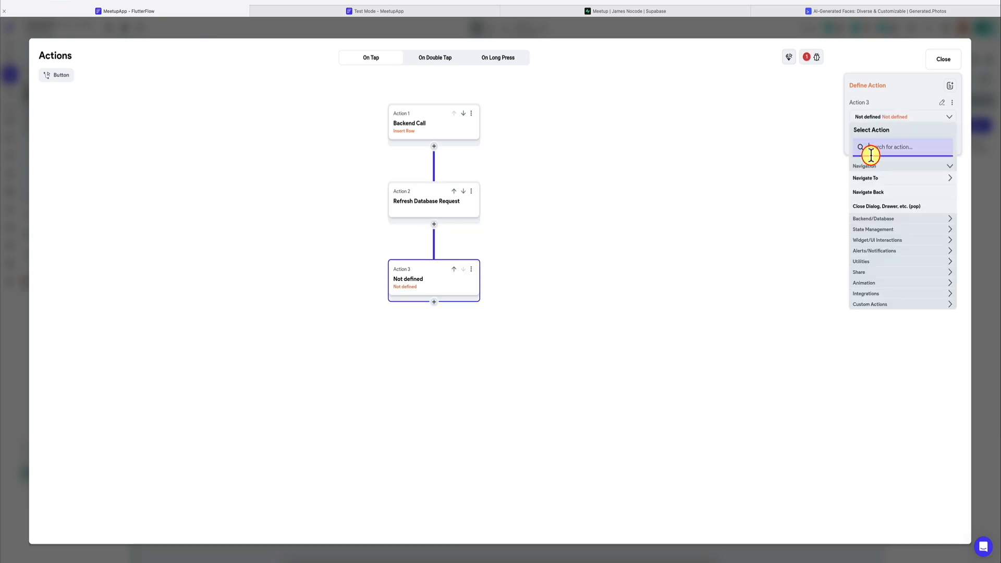
pyautogui.write('clear')
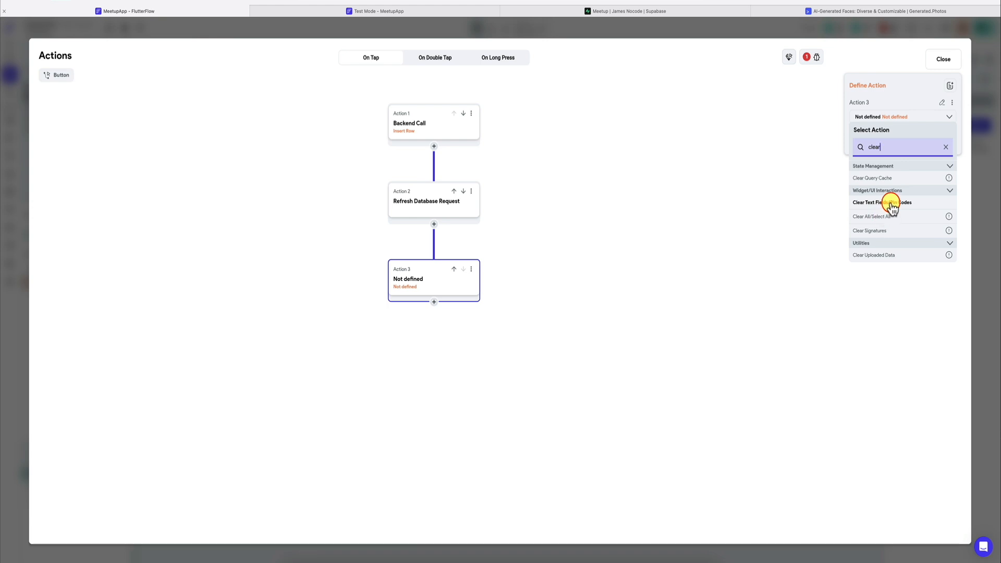
pyautogui.click(888, 202)
pyautogui.click(853, 146)
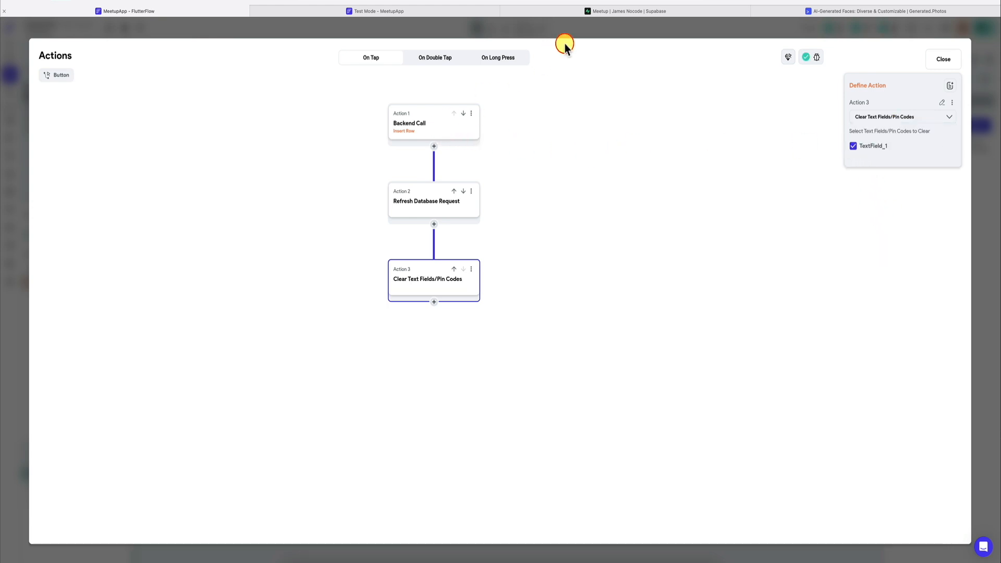
pyautogui.click(582, 29)
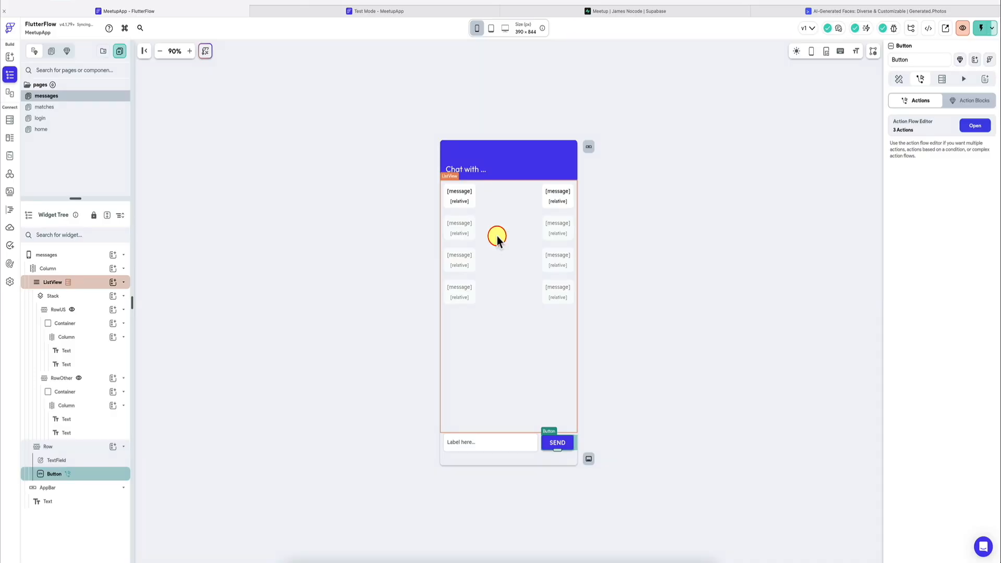
# Step: Order the ListView's messages query by created_at in Increasing order
pyautogui.click(497, 239)
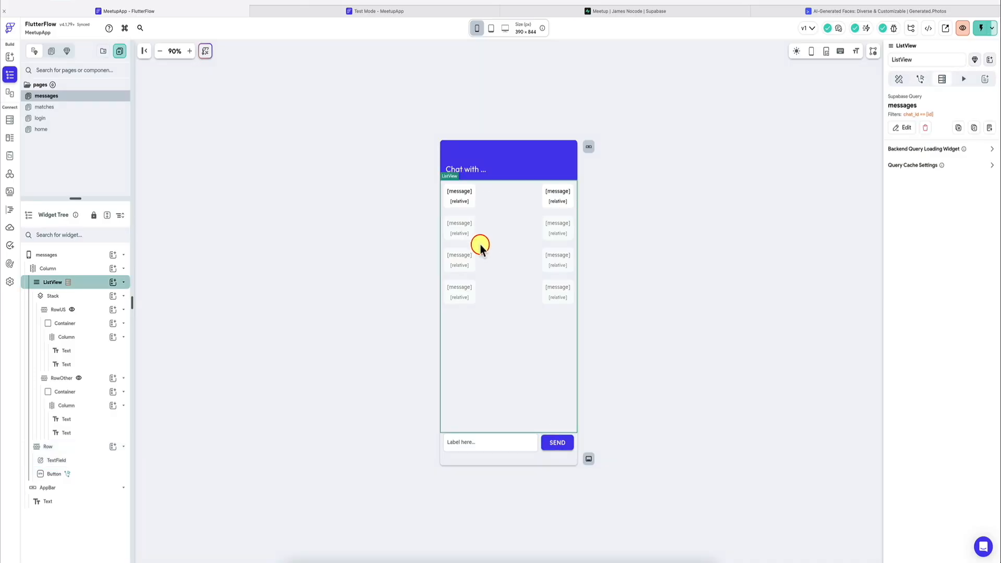
pyautogui.click(901, 126)
pyautogui.scroll(-1, 786, 233)
pyautogui.click(794, 303)
pyautogui.scroll(-2, 796, 301)
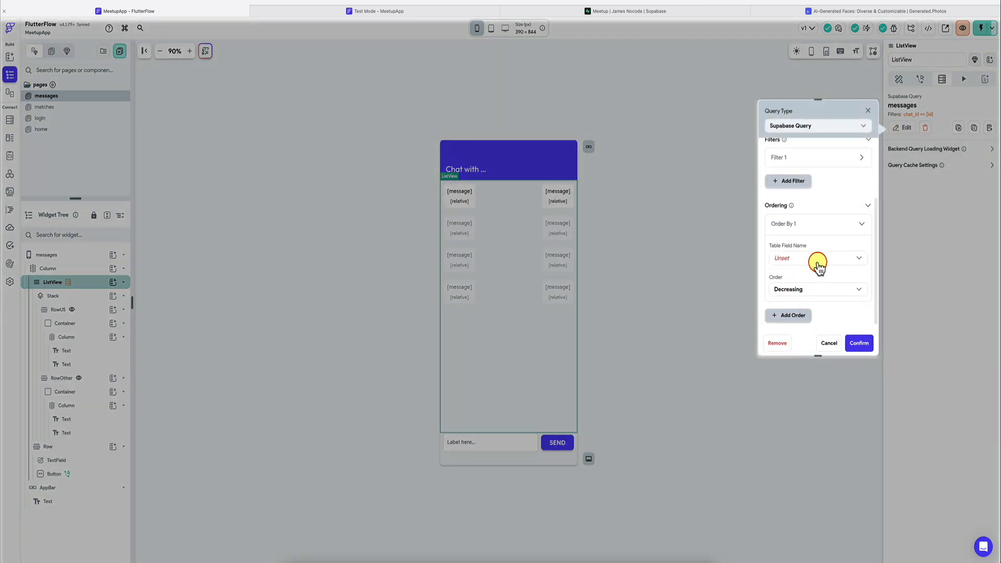
pyautogui.click(817, 265)
pyautogui.click(806, 279)
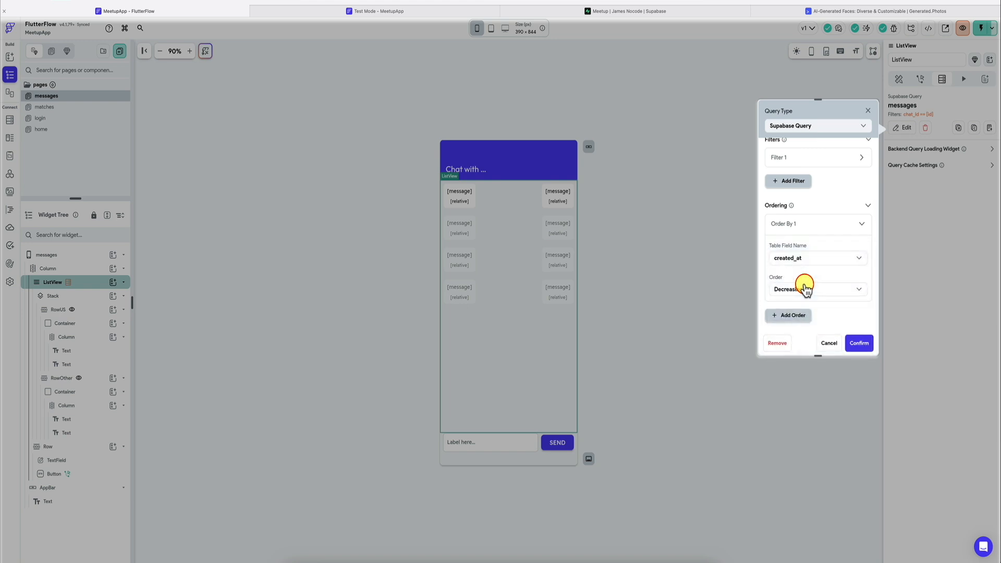
pyautogui.scroll(-1, 805, 288)
pyautogui.click(803, 278)
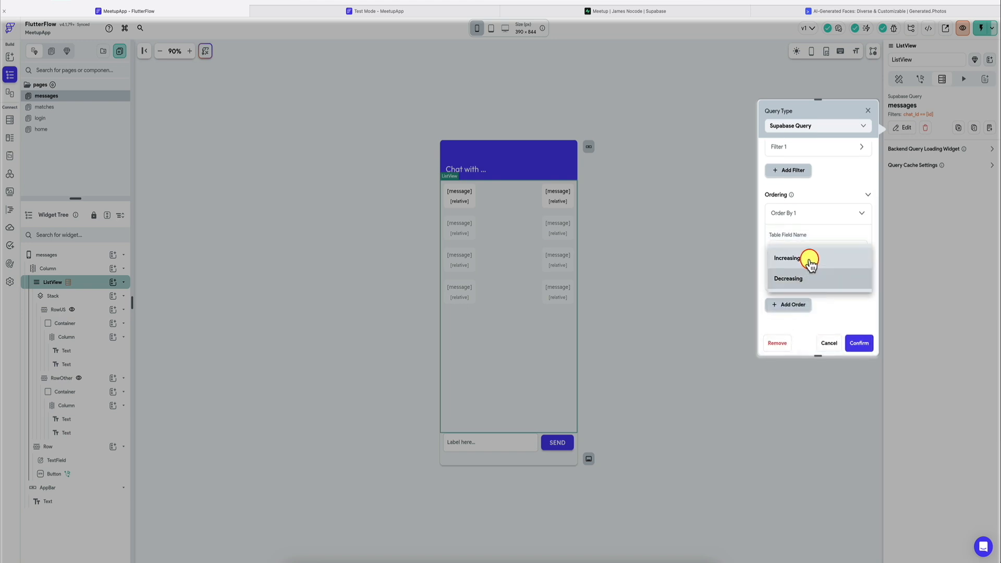
pyautogui.click(809, 260)
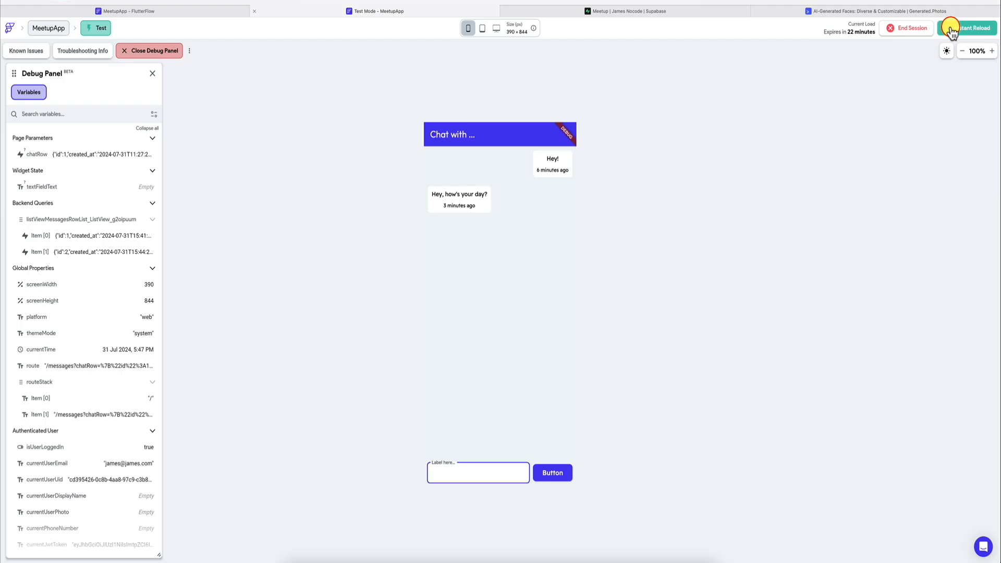
# Step: Reload the test session and open the matched user's chat
pyautogui.click(950, 27)
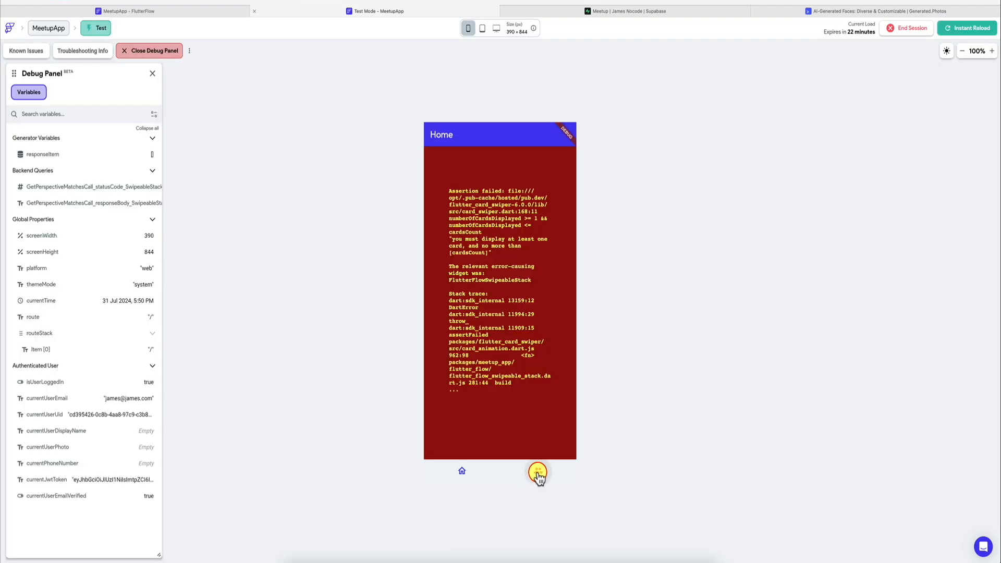
pyautogui.click(538, 473)
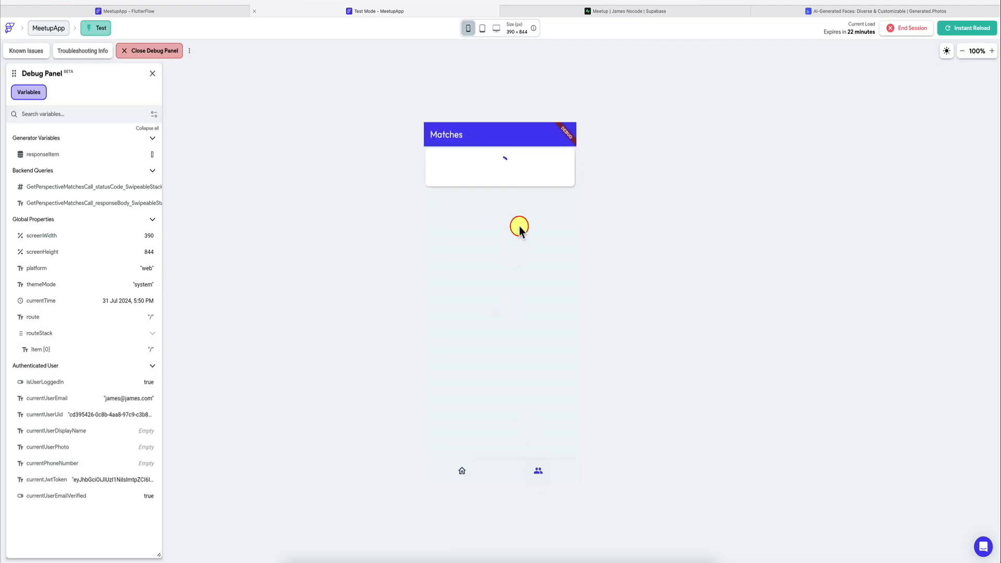
pyautogui.click(514, 180)
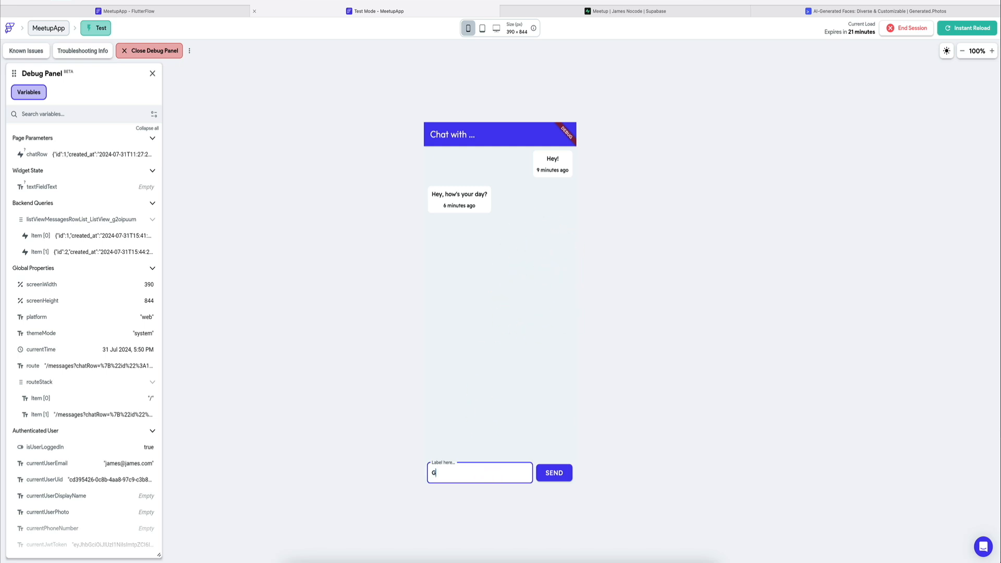
# Step: Send "Good, and your day?" and "Wanna hang out this weekend?" as messages in the chat
pyautogui.write('day?')
pyautogui.press('Return')
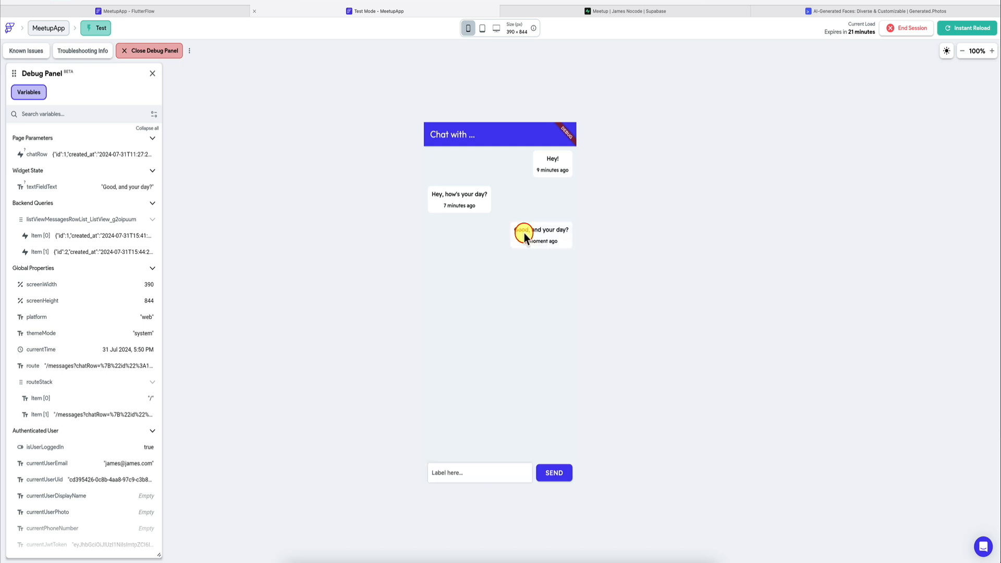
pyautogui.click(469, 479)
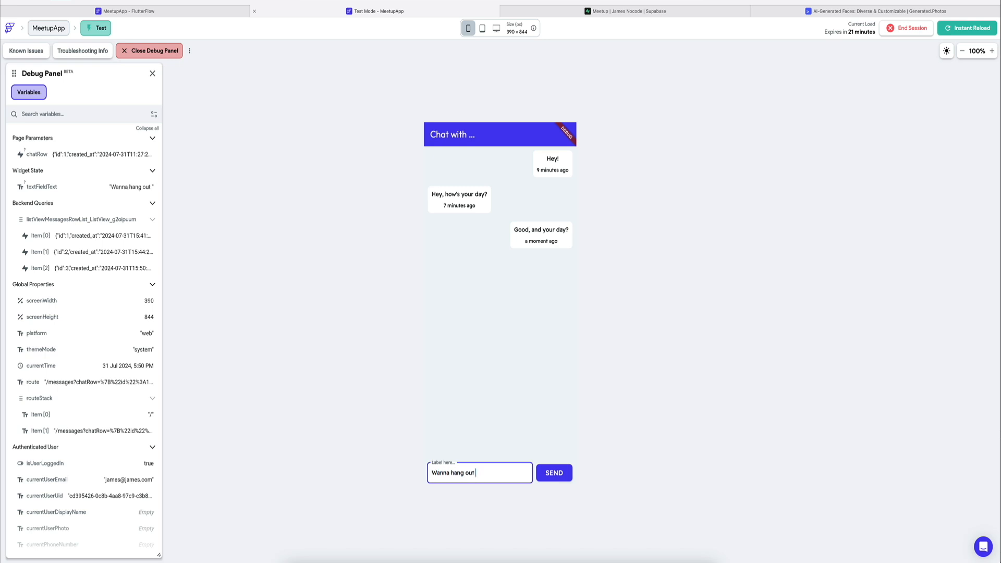
pyautogui.write('Wanna hang out this weekend?')
pyautogui.press('Return')
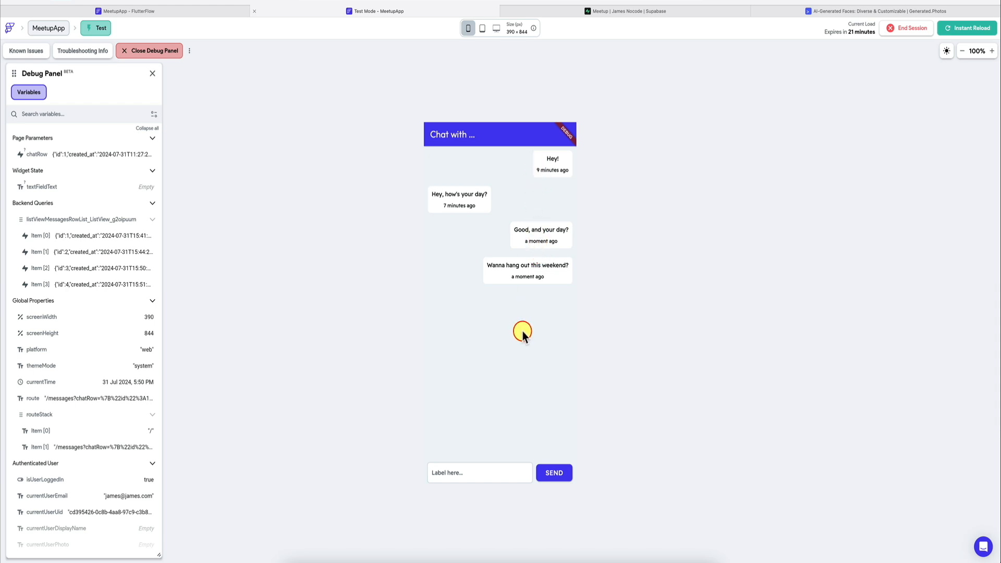
# Step: Check the sent messages in the Supabase messages table, and return to the FlutterFlow builder
pyautogui.click(577, 9)
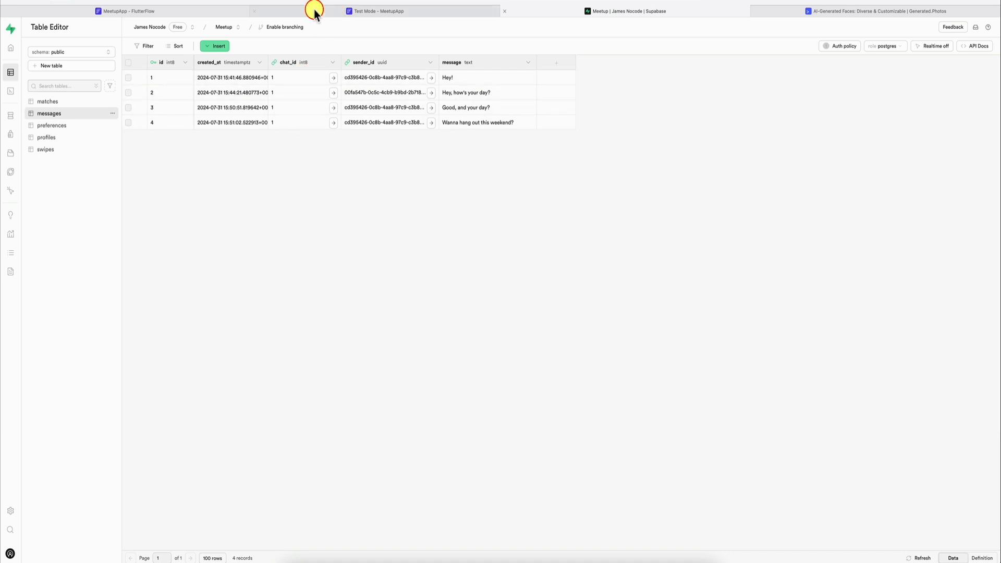
pyautogui.click(228, 11)
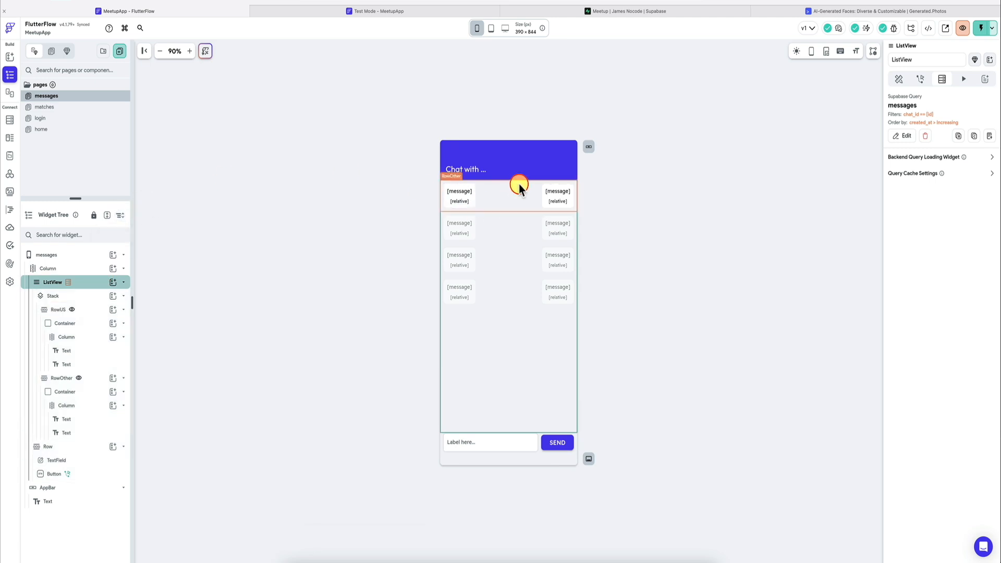
# Step: Enable the default back button on the messages page's AppBar, and reload the test session
pyautogui.click(537, 163)
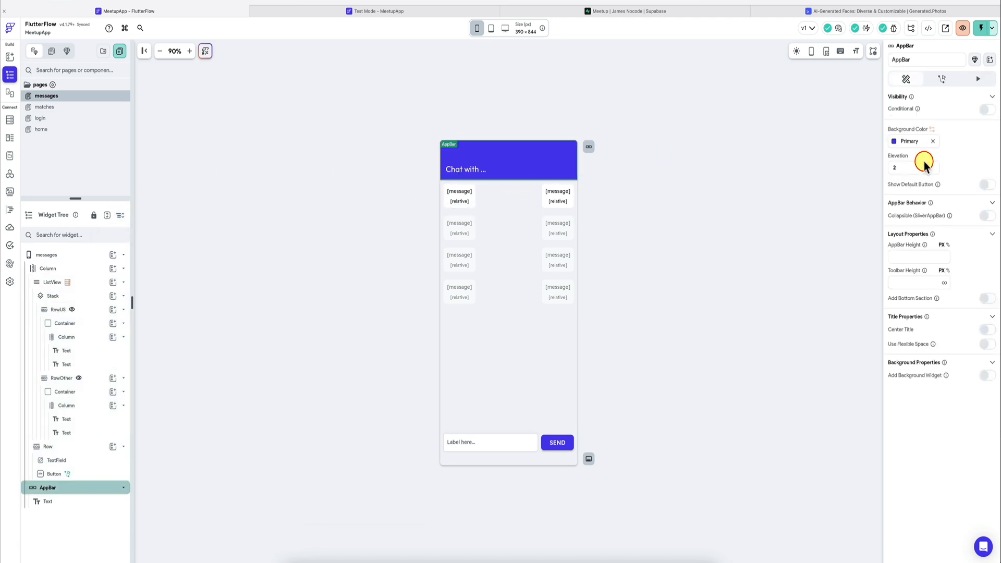
pyautogui.click(987, 184)
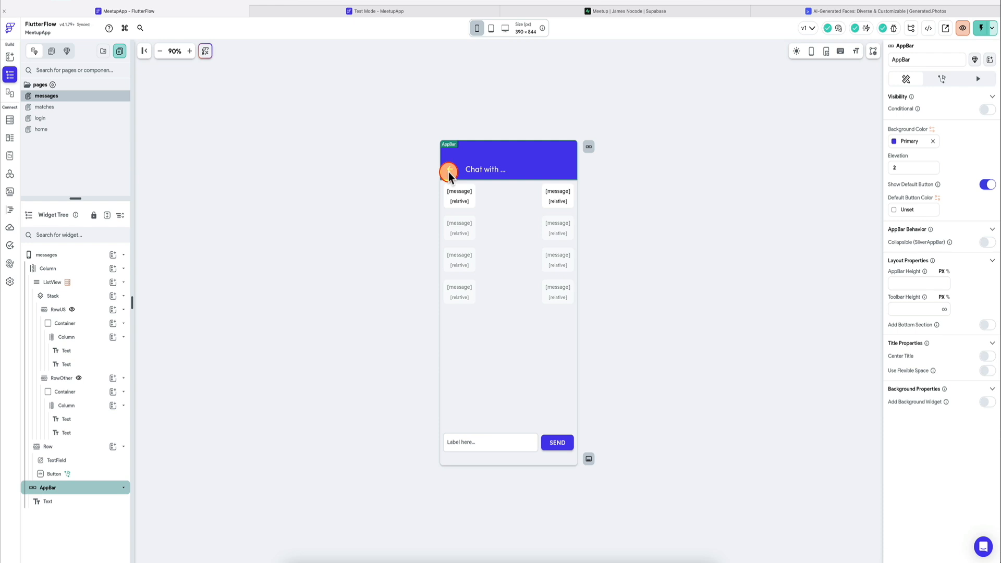
pyautogui.click(394, 11)
pyautogui.click(955, 27)
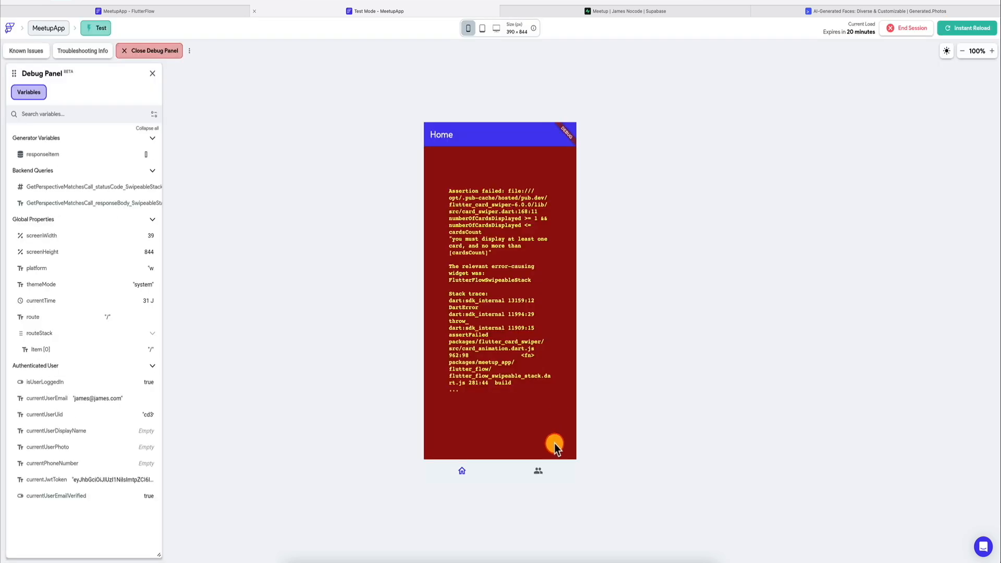
# Step: Test the back button by opening the matched user's chat, returning to the matches page and reopening the chat
pyautogui.click(546, 468)
pyautogui.click(480, 170)
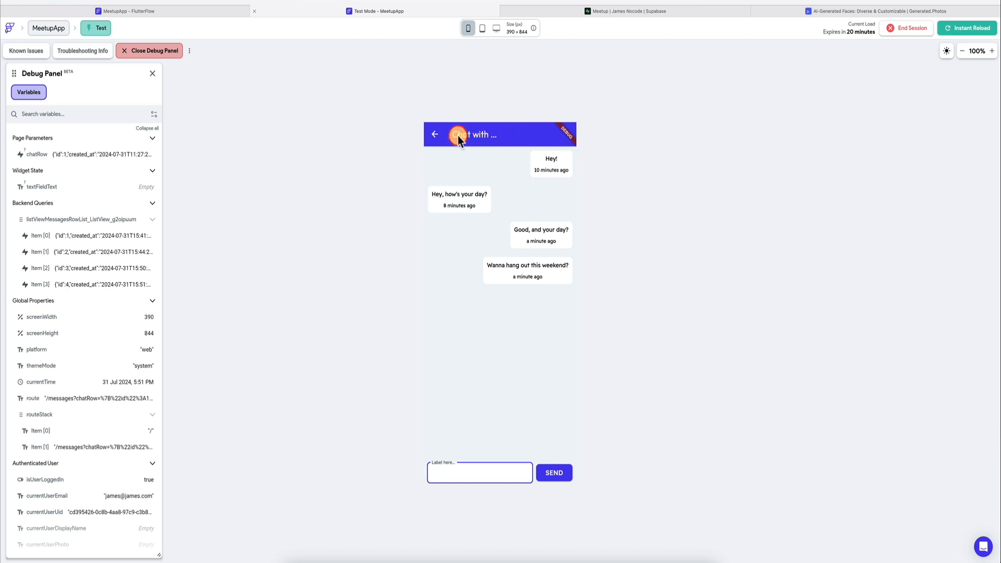
pyautogui.click(434, 134)
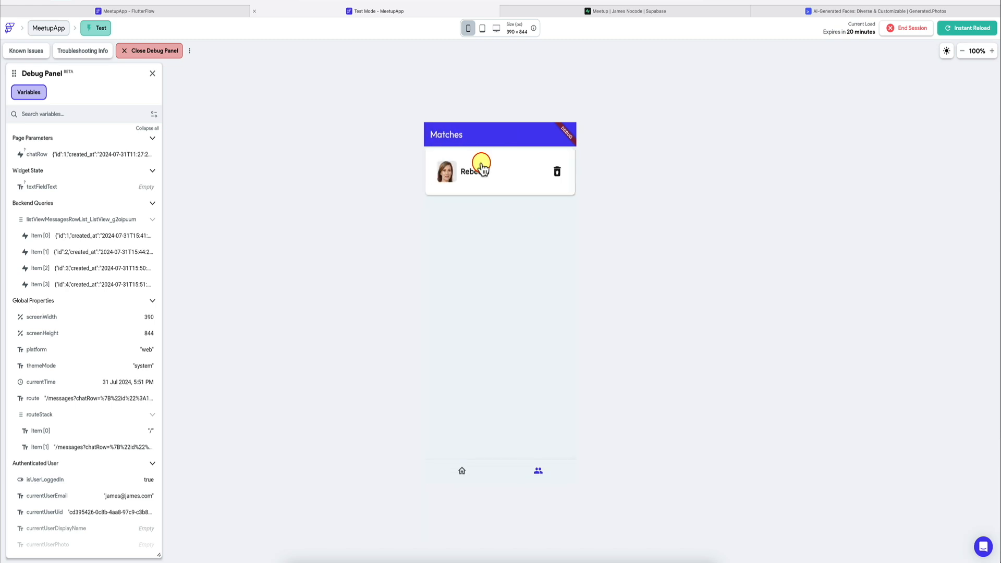
pyautogui.click(481, 167)
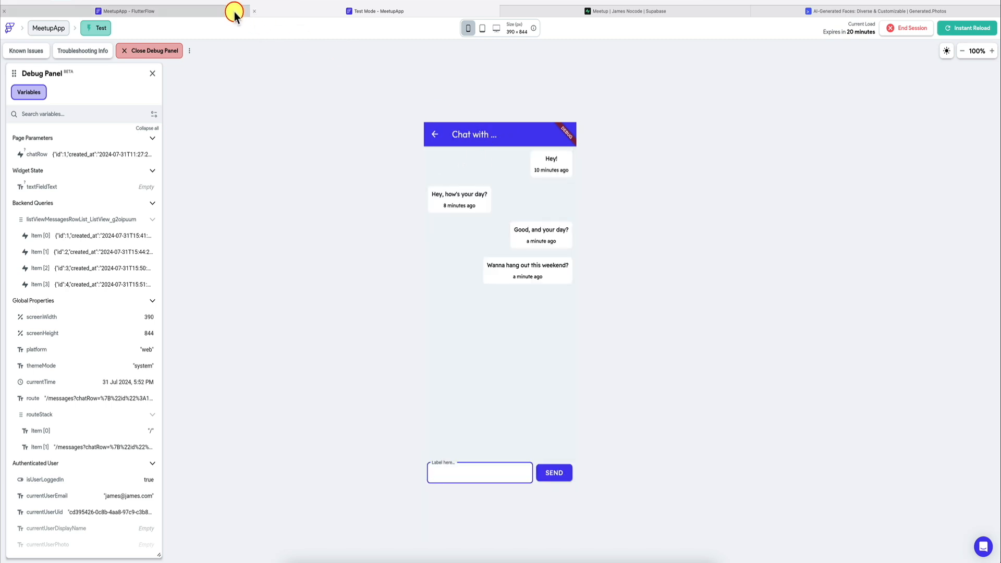
# Step: Open and refresh the matches table in Supabase, and return to the FlutterFlow builder
pyautogui.click(235, 11)
pyautogui.click(489, 168)
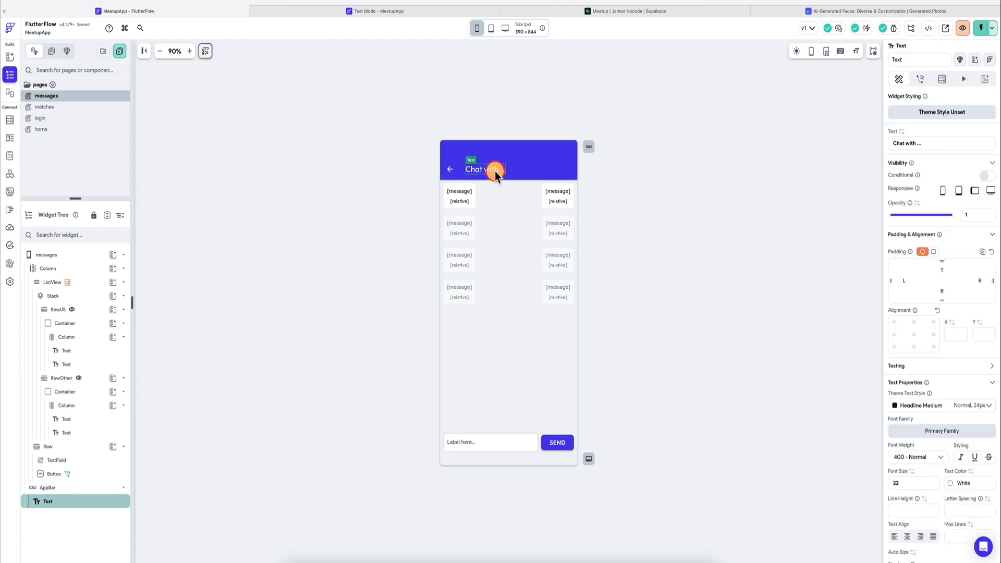
pyautogui.click(548, 10)
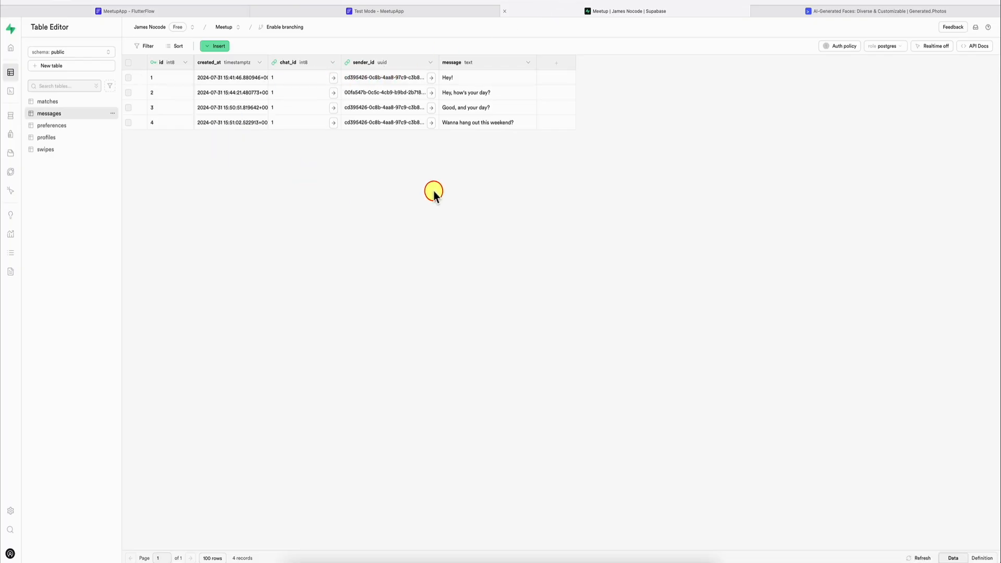
pyautogui.click(85, 101)
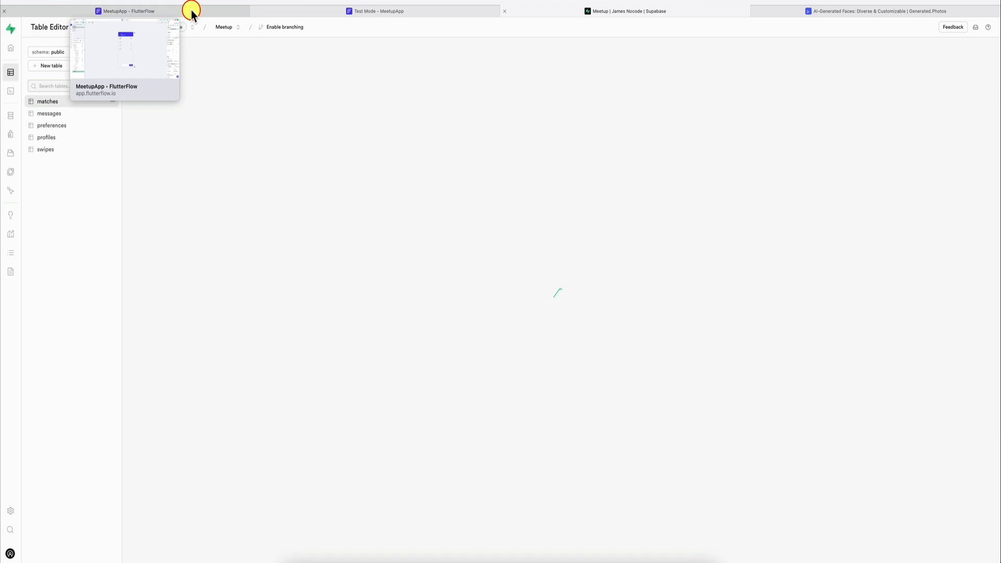
pyautogui.press('super+r')
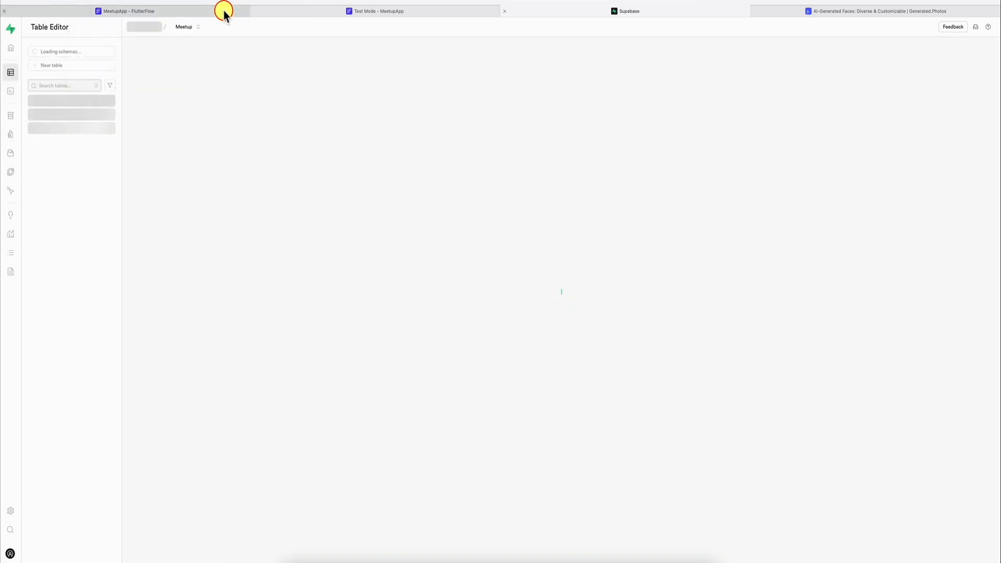
pyautogui.click(224, 12)
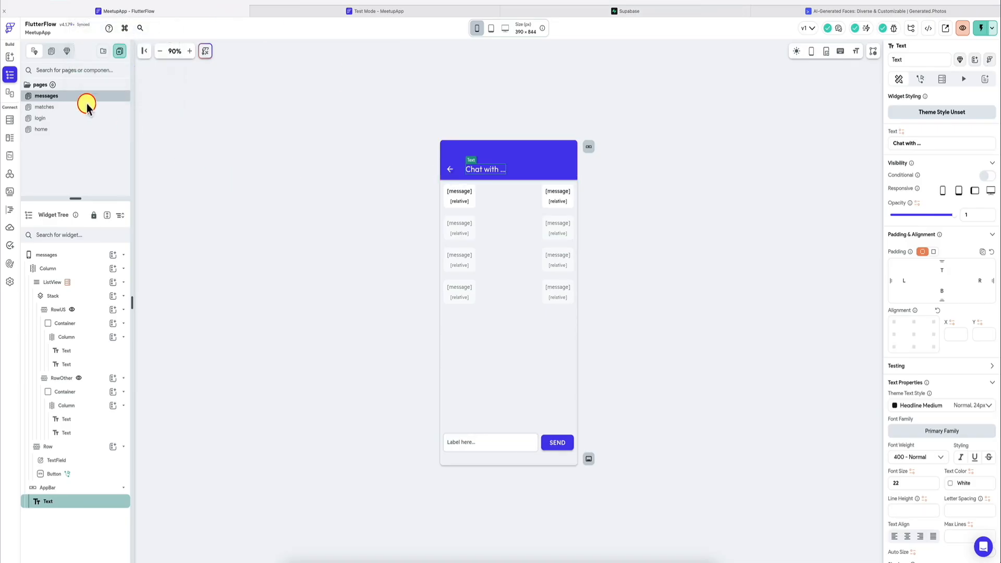
# Step: Inspect the variable source of the name text on the matches page
pyautogui.click(52, 106)
pyautogui.click(477, 203)
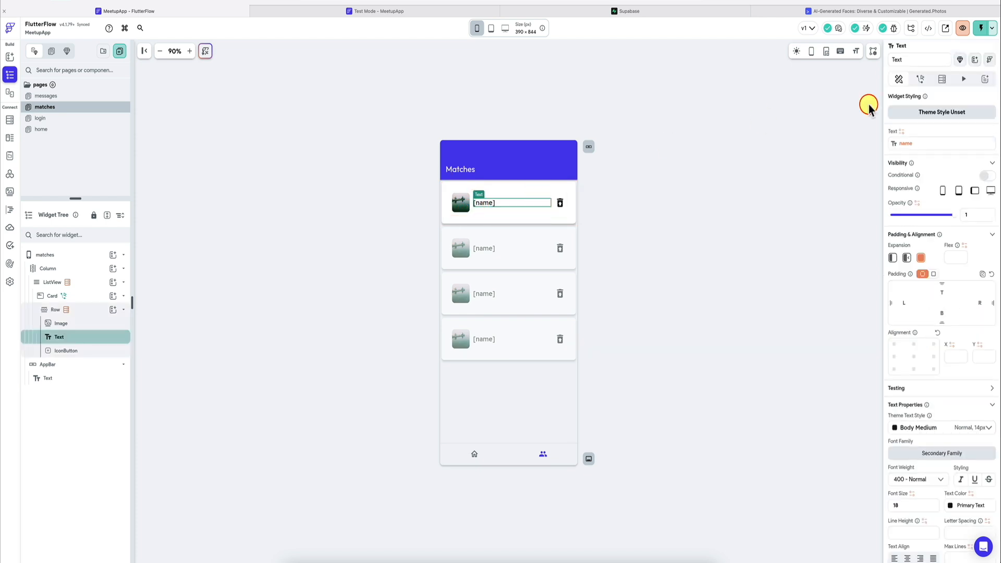
pyautogui.click(922, 142)
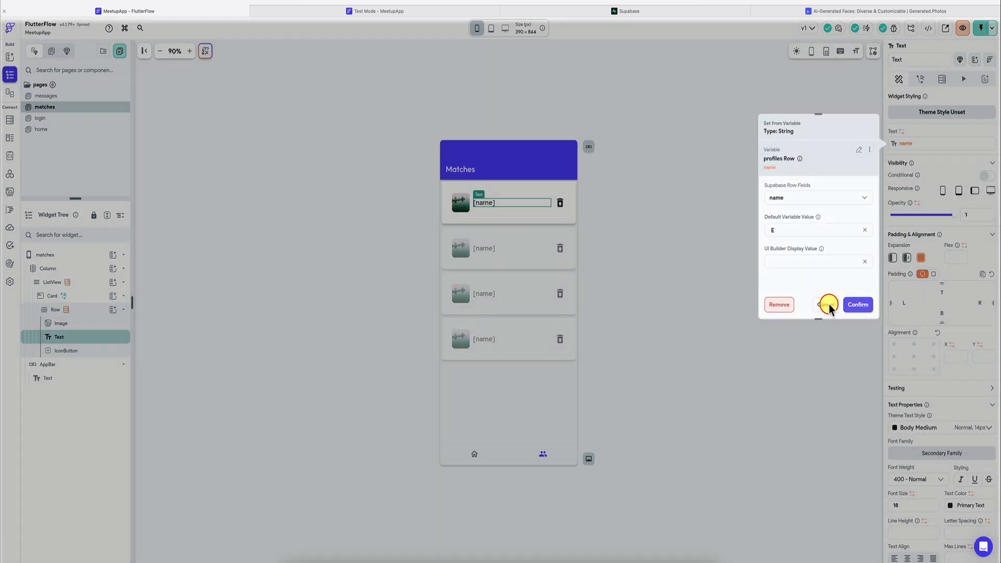
pyautogui.click(827, 305)
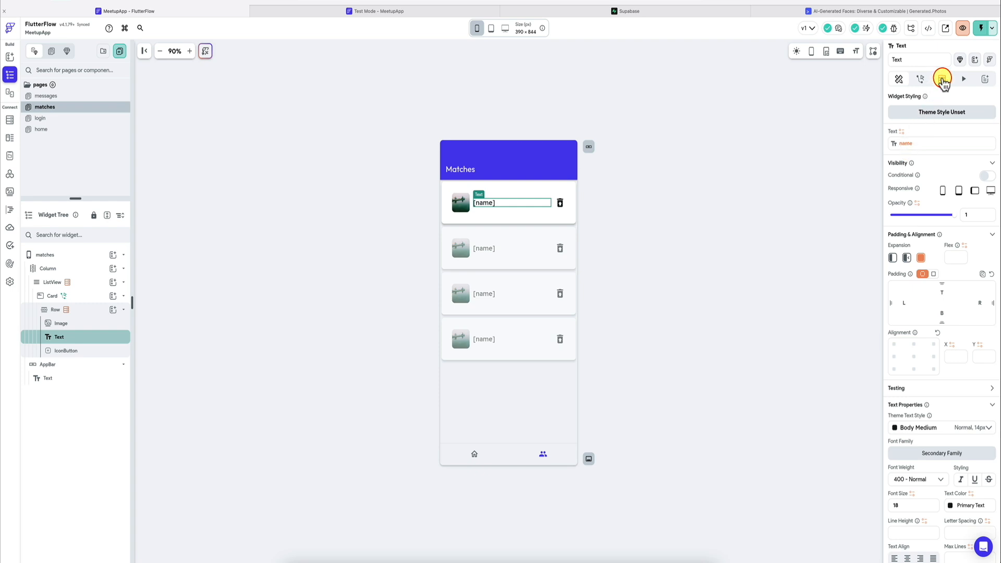
# Step: Copy the profiles single-row backend query from the Row inside the matches page's Card
pyautogui.click(943, 81)
pyautogui.click(89, 311)
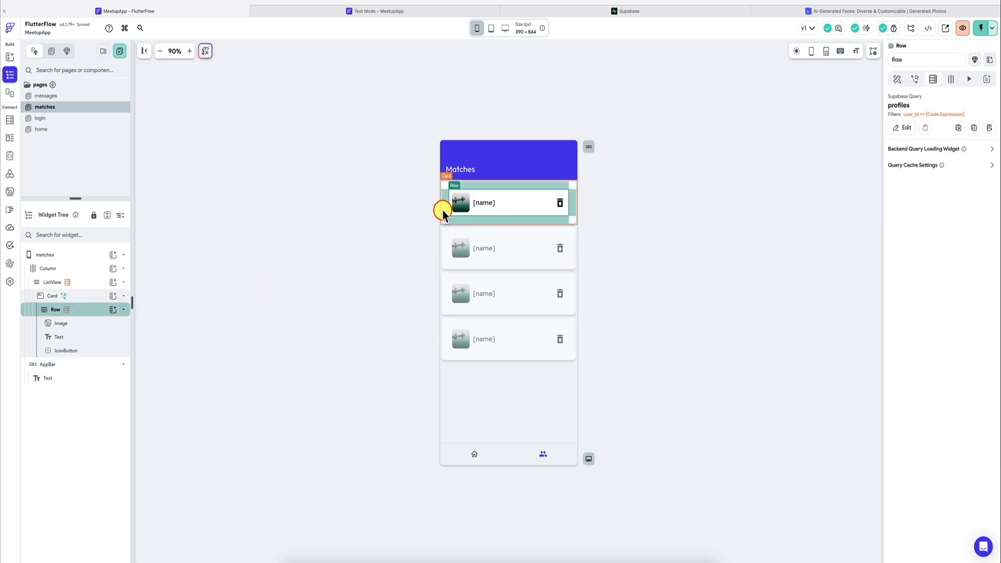
pyautogui.click(903, 128)
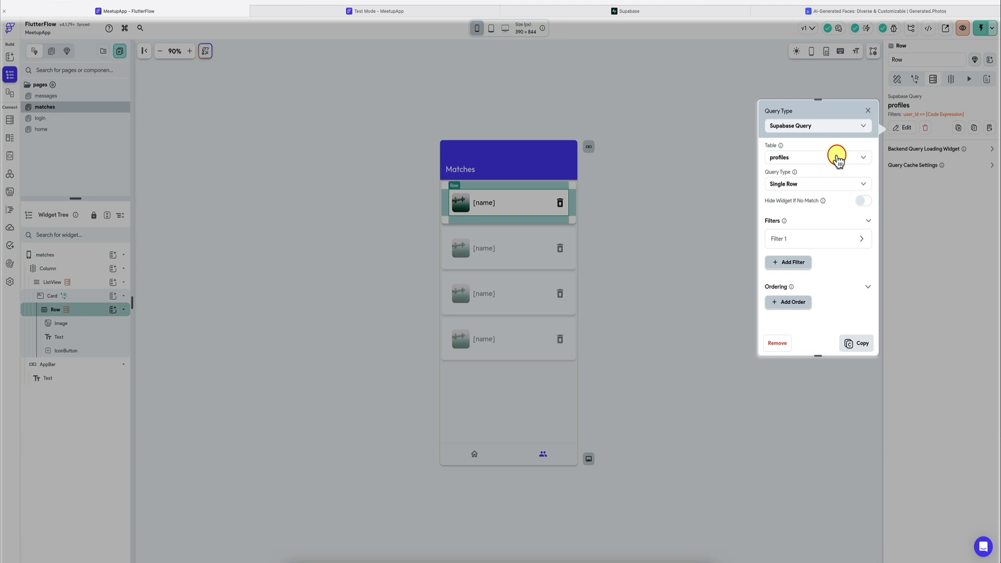
pyautogui.click(868, 111)
pyautogui.click(904, 127)
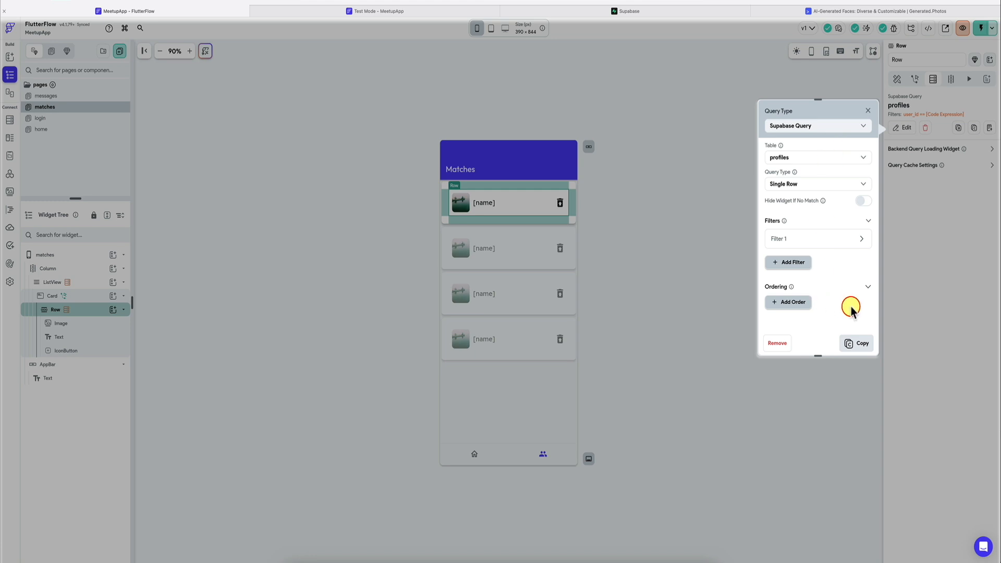
pyautogui.click(857, 343)
# Step: Add a backend query to the messages page by pasting the copied profiles query, and expand its first filter
pyautogui.click(84, 96)
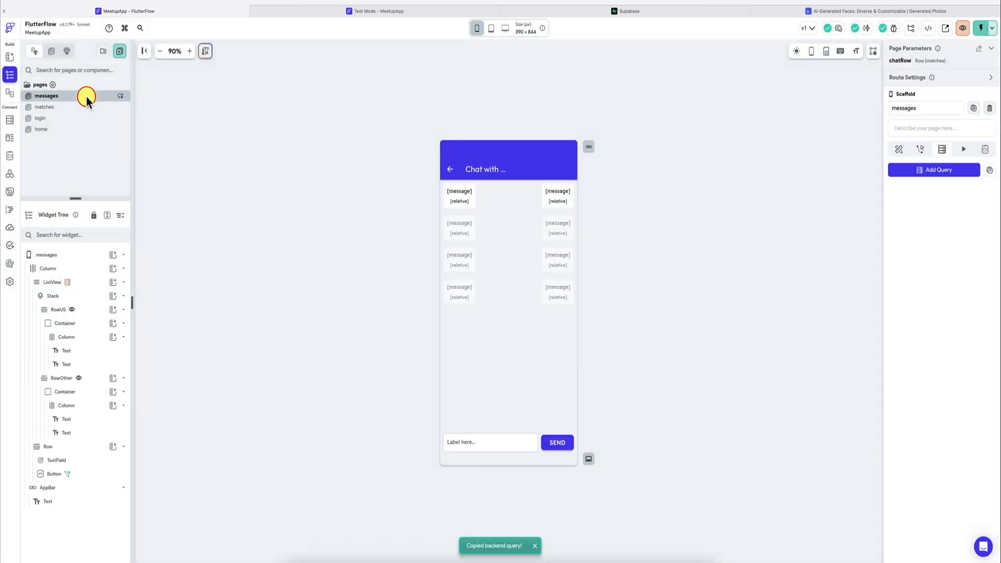
pyautogui.click(63, 255)
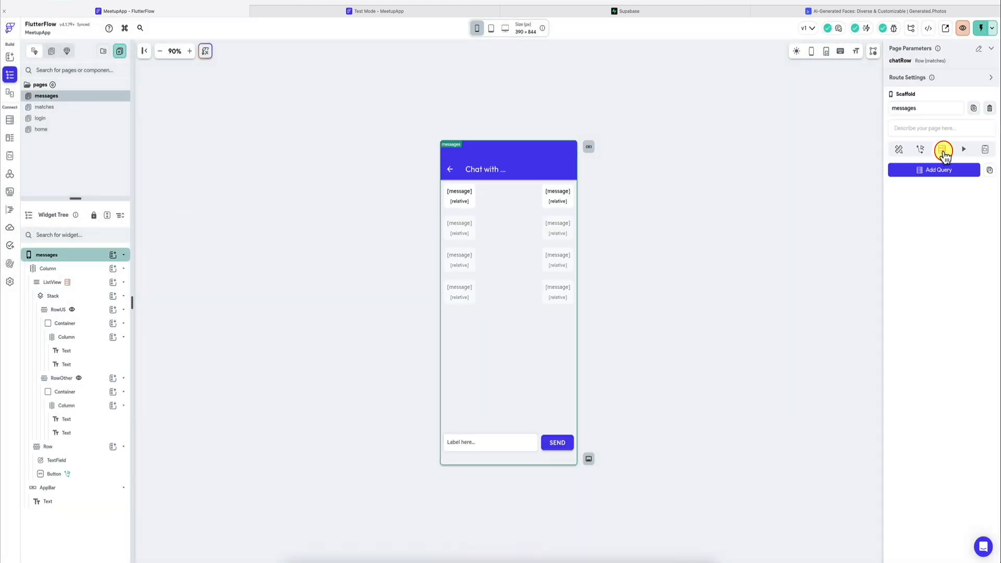
pyautogui.click(938, 174)
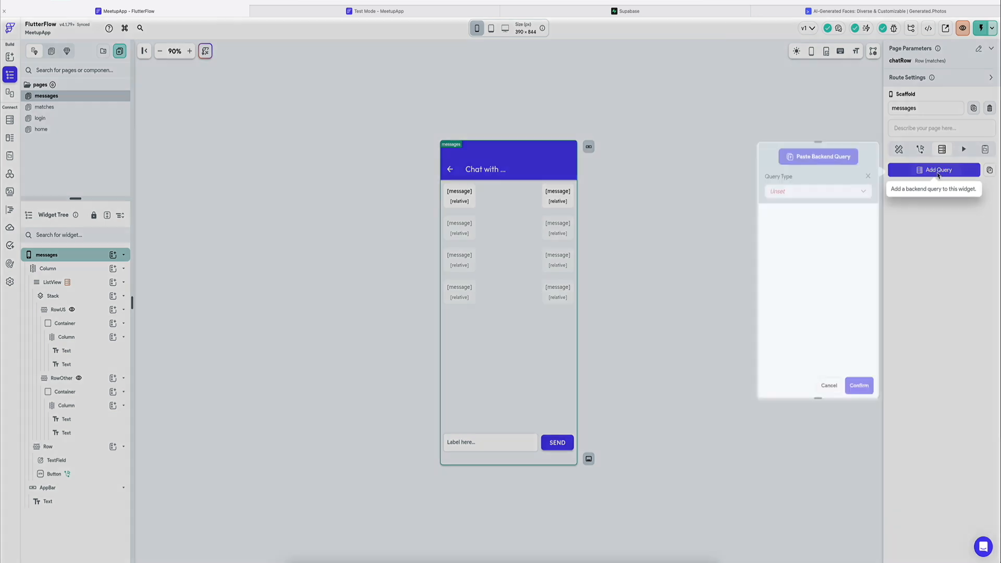
pyautogui.click(818, 156)
pyautogui.click(808, 308)
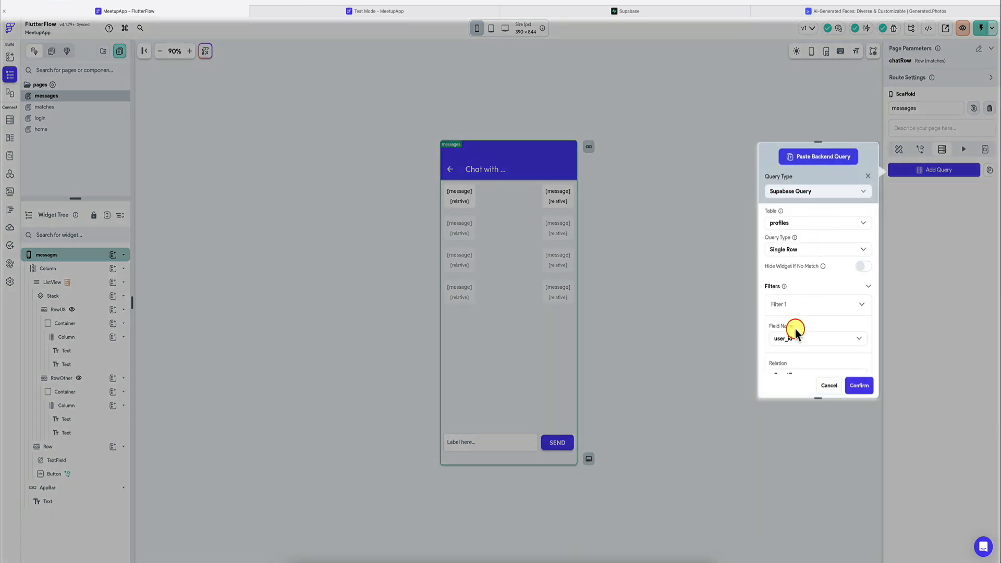
# Step: Expand the userIds argument in the user_id filter's code expression, and check the user_ids column of the Supabase matches table
pyautogui.scroll(-3, 793, 328)
pyautogui.click(813, 338)
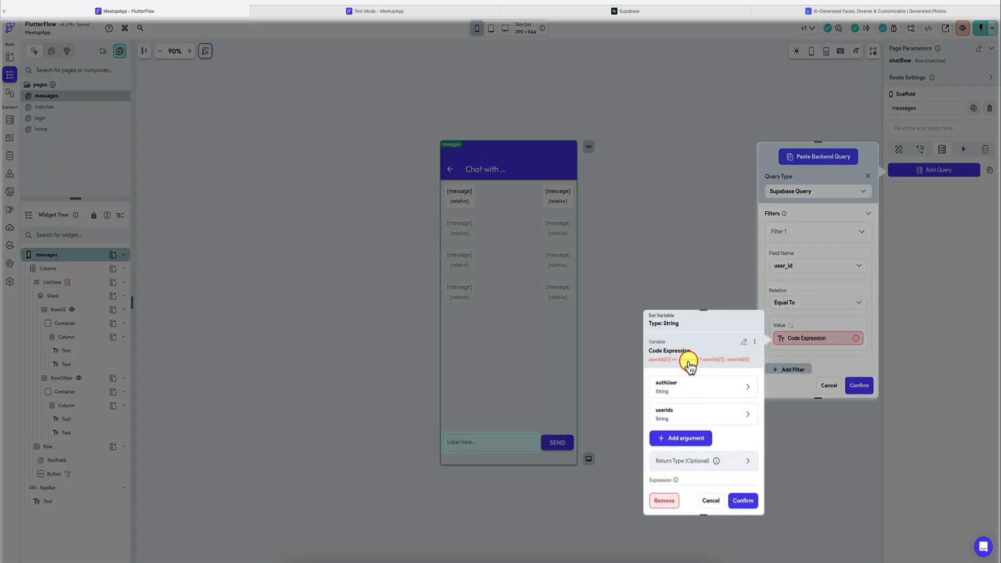
pyautogui.scroll(-1, 686, 363)
pyautogui.click(688, 338)
pyautogui.scroll(-2, 687, 363)
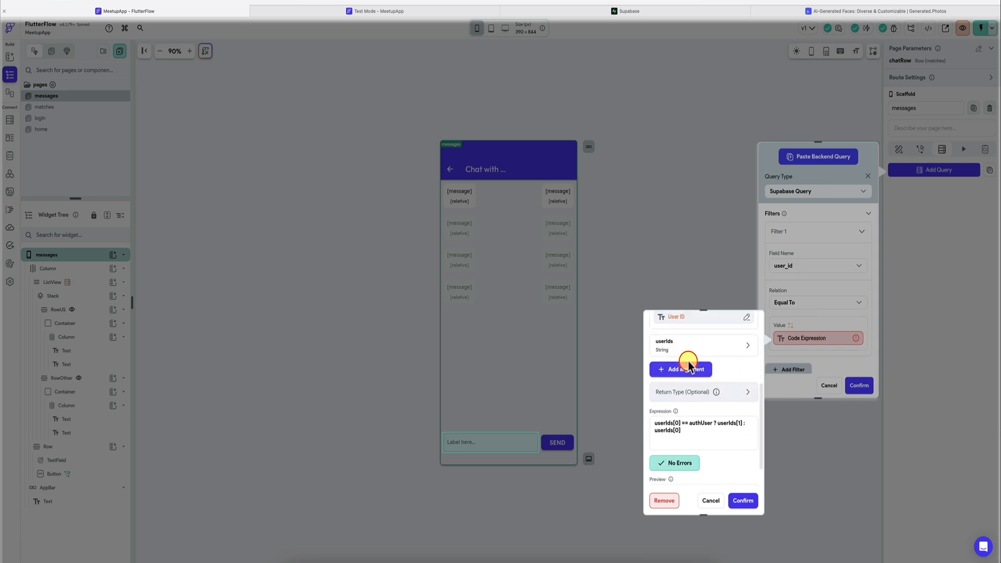
pyautogui.click(695, 342)
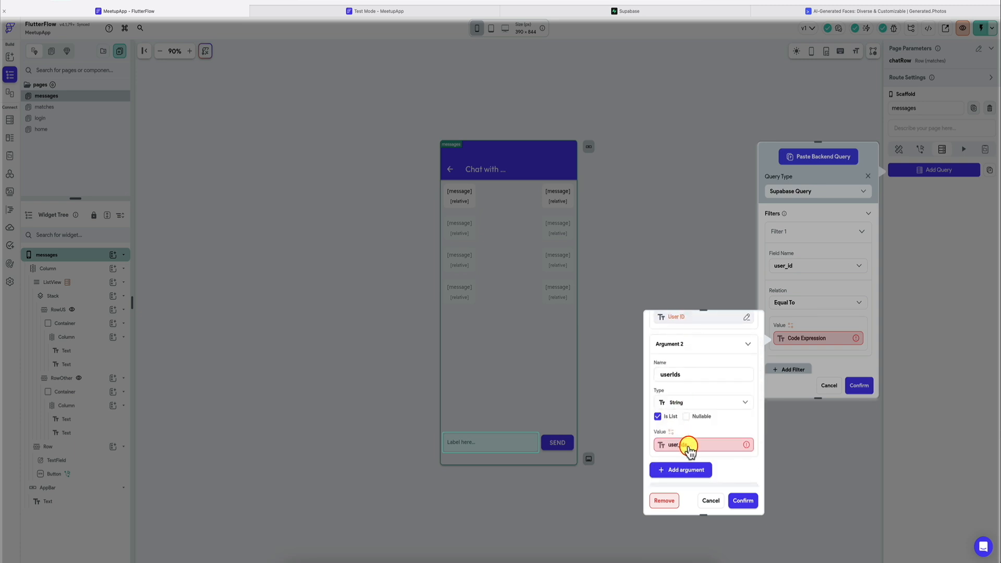
pyautogui.click(568, 11)
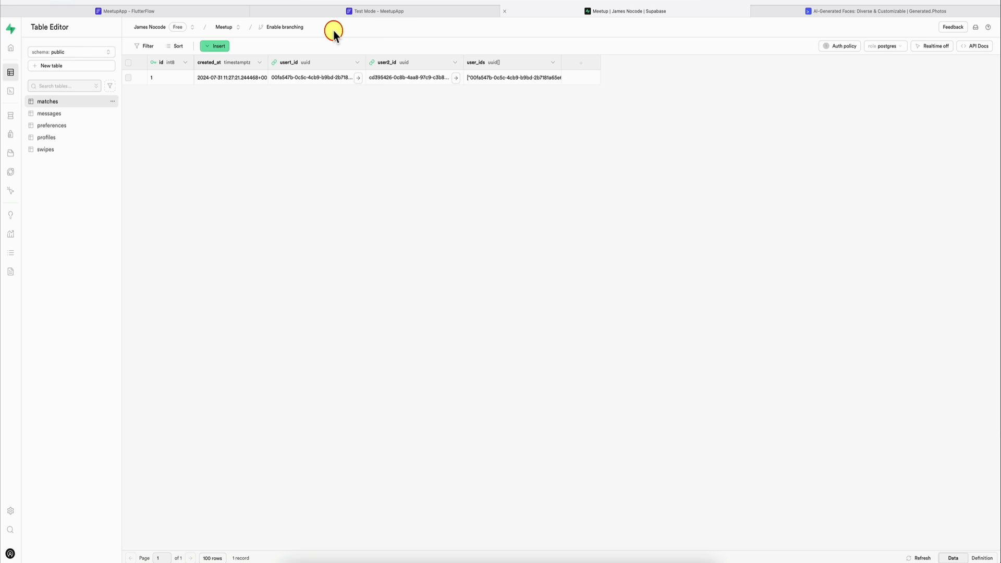
pyautogui.click(202, 11)
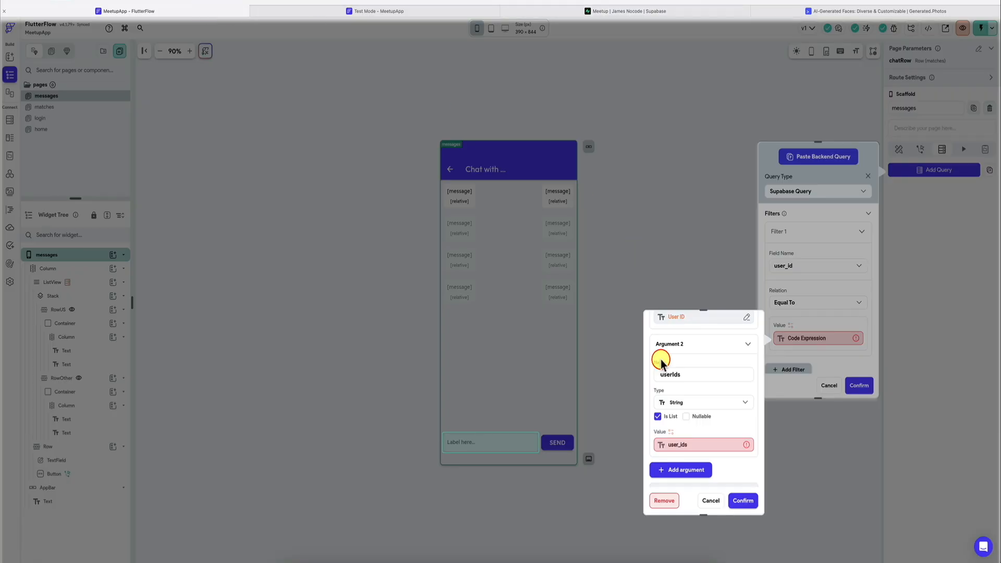
# Step: Set the userIds argument to the chatRow page parameter's user_ids field, and confirm the code expression
pyautogui.click(675, 445)
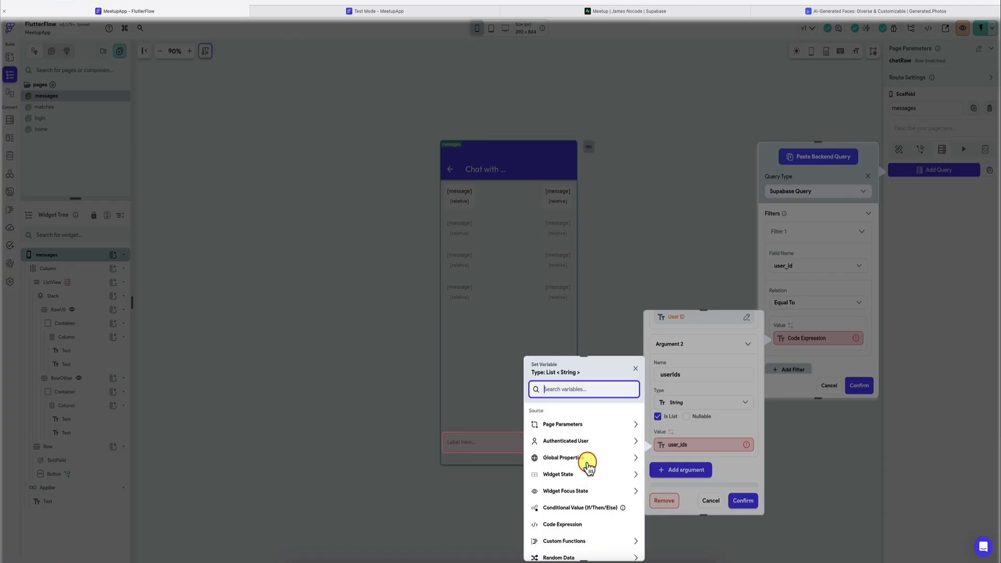
pyautogui.click(596, 424)
pyautogui.click(571, 452)
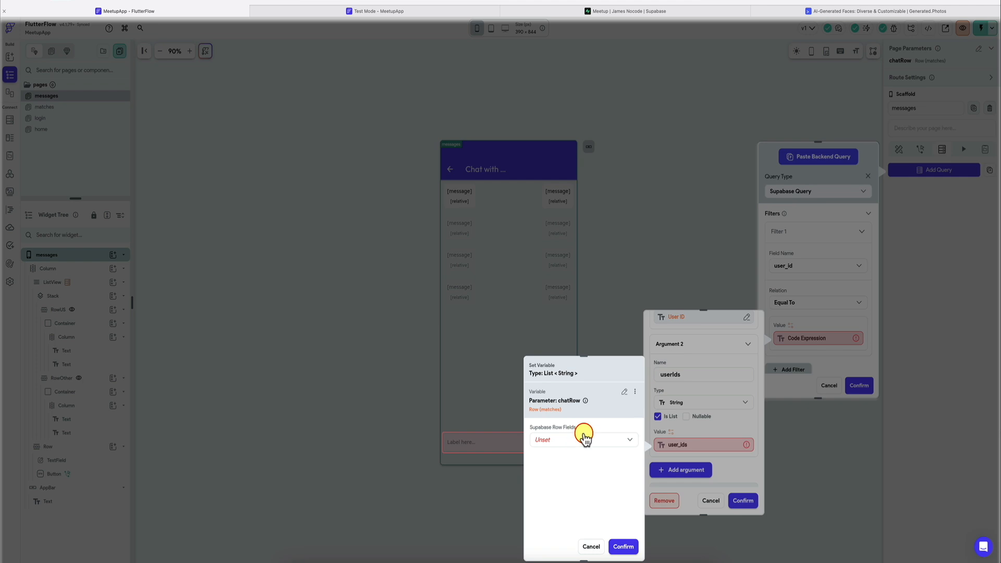
pyautogui.click(581, 436)
pyautogui.click(570, 516)
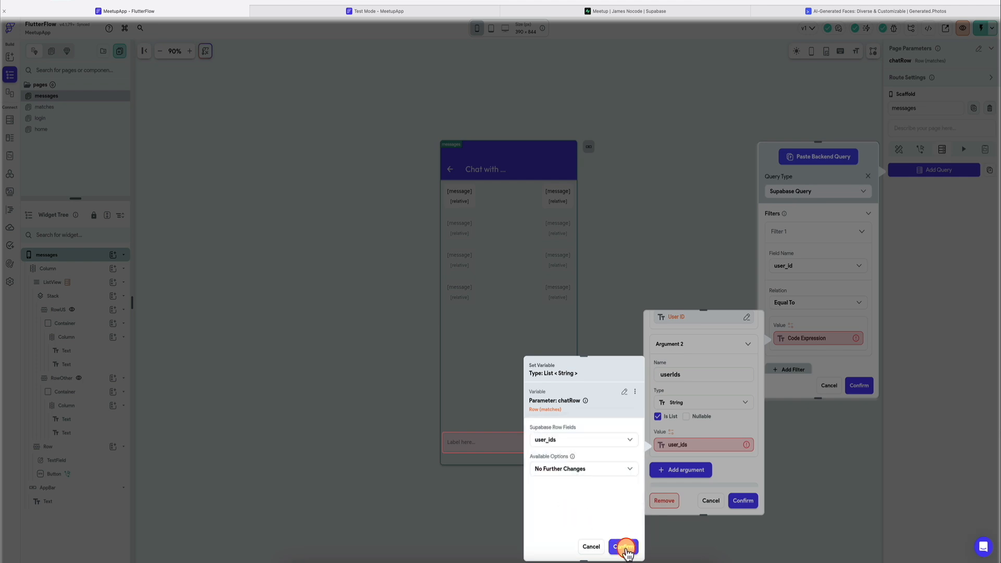
pyautogui.click(625, 545)
pyautogui.click(744, 502)
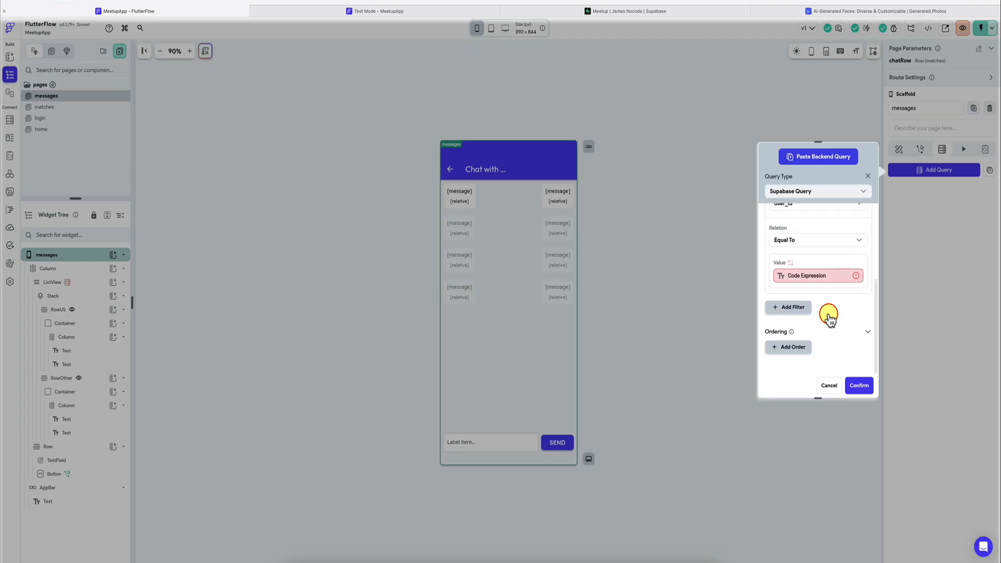
# Step: Review and reconfirm the filter's code expression, and save the profiles query on the messages page
pyautogui.click(815, 282)
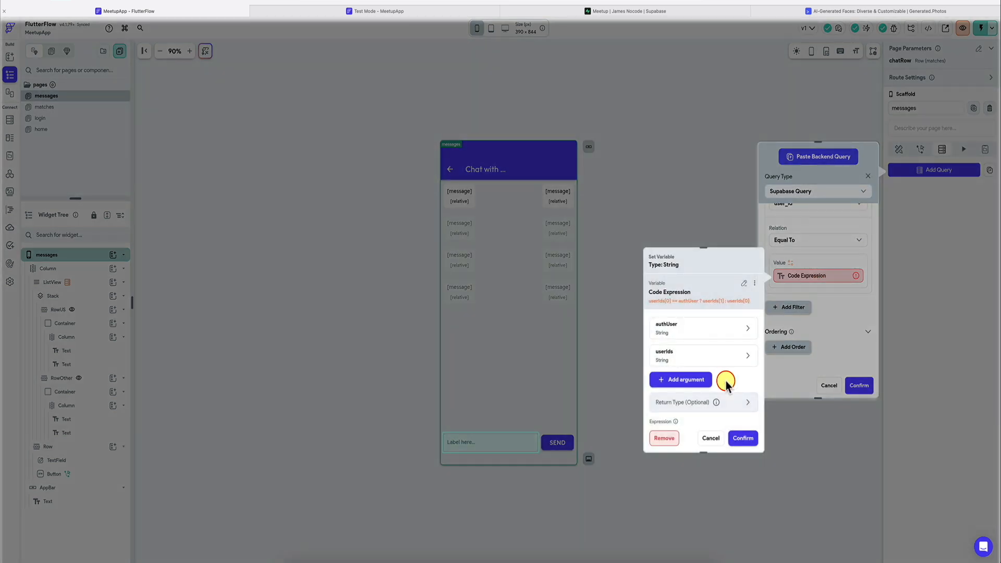
pyautogui.scroll(-3, 725, 380)
pyautogui.scroll(3, 726, 381)
pyautogui.click(743, 438)
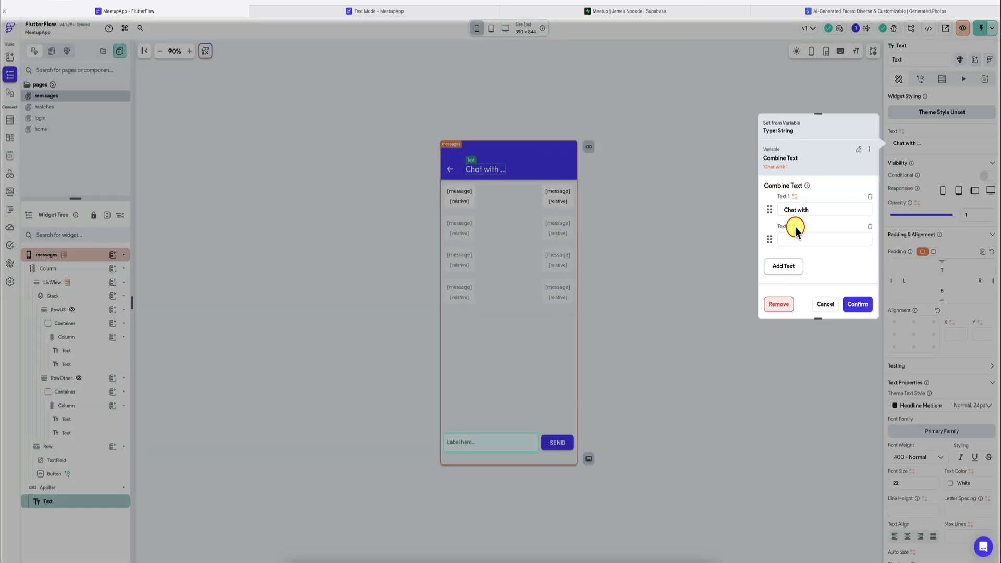
# Step: Set the AppBar title to a text combination of "Chat with" and the profiles row's name
pyautogui.click(796, 226)
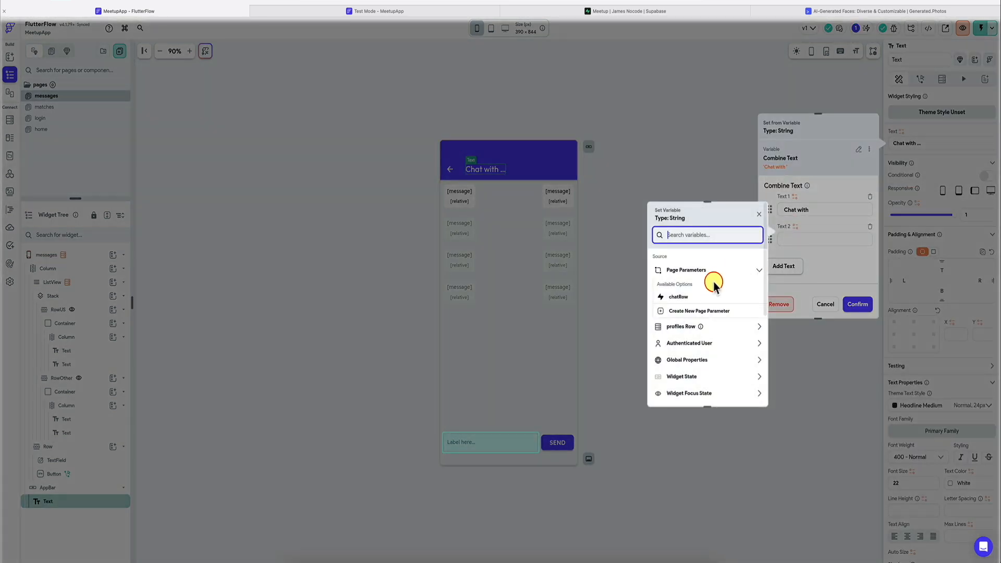
pyautogui.click(717, 327)
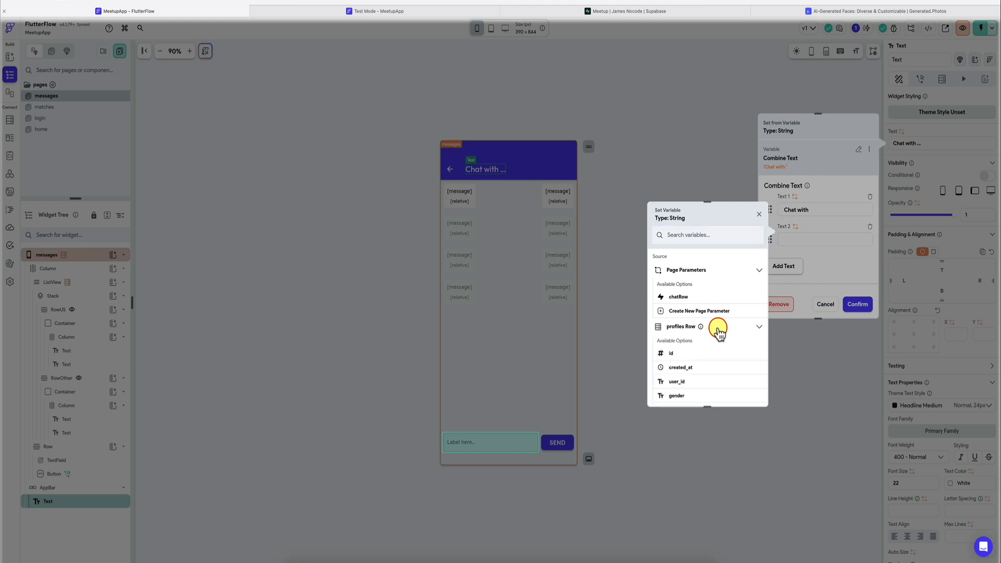
pyautogui.scroll(-2, 699, 351)
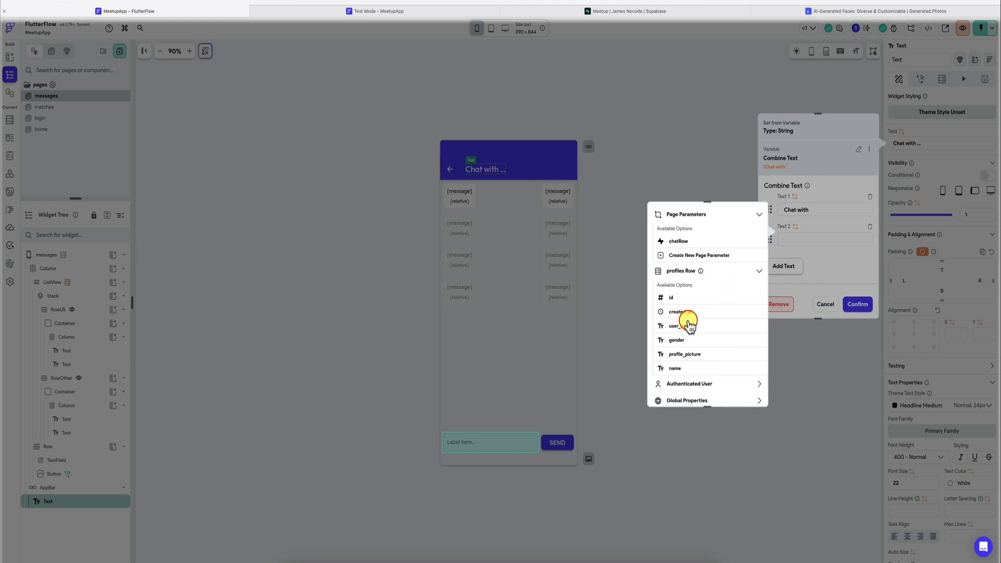
pyautogui.click(678, 369)
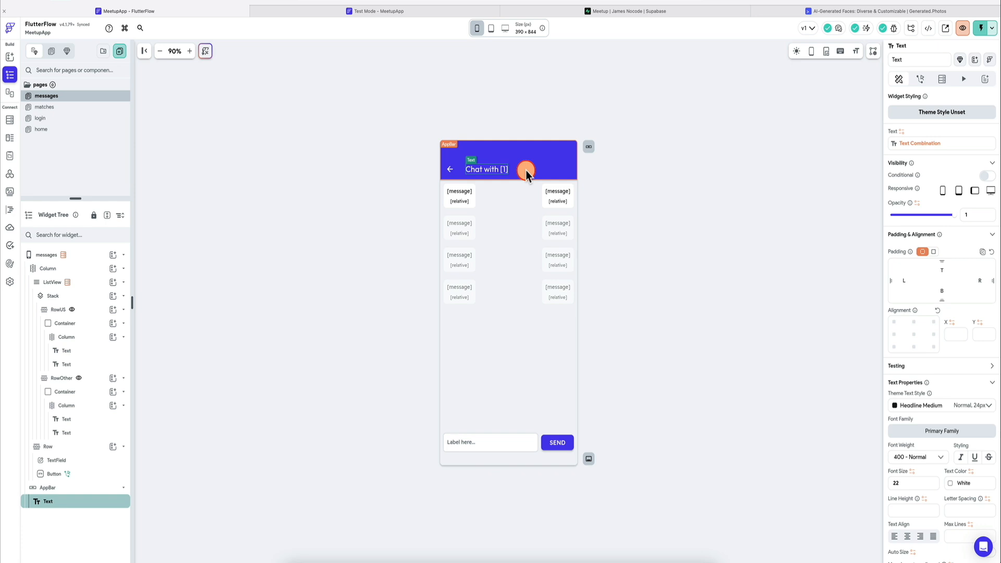
# Step: Check the chat title in the test session by opening the matched user's chat, and return to the matches page
pyautogui.click(402, 10)
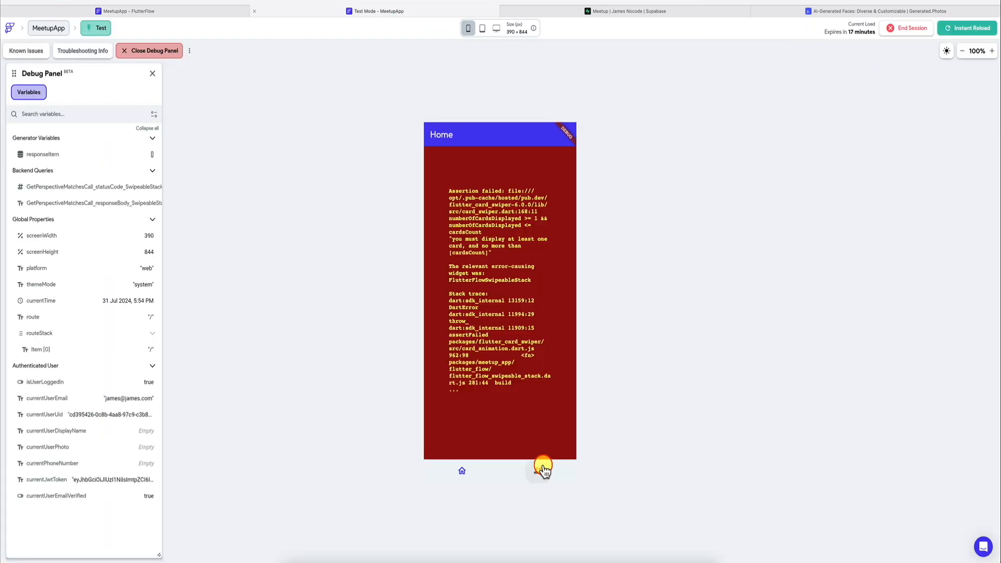
pyautogui.click(543, 469)
pyautogui.click(488, 185)
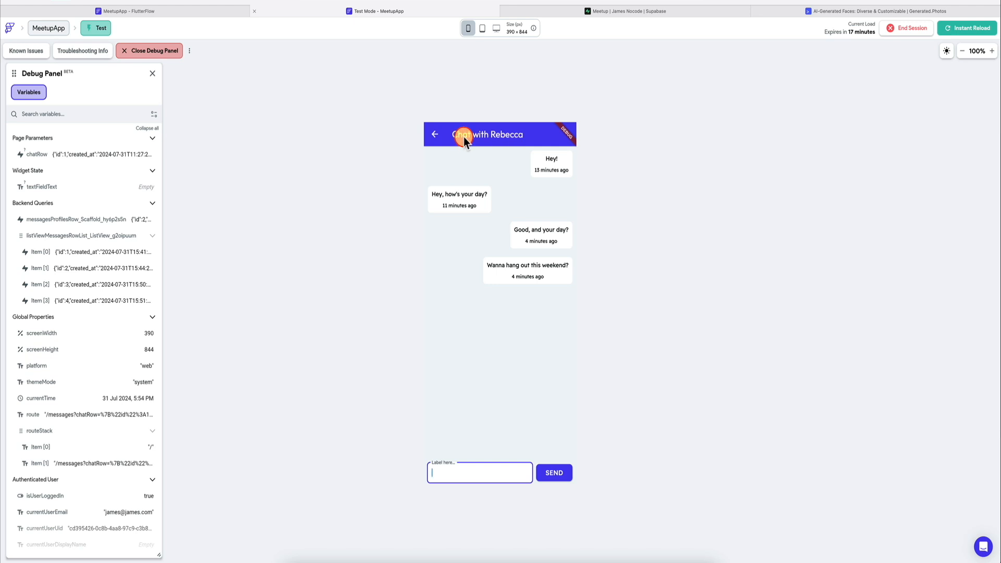
pyautogui.click(436, 139)
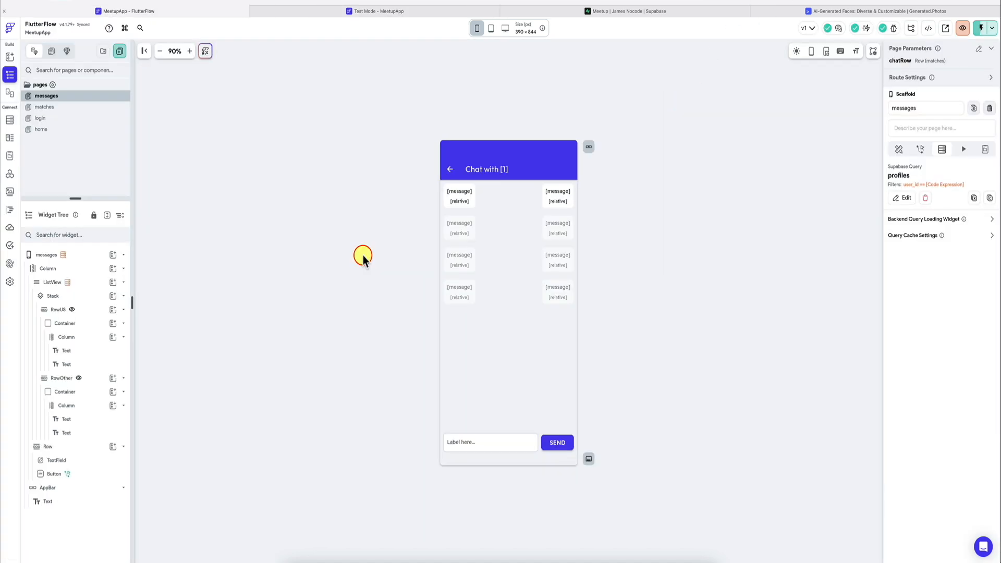
pyautogui.click(409, 11)
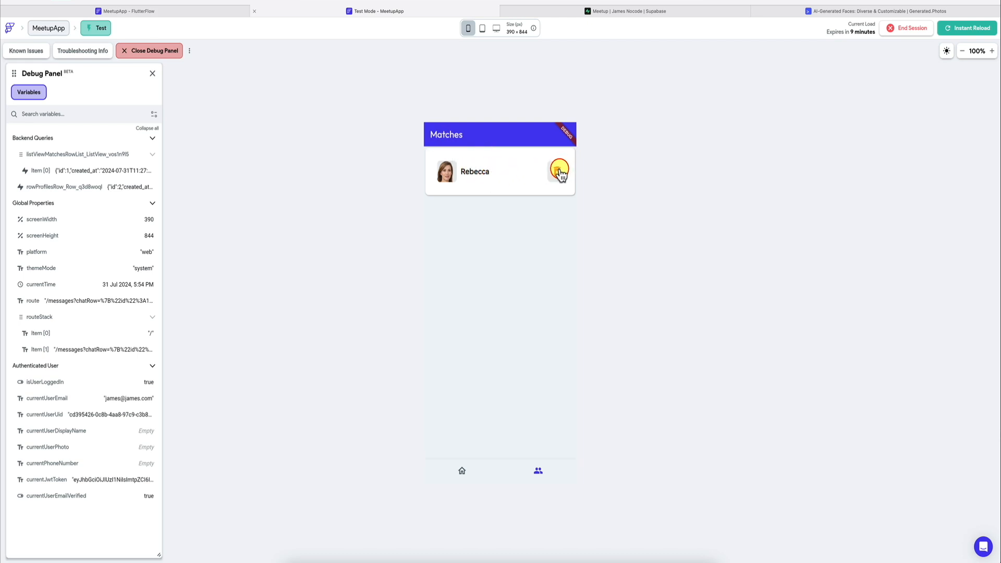
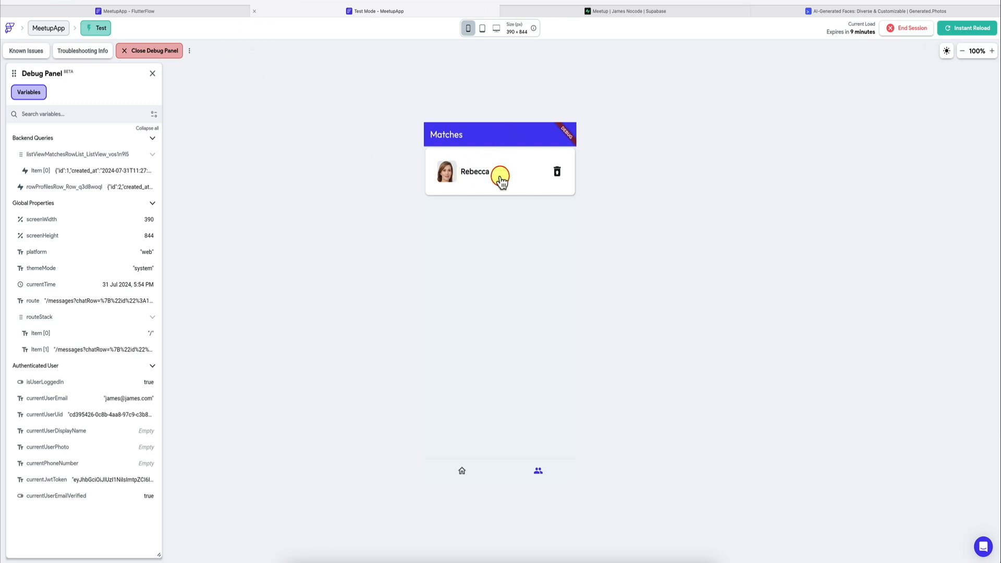
# Step: In Supabase, start a new column named is_deleted in the matches table
pyautogui.click(580, 11)
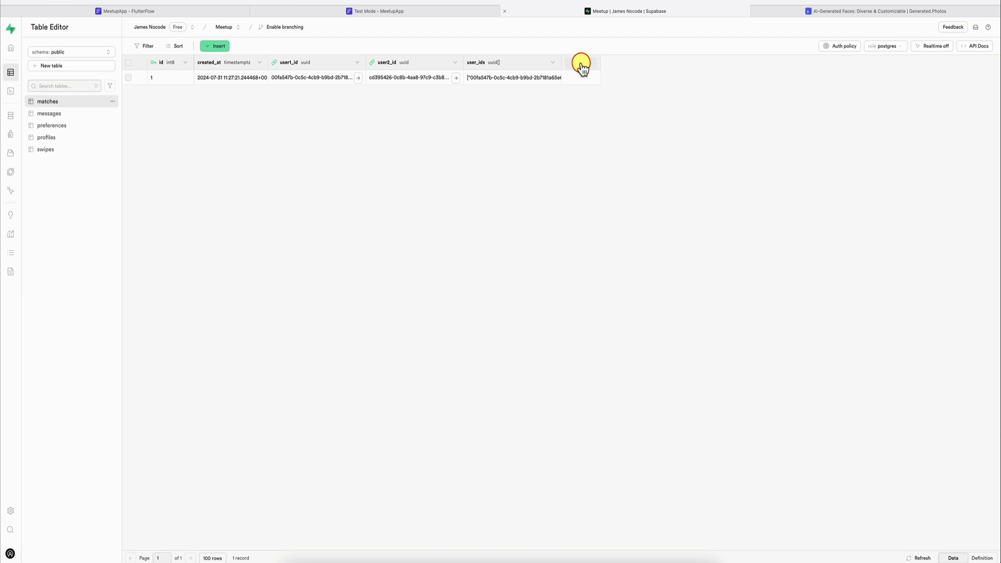
pyautogui.click(59, 104)
pyautogui.click(582, 62)
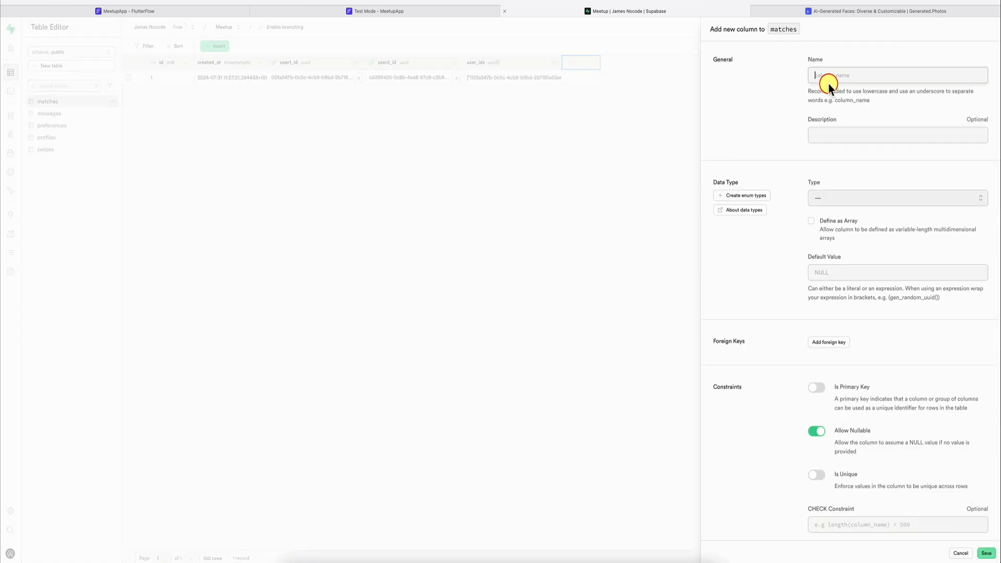
pyautogui.write('de')
pyautogui.write('_deleted')
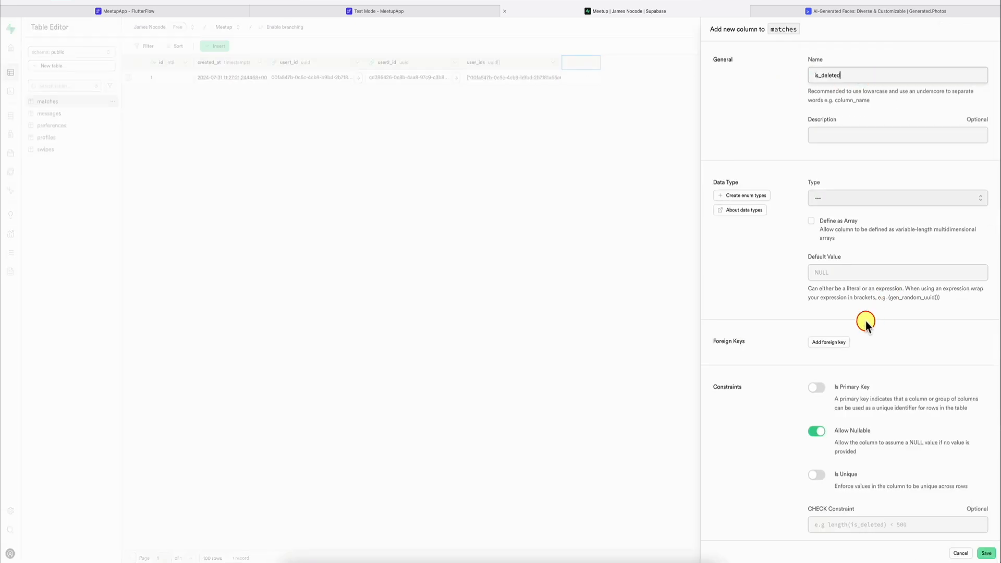
# Step: Give the is_deleted column the bool type and a default value of FALSE, and save it
pyautogui.click(853, 272)
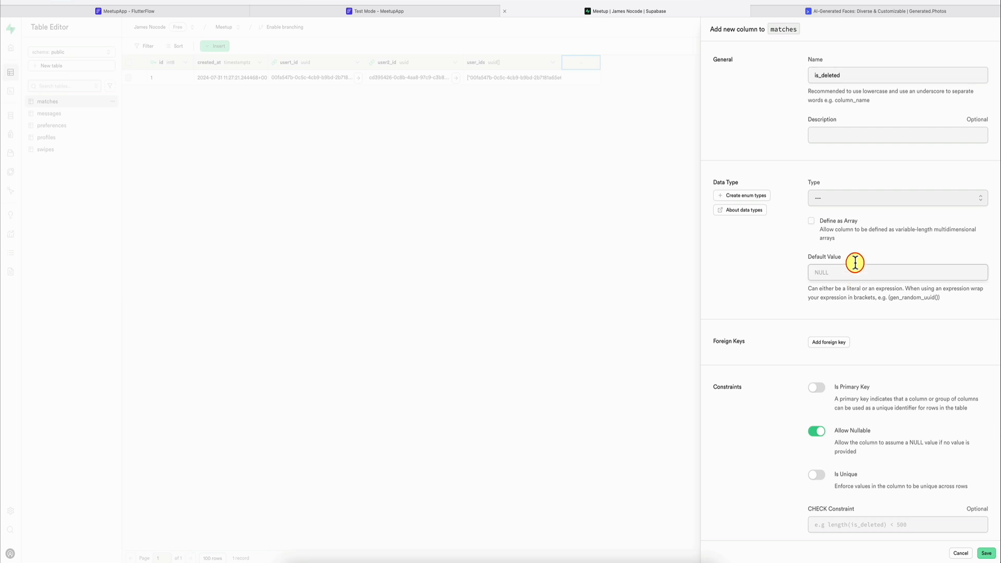
pyautogui.click(869, 202)
pyautogui.scroll(-5, 857, 265)
pyautogui.click(844, 268)
pyautogui.click(844, 269)
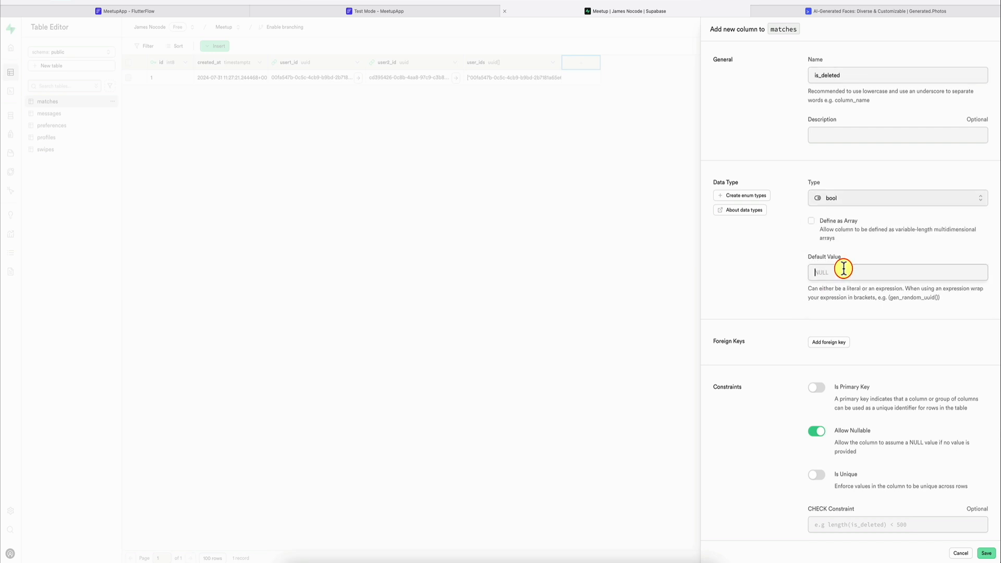
pyautogui.write('FALSE')
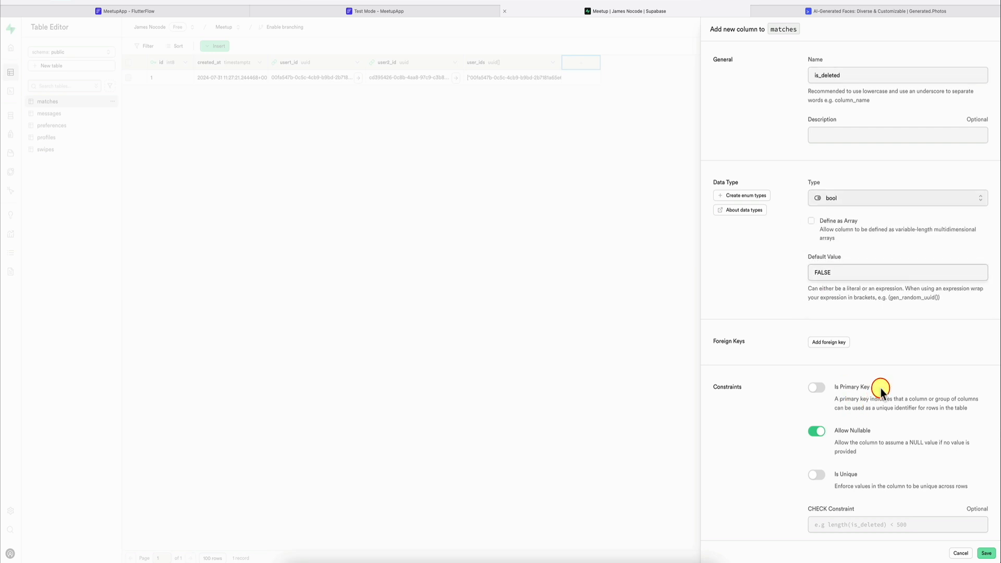
pyautogui.scroll(-3, 881, 391)
pyautogui.click(986, 554)
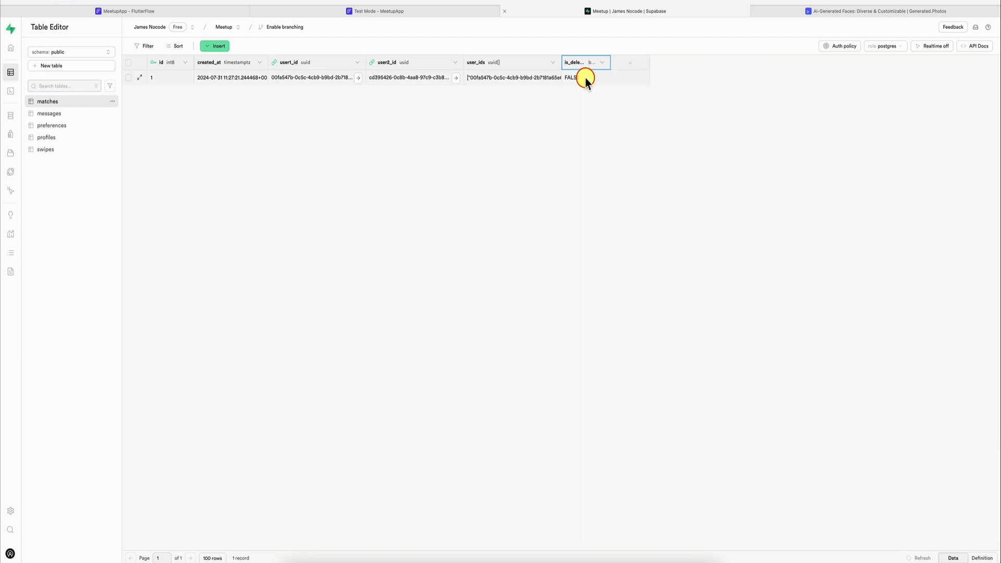
# Step: Switch back to FlutterFlow and refresh the Supabase schema in the project's settings
pyautogui.click(208, 13)
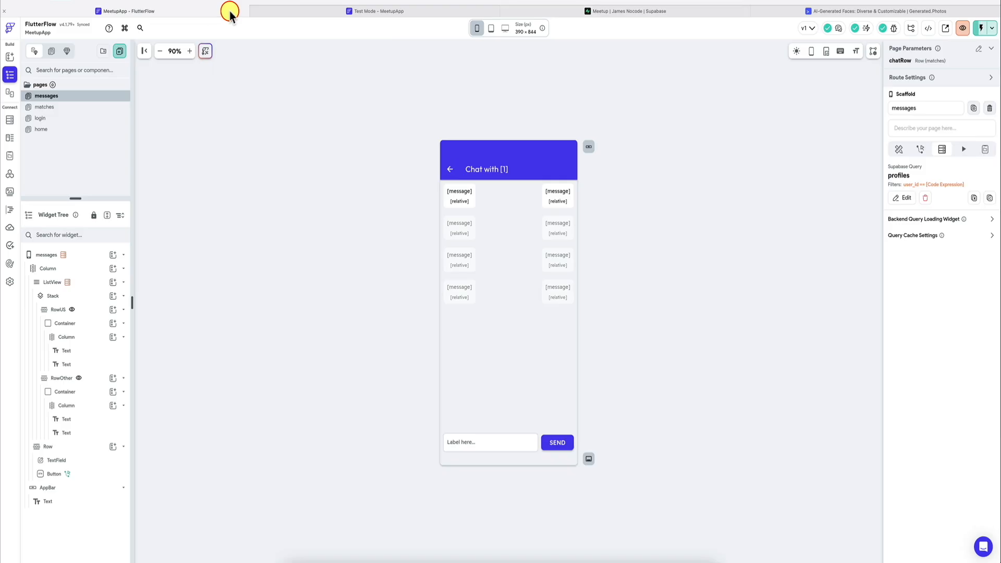
pyautogui.press('super+k')
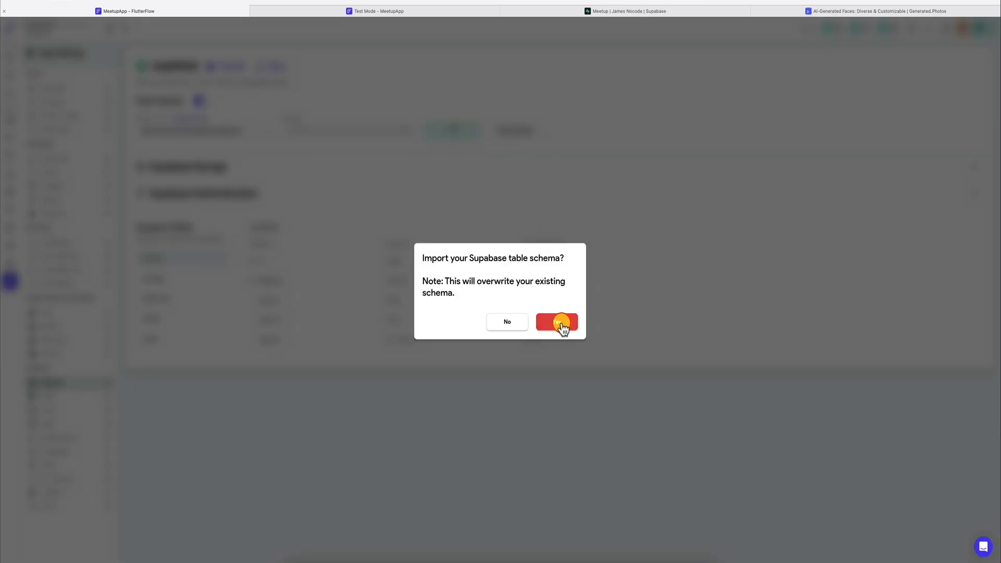
pyautogui.click(561, 324)
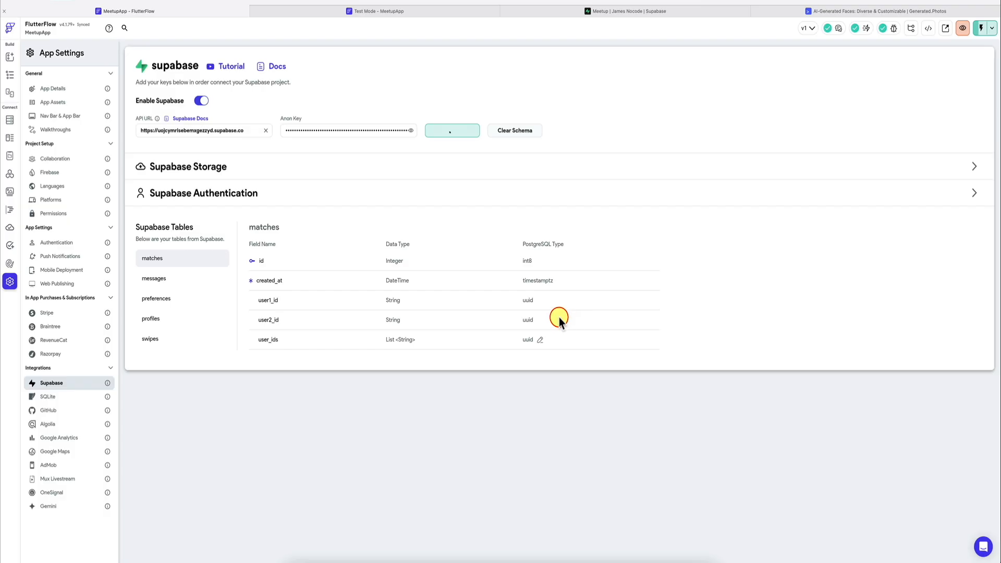
# Step: Open the matches page and bring up its ListView's Supabase query for editing
pyautogui.click(10, 75)
pyautogui.click(473, 158)
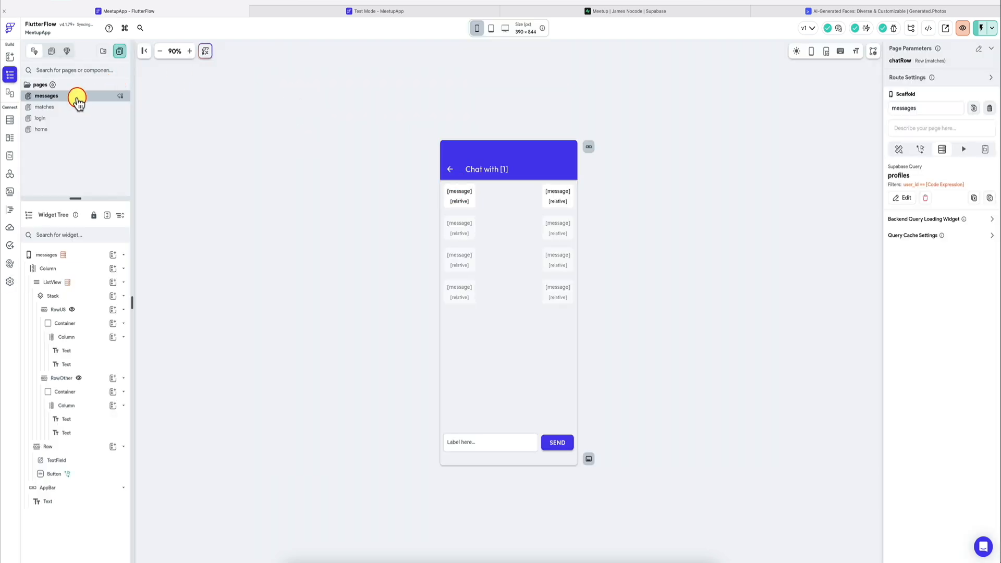
pyautogui.click(44, 107)
pyautogui.click(471, 209)
pyautogui.click(559, 205)
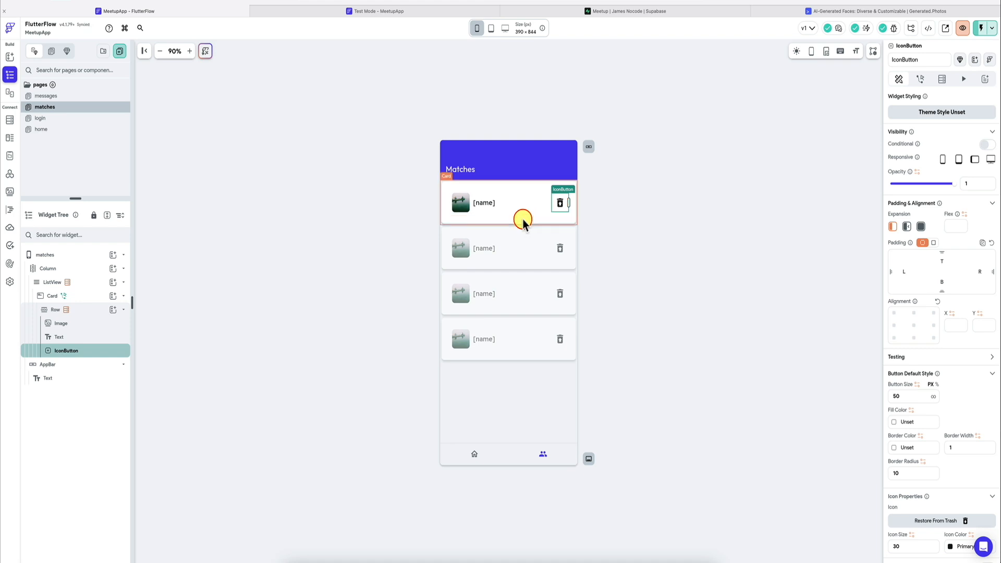
pyautogui.click(500, 250)
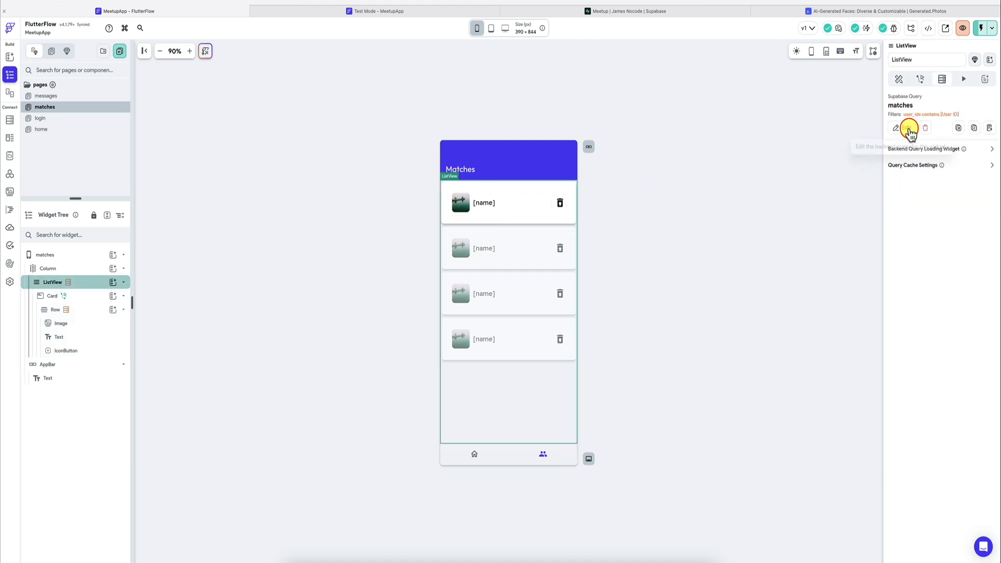
pyautogui.click(904, 127)
# Step: Add a second filter to the matches query requiring is_deleted Equal To False, and confirm the query
pyautogui.click(808, 245)
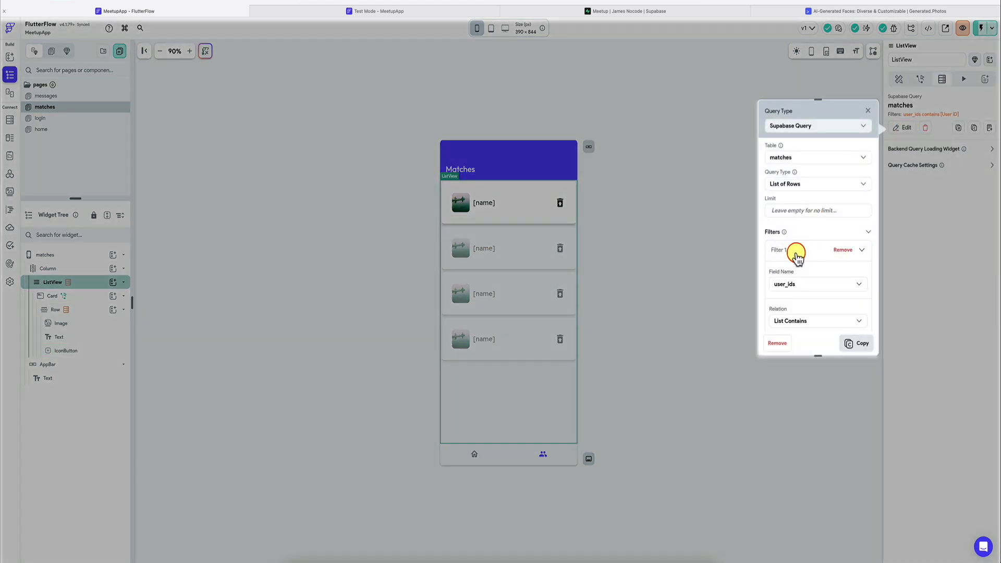
pyautogui.scroll(-3, 795, 261)
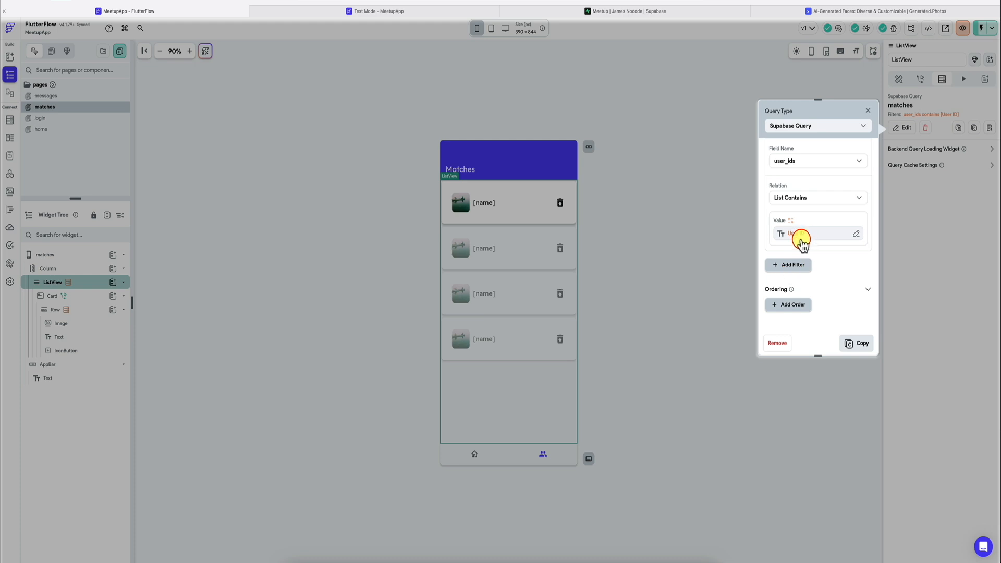
pyautogui.click(789, 264)
pyautogui.click(810, 240)
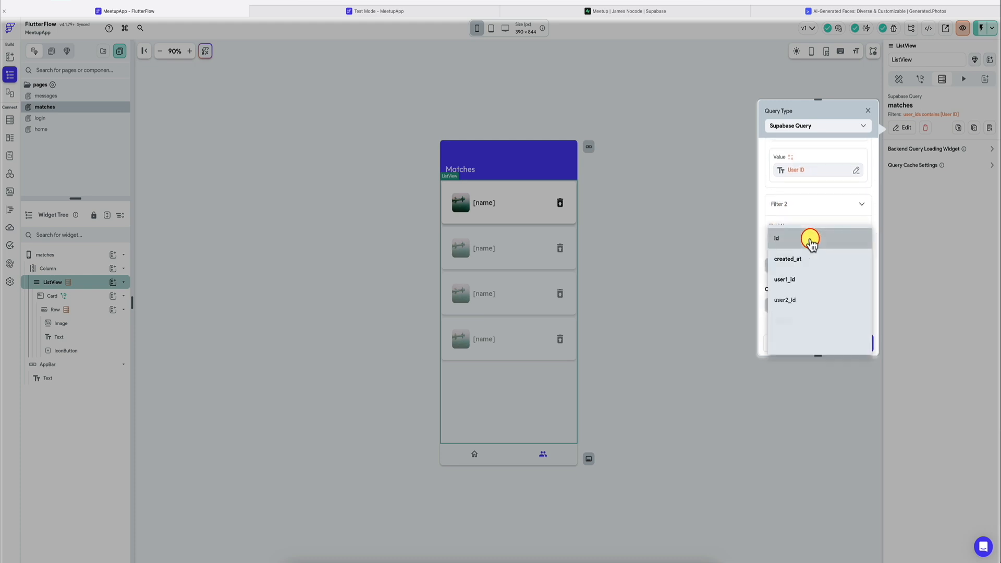
pyautogui.click(793, 342)
pyautogui.click(804, 277)
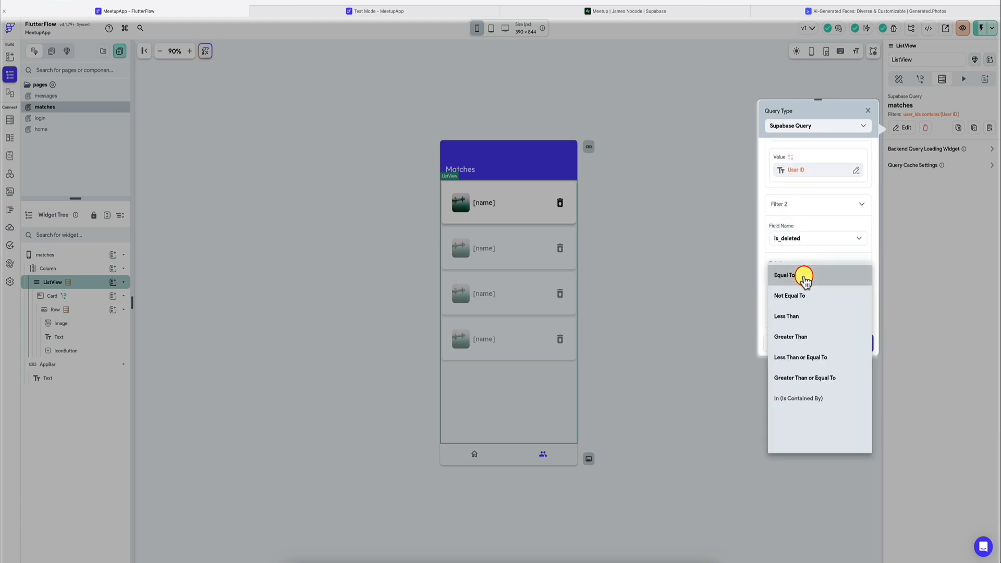
pyautogui.click(803, 275)
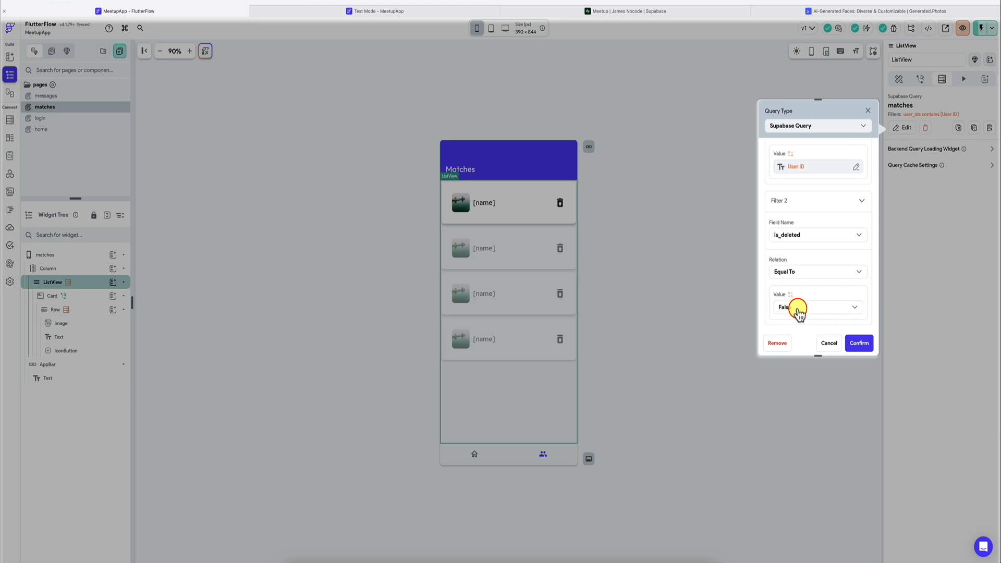
pyautogui.scroll(-3, 803, 313)
pyautogui.click(859, 344)
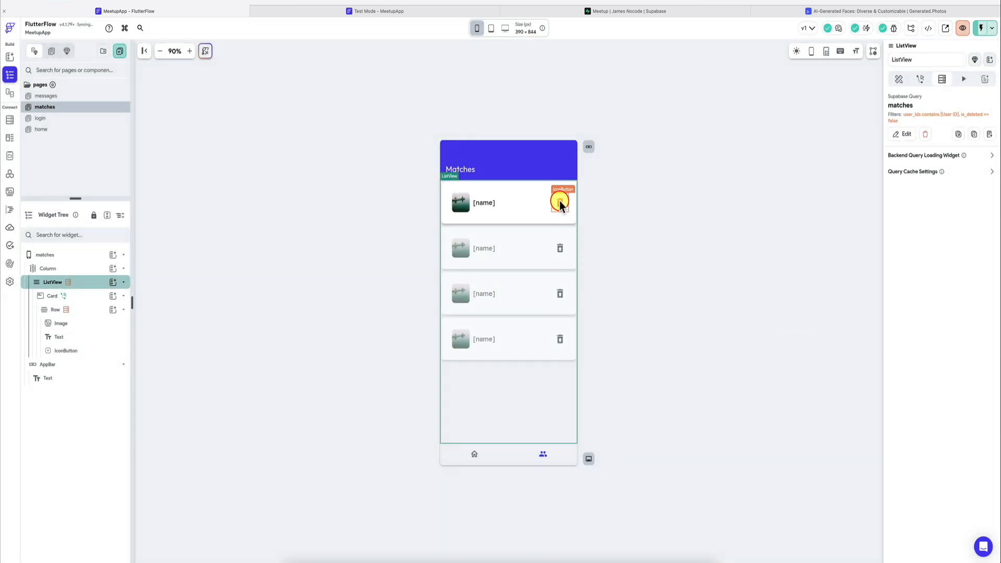
# Step: Give the trash icon button an on-tap Supabase Update Row(s) action on the matches table, with Return Matching Rows enabled
pyautogui.click(560, 202)
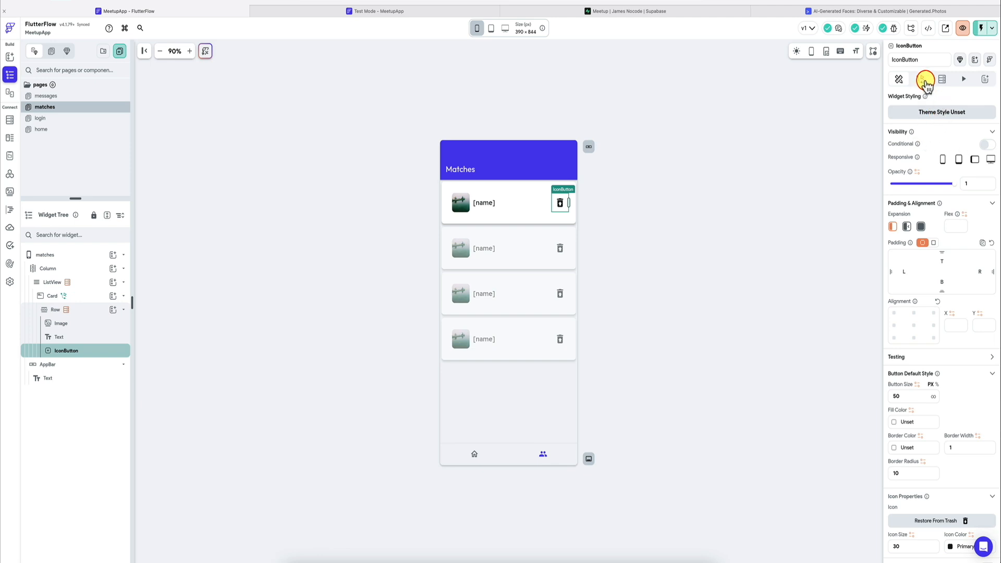
pyautogui.click(920, 78)
pyautogui.click(952, 172)
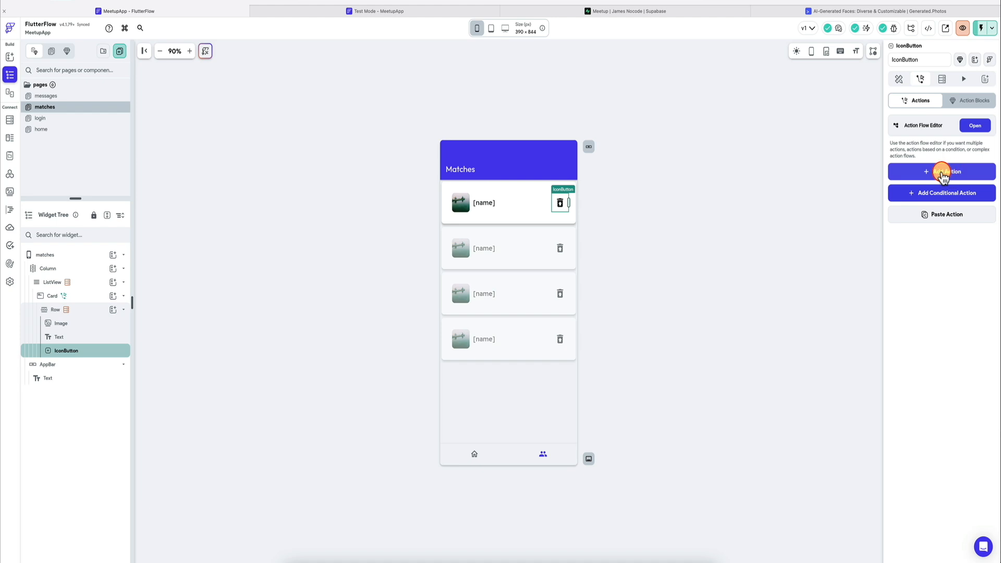
pyautogui.click(931, 236)
pyautogui.write('update')
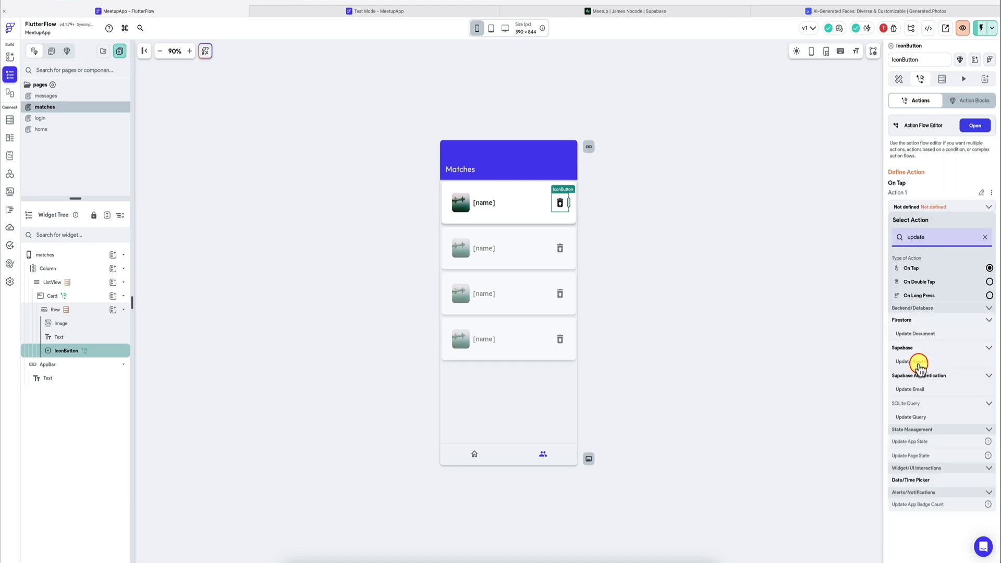
pyautogui.click(915, 362)
pyautogui.click(932, 263)
pyautogui.click(932, 261)
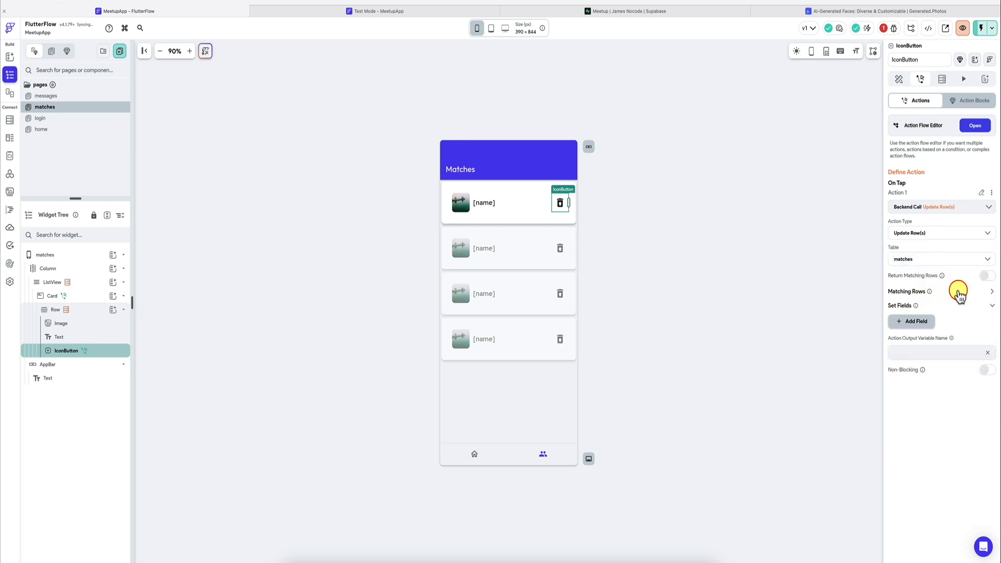
pyautogui.click(987, 277)
# Step: Add a matching-rows filter to the update action with id Equal To the matches row's id
pyautogui.click(991, 292)
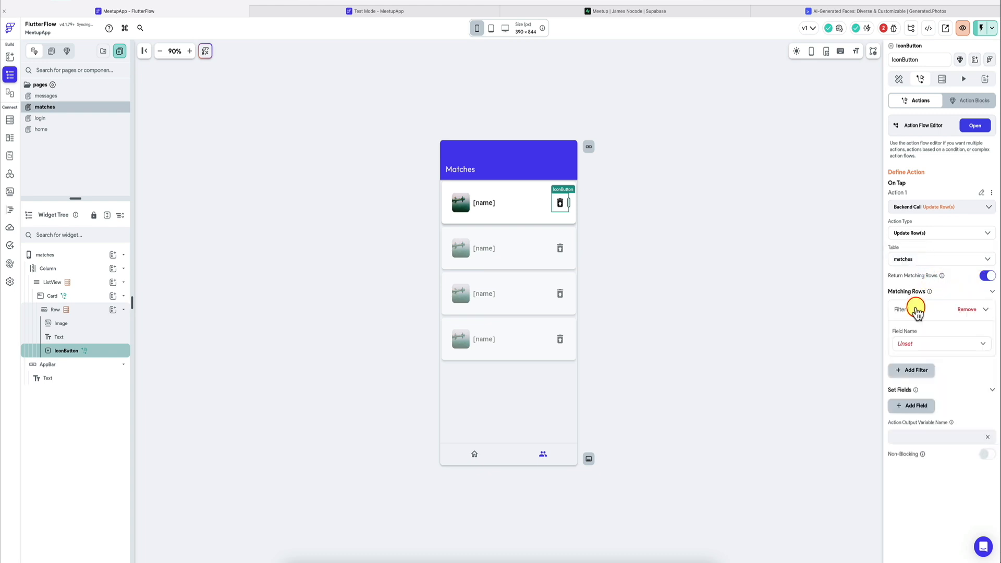
pyautogui.click(922, 341)
pyautogui.click(922, 345)
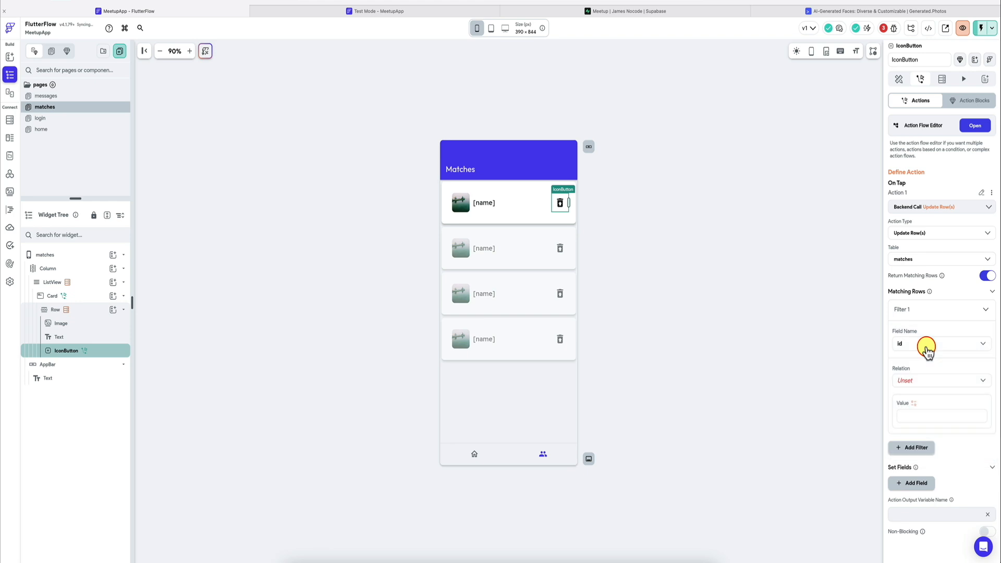
pyautogui.click(908, 382)
pyautogui.click(908, 368)
pyautogui.click(913, 411)
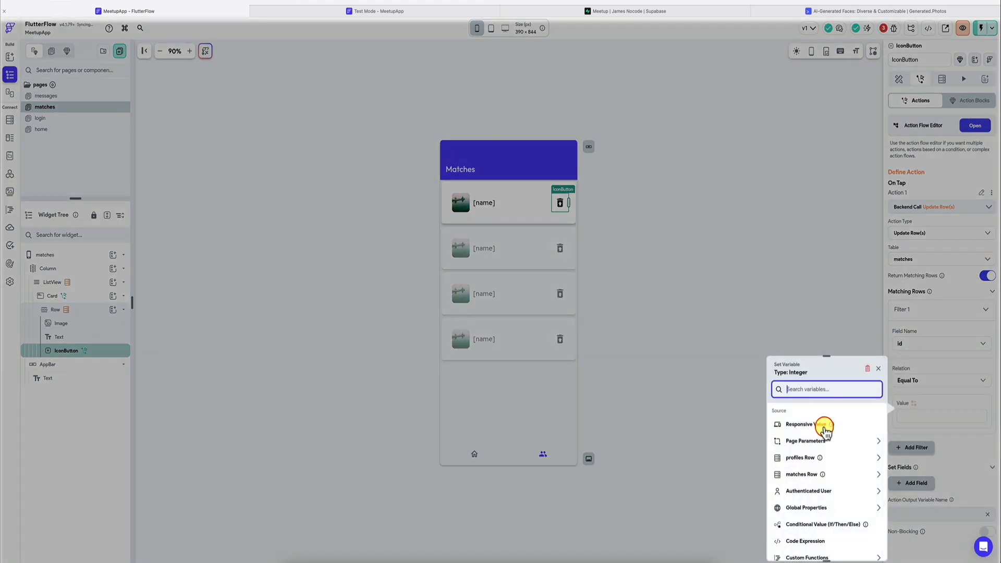
pyautogui.click(801, 474)
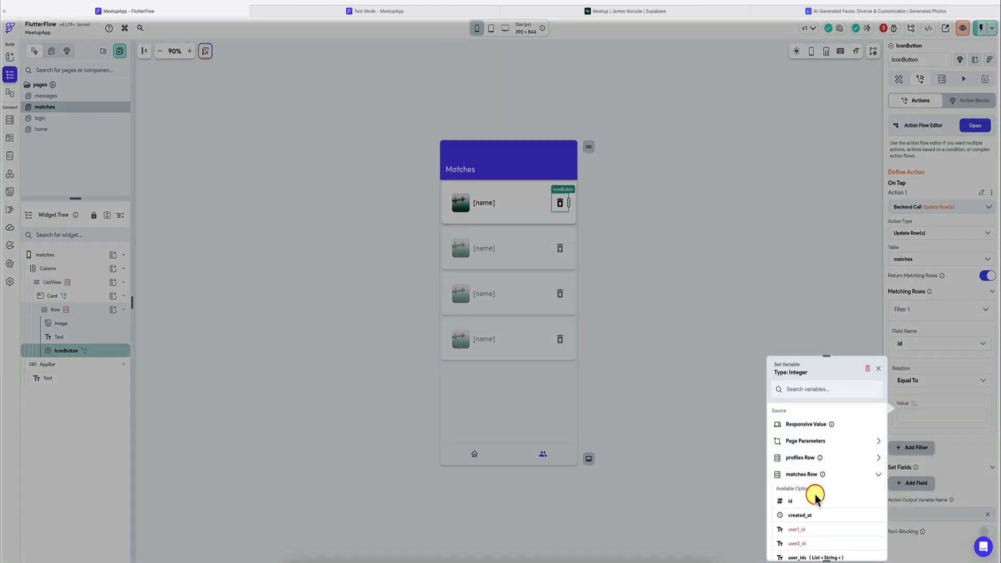
pyautogui.click(812, 498)
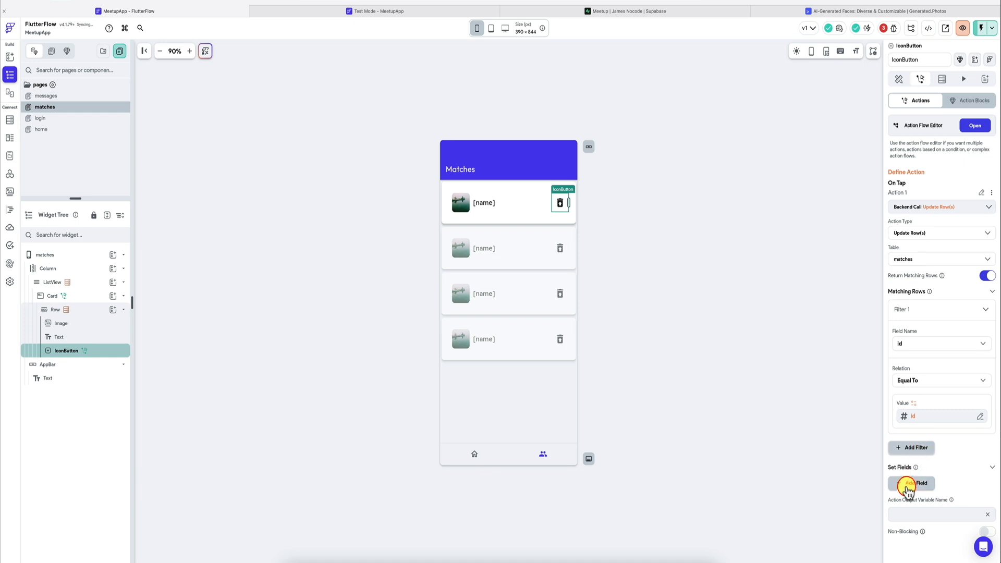
# Step: Make the update action set the is_deleted field to True
pyautogui.click(908, 482)
pyautogui.scroll(-1, 923, 469)
pyautogui.click(929, 448)
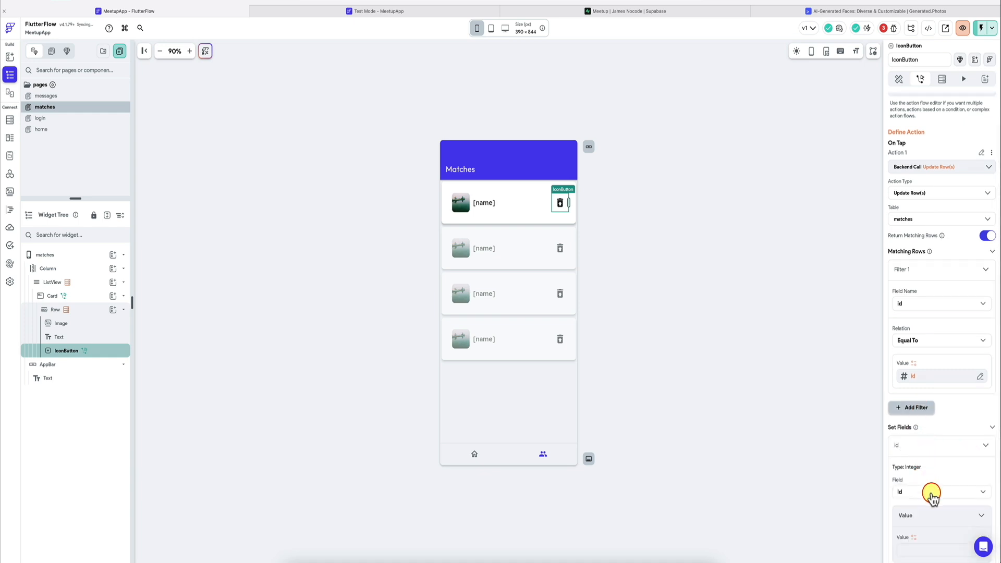
pyautogui.click(932, 492)
pyautogui.click(912, 528)
pyautogui.scroll(-3, 945, 485)
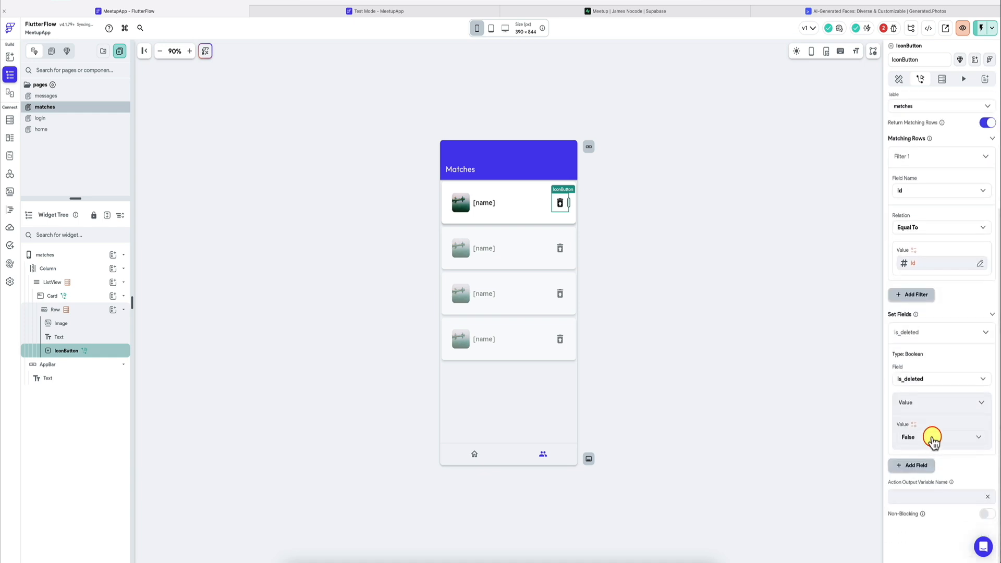
pyautogui.click(933, 437)
pyautogui.click(934, 417)
# Step: Chain a Refresh Database Request action for the ListView after the update call in the icon button's action flow
pyautogui.scroll(4, 954, 300)
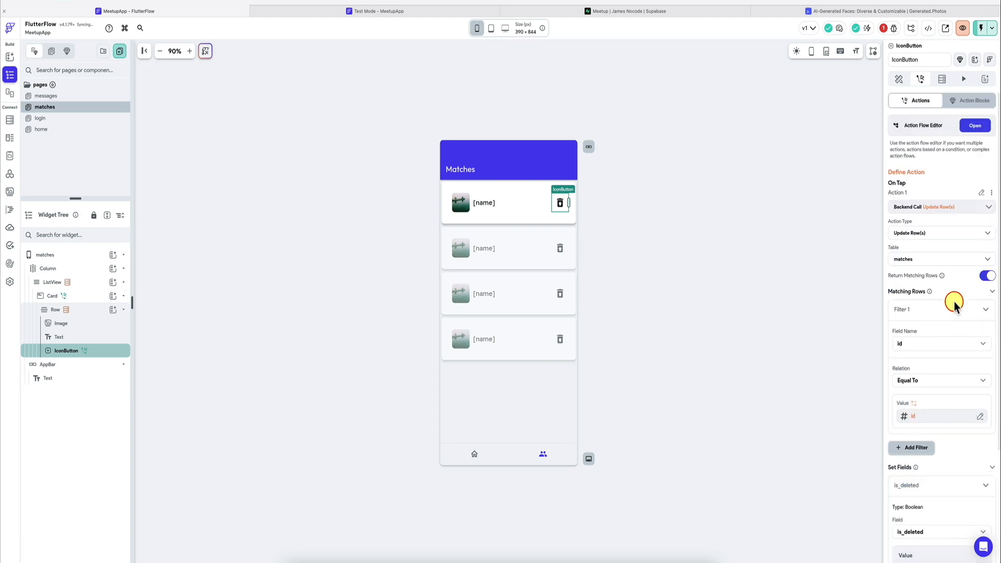
pyautogui.click(981, 127)
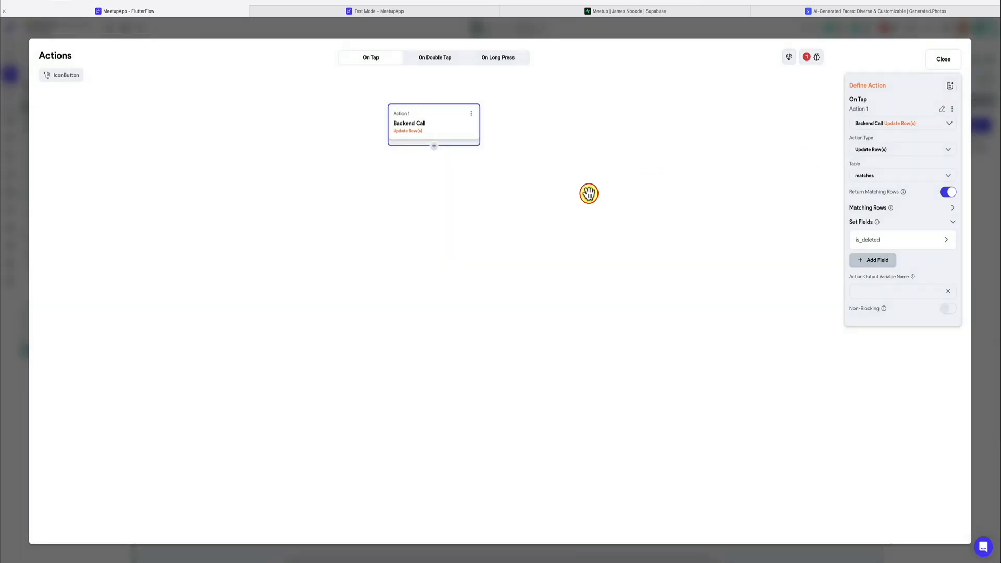
pyautogui.click(432, 147)
pyautogui.click(431, 164)
pyautogui.write('ref')
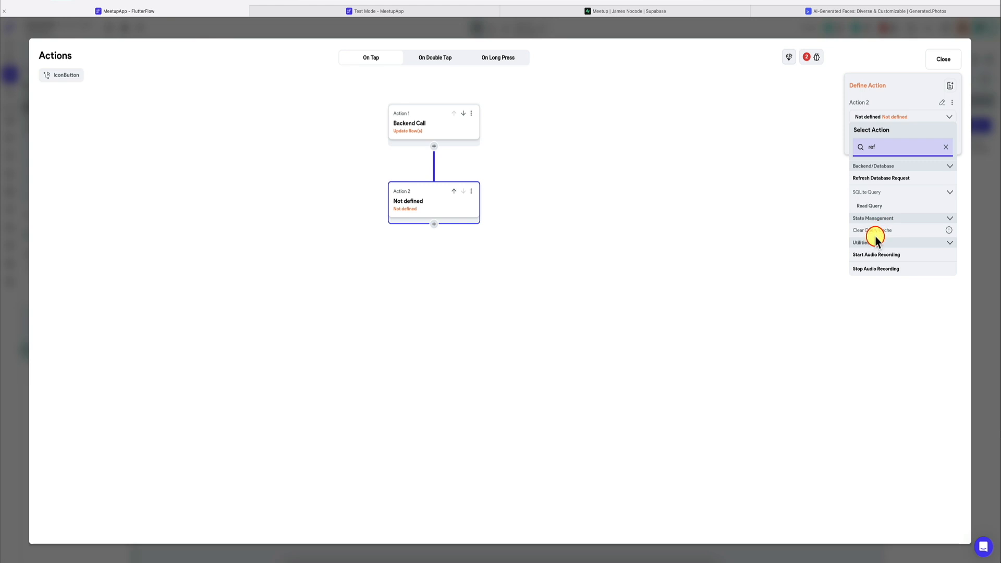
pyautogui.click(891, 178)
pyautogui.click(887, 149)
pyautogui.click(888, 149)
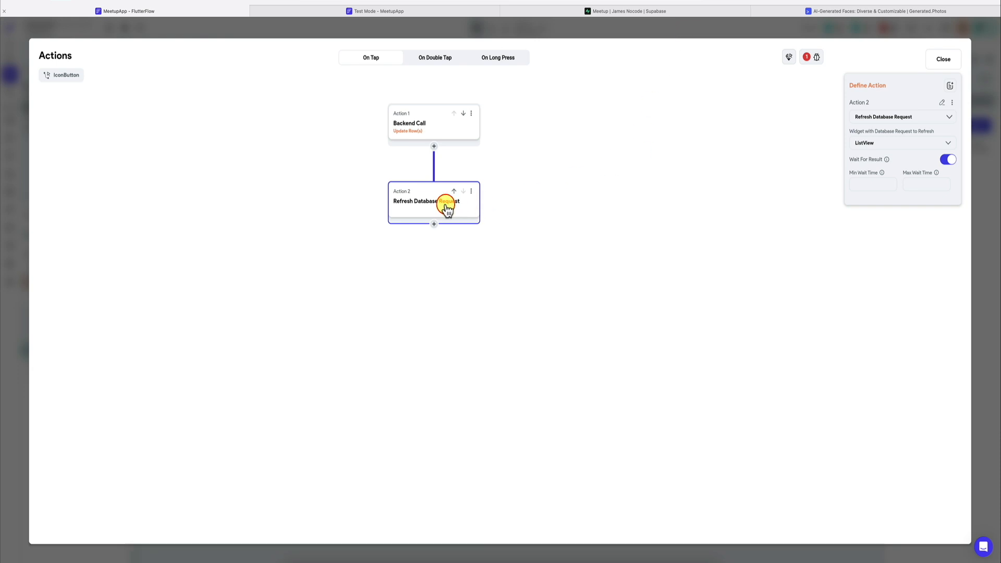
# Step: Give the reported Update Row(s) backend call the action output variable name rows
pyautogui.click(806, 57)
pyautogui.click(751, 133)
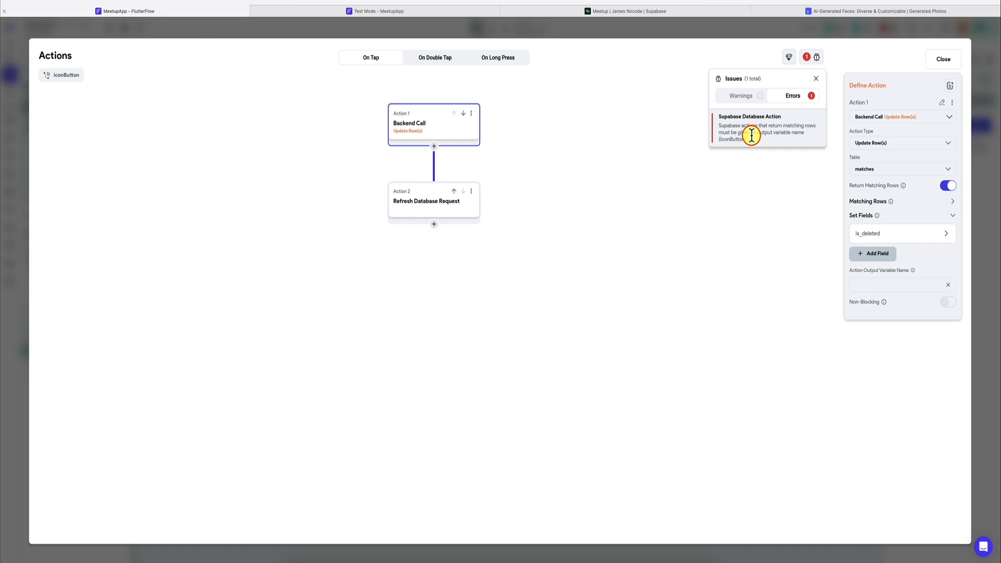
pyautogui.click(767, 180)
pyautogui.click(897, 284)
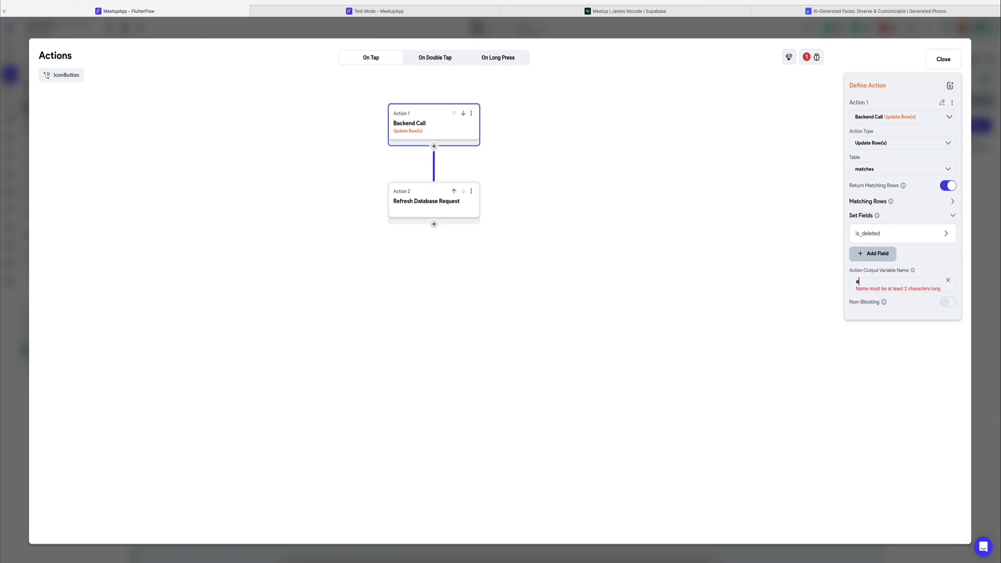
pyautogui.write('rows')
# Step: Turn off Return Matching Rows and clear the output variable name on the update action, checking its filter and set field
pyautogui.click(952, 201)
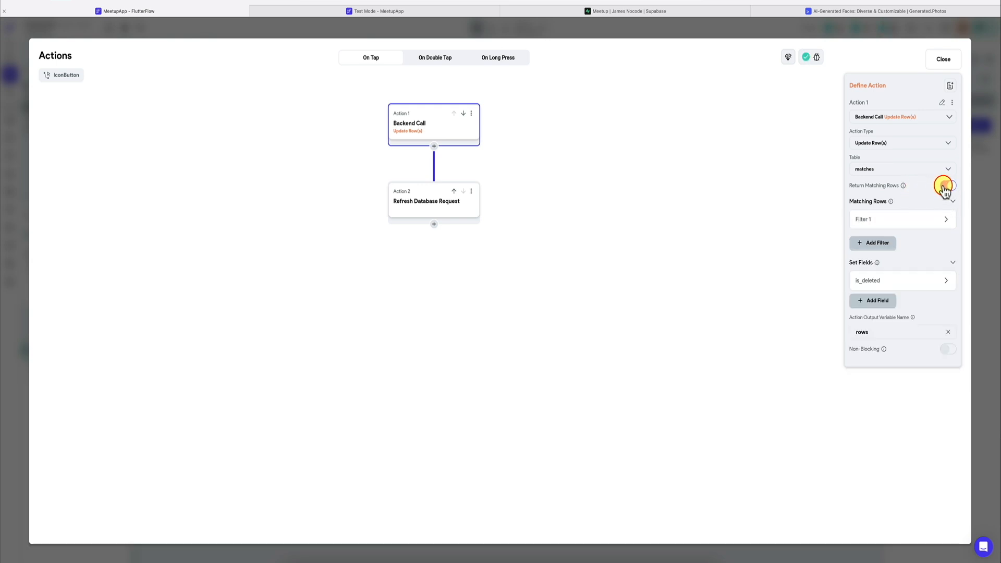
pyautogui.click(948, 332)
pyautogui.click(873, 219)
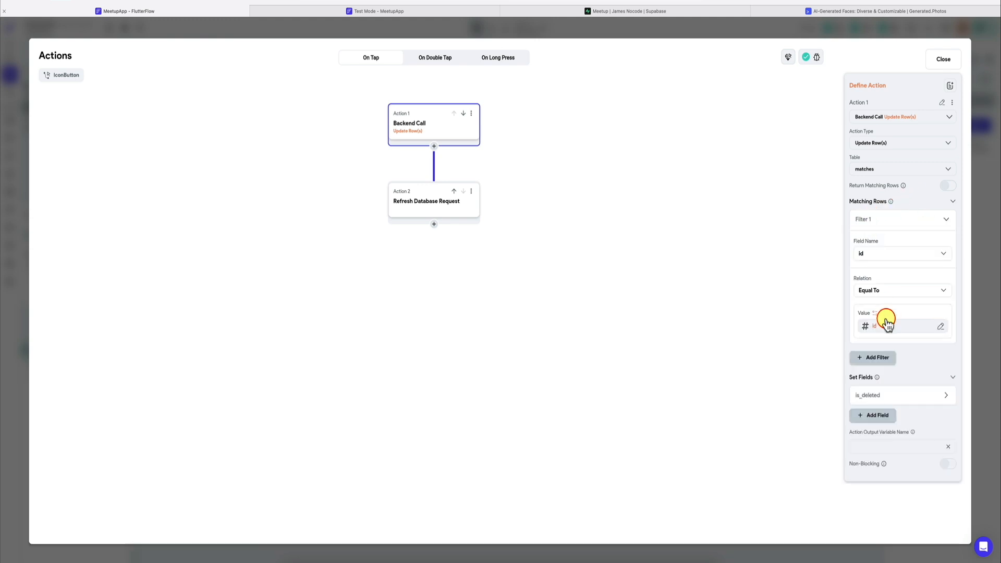
pyautogui.click(882, 398)
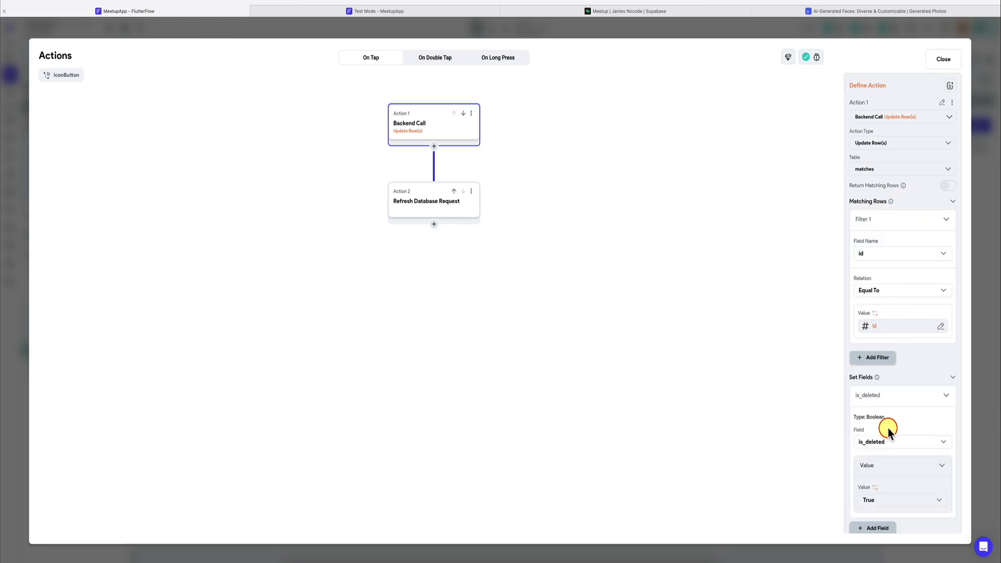
pyautogui.scroll(-1, 884, 438)
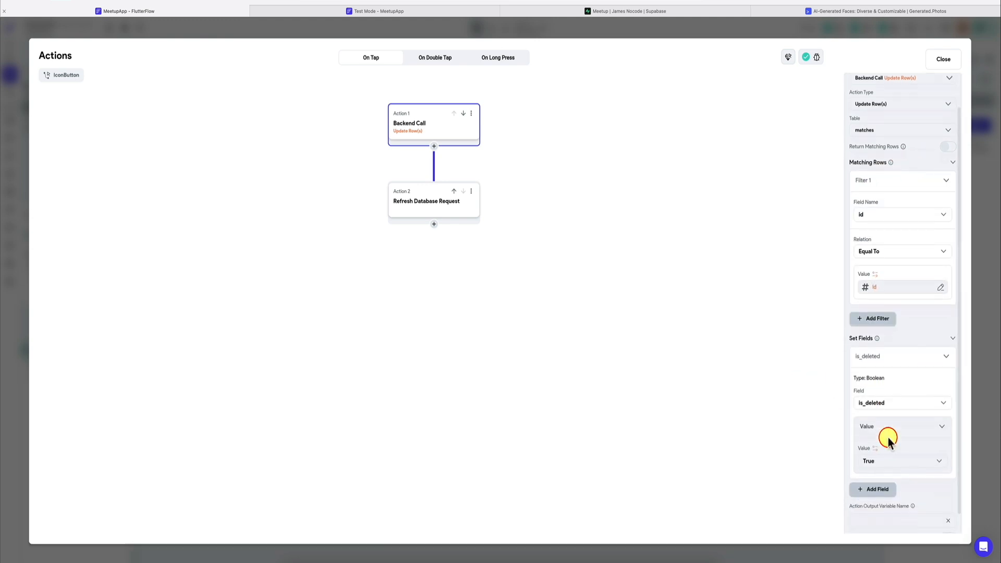
pyautogui.click(991, 357)
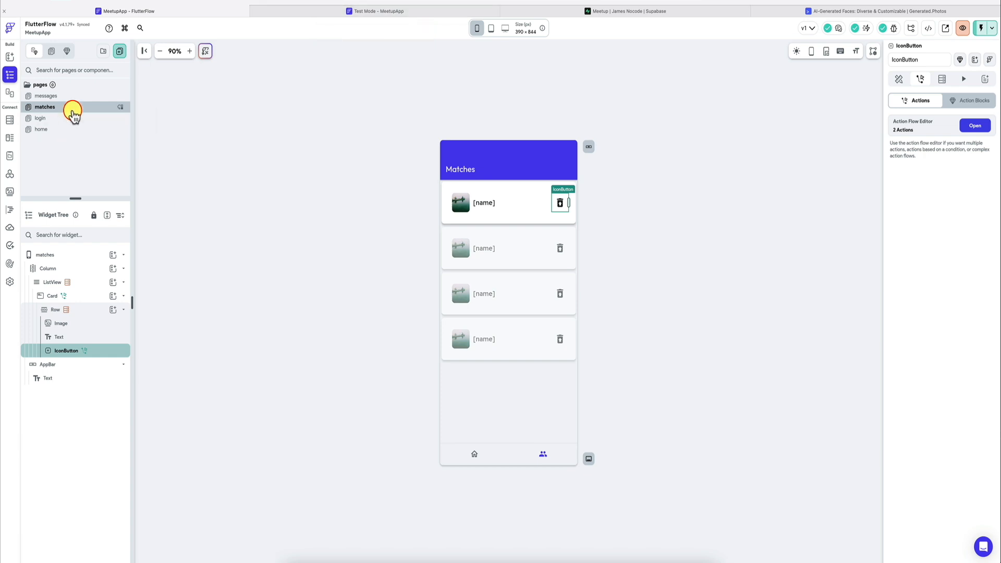
# Step: Reload the app in the Test Mode session and delete the listed match on the Matches page
pyautogui.click(59, 130)
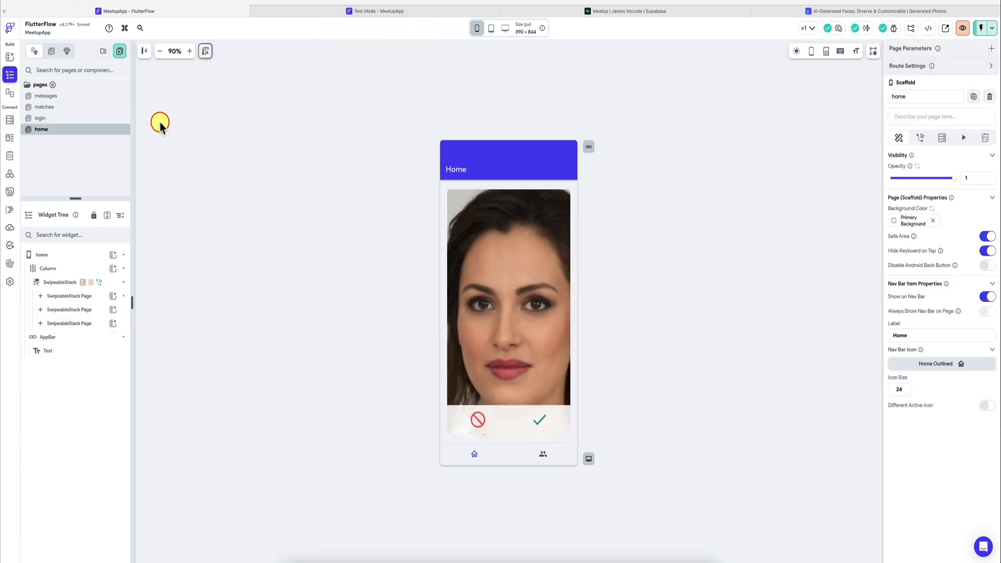
pyautogui.click(96, 107)
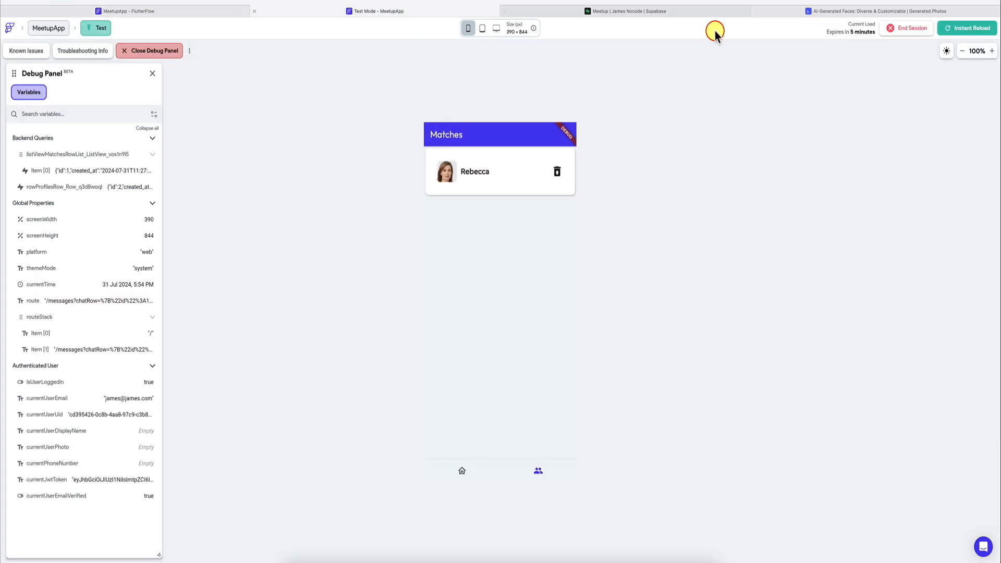
pyautogui.click(947, 30)
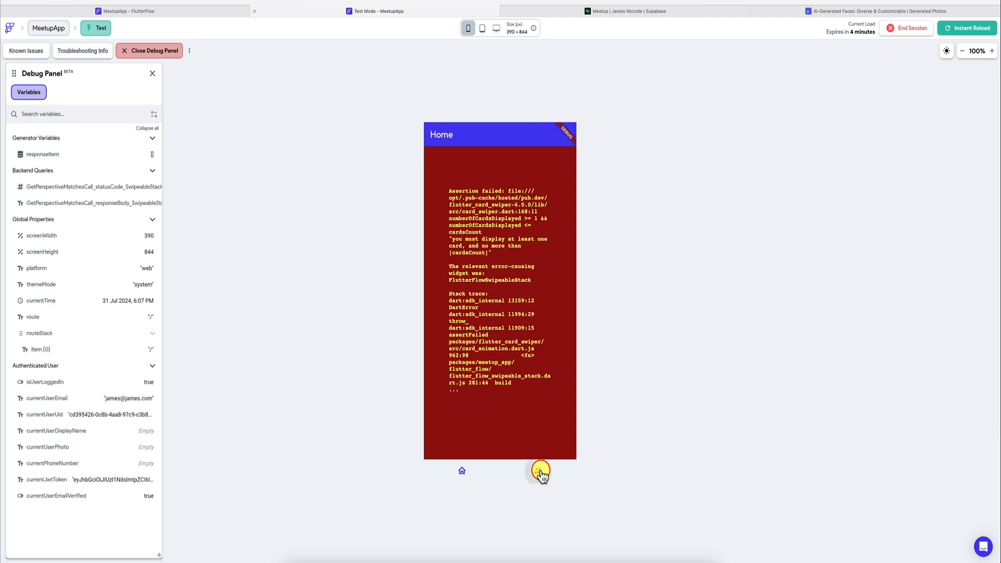
pyautogui.click(538, 471)
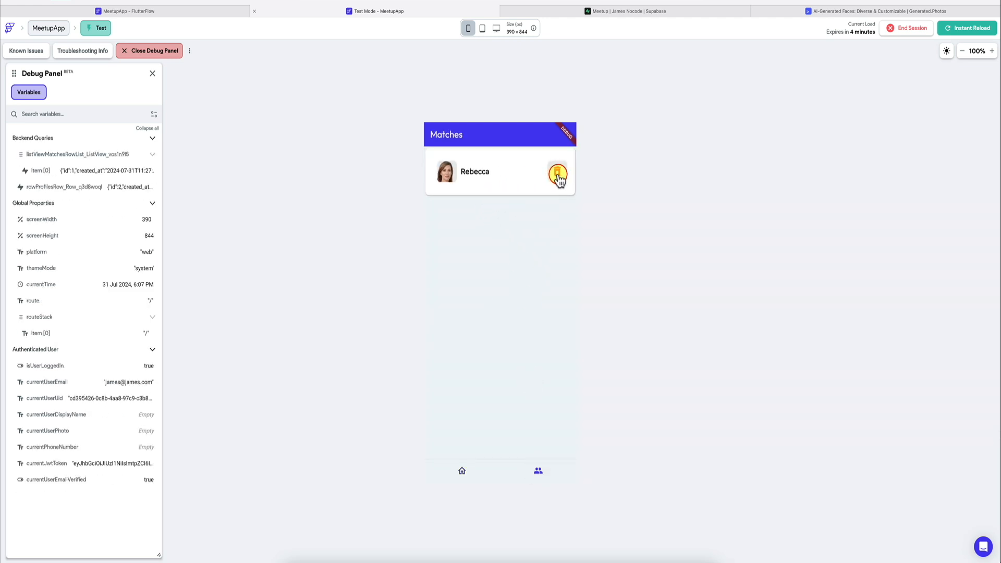
pyautogui.click(558, 175)
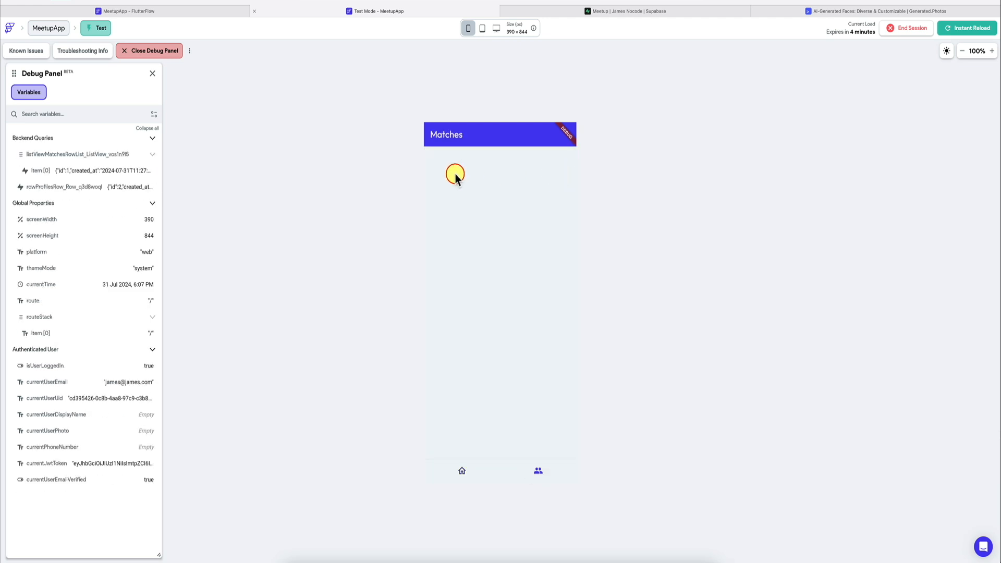
# Step: Check the match's is_deleted value in the Supabase matches table and inspect the error on the test app's Home page
pyautogui.click(600, 11)
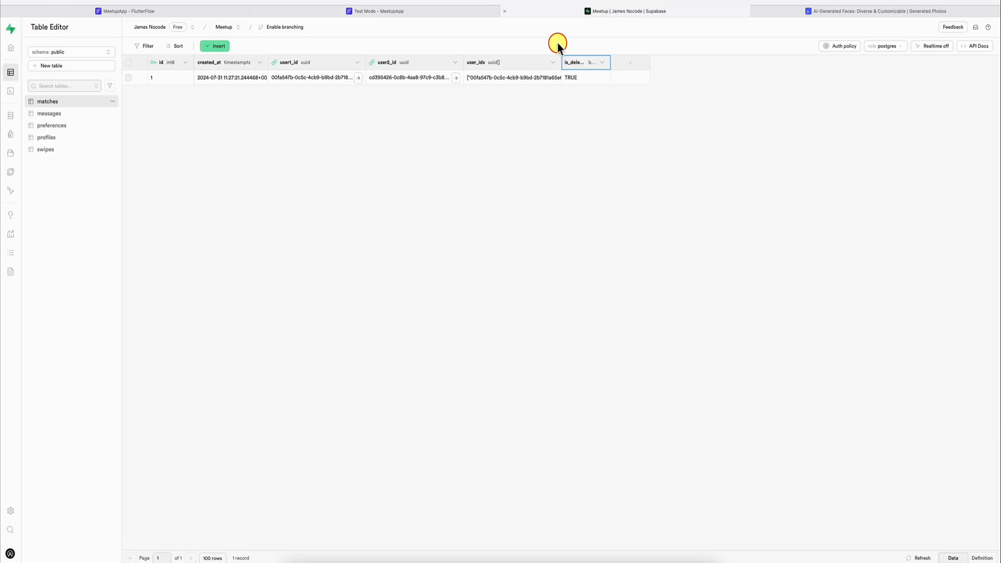
pyautogui.click(475, 12)
pyautogui.click(462, 472)
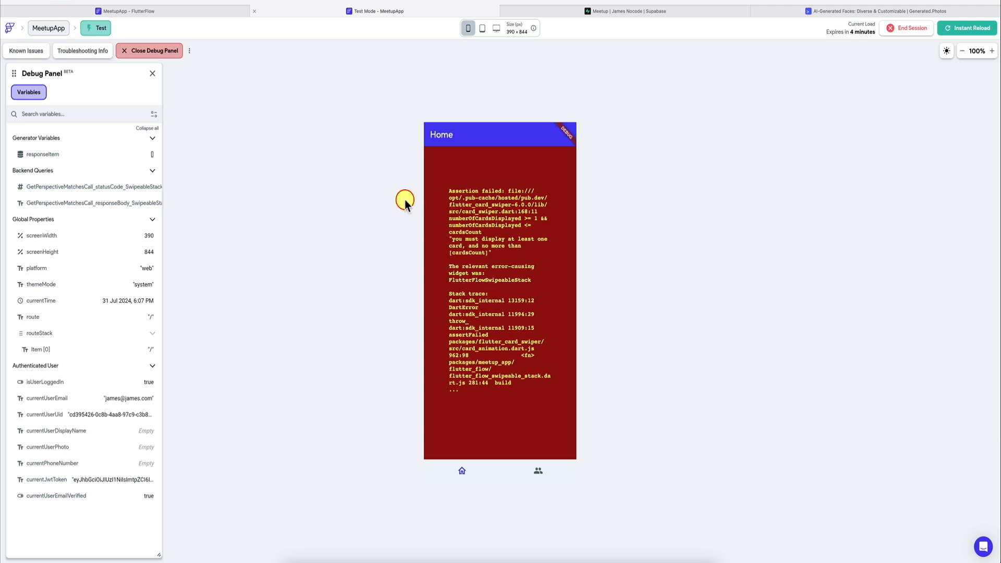
pyautogui.moveTo(182, 10)
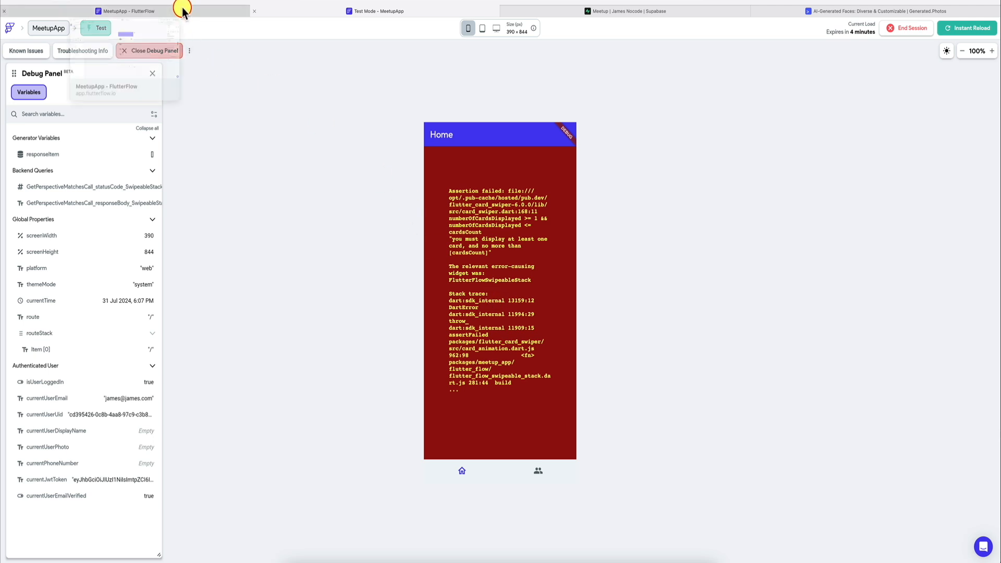
pyautogui.click(483, 193)
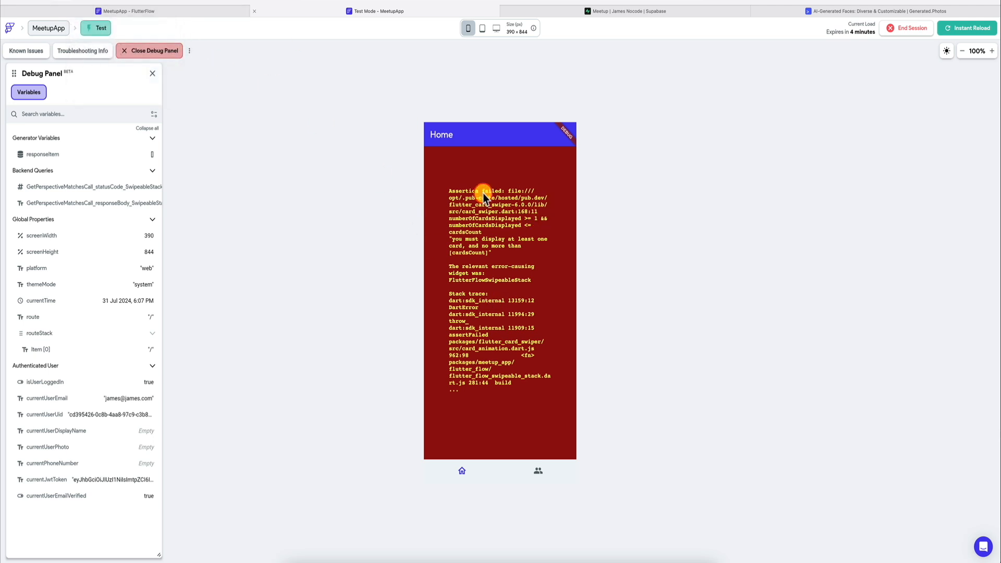
# Step: In the FlutterFlow editor, enable the empty list widget for the home page's SwipeableStack, with Component as its widget type
pyautogui.click(225, 12)
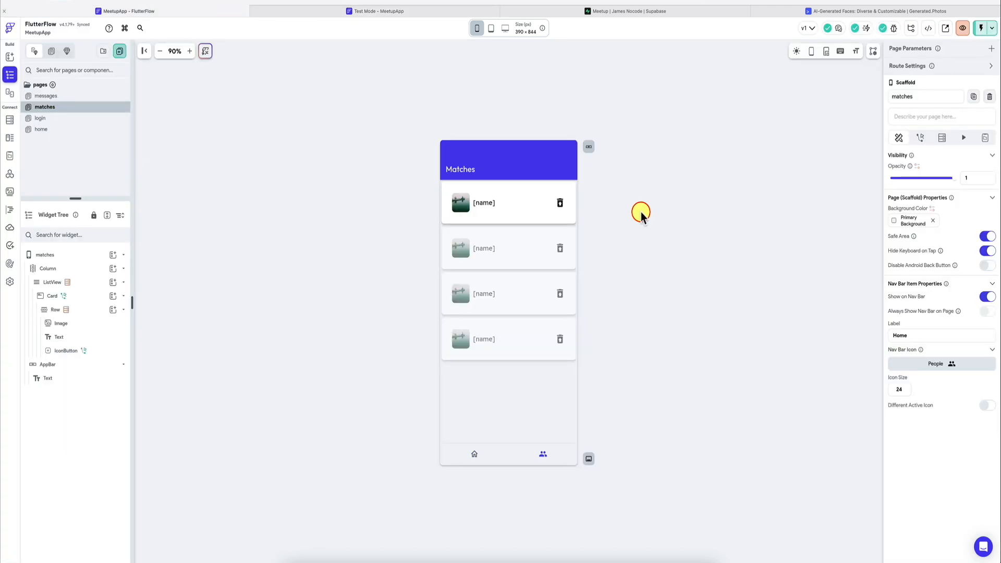
pyautogui.click(55, 128)
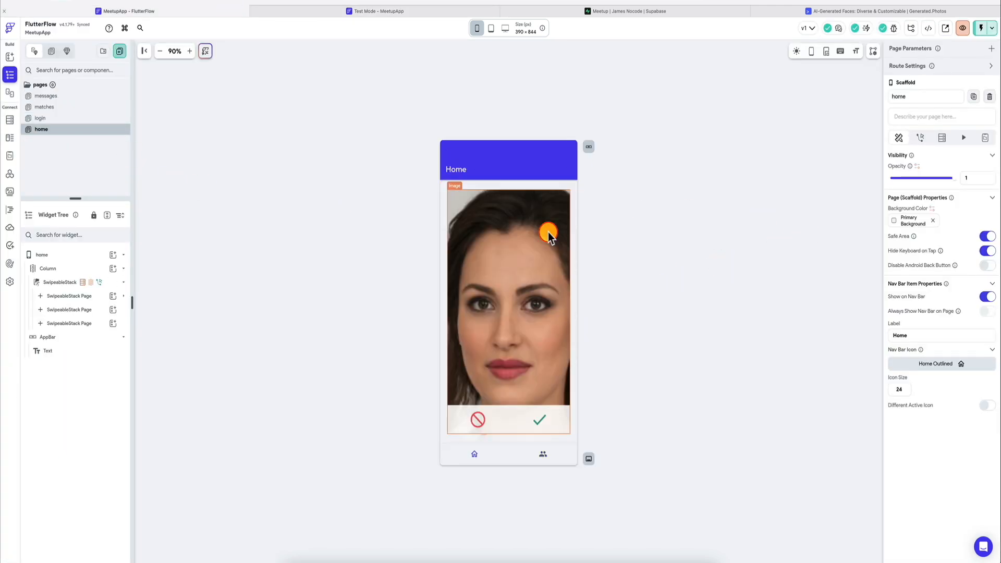
pyautogui.click(548, 232)
pyautogui.click(60, 282)
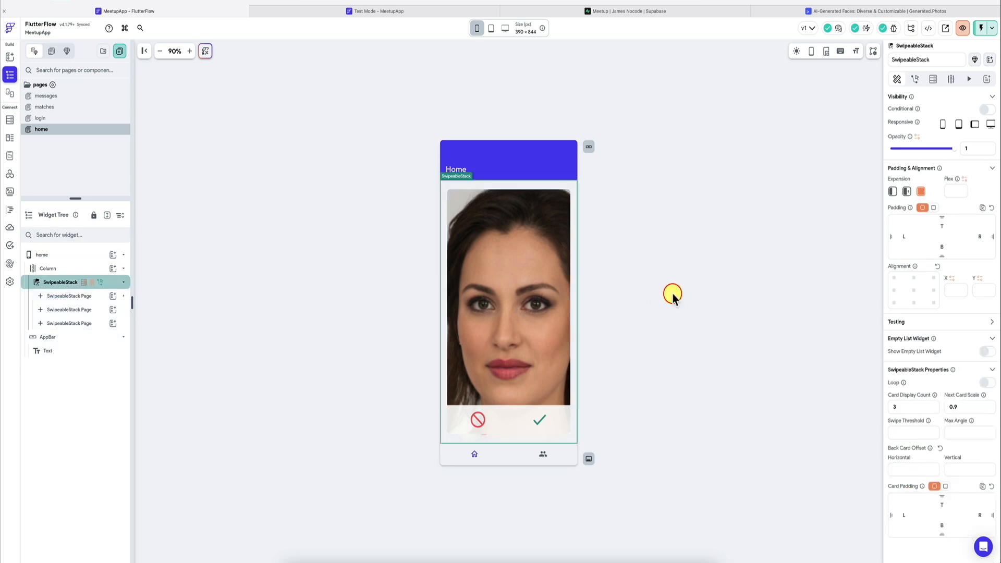
pyautogui.click(987, 352)
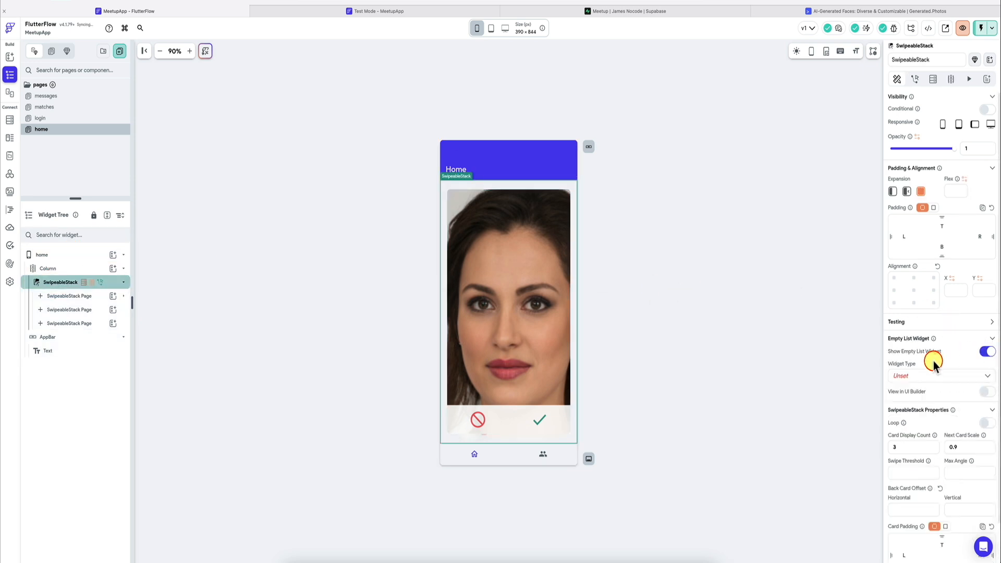
pyautogui.click(927, 375)
pyautogui.click(916, 394)
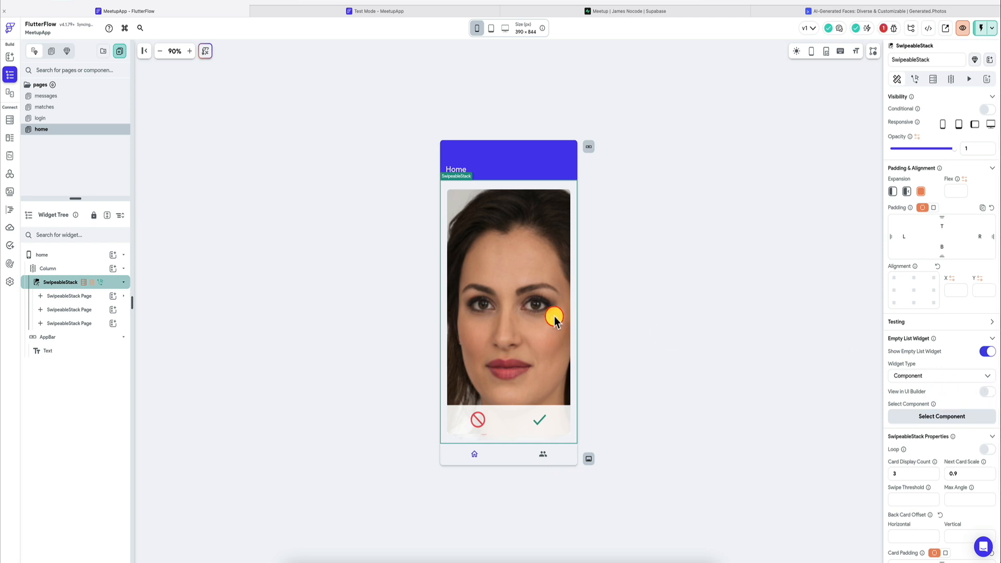
# Step: Create a component named emptyHomeList from the Empty List (simple) template using My Theme
pyautogui.click(120, 50)
pyautogui.press('Tab')
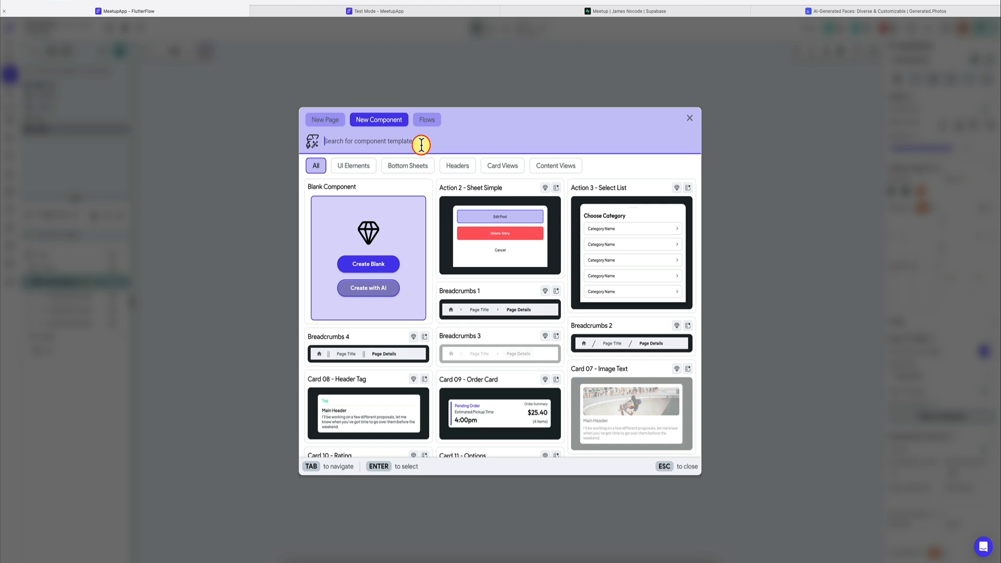
pyautogui.write('empty')
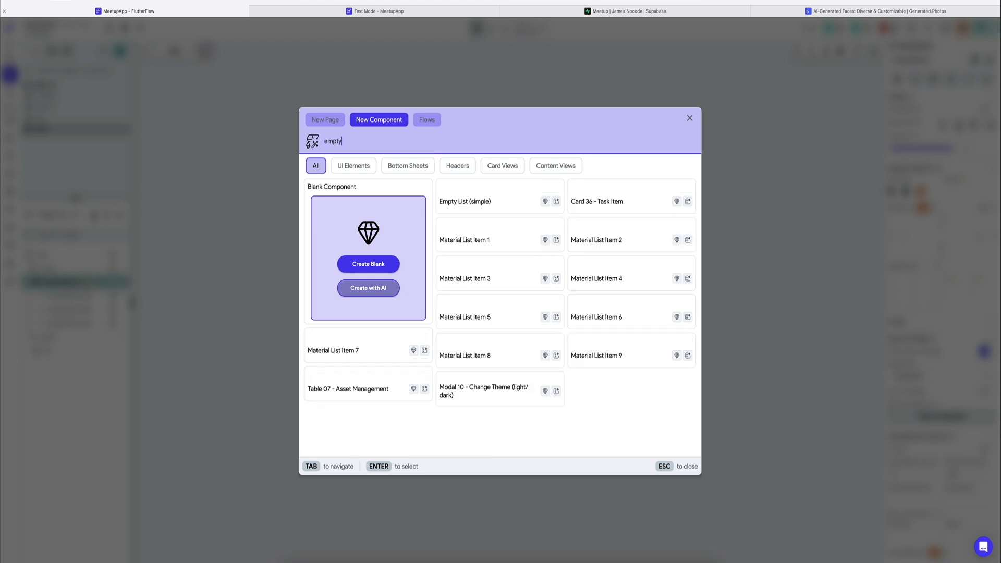
pyautogui.moveTo(527, 239)
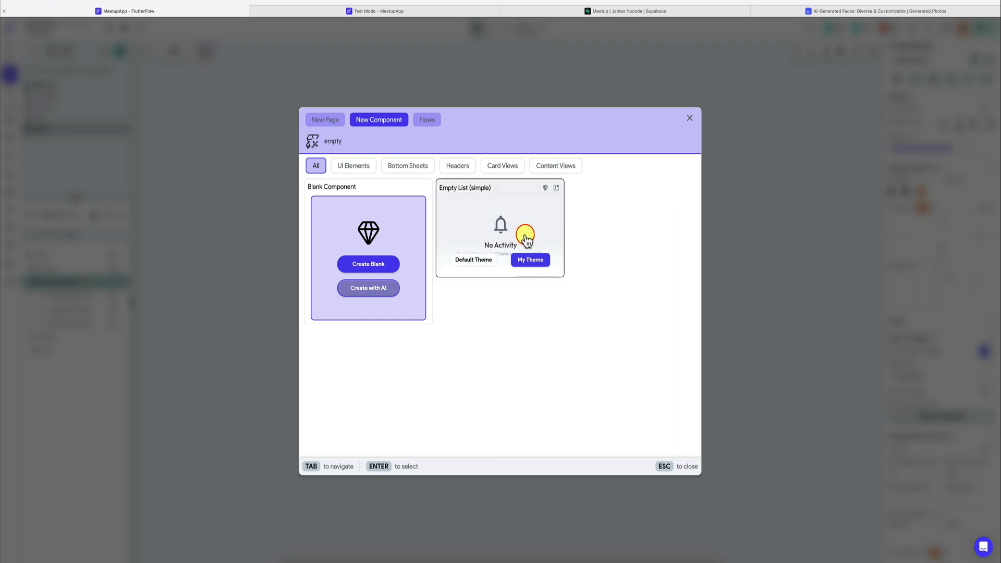
pyautogui.click(531, 259)
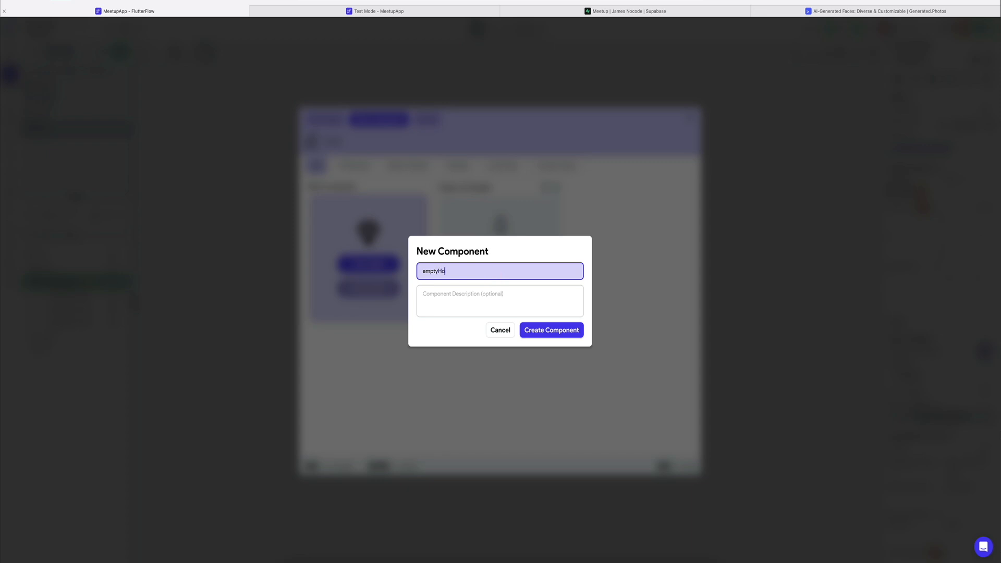
pyautogui.click(540, 333)
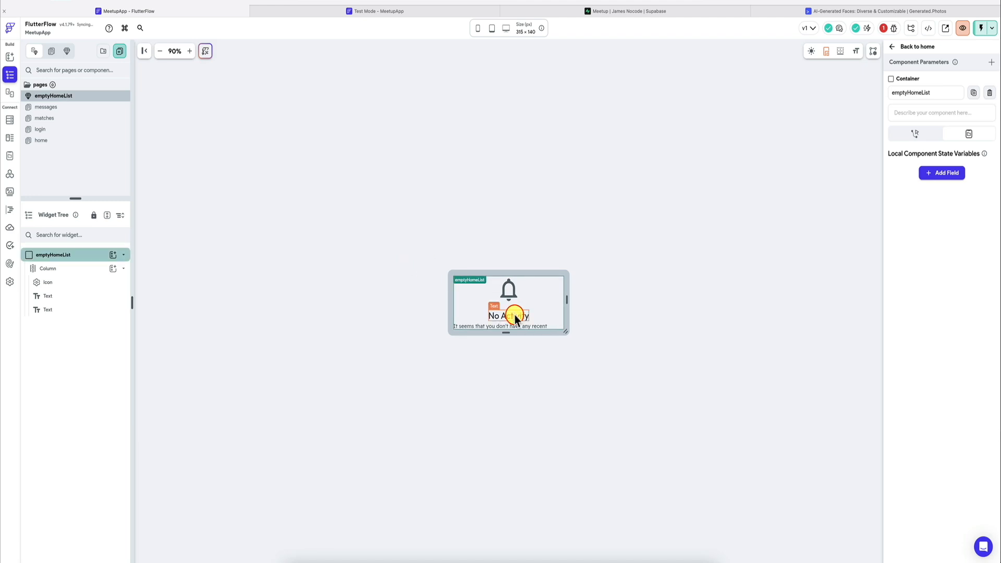
# Step: Replace the component's bell icon with a crossed-out person icon, searching the icon library for person
pyautogui.click(509, 288)
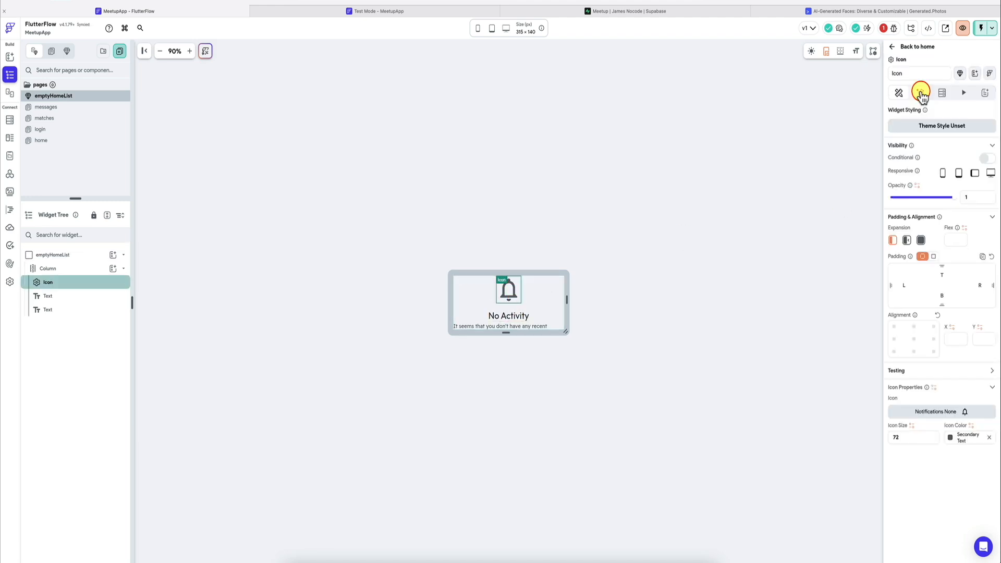
pyautogui.click(946, 412)
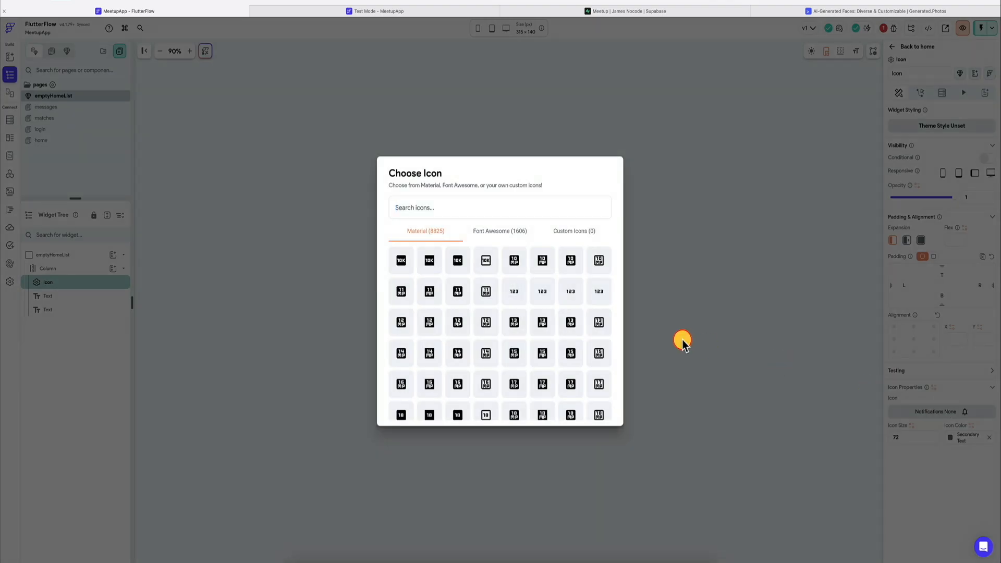
pyautogui.write('person')
pyautogui.write('p')
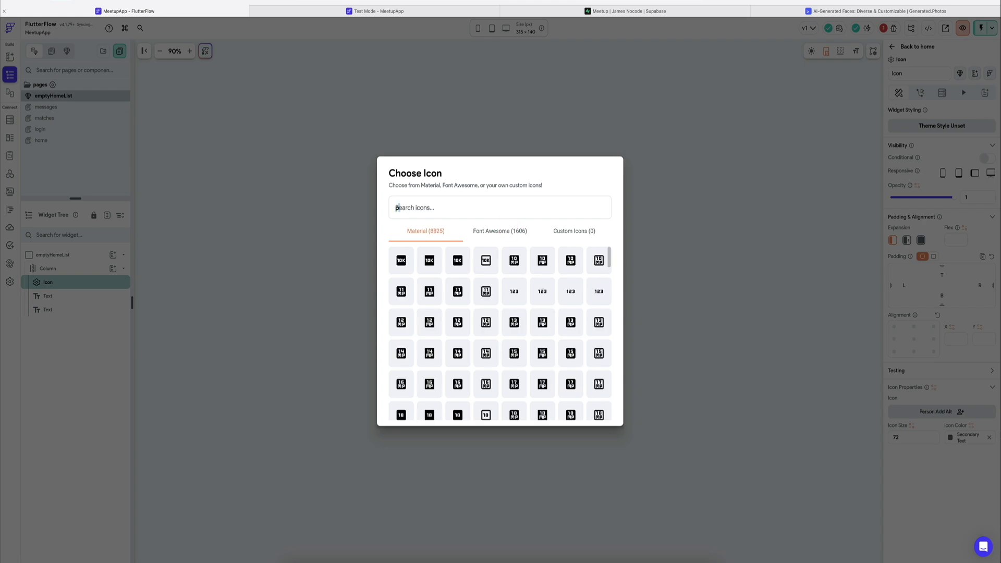
pyautogui.write('person')
pyautogui.click(429, 383)
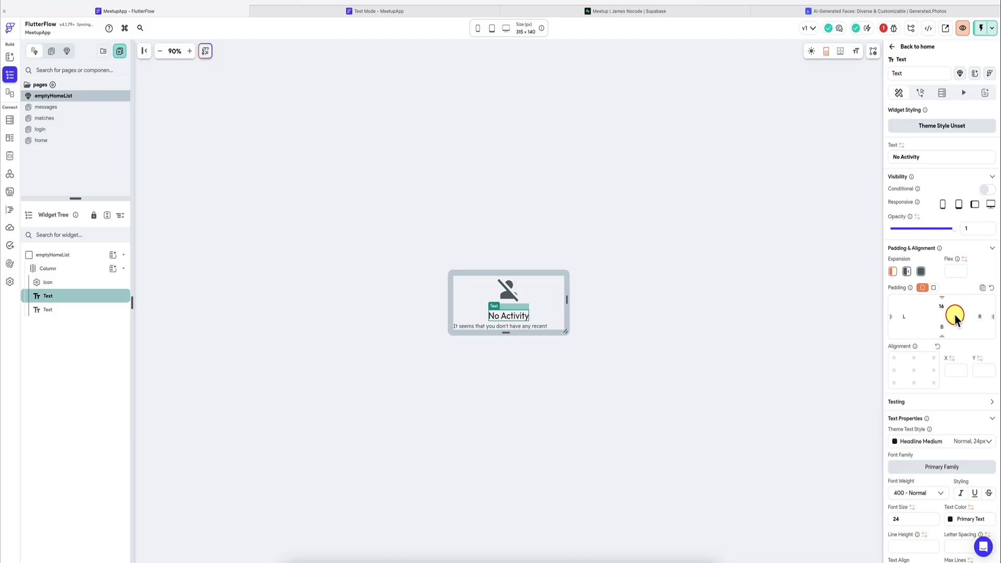
# Step: Change the "No Activity" heading text in the component to "No Users"
pyautogui.click(947, 160)
pyautogui.press('super+a')
pyautogui.write('No User')
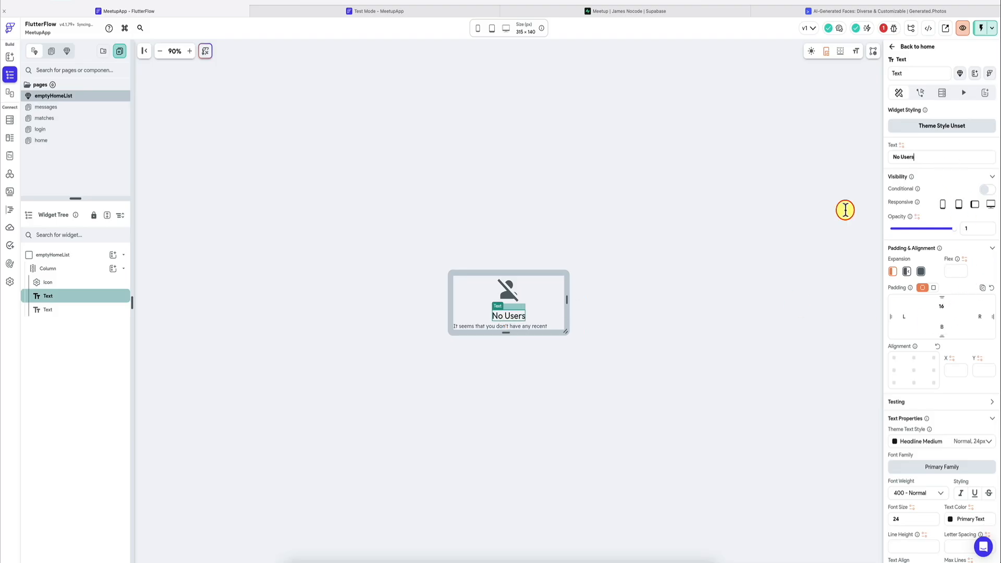
pyautogui.click(597, 328)
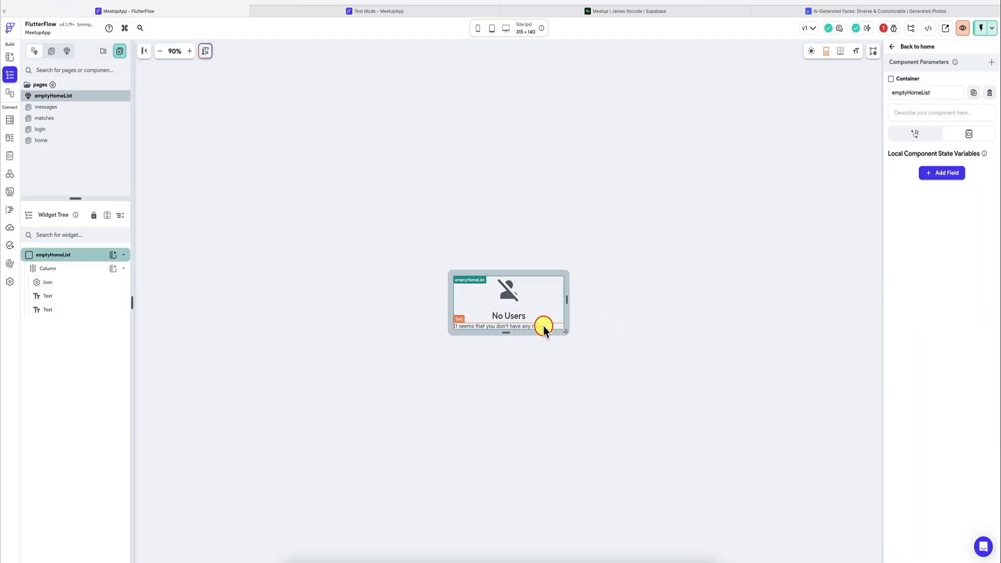
# Step: Set the component's description text to "It seems that we don't have more users to show you"
pyautogui.click(543, 324)
pyautogui.click(952, 159)
pyautogui.press('super+a')
pyautogui.write('It seems that')
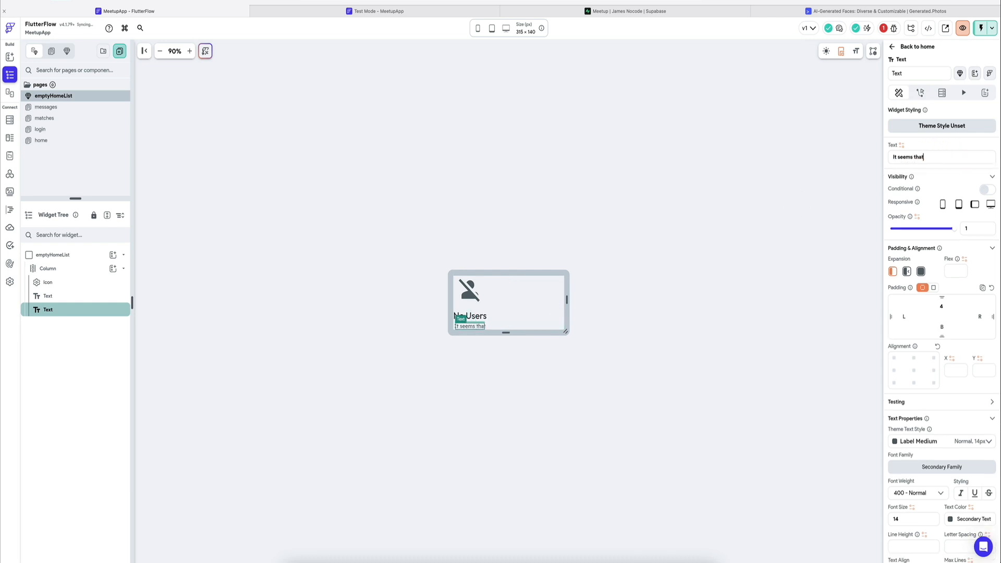
pyautogui.write(" we don't have more users to sh")
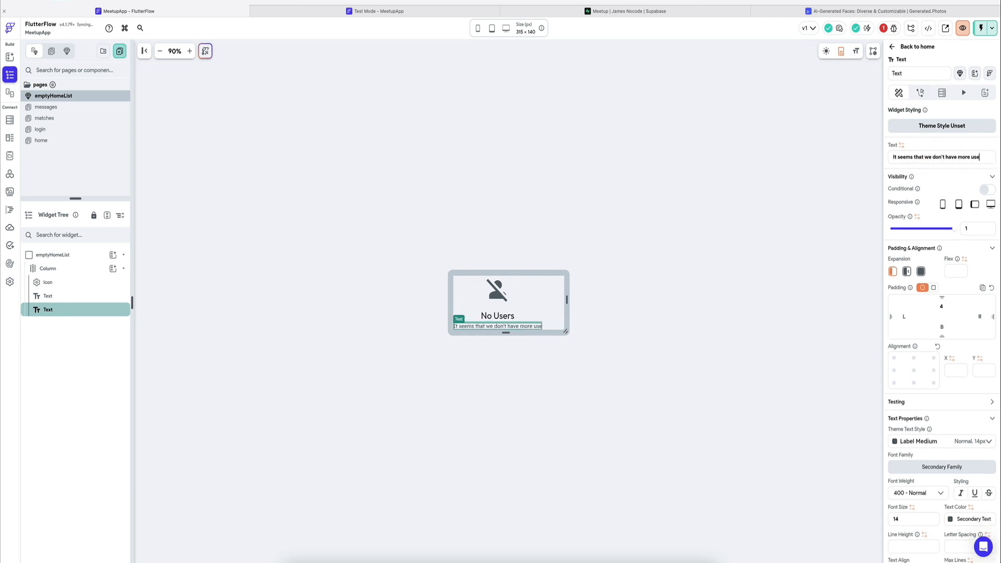
pyautogui.write('ow yo')
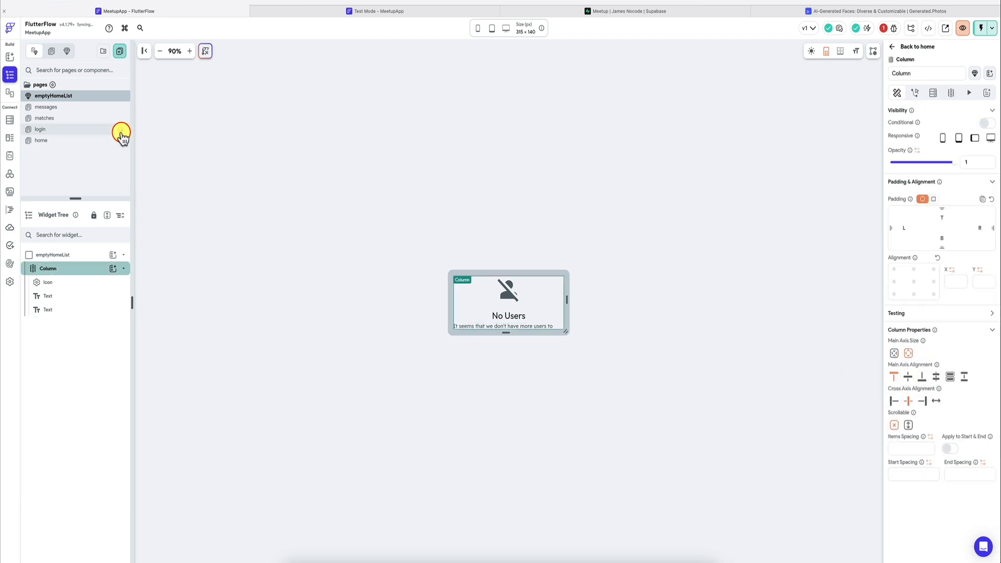
# Step: On the home page, set the SwipeableStack's empty list component to emptyHomeList, preview it in the UI builder and center it
pyautogui.click(45, 140)
pyautogui.click(58, 282)
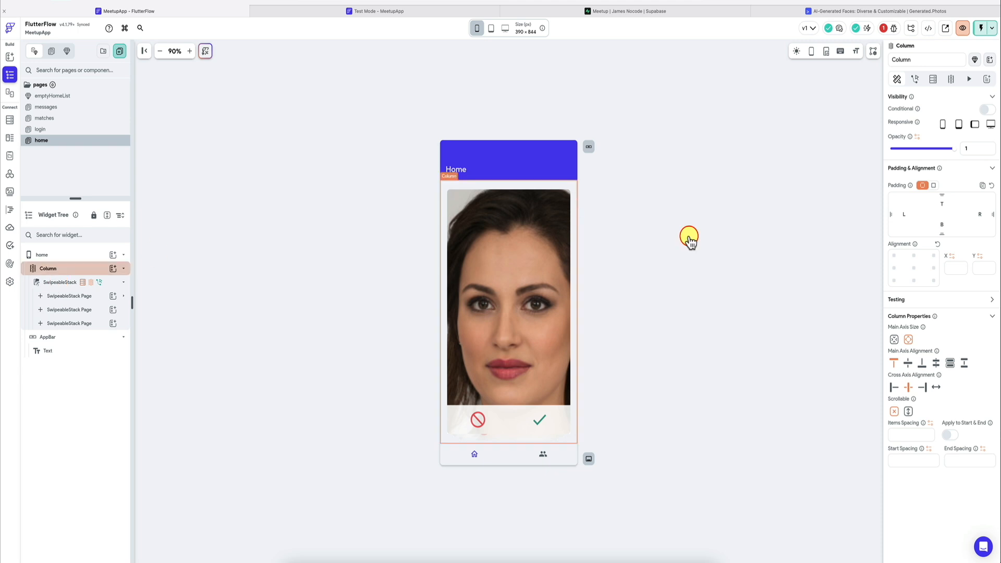
pyautogui.click(959, 415)
pyautogui.click(987, 391)
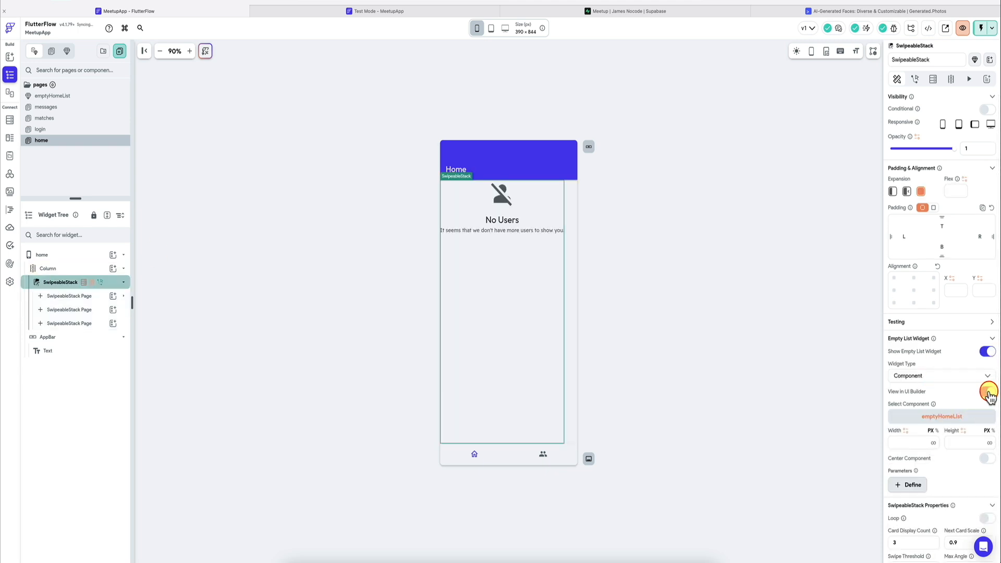
pyautogui.click(989, 459)
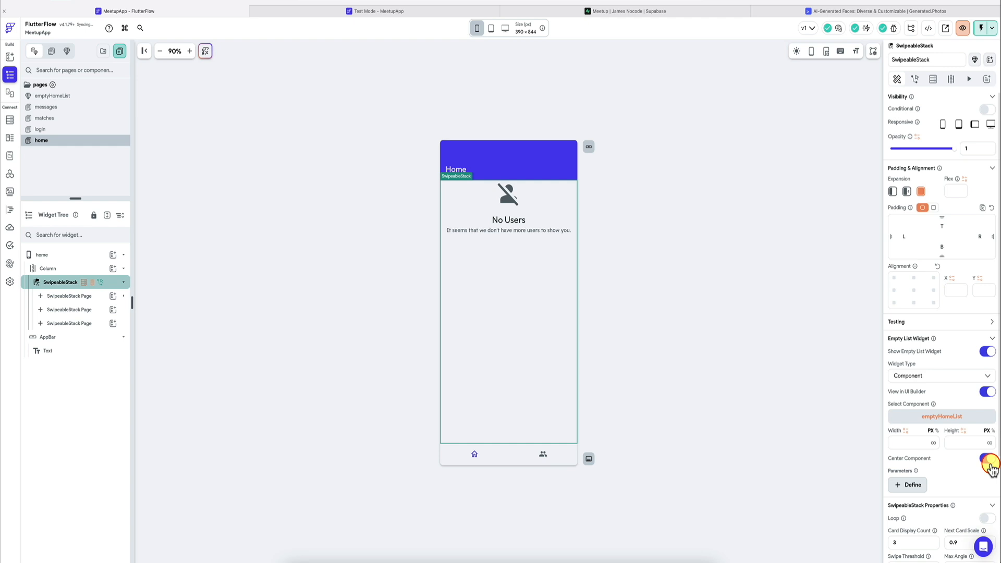
pyautogui.click(987, 392)
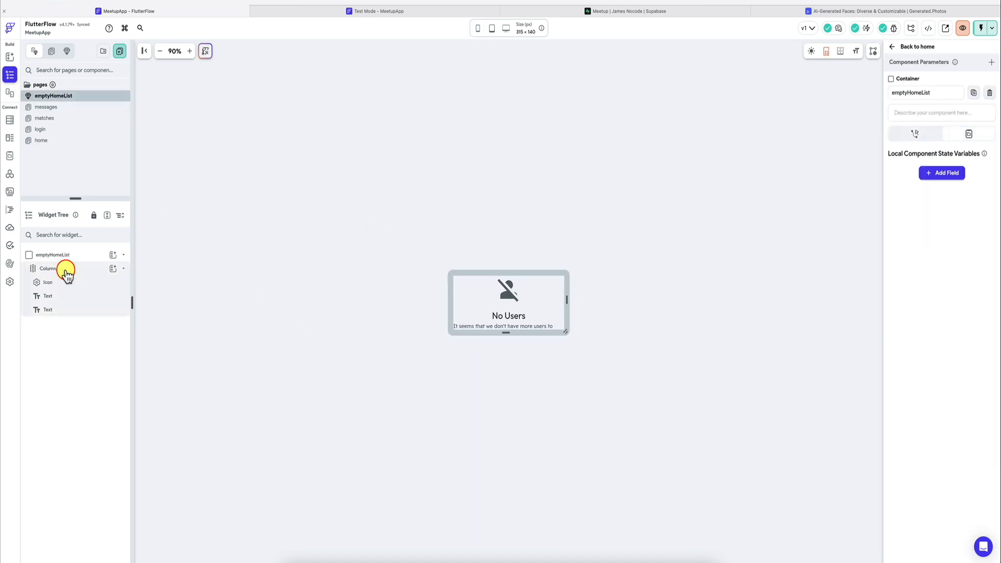
# Step: Align the emptyHomeList component's Column to the center and center its main axis, and check the result on the home page
pyautogui.click(66, 269)
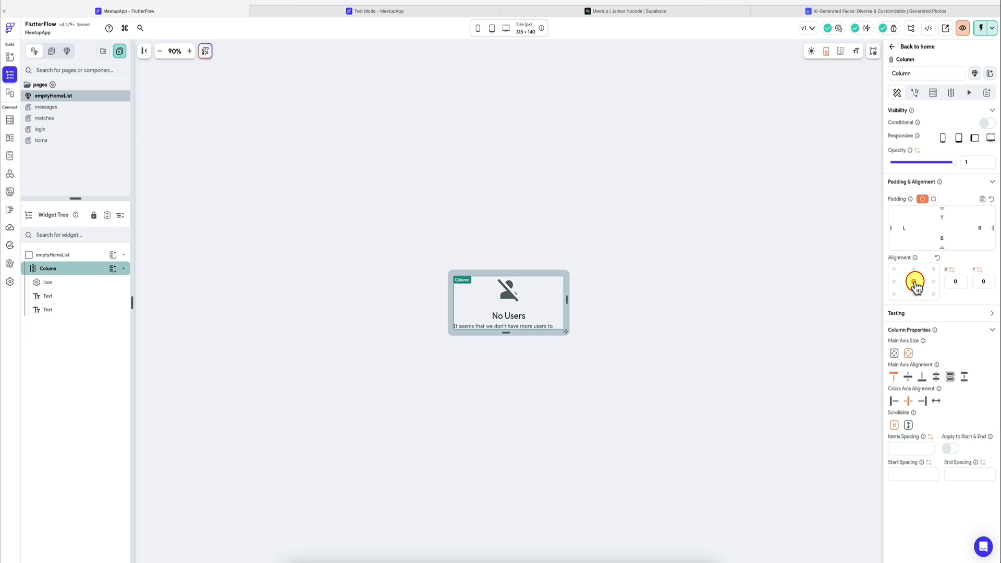
pyautogui.click(907, 377)
pyautogui.click(58, 140)
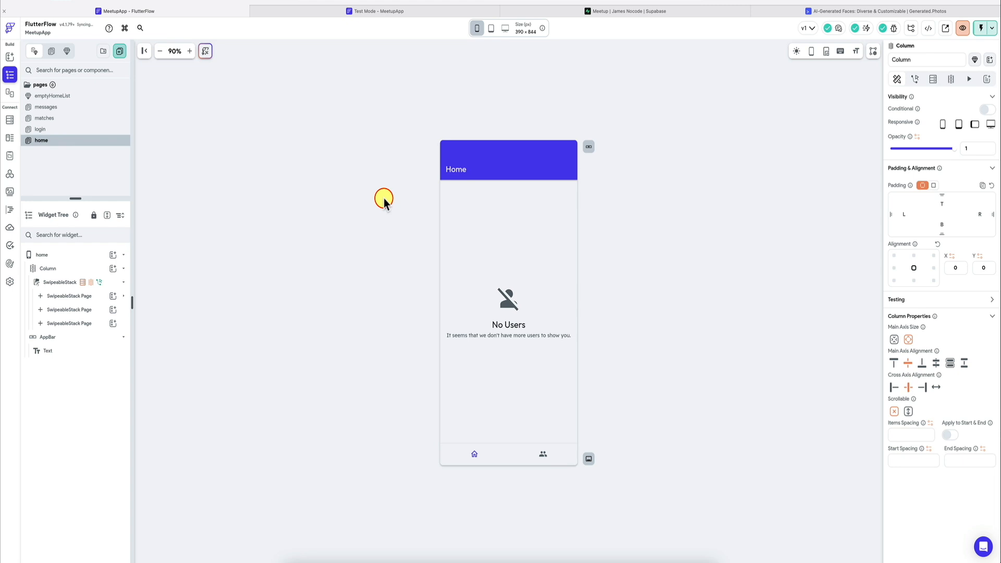
pyautogui.click(517, 309)
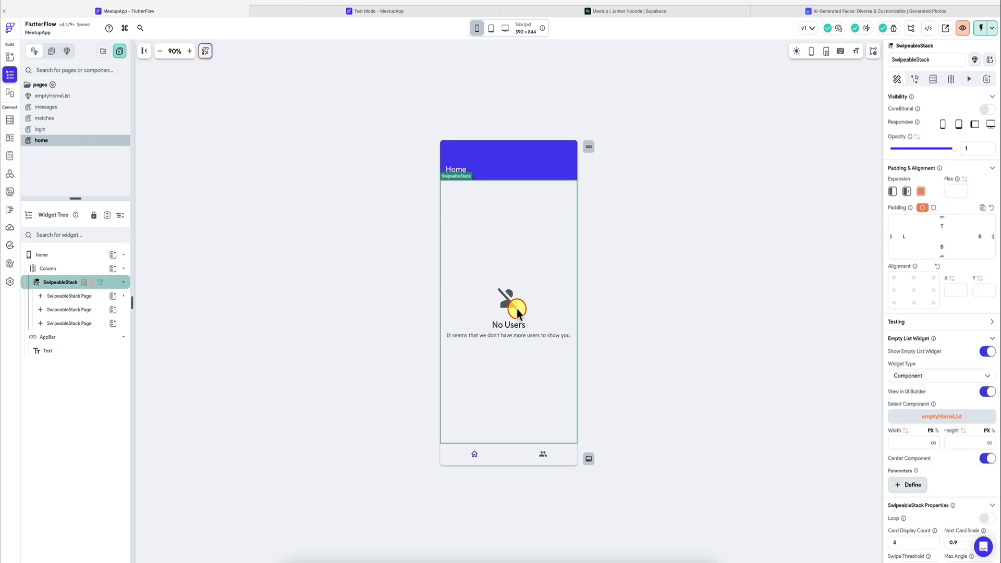
# Step: Reload the app in test mode and check the empty states of the home and matches pages
pyautogui.click(373, 11)
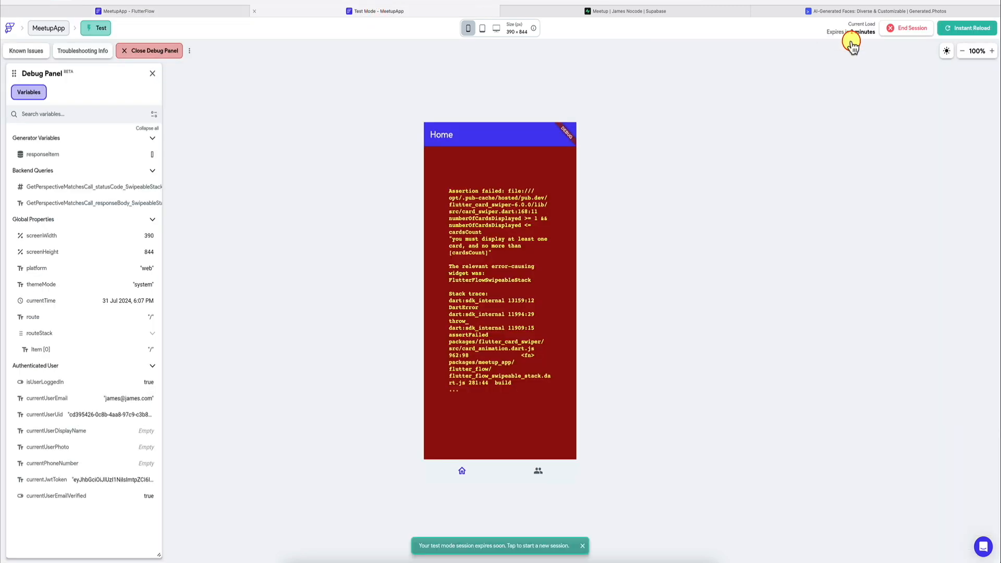
pyautogui.click(984, 29)
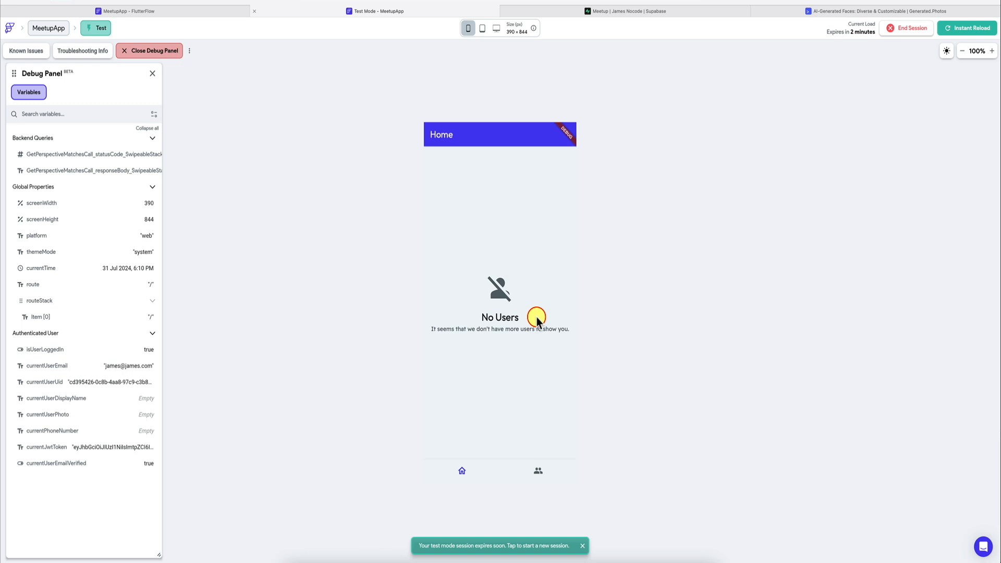
pyautogui.click(538, 471)
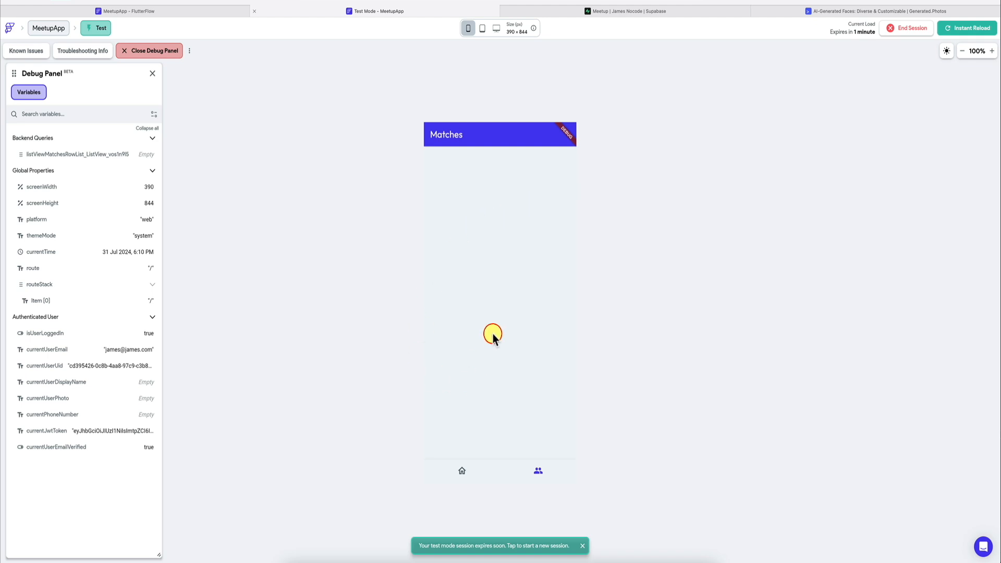
# Step: Duplicate the emptyHomeList component and rename the copy emptyMatchesList
pyautogui.click(170, 8)
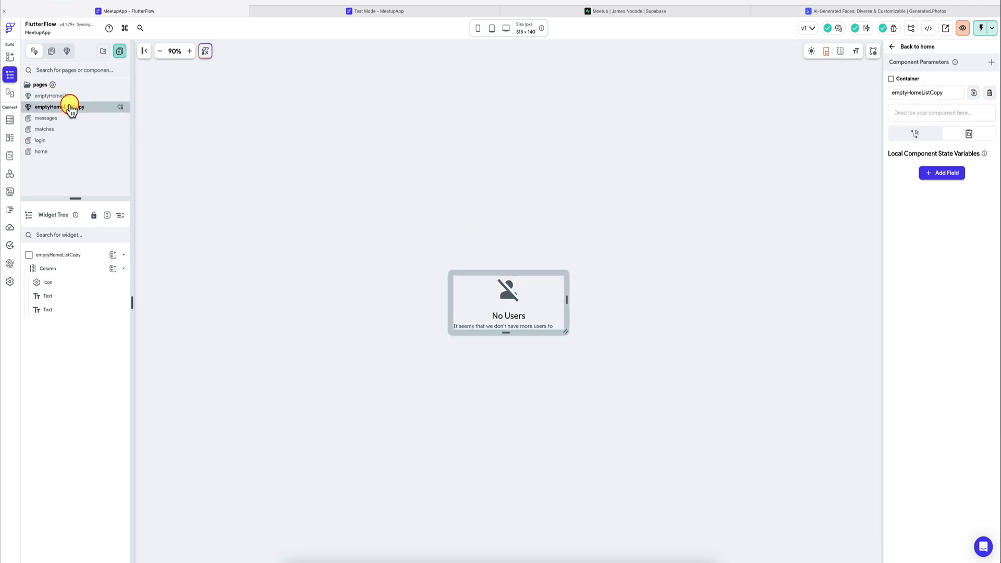
pyautogui.press('Return')
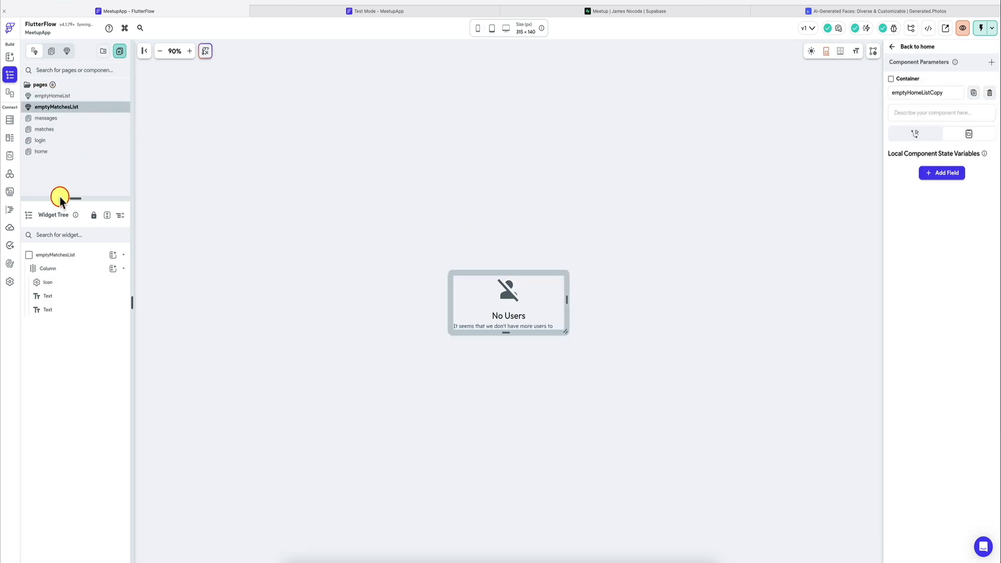
# Step: On the matches page, set the ListView's empty list widget to the emptyMatchesList component, centered and previewed in the UI builder
pyautogui.click(58, 130)
pyautogui.click(898, 79)
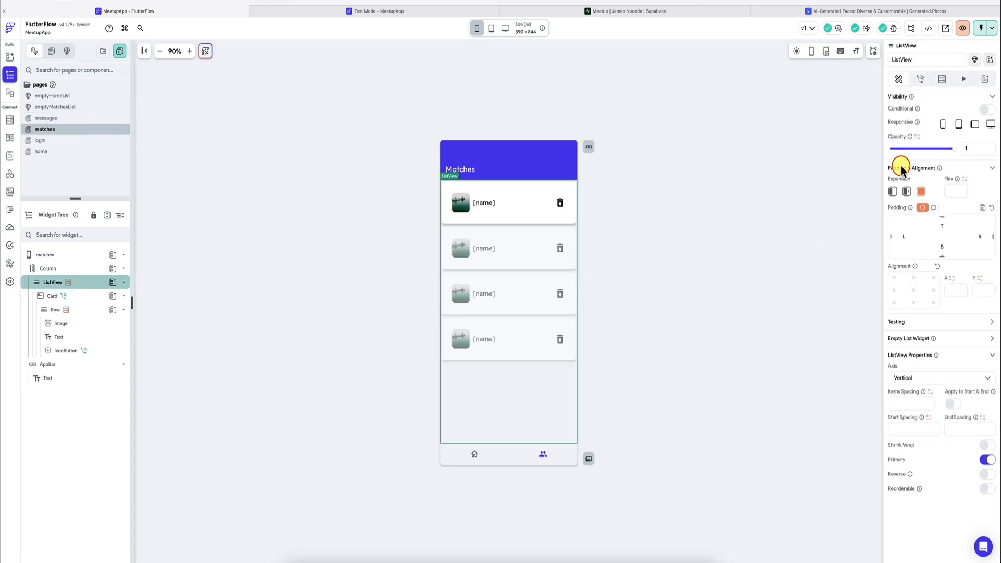
pyautogui.click(992, 342)
pyautogui.click(987, 351)
pyautogui.click(943, 376)
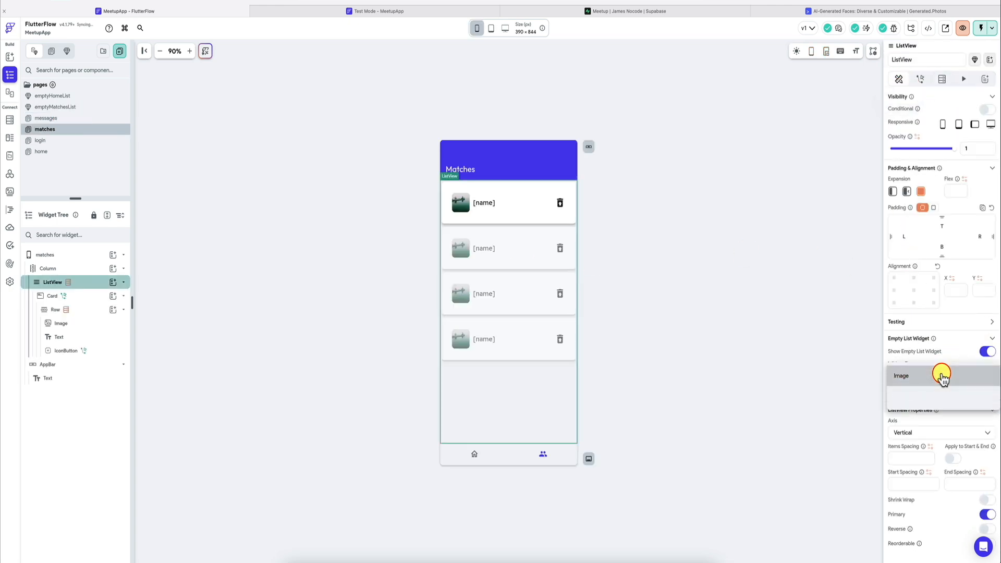
pyautogui.click(928, 393)
pyautogui.click(944, 417)
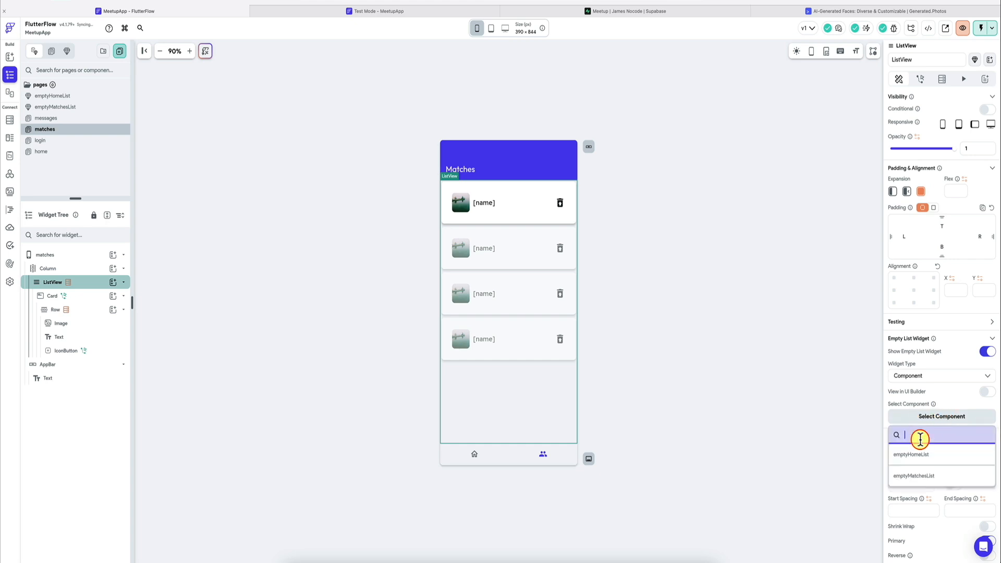
pyautogui.click(921, 475)
pyautogui.click(987, 459)
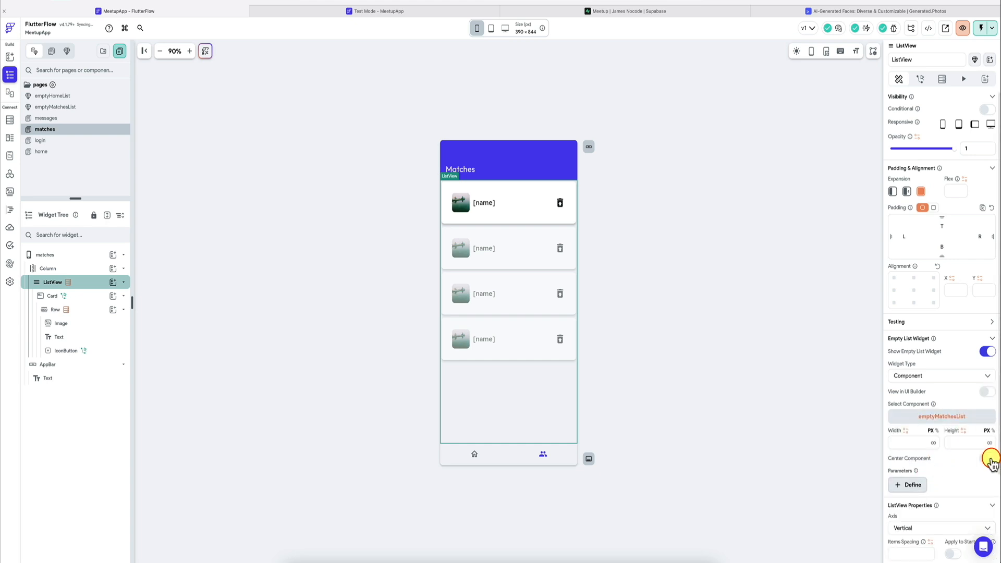
pyautogui.click(987, 391)
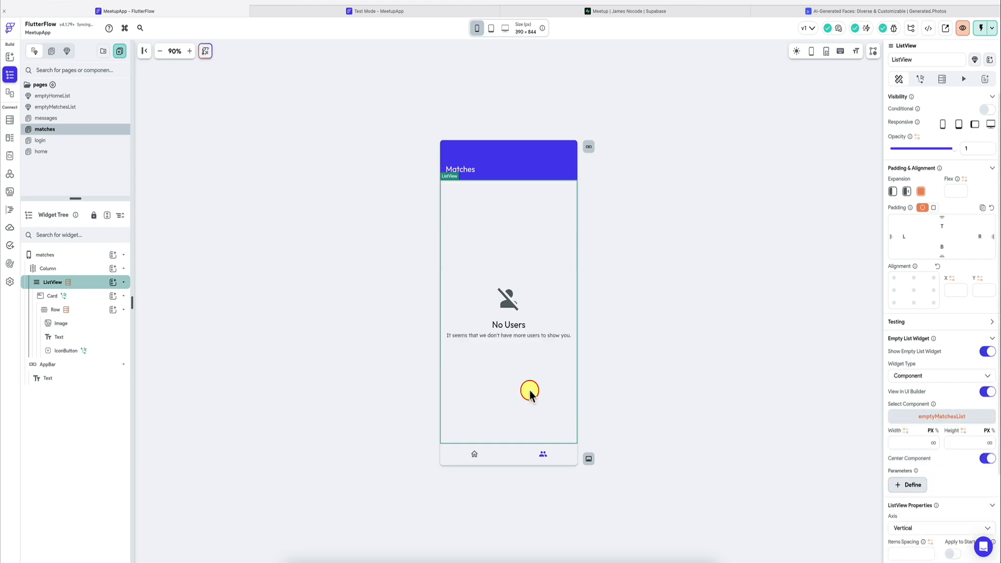
# Step: In emptyMatchesList, change the heading to "No Matches" and the description to "No matches. Go and match with someone."
pyautogui.click(60, 107)
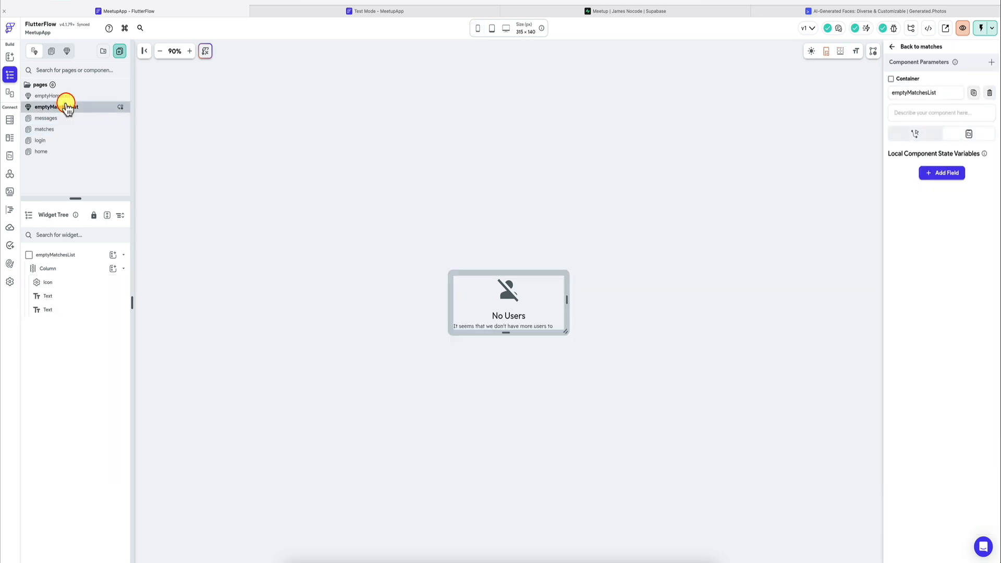
pyautogui.click(514, 316)
pyautogui.click(928, 156)
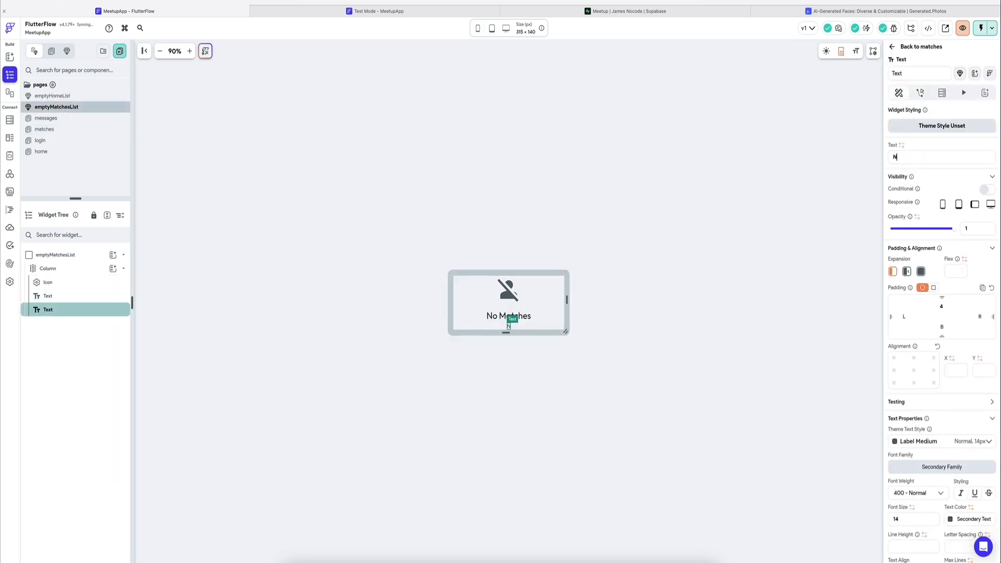
pyautogui.write('No matches. Go ahe')
pyautogui.press('BackSpace')
pyautogui.press('BackSpace')
pyautogui.press('BackSpace')
pyautogui.press('BackSpace')
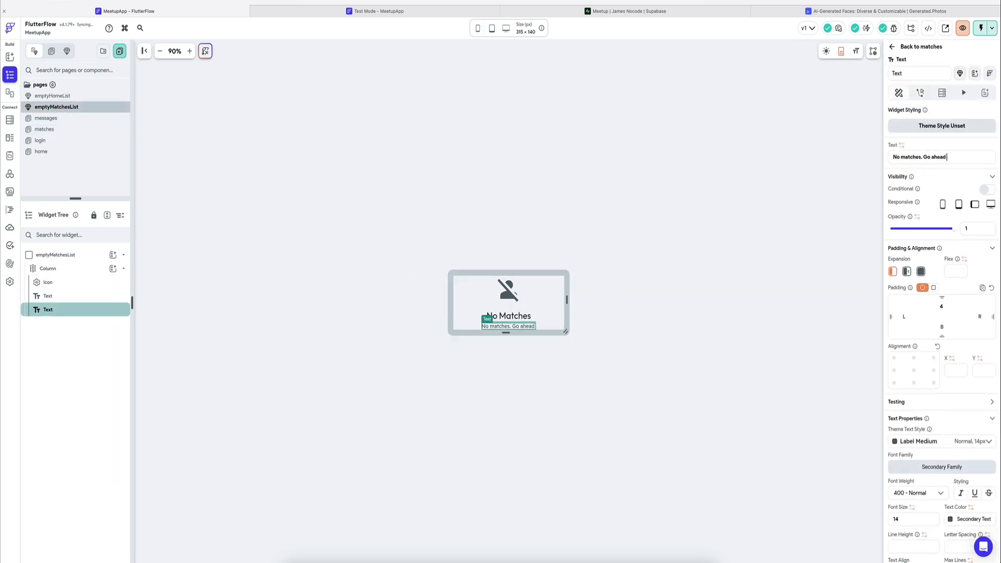
pyautogui.write('tch with someone.')
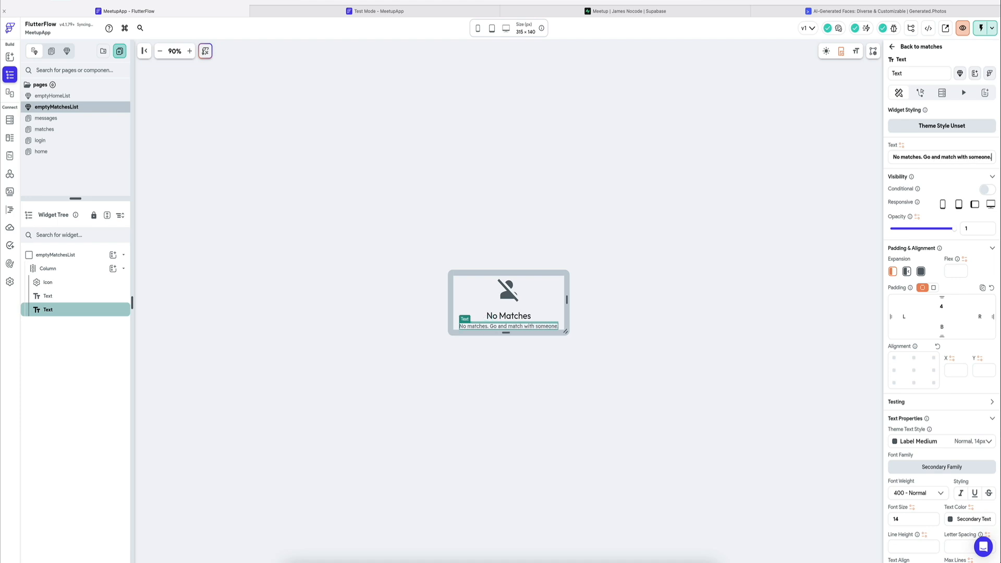
pyautogui.press('Escape')
# Step: Start a new test session, close the old one and check the empty lists on the matches and home pages
pyautogui.click(351, 10)
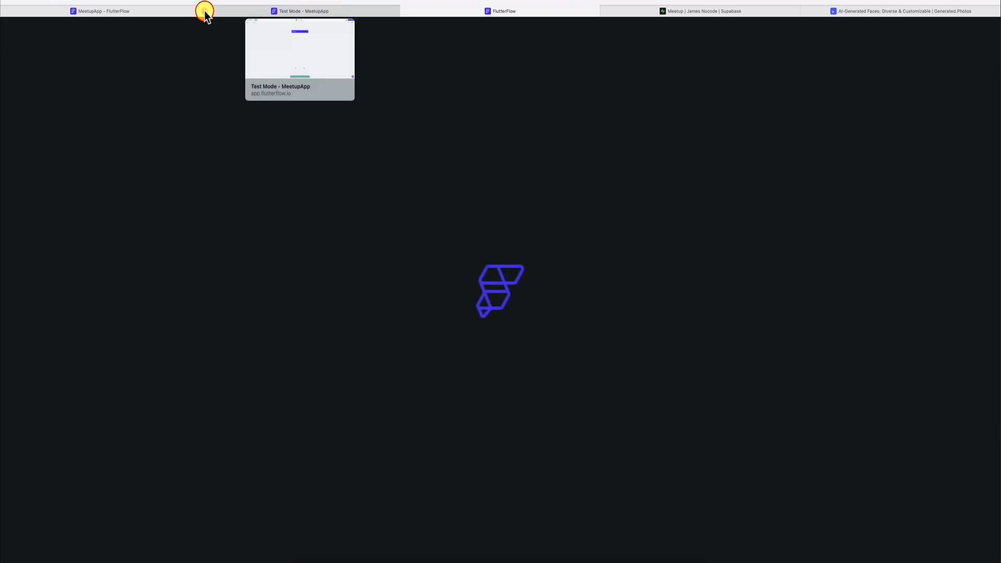
pyautogui.click(205, 12)
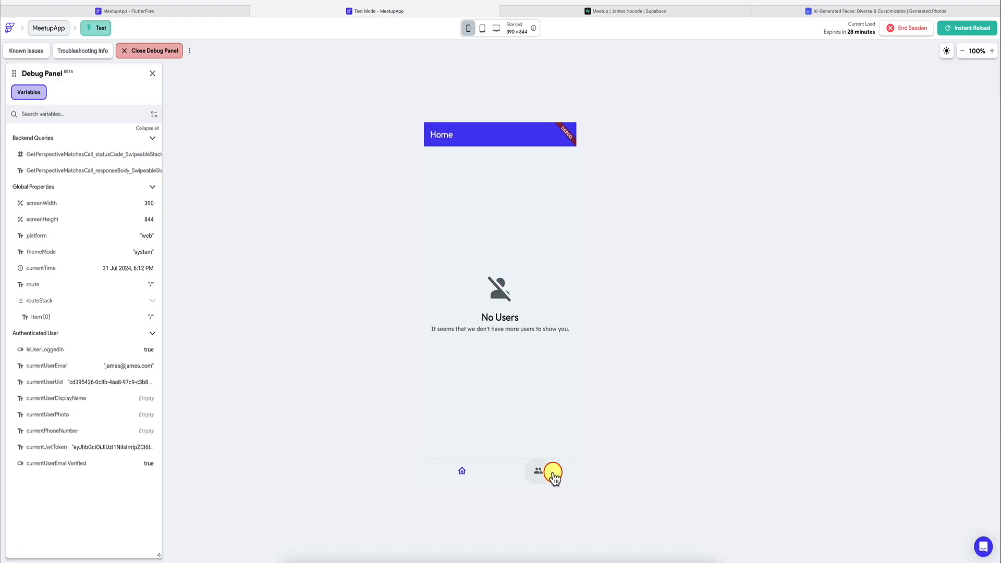
pyautogui.click(539, 472)
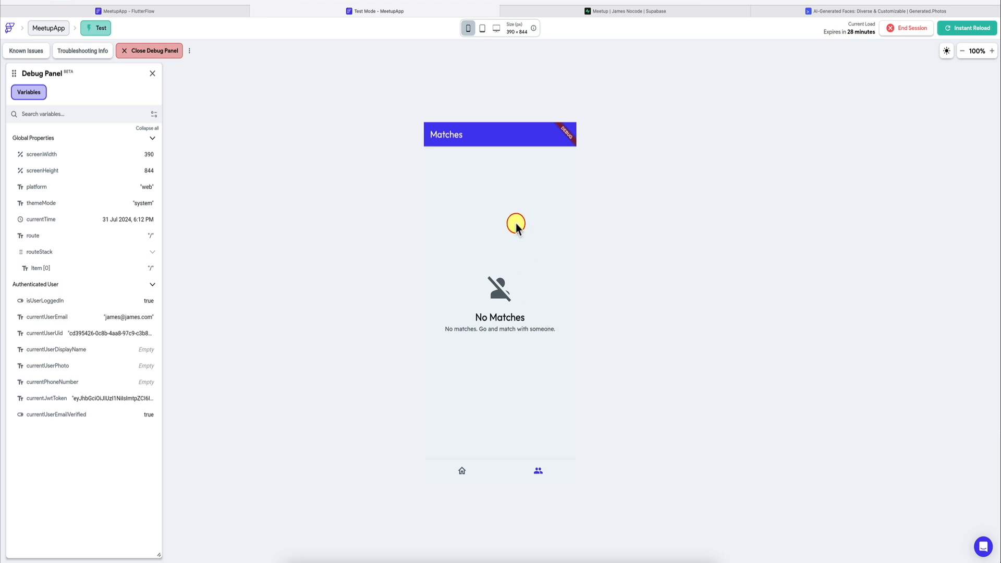
pyautogui.click(463, 472)
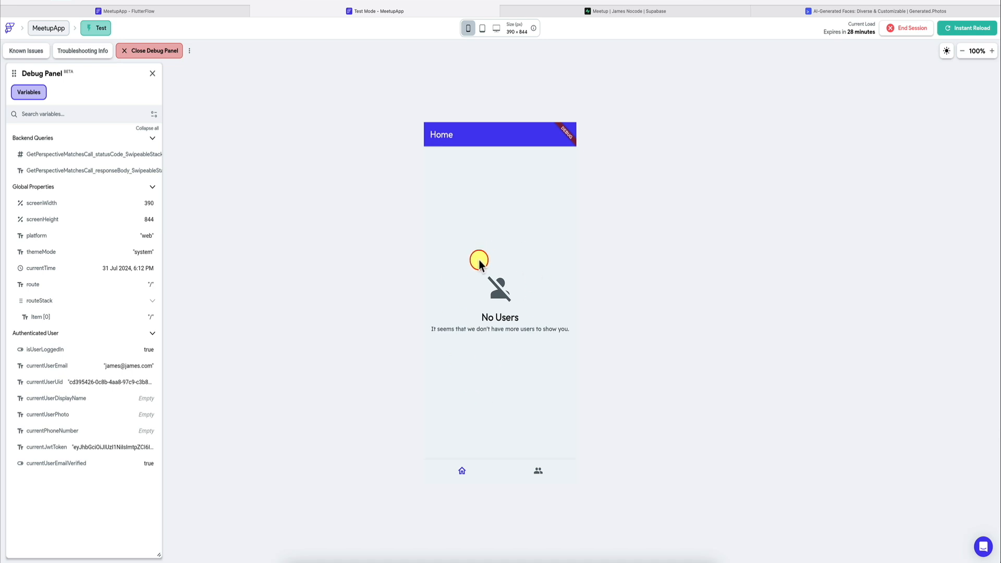
pyautogui.click(541, 471)
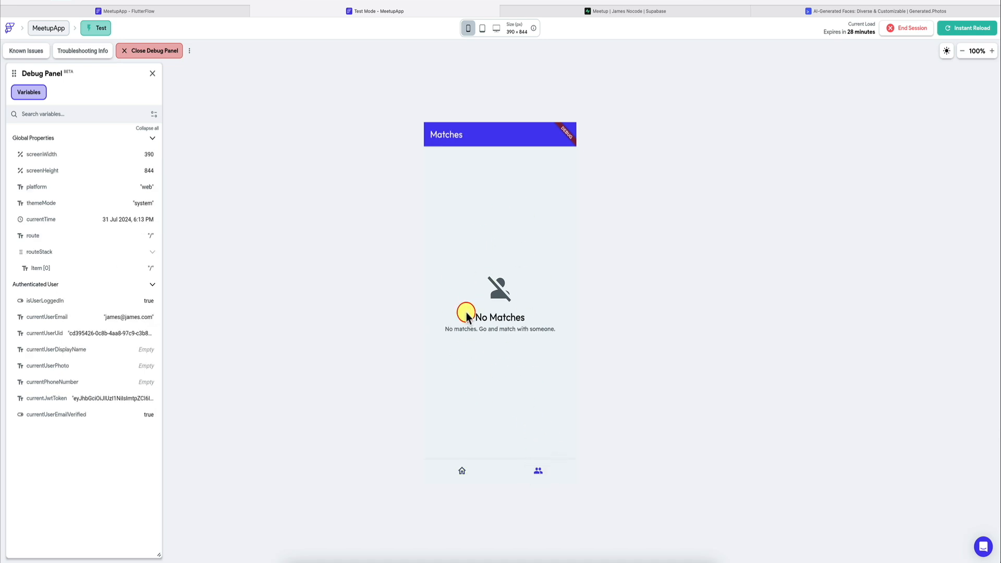
pyautogui.click(462, 473)
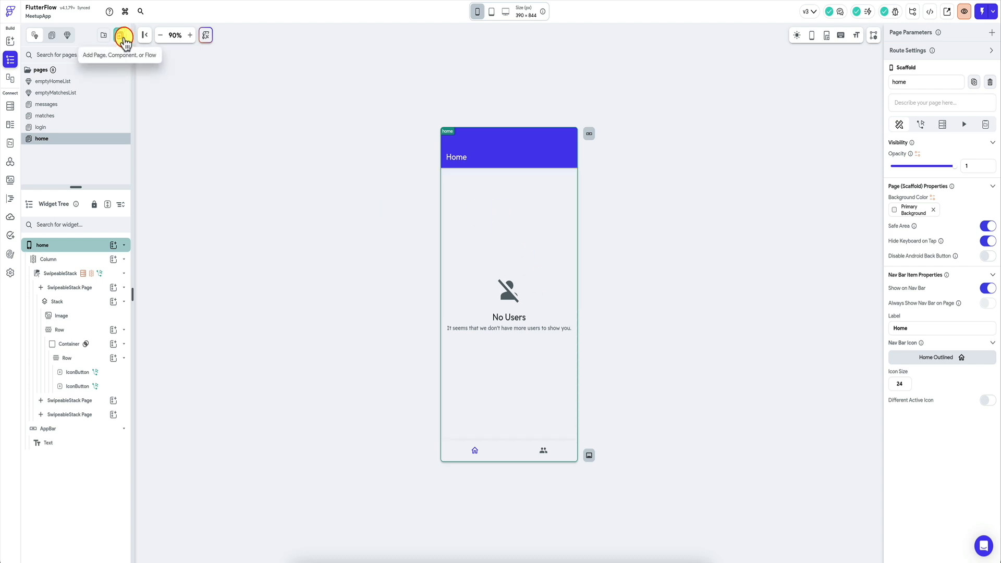
# Step: Create a blank page named maps
pyautogui.click(126, 41)
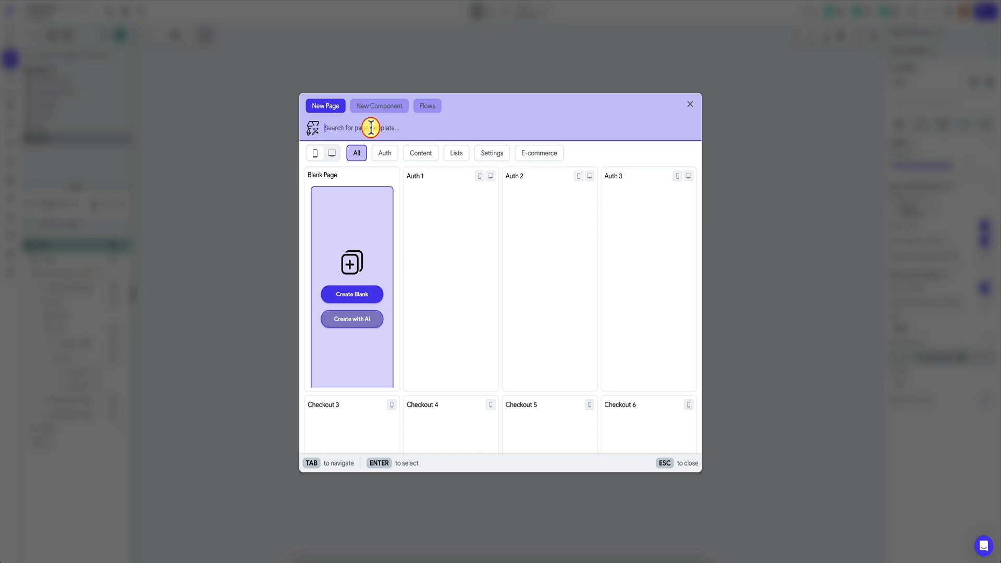
pyautogui.click(348, 295)
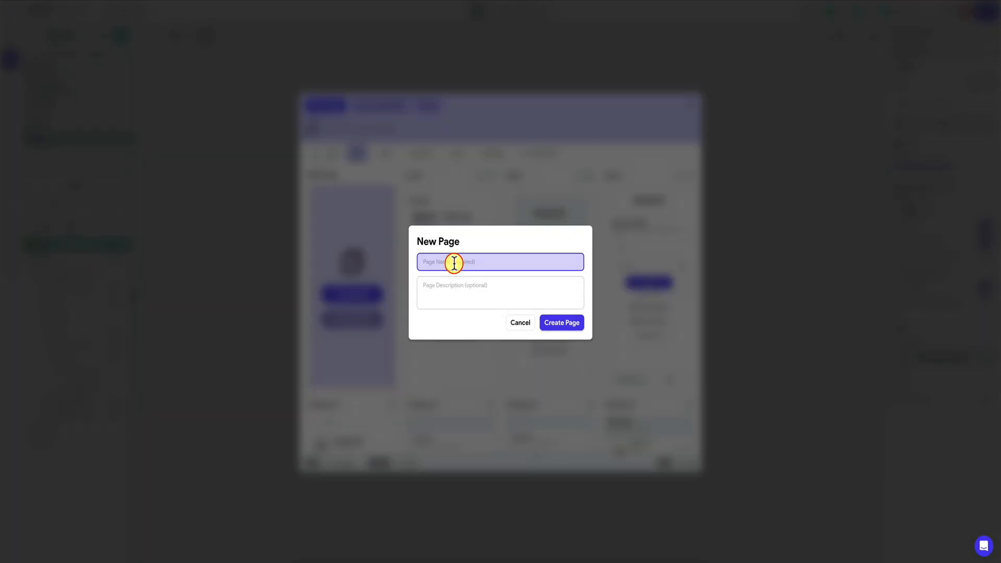
pyautogui.write('maps')
pyautogui.press('Return')
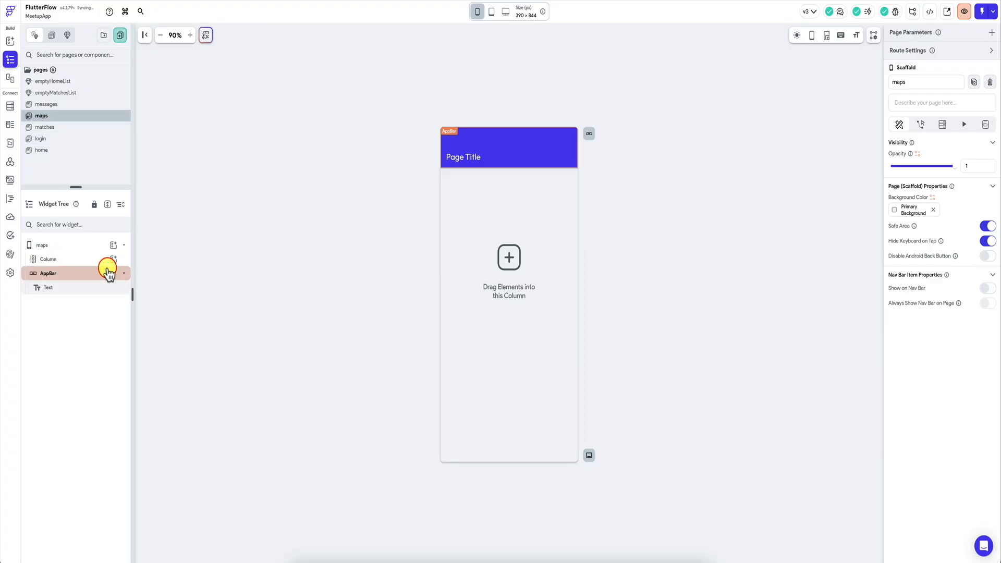
# Step: Add a GoogleMap widget to the maps page's Column, searching the widget library for "goog"
pyautogui.click(113, 259)
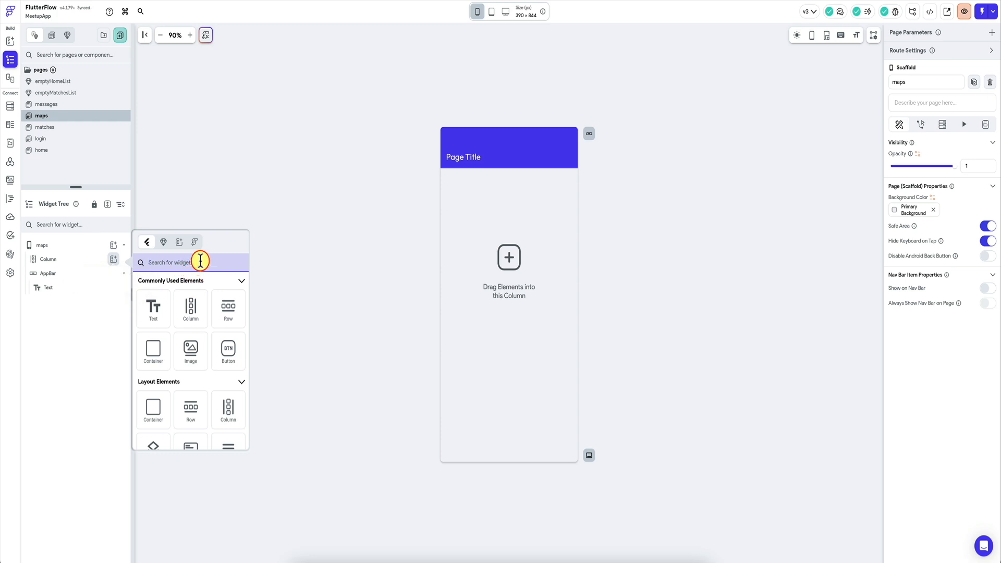
pyautogui.write('goog')
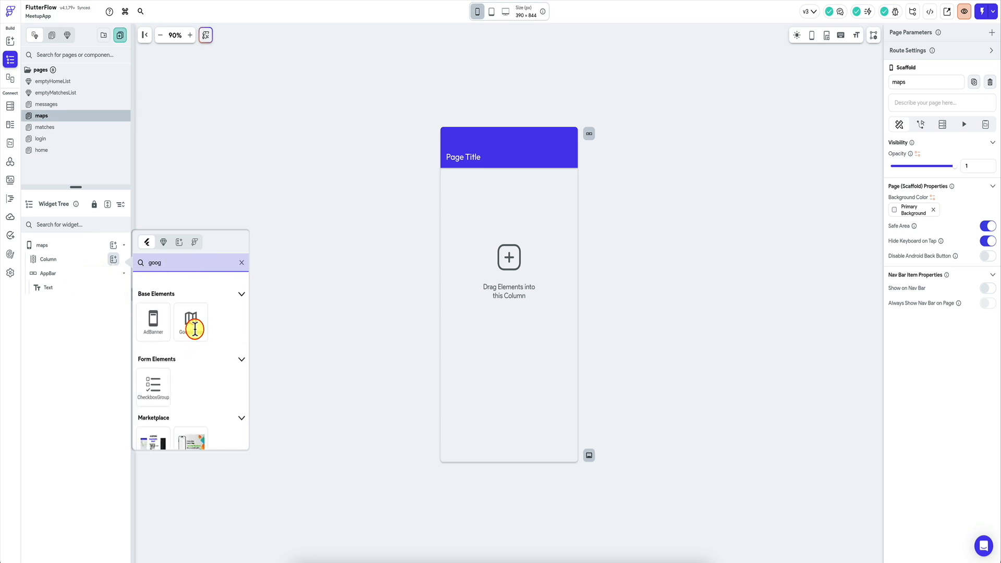
pyautogui.click(194, 328)
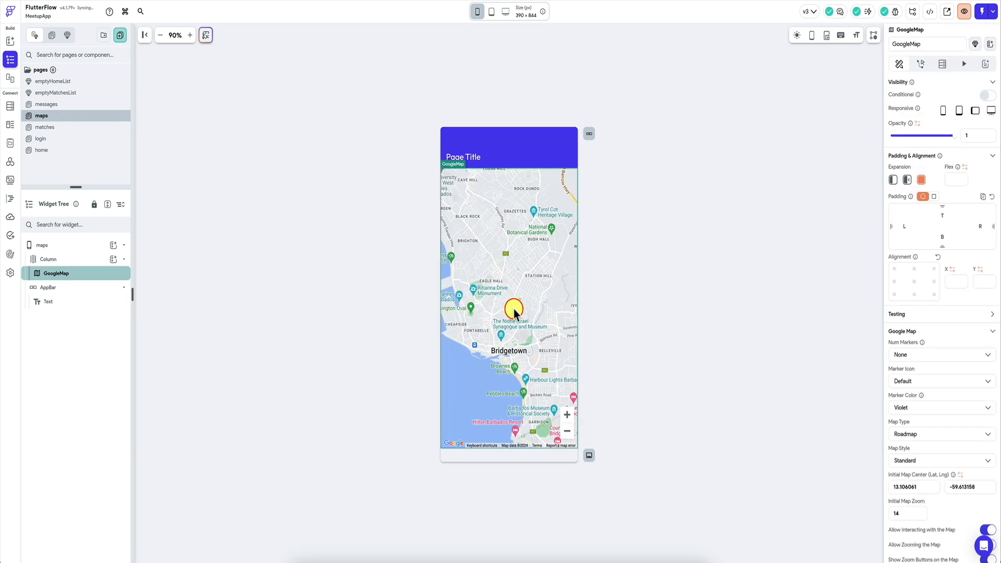
# Step: Show the maps page on the nav bar and give it the Map icon
pyautogui.click(63, 246)
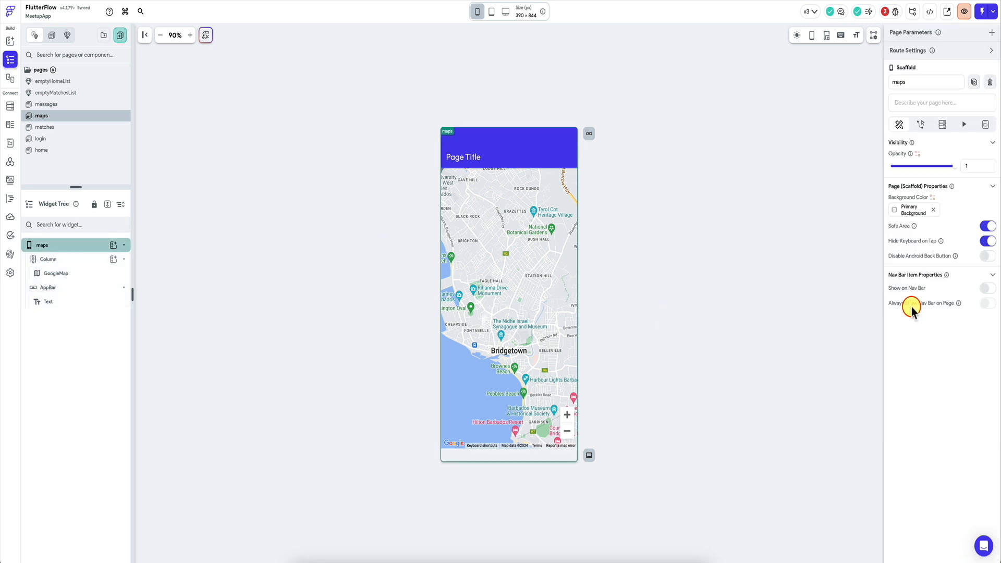
pyautogui.click(987, 288)
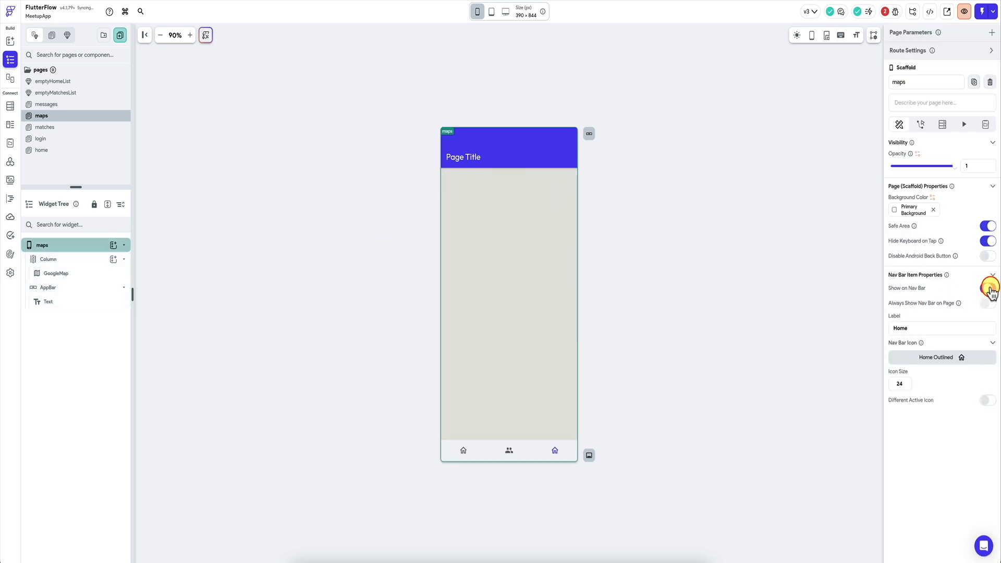
pyautogui.click(936, 358)
pyautogui.write('map')
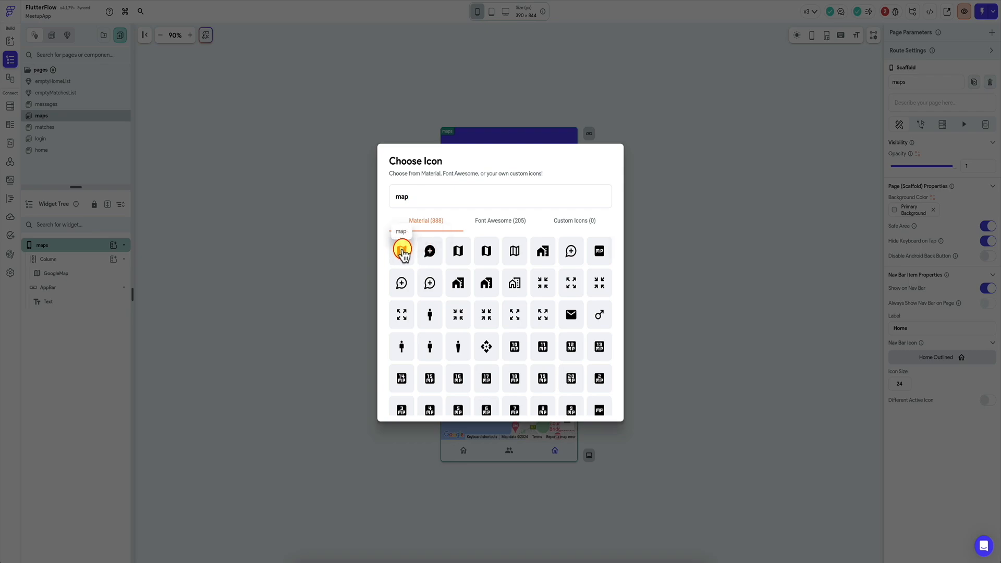
pyautogui.click(403, 251)
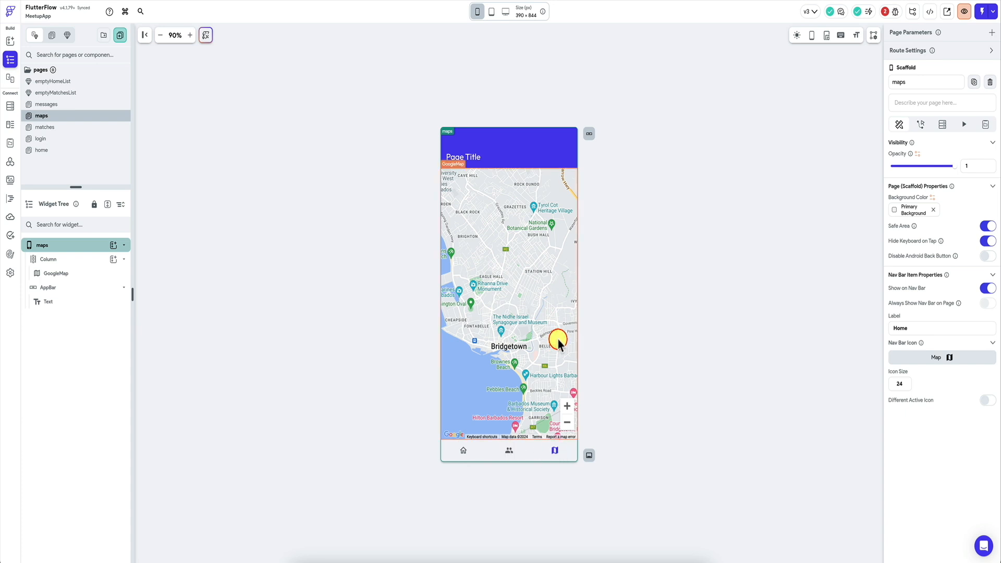
# Step: Set the GoogleMap widget's number of markers to Multiple
pyautogui.click(558, 341)
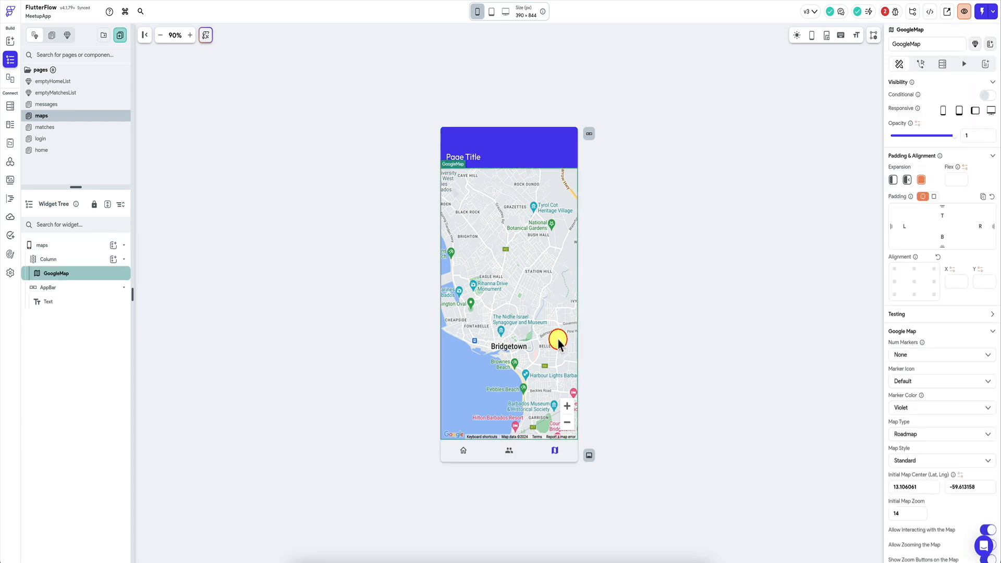
pyautogui.click(935, 356)
pyautogui.click(913, 354)
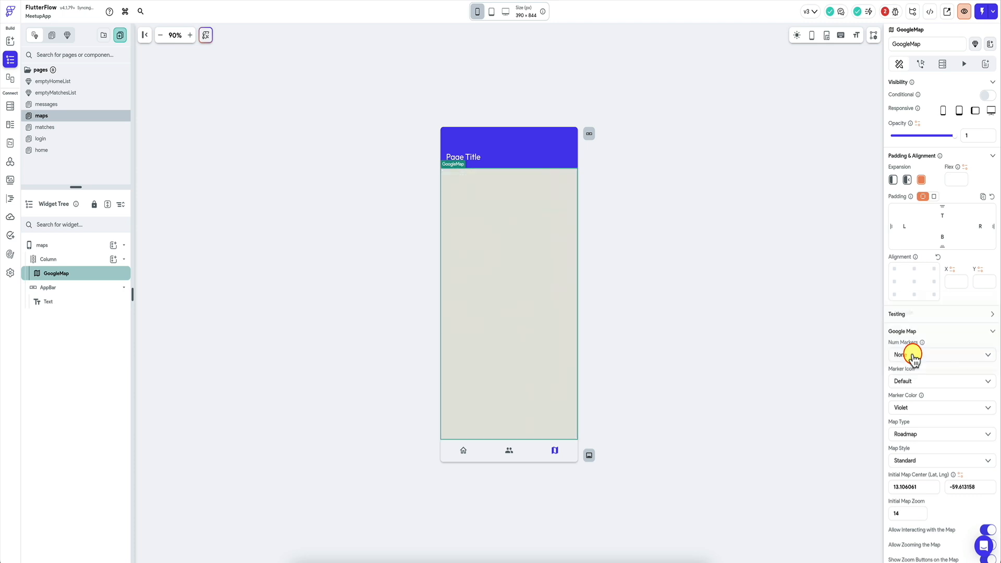
pyautogui.click(926, 353)
pyautogui.click(932, 315)
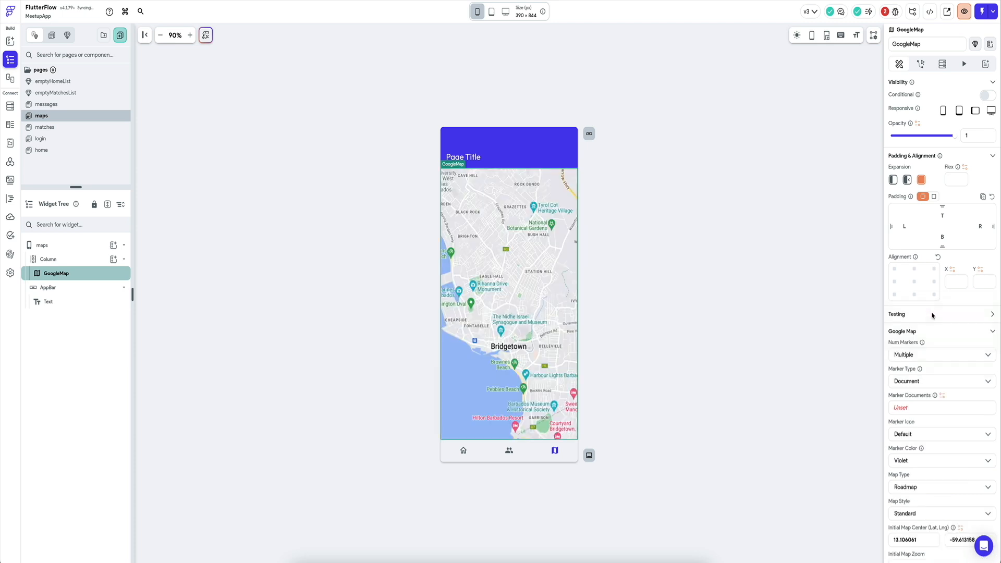
# Step: Set the map's marker type to LatLng and look at the variable sources available for the marker LatLngs
pyautogui.scroll(-2, 922, 353)
pyautogui.click(934, 294)
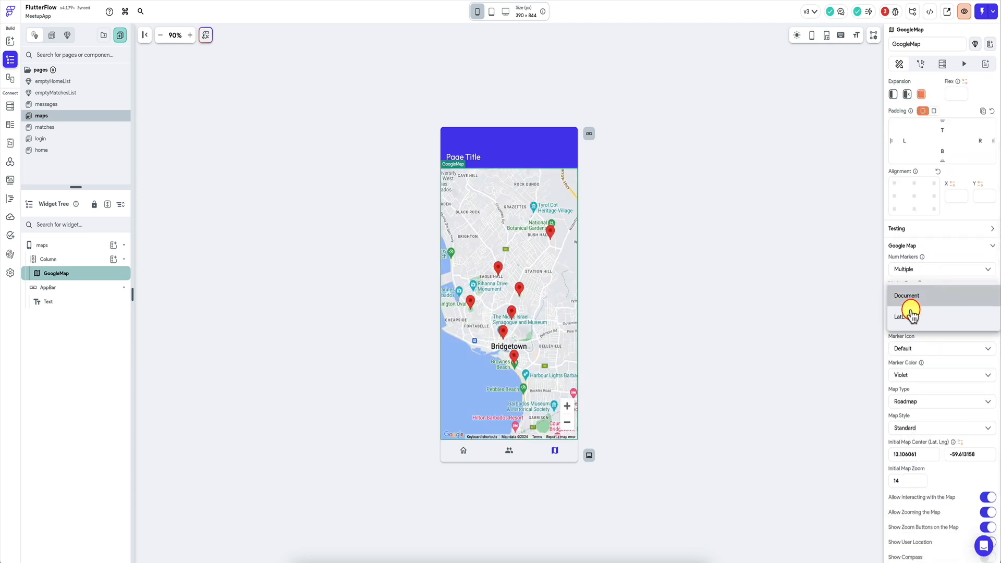
pyautogui.click(913, 317)
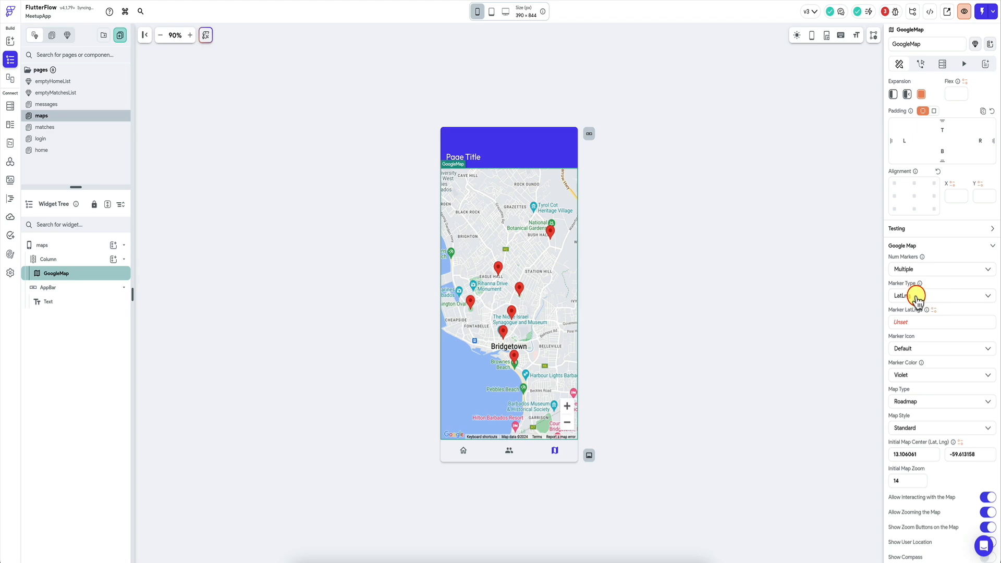
pyautogui.click(916, 297)
pyautogui.click(916, 297)
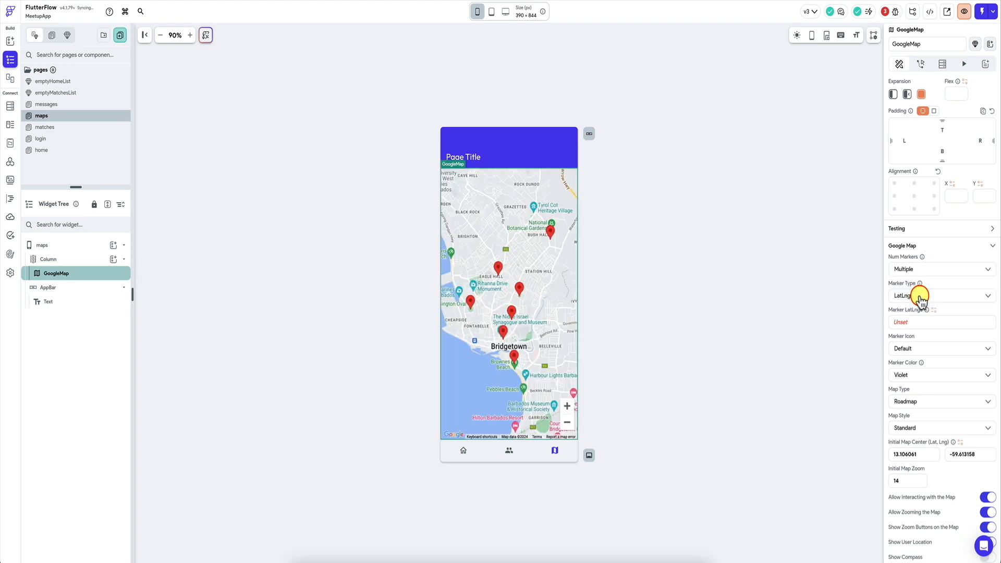
pyautogui.click(914, 327)
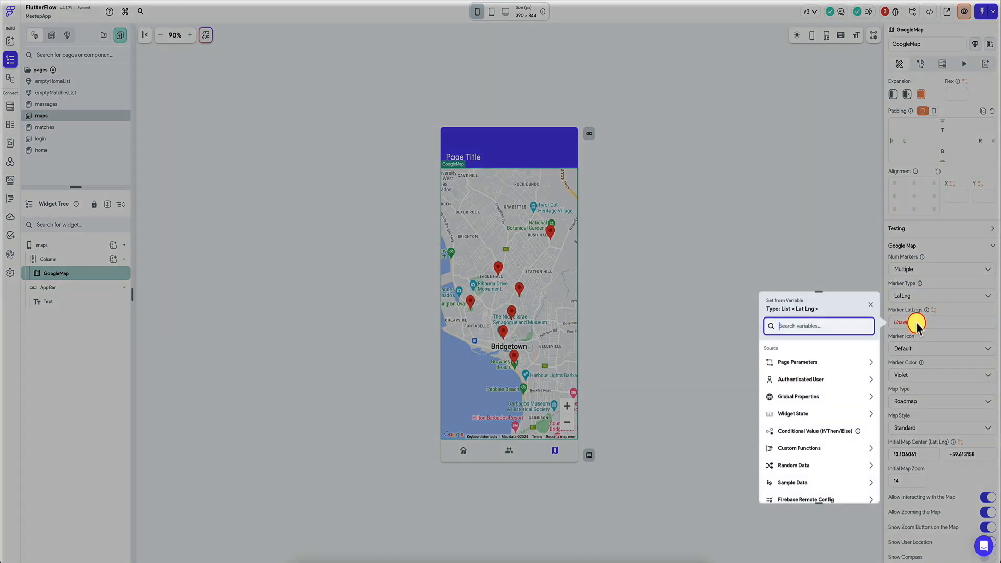
pyautogui.click(870, 306)
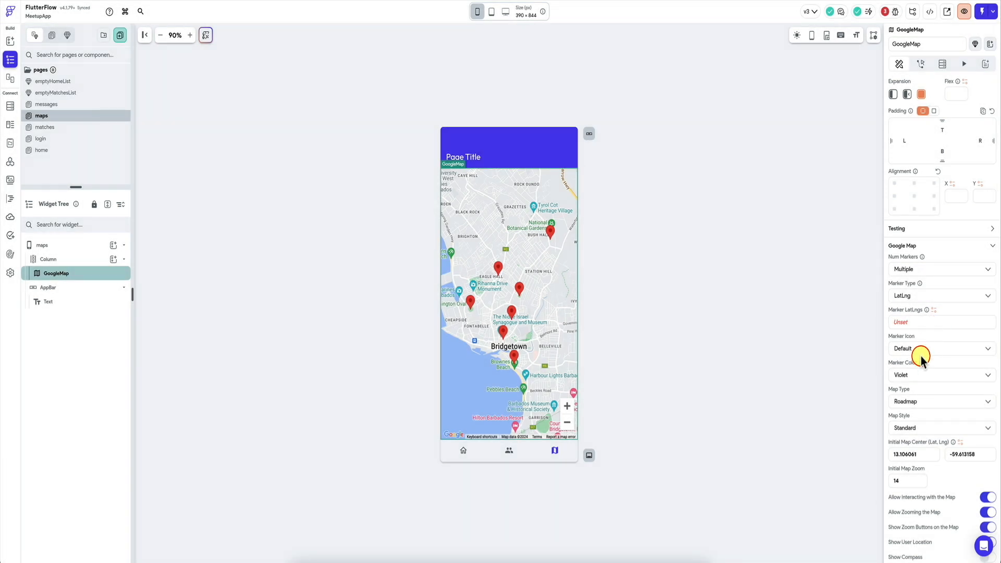
# Step: Set the map's initial zoom to 13
pyautogui.scroll(-3, 921, 359)
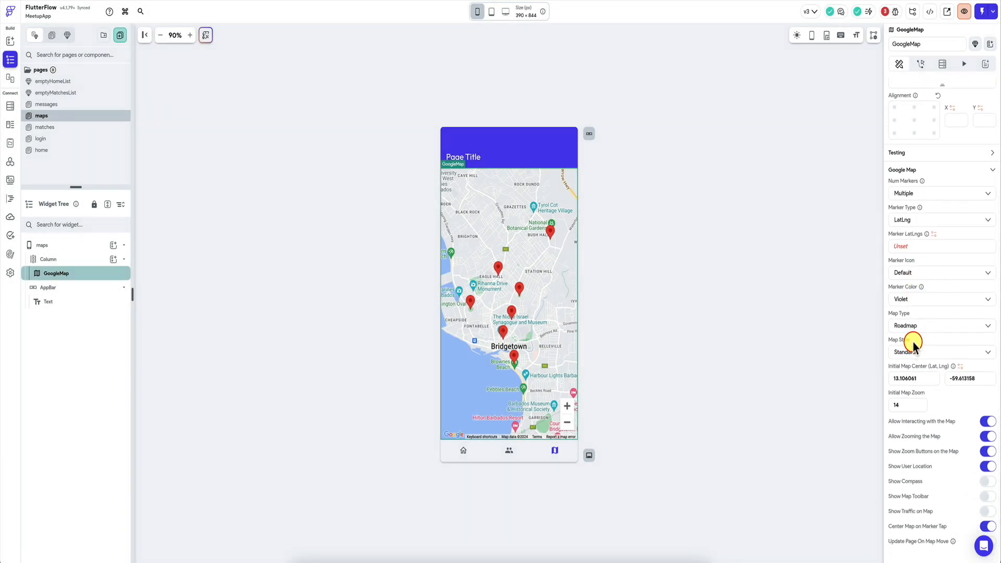
pyautogui.click(903, 401)
pyautogui.write('12')
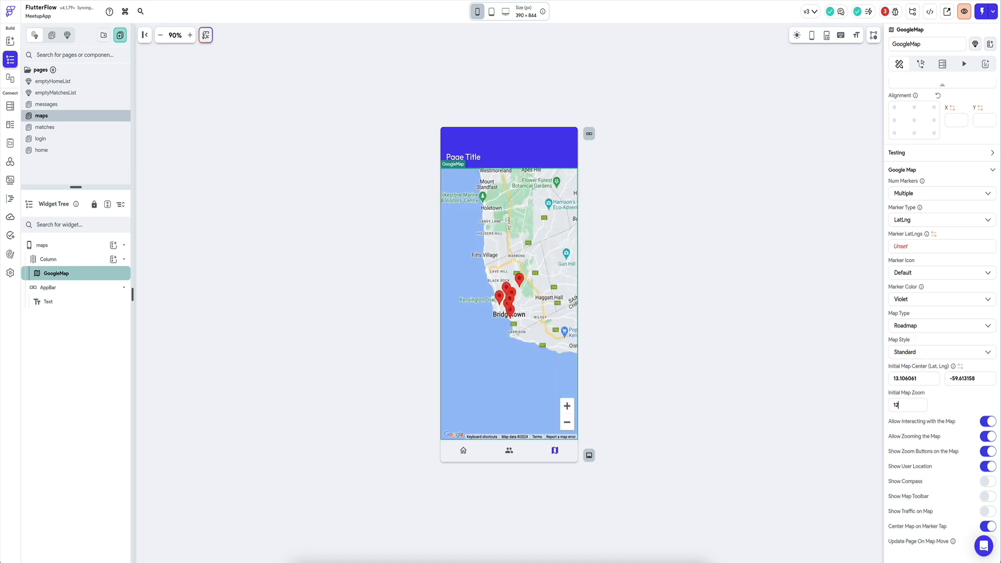
pyautogui.press('BackSpace')
pyautogui.write('3')
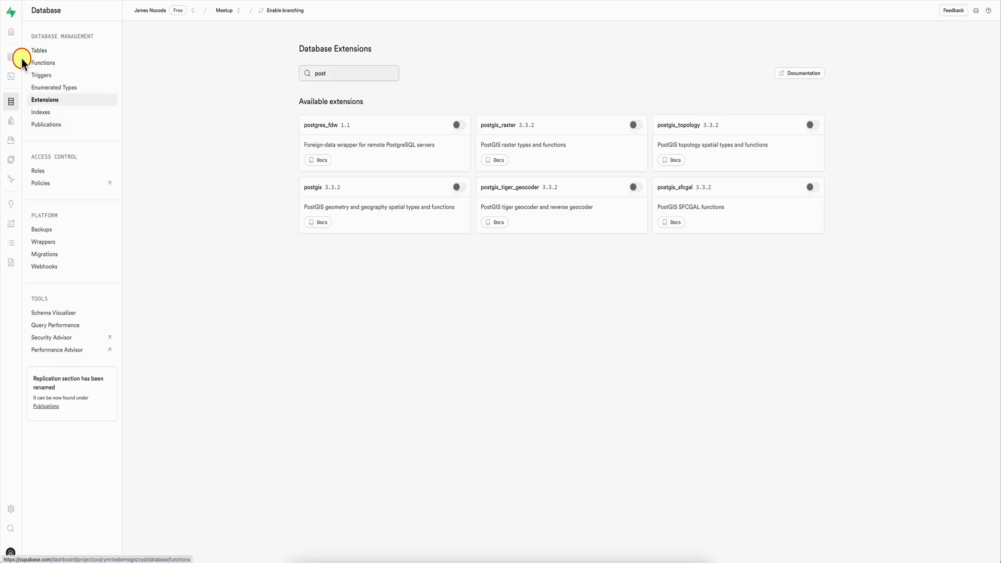
pyautogui.click(15, 57)
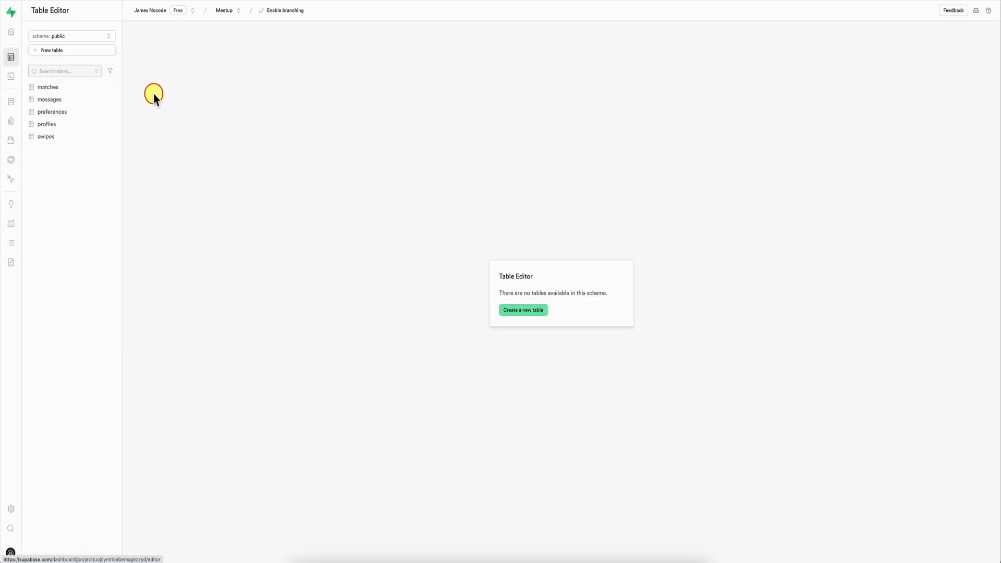
pyautogui.click(69, 125)
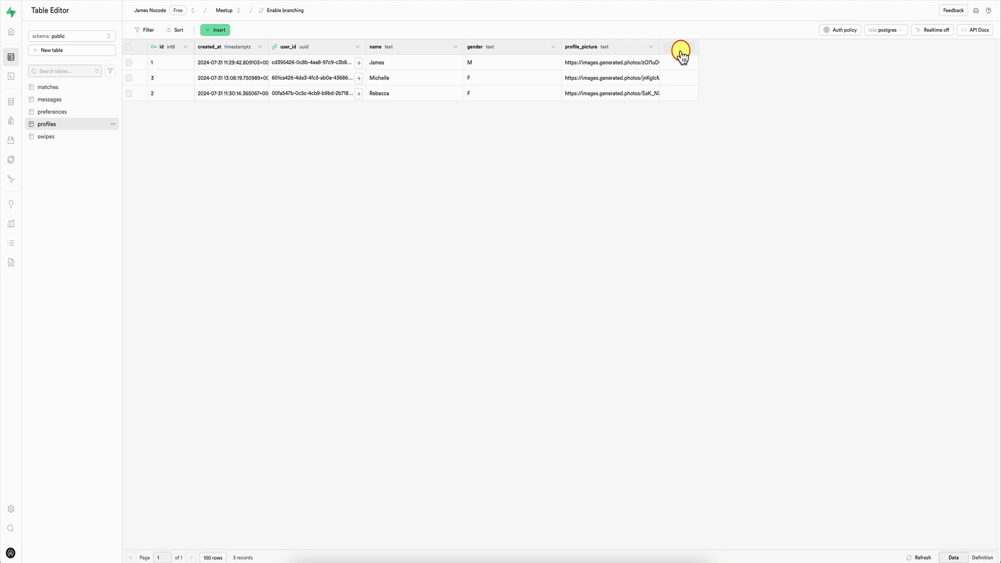
pyautogui.click(681, 52)
pyautogui.write('location')
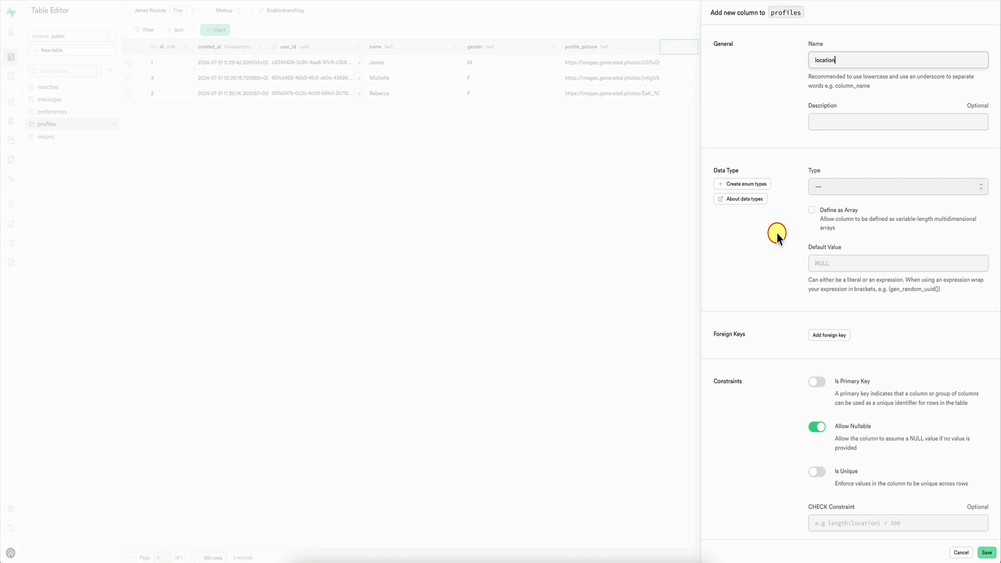
pyautogui.click(836, 186)
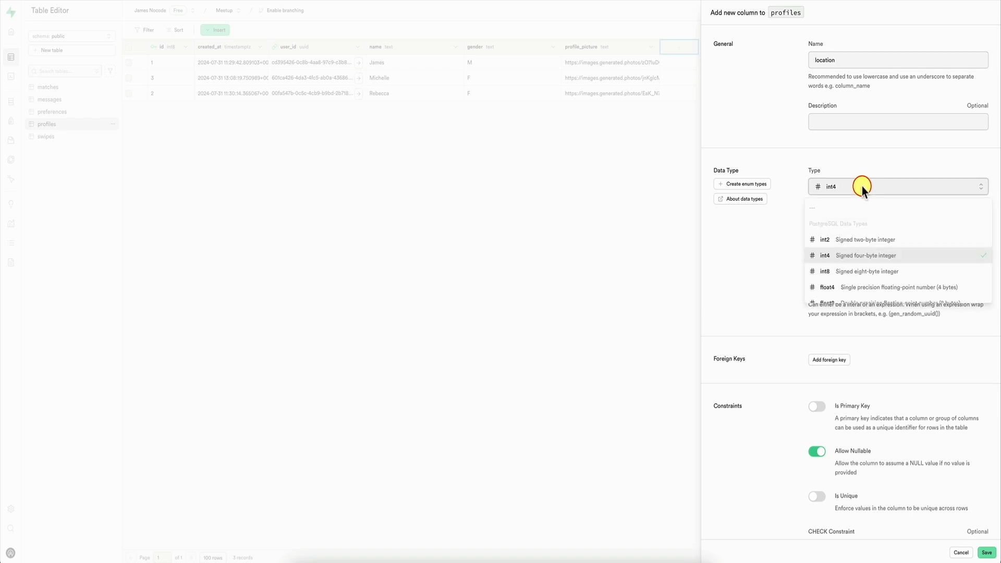
pyautogui.scroll(-2, 844, 250)
pyautogui.scroll(2, 845, 251)
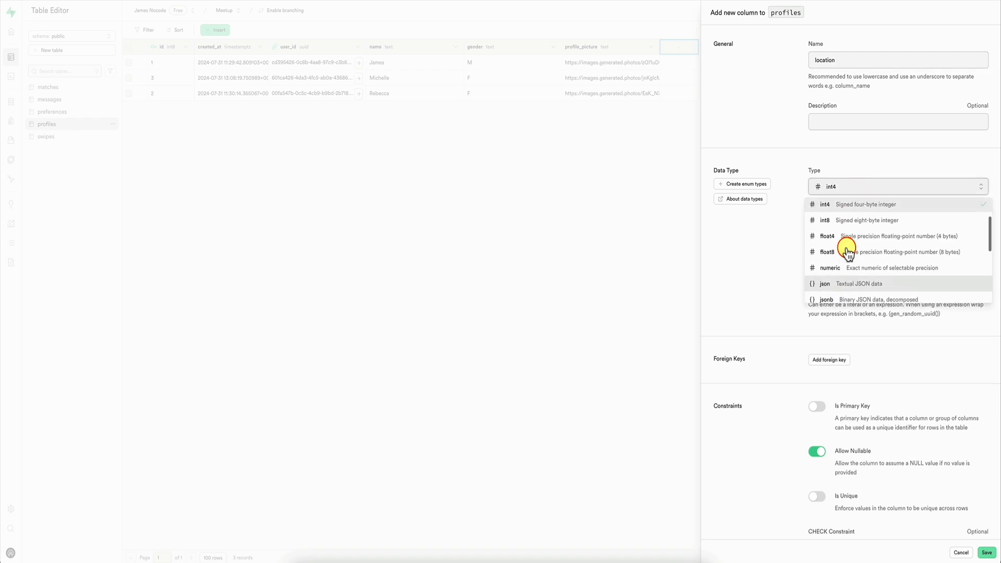
pyautogui.click(863, 268)
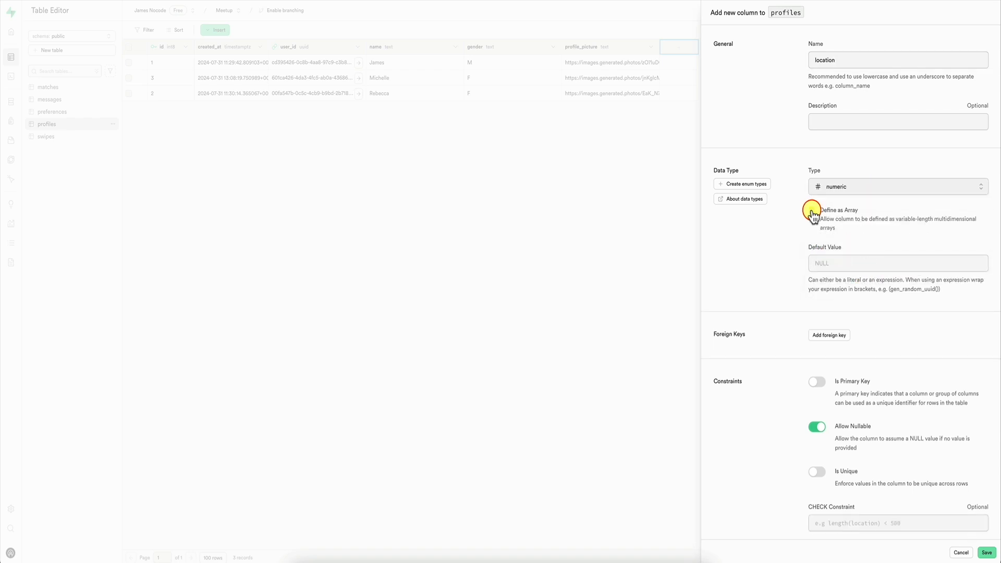
pyautogui.click(812, 210)
pyautogui.click(836, 264)
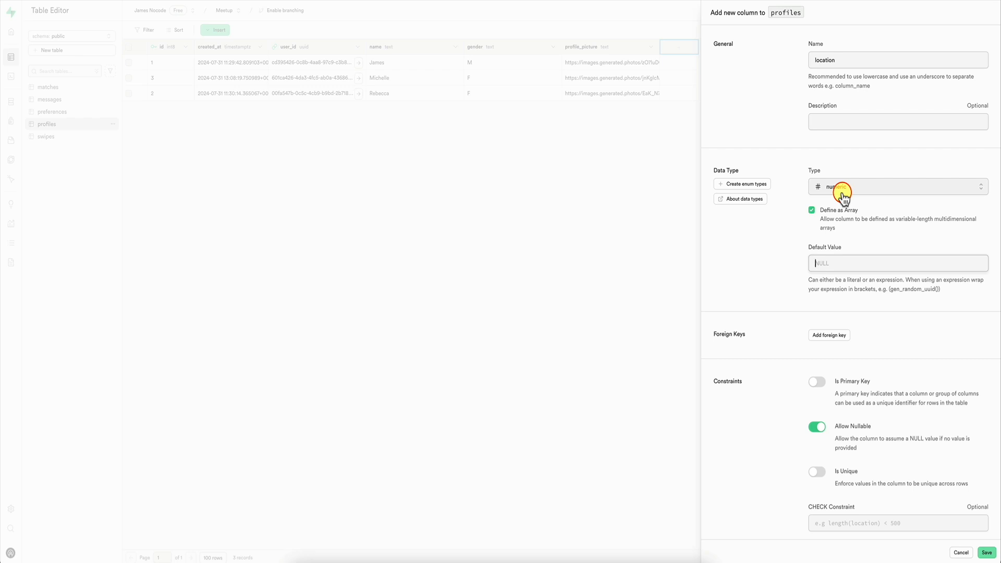
pyautogui.click(648, 201)
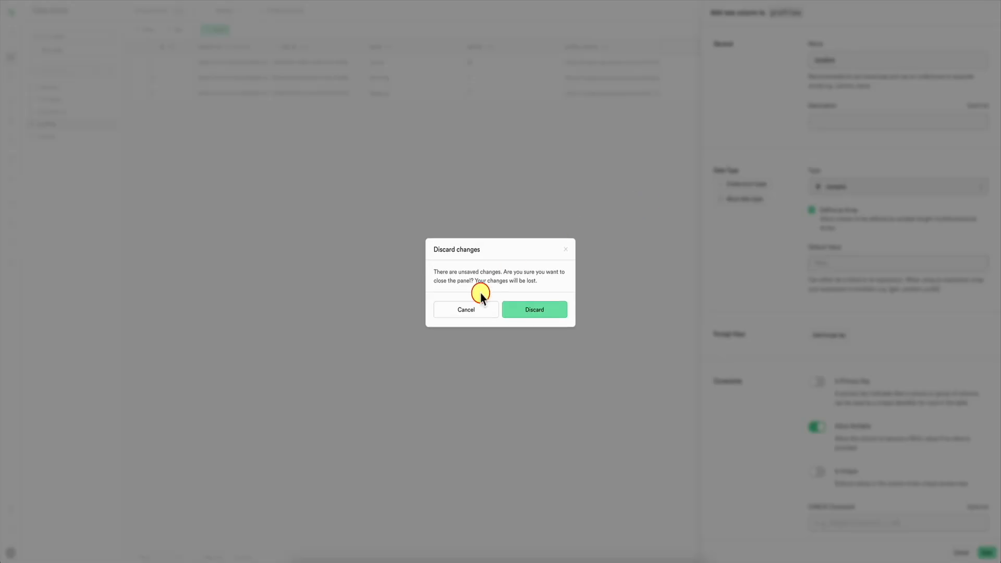
pyautogui.click(525, 315)
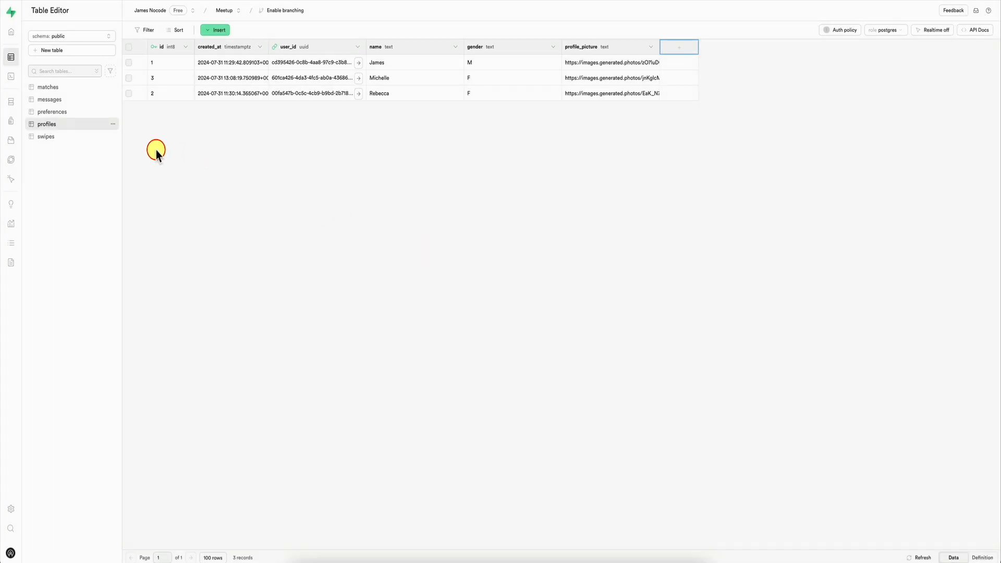
# Step: In the Supabase Meetup project, search the database extensions for "post" and enable postgis in the extensions schema
pyautogui.moveTo(21, 103)
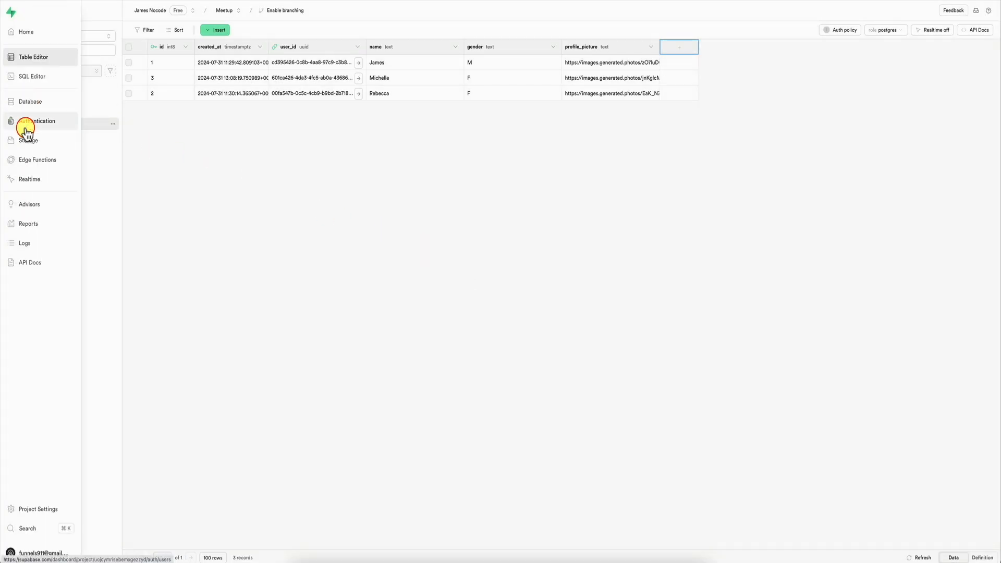
pyautogui.click(38, 103)
pyautogui.click(42, 101)
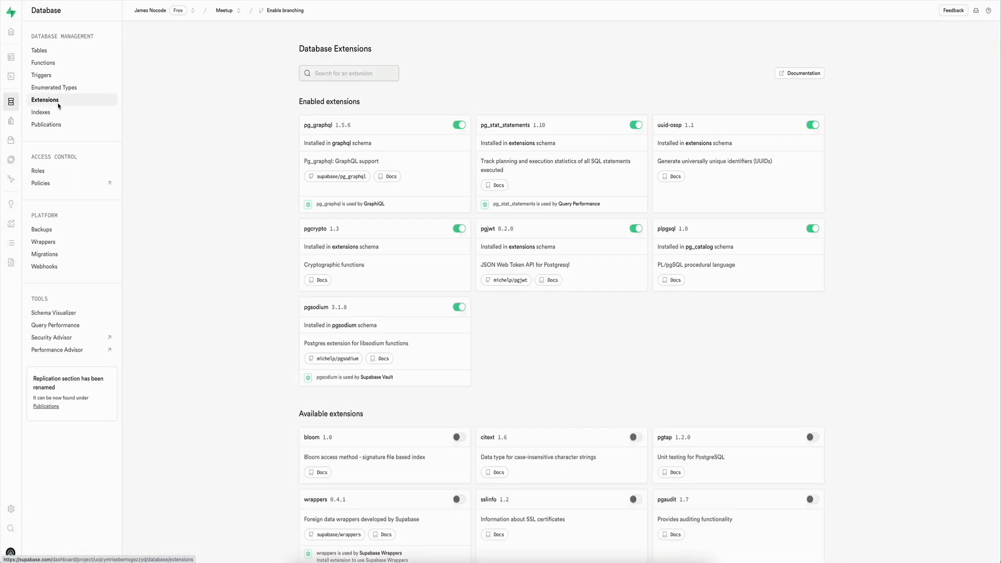
pyautogui.click(370, 77)
pyautogui.write('post')
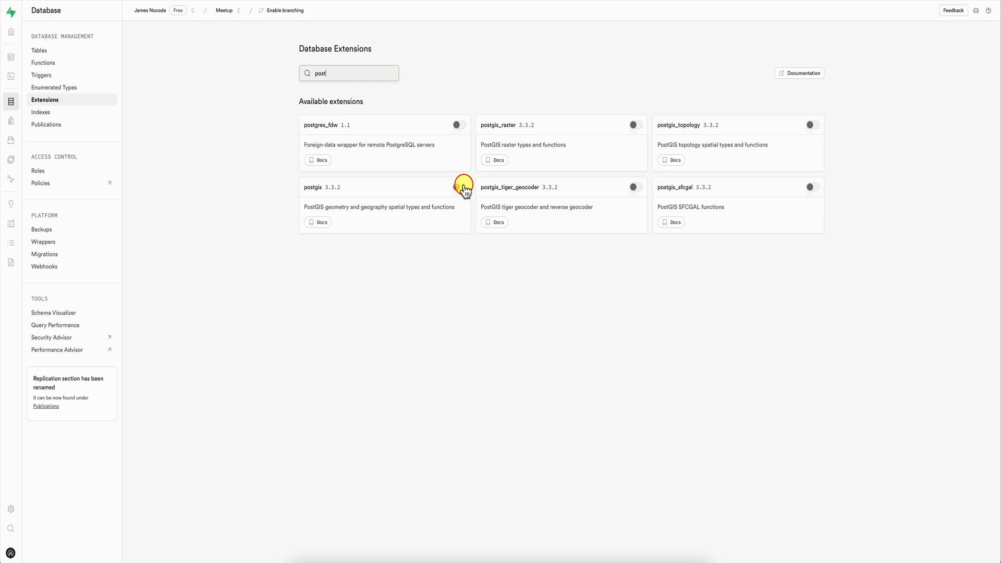
pyautogui.click(462, 186)
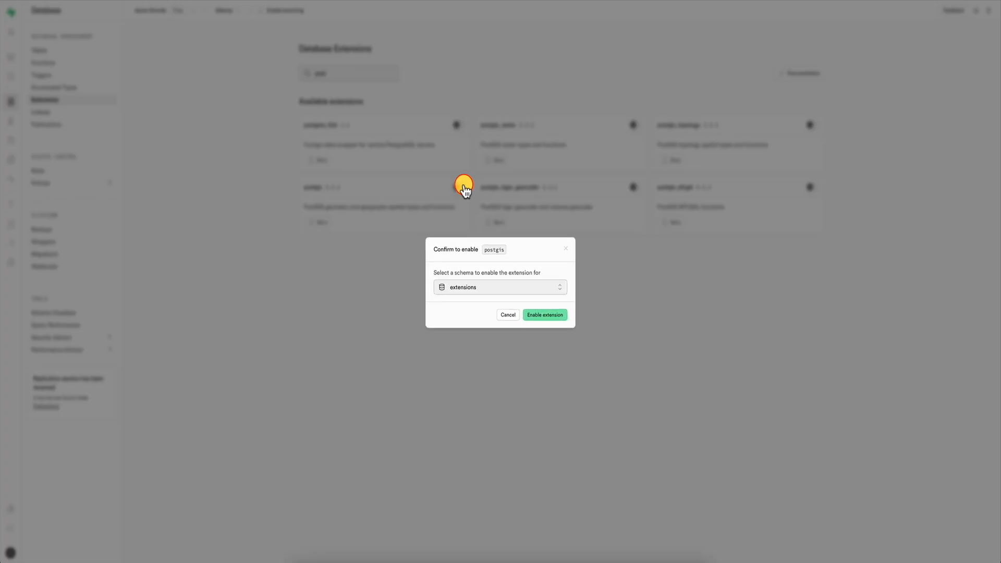
pyautogui.click(538, 316)
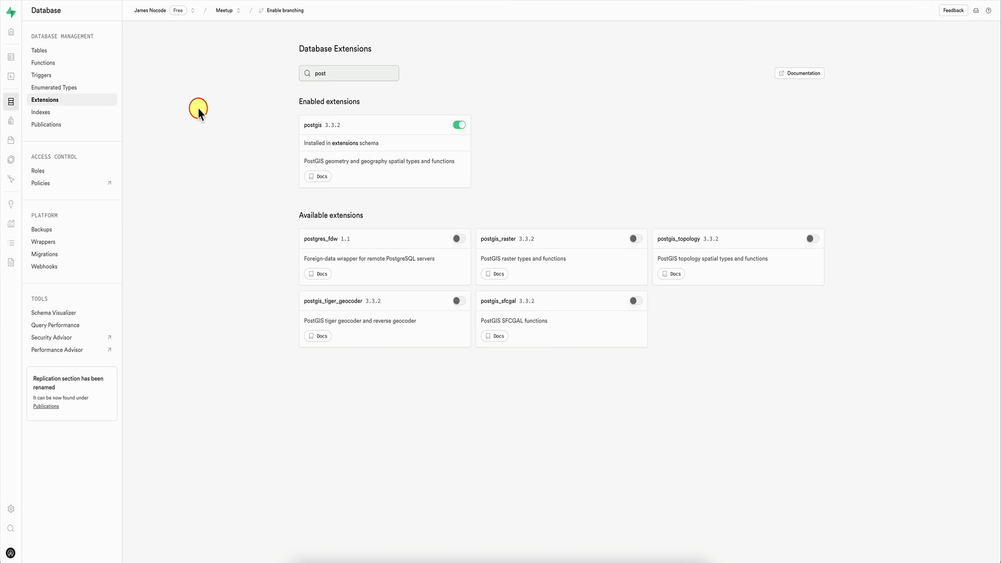
# Step: Add a column named location with the geography data type to the profiles table and save it
pyautogui.click(17, 60)
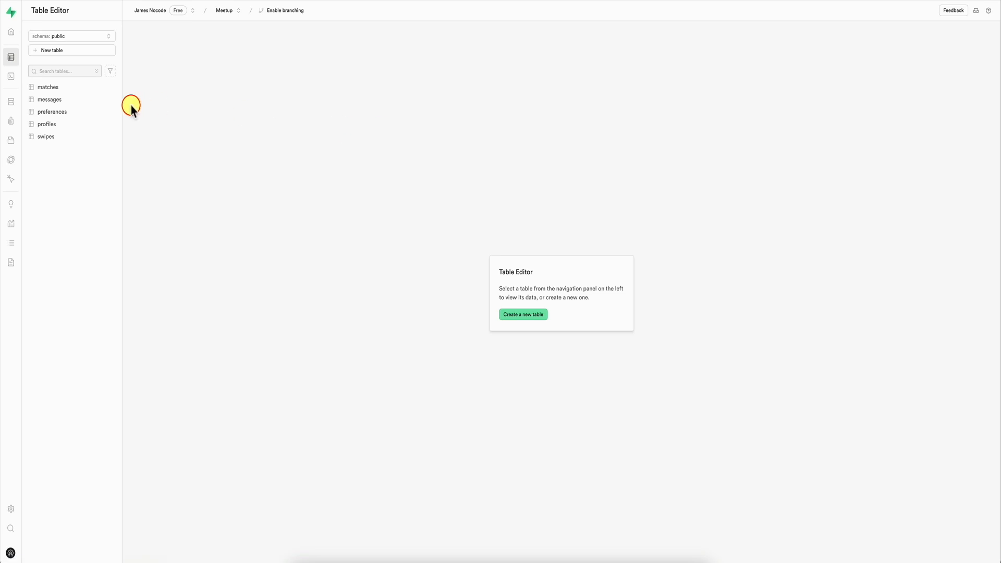
pyautogui.click(66, 126)
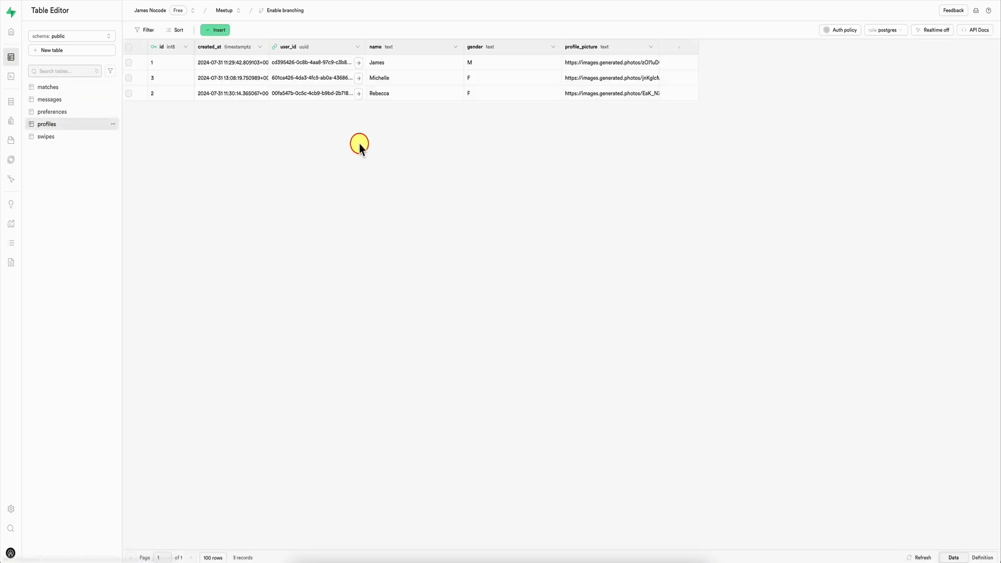
pyautogui.click(679, 47)
pyautogui.write('location')
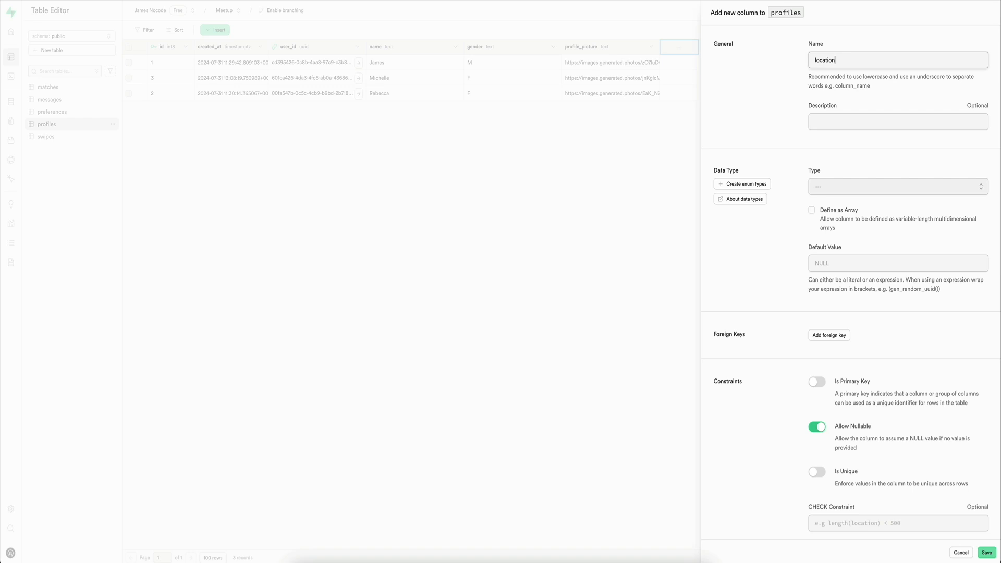
pyautogui.click(833, 186)
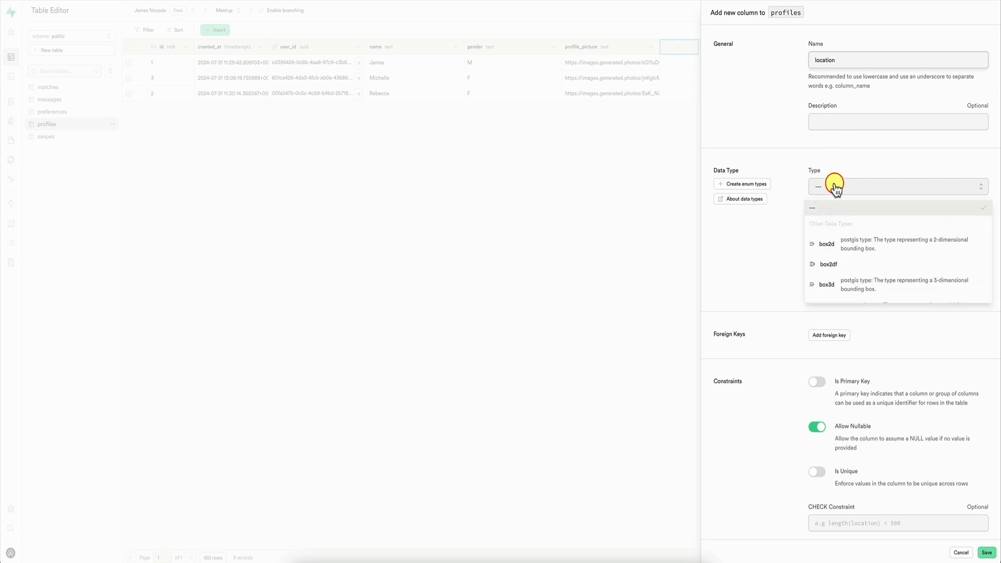
pyautogui.scroll(-3, 851, 261)
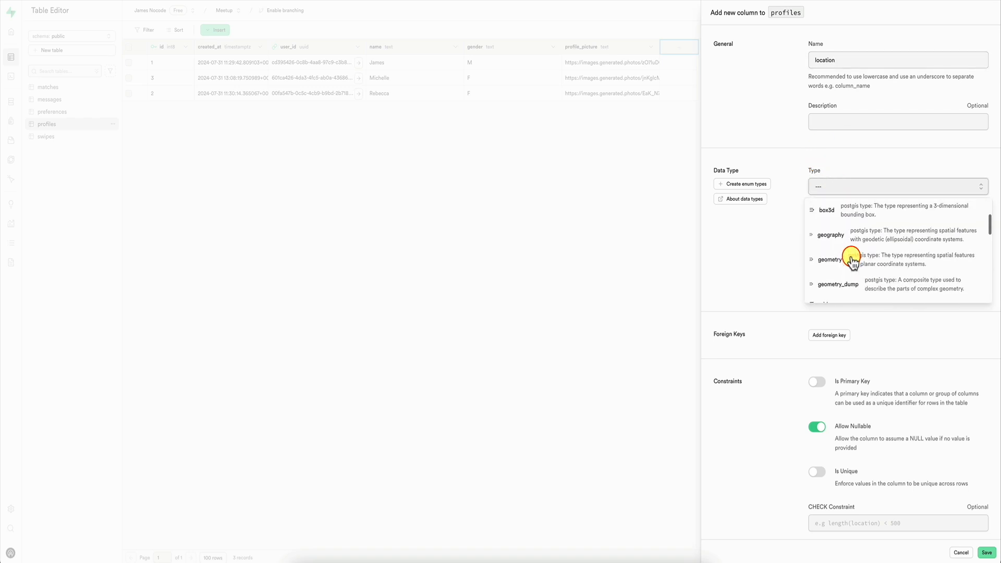
pyautogui.scroll(2, 852, 260)
pyautogui.scroll(1, 860, 235)
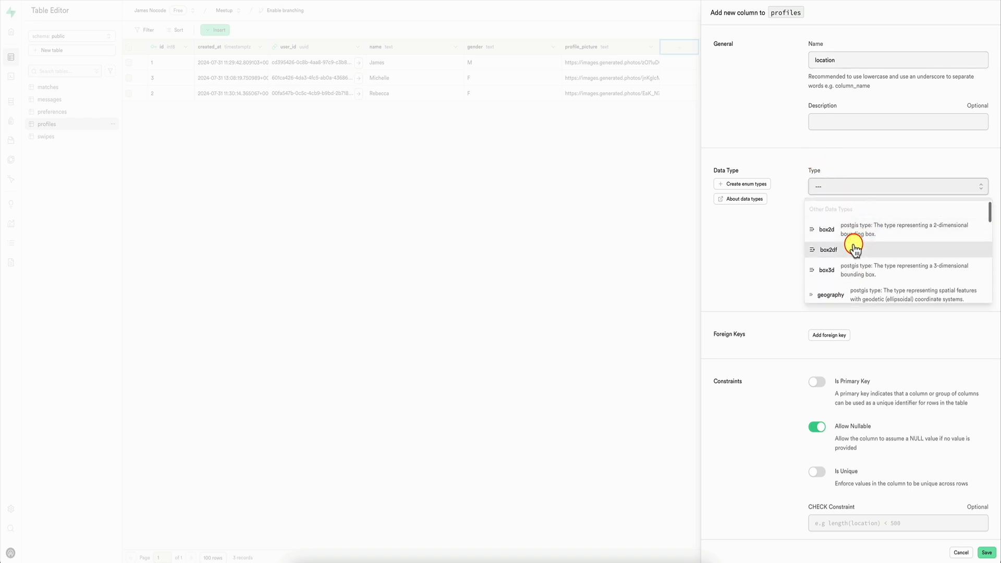
pyautogui.scroll(-3, 854, 245)
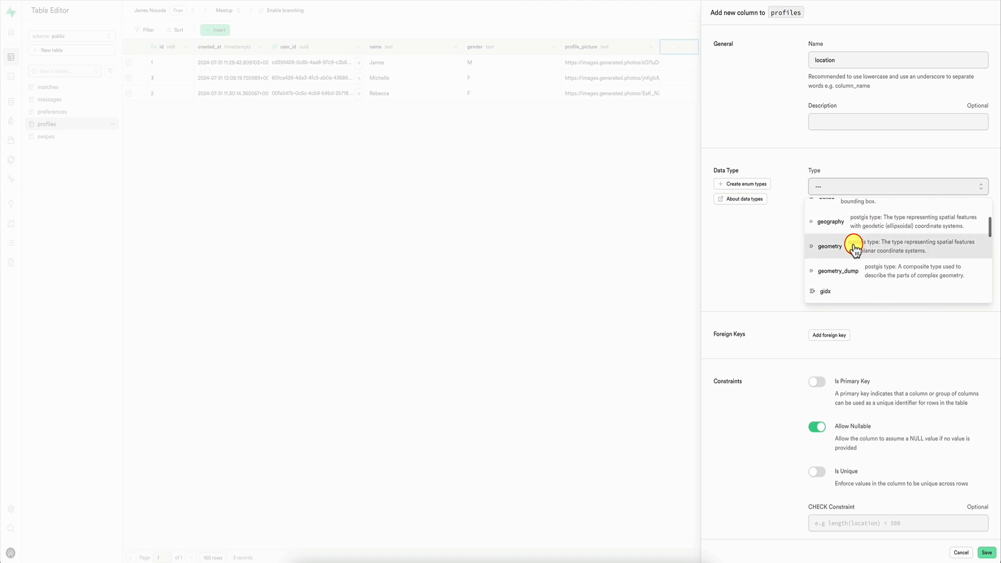
pyautogui.scroll(-3, 854, 249)
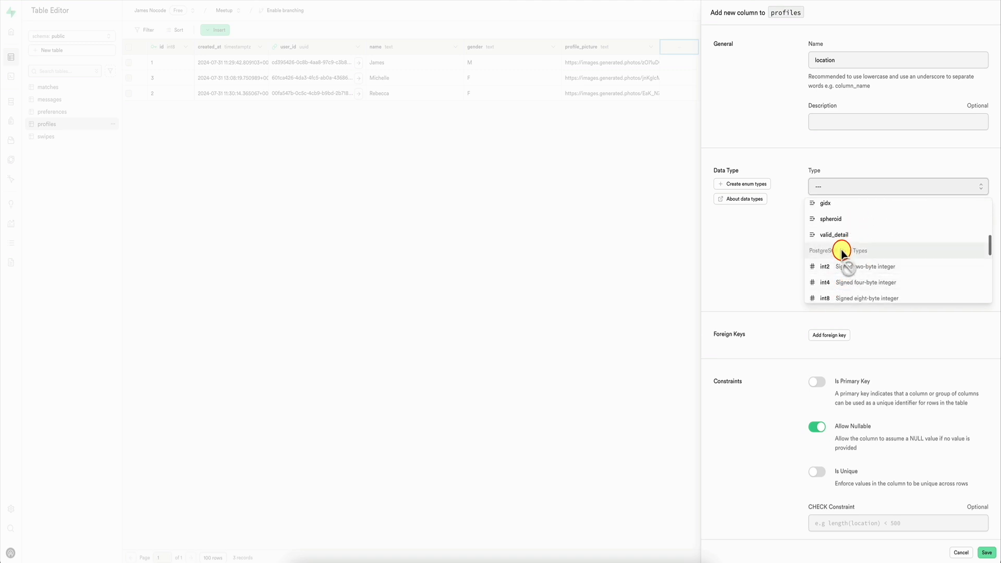
pyautogui.scroll(2, 850, 268)
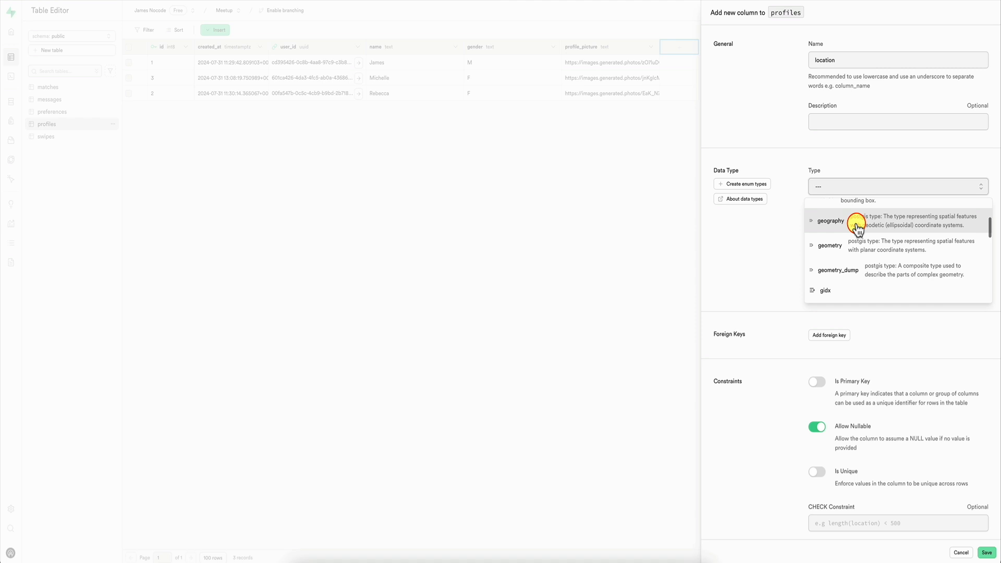
pyautogui.scroll(1, 856, 224)
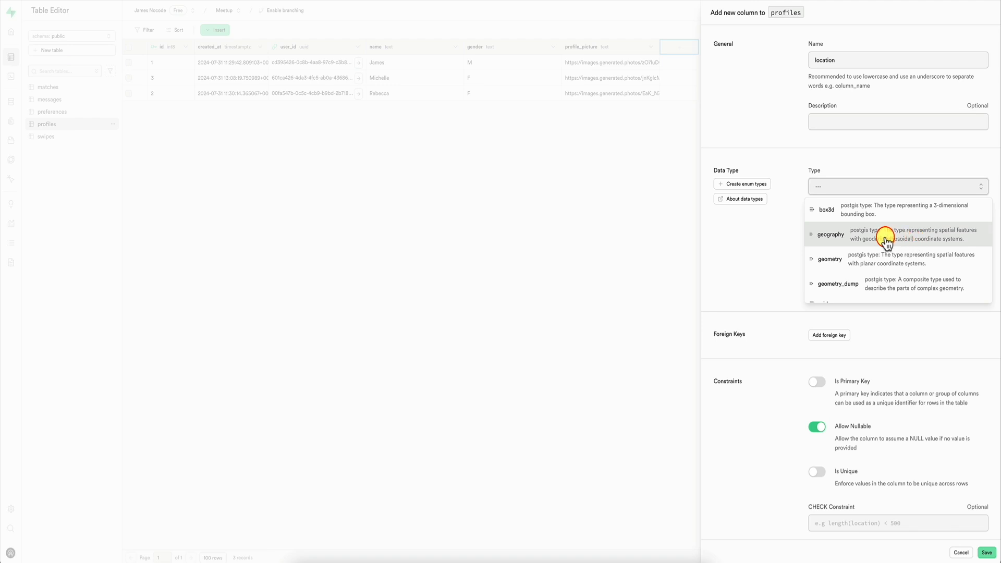
pyautogui.click(860, 236)
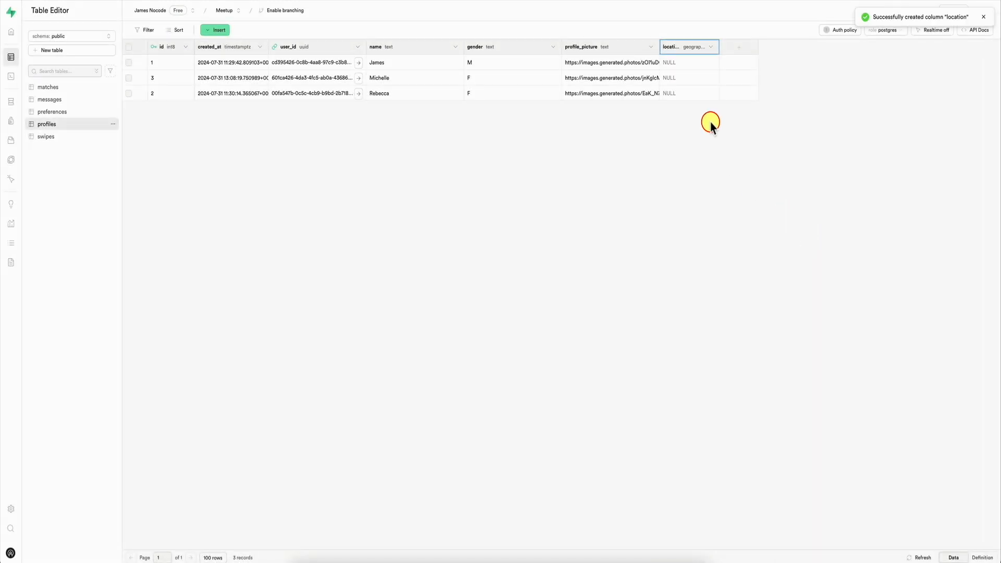
# Step: Open the location cell of the first profile for editing and check which values it offers
pyautogui.doubleClick(679, 62)
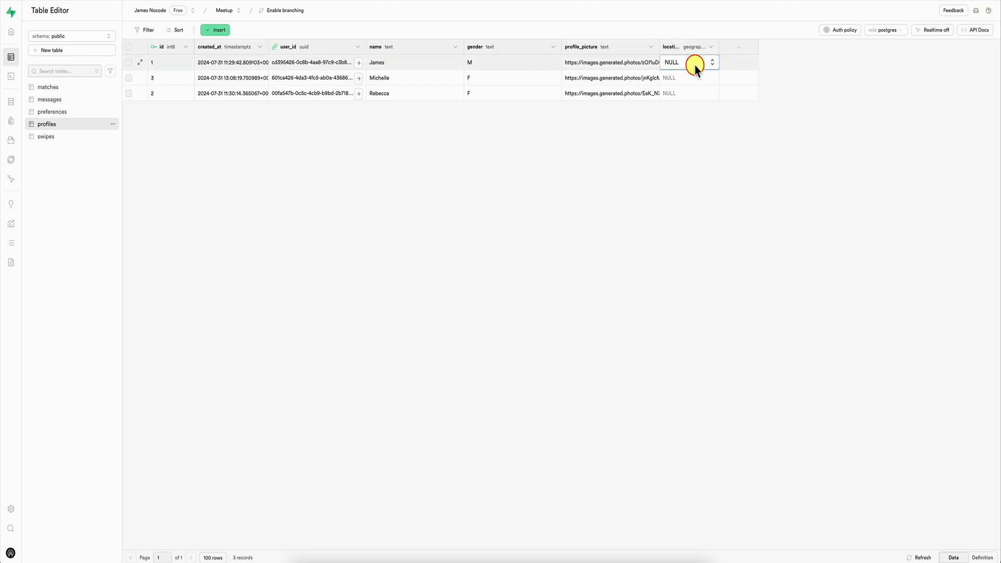
pyautogui.click(694, 64)
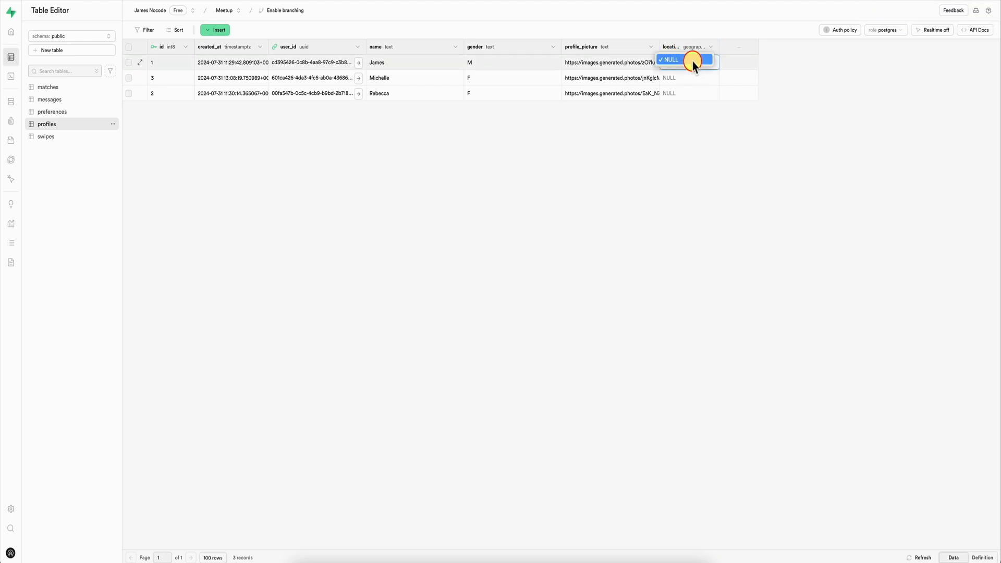
pyautogui.click(692, 62)
# Step: Replace and run the Update profiles location query, setting ids 1, 2 and 3 to points (-73.985428, 40.748817), (-73.968285, 40.785091) and (-73.981566, 40.768094), SRID 4326
pyautogui.moveTo(16, 103)
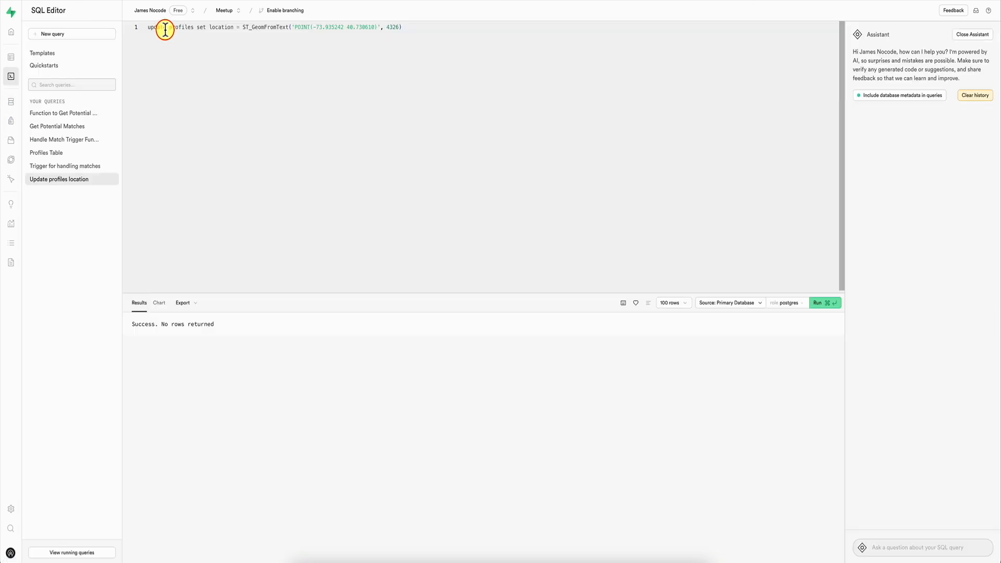
pyautogui.moveTo(243, 27); pyautogui.dragTo(384, 27)
pyautogui.click(243, 27)
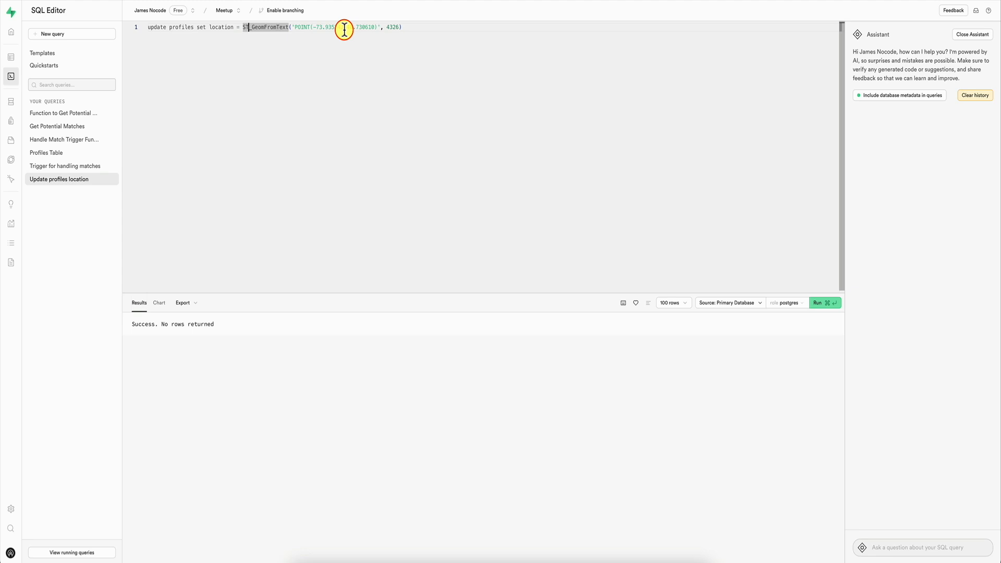
pyautogui.doubleClick(234, 29)
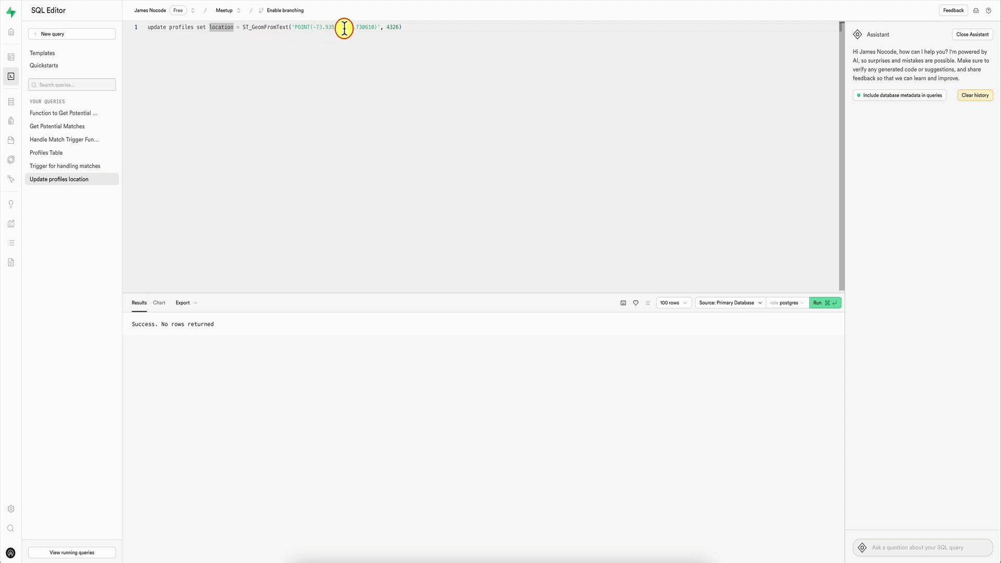
pyautogui.click(283, 94)
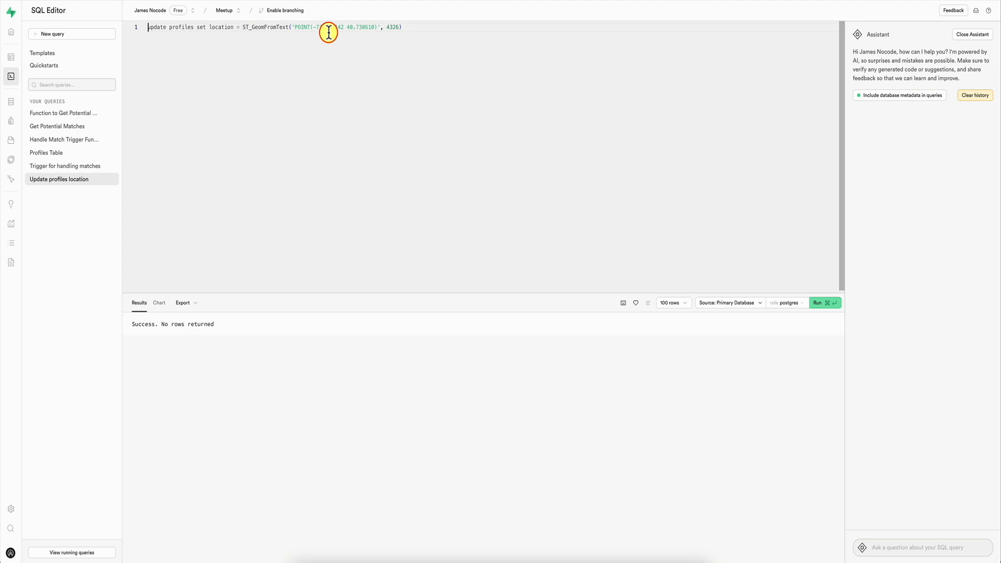
pyautogui.press('super+a')
pyautogui.write('-- Update profile with id 1 UPDATE profiles SET location = ST_SetSRID(                  ST_MakePoint(-73.985428, 40.748817), 4326                ) WHERE id = 1;  -- Update profile with id 2 UPDATE profiles SET location = ST_SetSRID(                  ST_MakePoint(-73.968285, 40.785091), 4326                ) WHERE id = 2;  -- Update profile with id 3 UPDATE profiles SET location = ST_SetSRID(                  ST_MakePoint(-73.981566, 40.768094), 4326                ) WHERE id = 3;')
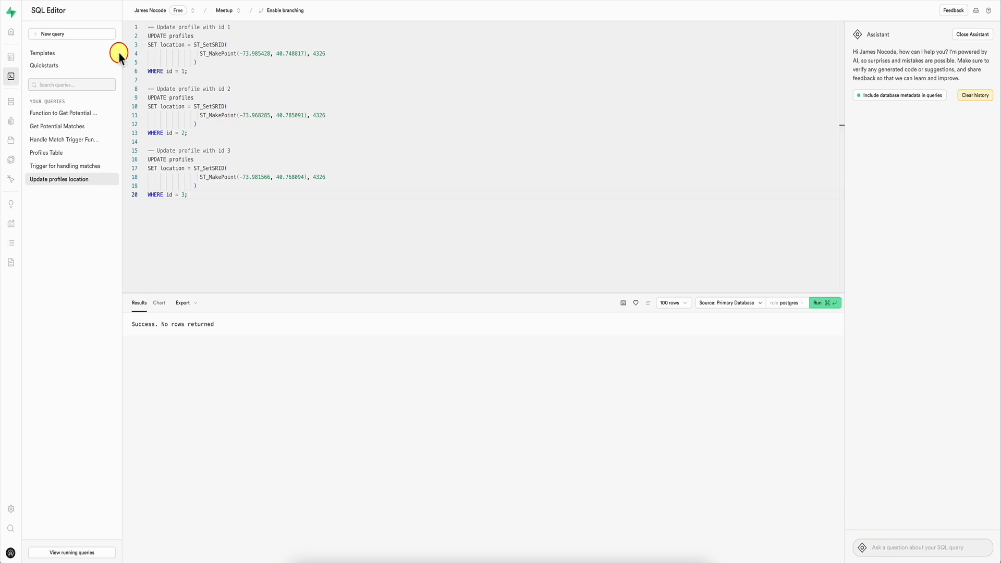
# Step: Open the profiles table and widen the location column to inspect the stored geography values
pyautogui.click(13, 57)
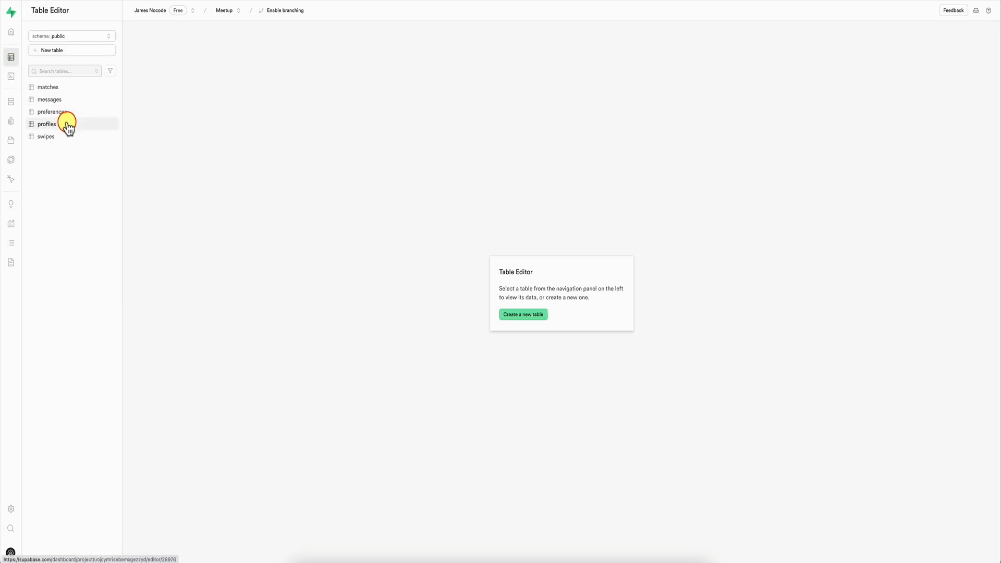
pyautogui.click(67, 124)
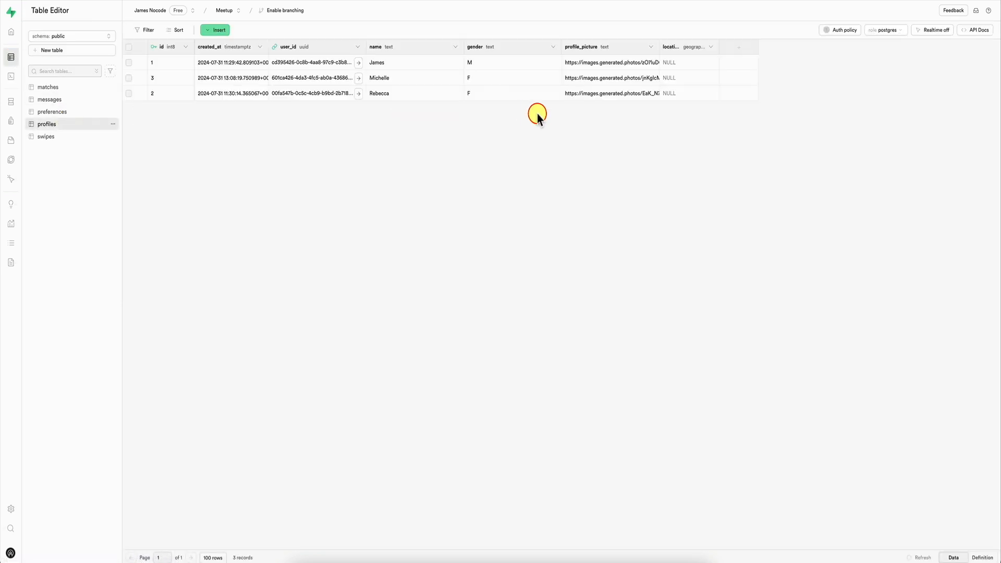
pyautogui.click(718, 49)
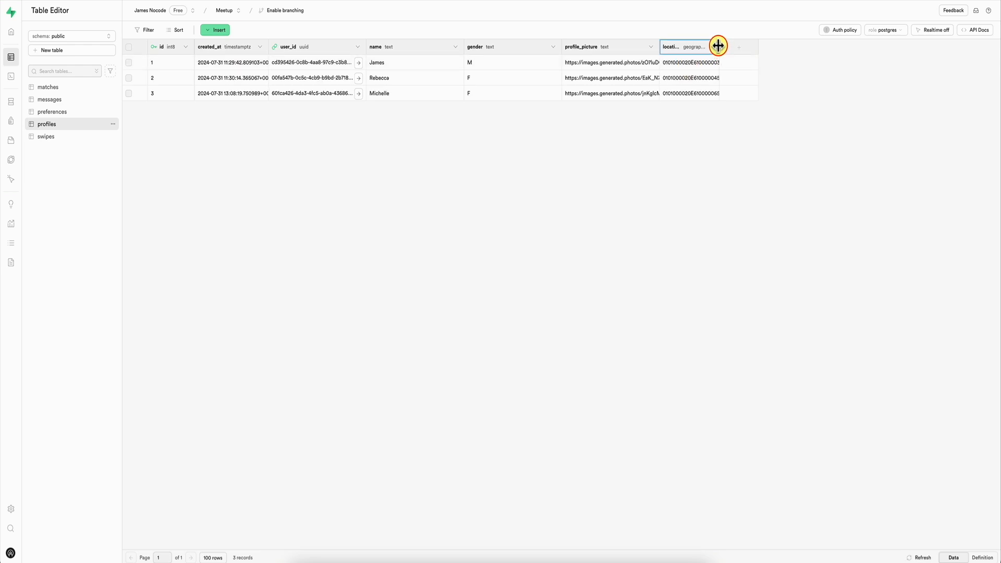
pyautogui.moveTo(718, 46); pyautogui.dragTo(855, 50)
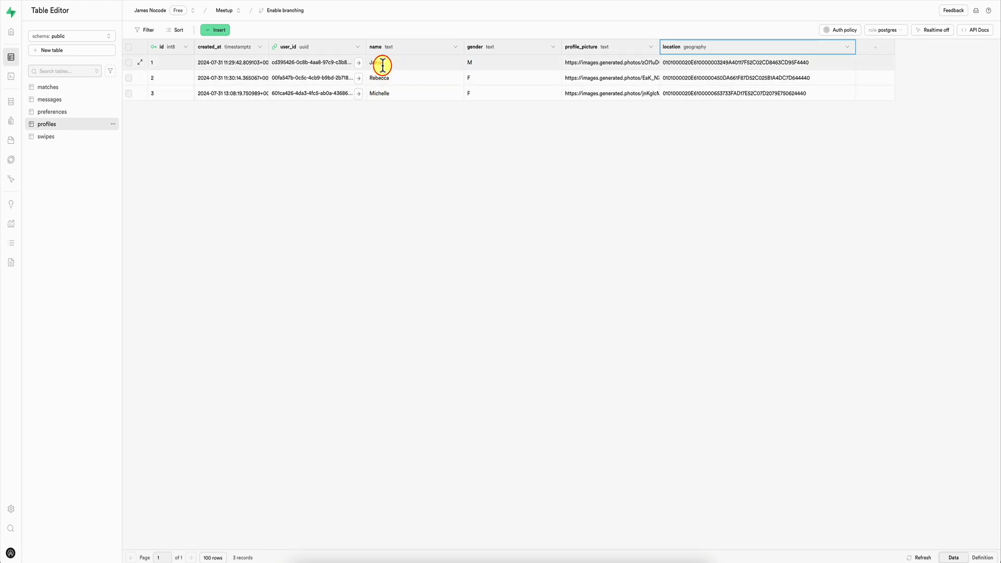
# Step: Create and run a new query that selects the profiles within 16093.4 meters of profile id 1, excluding that profile
pyautogui.click(25, 76)
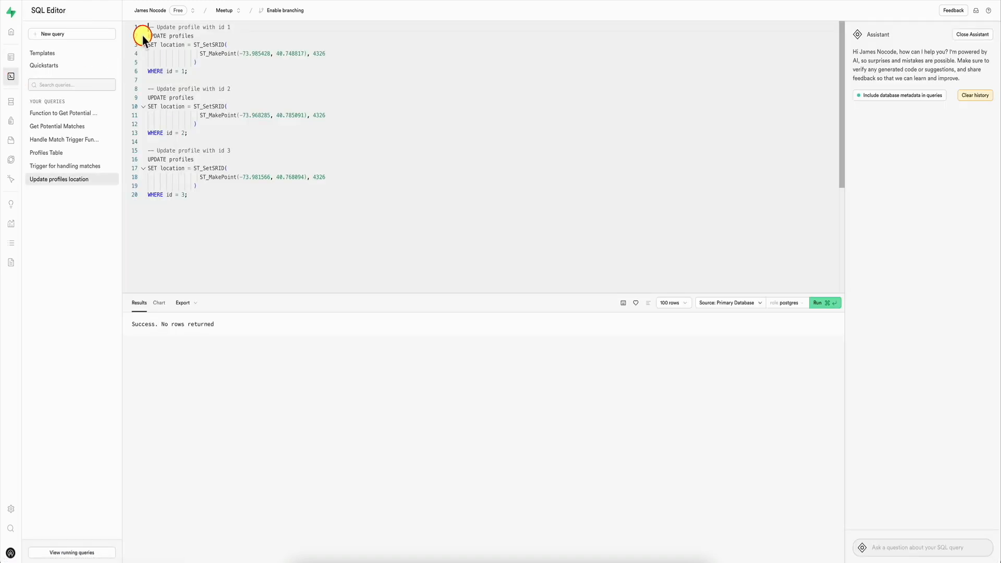
pyautogui.click(83, 34)
pyautogui.click(221, 82)
pyautogui.write('SELECT   p.id,   p.name,   p.gender,   p.profile_picture,   p.location,   p.created_at FROM   profiles p,   profiles p1 WHERE   p1.id = 1 -- Get the location of record with id 1   AND ST_DWithin(     p.location::geography,     p1.location::geography,     16093.4 -- 10 miles in meters (1 mile = 1609.34 meters)   )   AND p.id != 1; -- Exclude the record itself')
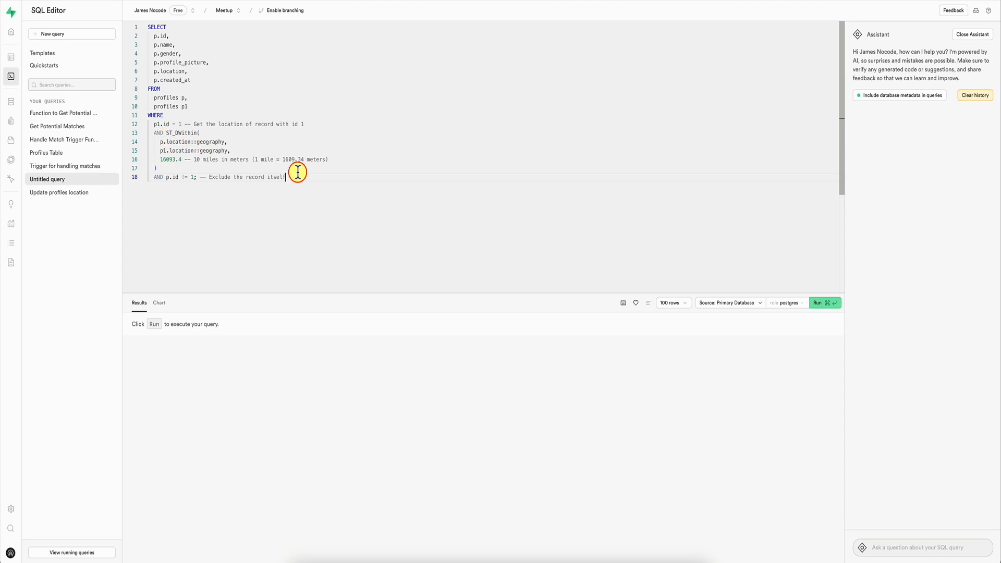
pyautogui.press('super+Return')
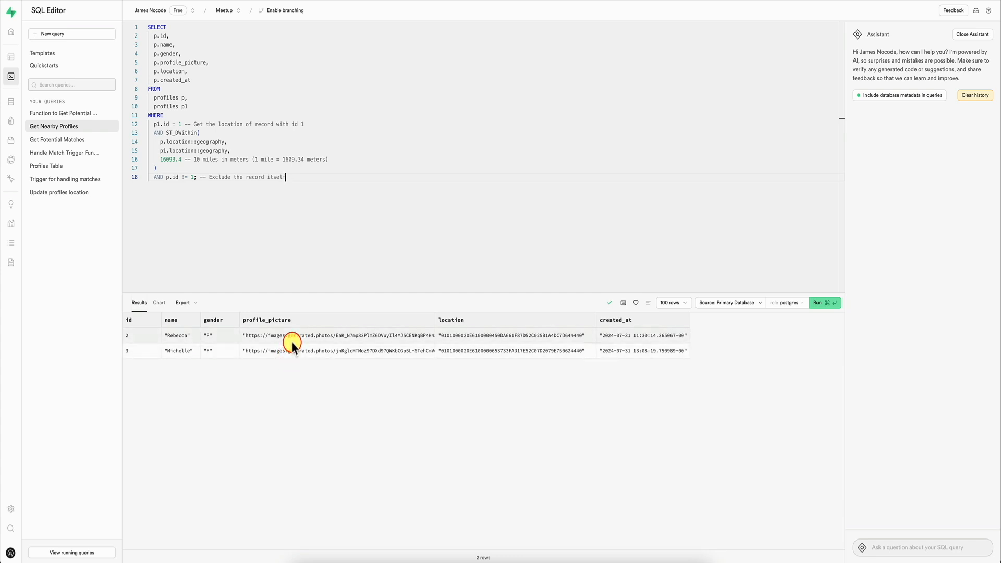
# Step: Set the ST_DWithin distance in the Get Nearby Profiles query to 1609.34 meters and run the query
pyautogui.click(175, 160)
pyautogui.doubleClick(176, 159)
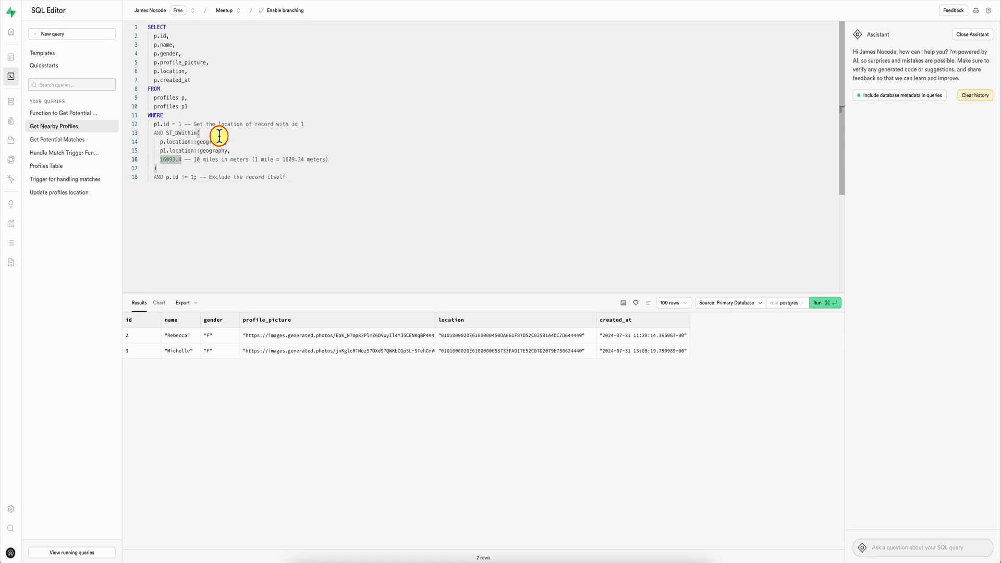
pyautogui.press('Left')
pyautogui.write('.')
pyautogui.press('BackSpace')
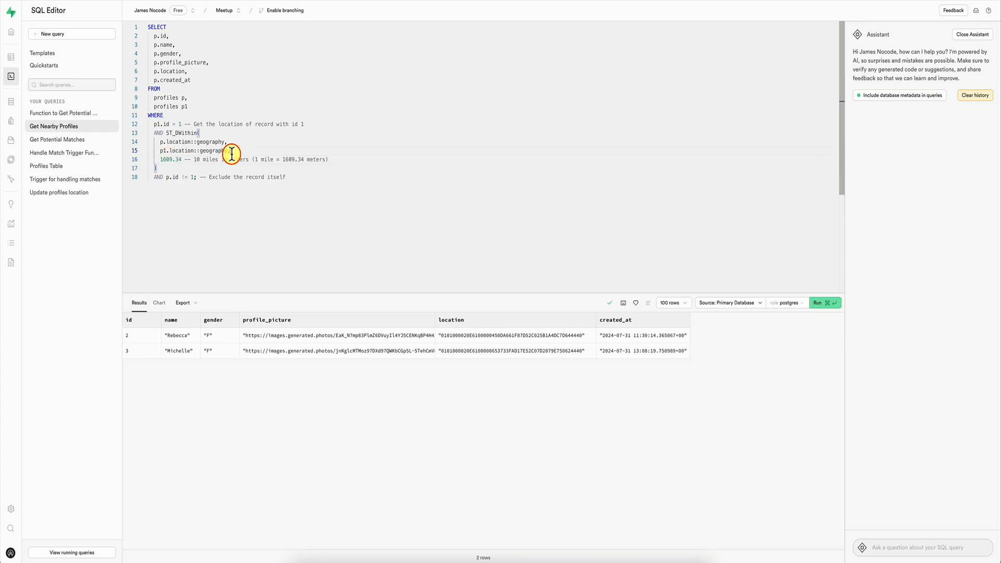
pyautogui.press('super+Return')
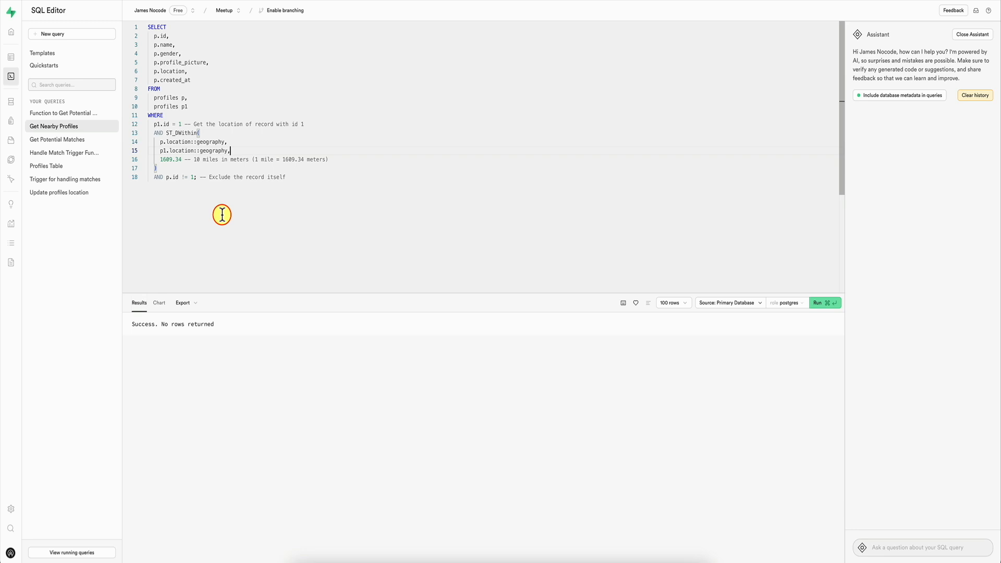
# Step: Restore the ST_DWithin distance in the Get Nearby Profiles query to 16093.4 meters and run the query again
pyautogui.click(176, 159)
pyautogui.press('BackSpace')
pyautogui.click(176, 160)
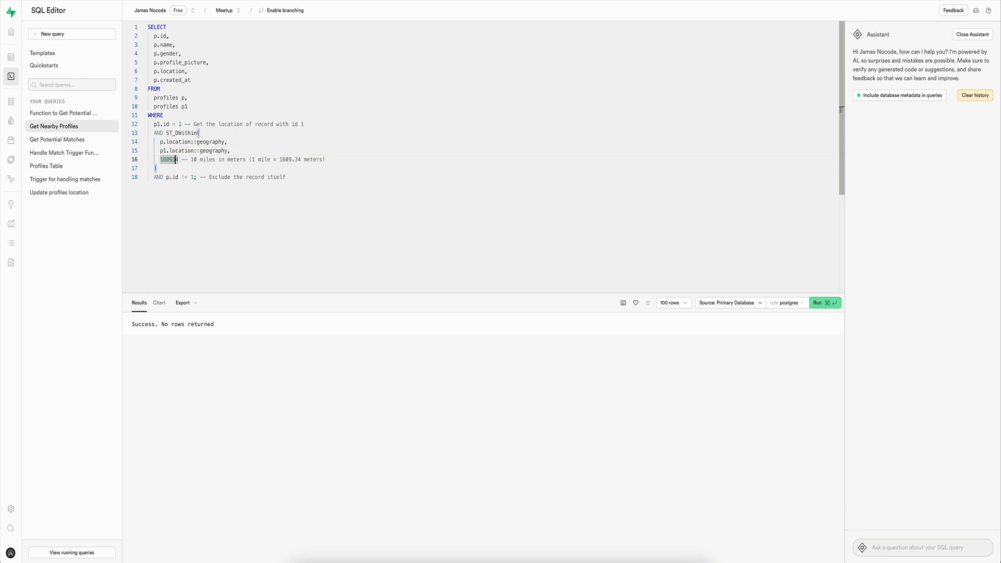
pyautogui.write('.')
pyautogui.press('super+Return')
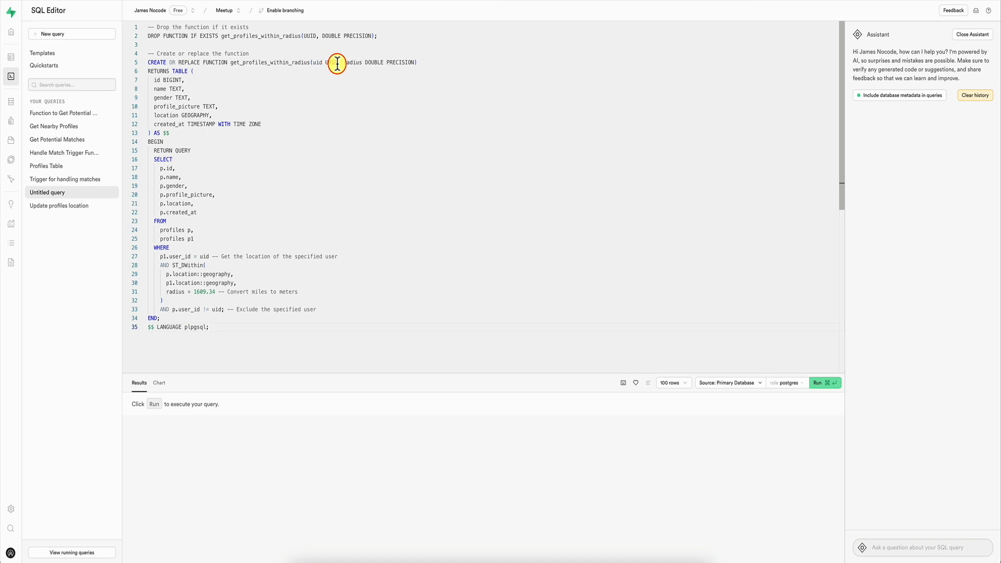
# Step: Run the query that creates the get_profiles_within_radius function with a UUID uid and a double precision radius
pyautogui.click(298, 123)
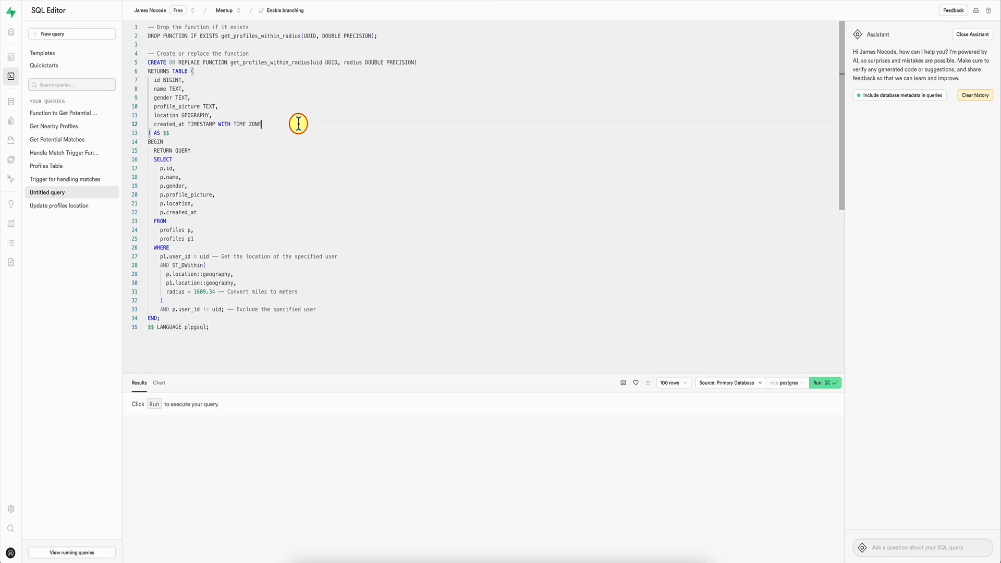
pyautogui.press('super+Return')
pyautogui.click(511, 307)
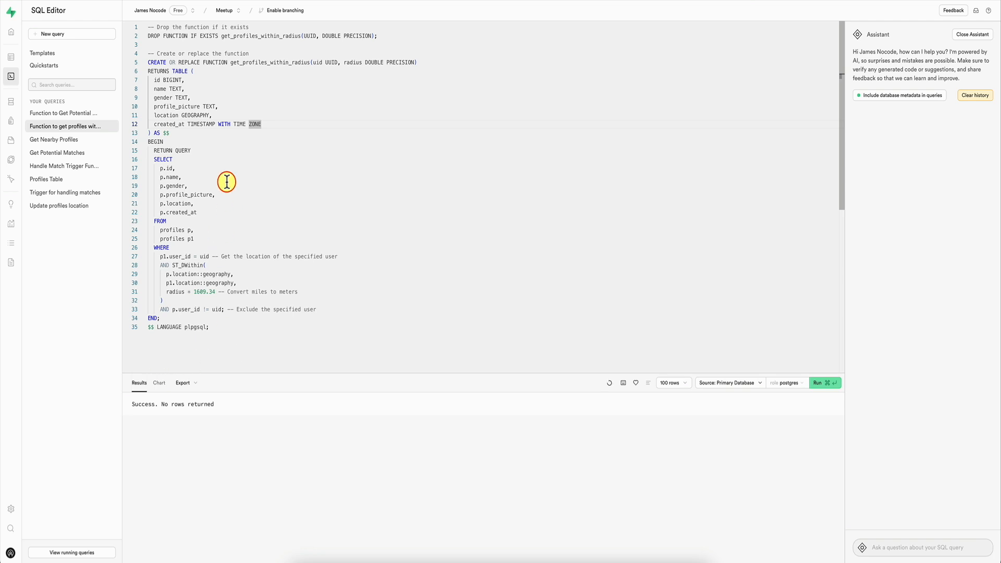
# Step: Create a new query that selects everything from get_profiles_within_radius with a placeholder user ID and a radius of 10
pyautogui.click(76, 37)
pyautogui.write("SELECT * FROM get_profiles_within_radius('your-user-id-here', 10);")
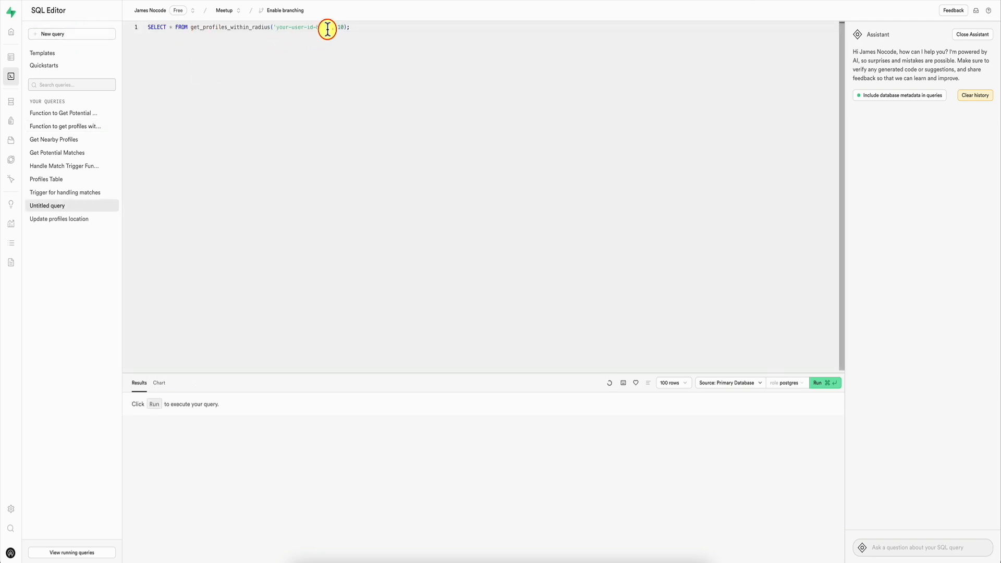
pyautogui.moveTo(329, 27); pyautogui.dragTo(276, 27)
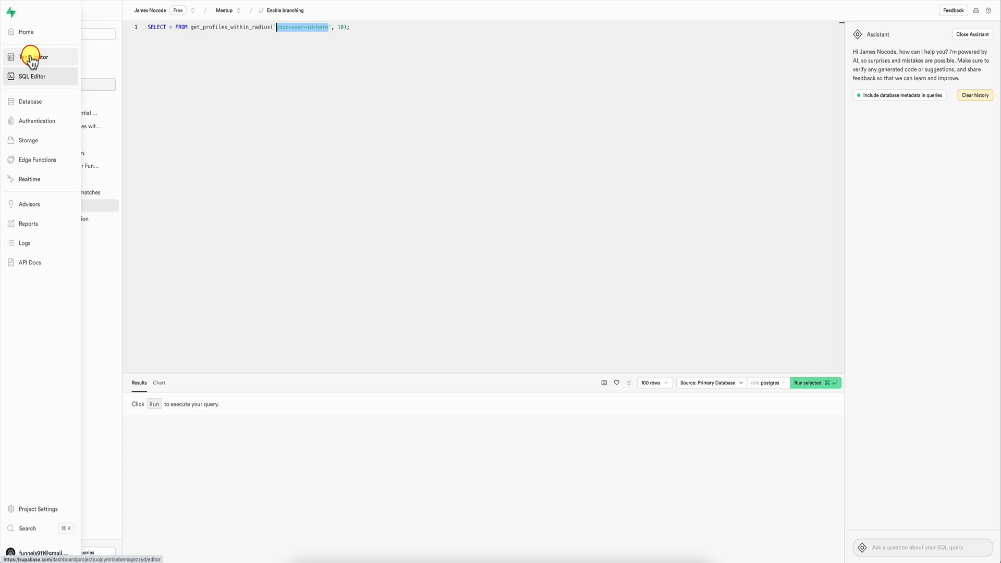
# Step: Replace the query's placeholder user ID with the user_id of profile 1 from the profiles table and run the query
pyautogui.click(30, 55)
pyautogui.click(56, 124)
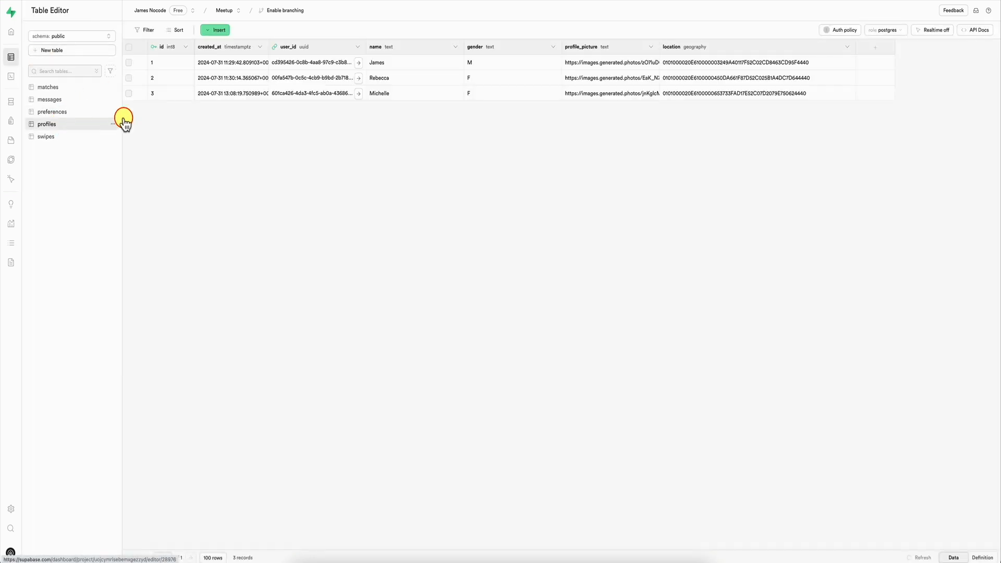
pyautogui.click(315, 62)
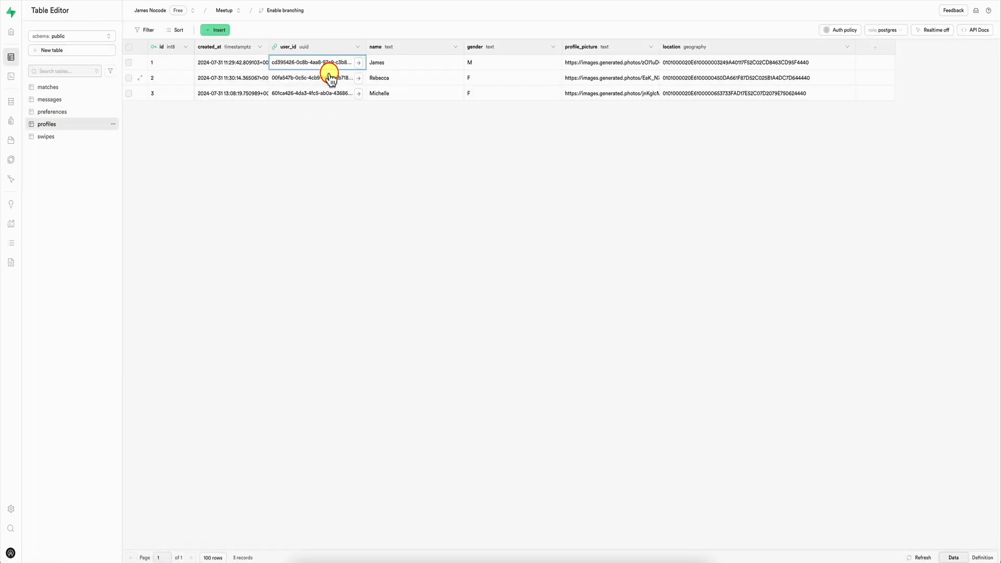
pyautogui.moveTo(21, 84)
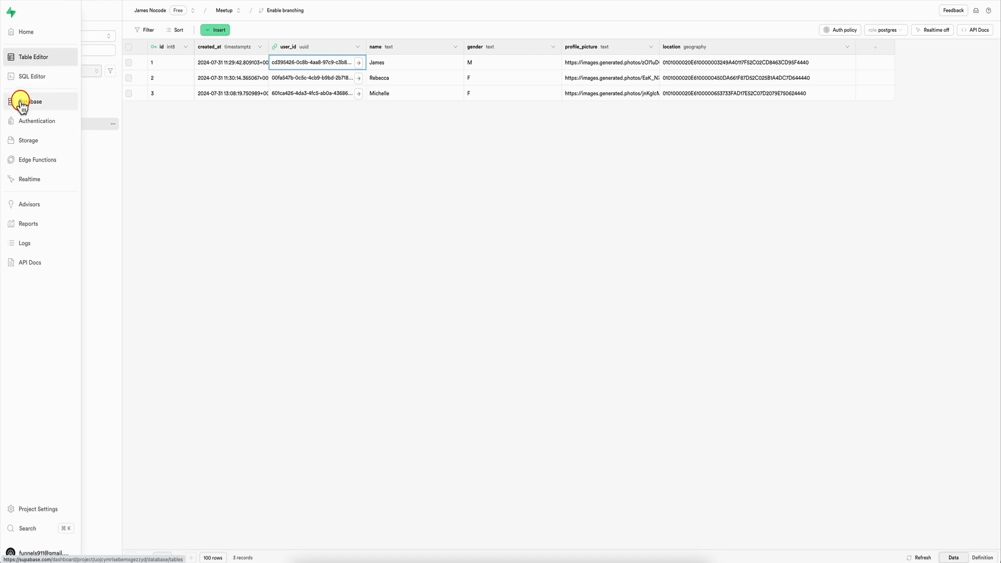
pyautogui.click(44, 79)
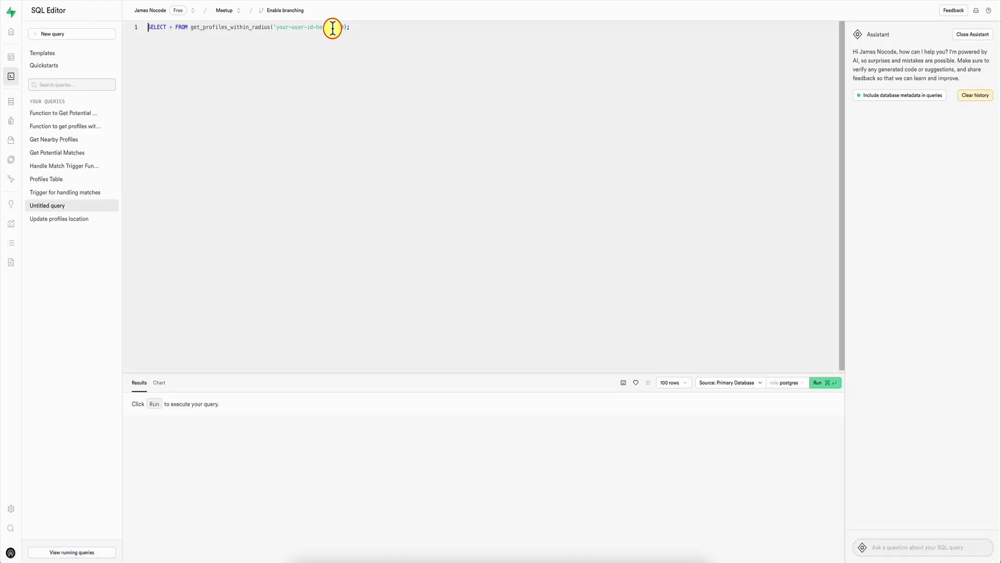
pyautogui.moveTo(330, 28); pyautogui.dragTo(275, 28)
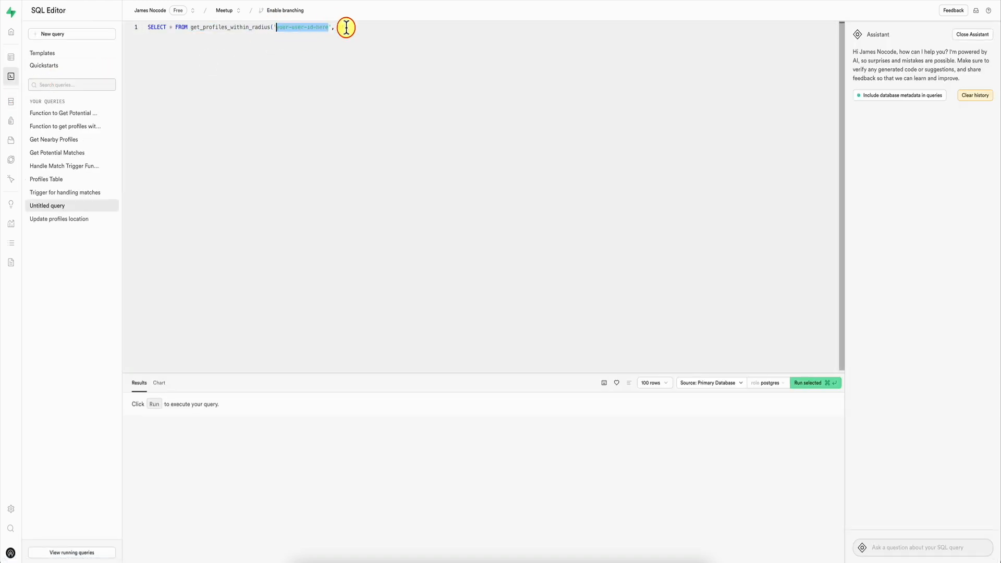
pyautogui.write('cd395426-0c8b-4aa8-97c9-c3b8058f6cfc')
pyautogui.click(421, 35)
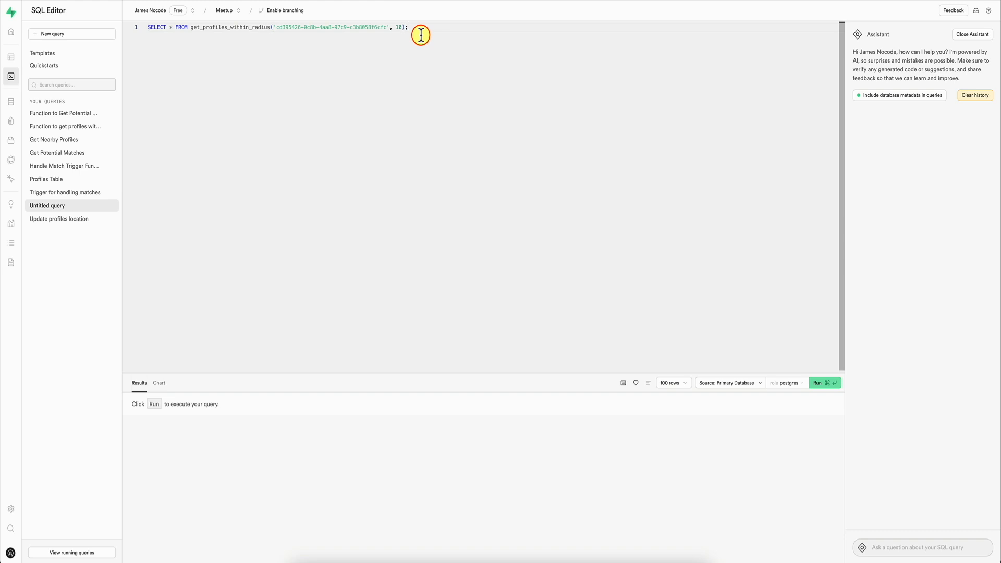
pyautogui.press('super+Return')
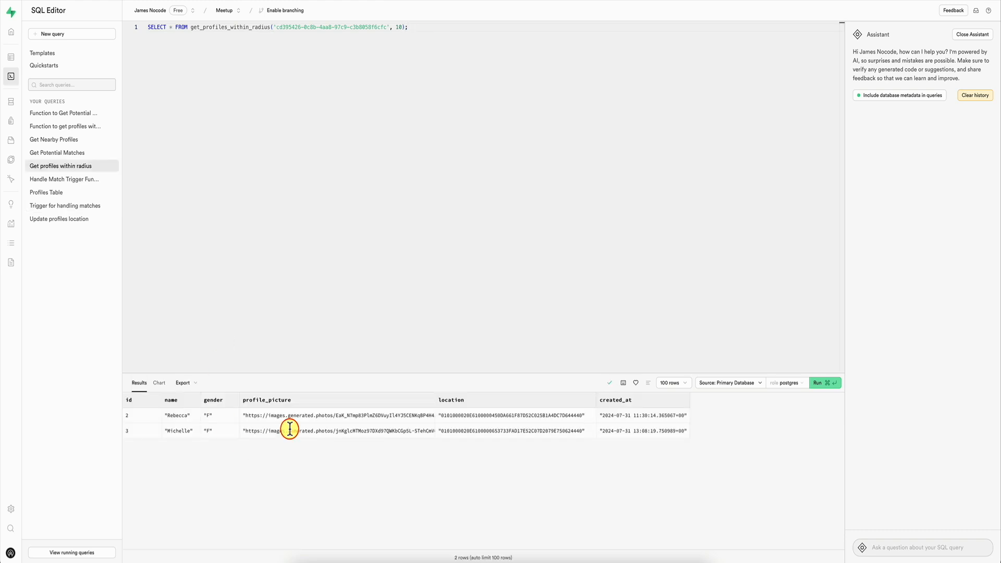
# Step: Set the radius argument of the get_profiles_within_radius query to 5 and run it
pyautogui.click(401, 27)
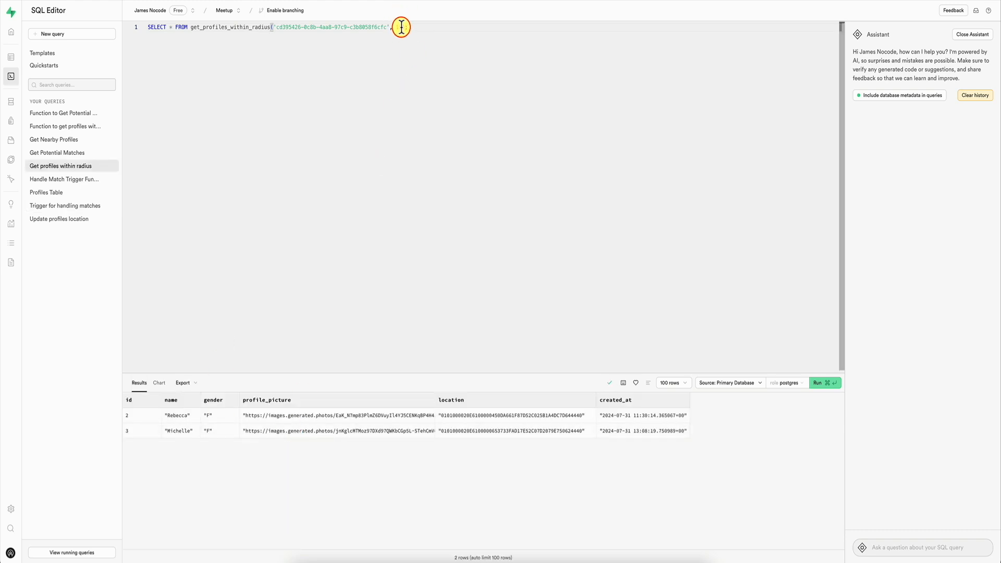
pyautogui.press('BackSpace')
pyautogui.press('BackSpace')
pyautogui.write('5')
pyautogui.press('super+Return')
# Step: Test the get_profiles_within_radius query with a radius of 3 and with a radius of 2
pyautogui.press('BackSpace')
pyautogui.write('3')
pyautogui.press('super+Return')
pyautogui.press('super+Return')
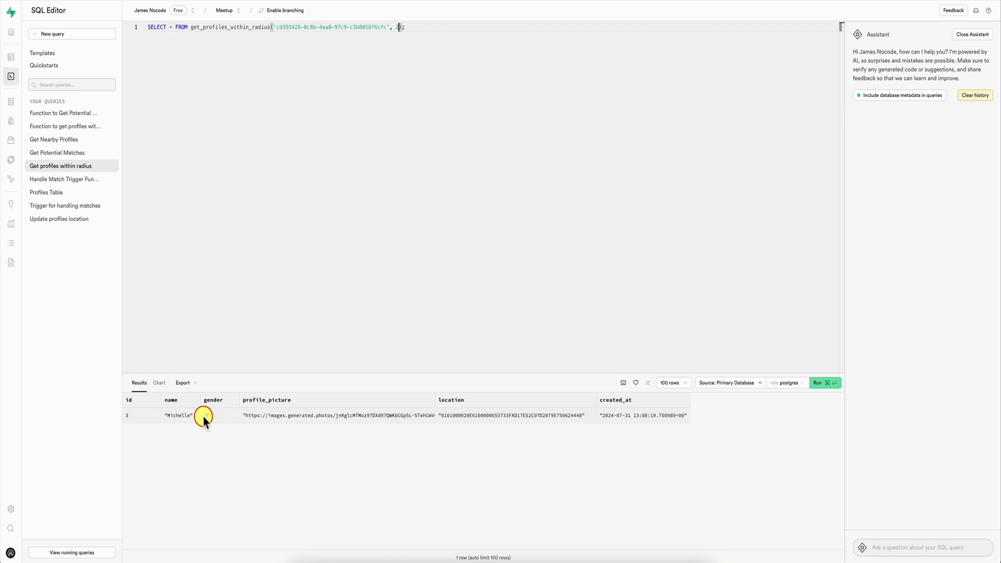
# Step: Run the get_profiles_within_radius query again with a radius of 3, and once more with a radius of 1
pyautogui.press('BackSpace')
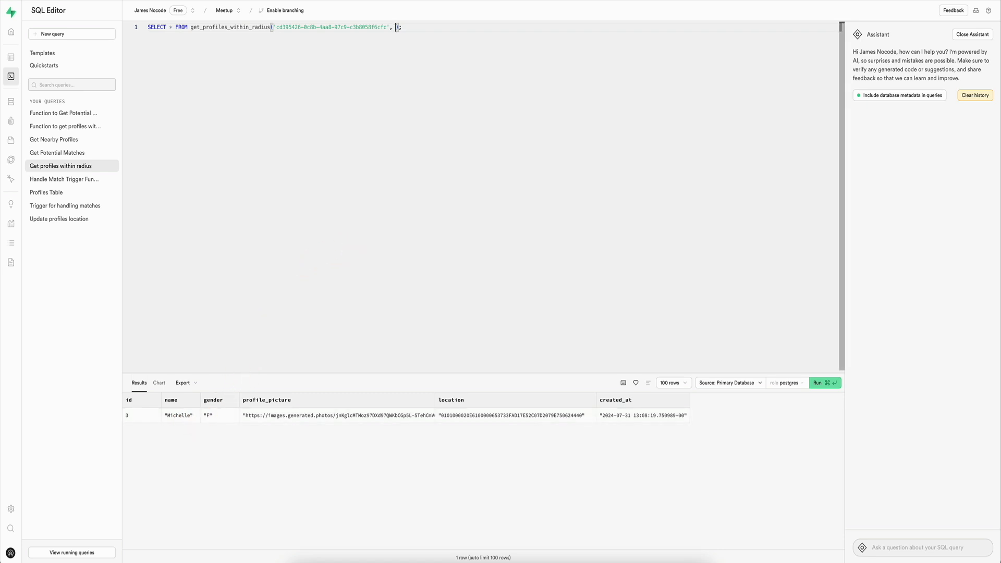
pyautogui.press('super+Return')
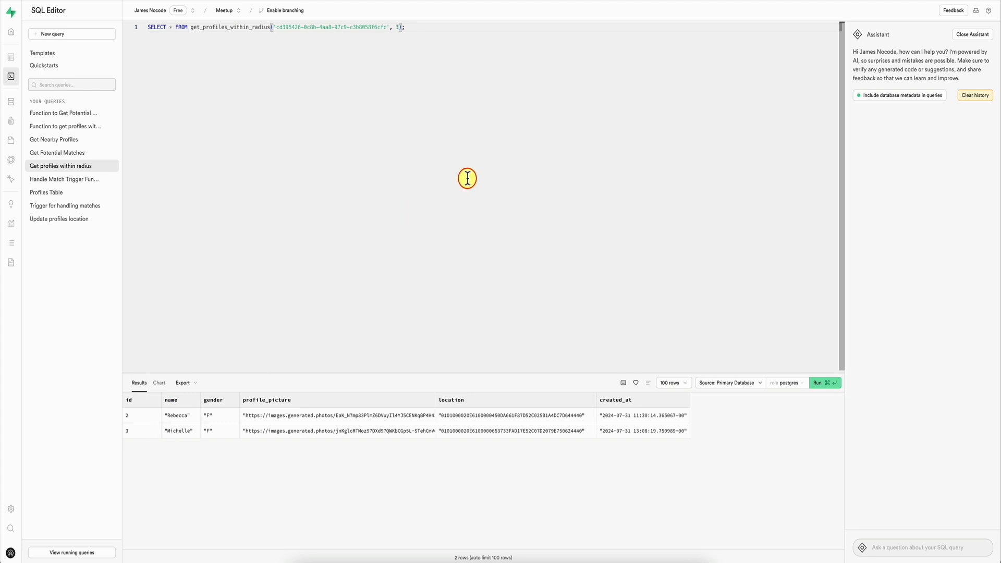
pyautogui.press('BackSpace')
pyautogui.press('super+Return')
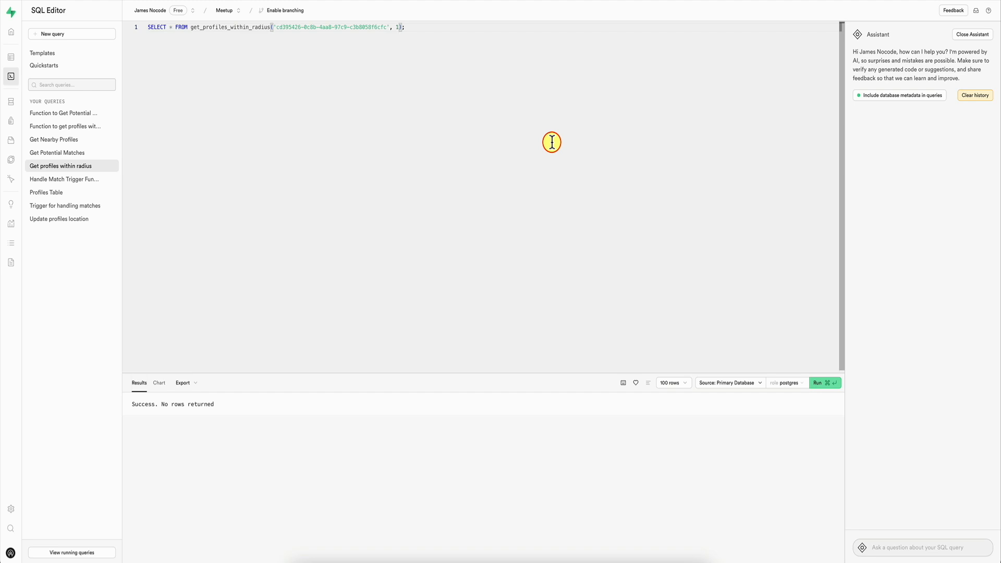
# Step: Replace the get_potential_matches function's SQL with a version filtering by a double precision radius_arg, and run it despite the destructive operation
pyautogui.click(71, 153)
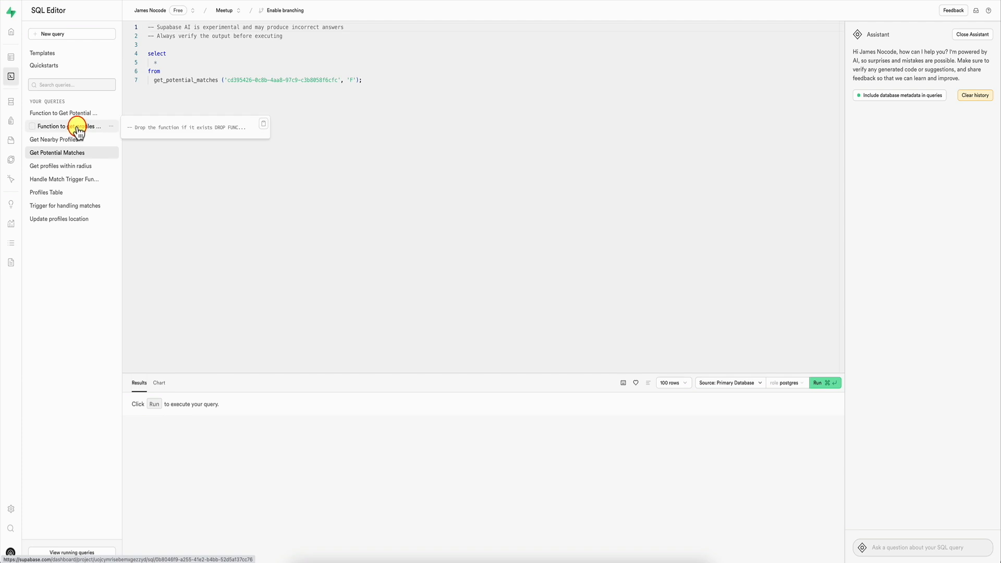
pyautogui.click(77, 131)
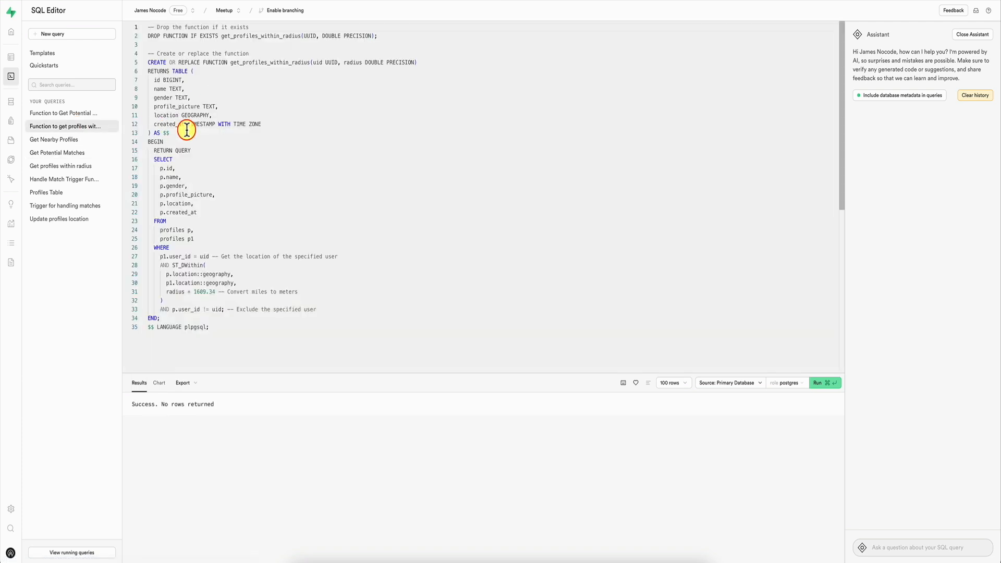
pyautogui.click(105, 113)
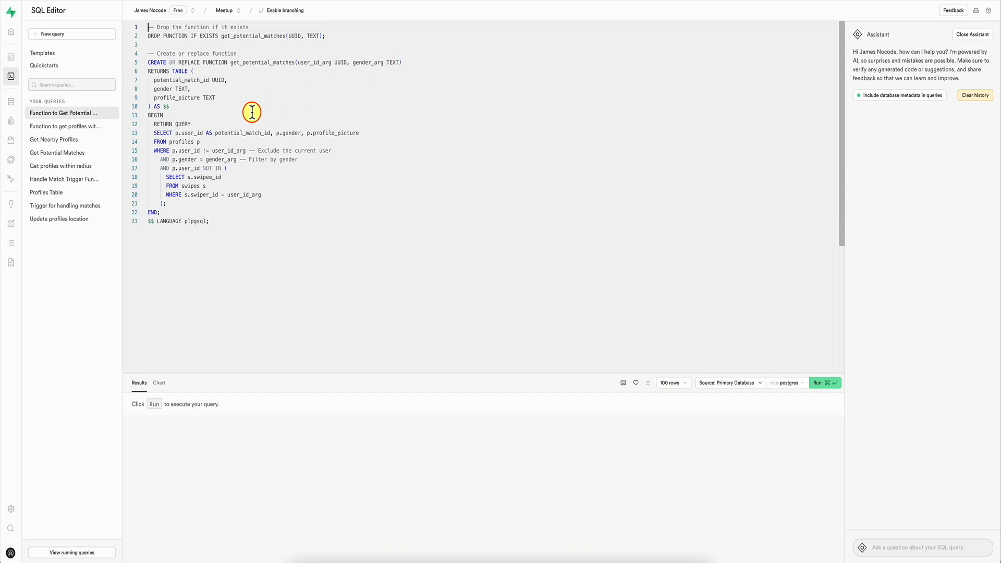
pyautogui.click(231, 232)
pyautogui.press('super+a')
pyautogui.write('-- Drop the function if it exists DROP FUNCTION IF EXISTS get_potential_matches(UUID, TEXT, DOUBLE PRECISION);  -- Create or replace function CREATE OR REPLACE FUNCTION get_potential_matches(user_id_arg UUID, gender_arg TEXT, radius_arg DOUBLE PRECISION) RETURNS TABLE (   potential_match_id UUID,   gender TEXT,   profile_picture TEXT ) AS $$ BEGIN   RETURN QUERY   WITH user_location AS (     SELECT location     FROM profiles     WHERE user_id = user_id_arg   )   SELECT p.user_id AS potential_match_id, p.gender, p.profile_picture   FROM profiles p, user_location ul   WHERE p.user_id != user_id_arg -- Exclude the current user     AND p.gender = gender_arg -- Filter by gender     AND ST_DWithin(       p.location::geography,       ul.location::geography,       radius_arg * 1609.34 -- Convert miles to meters     )     AND p.user_id NOT IN (       SELECT s.swipee_id       FROM swipes s       WHERE s.swiper_id = user_id_arg     ); END; $$ LANGUAGE plpgsql;')
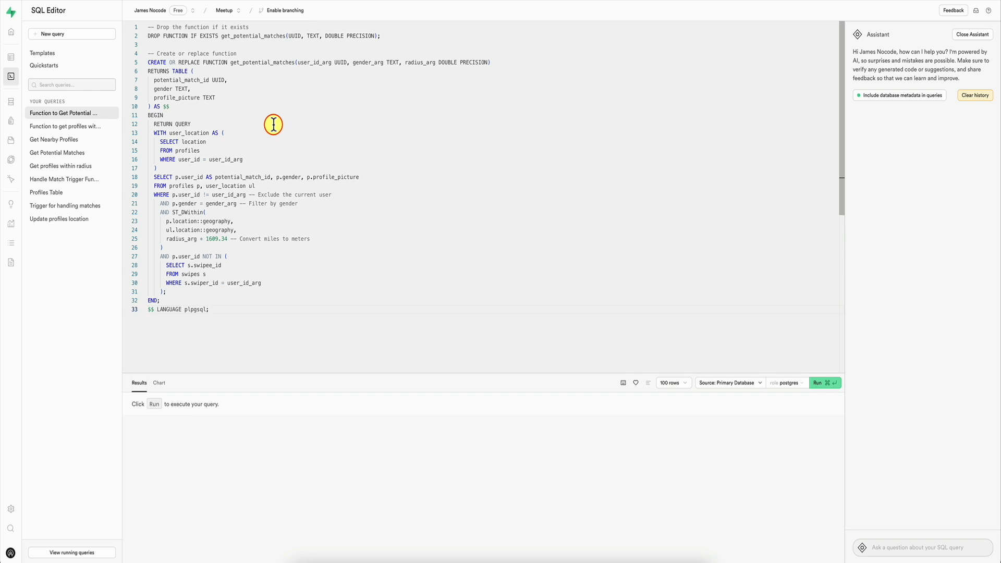
pyautogui.press('super+Return')
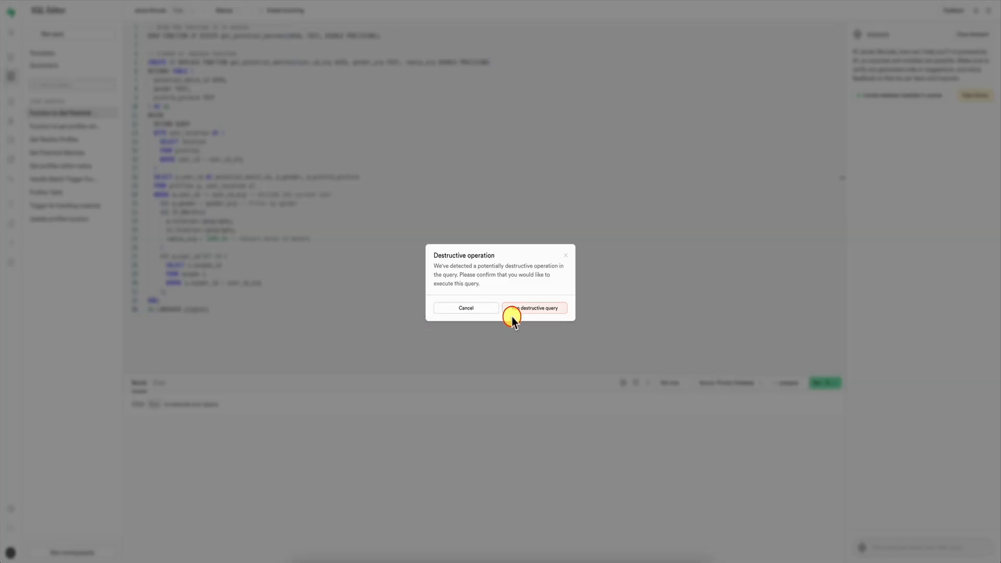
pyautogui.click(530, 311)
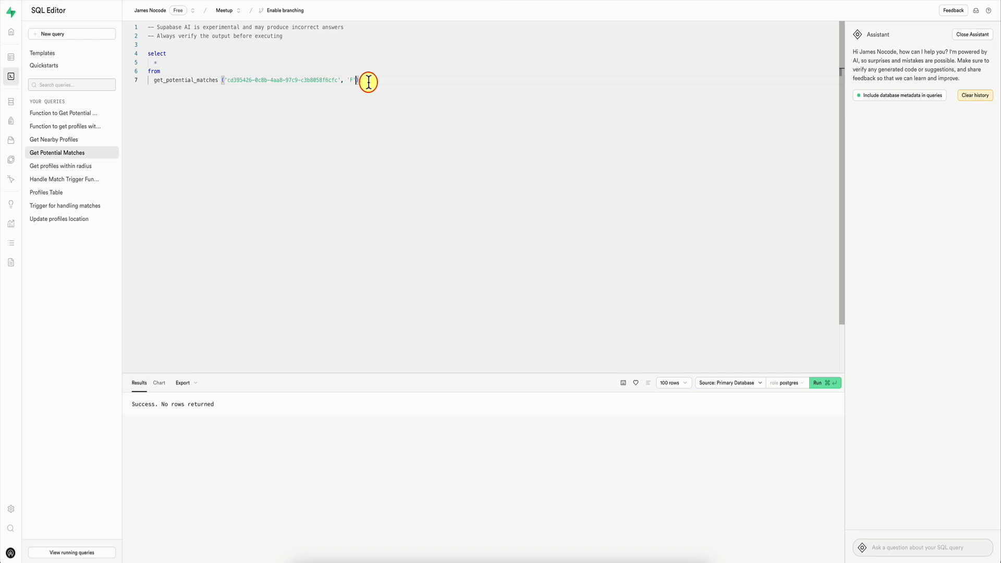
# Step: Add a radius argument of 10 to the get_potential_matches call in the Get Potential Matches query and run it
pyautogui.write(', 10')
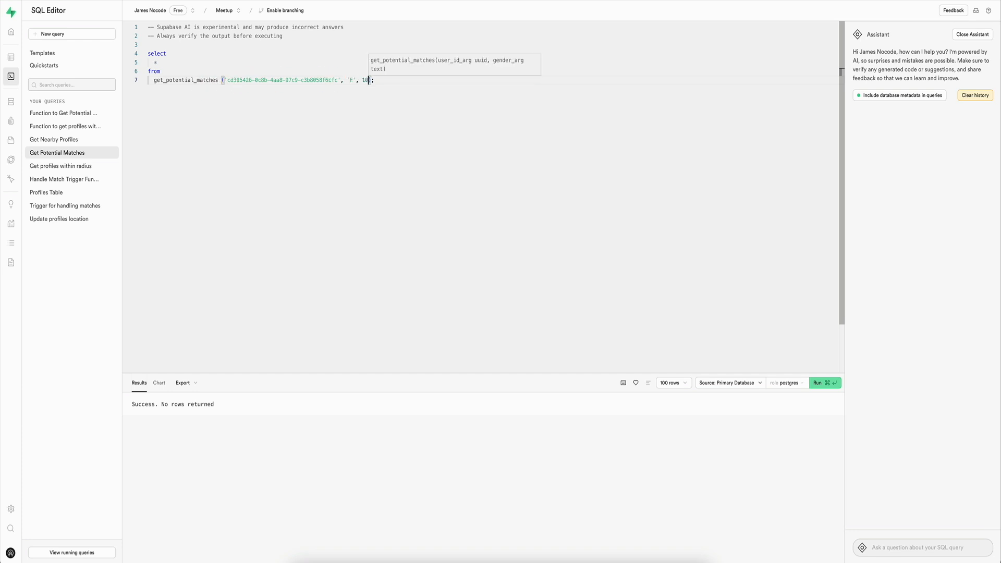
pyautogui.press('super+Return')
pyautogui.click(359, 72)
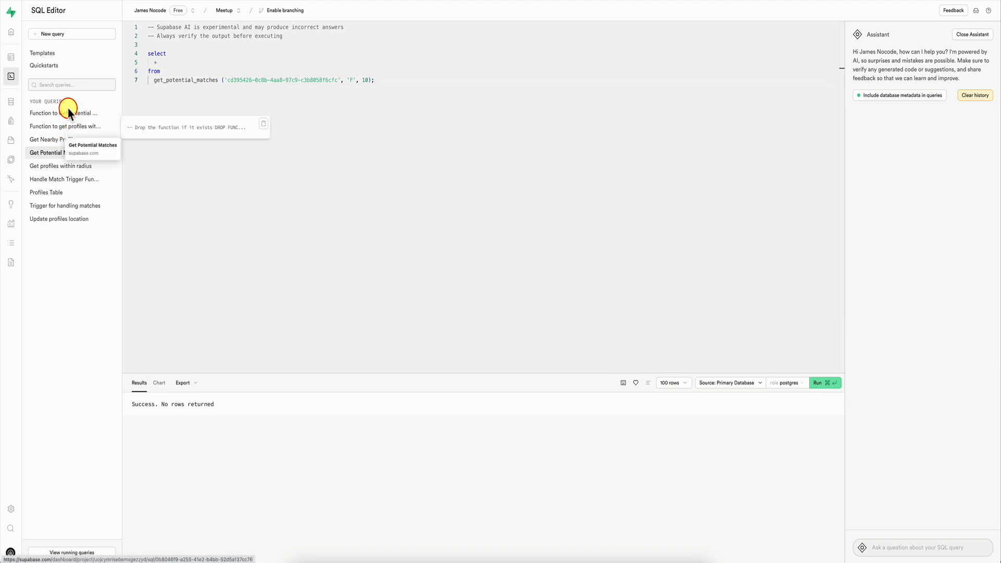
# Step: Check the swipes table in the Table Editor and try to delete the row in the matches table
pyautogui.click(23, 58)
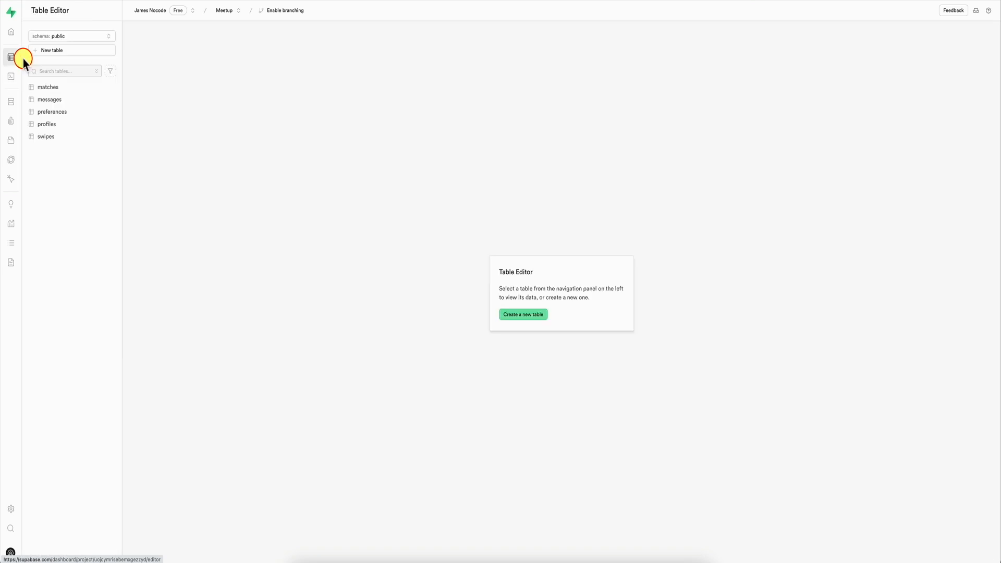
pyautogui.click(54, 139)
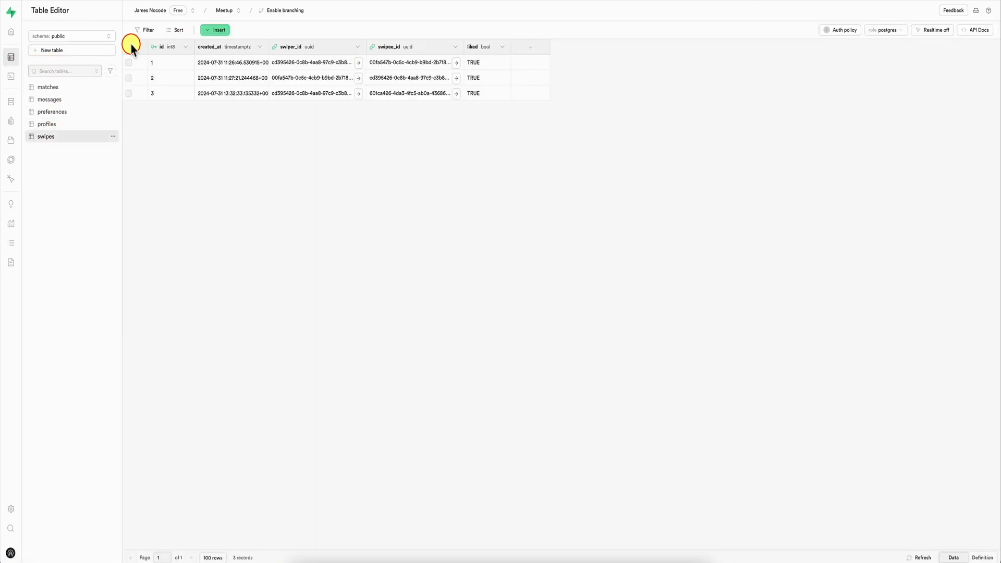
pyautogui.click(70, 85)
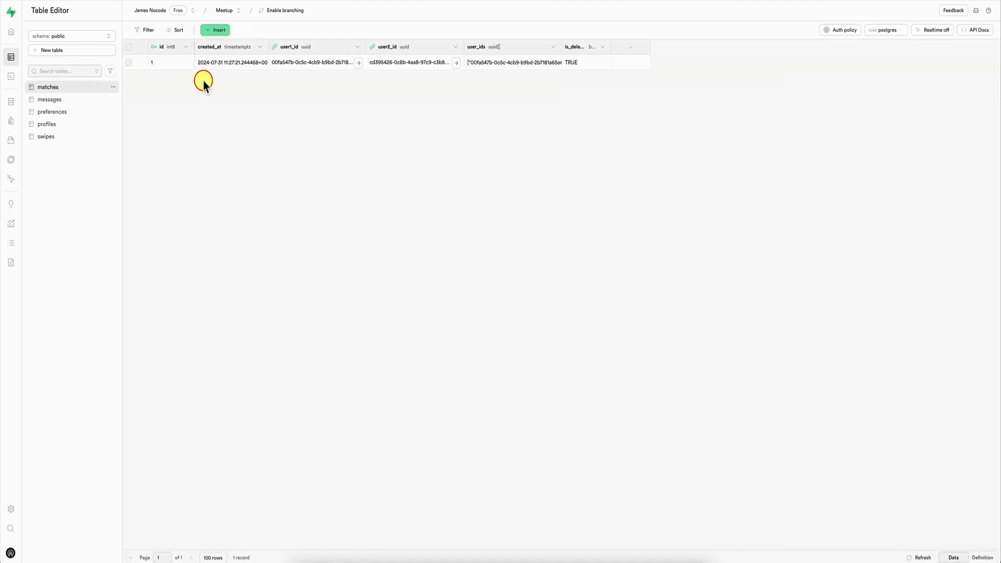
pyautogui.click(130, 48)
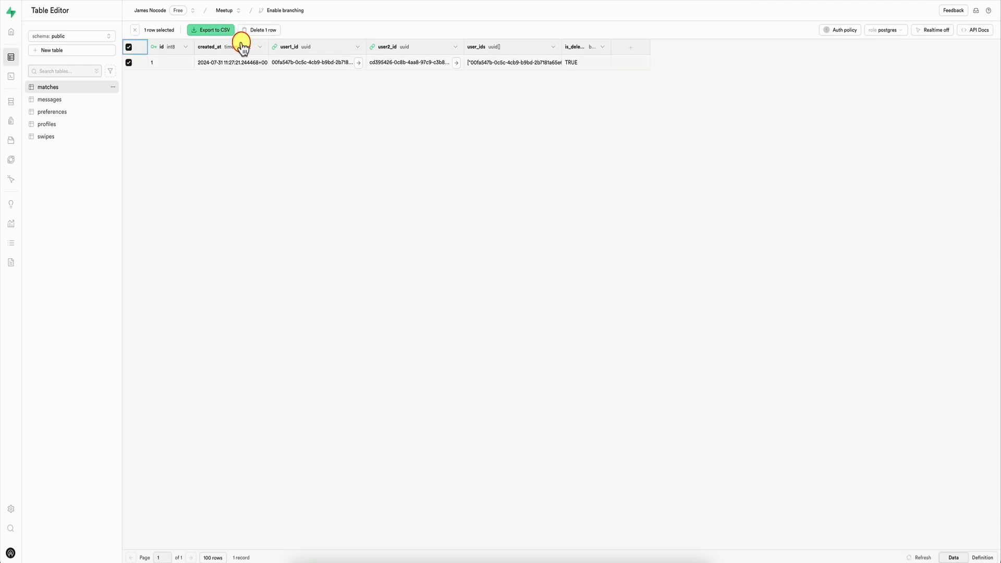
pyautogui.click(320, 30)
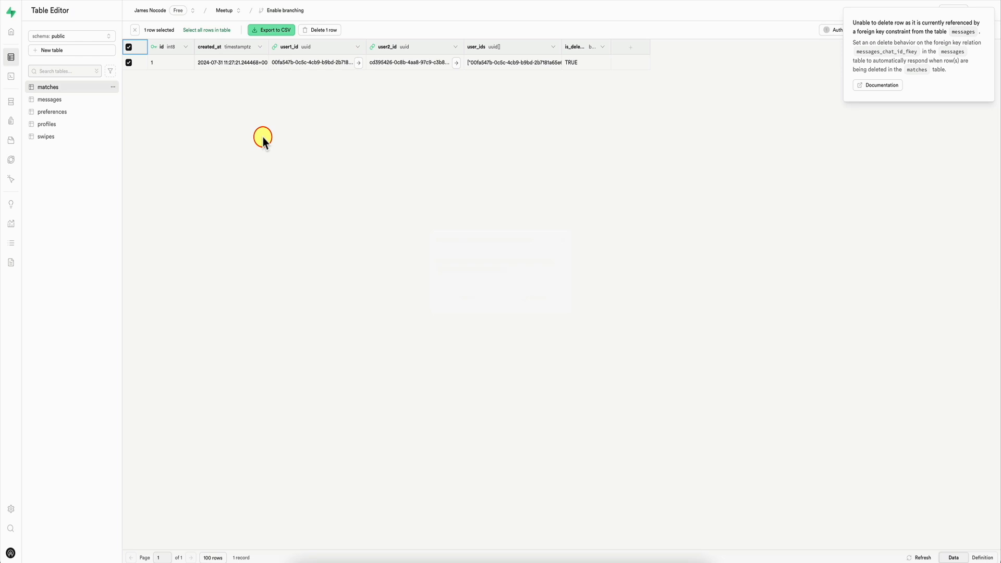
pyautogui.click(985, 16)
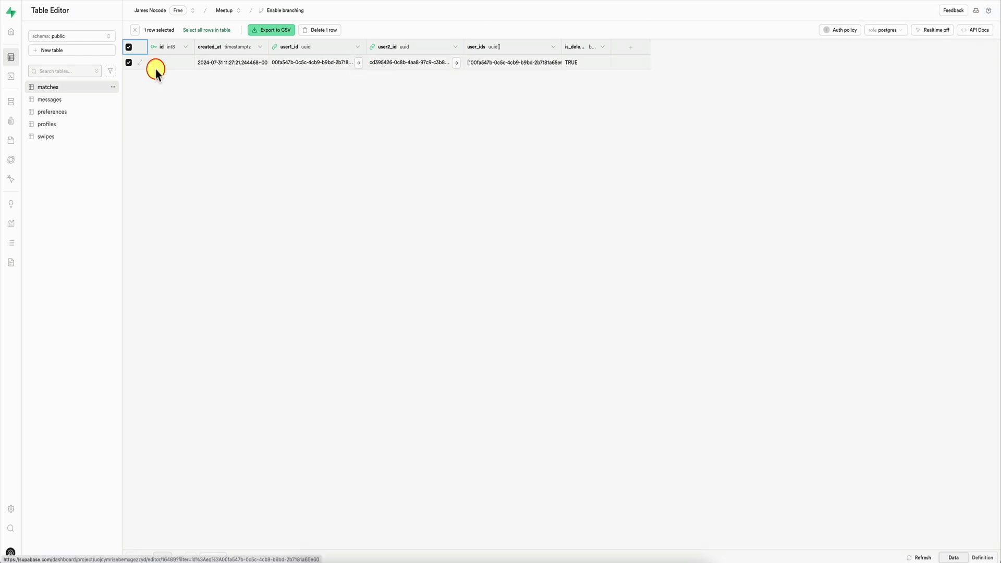
# Step: Delete all rows from the messages table
pyautogui.click(78, 99)
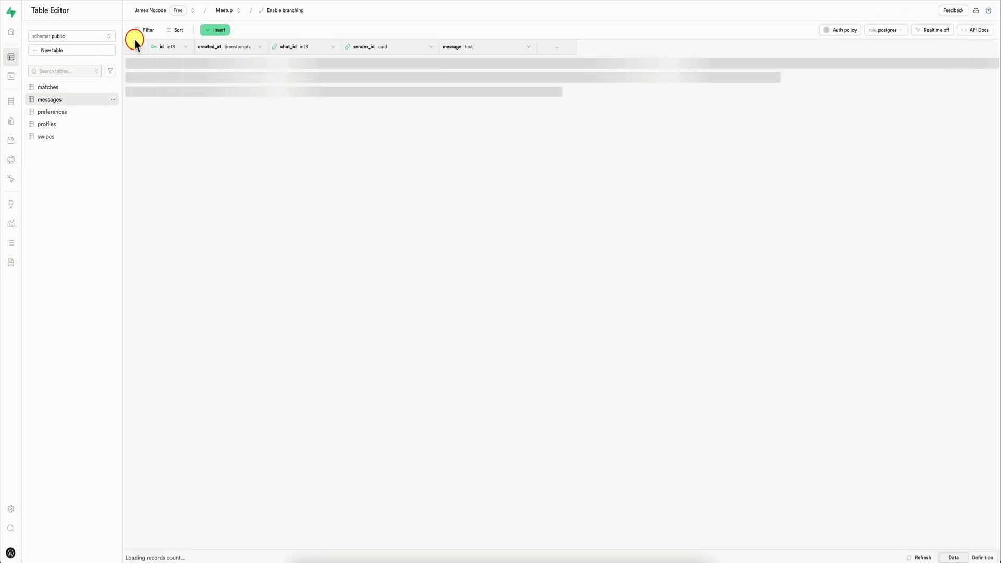
pyautogui.click(129, 47)
pyautogui.click(322, 32)
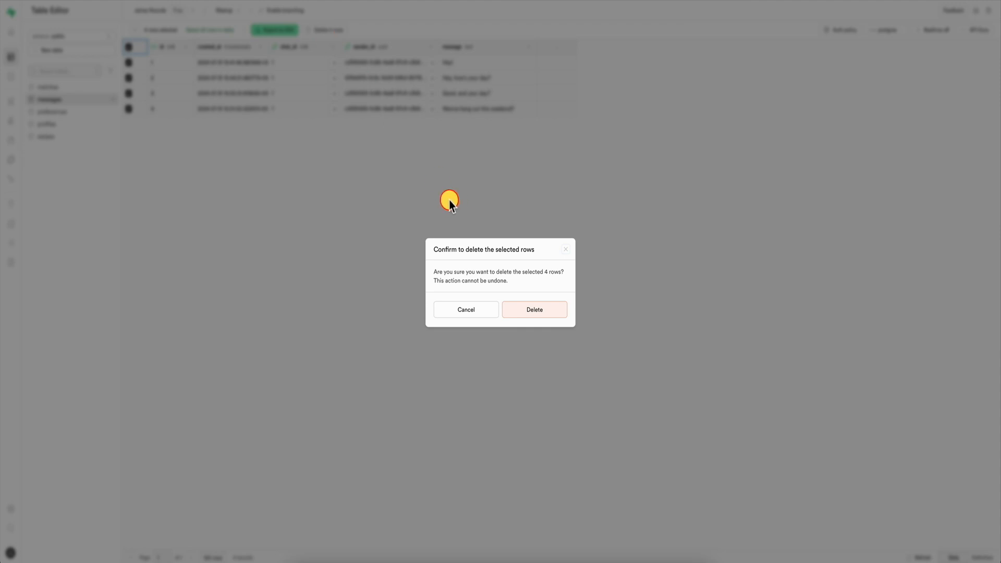
pyautogui.click(515, 307)
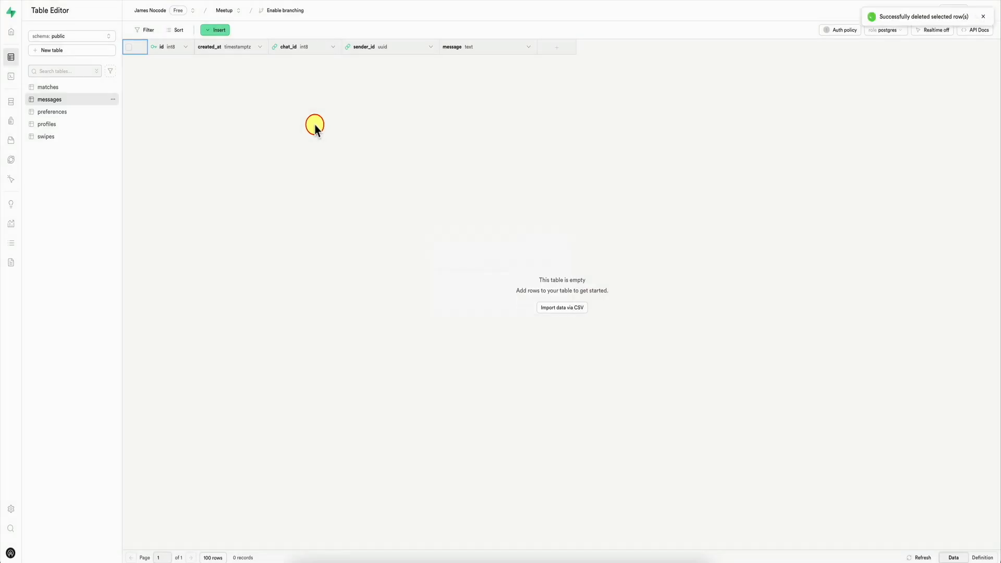
# Step: Revisit the matches table and delete all rows from the swipes table
pyautogui.click(81, 87)
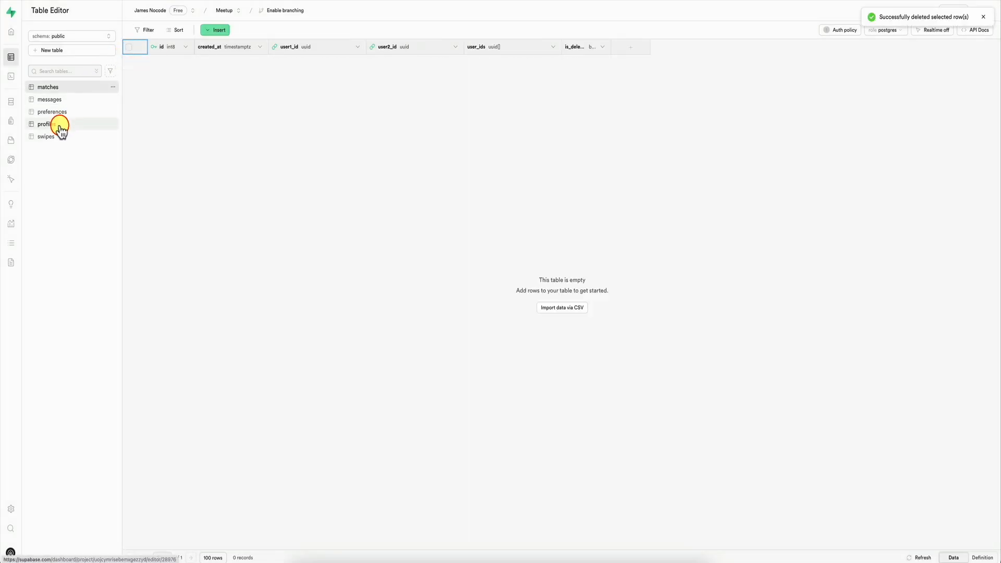
pyautogui.click(59, 135)
pyautogui.click(129, 47)
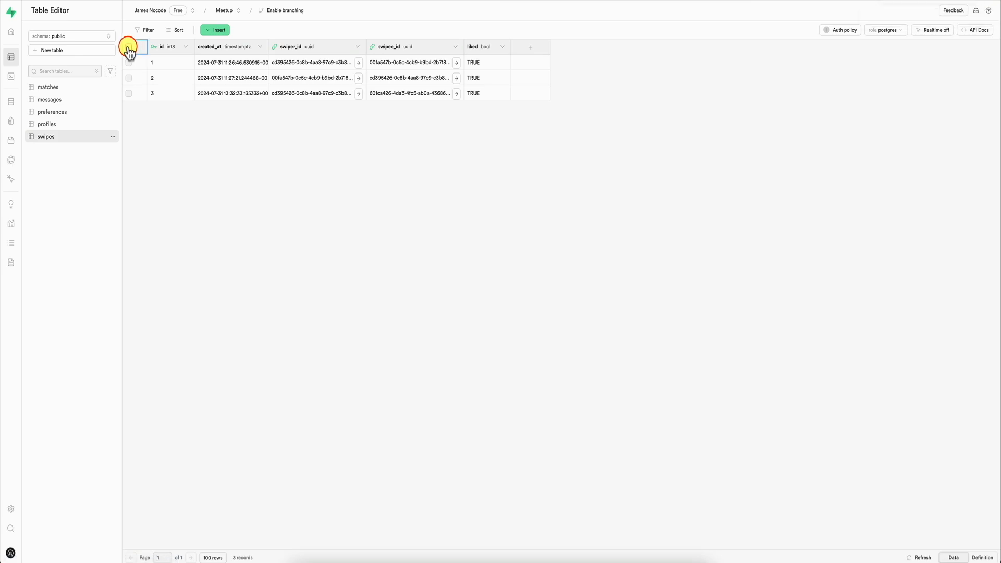
pyautogui.click(275, 30)
pyautogui.click(537, 310)
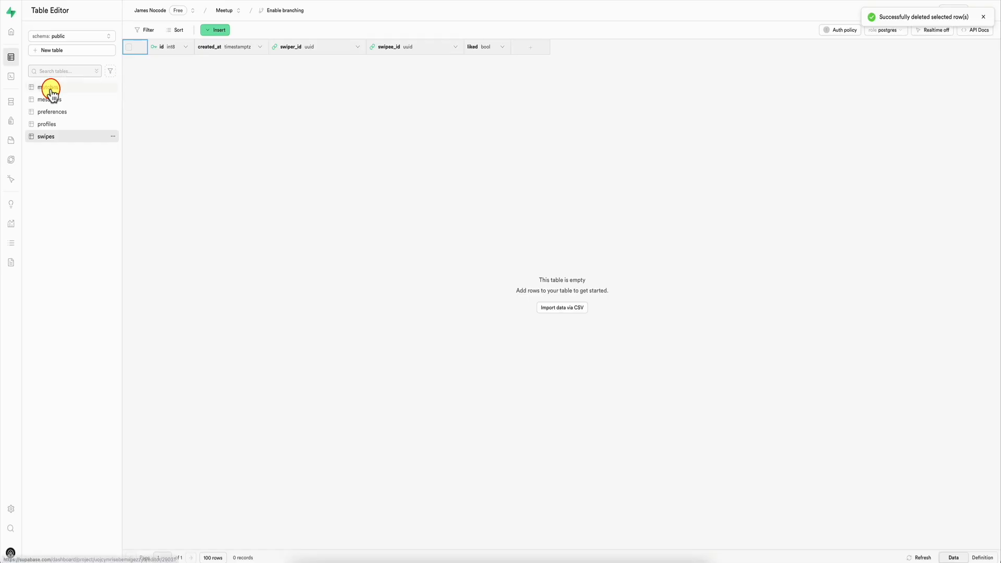
# Step: Return to the Get Potential Matches query and rerun it with gender F and radius 10
pyautogui.click(16, 76)
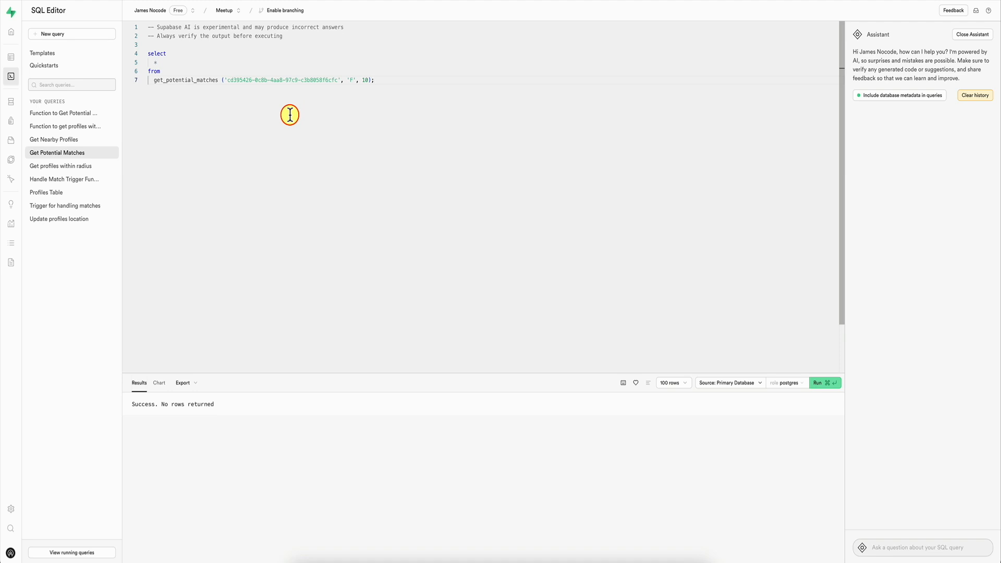
pyautogui.click(363, 81)
pyautogui.press('super+Return')
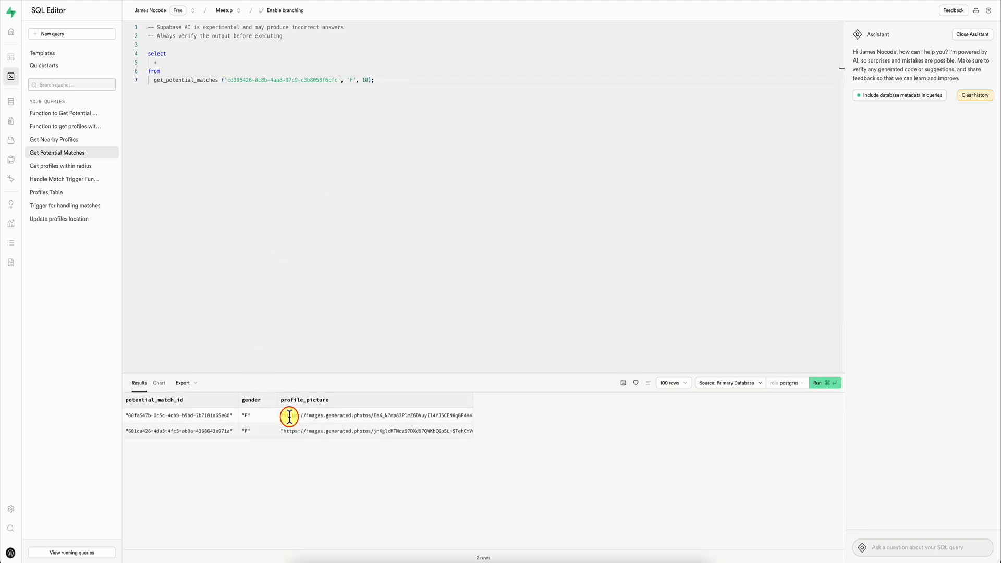
# Step: Change the radius argument of the get_potential_matches call to 2 and run the query
pyautogui.press('Left')
pyautogui.press('Left')
pyautogui.press('BackSpace')
pyautogui.press('BackSpace')
pyautogui.write('2')
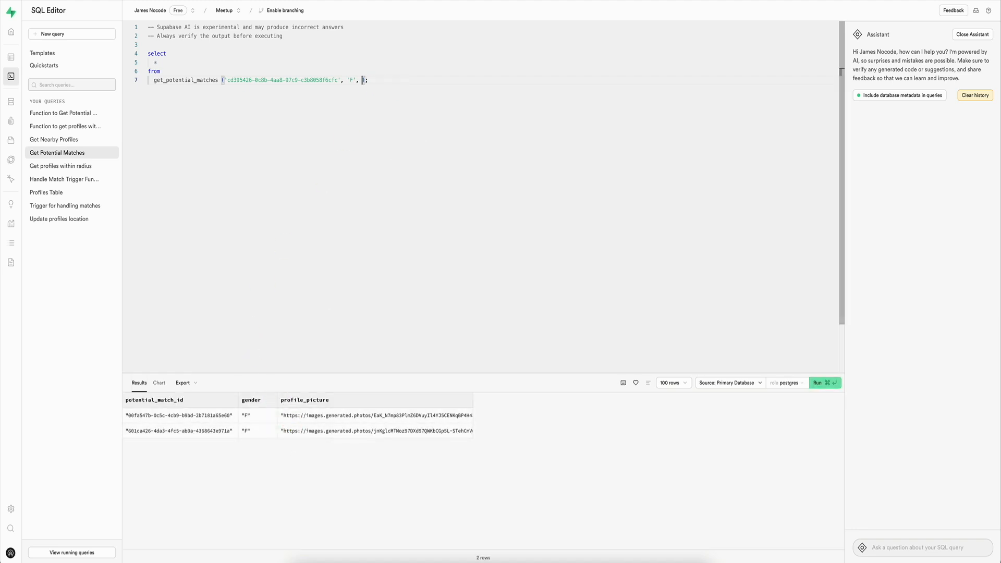
pyautogui.press('super+Return')
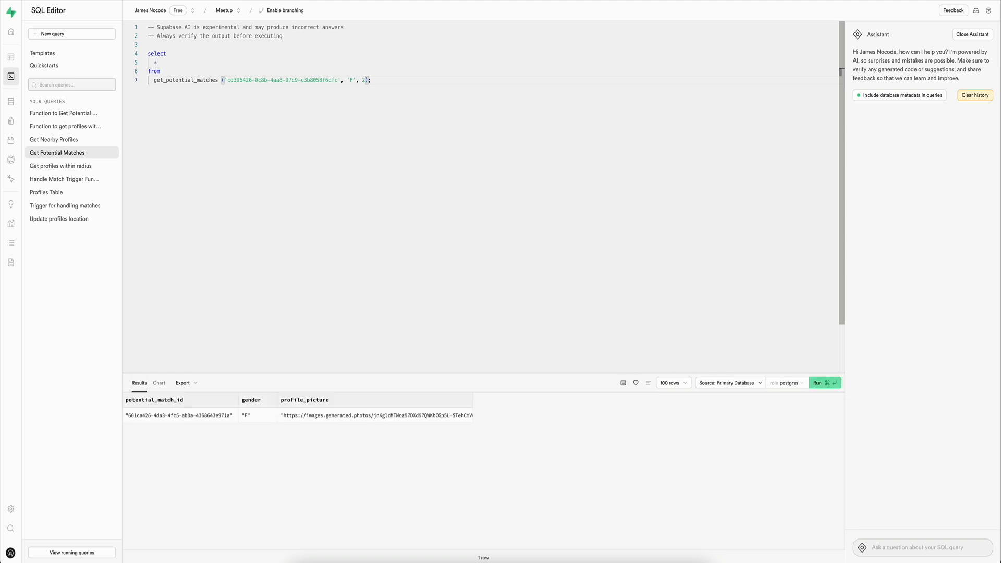
# Step: Run the get_potential_matches query with radius 10, try gender M, and rerun it with gender F
pyautogui.press('super+Return')
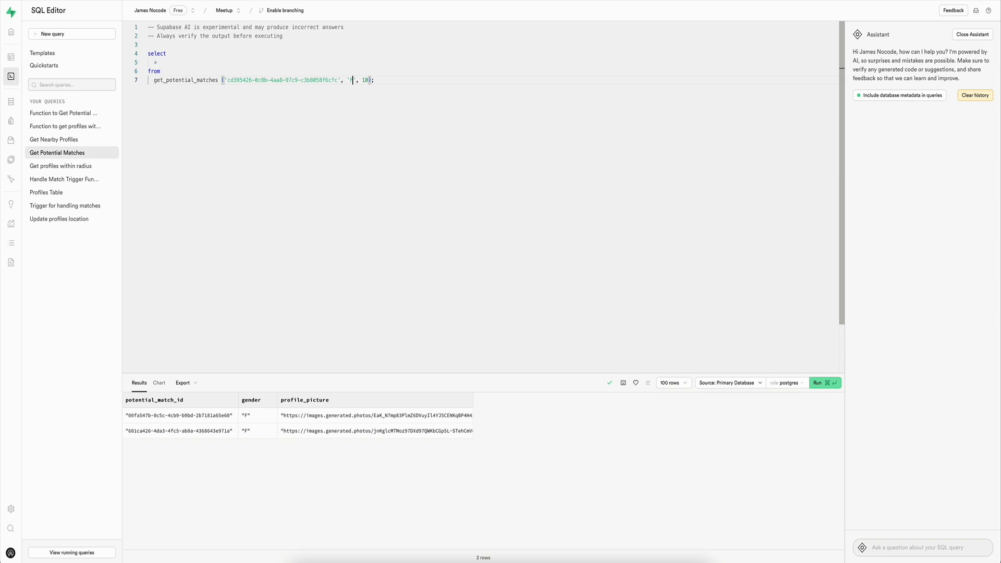
pyautogui.press('super+Return')
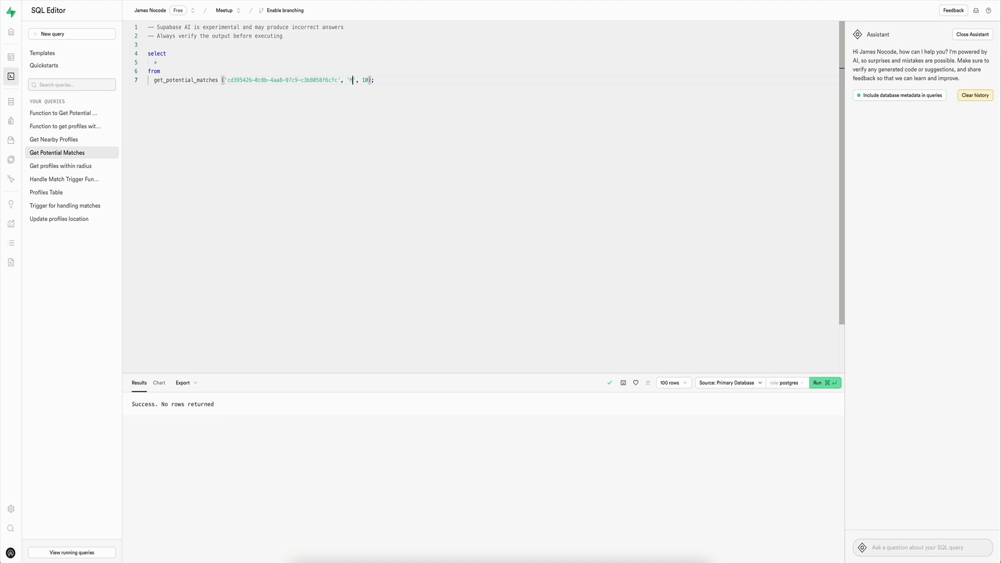
pyautogui.press('super+Return')
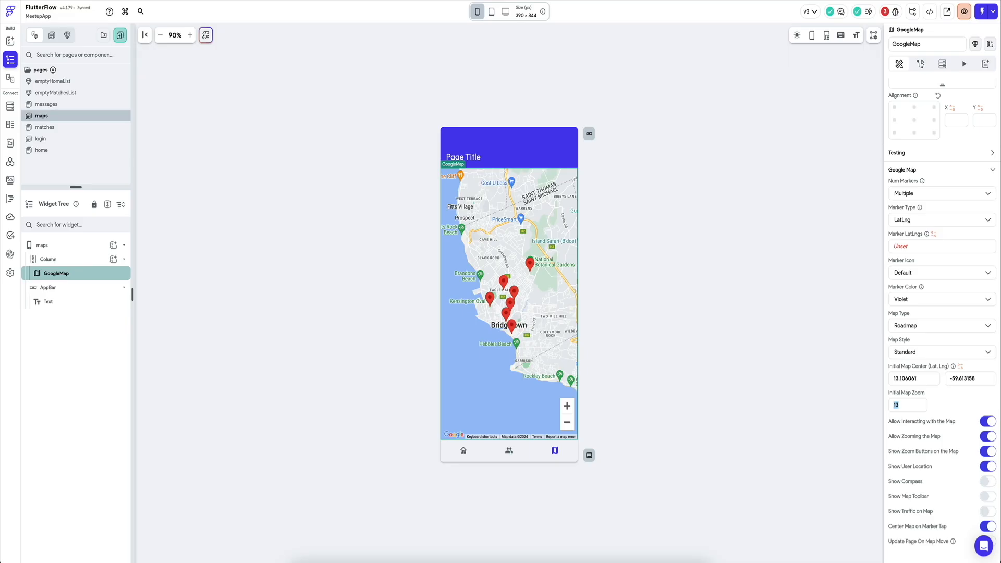
# Step: In FlutterFlow, add "radius_arg": 10 to the GetPerspectiveMatches API call's JSON body, checking the argument against the Supabase queries
pyautogui.click(11, 165)
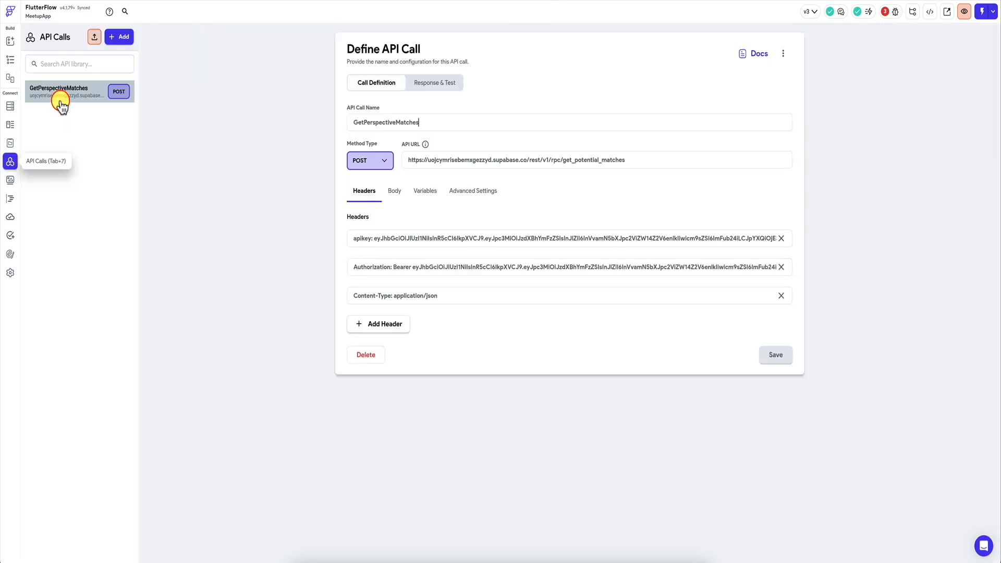
pyautogui.click(395, 190)
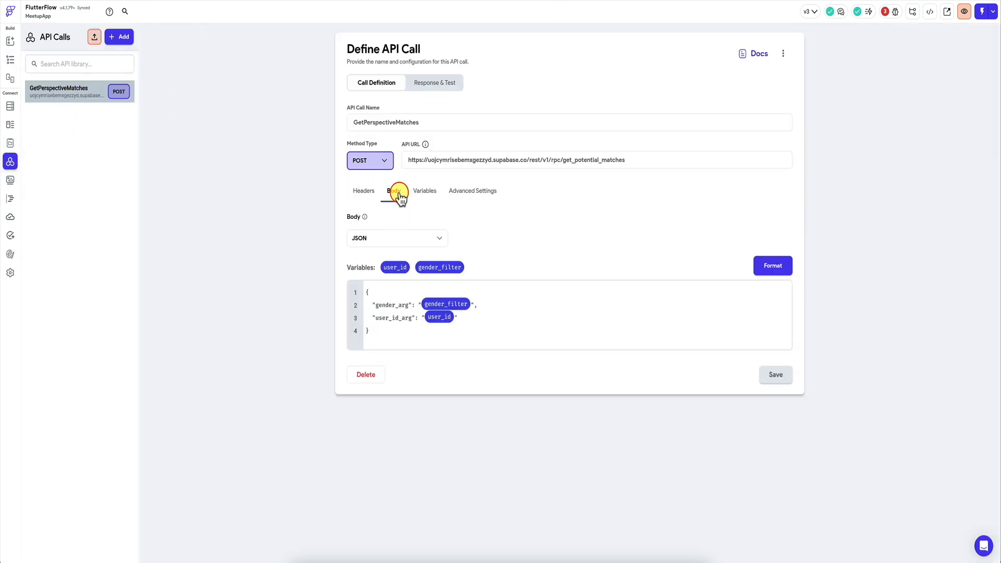
pyautogui.click(479, 319)
pyautogui.press('Return')
pyautogui.write('r')
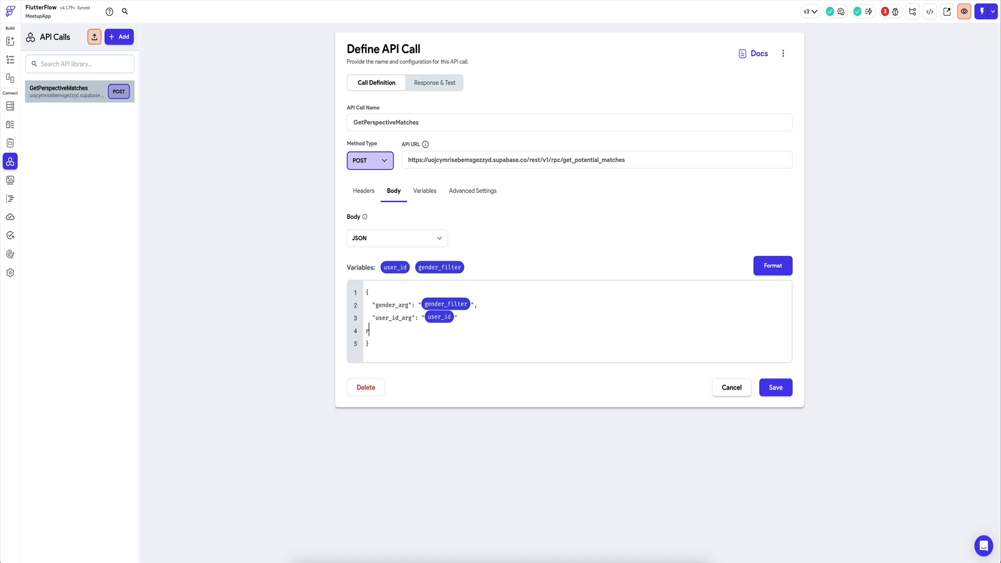
pyautogui.write('radius_arg"')
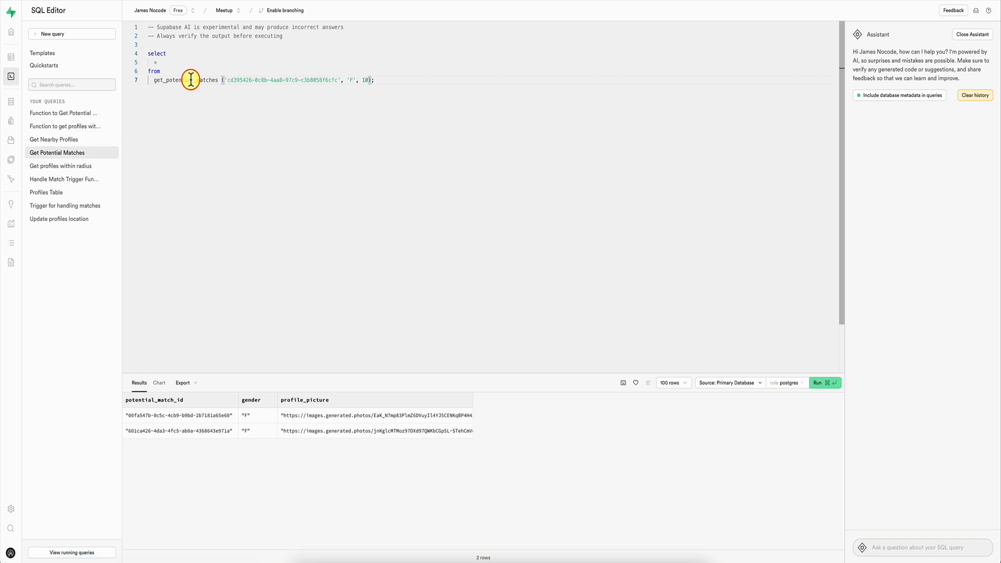
pyautogui.click(49, 166)
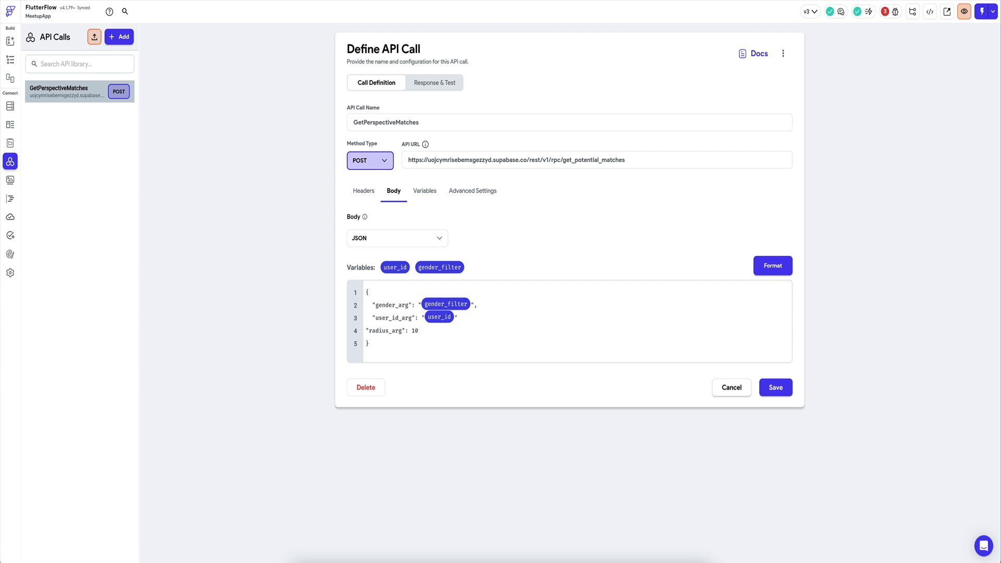
# Step: Add an Integer variable named radius to the GetPerspectiveMatches API call and save it
pyautogui.click(425, 191)
pyautogui.click(386, 309)
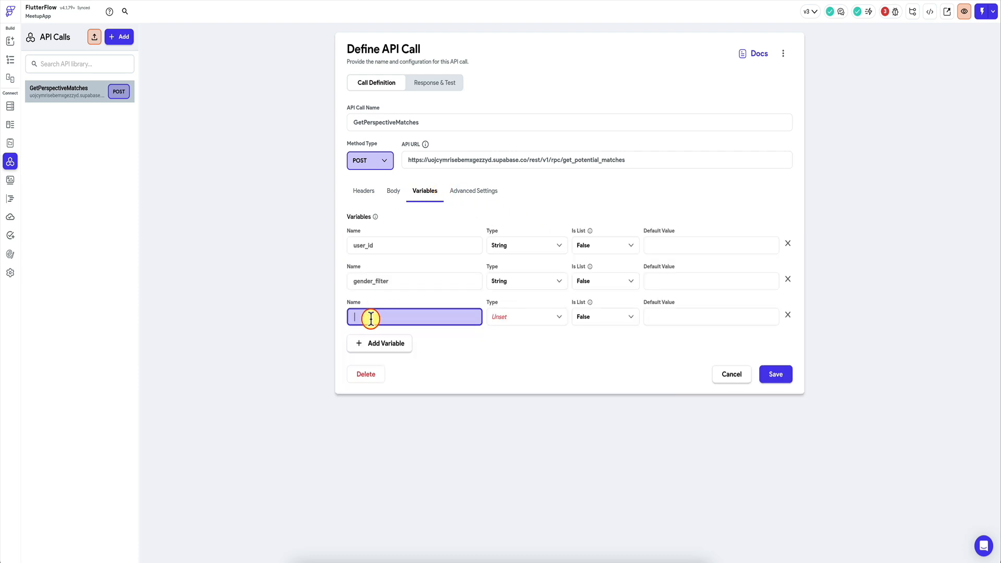
pyautogui.write('radius')
pyautogui.click(520, 319)
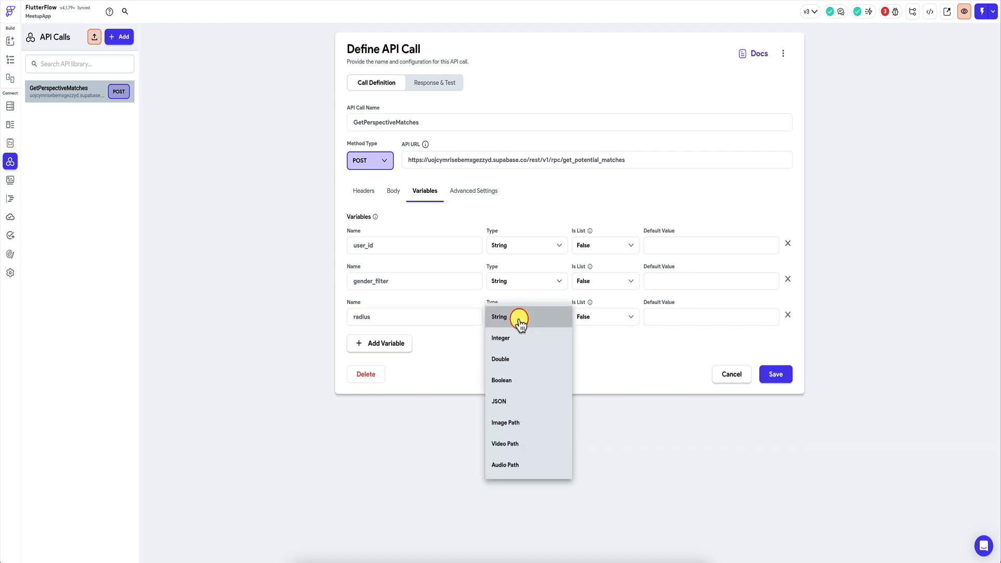
pyautogui.click(512, 340)
pyautogui.click(774, 375)
# Step: Replace the fixed radius_arg value in the JSON body with the radius variable and save the API call
pyautogui.click(396, 192)
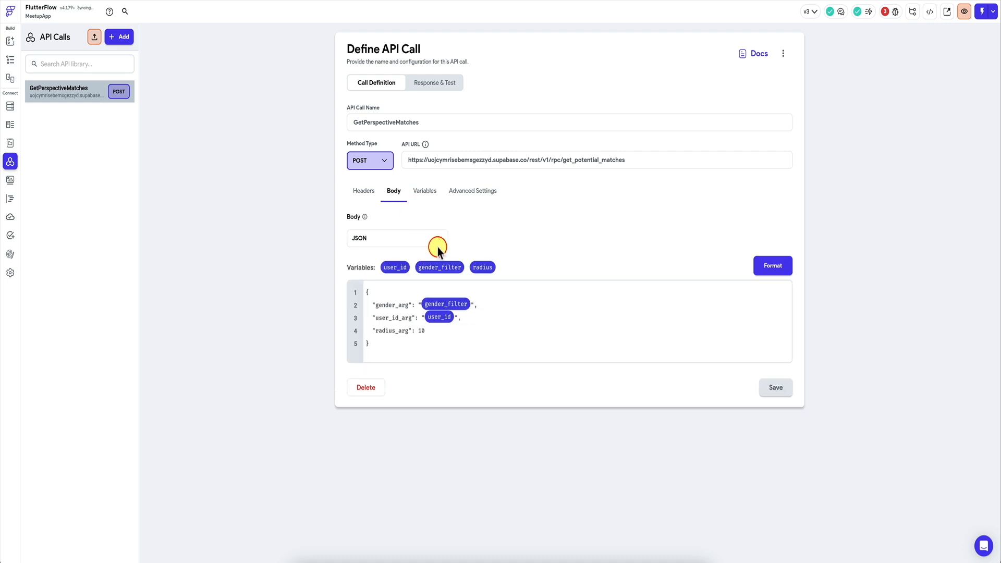
pyautogui.click(461, 333)
pyautogui.press('BackSpace')
pyautogui.press('BackSpace')
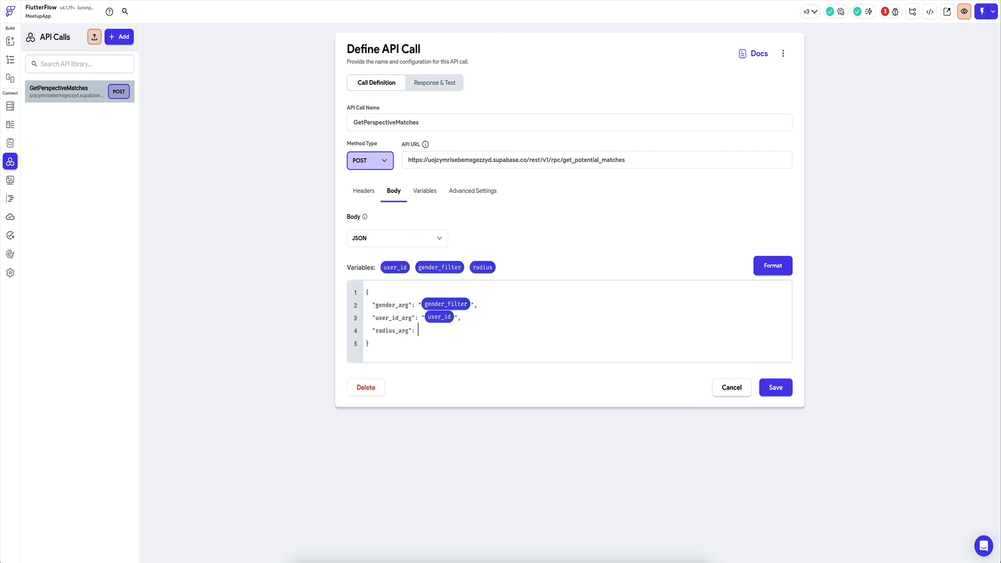
pyautogui.click(474, 267)
pyautogui.click(775, 388)
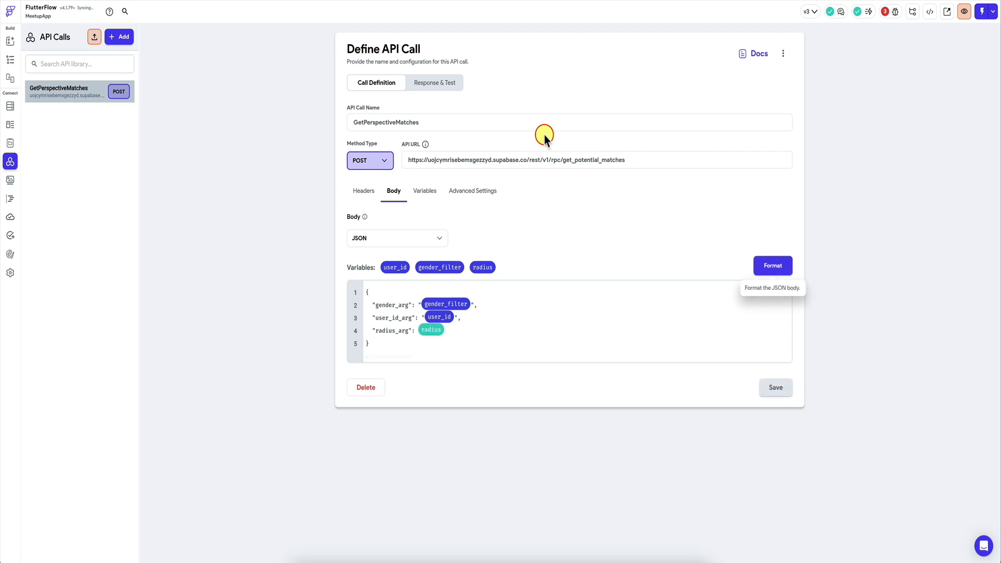
# Step: Test the GetPerspectiveMatches API call with a radius of 10
pyautogui.click(444, 84)
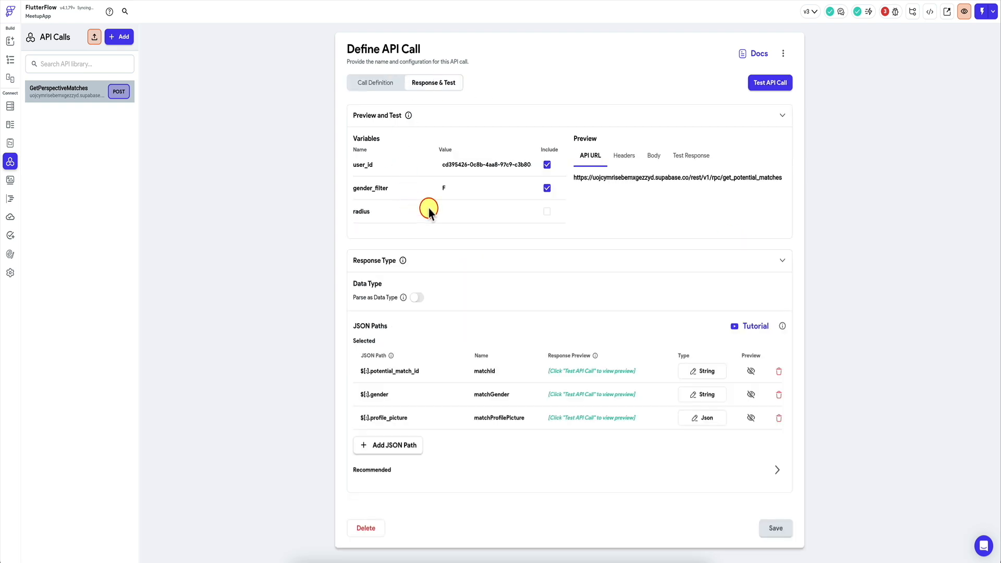
pyautogui.click(458, 212)
pyautogui.write('10')
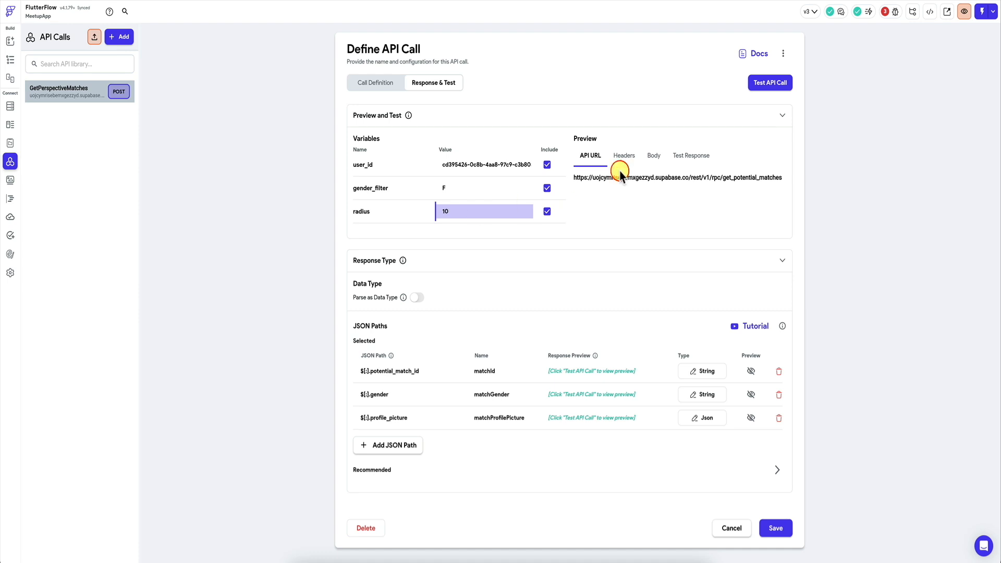
pyautogui.click(776, 83)
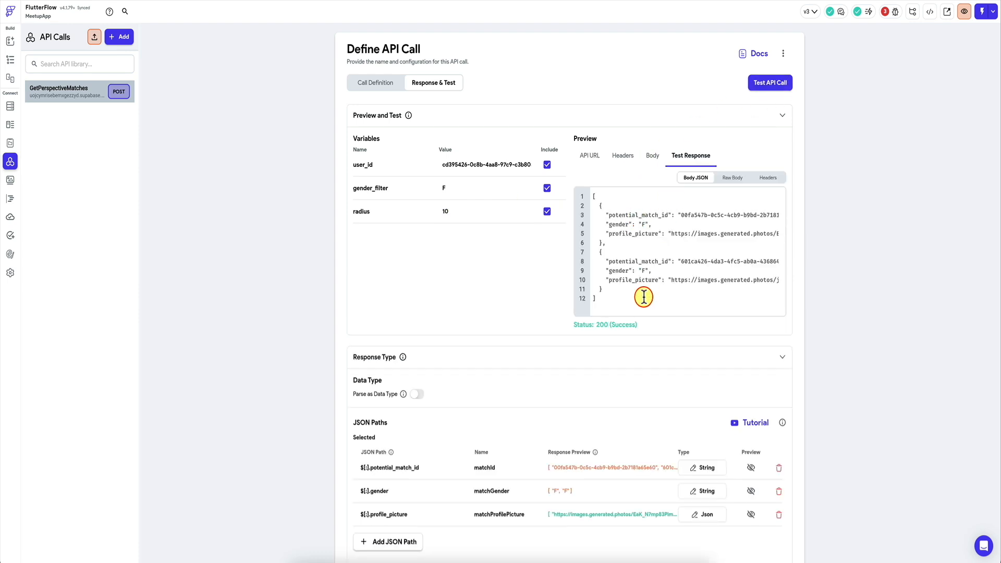
# Step: Retest the API call with a radius of 2 and a radius of 1, and save it
pyautogui.doubleClick(447, 211)
pyautogui.write('2')
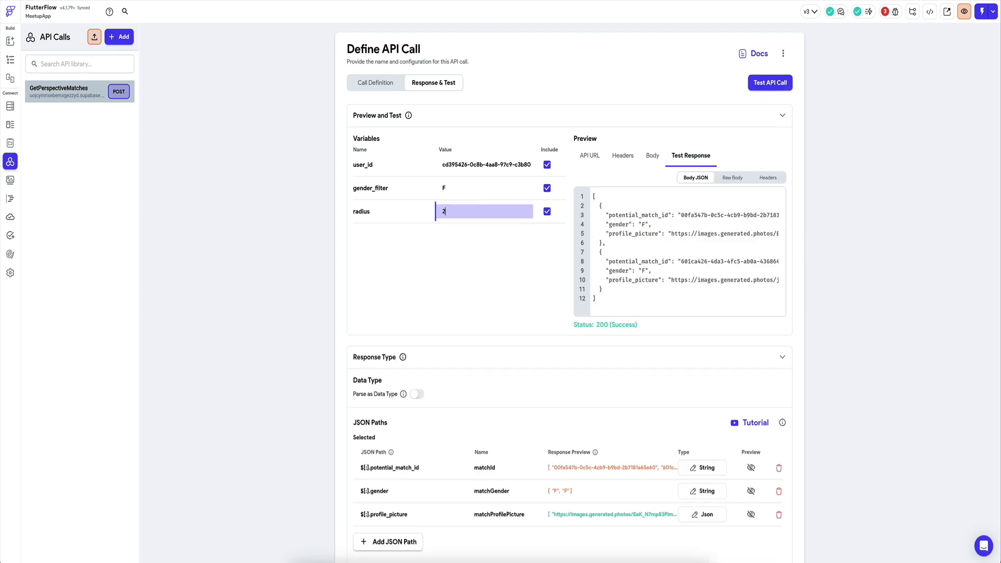
pyautogui.click(765, 86)
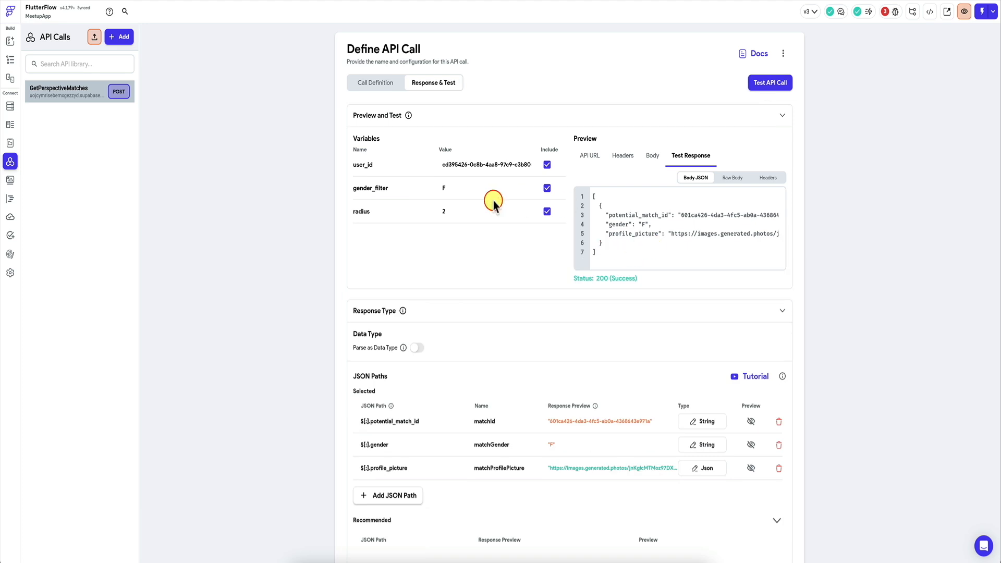
pyautogui.click(467, 213)
pyautogui.press('BackSpace')
pyautogui.write('1')
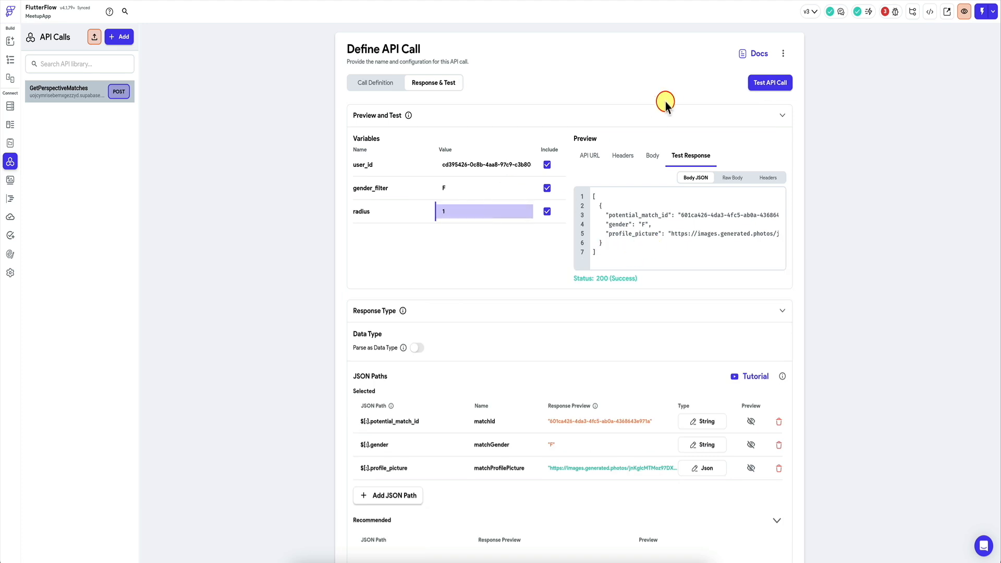
pyautogui.click(764, 86)
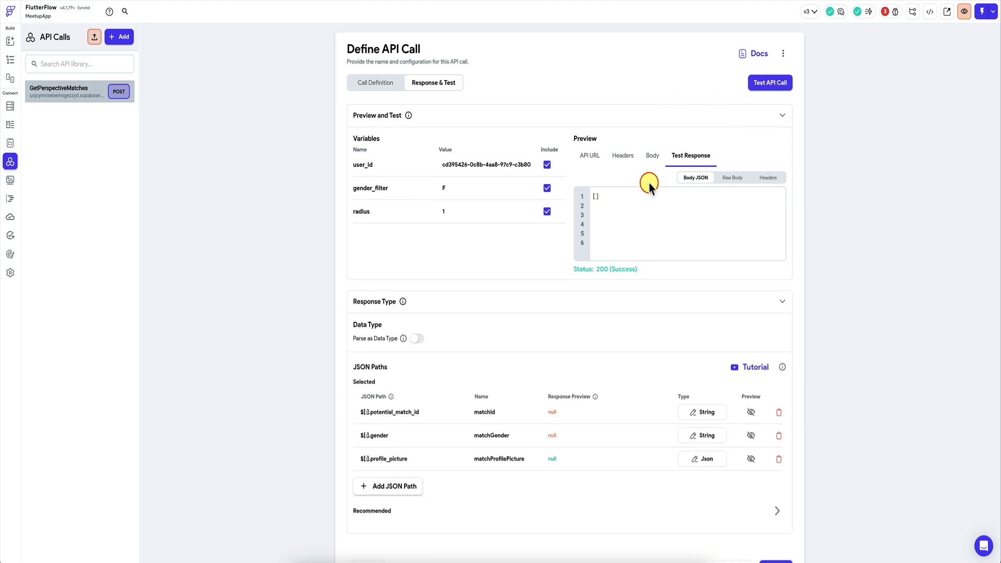
pyautogui.scroll(-1, 465, 252)
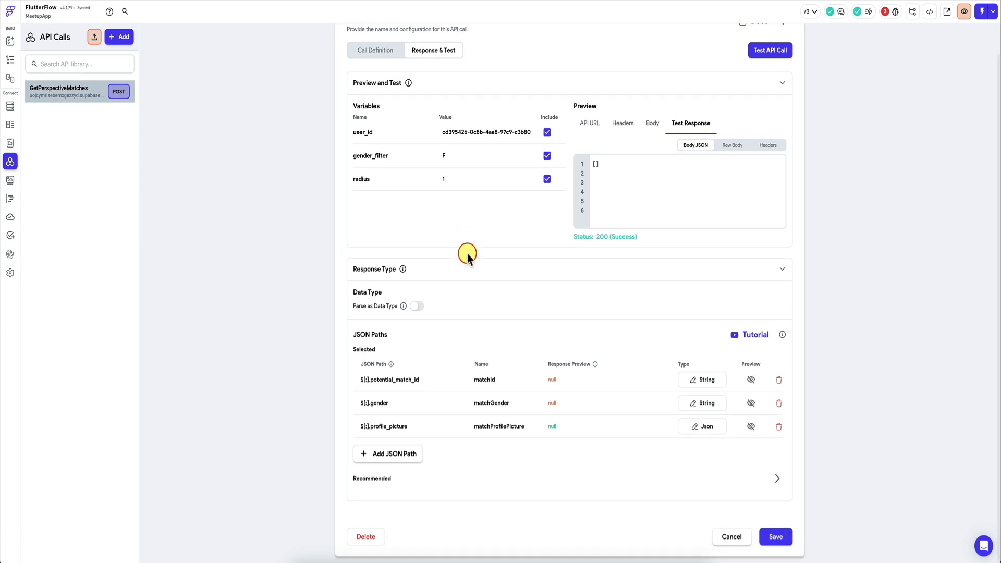
pyautogui.click(772, 540)
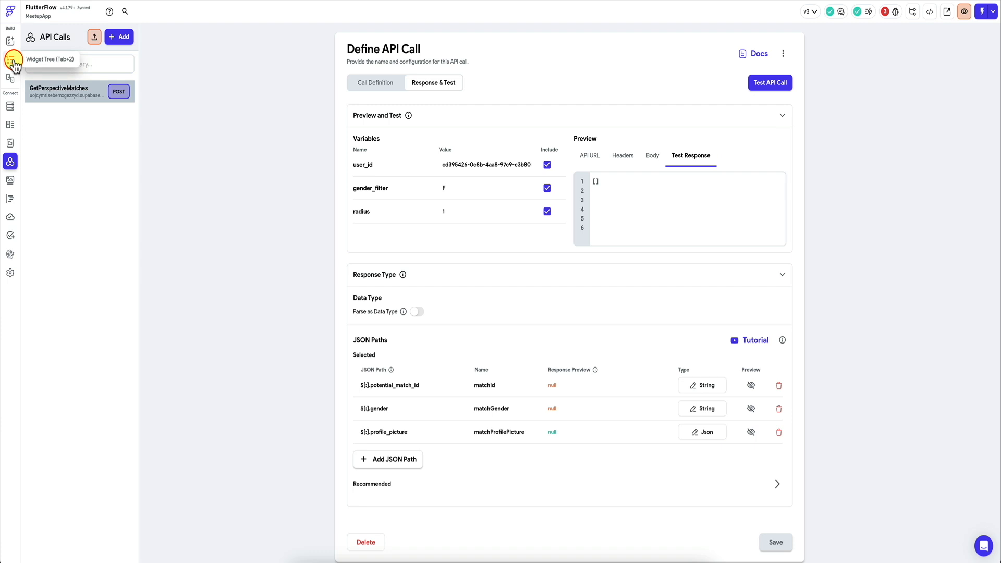
# Step: On the home page, add the radius variable with value 5 to the SwipeableStack's GetPerspectiveMatches backend query and confirm it
pyautogui.click(12, 60)
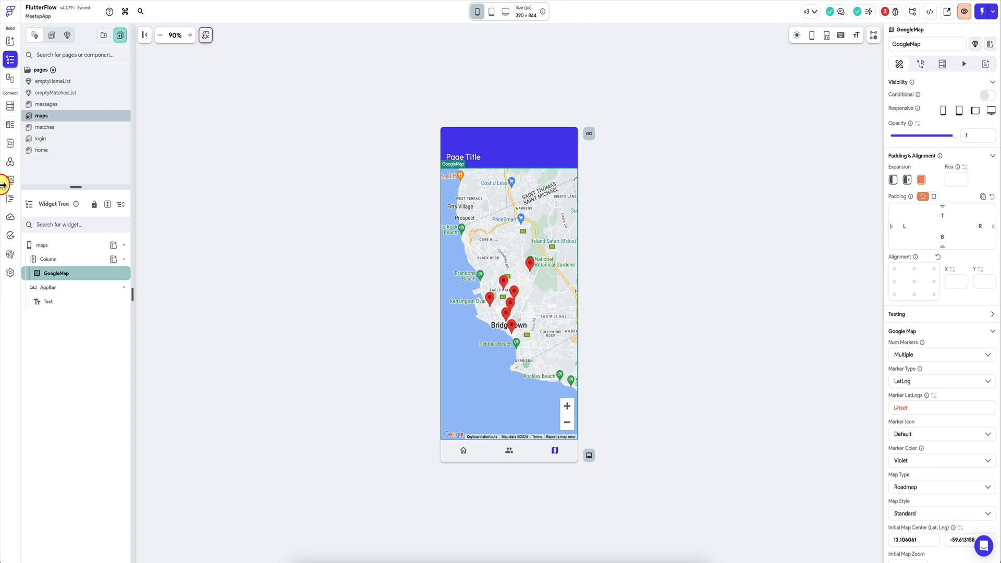
pyautogui.click(49, 128)
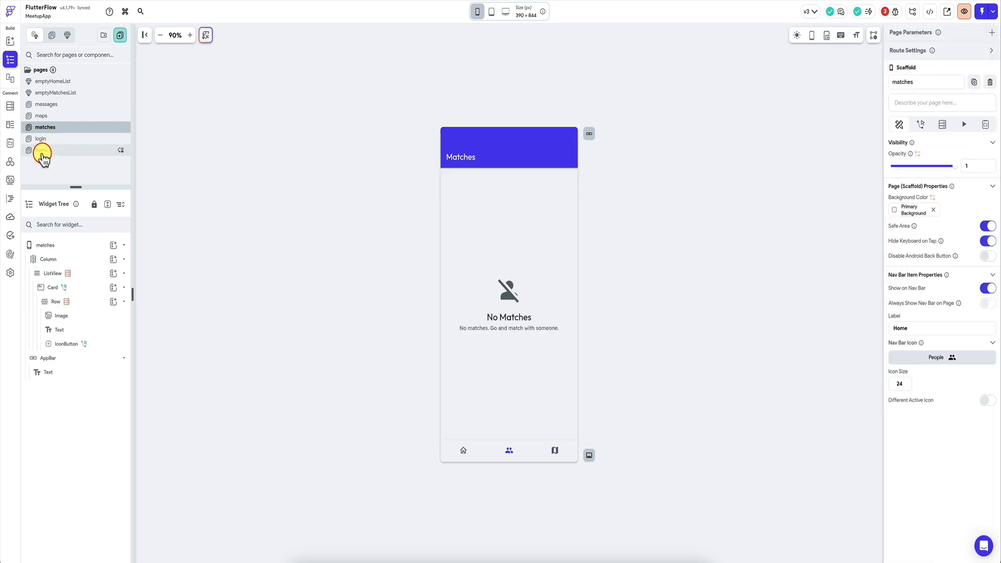
pyautogui.click(101, 151)
pyautogui.click(488, 272)
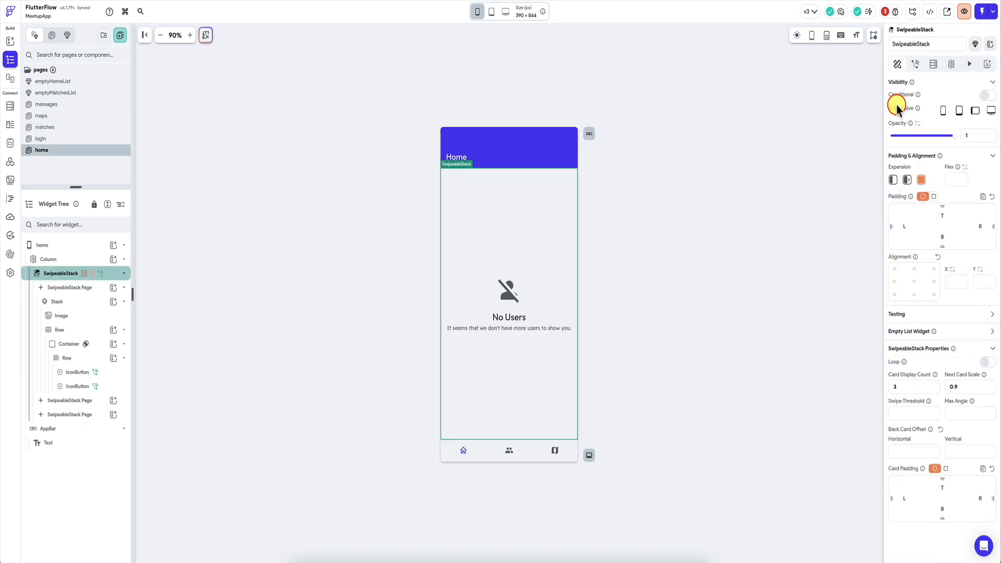
pyautogui.click(934, 64)
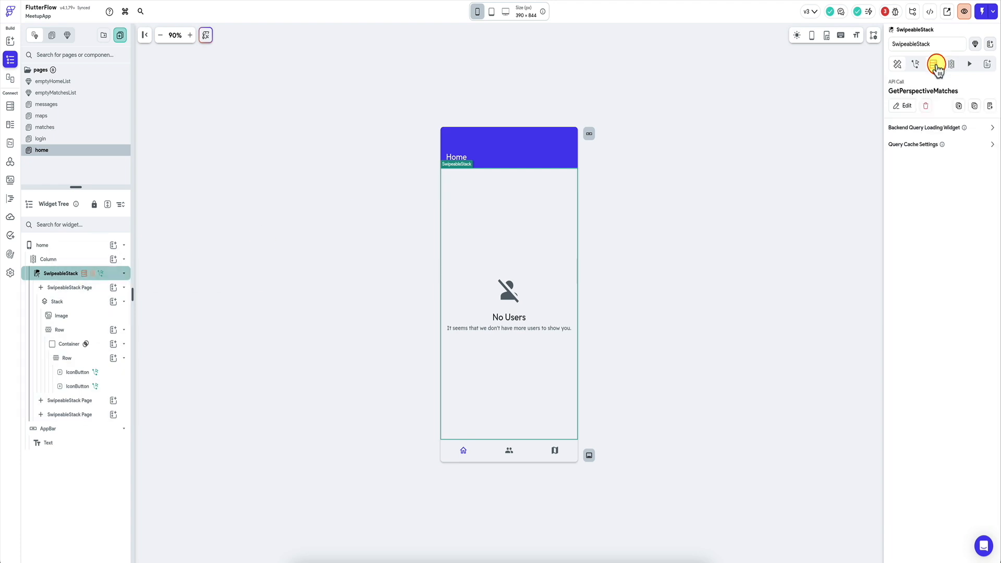
pyautogui.click(903, 105)
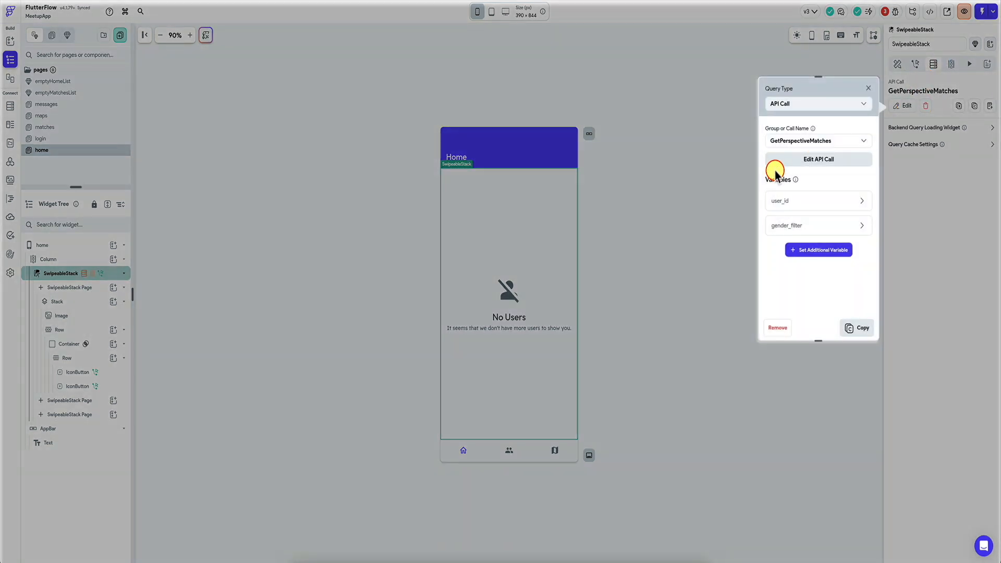
pyautogui.click(816, 249)
pyautogui.click(788, 284)
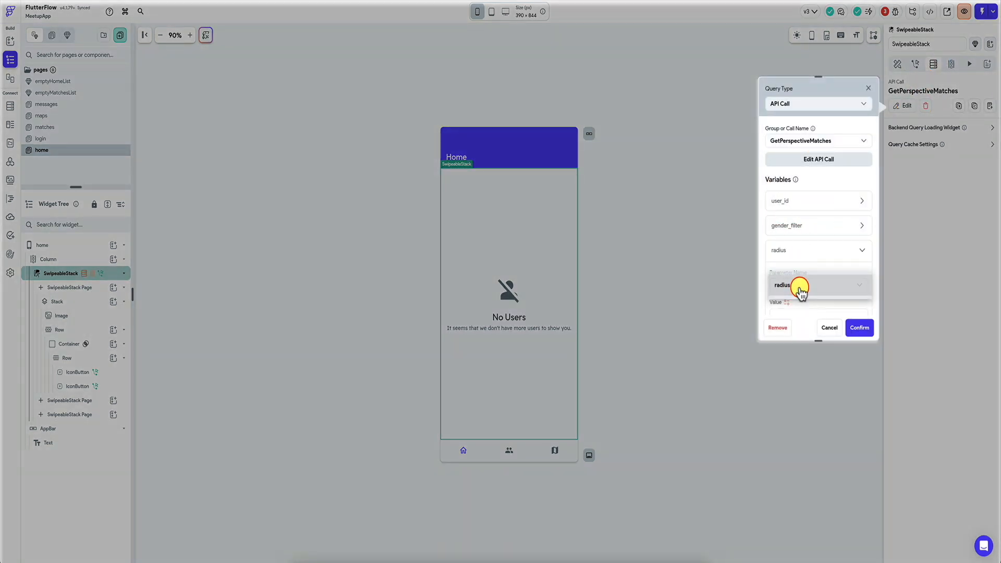
pyautogui.click(789, 289)
pyautogui.scroll(-1, 795, 284)
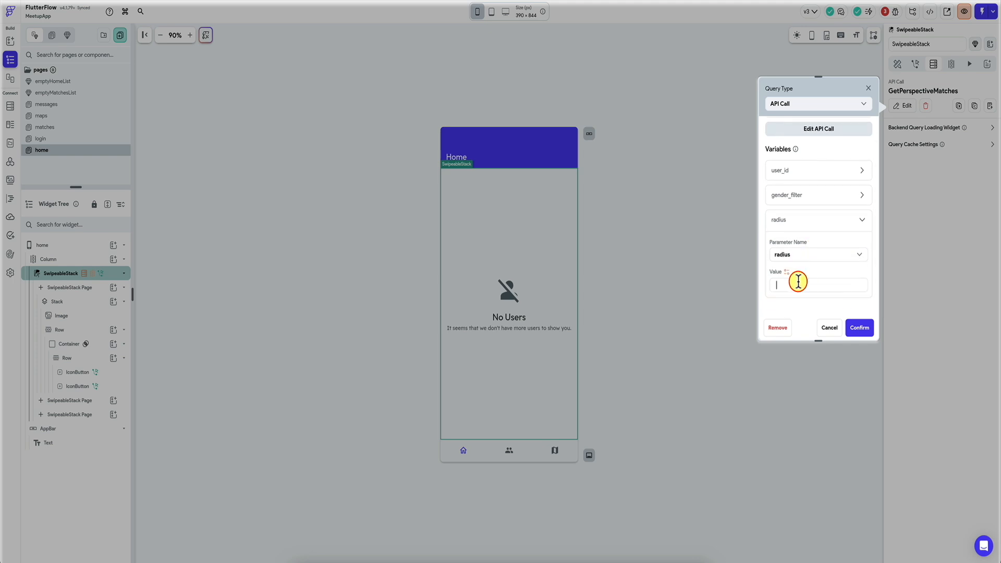
pyautogui.write('5')
pyautogui.click(860, 327)
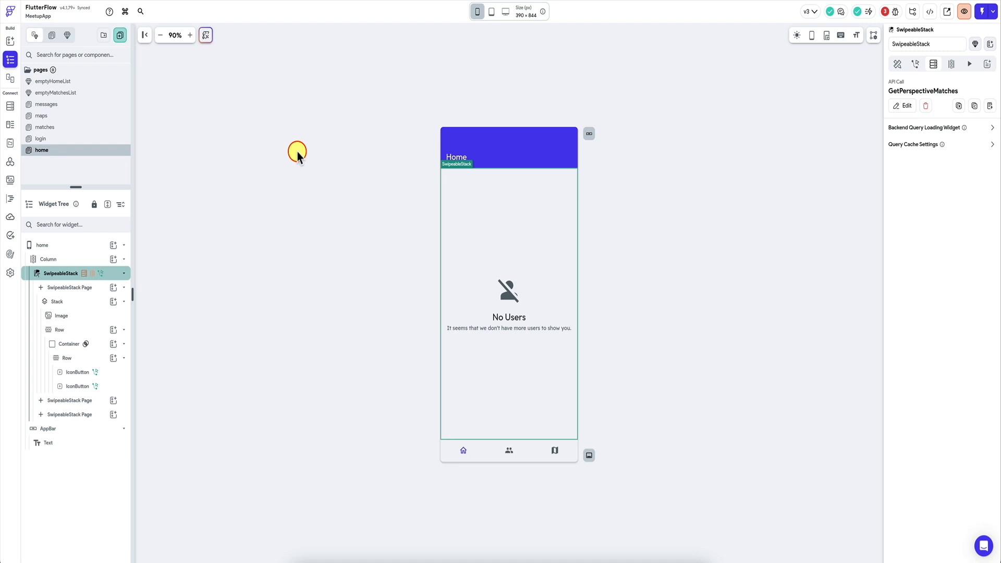
# Step: Select the GoogleMap widget on the maps page and examine its marker and map settings
pyautogui.click(89, 116)
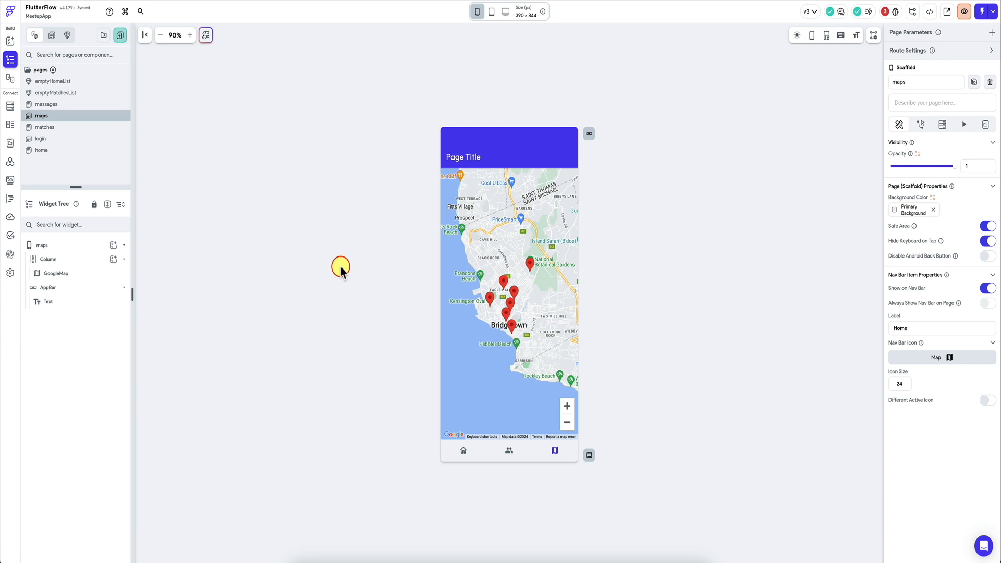
pyautogui.click(479, 243)
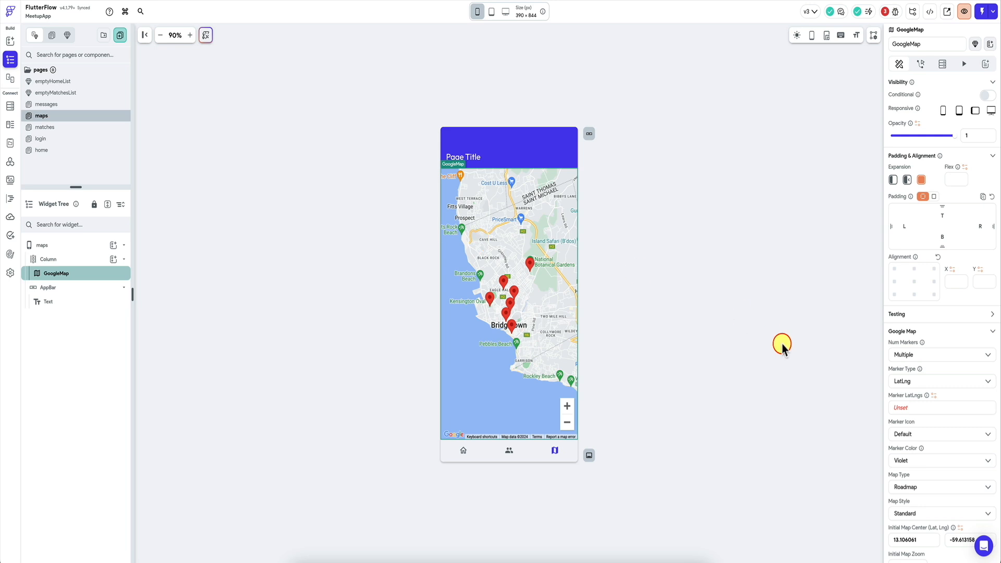
pyautogui.scroll(-3, 906, 412)
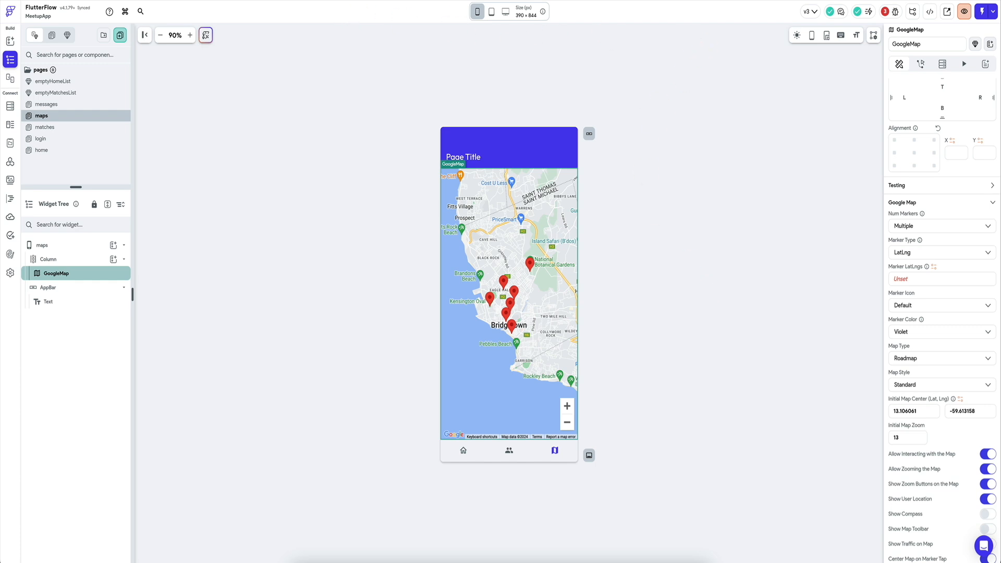
# Step: Switch to the Supabase table editor and examine the columns of the matches table and the location column of the profiles table
pyautogui.click(623, 1)
pyautogui.moveTo(4, 96)
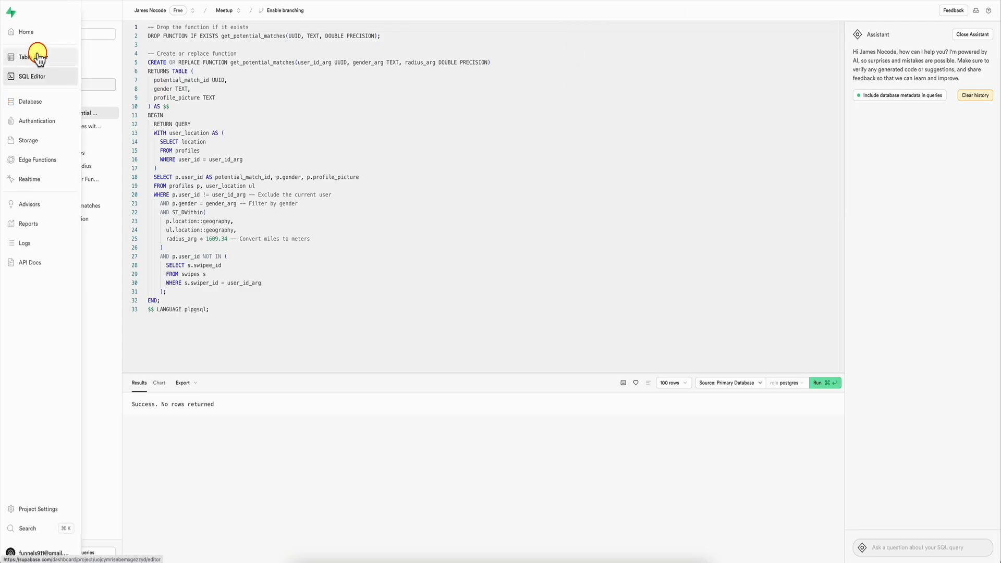
pyautogui.click(38, 57)
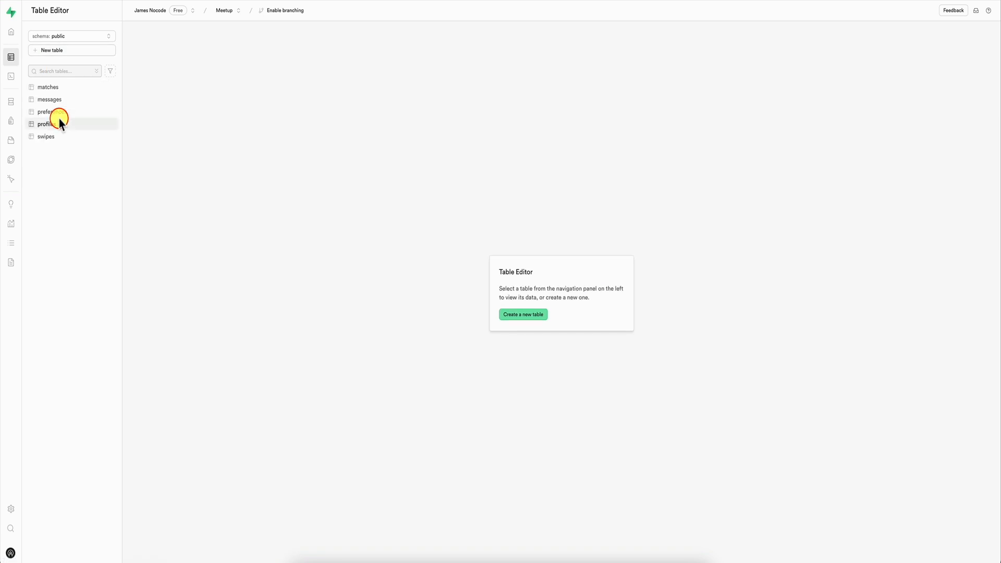
pyautogui.click(81, 87)
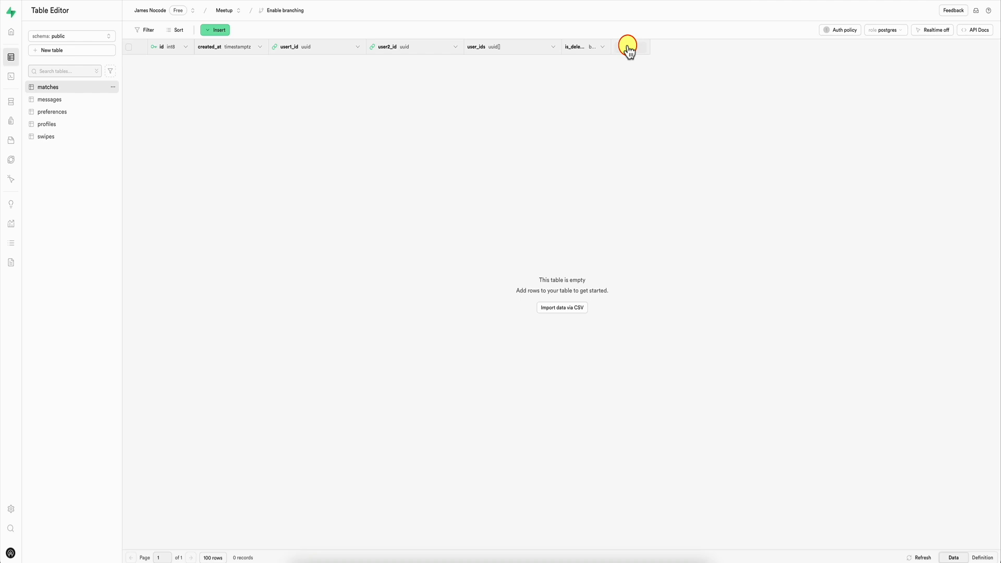
pyautogui.click(73, 124)
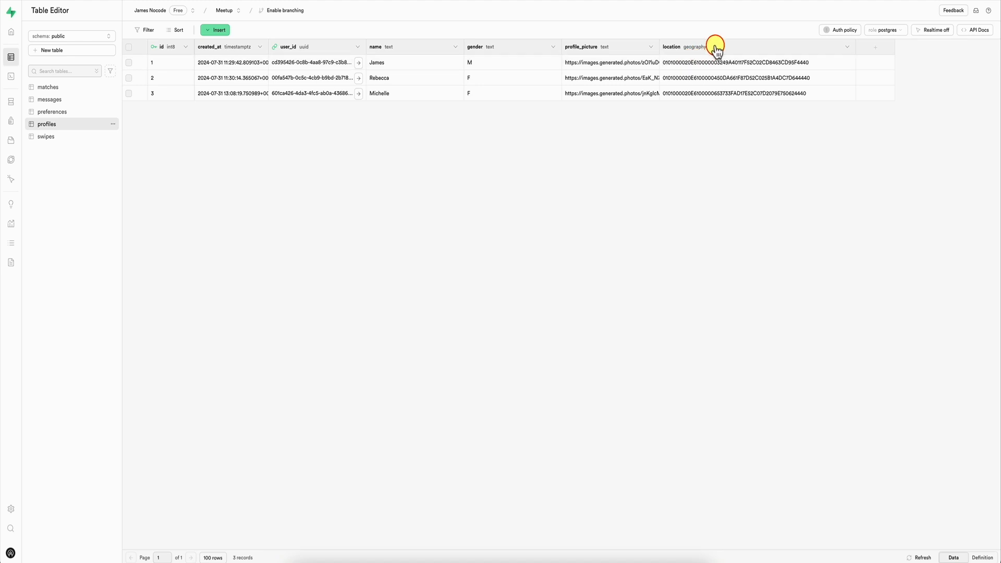
pyautogui.click(846, 47)
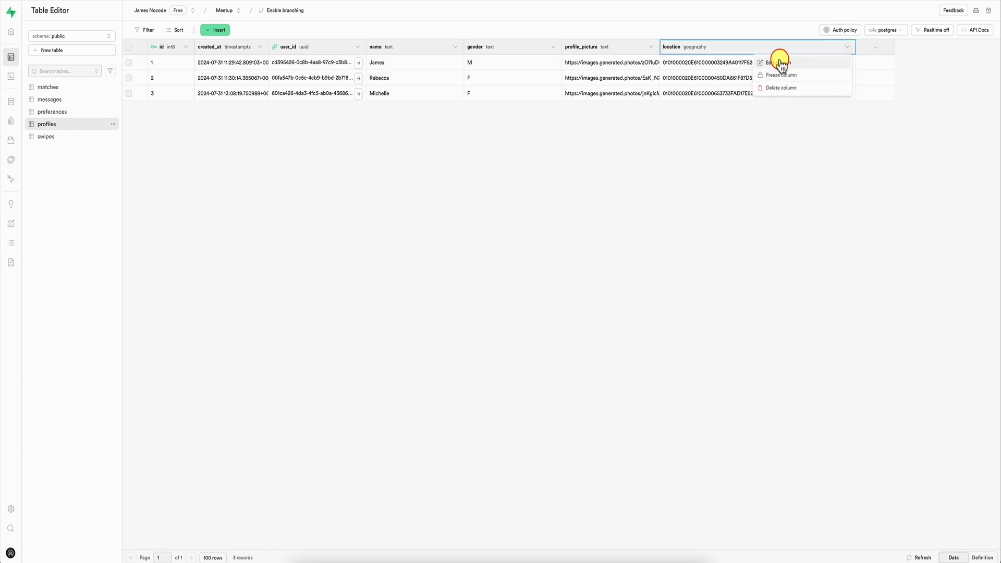
pyautogui.click(687, 144)
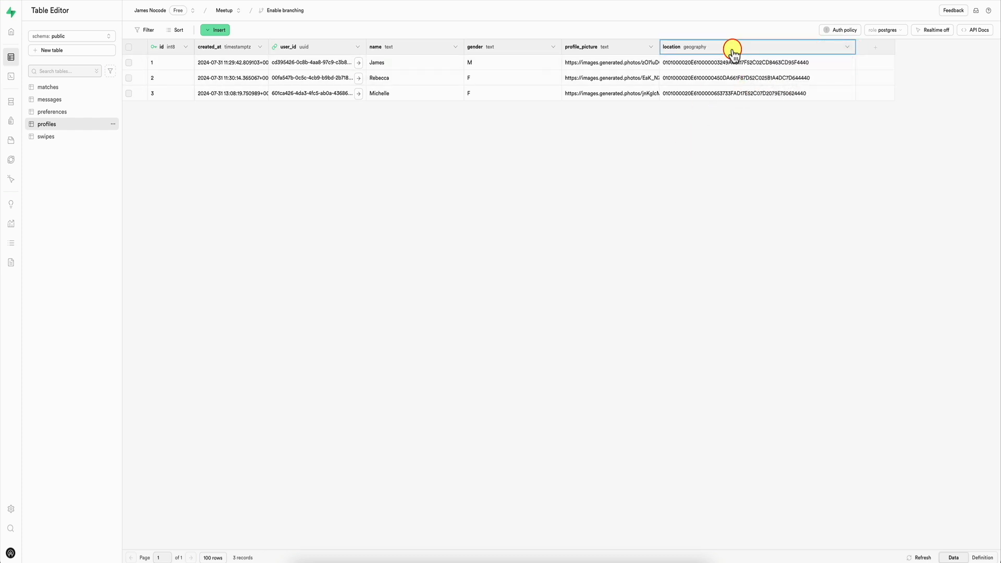
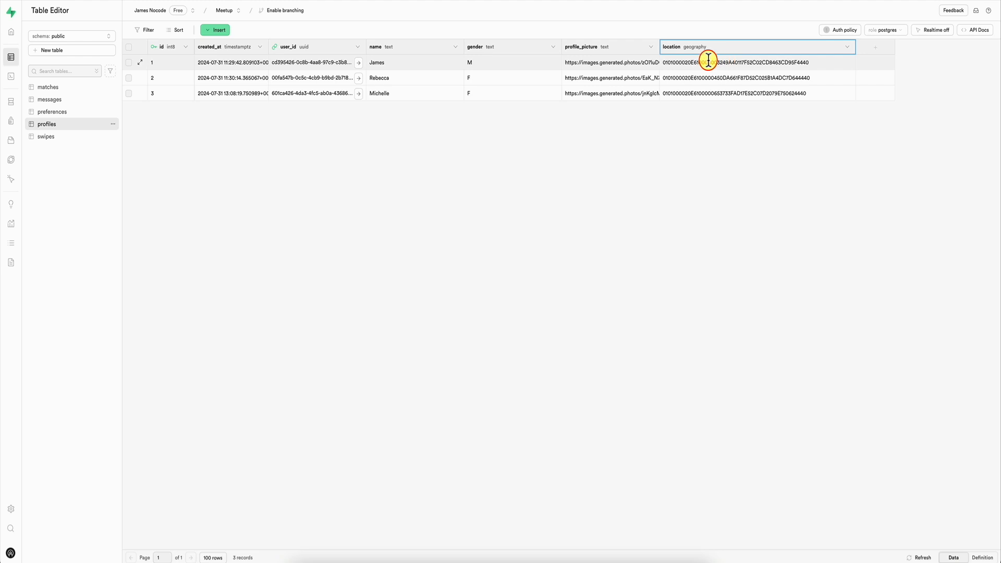
# Step: Add a column named location2 to the profiles table, with type numeric defined as an array, and save it
pyautogui.click(877, 47)
pyautogui.write('location_')
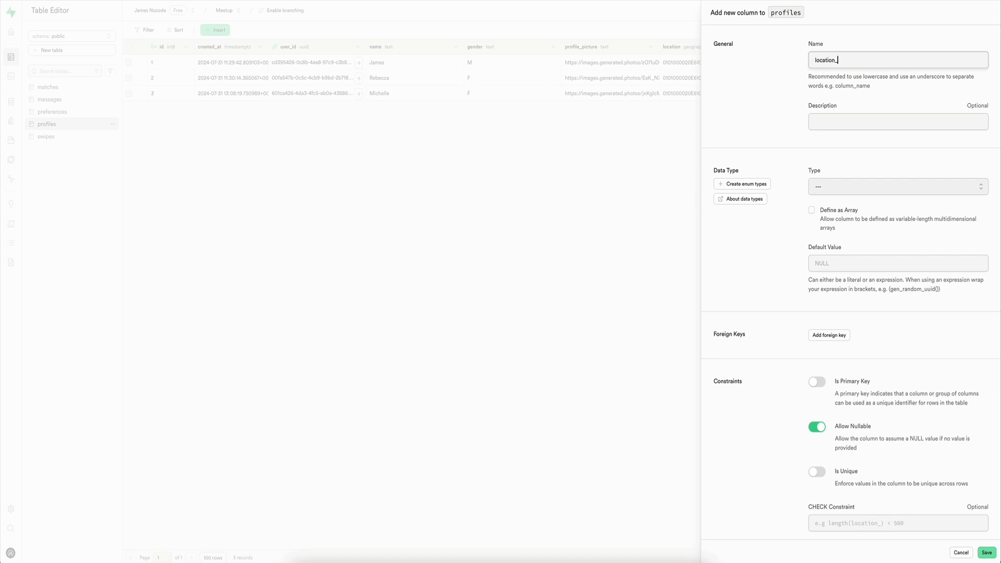
pyautogui.write('coords')
pyautogui.doubleClick(850, 59)
pyautogui.write('location2')
pyautogui.click(841, 192)
pyautogui.scroll(-5, 832, 243)
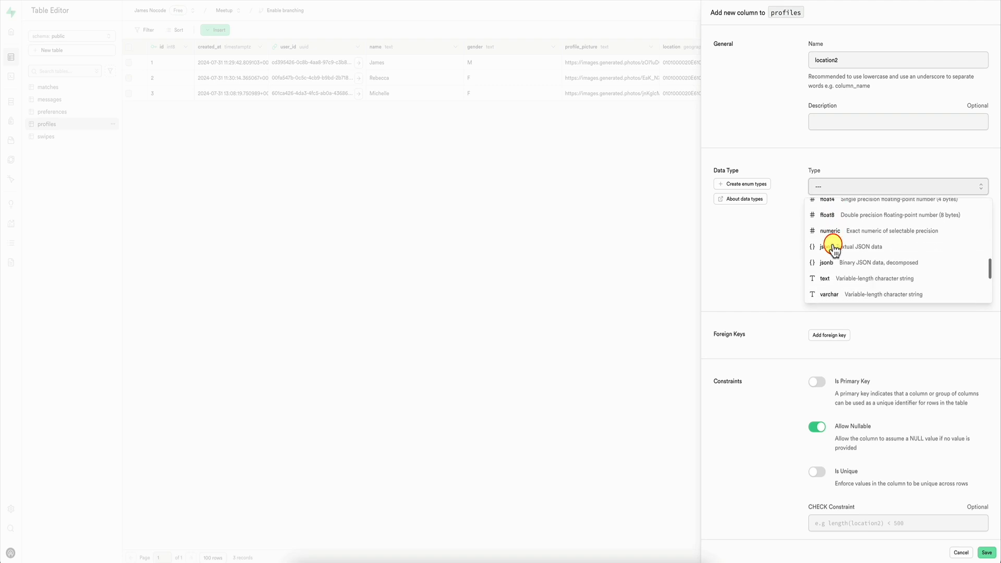
pyautogui.click(831, 239)
pyautogui.click(811, 210)
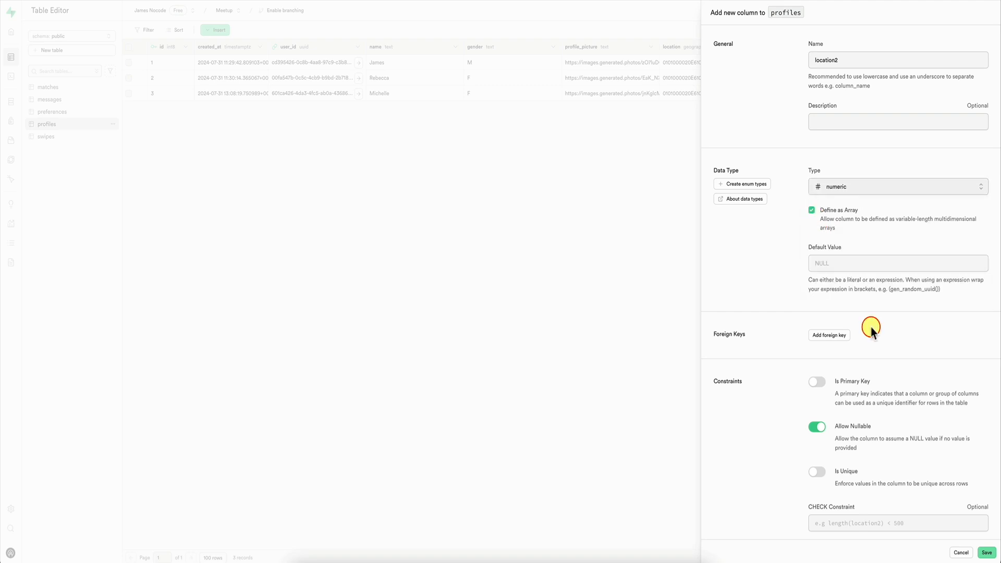
pyautogui.click(986, 553)
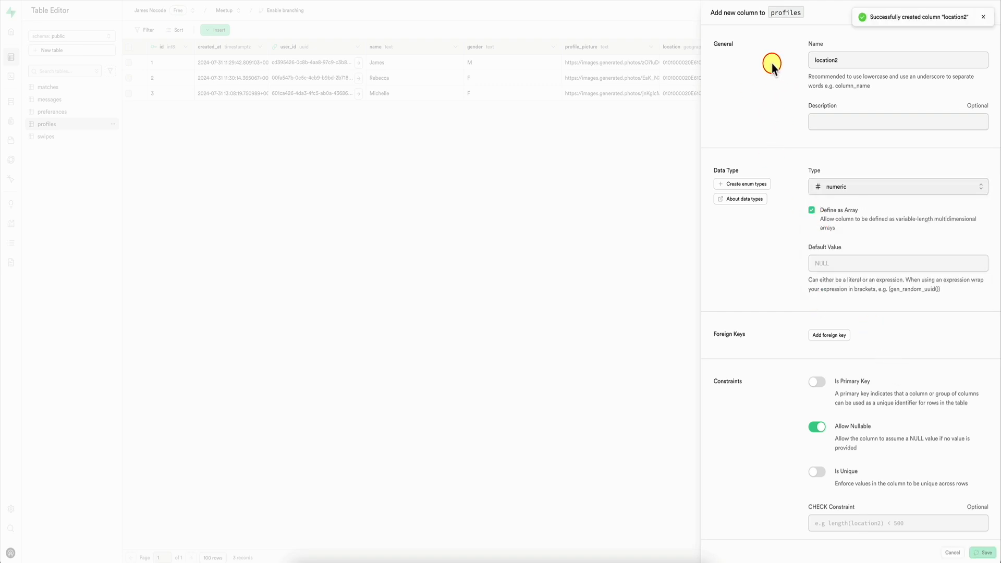
# Step: Find the saved "Update profiles location" query in the SQL Editor and copy its full code into the notes app
pyautogui.moveTo(16, 107)
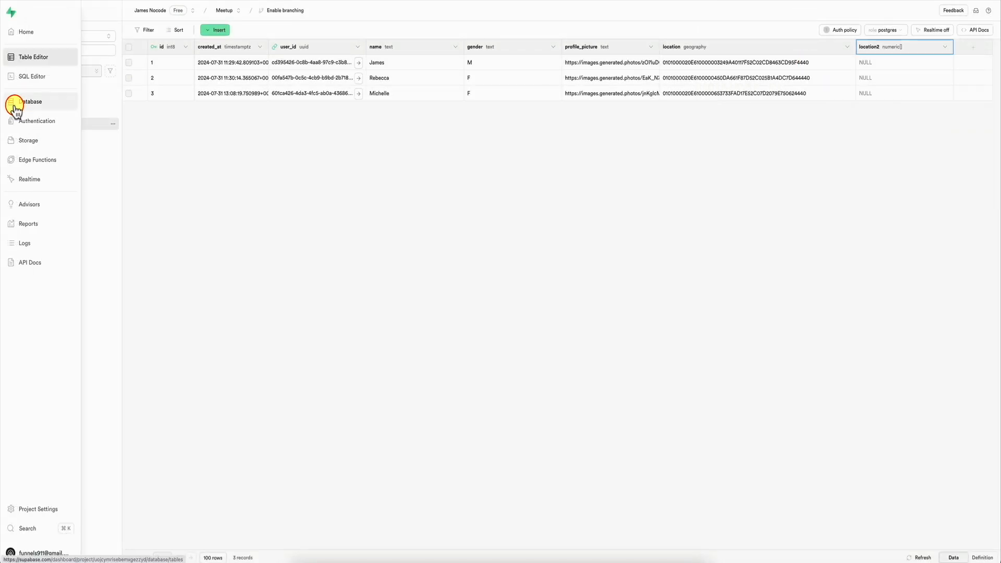
pyautogui.click(39, 78)
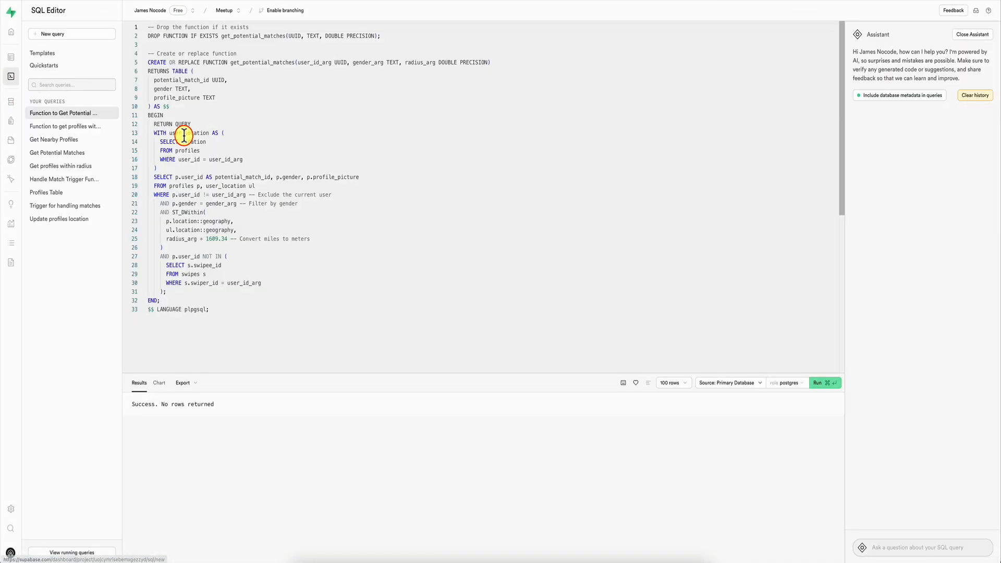
pyautogui.click(77, 140)
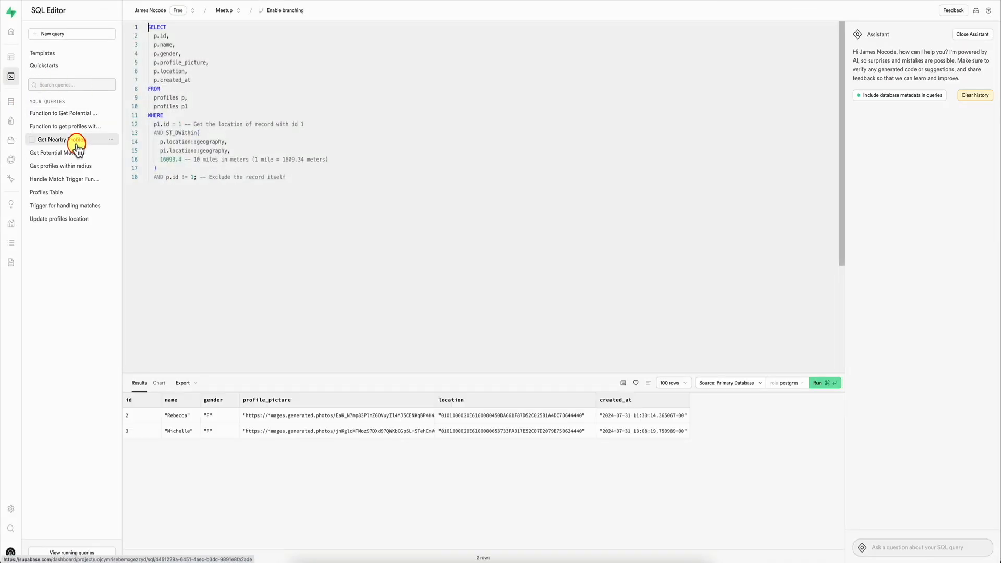
pyautogui.click(75, 154)
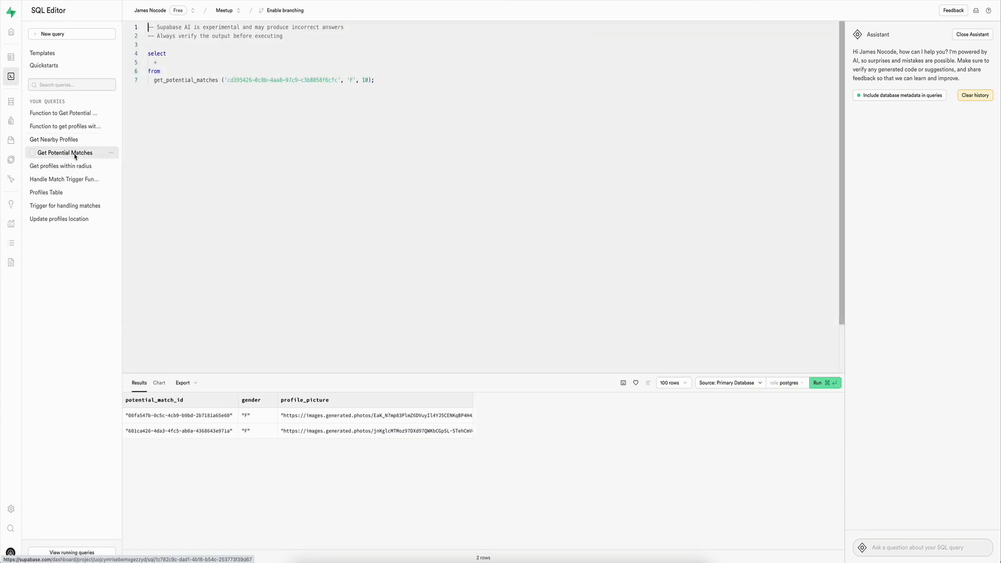
pyautogui.click(87, 216)
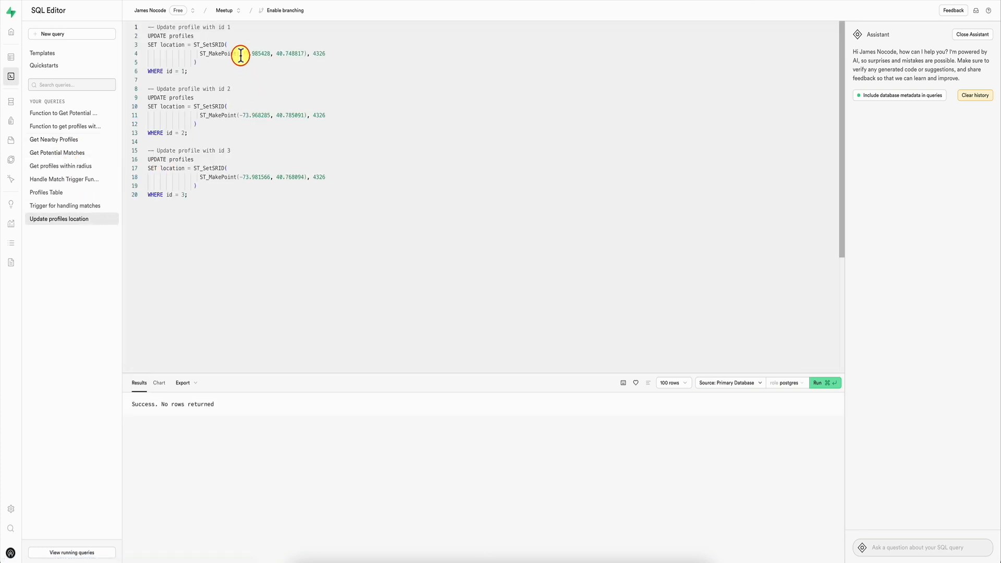
pyautogui.moveTo(239, 53); pyautogui.dragTo(302, 54)
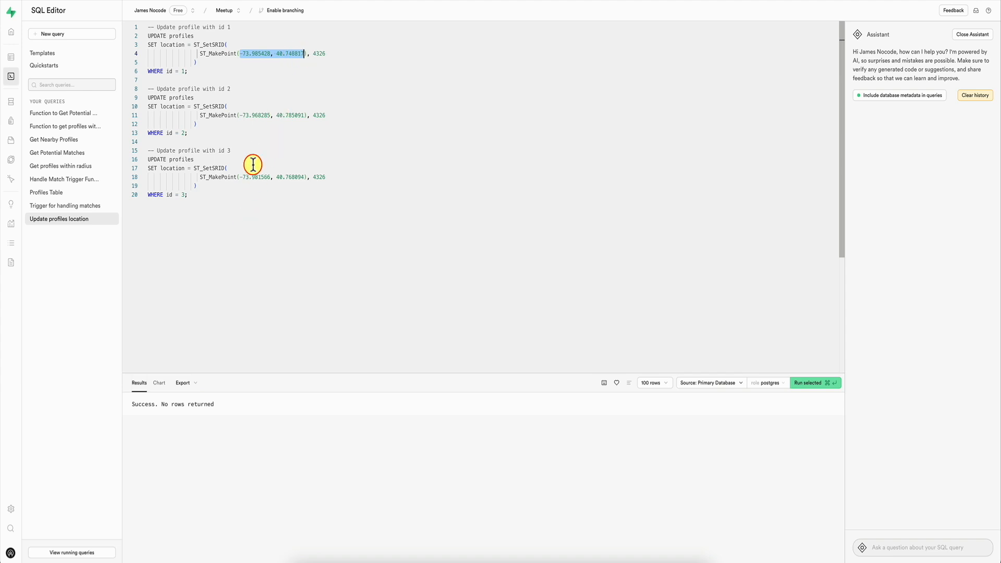
pyautogui.moveTo(217, 196); pyautogui.dragTo(149, 15)
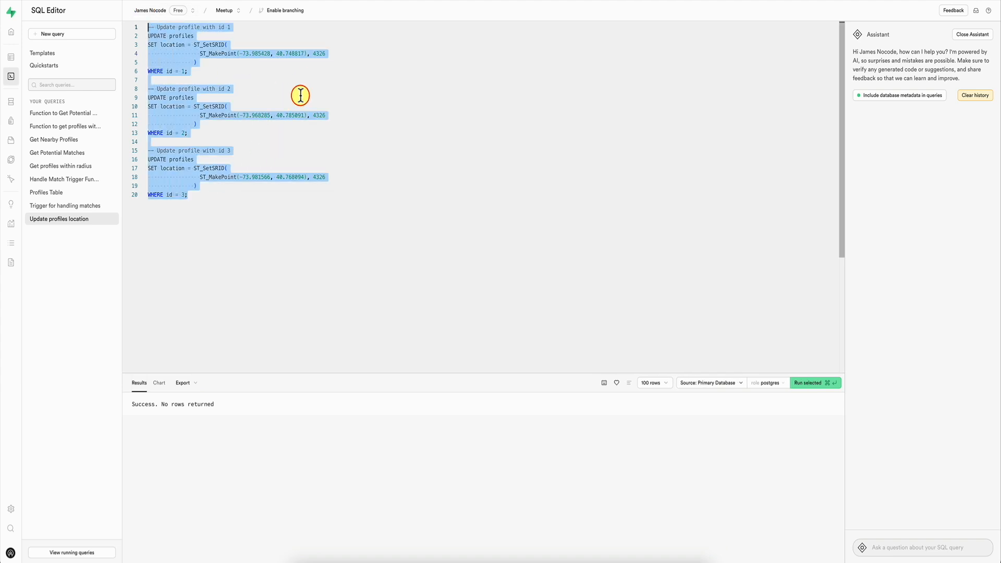
pyautogui.click(415, 561)
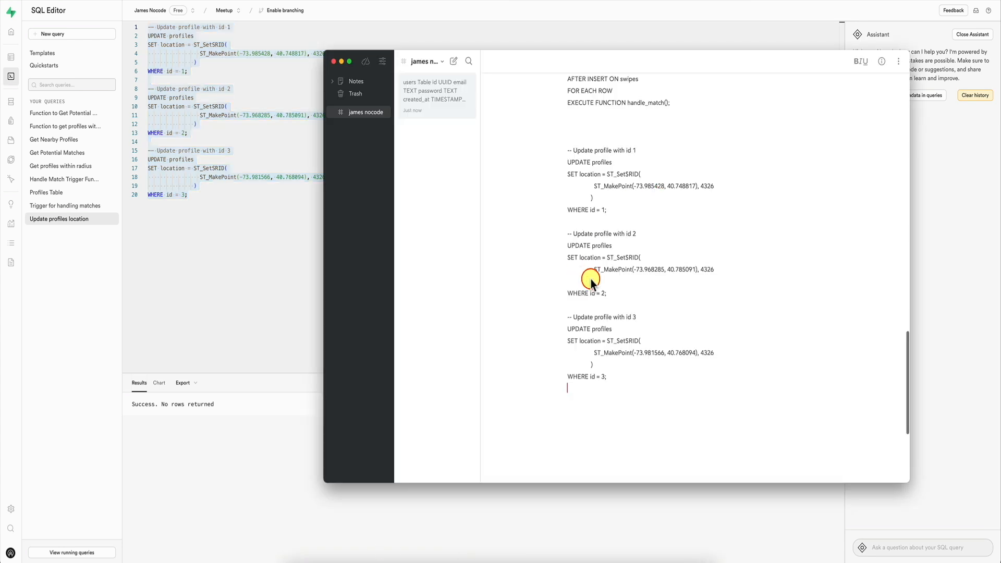
pyautogui.click(199, 137)
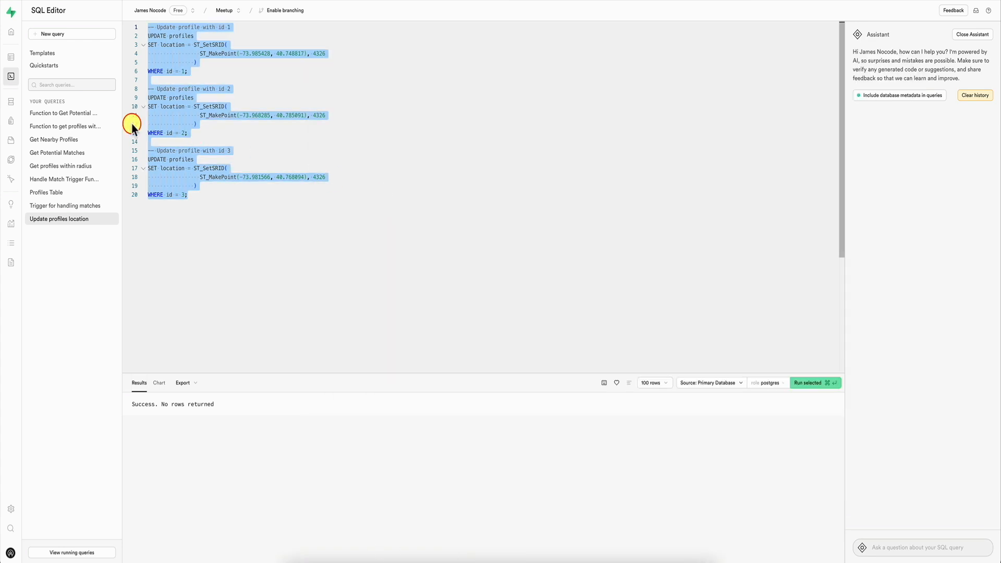
# Step: In the profiles table, set location2 of the row with id 1 to [-73.985428,40.748817], using the coordinates from the notes
pyautogui.click(11, 57)
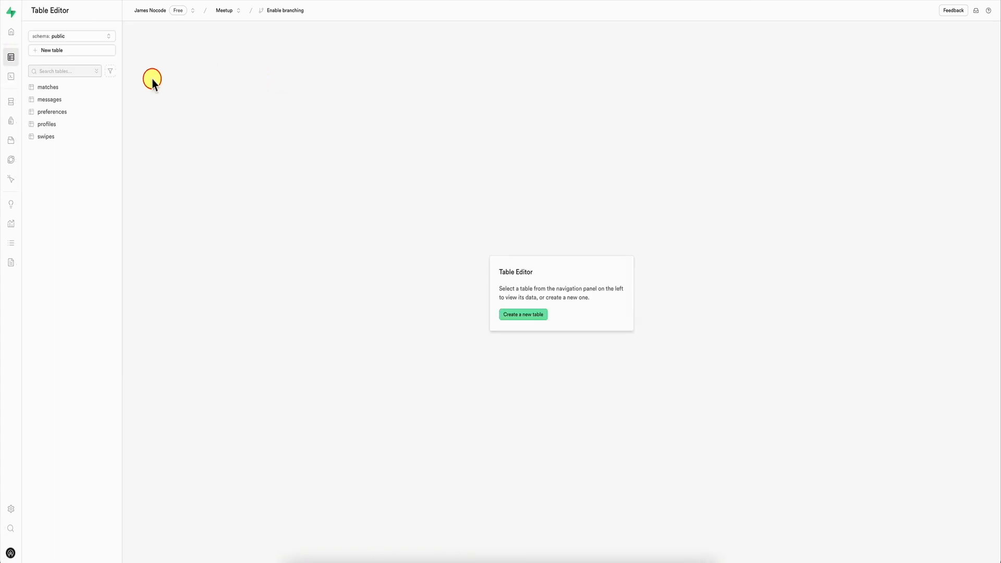
pyautogui.click(73, 124)
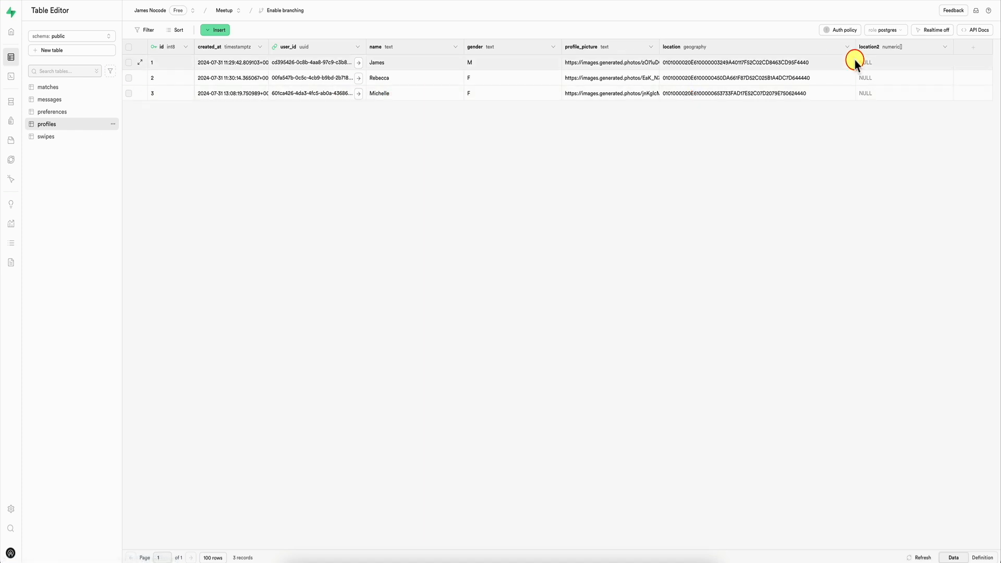
pyautogui.press('super+Tab')
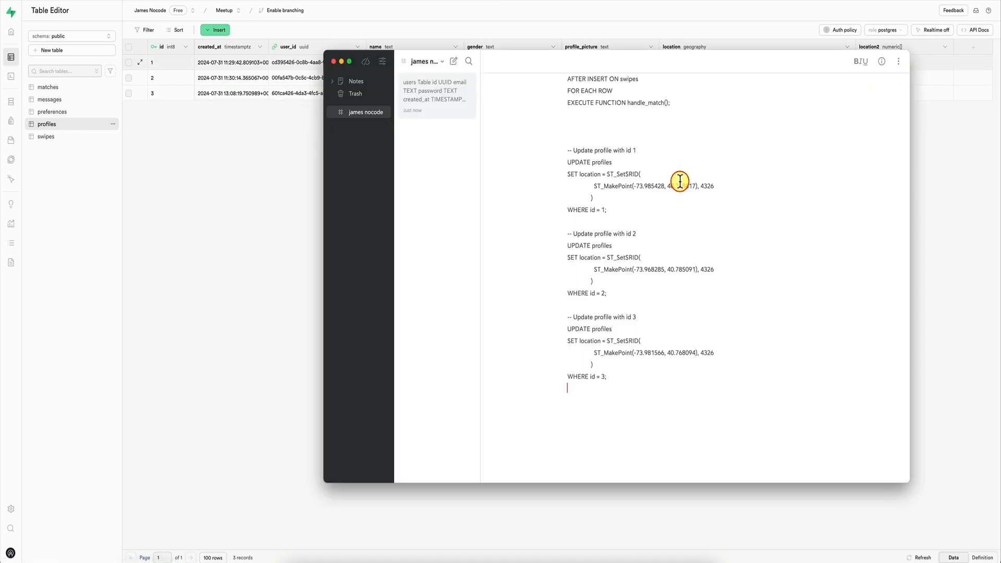
pyautogui.moveTo(695, 184); pyautogui.dragTo(635, 183)
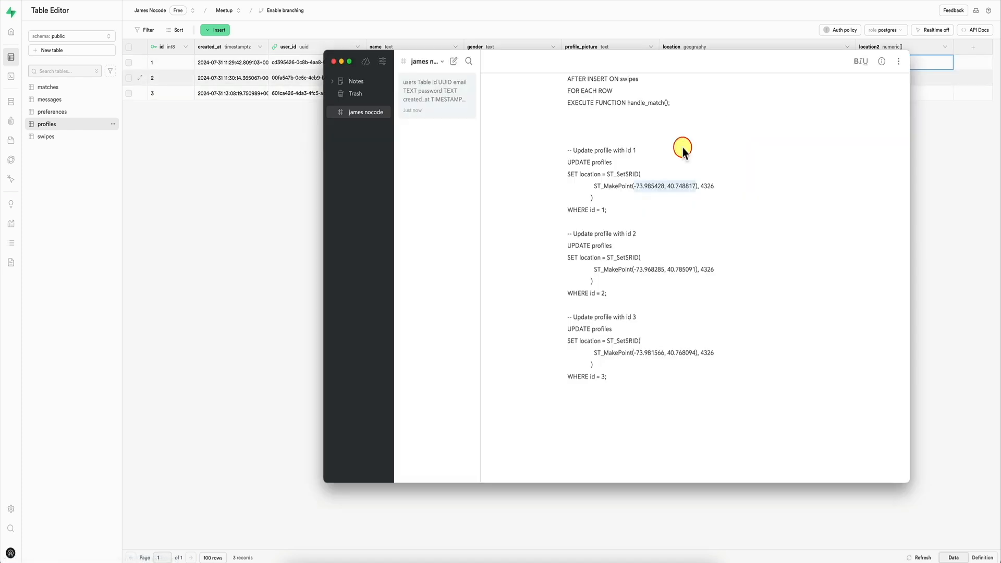
# Step: Set location2 to [-73.968285,40.785091] for the row with id 2 and [-73.981566,40.768094] for id 3, checking against the notes
pyautogui.moveTo(696, 271); pyautogui.dragTo(635, 271)
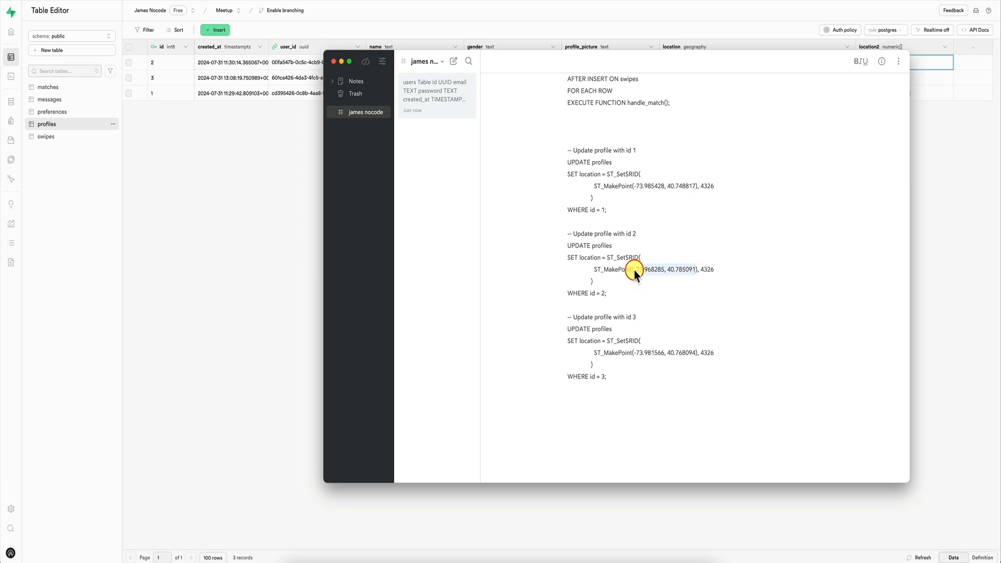
pyautogui.press('super+Tab')
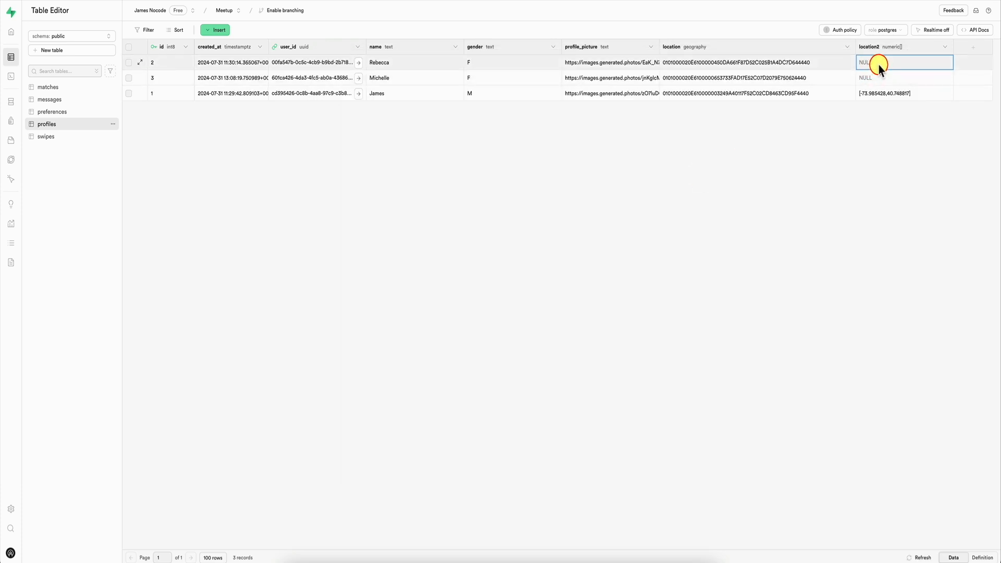
pyautogui.doubleClick(880, 66)
pyautogui.press('super+Tab')
pyautogui.moveTo(697, 353); pyautogui.dragTo(635, 353)
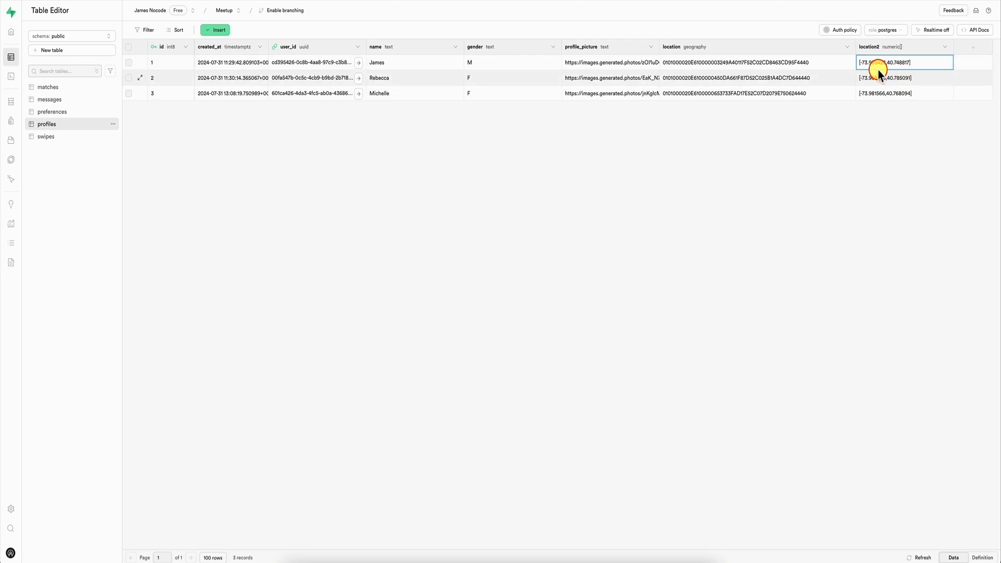
pyautogui.press('super+Tab')
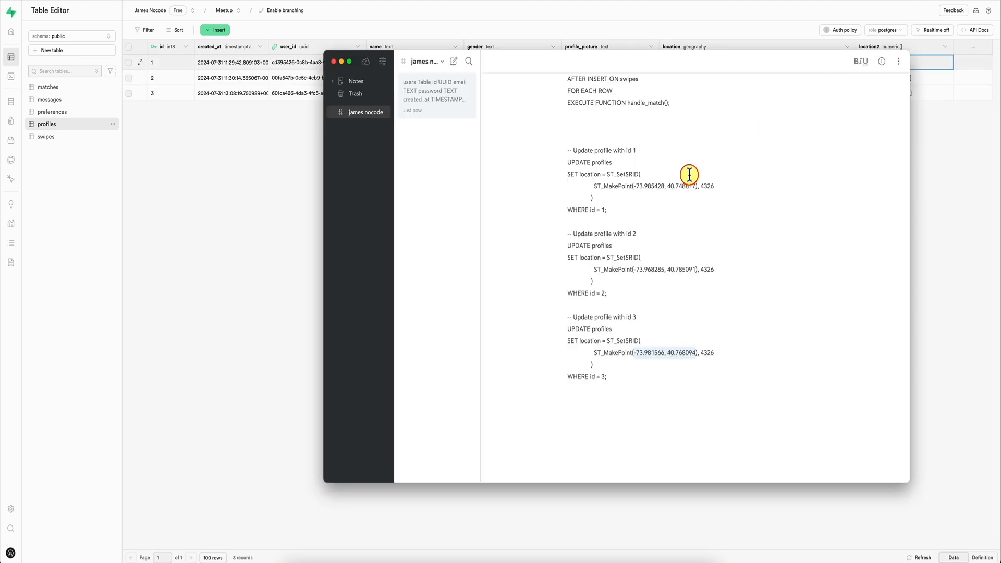
pyautogui.press('super+Tab')
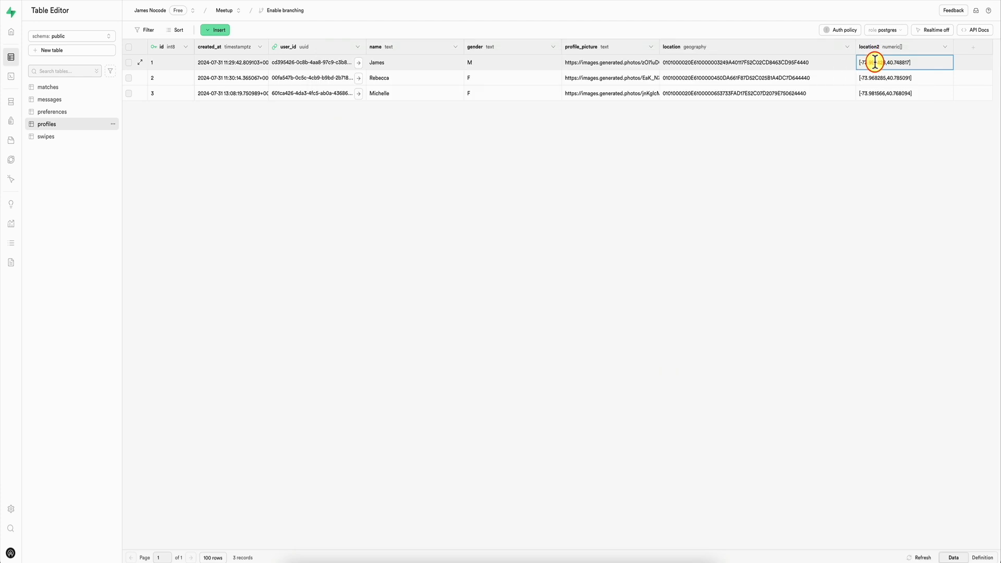
pyautogui.press('super+Tab')
pyautogui.press('super+Tab')
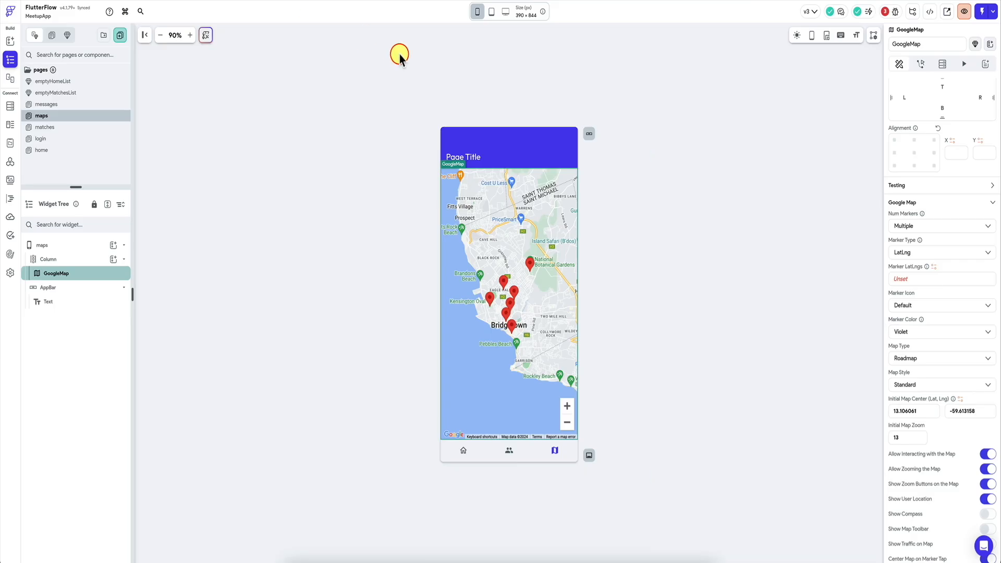
# Step: Switch to FlutterFlow, refresh the schema in the Supabase settings, and examine the fields of the profiles table
pyautogui.press('super+k')
pyautogui.write('supa')
pyautogui.press('Return')
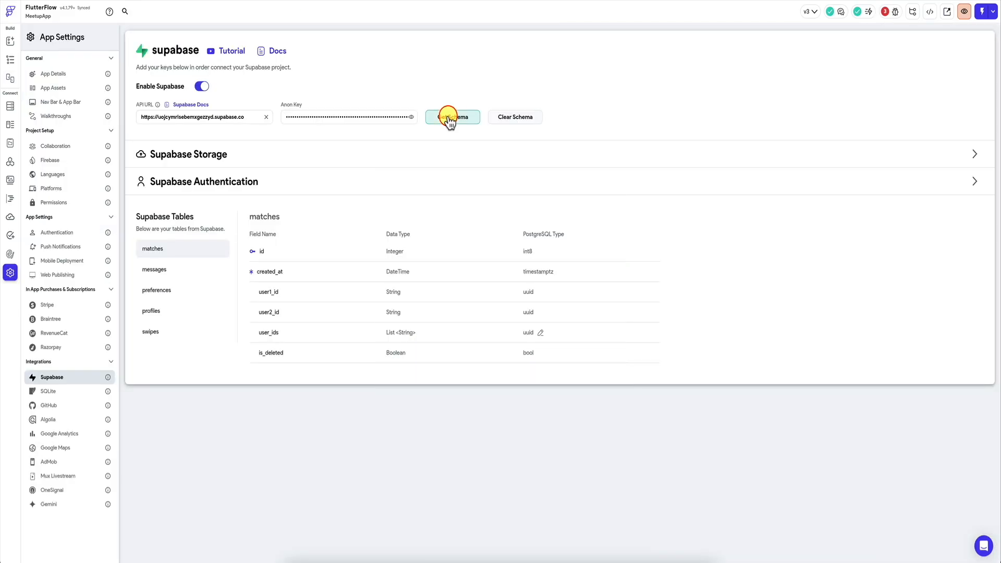
pyautogui.click(447, 116)
pyautogui.click(557, 315)
pyautogui.click(180, 312)
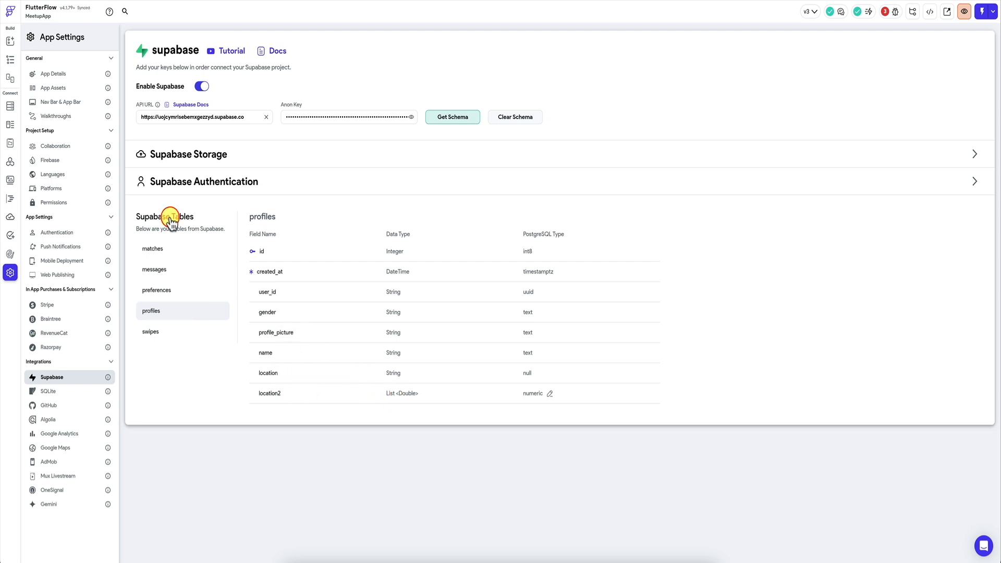
# Step: On the maps page, add a Supabase backend query to the GoogleMap widget for a list of rows from the profiles table
pyautogui.click(10, 59)
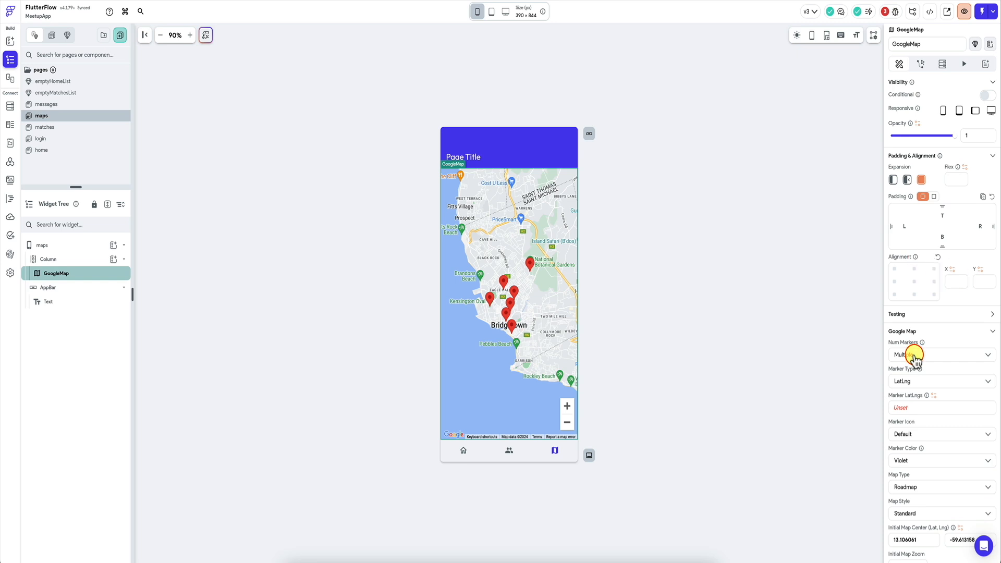
pyautogui.scroll(-1, 918, 347)
pyautogui.click(942, 64)
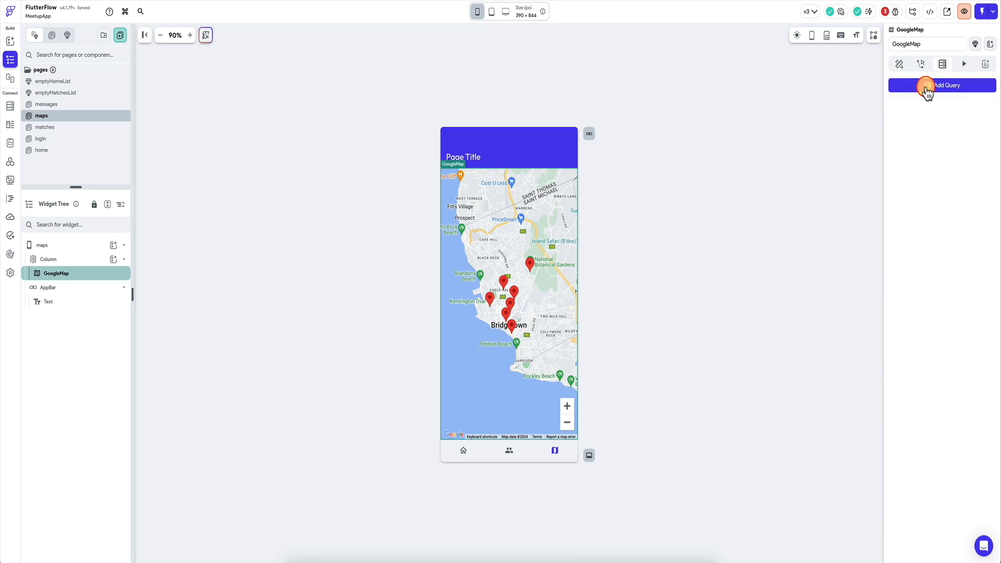
pyautogui.click(940, 85)
pyautogui.click(831, 84)
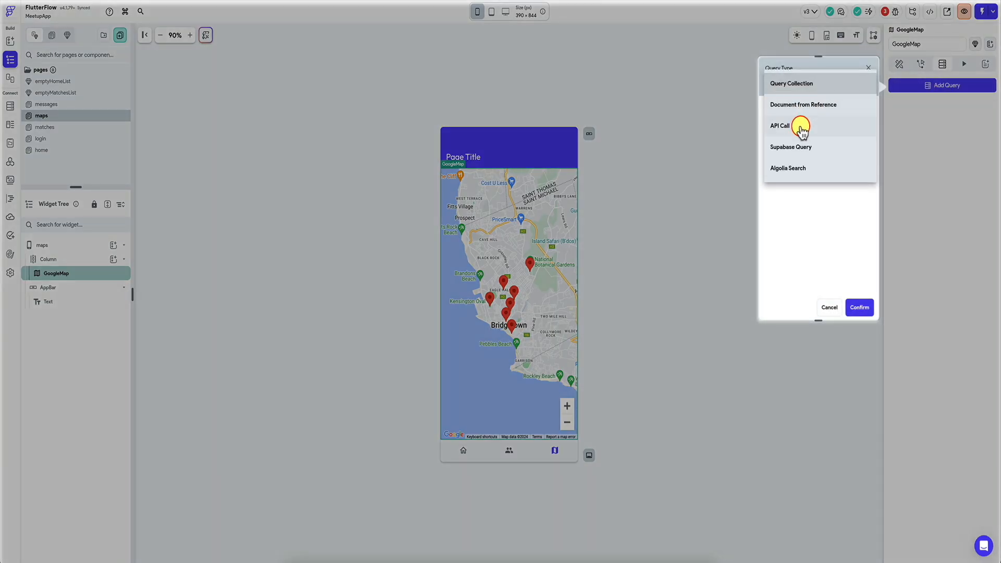
pyautogui.click(798, 147)
pyautogui.click(816, 112)
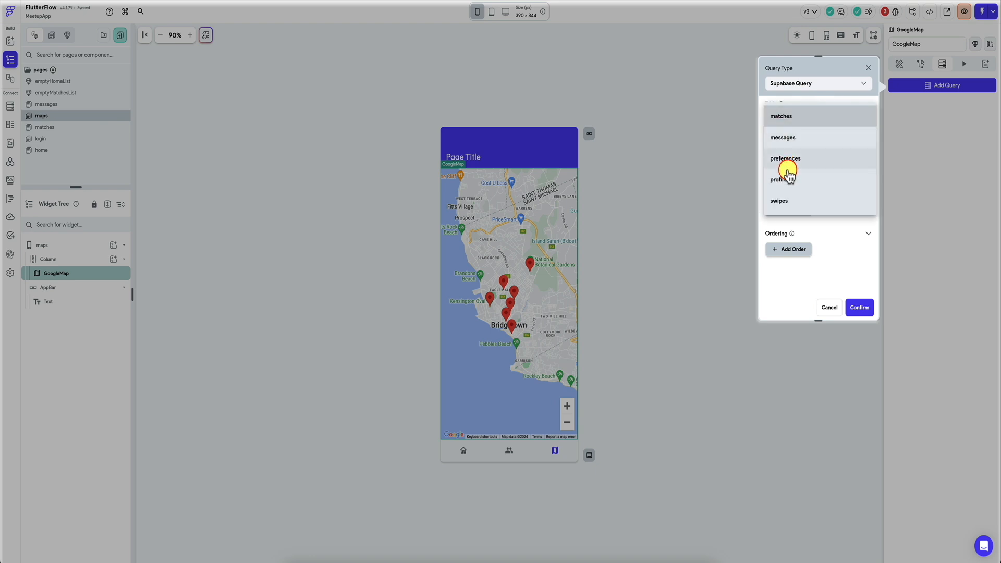
pyautogui.click(786, 179)
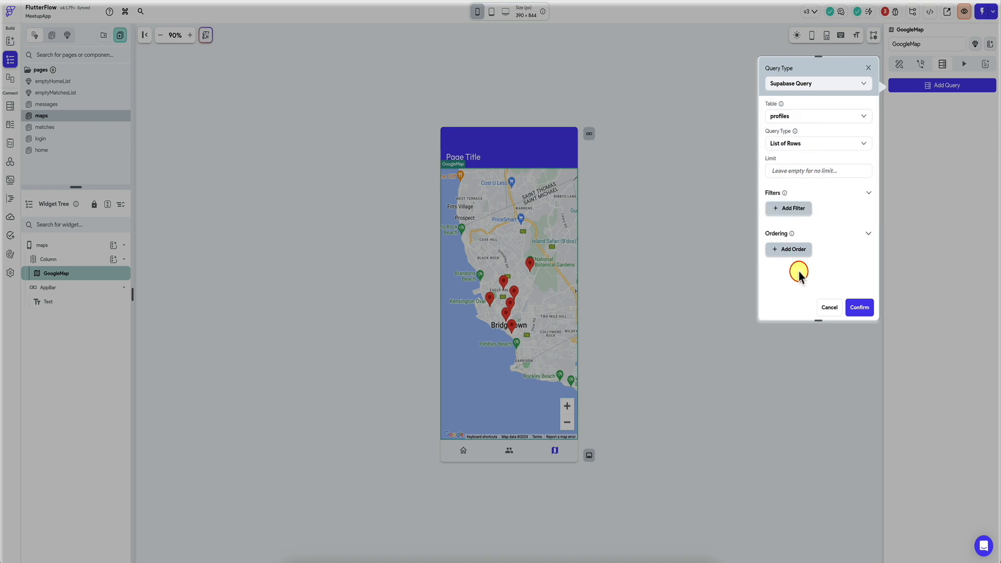
pyautogui.click(859, 312)
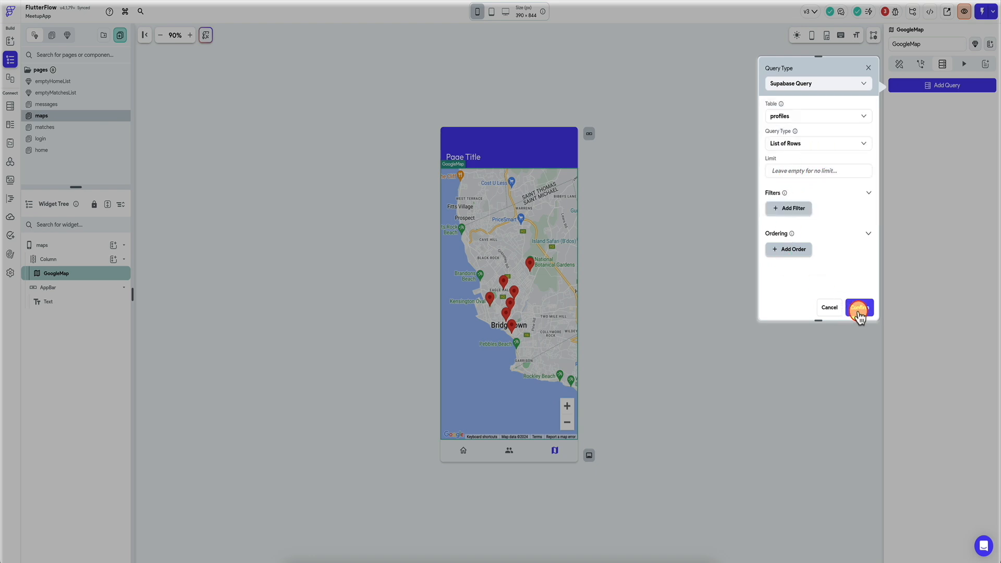
pyautogui.click(859, 309)
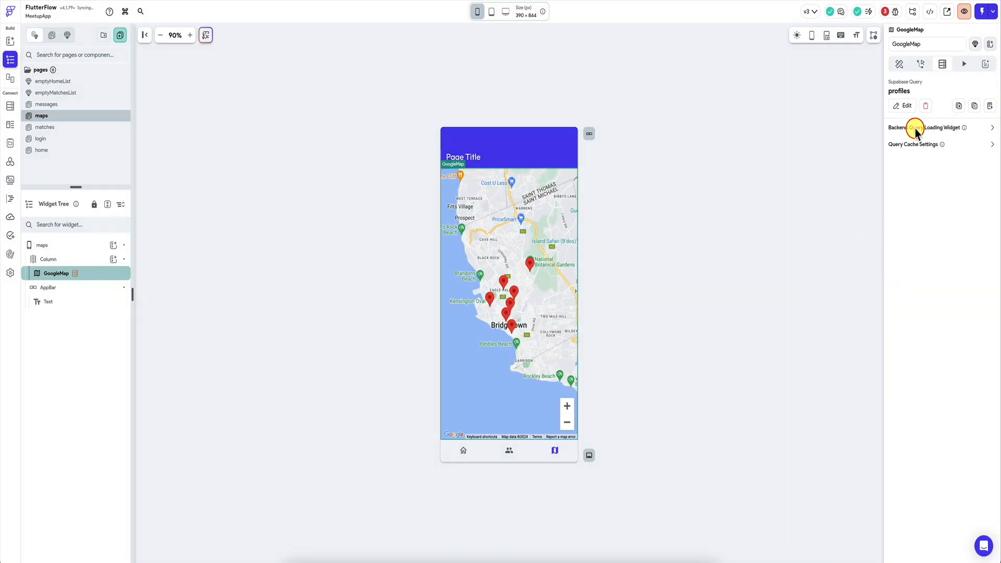
# Step: Try to bind the GoogleMap's Marker LatLngs to the profiles rows by mapping each list item to its location2 field
pyautogui.click(900, 64)
pyautogui.scroll(-3, 931, 319)
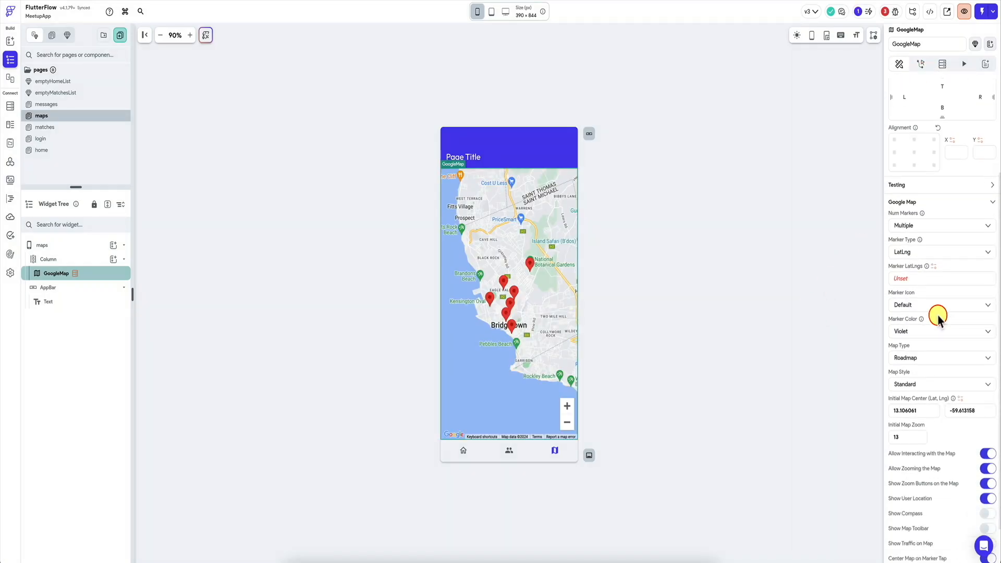
pyautogui.click(941, 280)
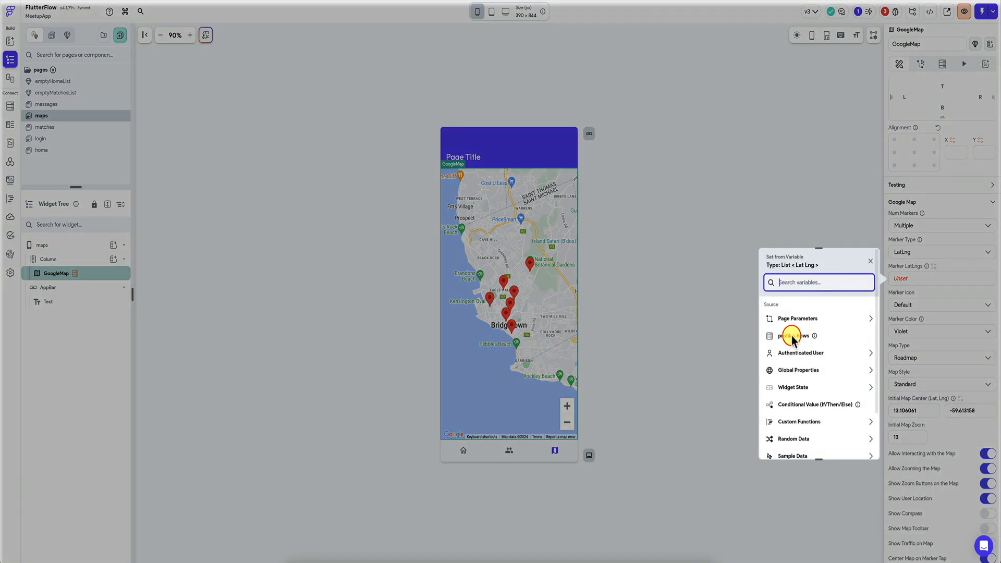
pyautogui.click(790, 338)
pyautogui.click(804, 336)
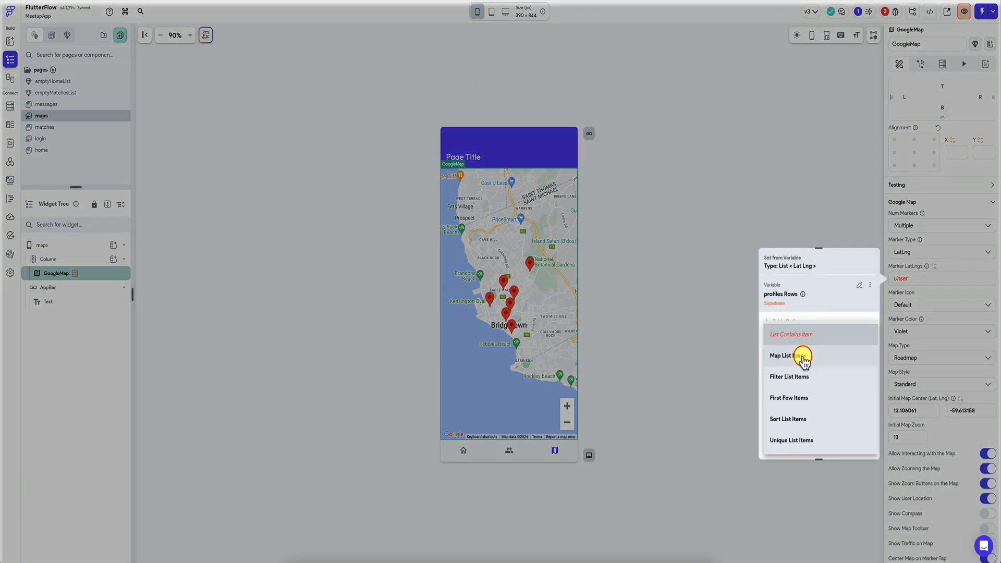
pyautogui.click(803, 356)
pyautogui.click(803, 357)
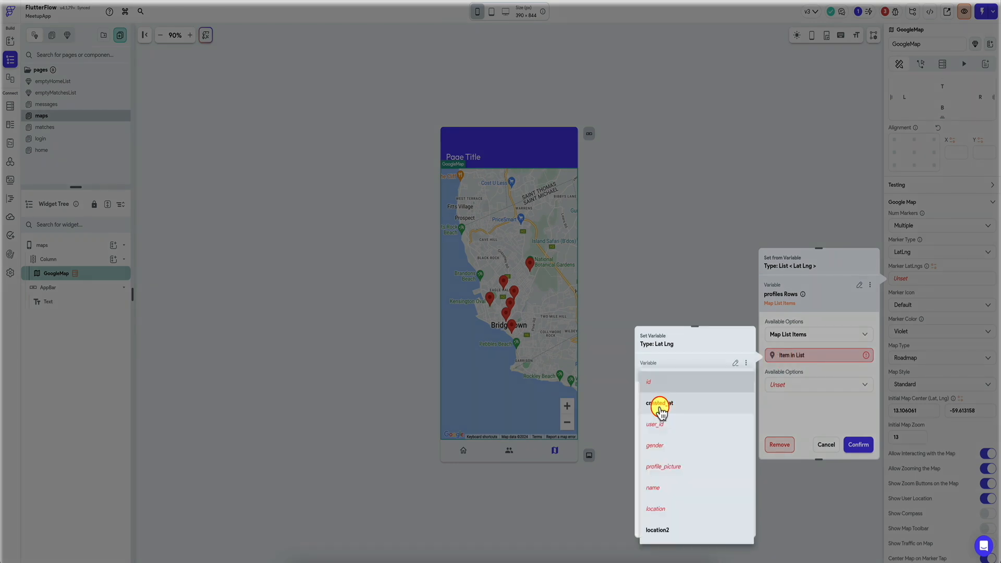
pyautogui.click(677, 530)
pyautogui.click(714, 438)
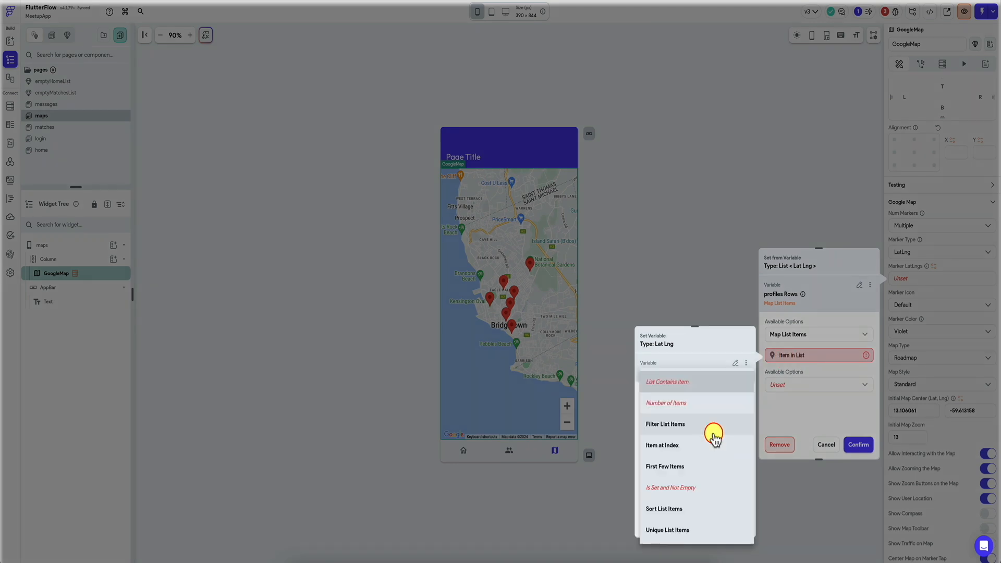
pyautogui.click(697, 343)
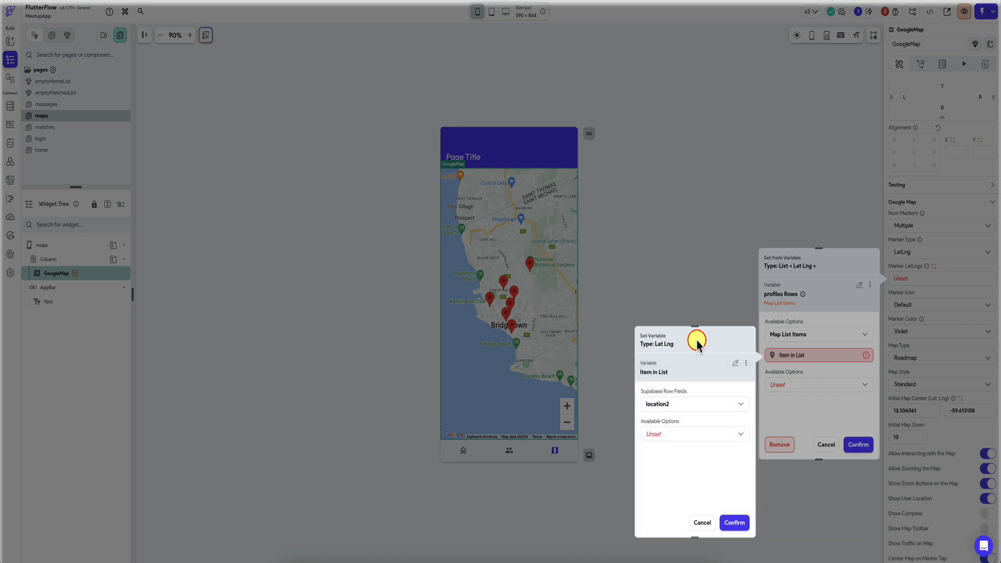
pyautogui.click(704, 524)
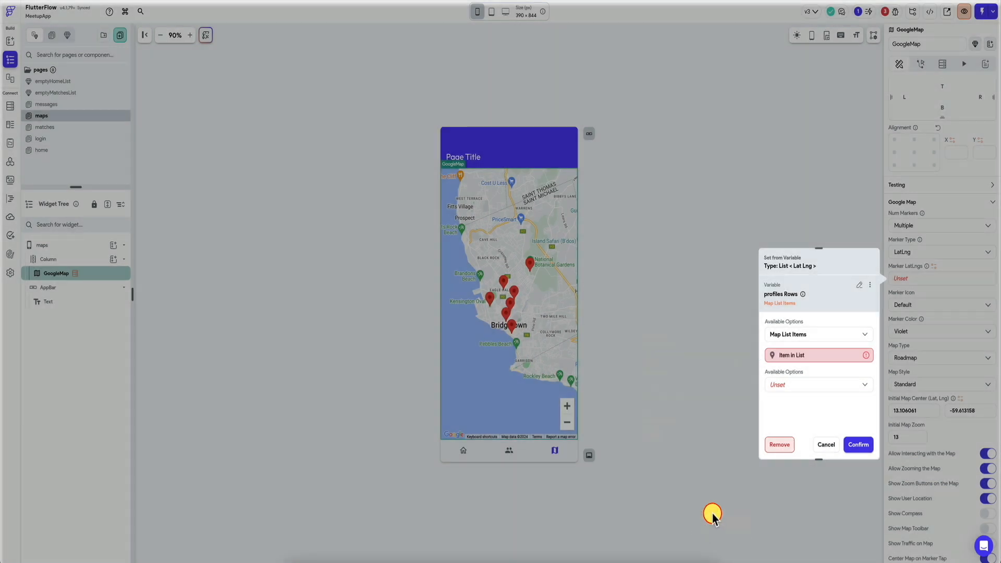
pyautogui.click(815, 358)
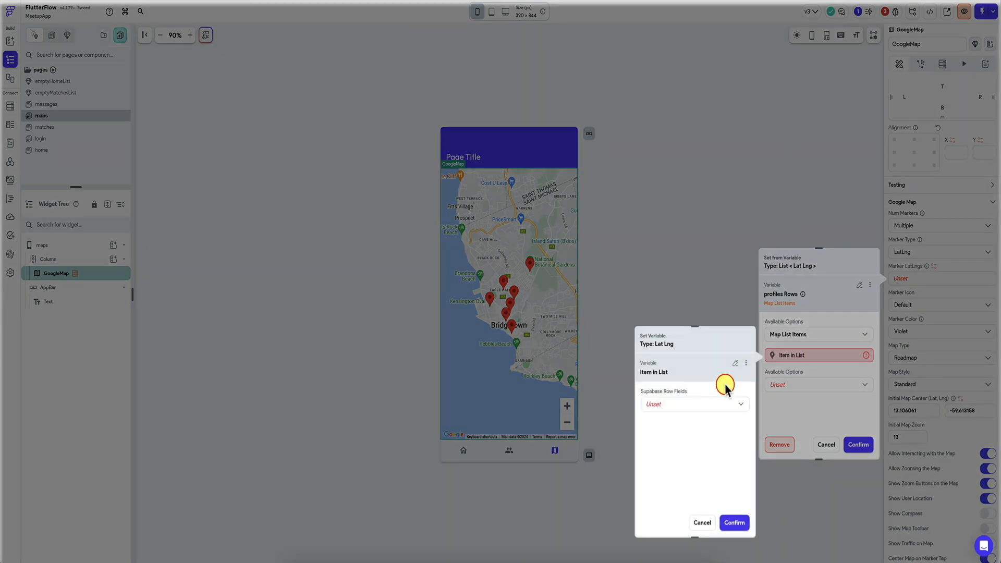
pyautogui.click(692, 403)
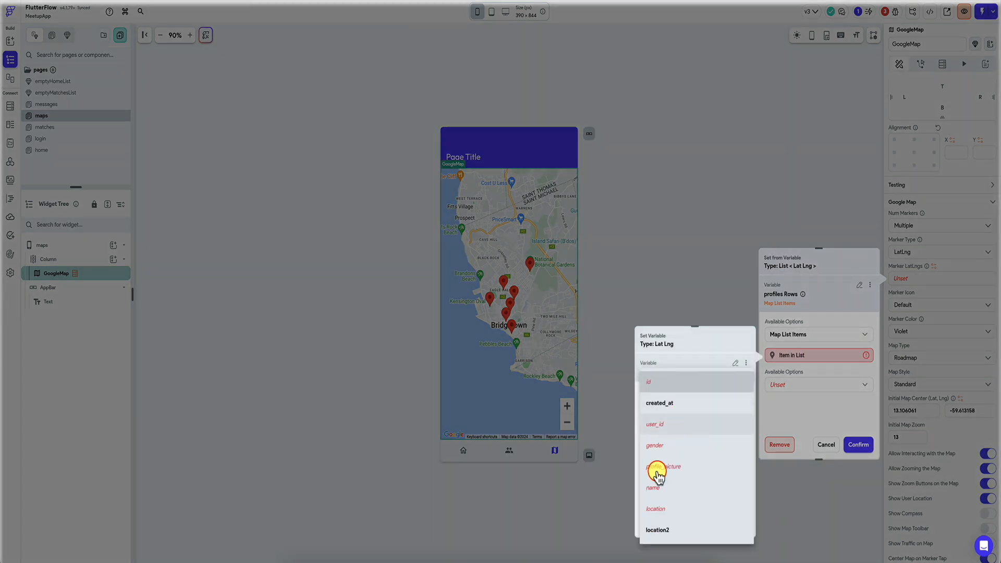
pyautogui.click(665, 533)
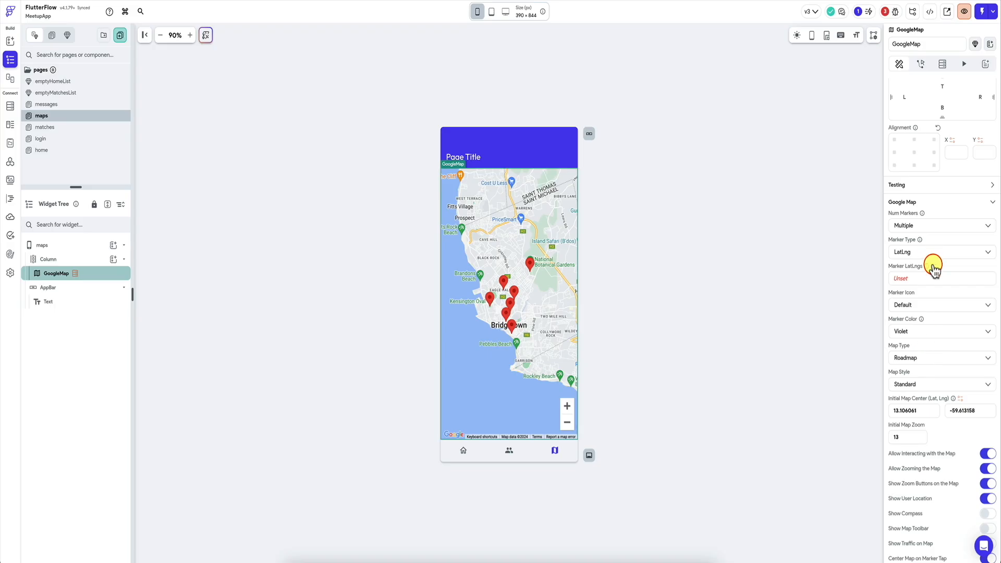
# Step: Create a new custom function as the variable source for the GoogleMap's Marker LatLngs
pyautogui.click(934, 267)
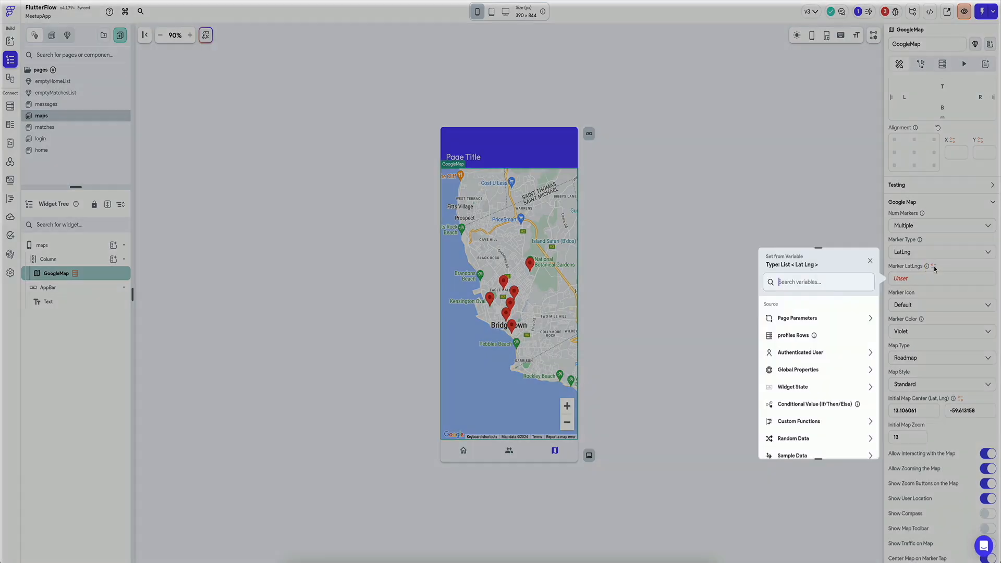
pyautogui.write('code')
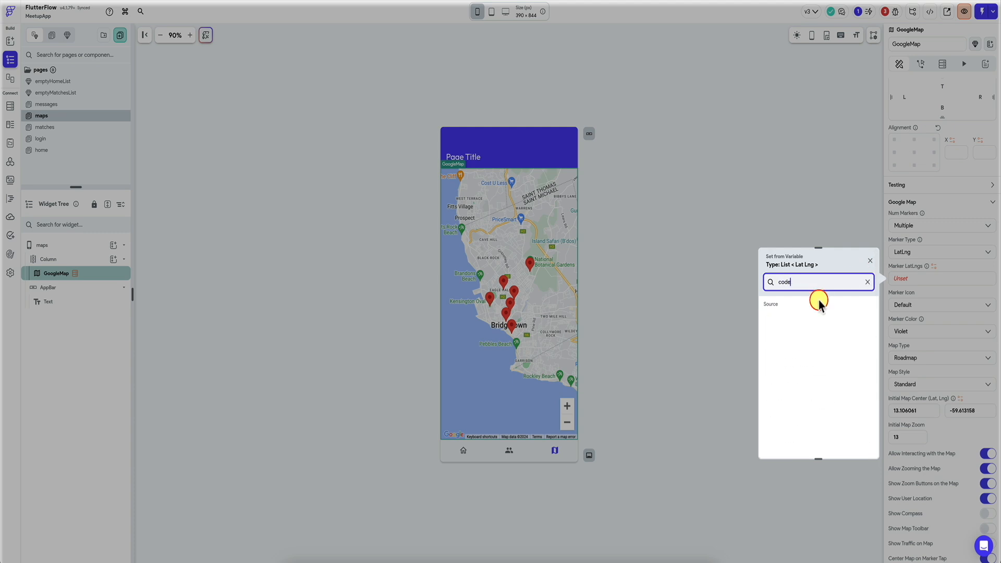
pyautogui.press('BackSpace')
pyautogui.press('BackSpace')
pyautogui.press('BackSpace')
pyautogui.press('BackSpace')
pyautogui.write('cus')
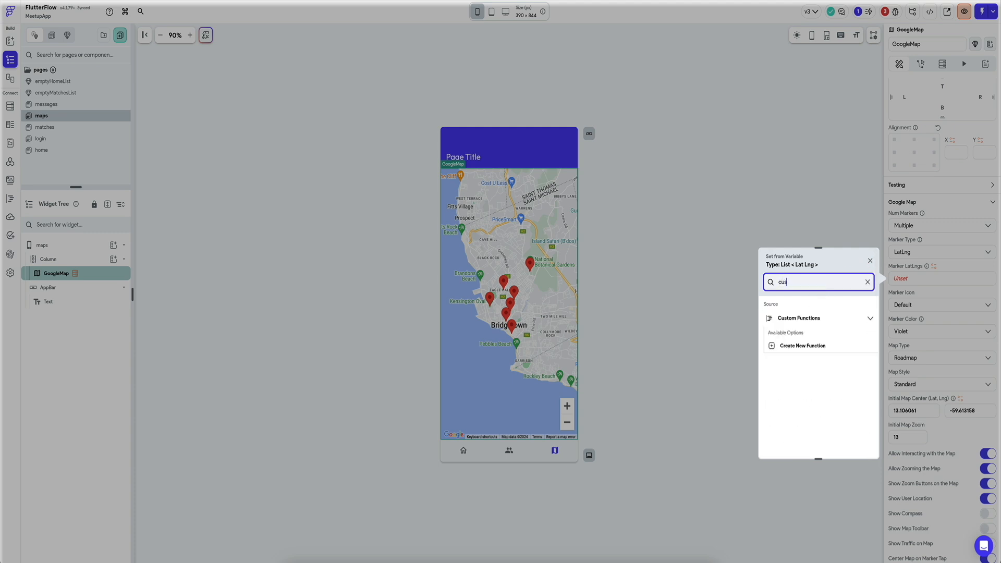
pyautogui.click(803, 346)
pyautogui.click(805, 346)
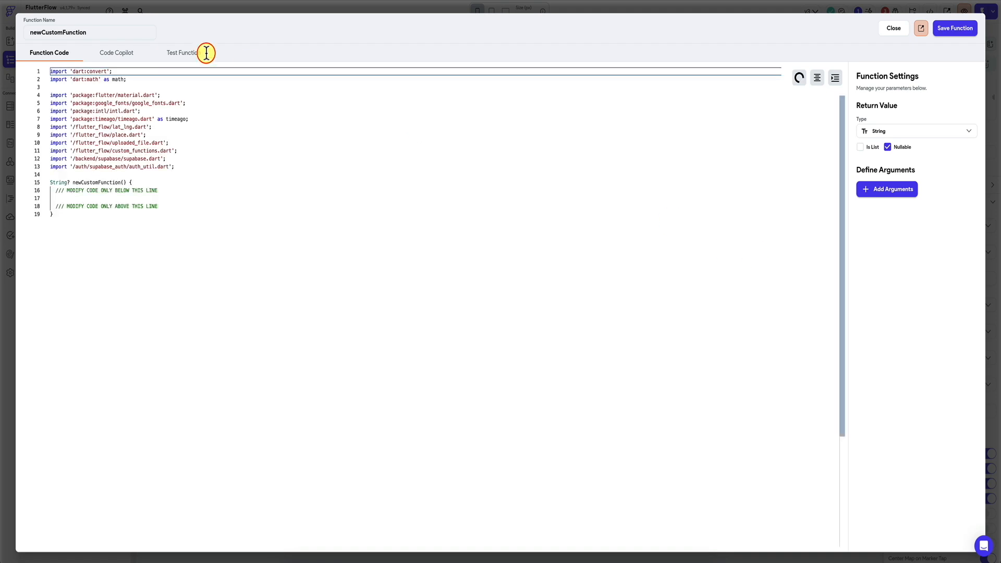
# Step: Set the custom function's return value to a non-nullable list of LatLng
pyautogui.click(892, 131)
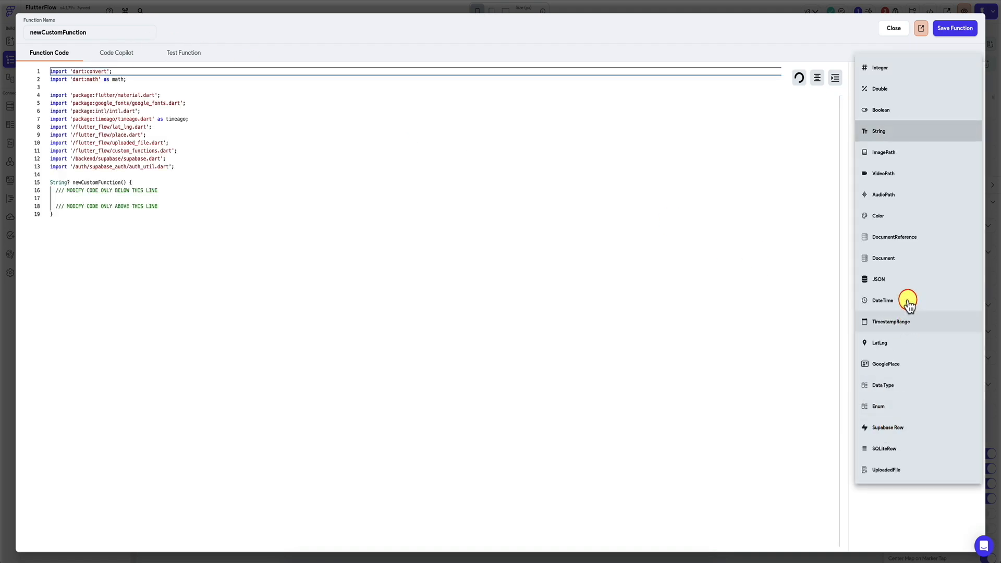
pyautogui.click(879, 342)
pyautogui.click(860, 147)
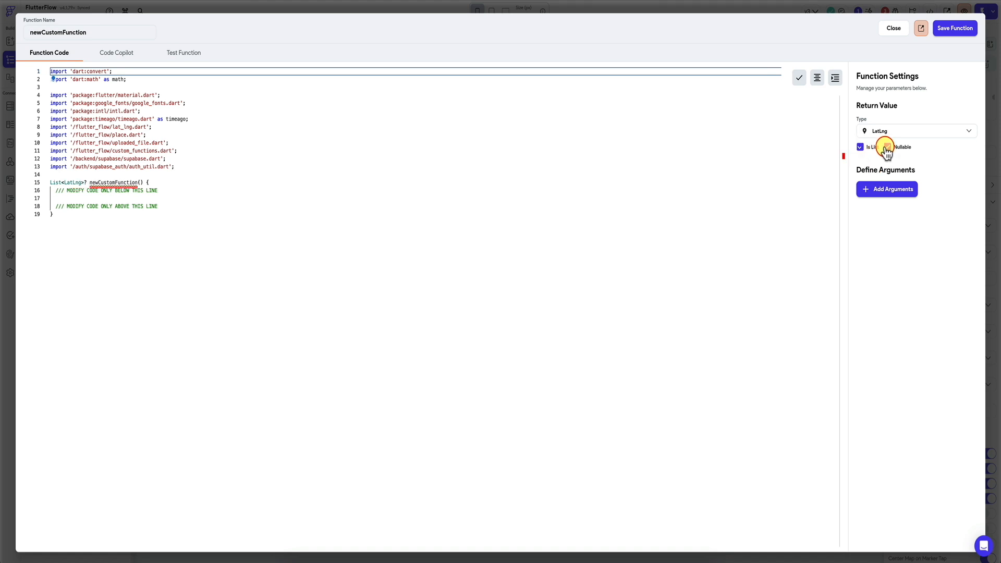
# Step: Add an argument named locations to the function, defined as a non-nullable list of Double
pyautogui.click(886, 190)
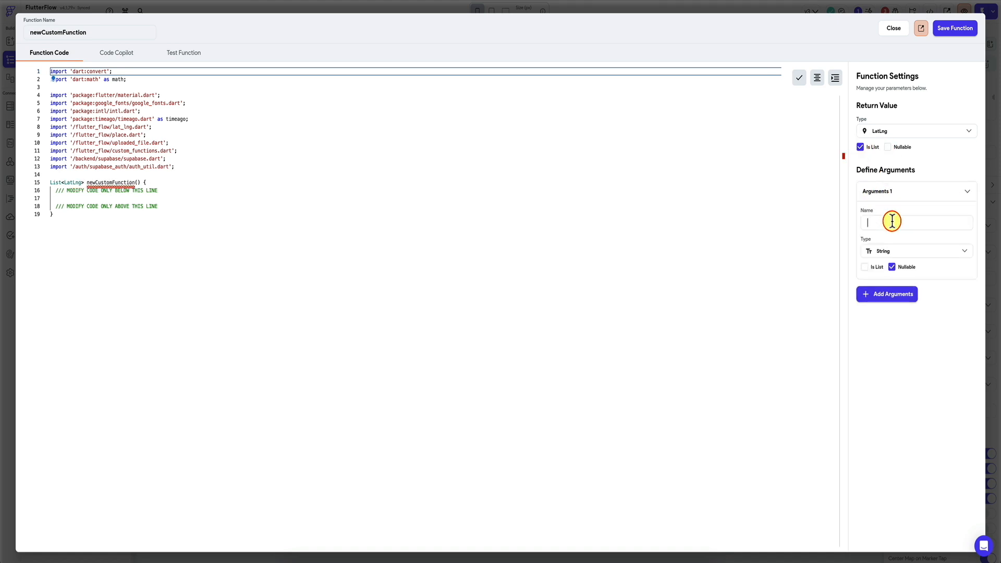
pyautogui.click(893, 255)
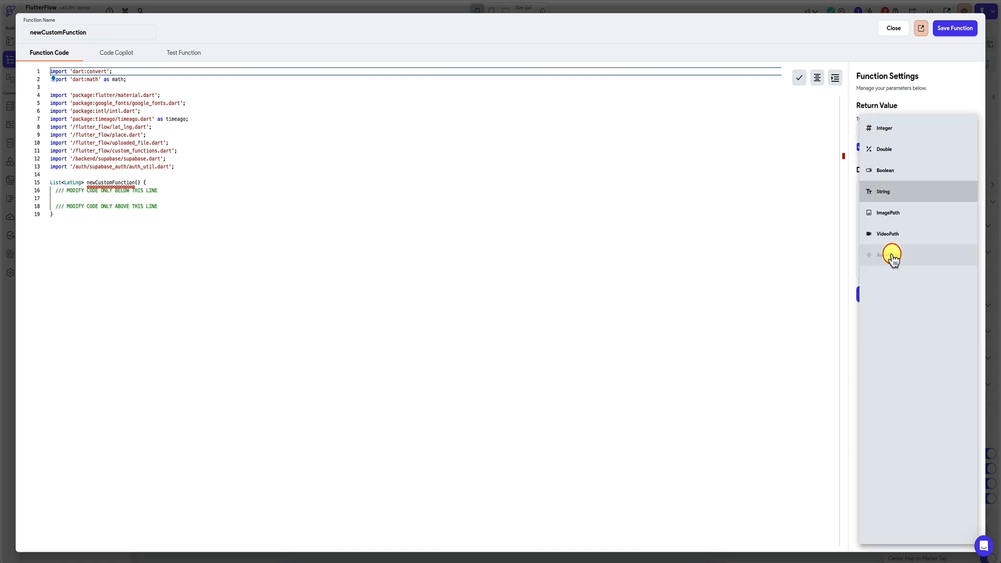
pyautogui.click(907, 148)
pyautogui.click(901, 227)
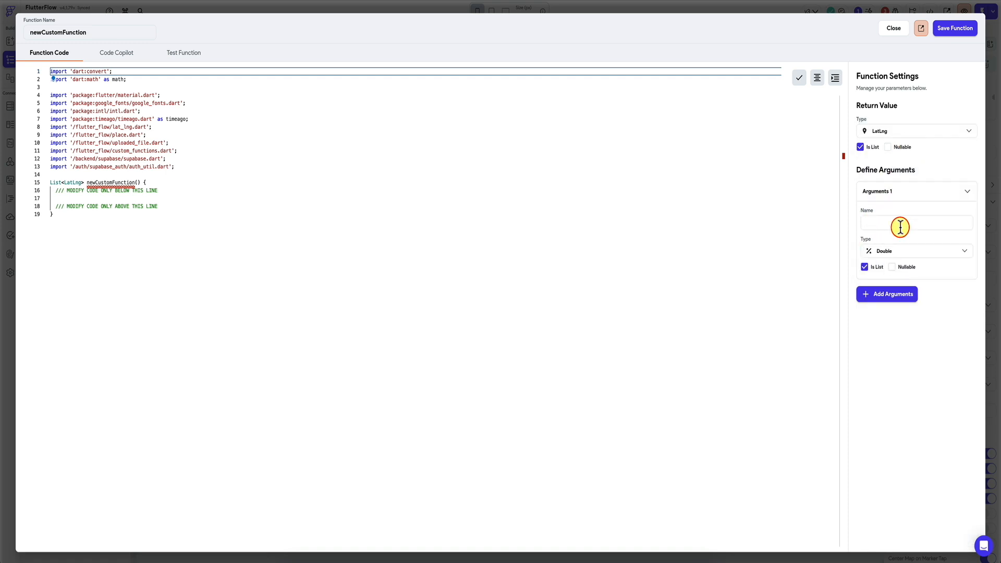
pyautogui.write('locations')
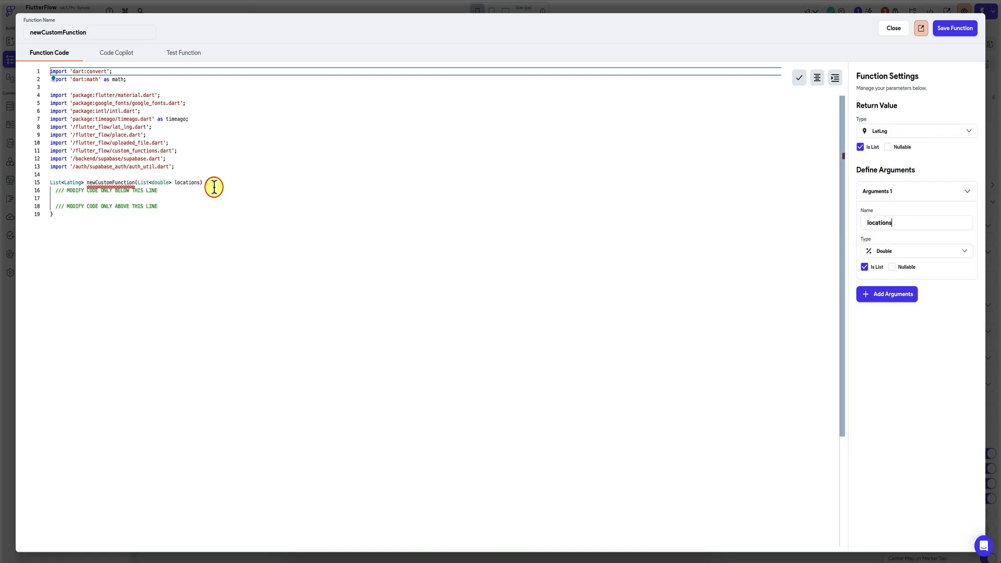
pyautogui.click(208, 186)
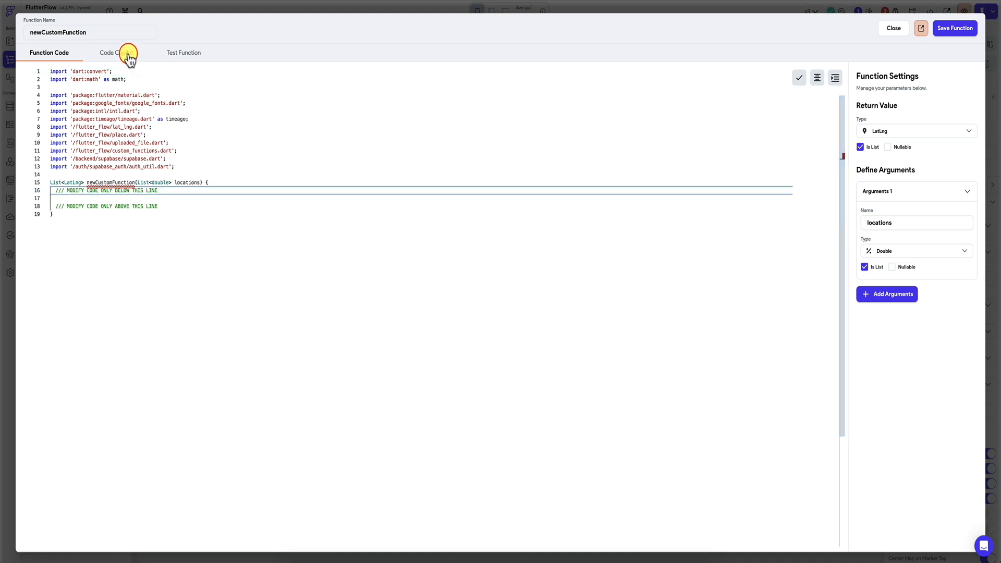
# Step: Rename the custom function as convertLocationsIntoCoords
pyautogui.click(100, 31)
pyautogui.doubleClick(101, 31)
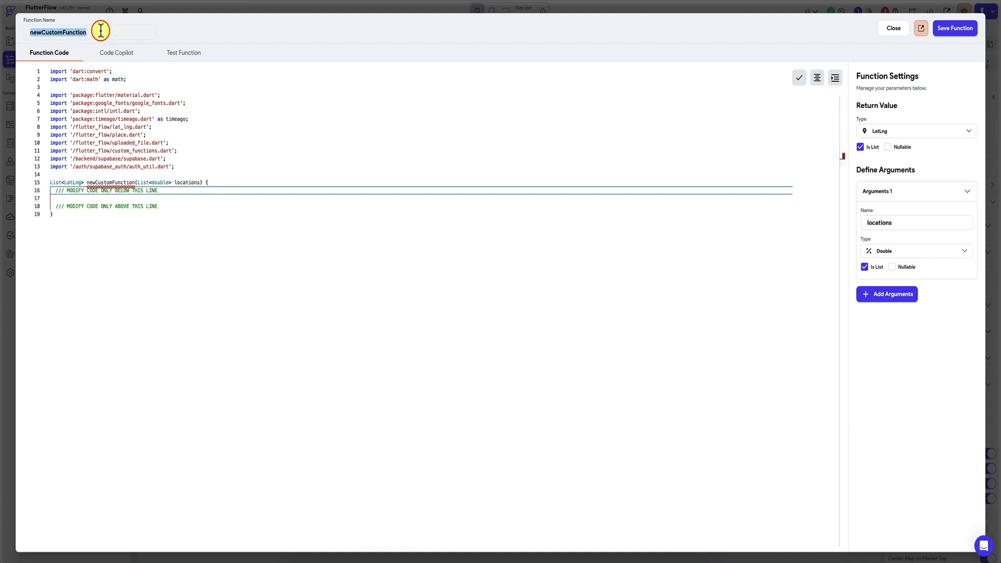
pyautogui.write('convertLoca')
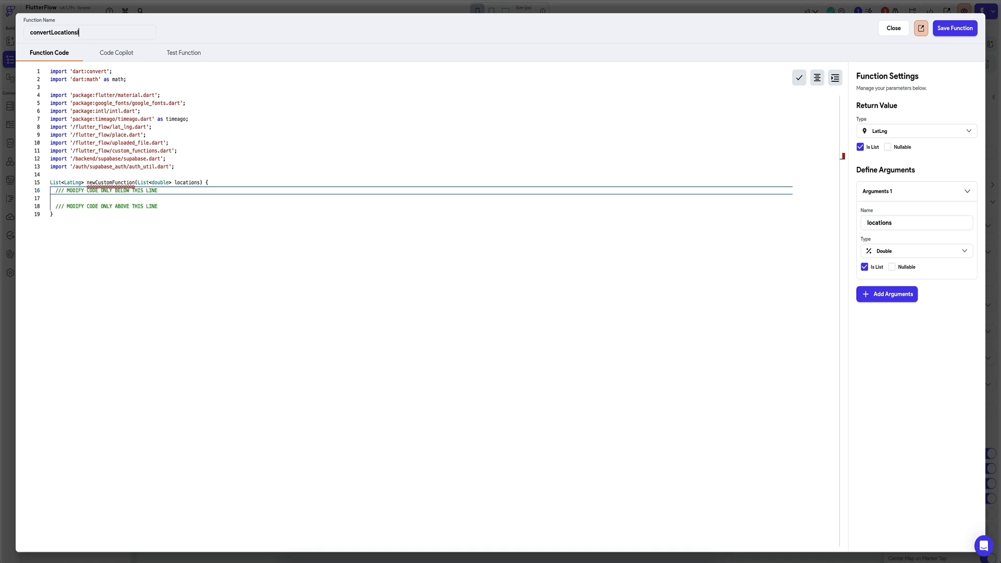
pyautogui.write('tionsIntoCoords')
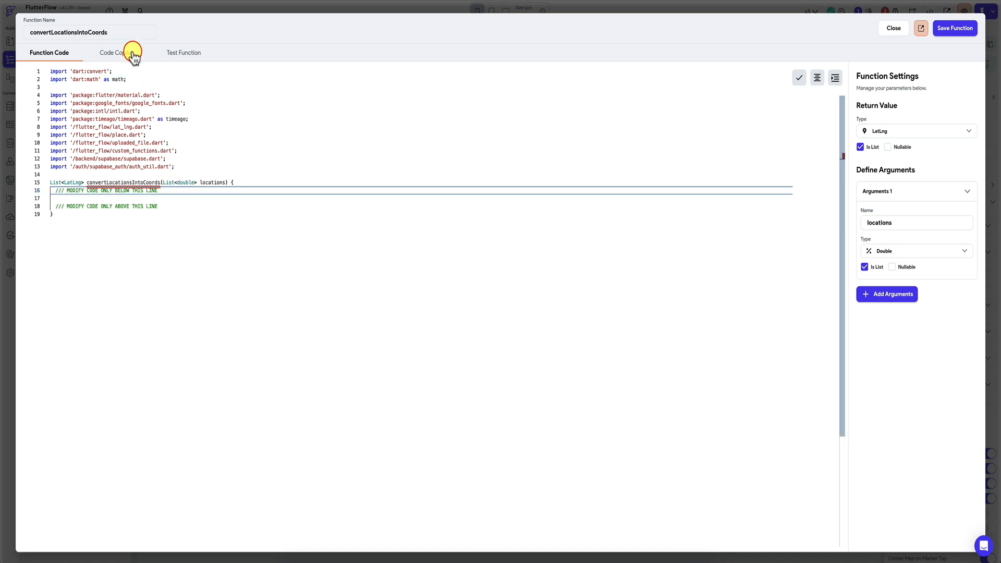
# Step: Have the AI Code Assistant generate code for "convert a list of locations which is an list of Longitude and Latitude into a list of Lat Long"
pyautogui.click(131, 52)
pyautogui.click(194, 110)
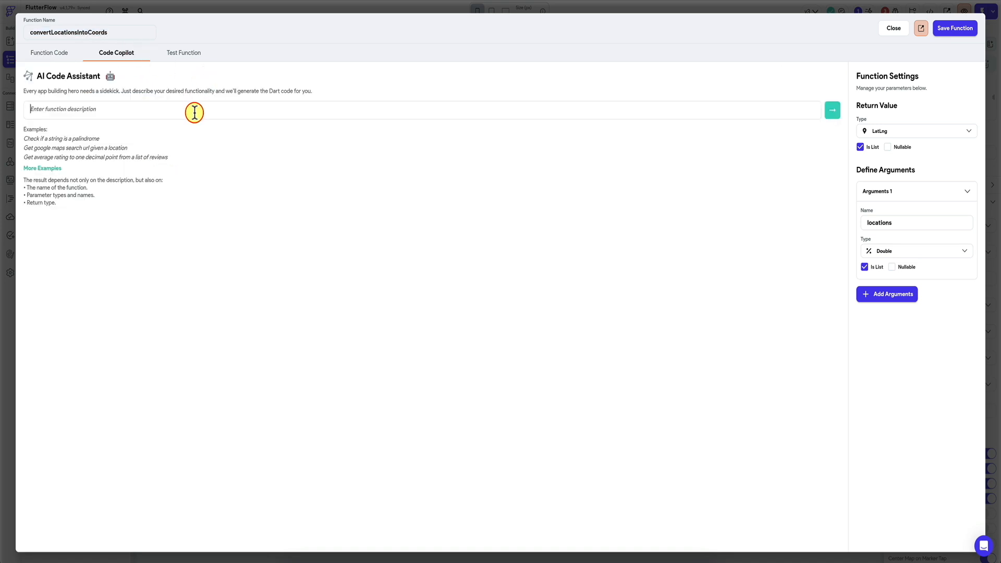
pyautogui.write('c')
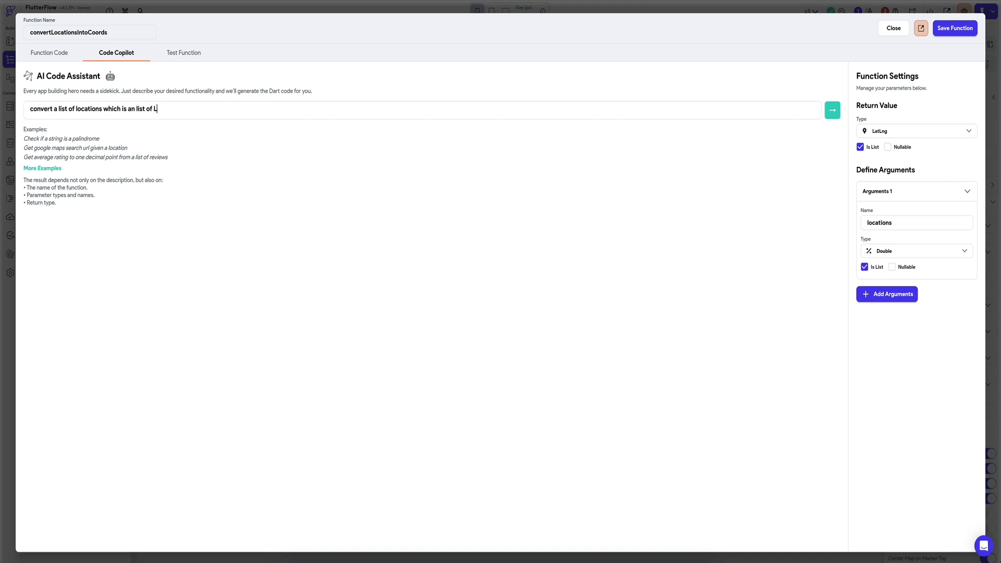
pyautogui.write('gitude and Latitude into a list of Lat Longs')
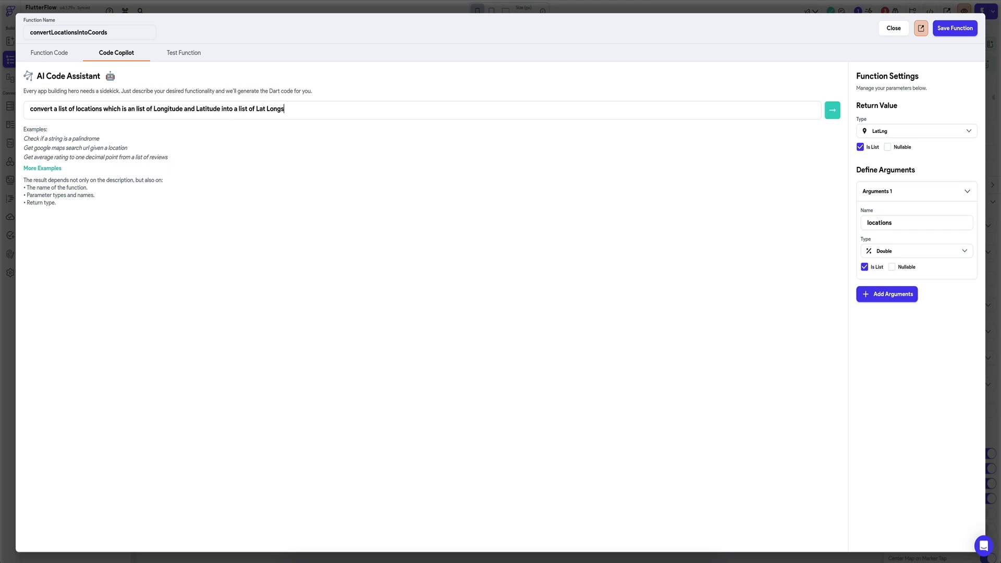
pyautogui.press('BackSpace')
pyautogui.click(836, 111)
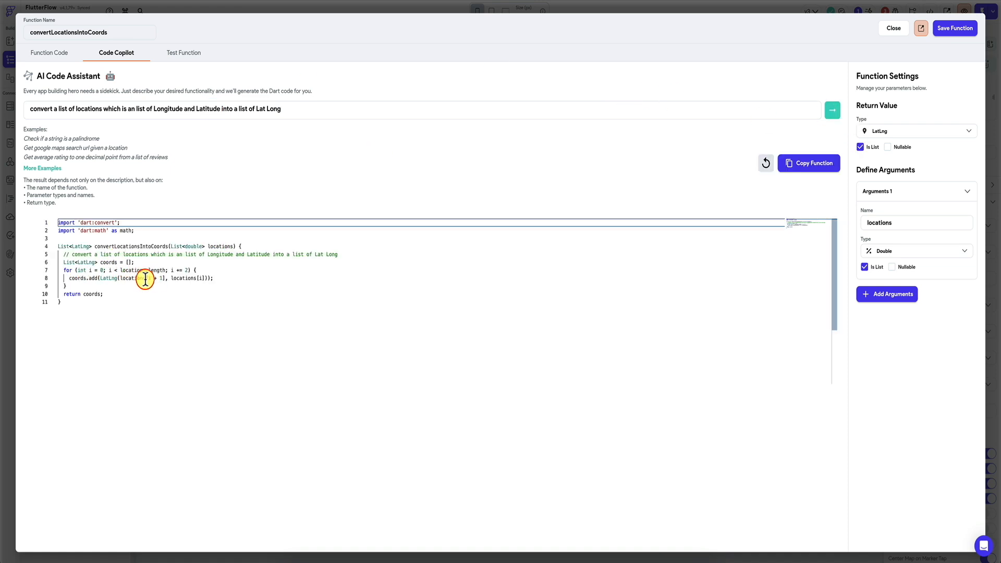
# Step: Copy the generated code into convertLocationsIntoCoords and save the function
pyautogui.click(826, 163)
pyautogui.click(547, 302)
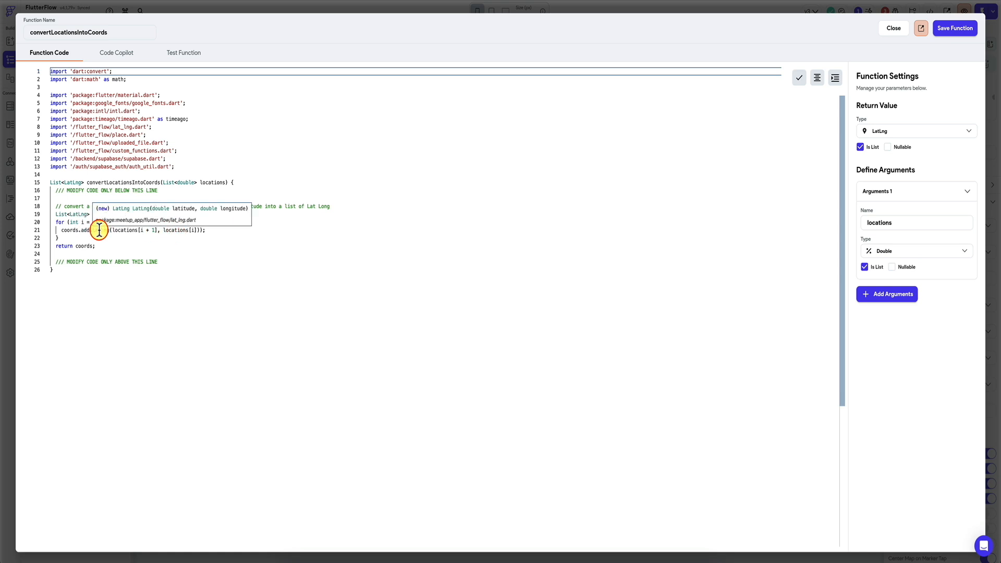
pyautogui.click(960, 33)
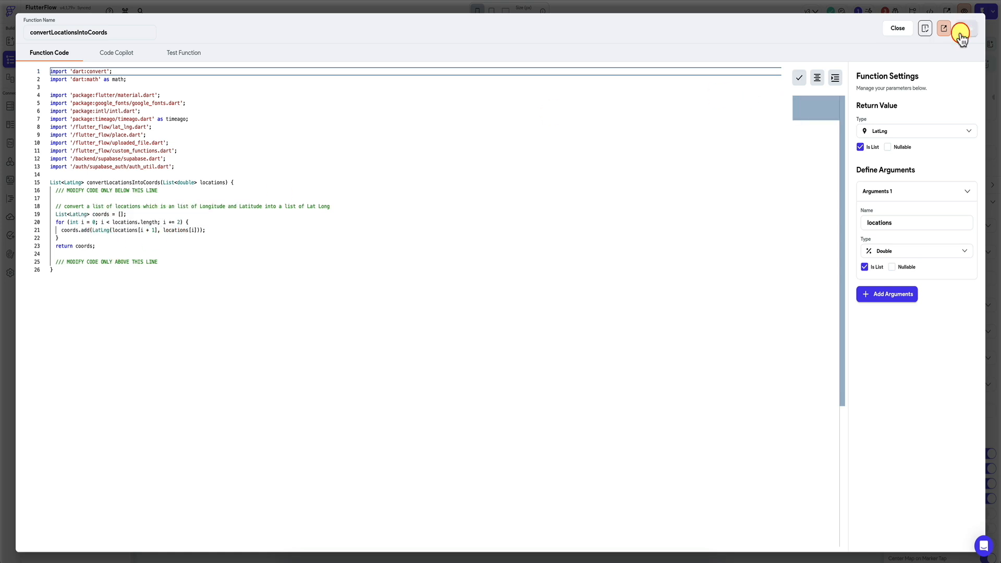
# Step: Try to set the function's locations argument from the profiles rows by mapping each list item to its location2 field
pyautogui.click(801, 424)
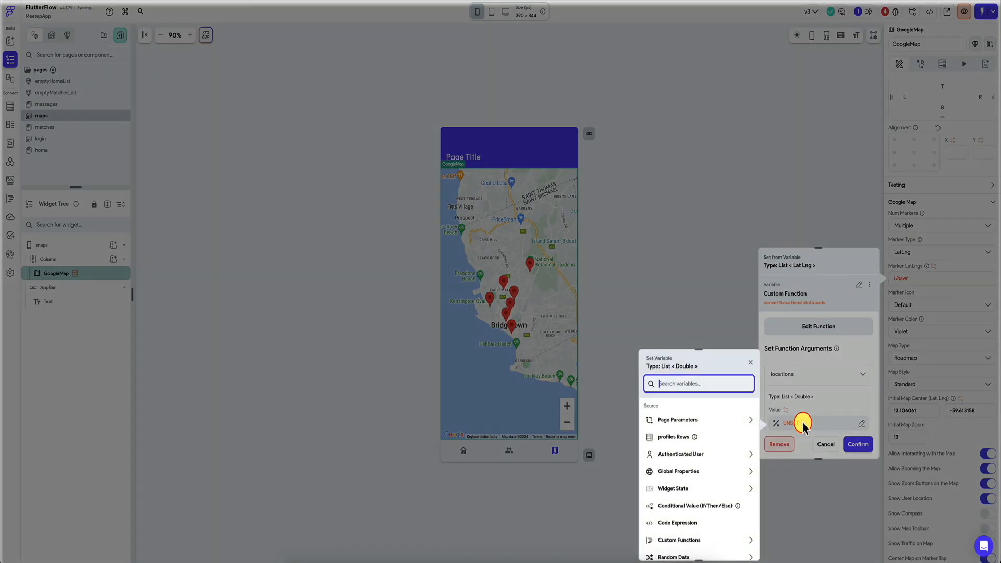
pyautogui.click(699, 437)
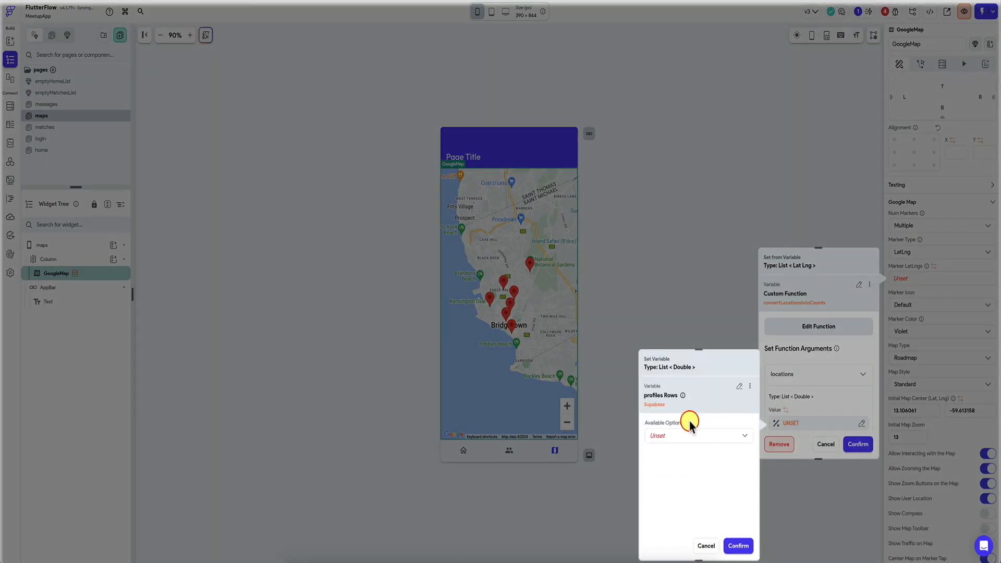
pyautogui.click(691, 434)
pyautogui.click(674, 446)
pyautogui.click(671, 456)
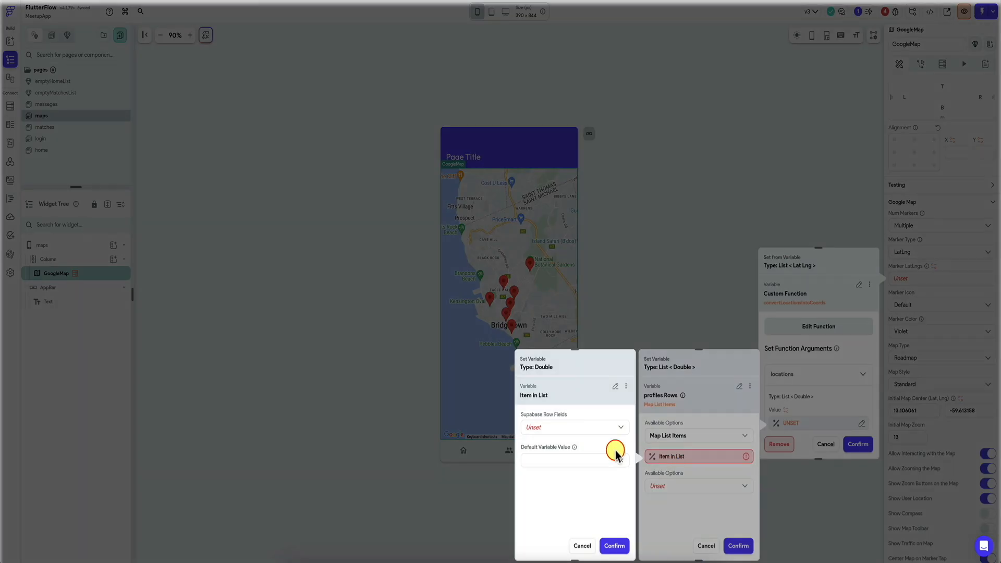
pyautogui.click(610, 428)
pyautogui.click(542, 536)
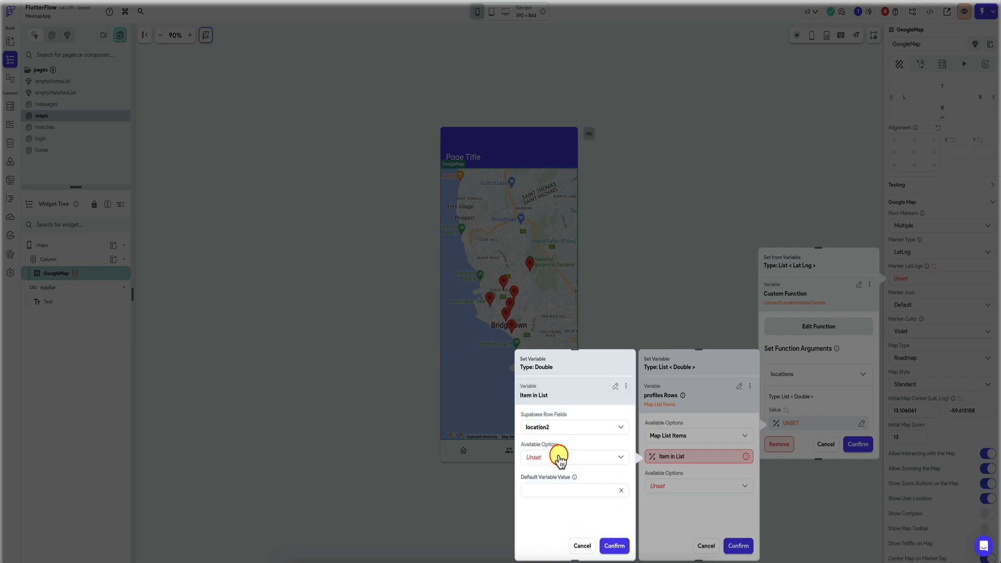
pyautogui.click(681, 455)
pyautogui.click(681, 456)
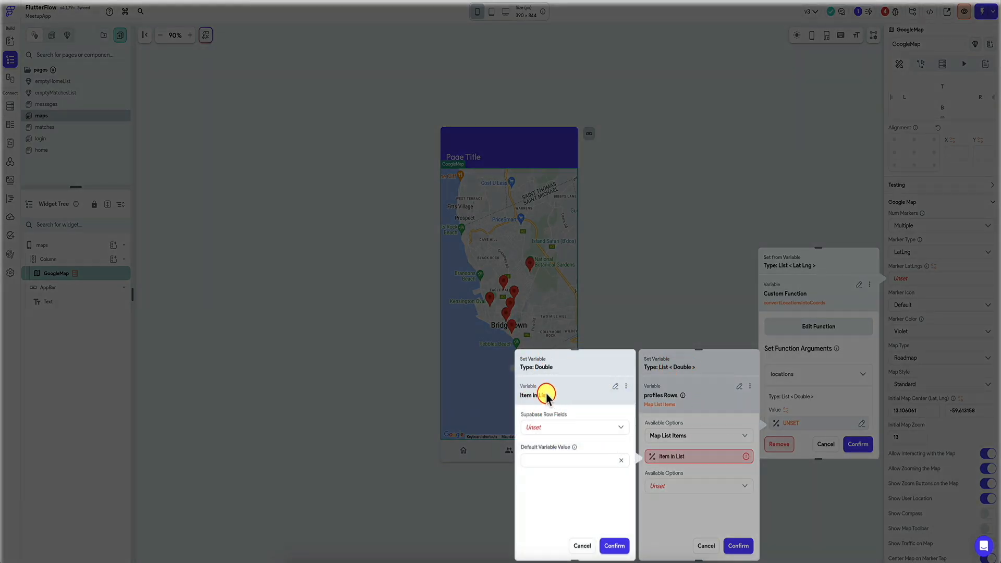
pyautogui.click(584, 546)
pyautogui.click(706, 546)
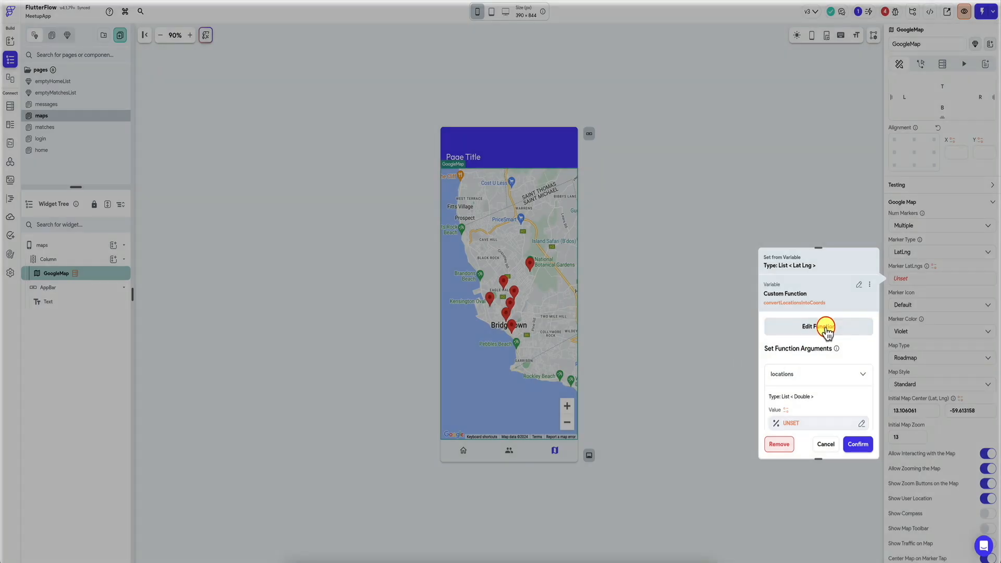
# Step: Change the locations argument of convertLocationsIntoCoords to a list of Supabase rows from the profiles table
pyautogui.click(826, 328)
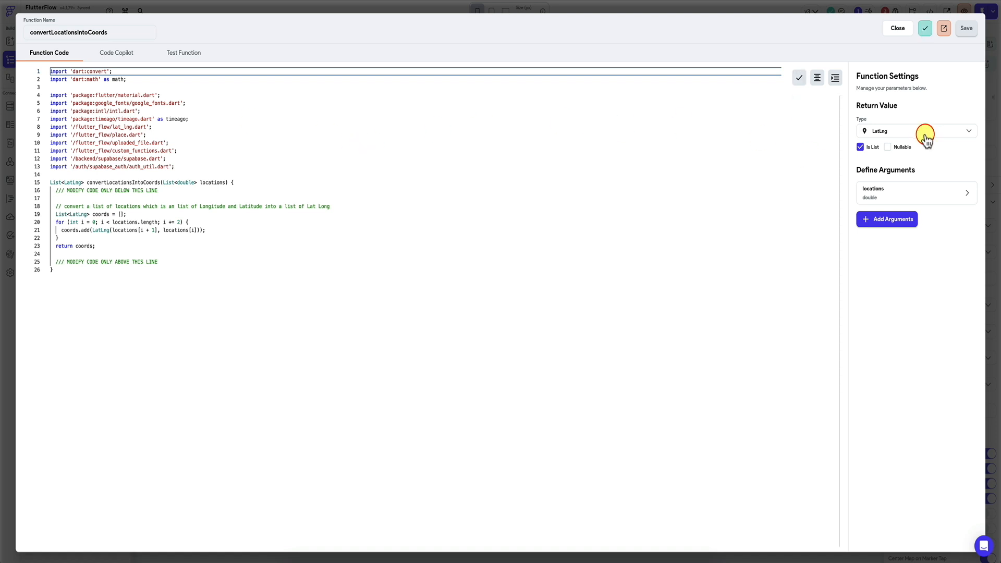
pyautogui.click(885, 195)
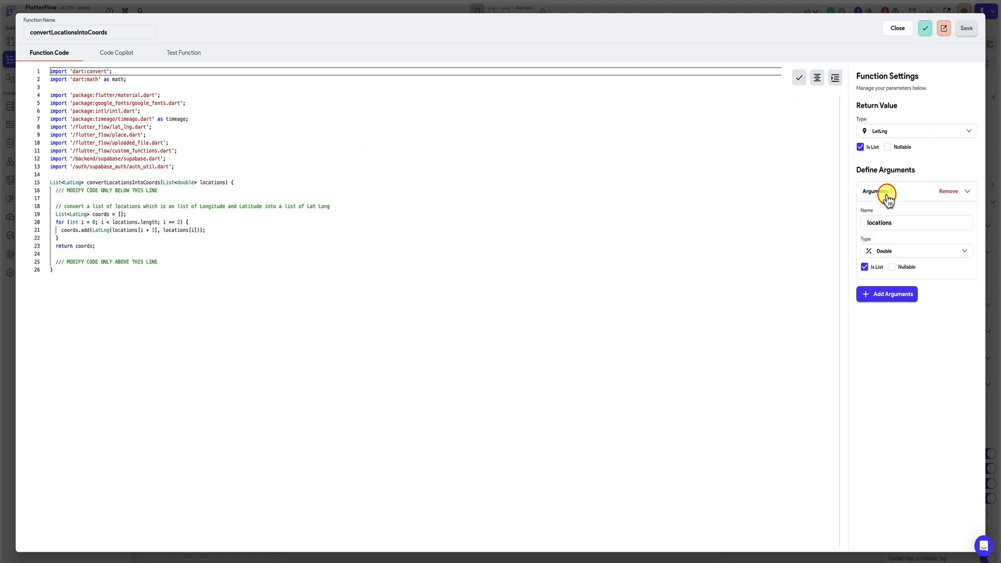
pyautogui.click(894, 256)
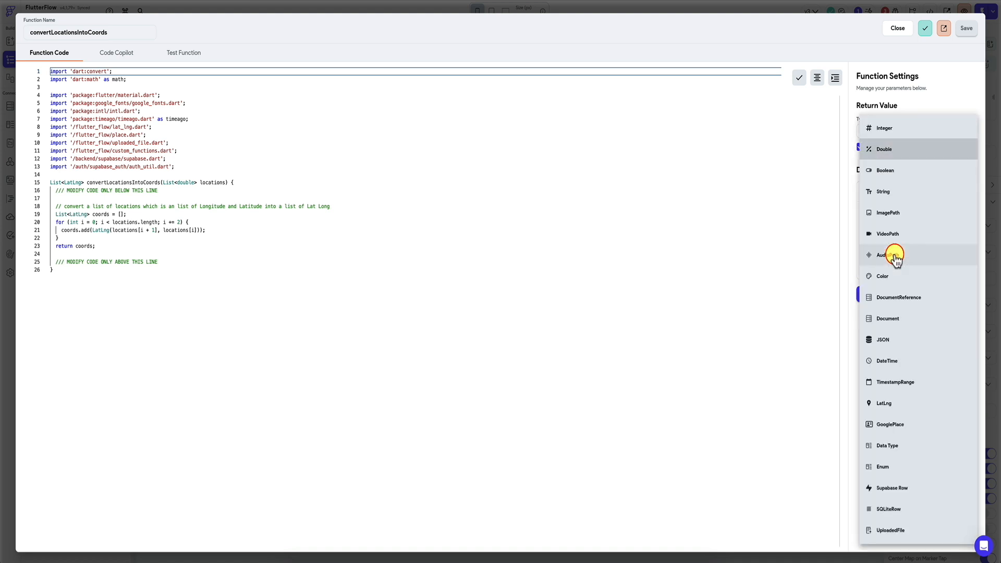
pyautogui.click(903, 492)
pyautogui.click(902, 293)
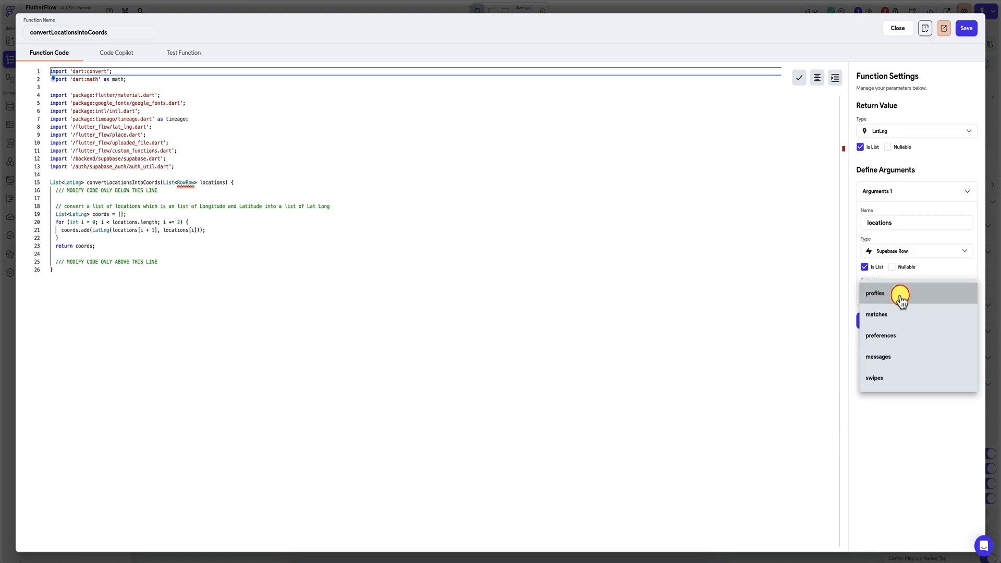
pyautogui.click(891, 293)
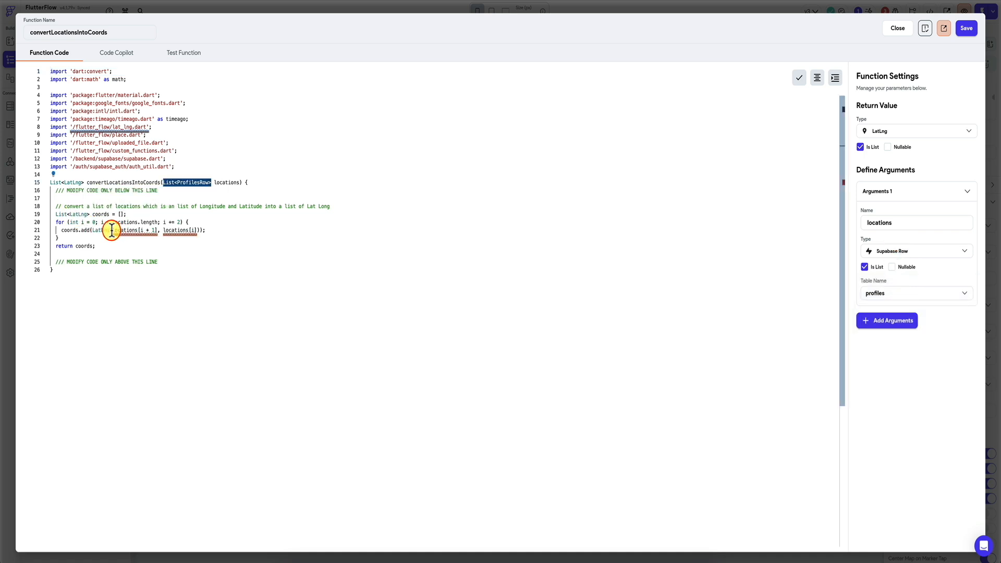
# Step: Remove the + 1 offset from the first locations index in the code and rename the function's argument to records
pyautogui.click(158, 230)
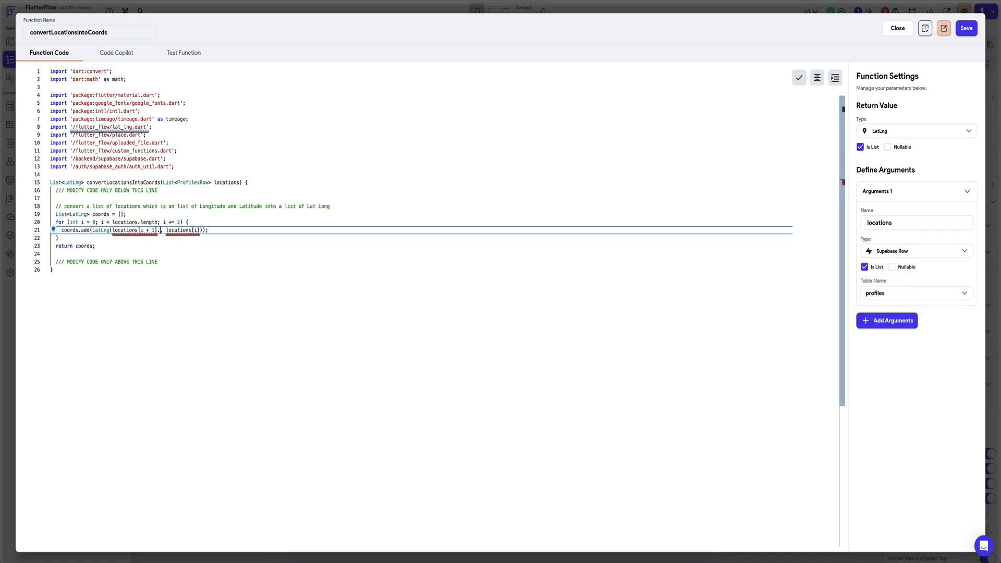
pyautogui.press('BackSpace')
pyautogui.press('BackSpace')
pyautogui.press('BackSpace')
pyautogui.press('BackSpace')
pyautogui.press('BackSpace')
pyautogui.press('BackSpace')
pyautogui.doubleClick(226, 182)
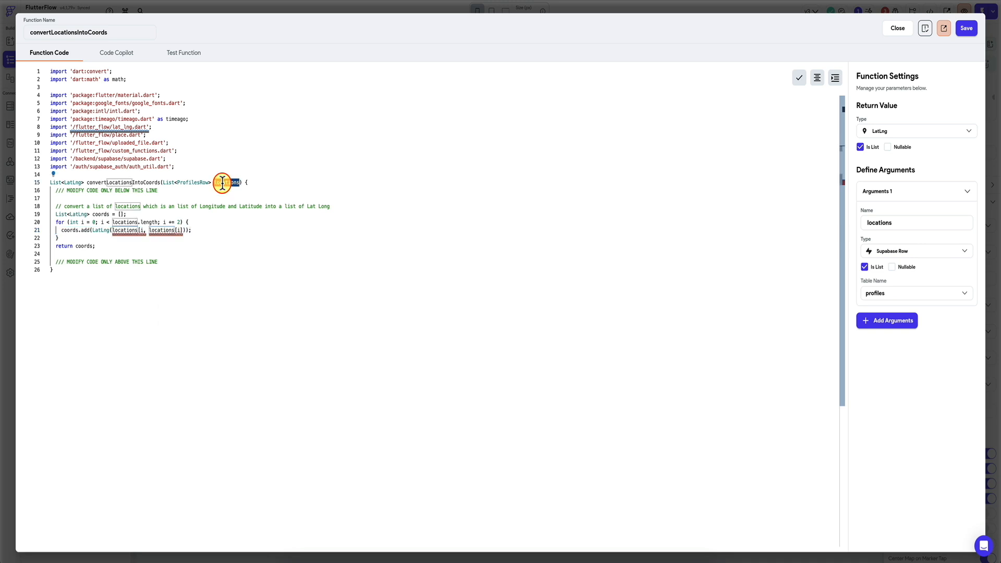
pyautogui.doubleClick(885, 222)
pyautogui.write('records')
# Step: Rewrite the loop to run over records.length with i++, building each LatLng from records[i].locations[1] and records[i].locations[0]
pyautogui.doubleClick(125, 230)
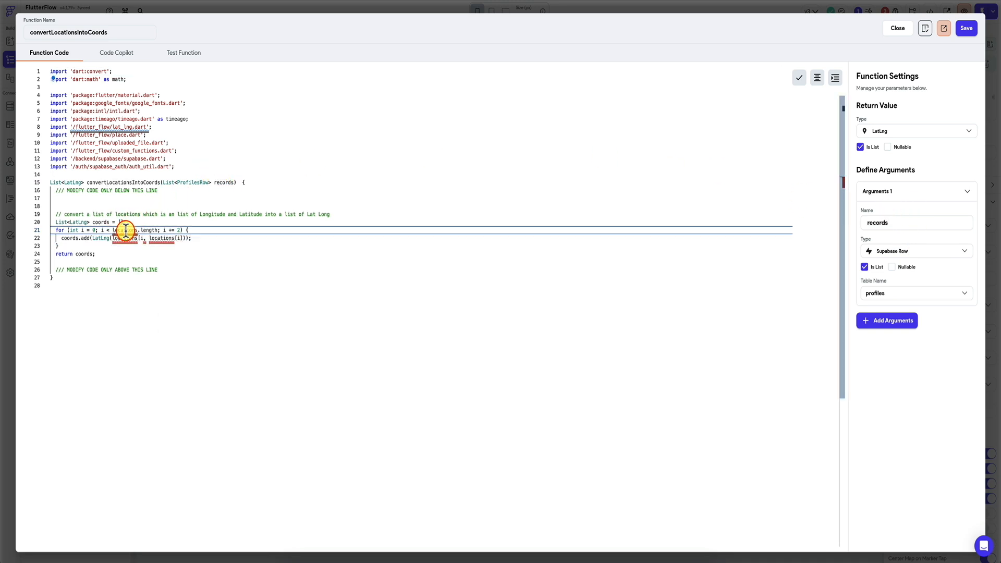
pyautogui.write('record')
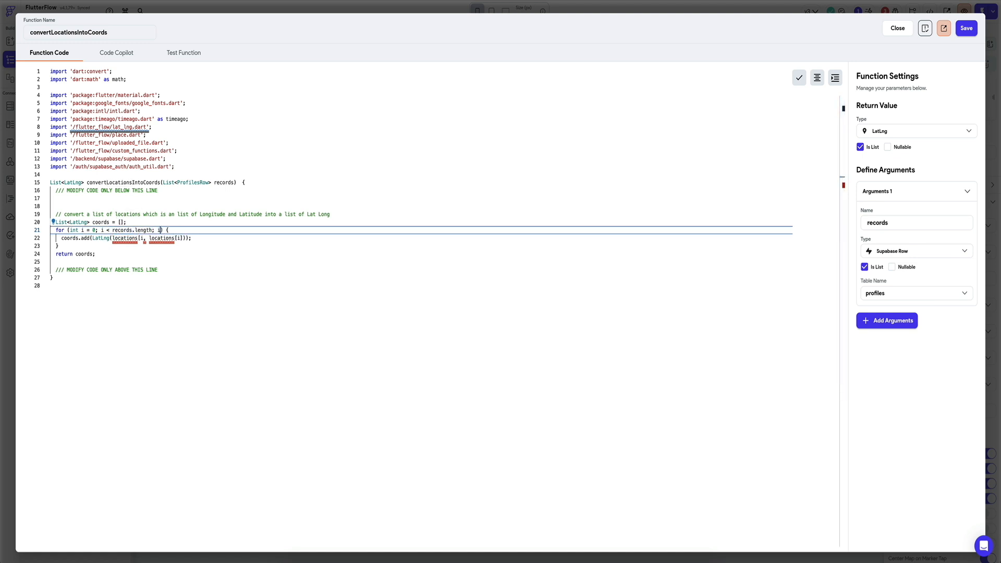
pyautogui.doubleClick(130, 238)
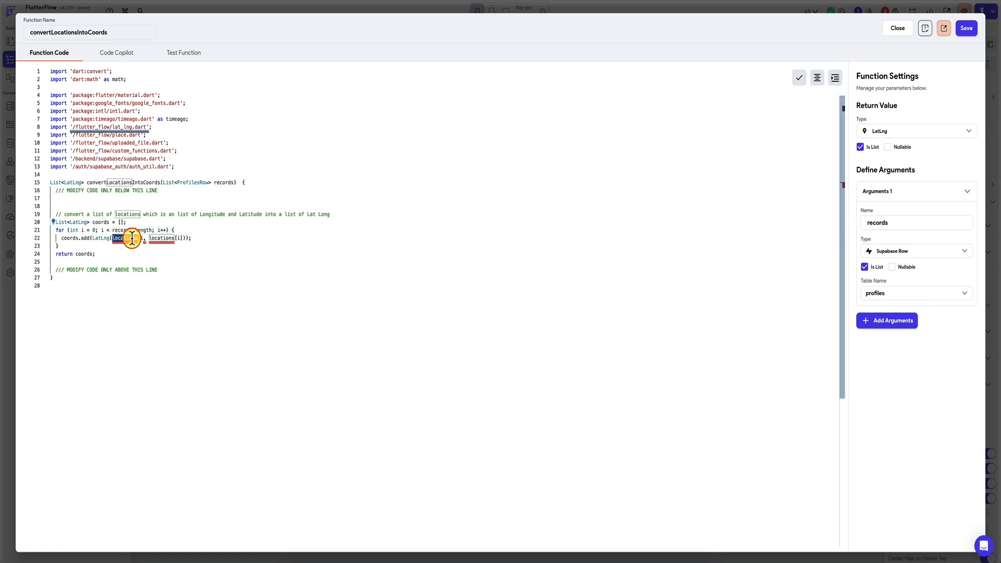
pyautogui.write('records[i]')
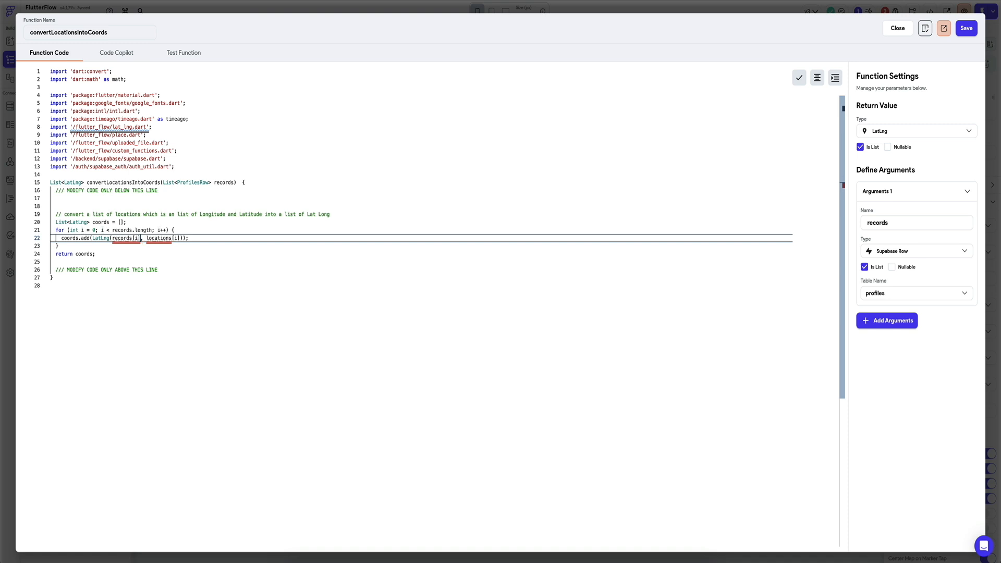
pyautogui.write('.locations[1')
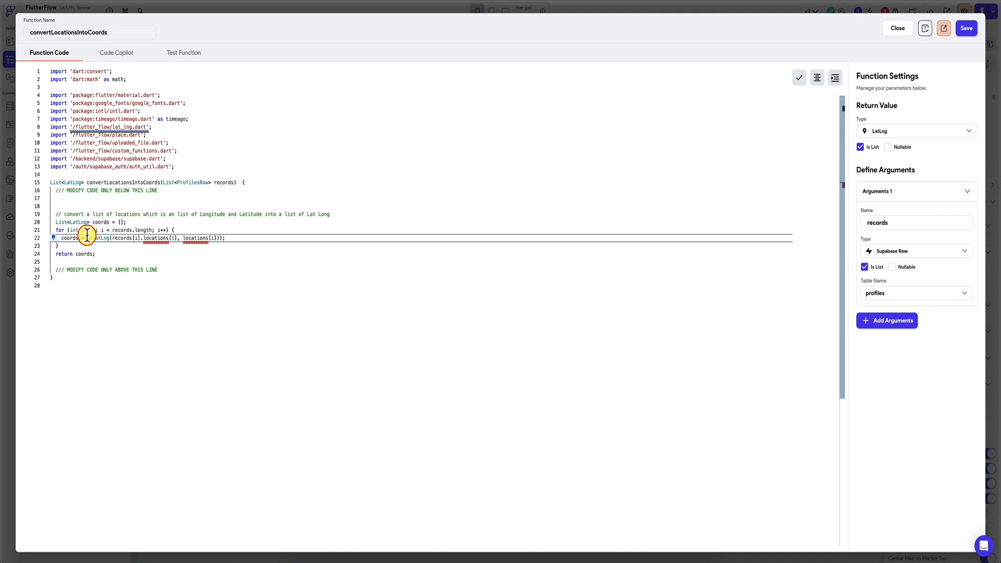
pyautogui.moveTo(217, 238); pyautogui.dragTo(188, 238)
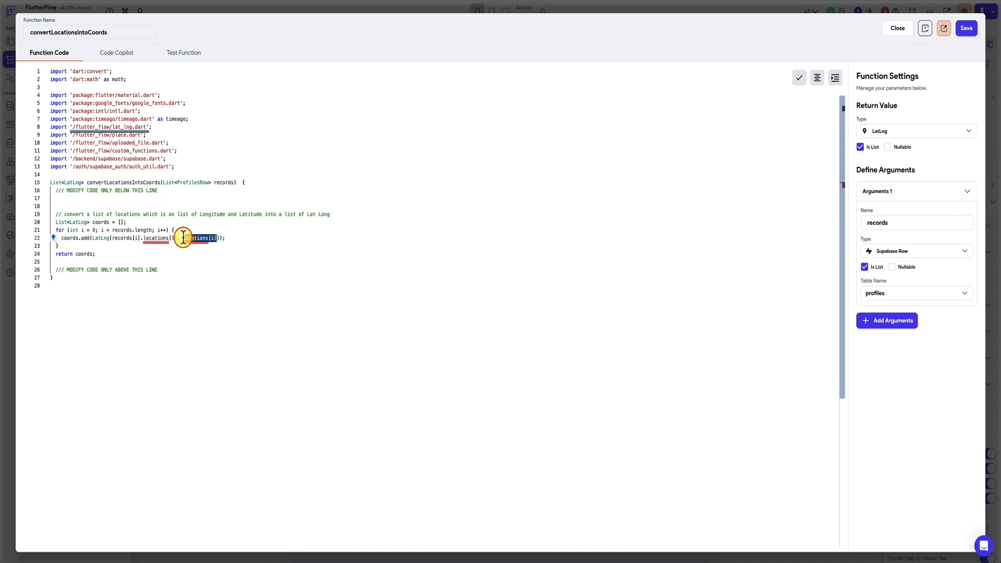
pyautogui.write('records[i].locations[')
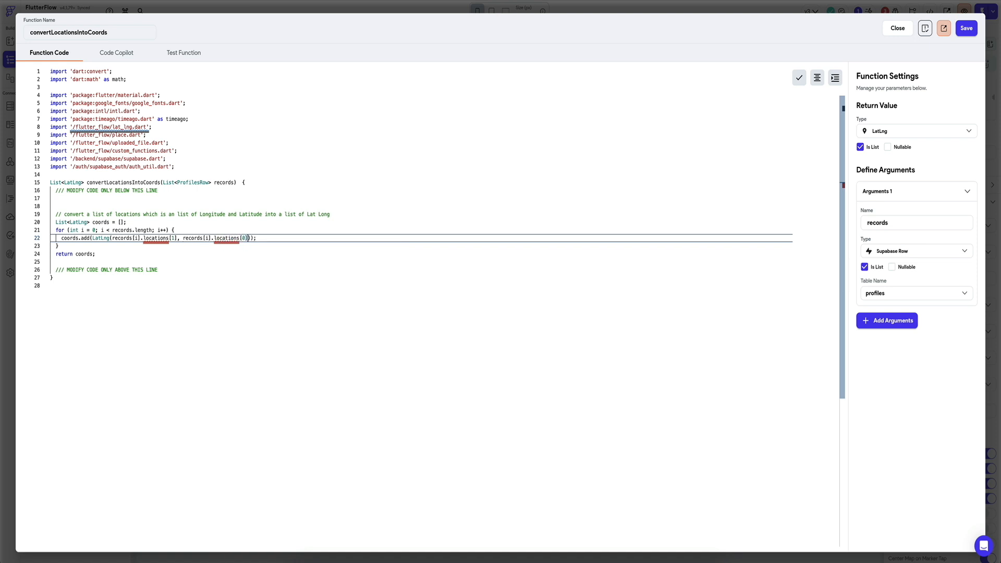
pyautogui.write('0]')
# Step: Correct the field name to location2 in both LatLng values and save the function
pyautogui.moveTo(158, 239)
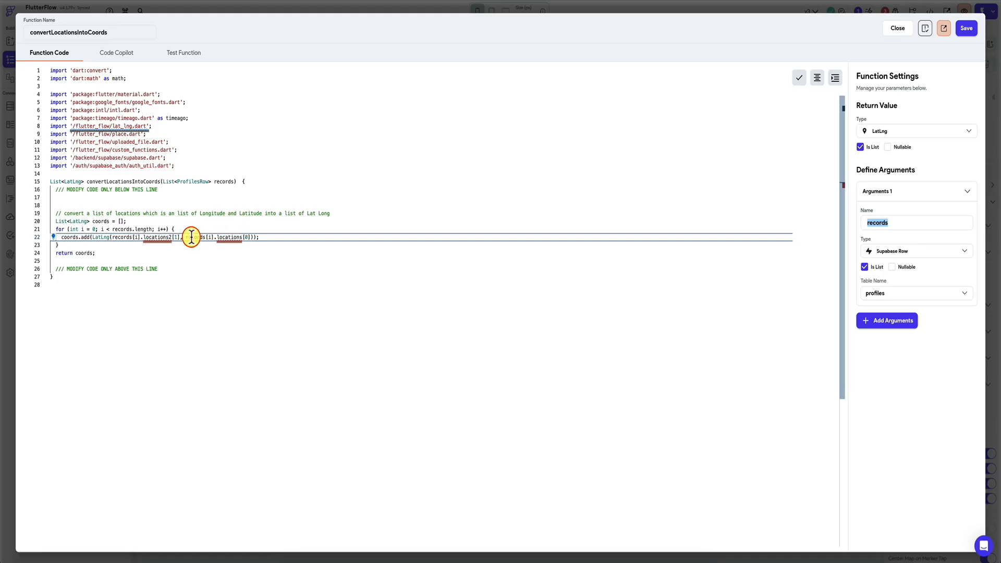
pyautogui.click(168, 237)
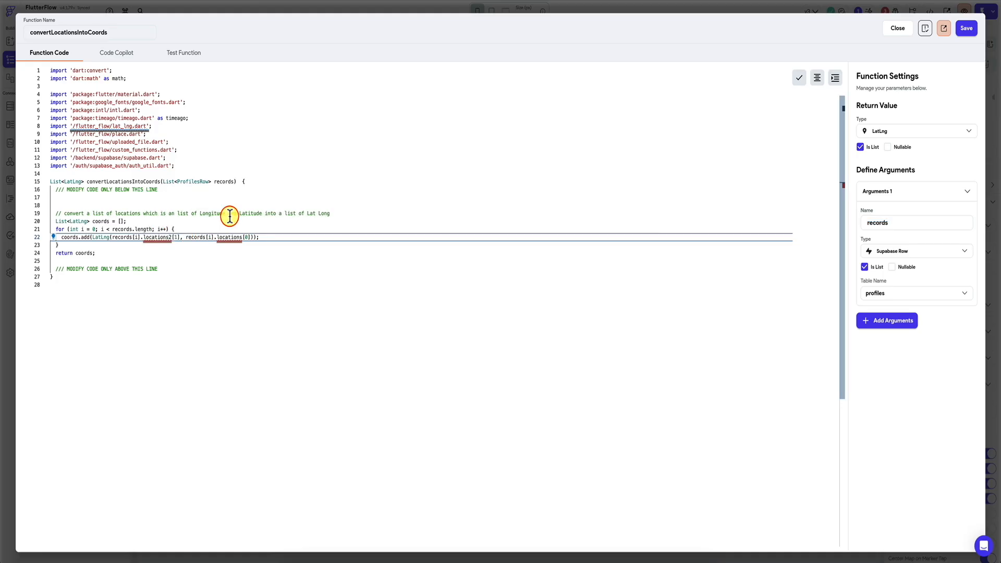
pyautogui.press('BackSpace')
pyautogui.press('BackSpace')
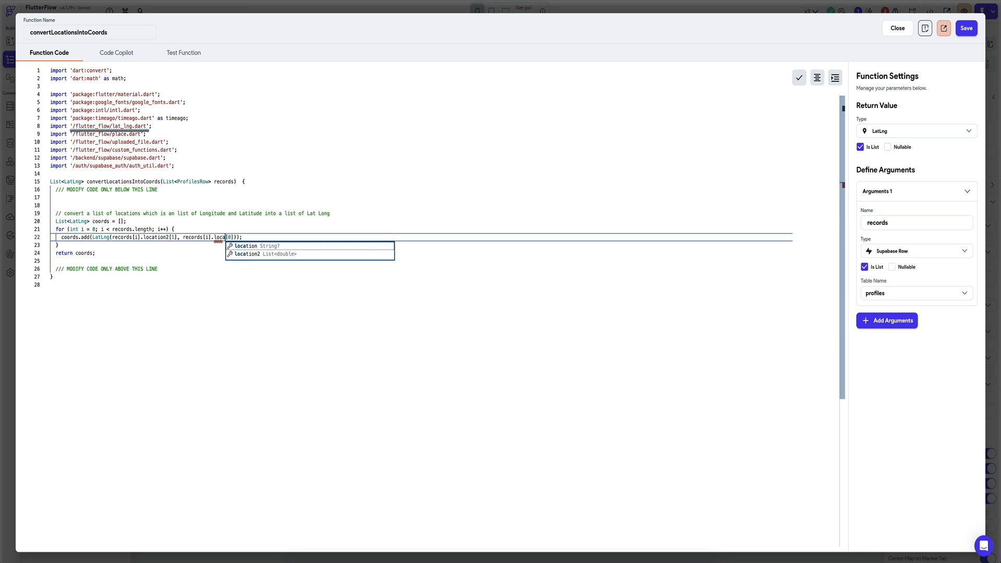
pyautogui.write('2')
pyautogui.click(290, 214)
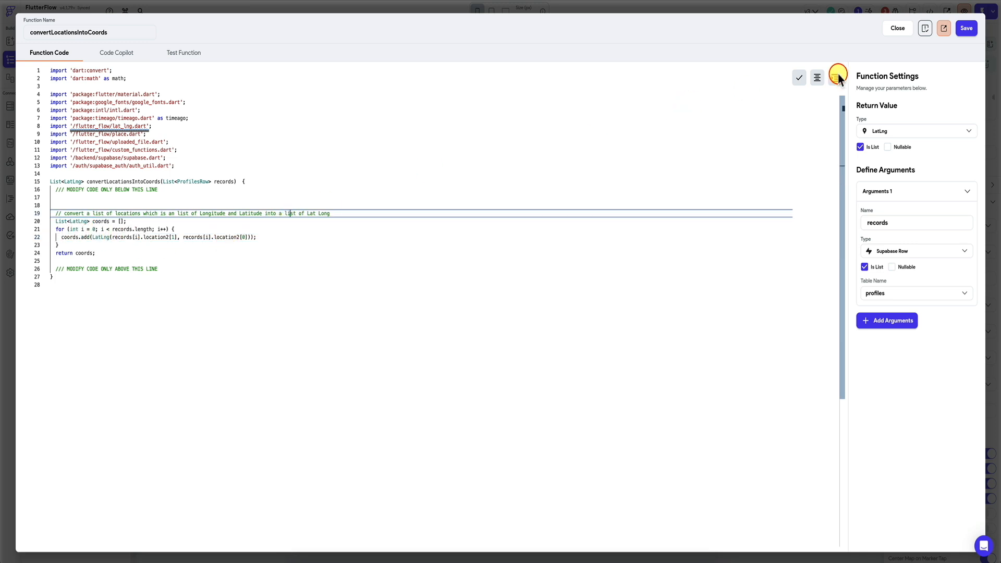
pyautogui.click(967, 28)
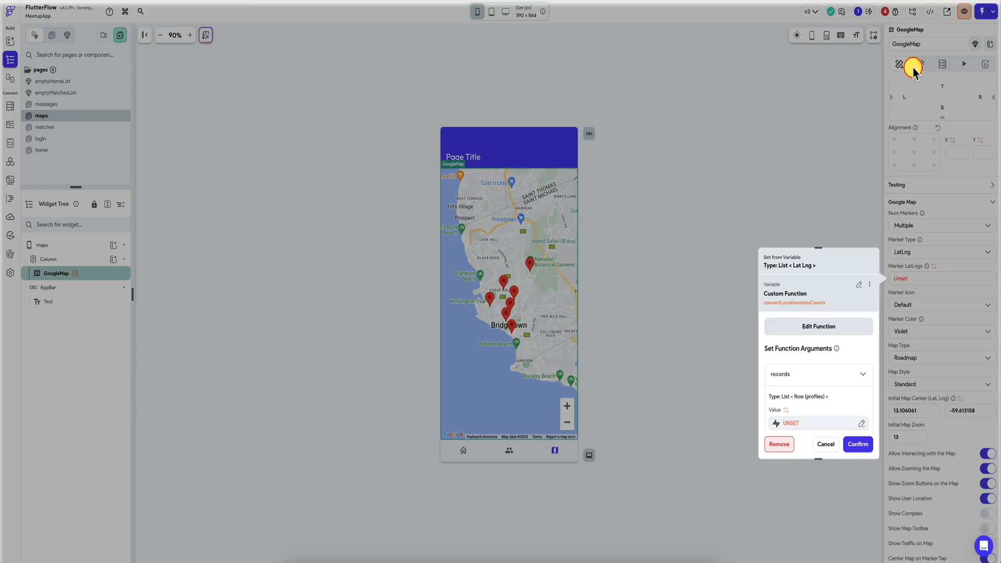
# Step: Set the function's records argument to the Supabase Rows of the profiles query and confirm the Marker LatLngs variable
pyautogui.click(792, 423)
pyautogui.click(710, 439)
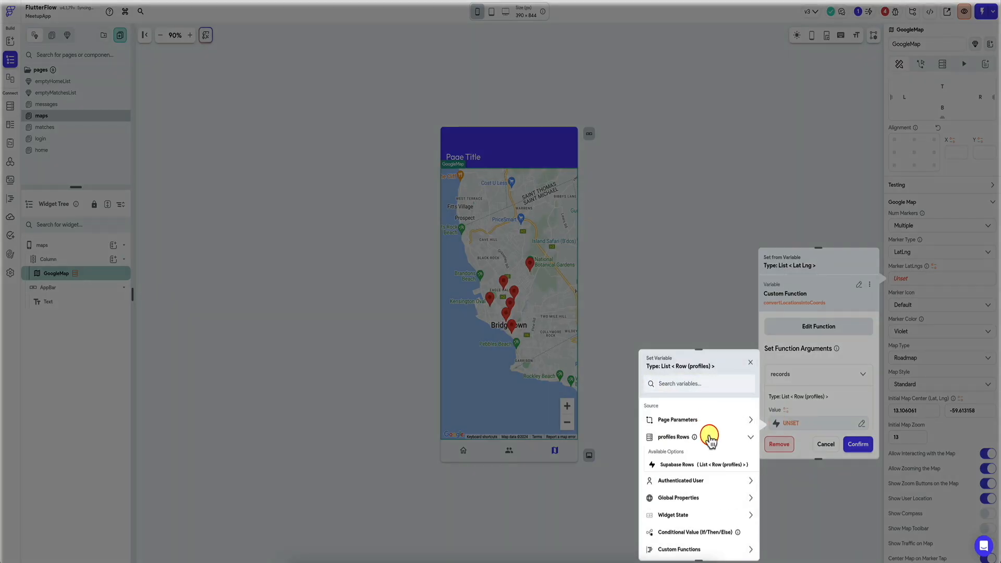
pyautogui.click(684, 457)
pyautogui.click(858, 444)
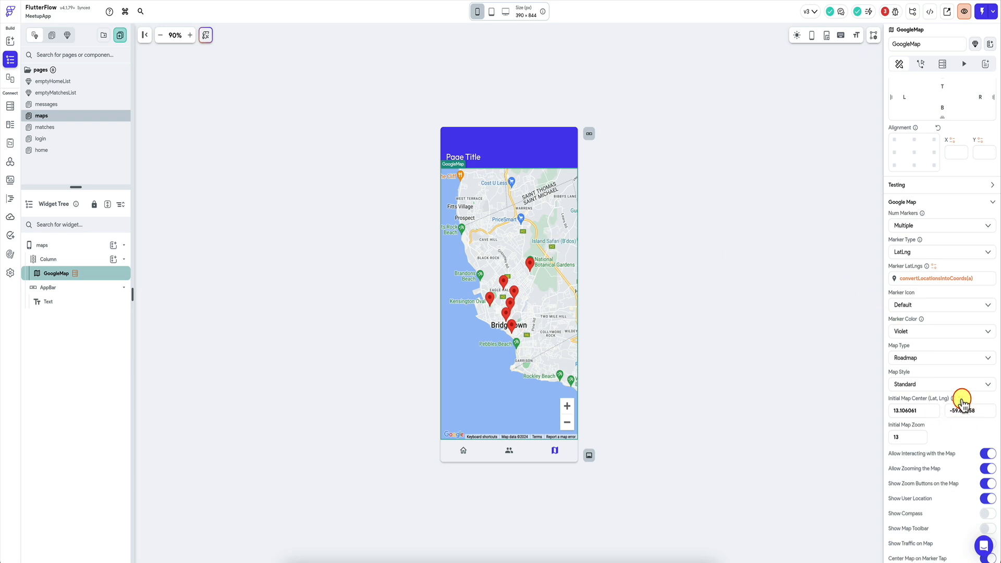
# Step: Source the Initial Map Center from the profiles rows using Filter List Items, with a condition as the filter
pyautogui.click(962, 401)
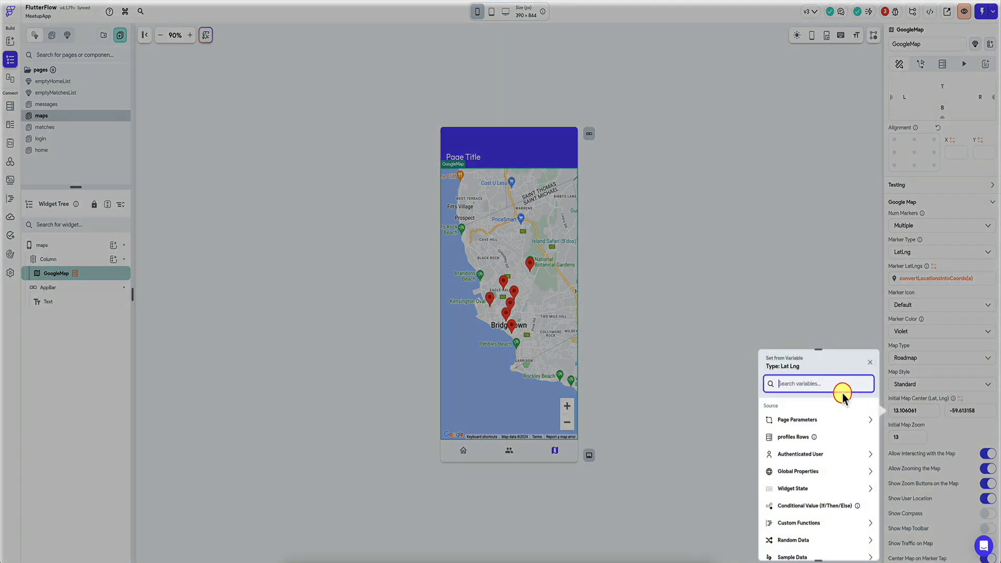
pyautogui.click(794, 437)
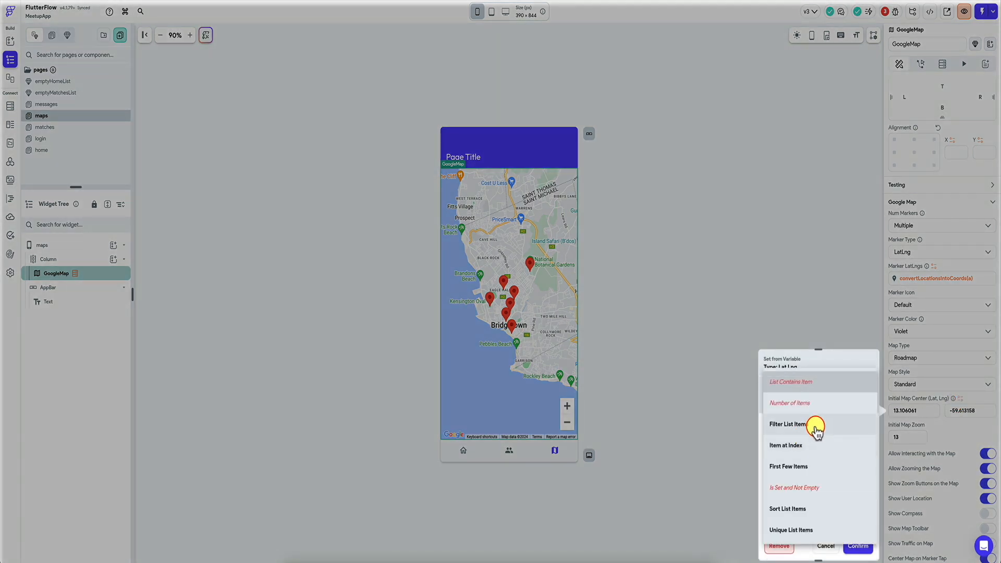
pyautogui.click(806, 426)
pyautogui.click(786, 466)
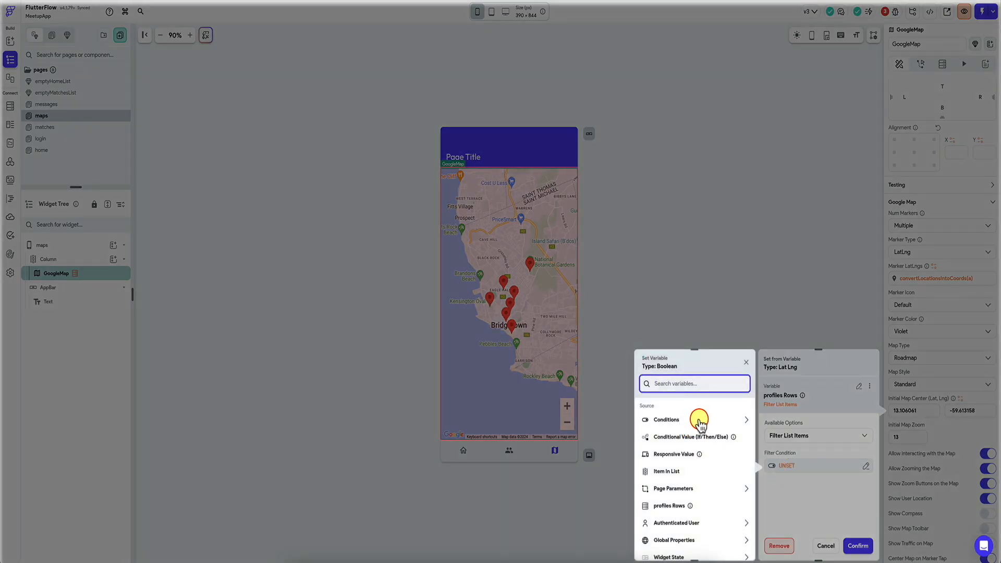
pyautogui.click(699, 419)
pyautogui.click(670, 446)
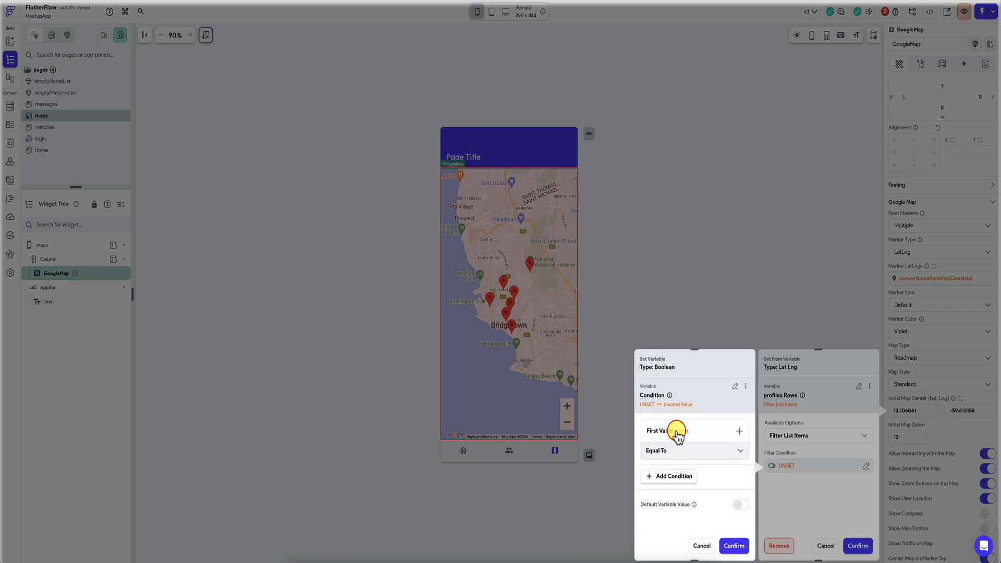
# Step: Set the filter condition's first value to the user_id field of the item in list
pyautogui.click(670, 431)
pyautogui.click(678, 448)
pyautogui.click(579, 421)
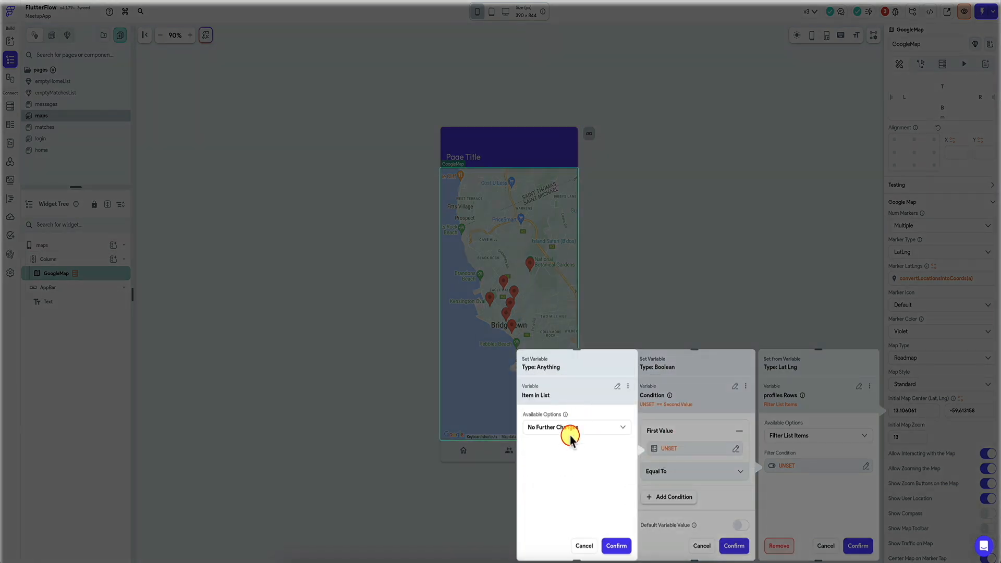
pyautogui.click(568, 429)
pyautogui.click(577, 420)
pyautogui.click(562, 458)
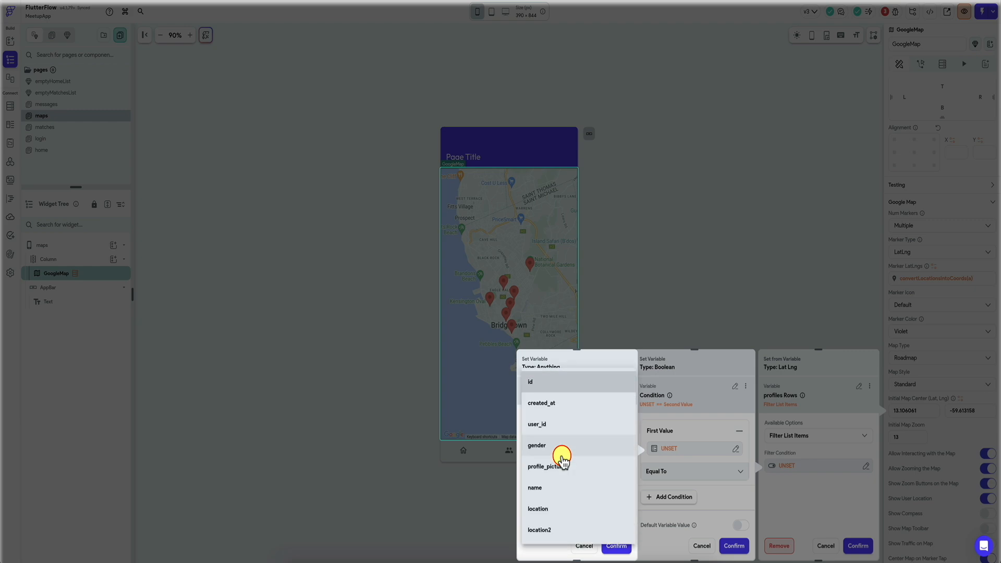
pyautogui.click(577, 423)
pyautogui.click(617, 545)
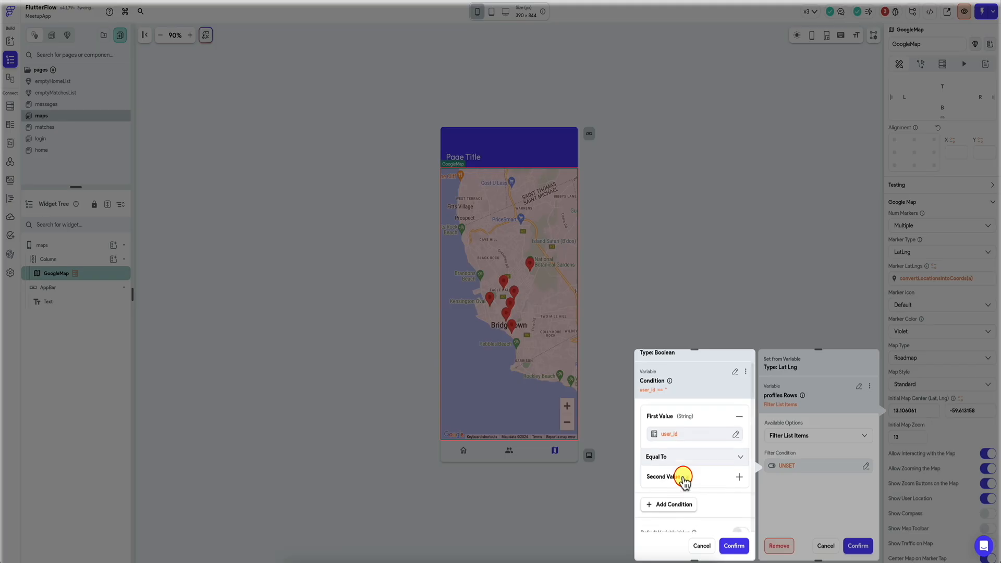
# Step: Set the condition's second value to the authenticated user's User ID and confirm the Equal To filter
pyautogui.click(696, 469)
pyautogui.click(663, 484)
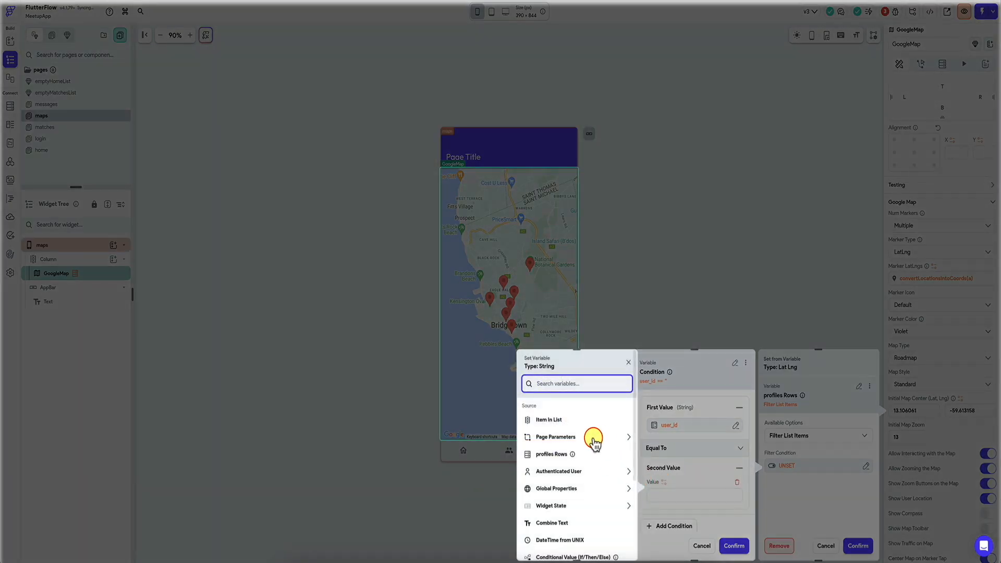
pyautogui.click(573, 471)
pyautogui.click(546, 513)
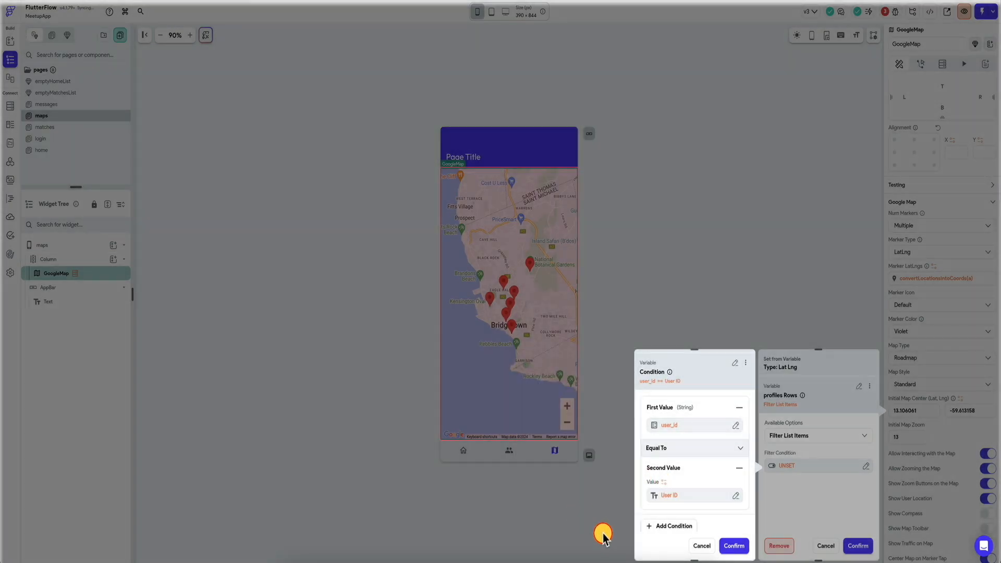
pyautogui.click(734, 545)
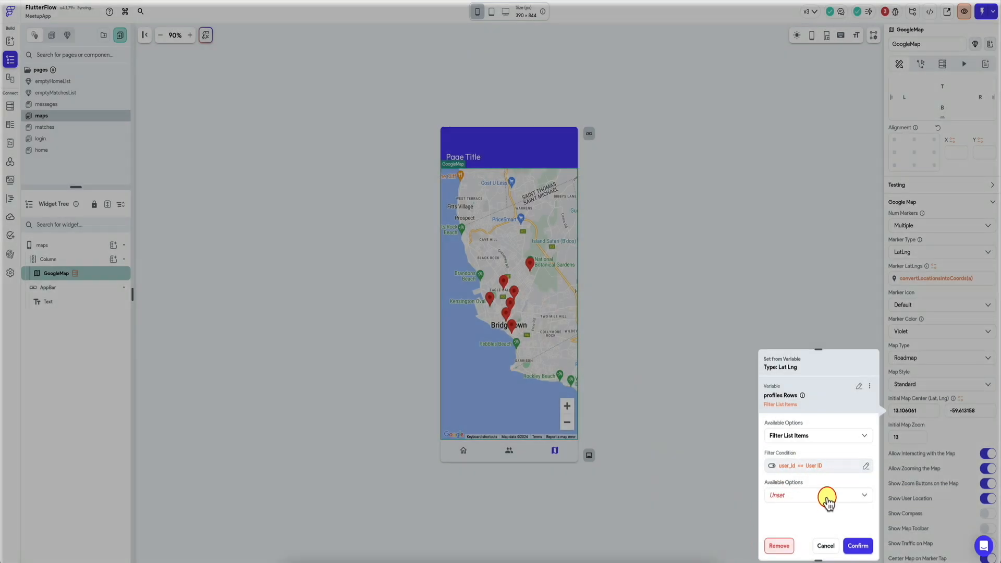
# Step: Take the First item of the filtered profiles rows and choose its location2 field for the map center
pyautogui.click(826, 498)
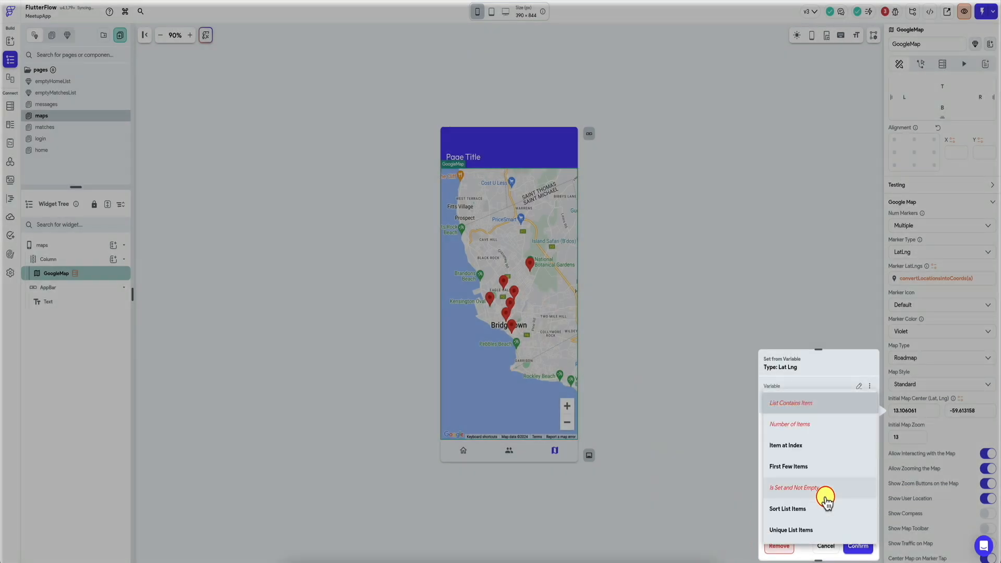
pyautogui.click(817, 447)
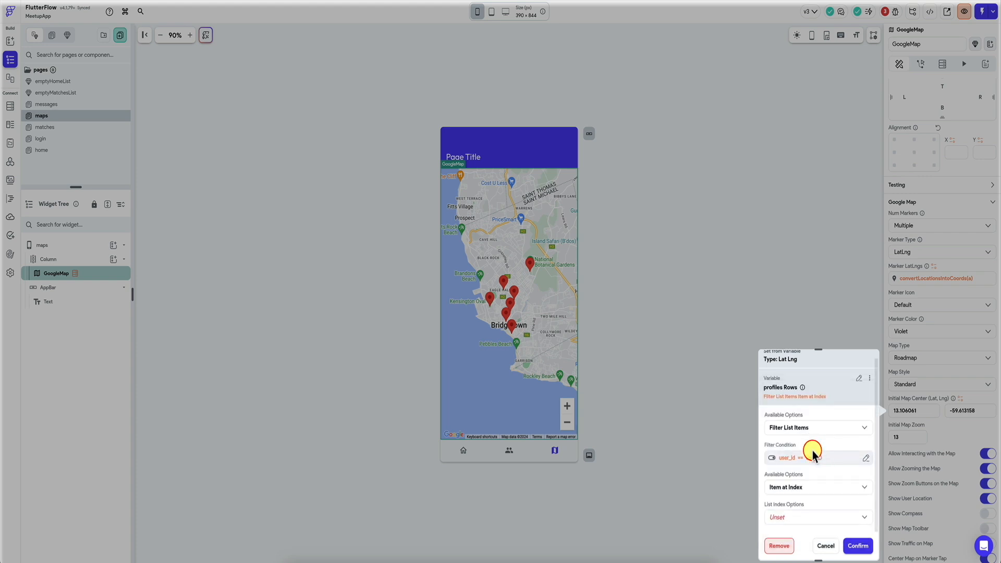
pyautogui.scroll(-1, 801, 492)
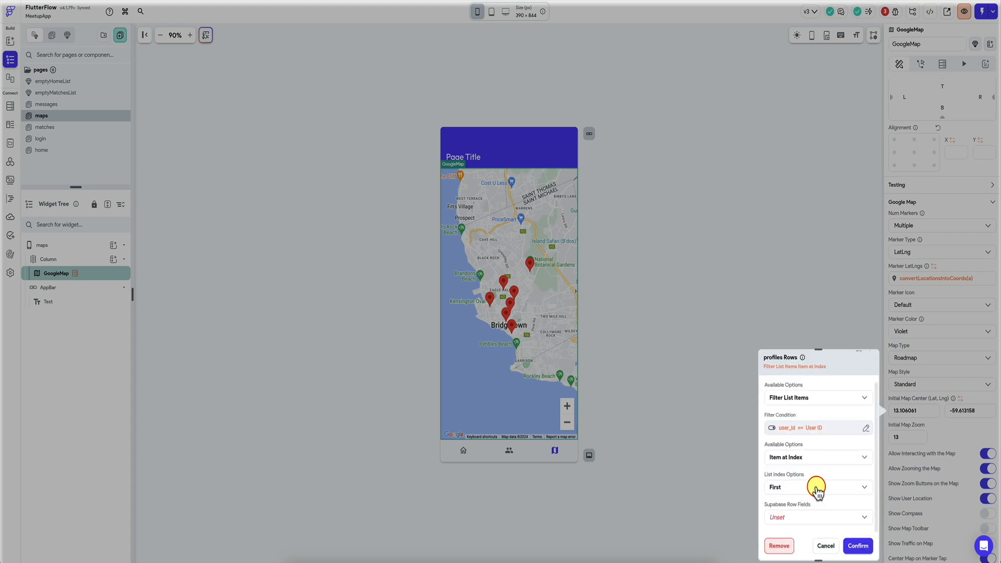
pyautogui.click(803, 518)
pyautogui.click(801, 515)
pyautogui.scroll(-1, 801, 515)
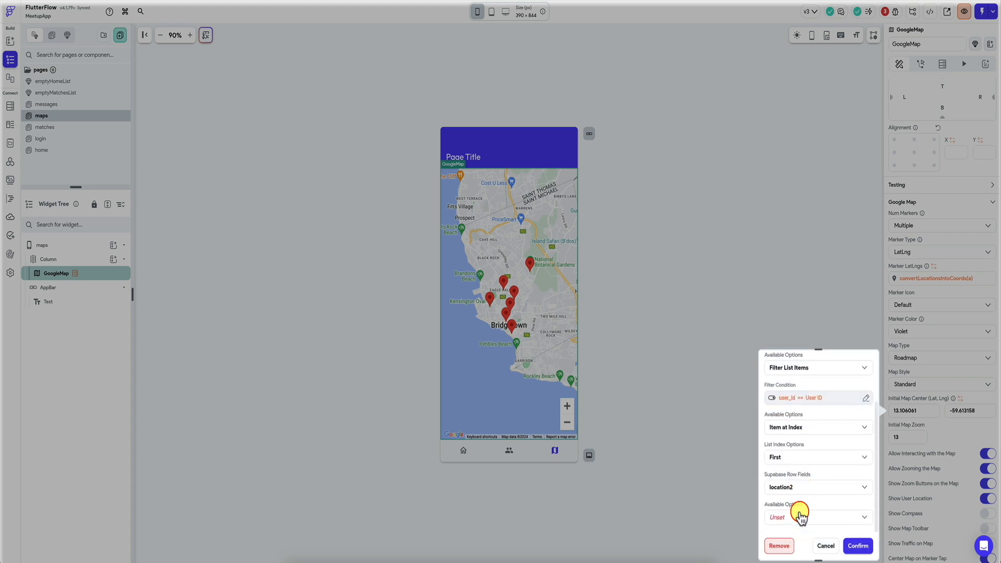
pyautogui.click(801, 515)
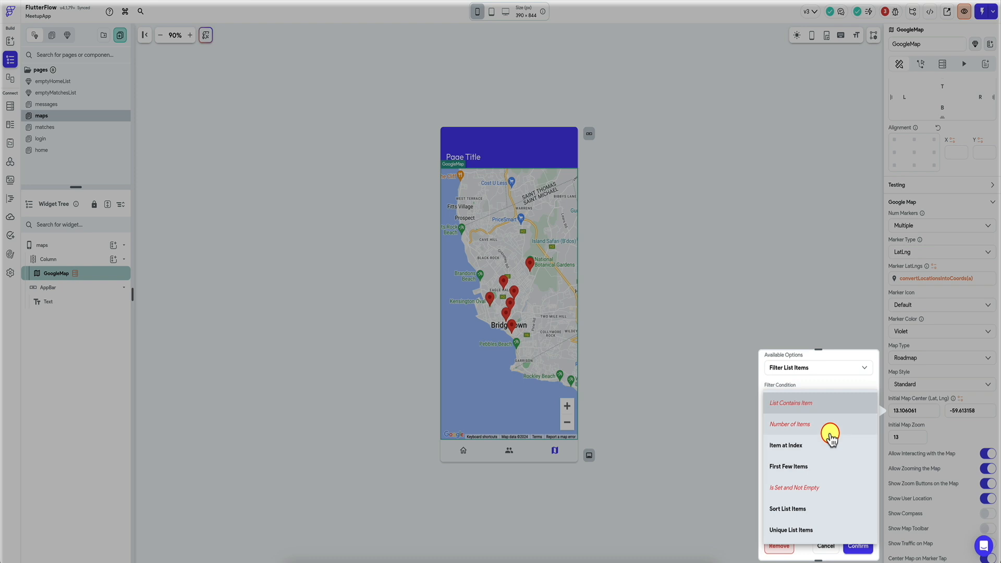
pyautogui.click(829, 386)
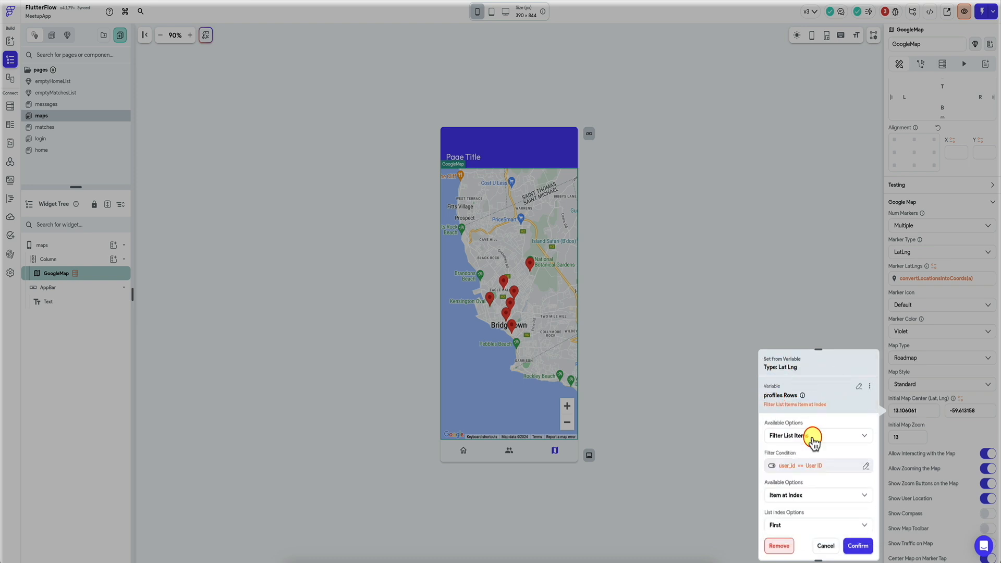
pyautogui.scroll(-2, 813, 440)
pyautogui.click(797, 512)
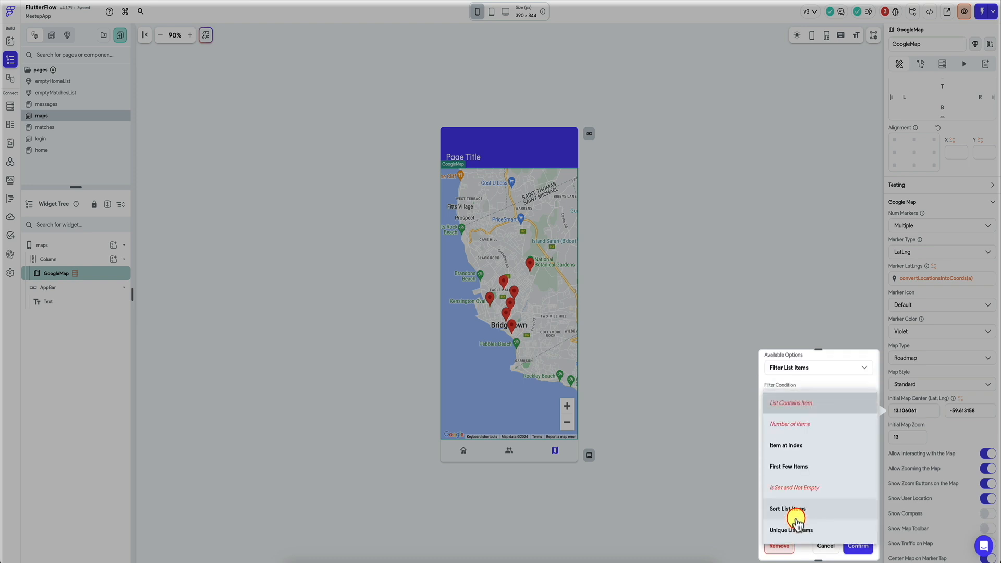
pyautogui.click(833, 391)
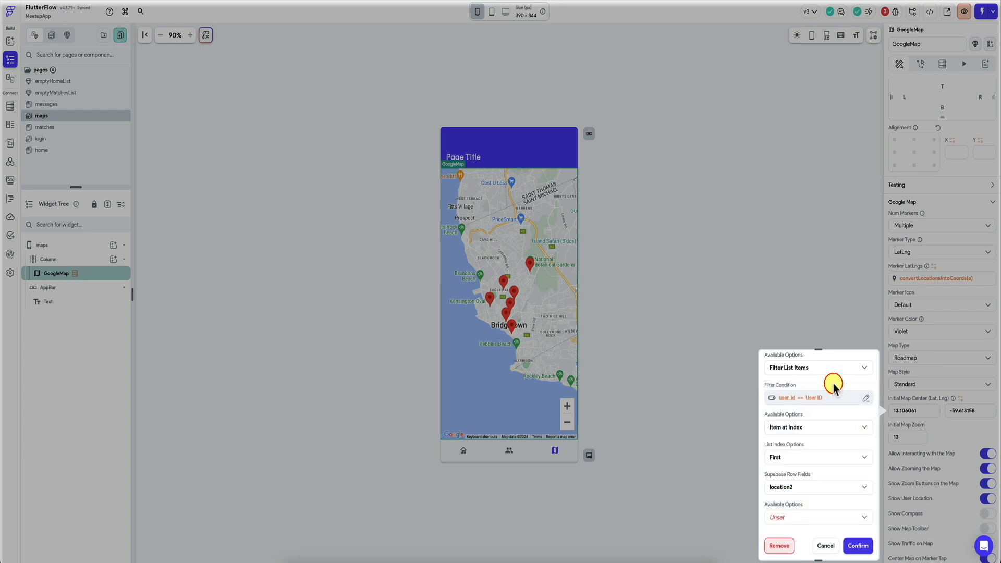
# Step: Copy the filtered profiles rows variable from the map center settings and close them without saving
pyautogui.scroll(2, 833, 385)
pyautogui.click(867, 385)
pyautogui.click(845, 403)
pyautogui.press('Escape')
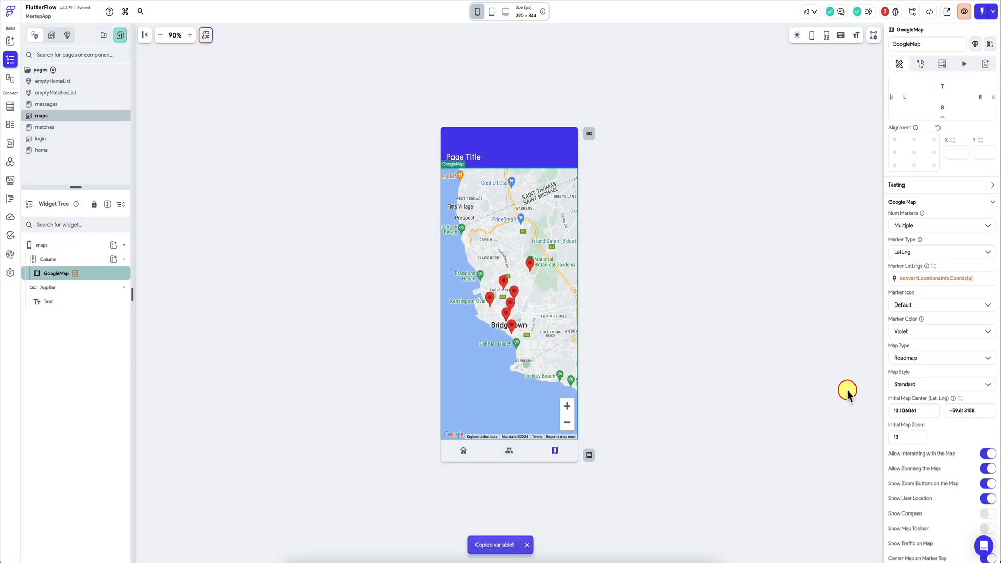
# Step: Search the Initial Map Center's variable sources for "conv" and choose the convertLocationsIntoCoords custom function
pyautogui.click(961, 399)
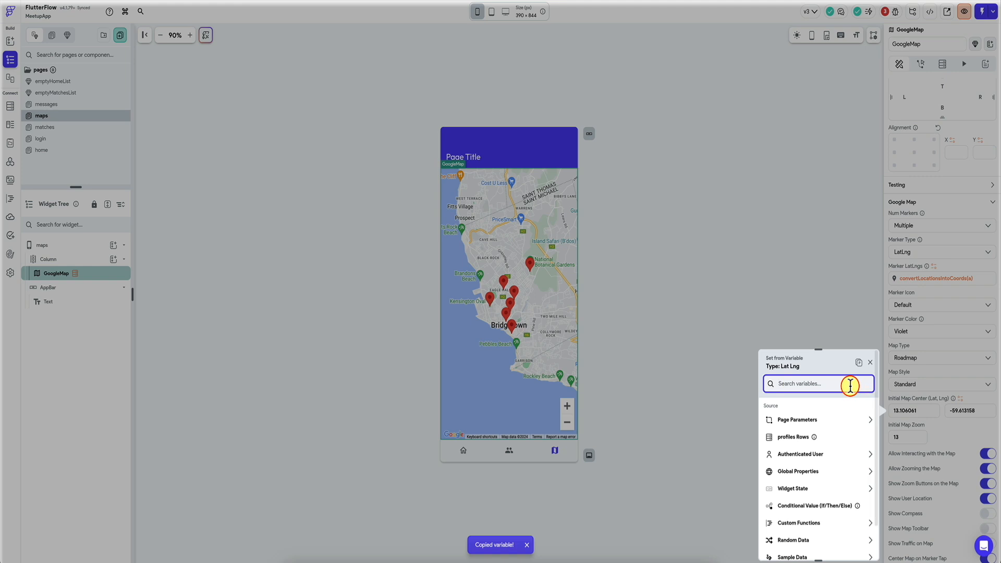
pyautogui.write('code')
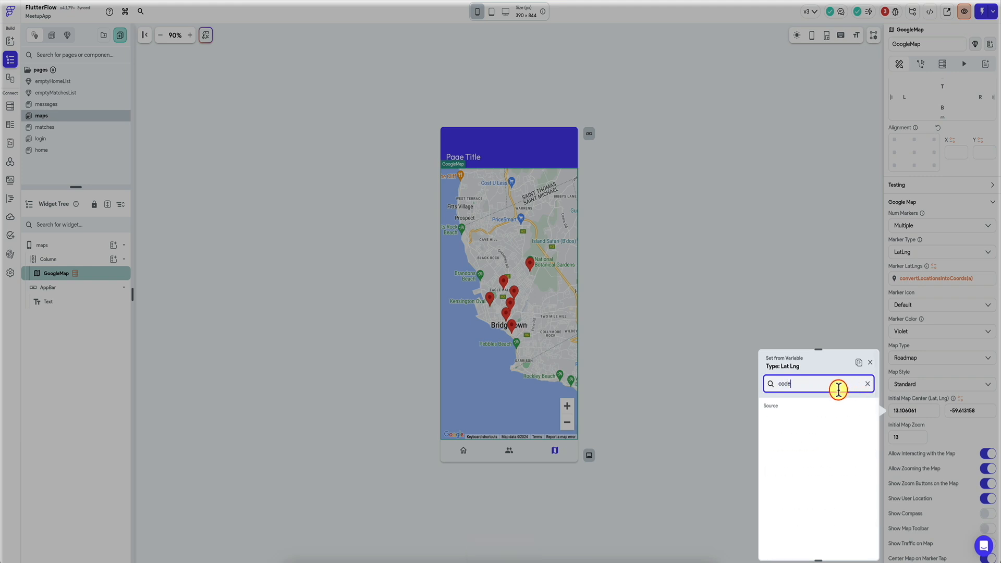
pyautogui.press('BackSpace')
pyautogui.write('cod')
pyautogui.press('BackSpace')
pyautogui.press('BackSpace')
pyautogui.press('BackSpace')
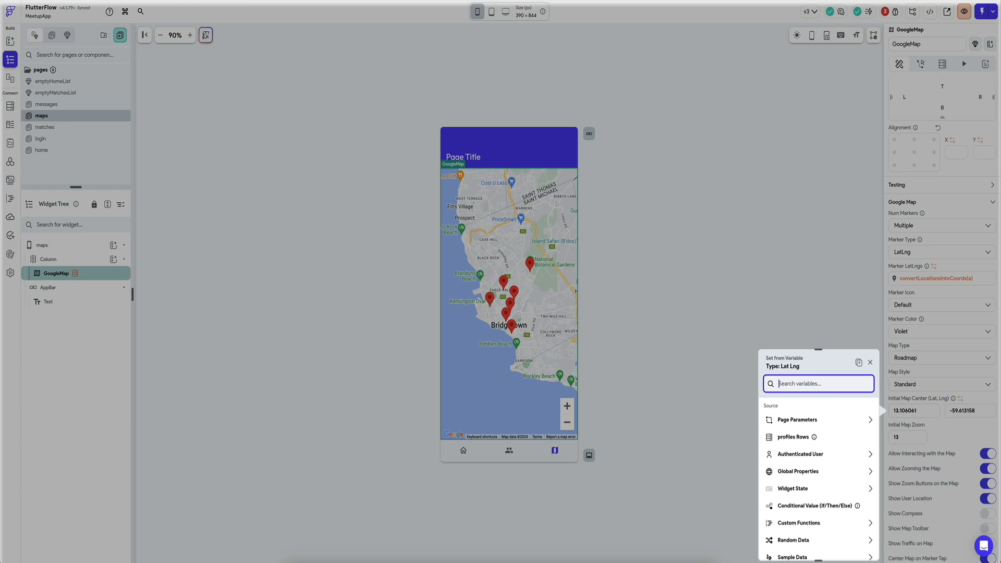
pyautogui.write('custom')
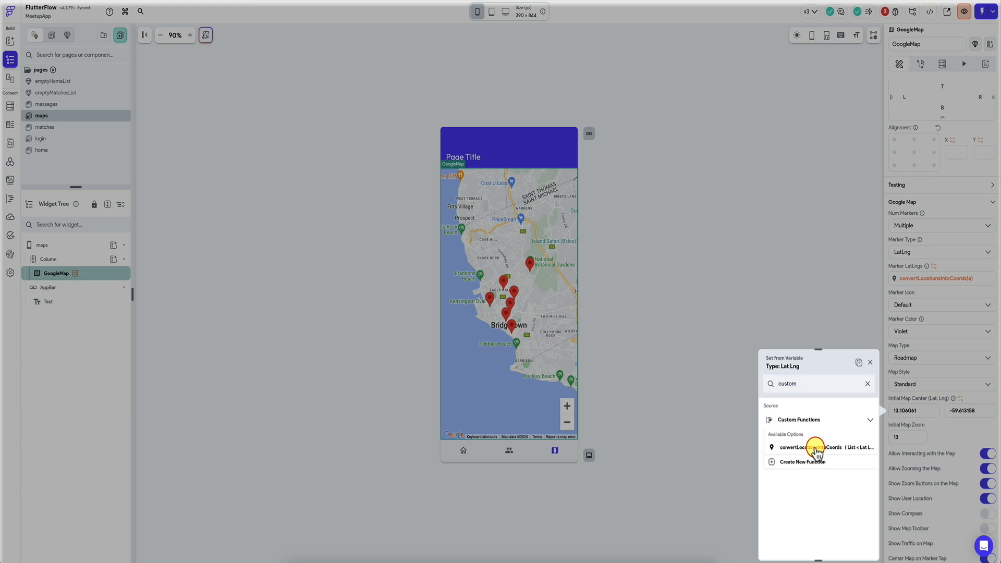
pyautogui.click(867, 383)
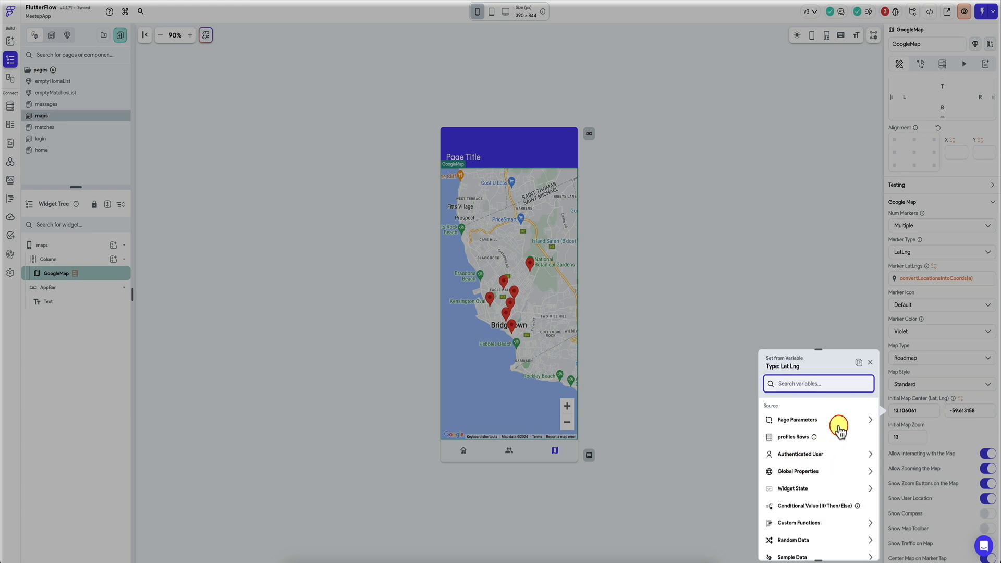
pyautogui.write('conv')
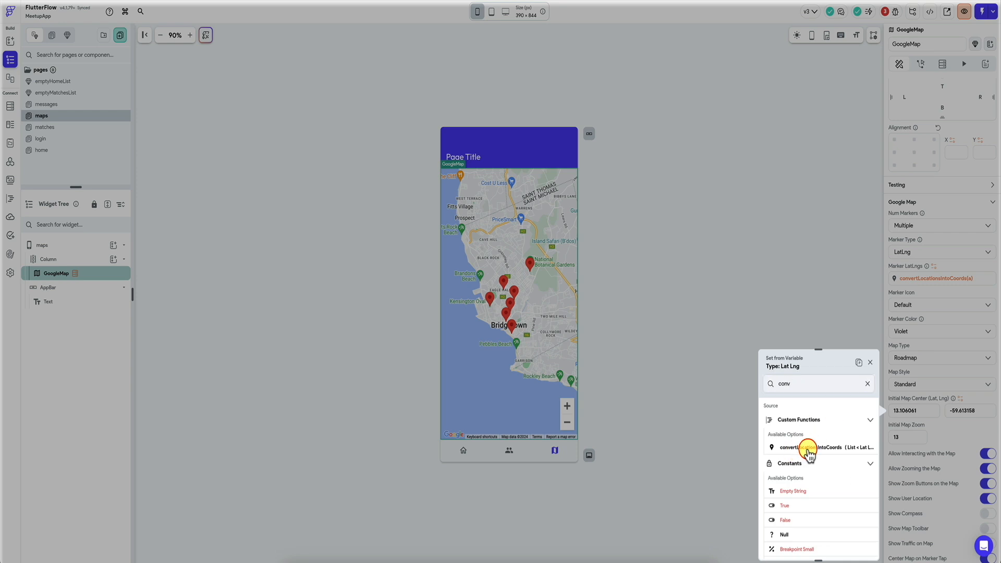
pyautogui.click(793, 452)
# Step: Set the function's records argument to the profiles rows, pasting in the copied variable with its user_id Equal To User ID filter, and confirm
pyautogui.scroll(-1, 789, 496)
pyautogui.click(819, 493)
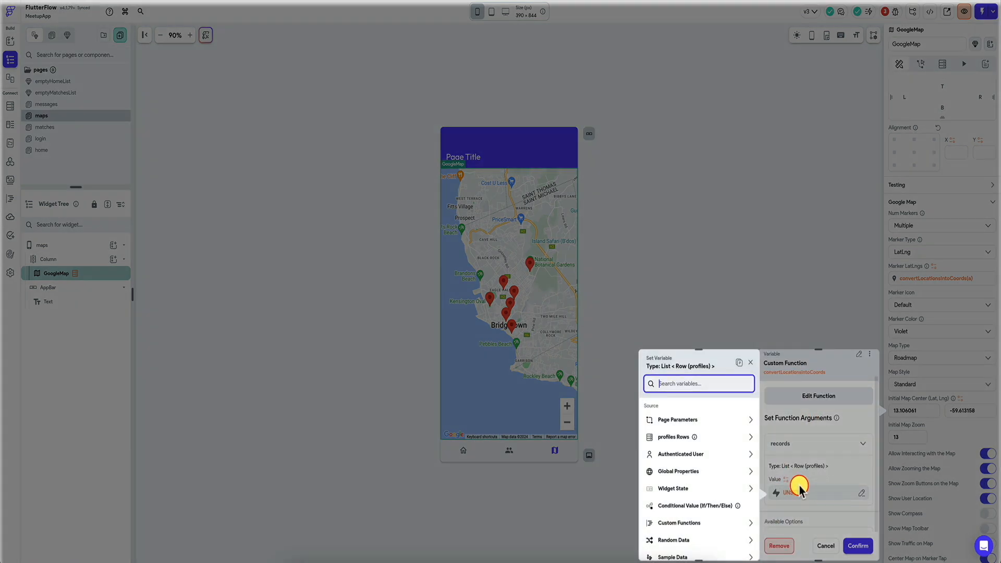
pyautogui.click(715, 437)
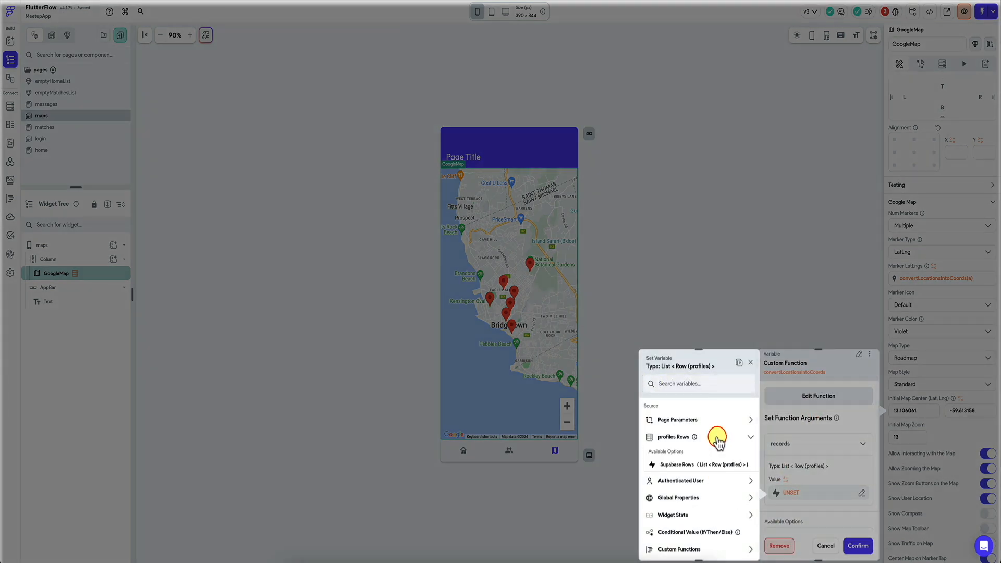
pyautogui.click(708, 466)
pyautogui.click(717, 437)
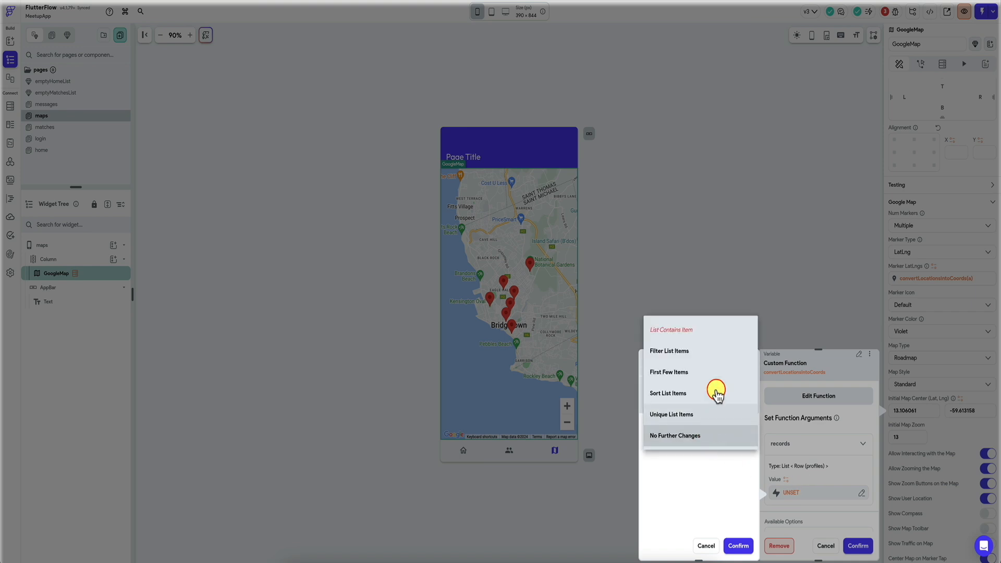
pyautogui.click(715, 351)
pyautogui.click(750, 386)
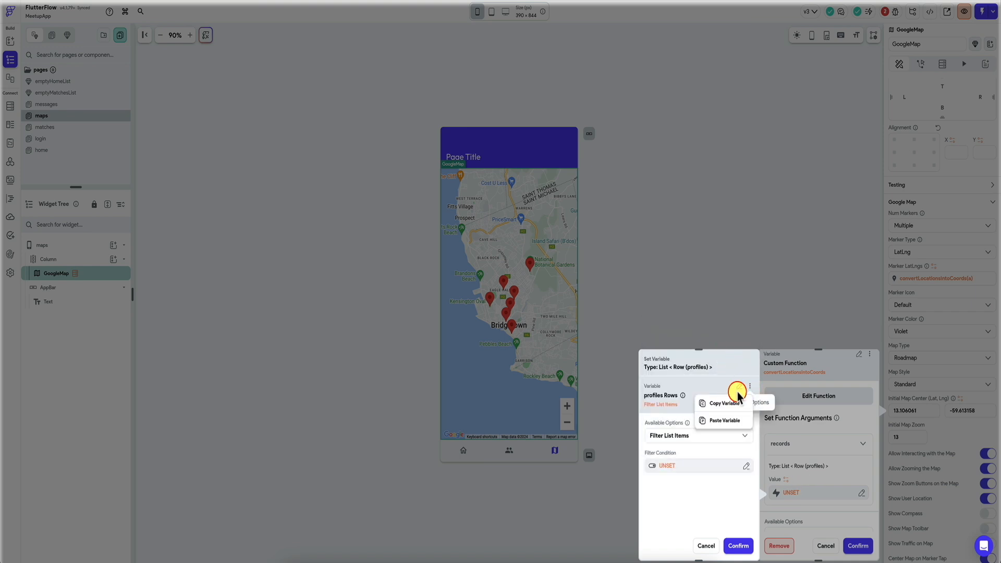
pyautogui.click(716, 421)
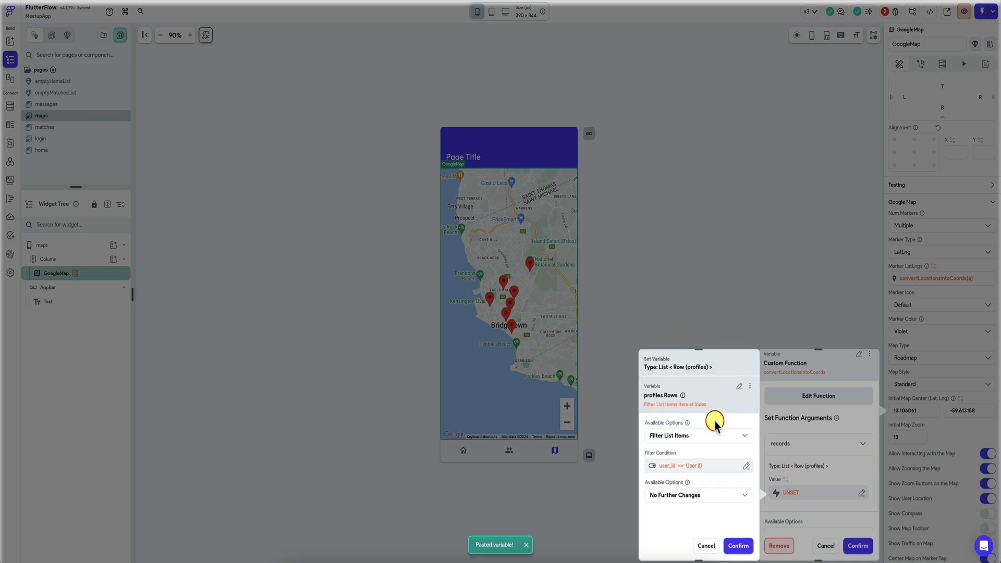
pyautogui.click(739, 548)
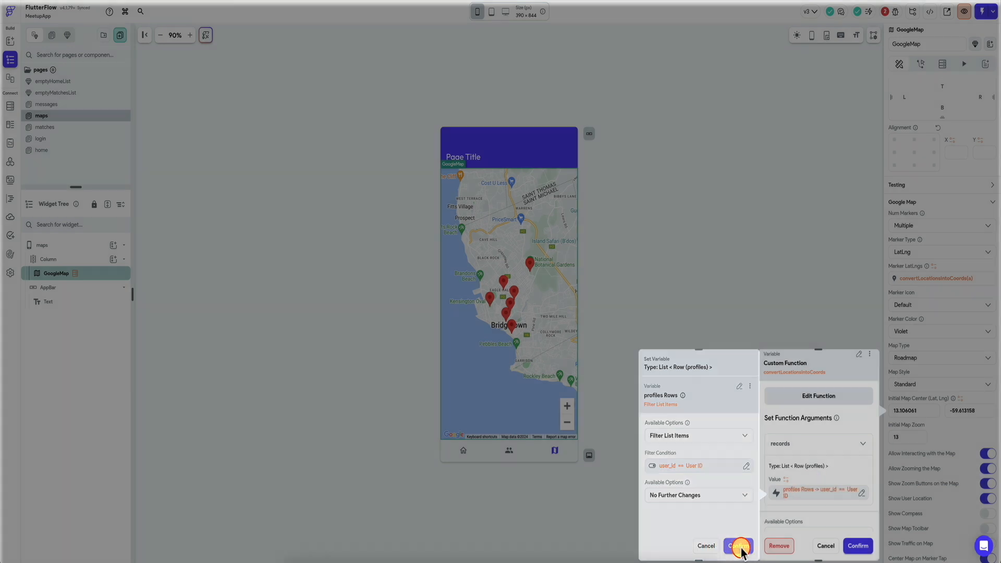
# Step: Reduce the function's result to its First item with Item at Index and confirm it as the map center
pyautogui.scroll(-1, 831, 514)
pyautogui.click(849, 524)
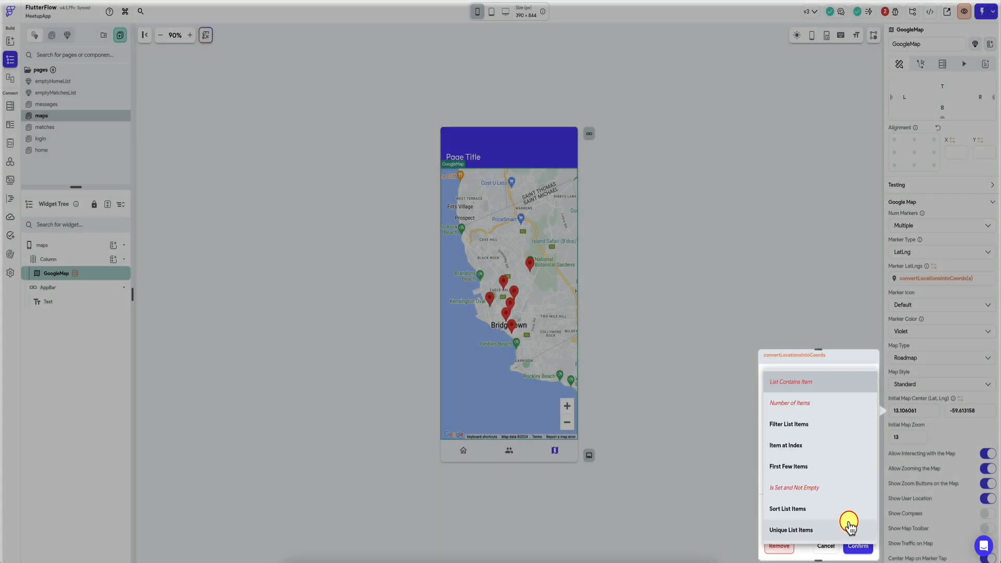
pyautogui.click(796, 449)
pyautogui.scroll(-1, 814, 490)
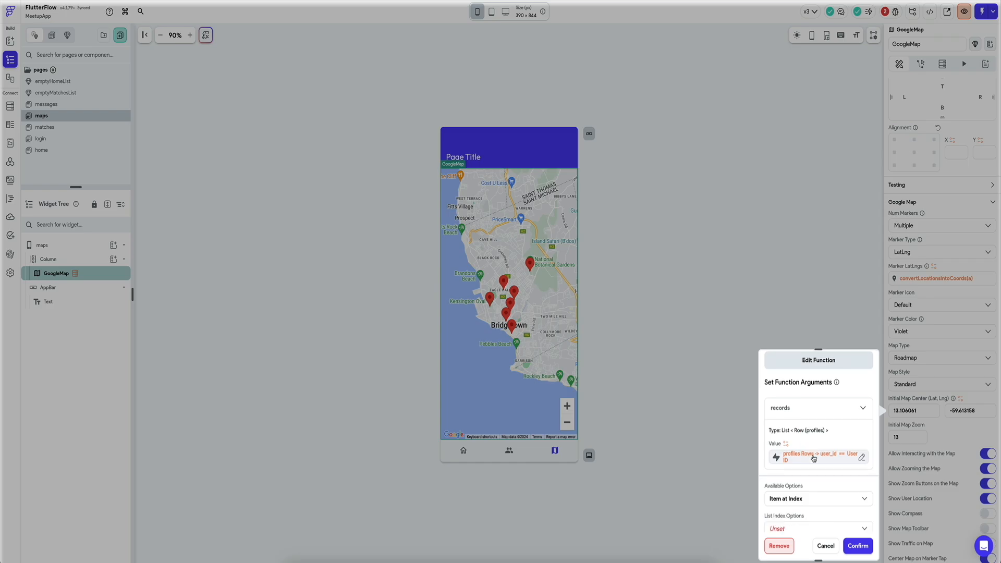
pyautogui.click(857, 544)
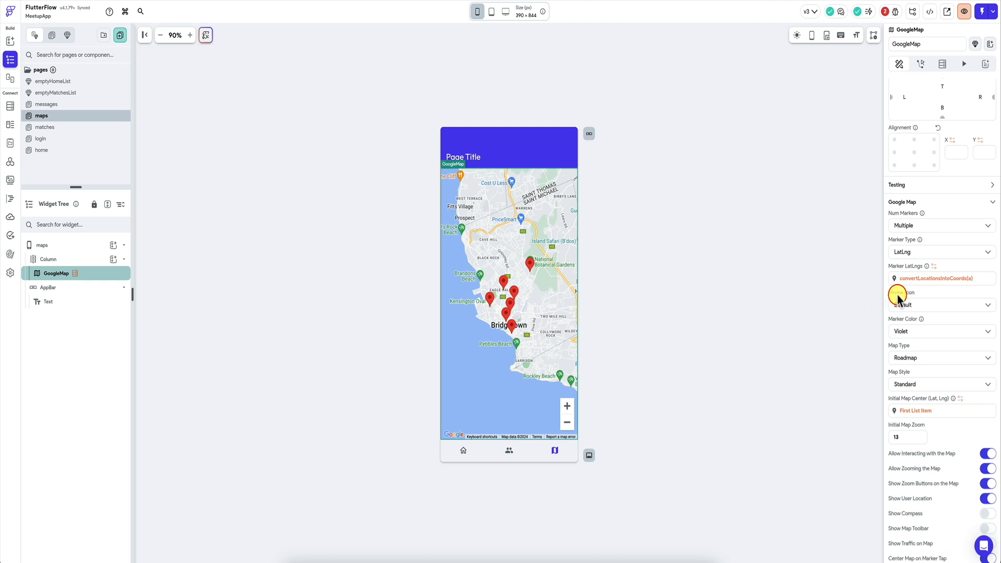
# Step: Apply Filter List Items to the profiles rows in the records argument of the Marker LatLngs function
pyautogui.click(953, 281)
pyautogui.scroll(-2, 808, 321)
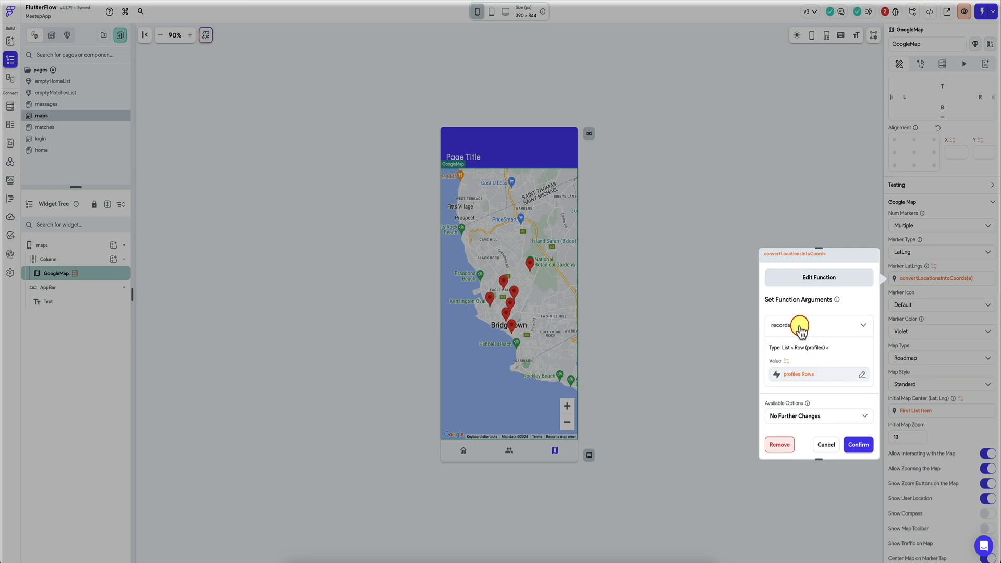
pyautogui.click(806, 375)
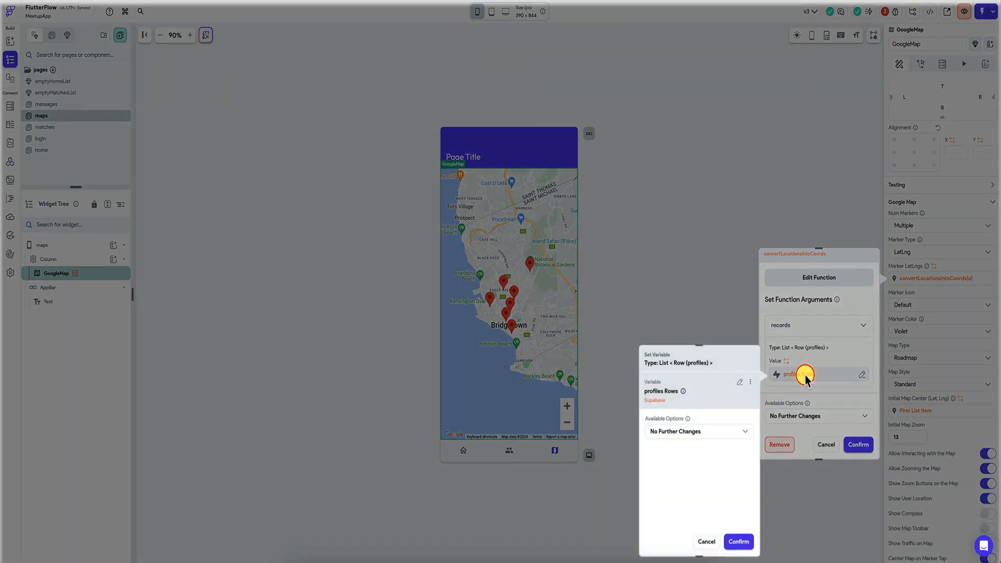
pyautogui.click(673, 431)
pyautogui.click(700, 346)
pyautogui.click(674, 462)
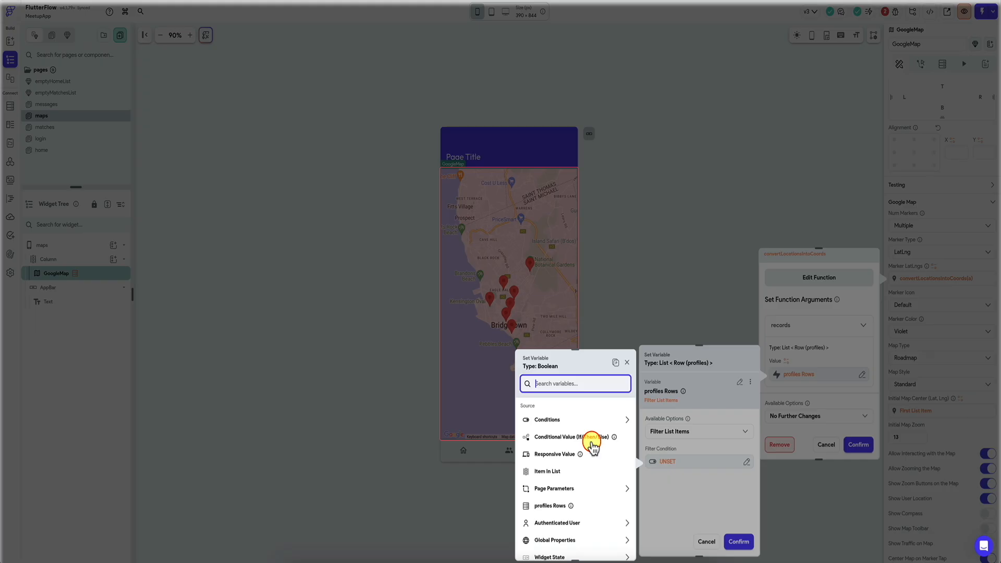
pyautogui.click(542, 472)
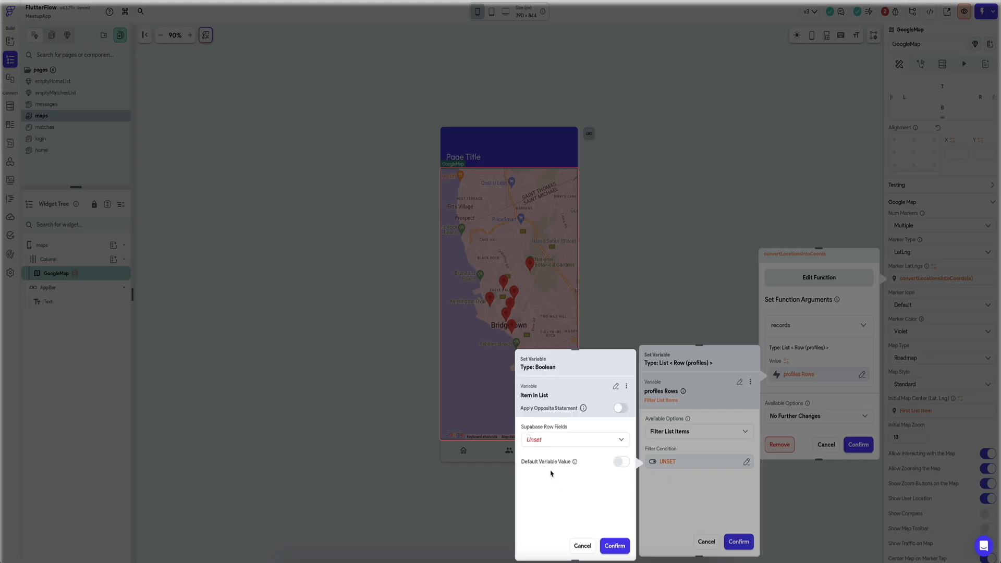
pyautogui.click(580, 439)
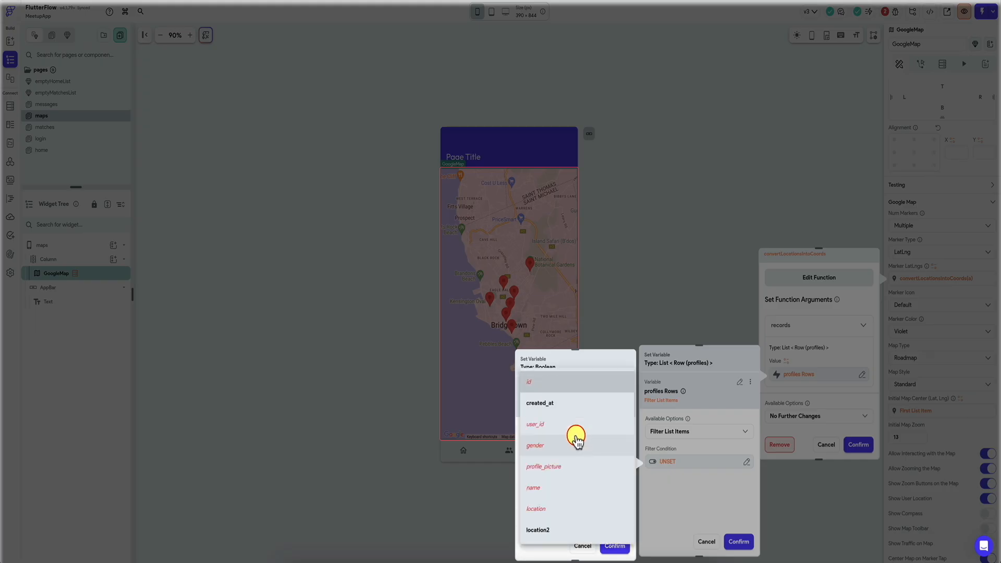
pyautogui.click(560, 552)
pyautogui.click(582, 545)
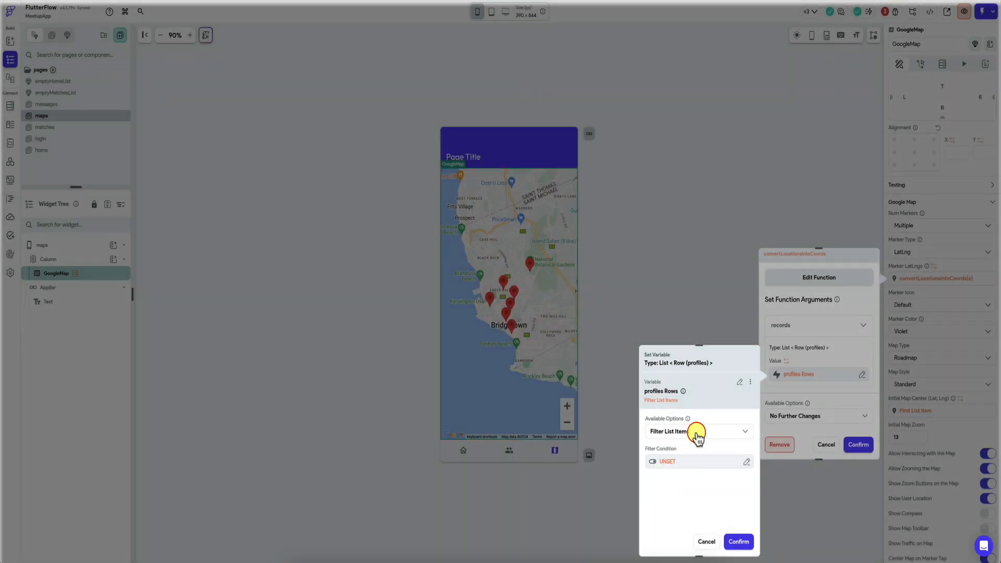
# Step: Use a single condition as the marker filter, with the user_id field of Item in List as its first value
pyautogui.click(679, 464)
pyautogui.click(587, 420)
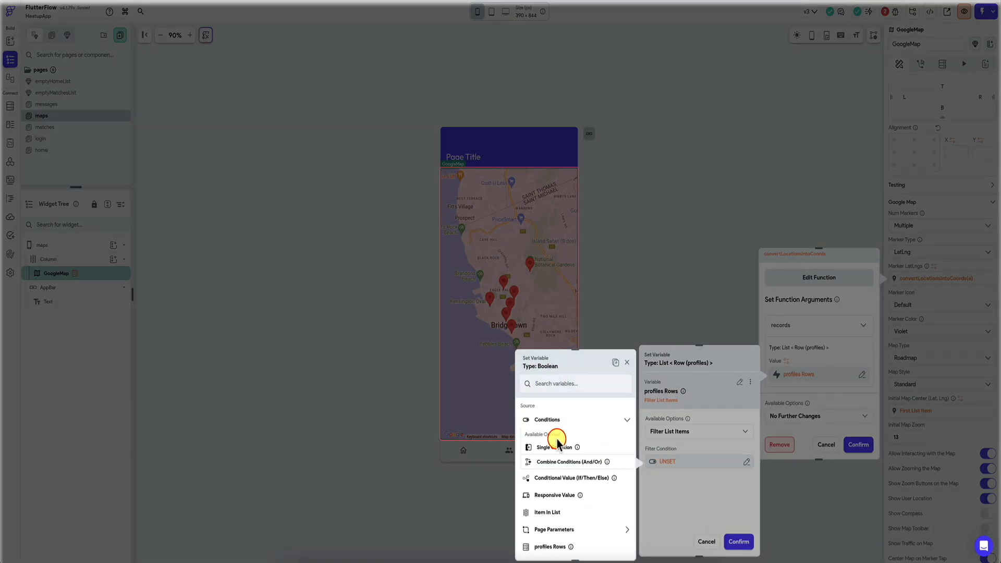
pyautogui.click(558, 441)
pyautogui.click(582, 441)
pyautogui.click(561, 452)
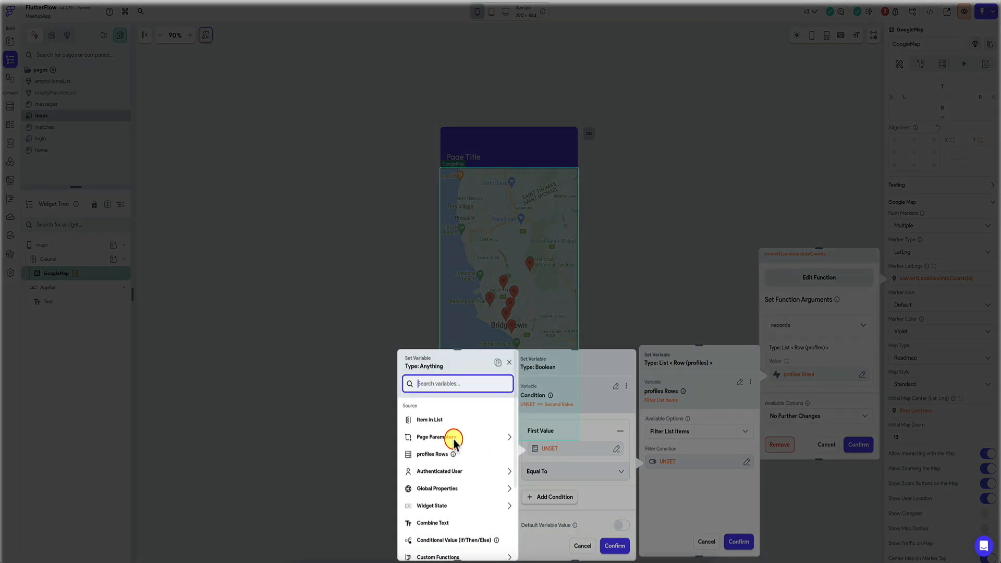
pyautogui.click(445, 426)
pyautogui.click(458, 402)
pyautogui.click(432, 459)
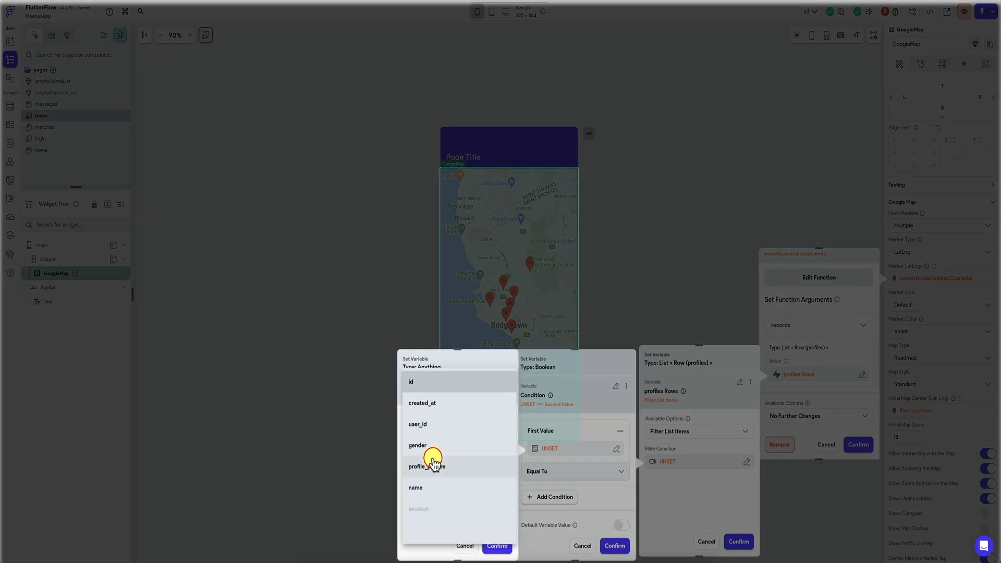
pyautogui.click(446, 455)
pyautogui.click(497, 545)
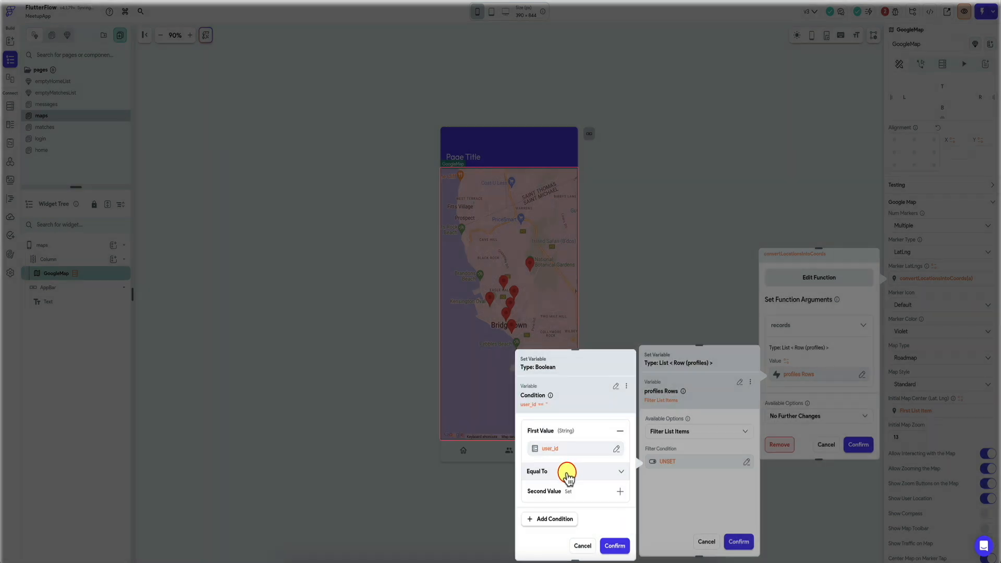
# Step: Make the marker filter Not Equal To the authenticated user's User ID and confirm the marker settings
pyautogui.click(567, 476)
pyautogui.click(552, 485)
pyautogui.click(560, 495)
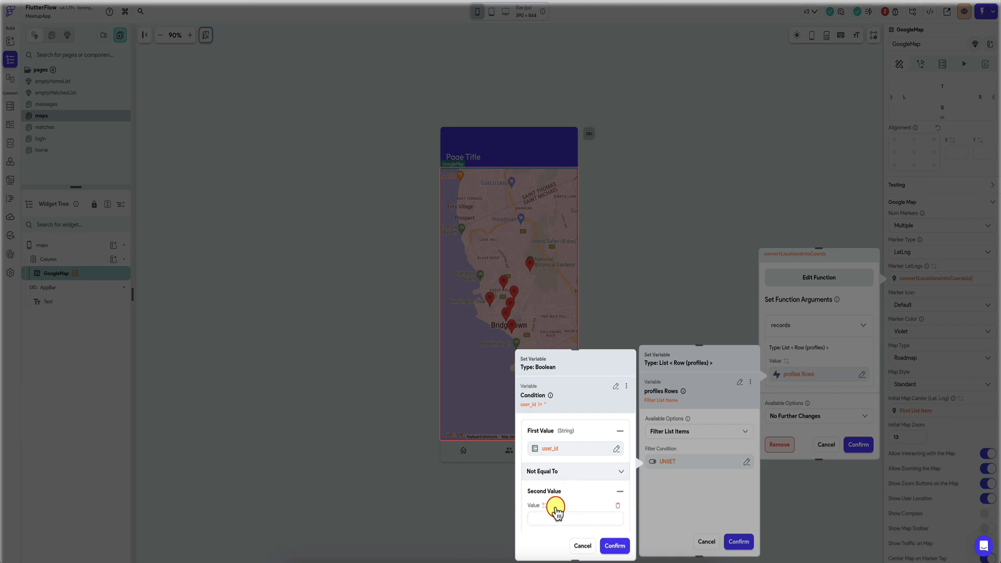
pyautogui.click(545, 514)
pyautogui.click(485, 467)
pyautogui.click(614, 545)
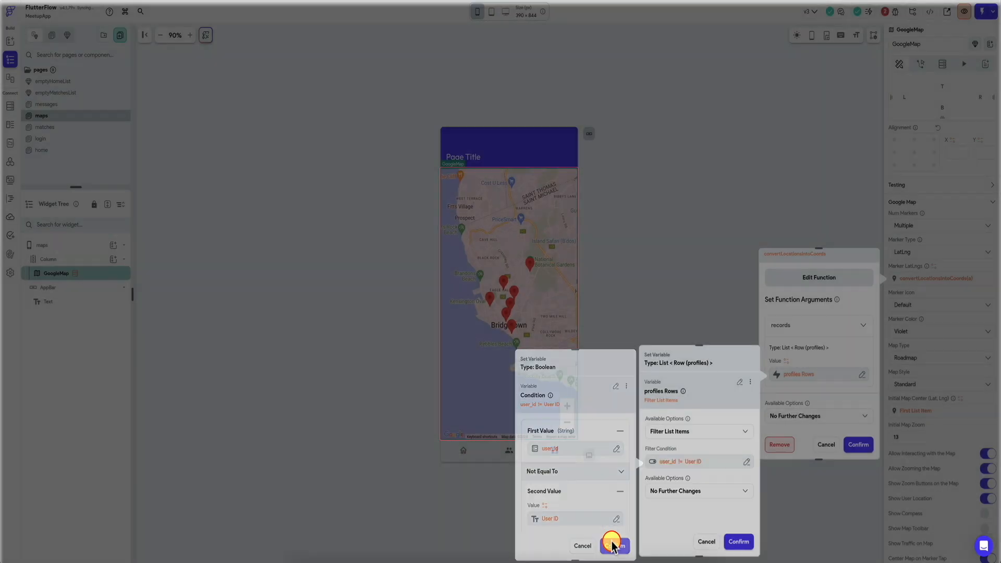
pyautogui.click(738, 541)
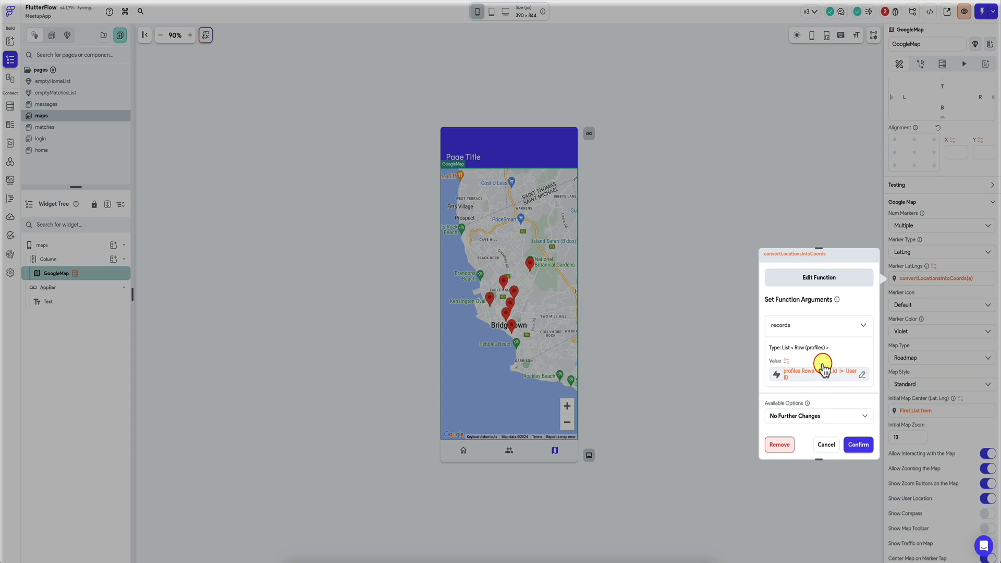
pyautogui.click(856, 443)
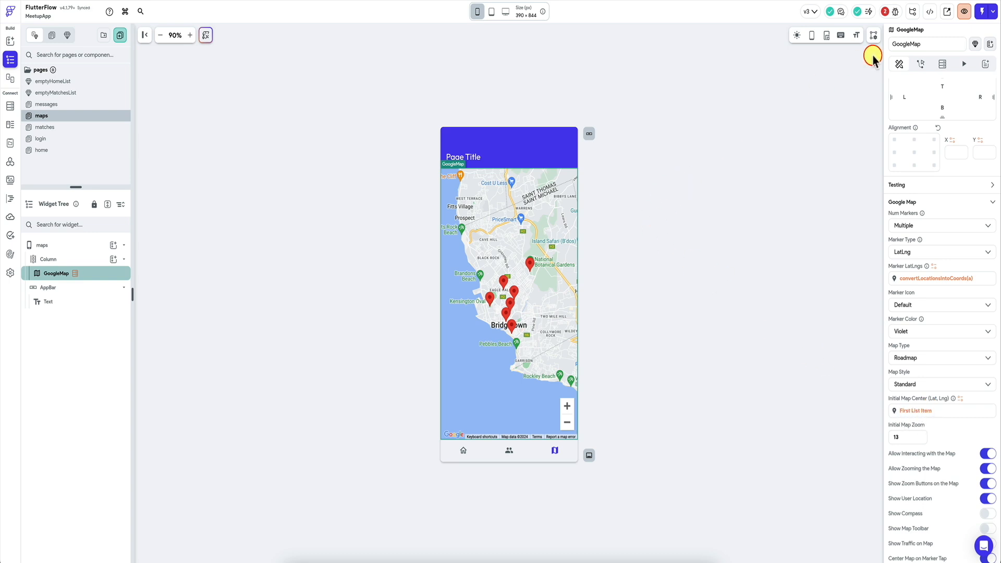
# Step: Open the project's issues list to review its errors
pyautogui.click(894, 11)
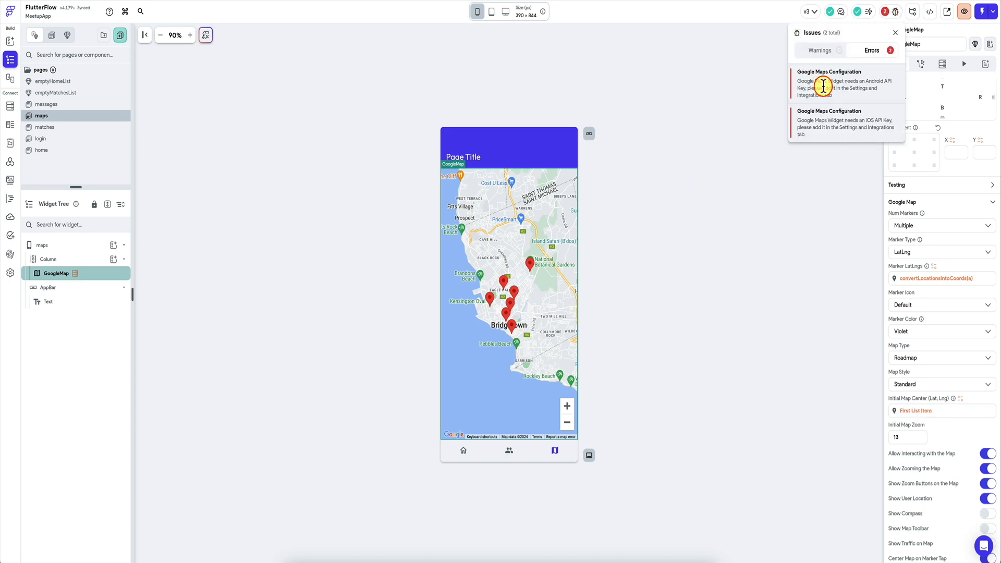
# Step: Close the issues list, switch to Google Cloud, search for "api" and open the API Library for project prj2
pyautogui.click(727, 114)
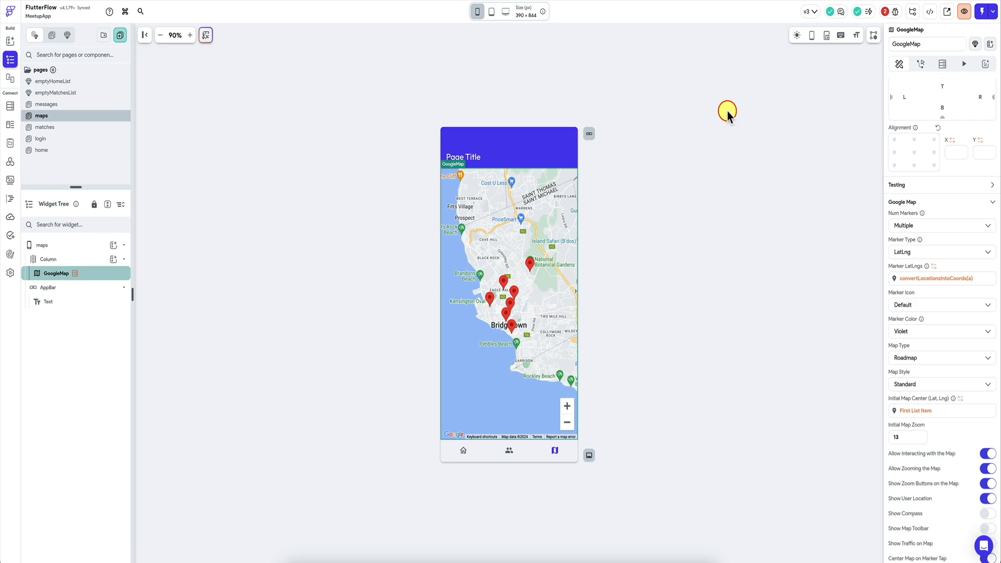
pyautogui.click(438, 10)
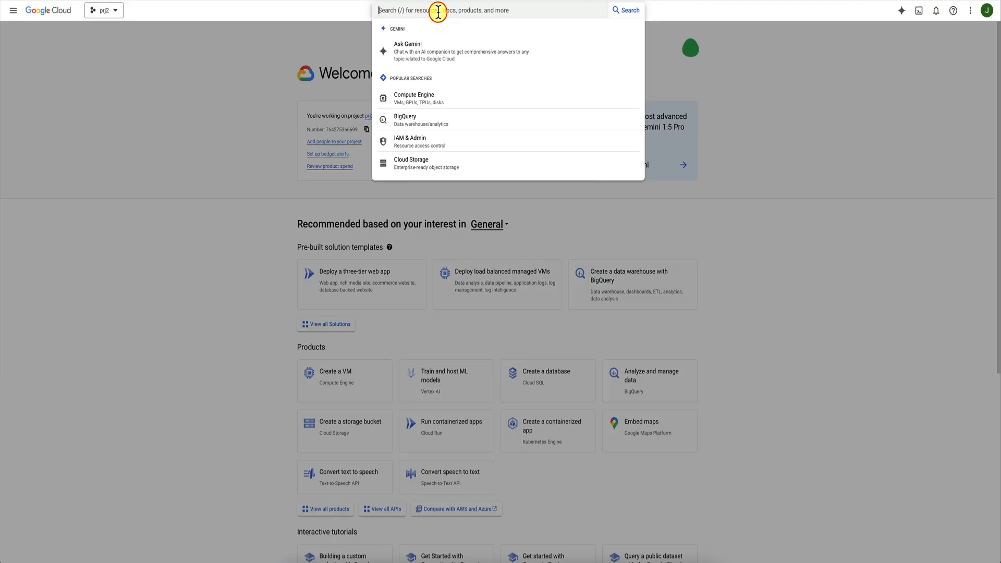
pyautogui.write('api')
pyautogui.click(433, 105)
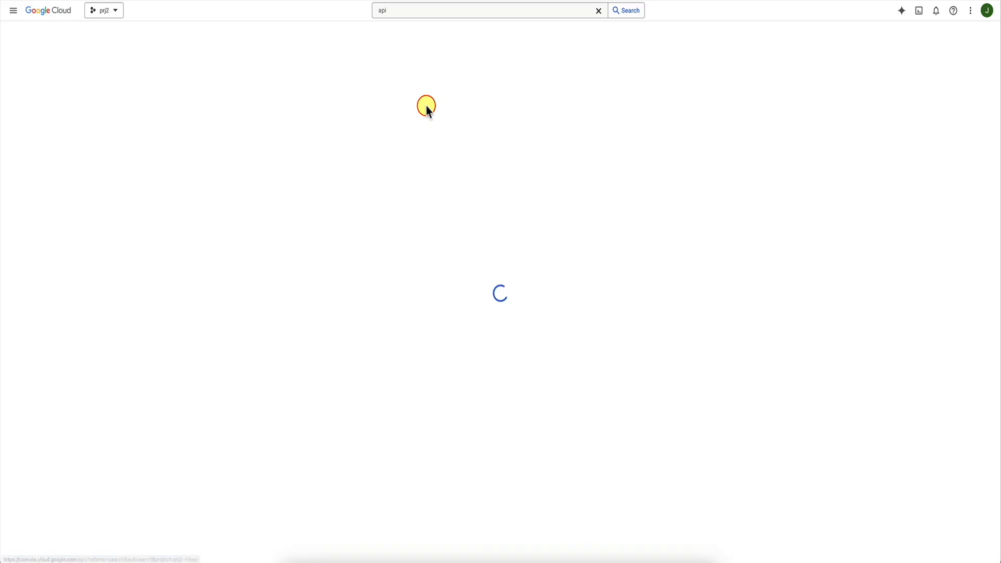
pyautogui.click(41, 74)
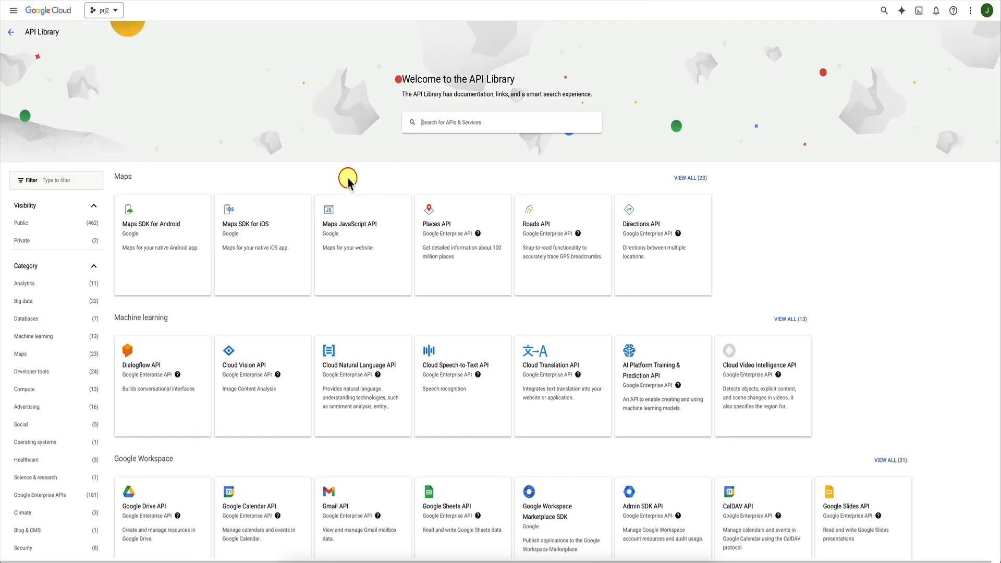
# Step: Check whether Maps SDK for Android and Maps SDK for iOS are enabled, and return to the APIs & Services overview
pyautogui.click(168, 252)
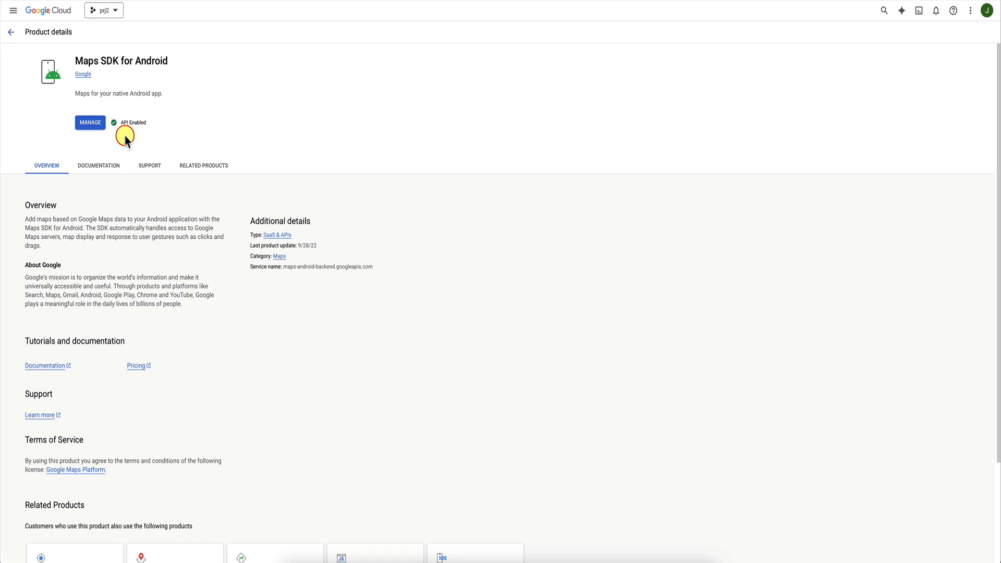
pyautogui.click(11, 32)
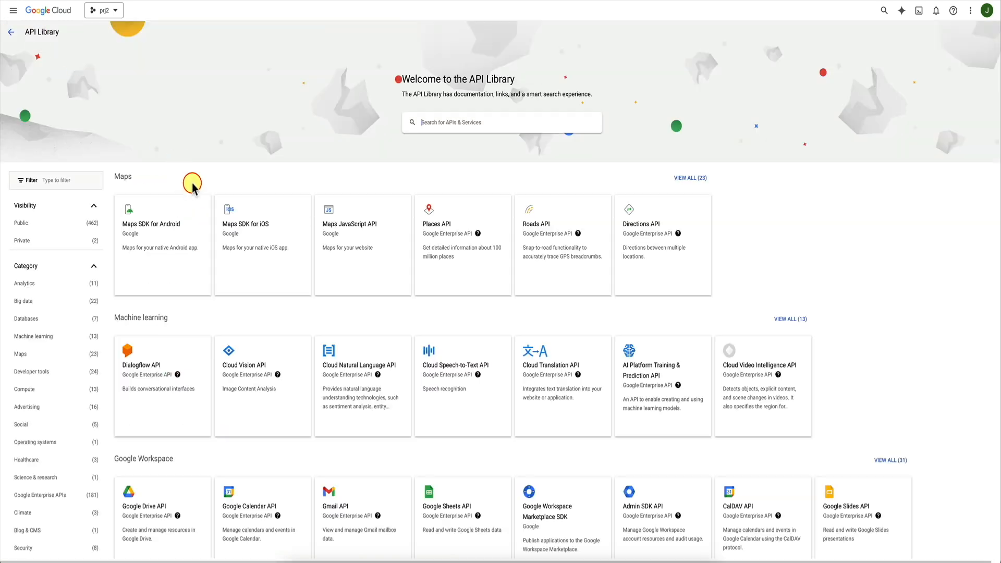
pyautogui.click(251, 264)
pyautogui.click(10, 32)
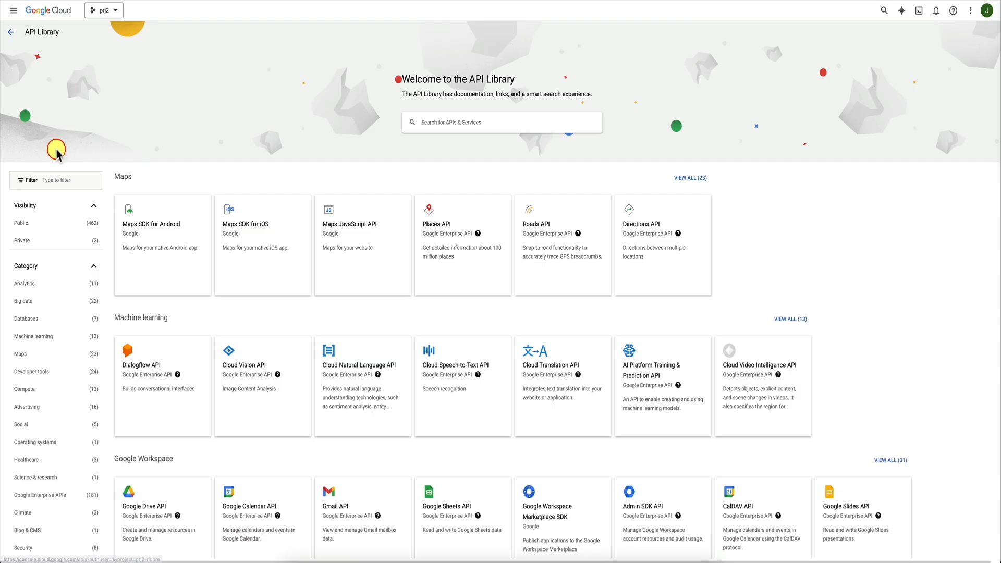
pyautogui.click(506, 133)
pyautogui.write('creden')
pyautogui.click(11, 32)
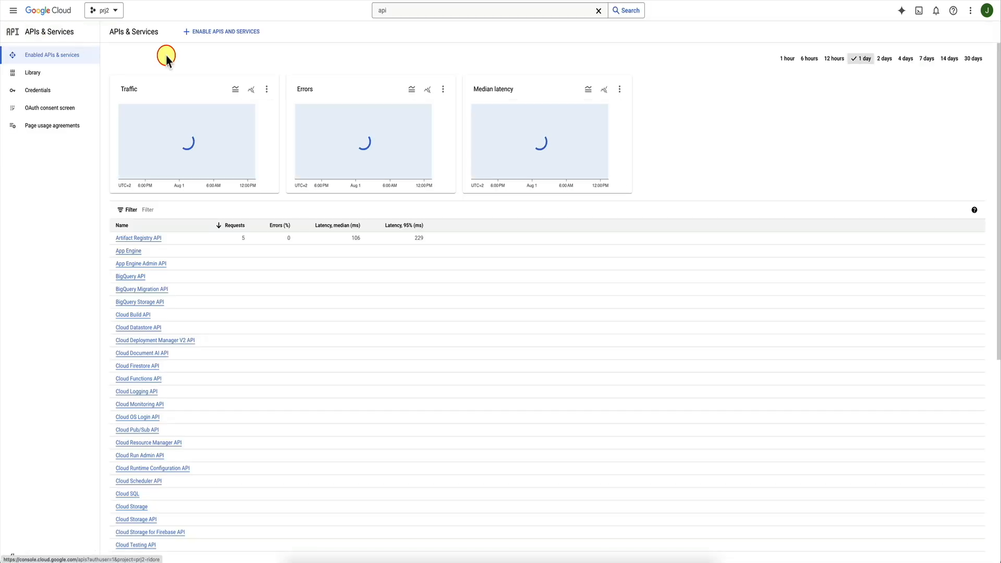
# Step: Create a new API key in the project's credentials
pyautogui.click(50, 89)
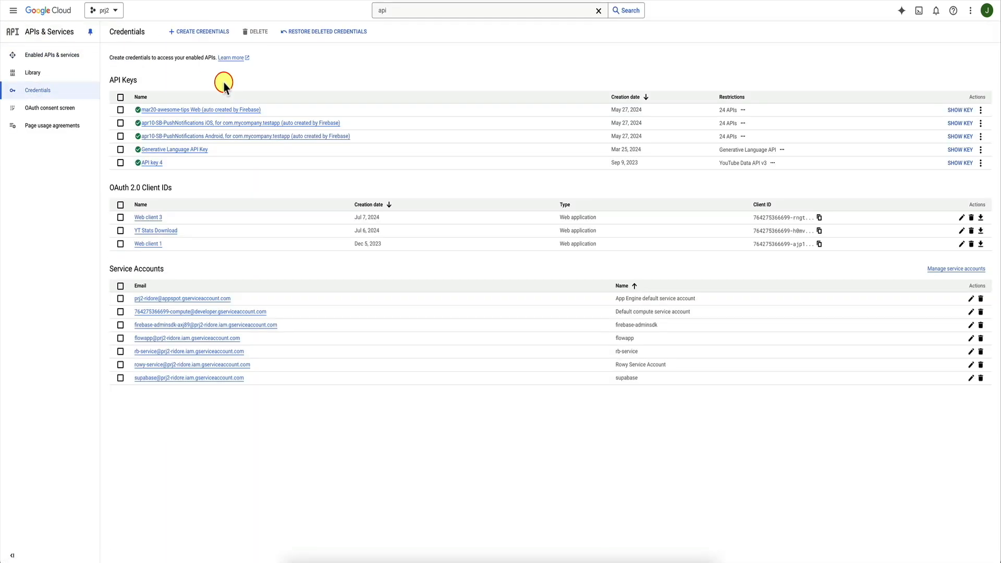
pyautogui.click(216, 33)
pyautogui.click(218, 56)
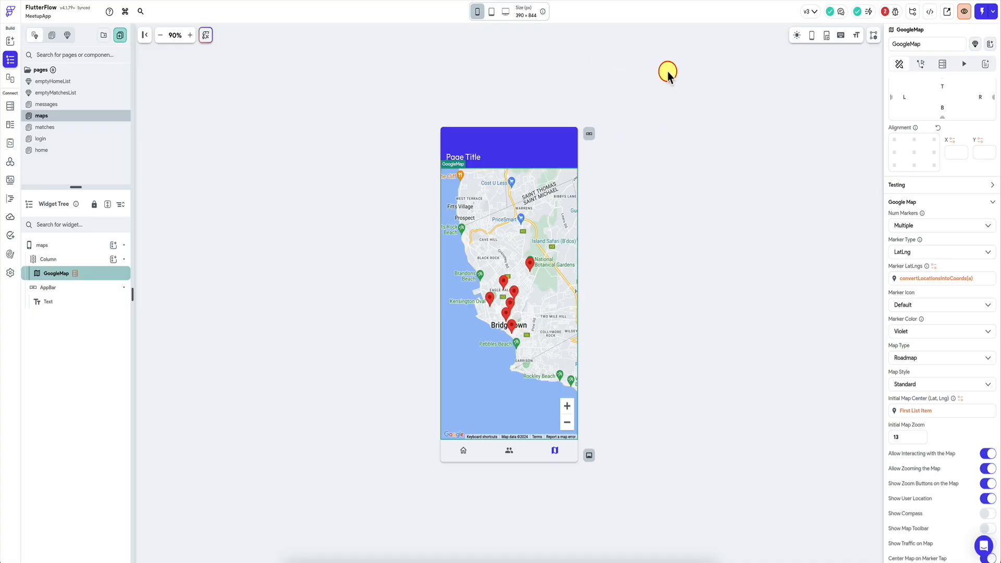
# Step: Switch to FlutterFlow, paste the API key as the Google Maps Android, iOS and Web API keys, and recheck the project's issues
pyautogui.click(885, 11)
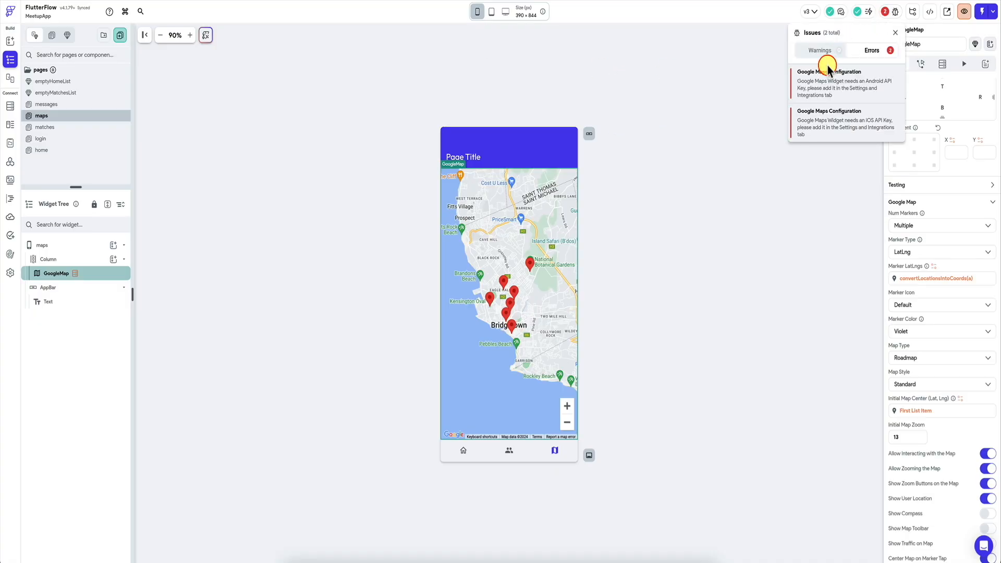
pyautogui.click(825, 87)
pyautogui.click(266, 115)
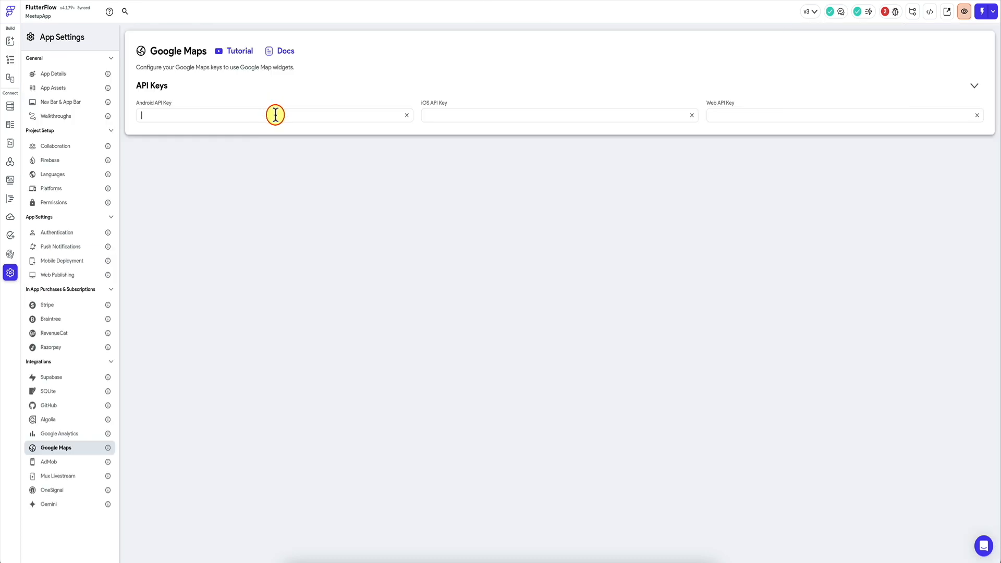
pyautogui.click(885, 11)
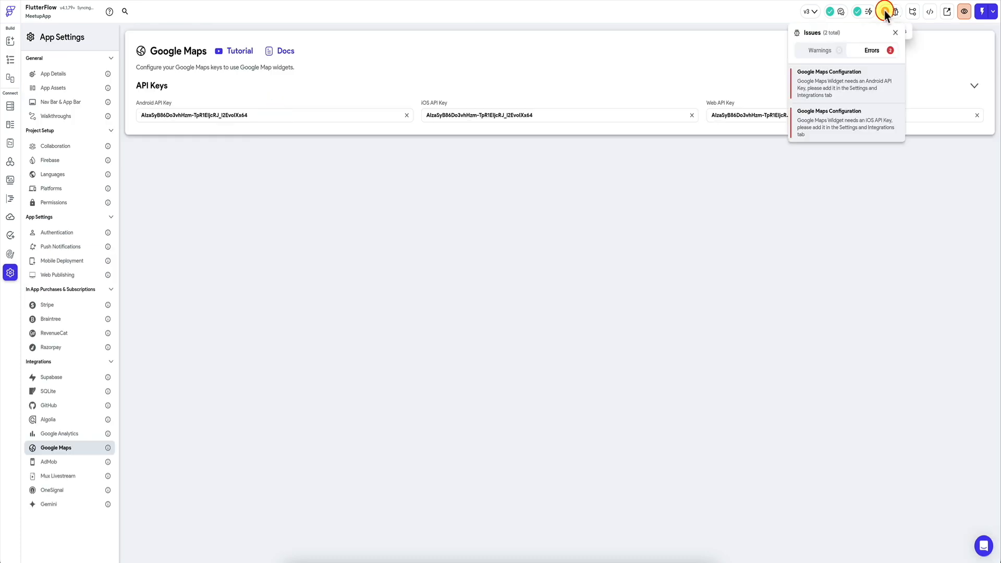
pyautogui.click(726, 71)
# Step: Run the MeetupApp in test mode and sign in with the account's email and password
pyautogui.moveTo(89, 20)
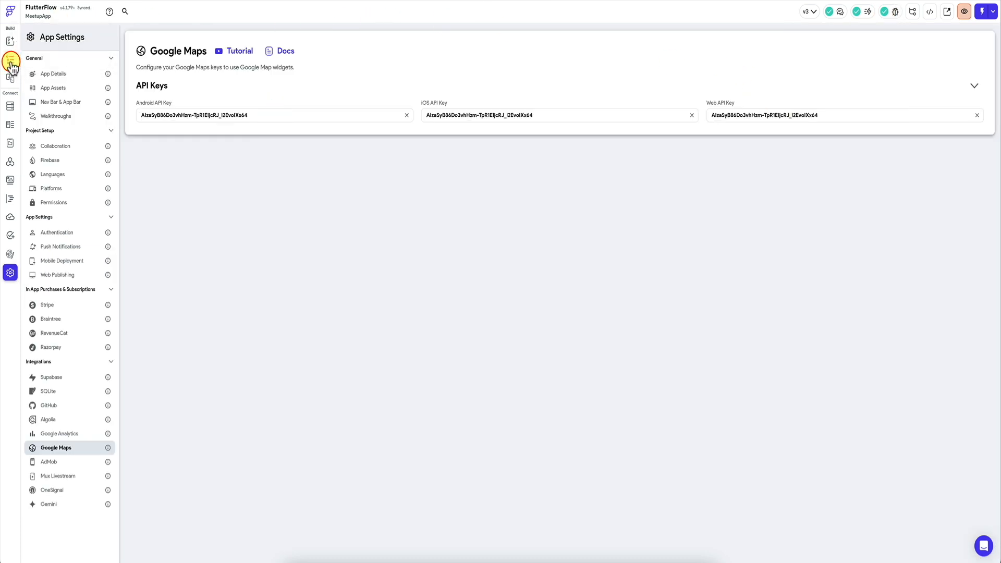
pyautogui.click(10, 59)
pyautogui.click(962, 11)
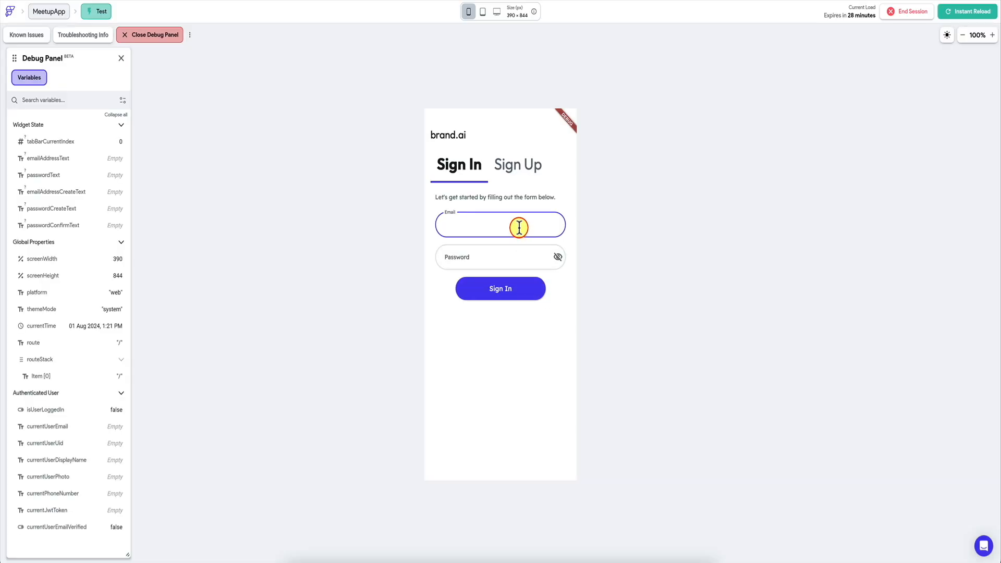
pyautogui.click(501, 255)
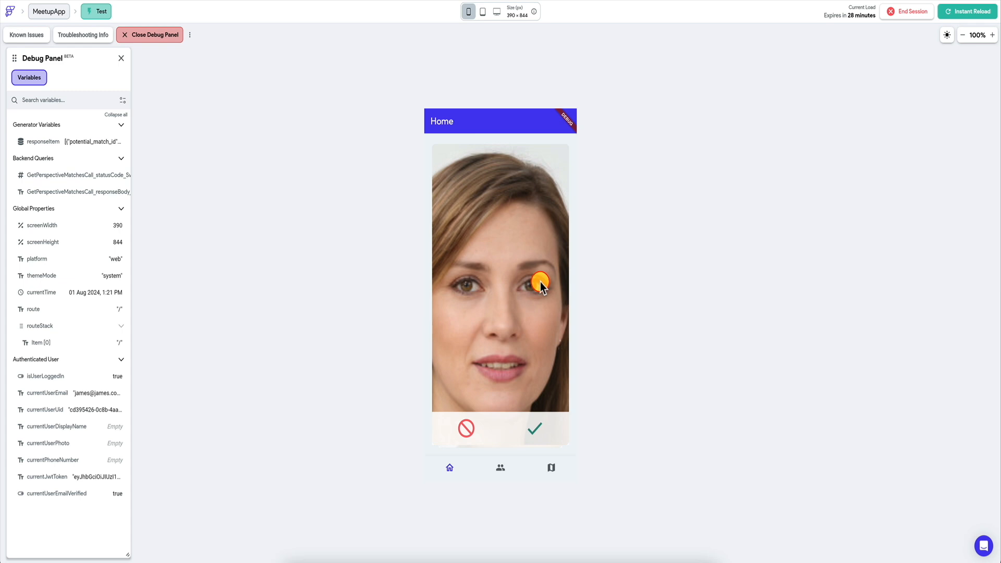
# Step: Check the Matches, Home and map pages of the test app, examining the other users' markers on the zoomed-out map
pyautogui.click(501, 468)
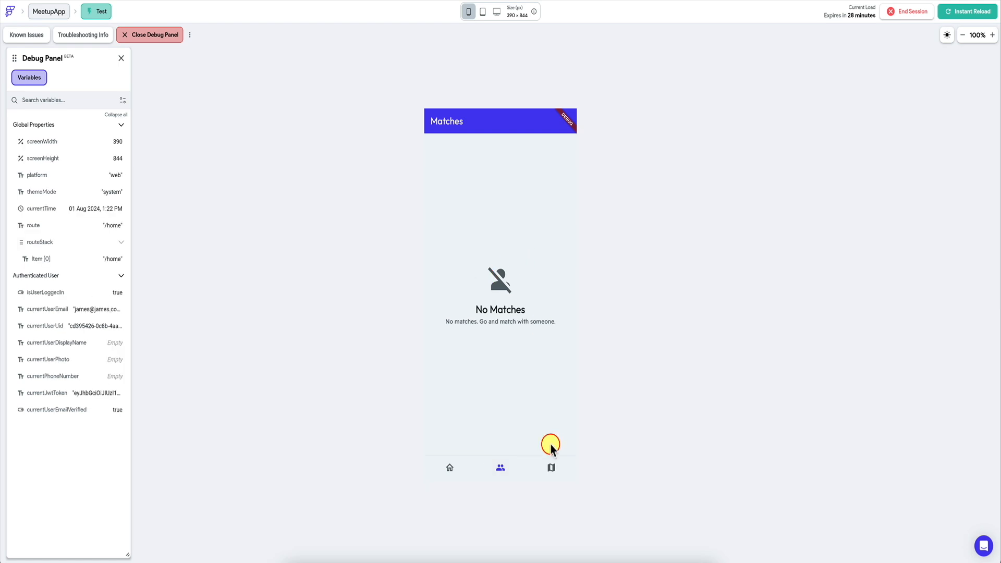
pyautogui.click(551, 467)
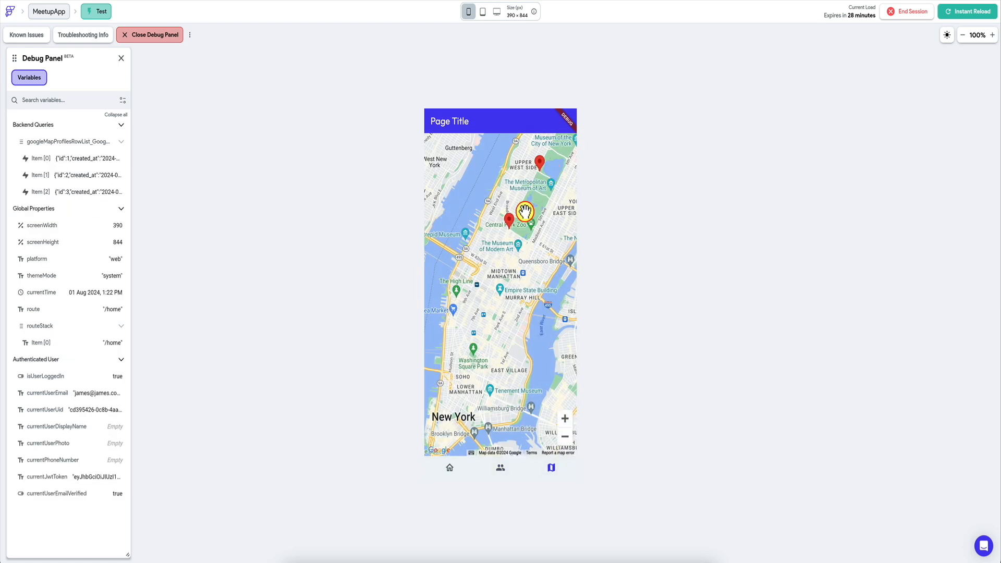
pyautogui.click(565, 436)
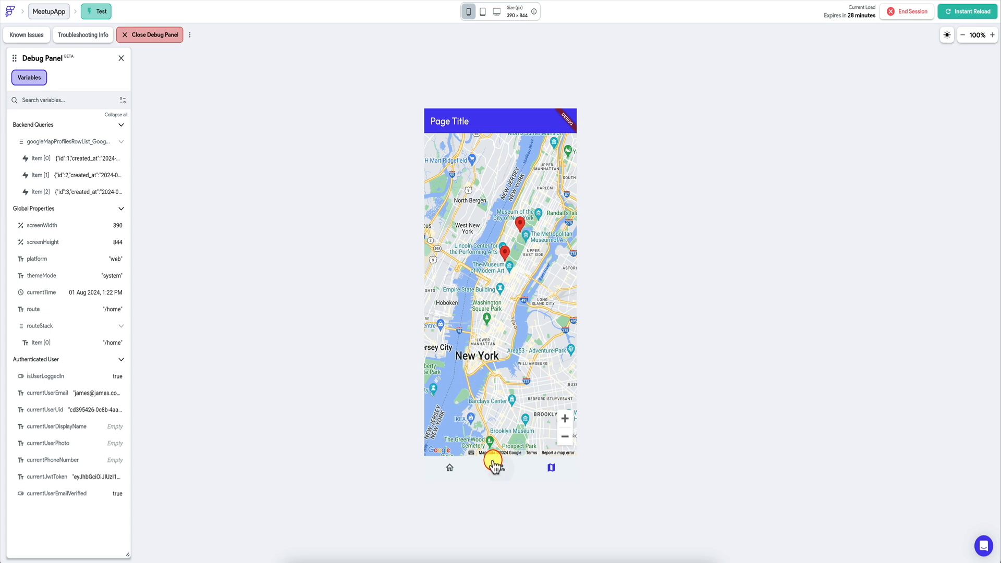
pyautogui.click(499, 470)
pyautogui.click(449, 468)
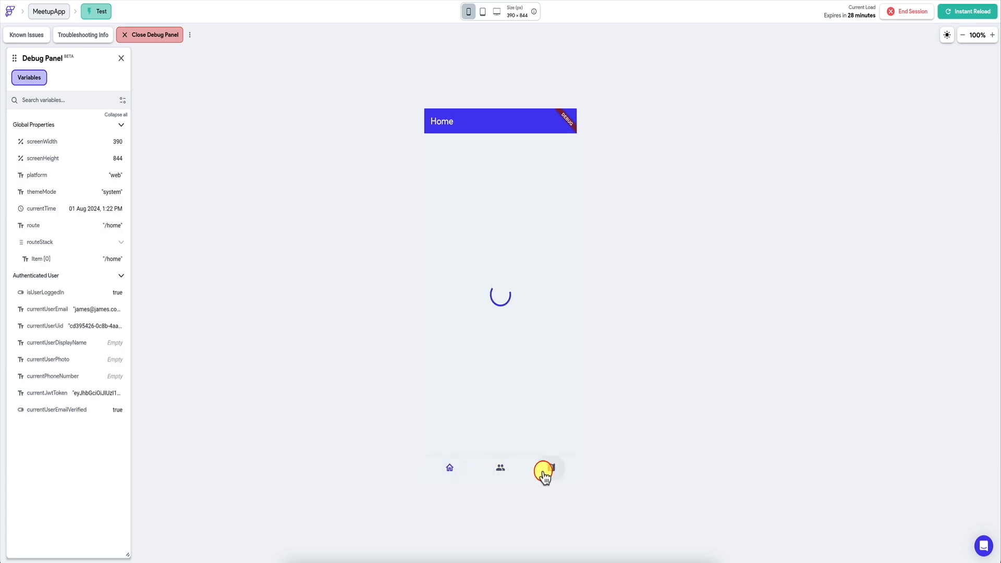
pyautogui.click(551, 469)
pyautogui.moveTo(548, 183); pyautogui.dragTo(527, 201)
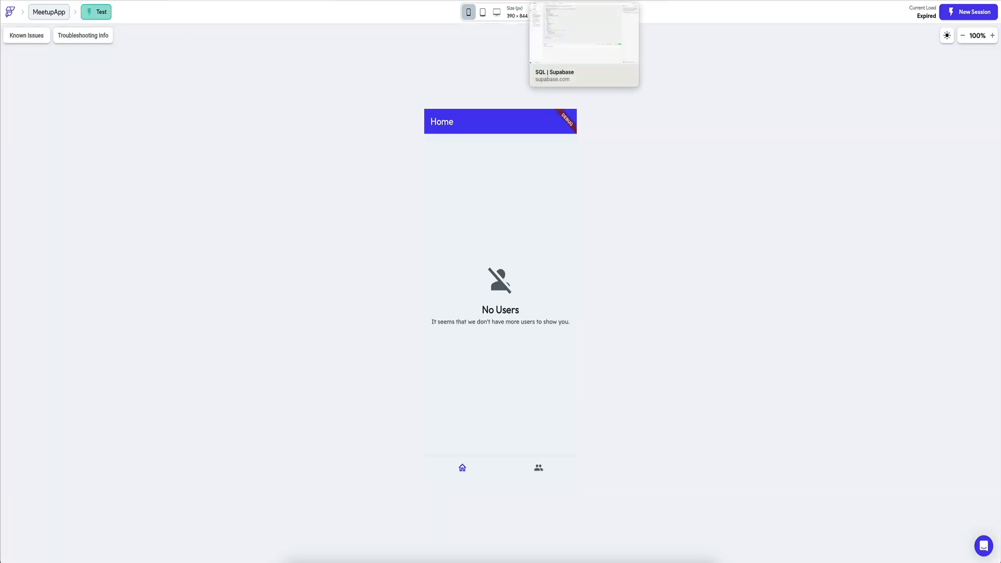
# Step: Switch to Supabase and examine the columns of the matches table
pyautogui.click(568, 1)
pyautogui.moveTo(7, 108)
pyautogui.click(32, 58)
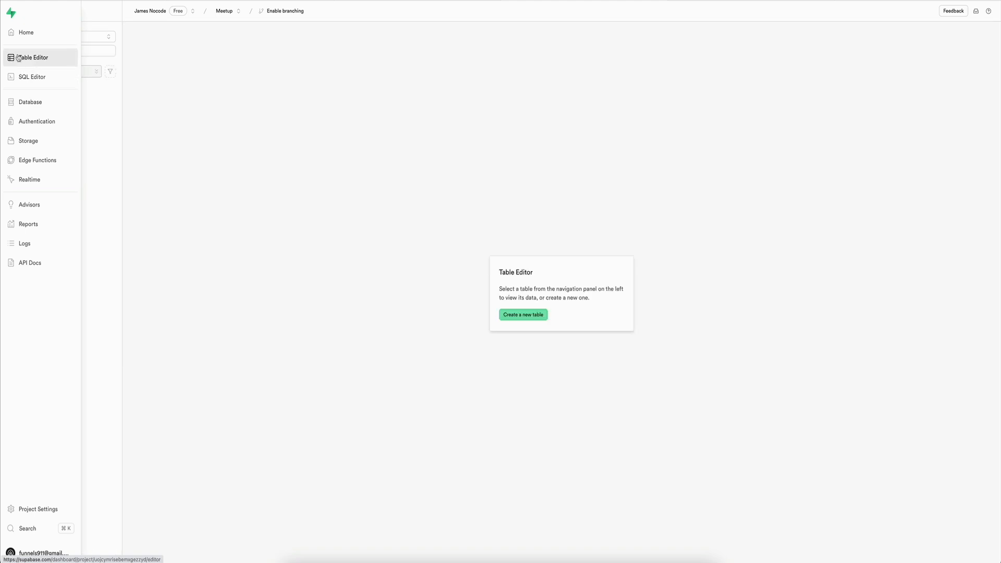
pyautogui.click(73, 93)
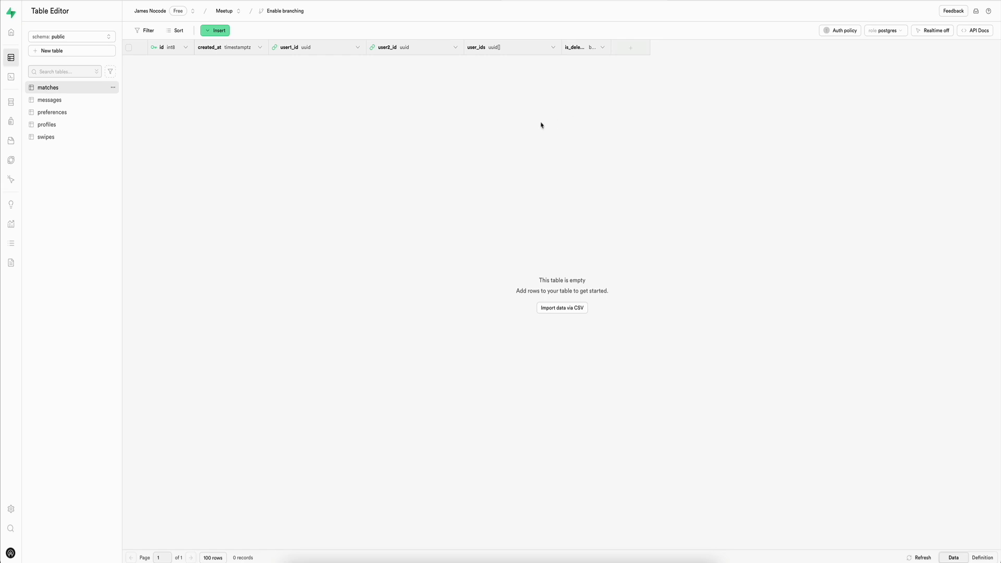
# Step: Run a new SQL query creating the view match_locations_view, which joins matches to both users' profiles and combines their location2 values into a match_locations array
pyautogui.click(17, 78)
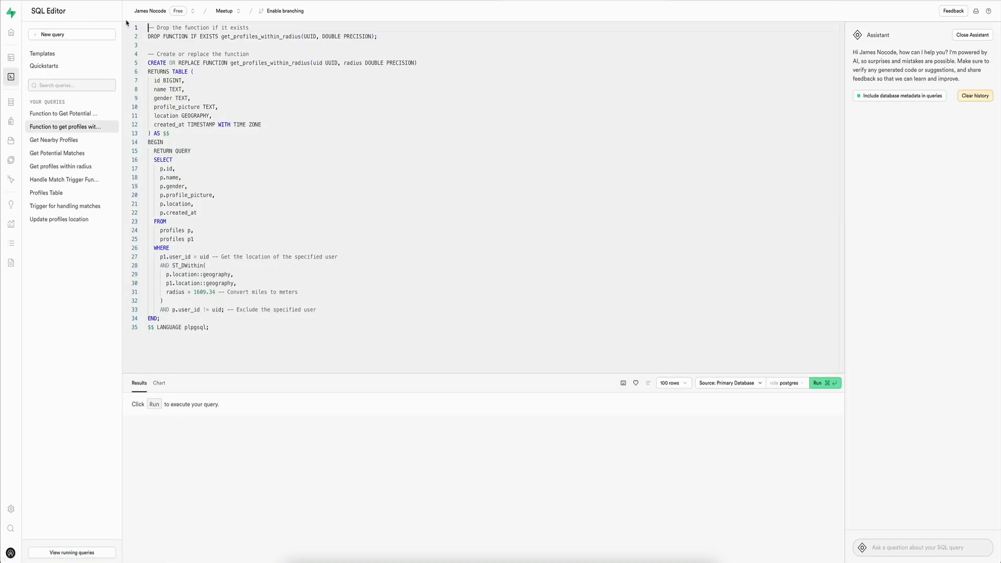
pyautogui.click(53, 34)
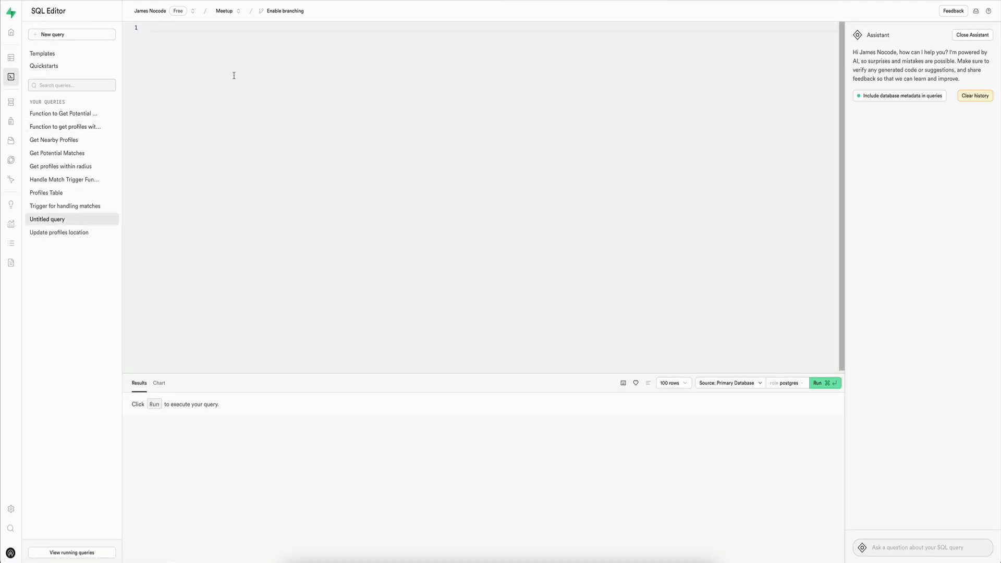
pyautogui.write('CREATE OR REPLACE VIEW match_locations_view AS SELECT   m.id AS match_id,   m.created_at,   m.user1_id,   m.user2_id,   m.user_ids,   m.is_deleted,   ARRAY[     p1.location2[0], p1.location2[1],     p2.location2[0], p2.location2[1]   ] AS match_locations FROM   matches m   JOIN profiles p1 ON m.user1_id = p1.user_id   JOIN profiles p2 ON m.user2_id = p2.user_id;')
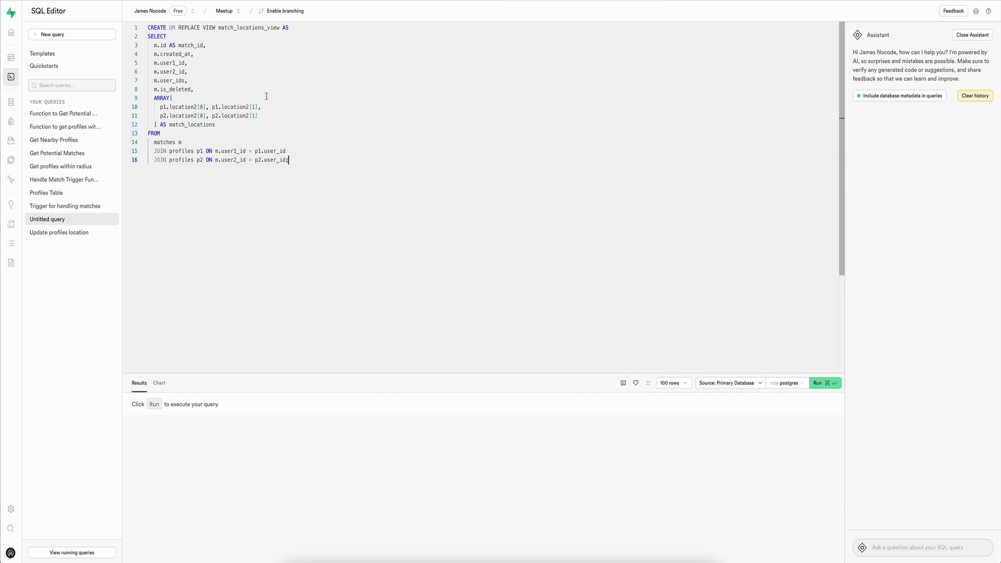
pyautogui.press('super+Return')
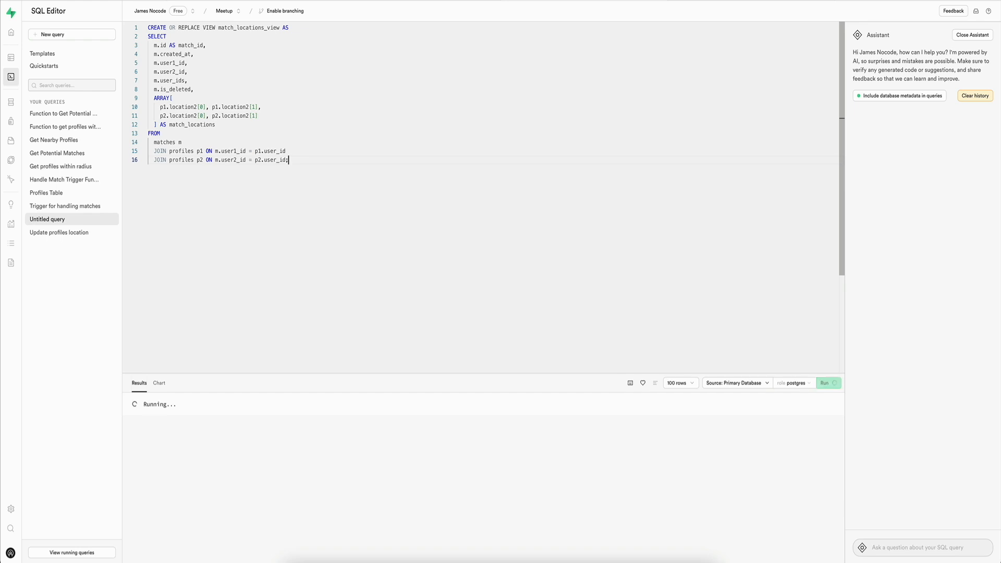
# Step: Open match_locations_view among the public tables and examine its columns, including match_locations
pyautogui.click(19, 59)
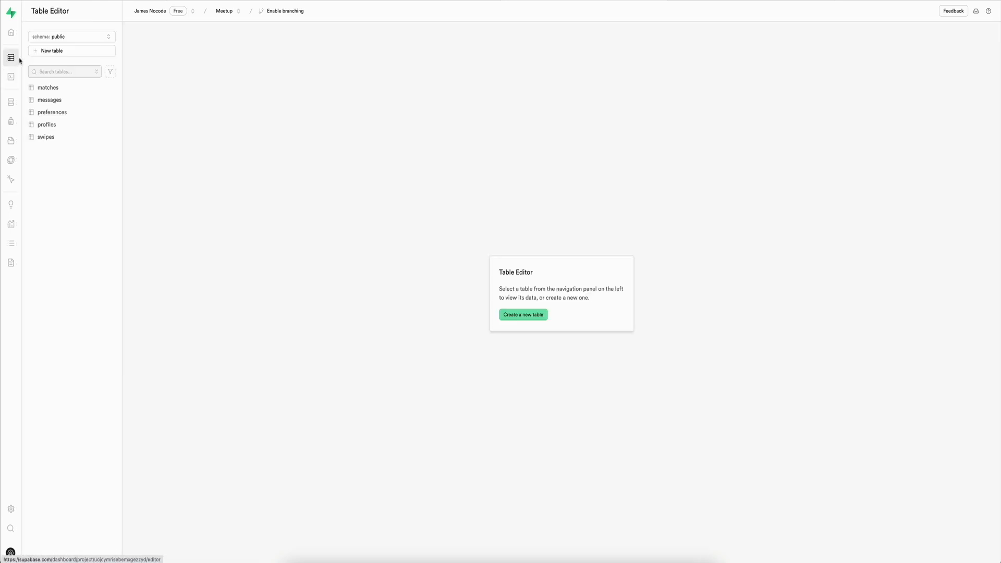
pyautogui.click(63, 89)
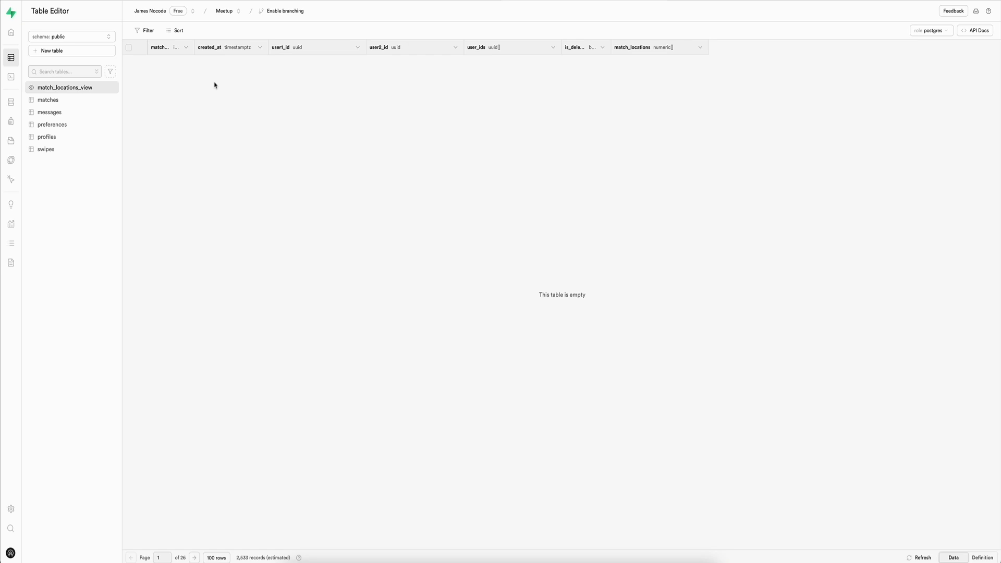
pyautogui.click(612, 51)
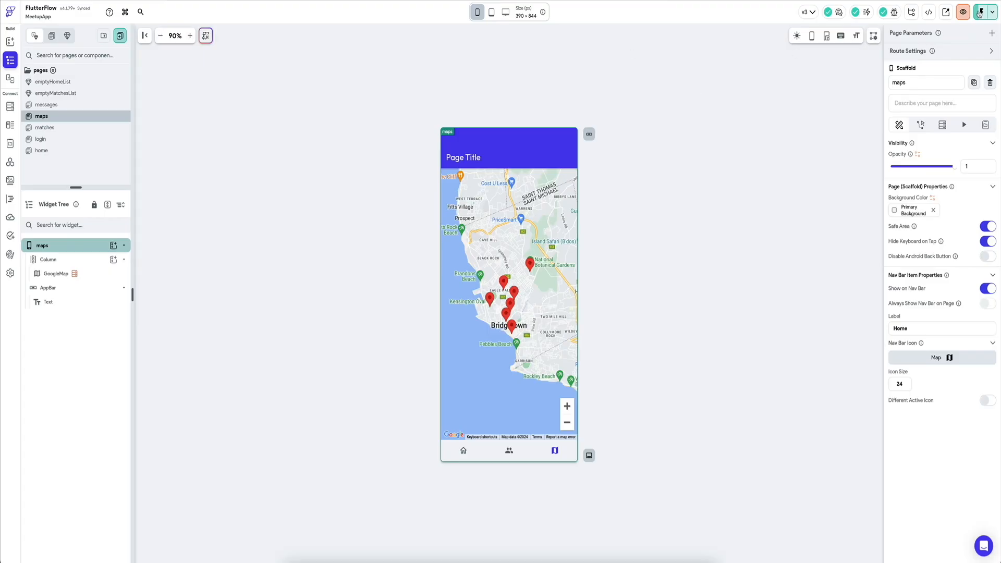
# Step: Start a new FlutterFlow test session, like the two suggested profiles on the Home page and check the Matches page
pyautogui.click(979, 12)
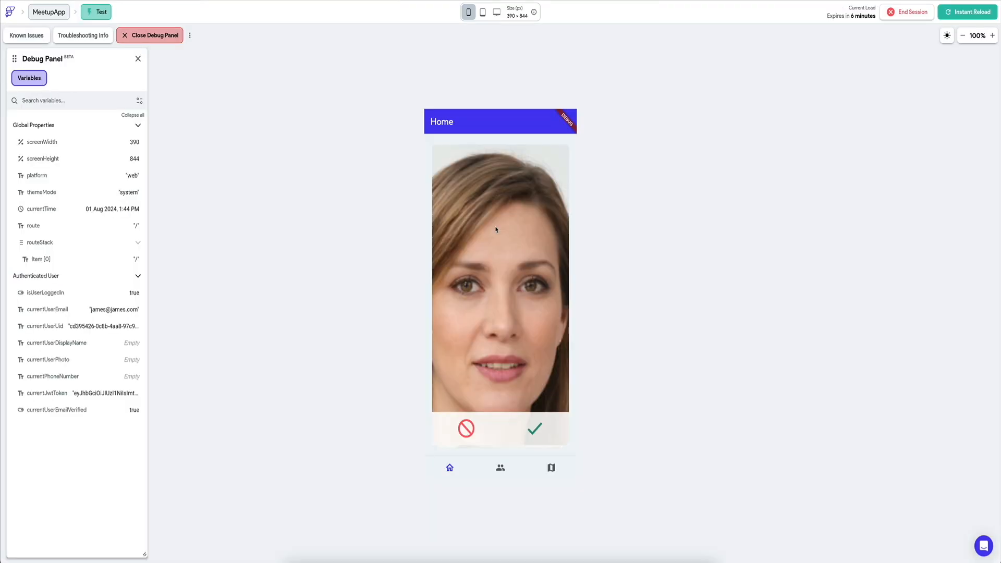
pyautogui.click(534, 436)
pyautogui.click(534, 435)
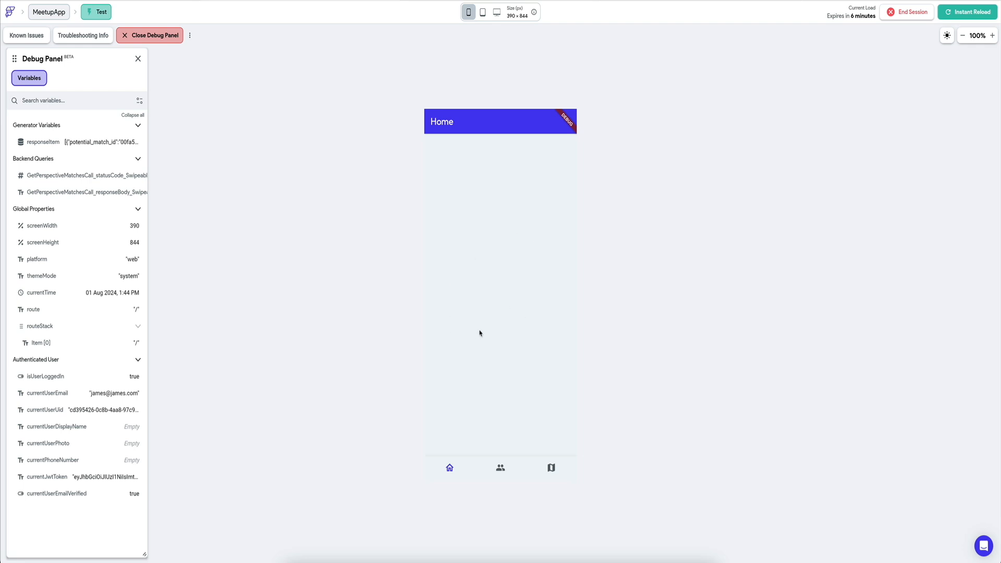
pyautogui.click(501, 468)
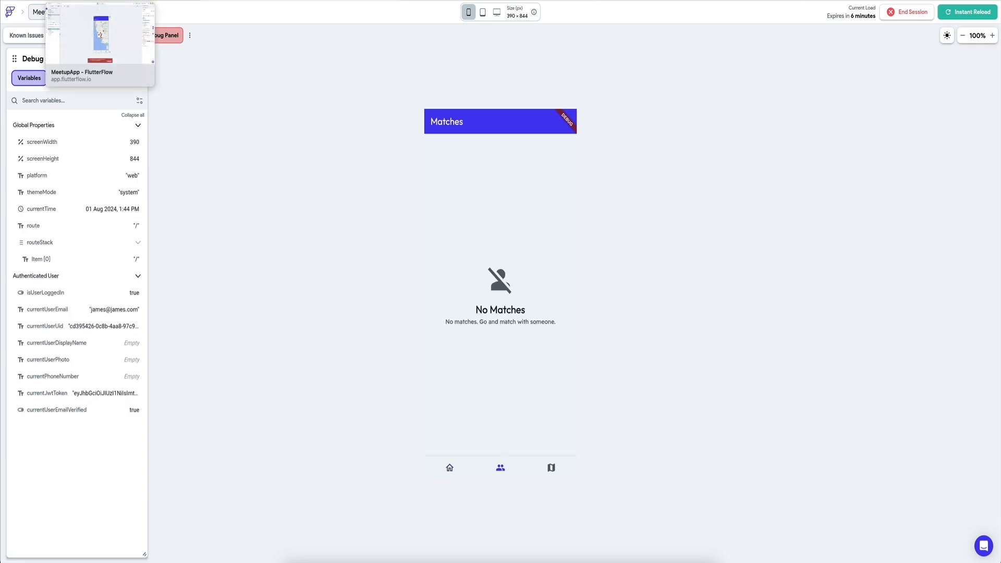
# Step: Switch to Supabase and examine the recorded likes in the swipes table
pyautogui.click(469, 1)
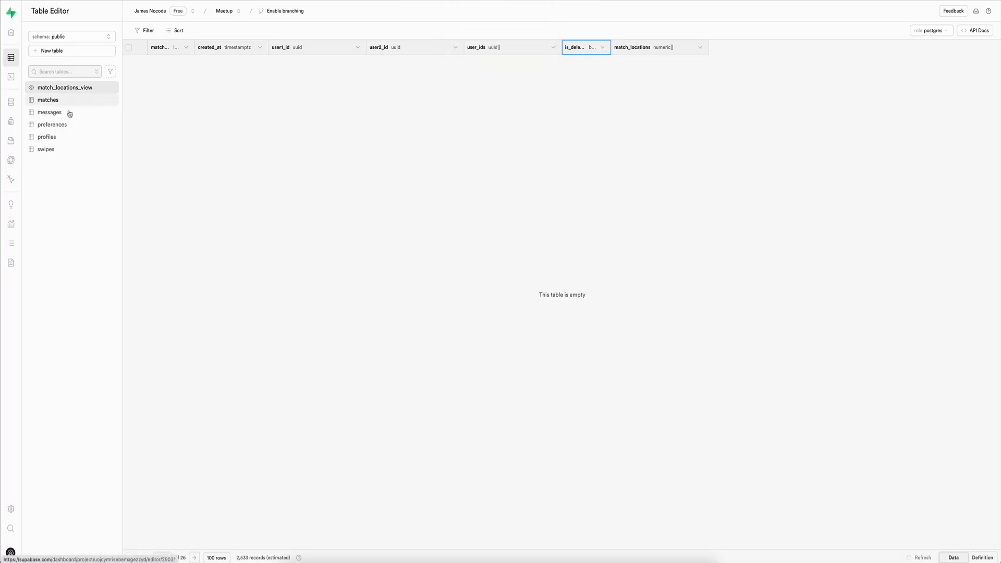
pyautogui.click(56, 149)
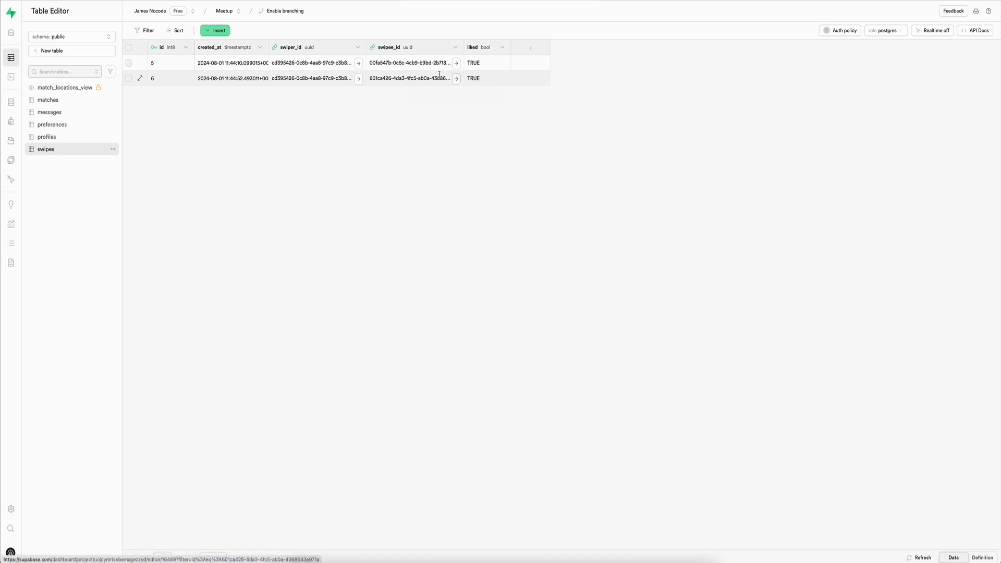
# Step: Look up the user records referenced by the swipee_id values of both rows in the swipes table
pyautogui.click(456, 63)
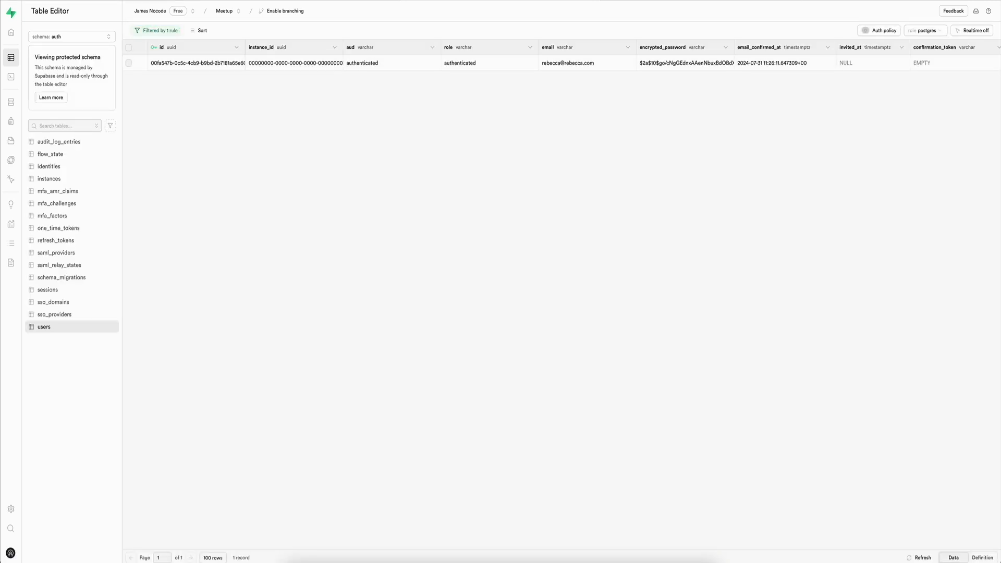
pyautogui.hotkey('alt', 'Left')
pyautogui.click(456, 78)
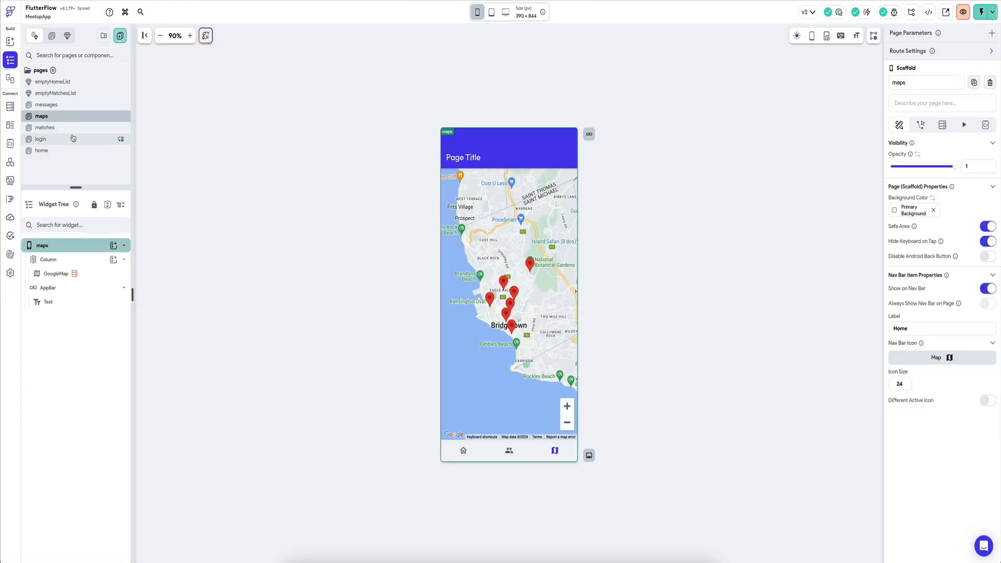
# Step: Switch to FlutterFlow and create a blank page named logout
pyautogui.click(121, 36)
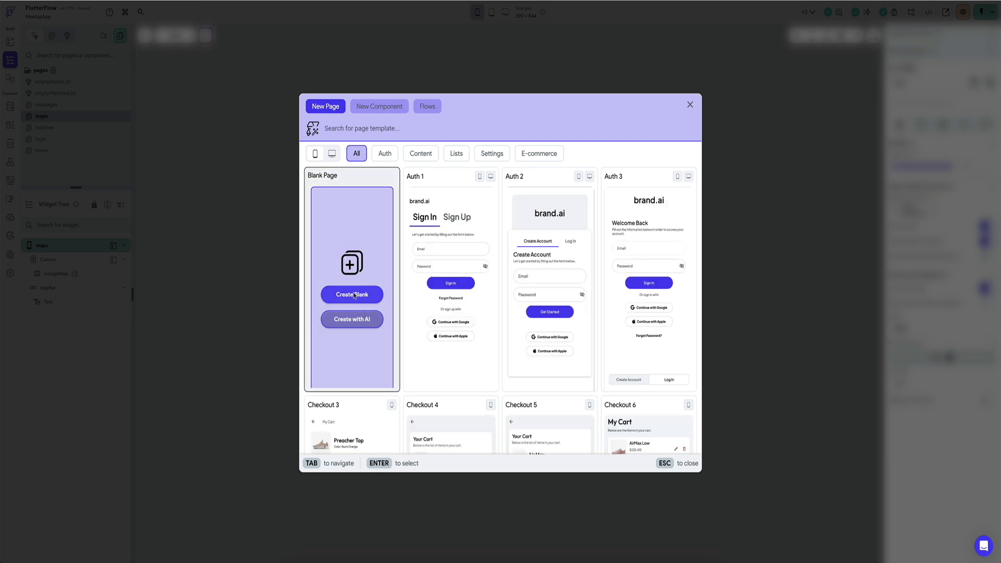
pyautogui.click(348, 298)
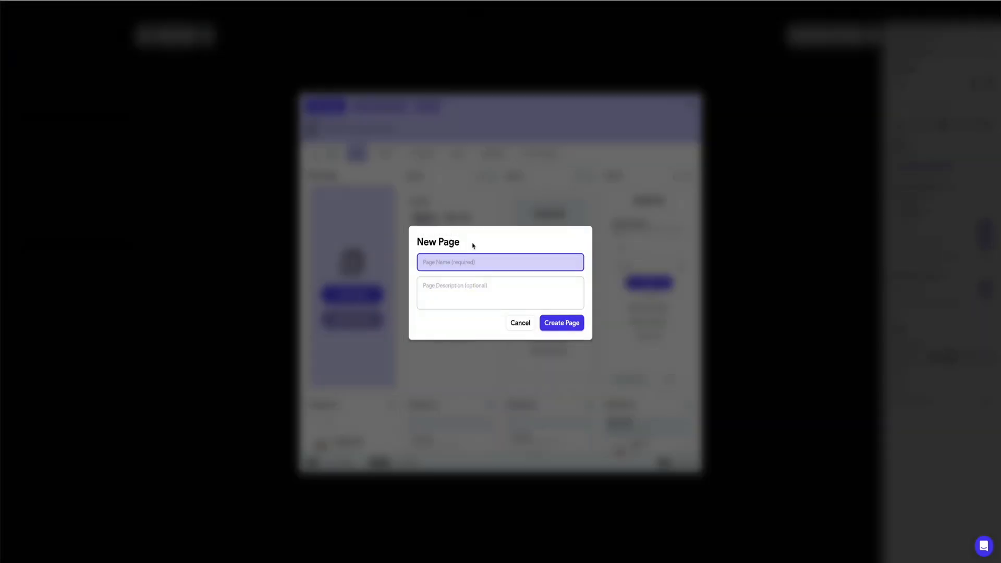
pyautogui.write('logout')
pyautogui.press('Return')
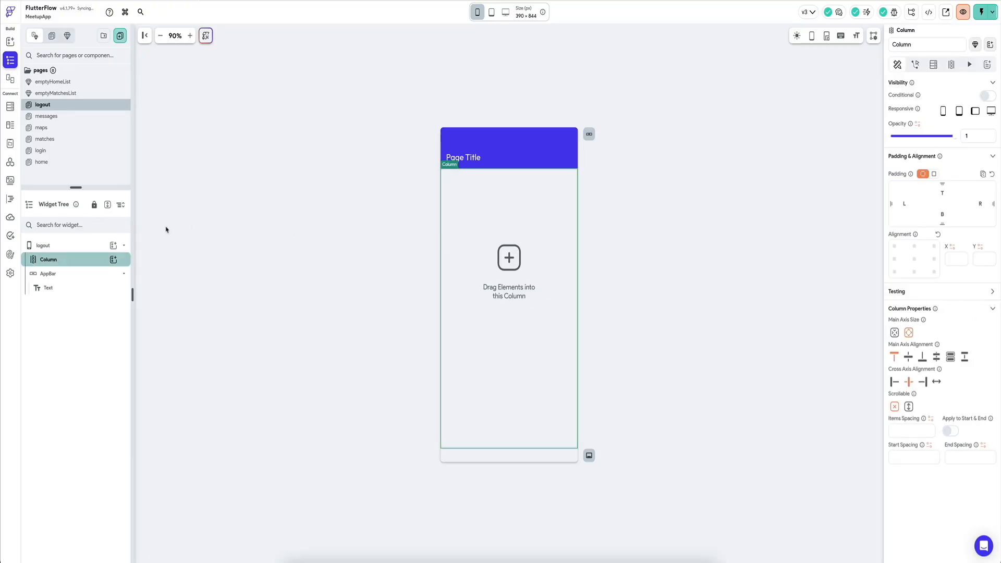
# Step: Add a button labelled LOGOUT to the logout page's column and centre it on the page
pyautogui.click(113, 260)
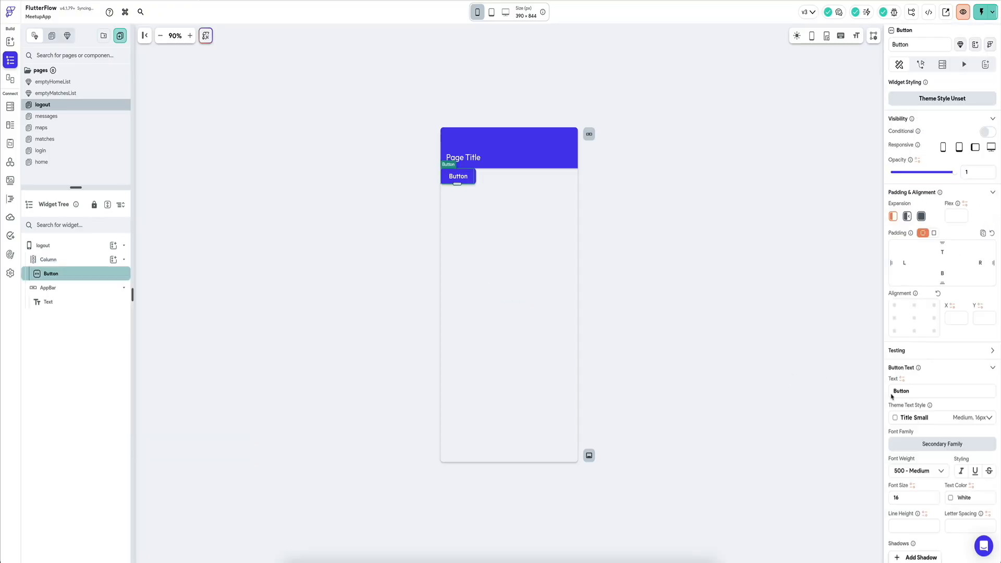
pyautogui.scroll(-1, 919, 394)
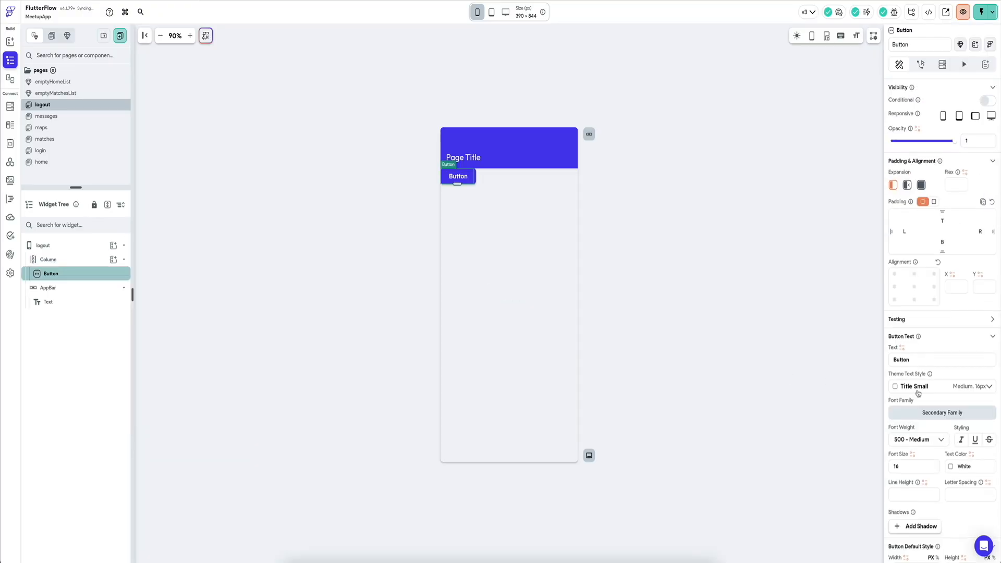
pyautogui.scroll(-7, 918, 394)
pyautogui.scroll(7, 958, 319)
pyautogui.click(914, 286)
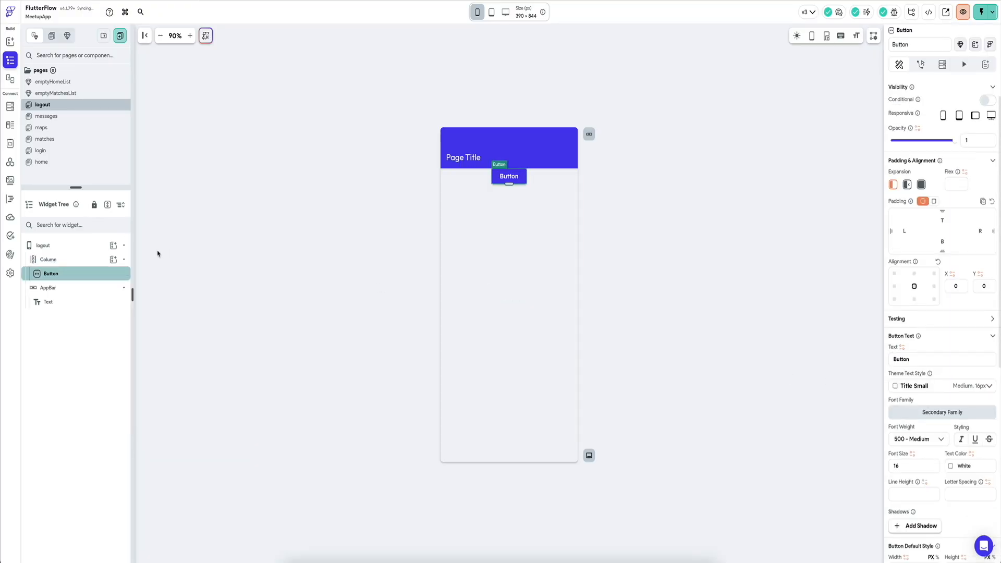
pyautogui.click(52, 259)
pyautogui.click(909, 359)
pyautogui.click(506, 310)
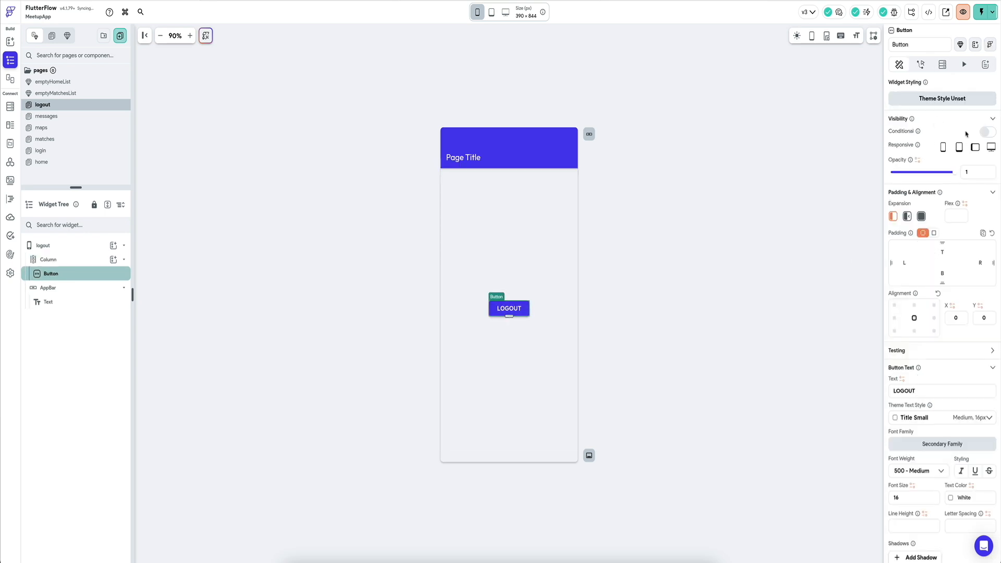
# Step: Give the LOGOUT button an On Tap action that navigates to the logout page
pyautogui.click(922, 64)
pyautogui.click(920, 209)
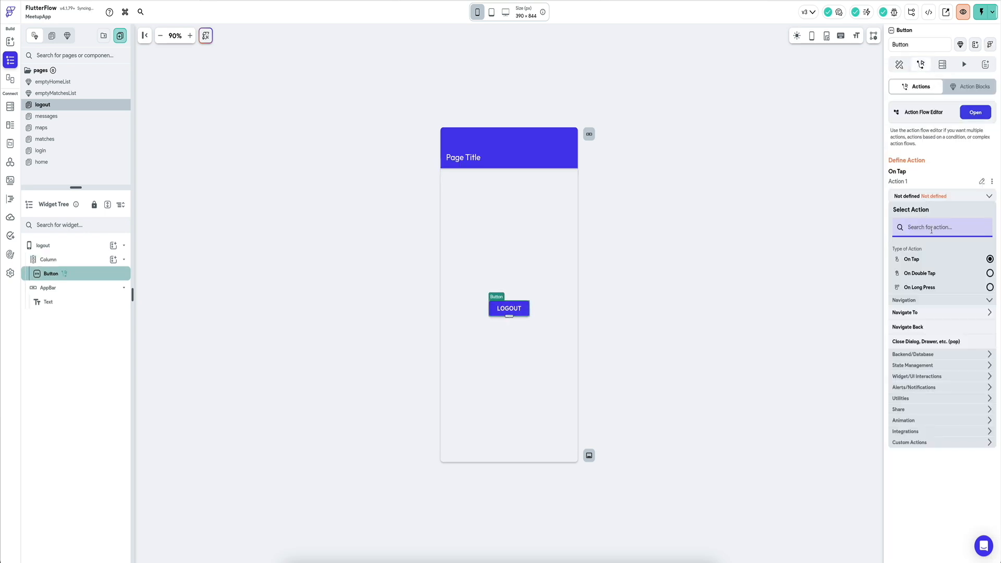
pyautogui.click(918, 344)
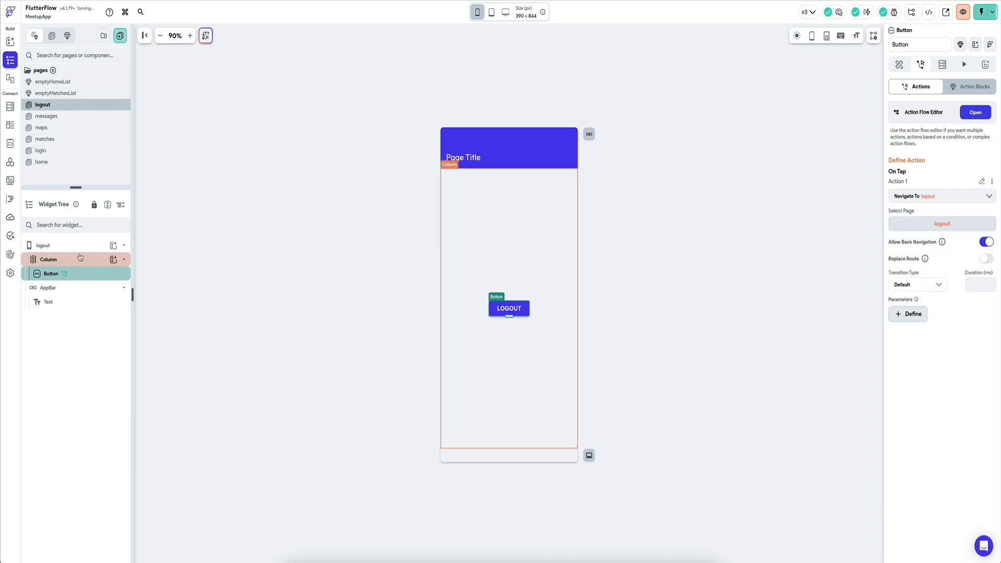
# Step: Show the logout page on the nav bar with the Person Off icon and set its app bar title to Logout
pyautogui.click(47, 245)
pyautogui.click(986, 288)
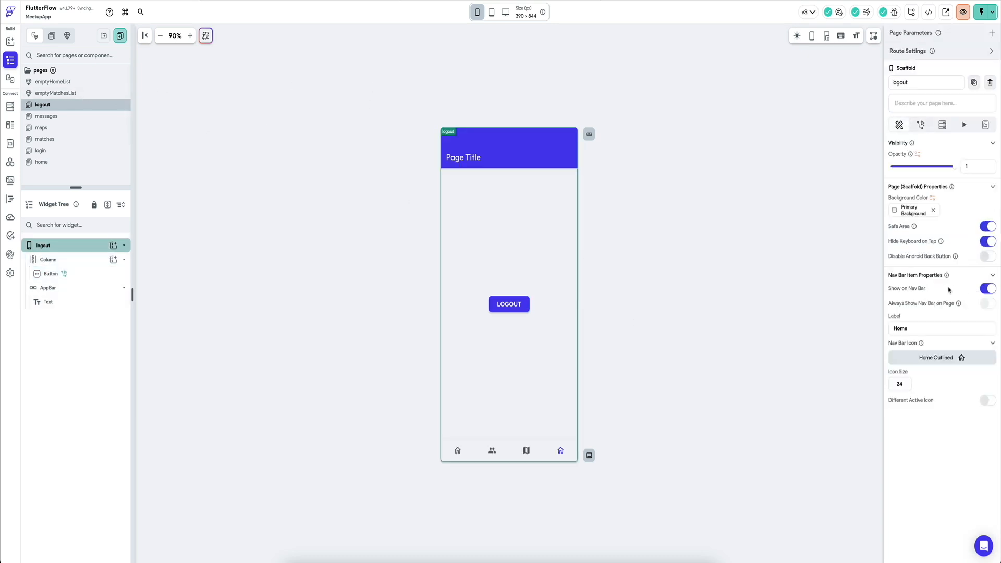
pyautogui.click(933, 360)
pyautogui.write('person')
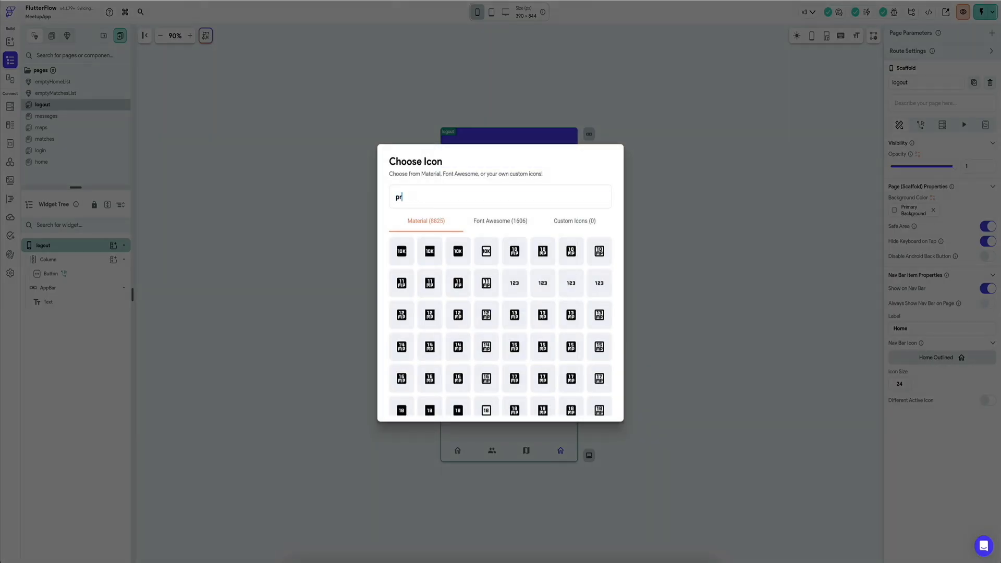
pyautogui.click(543, 315)
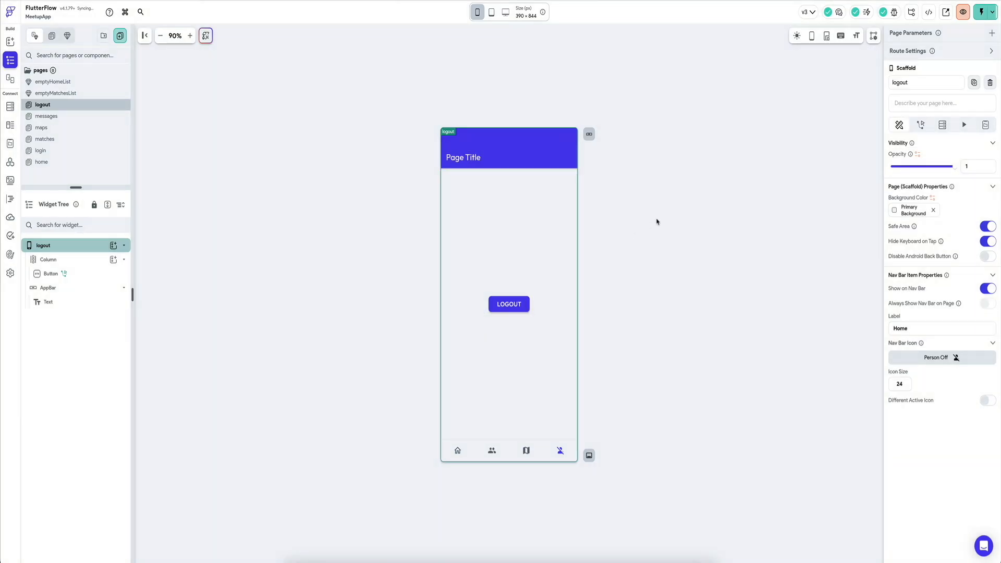
pyautogui.click(474, 159)
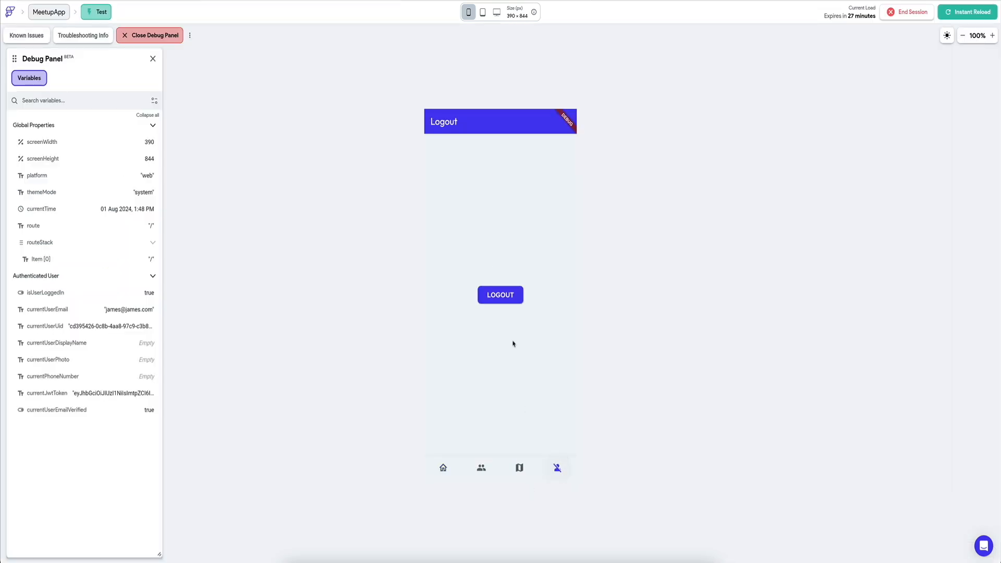
# Step: Try the LOGOUT button in the test session and change its On Tap action to the Supabase Authentication Log Out
pyautogui.click(514, 297)
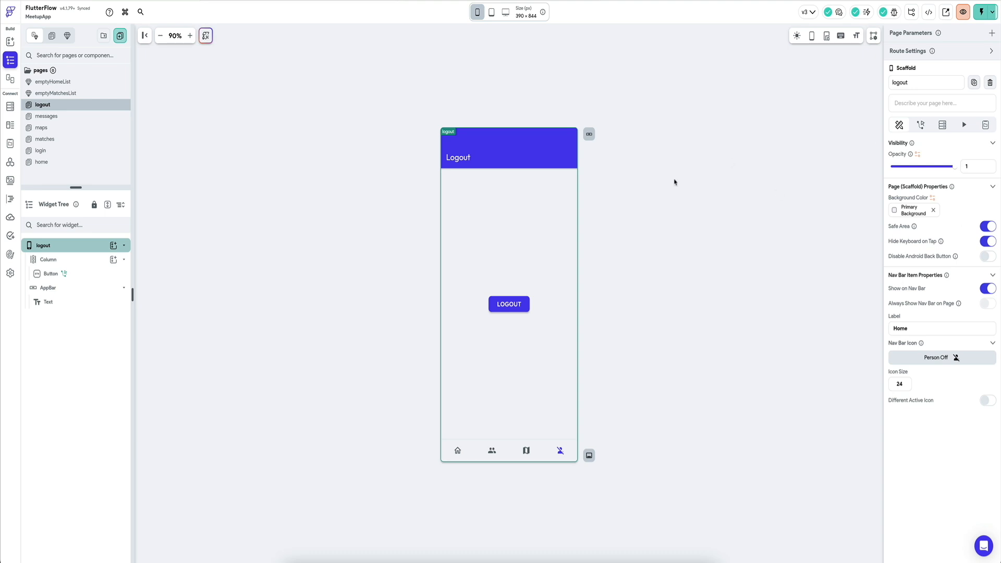
pyautogui.click(499, 303)
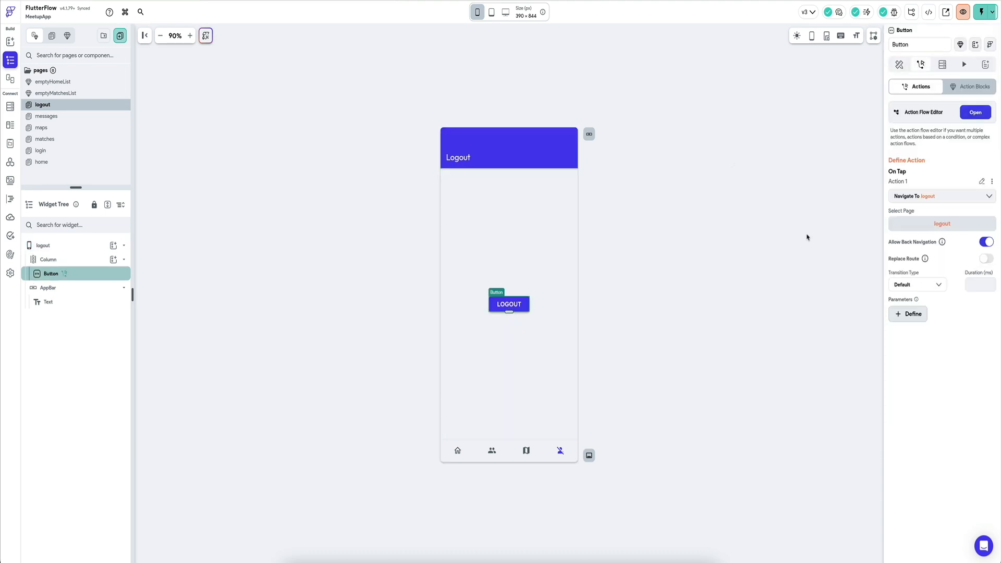
pyautogui.click(949, 225)
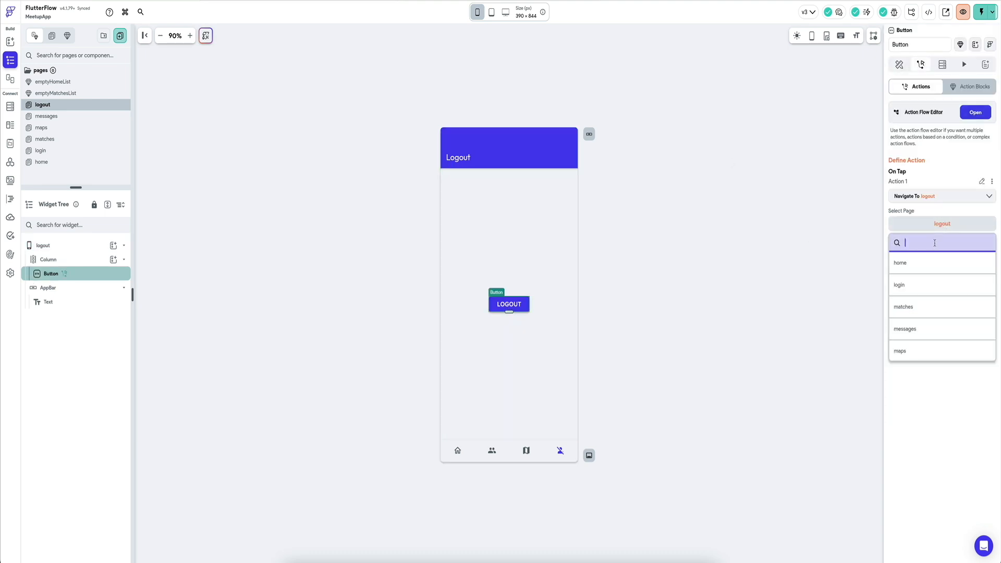
pyautogui.click(945, 198)
pyautogui.click(934, 229)
pyautogui.write('log')
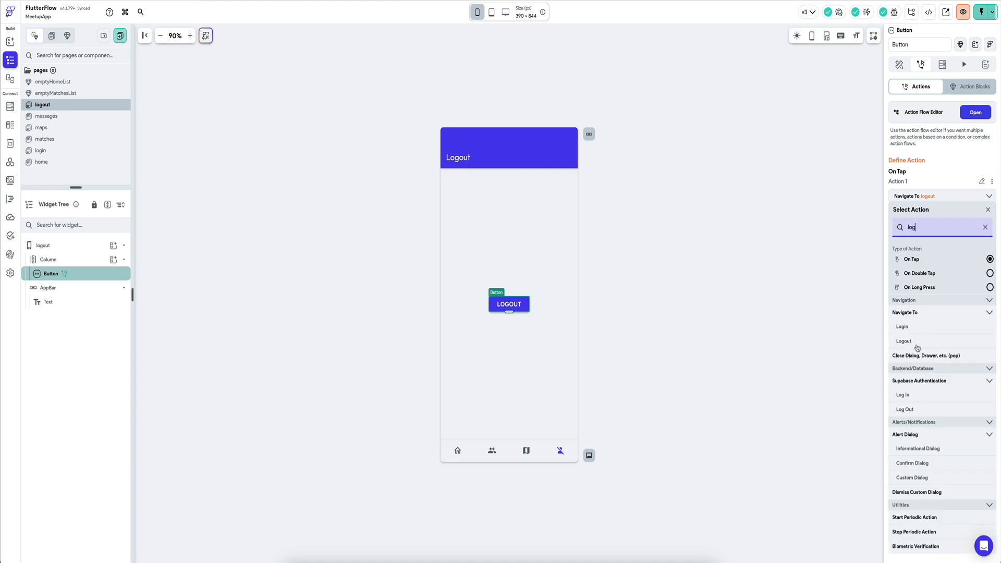
pyautogui.click(914, 410)
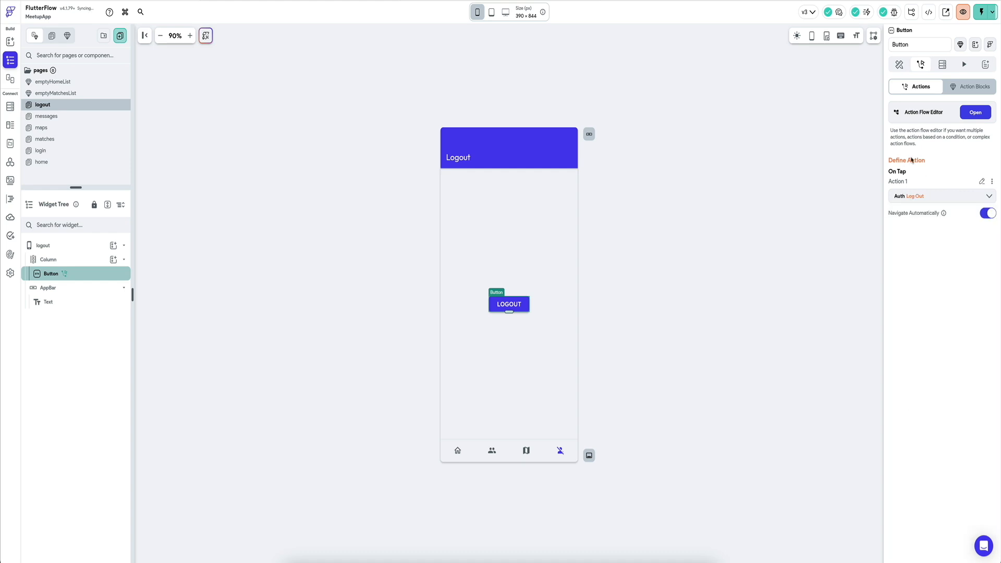
# Step: Reload the test session and sign in with the other test user's email and account password
pyautogui.click(981, 11)
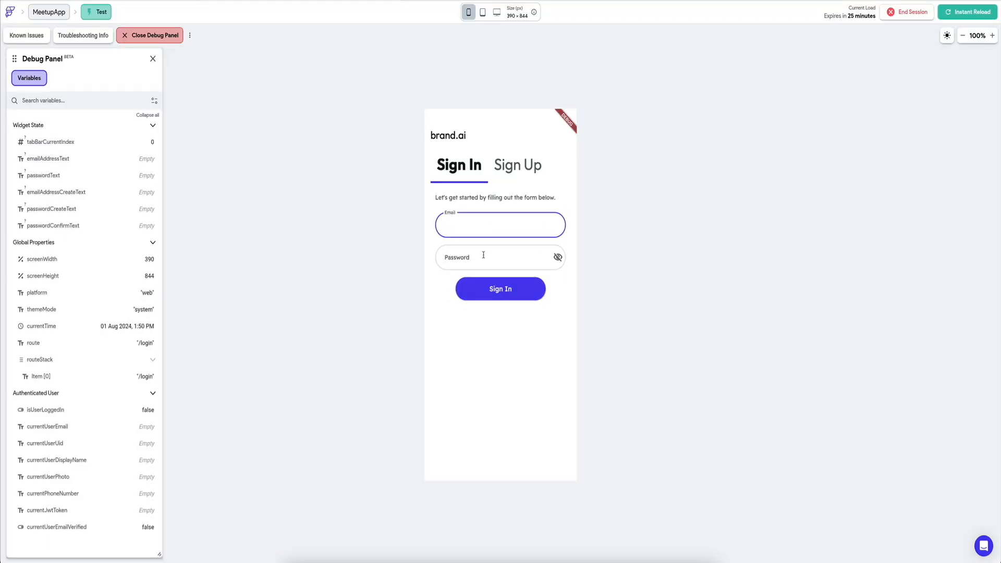
pyautogui.click(488, 224)
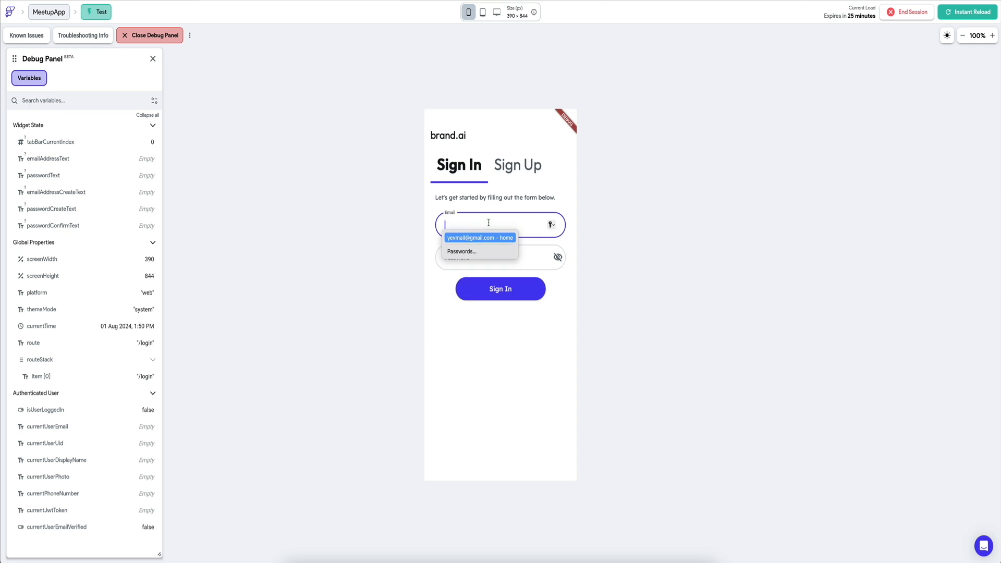
pyautogui.click(488, 223)
pyautogui.write('rebe')
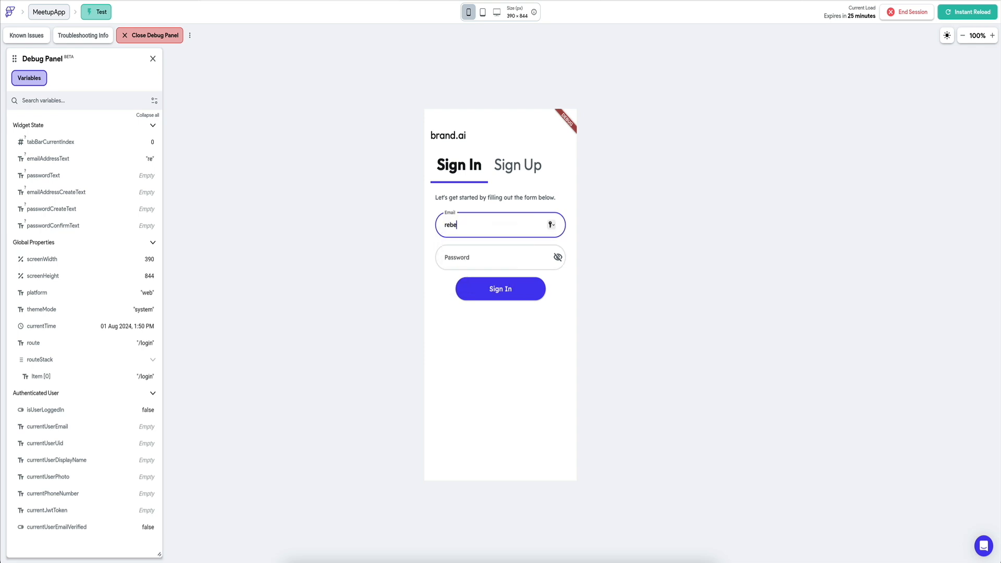
pyautogui.click(500, 293)
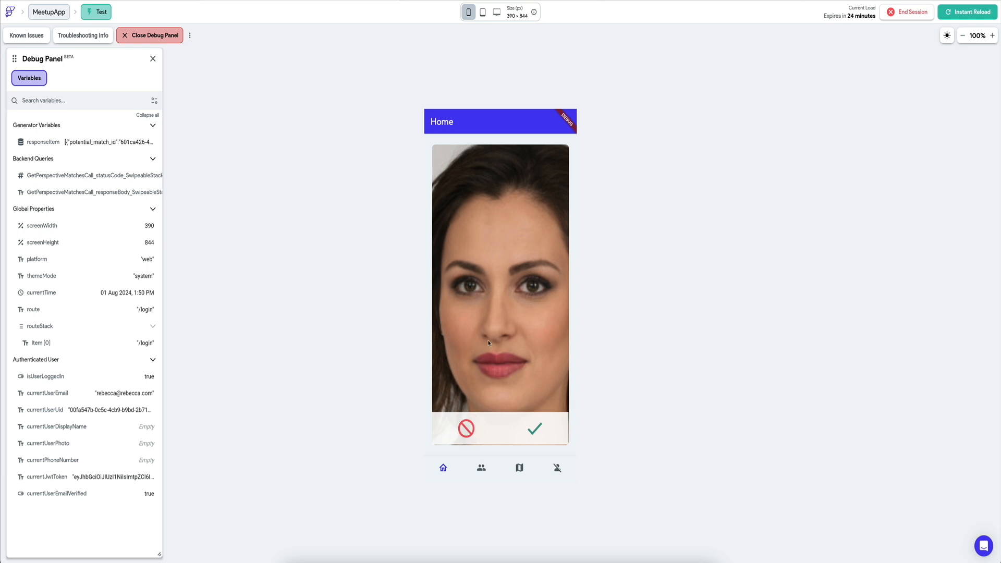
# Step: Reject the suggested profile on the Home page and examine the profiles table in Supabase
pyautogui.click(472, 431)
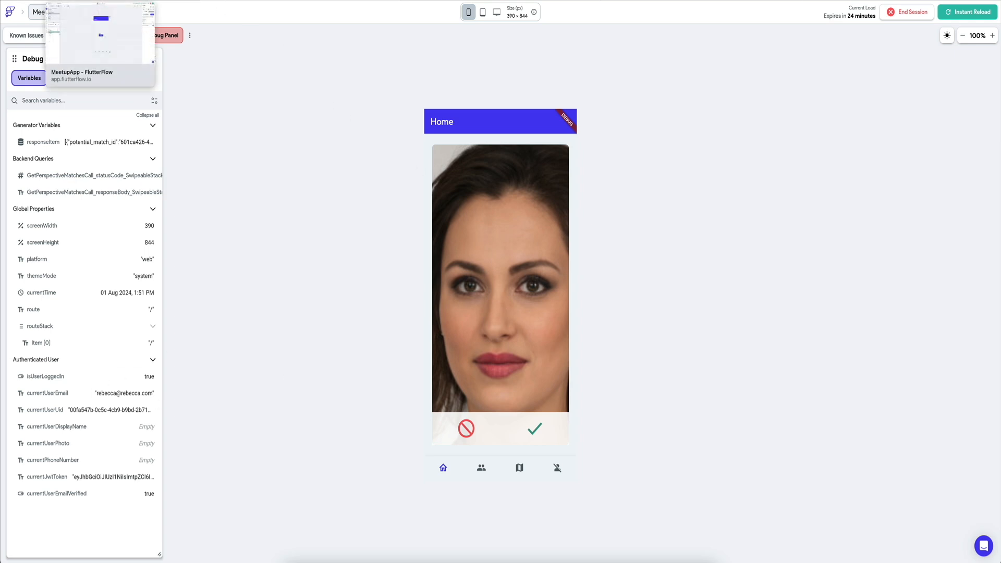
pyautogui.click(104, 0)
pyautogui.click(490, 0)
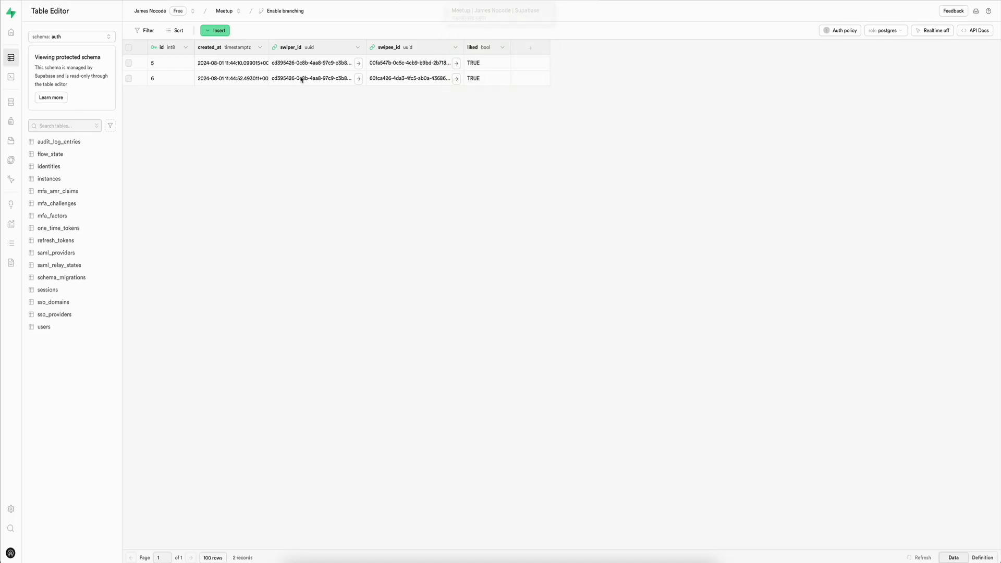
pyautogui.moveTo(14, 132)
pyautogui.click(27, 98)
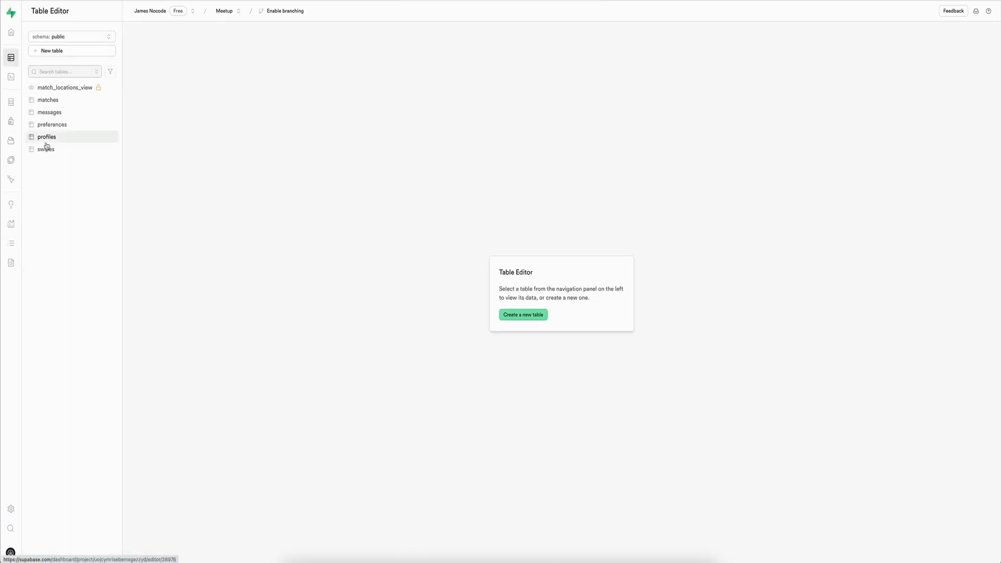
pyautogui.click(63, 137)
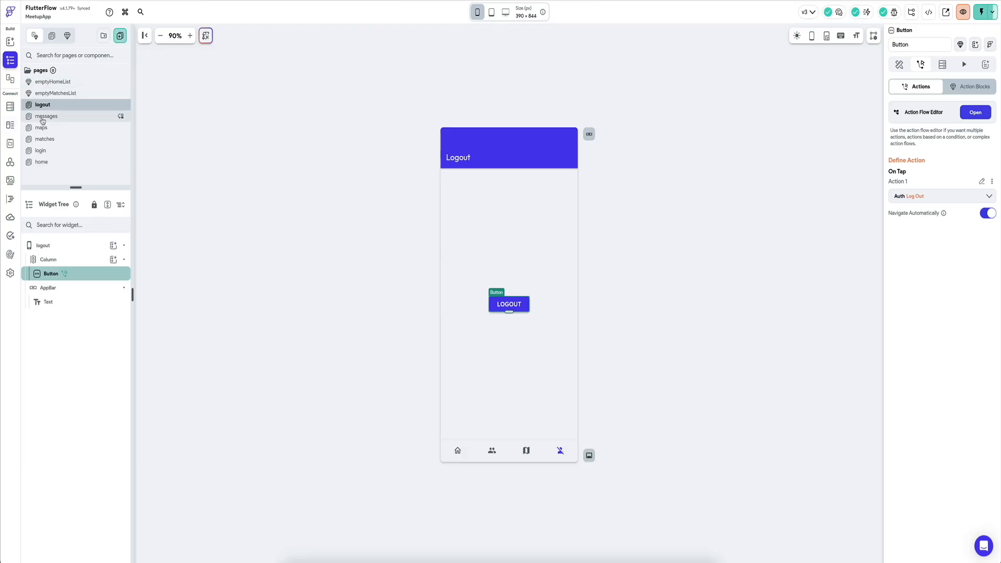
# Step: In the home page's SwipeableStack query, set the gender_filter variable of the GetPerspectiveMatches API call to M
pyautogui.click(42, 162)
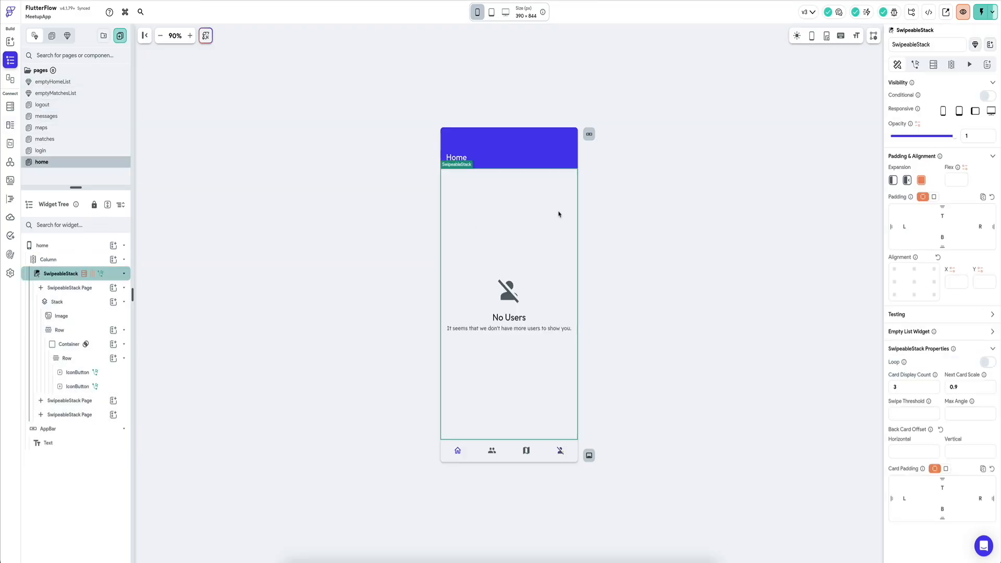
pyautogui.click(933, 64)
pyautogui.click(904, 107)
pyautogui.click(795, 226)
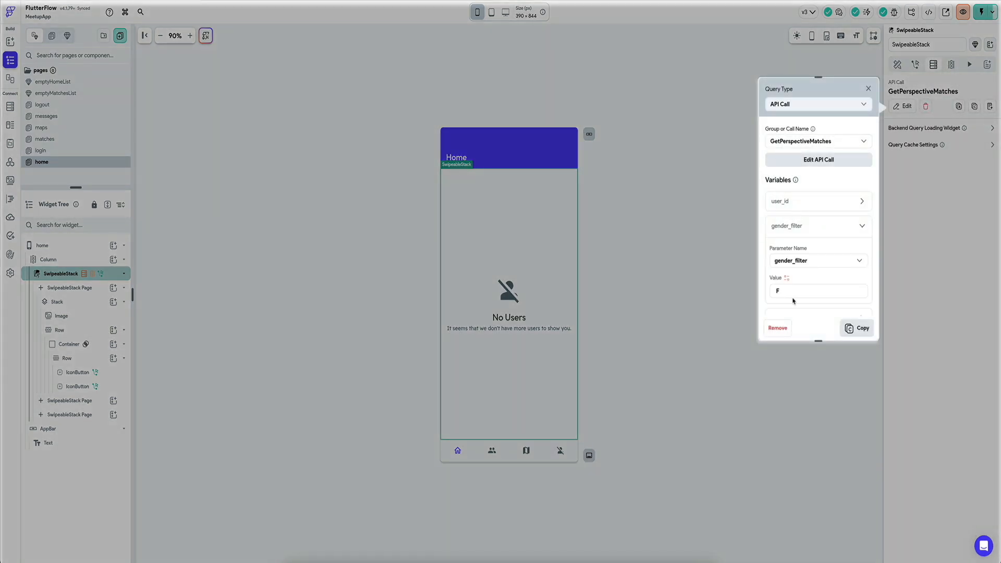
pyautogui.click(787, 278)
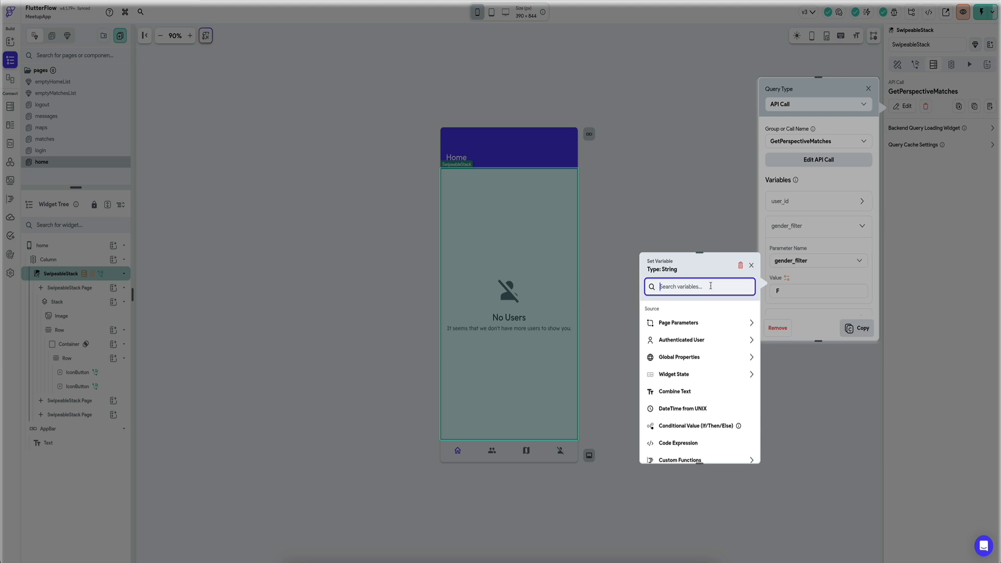
pyautogui.click(751, 265)
pyautogui.write('M')
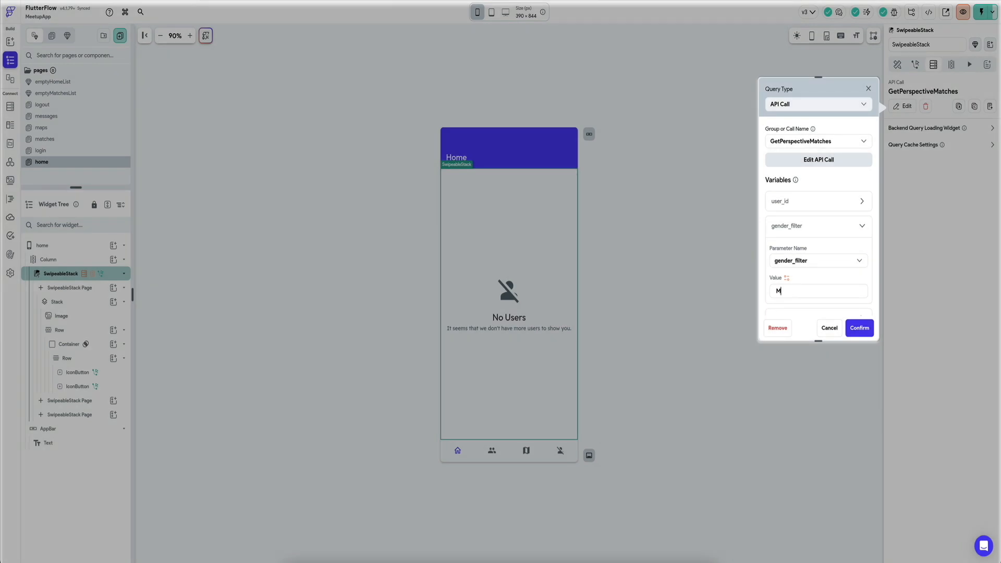
pyautogui.click(850, 324)
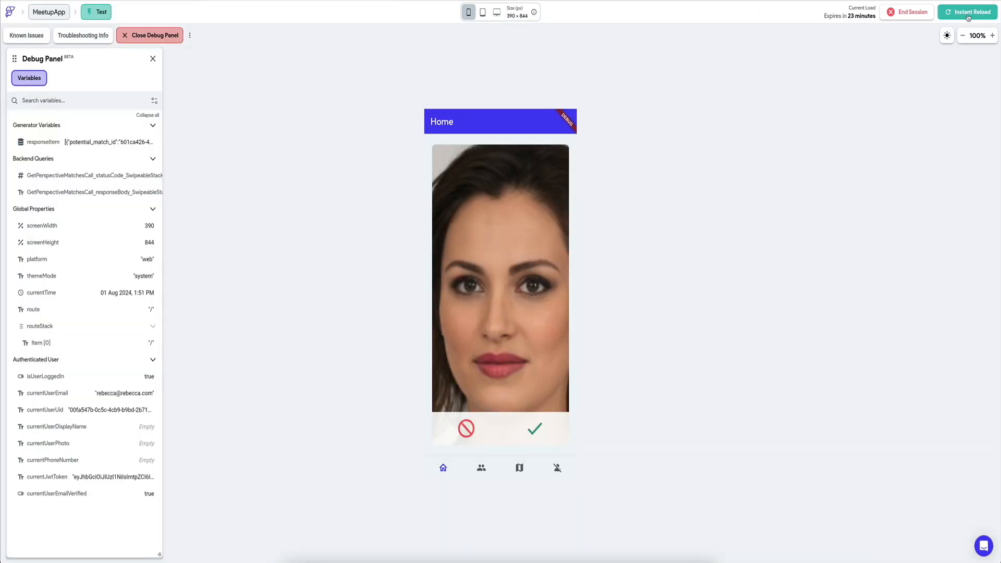
# Step: Reload the test session, like the suggested male profile on the Home page and log out of the app
pyautogui.click(967, 17)
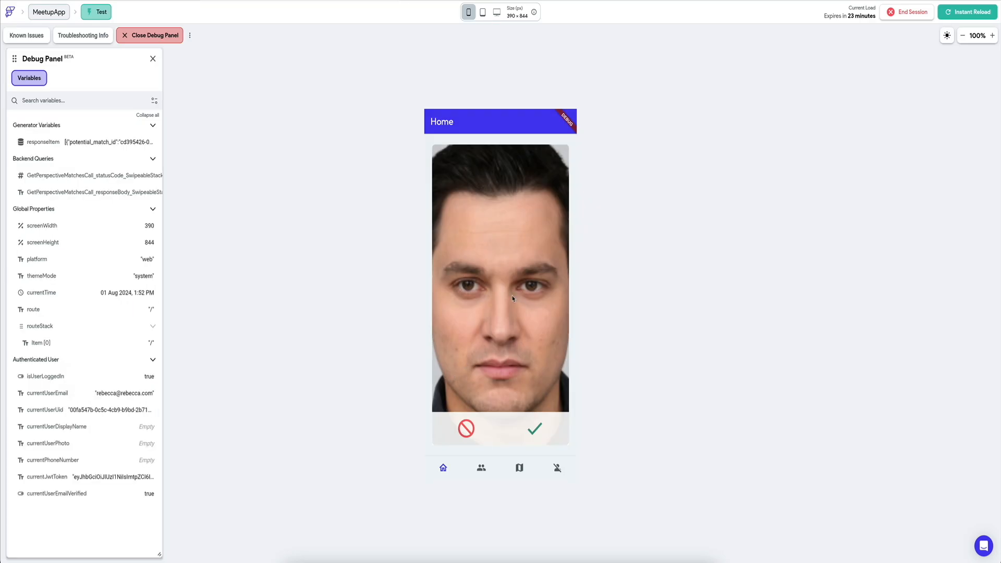
pyautogui.click(535, 428)
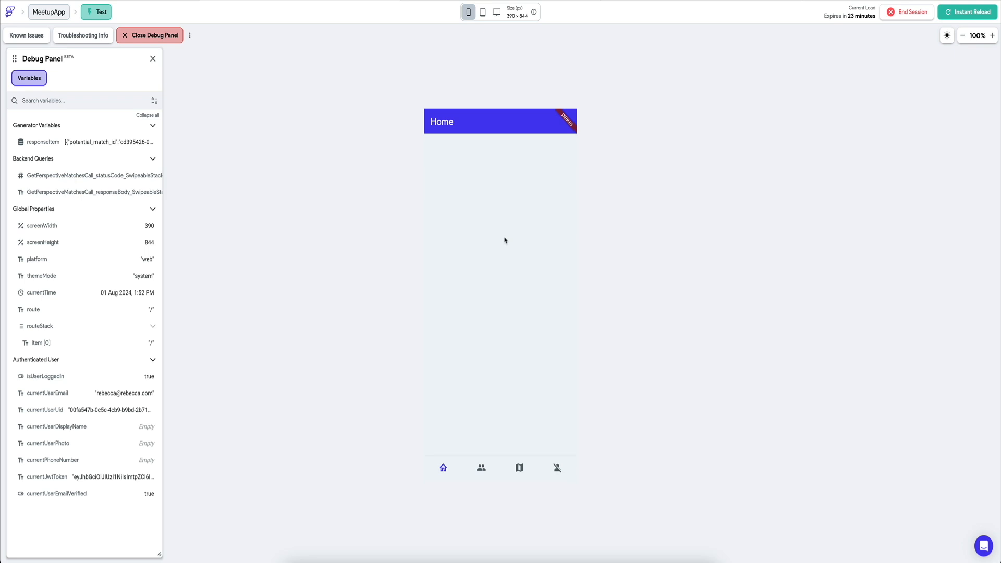
pyautogui.click(557, 466)
pyautogui.click(505, 300)
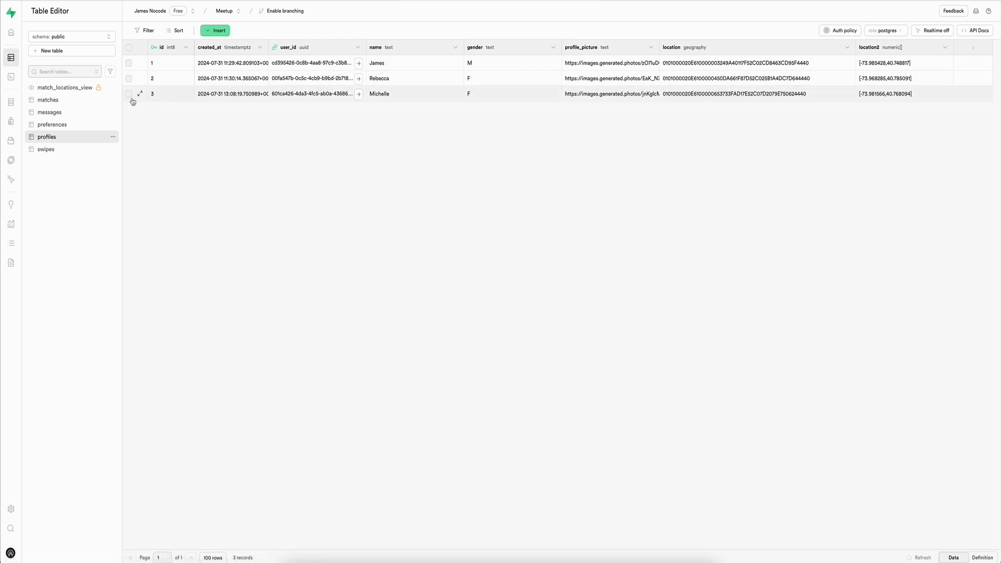
# Step: Examine the matches table and match_locations_view in the Supabase Table Editor
pyautogui.click(104, 102)
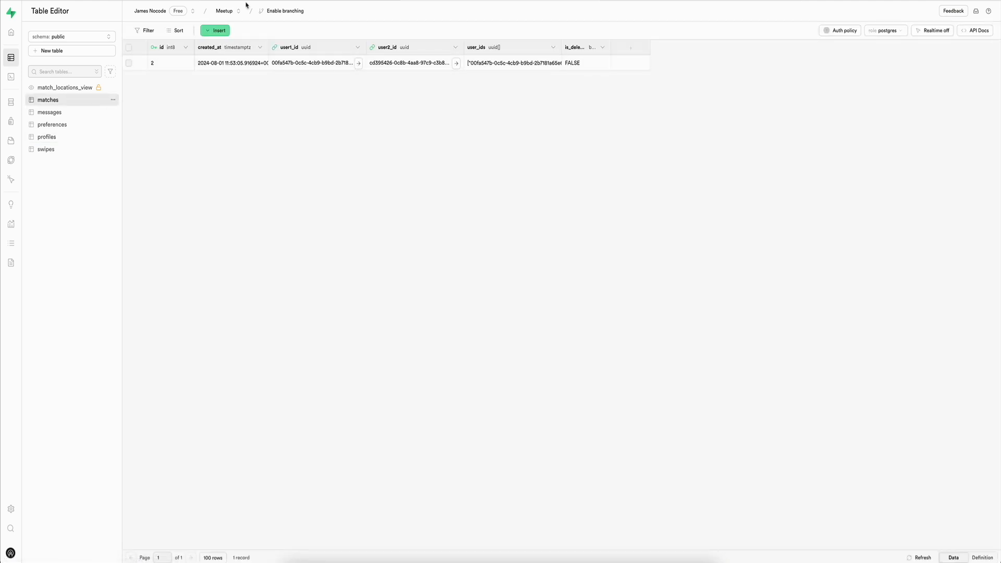
pyautogui.click(70, 88)
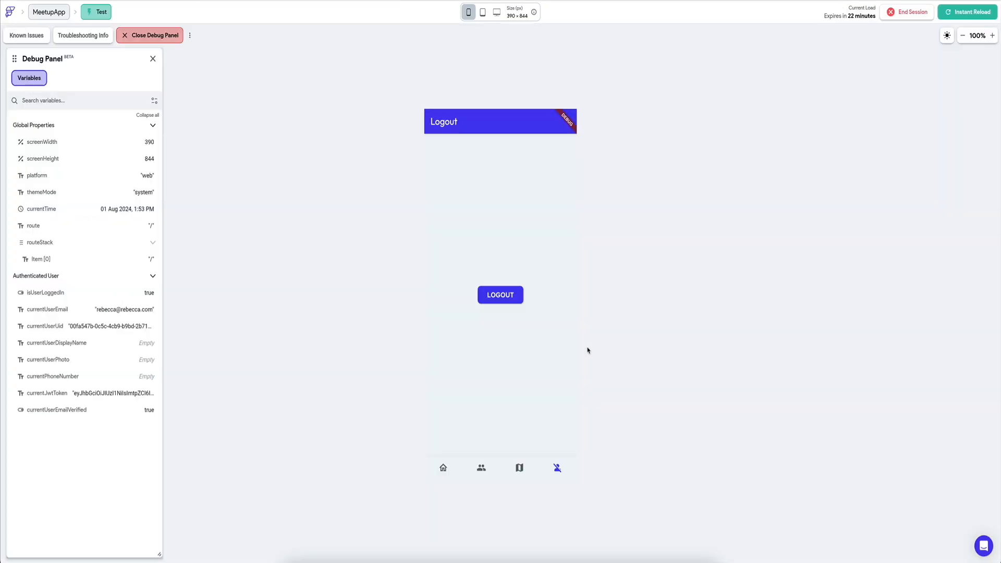
# Step: Switch the FlutterFlow test session to the third test user's email and account password and like the suggested male profile
pyautogui.click(513, 296)
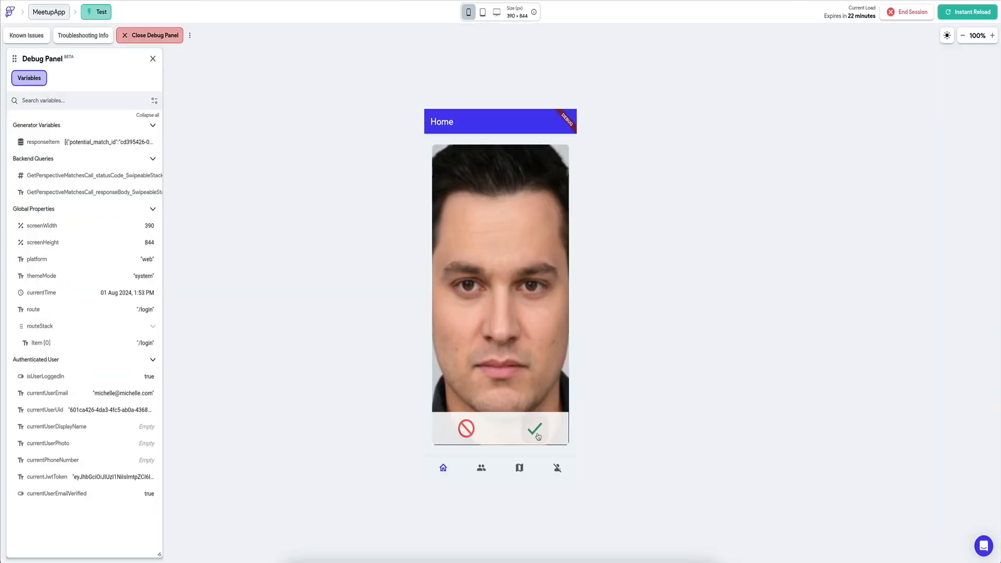
pyautogui.click(535, 430)
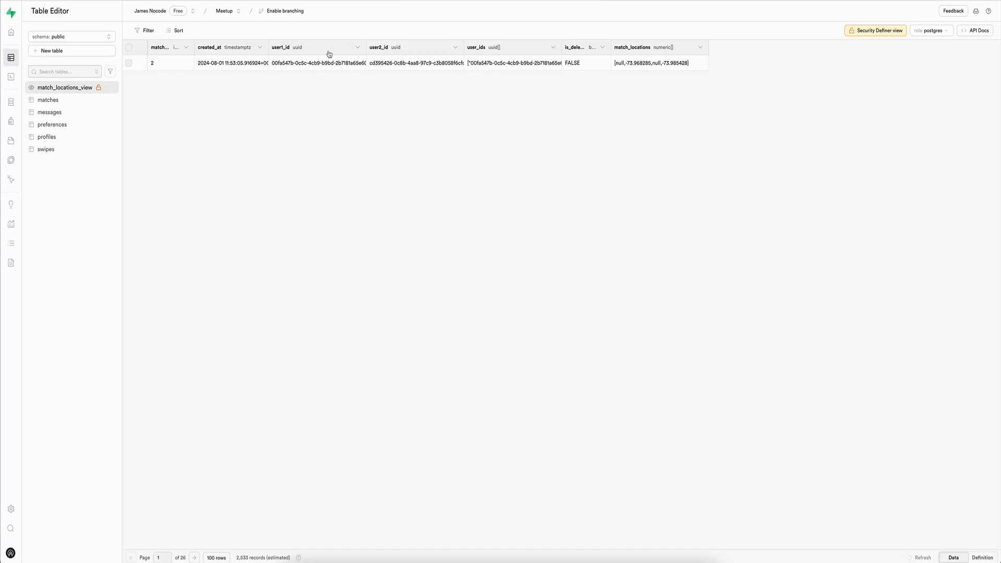
# Step: Examine the new match in Supabase's matches table and match_locations_view, and review the Match Locations View query
pyautogui.click(48, 100)
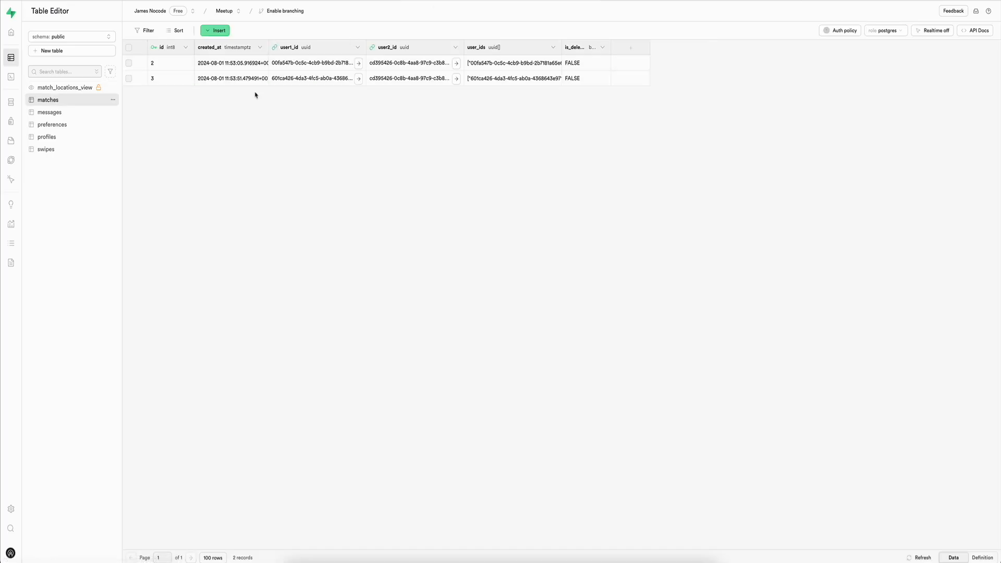
pyautogui.click(81, 89)
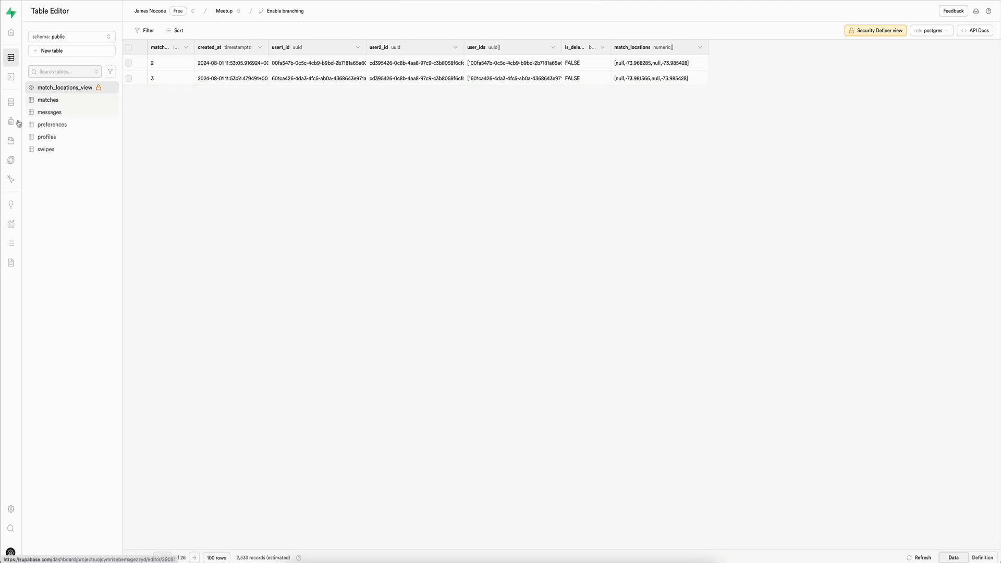
pyautogui.click(58, 83)
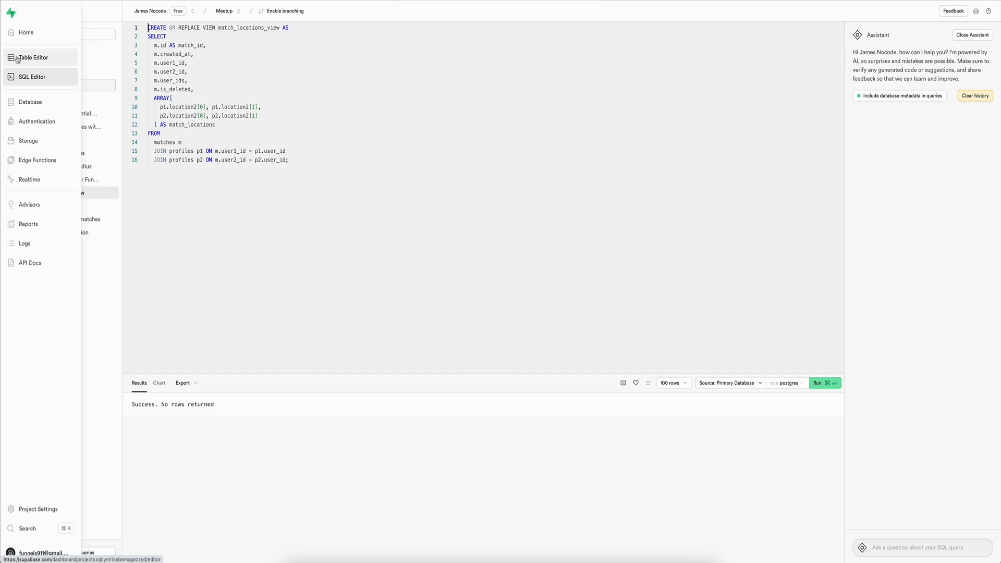
pyautogui.click(17, 58)
pyautogui.click(52, 137)
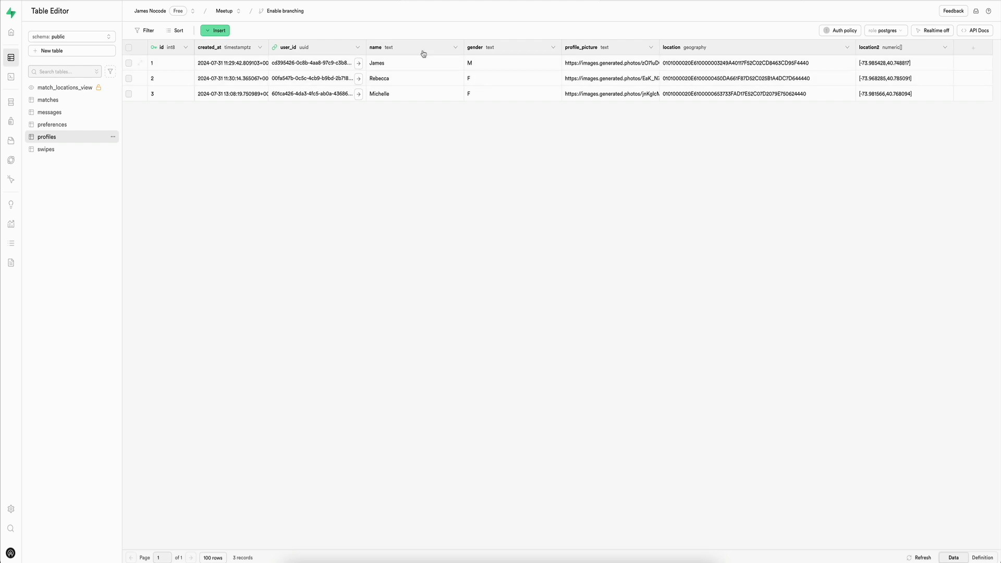
# Step: Compare match_locations in match_locations_view with location2 in the profiles table, widening the view's user_ids column to read the full IDs
pyautogui.click(65, 88)
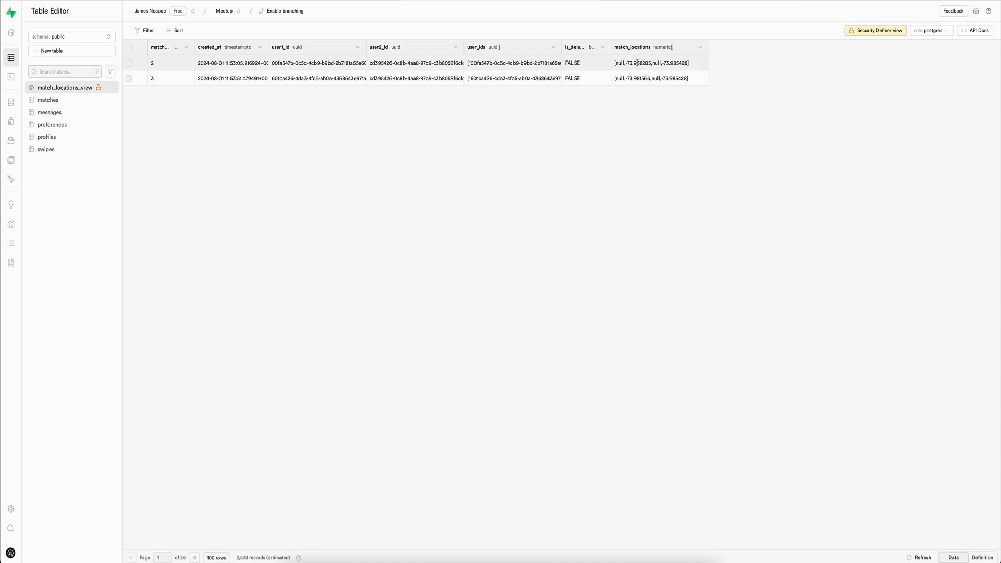
pyautogui.click(52, 137)
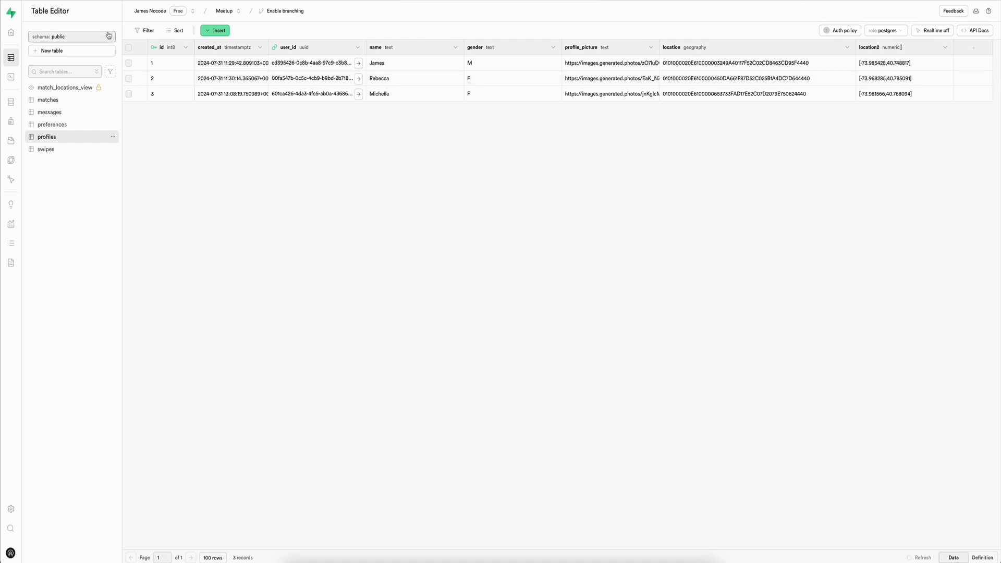
pyautogui.click(64, 87)
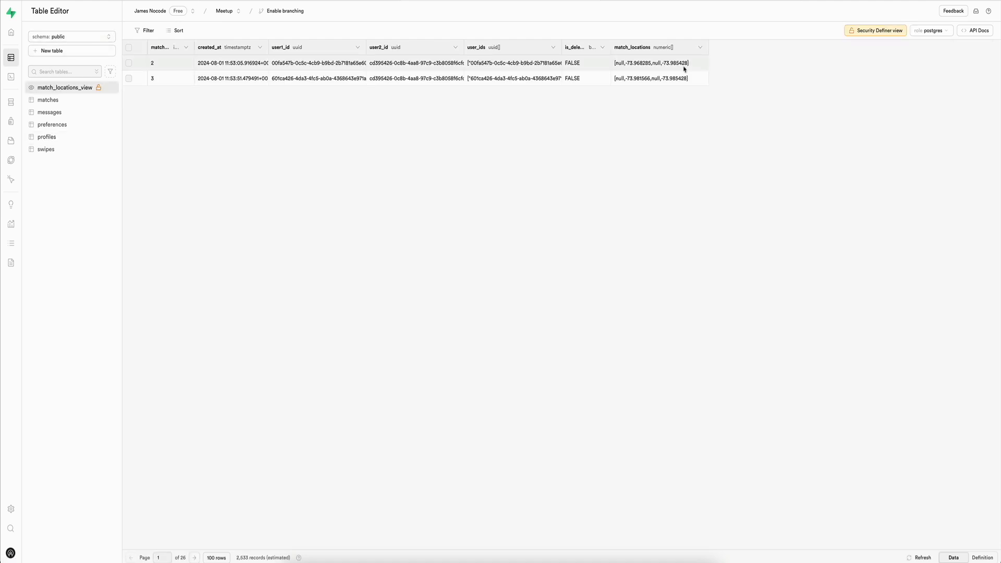
pyautogui.click(47, 136)
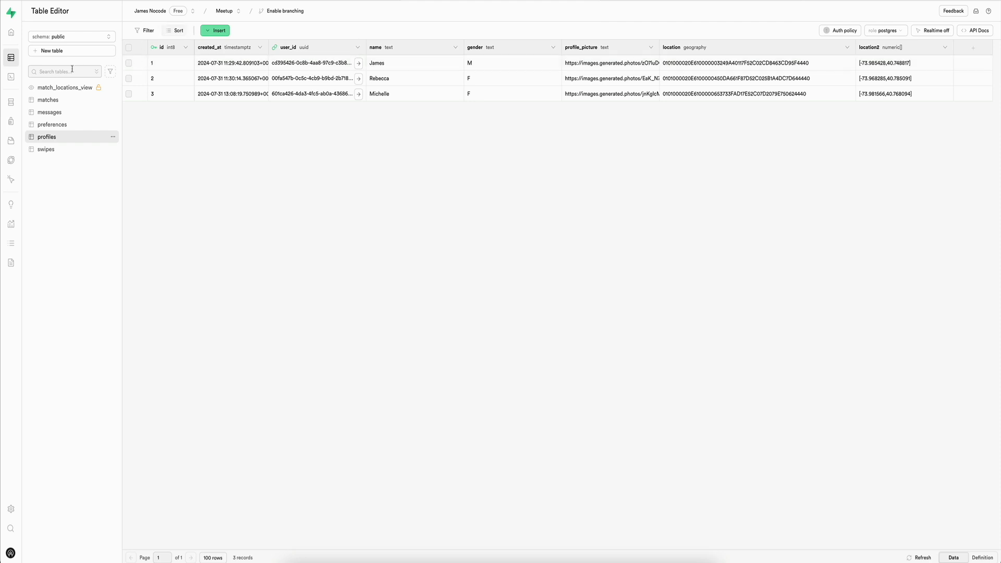
pyautogui.click(63, 88)
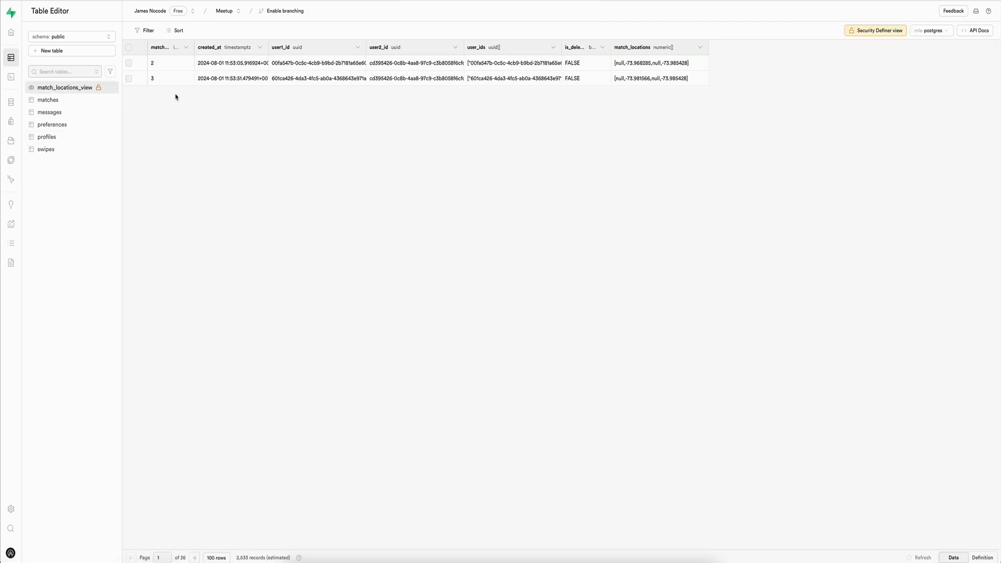
pyautogui.click(560, 50)
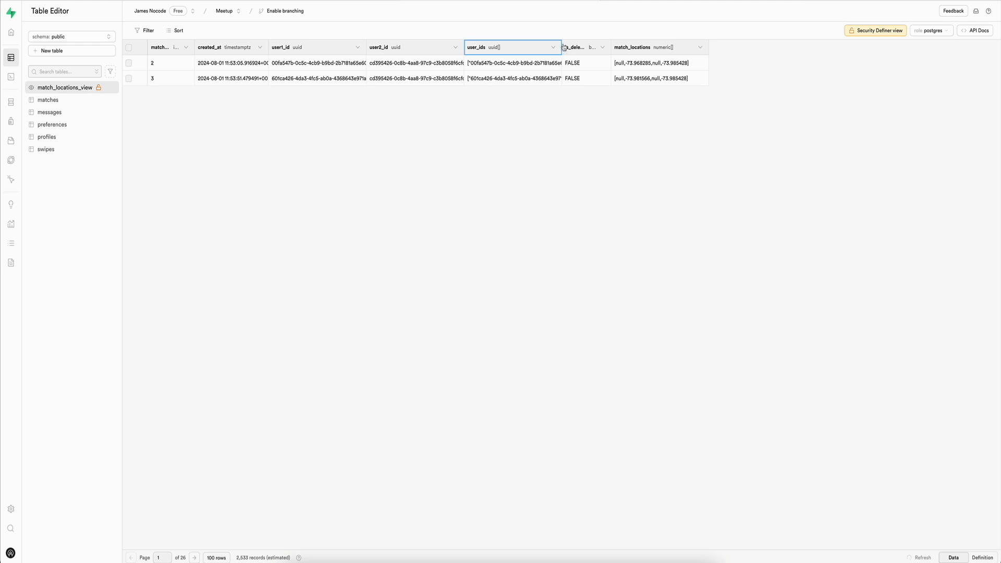
pyautogui.moveTo(561, 45); pyautogui.dragTo(691, 51)
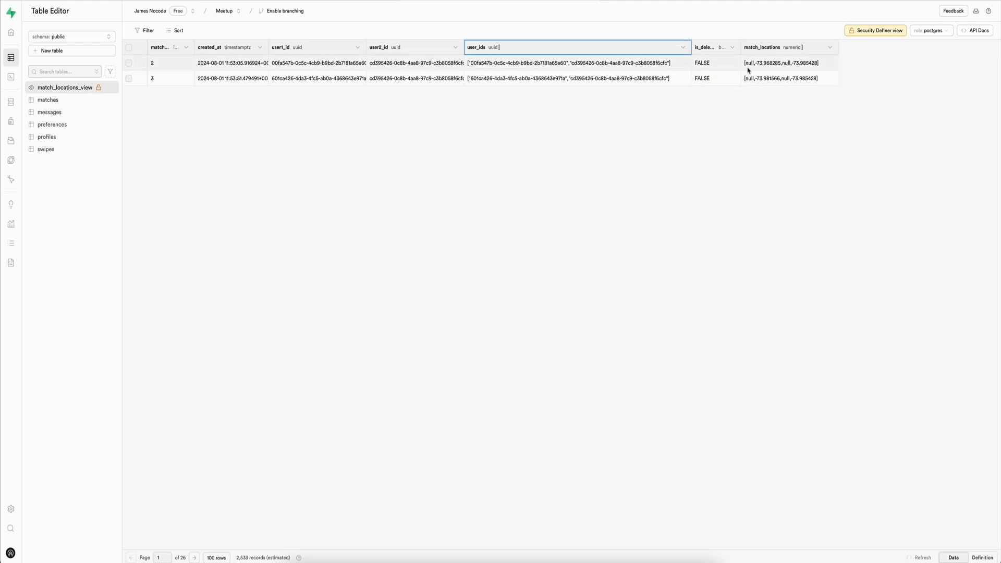
pyautogui.click(46, 138)
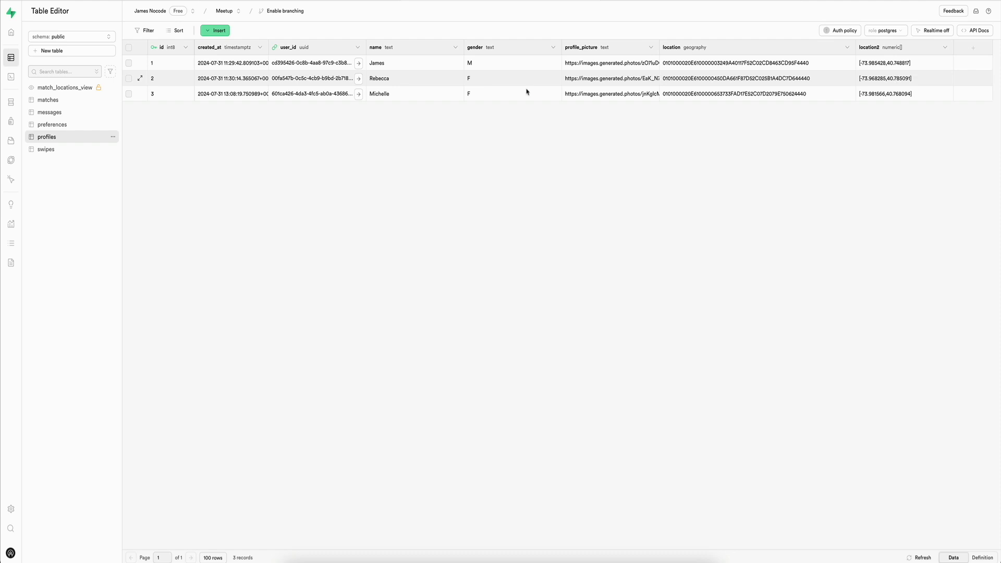
# Step: In the Match Locations View query, change the match_locations array to location2[2], location2[1] for both p1 and p2
pyautogui.moveTo(24, 101)
pyautogui.click(51, 79)
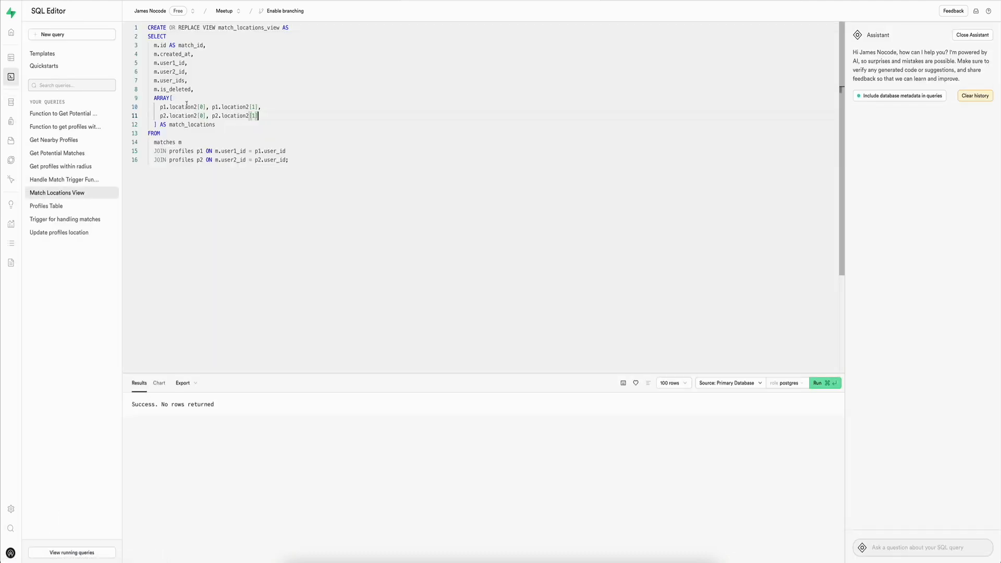
pyautogui.click(306, 98)
pyautogui.press('Down')
pyautogui.press('Down')
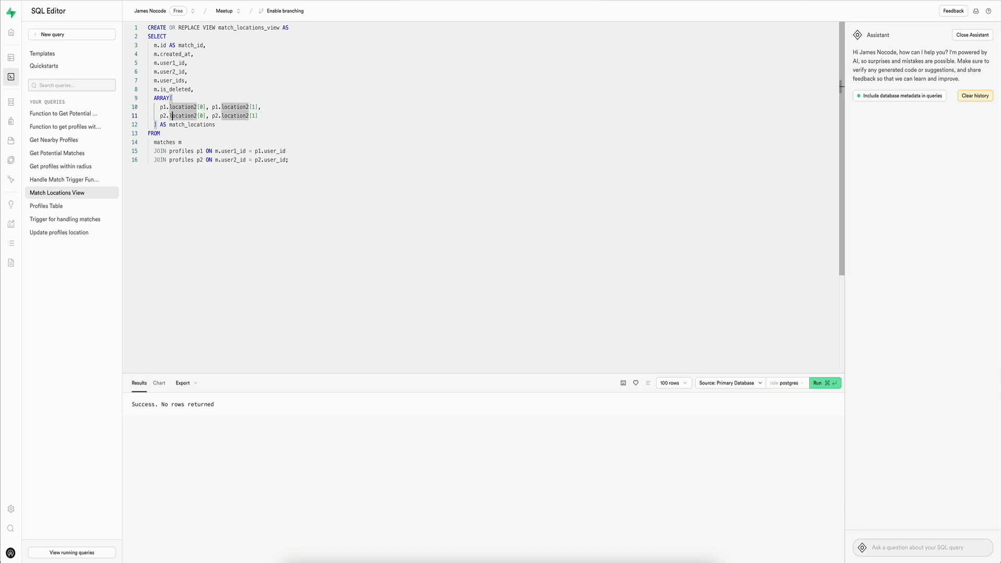
pyautogui.hotkey('alt', 'Right')
pyautogui.hotkey('alt', 'Right')
pyautogui.press('Up')
pyautogui.press('BackSpace')
pyautogui.write('1')
pyautogui.press('Down')
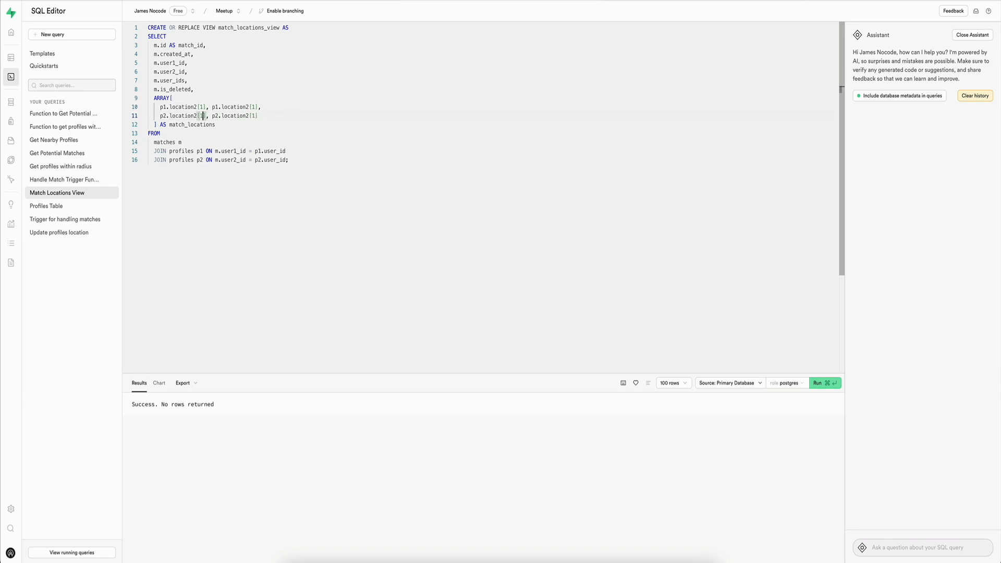
pyautogui.press('Up')
pyautogui.hotkey('alt', 'Right')
pyautogui.press('BackSpace')
pyautogui.write('0')
pyautogui.press('Down')
# Step: Check the match_locations coordinates in match_locations_view against the edited query and the location2 values in the profiles table
pyautogui.click(11, 57)
pyautogui.click(12, 58)
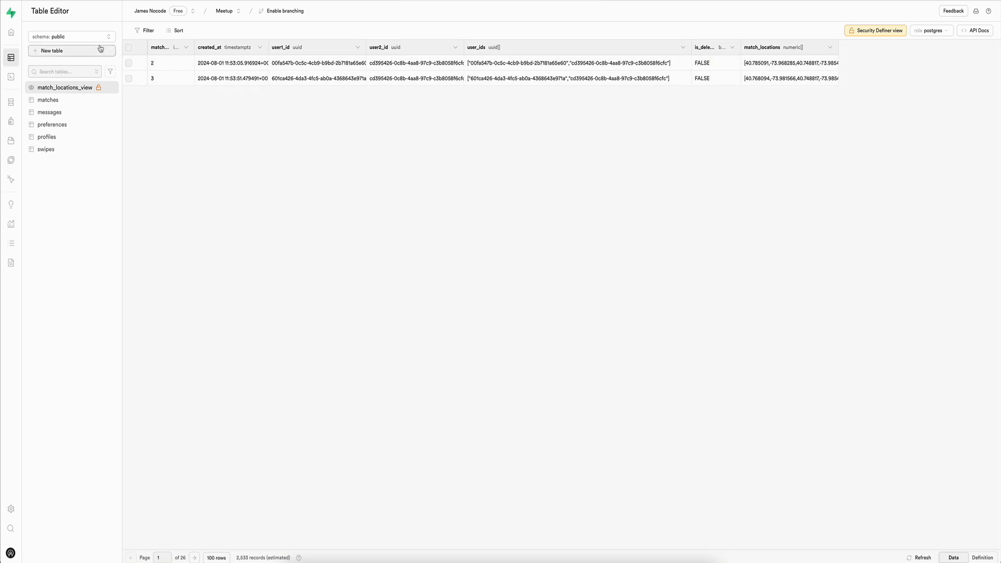
pyautogui.moveTo(2, 63)
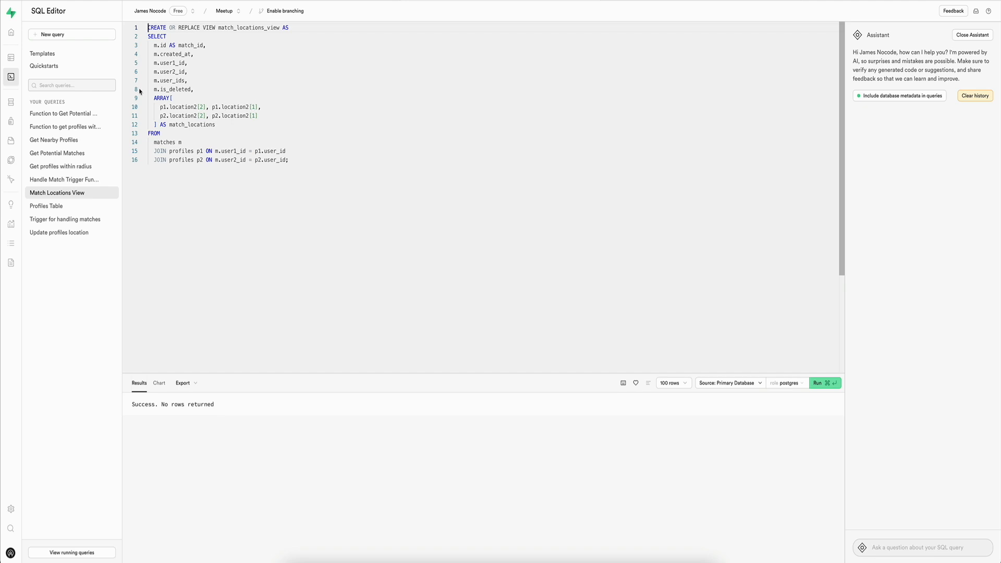
pyautogui.click(11, 58)
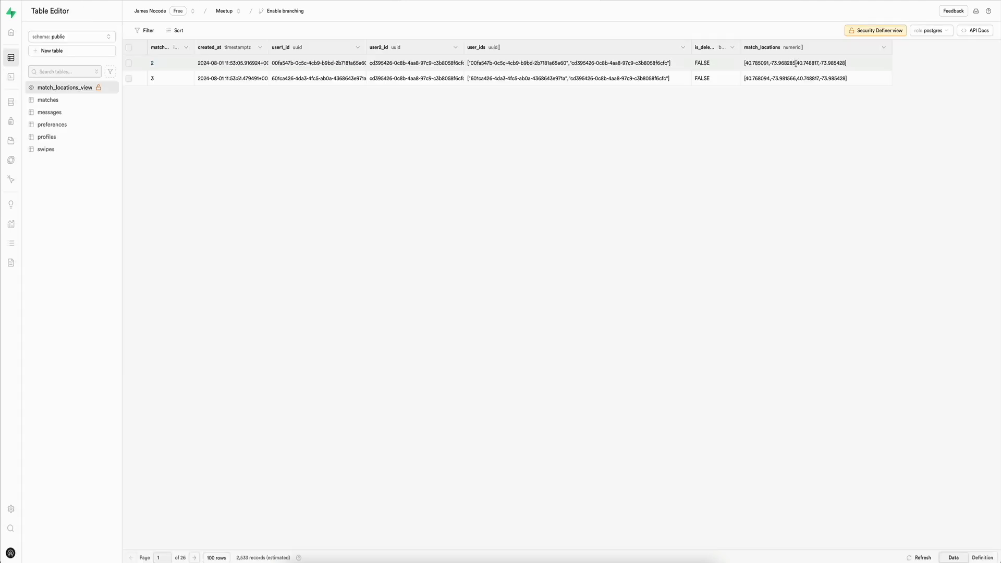
pyautogui.click(796, 63)
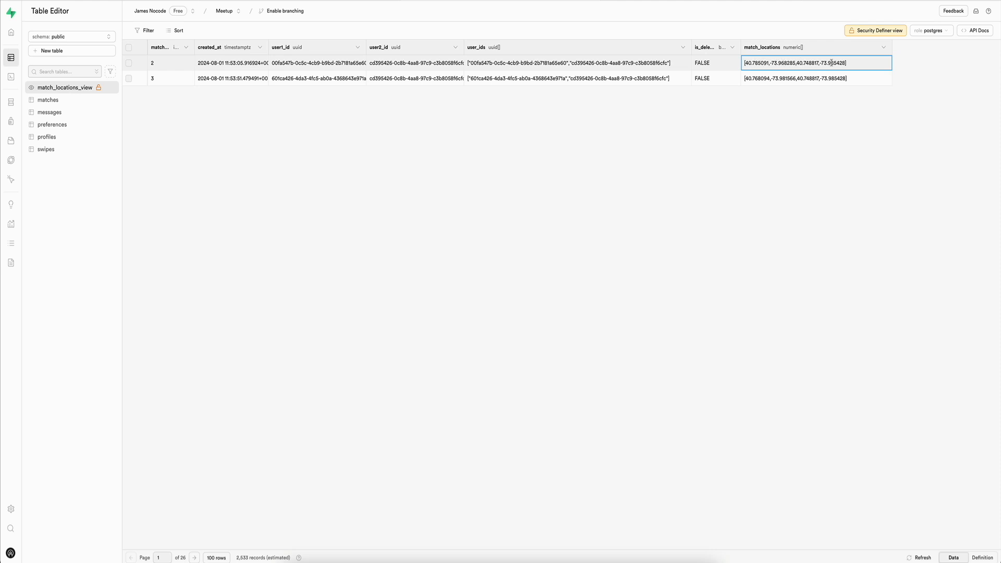
pyautogui.click(573, 63)
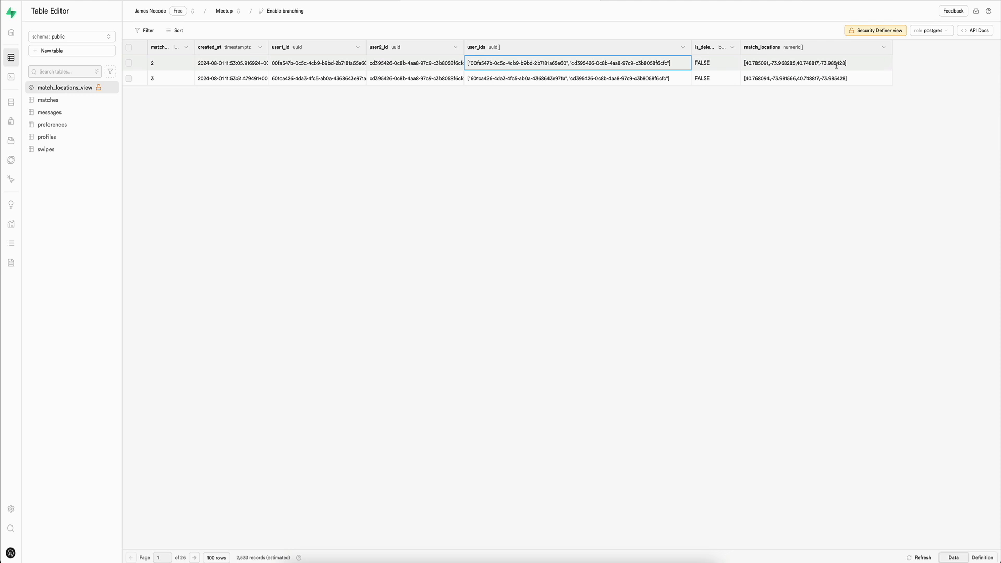
pyautogui.click(60, 138)
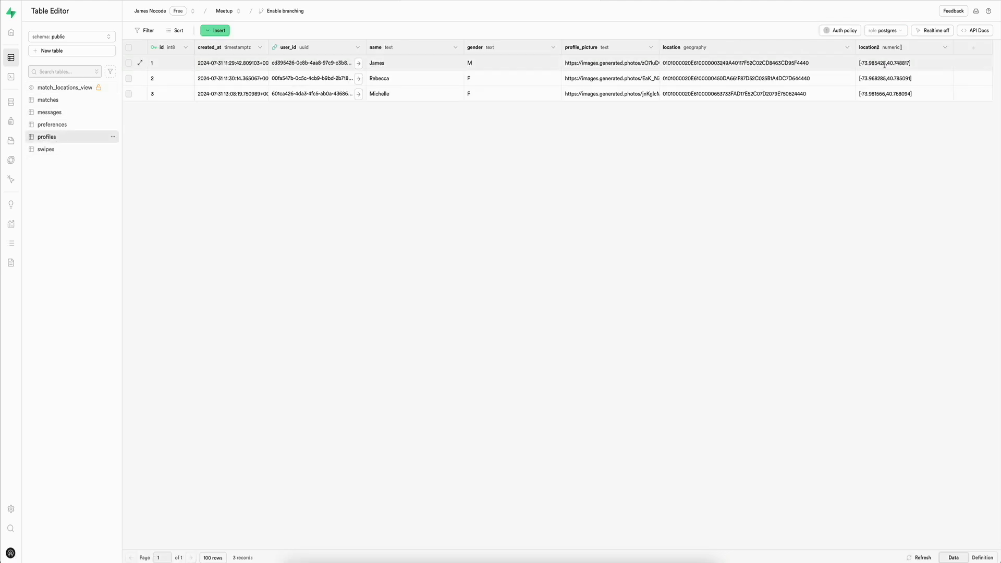
pyautogui.click(66, 87)
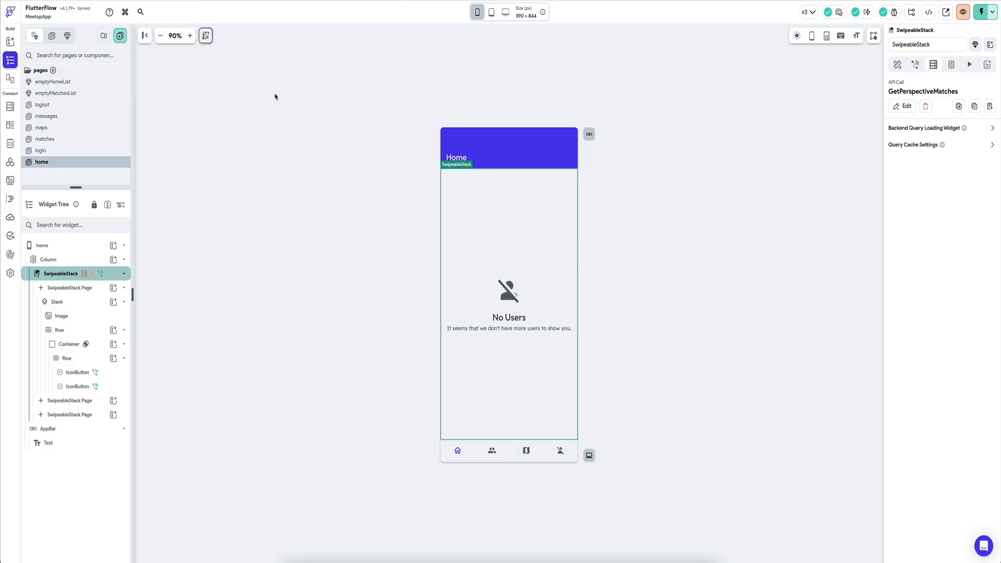
# Step: In FlutterFlow, open the GoogleMap's backend query on the maps page and refresh the Supabase schema in the app settings
pyautogui.click(74, 128)
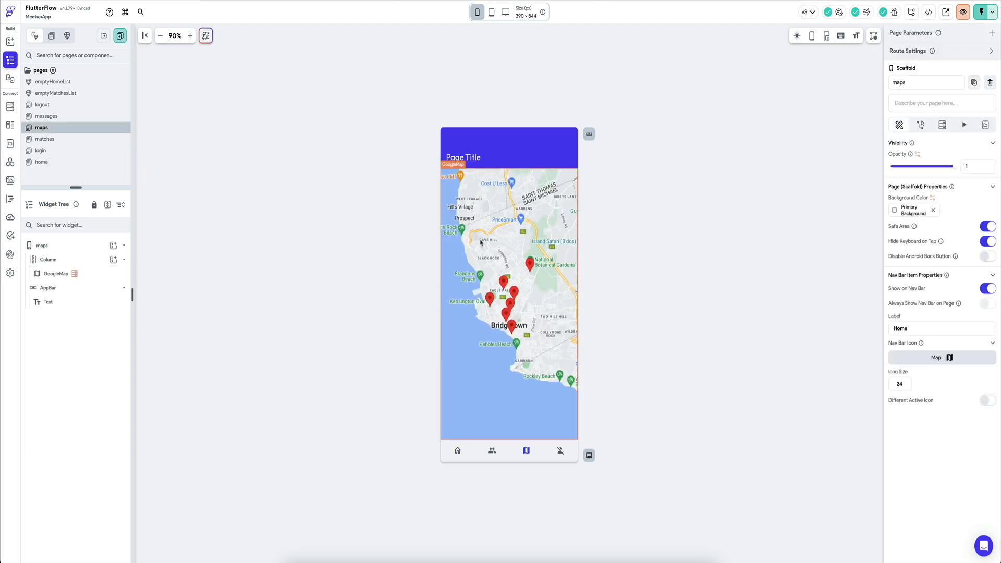
pyautogui.click(481, 242)
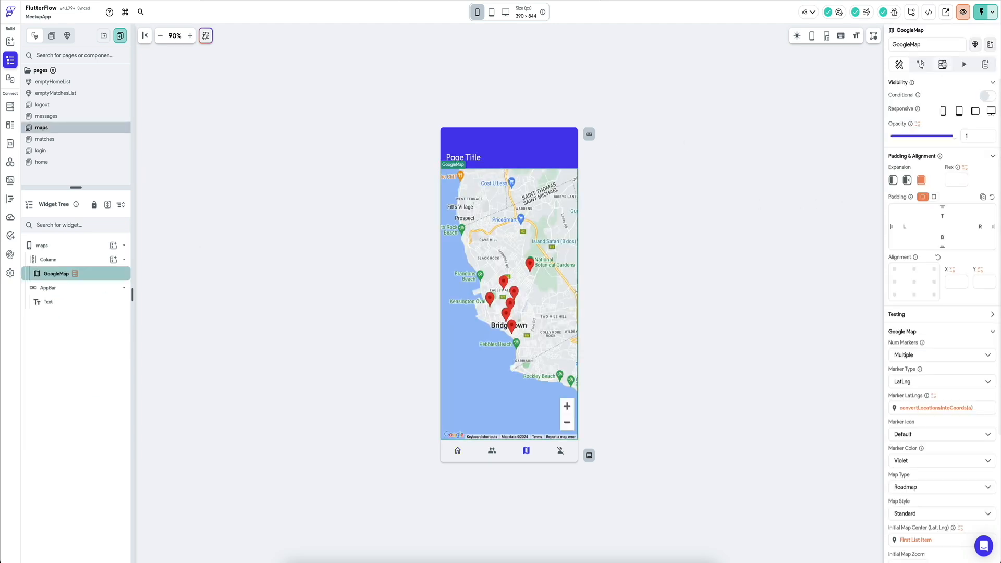
pyautogui.click(943, 64)
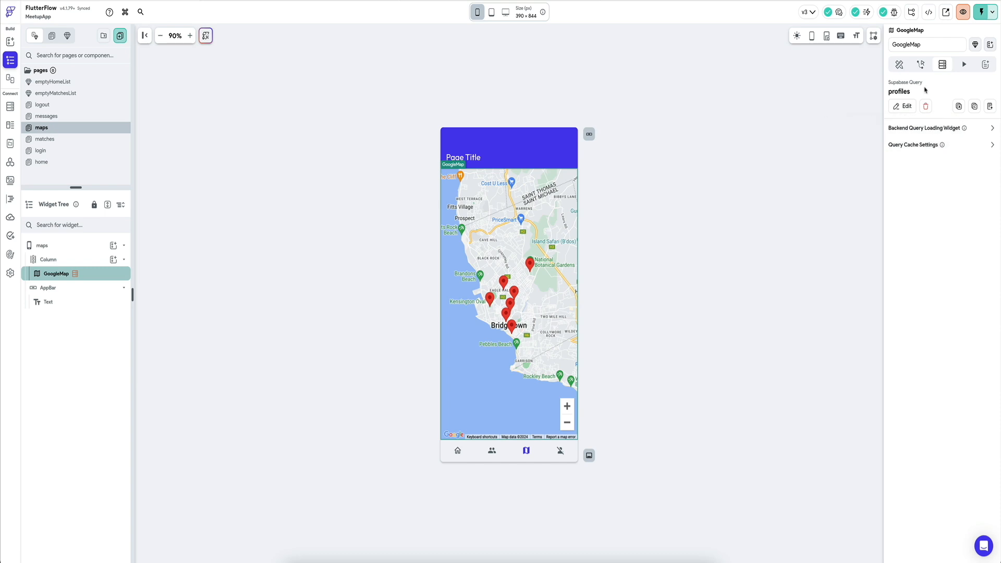
pyautogui.press('super+k')
pyautogui.write('su')
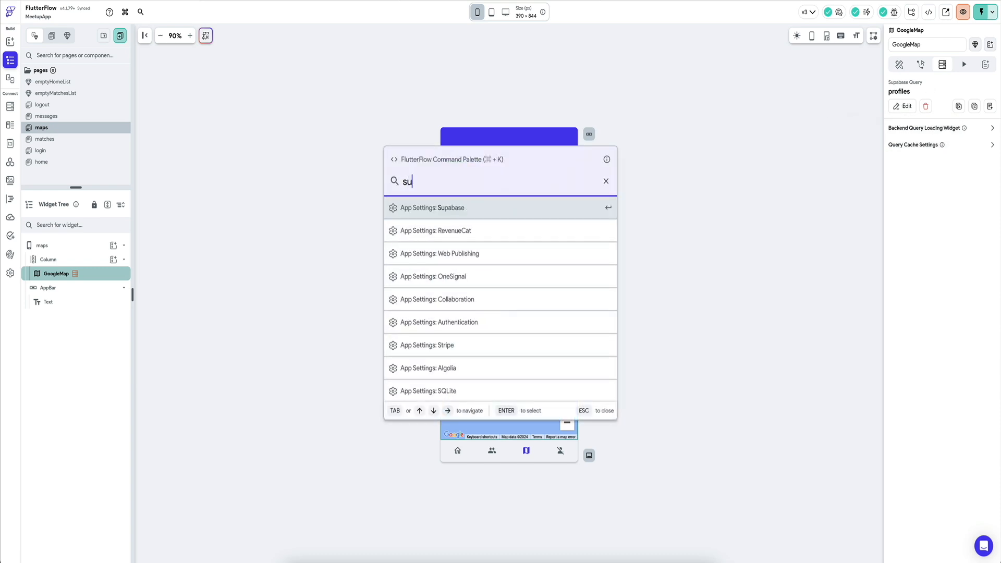
pyautogui.write('pa')
pyautogui.press('Return')
pyautogui.click(10, 60)
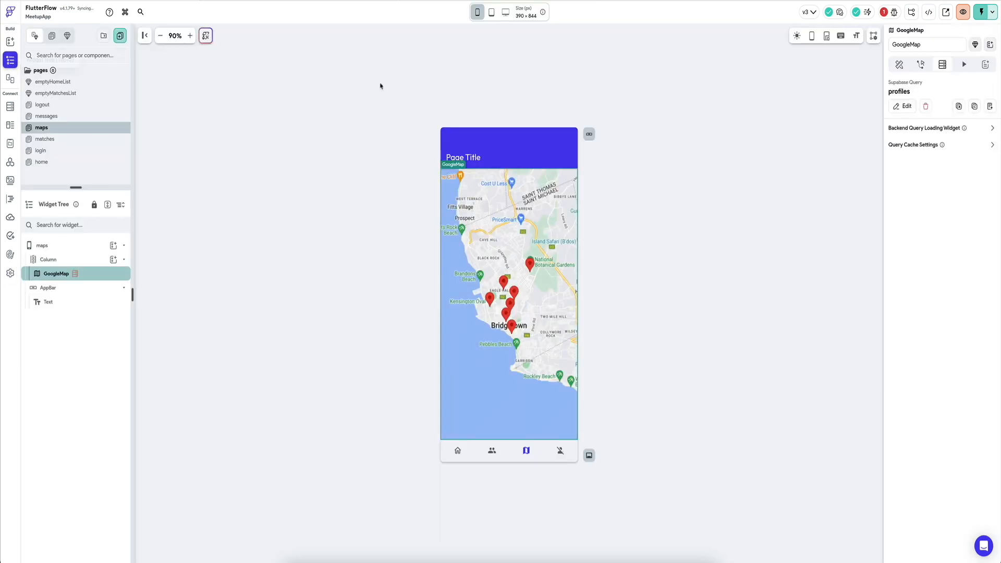
# Step: Change the table of the GoogleMap's Supabase query to match_locations_view, returning a list of rows
pyautogui.click(902, 106)
pyautogui.click(828, 139)
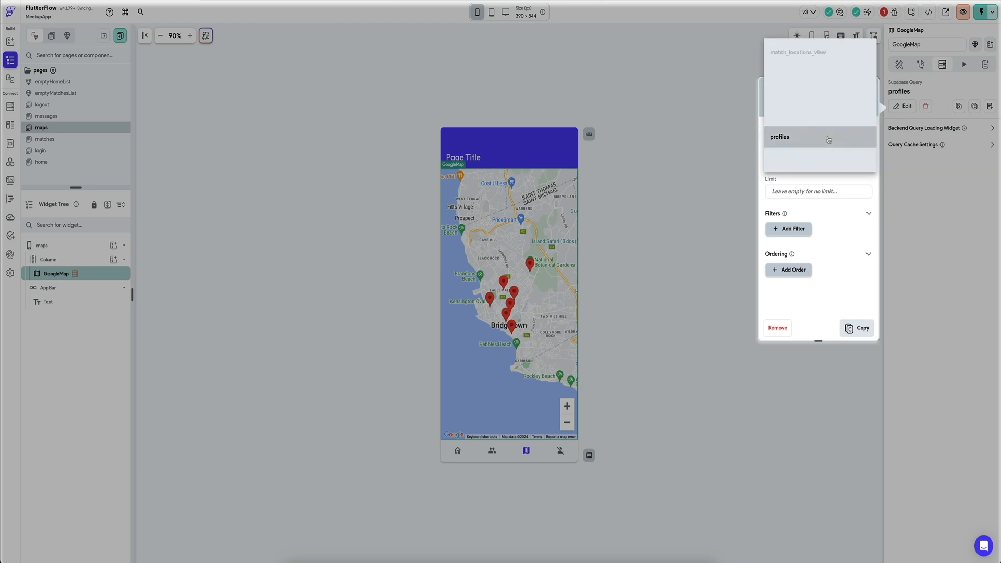
pyautogui.click(797, 51)
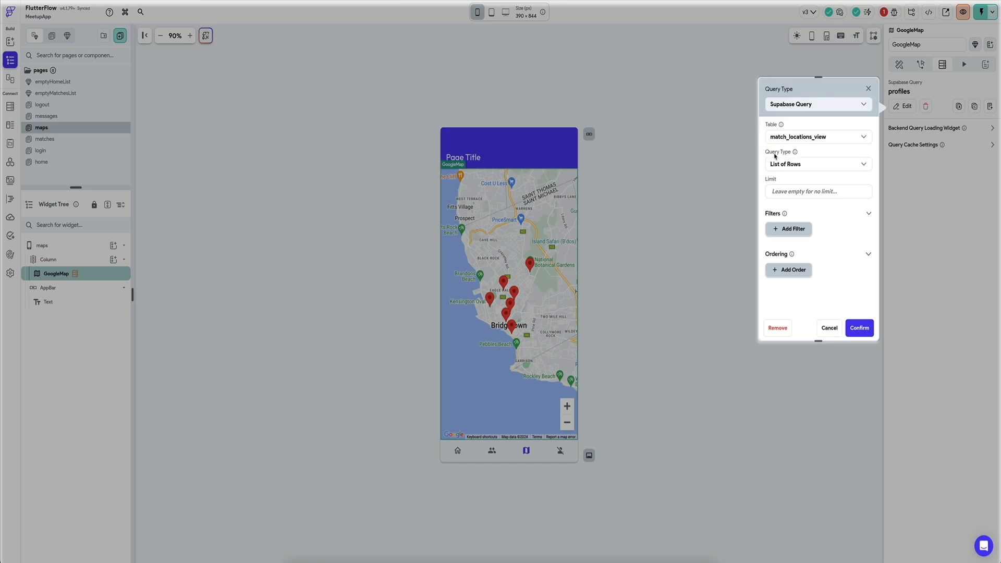
pyautogui.click(863, 328)
pyautogui.click(899, 64)
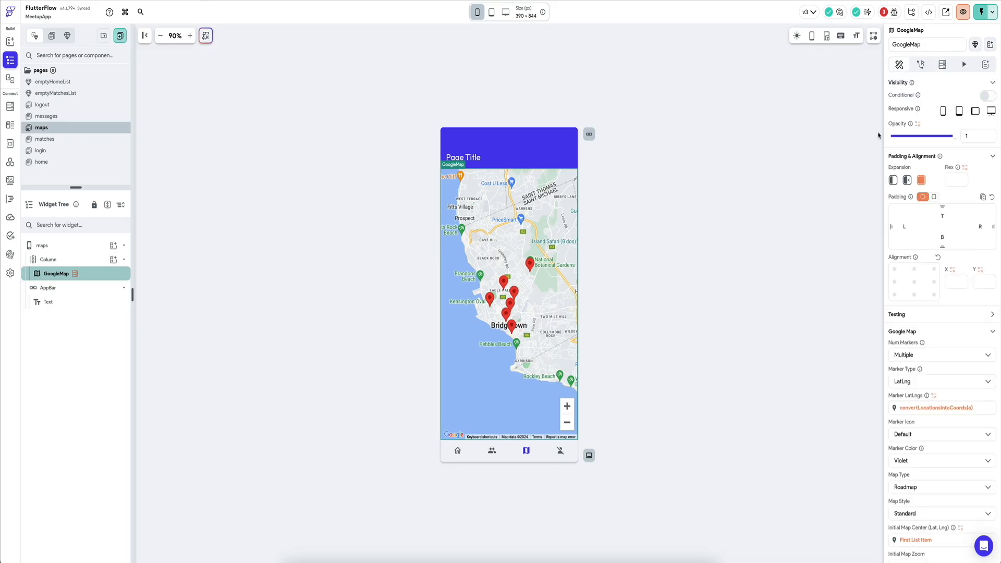
pyautogui.click(955, 408)
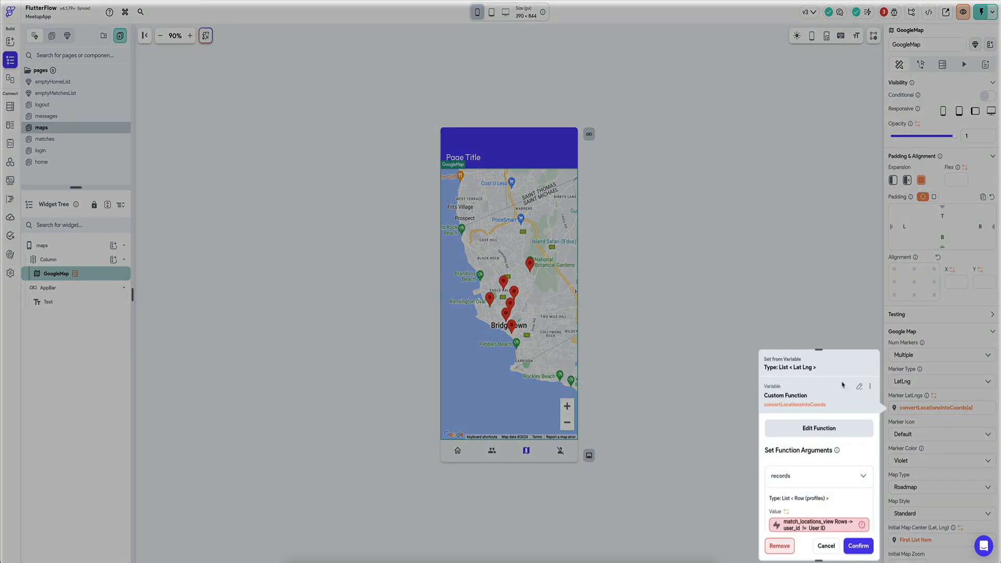
pyautogui.scroll(-1, 816, 401)
pyautogui.click(811, 477)
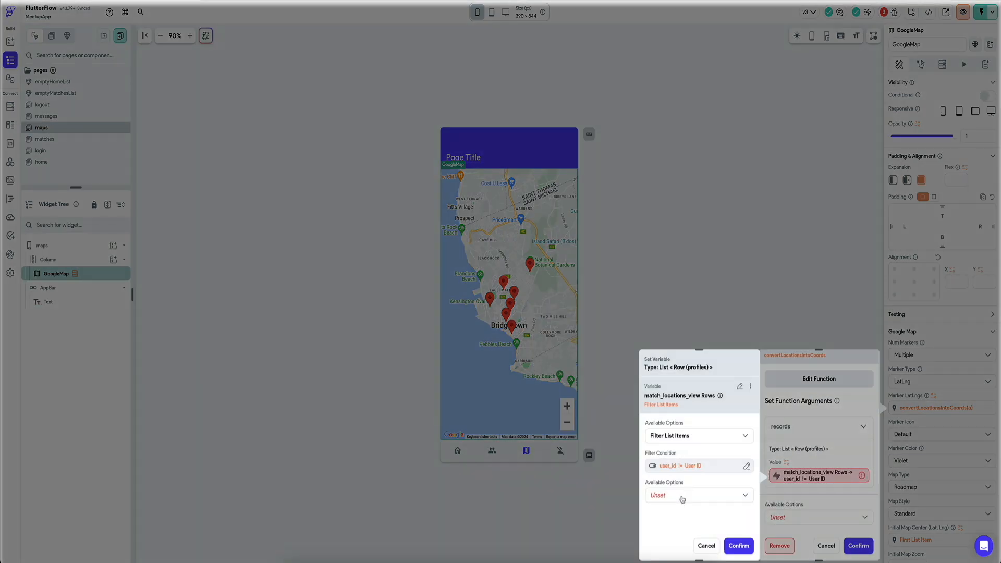
pyautogui.click(717, 438)
pyautogui.click(693, 464)
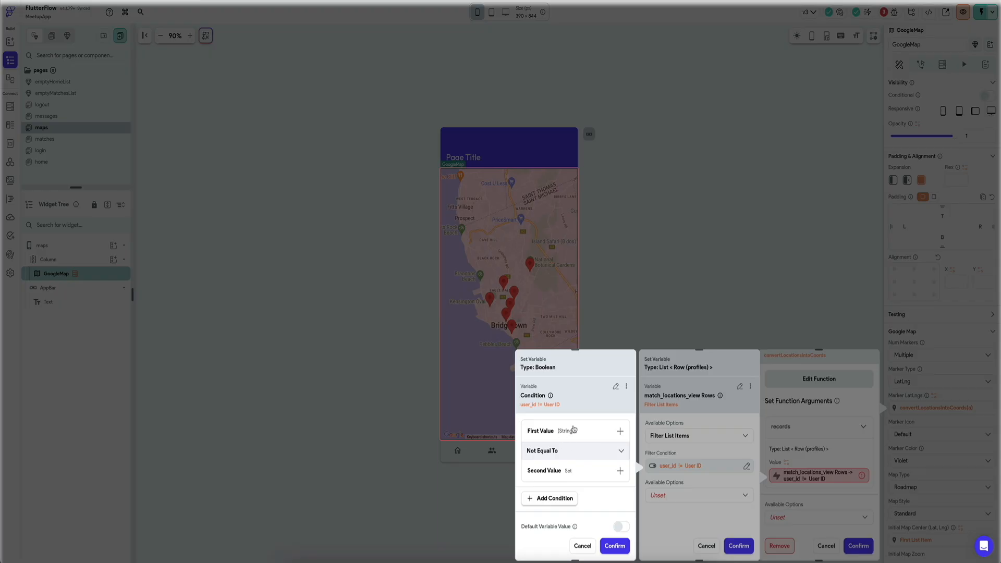
pyautogui.click(573, 429)
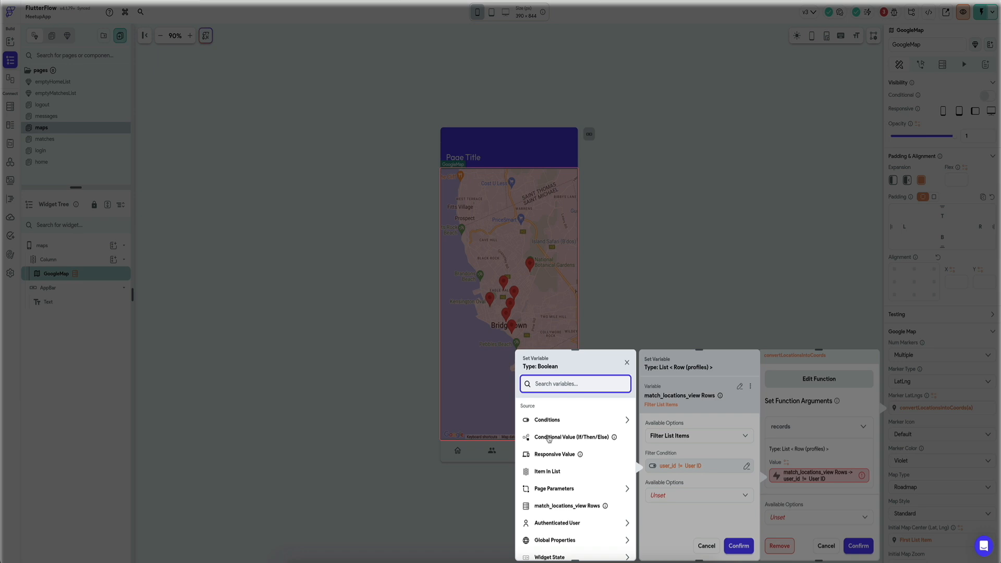
pyautogui.click(546, 471)
pyautogui.click(551, 439)
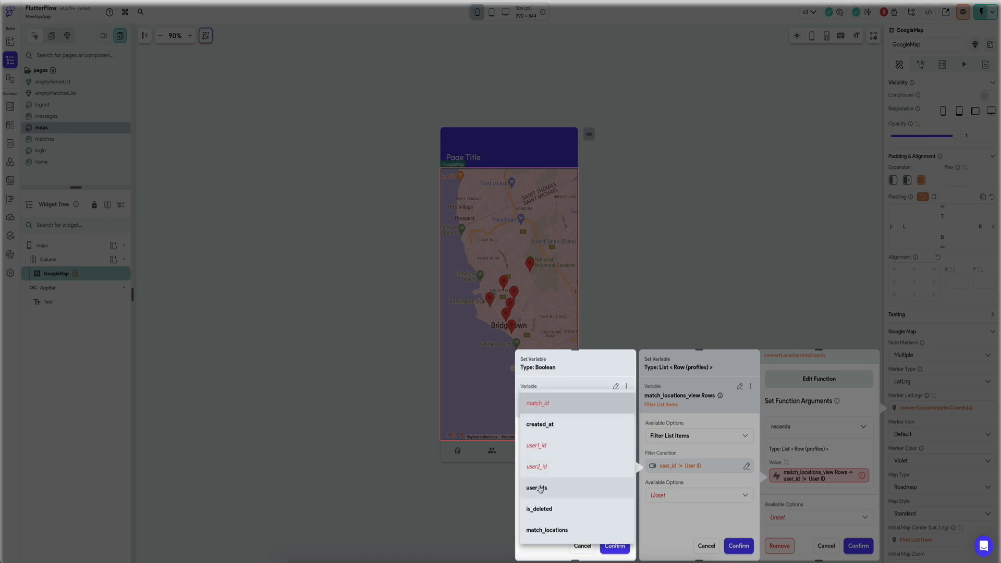
pyautogui.click(542, 485)
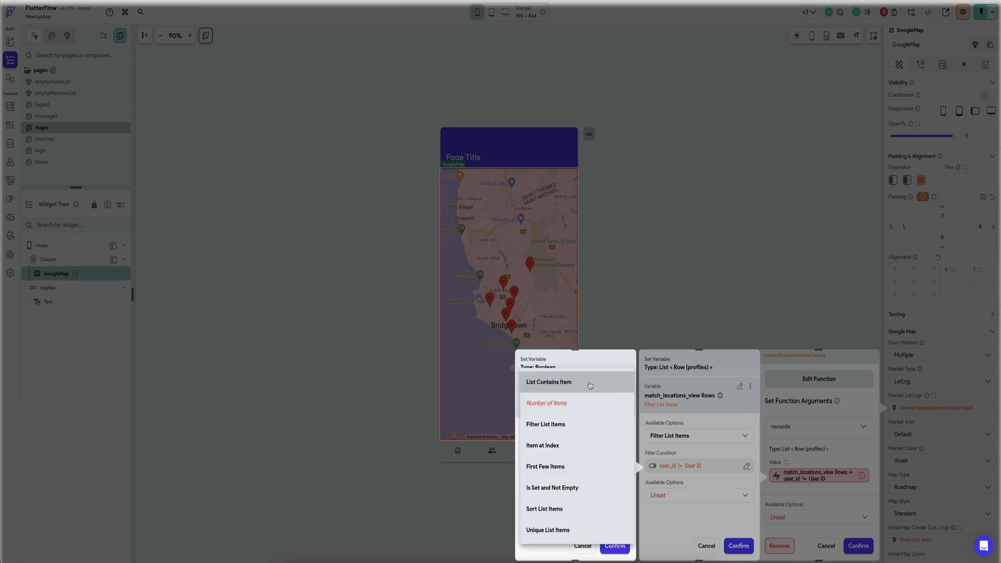
pyautogui.click(550, 383)
pyautogui.click(554, 501)
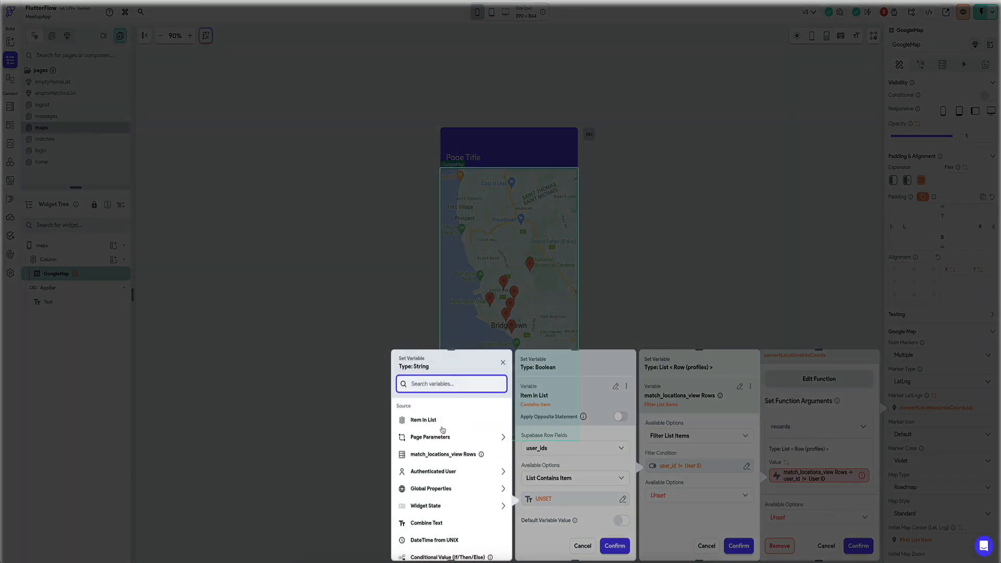
pyautogui.write('auth')
pyautogui.click(436, 464)
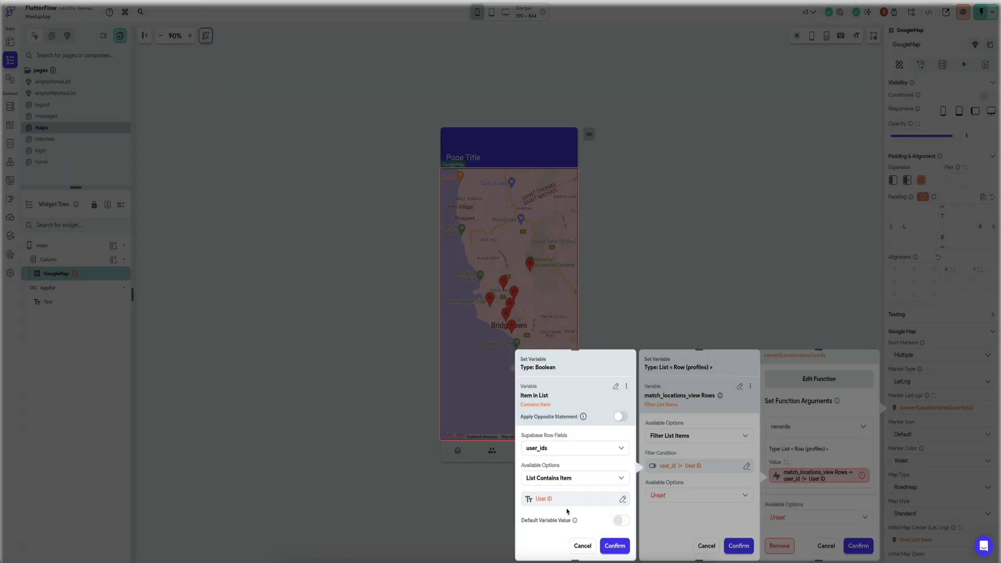
pyautogui.click(611, 547)
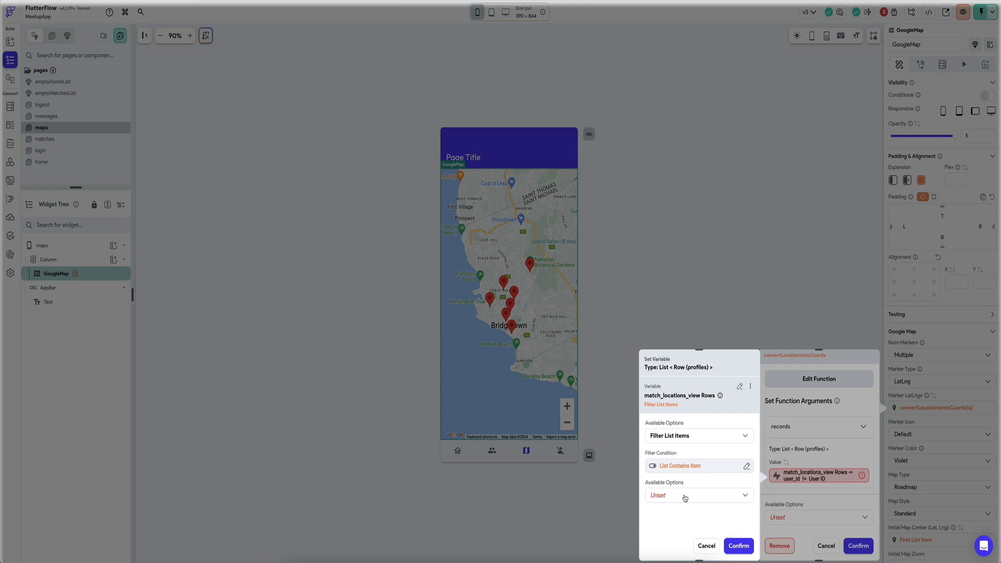
pyautogui.click(685, 498)
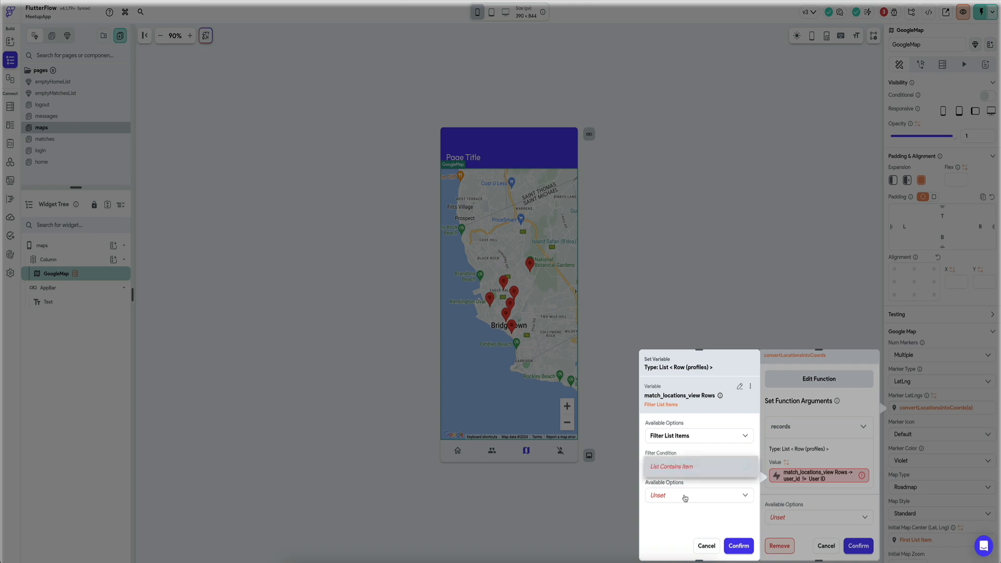
pyautogui.click(650, 549)
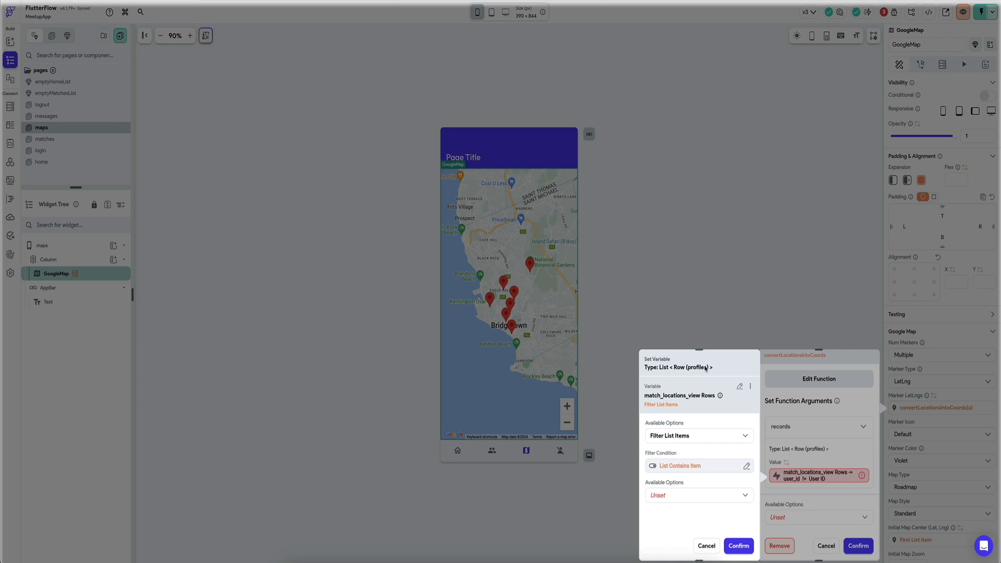
pyautogui.click(707, 546)
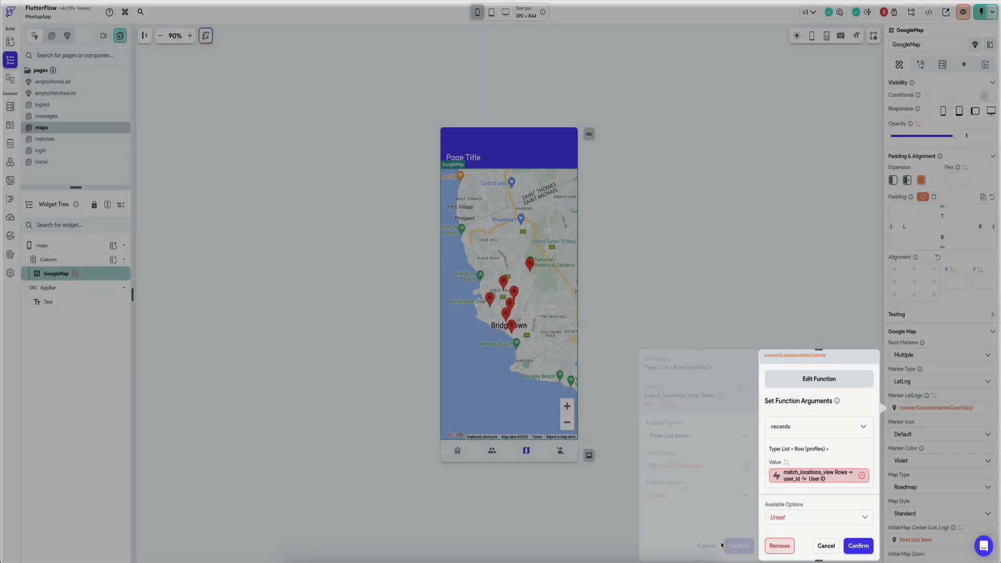
pyautogui.click(826, 546)
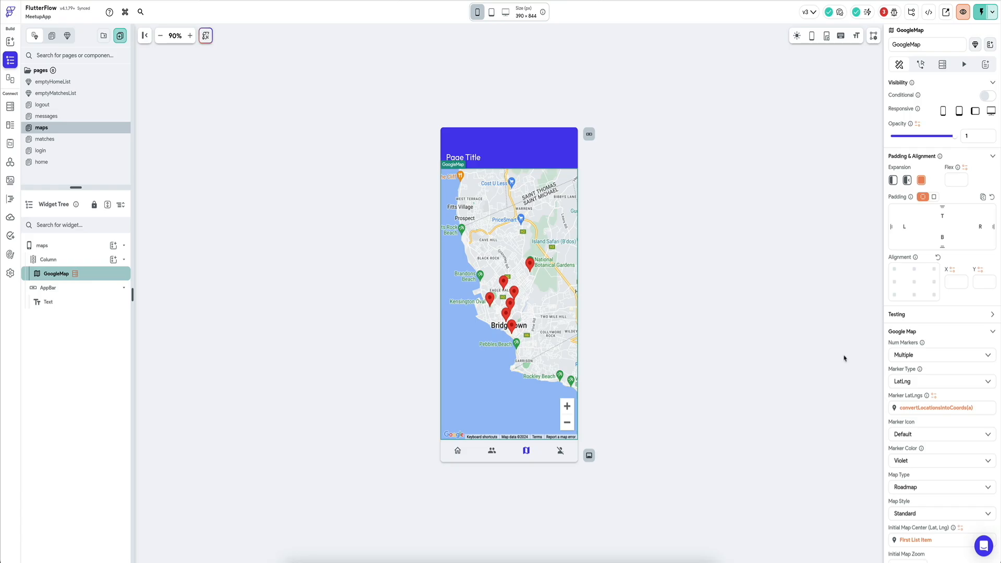
# Step: In the marker function convertLocationsIntoCoords, set the records argument's table to match_locations_view and save the function
pyautogui.click(935, 407)
pyautogui.click(818, 429)
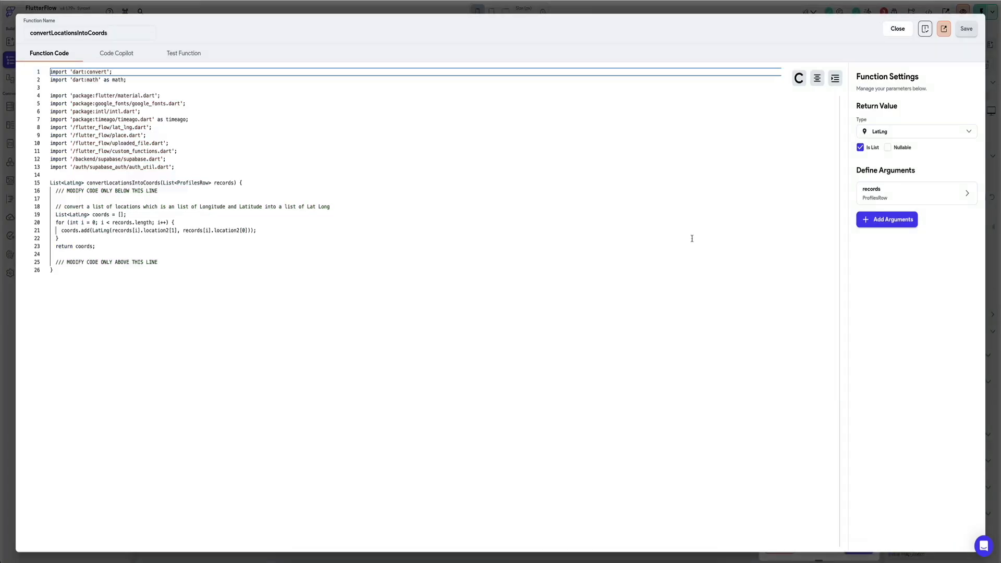
pyautogui.click(902, 197)
pyautogui.click(881, 296)
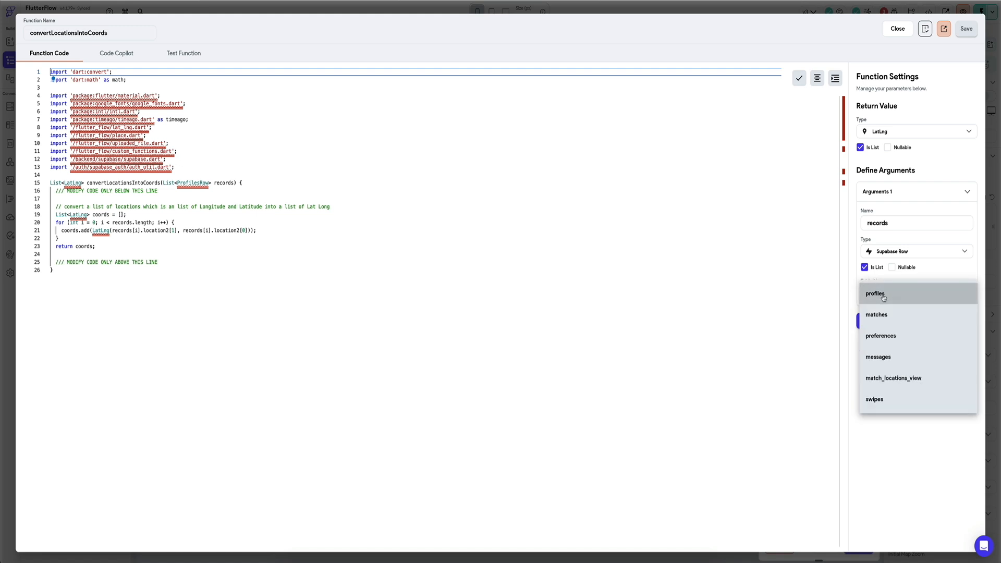
pyautogui.click(895, 385)
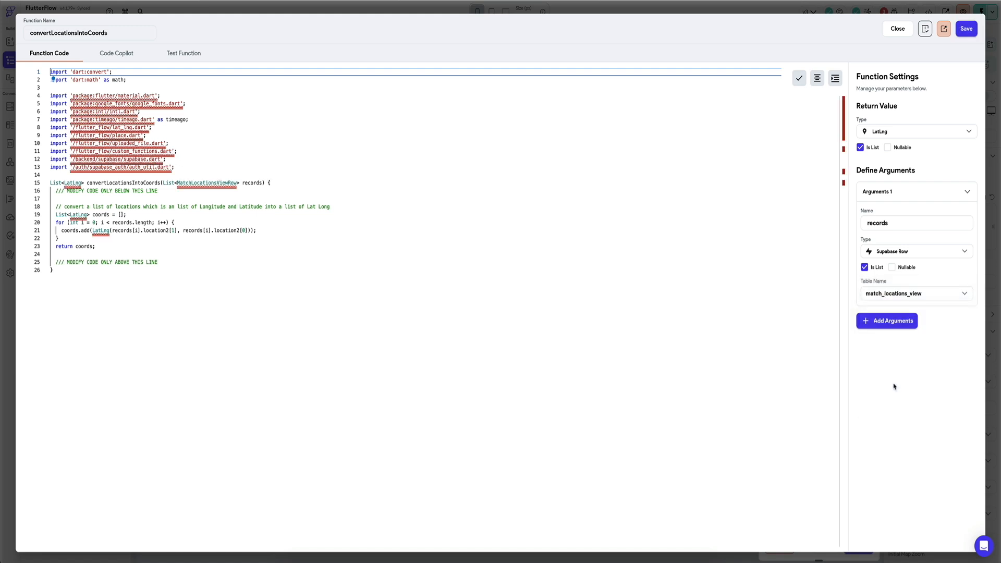
pyautogui.click(968, 29)
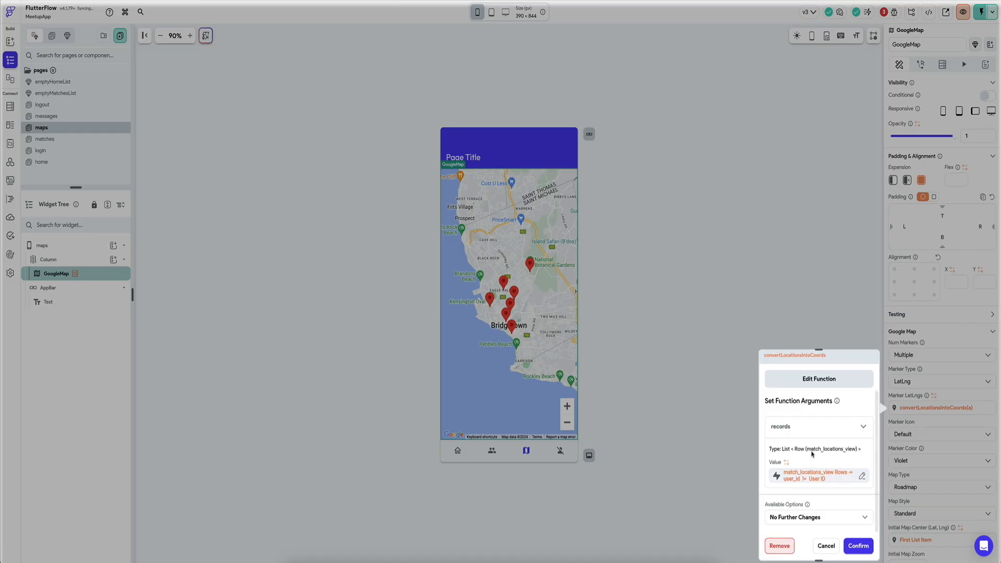
# Step: Change the filter condition on the records argument's match_locations_view rows to user_id Equal To User ID
pyautogui.click(806, 476)
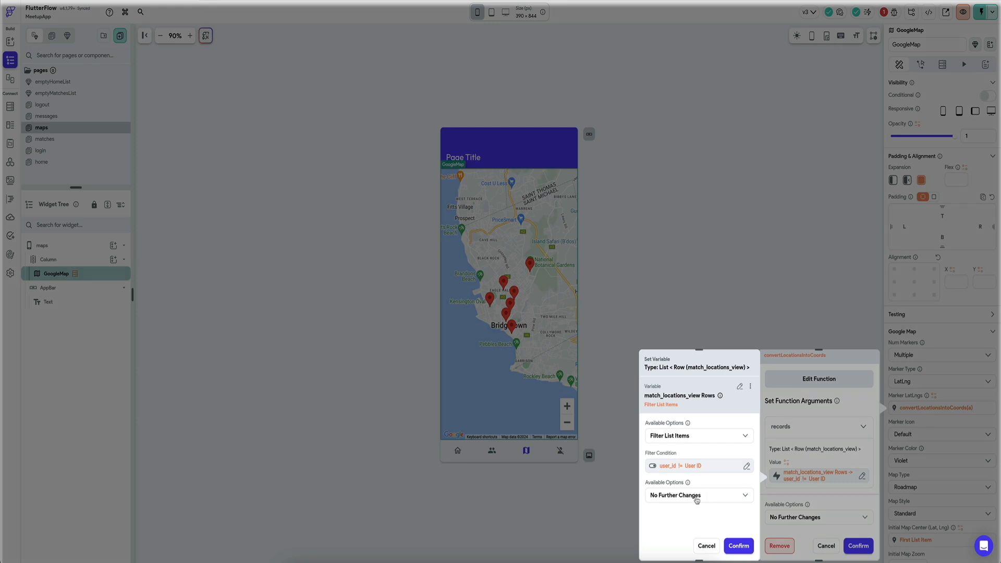
pyautogui.click(681, 470)
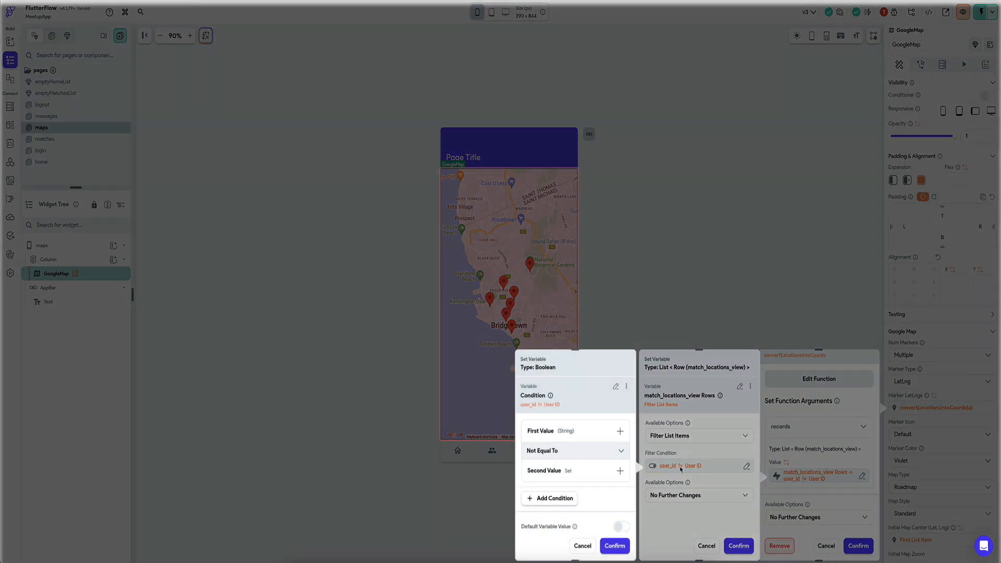
pyautogui.click(573, 455)
pyautogui.click(556, 435)
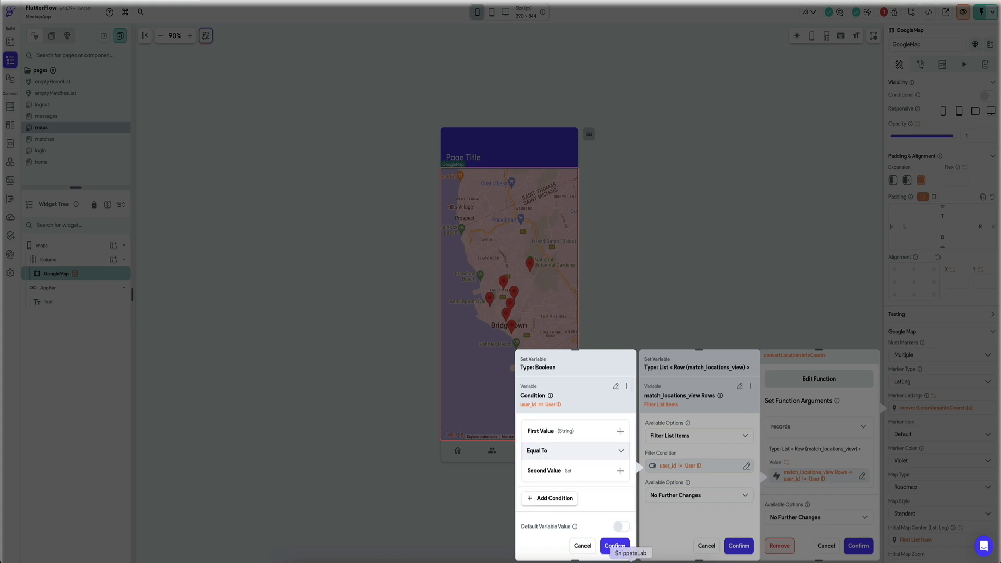
pyautogui.click(615, 546)
pyautogui.click(698, 495)
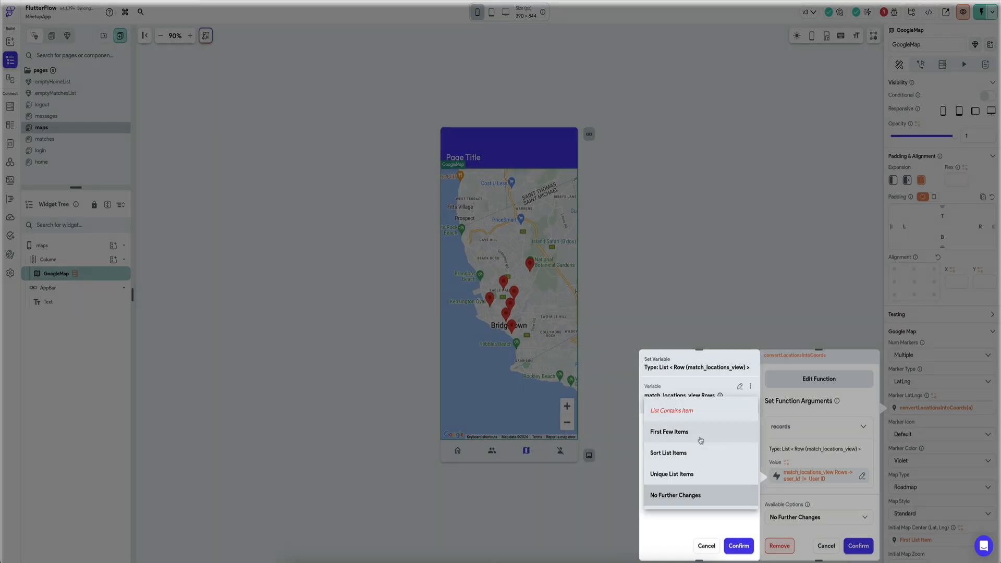
pyautogui.click(739, 546)
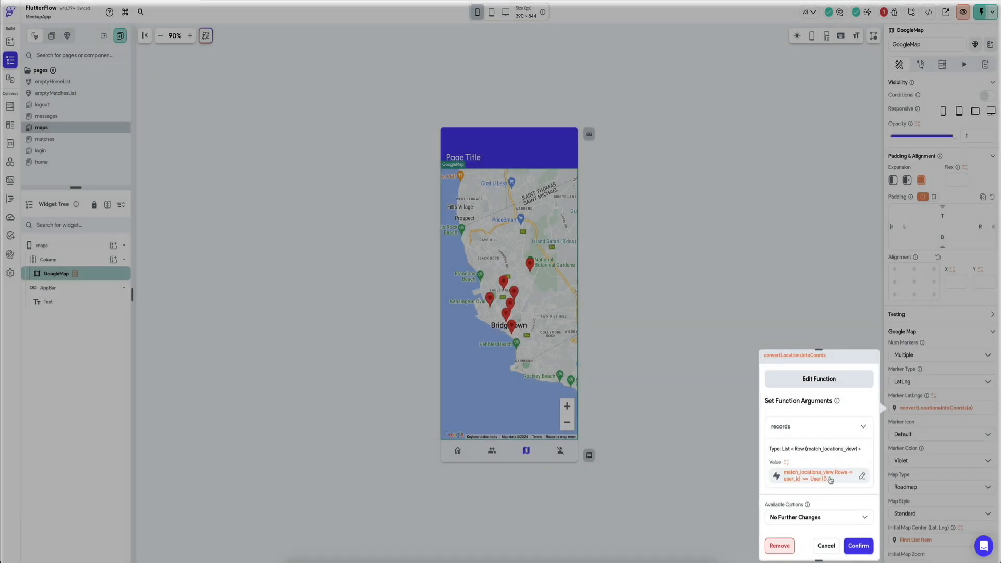
pyautogui.click(801, 518)
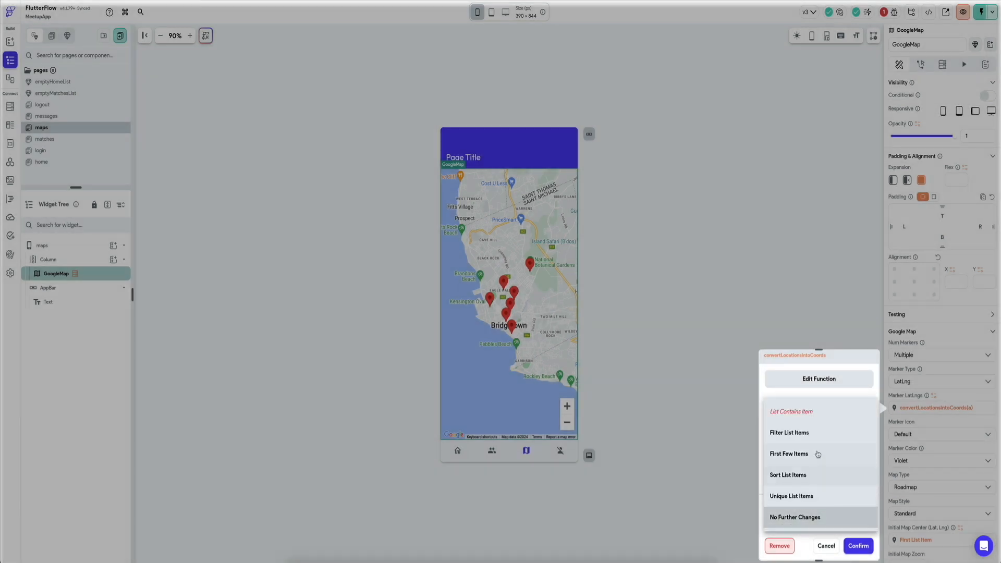
pyautogui.click(833, 379)
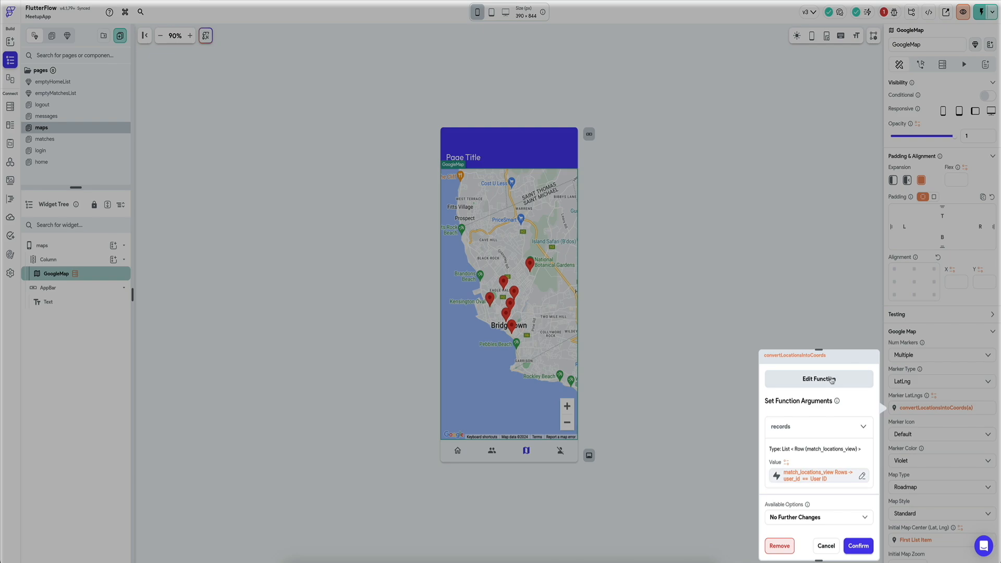
# Step: Open the convertLocationsIntoCoords code and examine the user_ids and match_locations columns of match_locations_view in Supabase
pyautogui.click(832, 379)
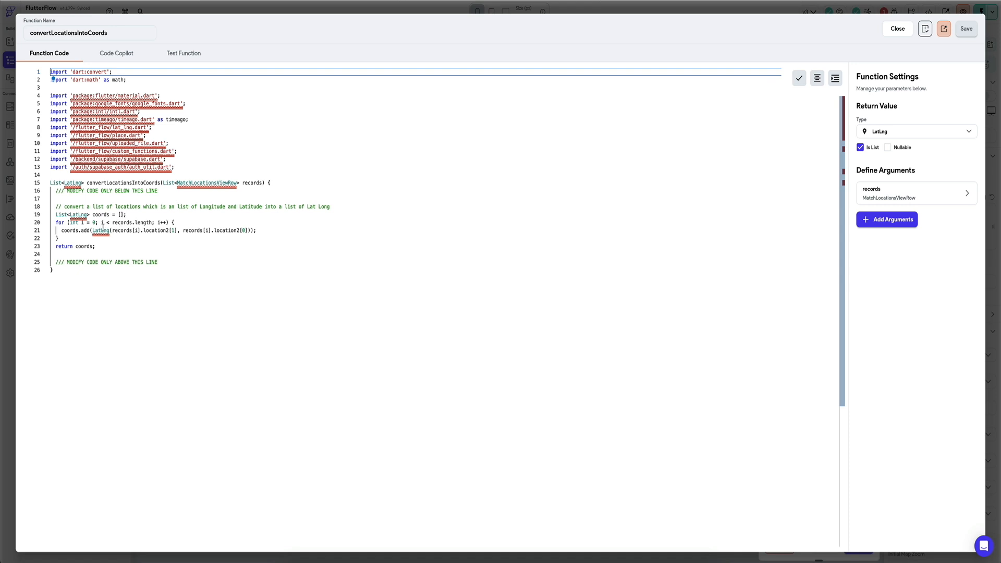
pyautogui.moveTo(102, 230)
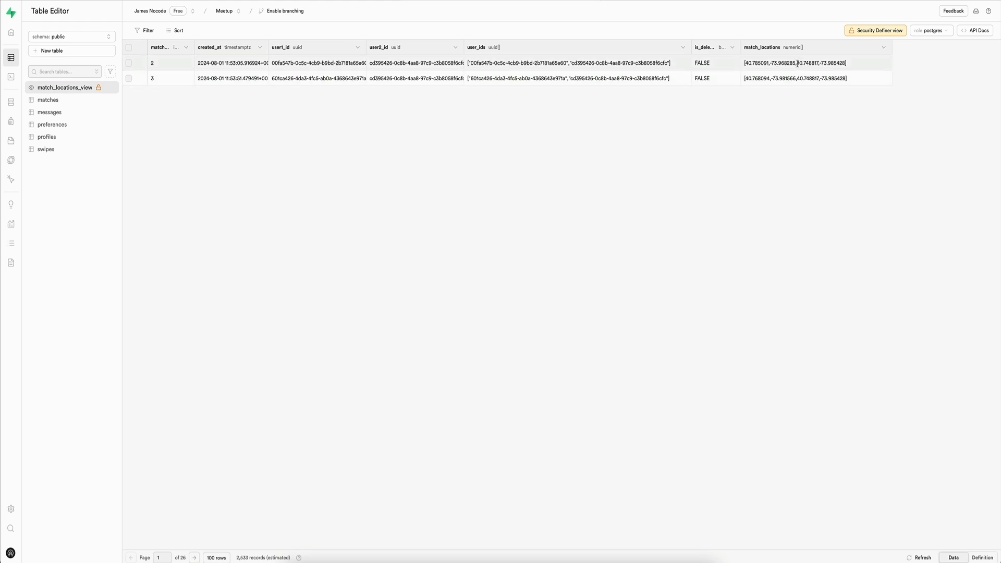
pyautogui.click(842, 64)
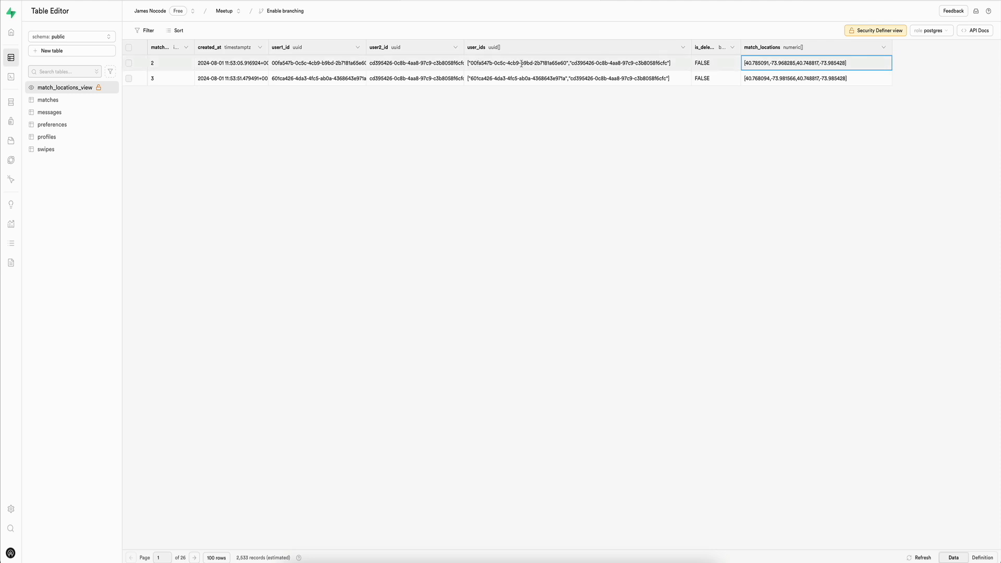
pyautogui.click(652, 71)
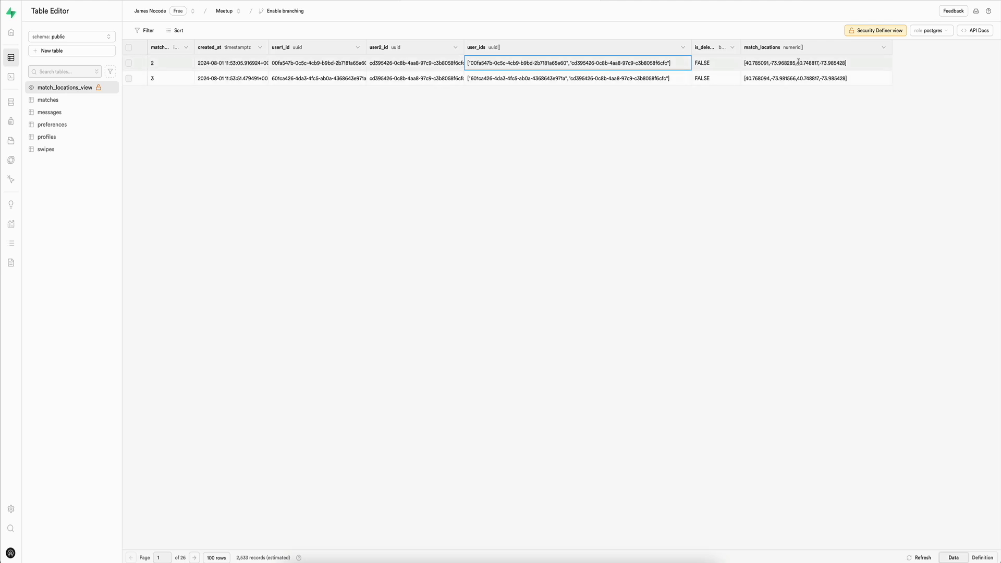
pyautogui.click(746, 63)
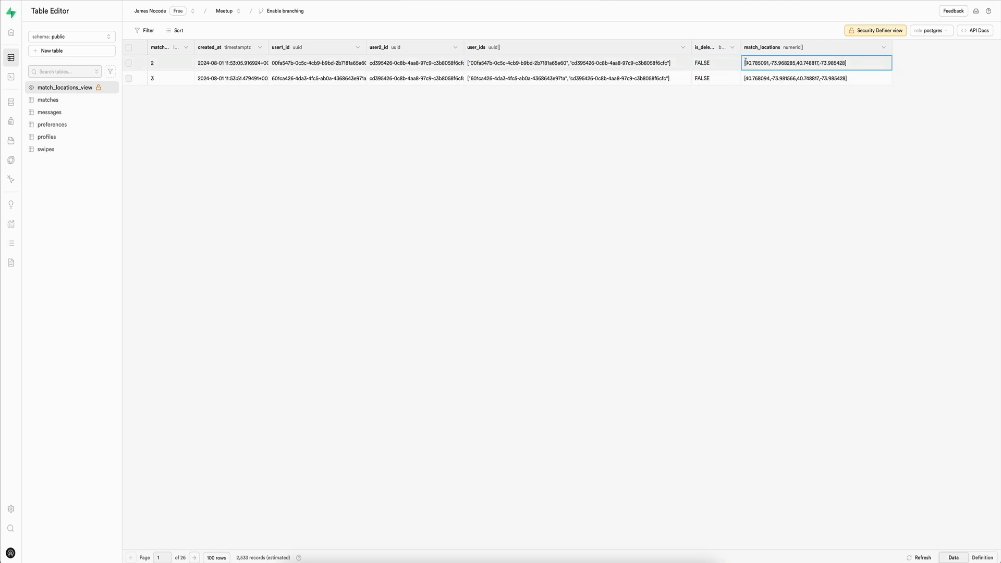
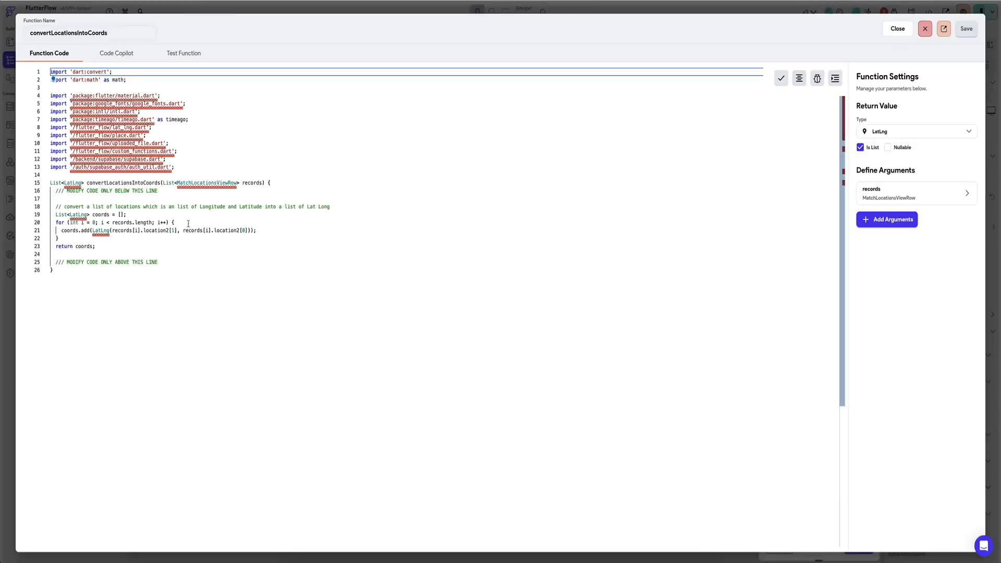
# Step: Add a second, non-nullable String argument named authUserId to the convertLocationsIntoCoords function
pyautogui.click(279, 226)
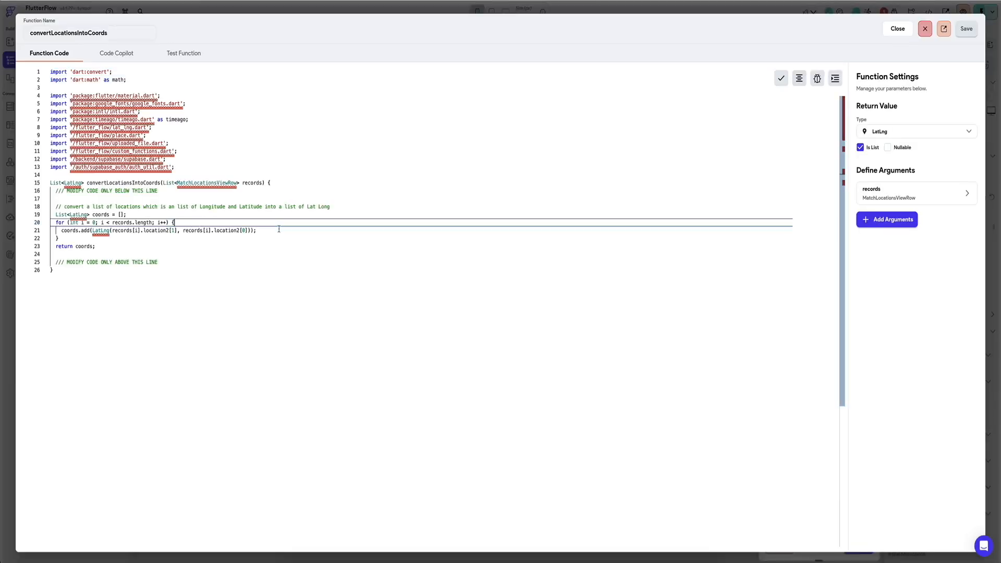
pyautogui.click(163, 183)
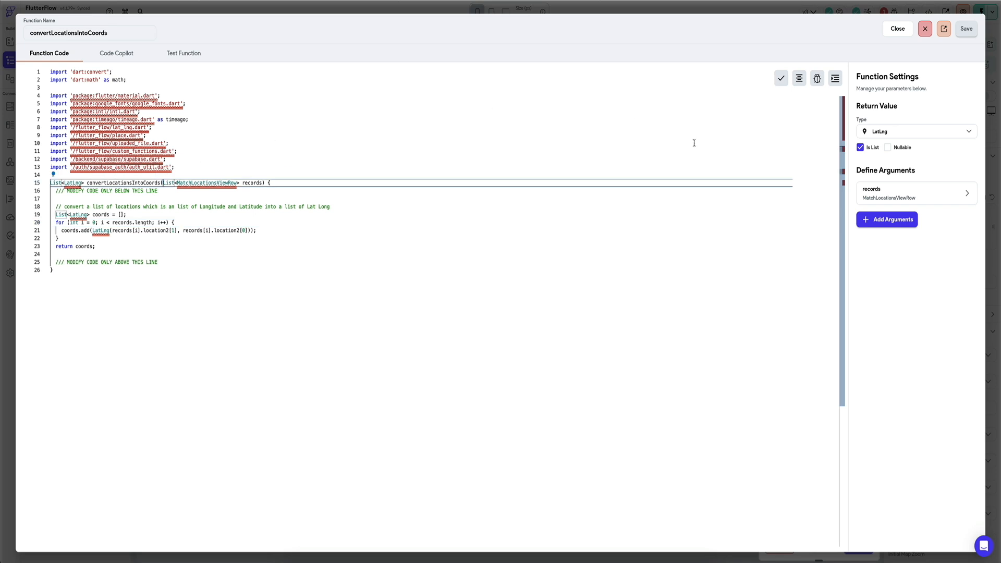
pyautogui.click(919, 201)
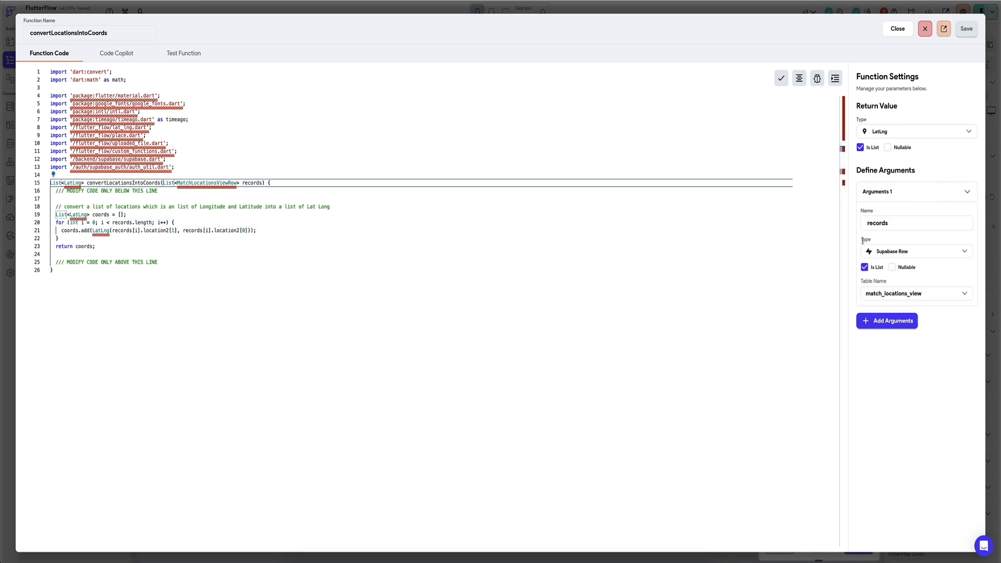
pyautogui.click(886, 322)
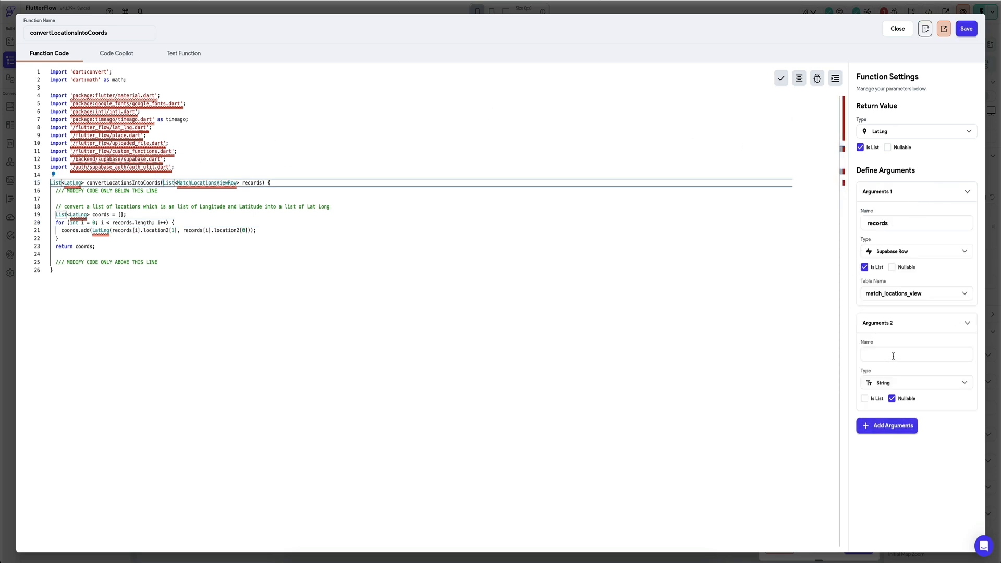
pyautogui.write('authUserI')
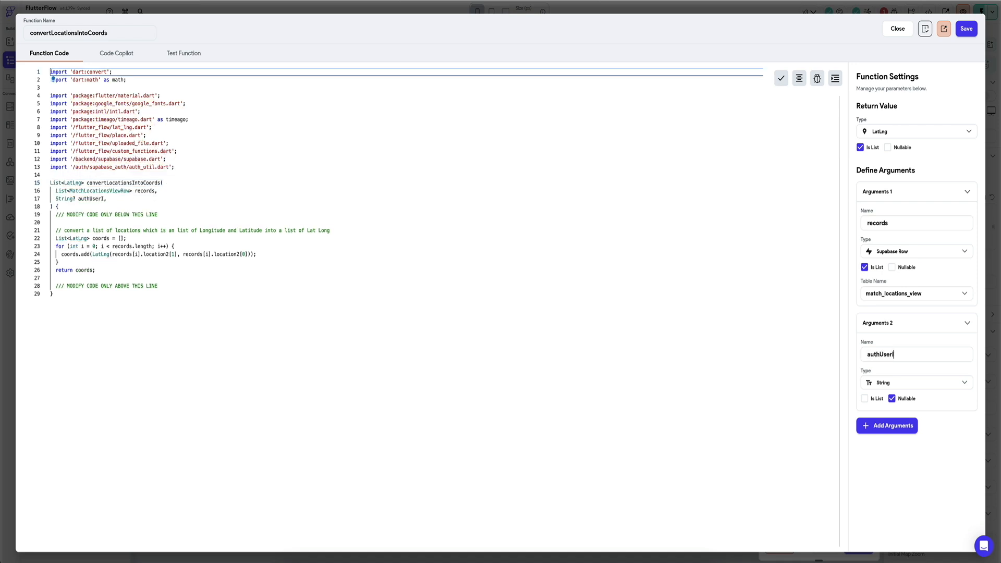
pyautogui.write('d')
pyautogui.click(891, 398)
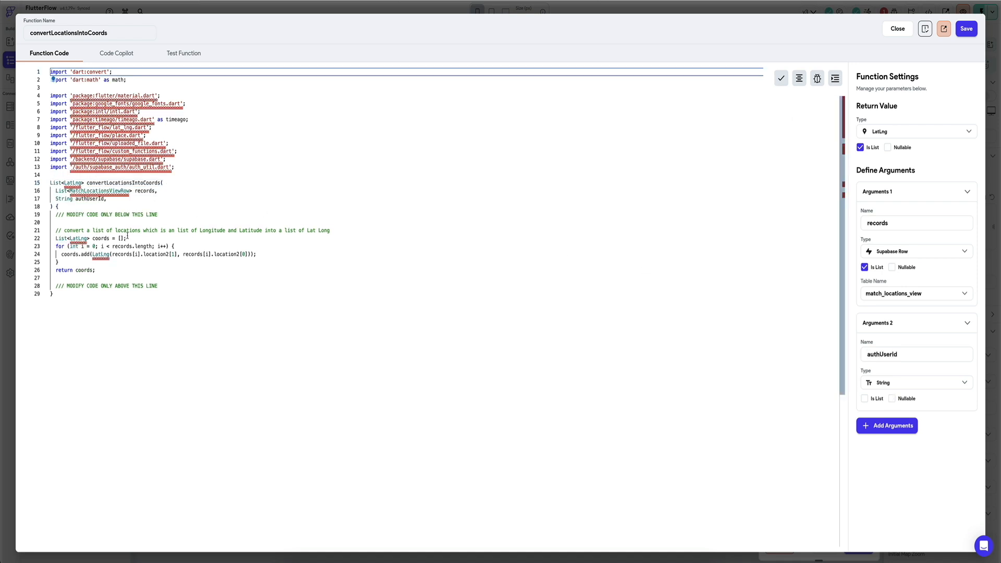
# Step: Inside the for loop, insert the condition if(coords[i].user_ids[0]==authUserId) above the coords.add line
pyautogui.click(180, 246)
pyautogui.press('Return')
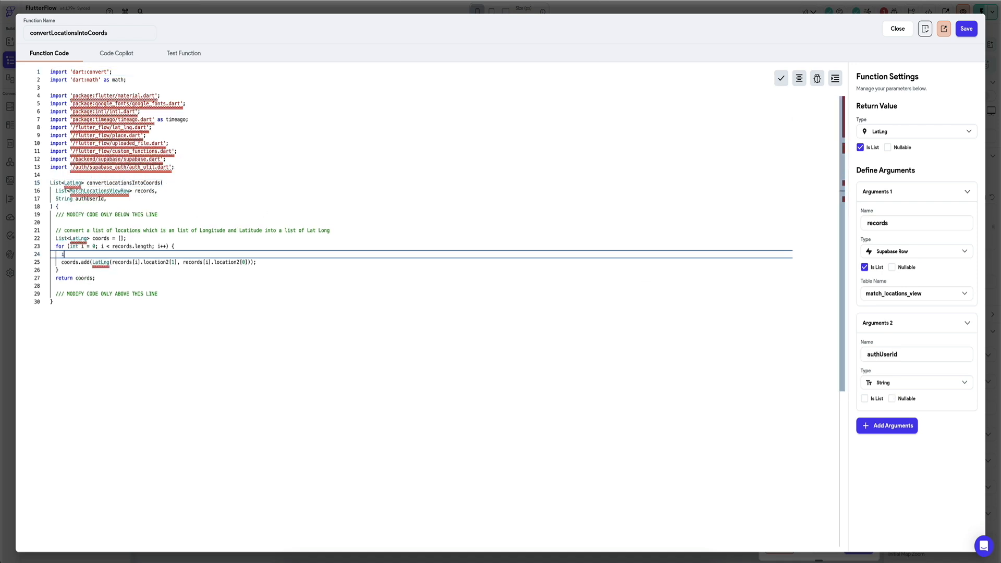
pyautogui.write('if(coords[0].')
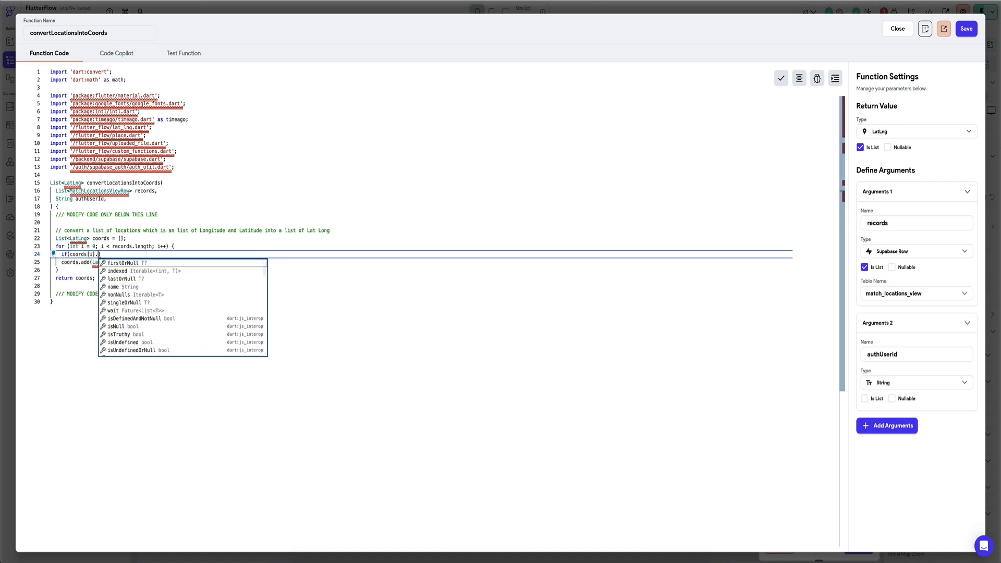
pyautogui.press('Escape')
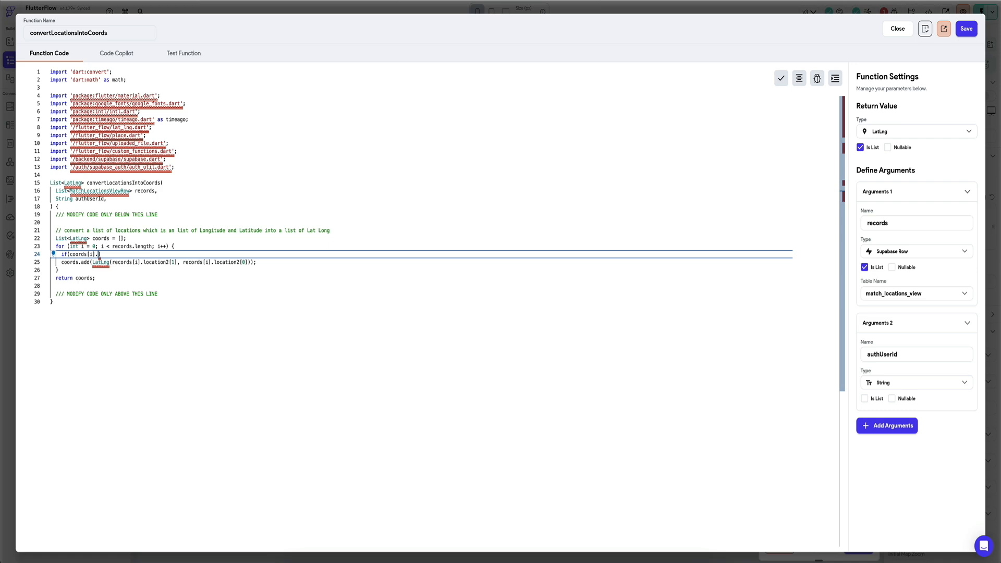
pyautogui.write('user')
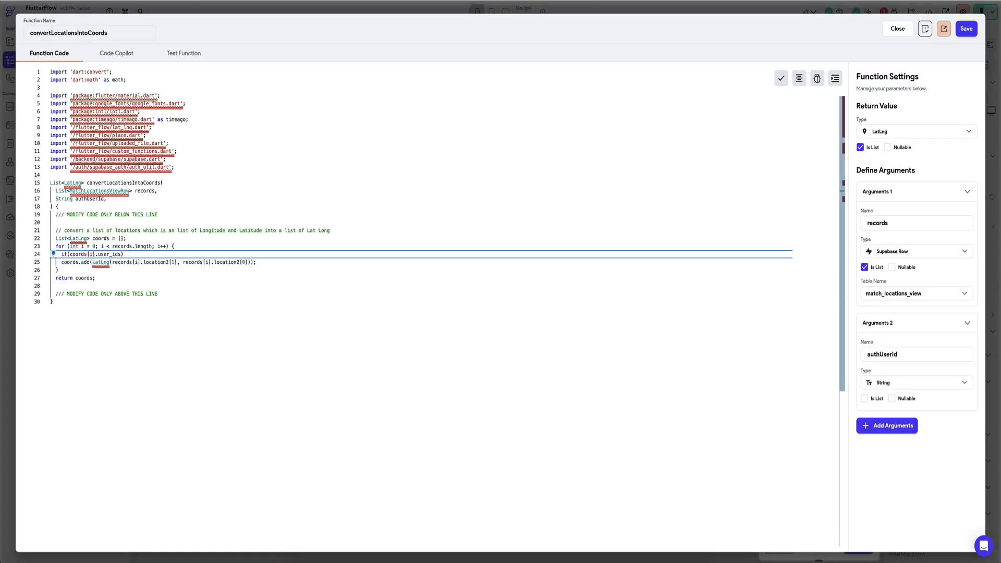
pyautogui.write('[0]==authUserId')
pyautogui.press('Right')
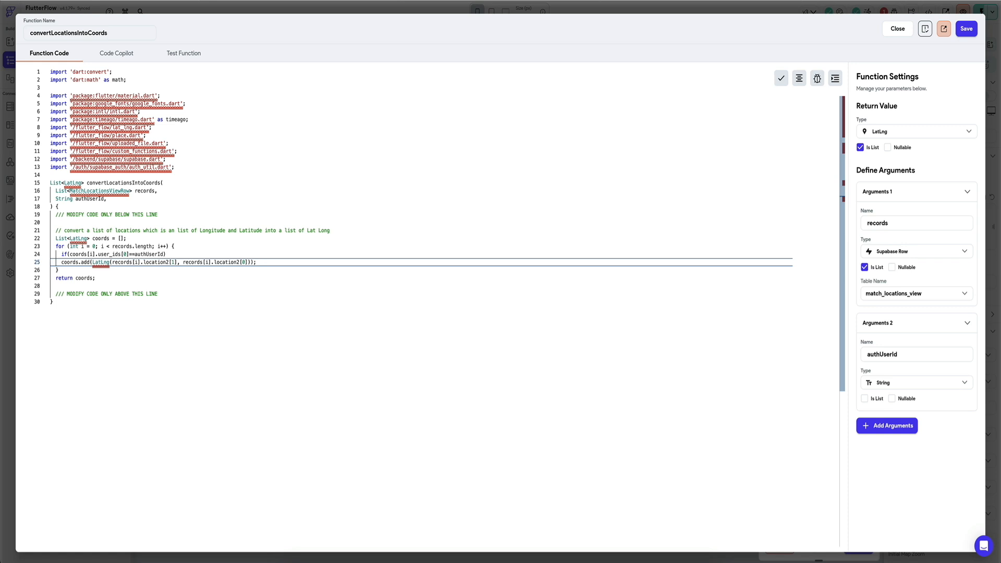
# Step: Change the coords.add line's location2 indexes to 3 and 4, and enclose it in braces followed by an empty else block
pyautogui.press('Down')
pyautogui.press('Up')
pyautogui.press('BackSpace')
pyautogui.write('3')
pyautogui.press('Tab')
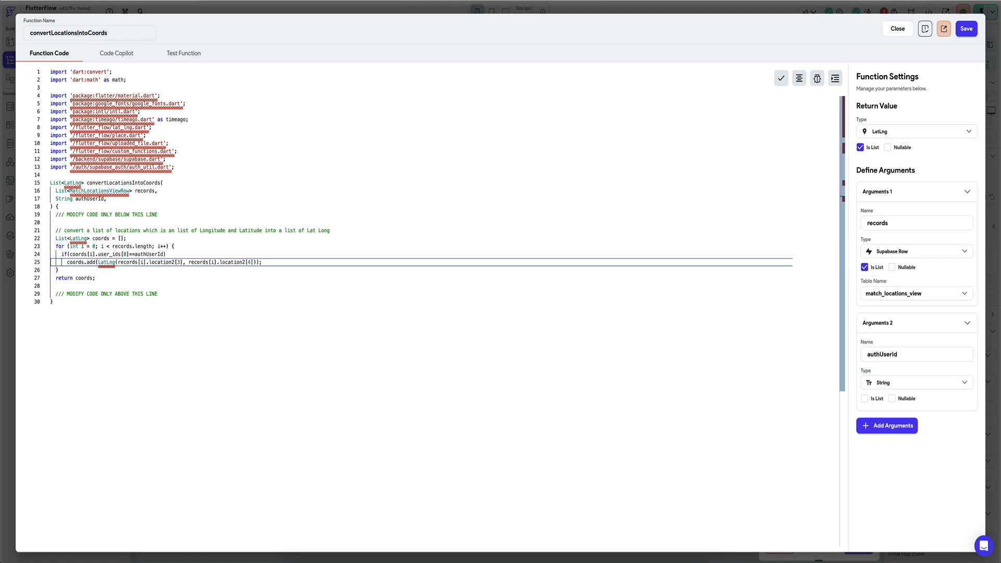
pyautogui.click(166, 255)
pyautogui.press('BackSpace')
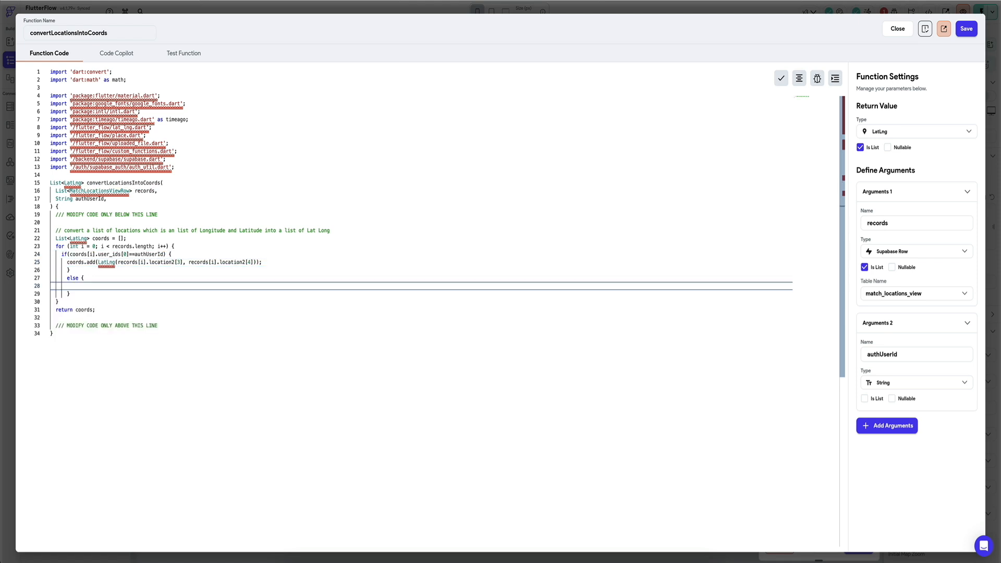
# Step: Copy the coords.add line into the else block with location2 indexes 0 and 1
pyautogui.press('Up')
pyautogui.press('Up')
pyautogui.press('Up')
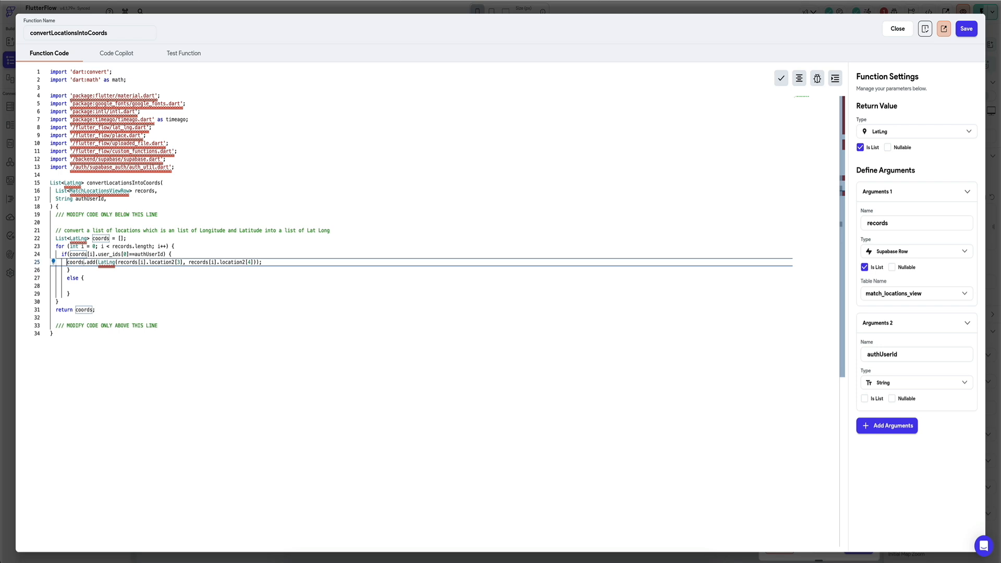
pyautogui.press('Down')
pyautogui.press('Down')
pyautogui.press('Down')
pyautogui.write('coords.add(LatLng(records[i].location2[3], records[i].location2[4]));')
pyautogui.write('0')
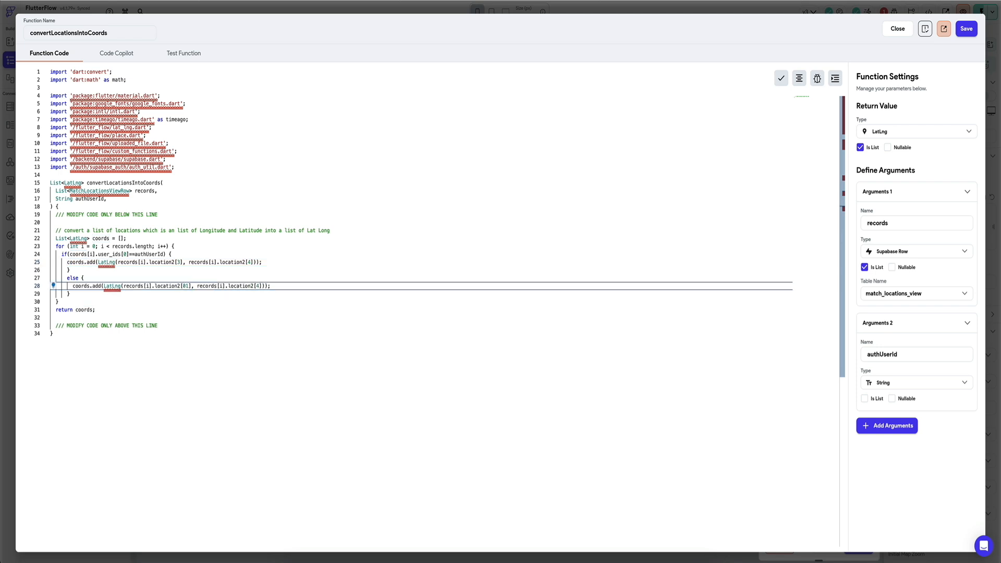
pyautogui.press('Delete')
pyautogui.press('End')
# Step: Save the function, set the authUserId argument of the Marker LatLngs function to User ID, and confirm the arguments
pyautogui.click(181, 255)
pyautogui.click(966, 29)
pyautogui.scroll(-1, 805, 483)
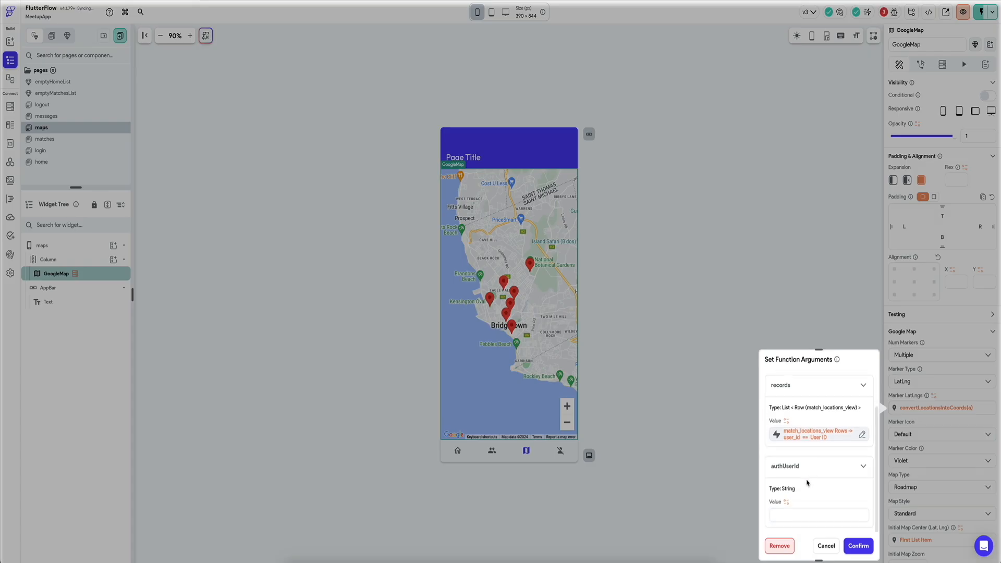
pyautogui.click(785, 511)
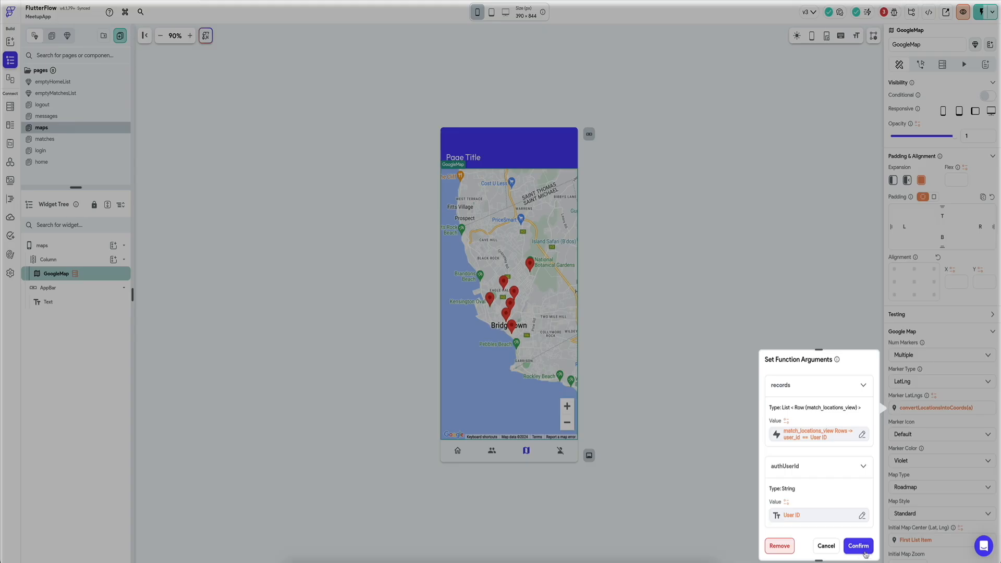
pyautogui.click(866, 547)
# Step: Add a Supabase Query to the maps page that reads the profiles table
pyautogui.scroll(-1, 934, 403)
pyautogui.scroll(-1, 934, 403)
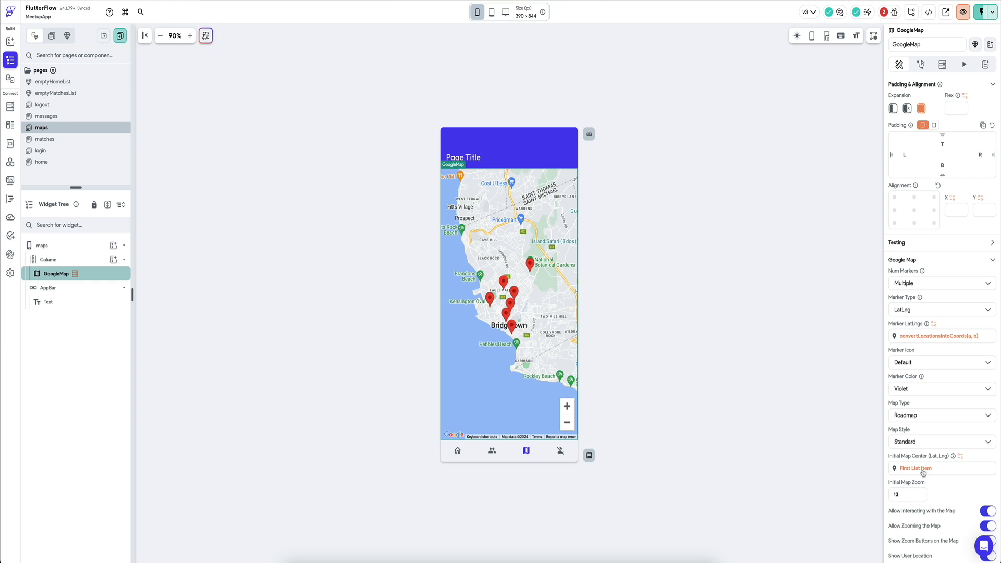
pyautogui.click(42, 245)
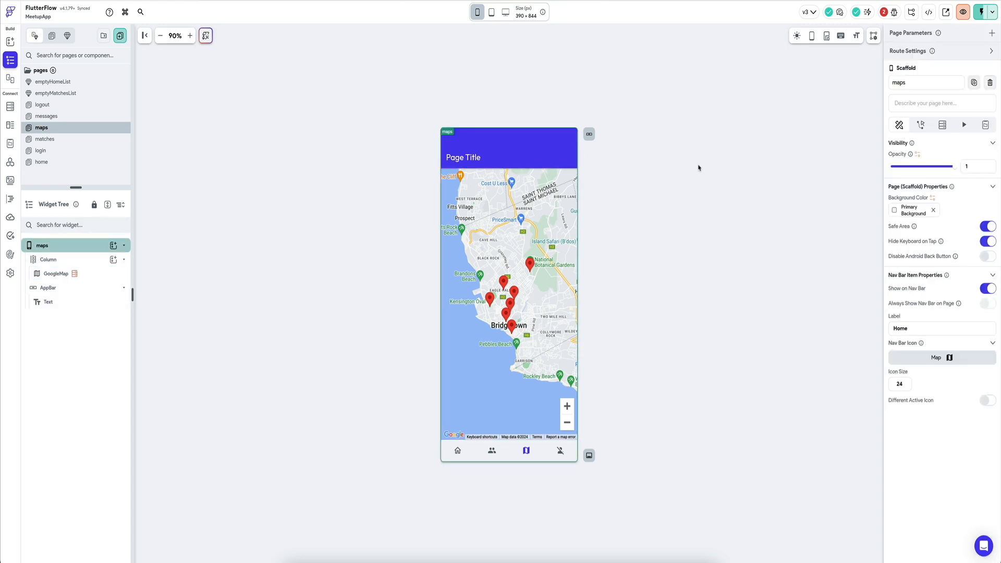
pyautogui.click(942, 125)
pyautogui.click(942, 146)
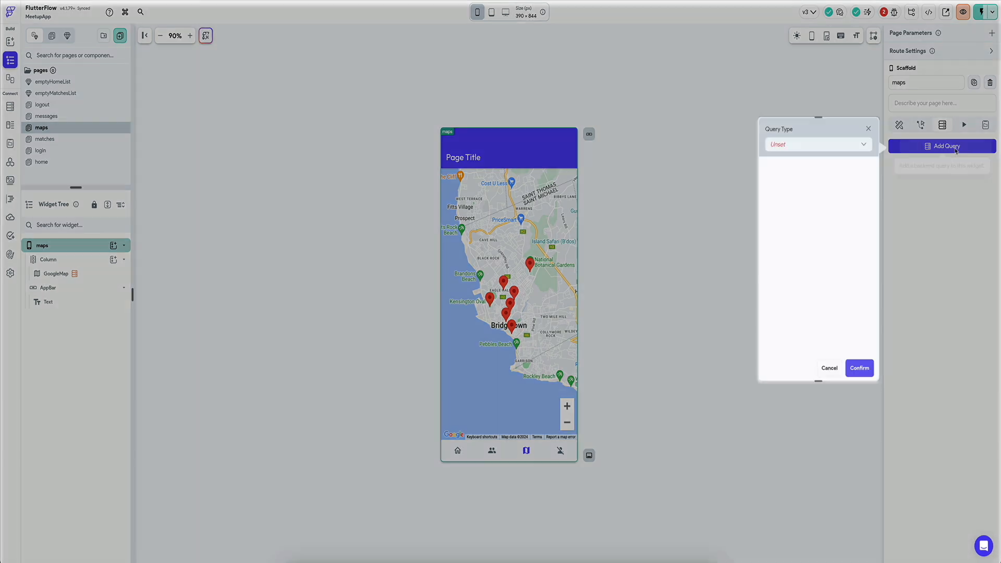
pyautogui.click(816, 144)
pyautogui.click(802, 213)
pyautogui.click(826, 180)
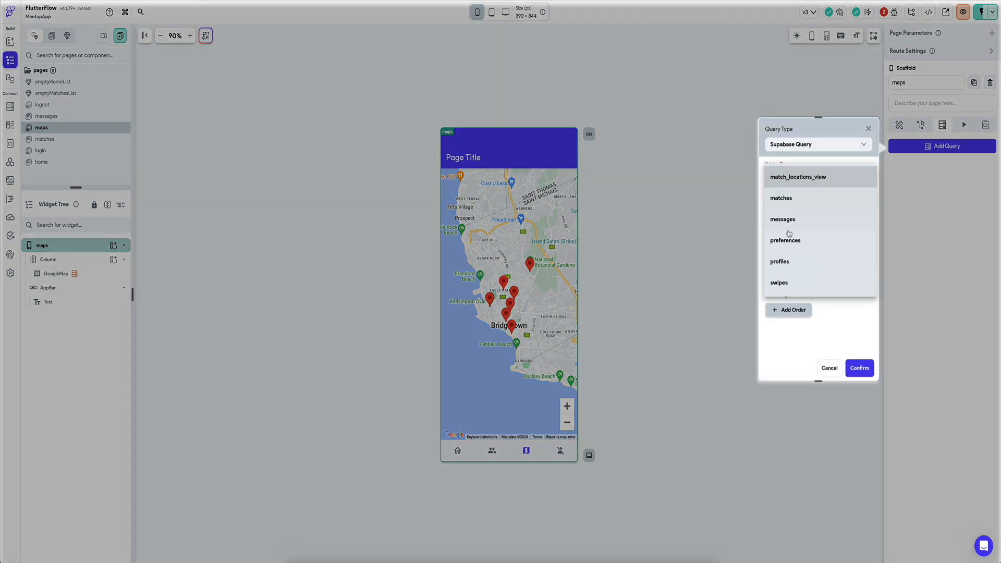
pyautogui.click(808, 243)
# Step: Filter the profiles query by user_id Equal To the authenticated user's User ID and confirm the query
pyautogui.click(791, 271)
pyautogui.click(790, 316)
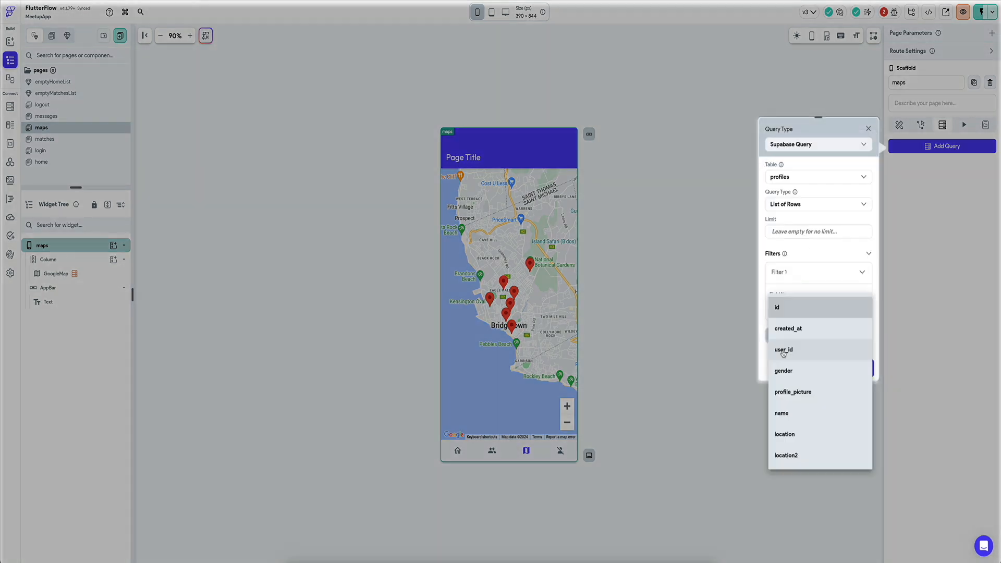
pyautogui.click(793, 351)
pyautogui.click(794, 353)
pyautogui.click(792, 346)
pyautogui.scroll(-2, 794, 344)
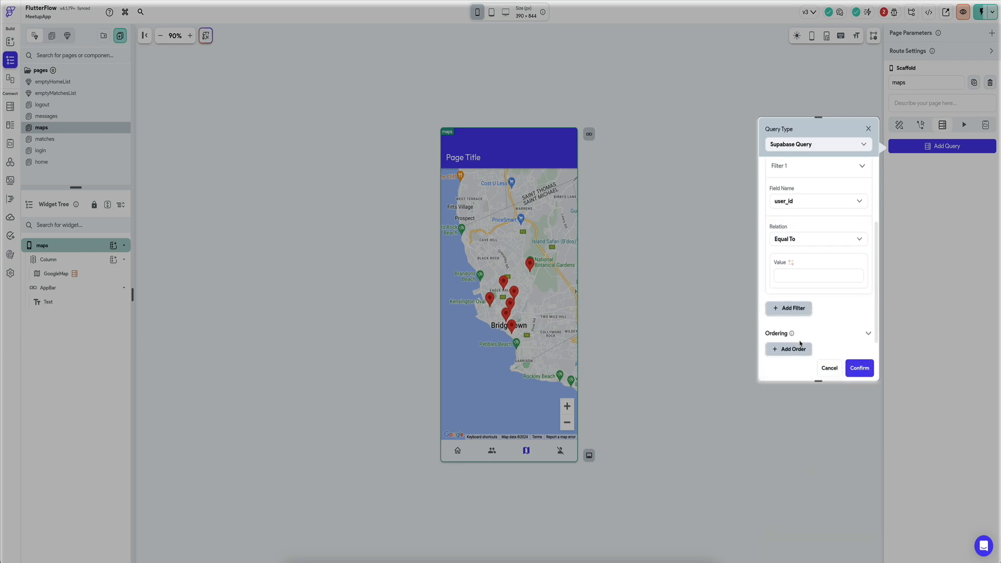
pyautogui.click(793, 265)
pyautogui.write('aut')
pyautogui.click(679, 349)
pyautogui.click(858, 367)
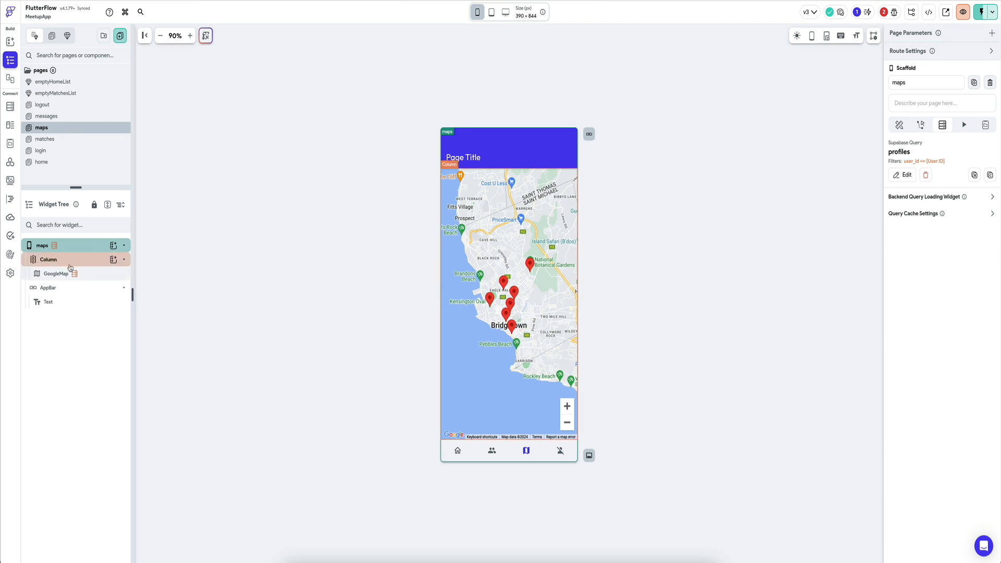
# Step: Open the GoogleMap's Initial Map Center function and examine the filter on its records argument
pyautogui.click(55, 273)
pyautogui.scroll(-2, 933, 417)
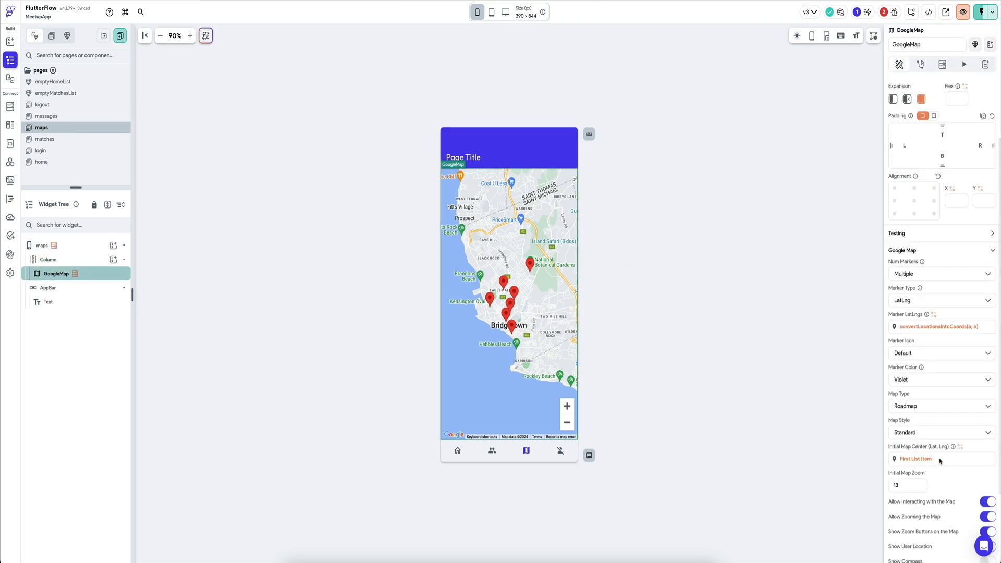
pyautogui.click(933, 459)
pyautogui.scroll(-1, 834, 412)
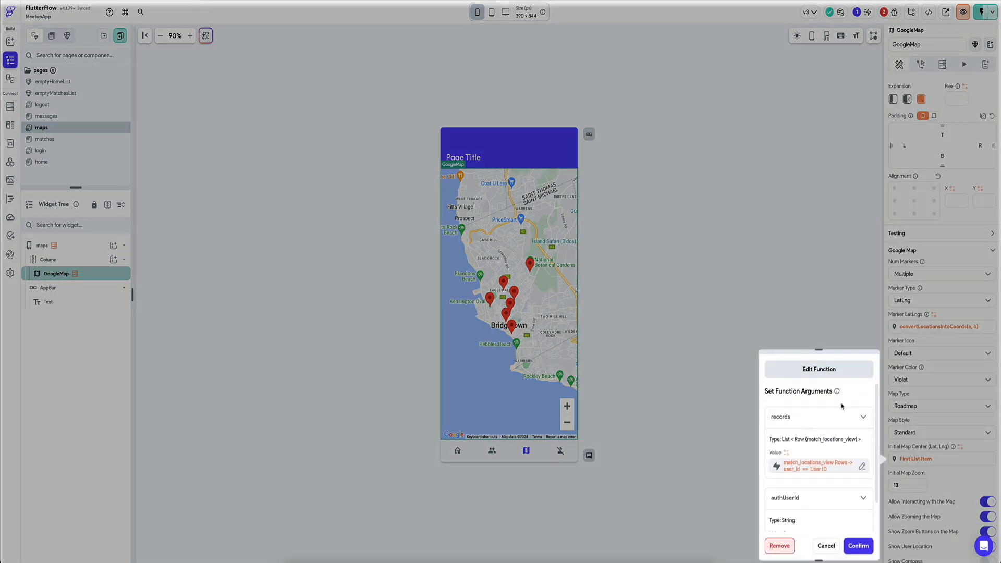
pyautogui.scroll(1, 841, 406)
pyautogui.scroll(-2, 829, 449)
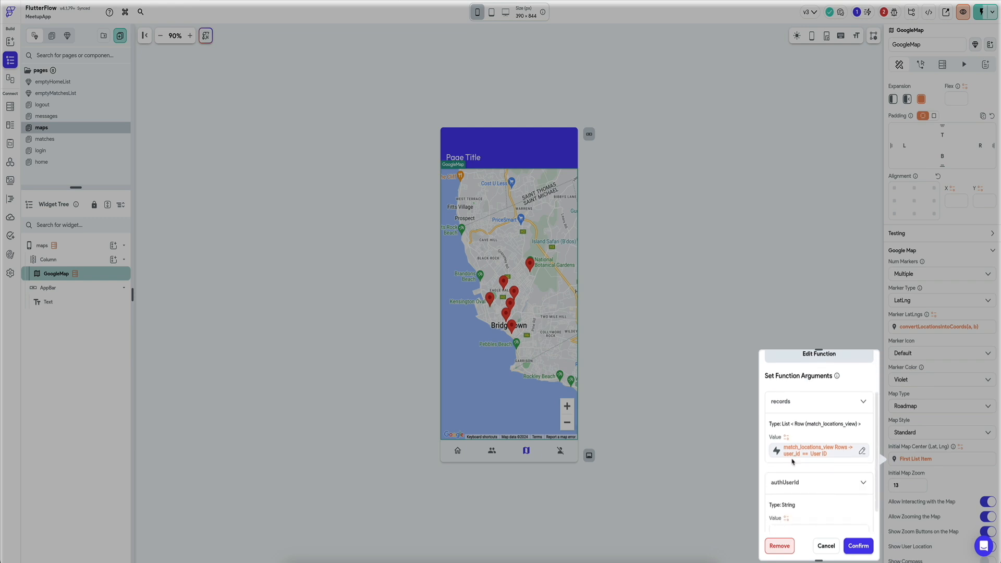
pyautogui.click(827, 455)
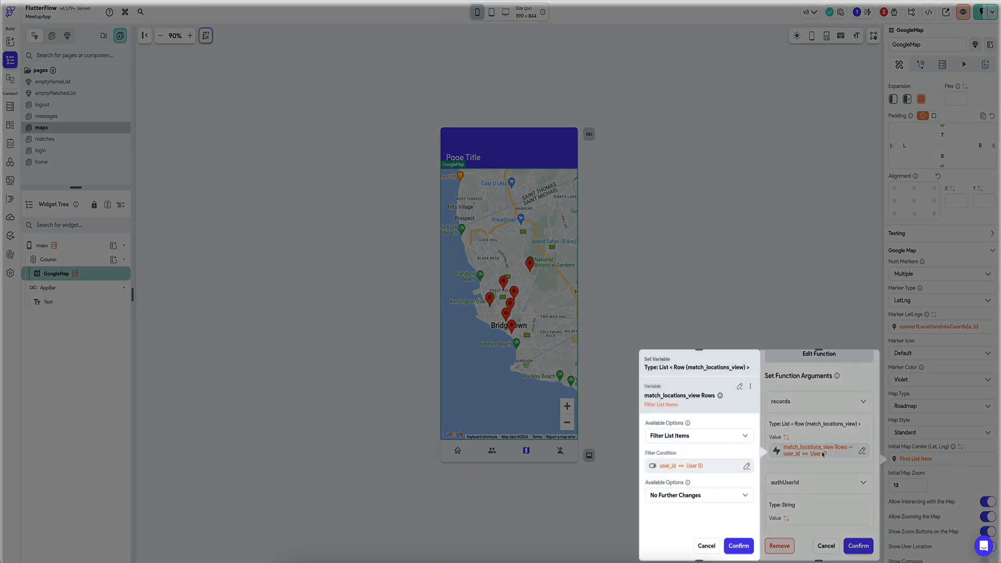
pyautogui.click(705, 545)
pyautogui.scroll(2, 839, 471)
pyautogui.scroll(-2, 840, 472)
pyautogui.click(839, 474)
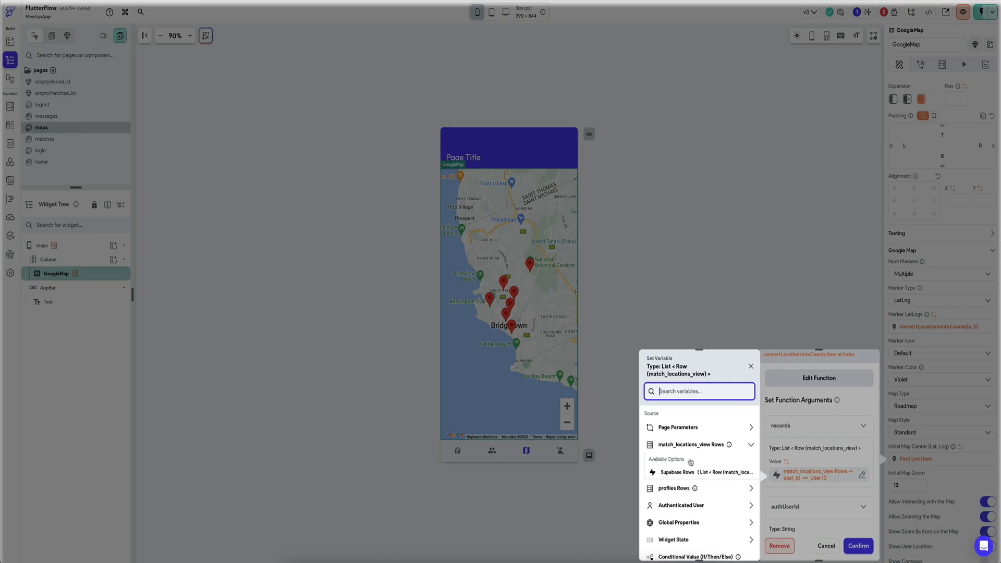
pyautogui.click(682, 515)
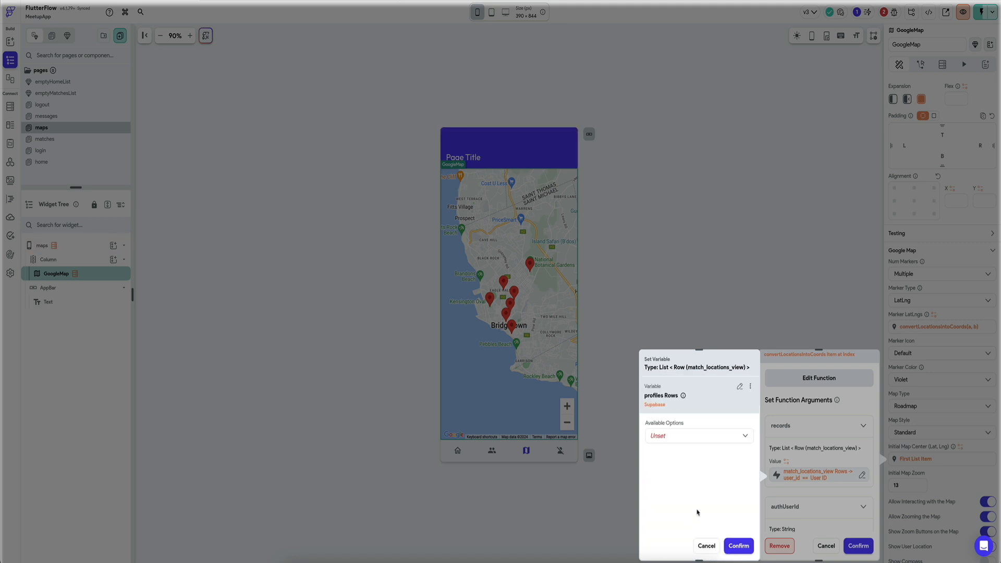
pyautogui.click(722, 442)
pyautogui.click(689, 479)
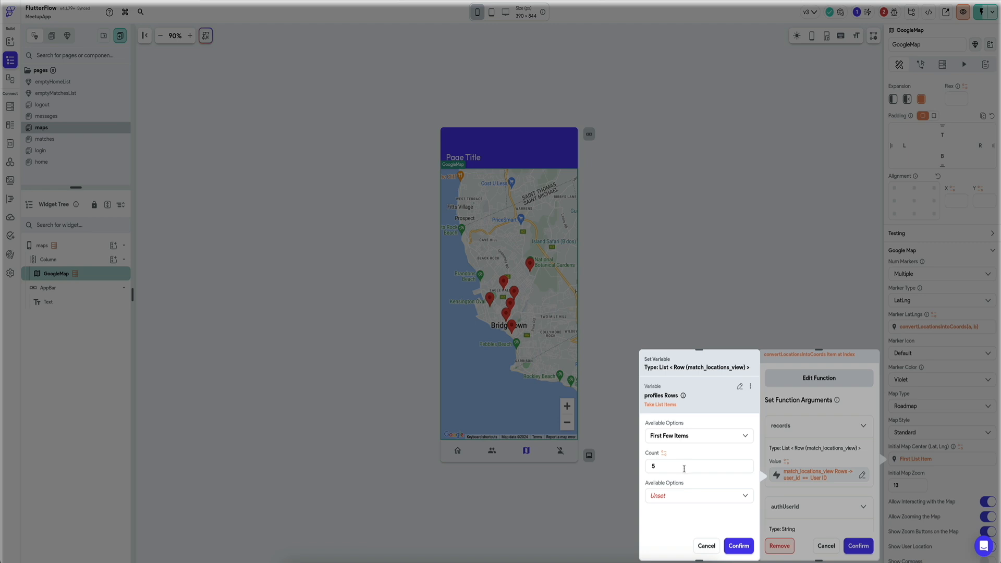
pyautogui.click(706, 545)
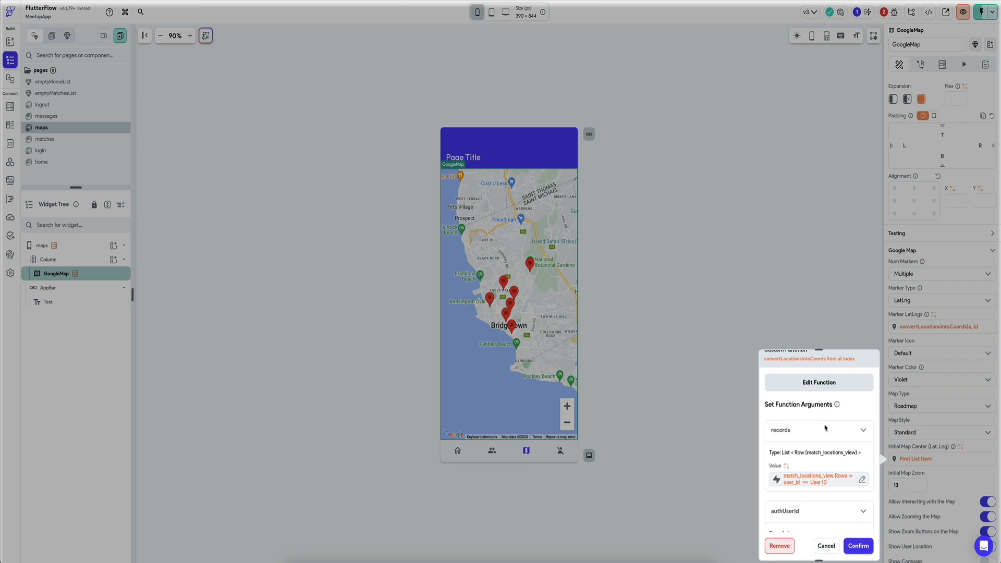
pyautogui.scroll(2, 827, 437)
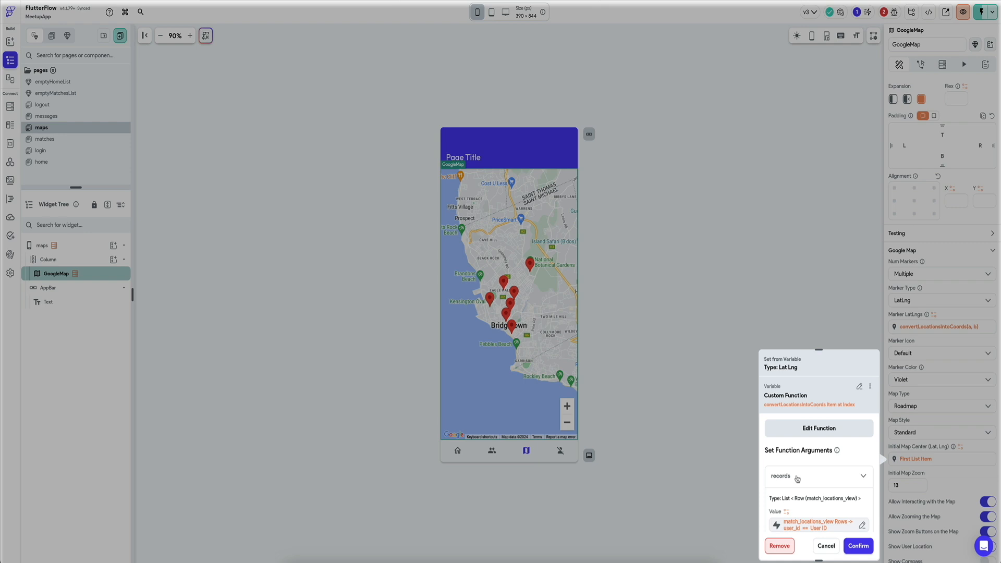
pyautogui.scroll(-3, 796, 479)
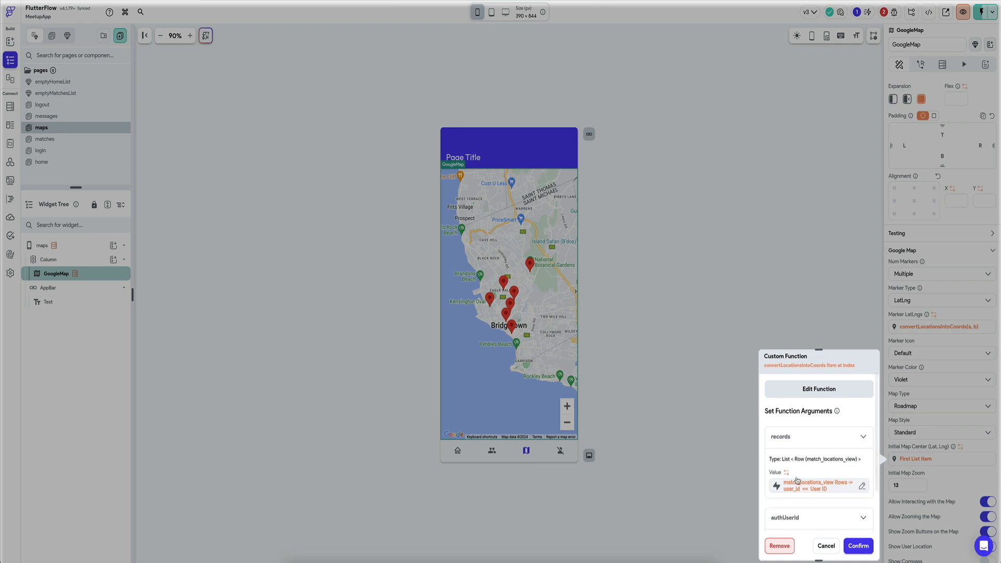
# Step: Examine the user_id filter condition on the records argument and compare it with the columns of match_locations_view in Supabase
pyautogui.click(824, 463)
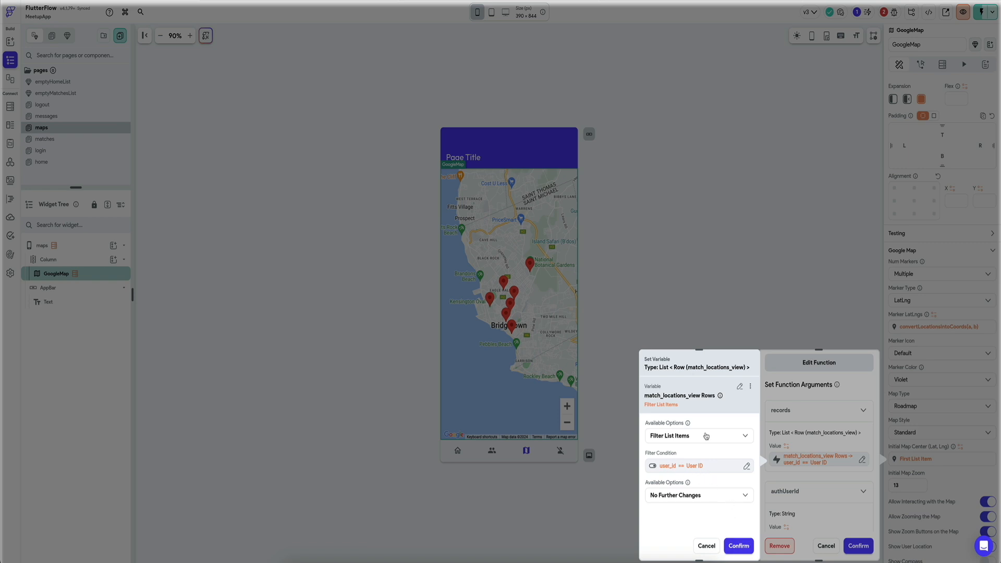
pyautogui.click(678, 466)
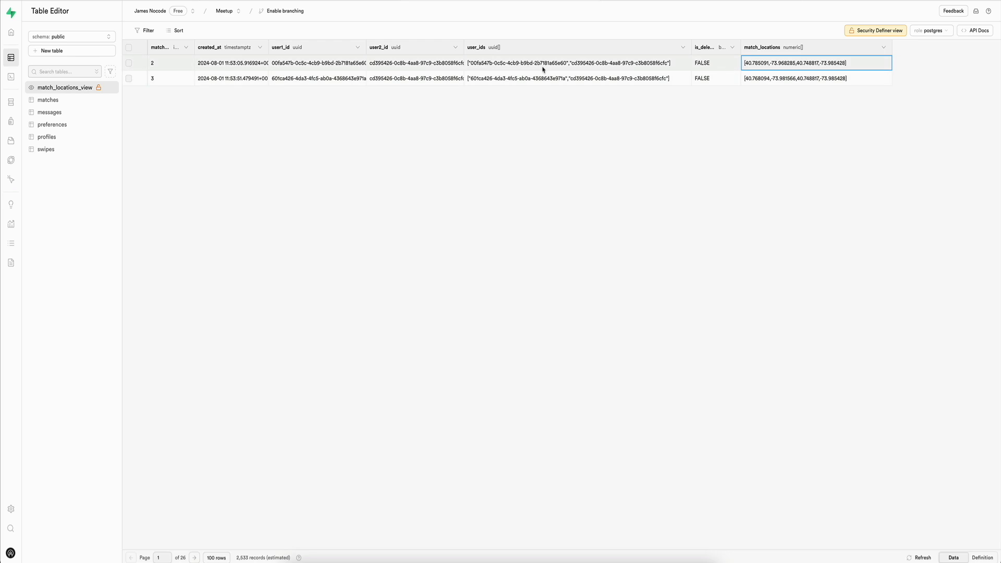
pyautogui.click(94, 1)
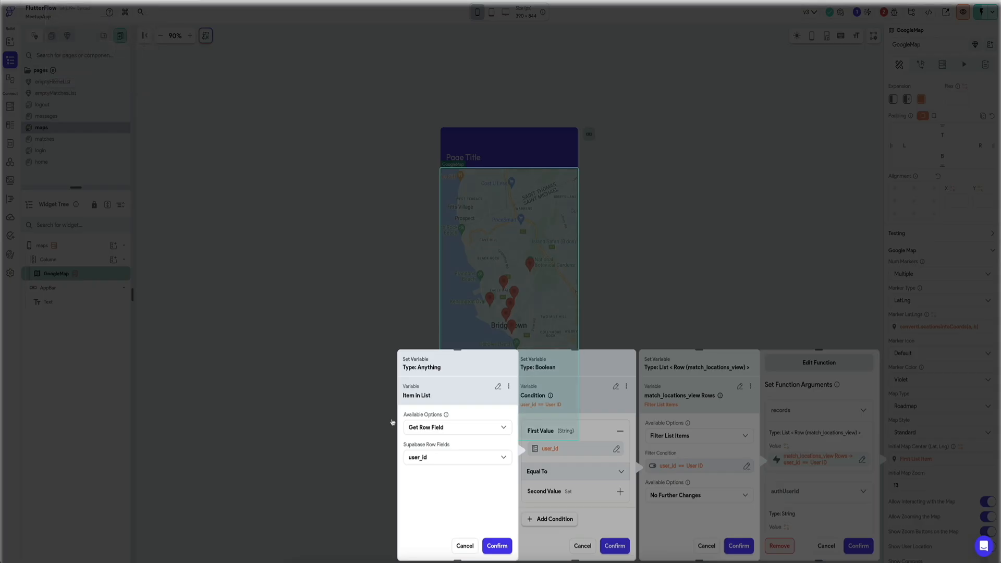
pyautogui.click(465, 546)
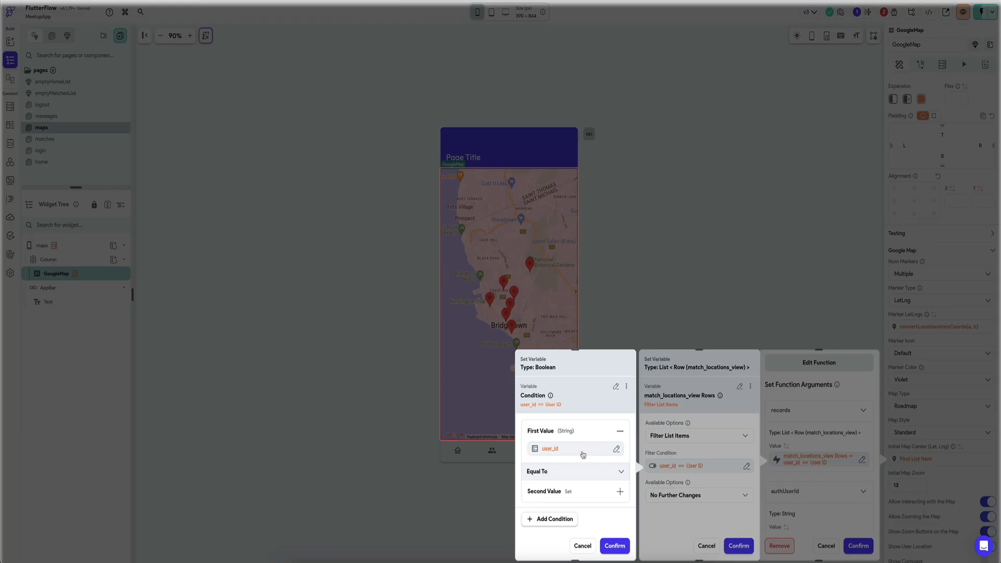
pyautogui.click(616, 386)
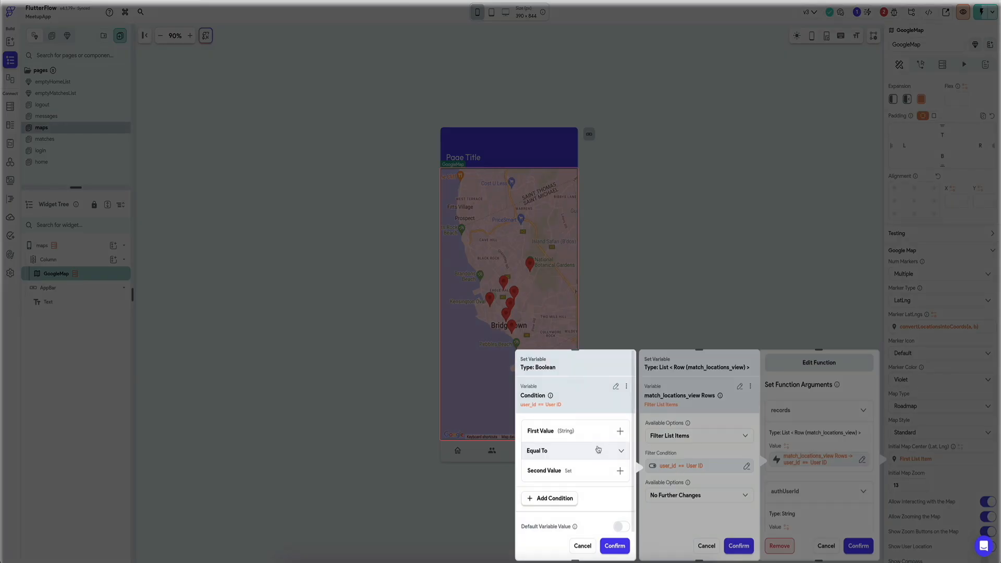
pyautogui.click(588, 430)
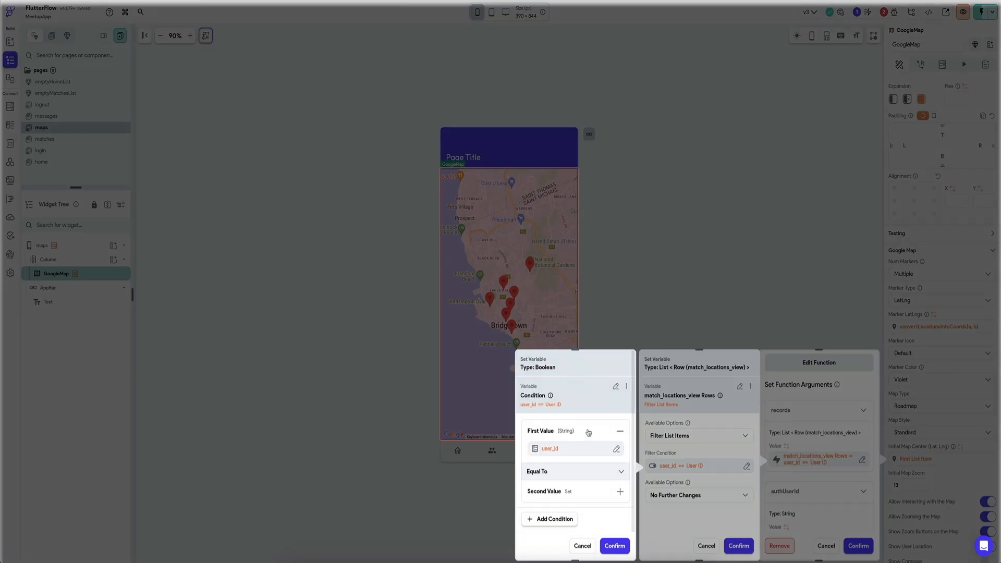
pyautogui.click(555, 449)
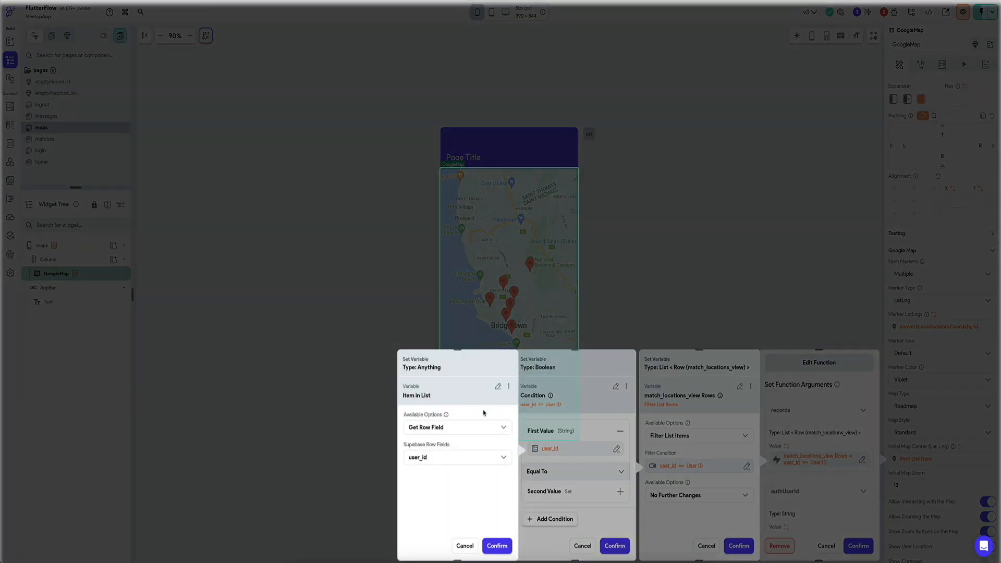
pyautogui.click(449, 461)
pyautogui.click(444, 425)
pyautogui.click(463, 547)
pyautogui.click(583, 546)
pyautogui.click(711, 546)
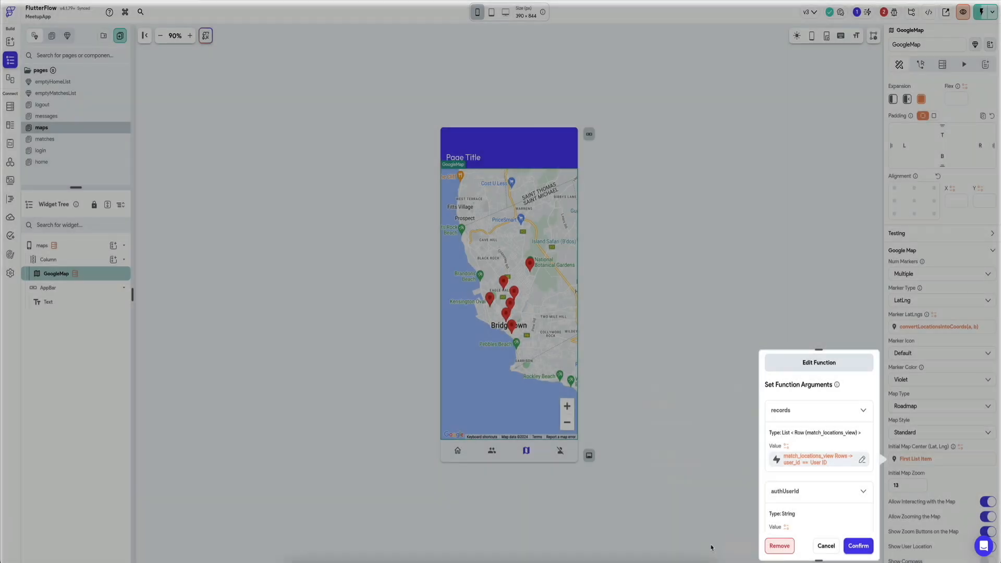
# Step: Reopen the records filter condition and check the row field of its first value against the match_locations_view table
pyautogui.click(822, 460)
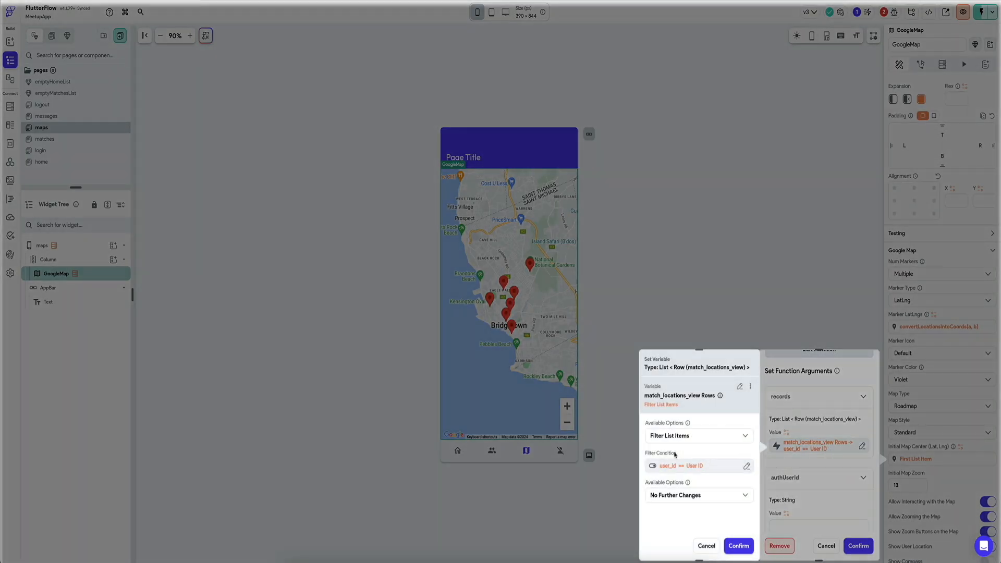
pyautogui.click(700, 437)
pyautogui.click(666, 544)
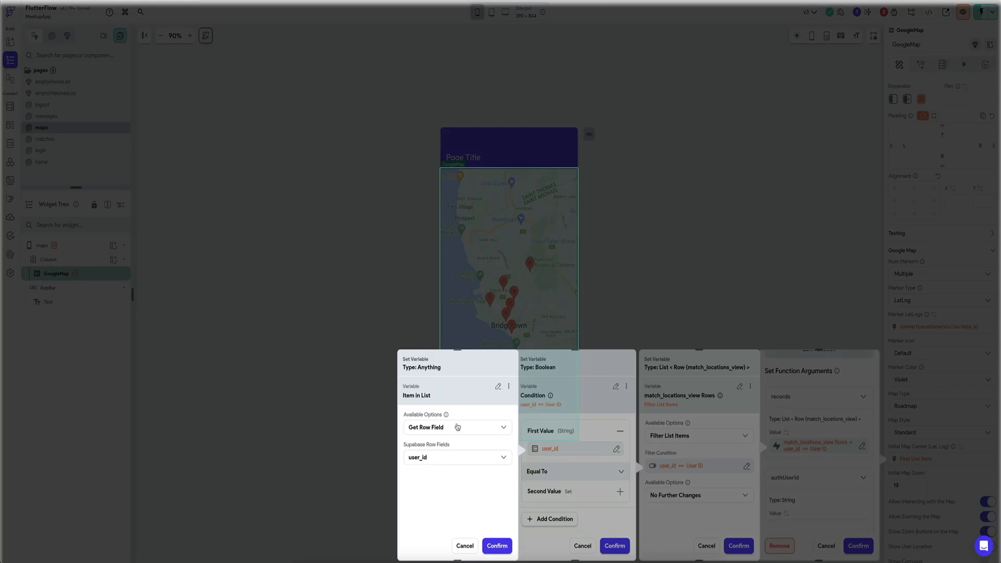
pyautogui.click(458, 456)
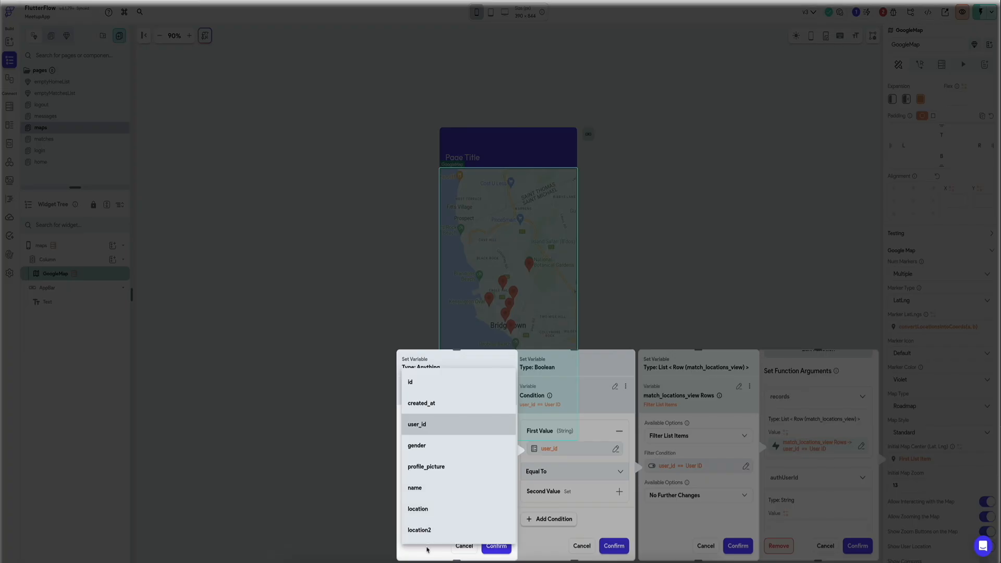
pyautogui.click(427, 549)
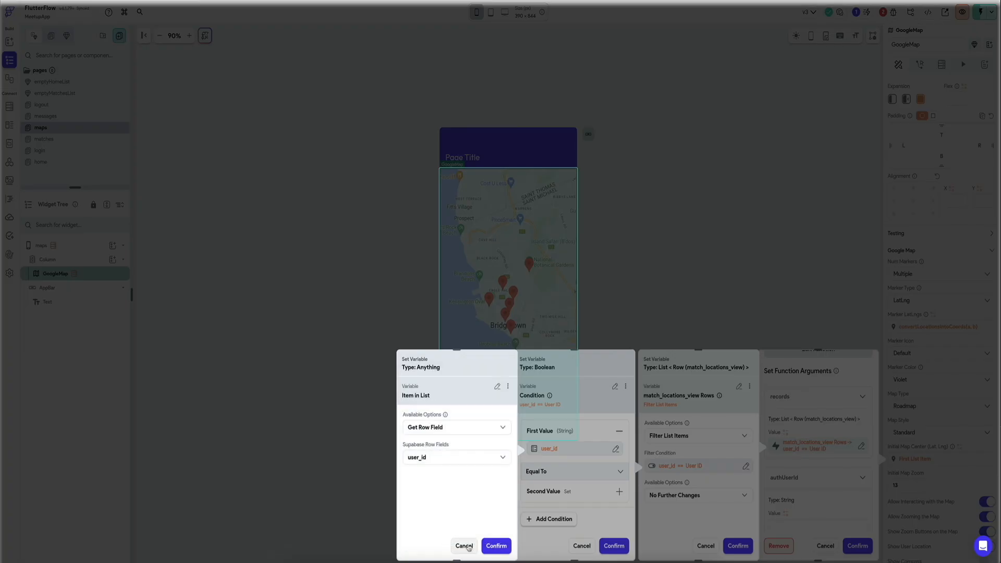
pyautogui.click(464, 546)
pyautogui.click(589, 545)
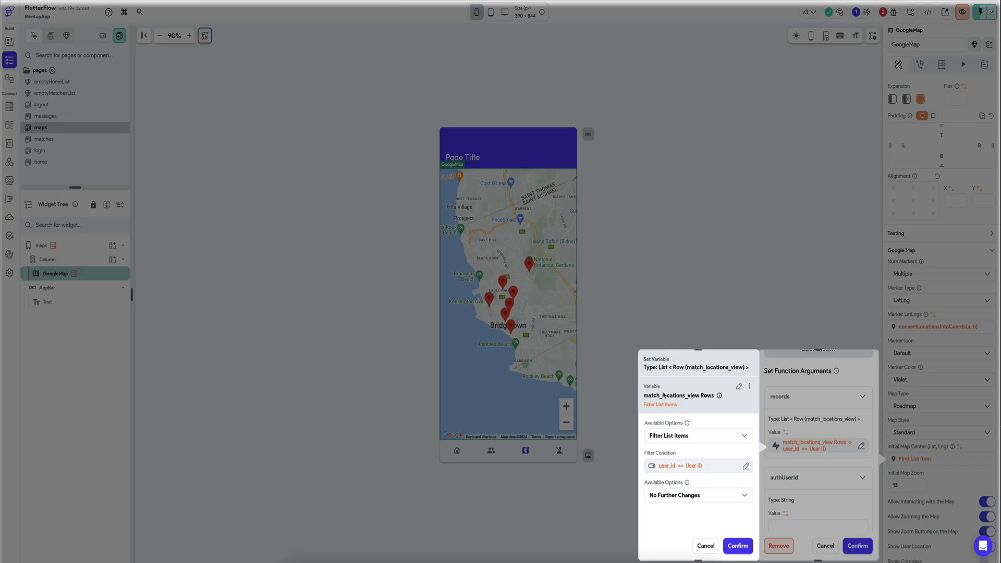
# Step: Clear the old filter condition by switching the records rows to No Further Changes and back to Filter List Items
pyautogui.click(712, 441)
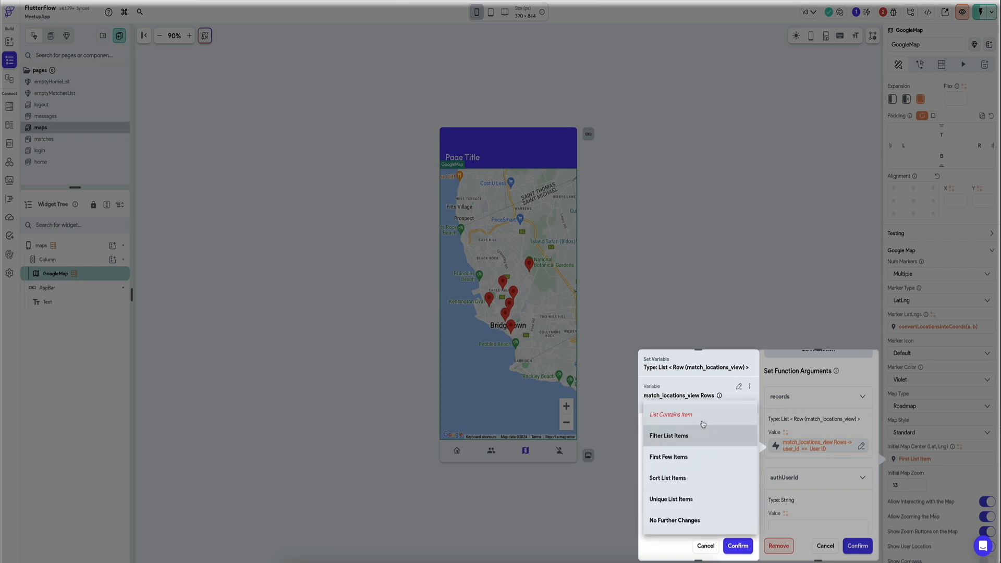
pyautogui.click(681, 519)
pyautogui.click(712, 440)
pyautogui.click(708, 420)
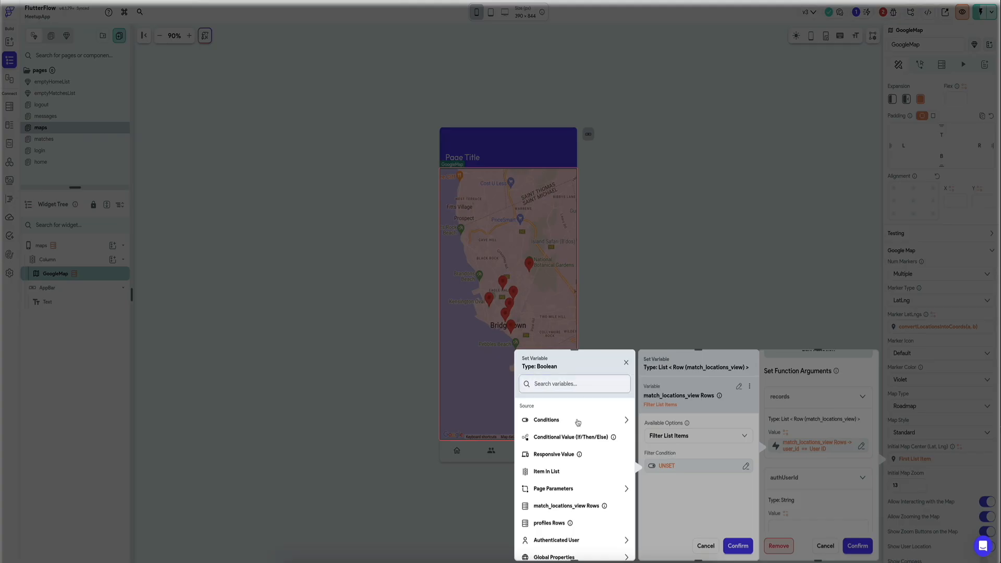
pyautogui.click(577, 423)
pyautogui.click(556, 452)
pyautogui.click(555, 435)
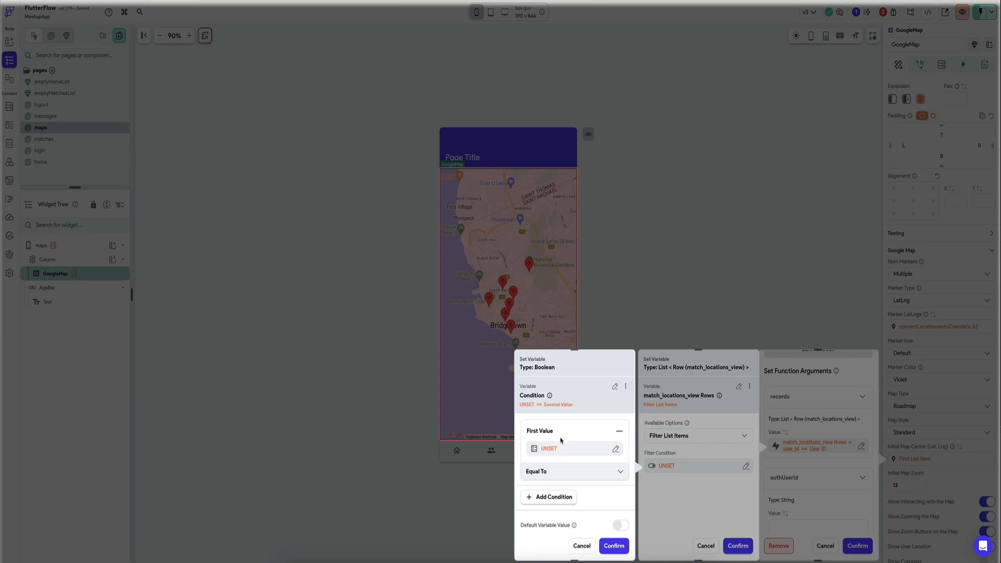
pyautogui.click(558, 447)
pyautogui.click(450, 455)
pyautogui.click(456, 434)
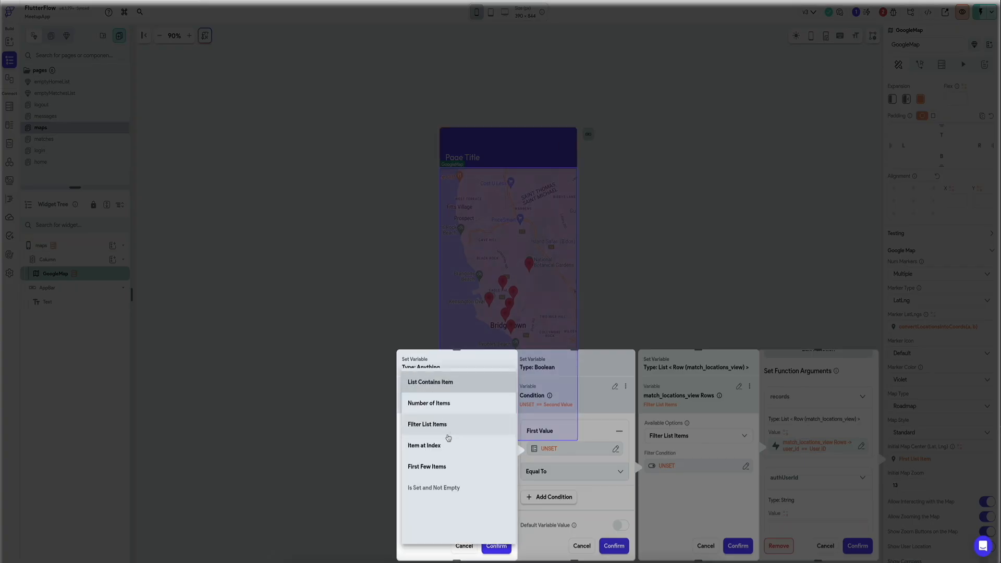
pyautogui.click(444, 445)
pyautogui.click(454, 441)
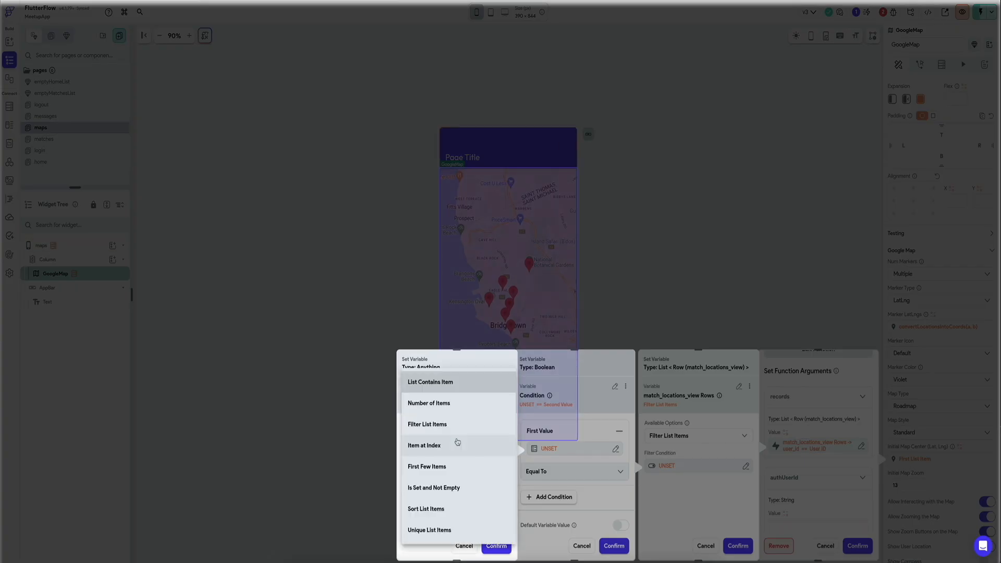
pyautogui.click(457, 441)
pyautogui.click(453, 466)
pyautogui.click(452, 550)
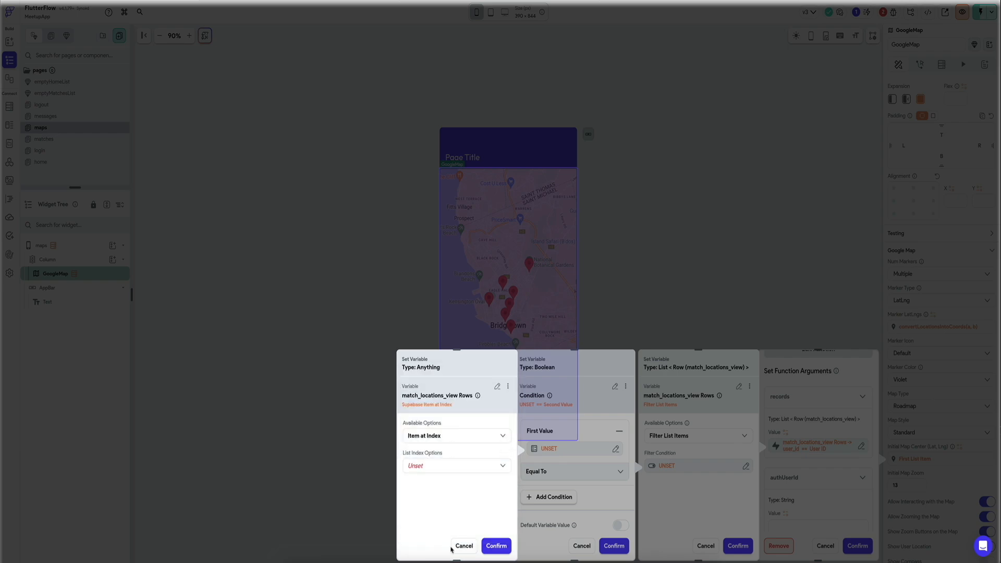
pyautogui.click(454, 546)
pyautogui.click(581, 546)
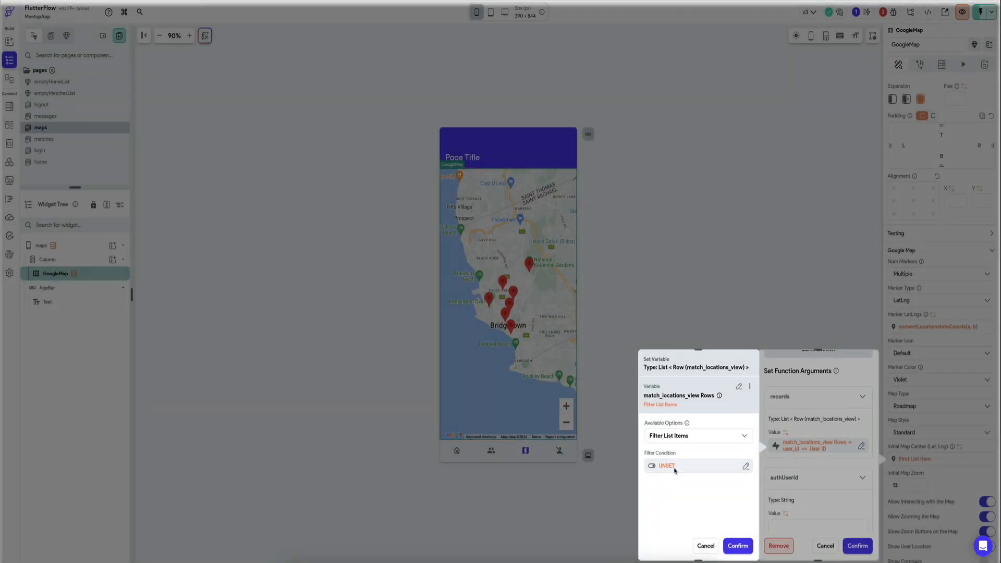
# Step: Set the records filter condition to Item in List user_ids, List Contains Item, authenticated User ID, and confirm the variable
pyautogui.click(675, 470)
pyautogui.click(552, 477)
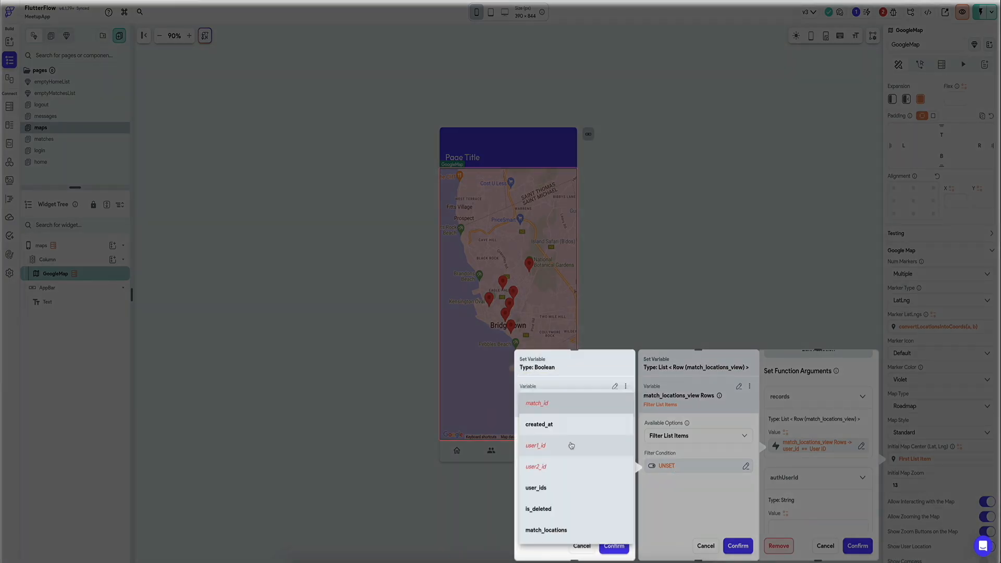
pyautogui.click(543, 488)
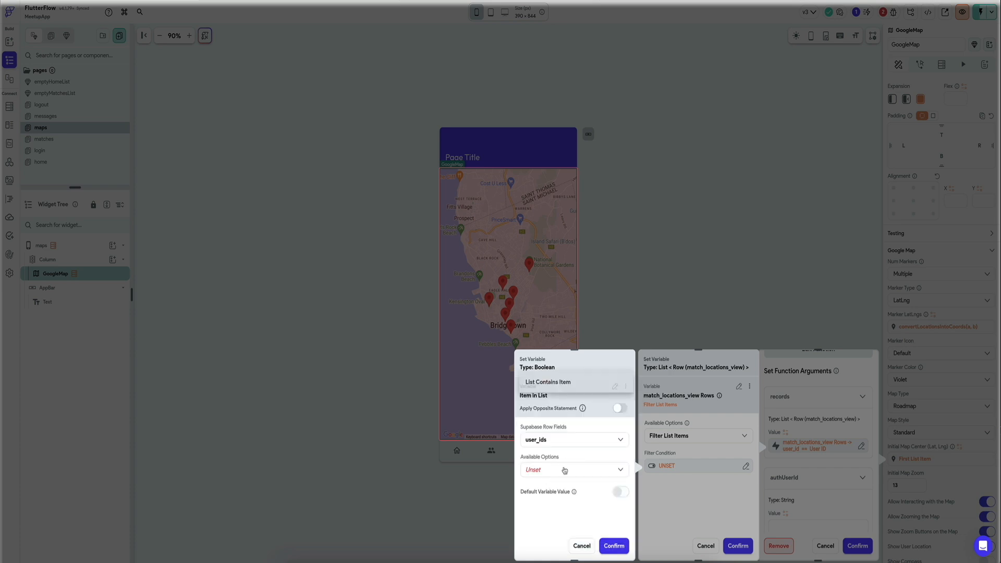
pyautogui.click(593, 386)
pyautogui.click(552, 500)
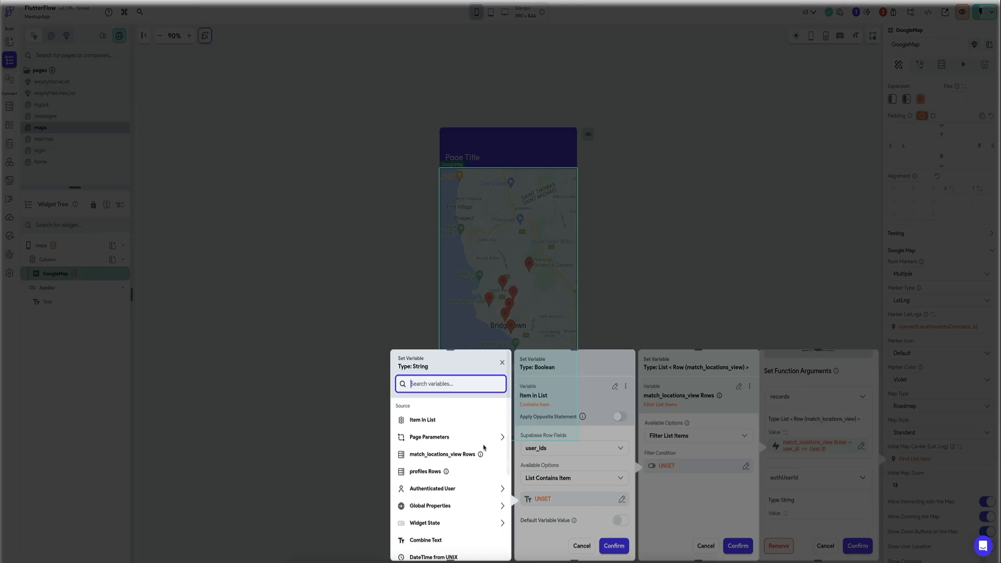
pyautogui.write('auth')
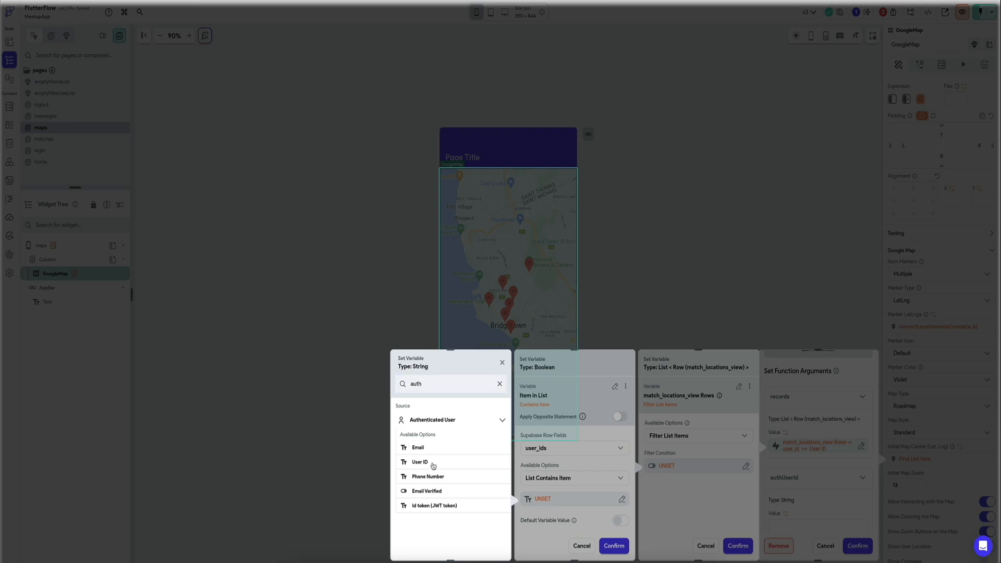
pyautogui.click(420, 462)
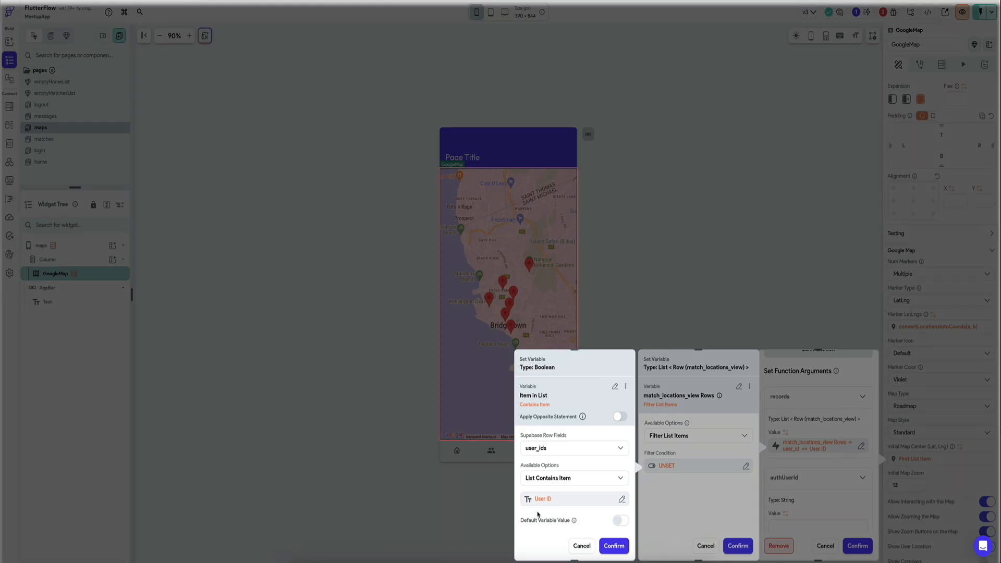
pyautogui.click(614, 546)
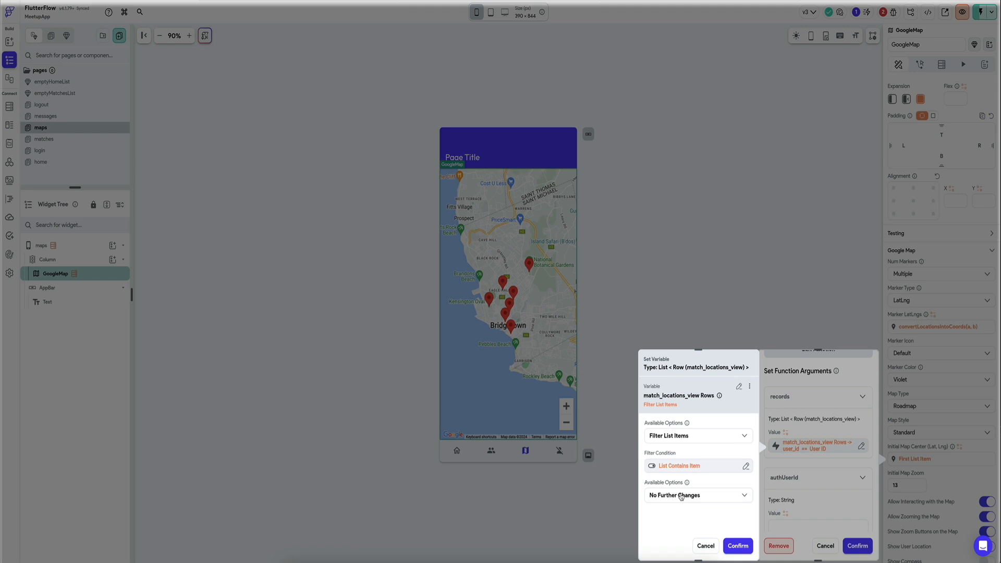
pyautogui.click(738, 546)
# Step: Set the authUserId argument of the Initial Map Center function to the authenticated User ID and confirm the arguments
pyautogui.scroll(-2, 806, 475)
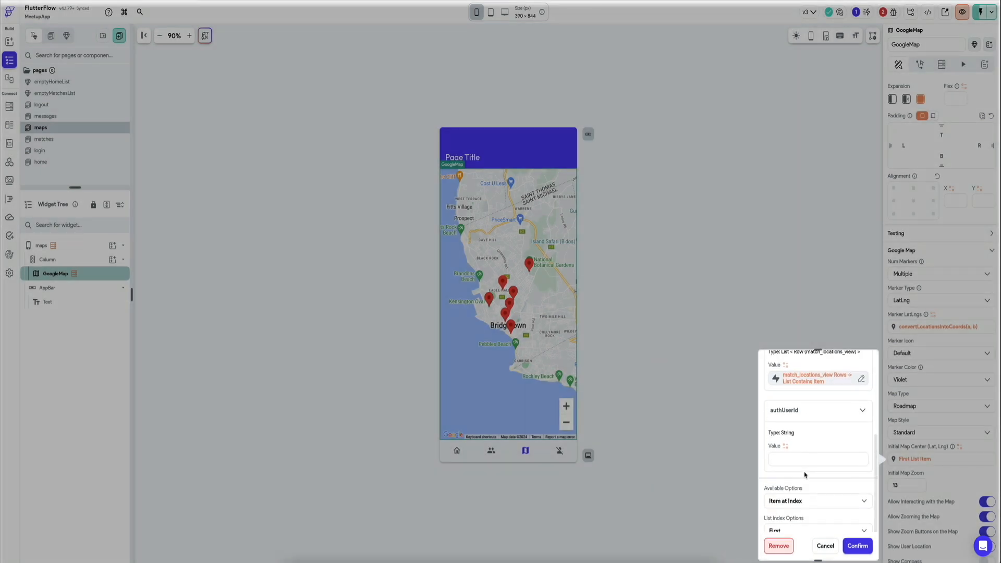
pyautogui.click(785, 446)
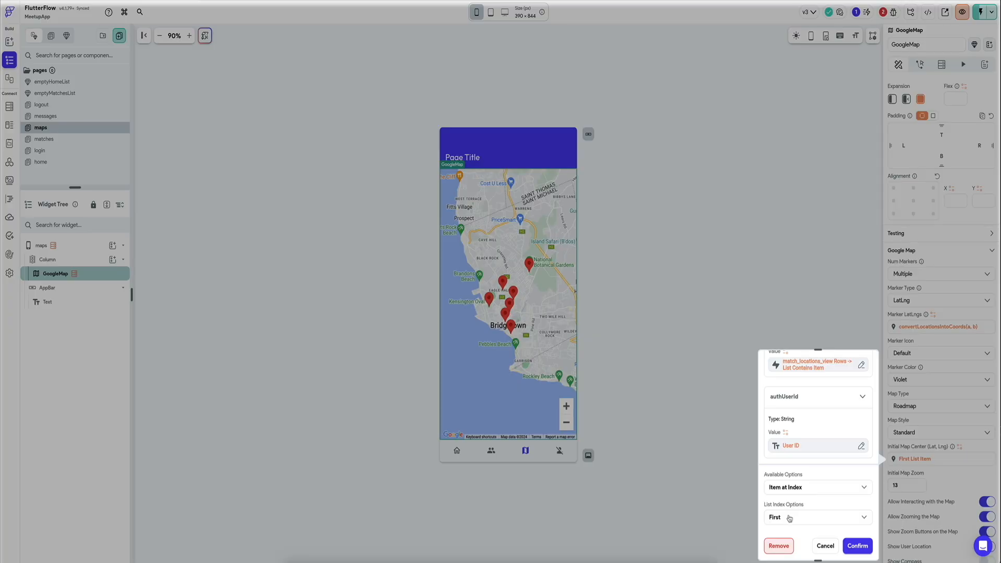
pyautogui.click(857, 546)
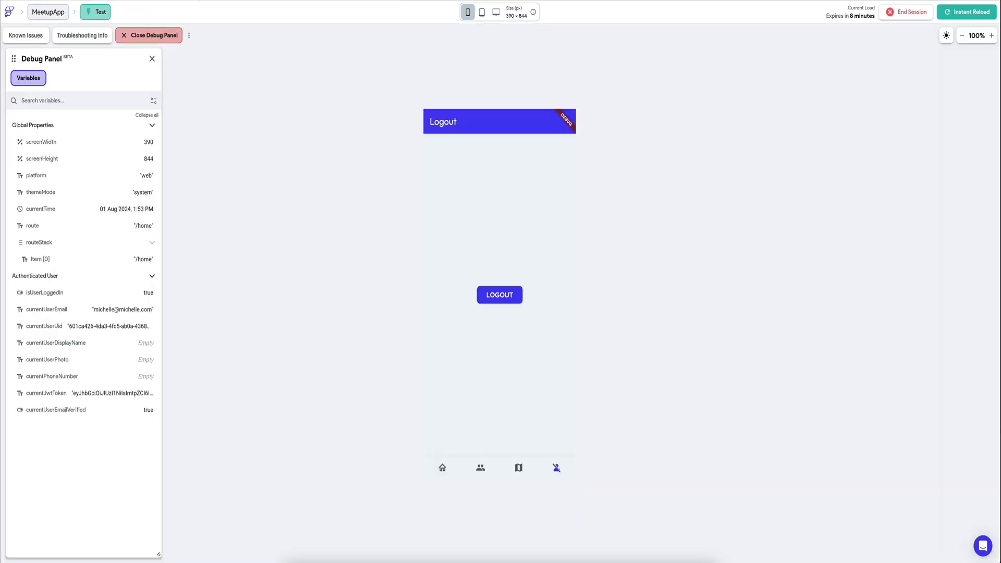
# Step: Reload the test session, then review the code errors of the convertLocationsIntoCoords function
pyautogui.click(972, 16)
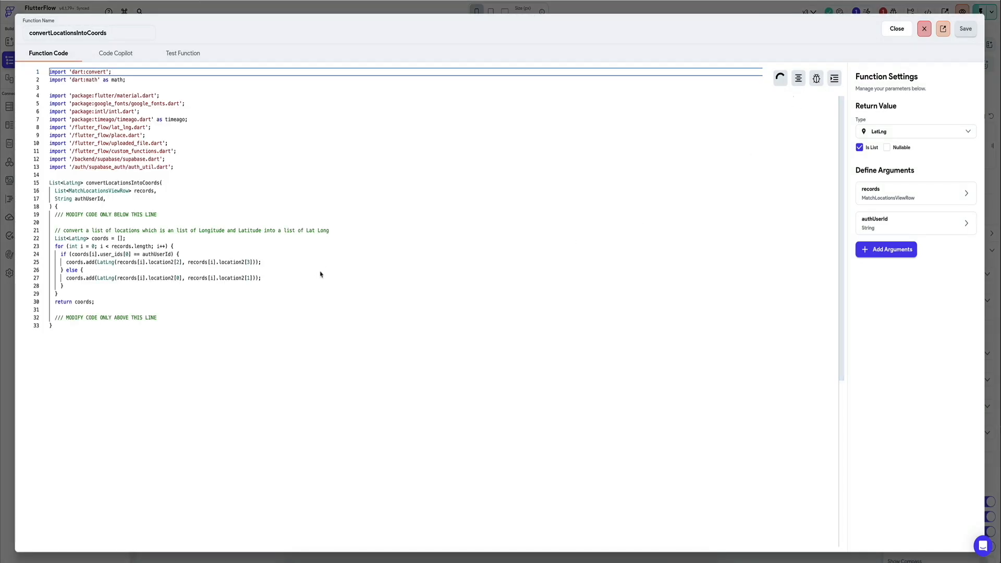
pyautogui.click(314, 280)
pyautogui.click(318, 302)
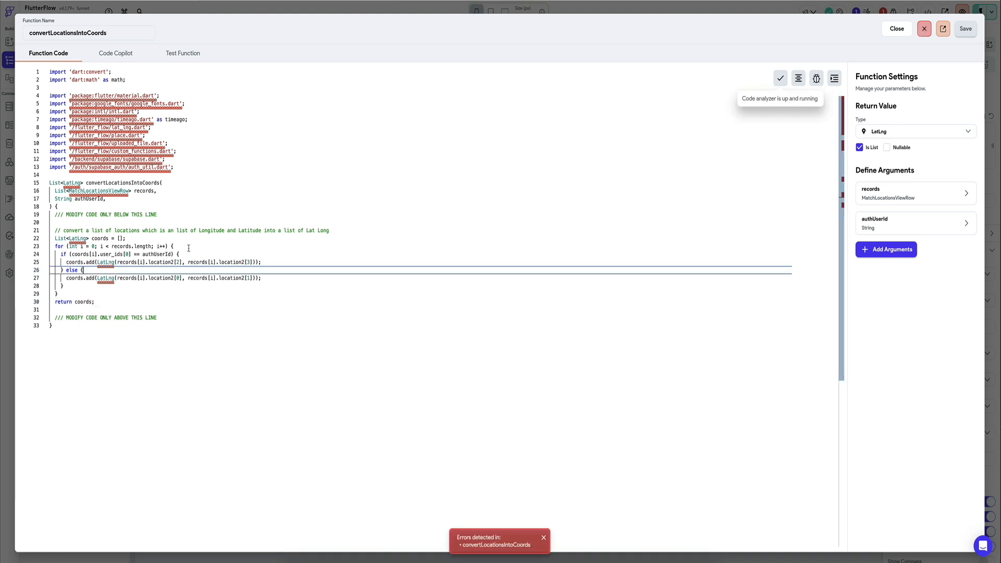
pyautogui.click(188, 248)
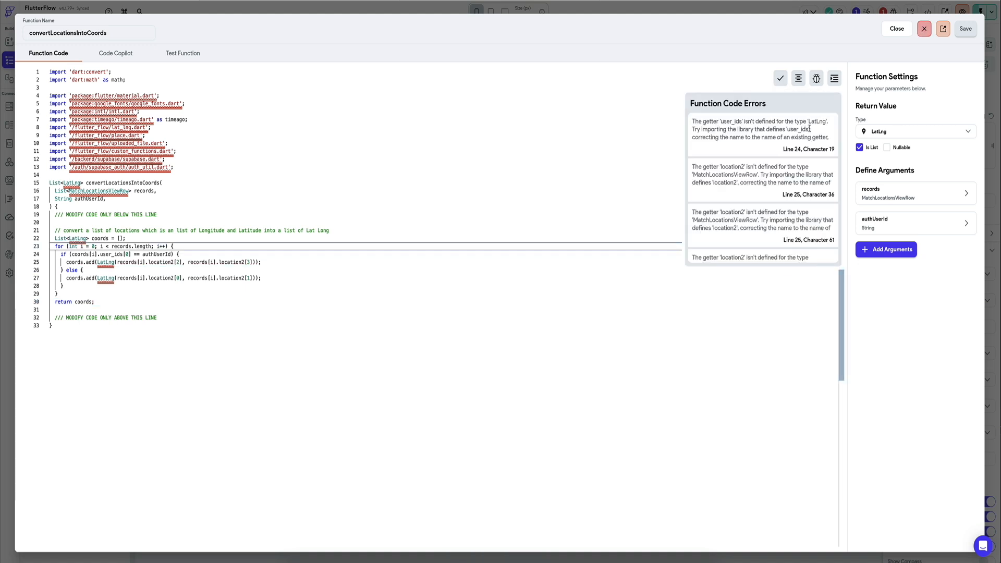
# Step: Replace coords with records in the user_ids check of the if statement on line 24 and save the function
pyautogui.doubleClick(82, 254)
pyautogui.write('records')
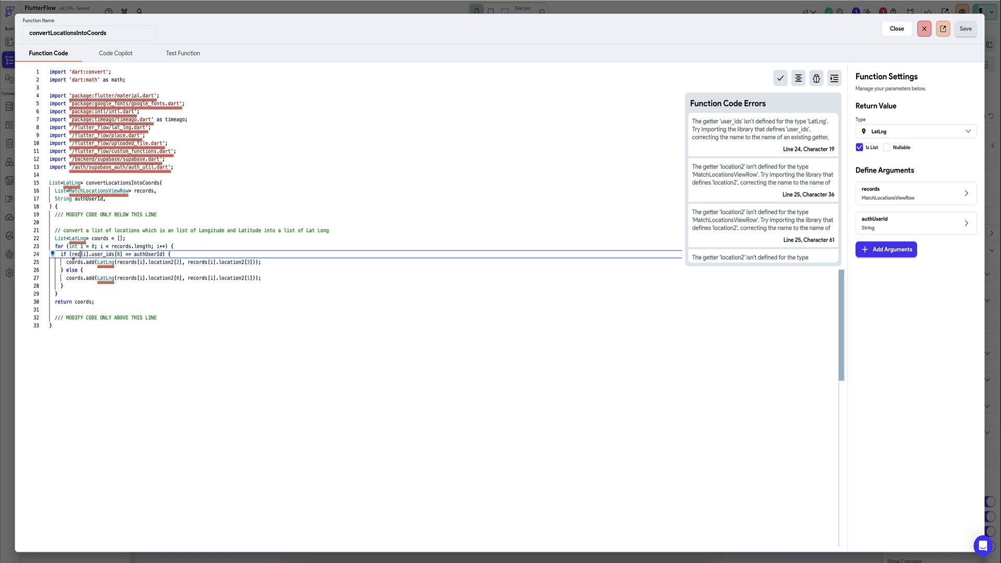
pyautogui.click(238, 231)
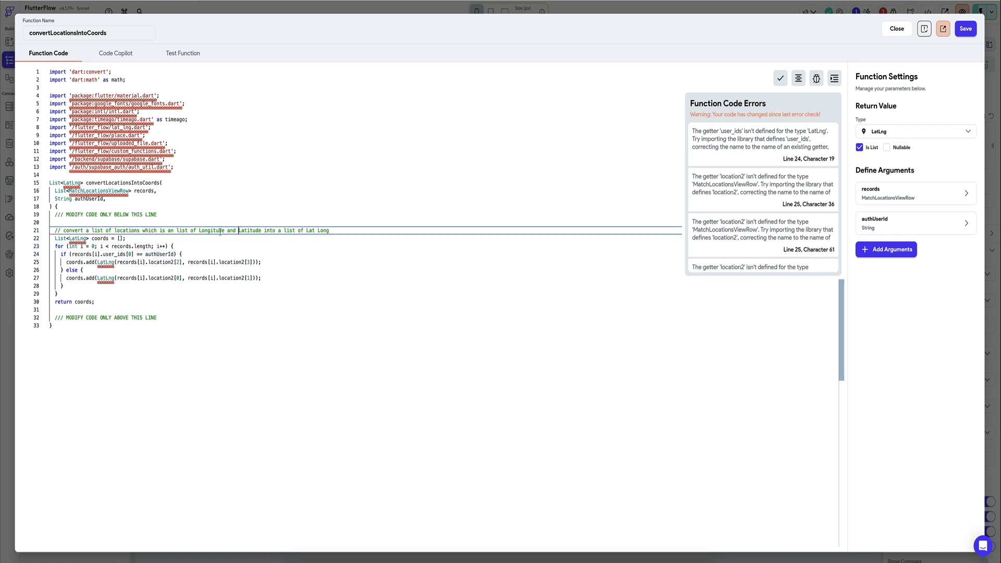
pyautogui.click(756, 353)
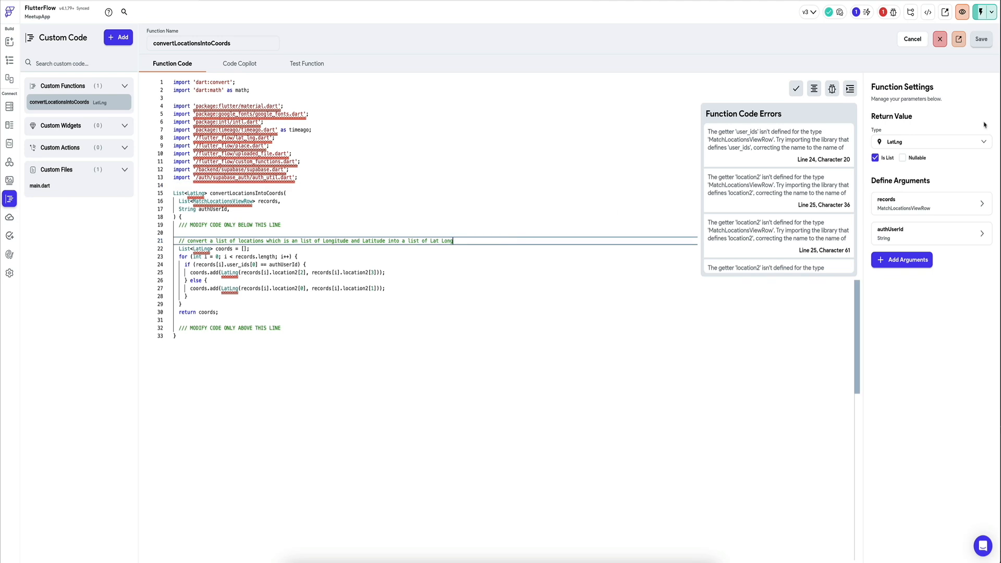
# Step: Check the function's records and authUserId argument settings, then inspect the match_locations_view fields in the Supabase settings
pyautogui.click(982, 203)
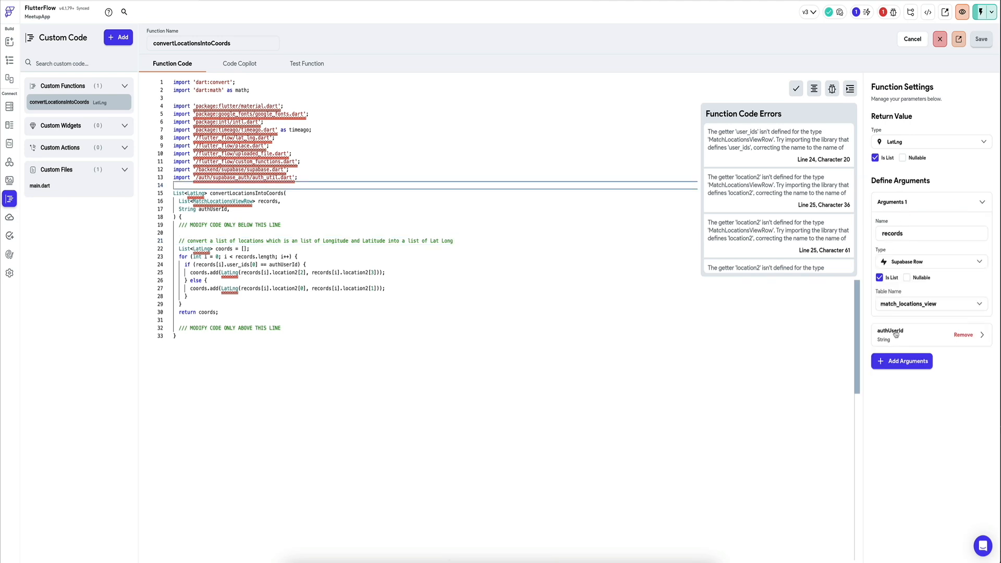
pyautogui.click(964, 335)
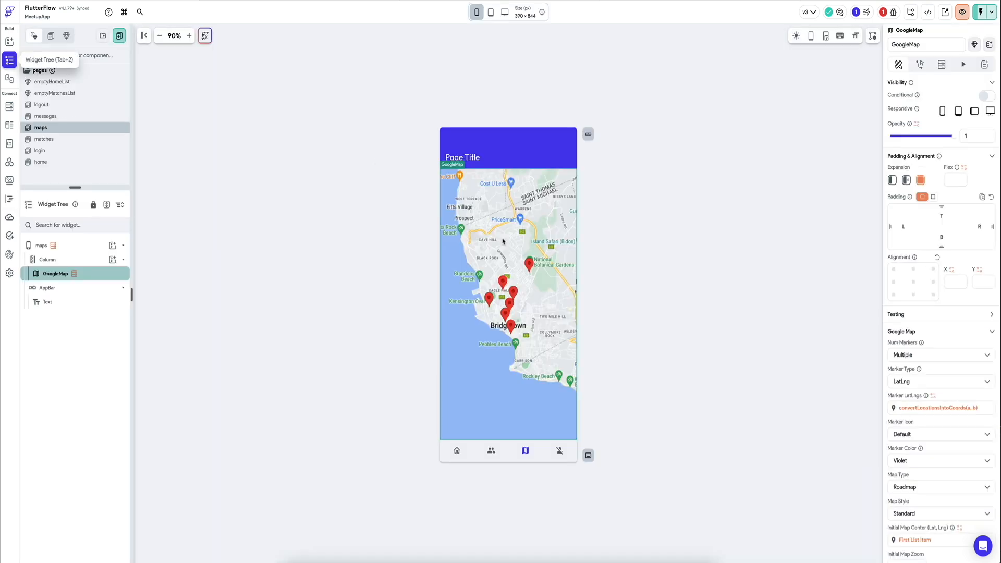
pyautogui.click(10, 60)
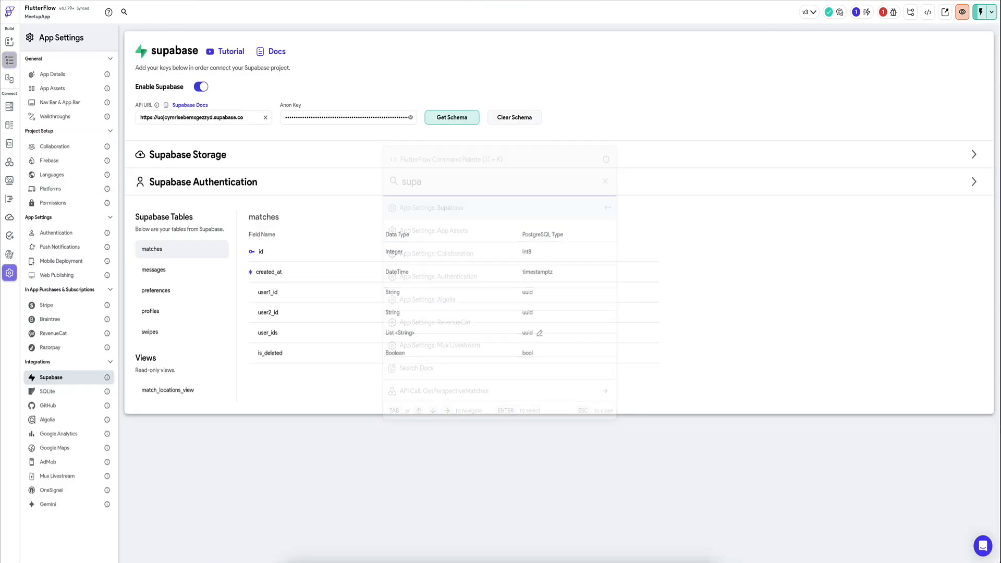
pyautogui.click(172, 392)
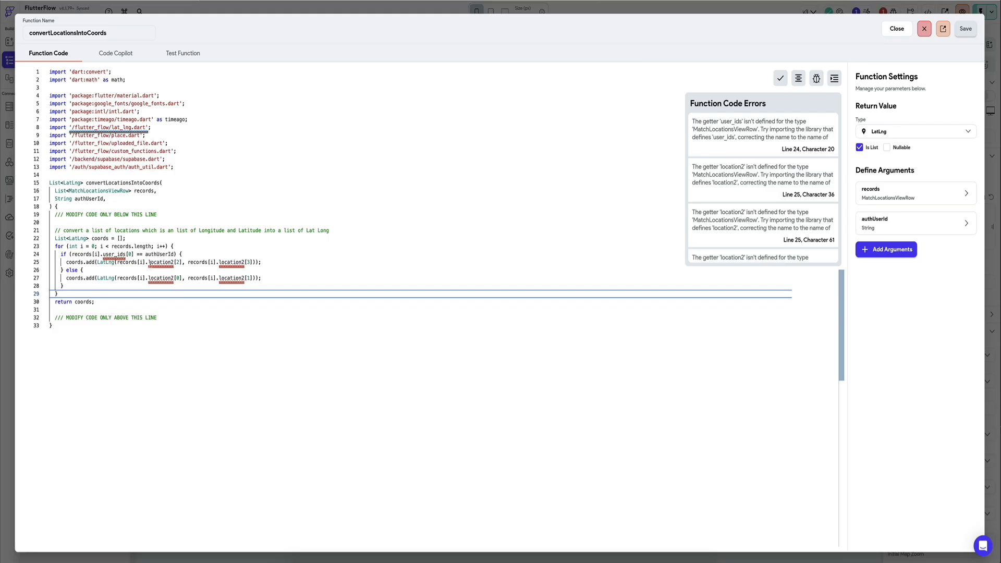
# Step: Replace location2 with match_locations in both coords.add calls on lines 25 and 27, then save the function and recheck its errors
pyautogui.click(158, 262)
pyautogui.doubleClick(158, 264)
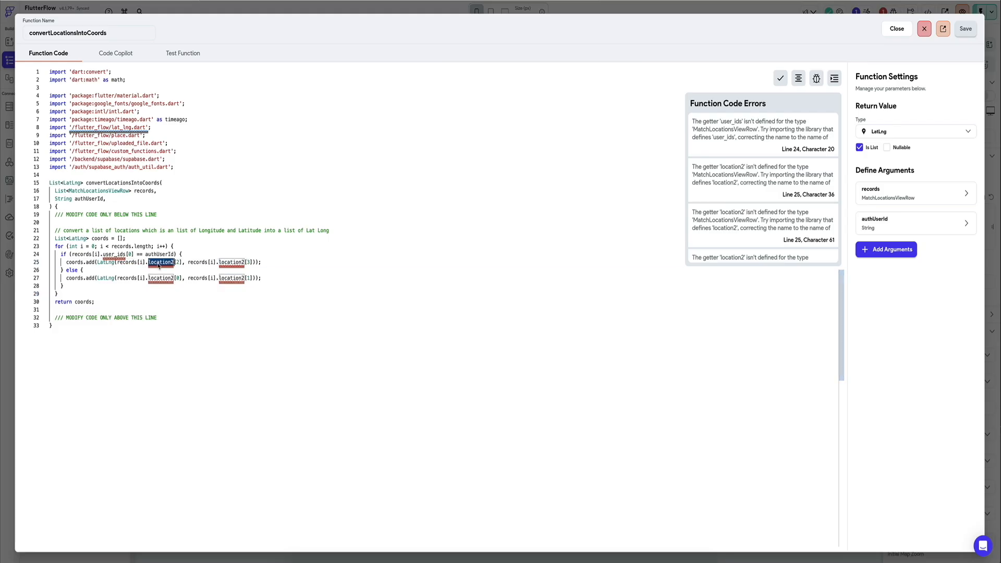
pyautogui.press('BackSpace')
pyautogui.write('match_')
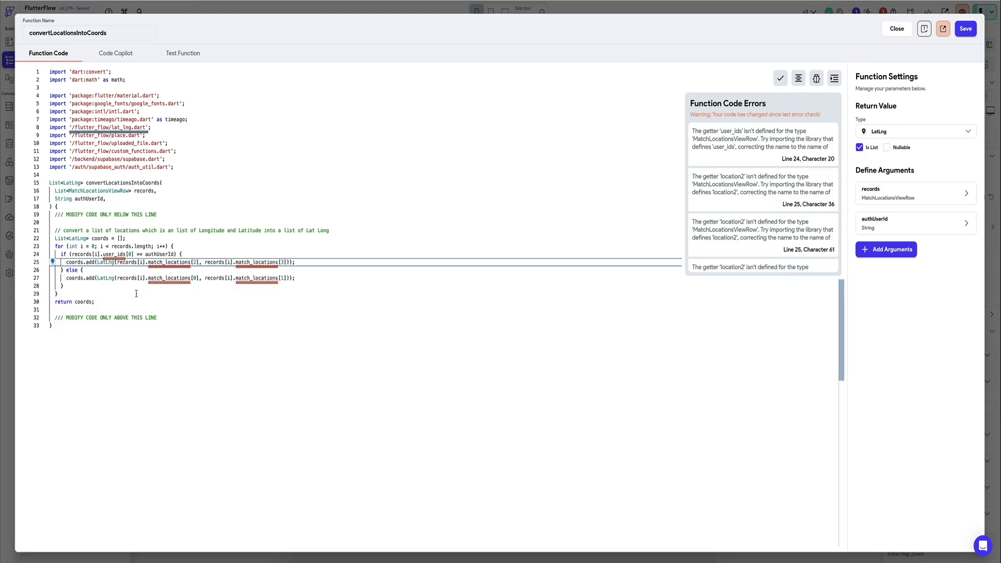
pyautogui.click(205, 200)
pyautogui.click(966, 29)
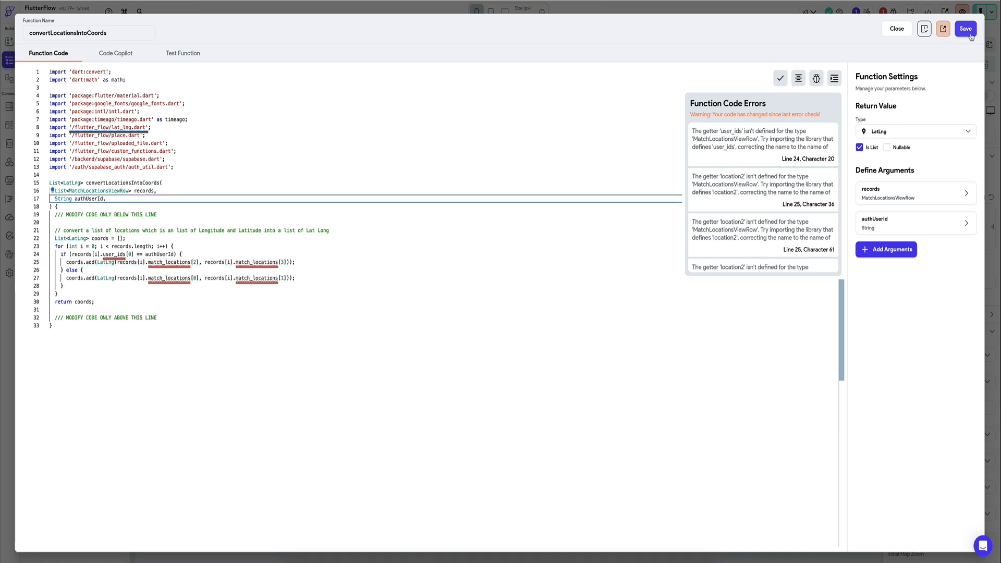
pyautogui.click(828, 82)
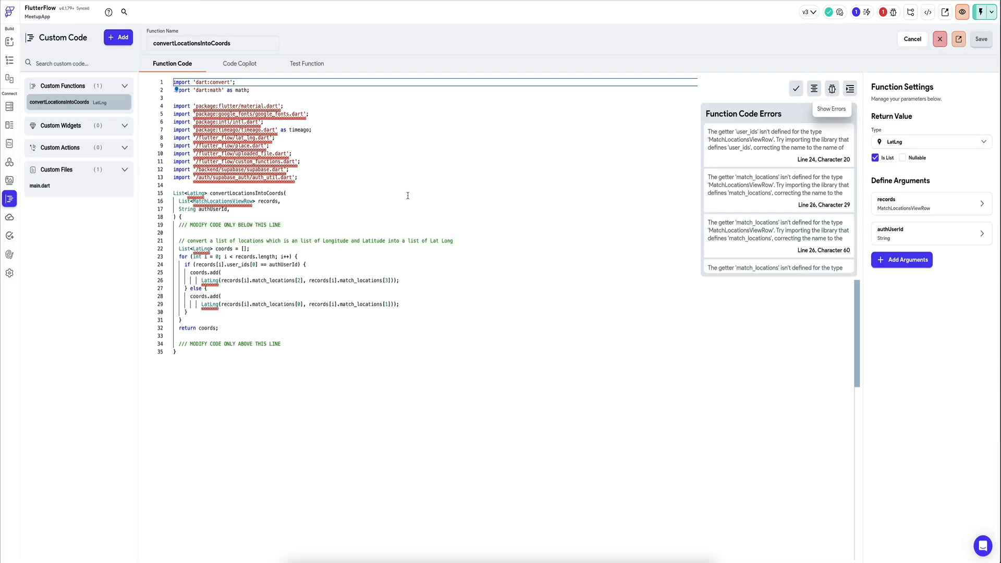
# Step: Inspect the MatchLocationsViewRow type error on line 16, then set the records argument's table to profiles
pyautogui.moveTo(230, 201)
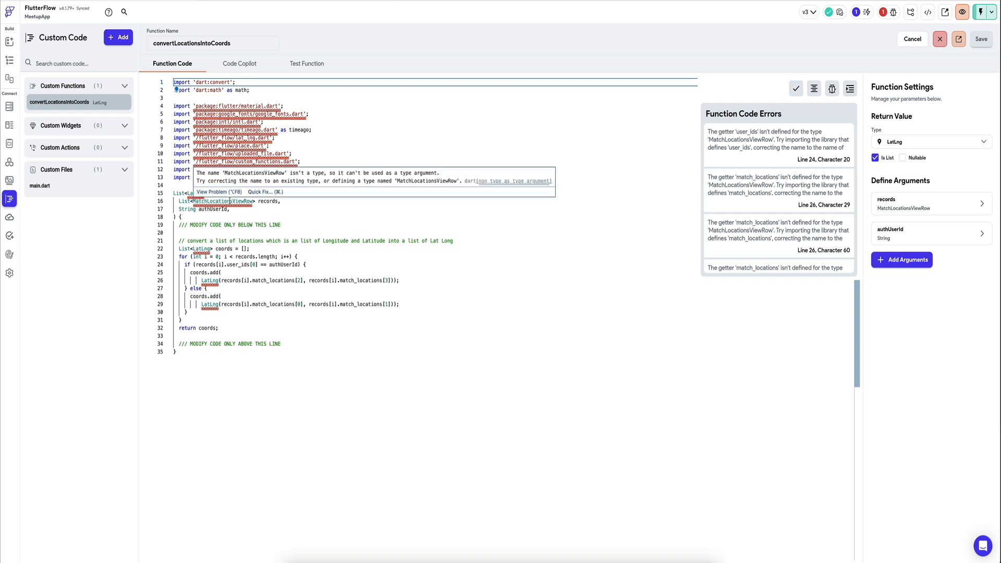
pyautogui.click(288, 223)
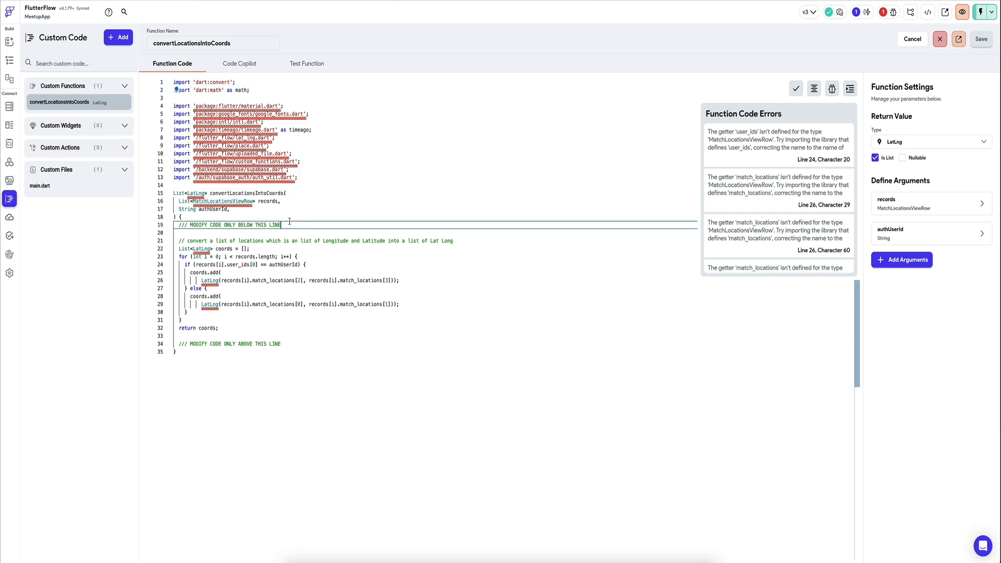
pyautogui.click(256, 201)
pyautogui.doubleClick(231, 201)
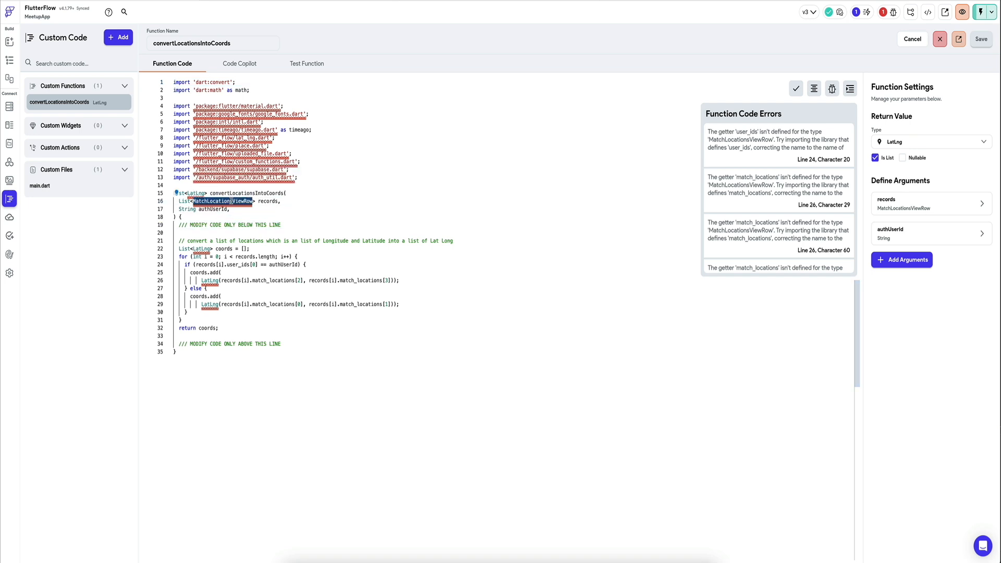
pyautogui.click(313, 272)
pyautogui.click(922, 206)
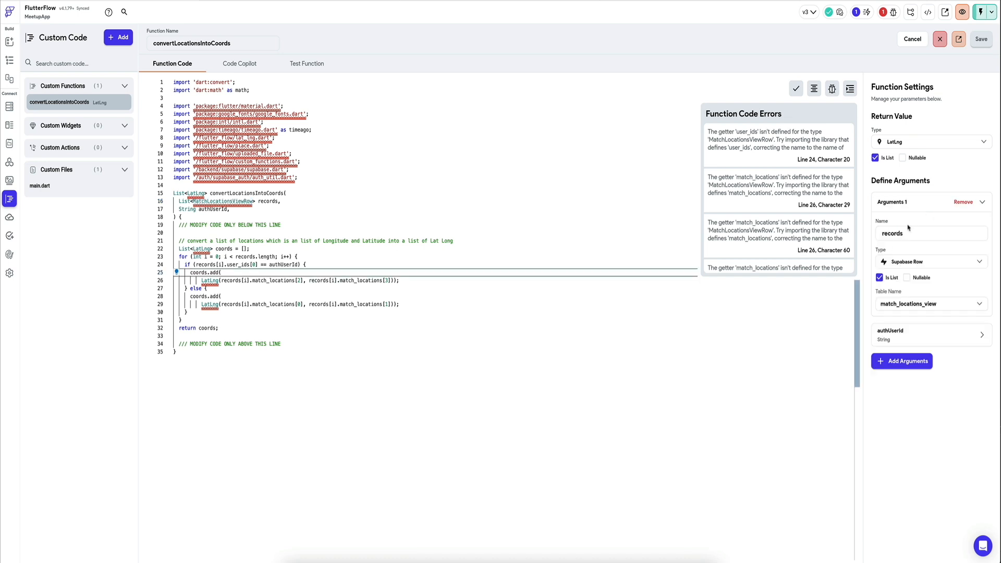
pyautogui.click(917, 305)
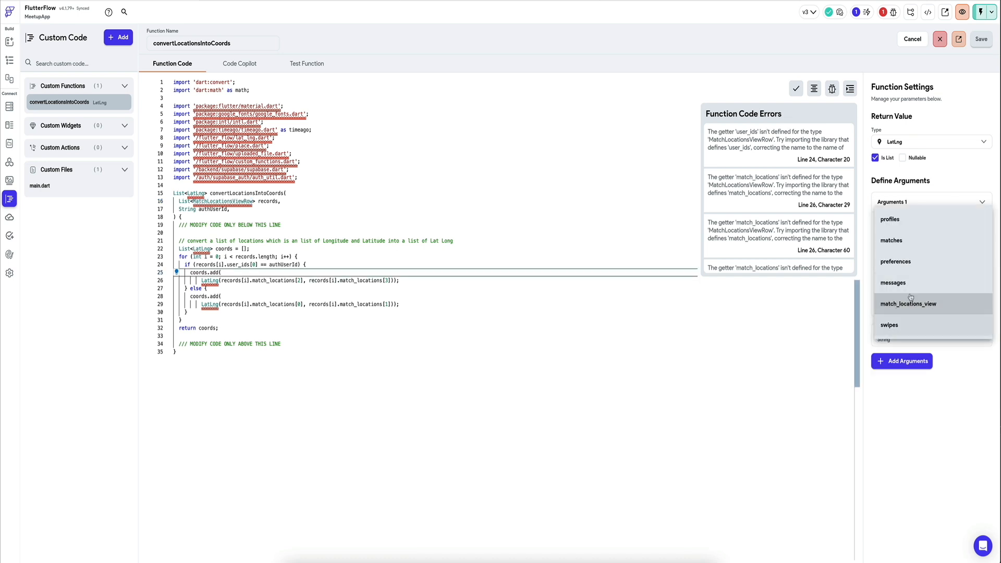
pyautogui.click(915, 223)
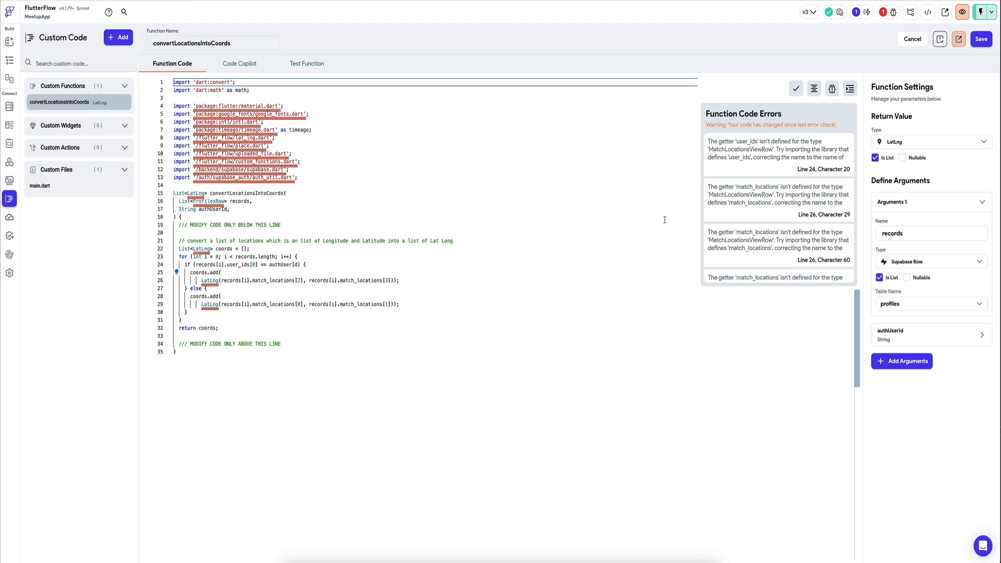
# Step: Comment out the for loop on lines 23 to 31, then save and validate the function
pyautogui.click(312, 241)
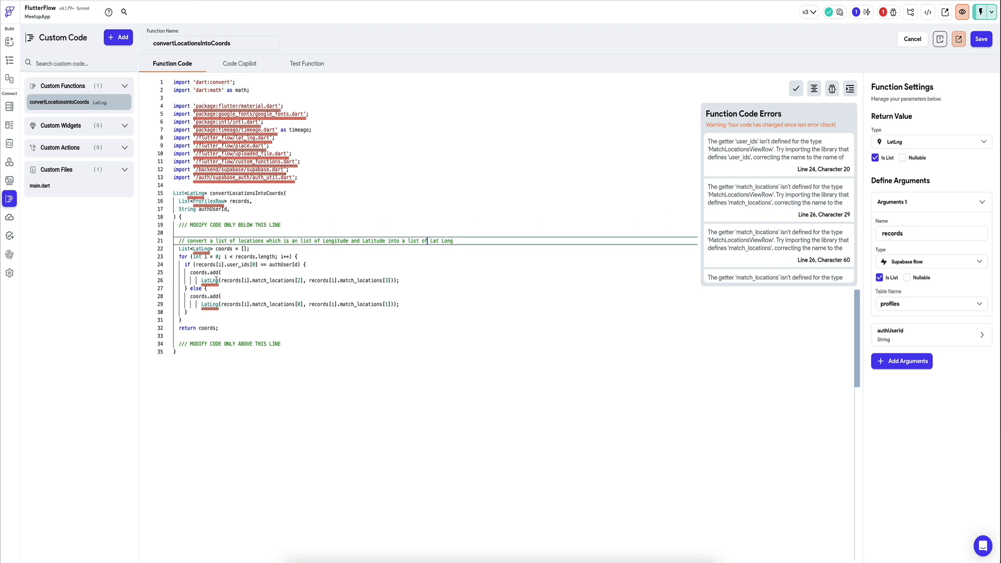
pyautogui.moveTo(190, 319); pyautogui.dragTo(175, 249)
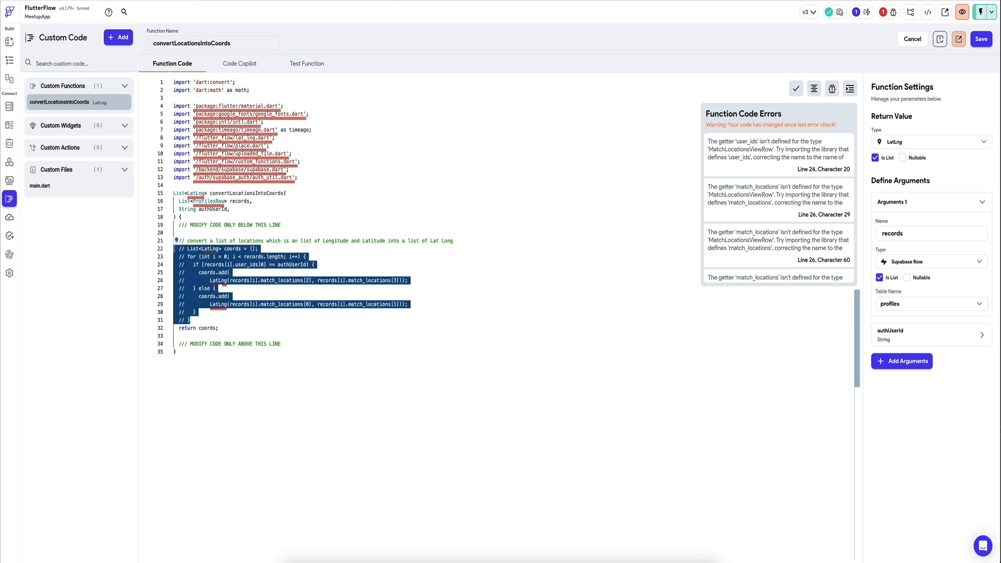
pyautogui.click(187, 320)
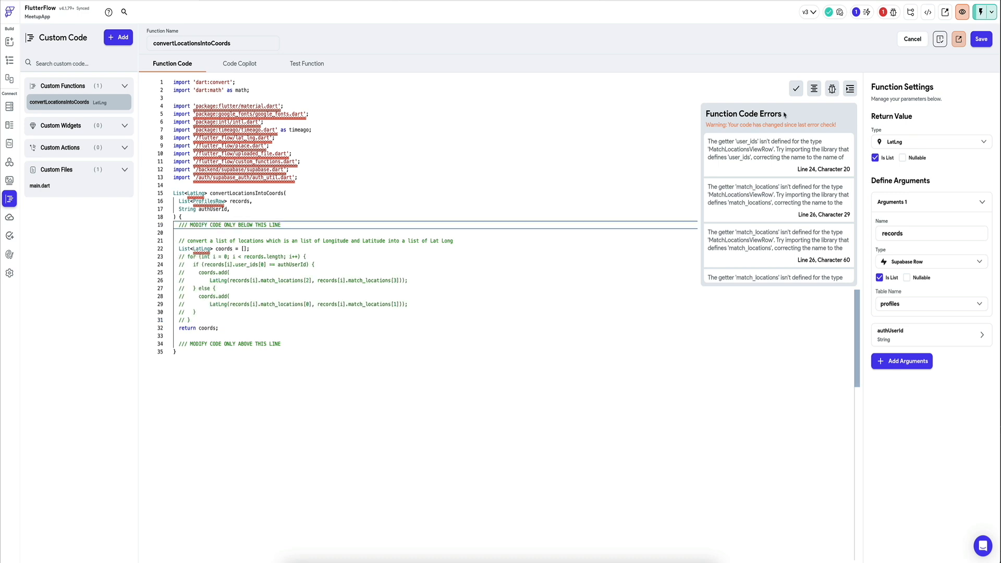
pyautogui.click(981, 39)
pyautogui.click(939, 39)
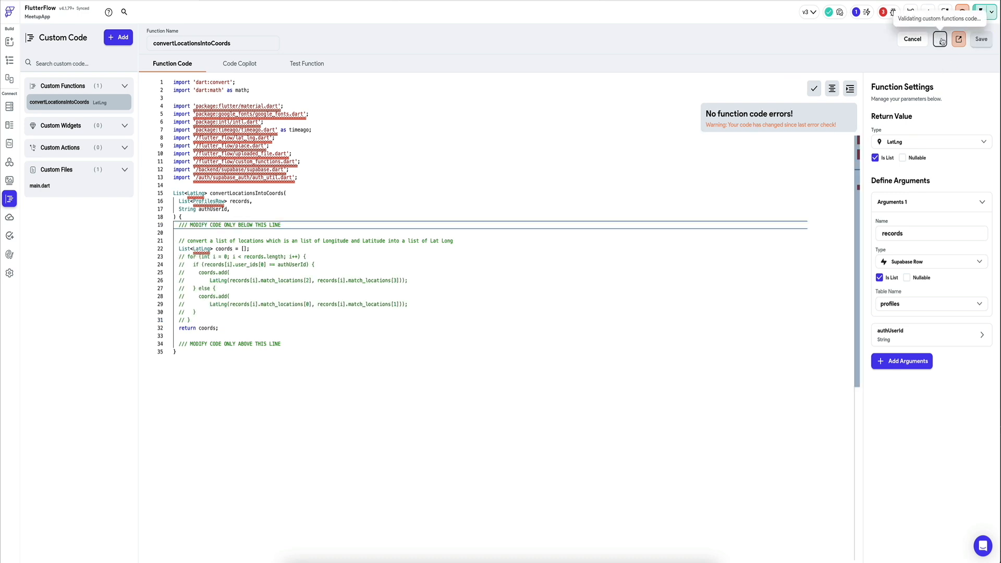
# Step: Set the records argument's table back to match_locations_view and validate the function again
pyautogui.click(930, 305)
pyautogui.click(910, 387)
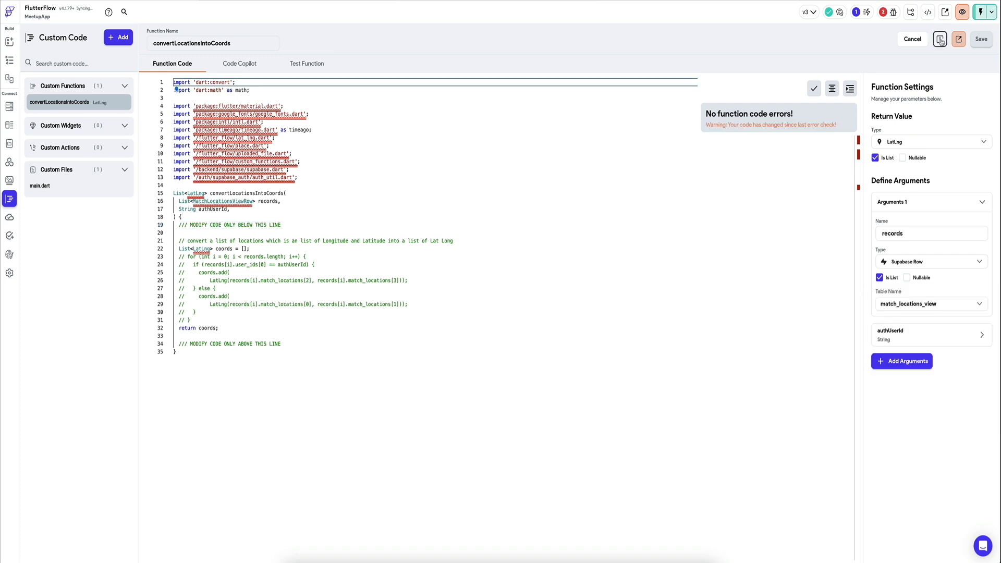
pyautogui.click(939, 40)
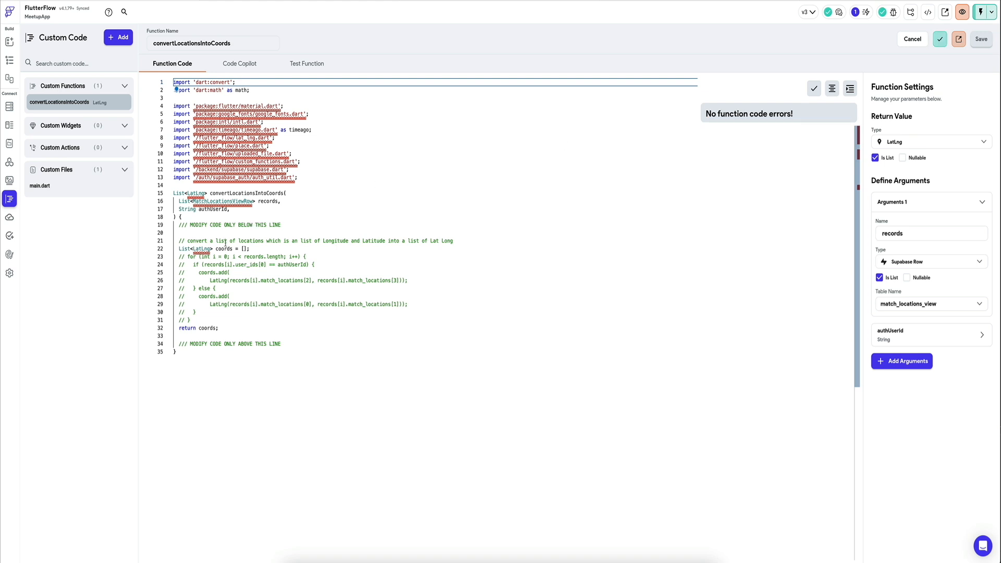
# Step: Uncomment the for loop on lines 23 to 31 and review the code errors against the match_locations_view table
pyautogui.moveTo(192, 321); pyautogui.dragTo(171, 255)
pyautogui.hotkey('ctrl', '/')
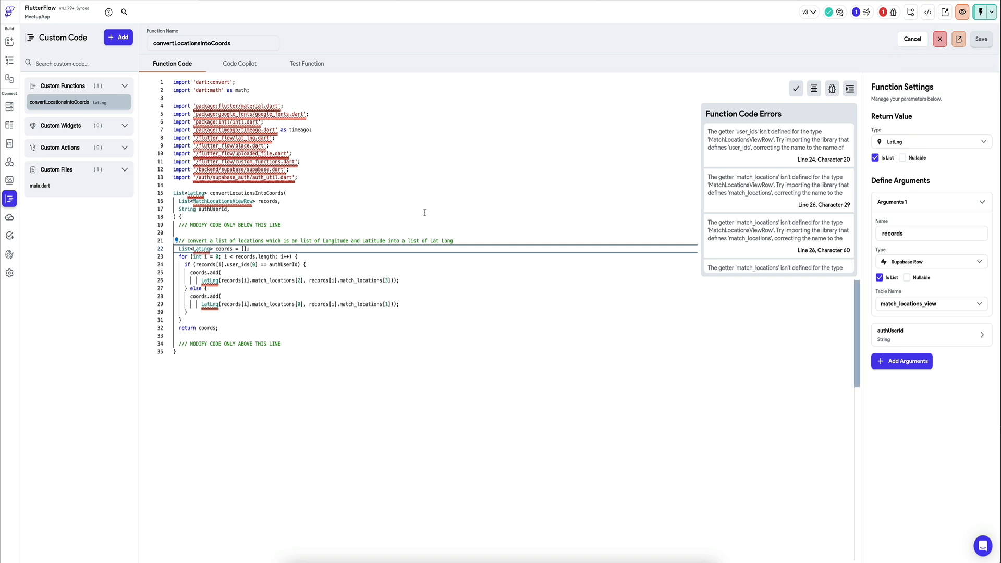
pyautogui.click(319, 201)
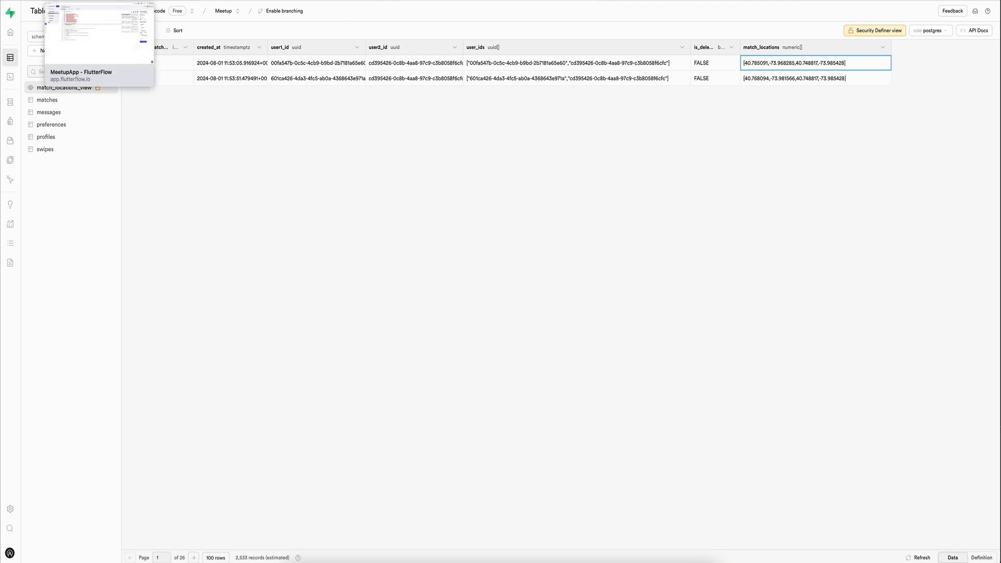
pyautogui.click(88, 1)
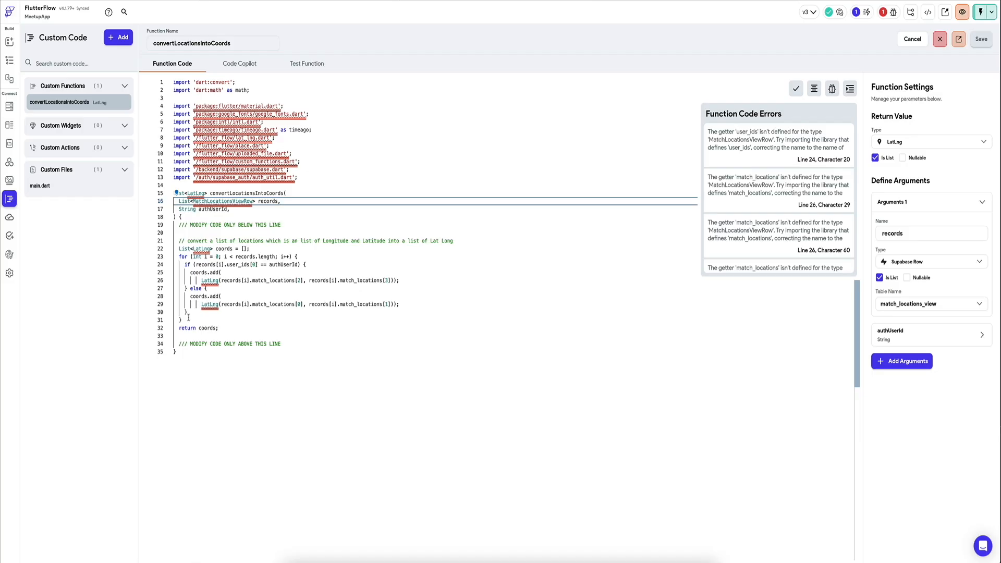
pyautogui.click(209, 280)
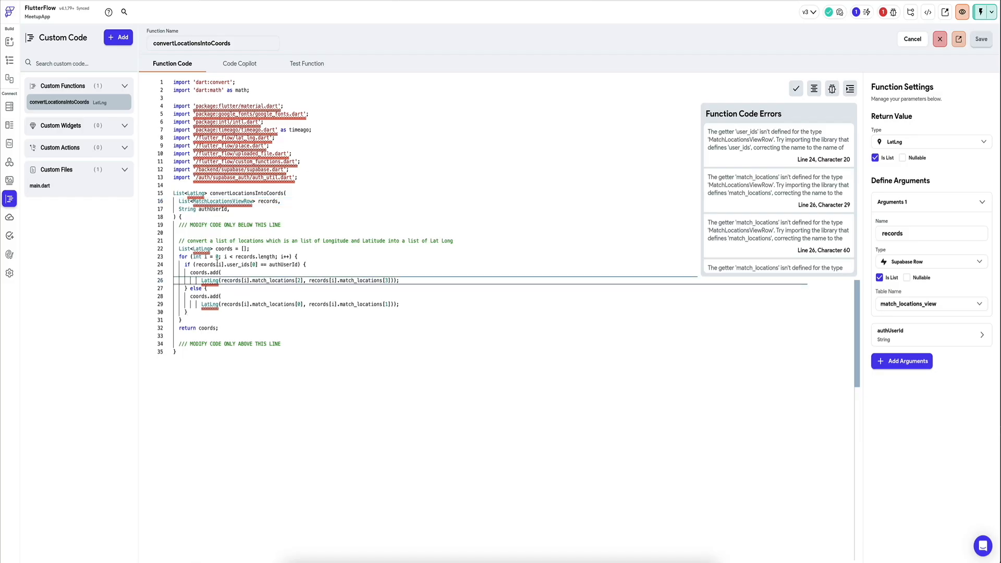
pyautogui.click(320, 255)
pyautogui.scroll(-2, 750, 245)
pyautogui.click(628, 225)
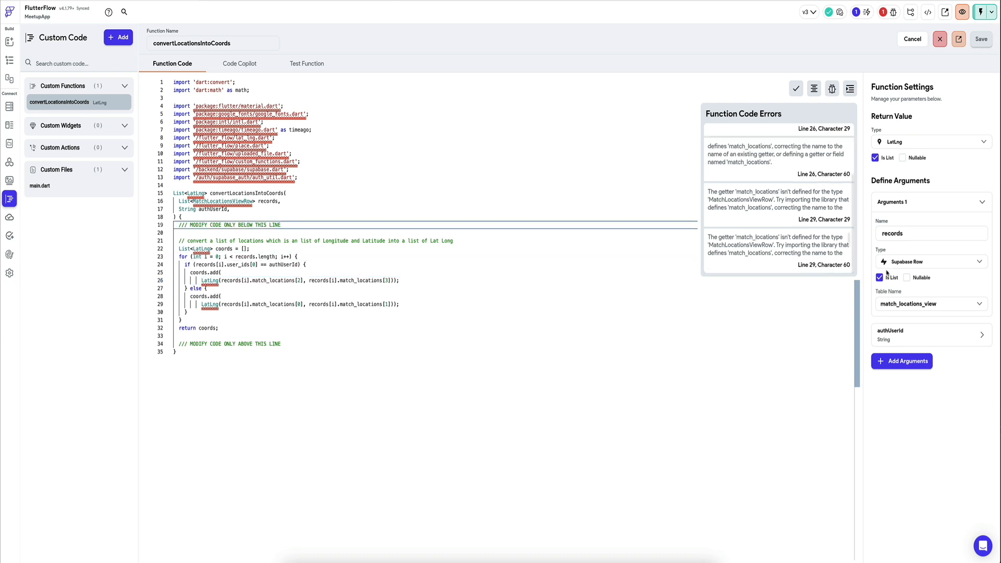
# Step: Set the records argument's table to profiles, and save the function with the for loop on lines 23 to 31 commented out
pyautogui.click(923, 305)
pyautogui.click(932, 219)
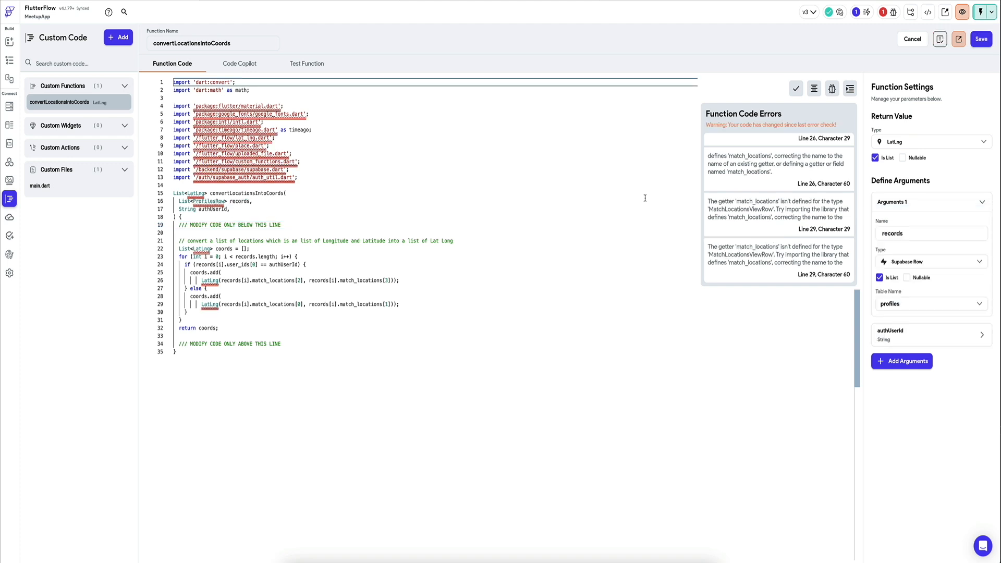
pyautogui.click(977, 43)
pyautogui.moveTo(183, 319); pyautogui.dragTo(170, 262)
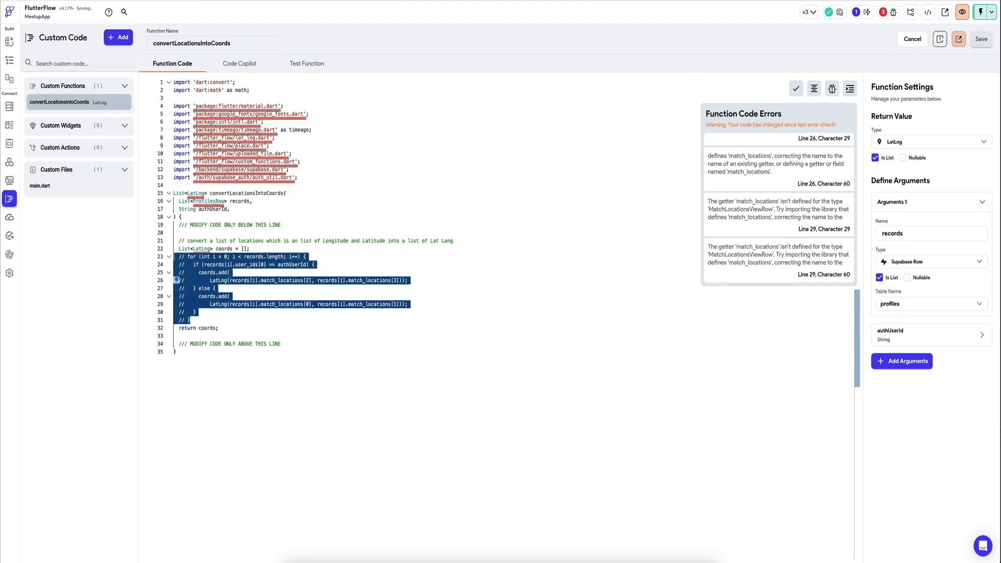
pyautogui.hotkey('ctrl', '/')
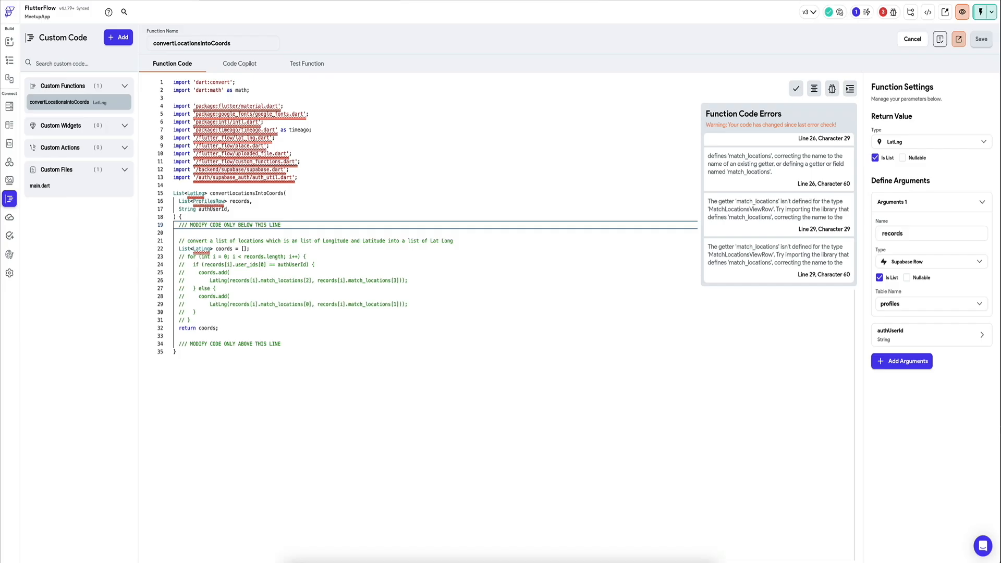
# Step: Uncomment only the for statement on line 23 and its closing brace on line 31
pyautogui.click(326, 253)
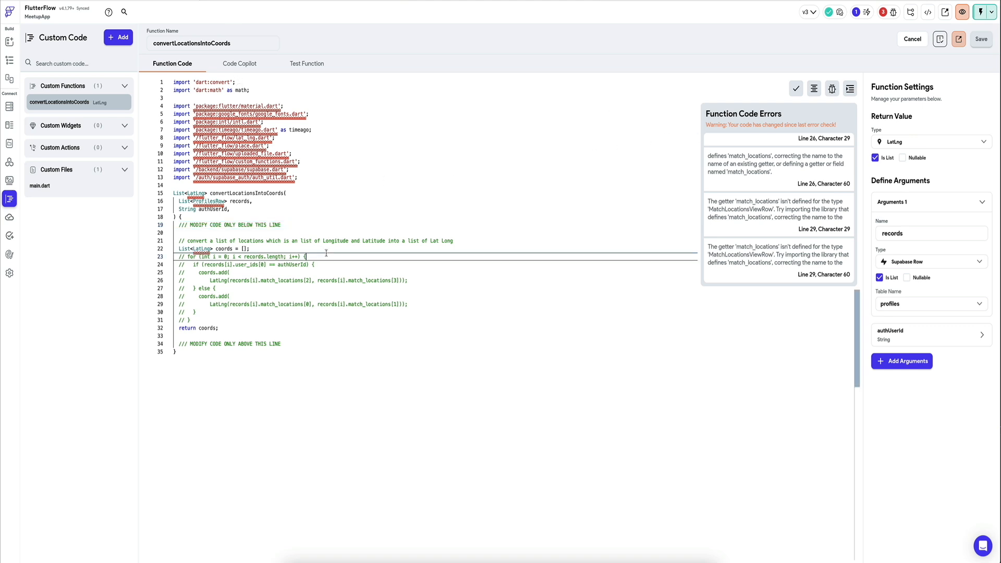
pyautogui.hotkey('ctrl', '/')
pyautogui.press('Down')
pyautogui.press('Down')
pyautogui.press('Down')
pyautogui.press('Down')
pyautogui.press('Down')
pyautogui.press('Down')
pyautogui.press('Down')
pyautogui.press('Down')
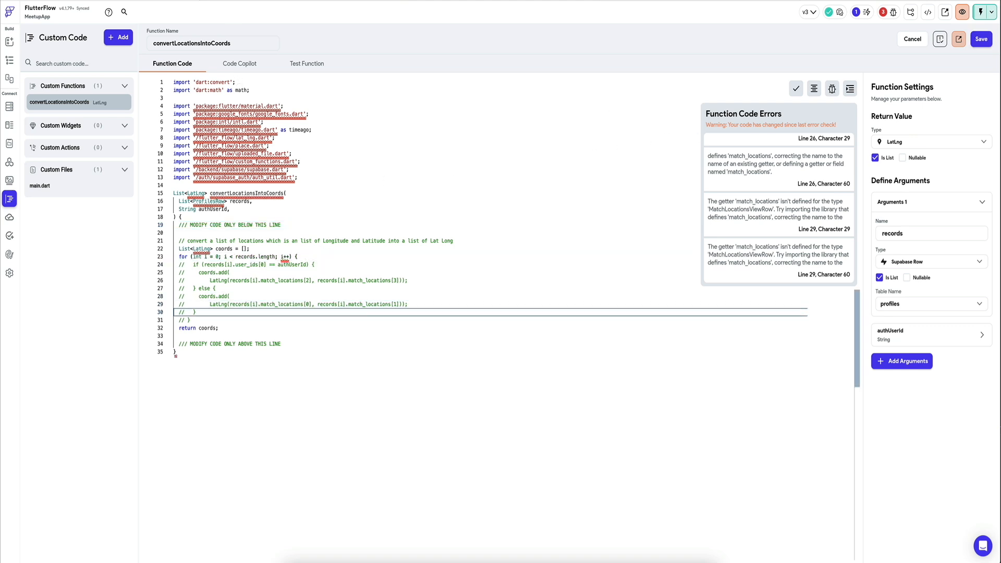
pyautogui.hotkey('ctrl', '/')
pyautogui.press('Up')
pyautogui.press('Up')
pyautogui.press('Up')
pyautogui.press('Up')
pyautogui.press('Up')
pyautogui.press('Up')
pyautogui.press('Up')
pyautogui.press('Up')
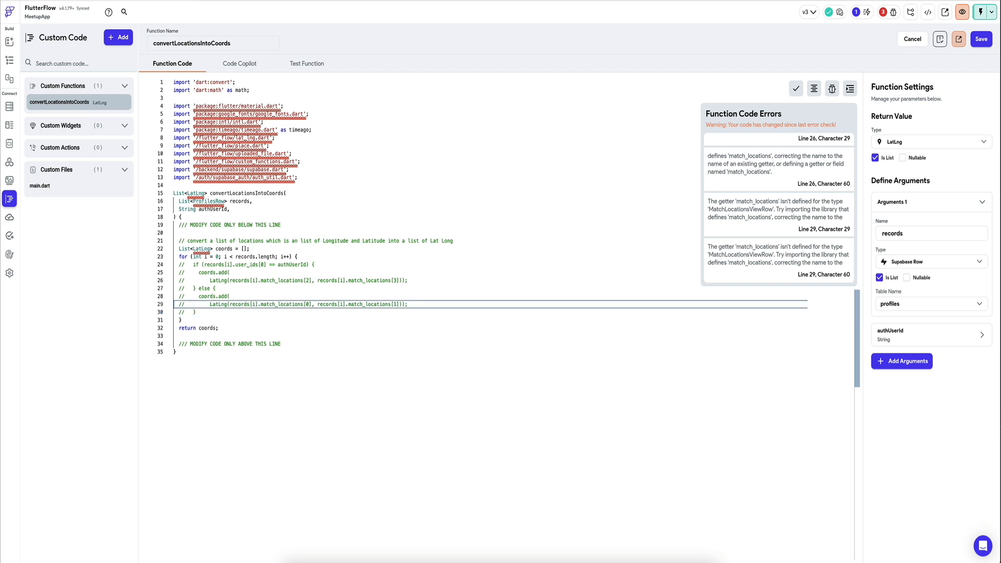
# Step: Add the line double variable = records[i].location2[0]; at the start of the for loop and save the function
pyautogui.press('Return')
pyautogui.write('Stri')
pyautogui.hotkey('alt', 'BackSpace')
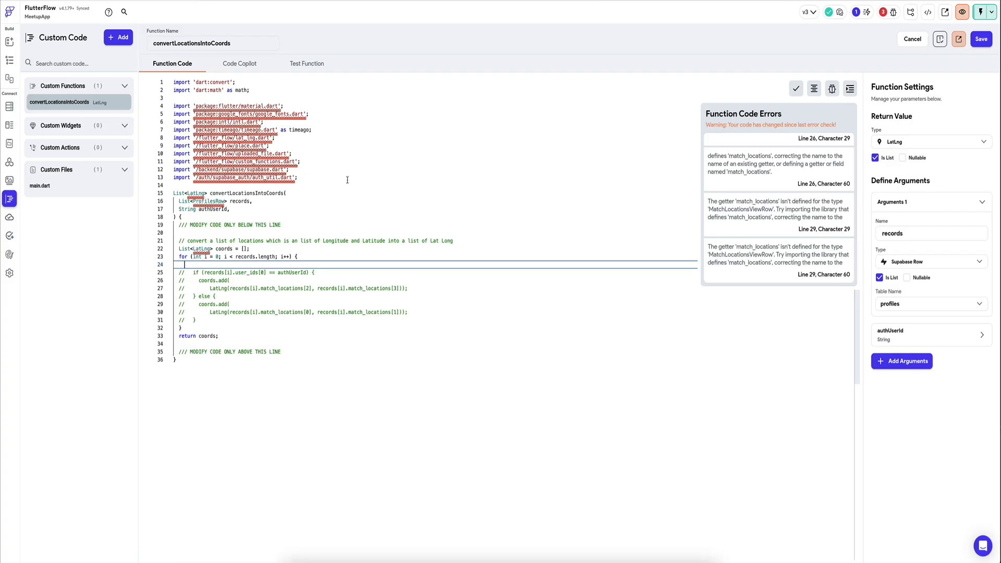
pyautogui.write('double = ')
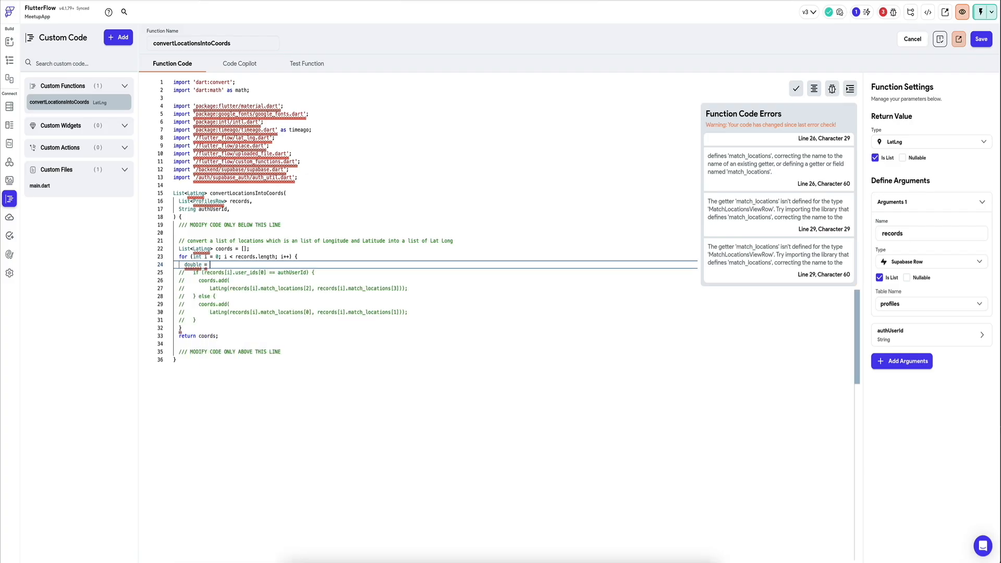
pyautogui.write('records[i].location2[0];')
pyautogui.click(205, 265)
pyautogui.write('var')
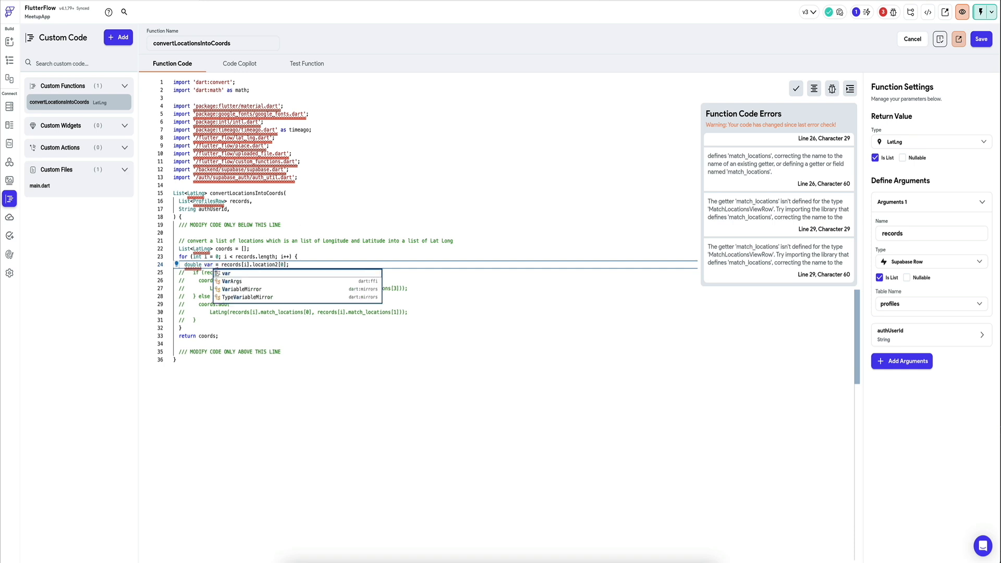
pyautogui.write('iable')
pyautogui.click(981, 38)
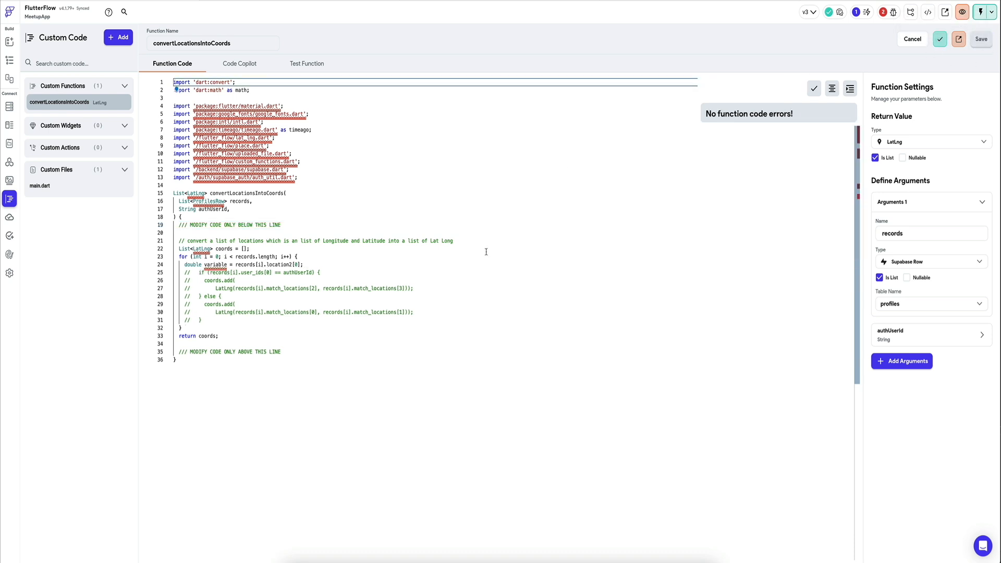
# Step: Set the records argument's table to match_locations_view, save the function, and review the code error on line 24
pyautogui.click(928, 303)
pyautogui.click(910, 386)
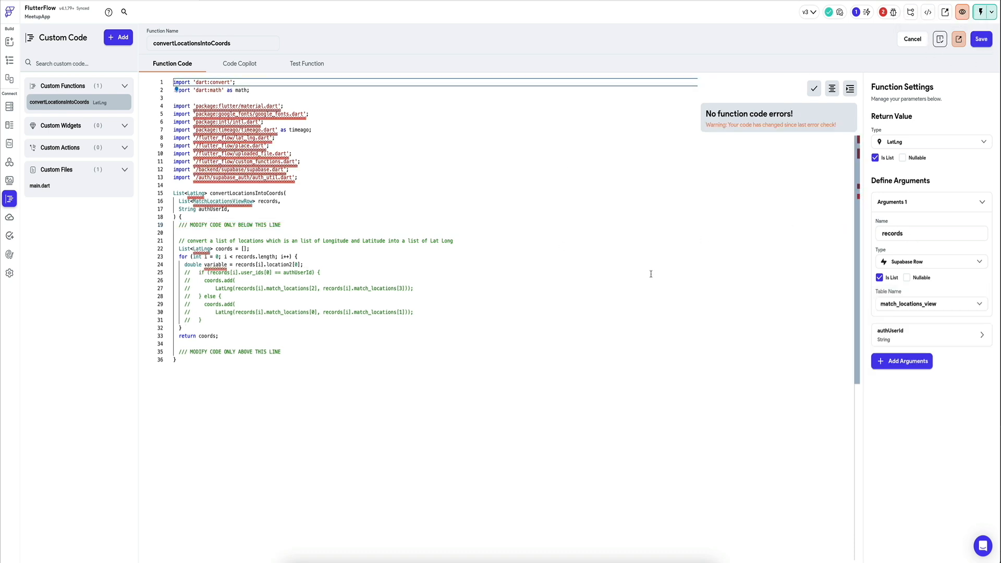
pyautogui.click(981, 39)
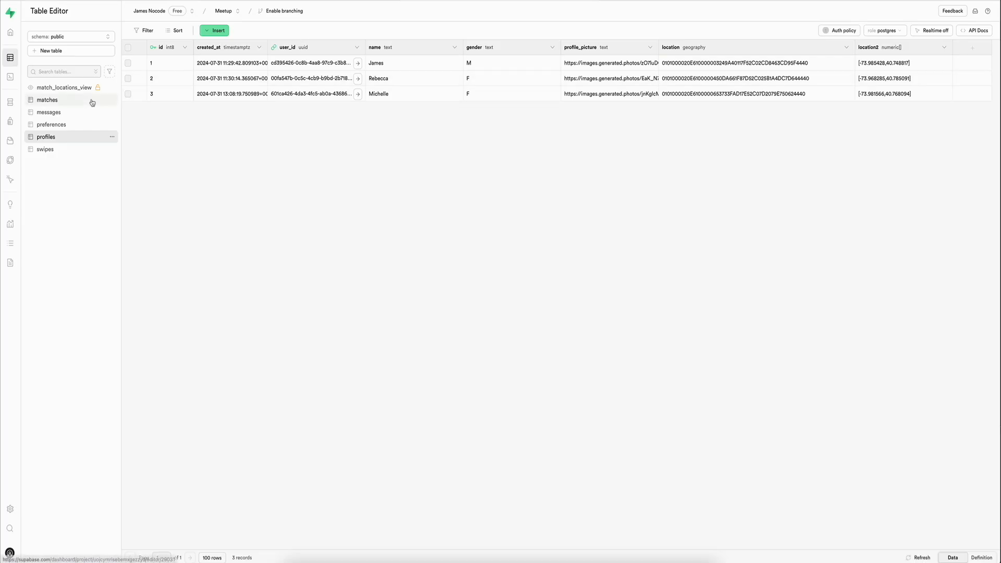
pyautogui.click(66, 88)
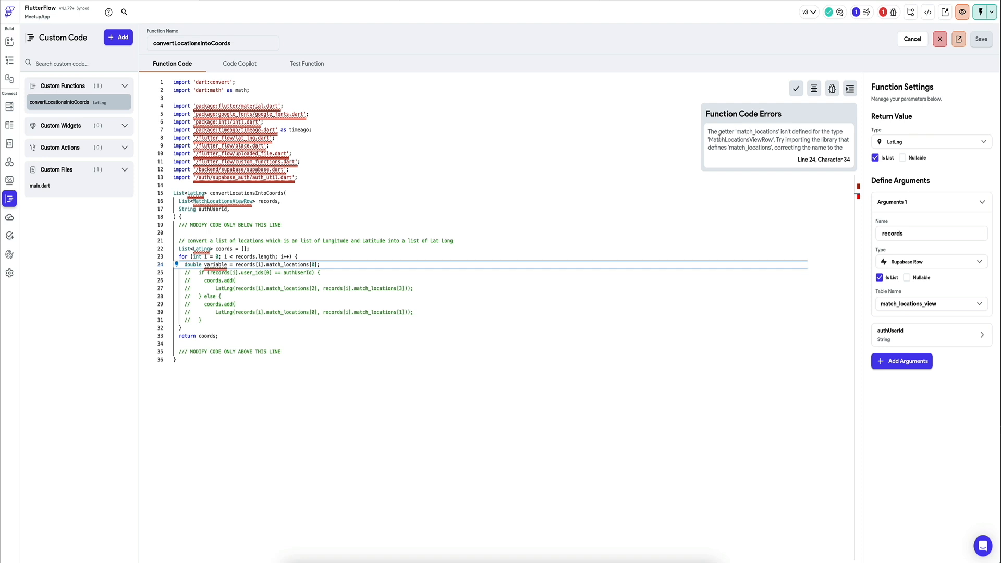
pyautogui.moveTo(711, 140); pyautogui.dragTo(743, 147)
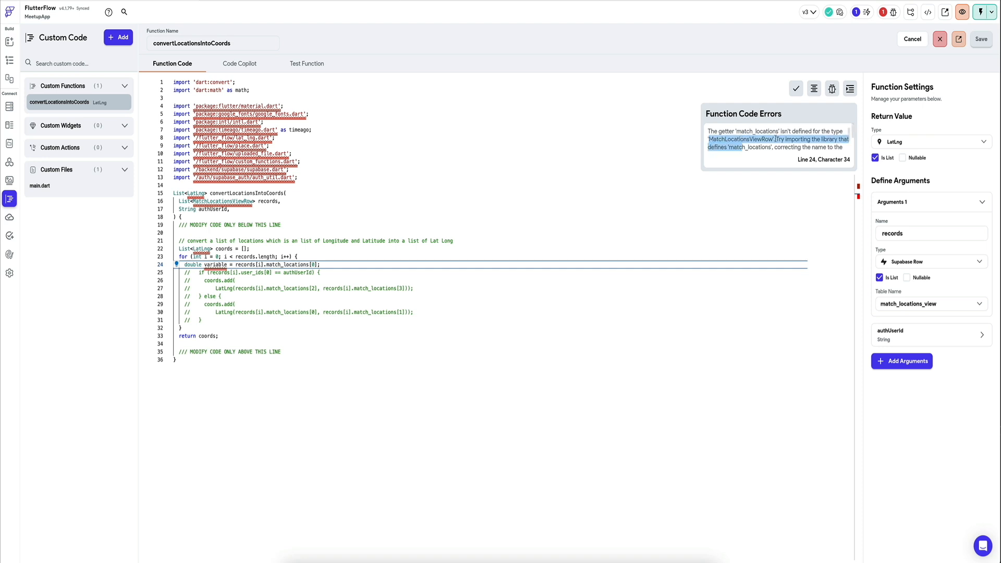
pyautogui.click(757, 139)
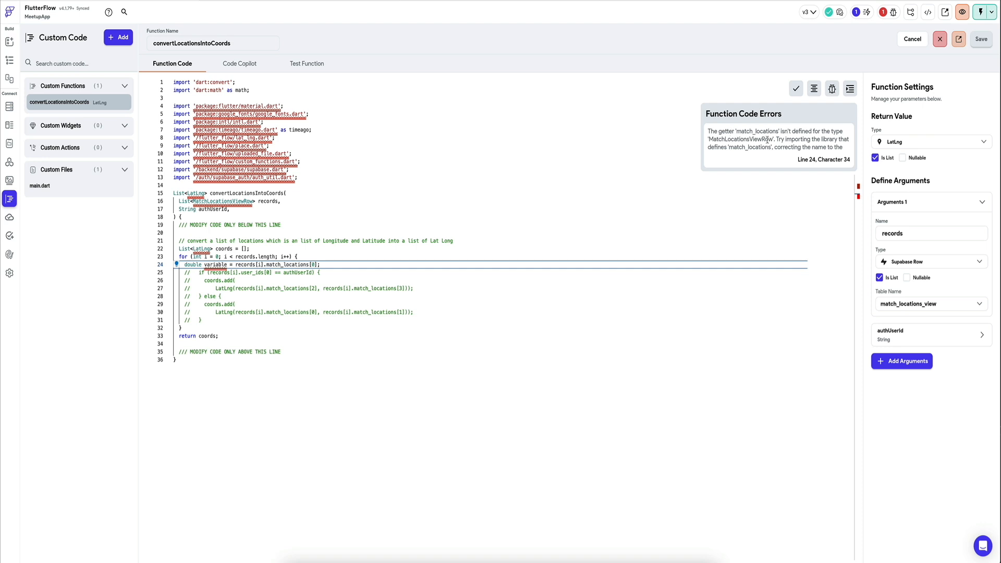
pyautogui.click(340, 174)
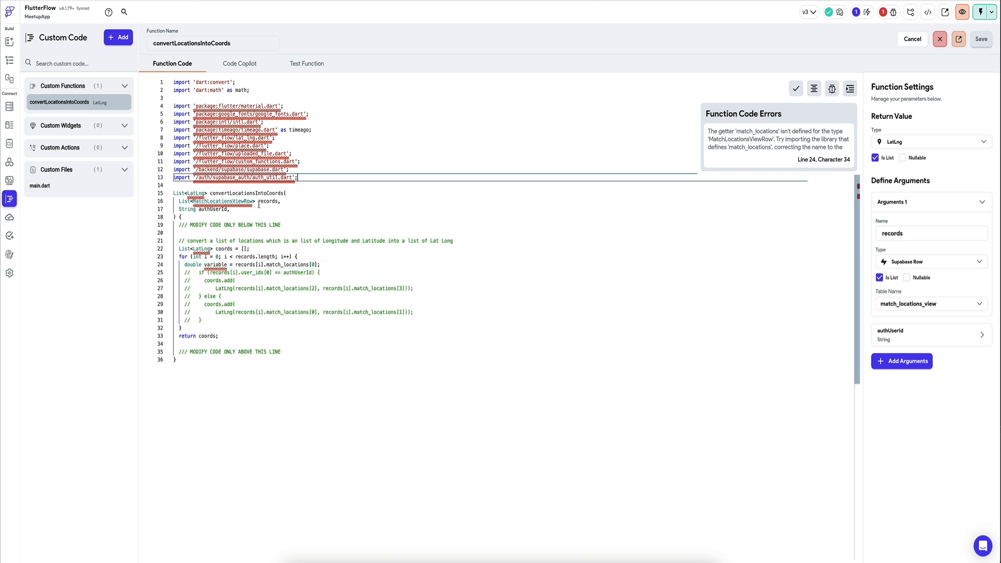
pyautogui.moveTo(230, 201)
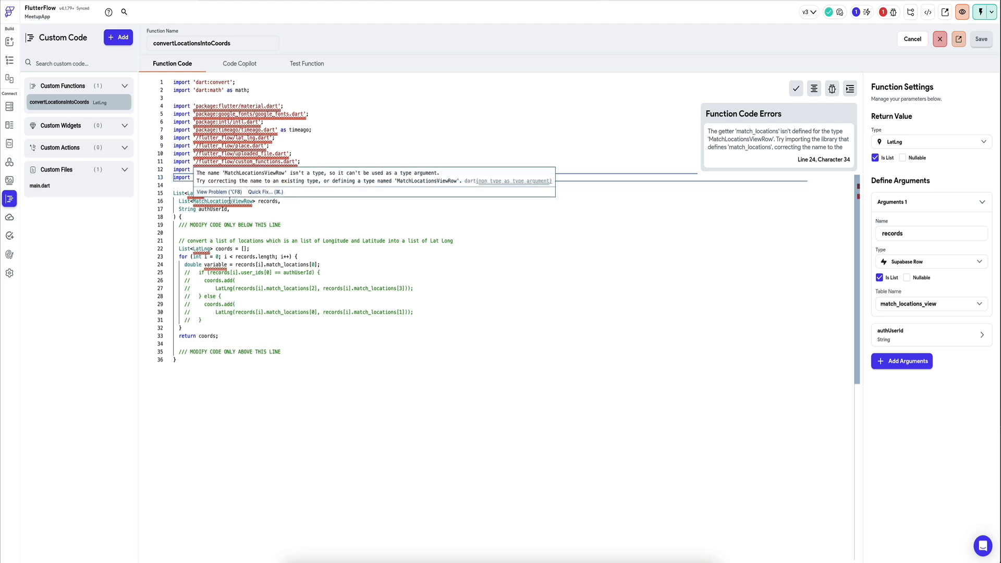
pyautogui.click(331, 266)
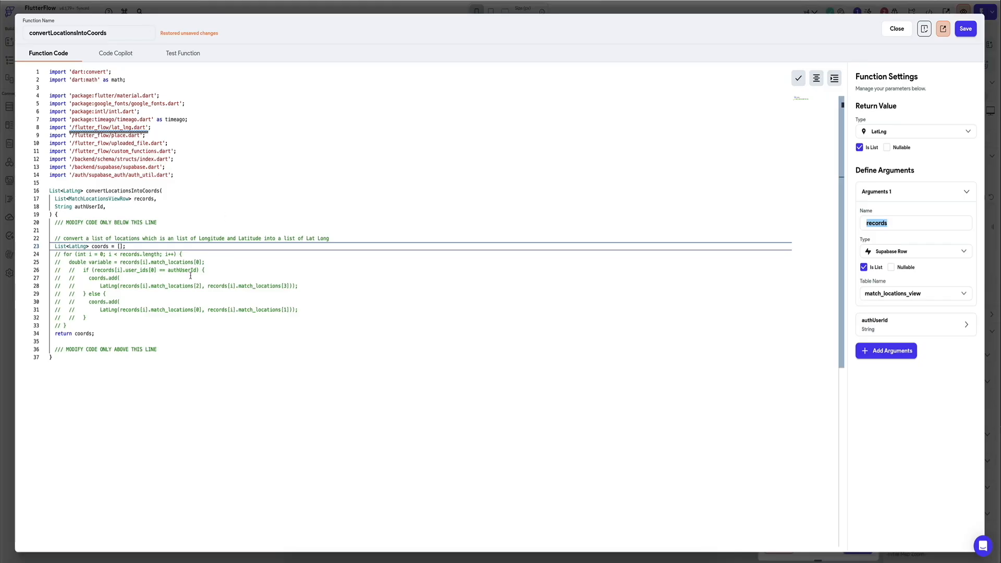
# Step: Try a line List<double> = records[0].matchLocations below the coords declaration to look up the row's field names, and remove it
pyautogui.click(155, 246)
pyautogui.press('Return')
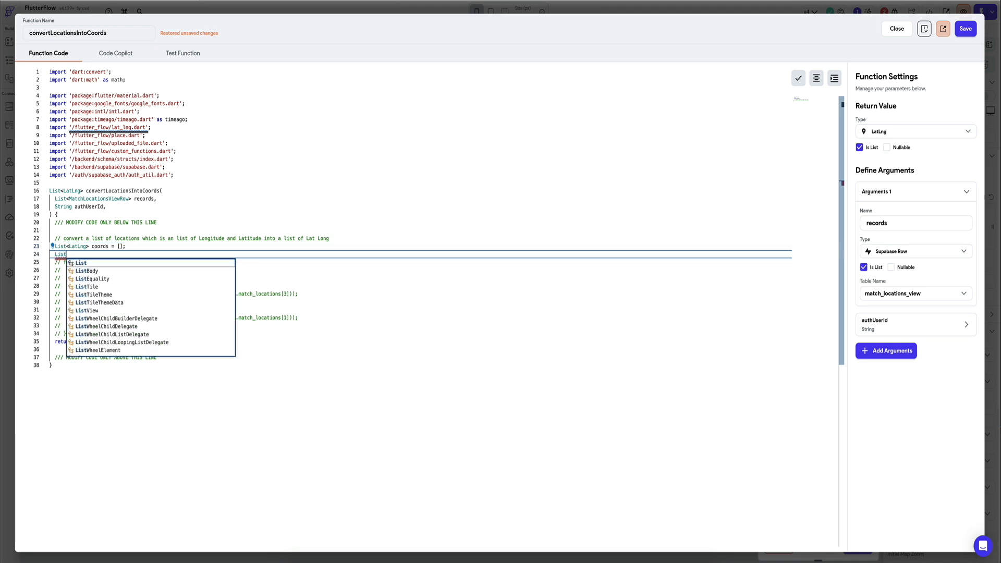
pyautogui.write('List<double> = ')
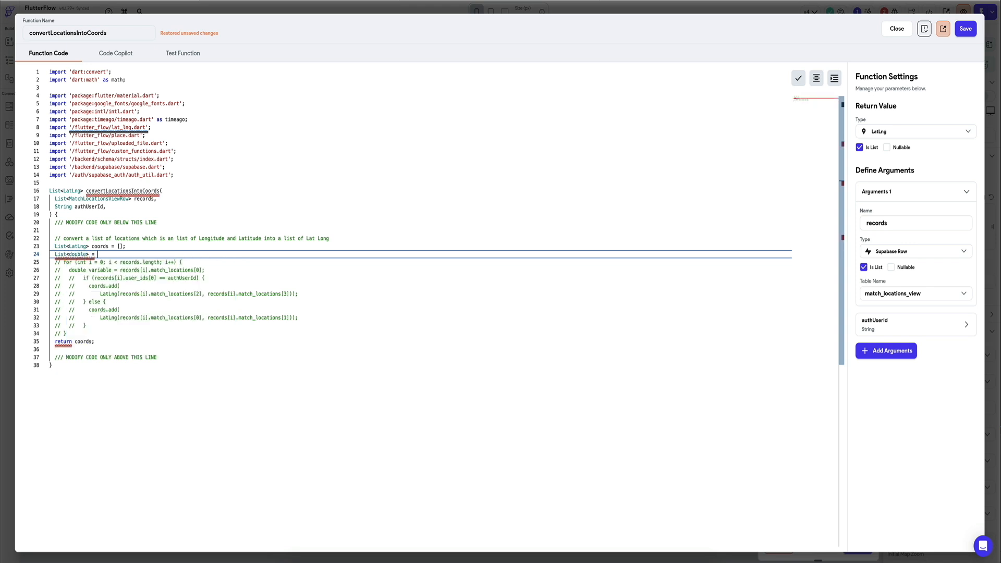
pyautogui.write('records[0].')
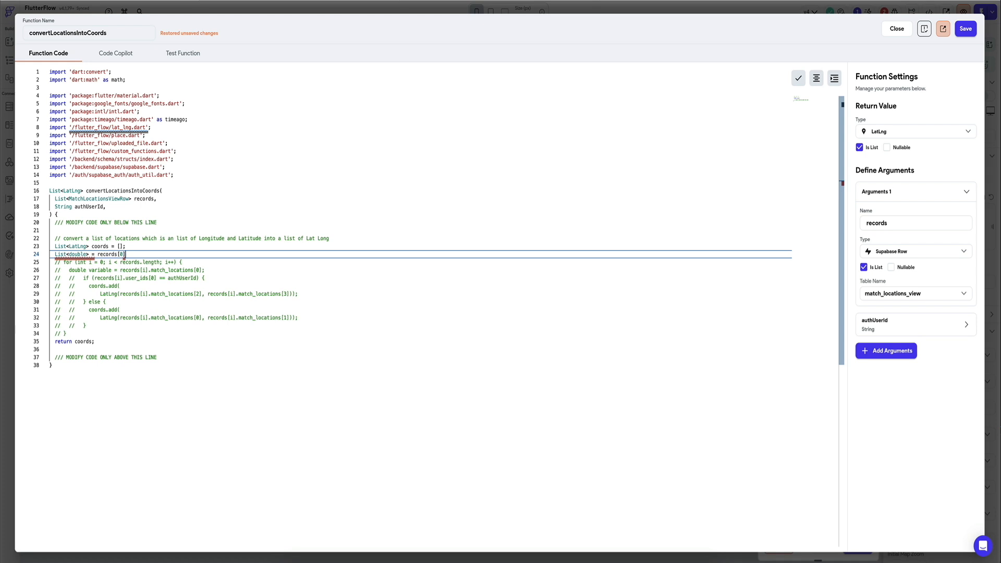
pyautogui.press('BackSpace')
pyautogui.write('.')
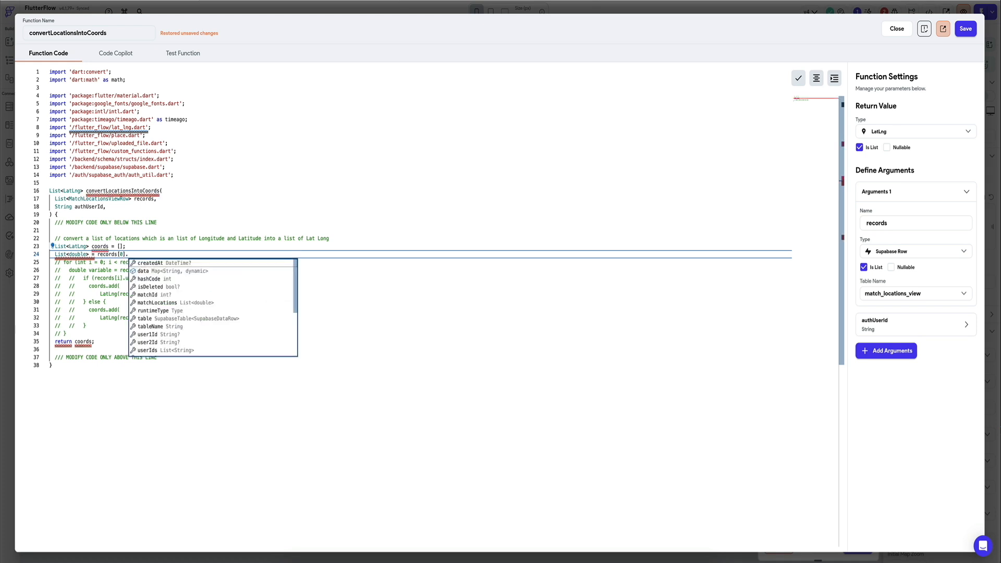
pyautogui.click(202, 303)
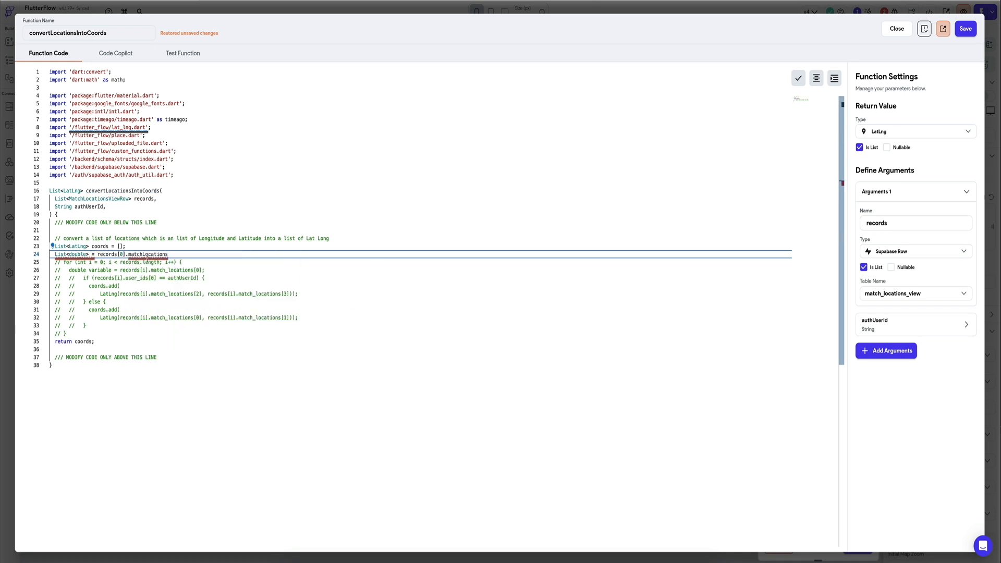
pyautogui.moveTo(154, 255)
pyautogui.press('super+BackSpace')
pyautogui.press('super+BackSpace')
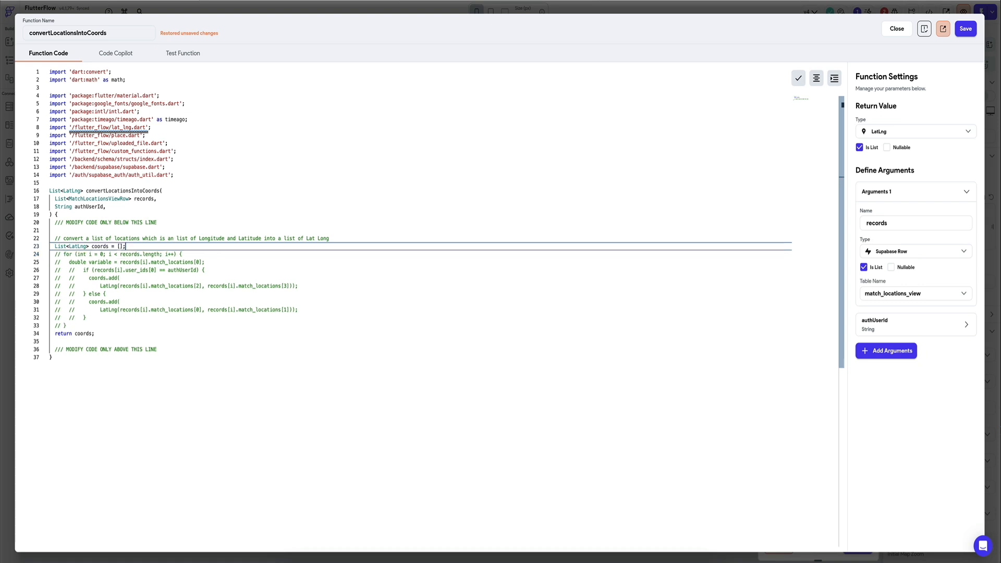
# Step: Uncomment the for loop on lines 24 to 33
pyautogui.press('Down')
pyautogui.press('Down')
pyautogui.press('Up')
pyautogui.press('Down')
pyautogui.press('Up')
pyautogui.press('Up')
pyautogui.press('Down')
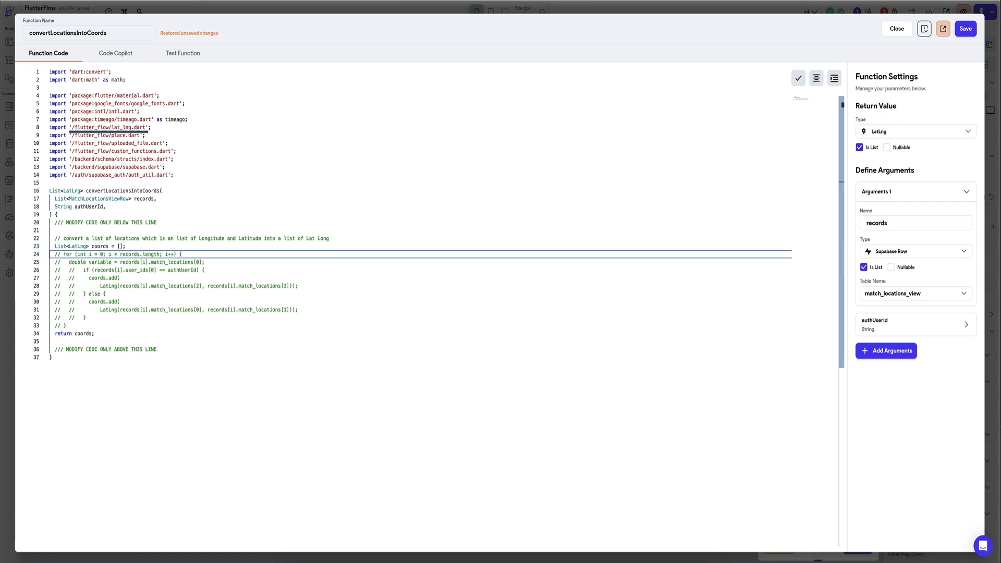
pyautogui.hotkey('shift', 'Down')
pyautogui.hotkey('shift', 'Down')
pyautogui.hotkey('shift', 'Down')
pyautogui.hotkey('shift', 'Down')
pyautogui.hotkey('shift', 'Down')
pyautogui.hotkey('shift', 'Down')
pyautogui.hotkey('shift', 'Down')
pyautogui.hotkey('shift', 'Down')
pyautogui.hotkey('shift', 'Down')
pyautogui.hotkey('shift', 'Down')
pyautogui.press('super+slash')
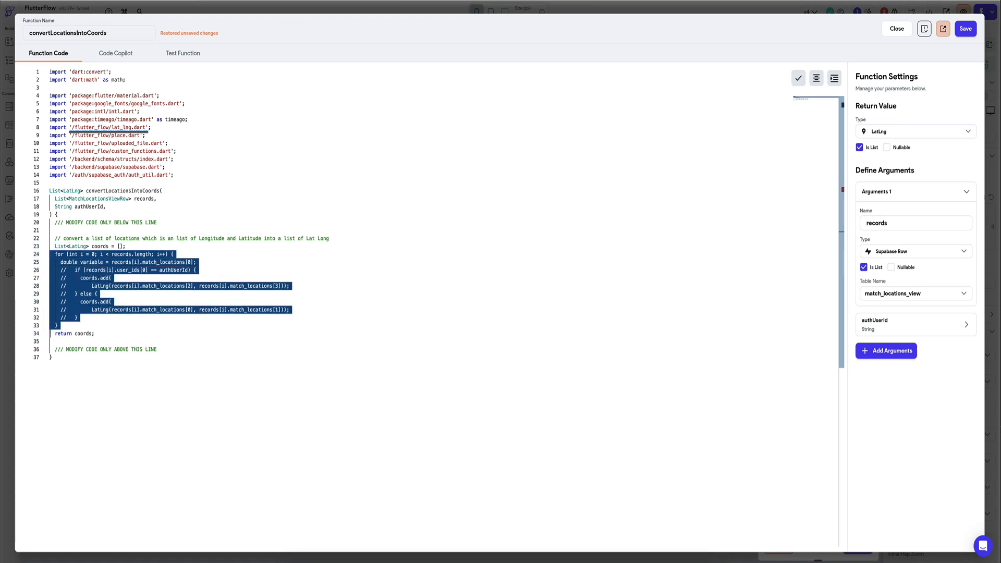
pyautogui.click(148, 247)
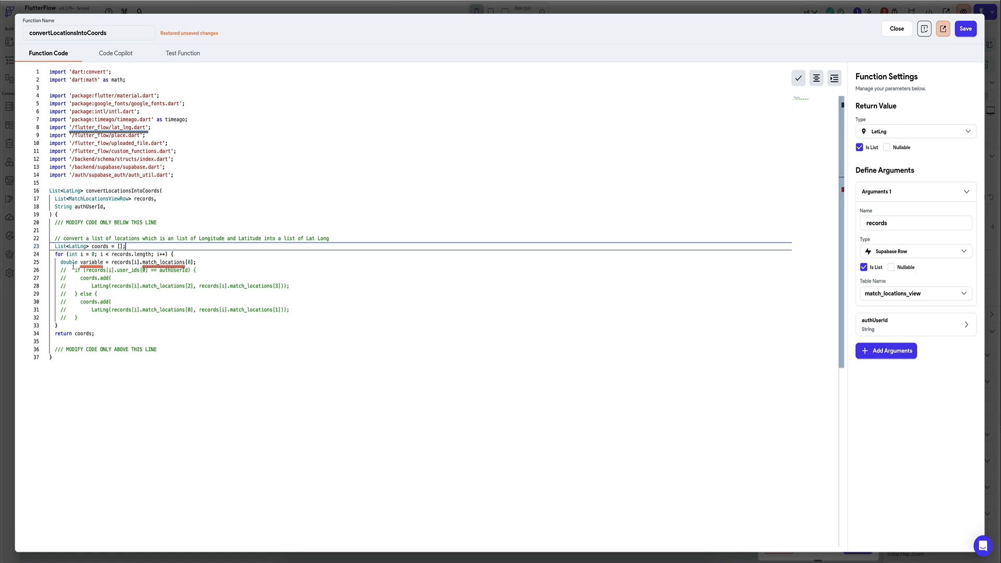
# Step: Comment out the double variable line 25 and uncomment the if/else block on lines 26 to 32
pyautogui.click(207, 265)
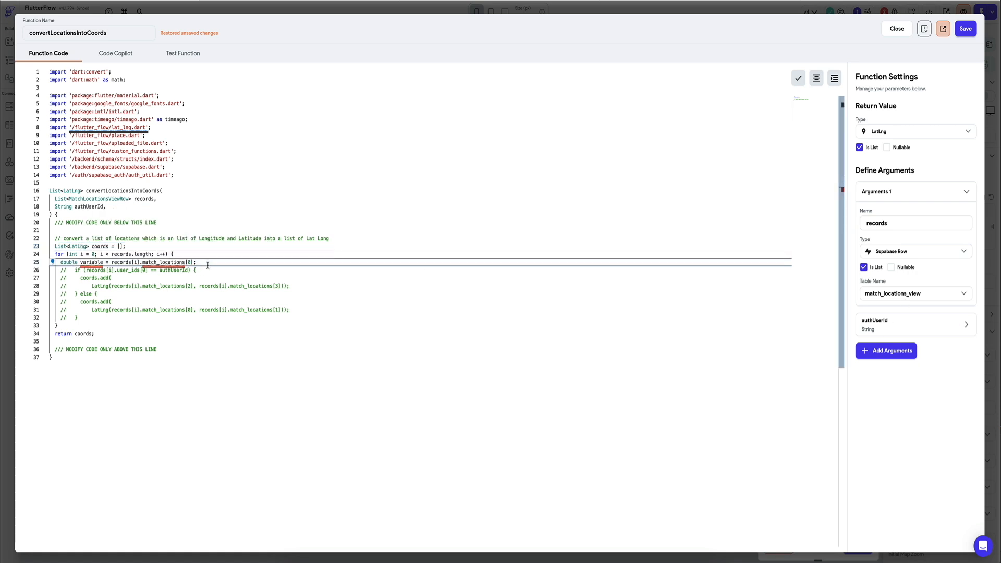
pyautogui.hotkey('ctrl', '/')
pyautogui.press('Down')
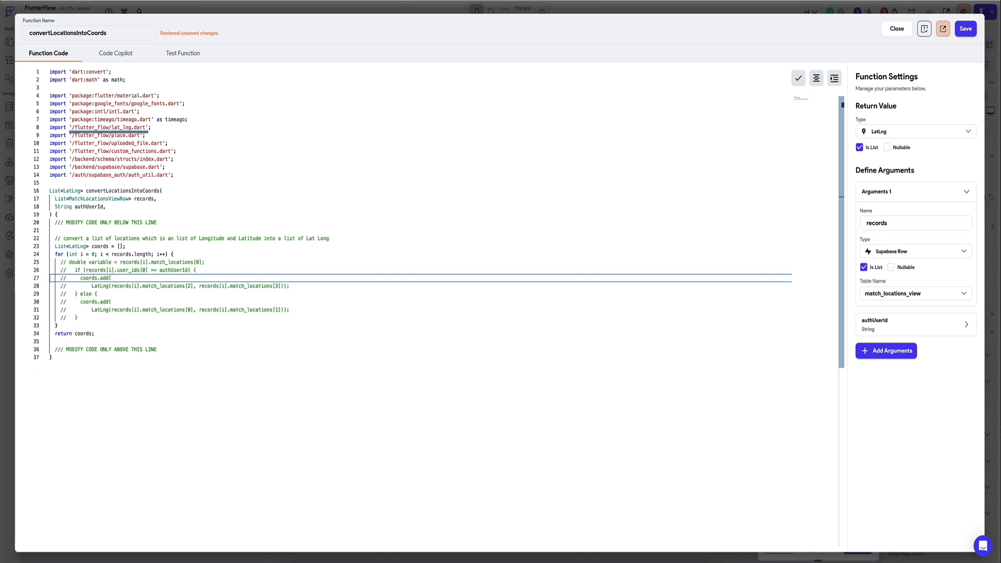
pyautogui.hotkey('shift', 'Down')
pyautogui.hotkey('shift', 'Down')
pyautogui.hotkey('shift', 'Down')
pyautogui.hotkey('shift', 'Down')
pyautogui.hotkey('shift', 'Down')
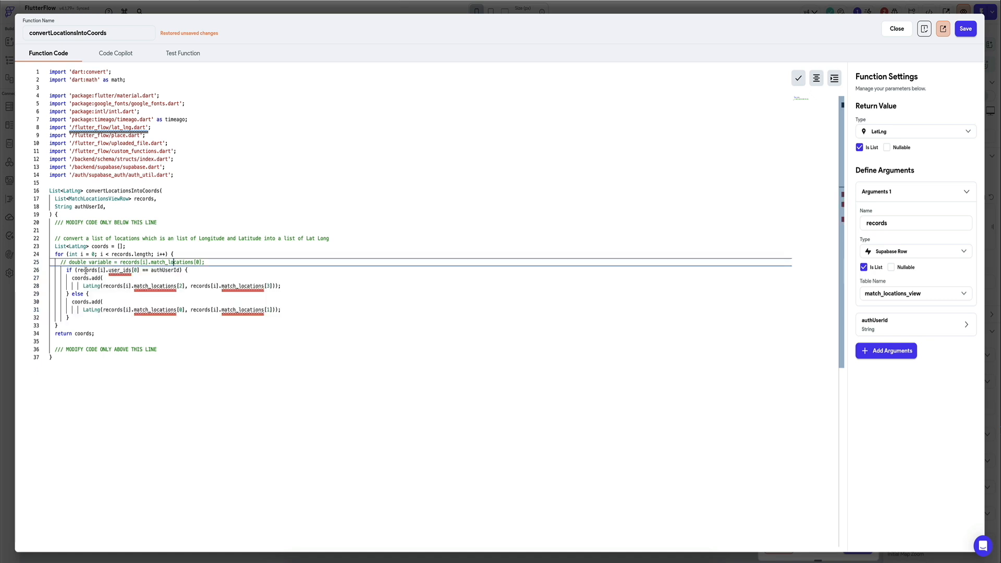
# Step: Change user_ids[0] to userIds[0] in the if condition on line 26
pyautogui.doubleClick(120, 270)
pyautogui.press('Right')
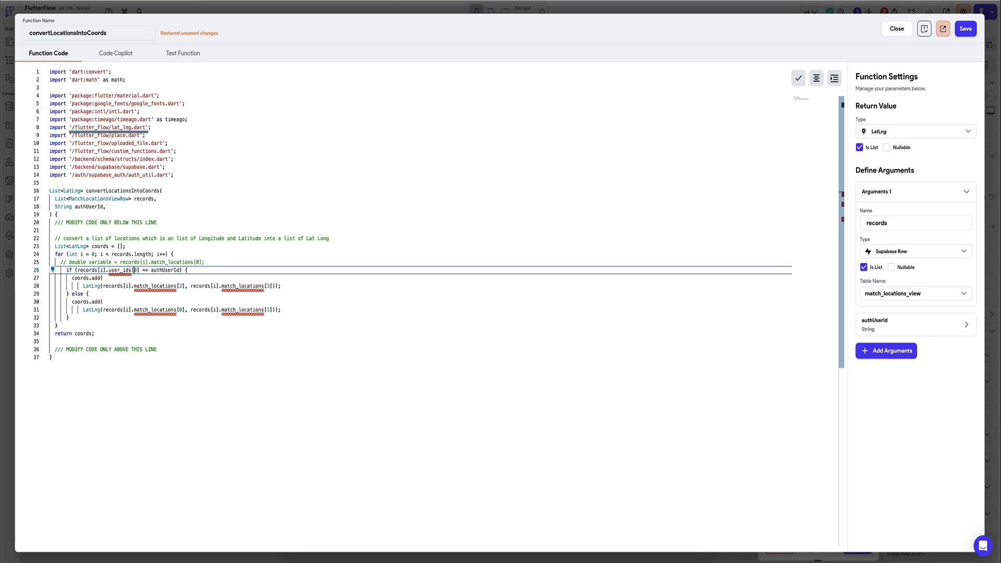
pyautogui.press('BackSpace')
pyautogui.press('BackSpace')
pyautogui.press('BackSpace')
pyautogui.press('BackSpace')
pyautogui.press('BackSpace')
pyautogui.press('BackSpace')
pyautogui.press('BackSpace')
pyautogui.press('BackSpace')
pyautogui.press('BackSpace')
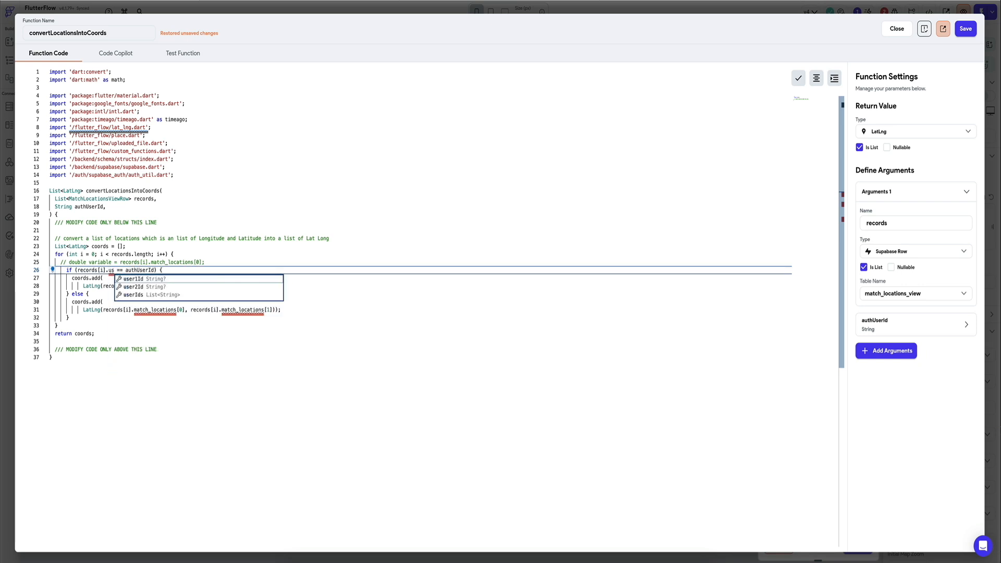
pyautogui.press('Down')
pyautogui.press('Down')
pyautogui.press('Return')
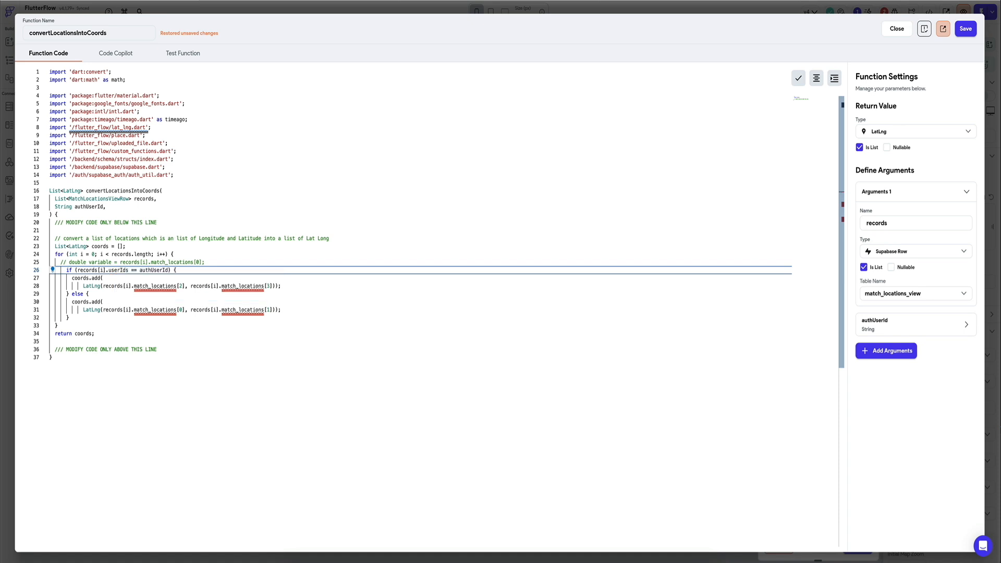
pyautogui.write('[0')
# Step: Replace match_locations with matchLocations throughout both LatLng calls on lines 28 and 31
pyautogui.doubleClick(163, 286)
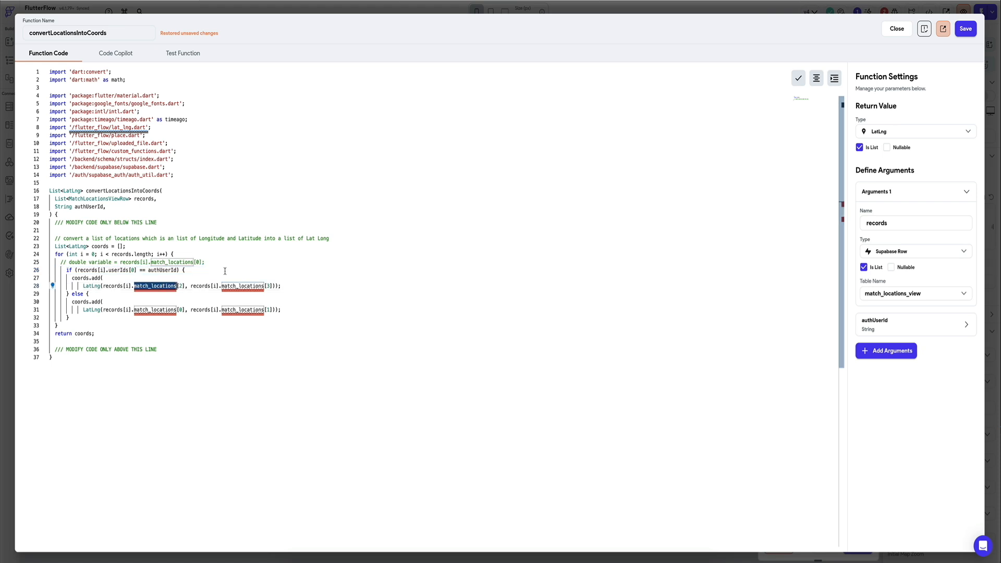
pyautogui.write('matchLocations')
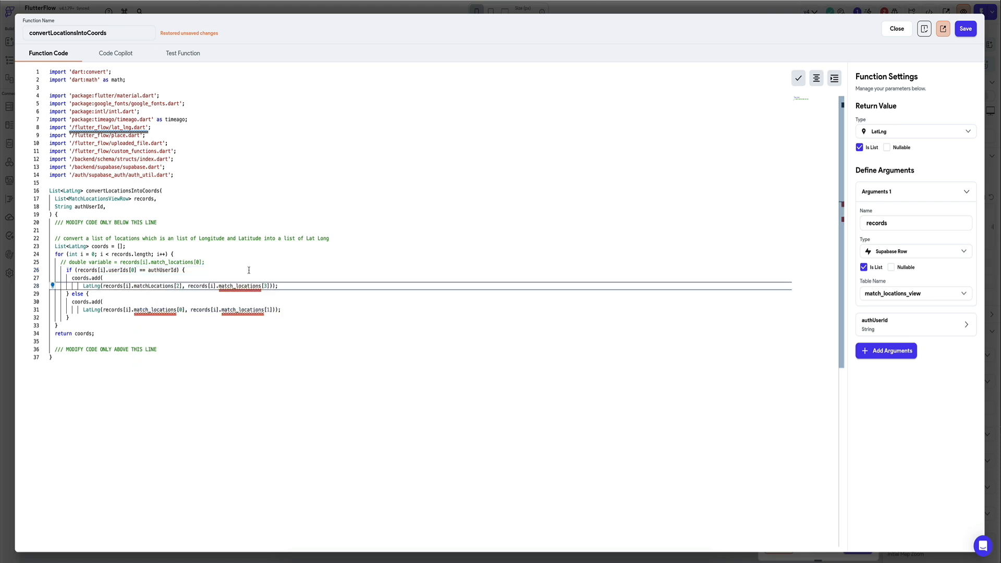
pyautogui.doubleClick(155, 311)
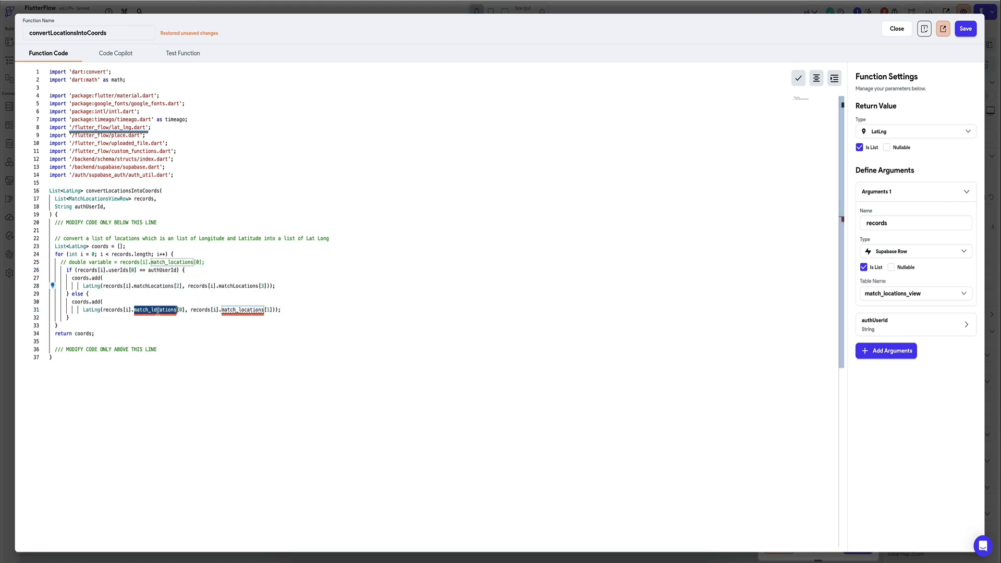
pyautogui.write('matchLocations')
pyautogui.doubleClick(235, 311)
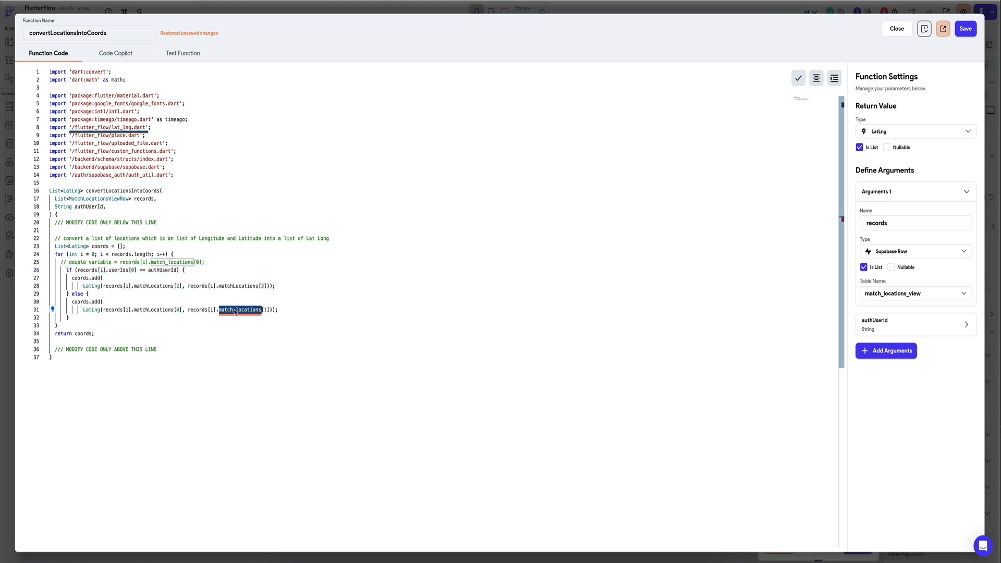
pyautogui.write('matchLocations')
# Step: Delete the commented-out double variable line from the for loop and save the function
pyautogui.click(260, 263)
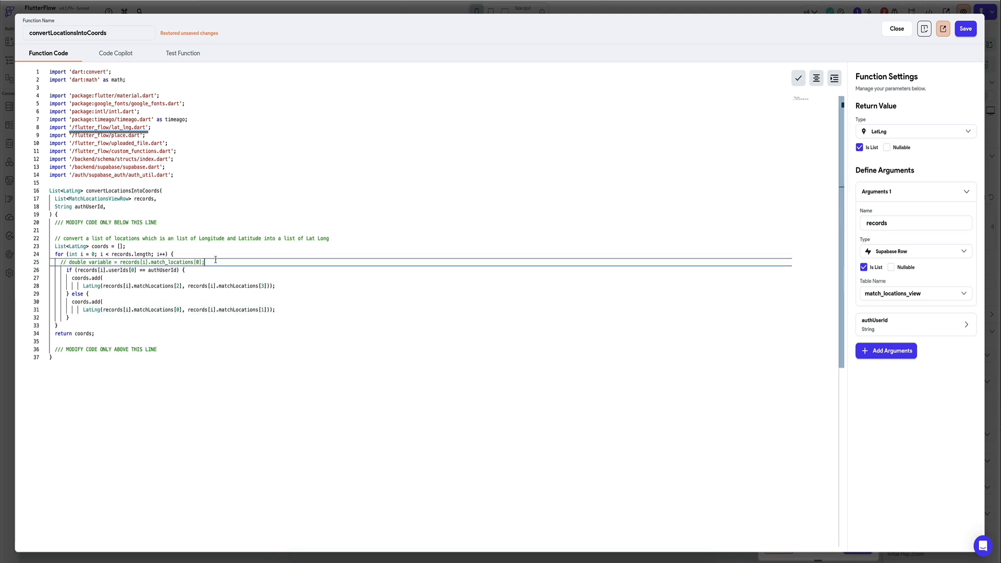
pyautogui.press('super+x')
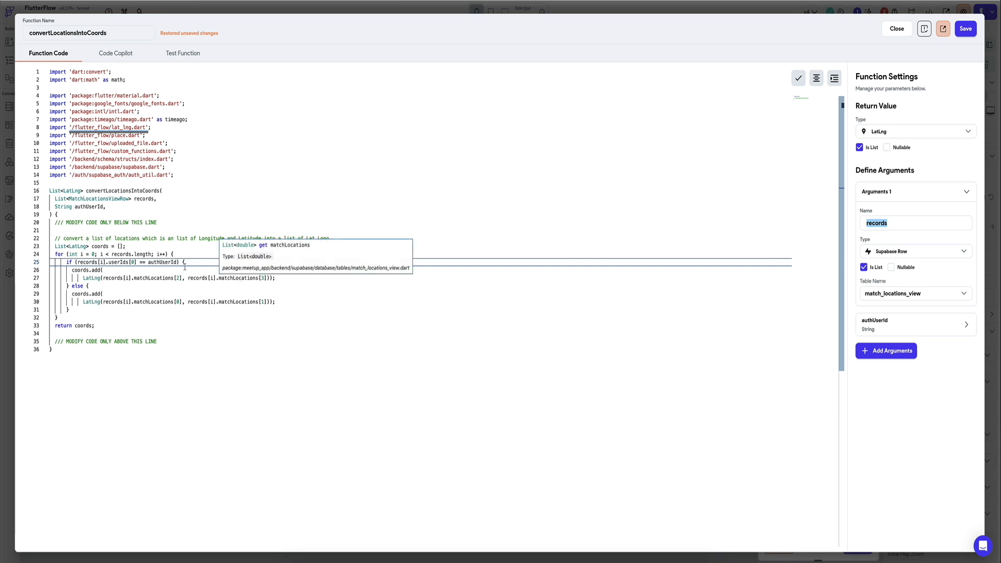
pyautogui.click(153, 270)
pyautogui.click(966, 29)
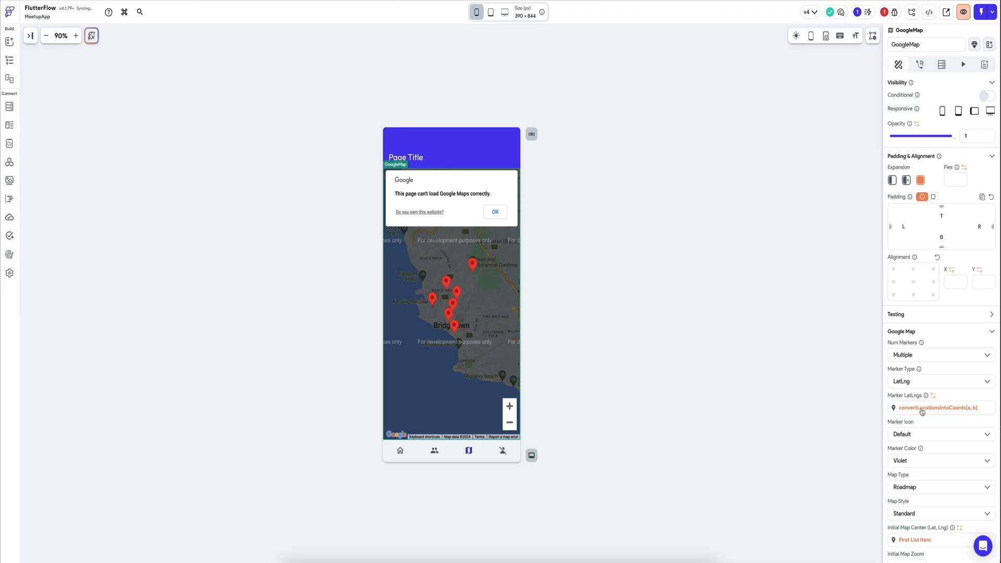
# Step: Check the saved convertLocationsIntoCoords code for errors and start a test session of the app
pyautogui.scroll(-3, 922, 412)
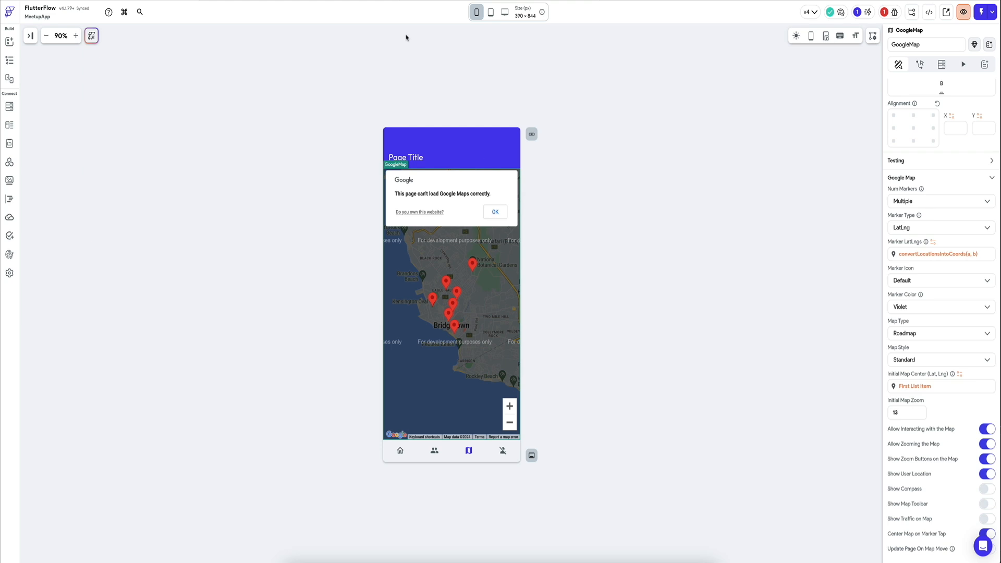
pyautogui.click(29, 36)
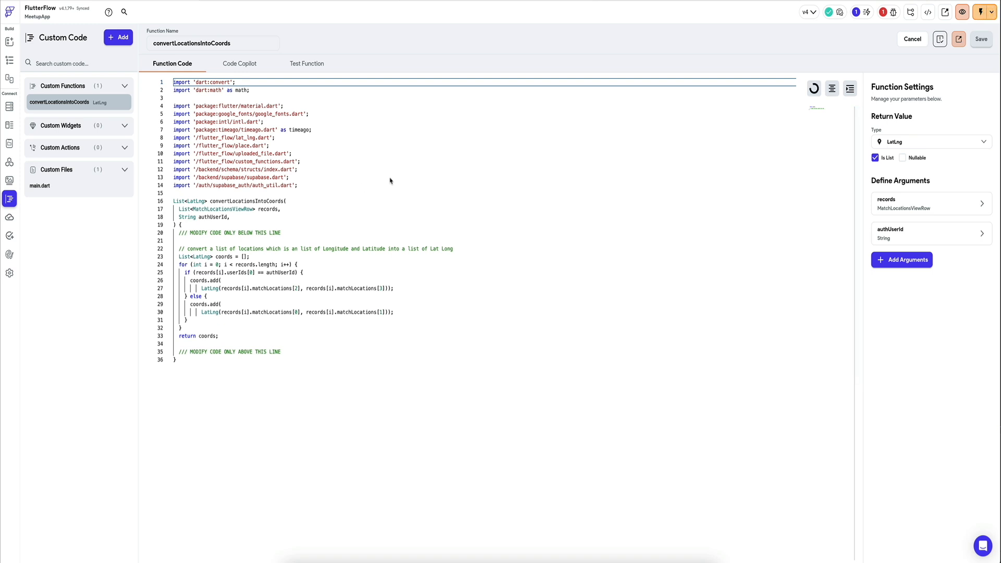
pyautogui.click(389, 179)
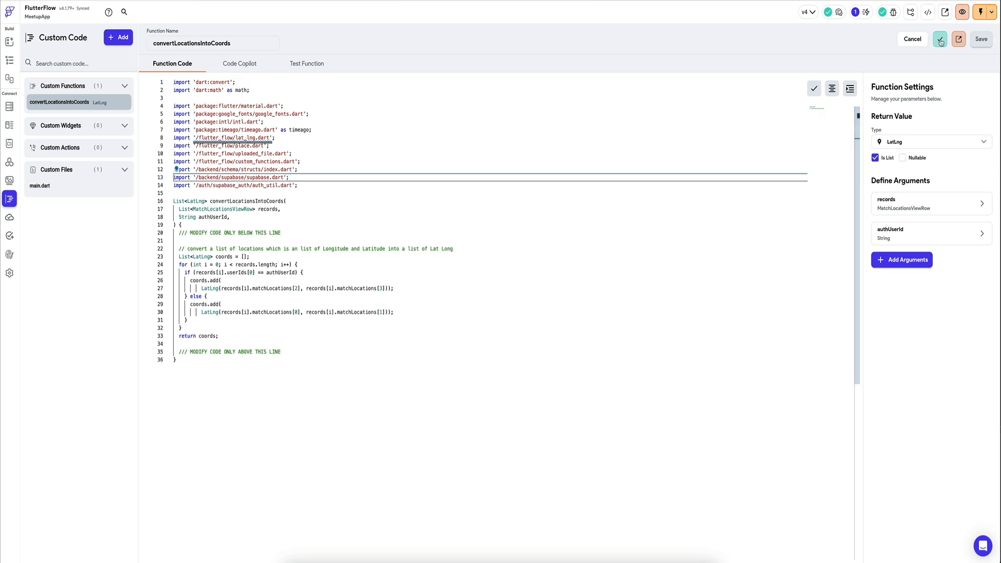
pyautogui.click(980, 11)
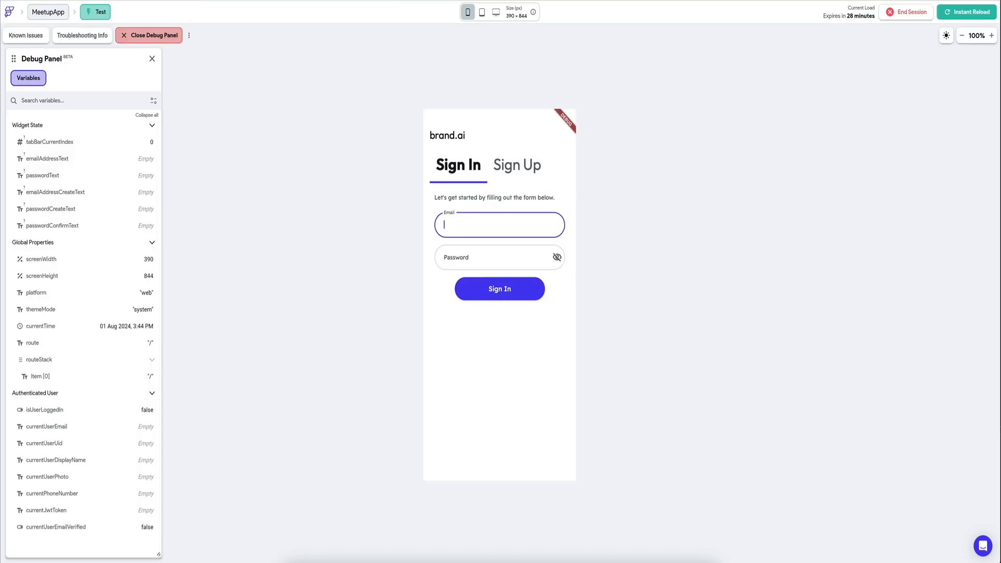
# Step: Sign in with the account's email and inspect the map page for match markers from Barbados up to the US east coast
pyautogui.click(519, 468)
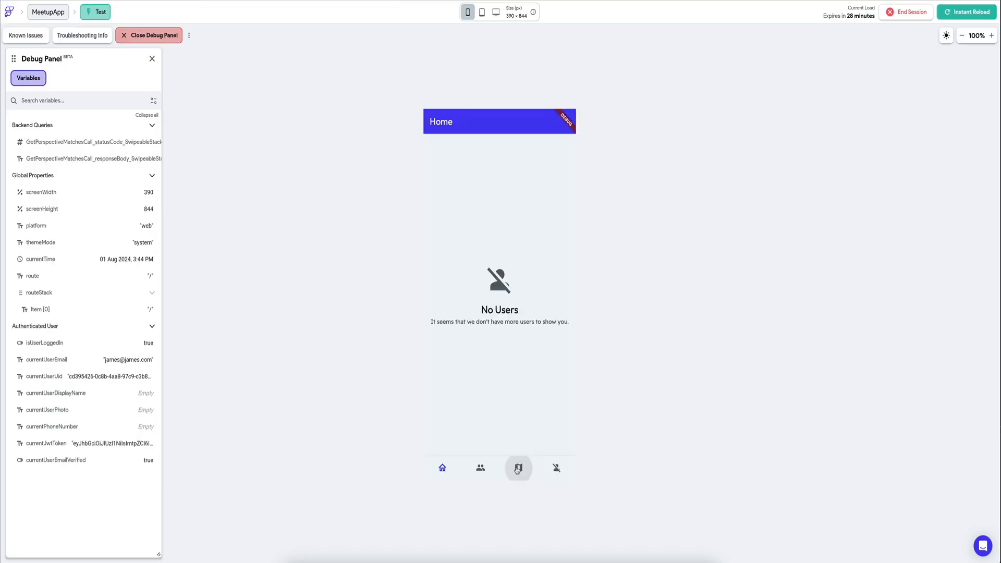
pyautogui.click(564, 437)
pyautogui.click(565, 438)
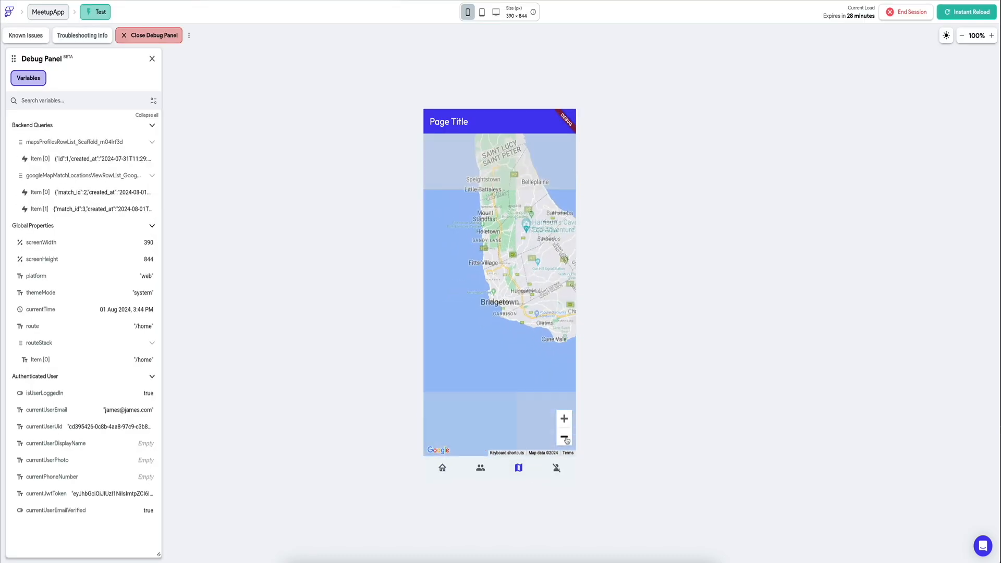
pyautogui.click(564, 438)
pyautogui.click(565, 442)
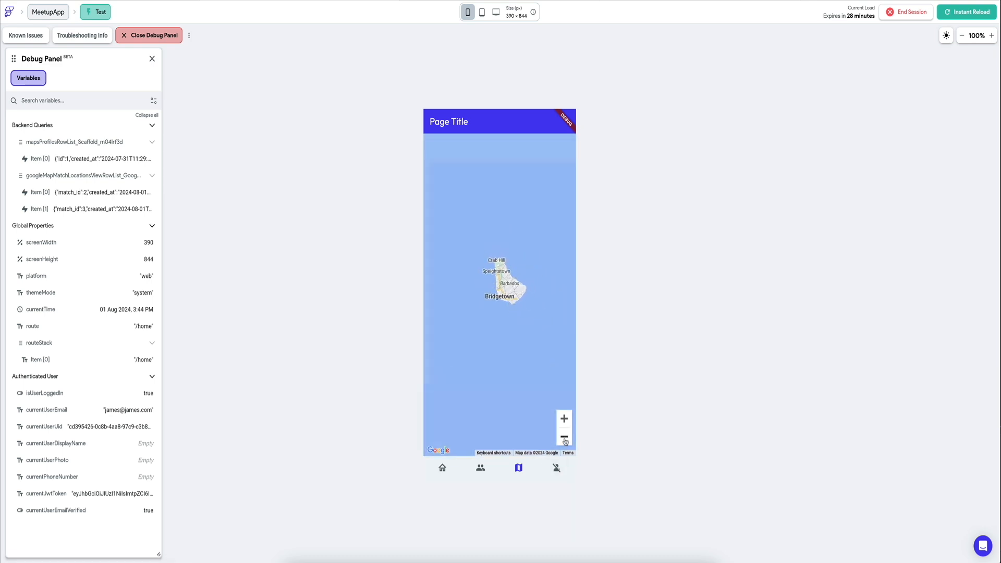
pyautogui.click(566, 441)
pyautogui.click(565, 441)
pyautogui.click(565, 441)
pyautogui.click(565, 441)
pyautogui.moveTo(521, 263); pyautogui.dragTo(540, 424)
pyautogui.moveTo(498, 233); pyautogui.dragTo(539, 395)
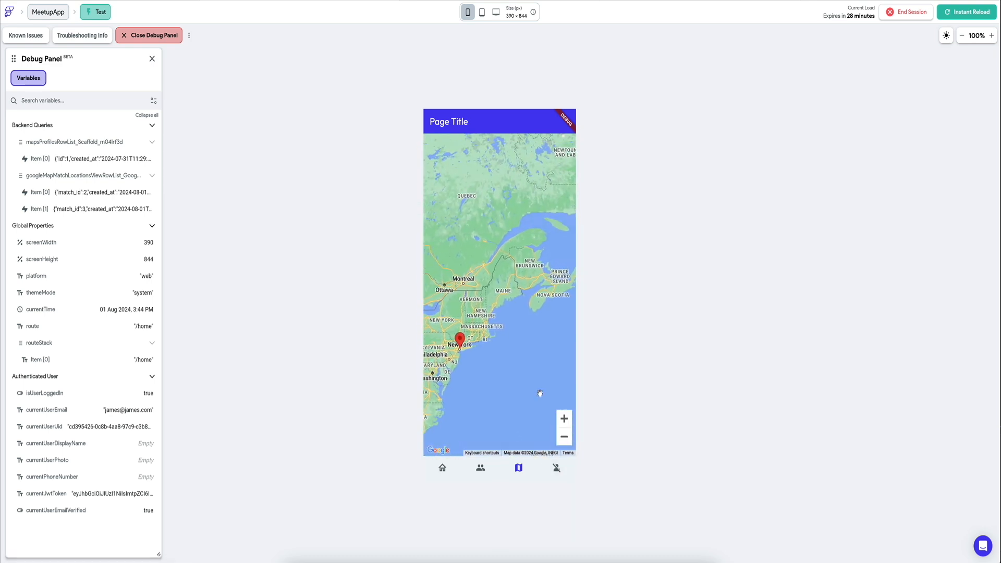
# Step: Examine the match markers around New York on the test session's map up close
pyautogui.click(461, 335)
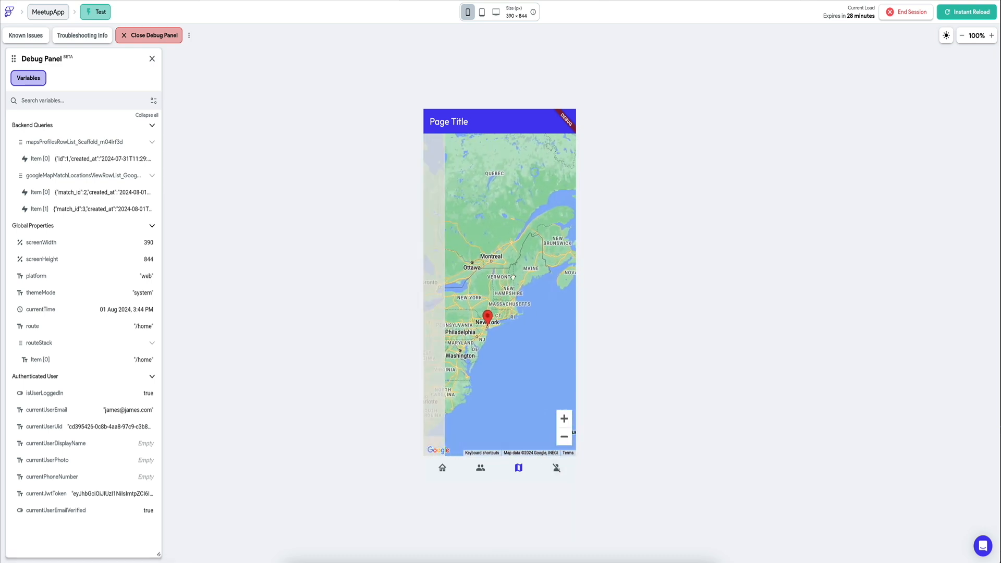
pyautogui.click(564, 419)
pyautogui.click(565, 419)
pyautogui.click(565, 420)
pyautogui.click(564, 420)
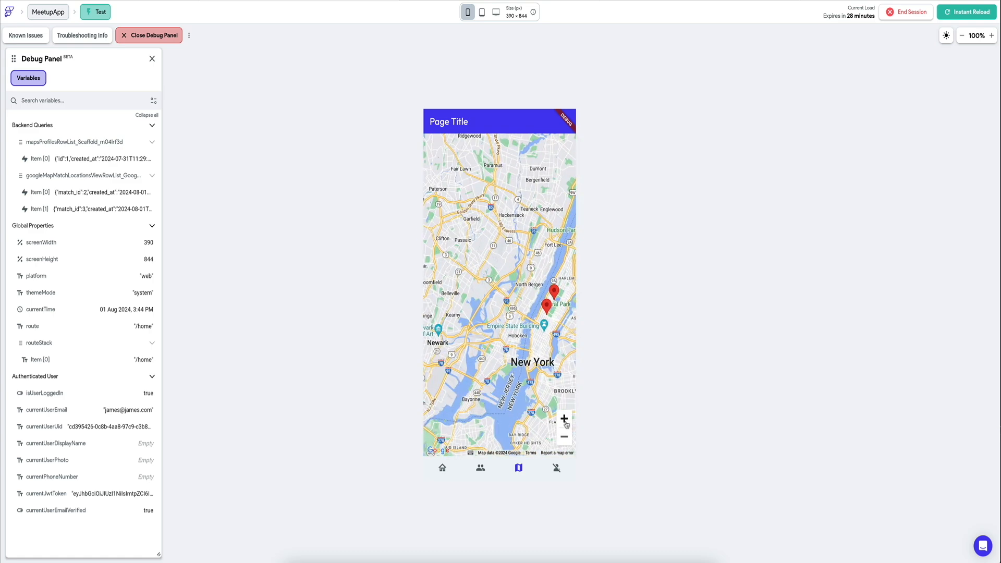
pyautogui.click(564, 420)
pyautogui.moveTo(461, 216); pyautogui.dragTo(503, 211)
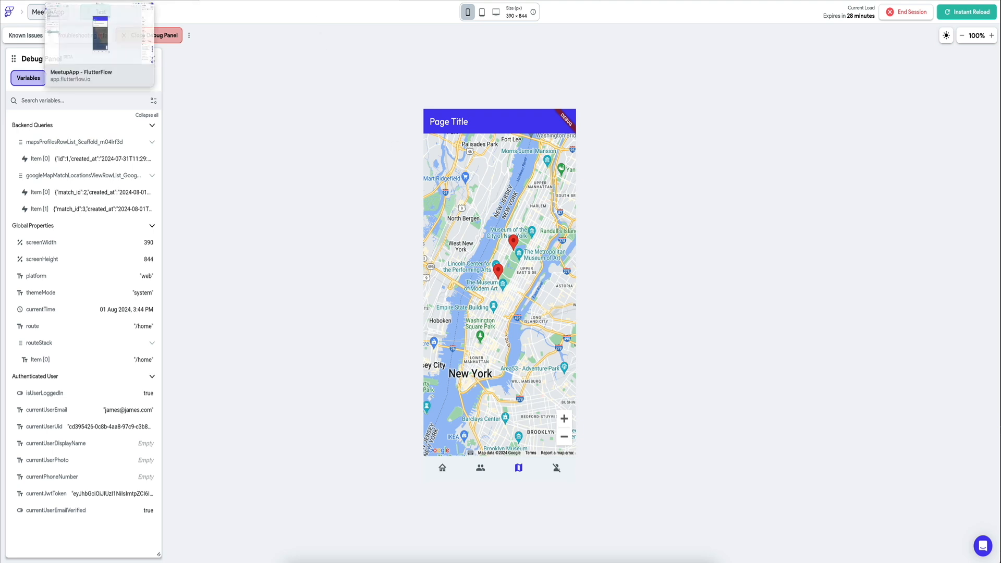
# Step: Return to the FlutterFlow editor and source the GoogleMap's initial map center from profiles Rows using Filter List Items
pyautogui.click(99, 0)
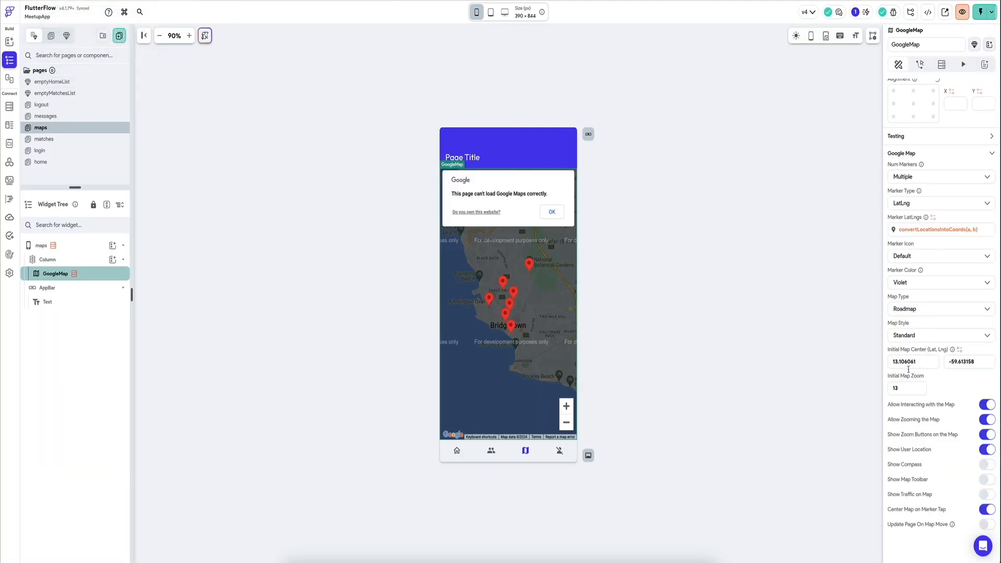
pyautogui.click(960, 351)
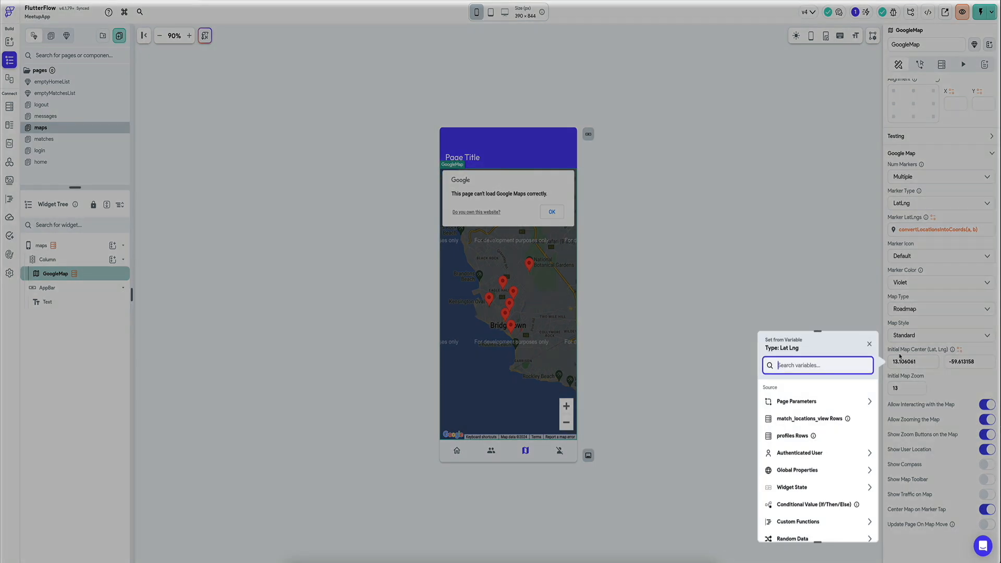
pyautogui.click(800, 439)
pyautogui.click(809, 418)
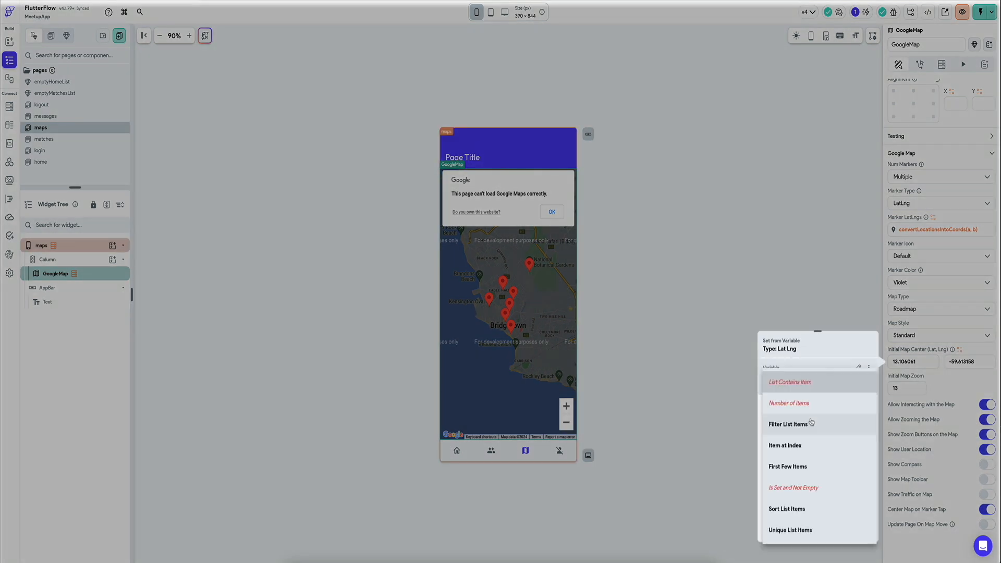
pyautogui.click(829, 363)
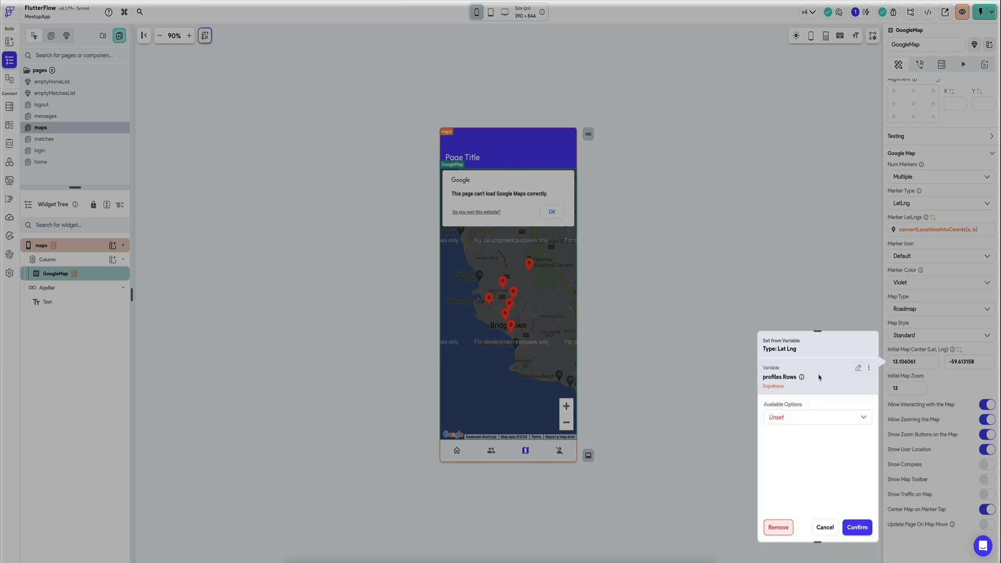
pyautogui.click(808, 415)
pyautogui.click(803, 436)
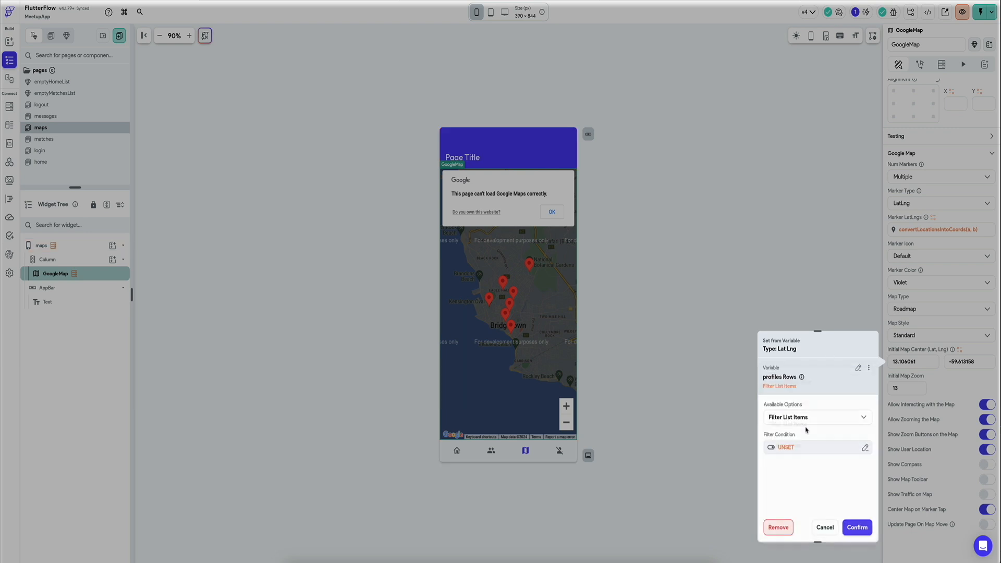
# Step: Define the filter condition so that each row's user_id equals the authenticated user's User ID
pyautogui.click(787, 447)
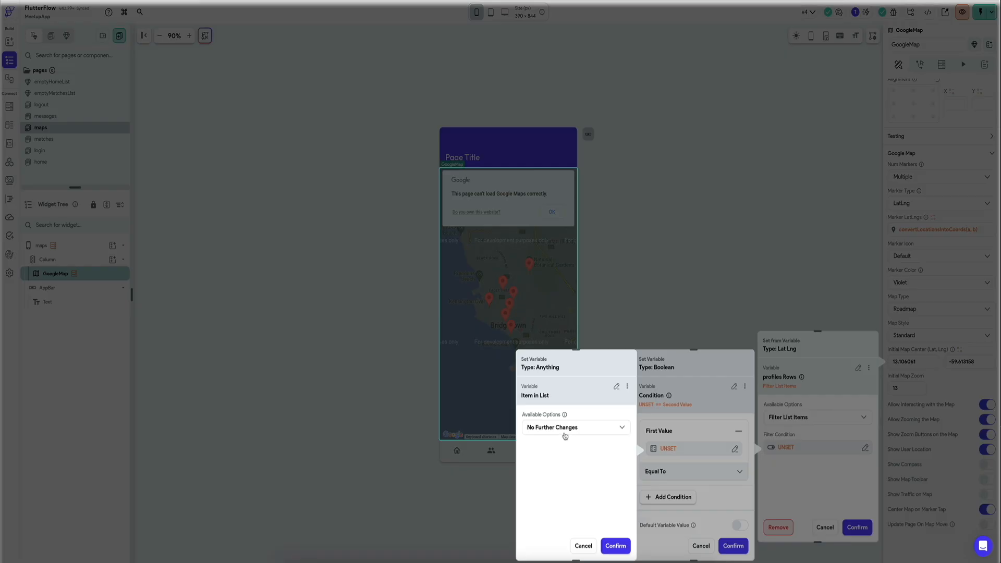
pyautogui.click(565, 433)
pyautogui.click(572, 414)
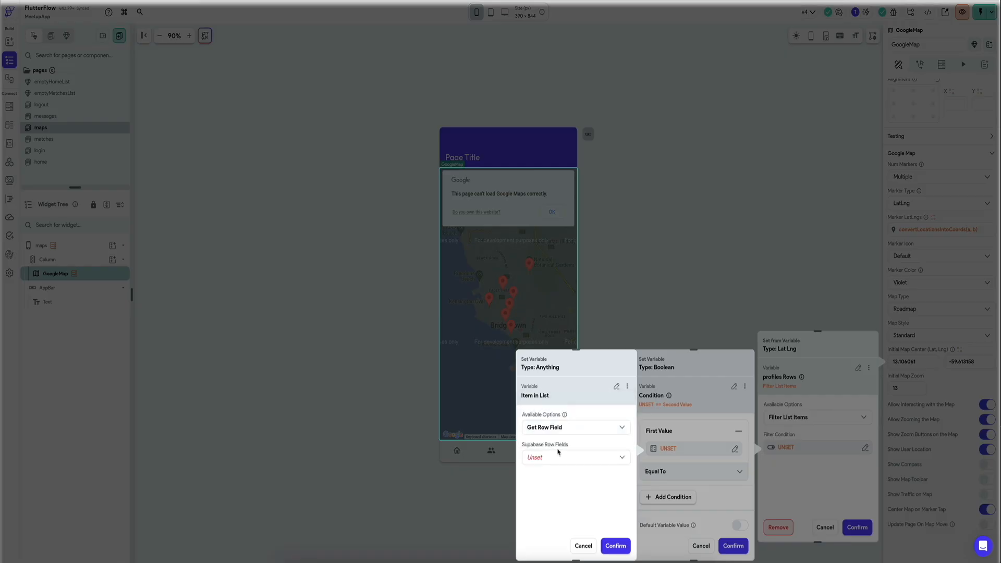
pyautogui.click(557, 456)
pyautogui.click(570, 426)
pyautogui.click(615, 545)
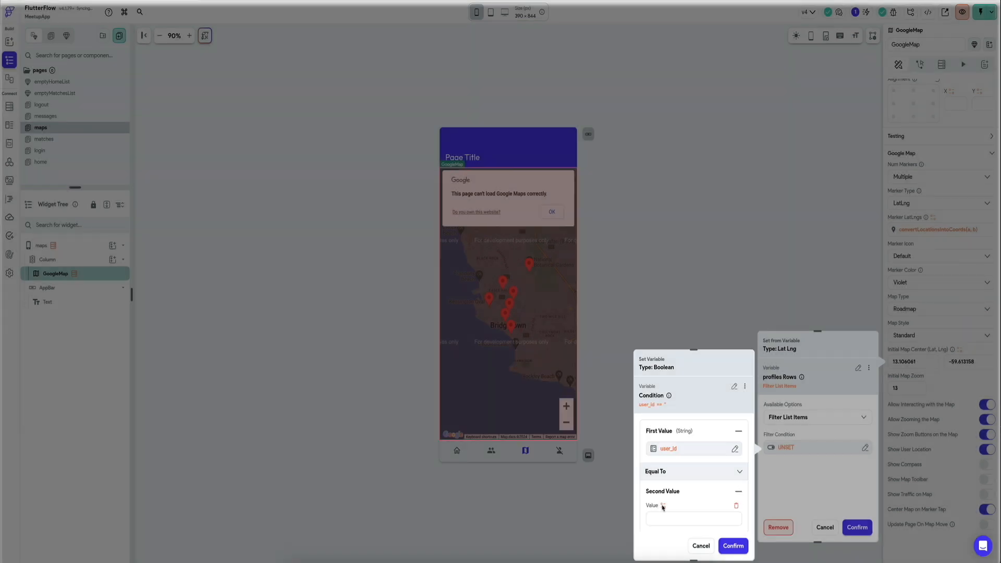
pyautogui.click(662, 506)
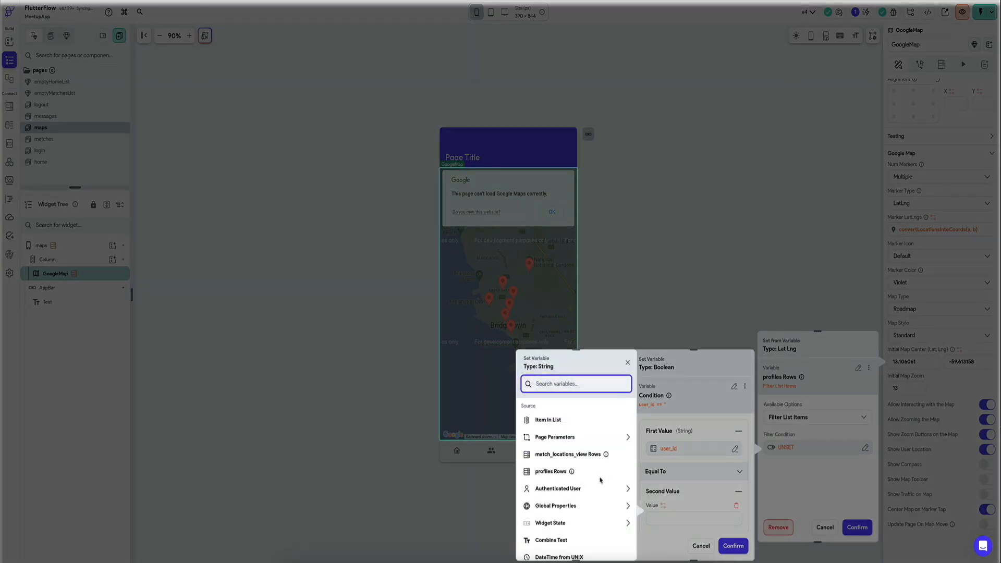
pyautogui.click(558, 488)
pyautogui.click(558, 532)
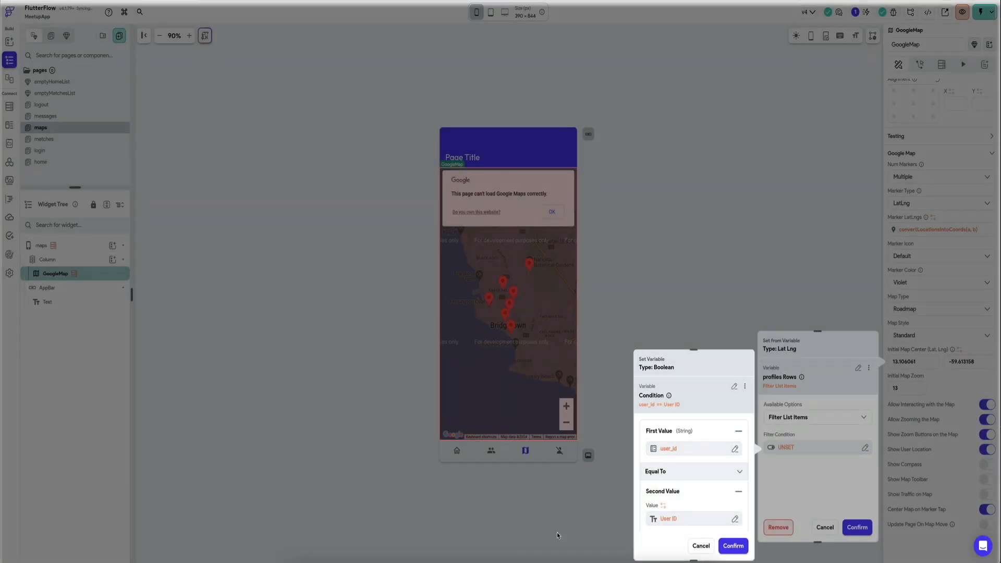
pyautogui.click(733, 546)
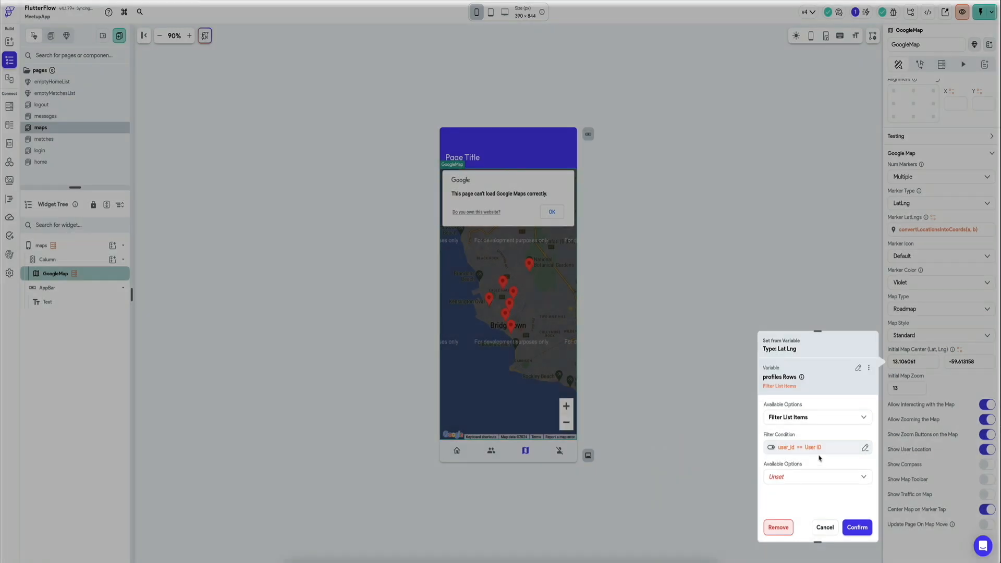
# Step: Take the Item at Index from the filtered profiles rows with First as the list index option
pyautogui.click(815, 483)
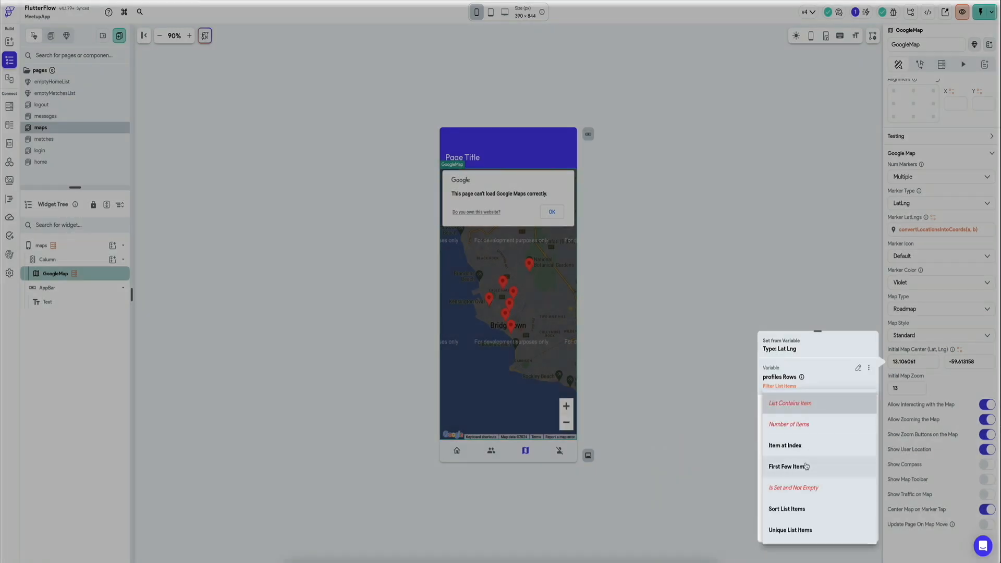
pyautogui.click(806, 469)
pyautogui.click(809, 443)
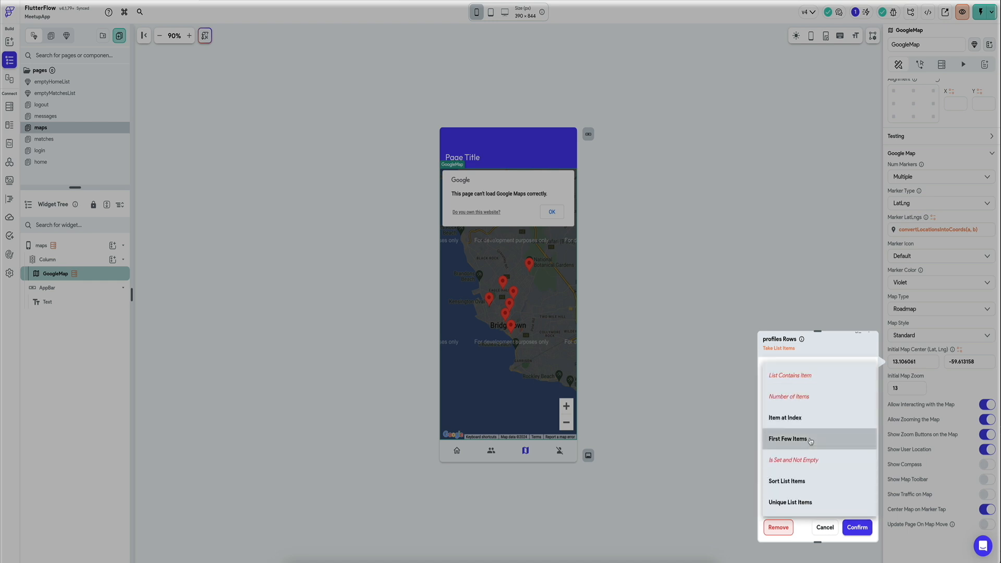
pyautogui.click(809, 419)
pyautogui.click(806, 491)
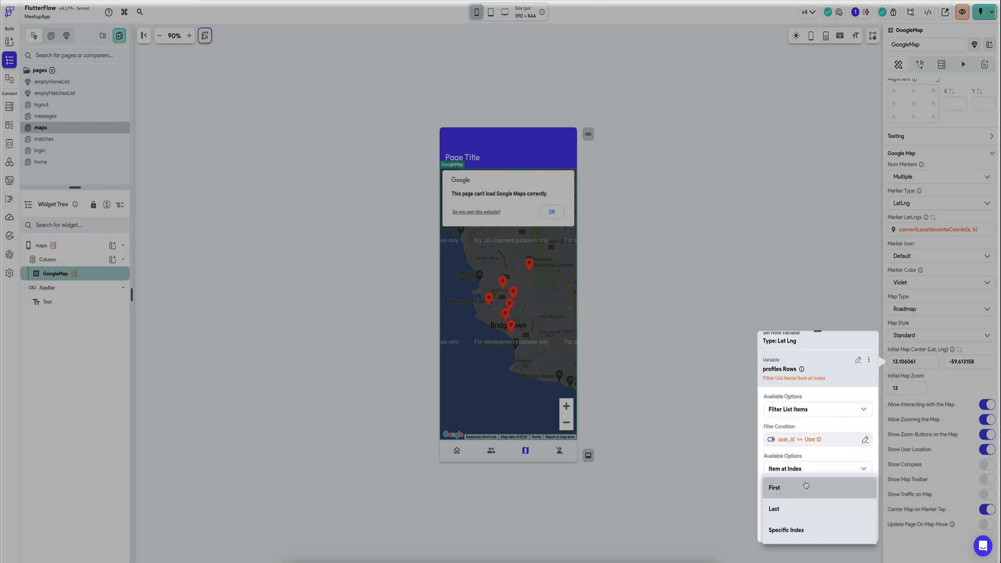
pyautogui.click(806, 487)
pyautogui.scroll(-1, 807, 485)
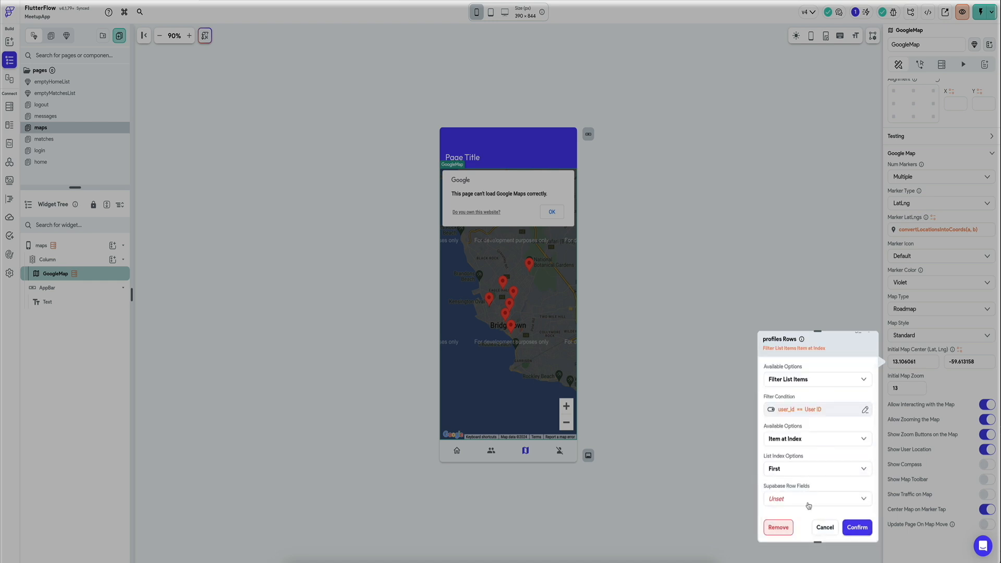
# Step: Choose location2 as the row field and check which further options are available for it
pyautogui.click(808, 505)
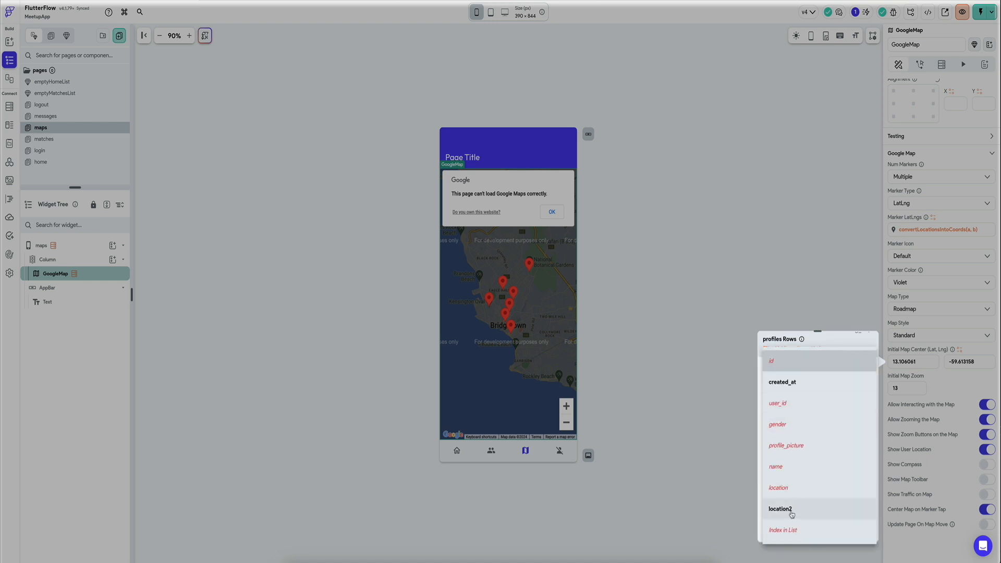
pyautogui.click(795, 514)
pyautogui.scroll(-1, 813, 448)
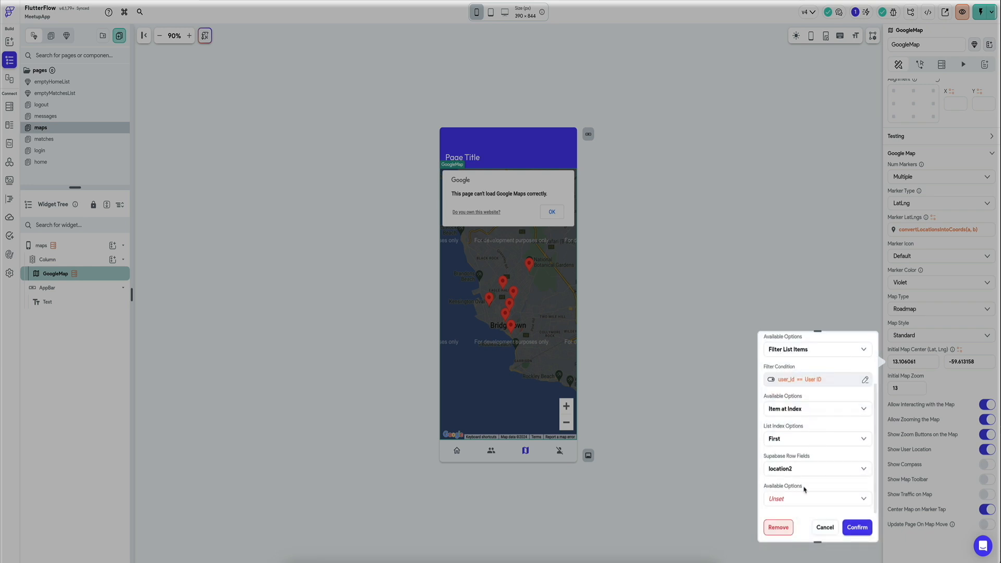
pyautogui.click(807, 507)
pyautogui.click(835, 370)
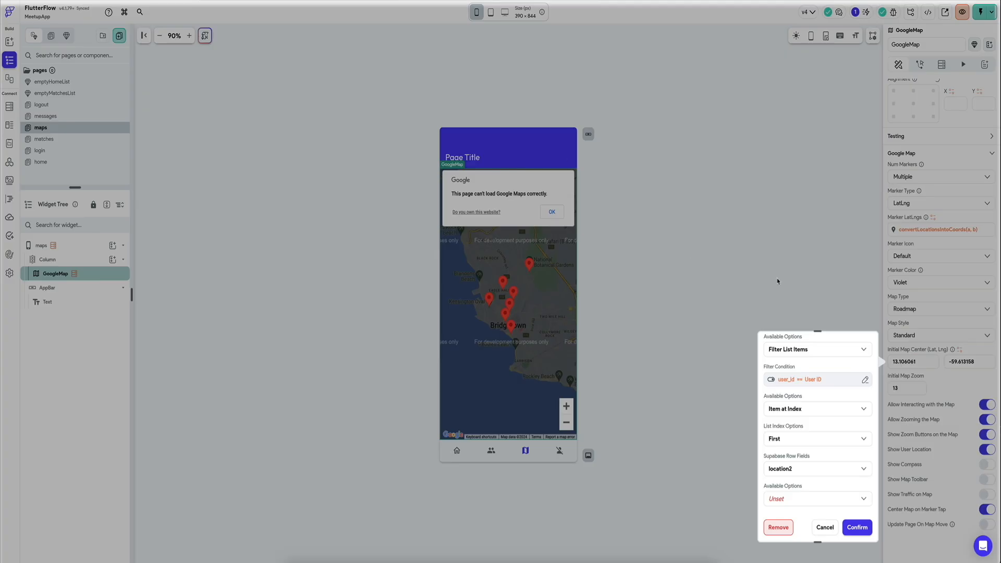
# Step: Copy the configured profiles Rows variable for reuse
pyautogui.scroll(2, 815, 421)
pyautogui.click(869, 368)
pyautogui.click(840, 389)
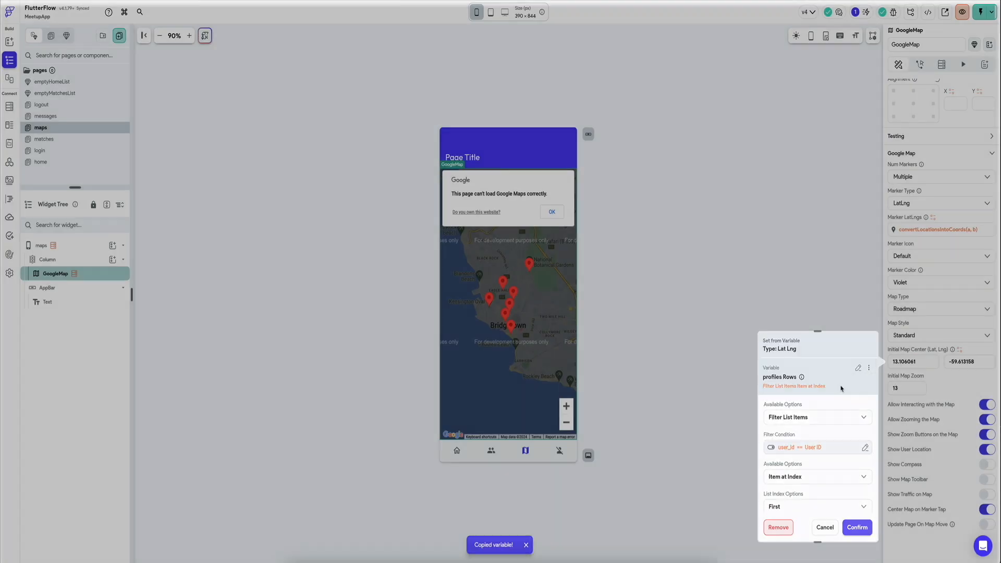
pyautogui.click(960, 350)
pyautogui.write('code')
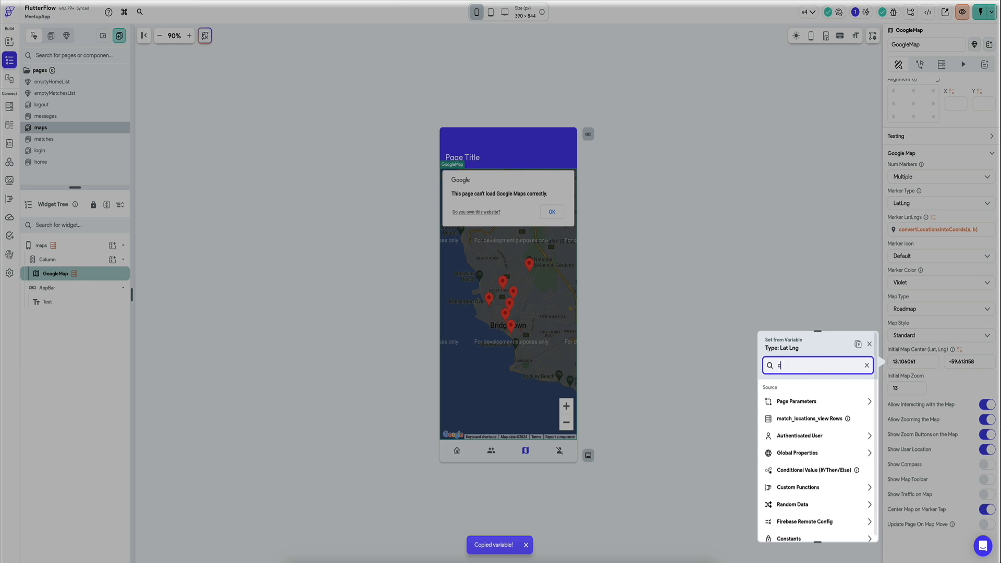
pyautogui.click(869, 345)
# Step: Check the arguments passed to convertLocationsIntoCoords in the Marker LatLngs, leaving them as they are
pyautogui.click(944, 229)
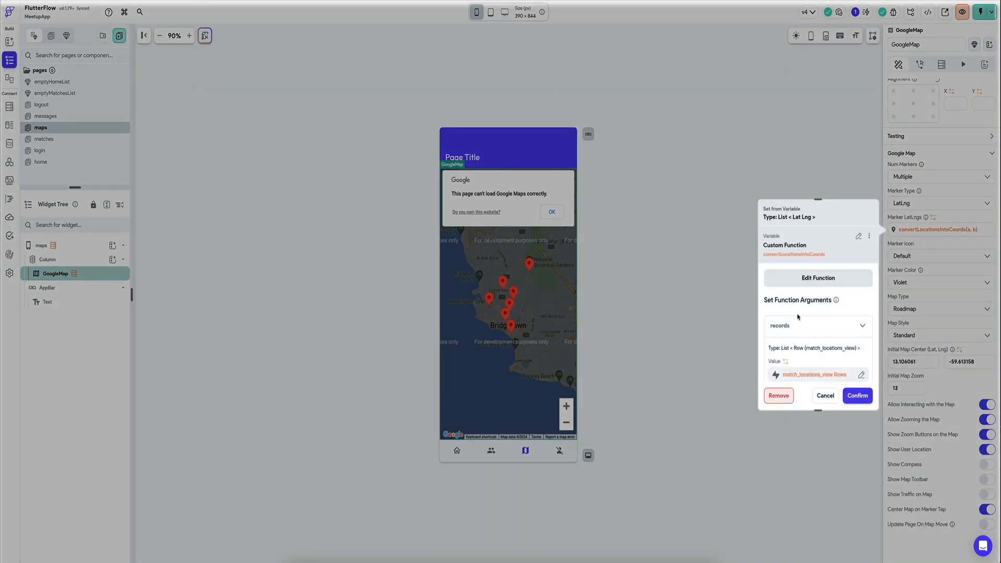
pyautogui.scroll(-1, 781, 335)
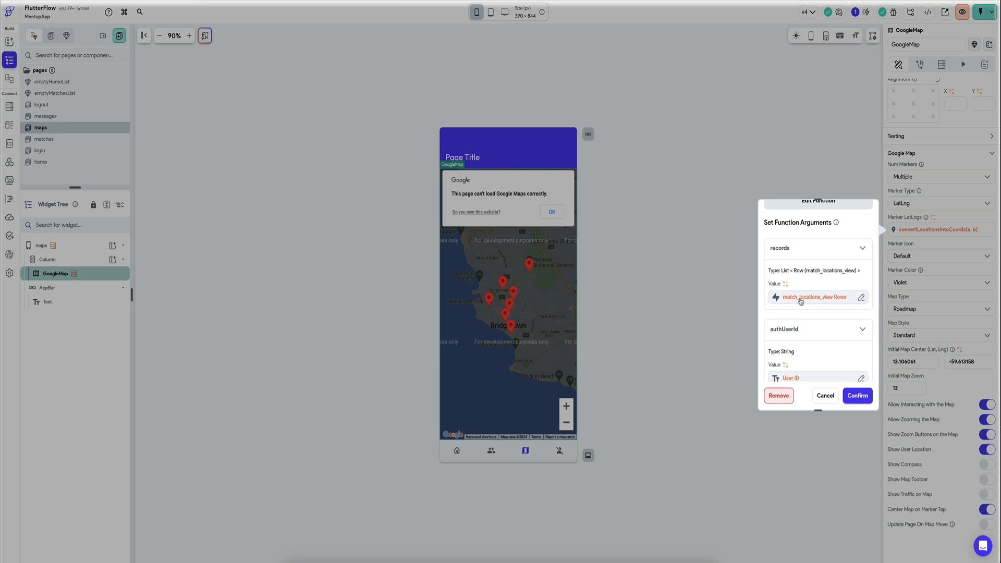
pyautogui.click(824, 396)
# Step: Create a new custom function named getLatLon from the initial map center's variable options
pyautogui.click(959, 350)
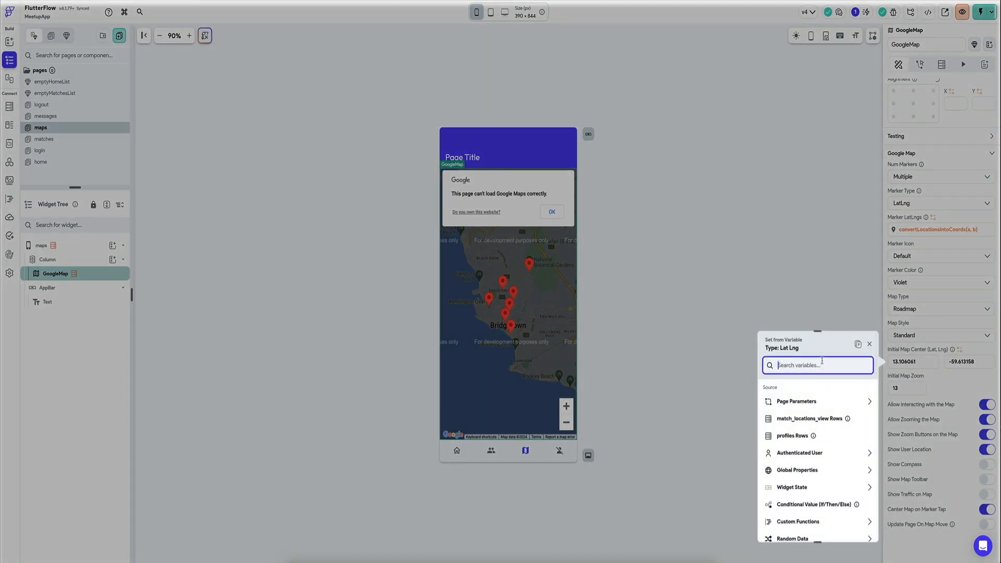
pyautogui.write('cus')
pyautogui.click(801, 444)
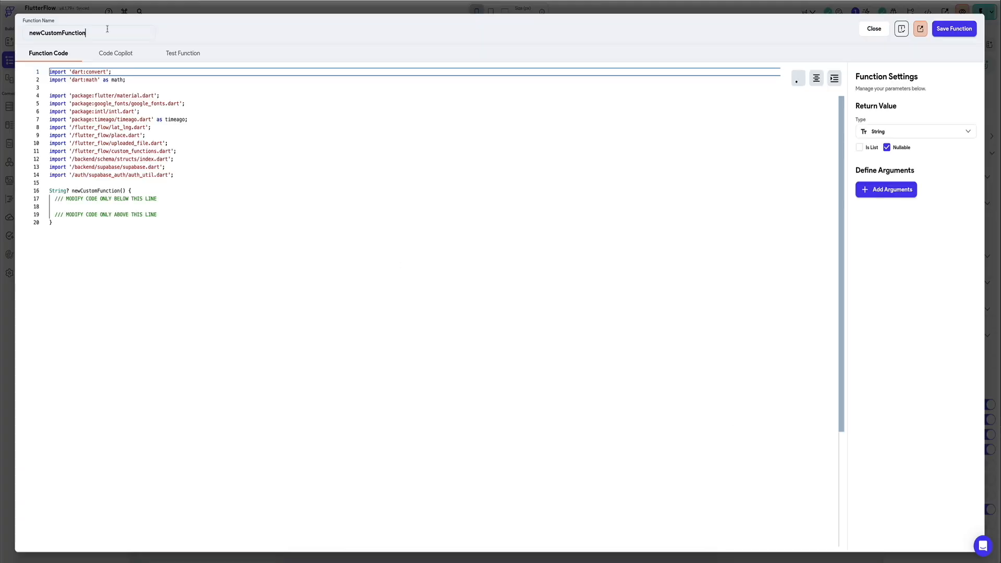
pyautogui.write('ge')
pyautogui.write('atLon')
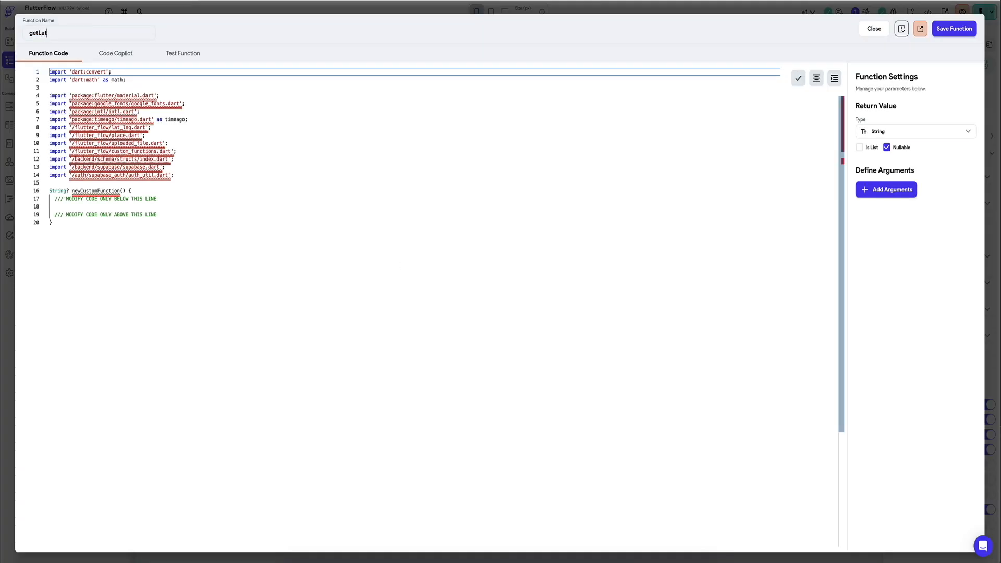
# Step: Set a non-nullable LatLng return value and add a non-nullable Double list argument named point
pyautogui.click(912, 134)
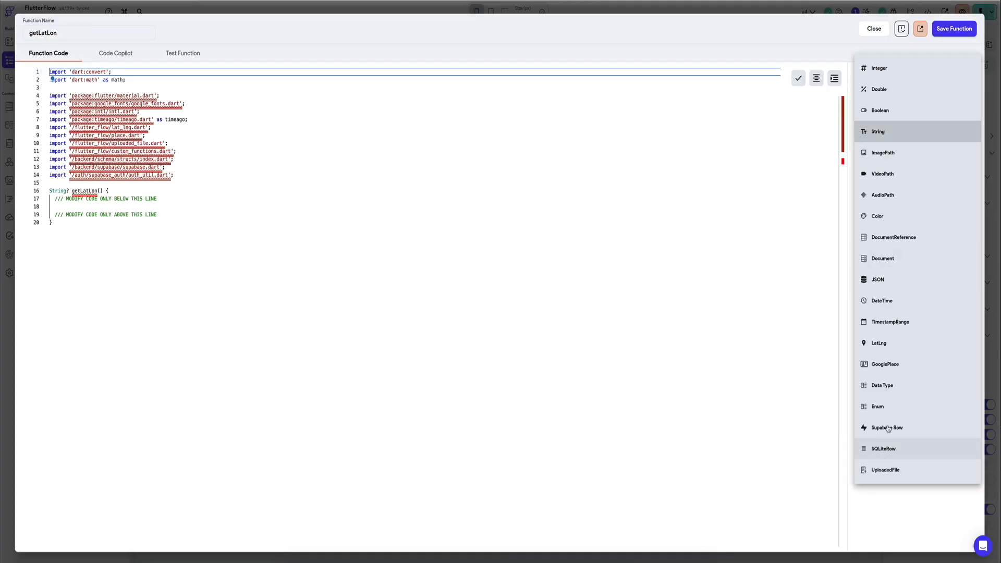
pyautogui.click(886, 345)
pyautogui.click(882, 190)
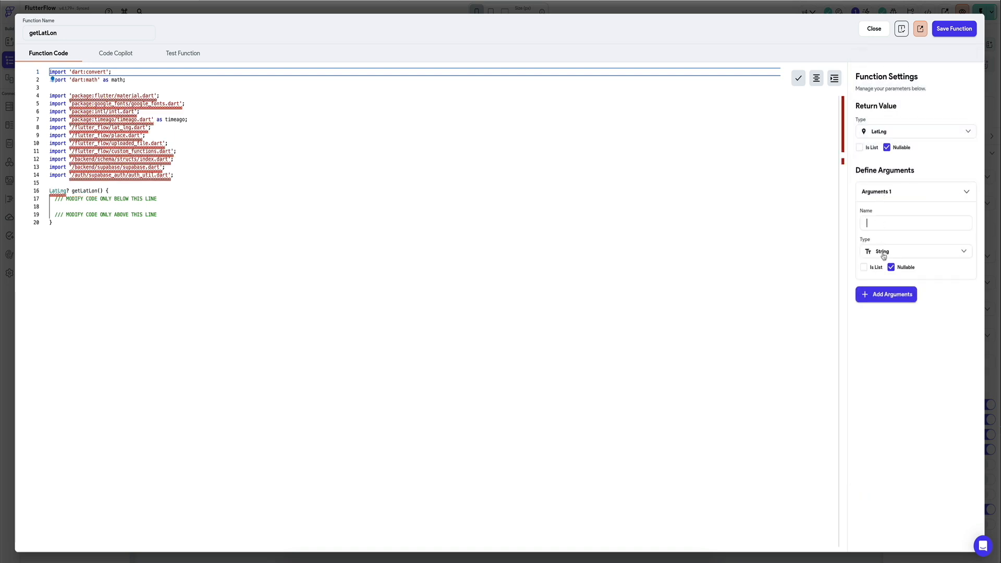
pyautogui.click(881, 224)
pyautogui.write('point')
pyautogui.click(200, 197)
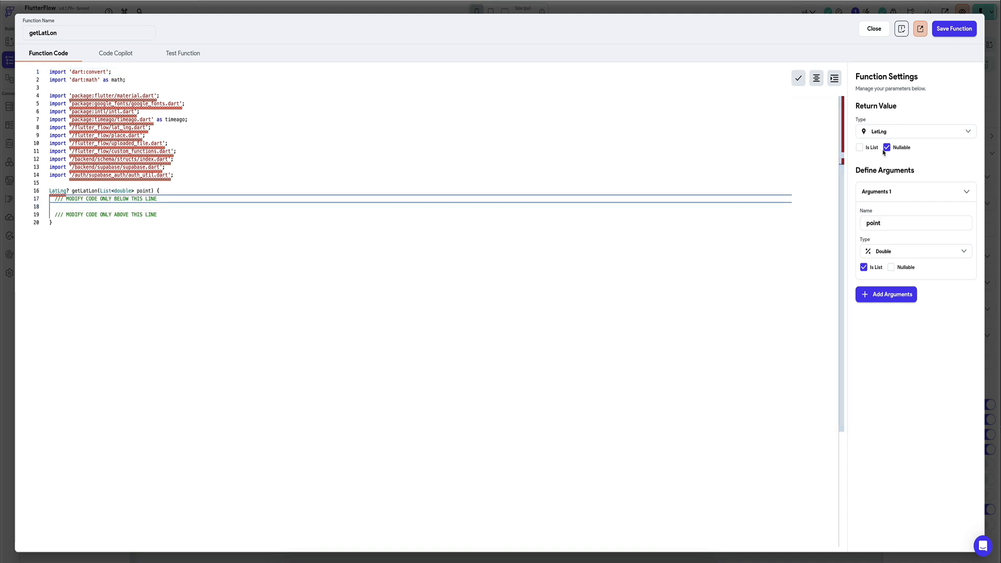
pyautogui.click(887, 148)
# Step: Write the getLatLon body to return a LatLng built from point[1] followed by another element of point
pyautogui.click(207, 198)
pyautogui.press('Return')
pyautogui.press('Return')
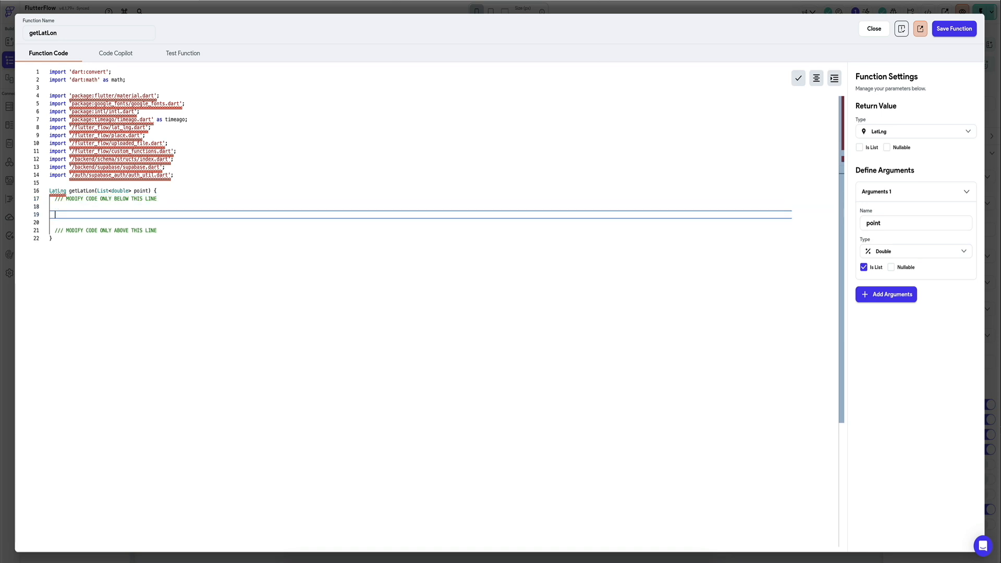
pyautogui.write('return LatLng(point[1]')
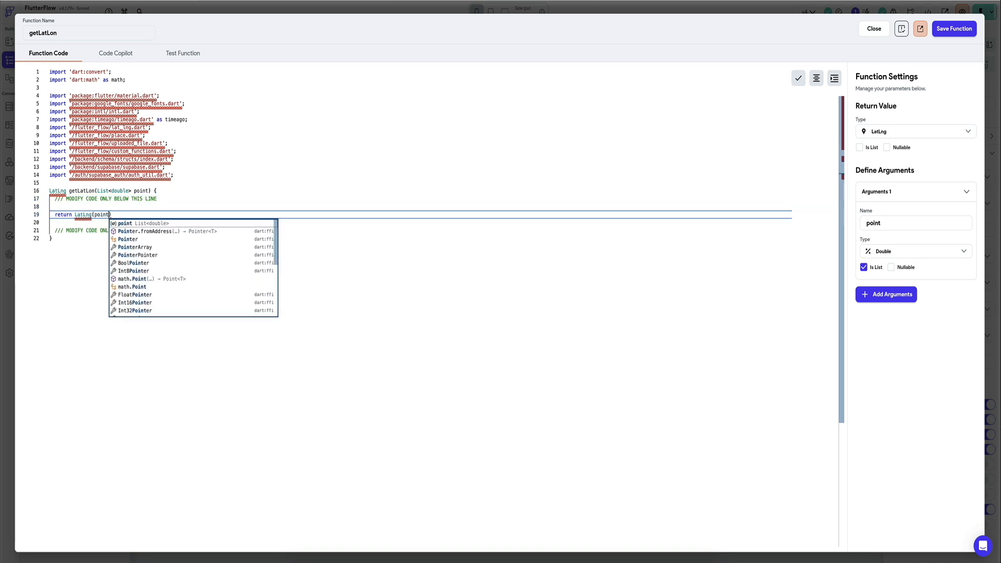
pyautogui.write(', point[')
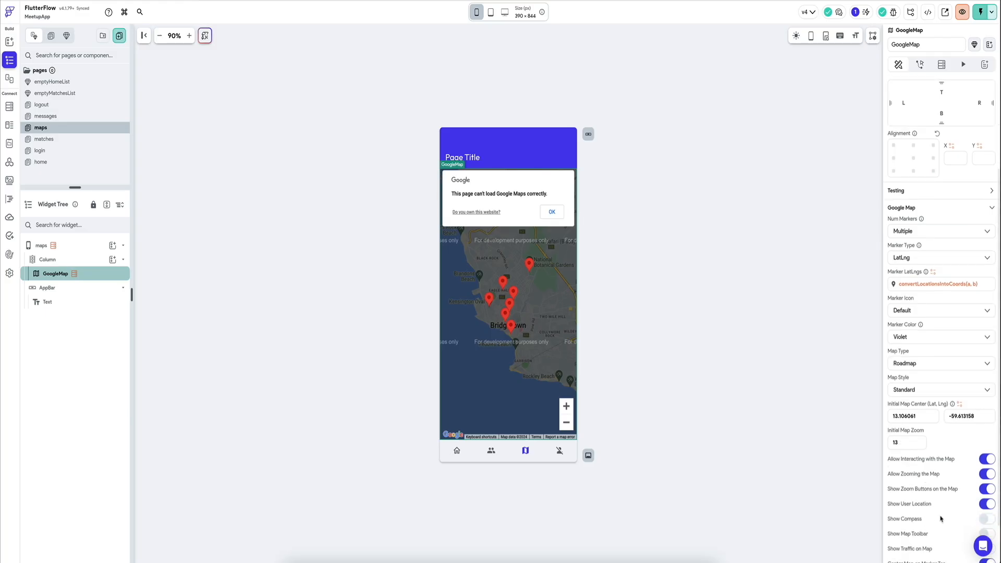
# Step: Change the maps page's profiles query to return a Single Row, keeping its user_id filter
pyautogui.click(960, 405)
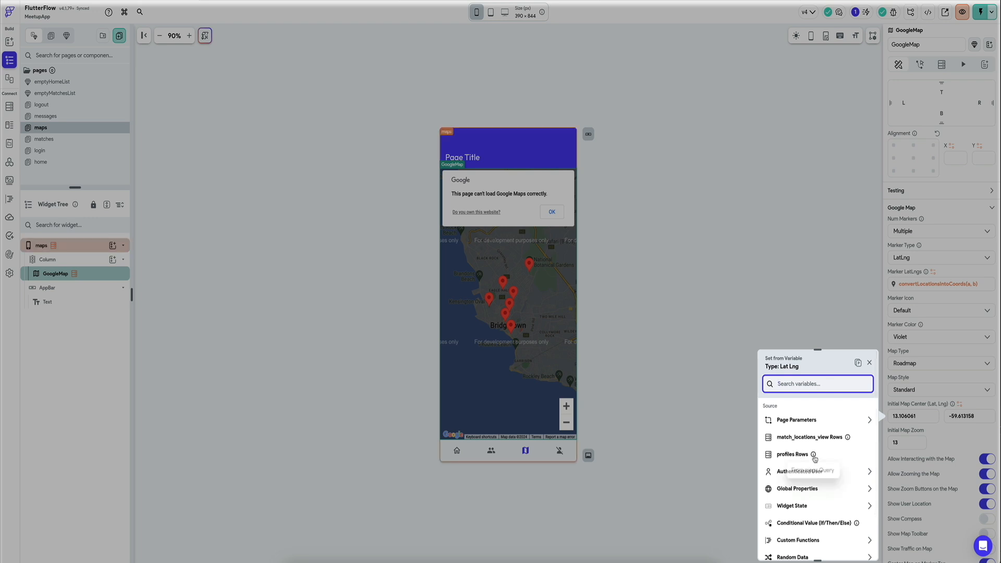
pyautogui.click(869, 363)
pyautogui.click(72, 250)
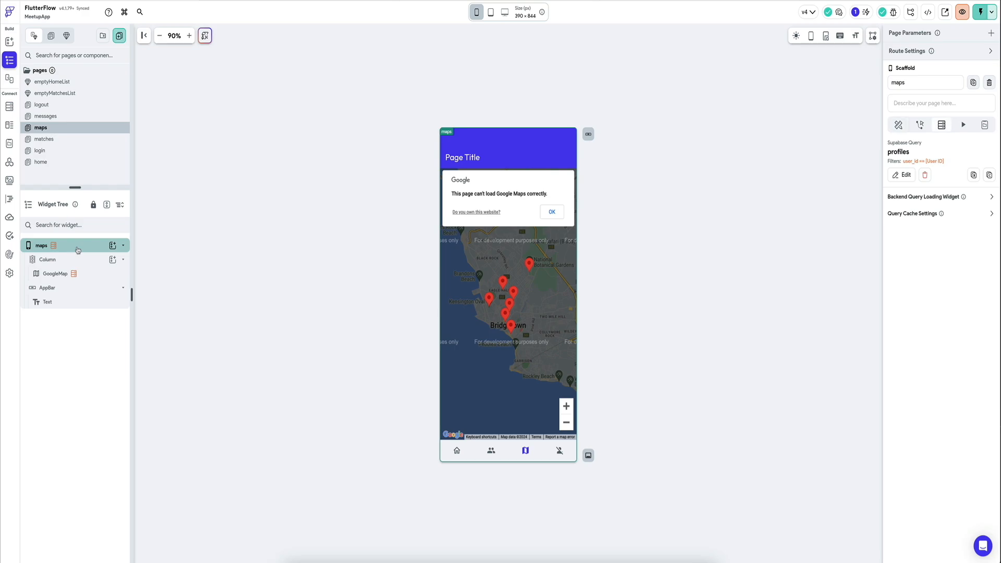
pyautogui.click(902, 175)
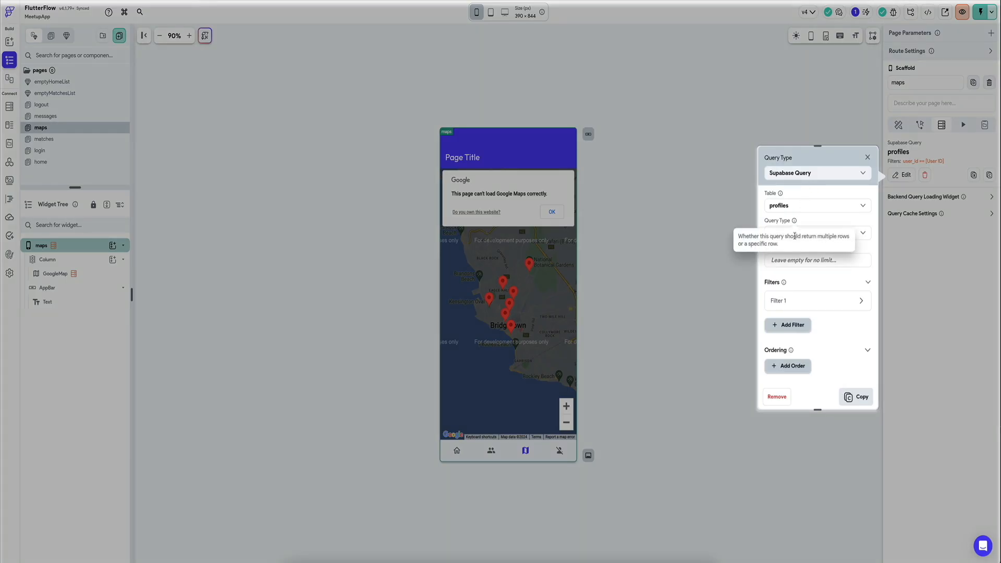
pyautogui.click(860, 232)
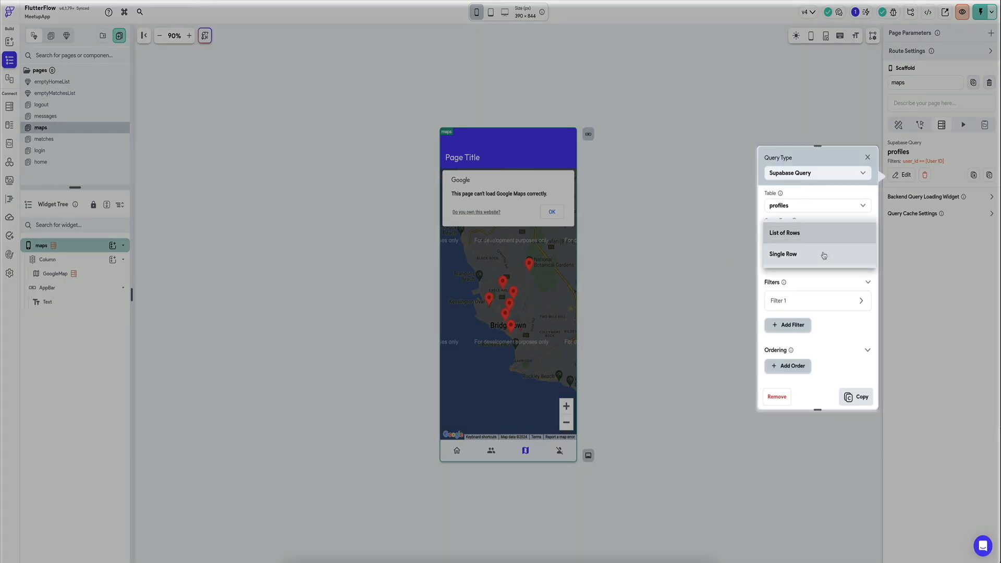
pyautogui.click(822, 255)
pyautogui.scroll(-3, 808, 381)
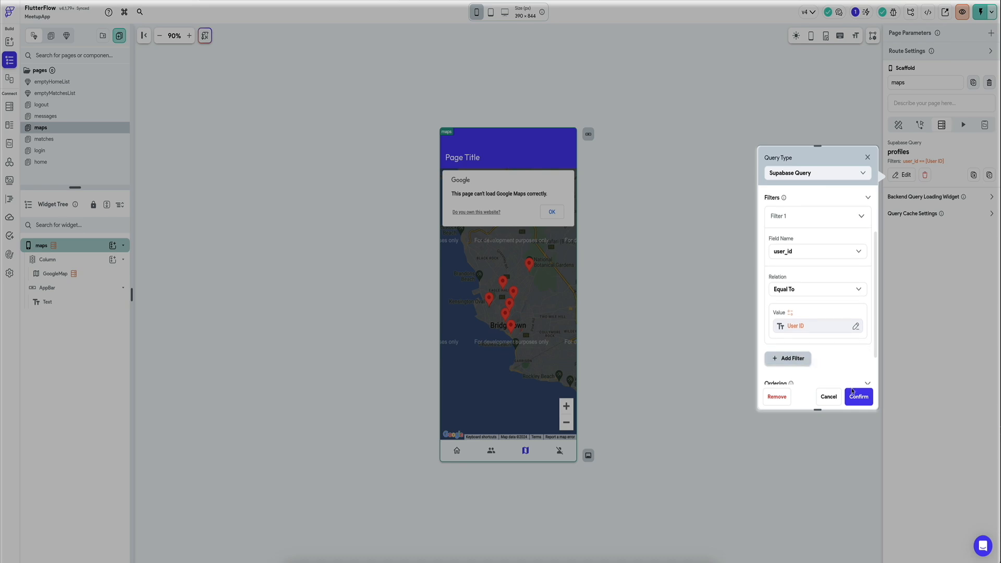
pyautogui.click(853, 392)
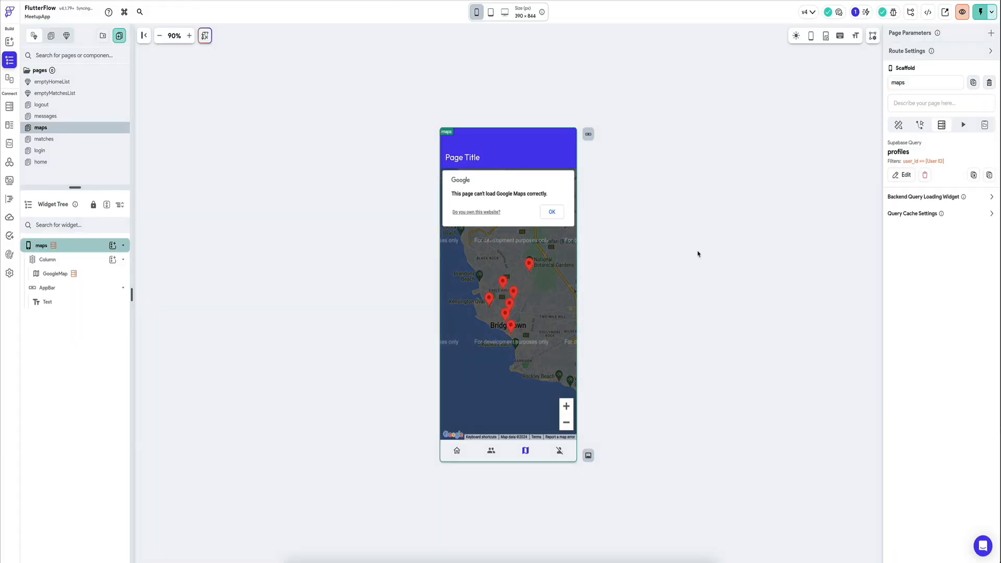
# Step: Try to set the GoogleMap's initial map center directly from the profiles row's location2 field
pyautogui.click(521, 259)
pyautogui.scroll(-3, 927, 517)
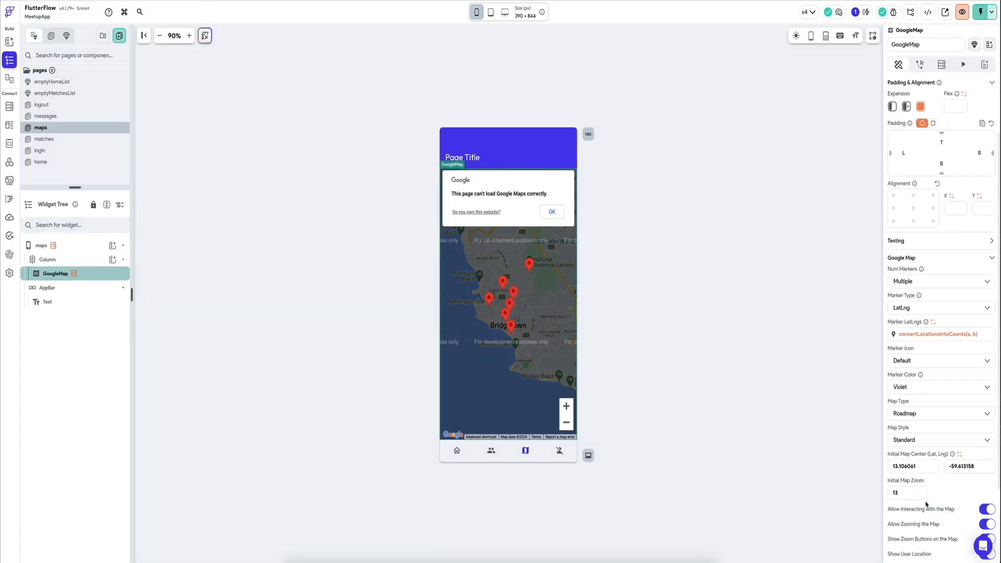
pyautogui.click(960, 433)
pyautogui.click(800, 454)
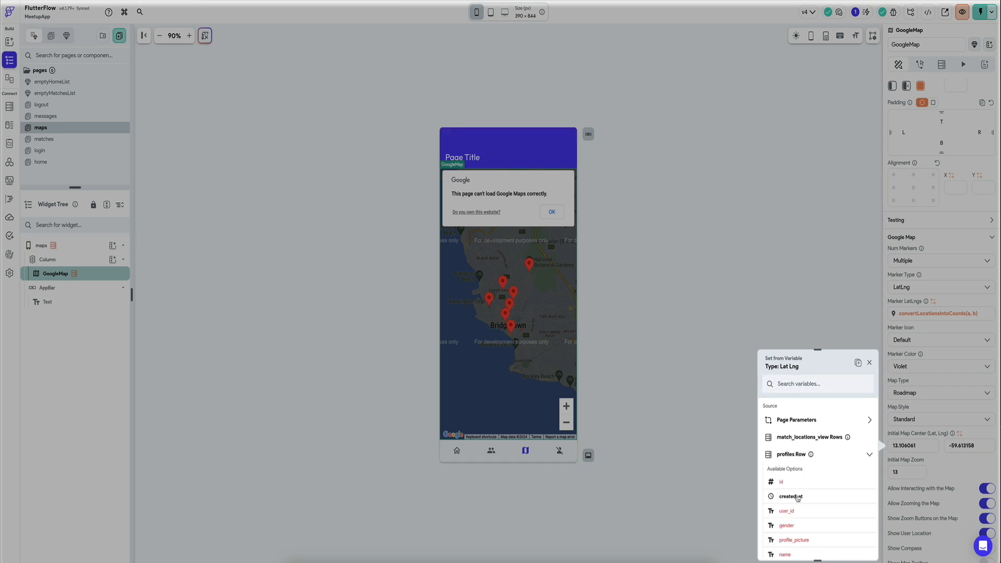
pyautogui.scroll(-2, 798, 499)
pyautogui.click(814, 492)
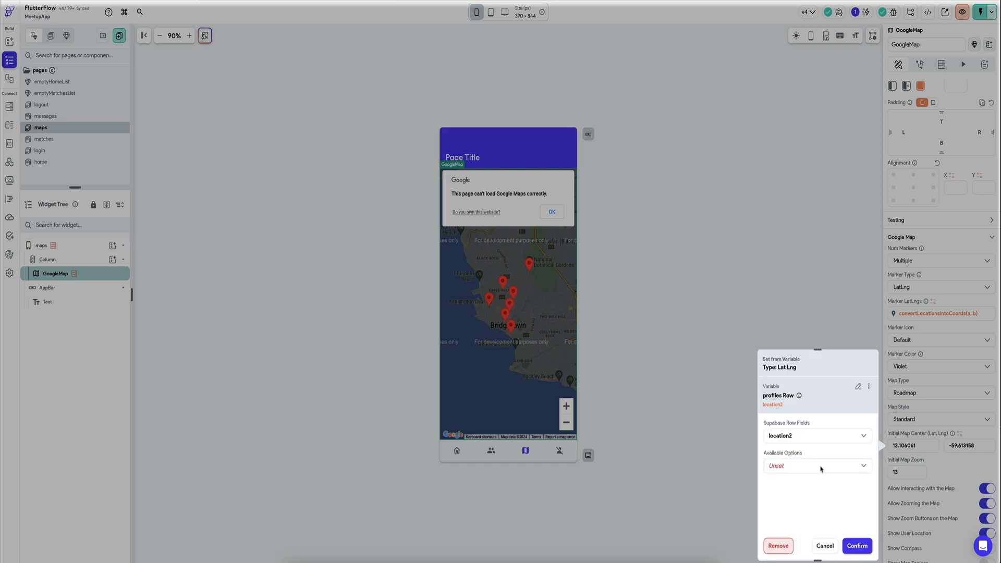
pyautogui.click(801, 466)
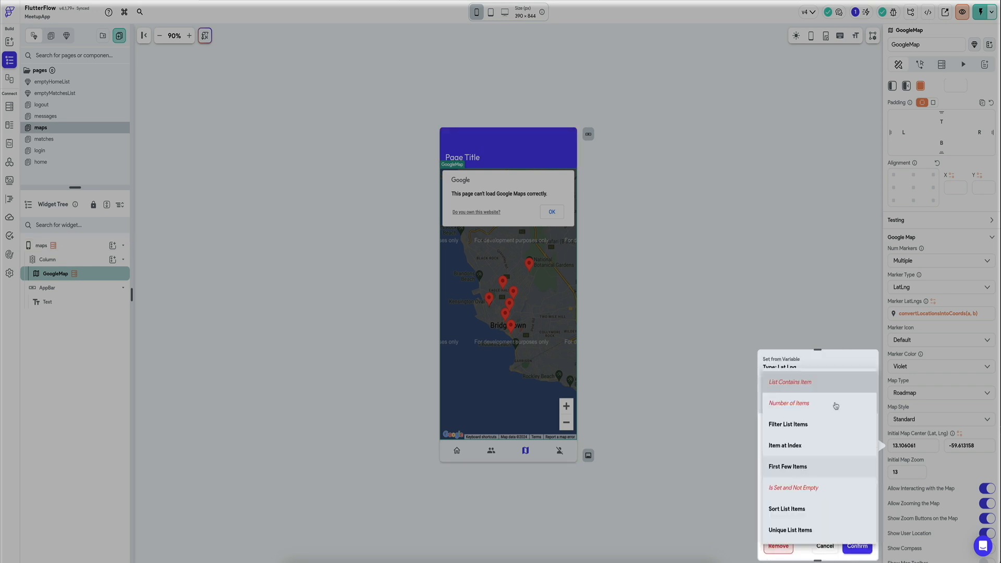
pyautogui.click(840, 367)
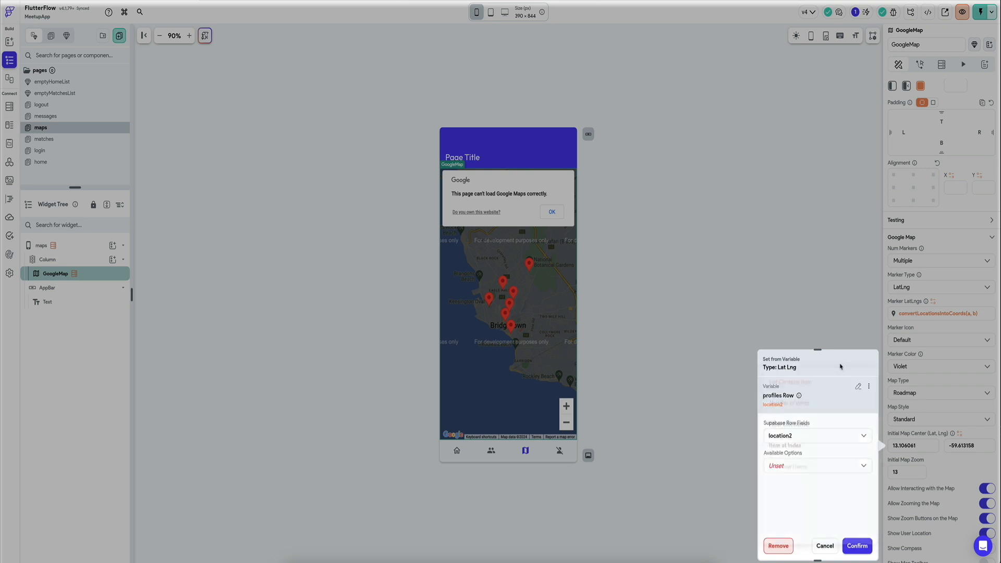
# Step: Set the initial map center to the getLatLon custom function, passing the profiles row's location2 as the point argument
pyautogui.click(859, 388)
pyautogui.write('cus')
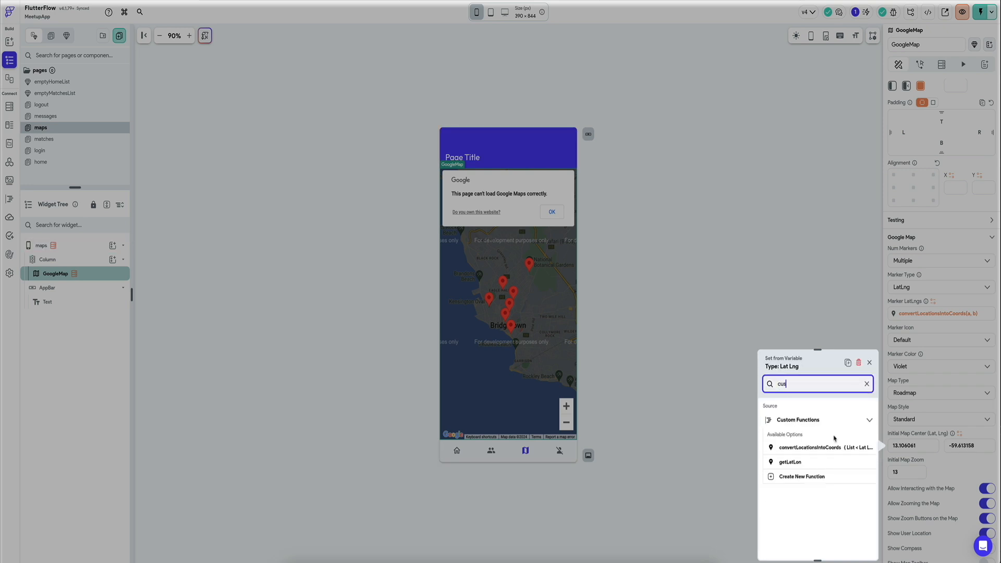
pyautogui.click(817, 461)
pyautogui.scroll(-1, 805, 497)
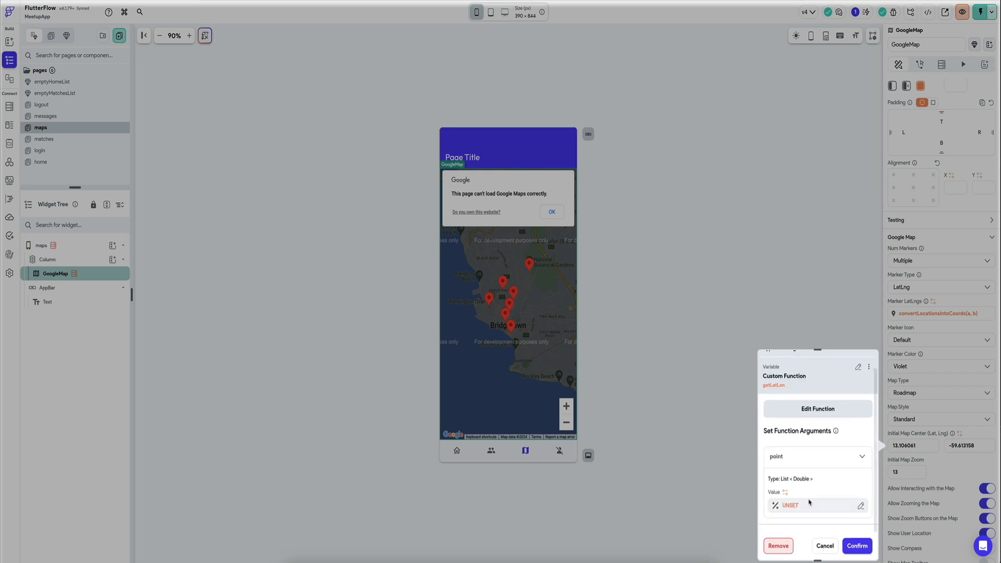
pyautogui.click(809, 502)
pyautogui.click(672, 453)
pyautogui.click(671, 486)
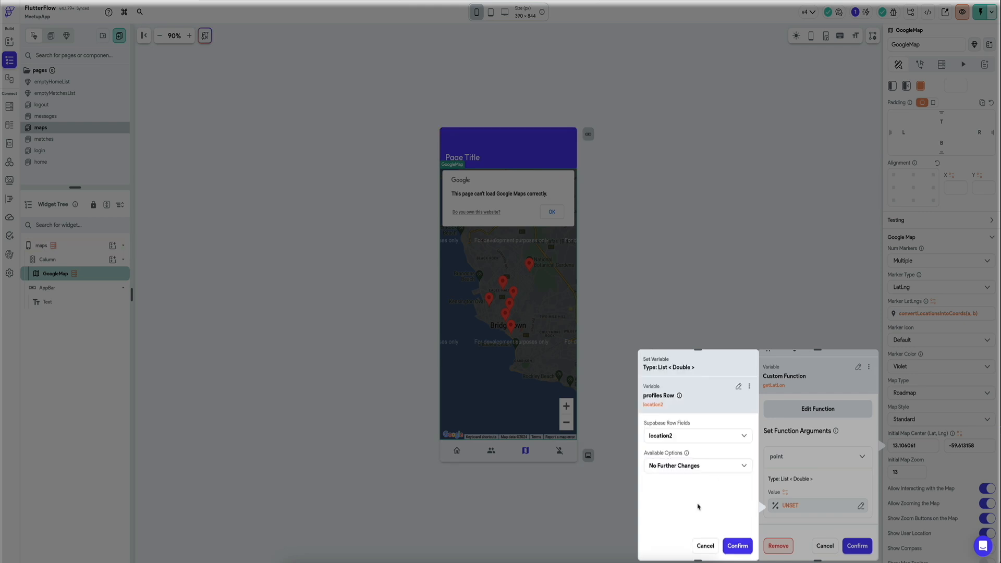
pyautogui.click(738, 546)
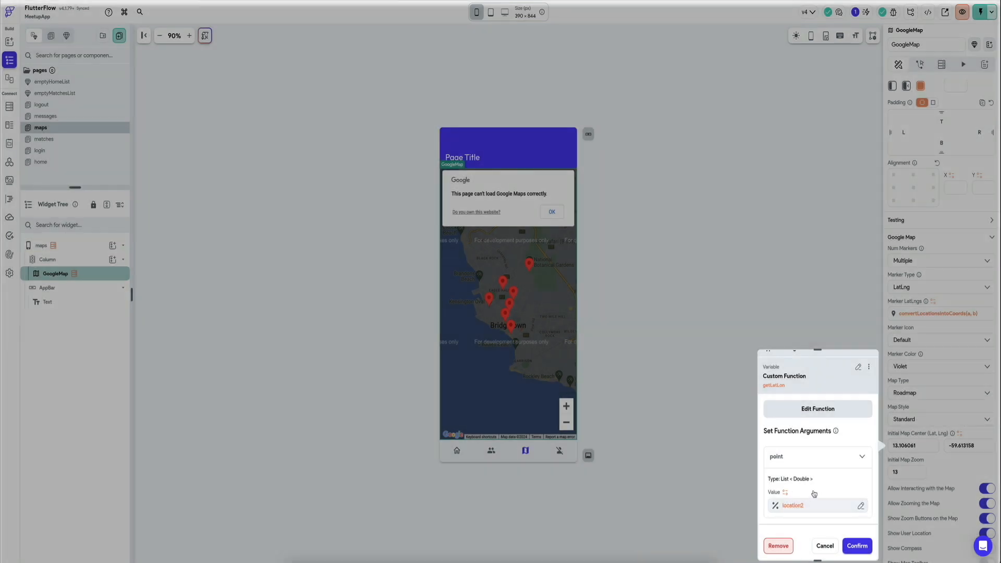
pyautogui.click(857, 546)
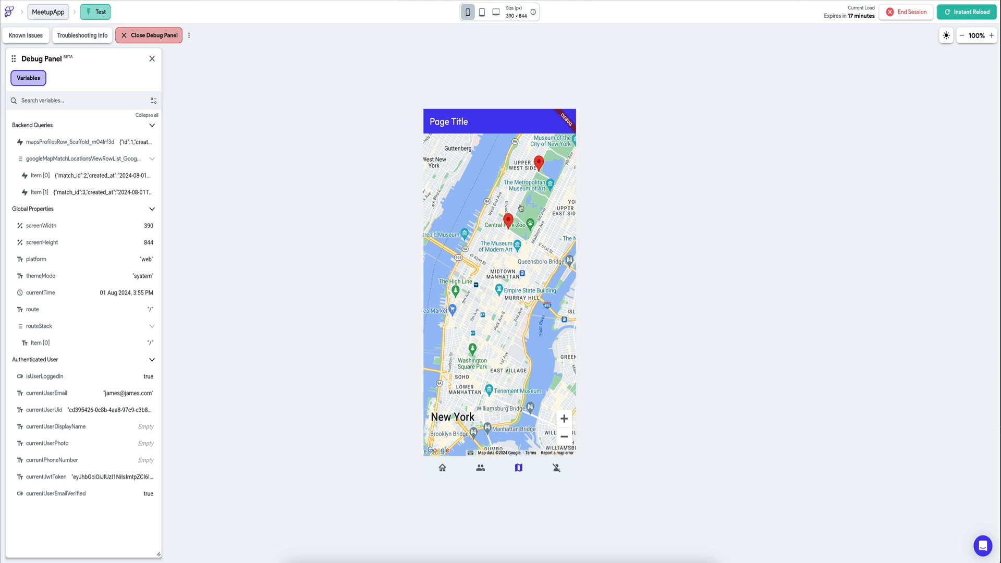
# Step: Check the map in the running test session by zooming it out and back in
pyautogui.click(565, 435)
pyautogui.click(565, 419)
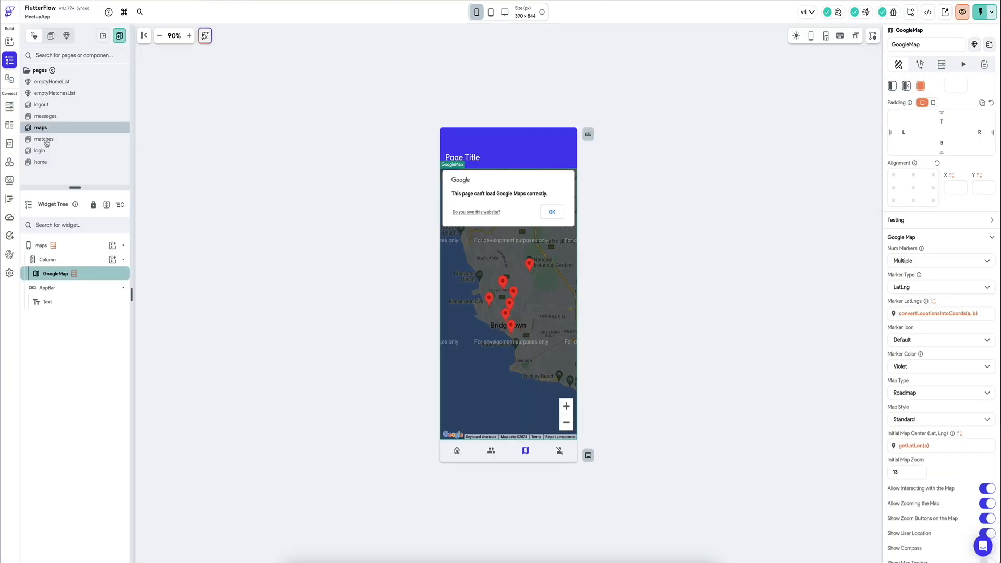
# Step: Change the maps page's app bar title text to Map
pyautogui.click(468, 158)
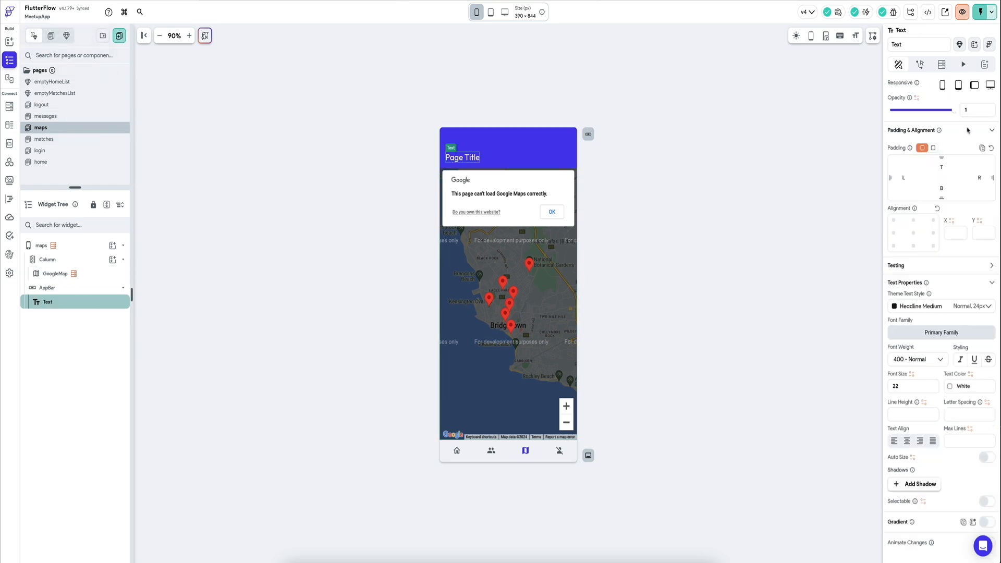
pyautogui.scroll(3, 929, 139)
pyautogui.tripleClick(929, 133)
pyautogui.write('Map')
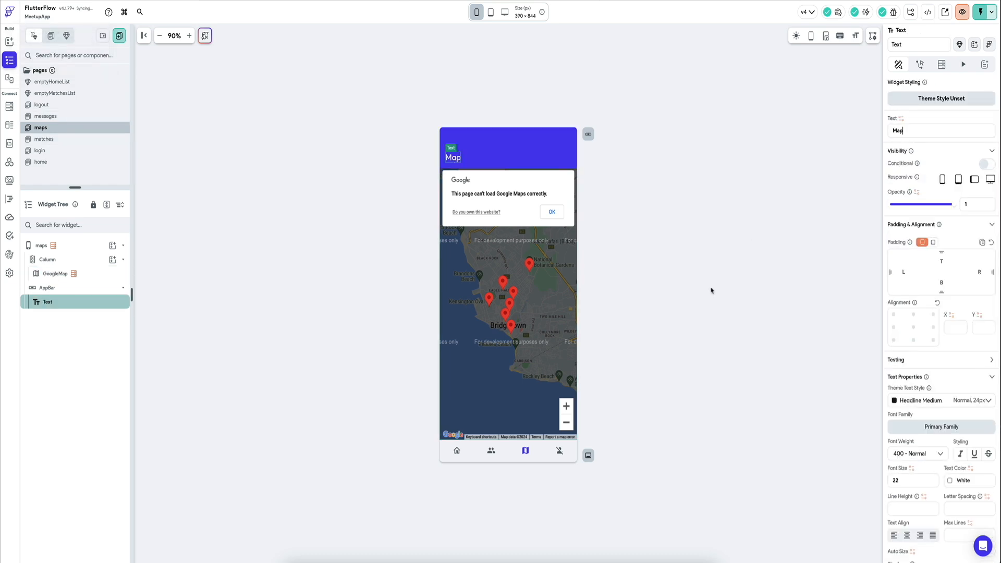
pyautogui.click(712, 291)
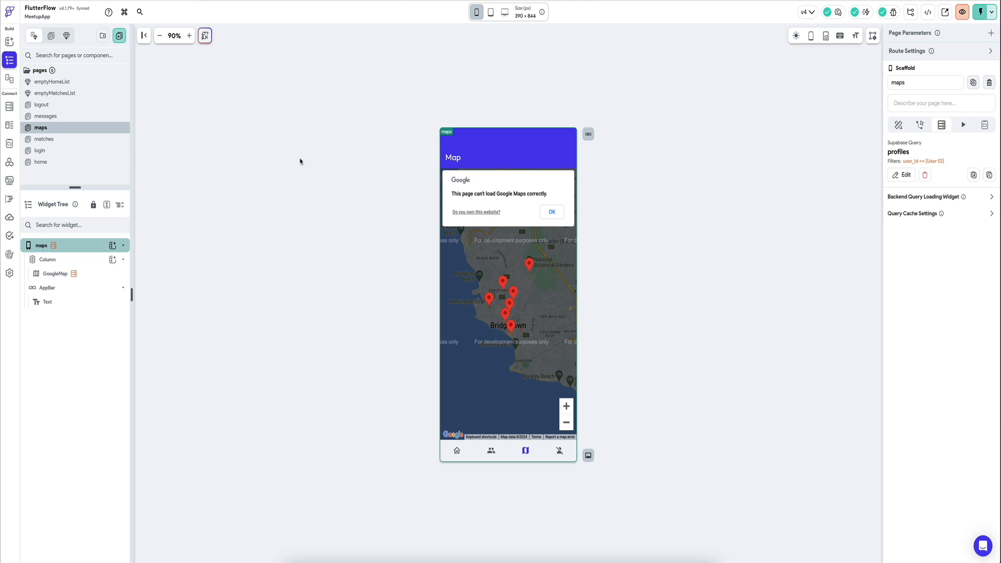
pyautogui.click(55, 273)
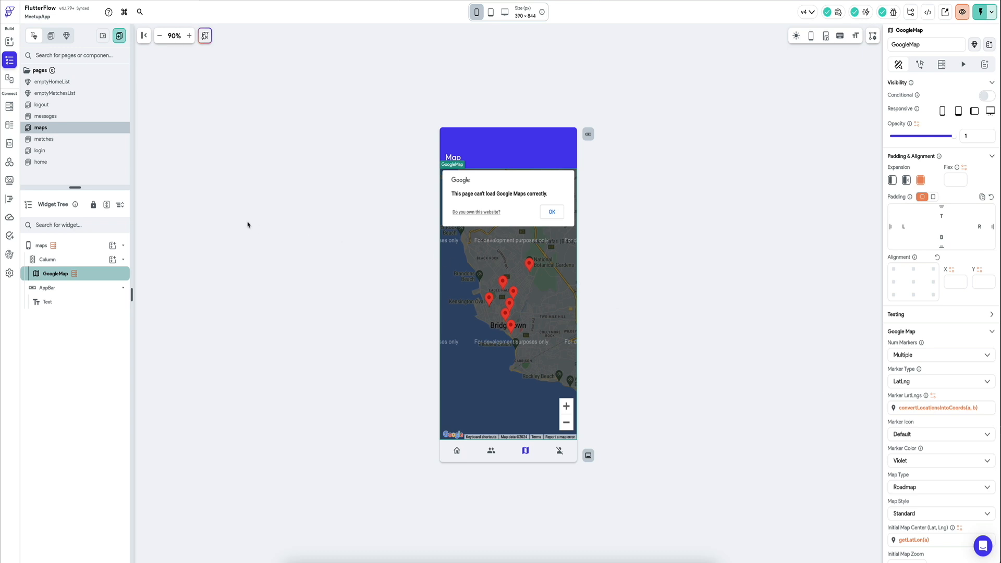
pyautogui.click(296, 182)
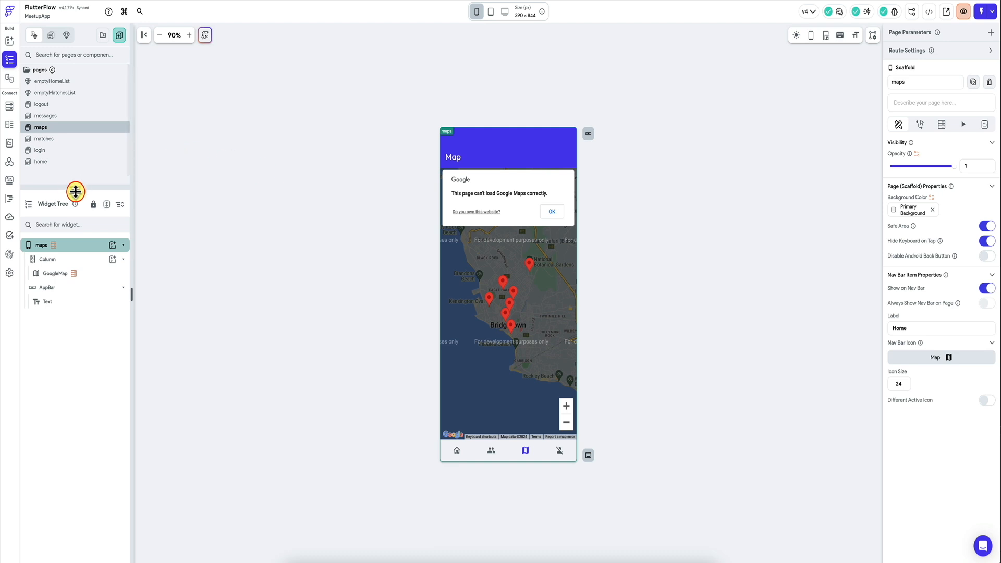
pyautogui.moveTo(76, 186); pyautogui.dragTo(75, 196)
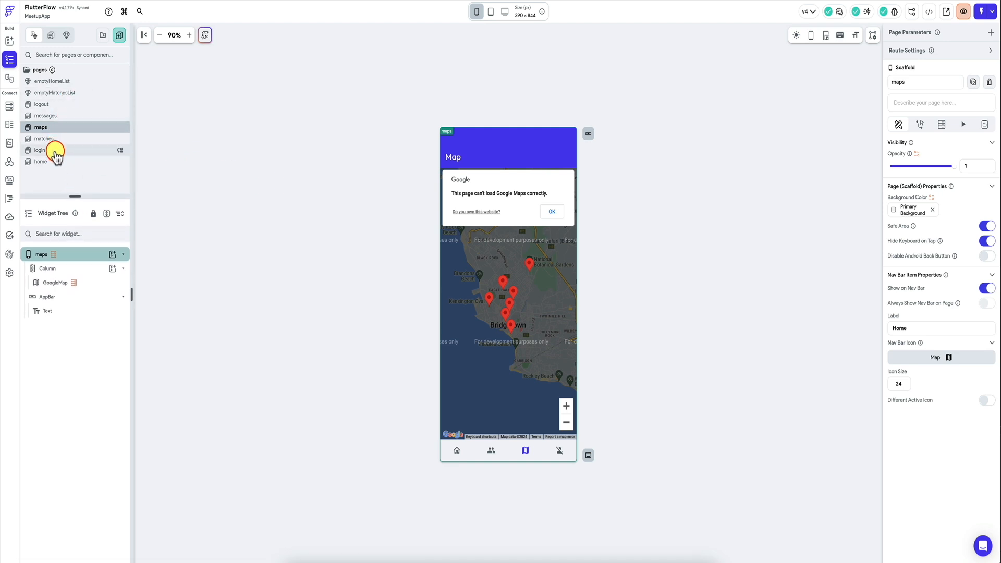
# Step: Create a new page named profile from the Profile 05 settings template, using My Theme
pyautogui.click(63, 107)
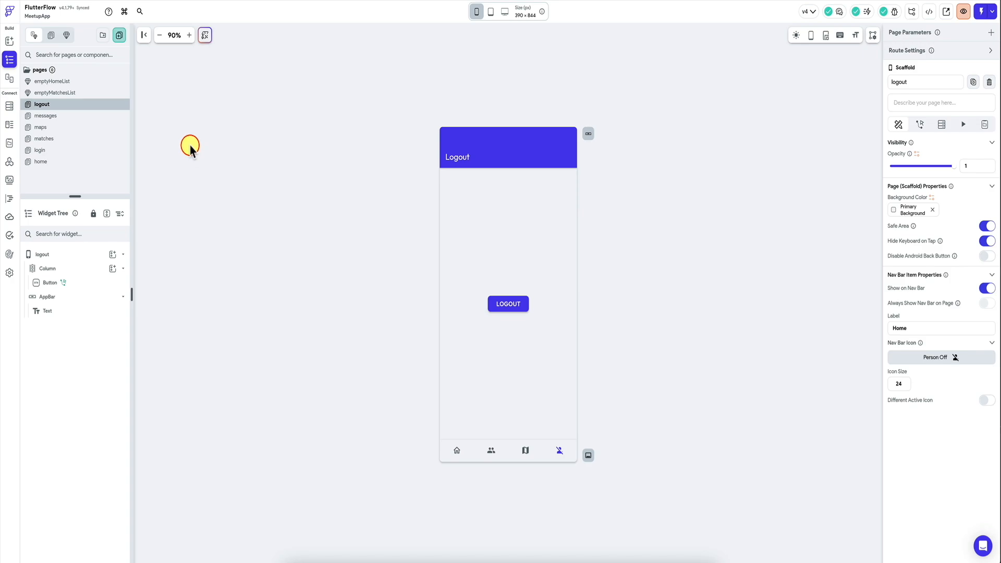
pyautogui.click(119, 36)
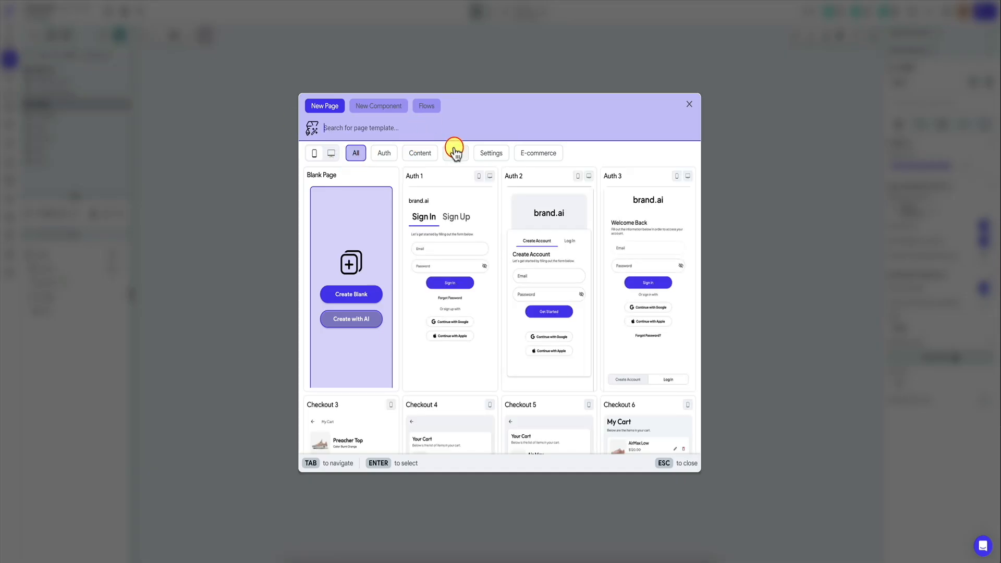
pyautogui.click(490, 154)
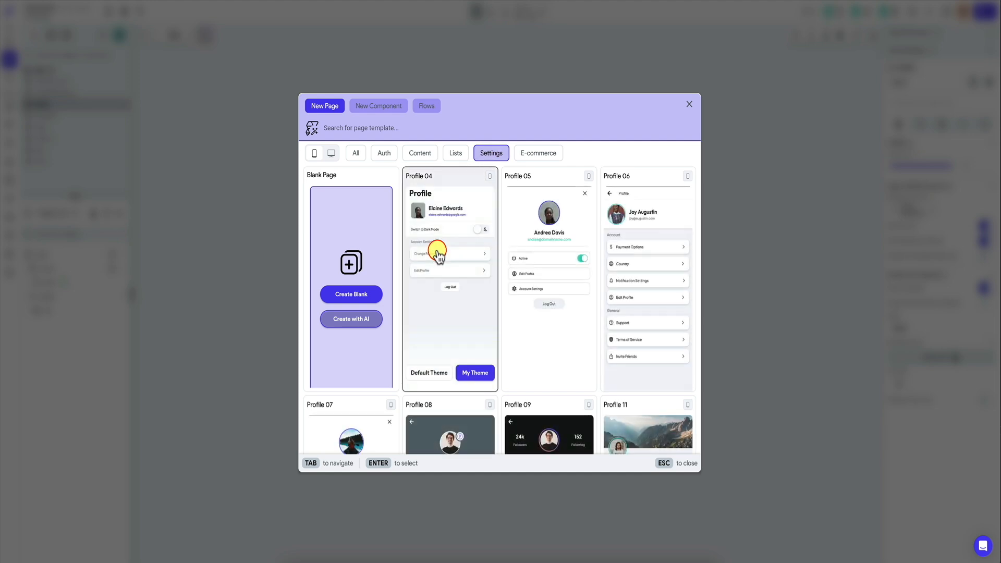
pyautogui.scroll(-4, 438, 252)
pyautogui.scroll(-1, 438, 254)
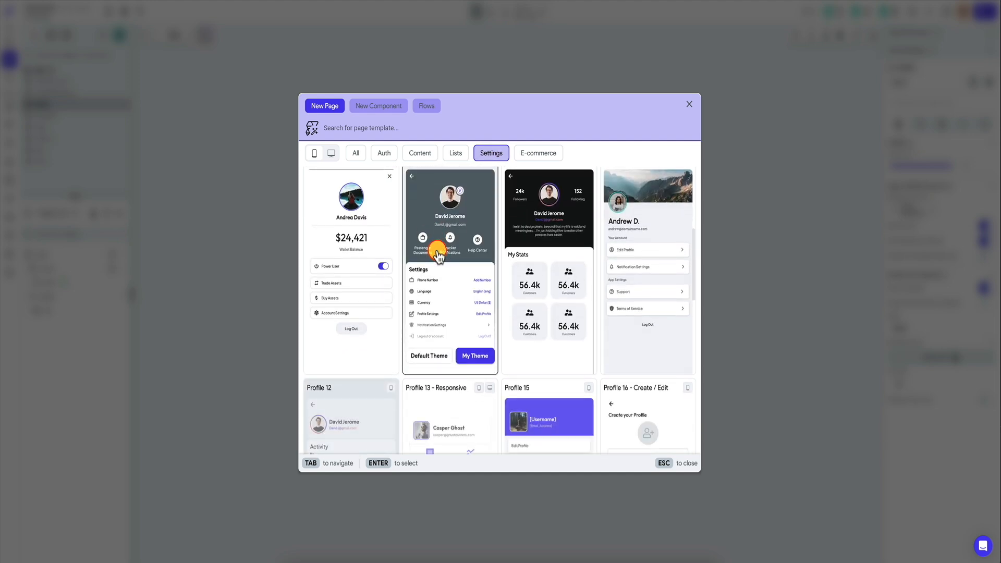
pyautogui.scroll(5, 444, 255)
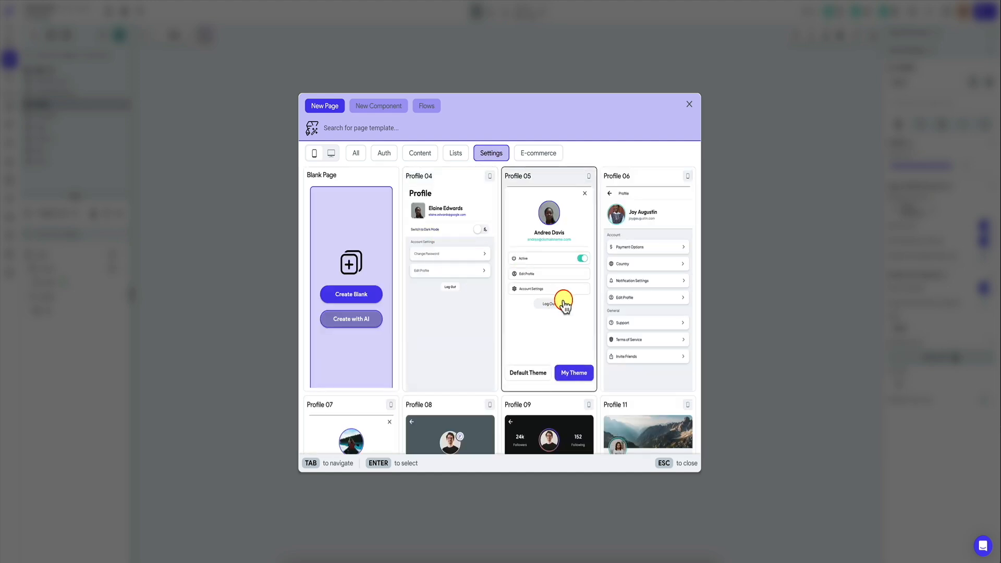
pyautogui.click(571, 375)
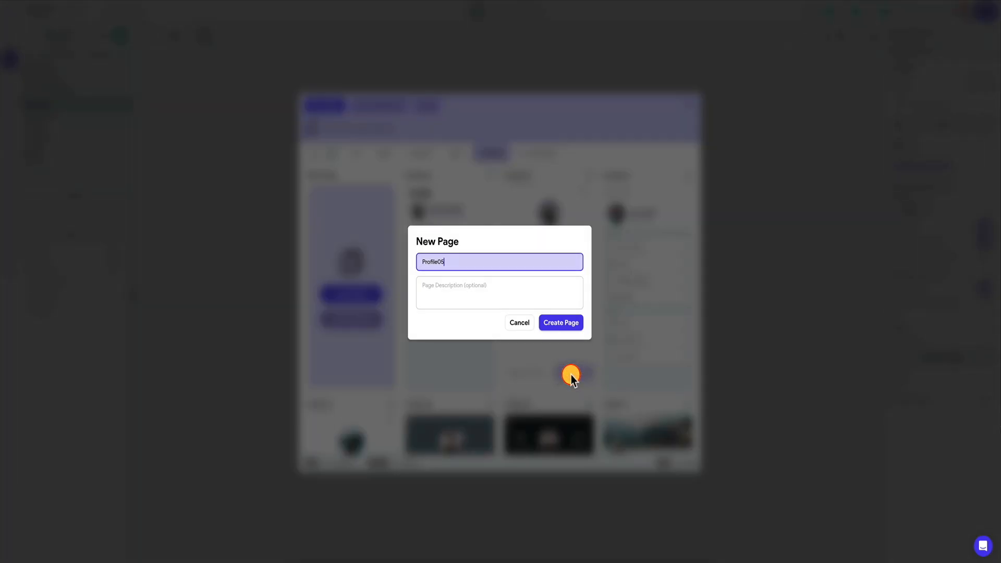
pyautogui.hotkey('ctrl', 'a')
pyautogui.write('P')
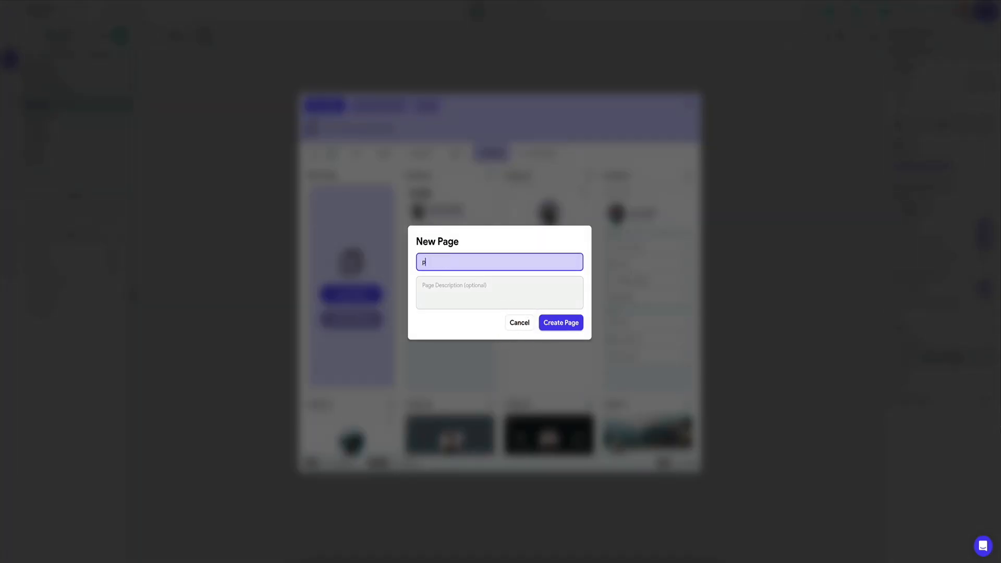
pyautogui.write('rofile')
pyautogui.press('Return')
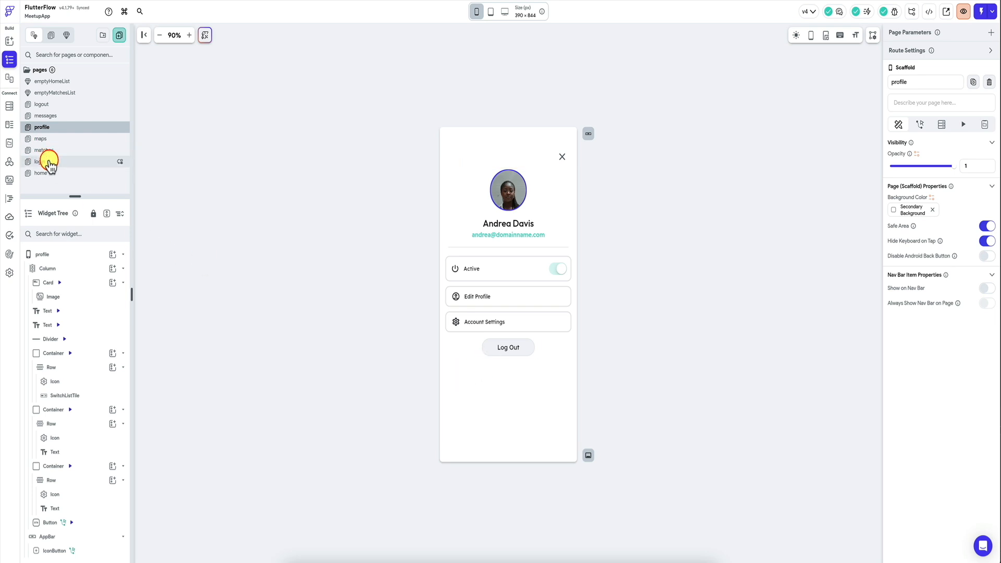
# Step: Delete the logout page and show the profile page on the nav bar with the Account Circle Outlined icon
pyautogui.rightClick(67, 104)
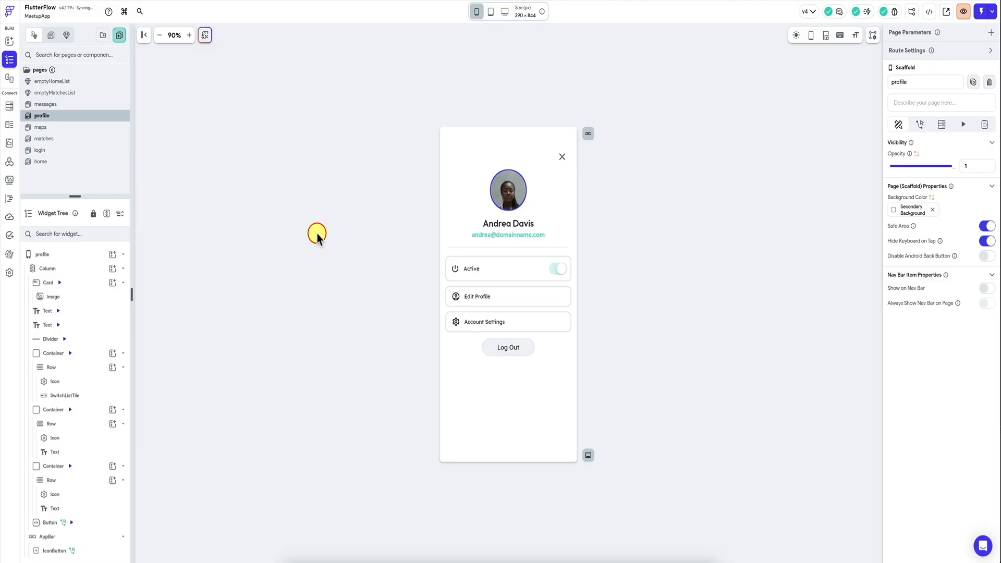
pyautogui.click(66, 254)
pyautogui.click(987, 288)
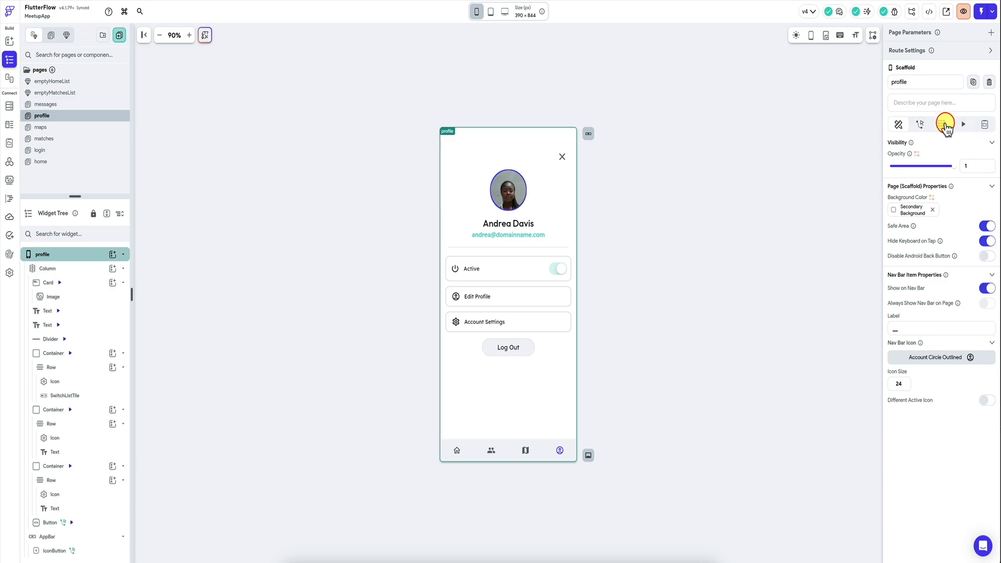
# Step: Add a Supabase query on the profiles table to the profile page, with Single Row as the query type
pyautogui.click(942, 124)
pyautogui.click(948, 145)
pyautogui.click(813, 176)
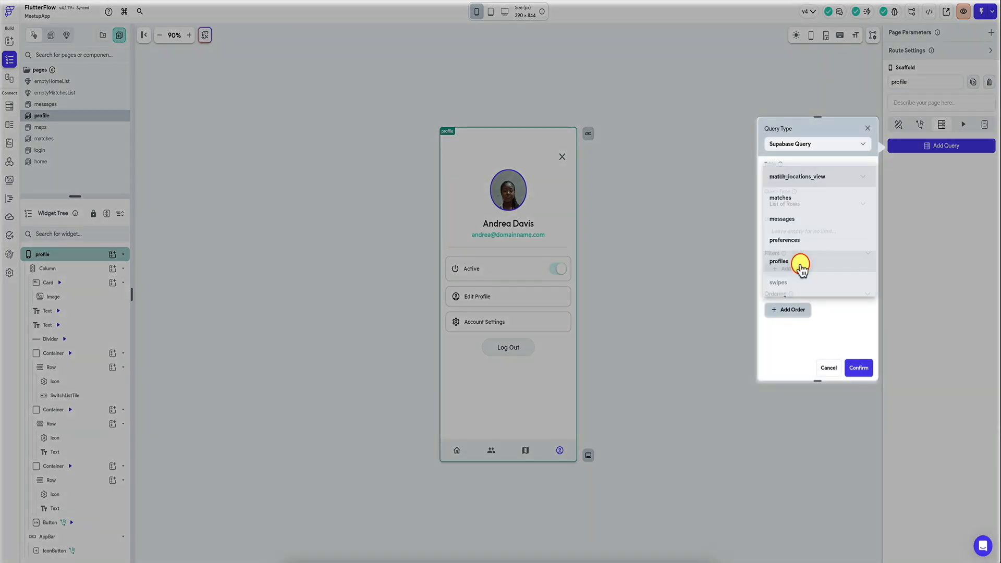
pyautogui.click(798, 261)
pyautogui.click(823, 206)
pyautogui.click(803, 225)
# Step: Filter the profiles query so user_id is Equal To the authenticated user's User ID
pyautogui.click(782, 259)
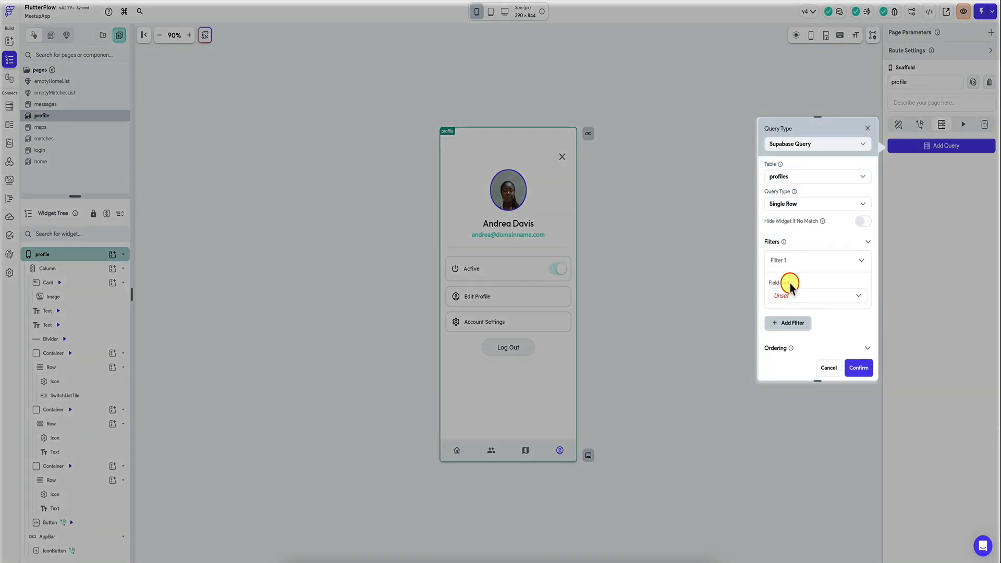
pyautogui.click(789, 297)
pyautogui.click(791, 335)
pyautogui.scroll(-2, 787, 339)
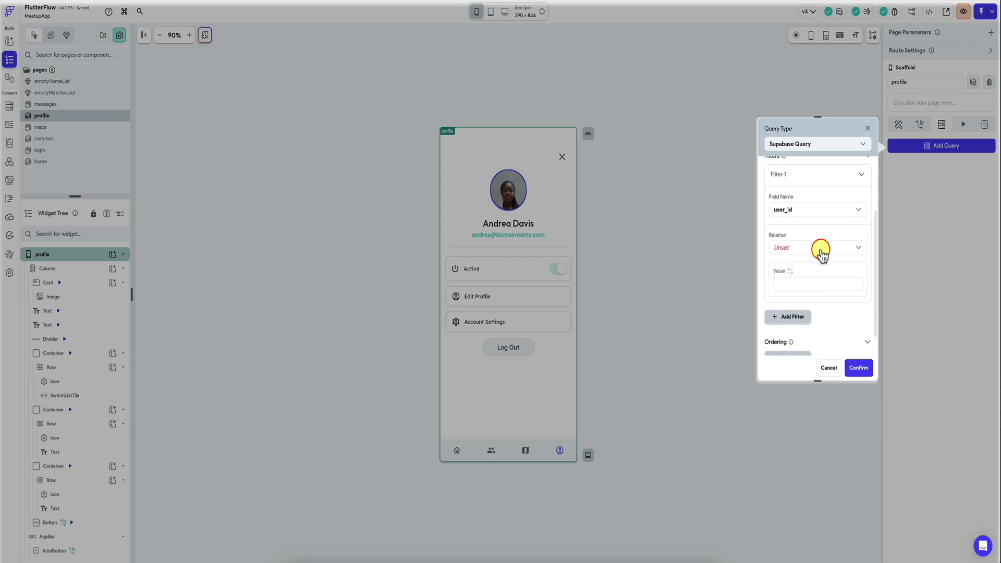
pyautogui.click(790, 271)
pyautogui.click(703, 333)
pyautogui.click(674, 376)
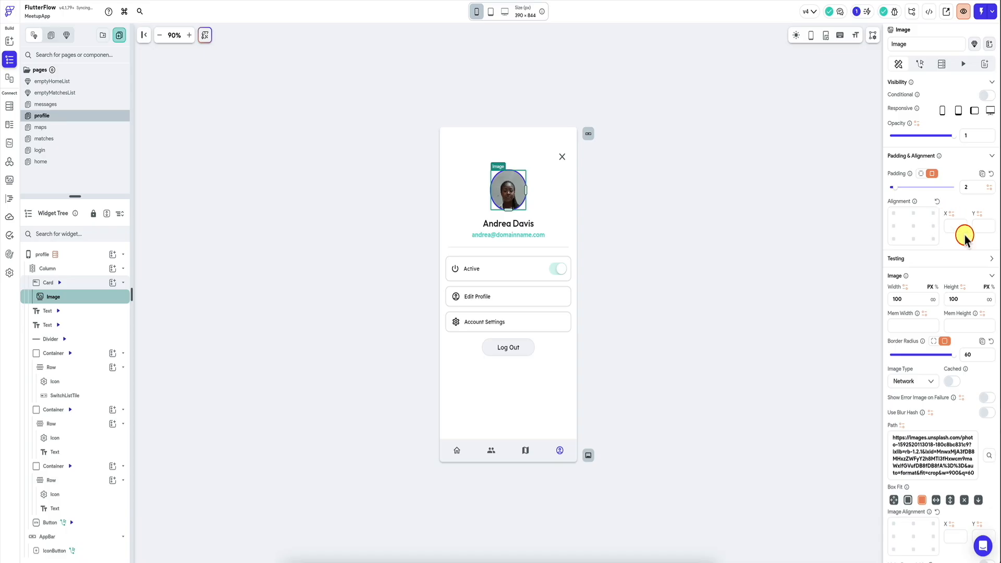
# Step: Bind the profile image's path to the profiles row's profile_picture field and the heading text to its name field
pyautogui.click(902, 425)
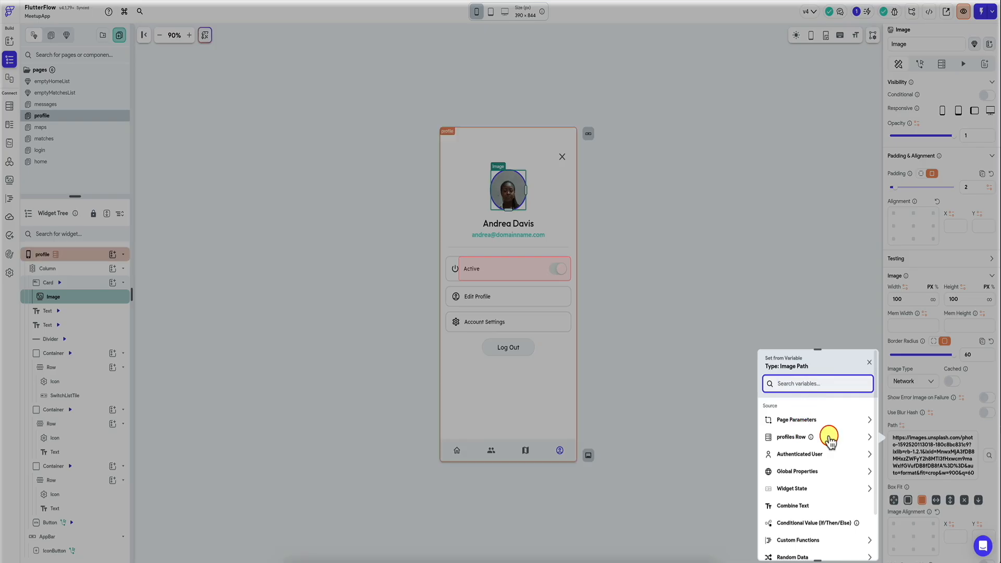
pyautogui.click(827, 436)
pyautogui.click(795, 470)
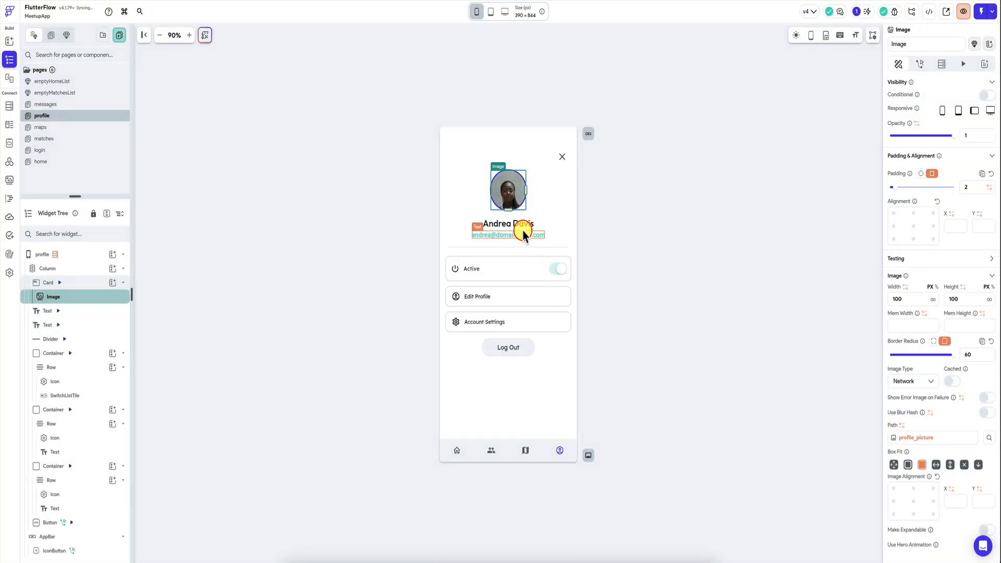
pyautogui.click(523, 230)
# Step: Bind the text beneath the name to the authenticated user's Email
pyautogui.click(514, 235)
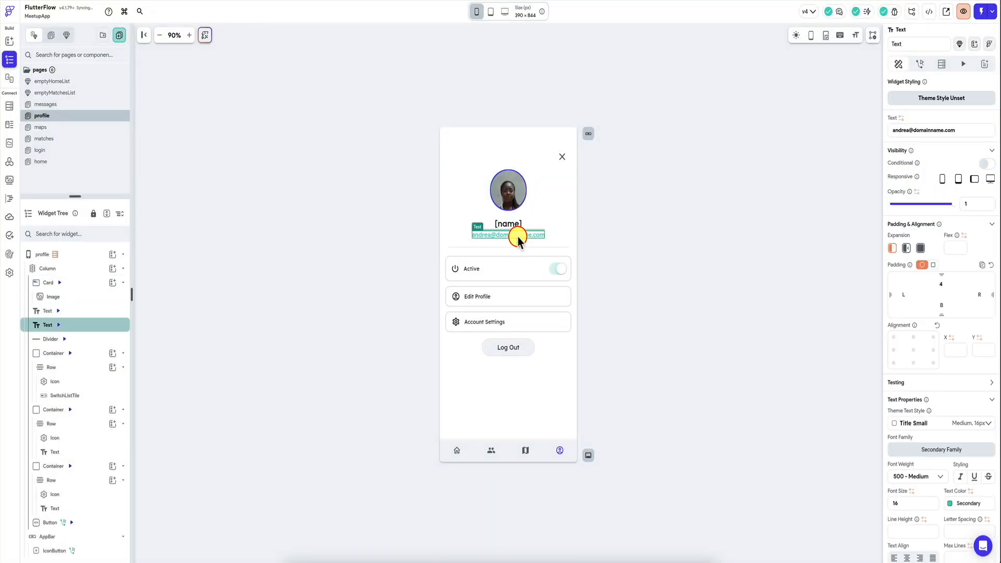
pyautogui.click(990, 125)
pyautogui.click(817, 205)
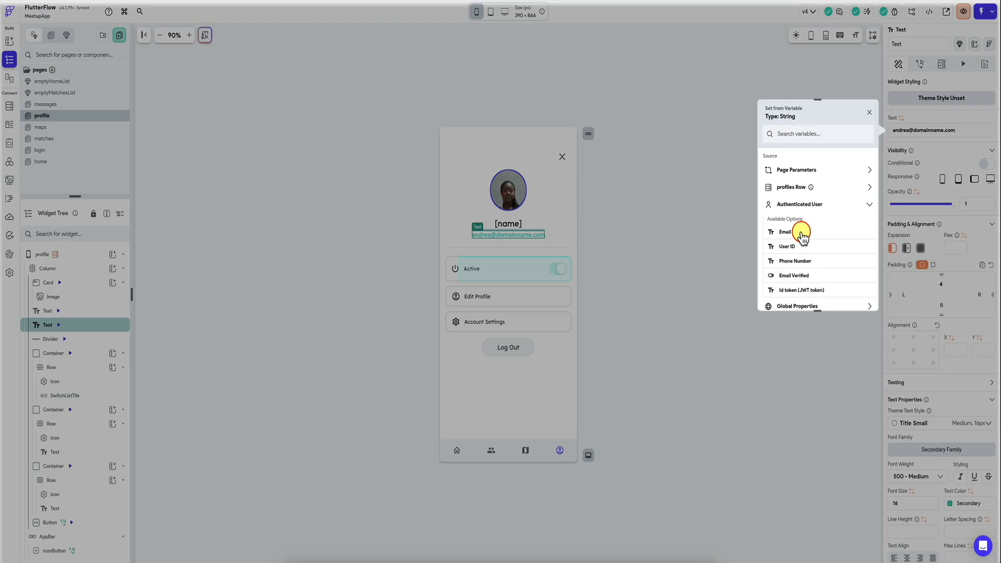
pyautogui.click(800, 234)
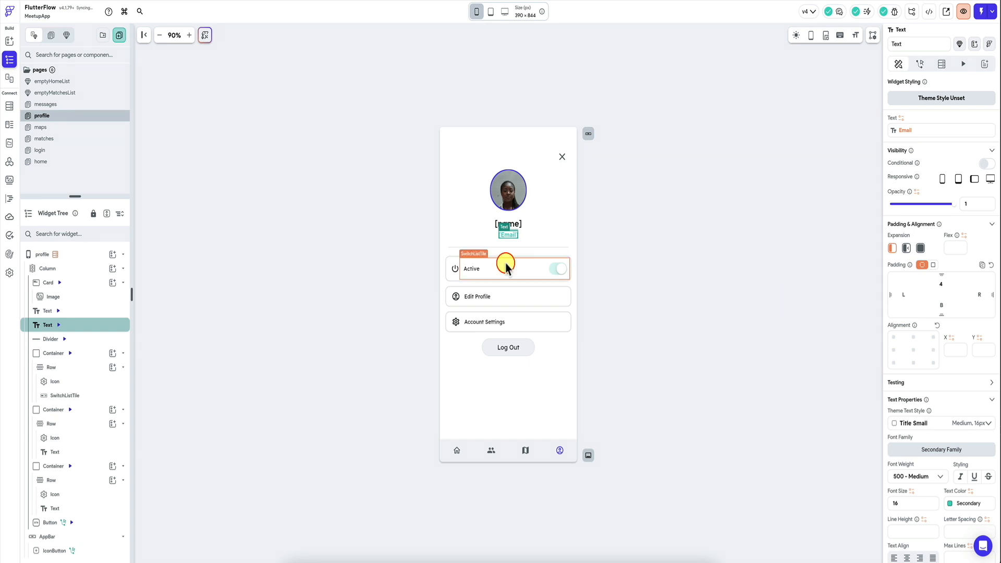
# Step: Duplicate the Edit Profile container and change the upper copy's text to Gender
pyautogui.click(449, 306)
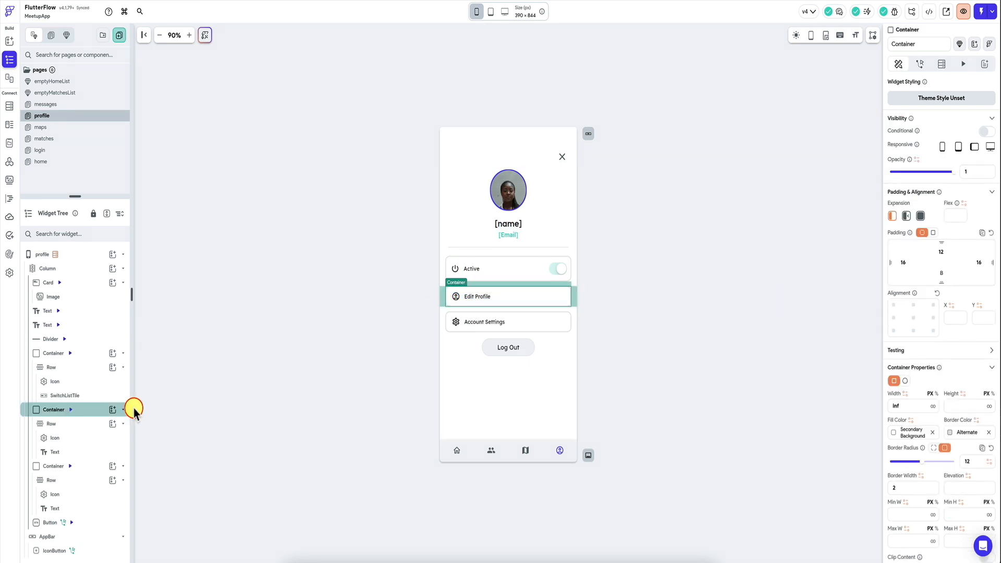
pyautogui.hotkey('ctrl', 'd')
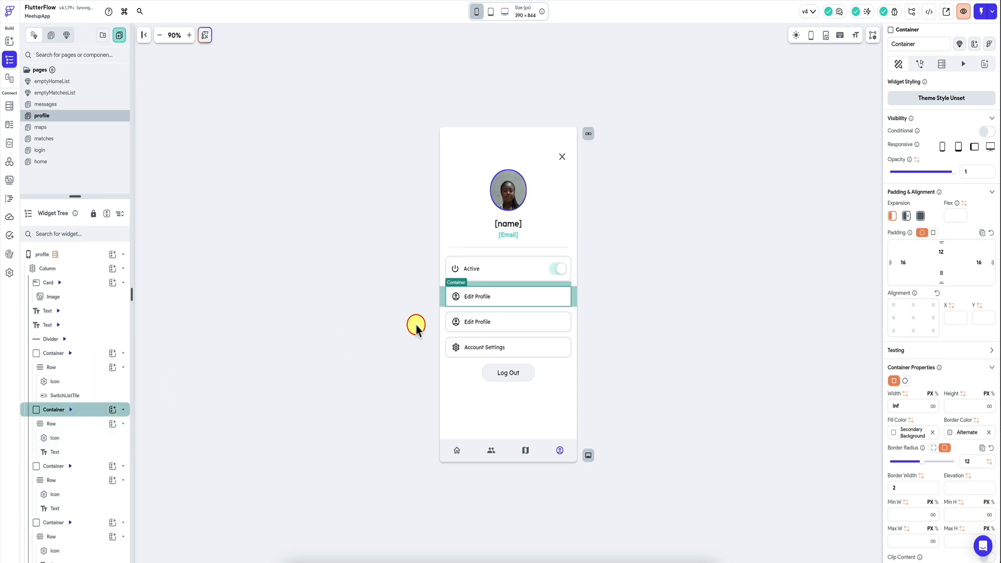
pyautogui.click(479, 297)
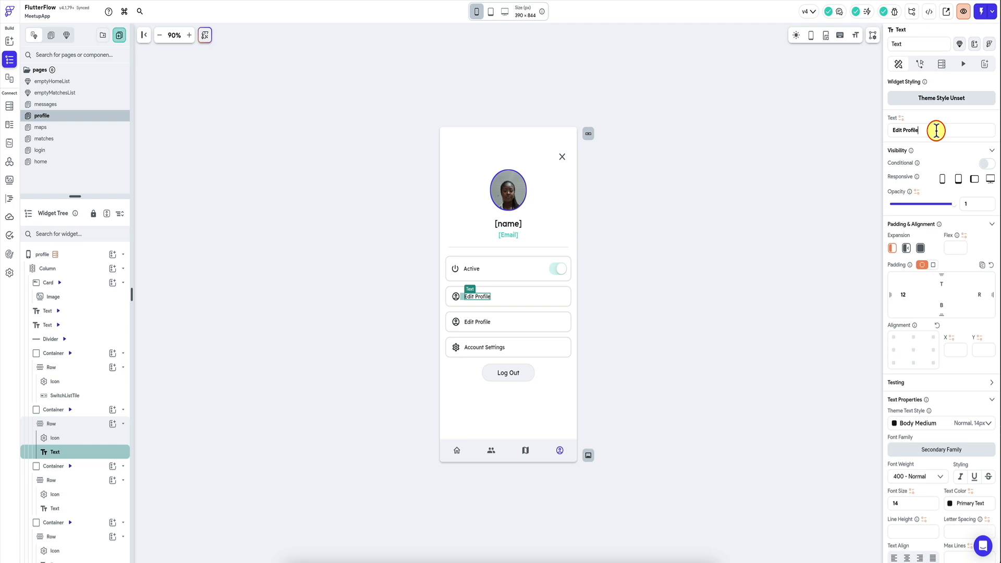
pyautogui.tripleClick(936, 131)
pyautogui.write('Gender')
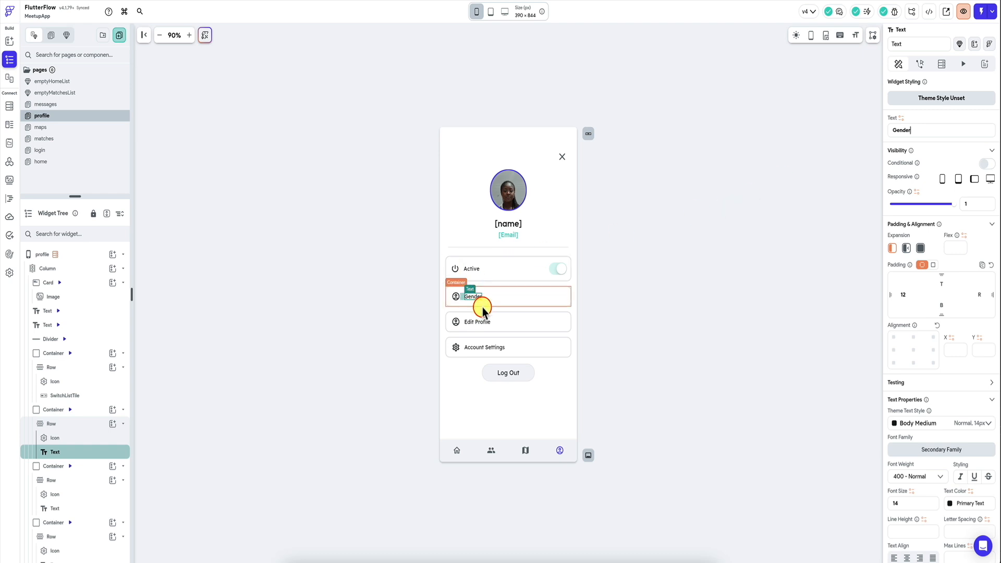
# Step: Add a DropDown widget to the Gender row
pyautogui.click(522, 299)
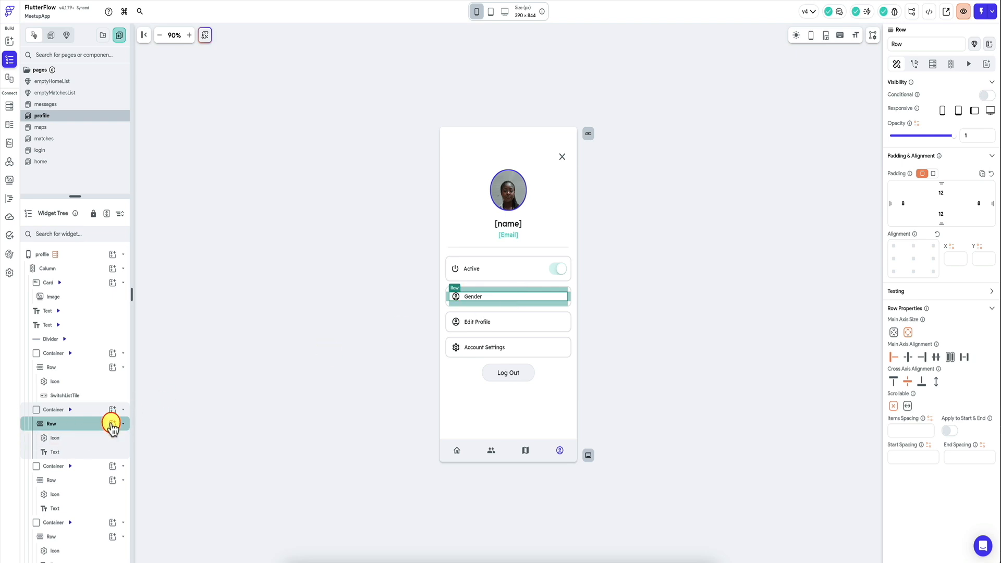
pyautogui.click(113, 423)
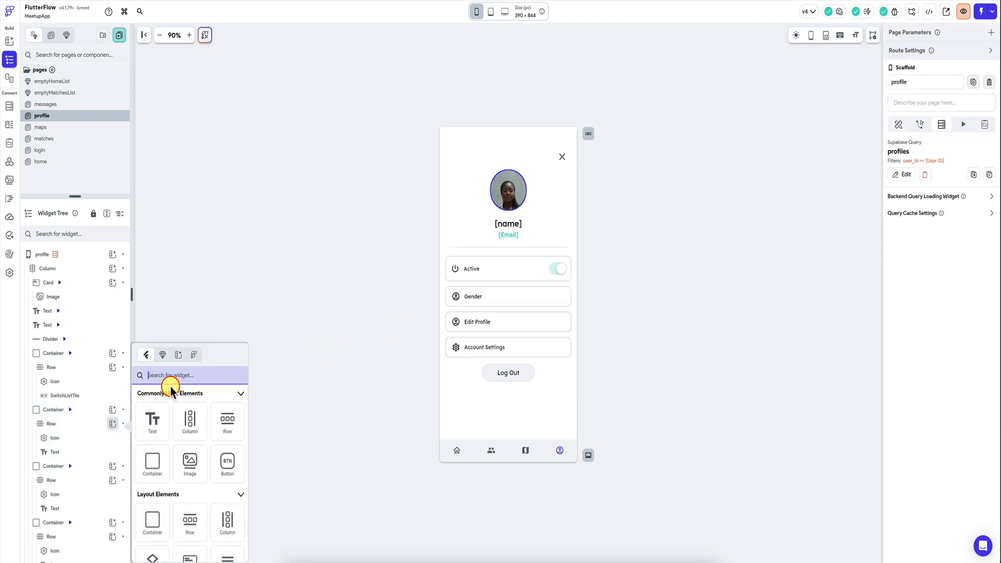
pyautogui.write('c')
pyautogui.scroll(-3, 167, 523)
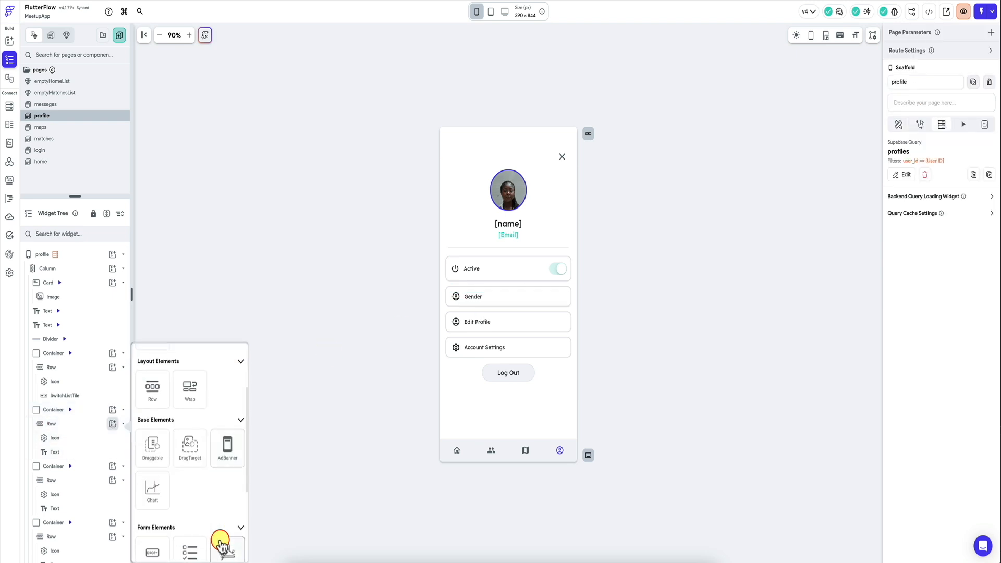
pyautogui.click(152, 545)
# Step: Set the dropdown's width to 100 px, and try a height of 30 px before settling on 50 px
pyautogui.scroll(-4, 915, 339)
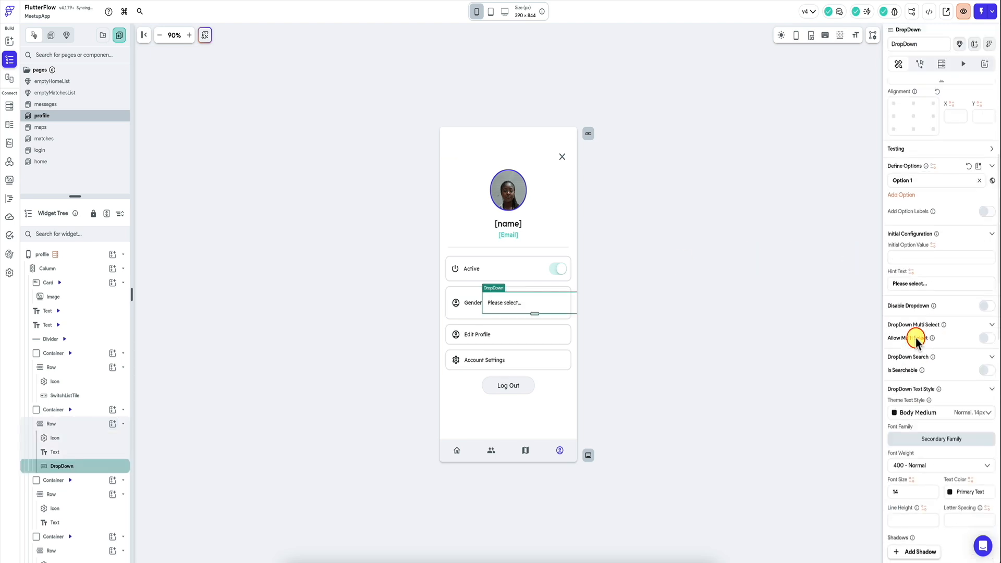
pyautogui.scroll(-5, 918, 340)
pyautogui.click(918, 340)
pyautogui.write('100')
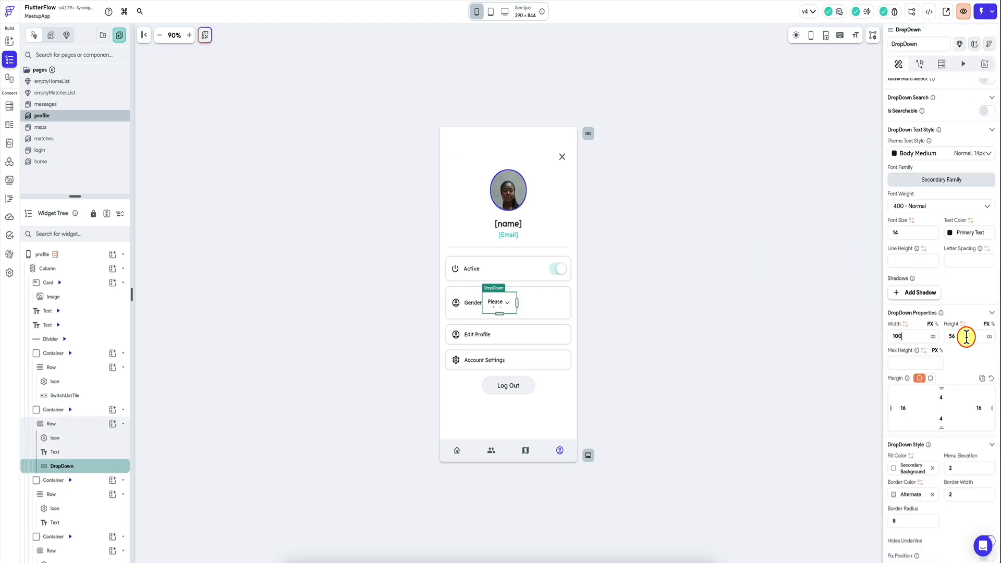
pyautogui.write('30')
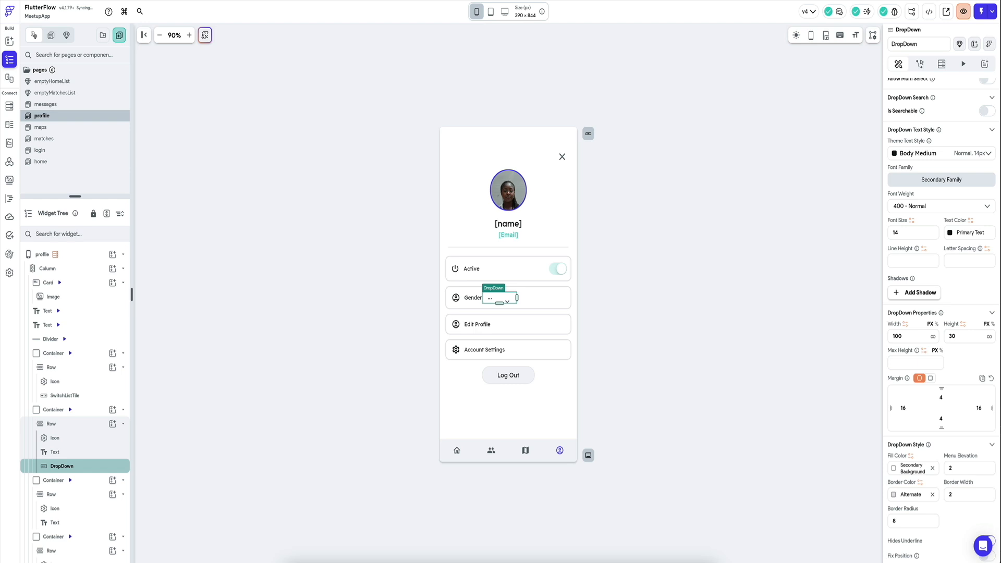
pyautogui.press('BackSpace')
pyautogui.press('BackSpace')
pyautogui.write('50')
# Step: Shorten the dropdown's hint text to Select and set its width to 120 px
pyautogui.scroll(4, 939, 292)
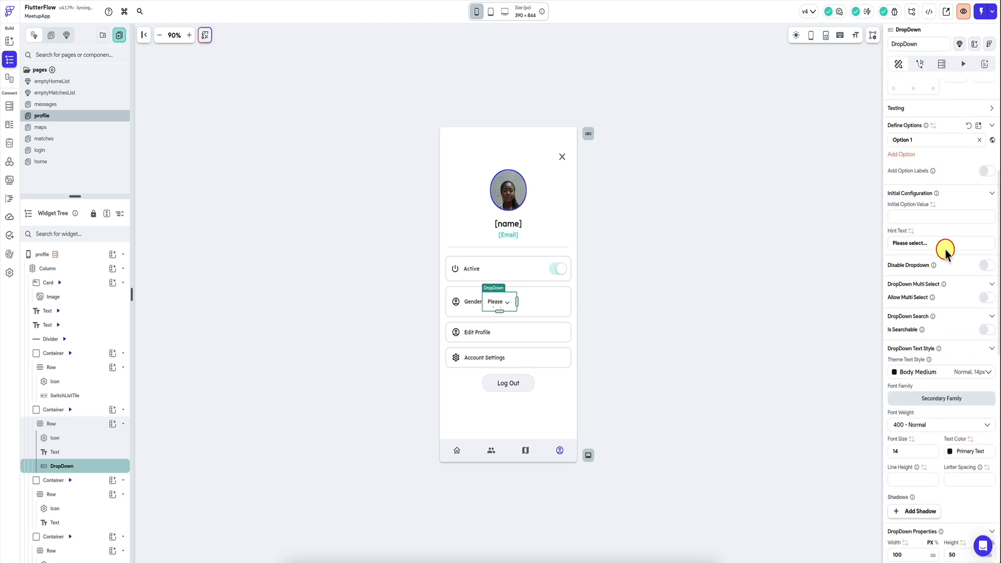
pyautogui.scroll(-4, 934, 248)
pyautogui.doubleClick(913, 380)
pyautogui.write('120')
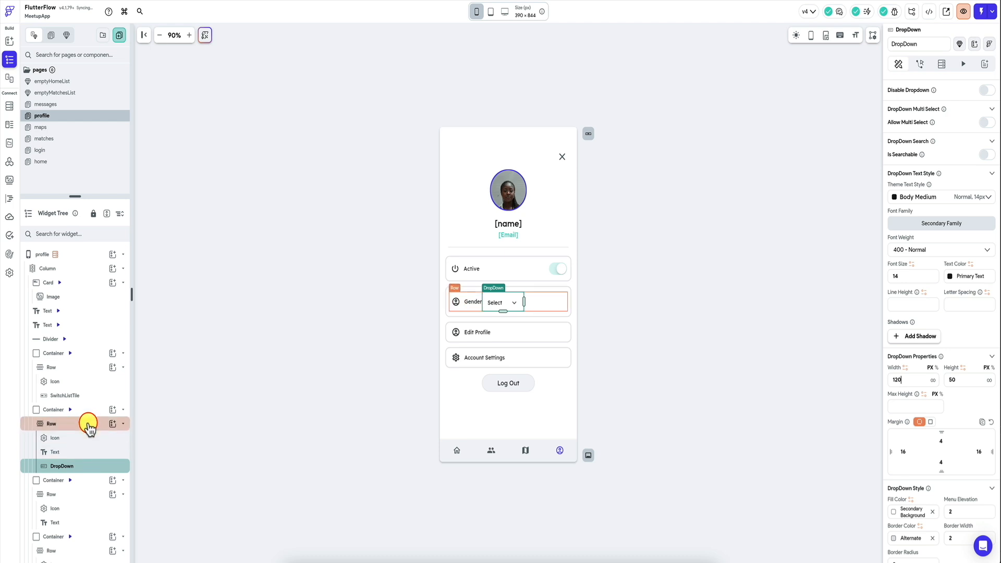
# Step: Delete the Gender text from the row and expand the dropdown to fill the remaining width
pyautogui.click(84, 452)
pyautogui.press('Delete')
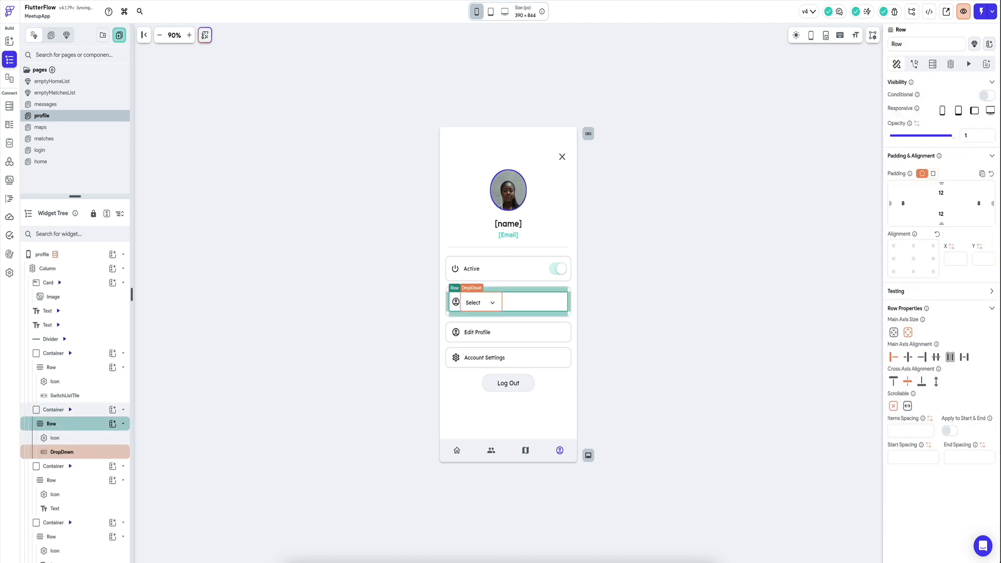
pyautogui.click(92, 451)
pyautogui.click(921, 218)
# Step: Add right padding to the account icon beside the dropdown
pyautogui.click(457, 303)
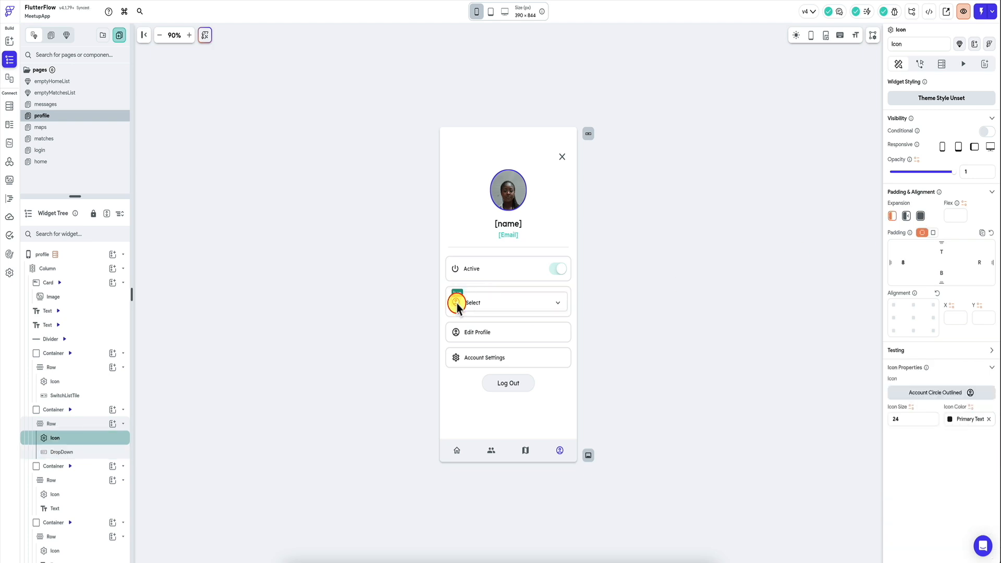
pyautogui.click(984, 263)
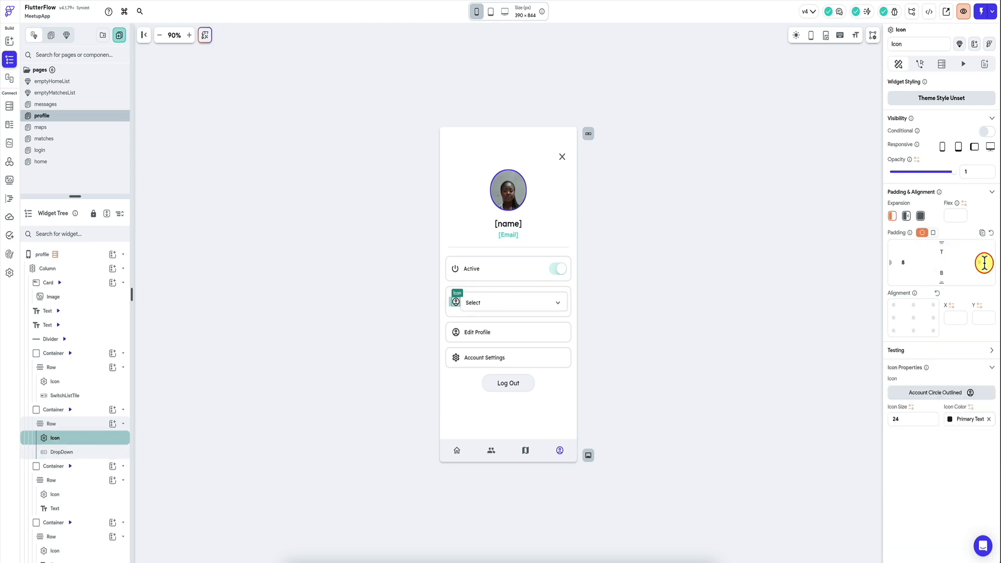
# Step: Change the dropdown's hint text to Select gender
pyautogui.click(536, 302)
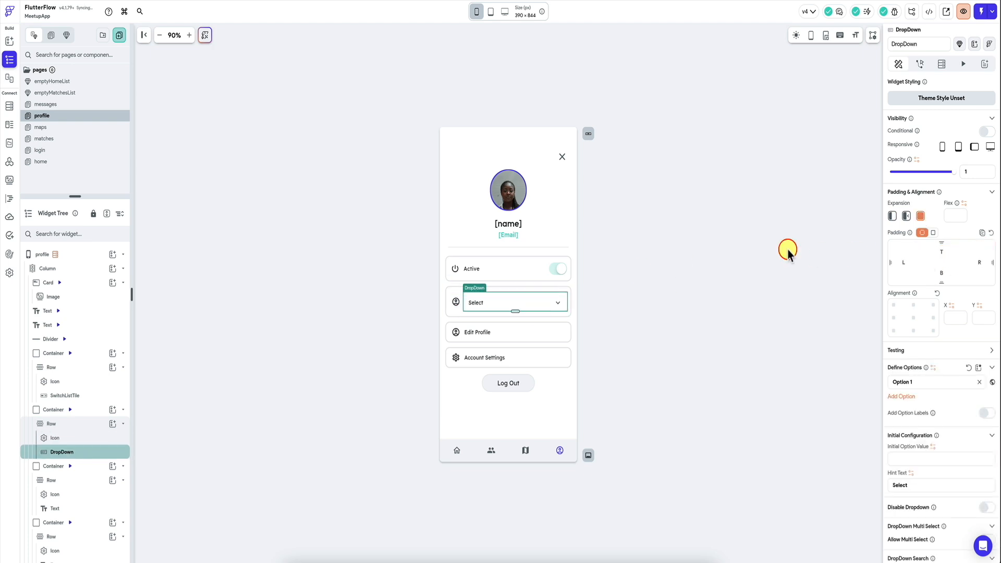
pyautogui.scroll(-2, 913, 333)
pyautogui.click(923, 388)
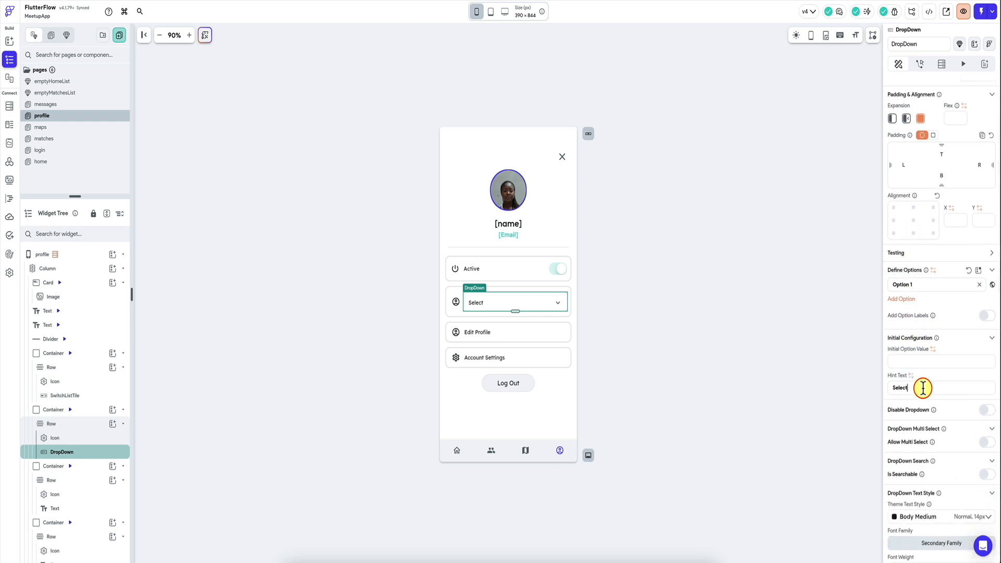
pyautogui.write('gender')
# Step: Try a height of 40 px for the gender dropdown and set it back to 50 px
pyautogui.scroll(-3, 922, 390)
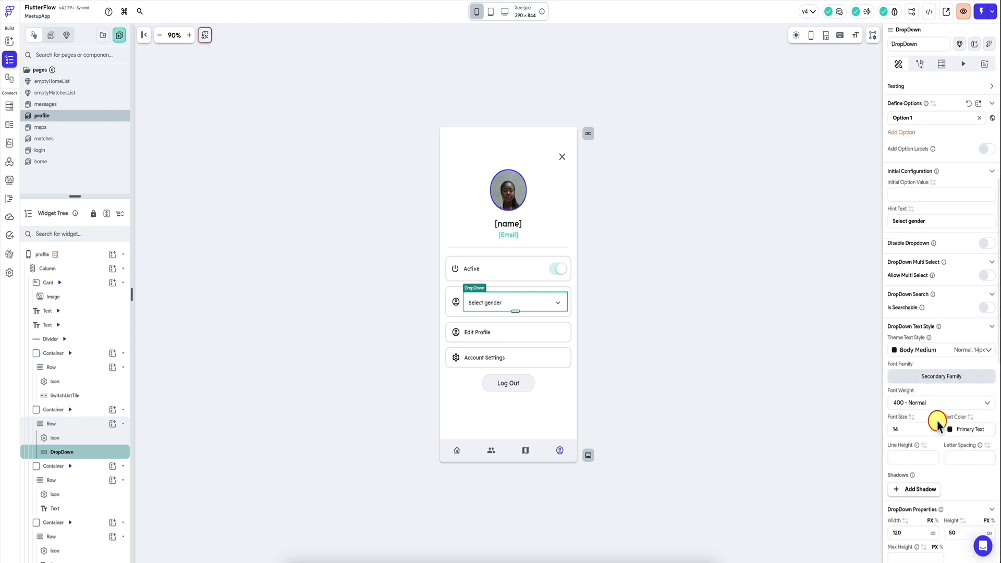
pyautogui.scroll(-3, 937, 421)
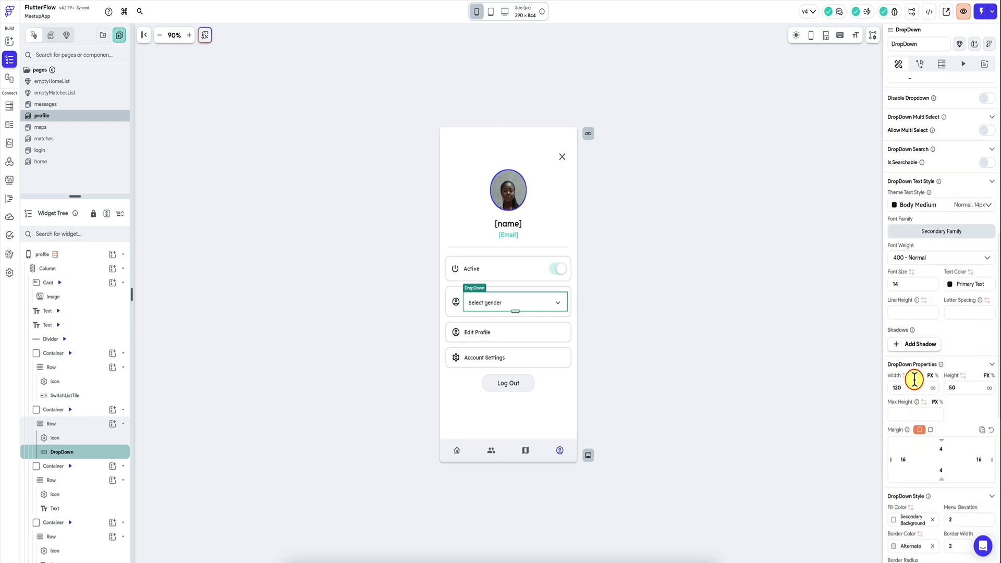
pyautogui.click(967, 389)
pyautogui.press('BackSpace')
pyautogui.press('BackSpace')
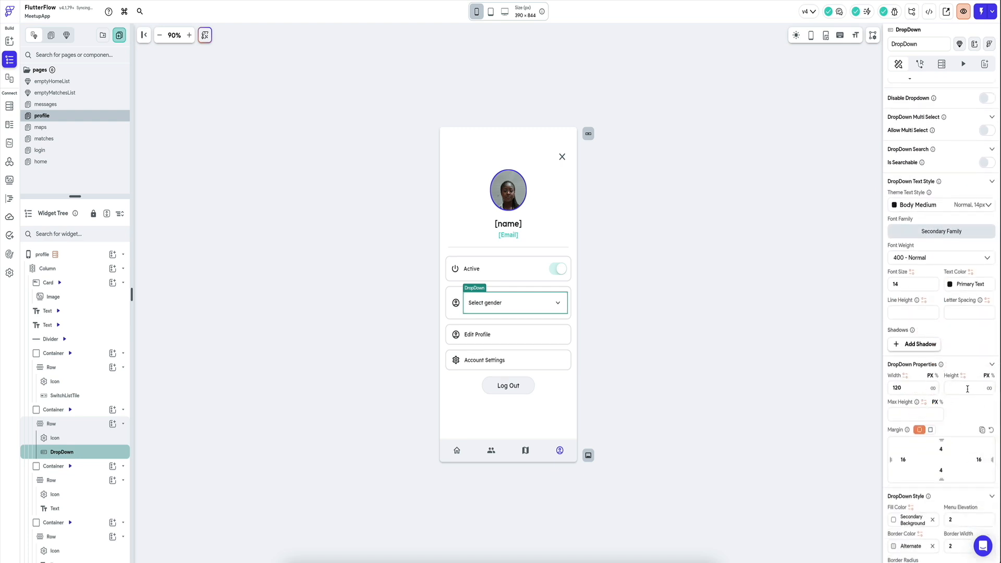
pyautogui.write('40')
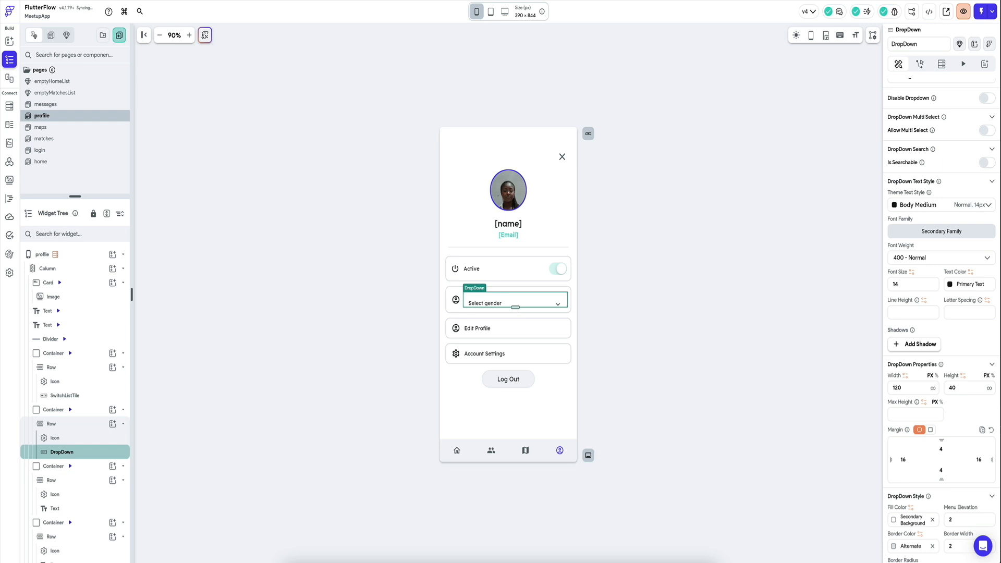
pyautogui.scroll(-4, 967, 389)
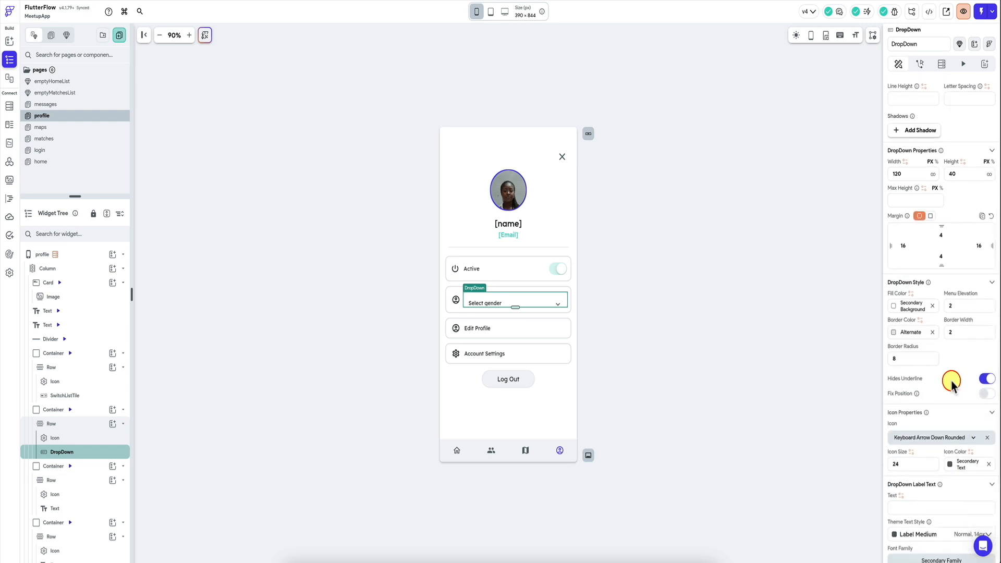
pyautogui.scroll(4, 968, 392)
pyautogui.write('50')
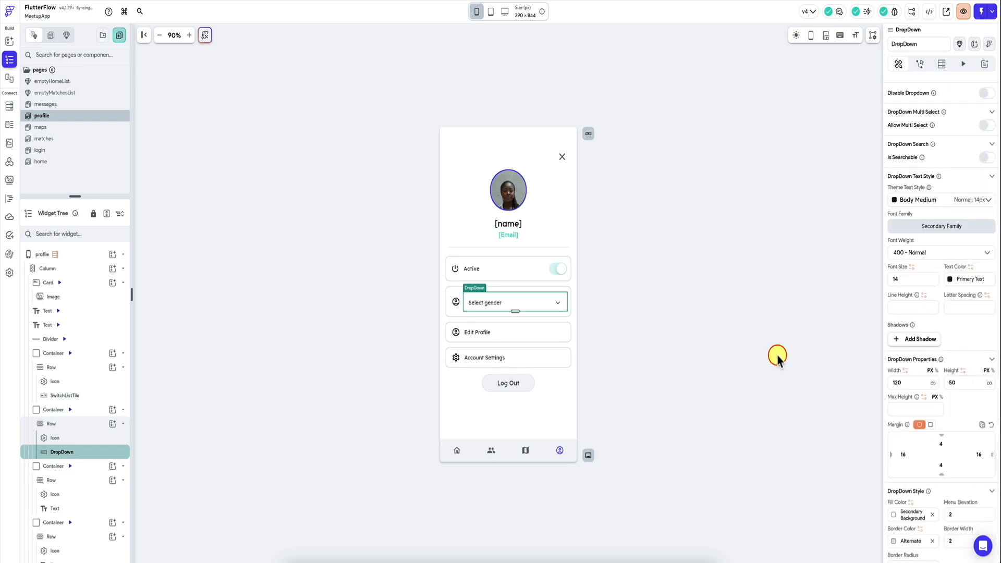
# Step: Define the dropdown's options as M and F and bind its initial option value to the profiles row's gender field
pyautogui.scroll(4, 945, 282)
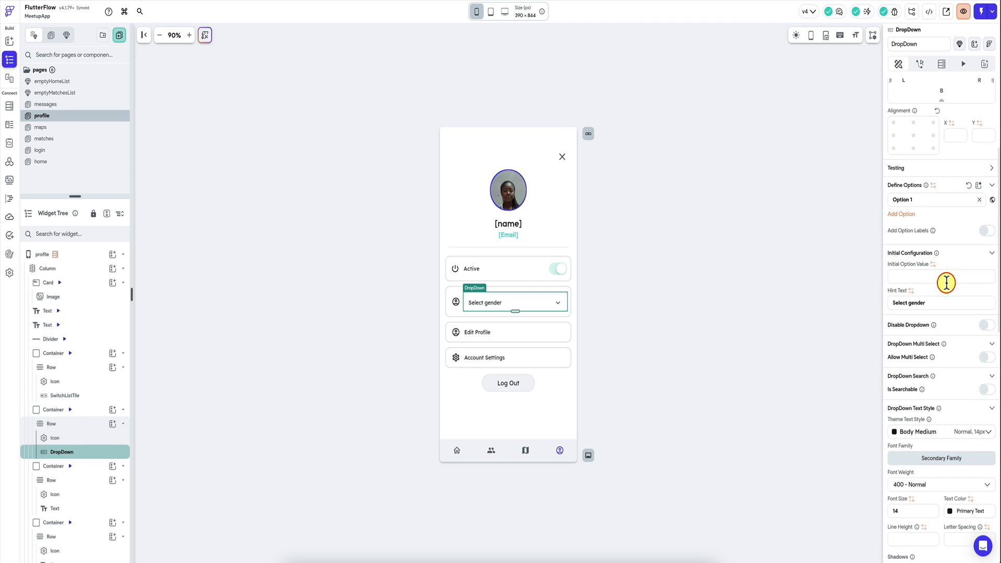
pyautogui.scroll(1, 945, 283)
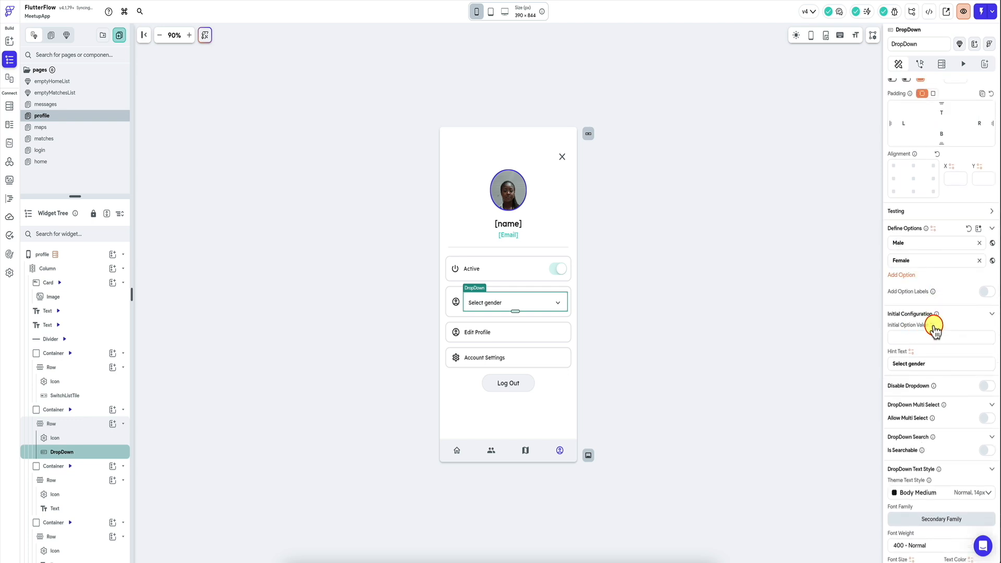
pyautogui.click(933, 325)
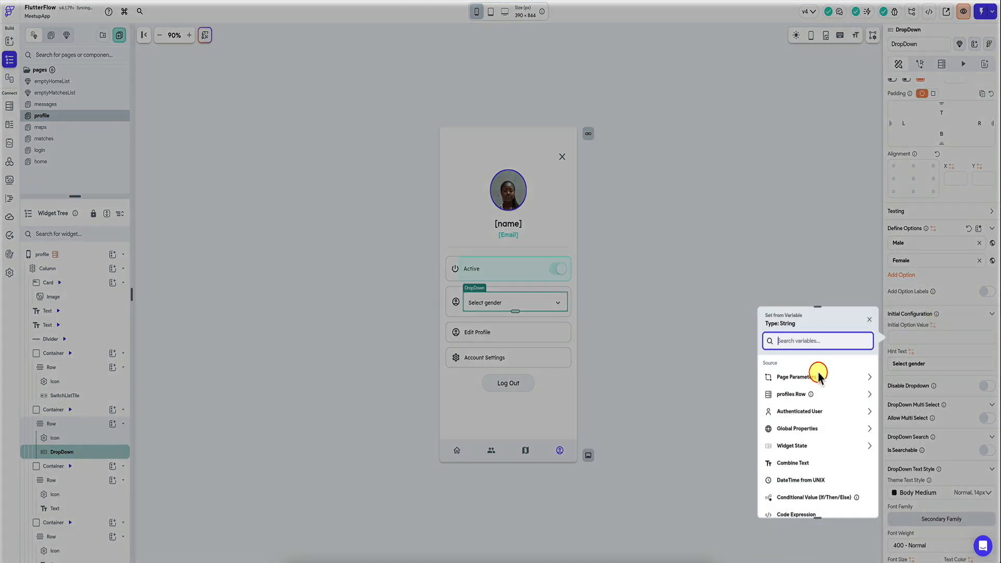
pyautogui.click(827, 396)
pyautogui.click(800, 471)
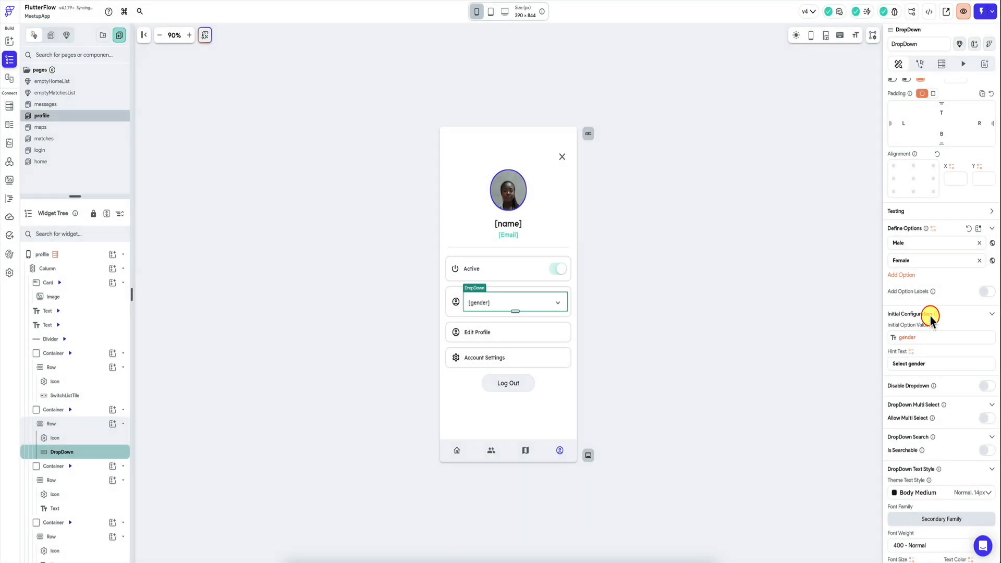
pyautogui.click(907, 339)
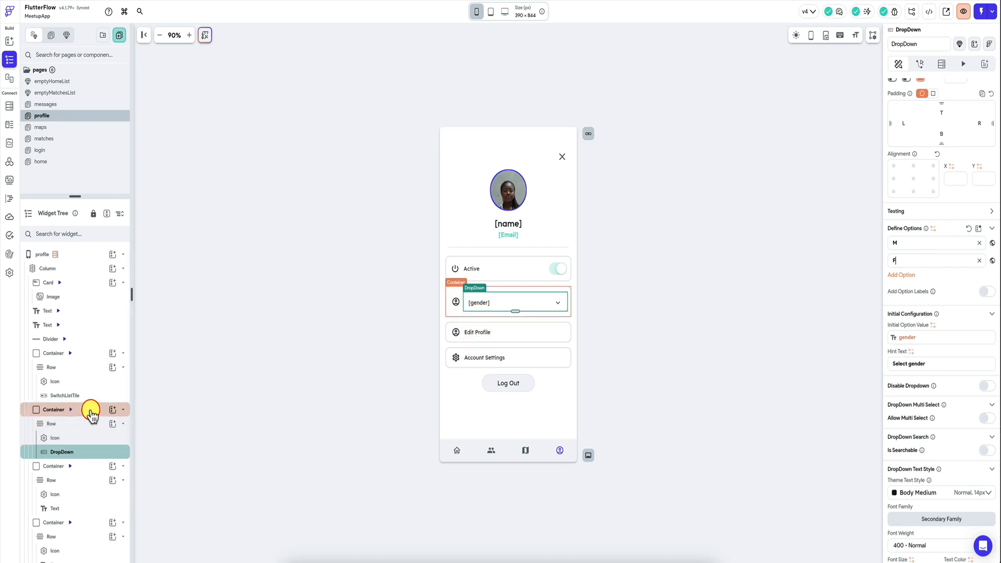
# Step: Duplicate the gender dropdown container and view the copied dropdown's initial option value binding without changing it
pyautogui.hotkey('ctrl', 'd')
pyautogui.click(496, 338)
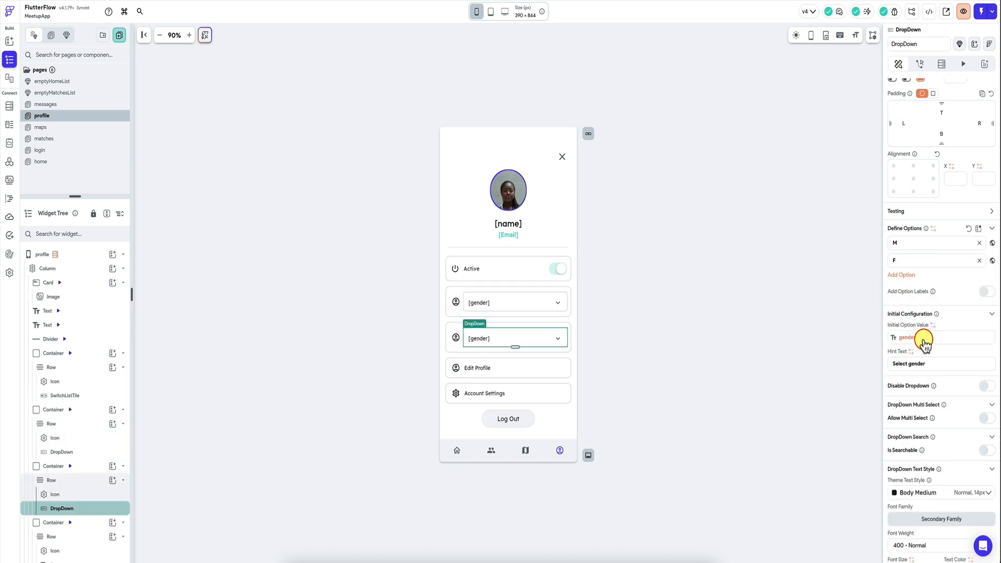
pyautogui.click(924, 339)
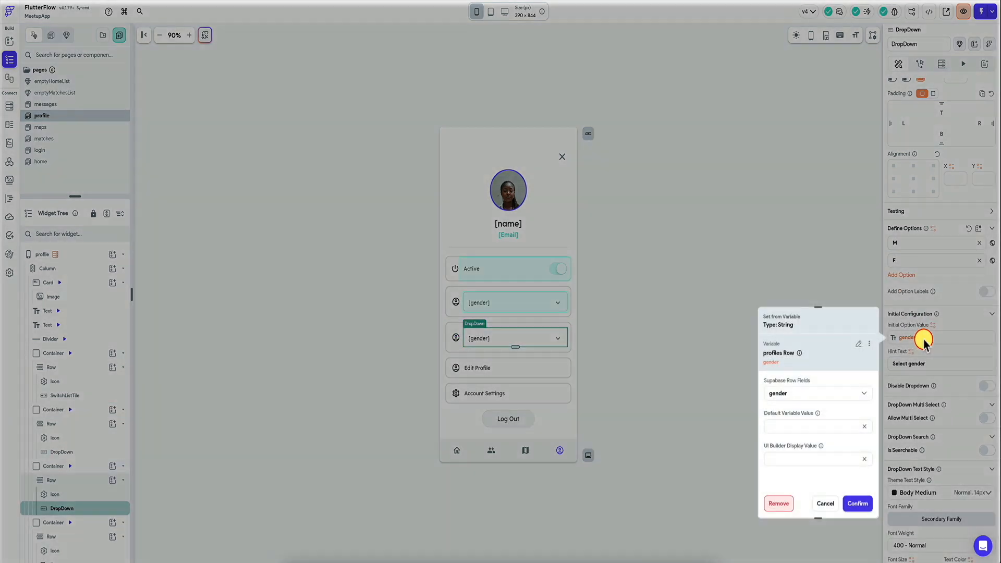
pyautogui.click(826, 501)
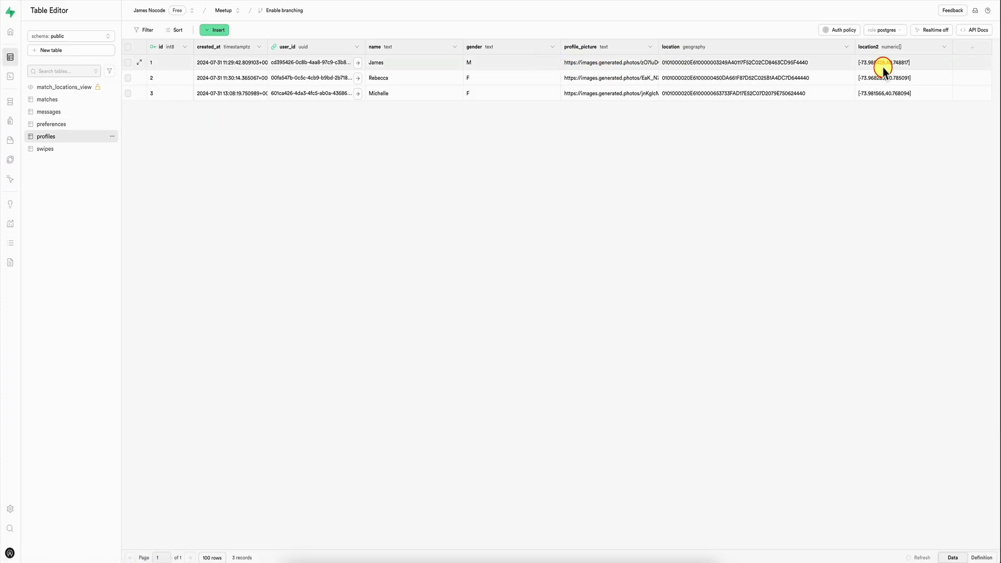
# Step: In Supabase, add a gender_preferred column of type text to the profiles table
pyautogui.click(975, 48)
pyautogui.write('gender_')
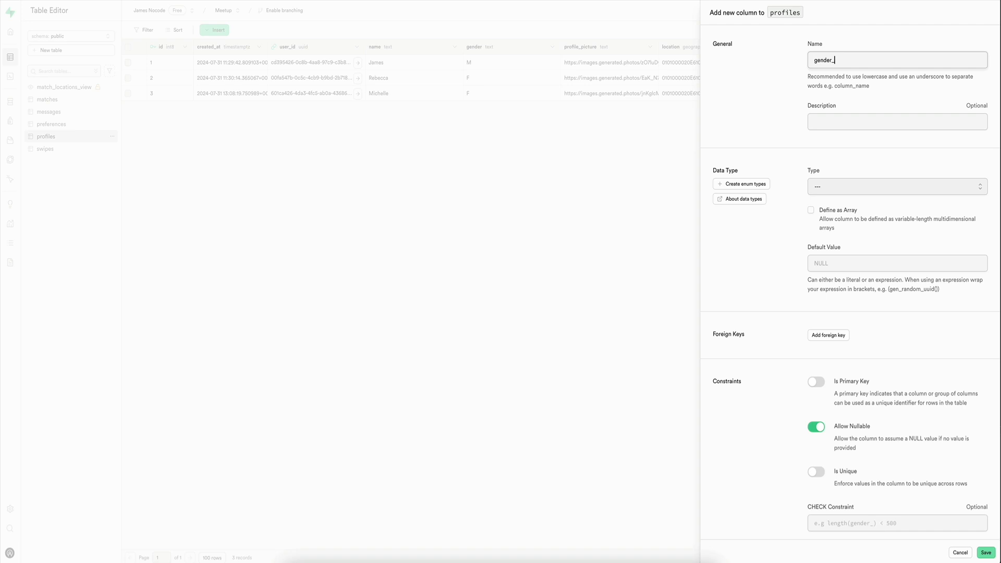
pyautogui.write('preferred')
pyautogui.click(860, 186)
pyautogui.scroll(-3, 844, 261)
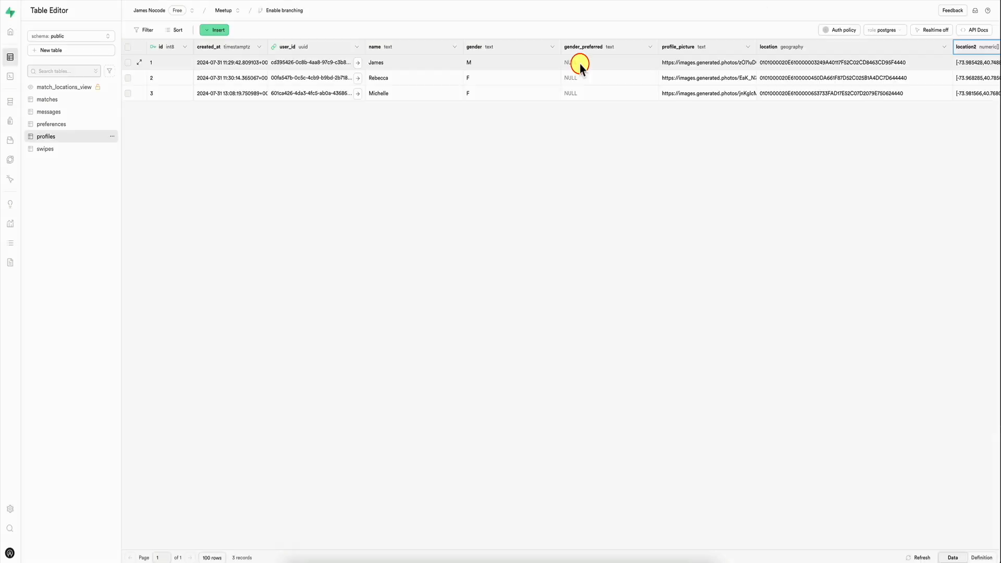
# Step: Set gender_preferred to F for the profiles row with id 1
pyautogui.doubleClick(580, 62)
pyautogui.write('F')
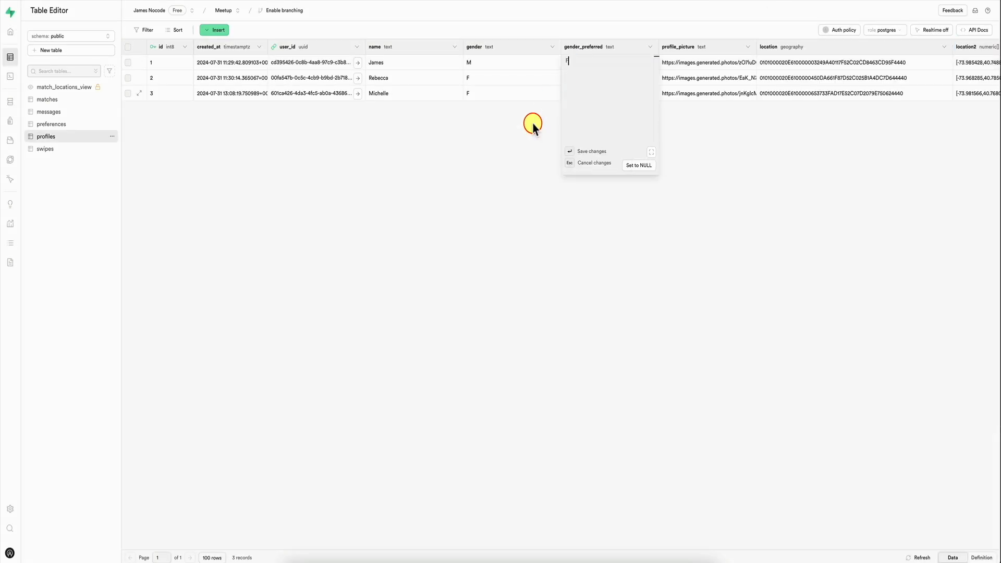
pyautogui.press('Return')
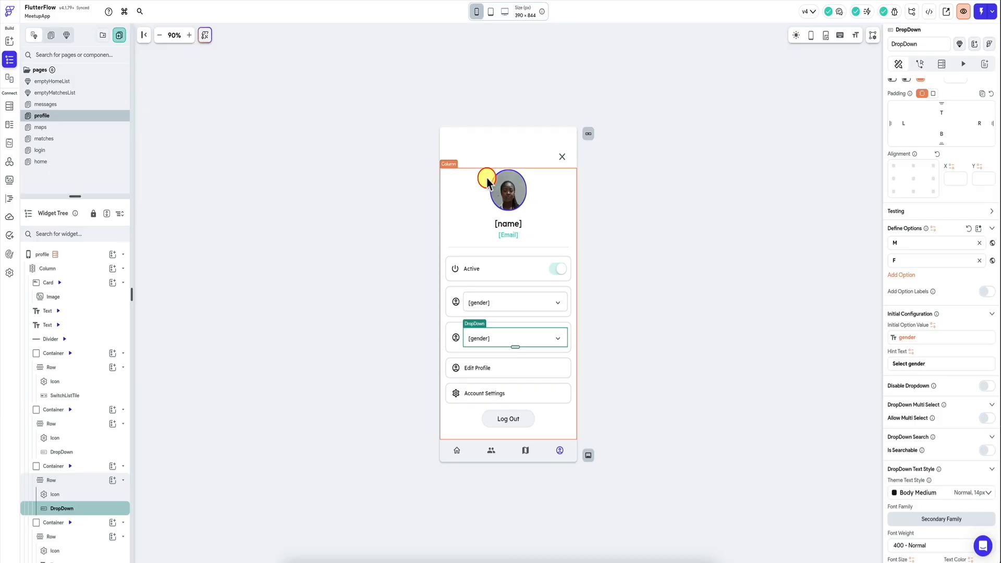
# Step: Switch to FlutterFlow, reimport the Supabase table schema in the settings and return to the profile page
pyautogui.hotkey('ctrl', 'k')
pyautogui.write('supa')
pyautogui.press('Return')
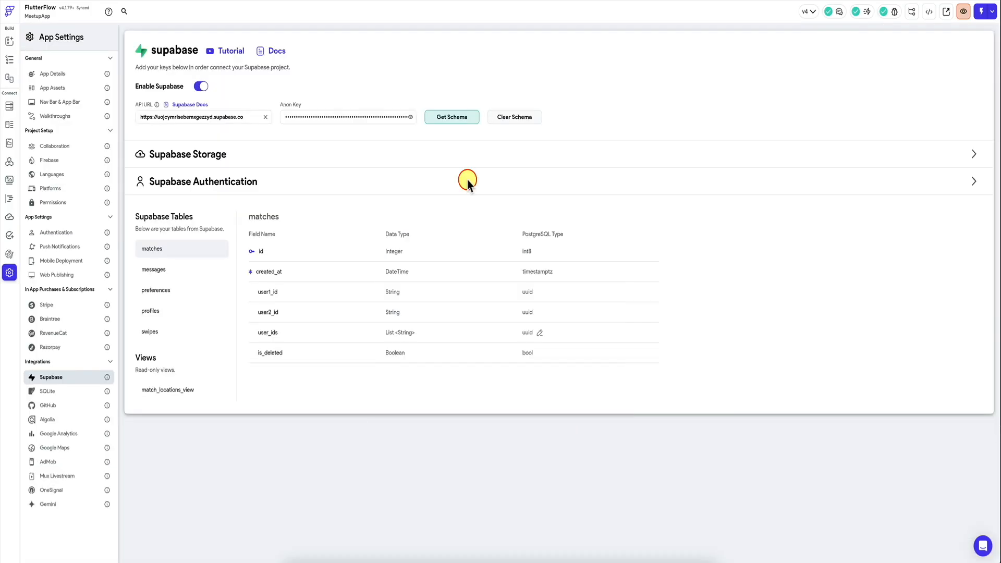
pyautogui.click(10, 59)
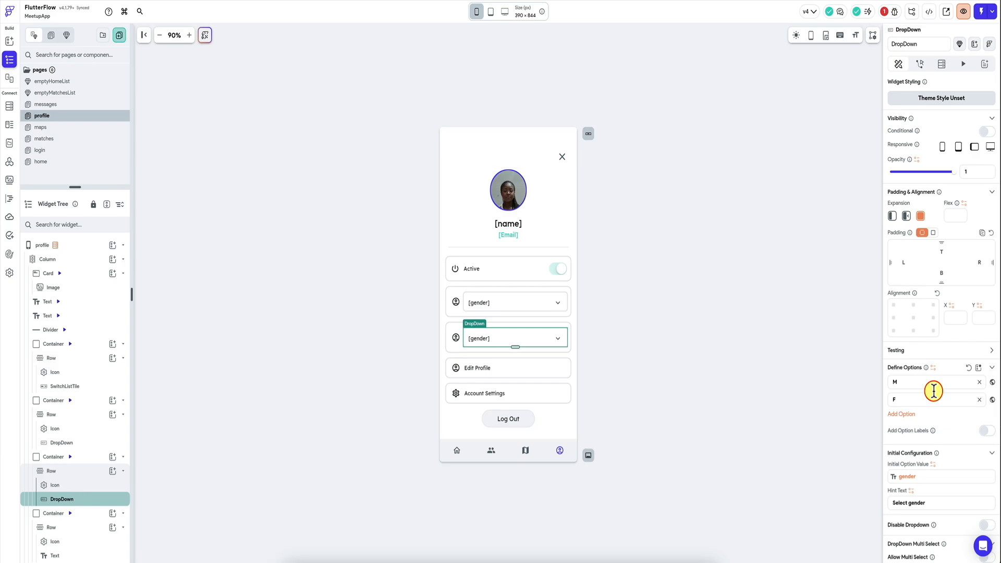
# Step: Bind the second dropdown's initial option value to the gender_preferred field and set its hint text to Select preferred gender
pyautogui.click(913, 477)
pyautogui.click(842, 437)
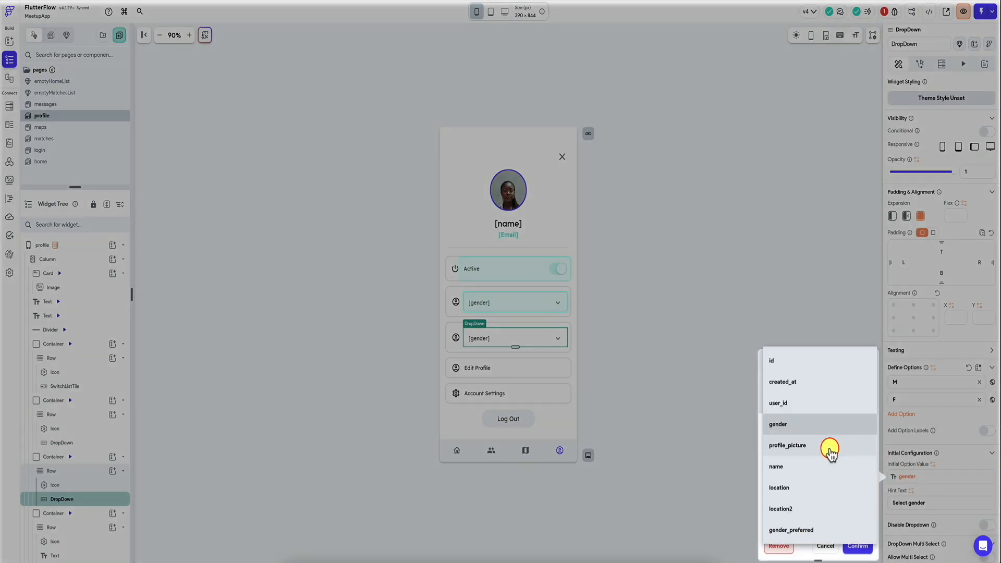
pyautogui.click(806, 530)
pyautogui.click(857, 546)
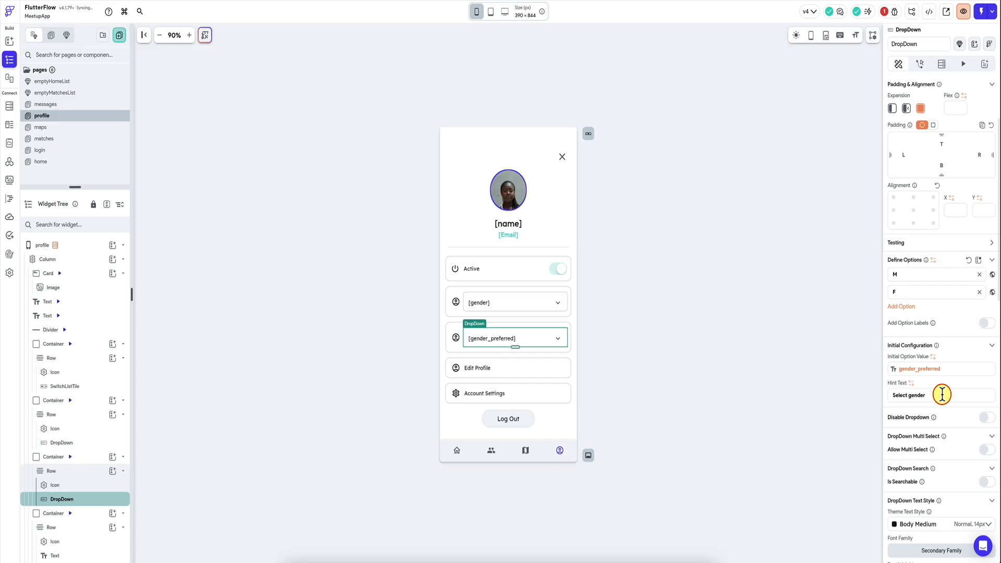
pyautogui.scroll(-3, 78, 431)
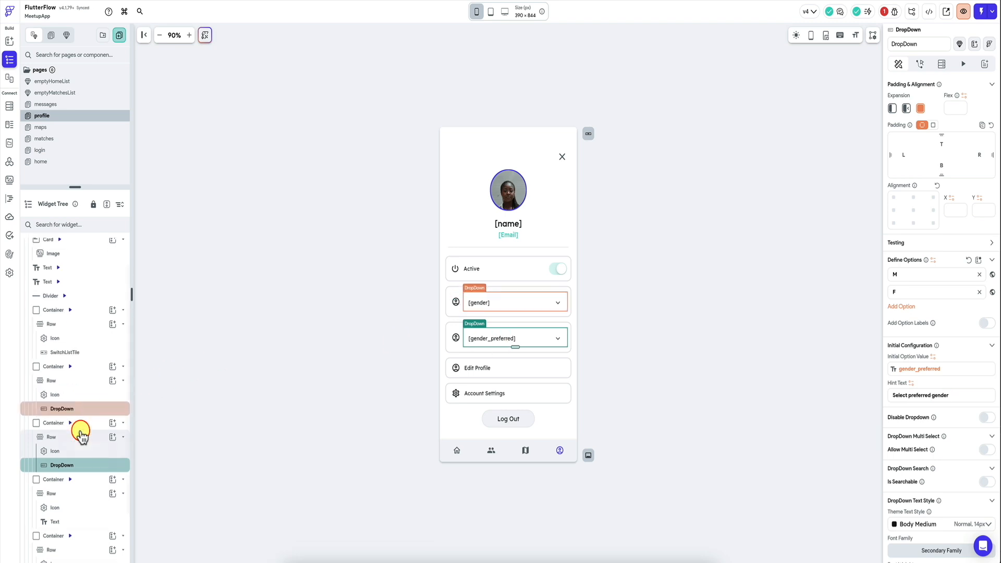
# Step: Duplicate the preferred gender container and delete the dropdown inside the copy, keeping its icon
pyautogui.click(99, 362)
pyautogui.hotkey('ctrl', 'd')
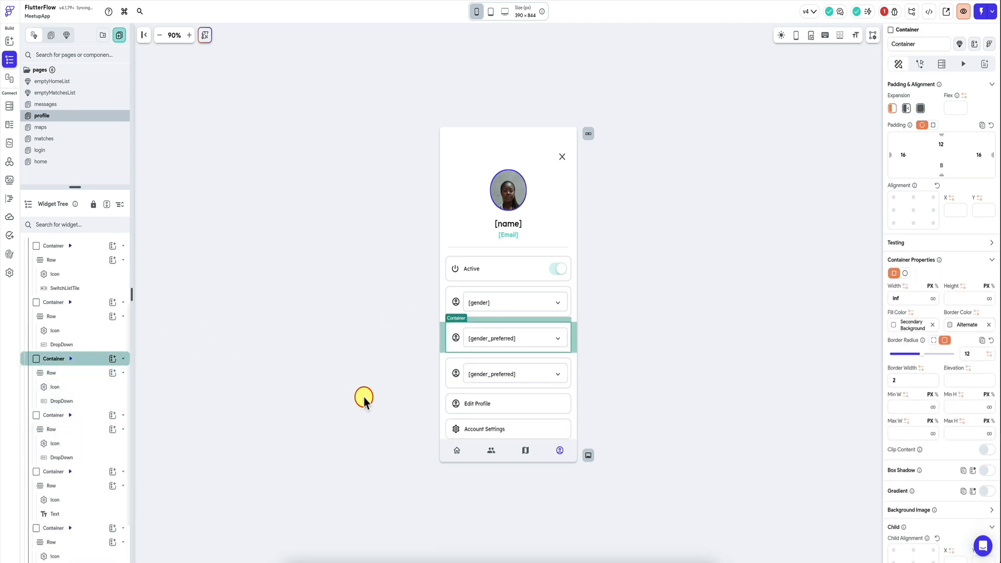
pyautogui.click(489, 377)
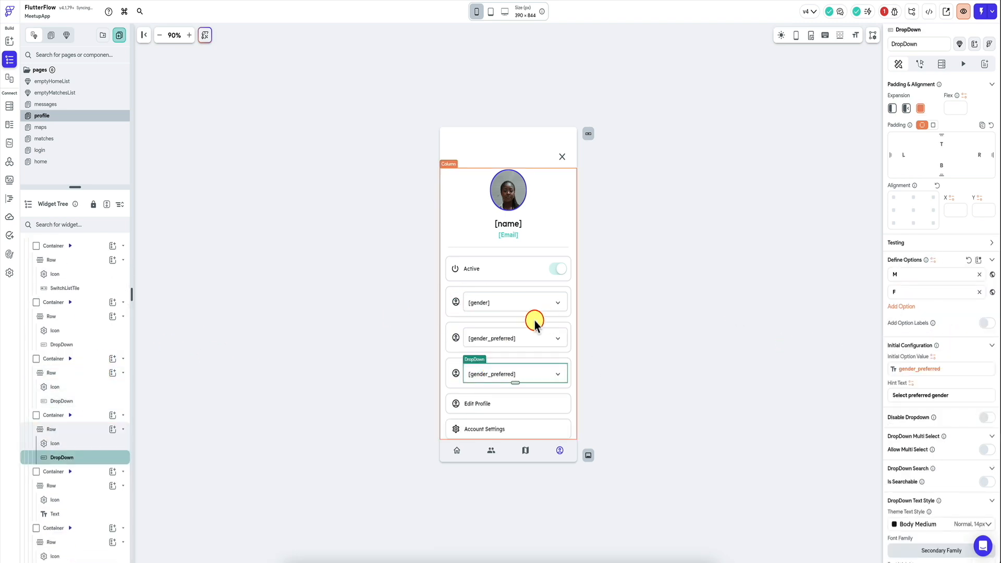
pyautogui.press('Delete')
# Step: Add a Slider to the new container's row and make it expanded to fill the remaining width
pyautogui.click(112, 429)
pyautogui.write('slider')
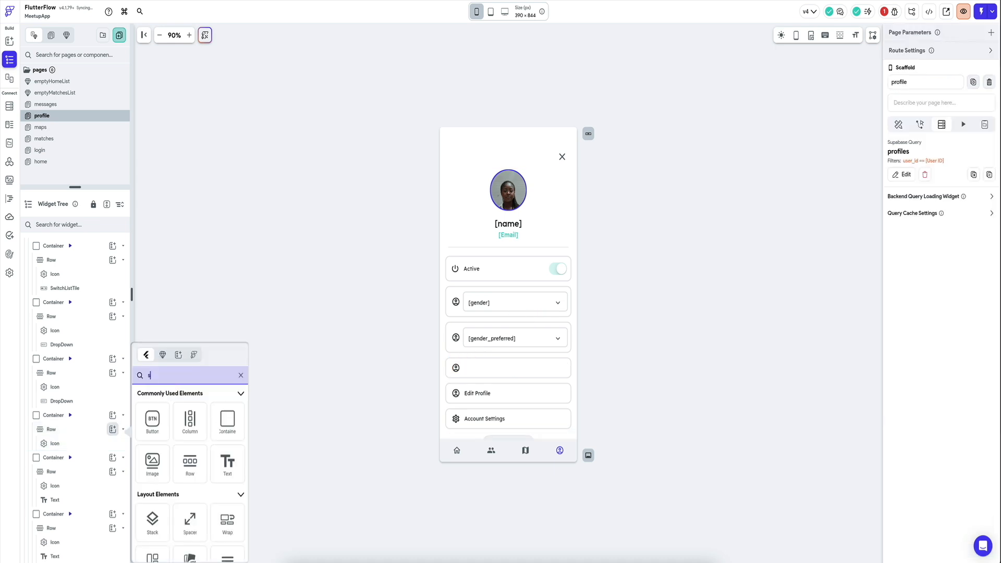
pyautogui.press('Return')
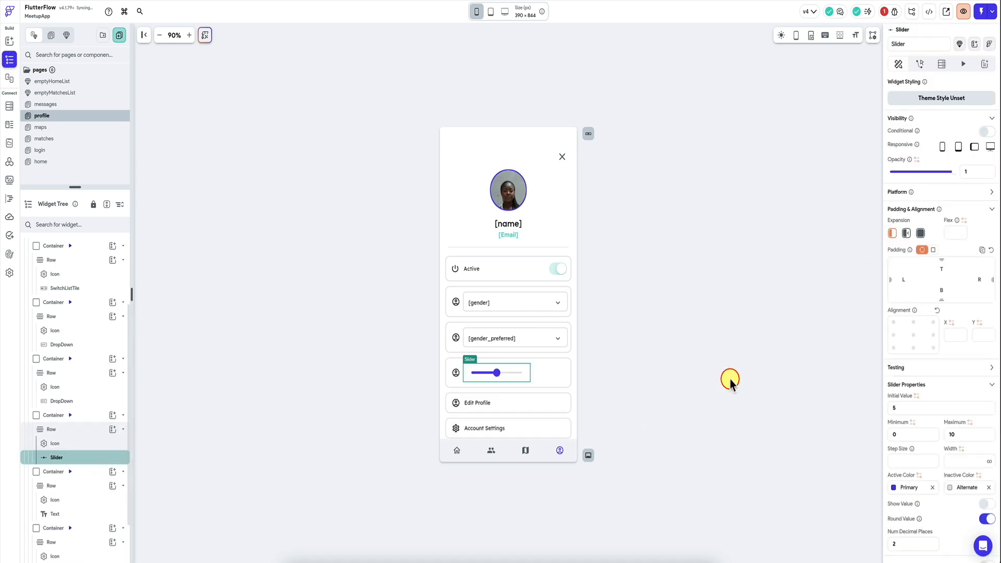
pyautogui.click(921, 233)
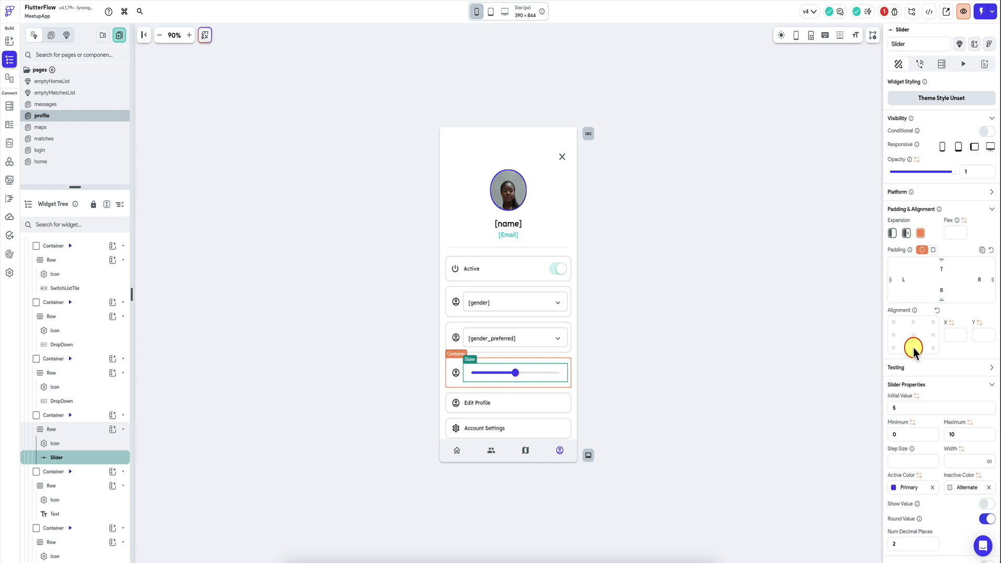
# Step: Set the slider's minimum to 1, maximum to 100 and step size to 10
pyautogui.scroll(-2, 911, 363)
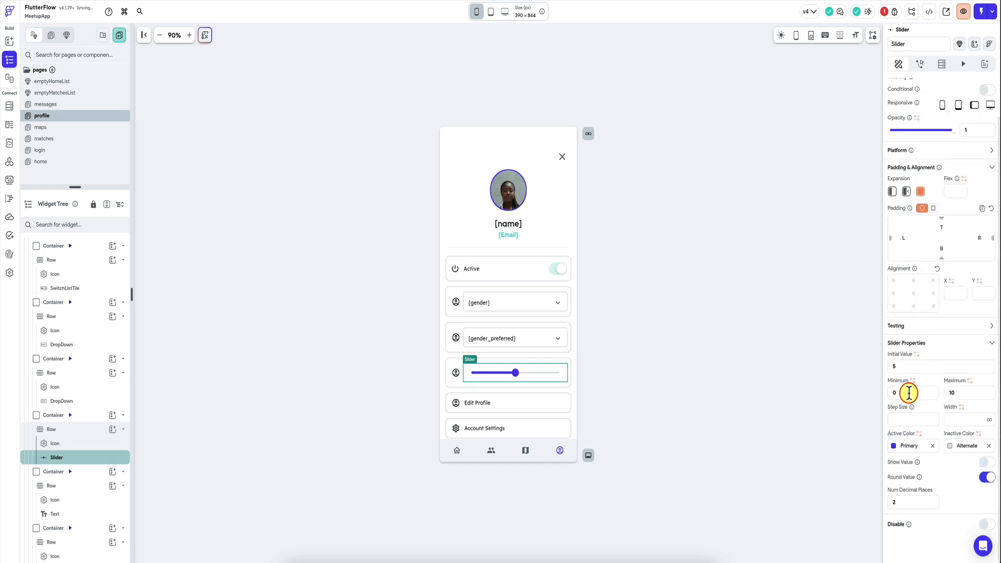
pyautogui.click(917, 354)
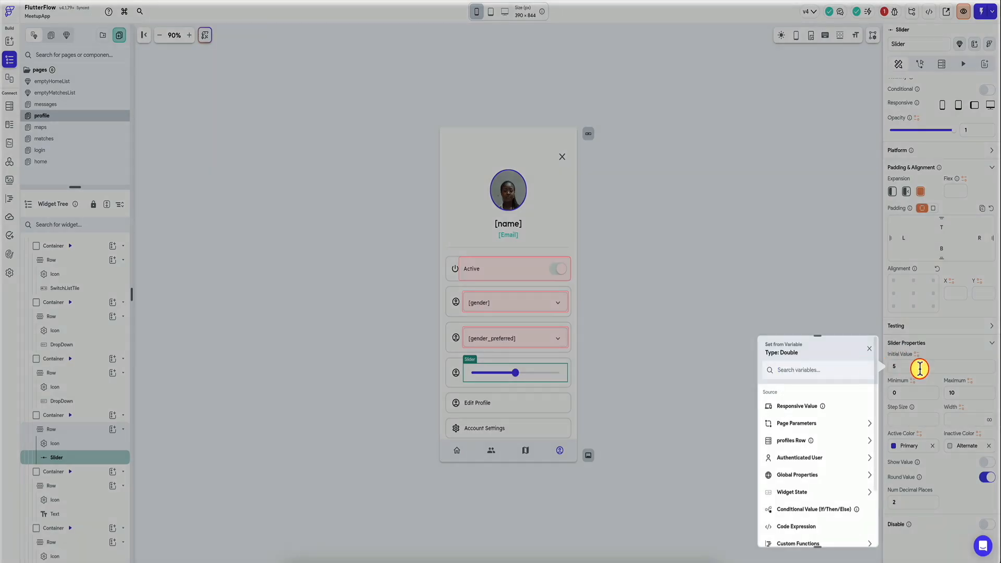
pyautogui.click(918, 368)
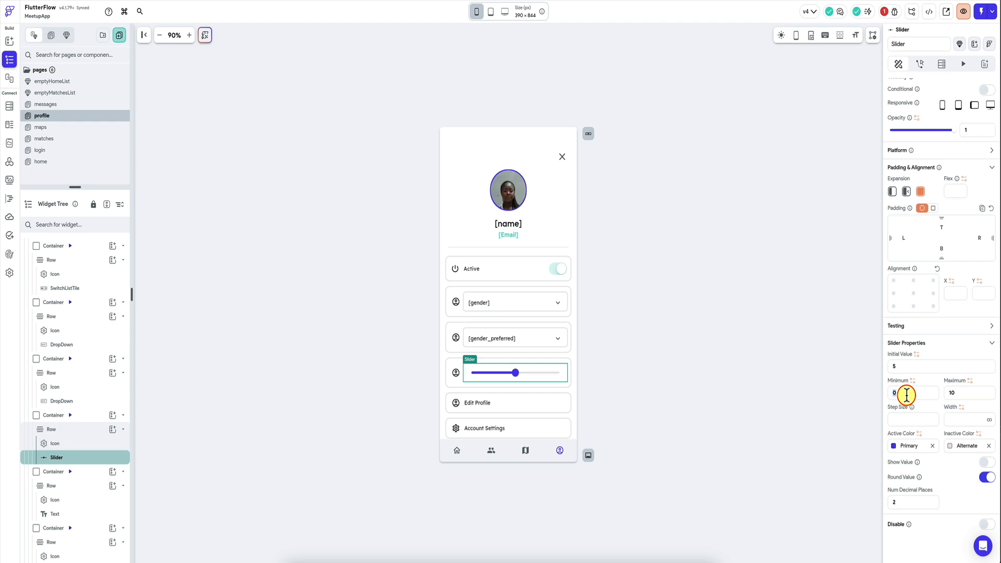
pyautogui.write('1')
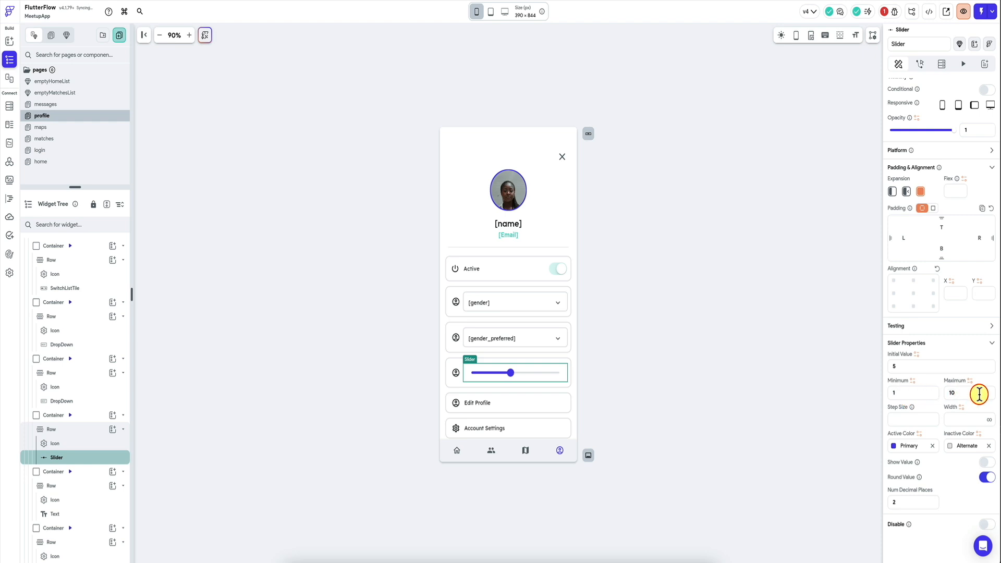
pyautogui.write('0')
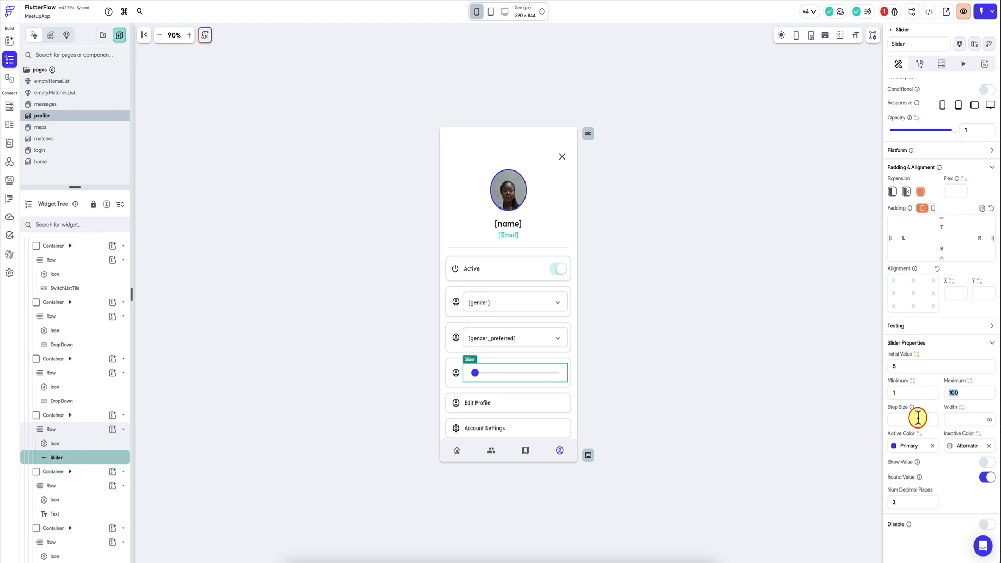
pyautogui.write('10')
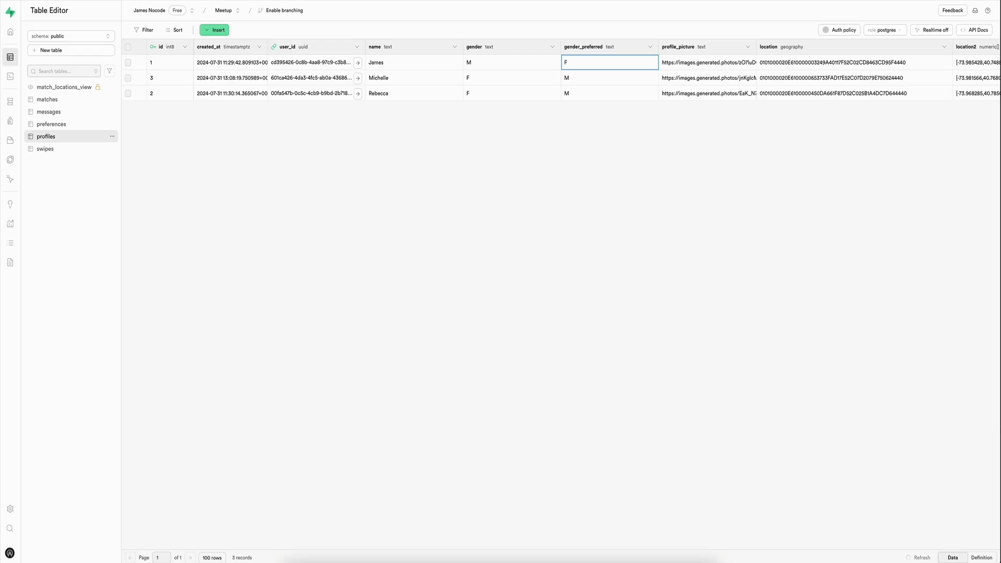
# Step: In Supabase, add a distance_radius column of type int2 to the profiles table
pyautogui.hscroll(3, 863, 74)
pyautogui.click(983, 50)
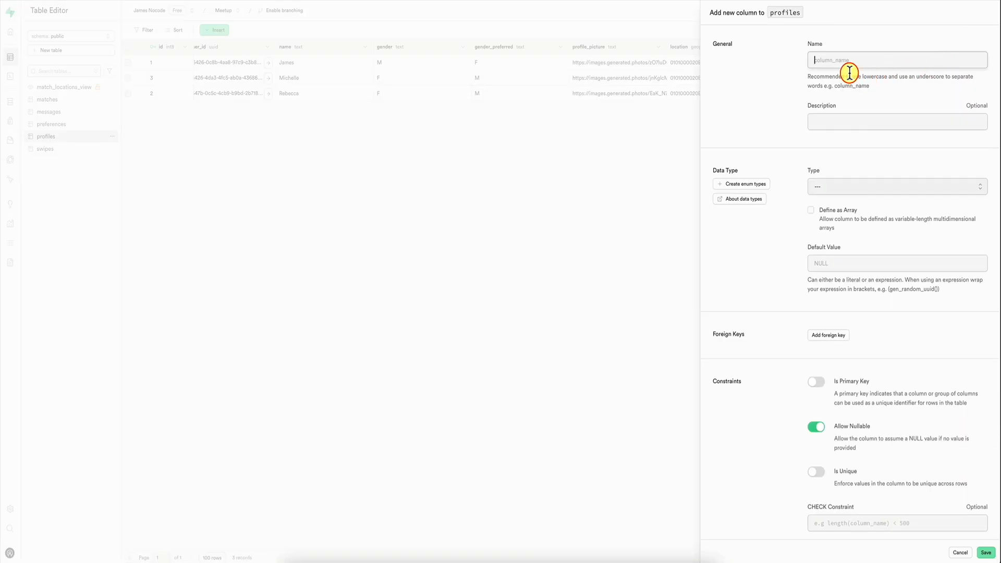
pyautogui.write('distance_radius')
pyautogui.click(871, 187)
pyautogui.scroll(-5, 853, 263)
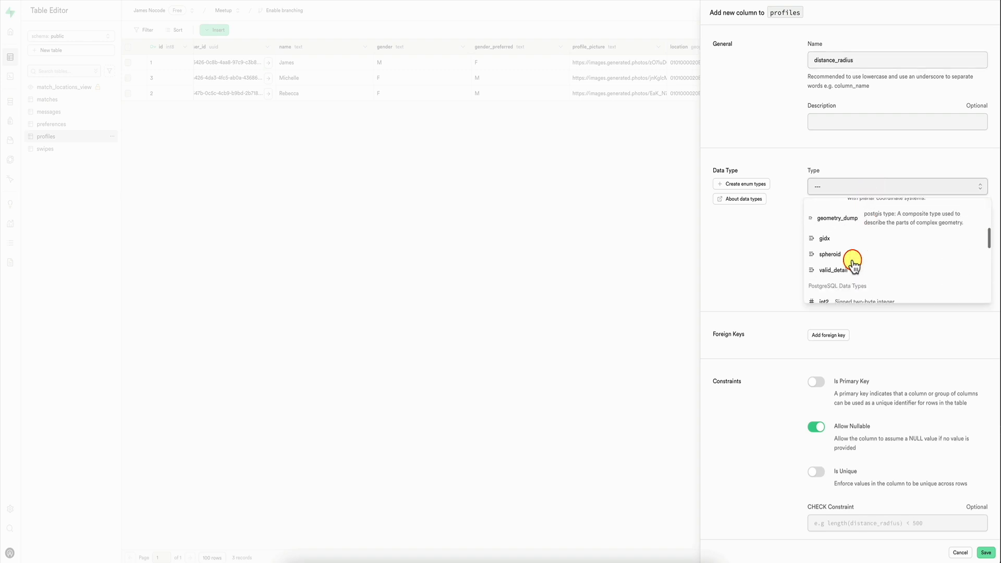
pyautogui.scroll(2, 852, 261)
pyautogui.scroll(-4, 853, 259)
pyautogui.click(865, 254)
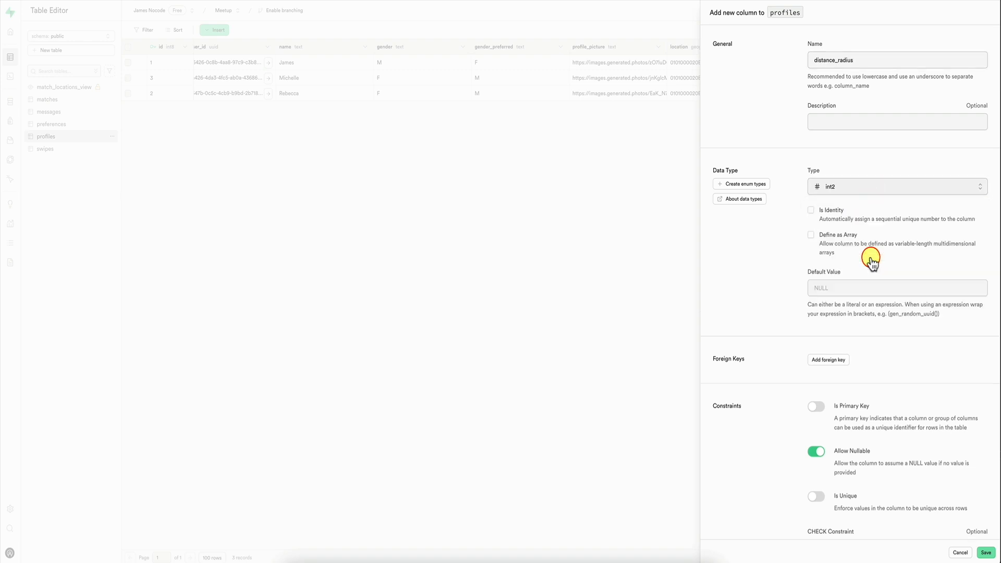
pyautogui.scroll(-3, 749, 290)
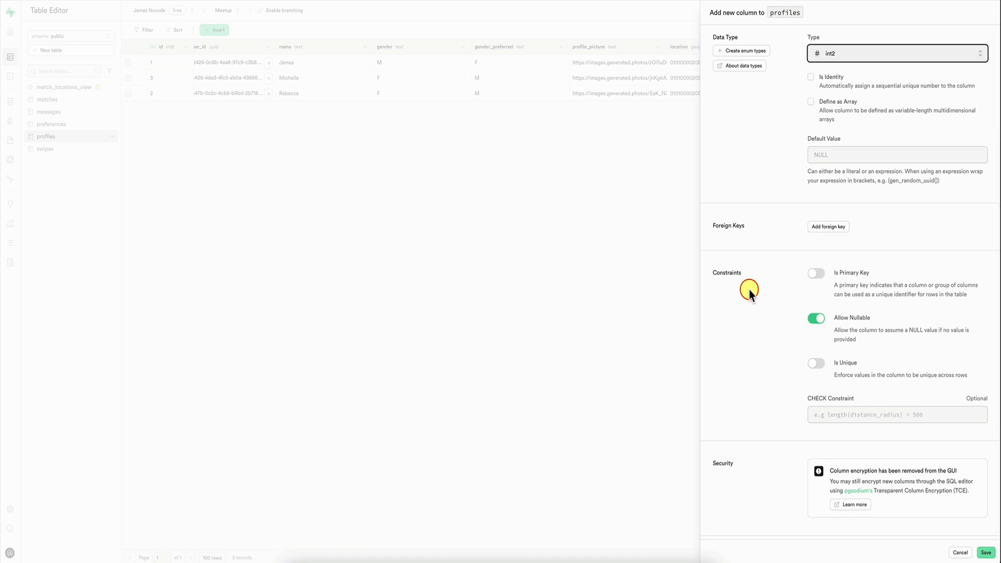
pyautogui.scroll(3, 749, 290)
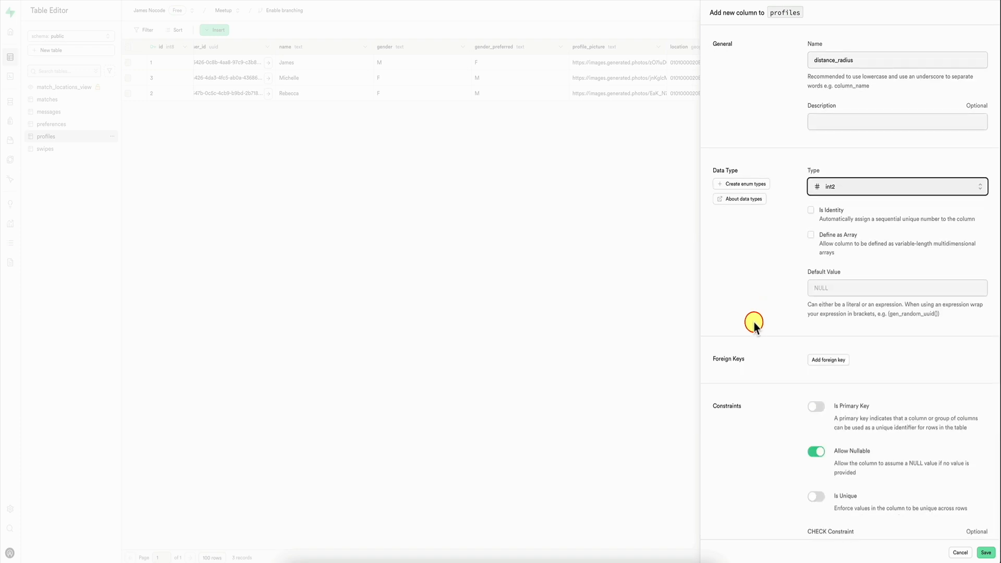
pyautogui.scroll(-3, 760, 337)
# Step: Set distance_radius to 10 for the profiles row with id 1 and to 50 for id 2, and open id 3's value for editing
pyautogui.click(587, 63)
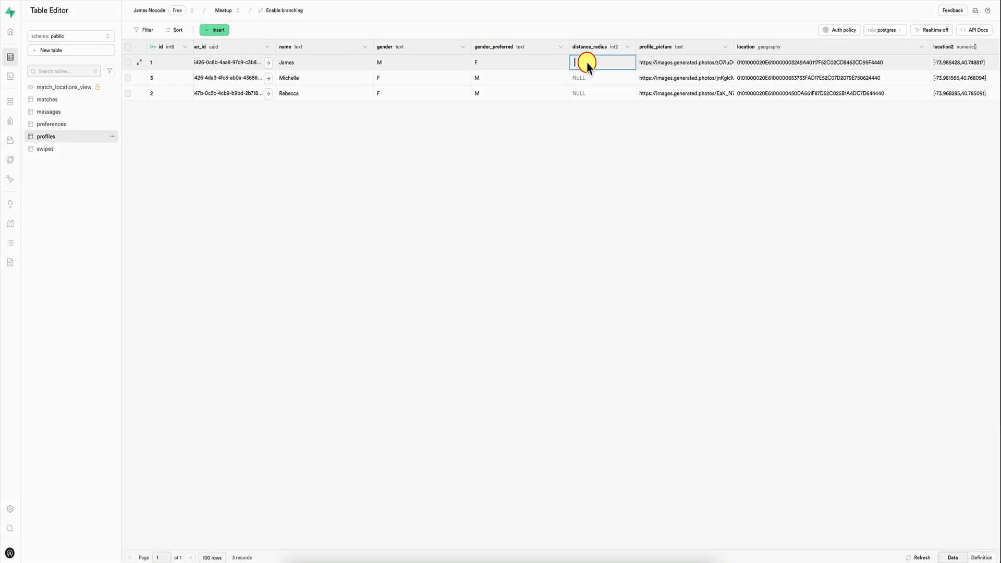
pyautogui.press('Return')
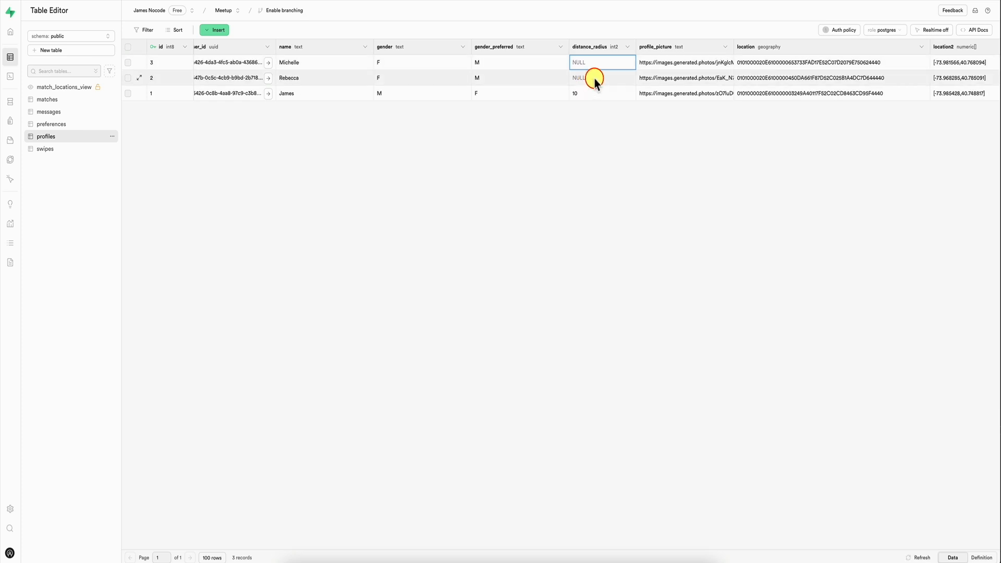
pyautogui.doubleClick(594, 78)
pyautogui.write('50')
pyautogui.press('Return')
pyautogui.doubleClick(593, 64)
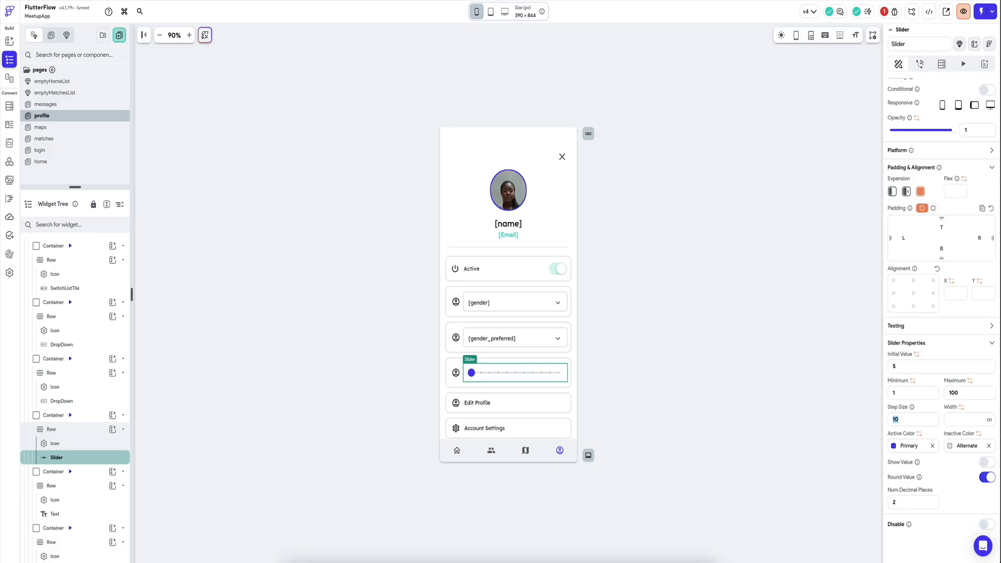
# Step: Switch to FlutterFlow, reimport the Supabase schema and bind the slider's initial value to the profiles row's distance_radius with default 0
pyautogui.press('super+k')
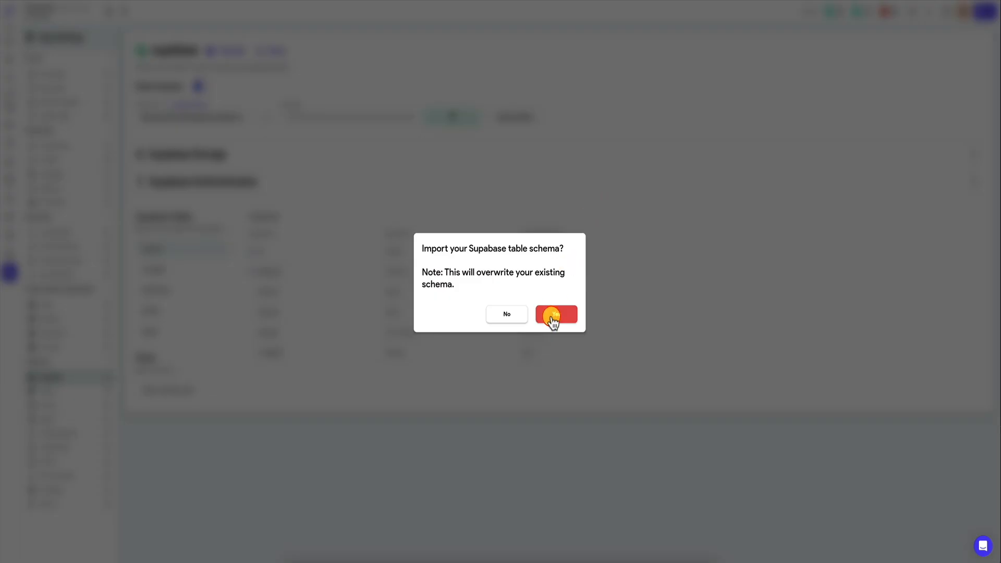
pyautogui.click(556, 313)
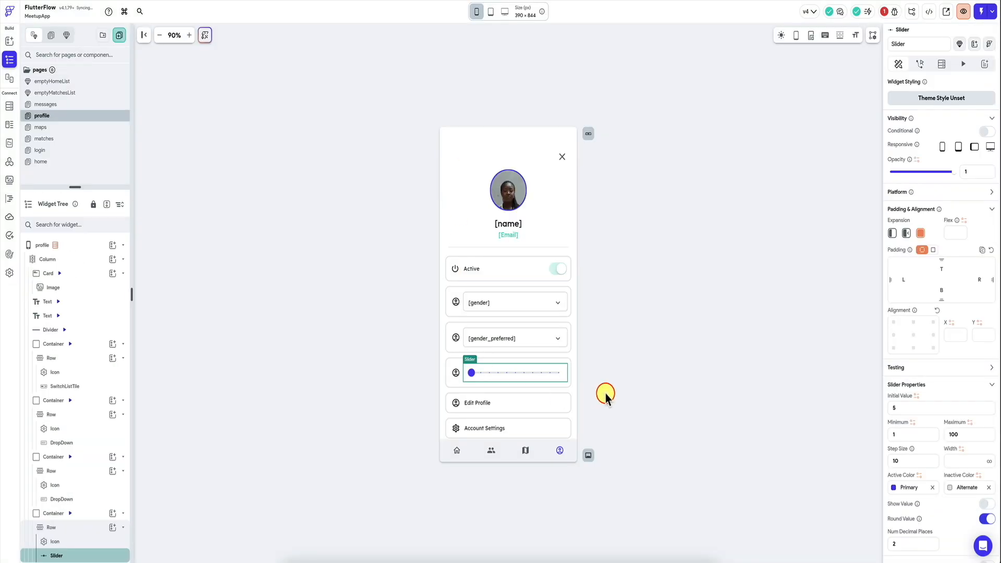
pyautogui.click(915, 397)
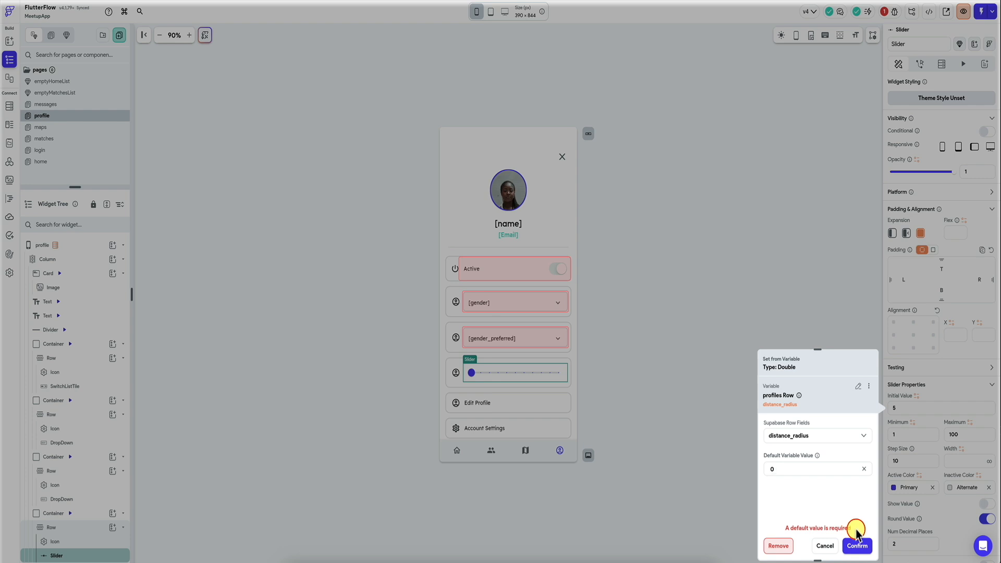
pyautogui.click(856, 545)
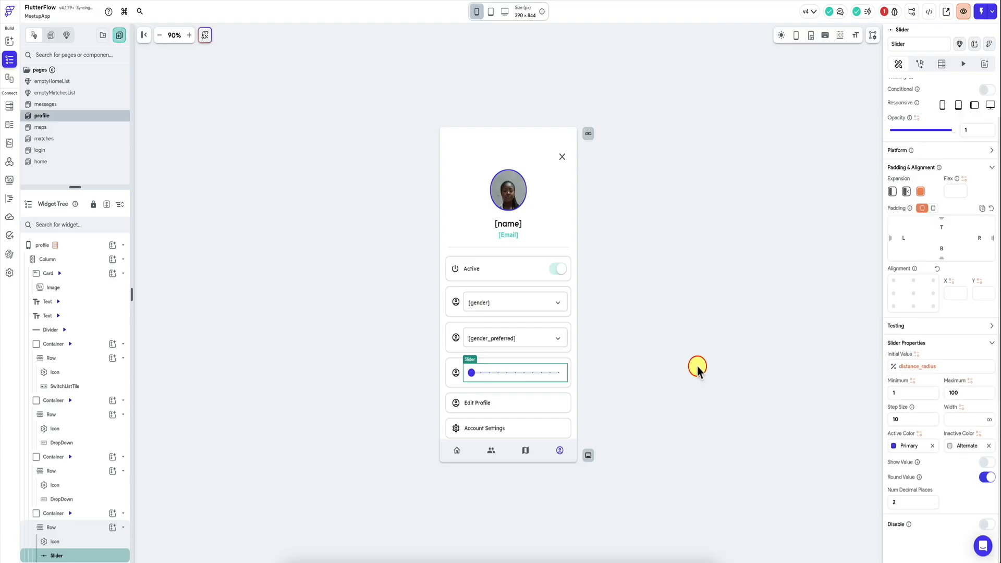
# Step: Make the profile page's main column scrollable and select the Log Out button at its end
pyautogui.click(573, 364)
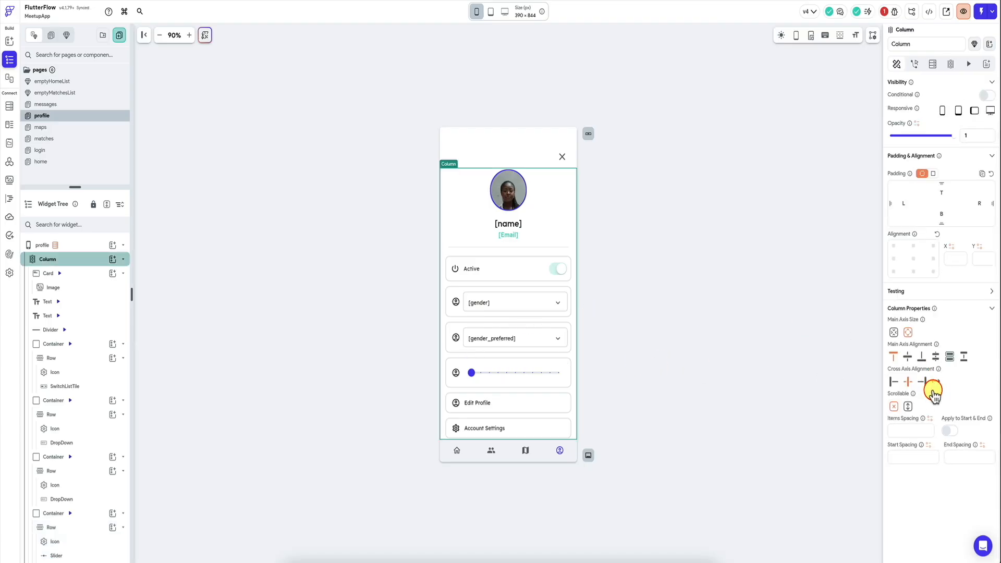
pyautogui.click(907, 406)
pyautogui.scroll(-1, 526, 342)
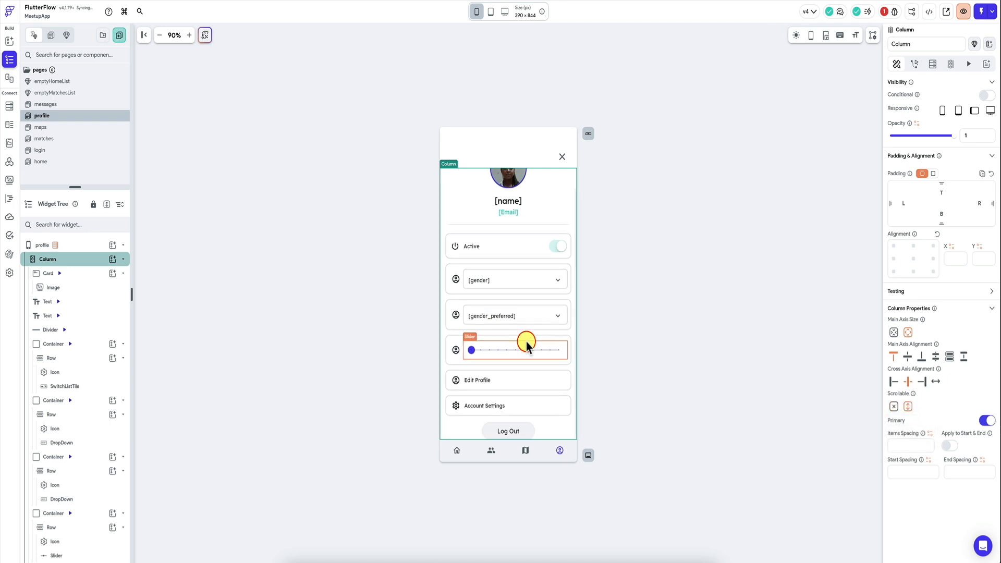
pyautogui.click(516, 428)
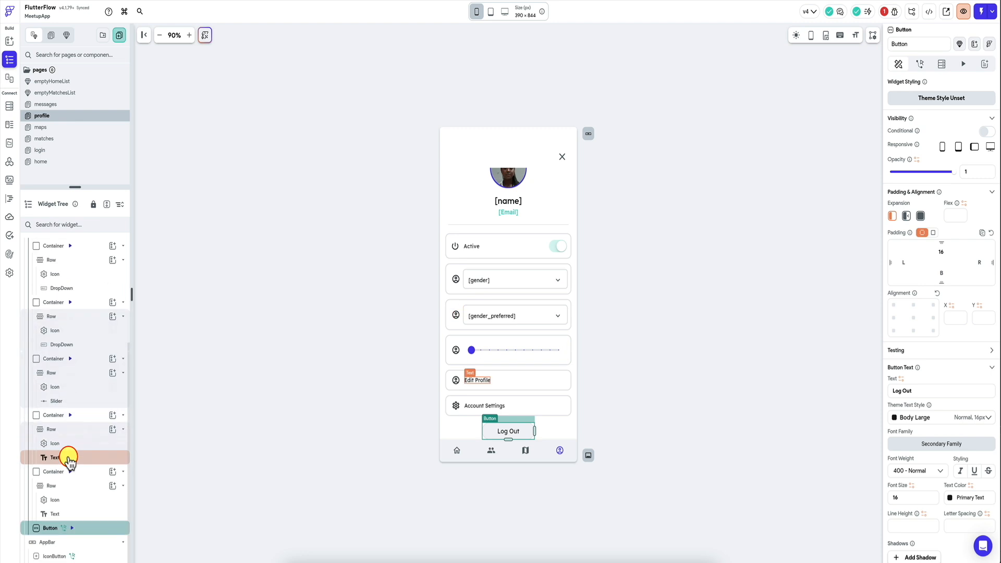
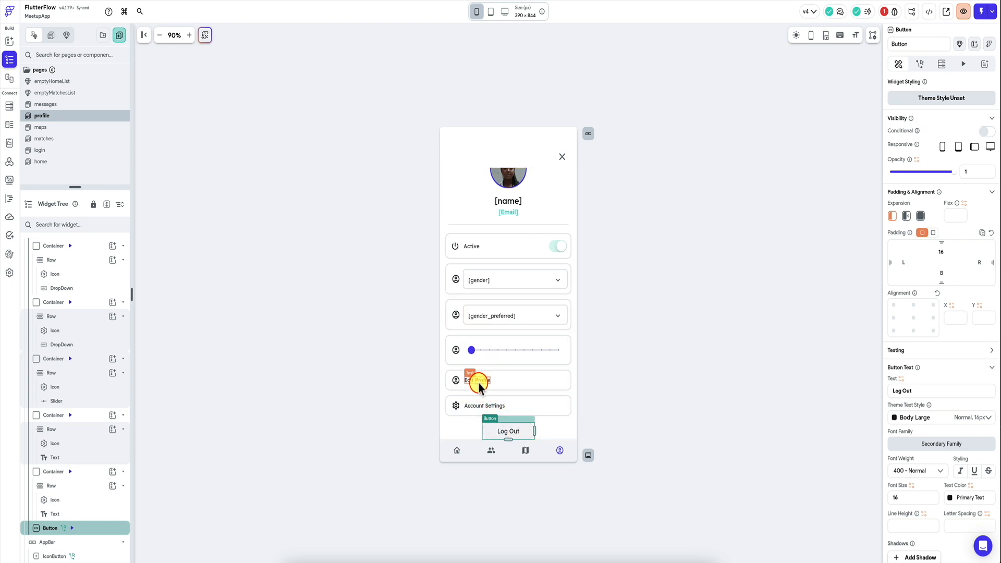
# Step: Delete the Account Settings and Edit Profile containers from the profile page
pyautogui.click(508, 404)
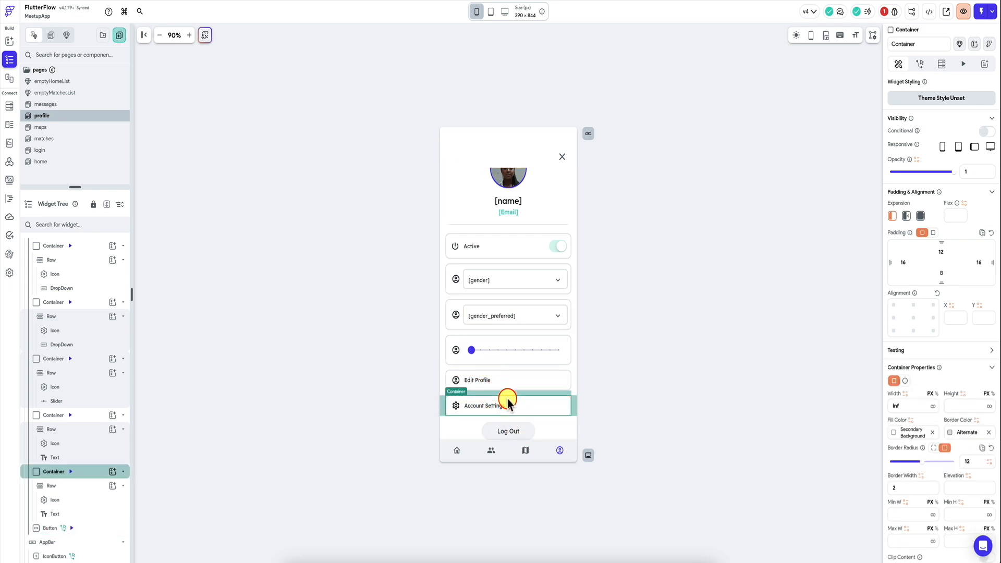
pyautogui.press('Delete')
pyautogui.press('Delete')
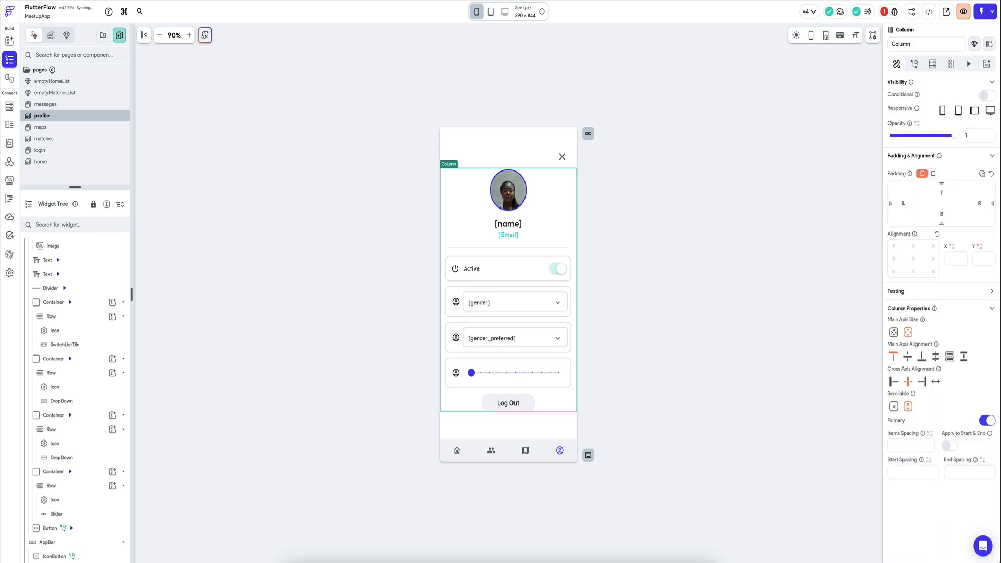
# Step: Duplicate the slider container and replace the copy's slider with two side-by-side TextFields
pyautogui.click(498, 363)
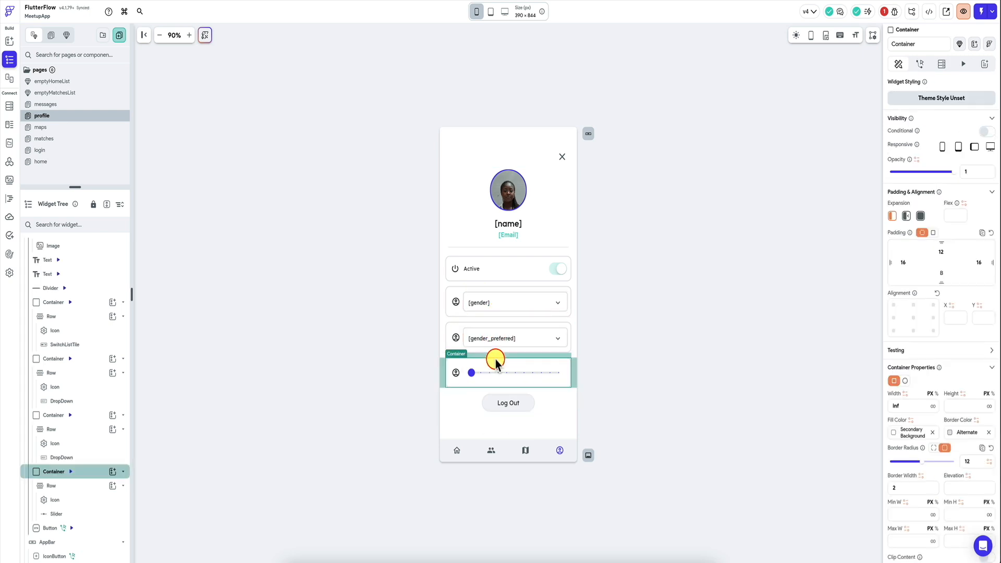
pyautogui.hotkey('ctrl', 'd')
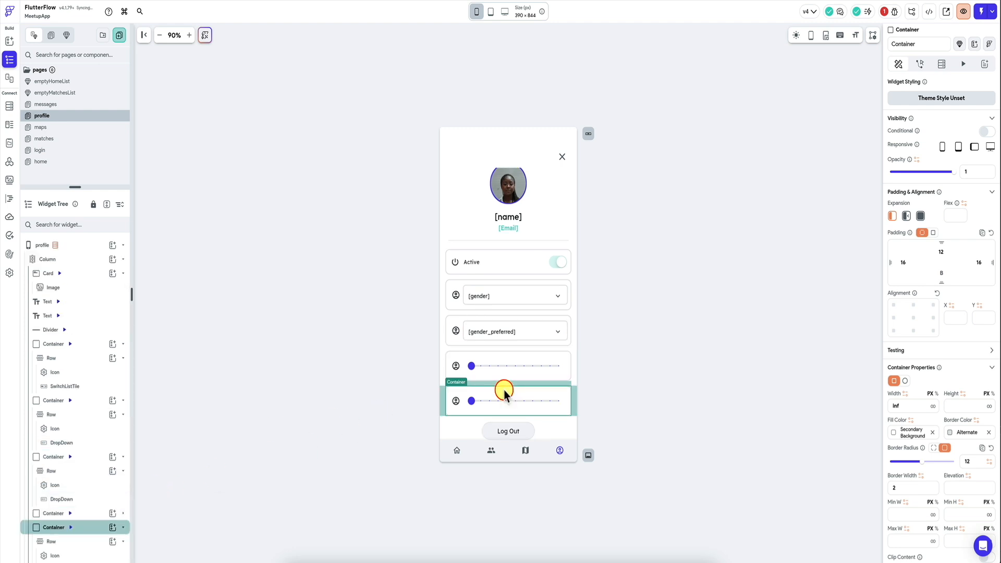
pyautogui.scroll(-1, 85, 438)
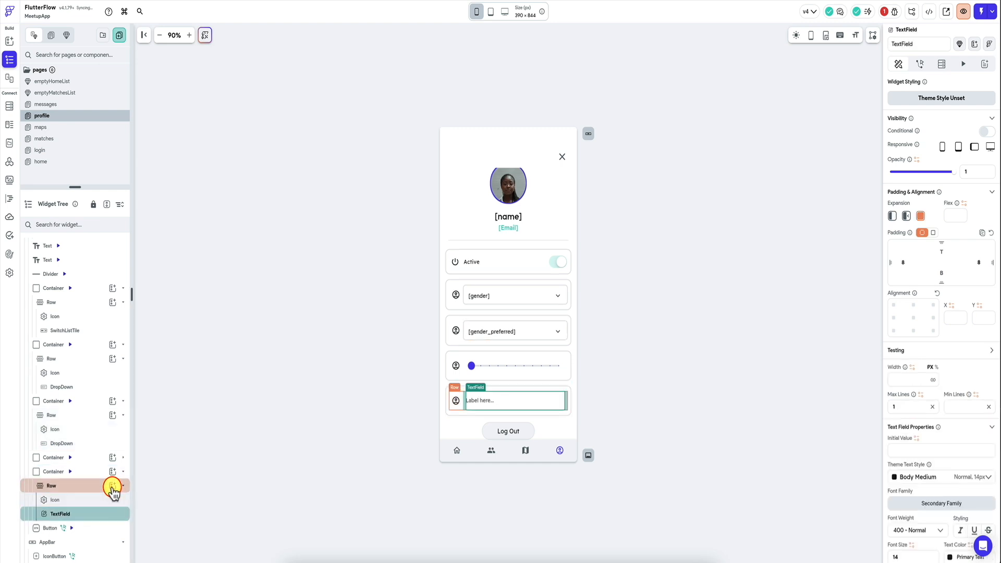
pyautogui.click(112, 486)
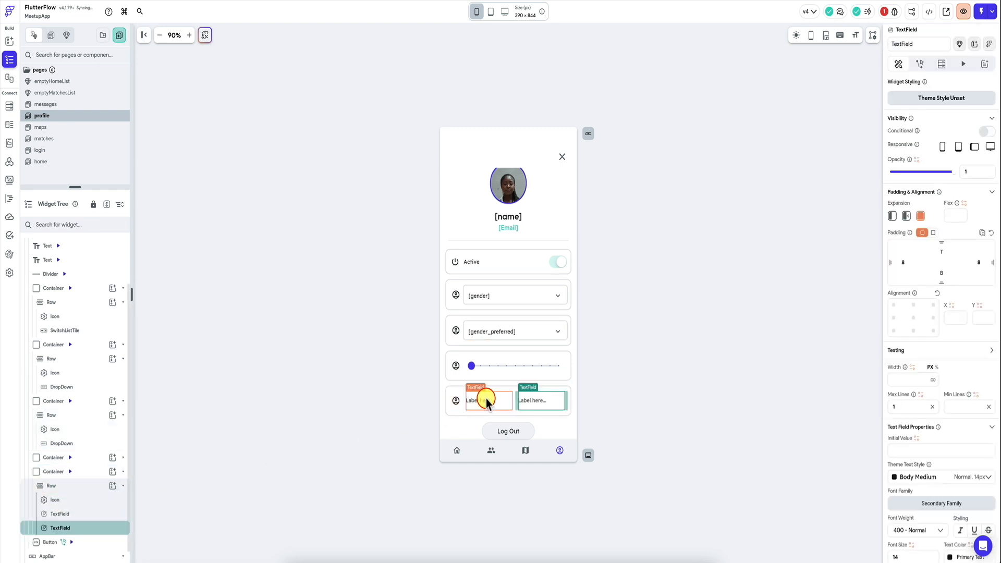
# Step: Set the input border type of both new TextFields to Outline
pyautogui.click(487, 399)
pyautogui.scroll(-5, 947, 335)
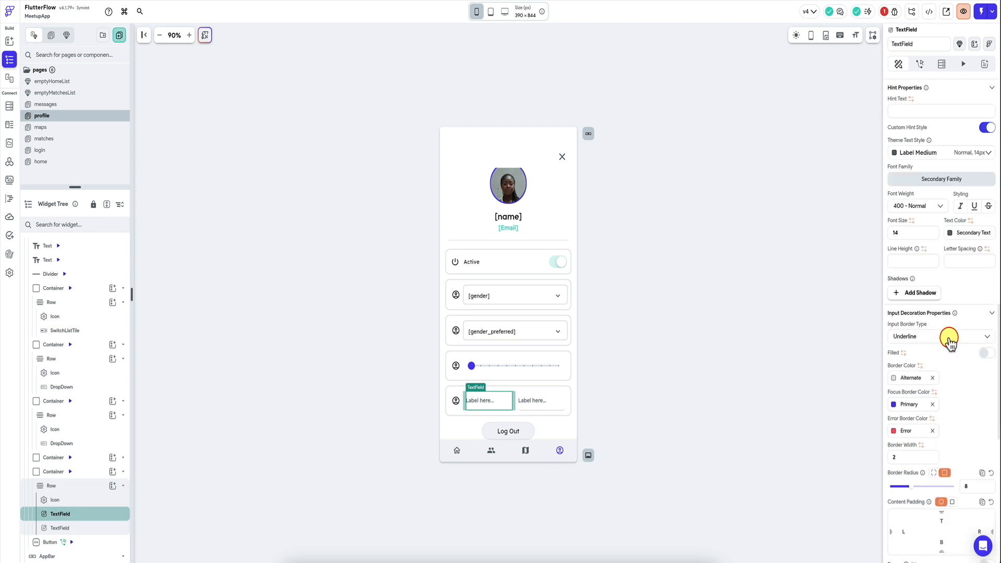
pyautogui.click(948, 337)
pyautogui.click(938, 353)
pyautogui.click(557, 414)
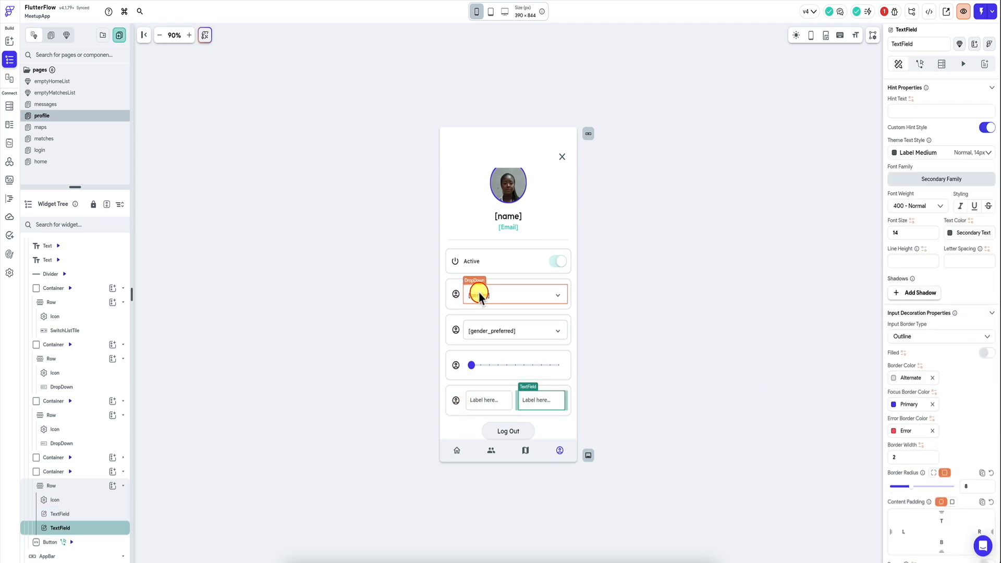
# Step: Set the label text of the two TextFields to "From" and "To"
pyautogui.click(489, 400)
pyautogui.scroll(5, 944, 282)
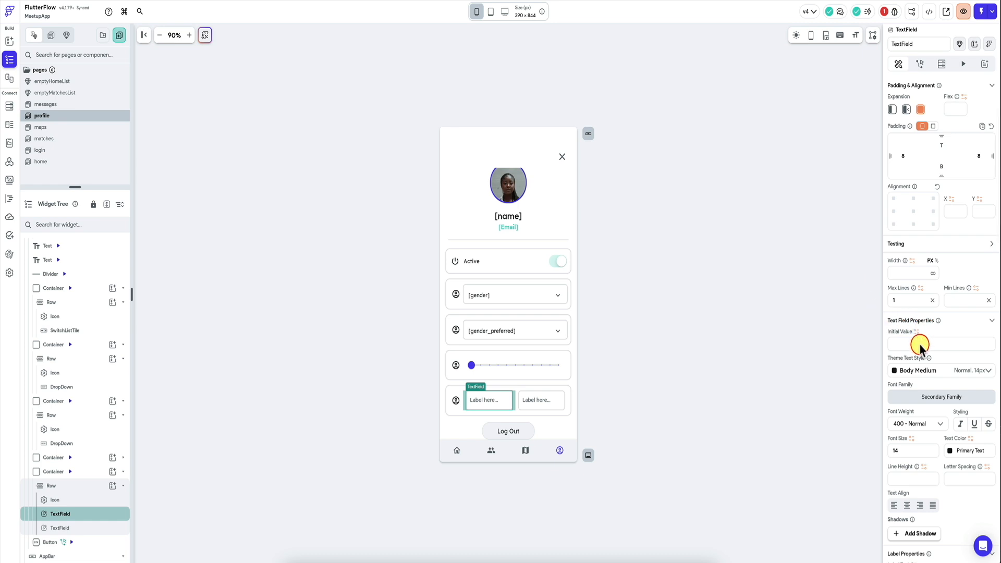
pyautogui.scroll(-4, 925, 354)
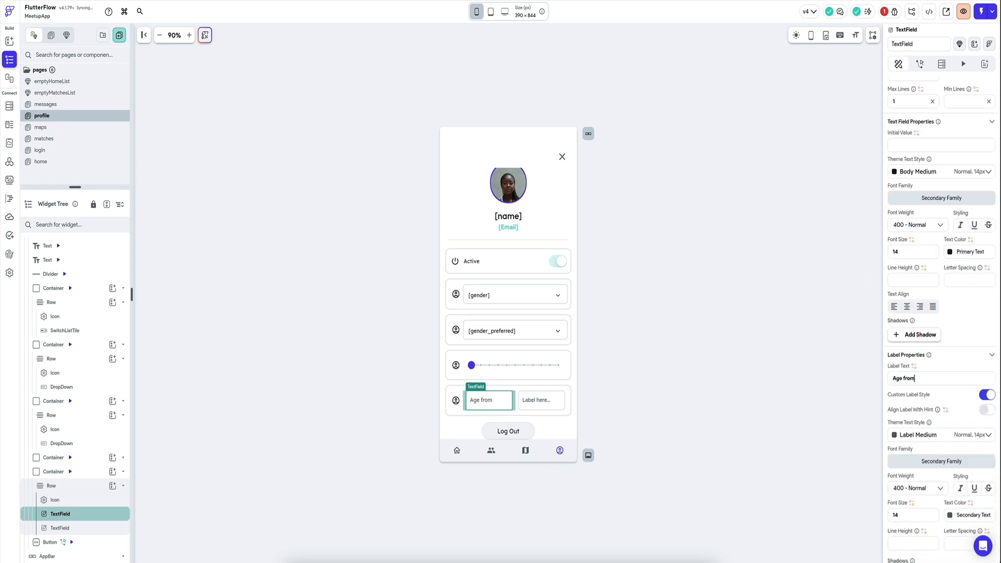
pyautogui.click(492, 400)
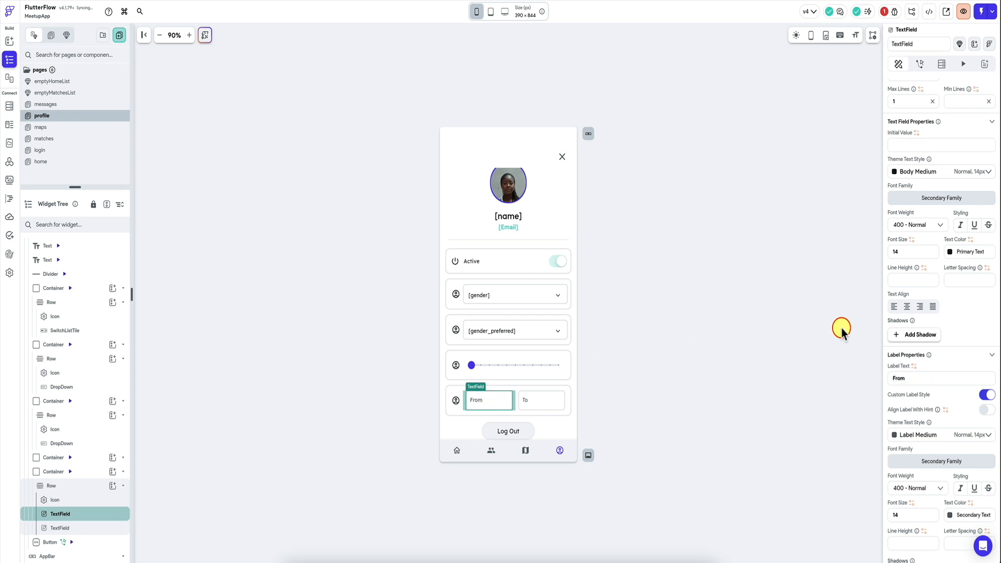
pyautogui.scroll(5, 923, 286)
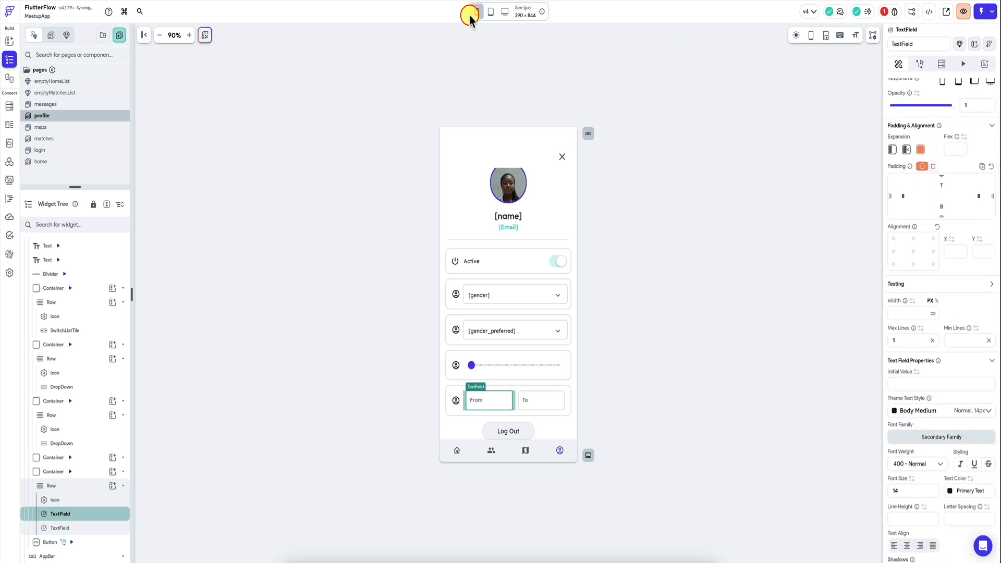
# Step: Switch to the Supabase table editor and examine the columns of the profiles and preferences tables
pyautogui.click(591, 58)
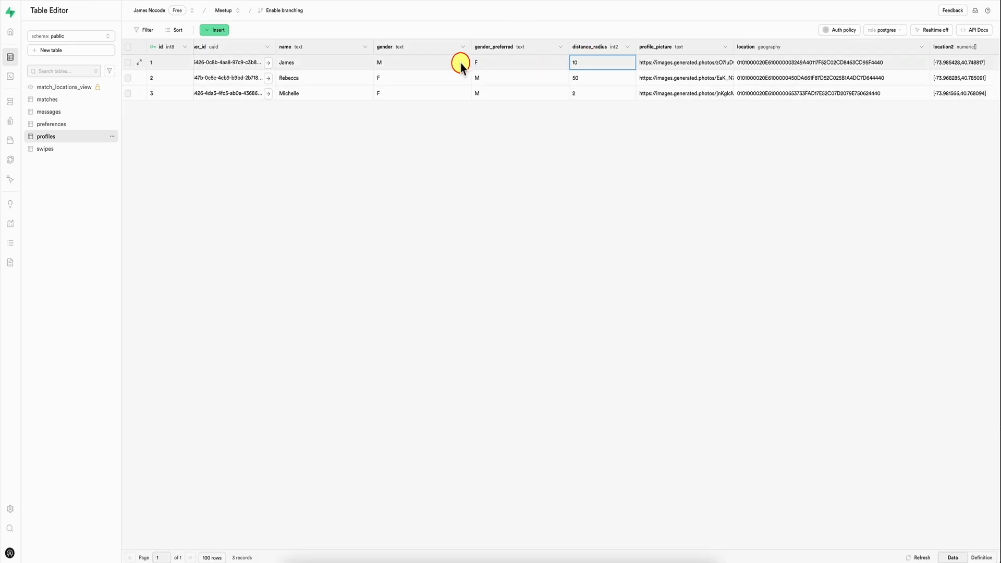
pyautogui.hscroll(-3, 553, 81)
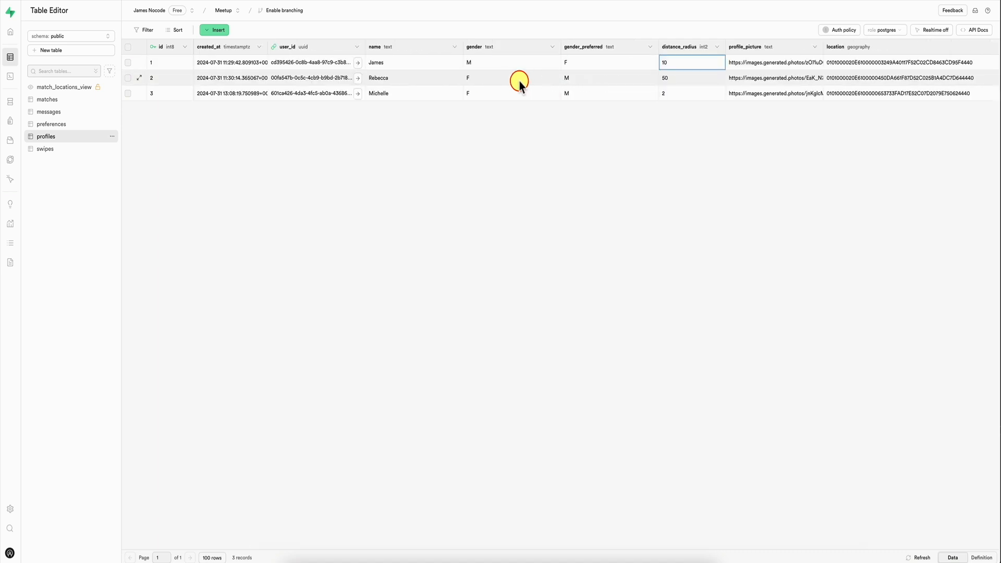
pyautogui.click(58, 125)
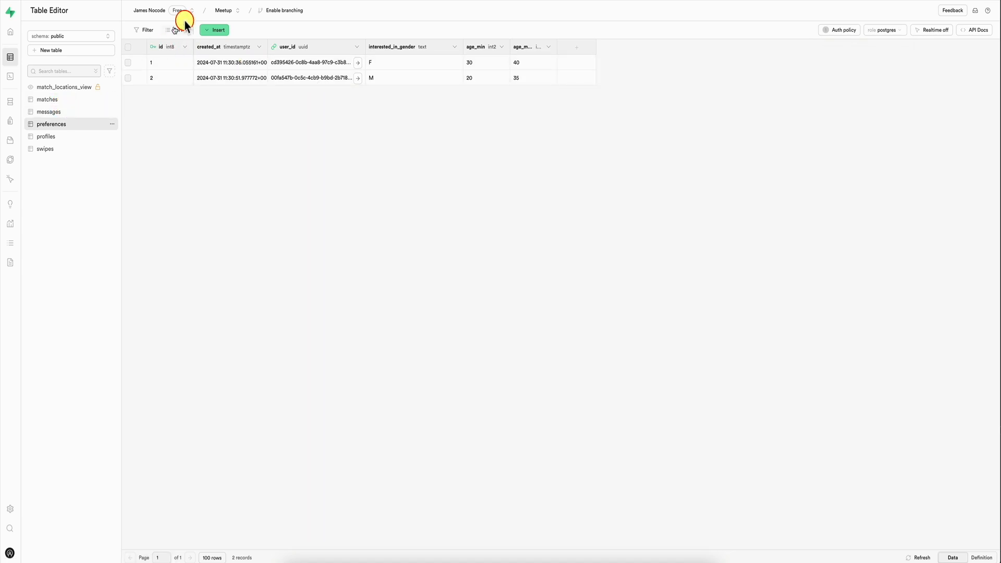
# Step: Delete the gender_preferred and distance_radius columns from the profiles table
pyautogui.click(65, 137)
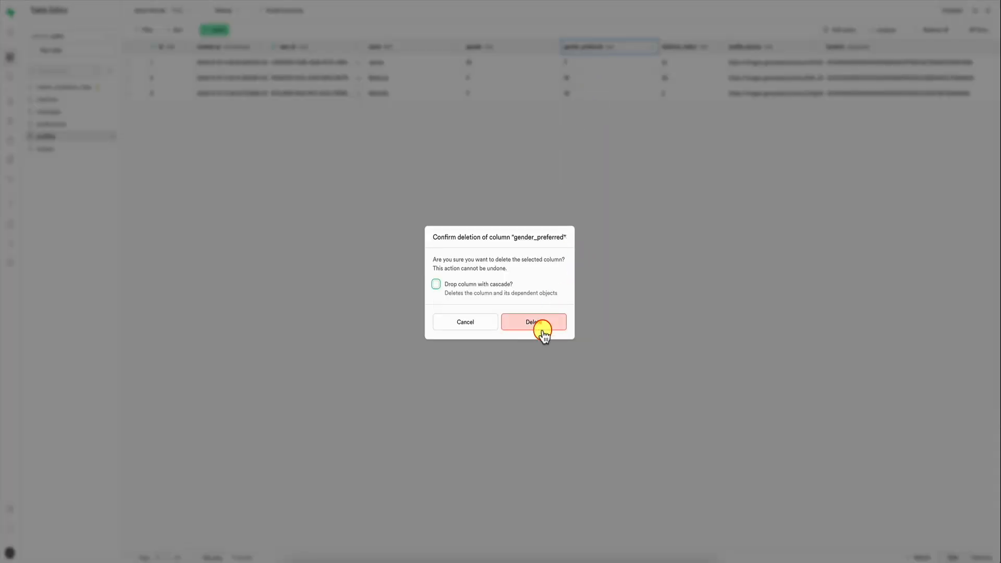
pyautogui.click(542, 329)
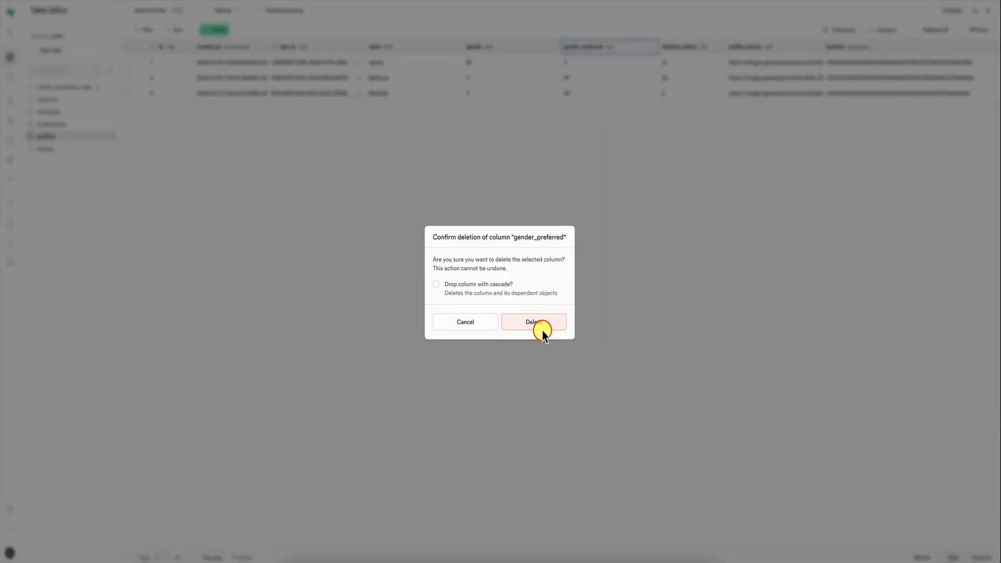
pyautogui.click(622, 47)
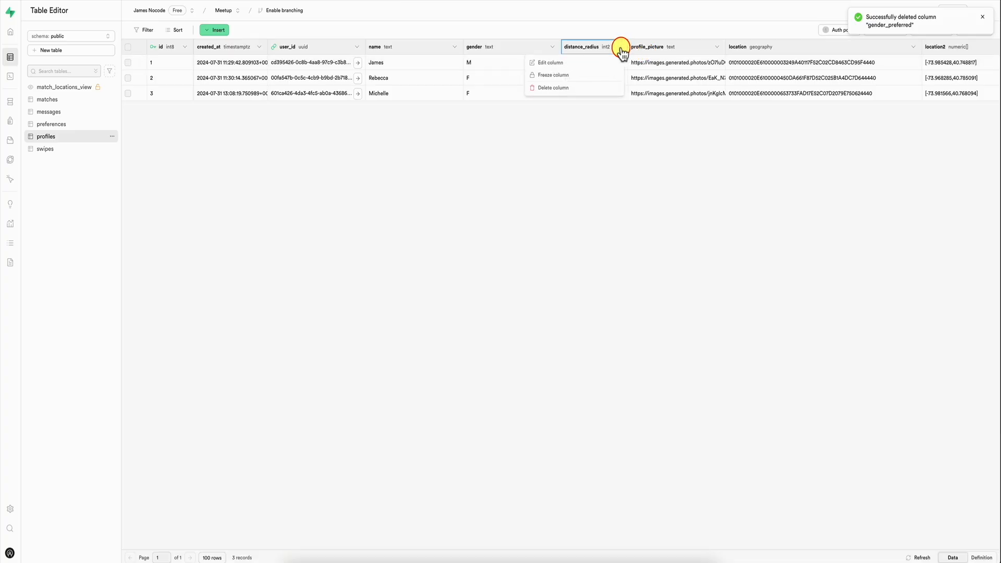
pyautogui.click(596, 88)
pyautogui.click(534, 319)
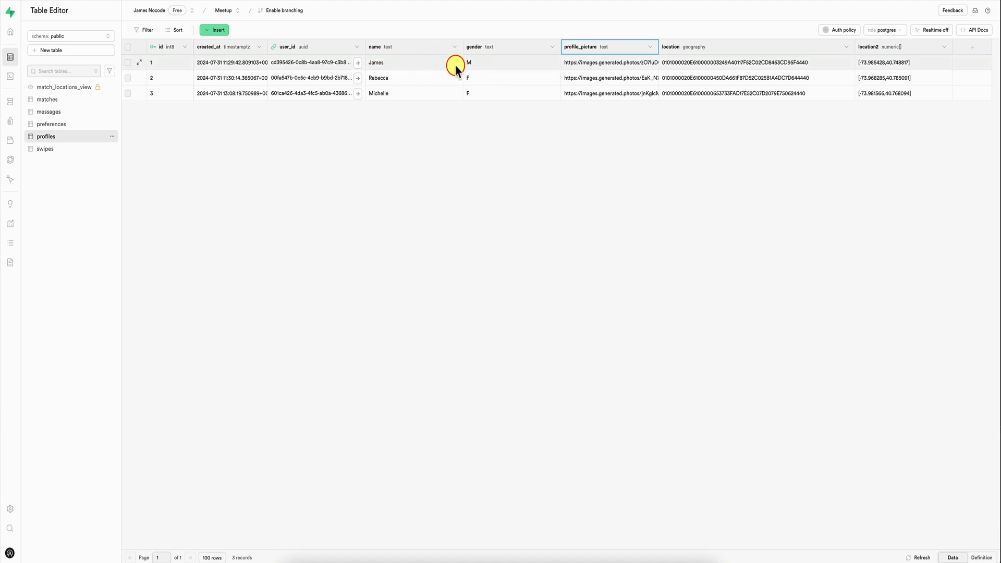
# Step: Add an int2 column named distance_radius to the preferences table and open its first row's value for editing
pyautogui.click(77, 125)
pyautogui.click(576, 50)
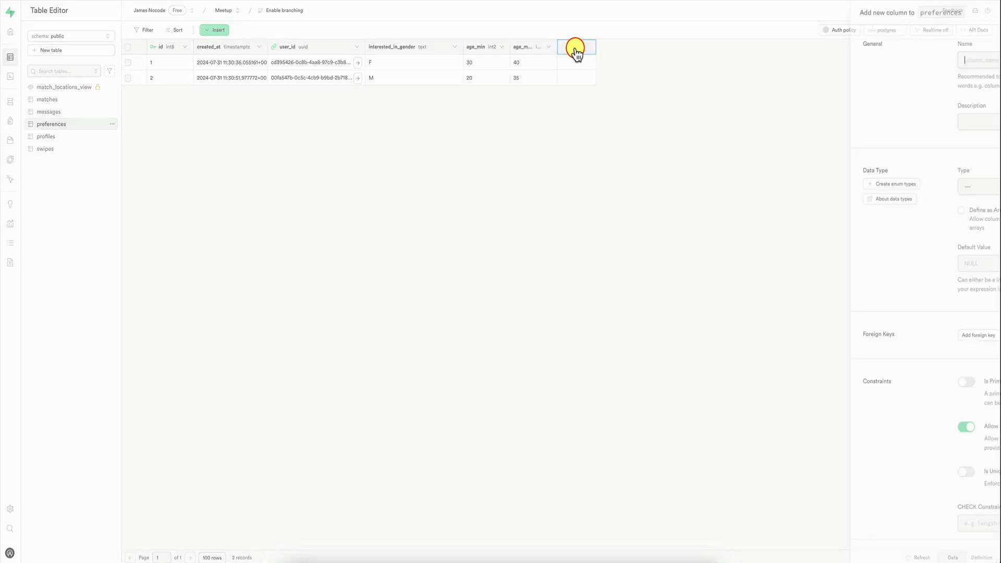
pyautogui.write('radius')
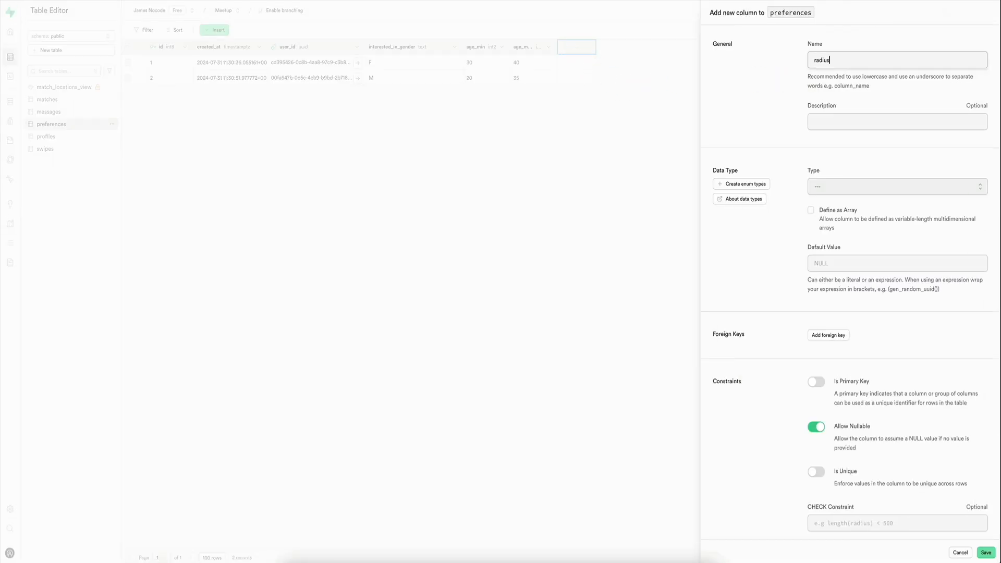
pyautogui.press('super+a')
pyautogui.click(821, 186)
pyautogui.scroll(-5, 840, 254)
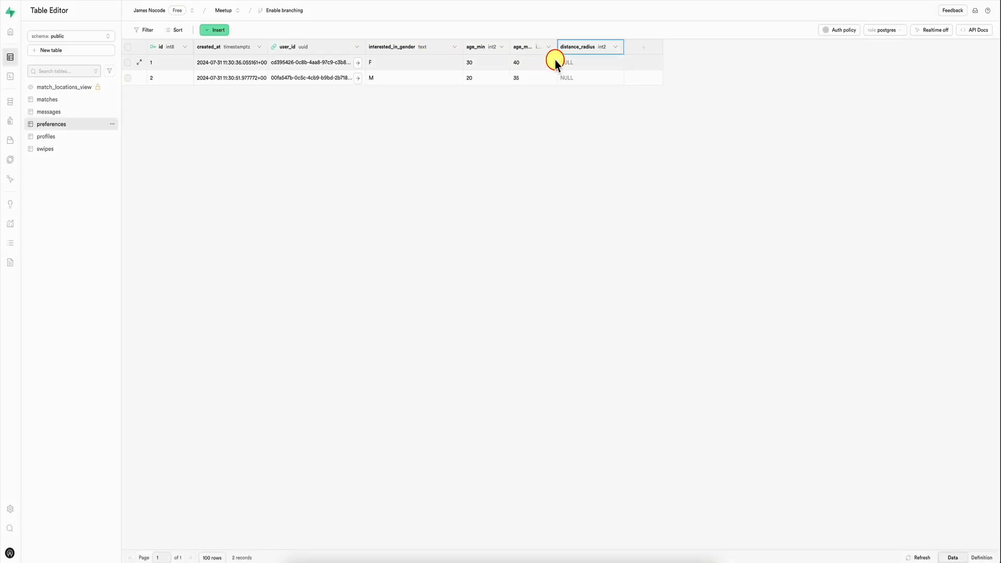
pyautogui.doubleClick(581, 63)
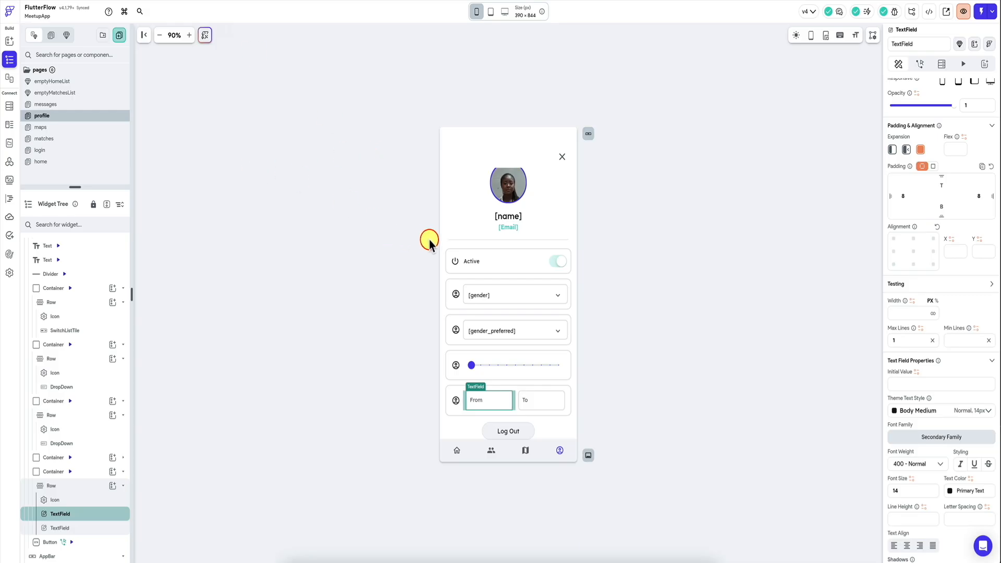
# Step: Switch back to FlutterFlow and examine the profile page's backend query
pyautogui.click(448, 190)
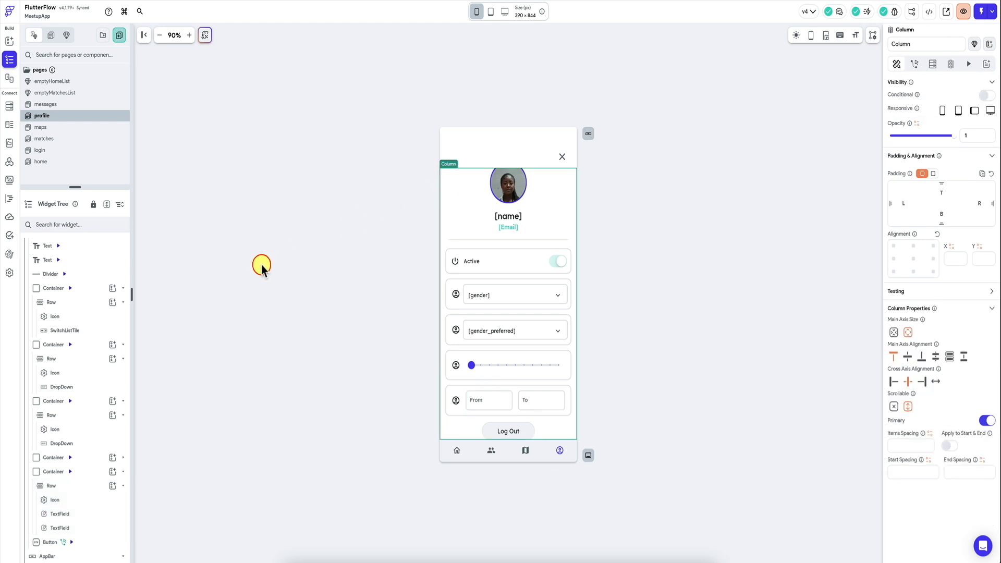
pyautogui.scroll(2, 83, 286)
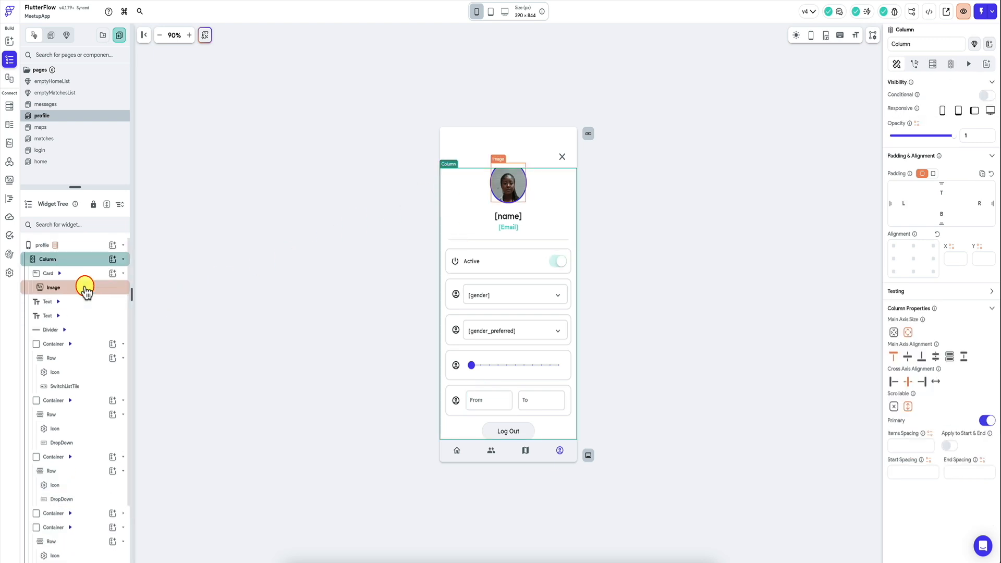
pyautogui.click(79, 245)
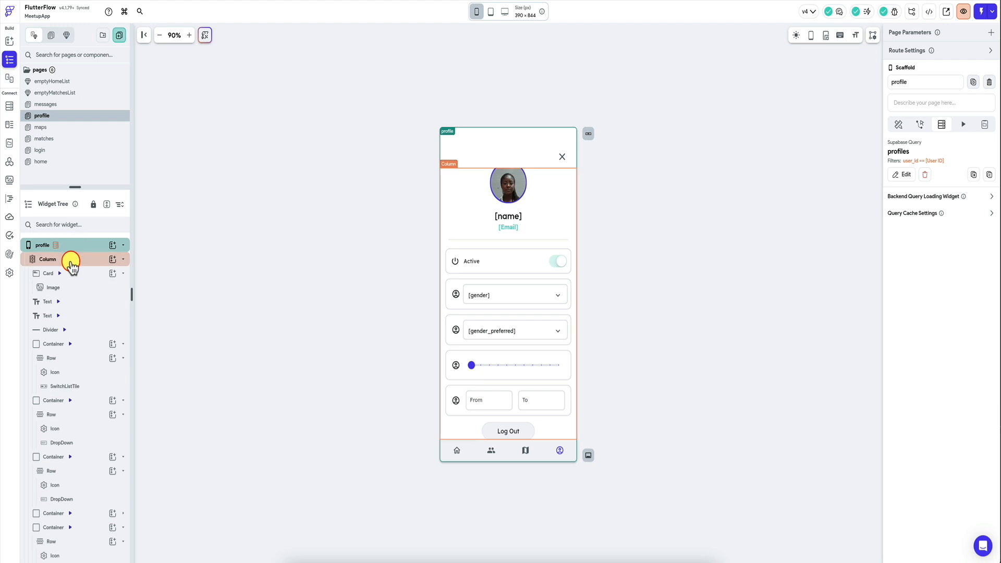
# Step: Add a Supabase Query on the preferences table to the page's main Column, with query type Single Row
pyautogui.click(71, 265)
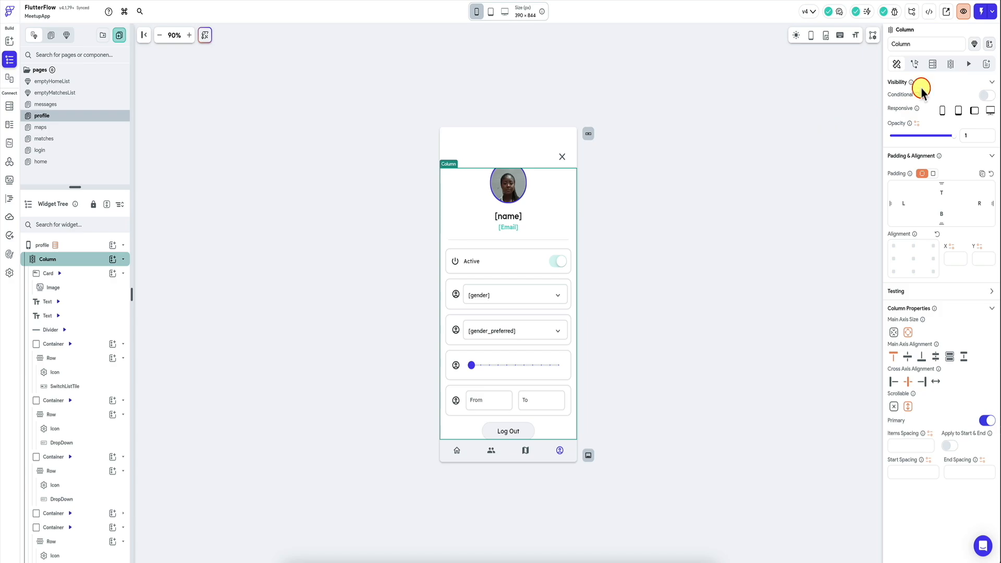
pyautogui.click(933, 64)
pyautogui.click(968, 93)
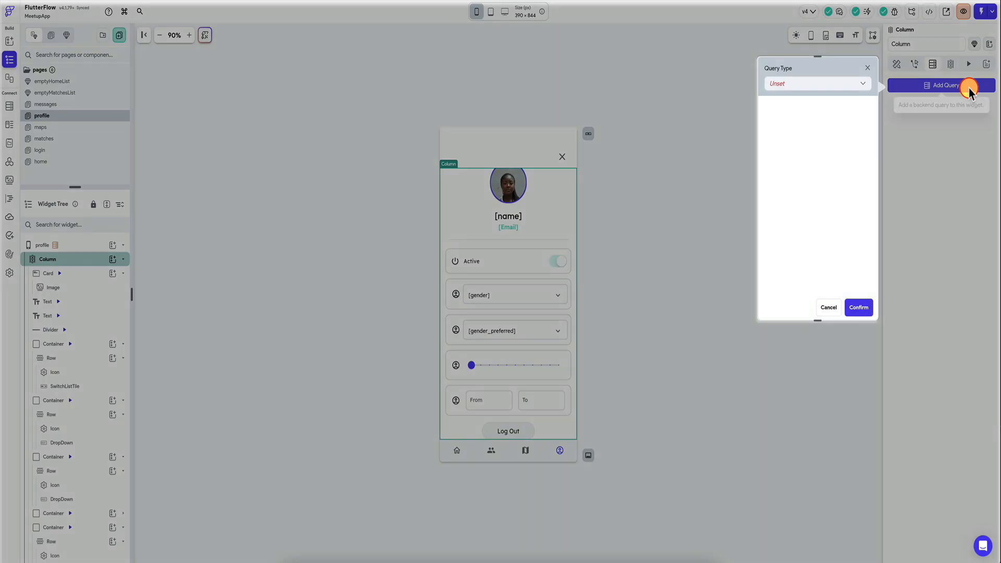
pyautogui.click(803, 84)
pyautogui.click(793, 148)
pyautogui.click(816, 117)
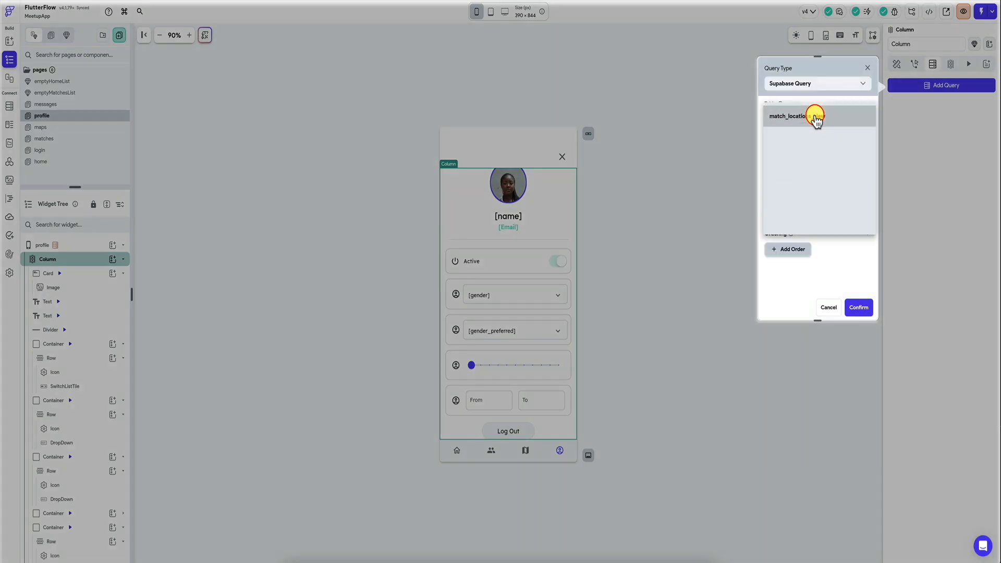
pyautogui.click(801, 181)
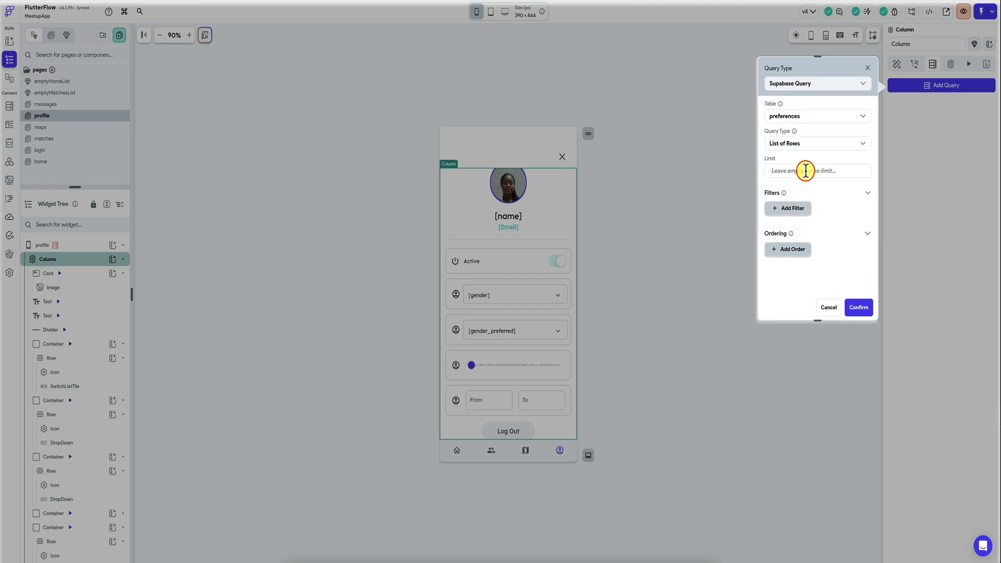
pyautogui.click(819, 142)
pyautogui.click(811, 163)
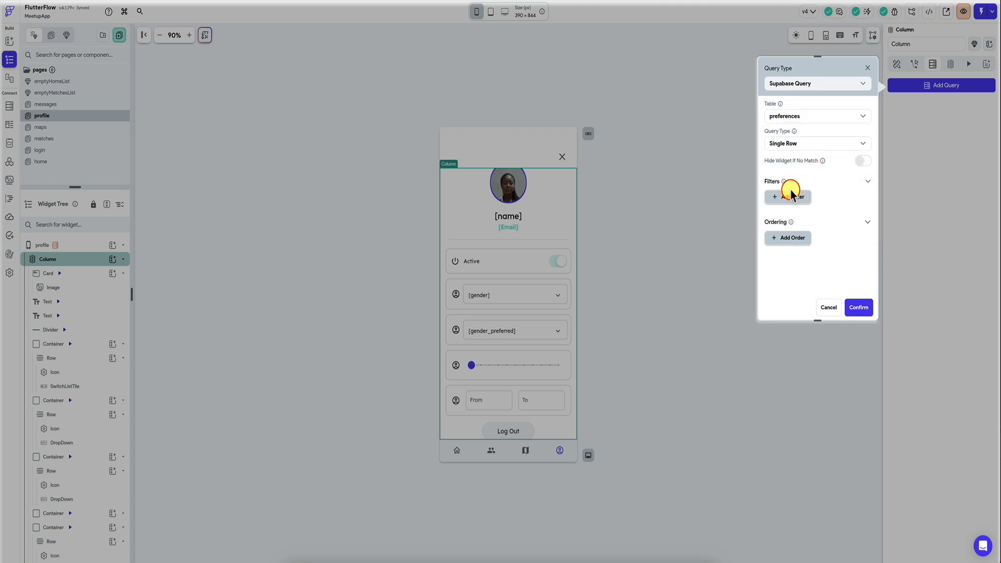
# Step: Filter the preferences query to user_id Equal To the User ID and confirm the query
pyautogui.click(793, 192)
pyautogui.click(801, 234)
pyautogui.click(804, 233)
pyautogui.click(797, 239)
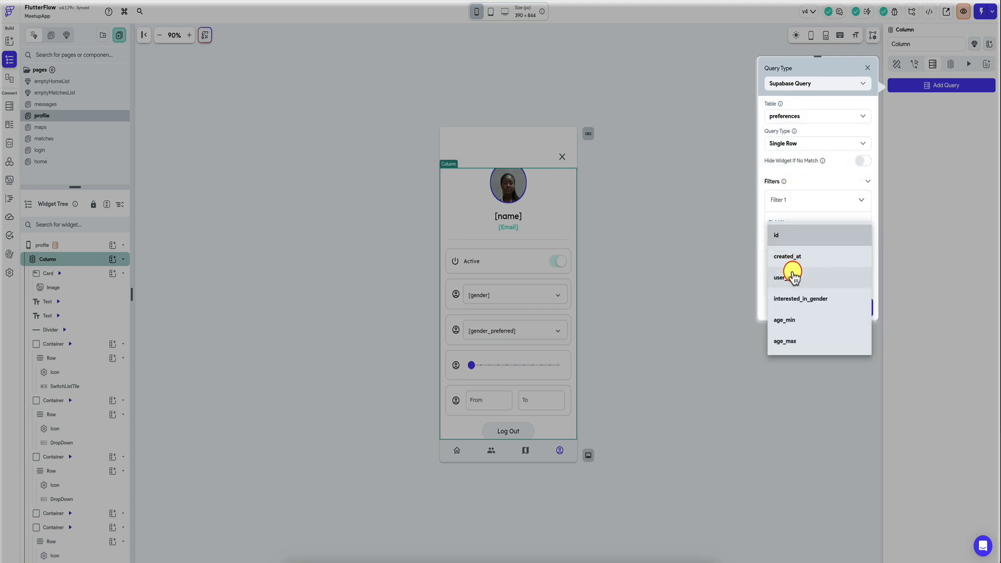
pyautogui.click(790, 263)
pyautogui.click(798, 273)
pyautogui.click(798, 271)
pyautogui.scroll(-1, 798, 263)
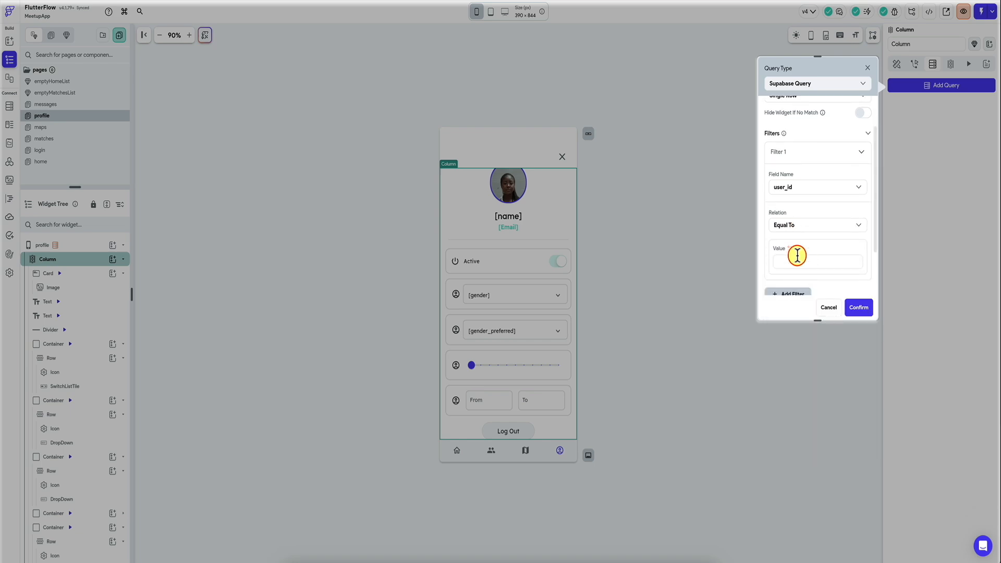
pyautogui.click(794, 254)
pyautogui.click(857, 308)
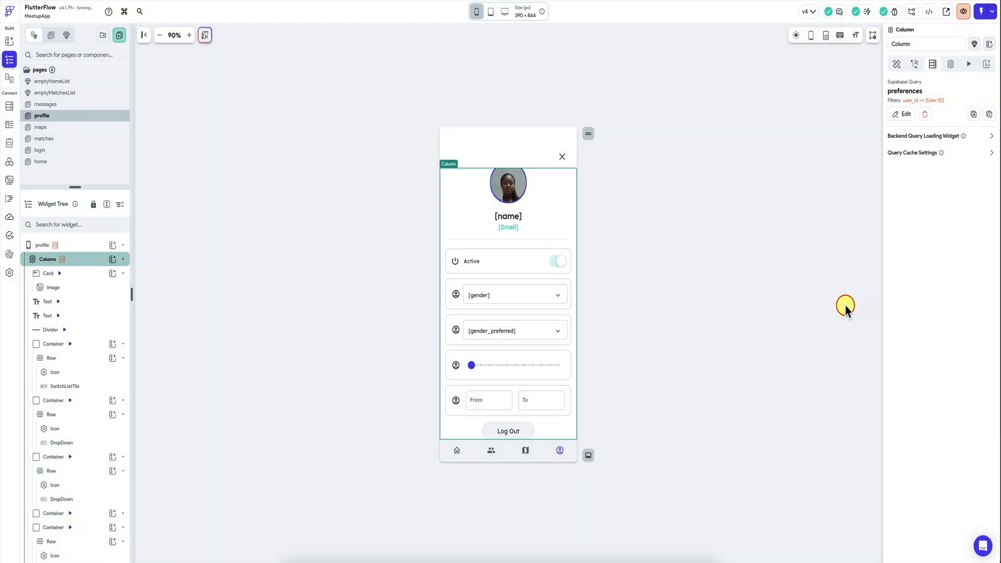
# Step: Set the preferred-gender dropdown's initial option value to interested_in_gender from the preferences Row
pyautogui.click(484, 295)
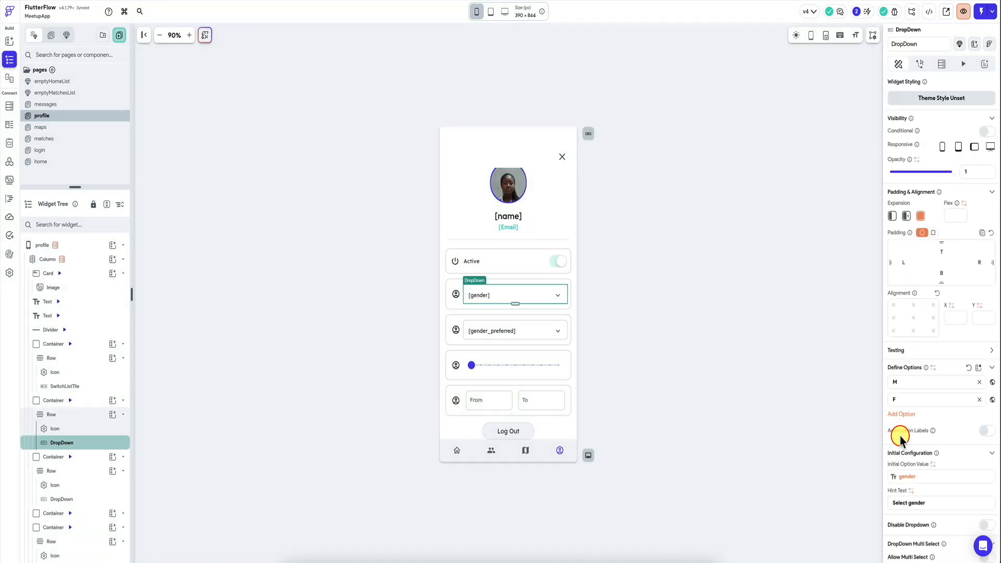
pyautogui.click(511, 330)
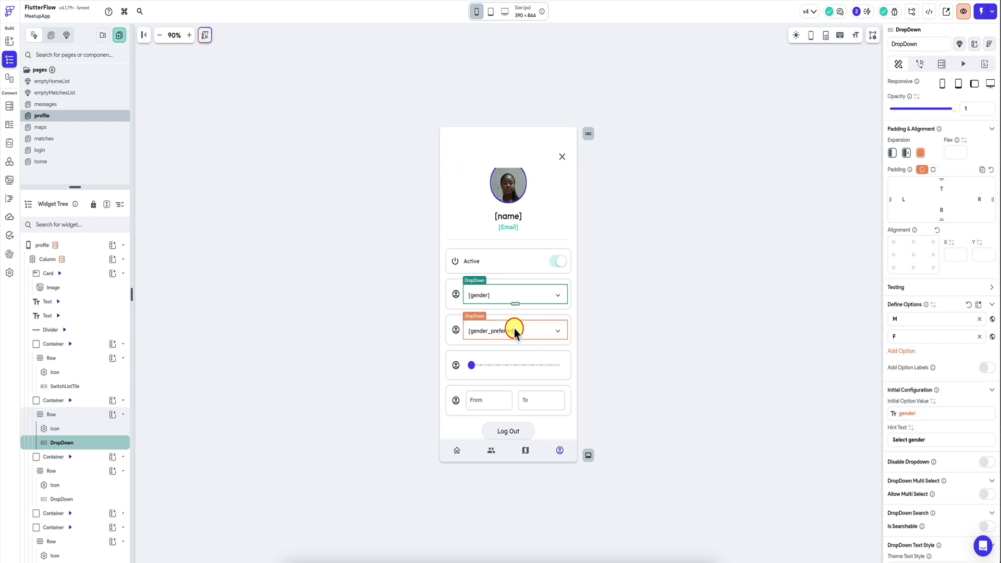
pyautogui.click(926, 415)
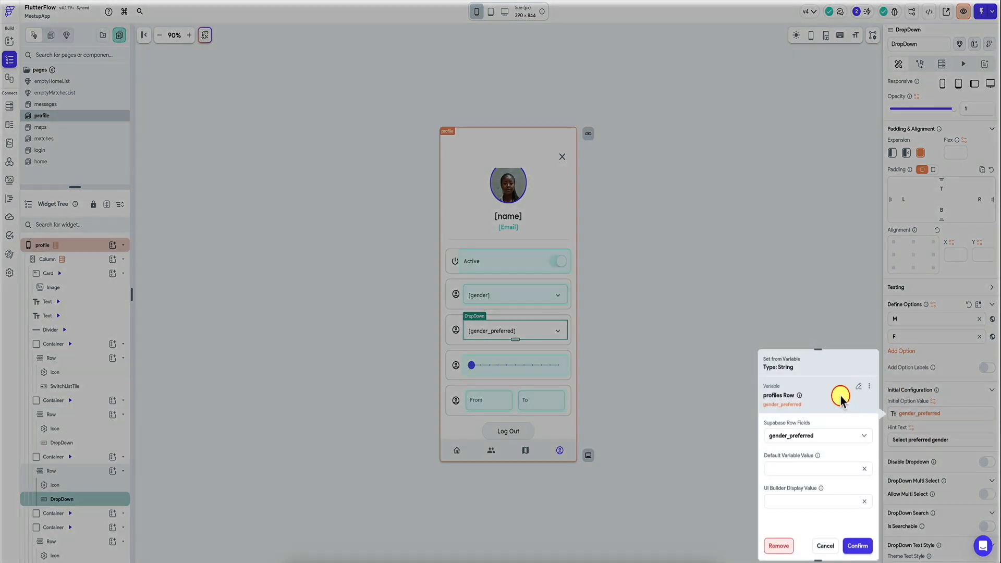
pyautogui.click(858, 389)
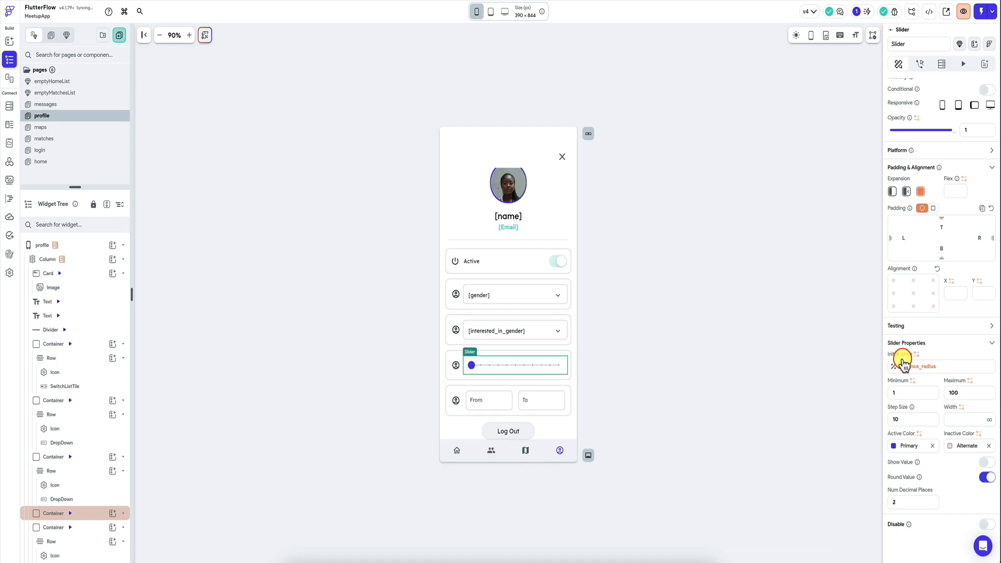
pyautogui.click(902, 360)
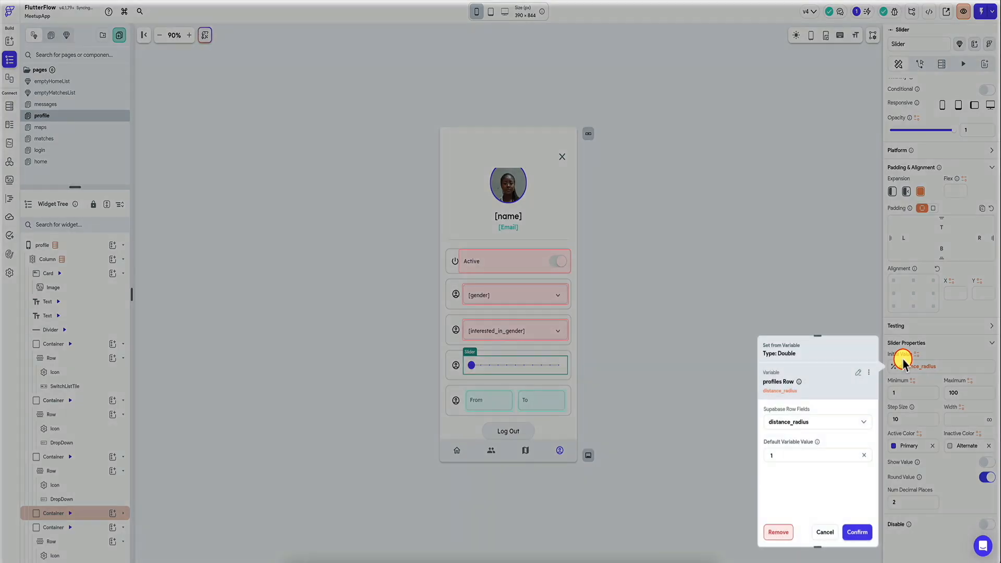
pyautogui.click(858, 373)
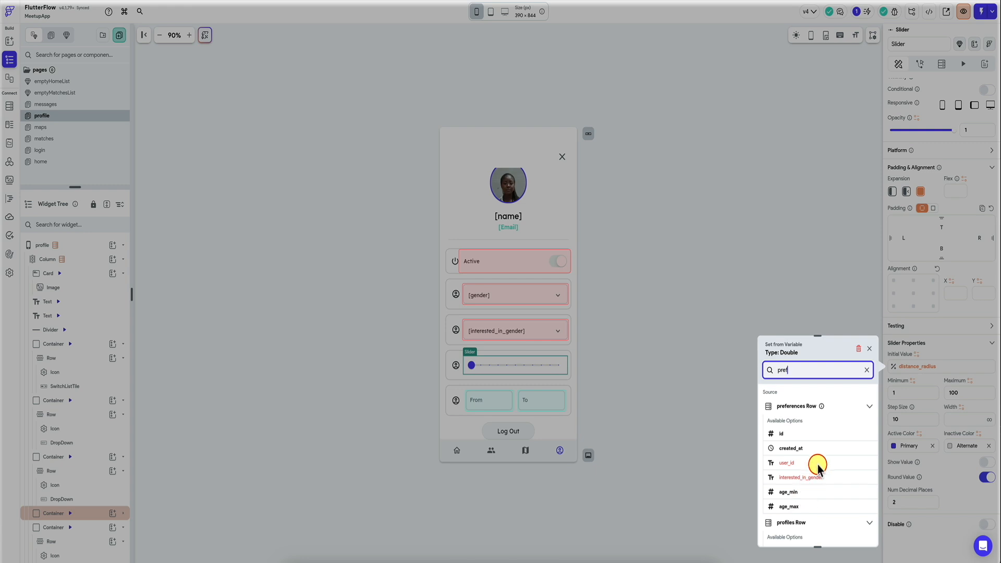
pyautogui.click(868, 346)
pyautogui.click(771, 327)
# Step: Re-import the Supabase table schema from the app's Supabase settings, overwriting the existing schema
pyautogui.press('super+k')
pyautogui.write('s')
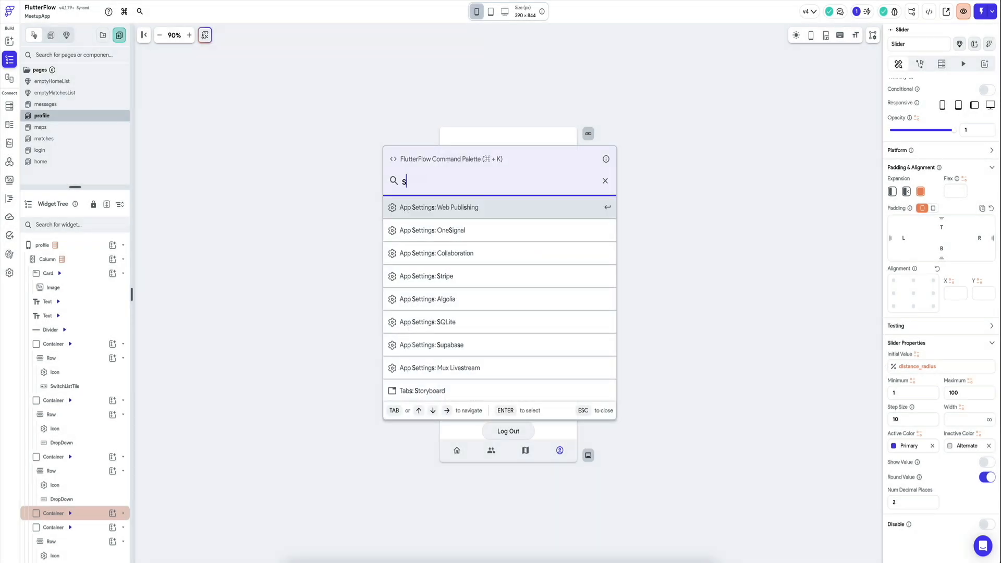
pyautogui.press('Return')
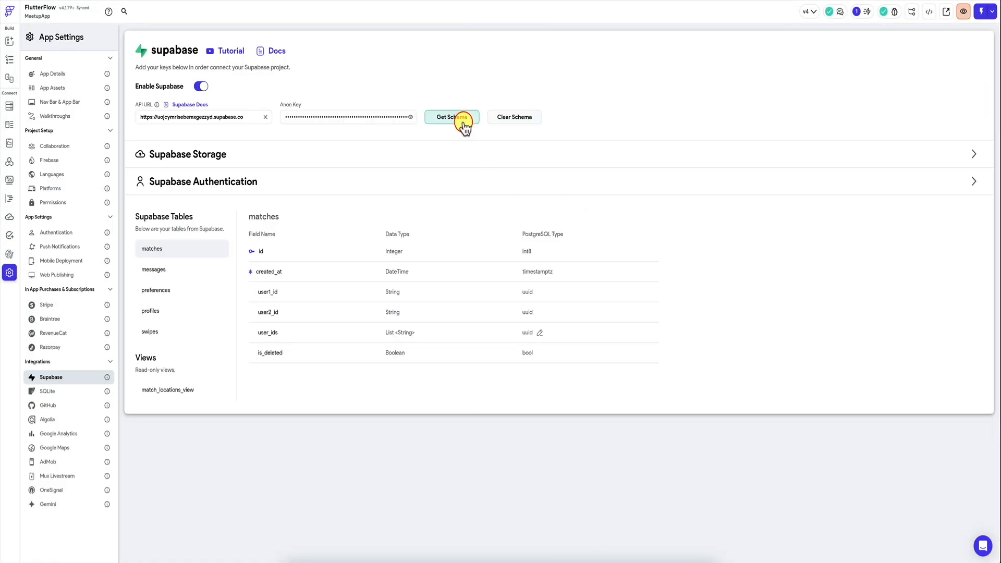
pyautogui.click(463, 123)
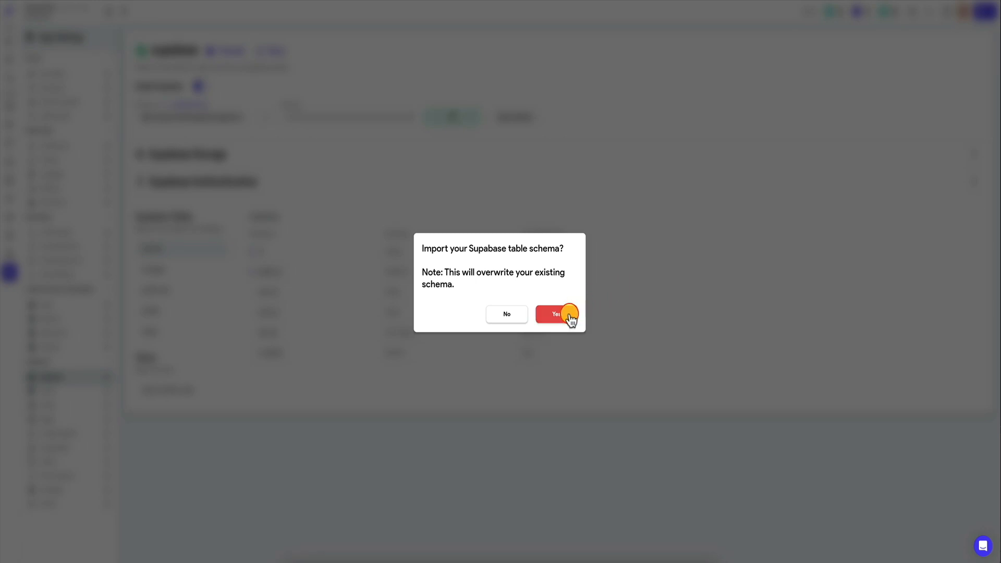
pyautogui.click(570, 314)
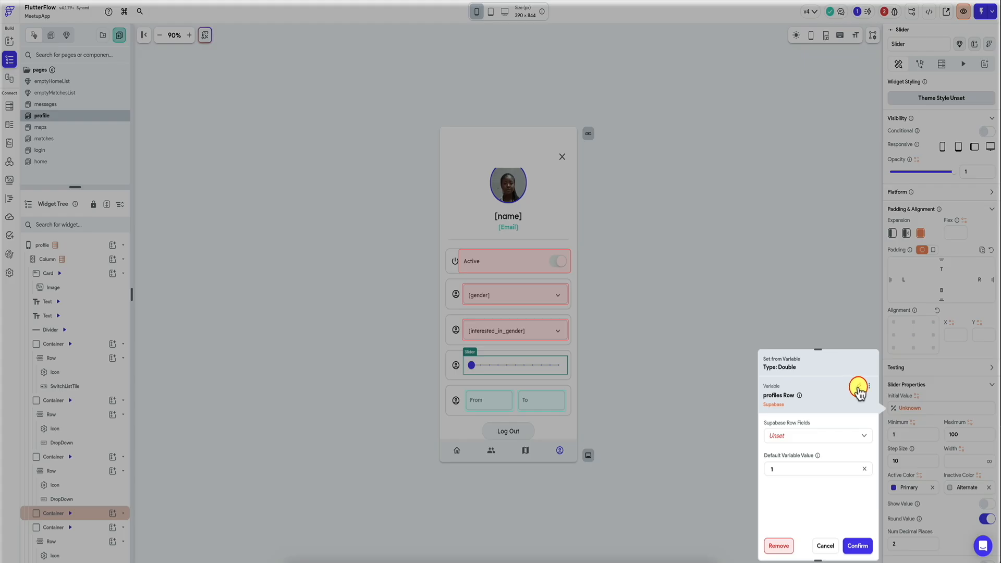
# Step: Set the slider's initial value to distance_radius from the preferences Row, with a default variable value of 1
pyautogui.click(858, 386)
pyautogui.write('prefe')
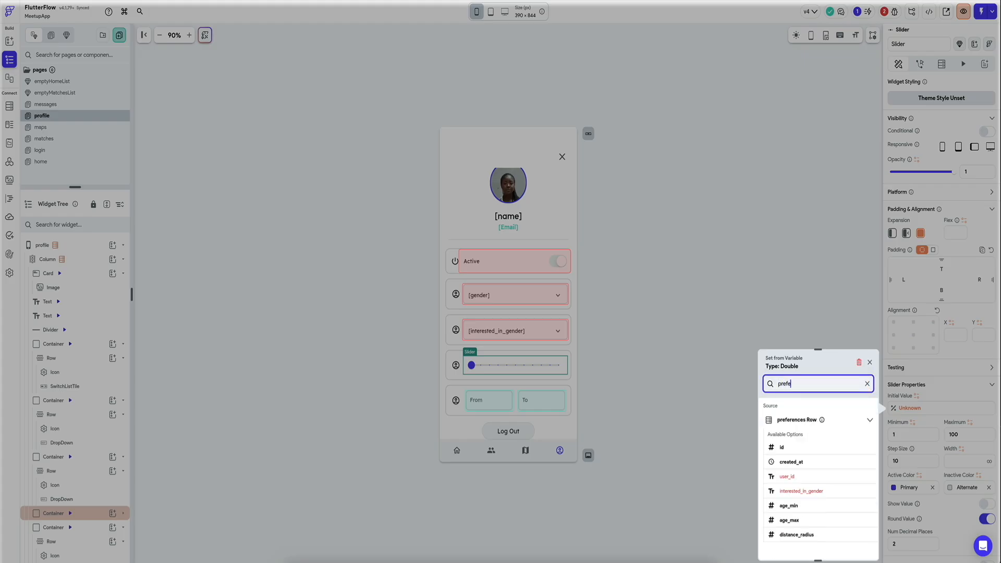
pyautogui.click(803, 535)
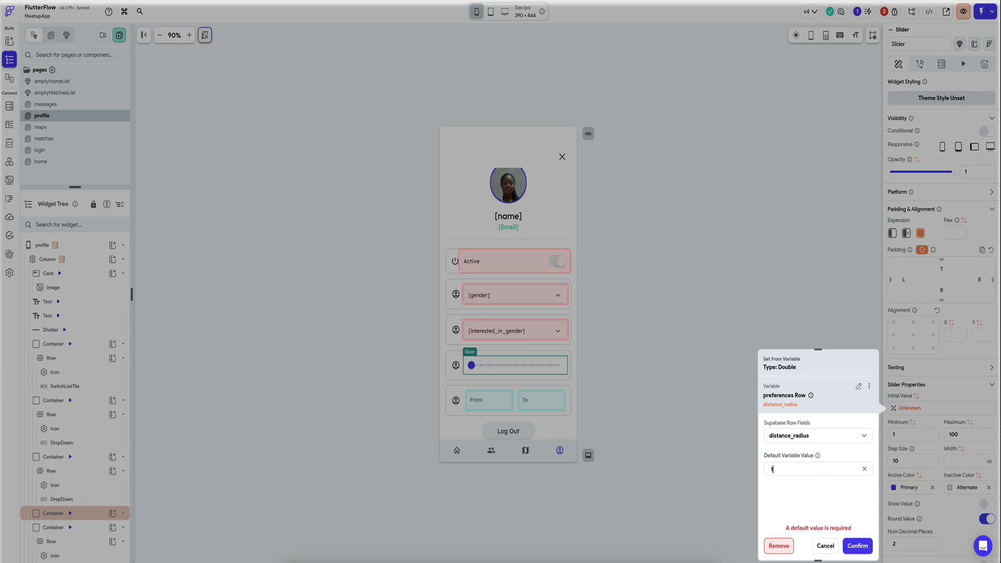
pyautogui.click(861, 547)
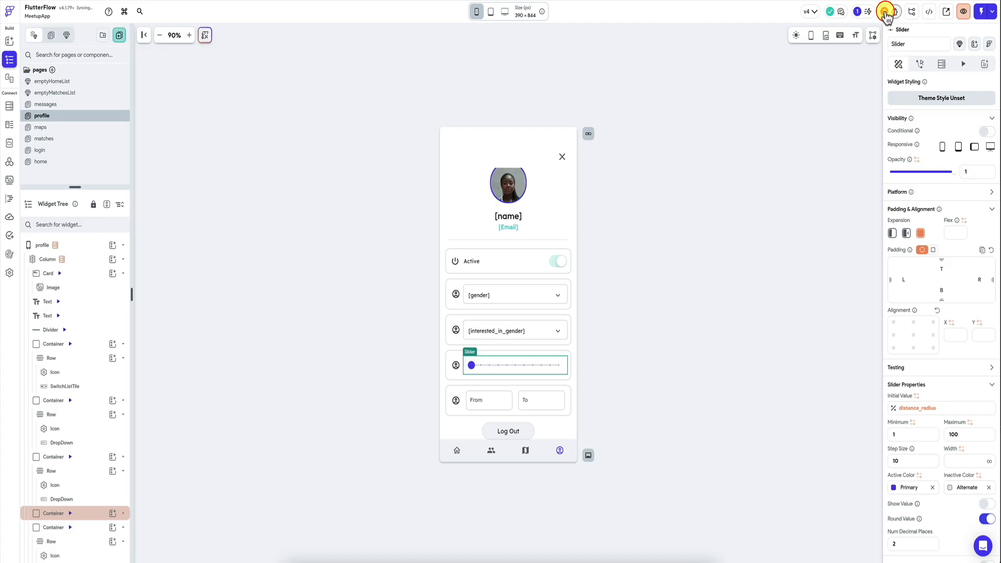
pyautogui.click(885, 12)
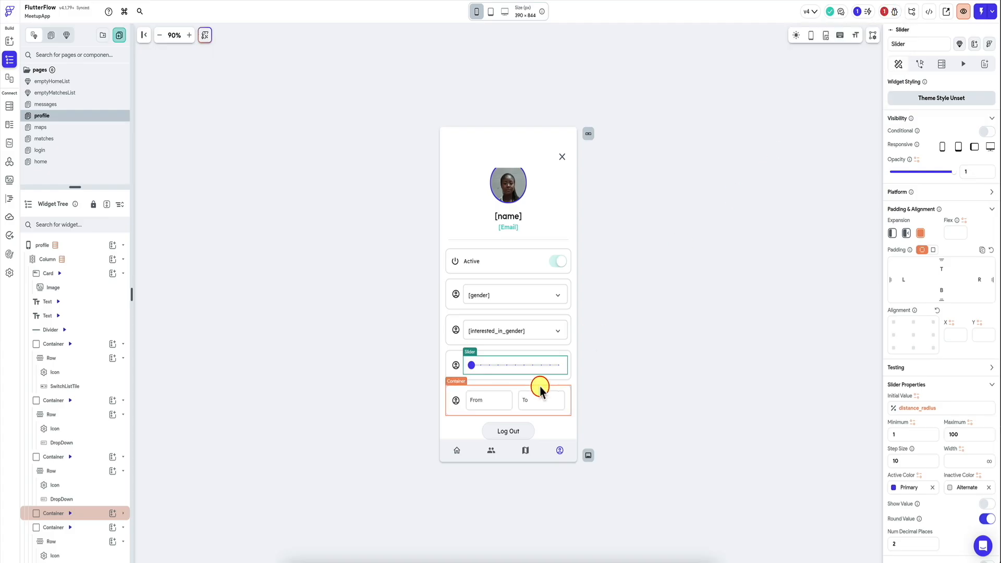
# Step: Set the initial values of the From and To text fields to age_min and age_max from the preferences Row
pyautogui.click(489, 400)
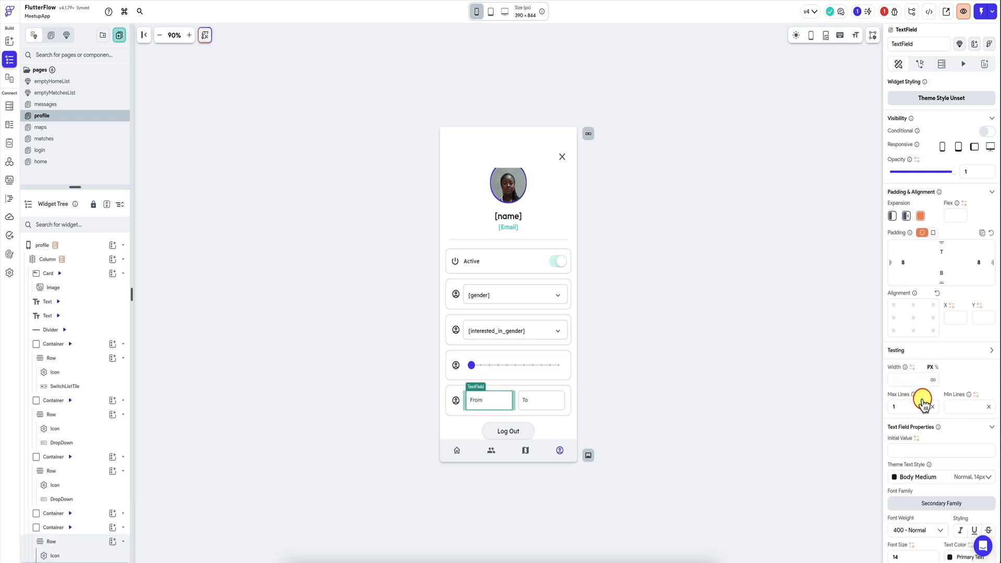
pyautogui.scroll(-5, 928, 322)
pyautogui.scroll(-9, 930, 322)
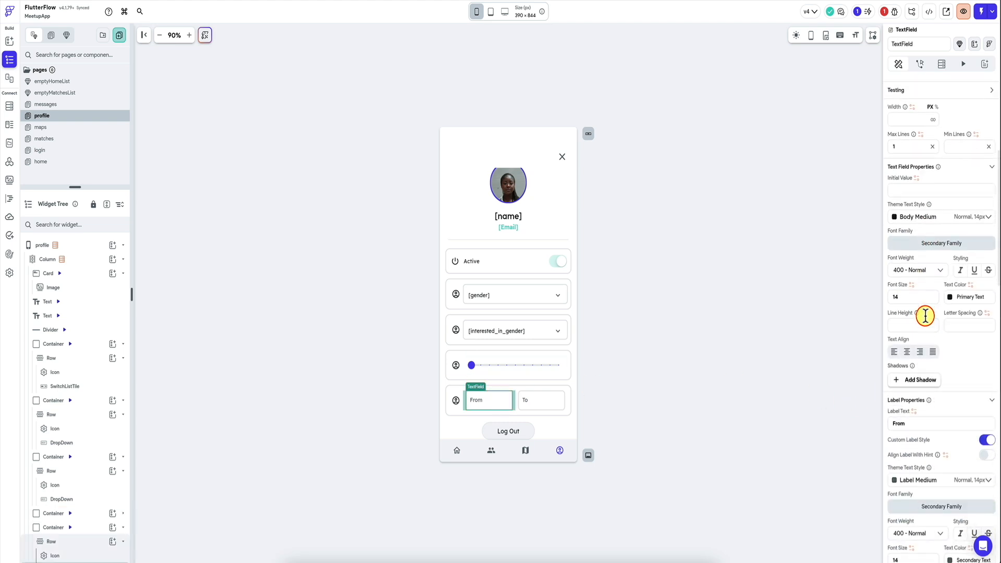
pyautogui.scroll(15, 918, 406)
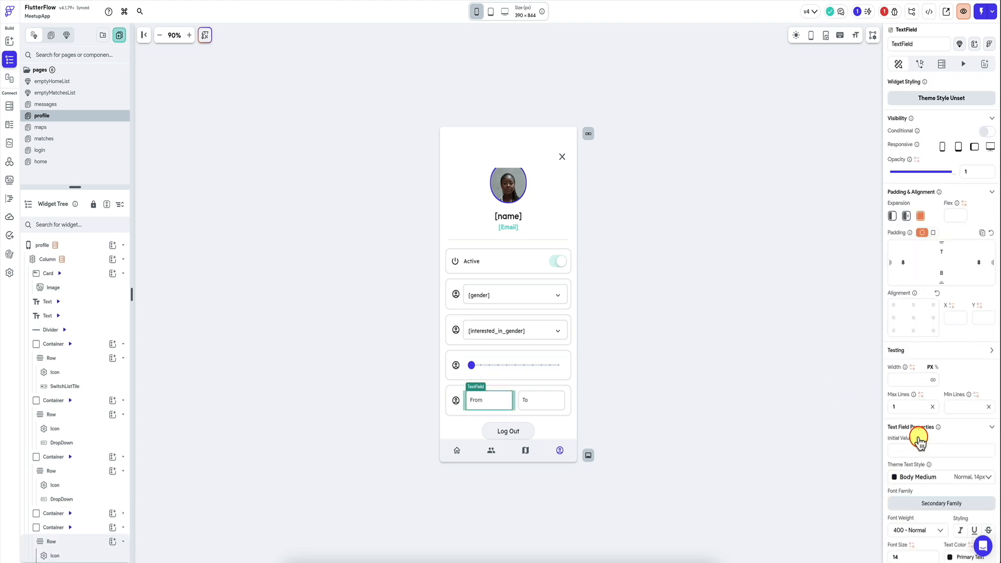
pyautogui.click(916, 438)
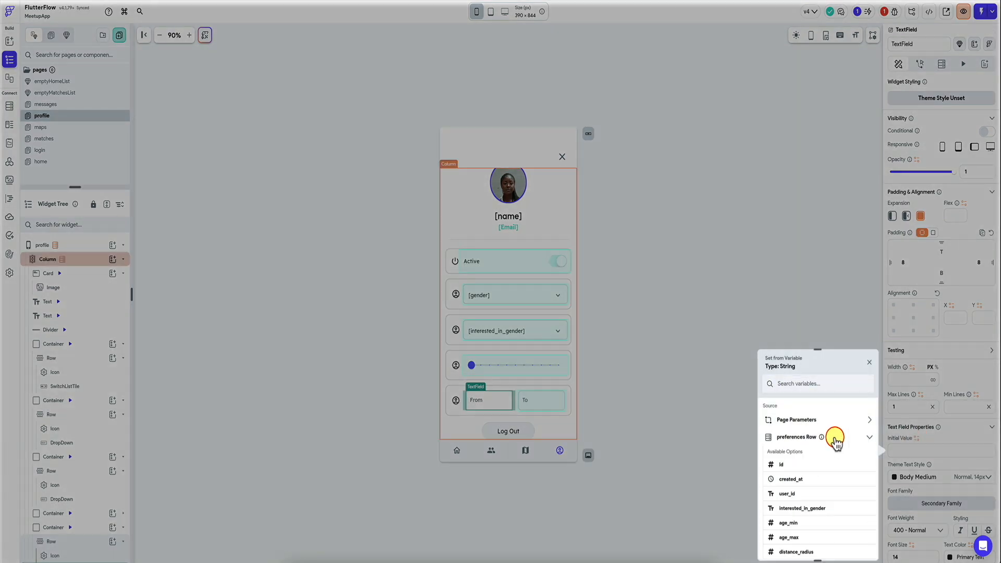
pyautogui.click(799, 527)
pyautogui.click(856, 543)
pyautogui.click(551, 405)
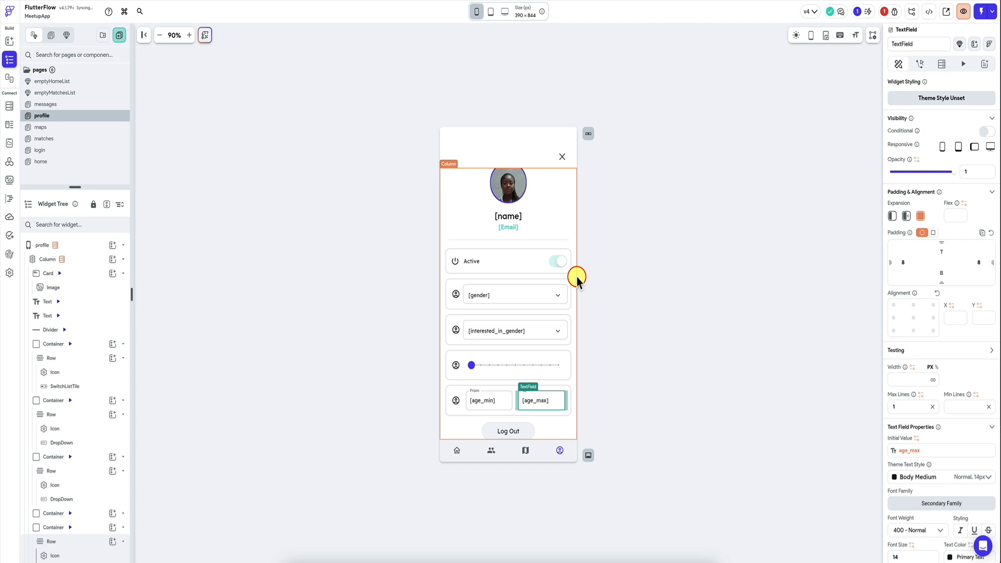
# Step: Inspect the custom function convertLocationsIntoCoords from the project issues and return to the profile page
pyautogui.click(886, 12)
pyautogui.click(812, 89)
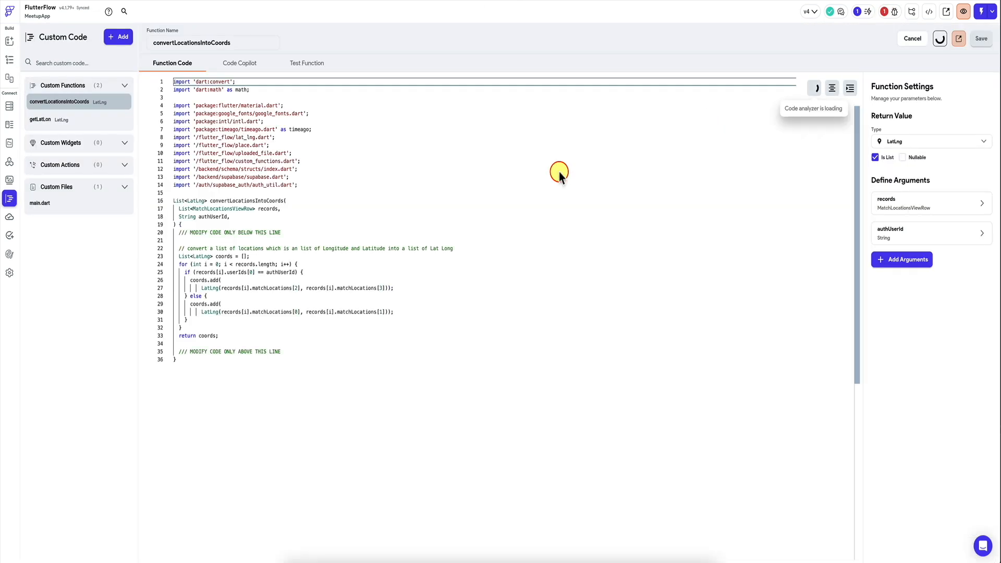
pyautogui.click(10, 59)
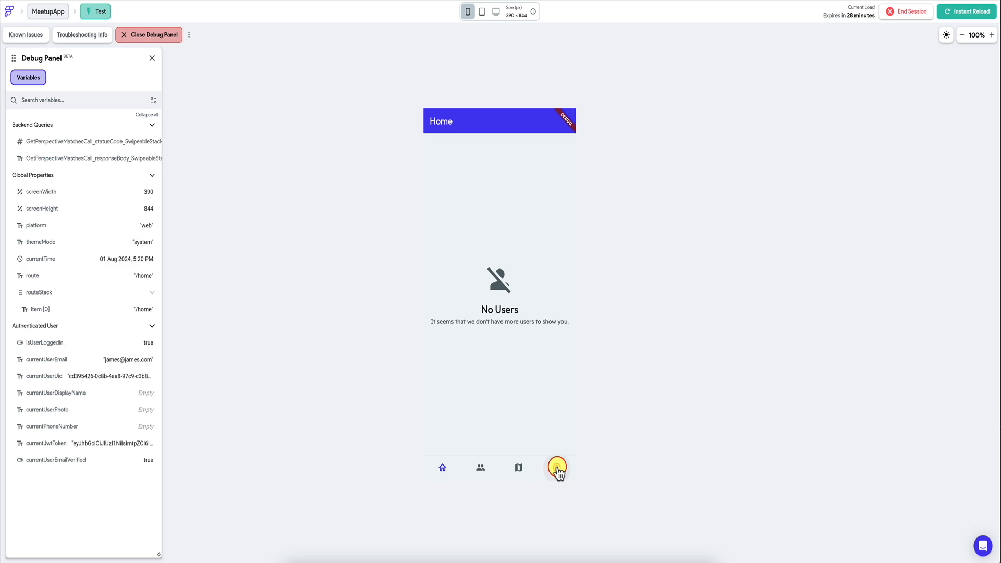
# Step: Open the profile page in the test session and try out the distance slider
pyautogui.click(557, 467)
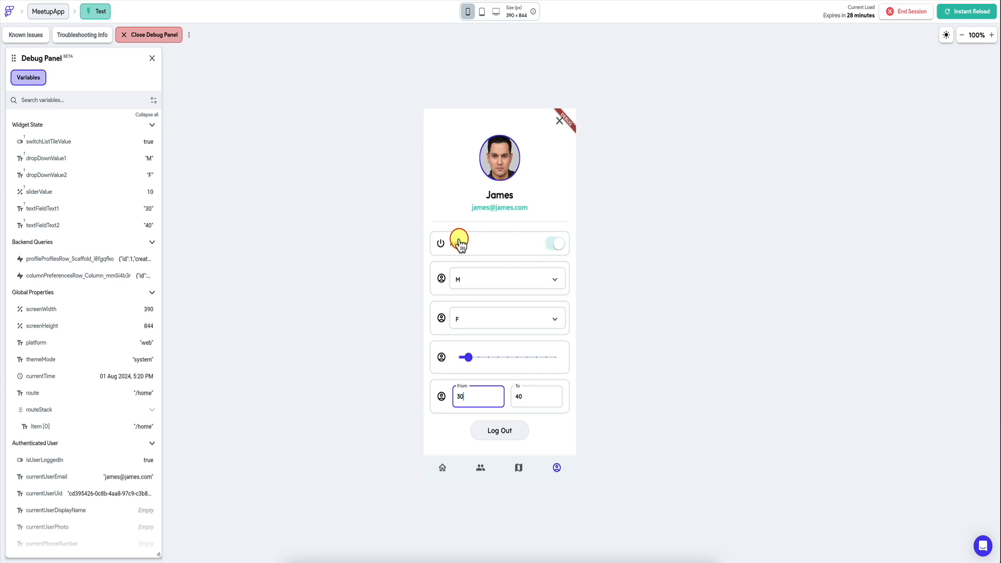
pyautogui.click(466, 358)
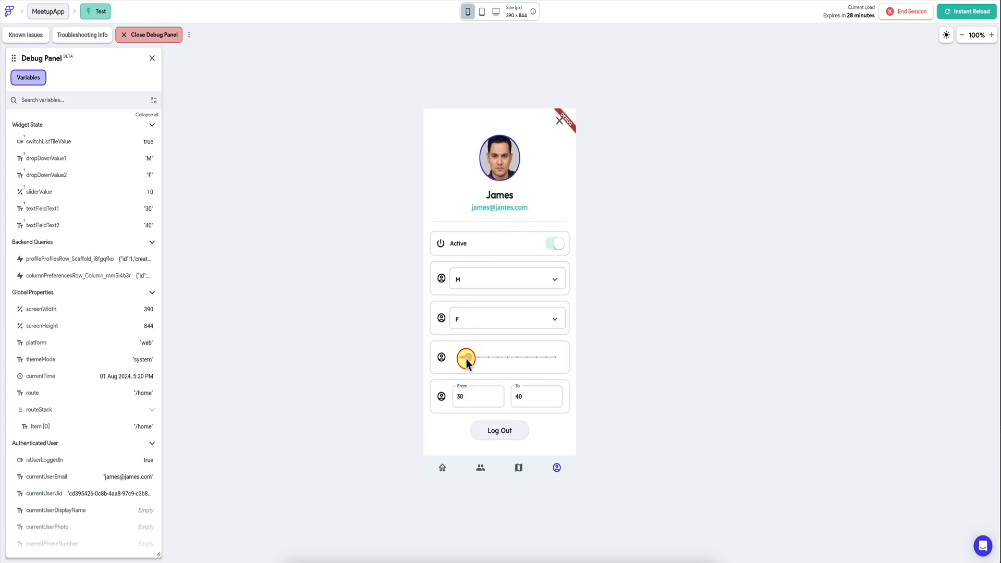
pyautogui.moveTo(470, 361); pyautogui.dragTo(474, 360)
pyautogui.moveTo(472, 363)
pyautogui.mouseDown()
pyautogui.moveTo(495, 367)
pyautogui.moveTo(469, 362)
pyautogui.mouseUp()
# Step: Add an On Selected action to the gender dropdown on the profile page
pyautogui.click(526, 298)
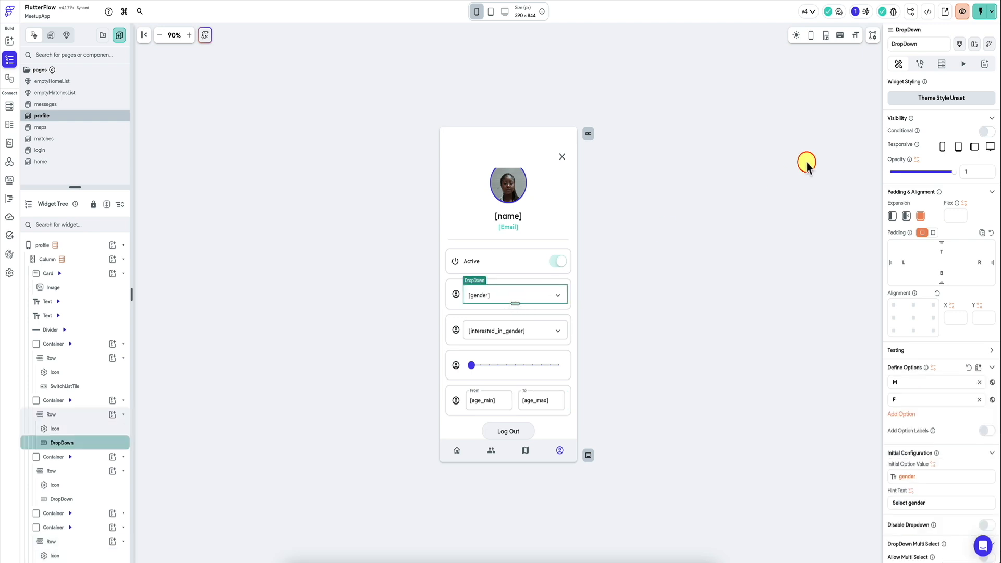
pyautogui.click(920, 64)
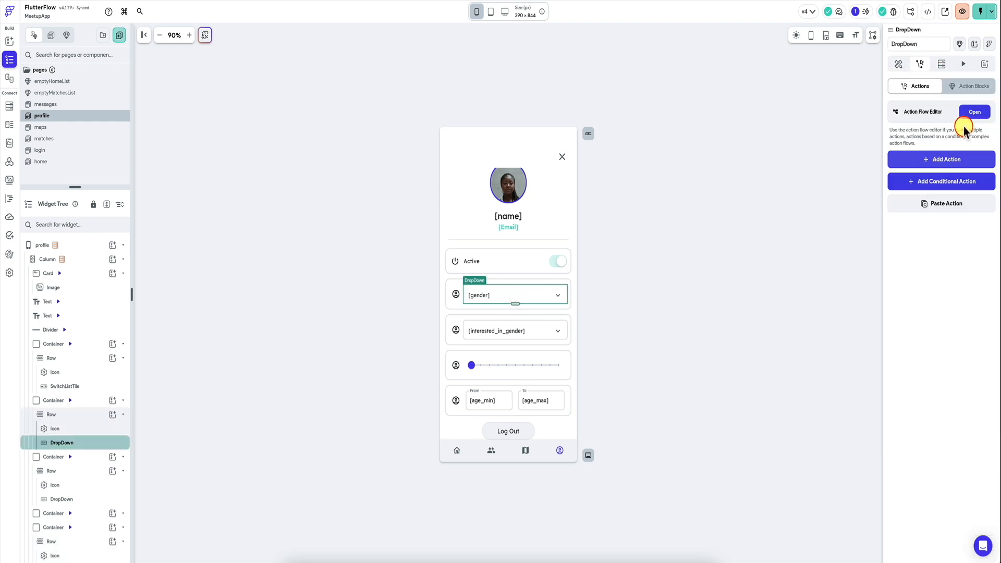
pyautogui.click(943, 161)
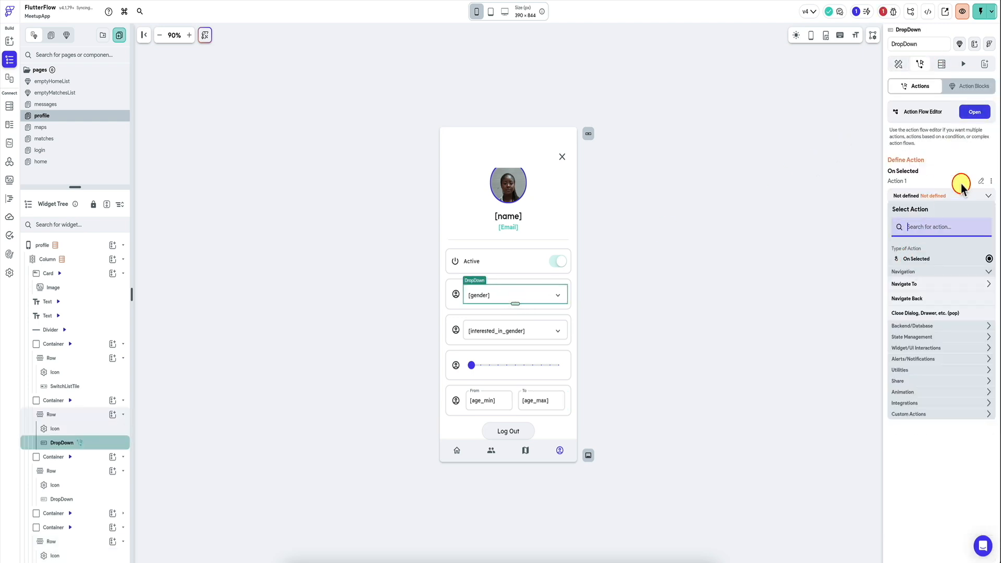
pyautogui.click(980, 111)
pyautogui.click(979, 115)
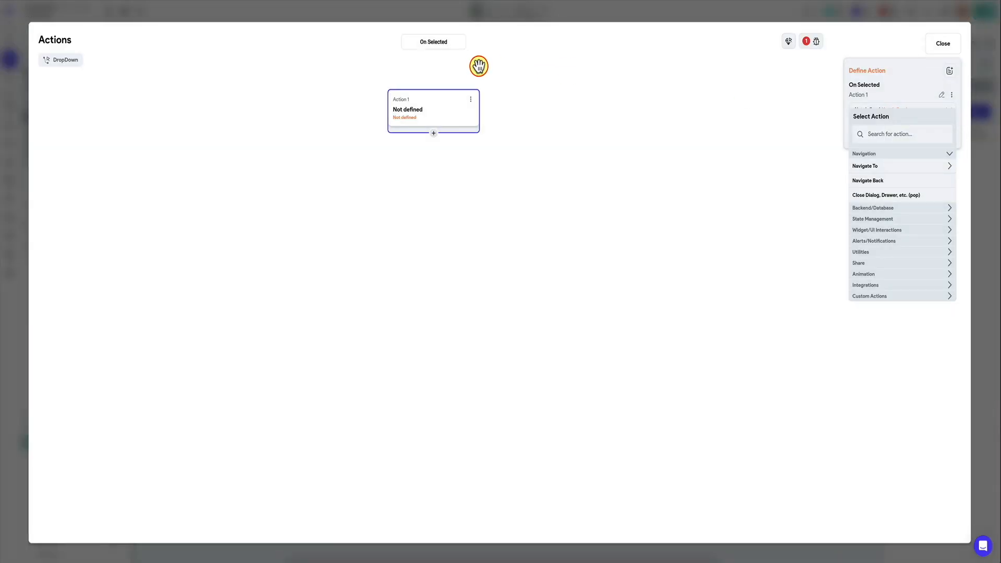
pyautogui.click(943, 44)
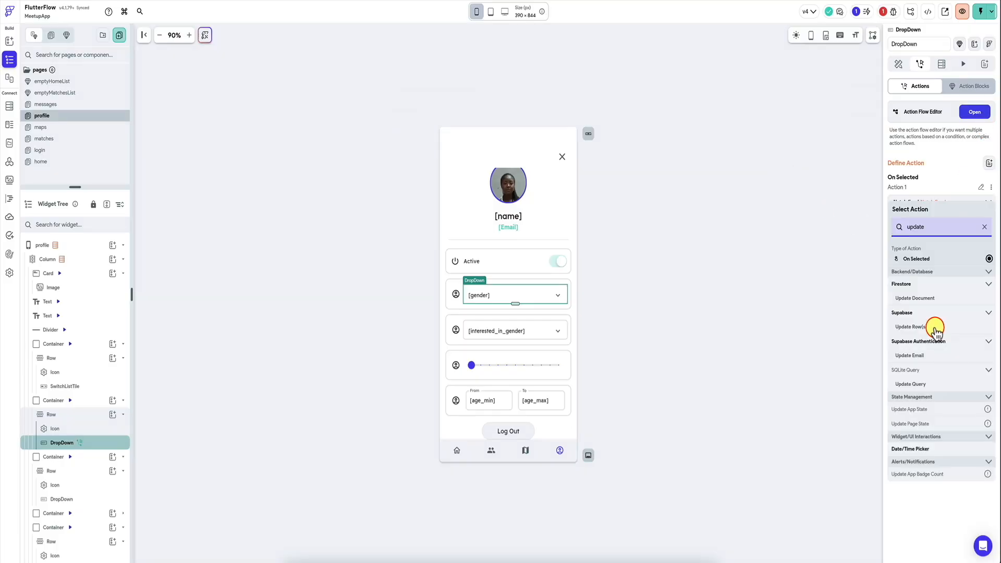
# Step: Define the gender dropdown's action as a Supabase Update Row(s) call on the profiles table
pyautogui.click(935, 329)
pyautogui.click(945, 256)
pyautogui.click(934, 319)
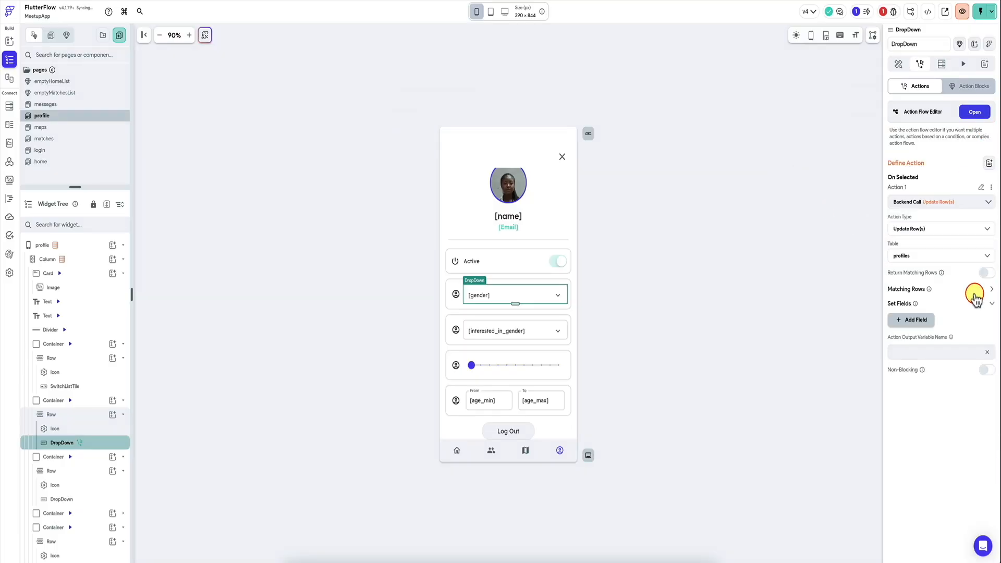
# Step: Add a matching-rows filter to the update action with user_id Equal To the User ID
pyautogui.click(917, 305)
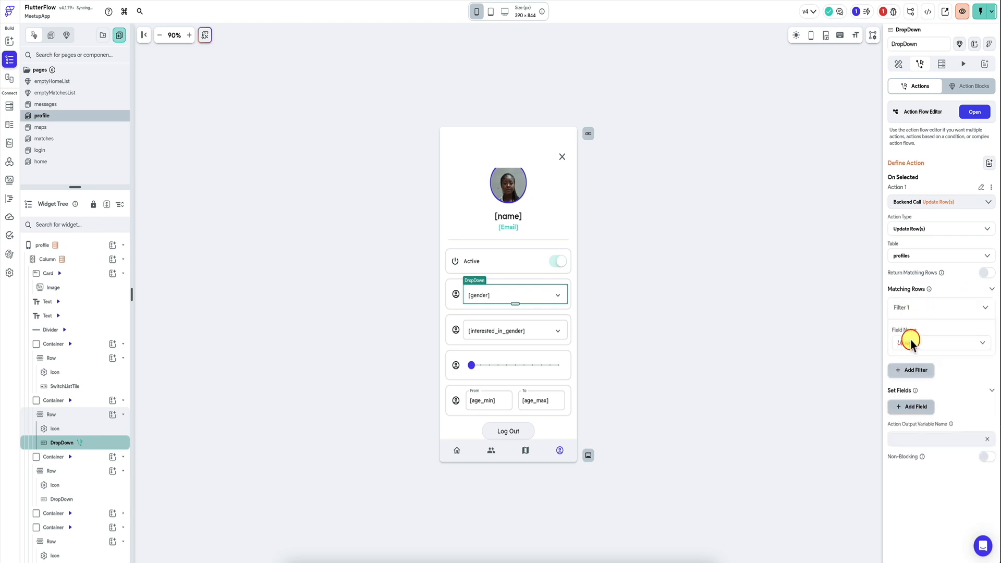
pyautogui.click(910, 342)
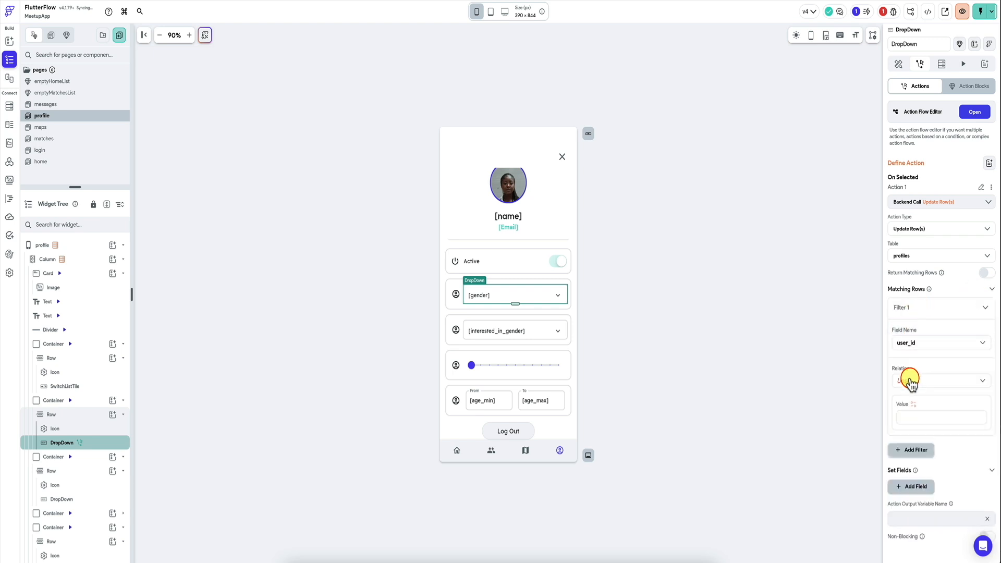
pyautogui.click(909, 381)
pyautogui.click(910, 362)
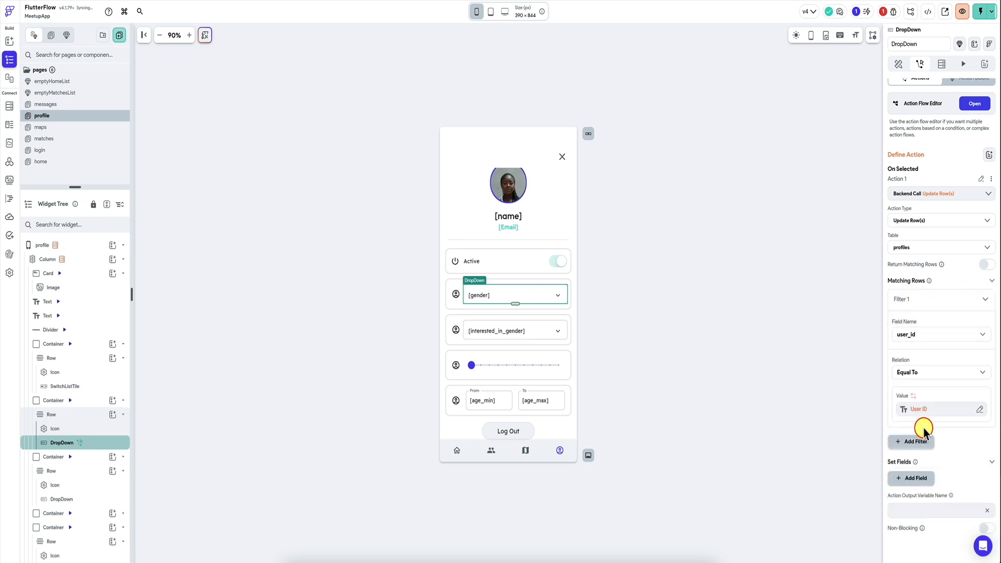
pyautogui.scroll(-1, 923, 431)
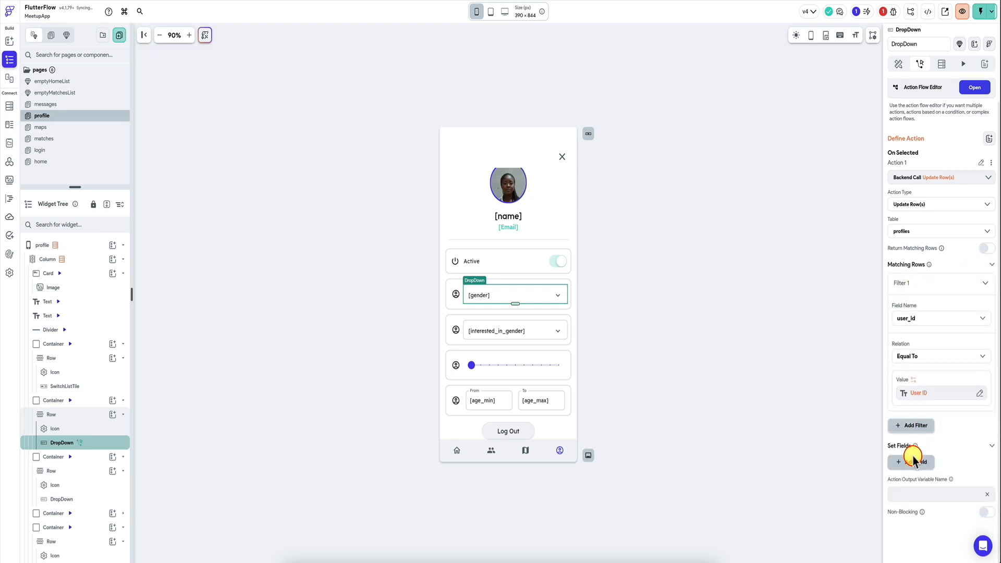
# Step: Add gender as a field to set in the update action, taking its value from the DropDown 1 widget state
pyautogui.click(910, 460)
pyautogui.scroll(-3, 918, 438)
pyautogui.click(944, 375)
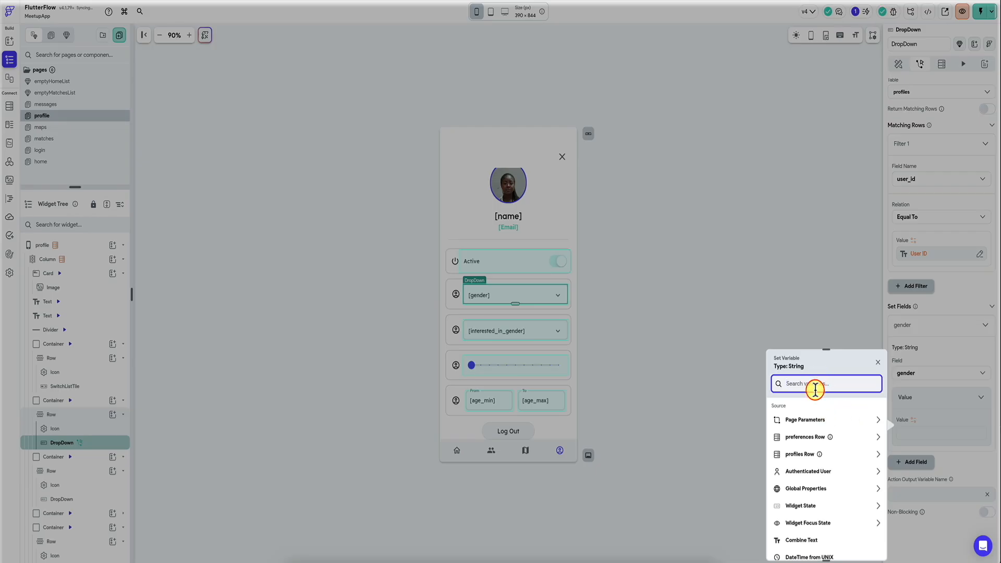
pyautogui.click(803, 506)
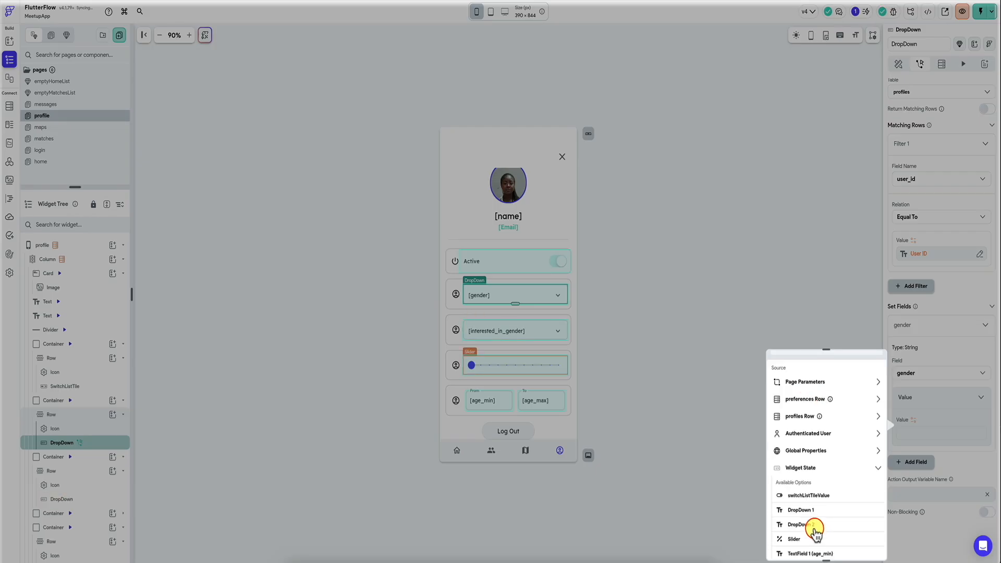
pyautogui.scroll(-3, 816, 513)
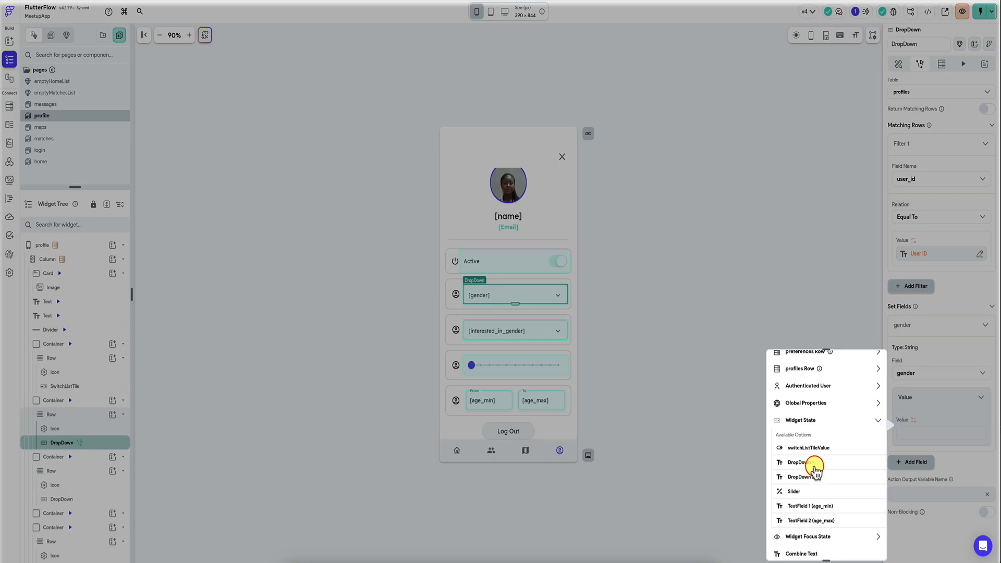
pyautogui.click(817, 464)
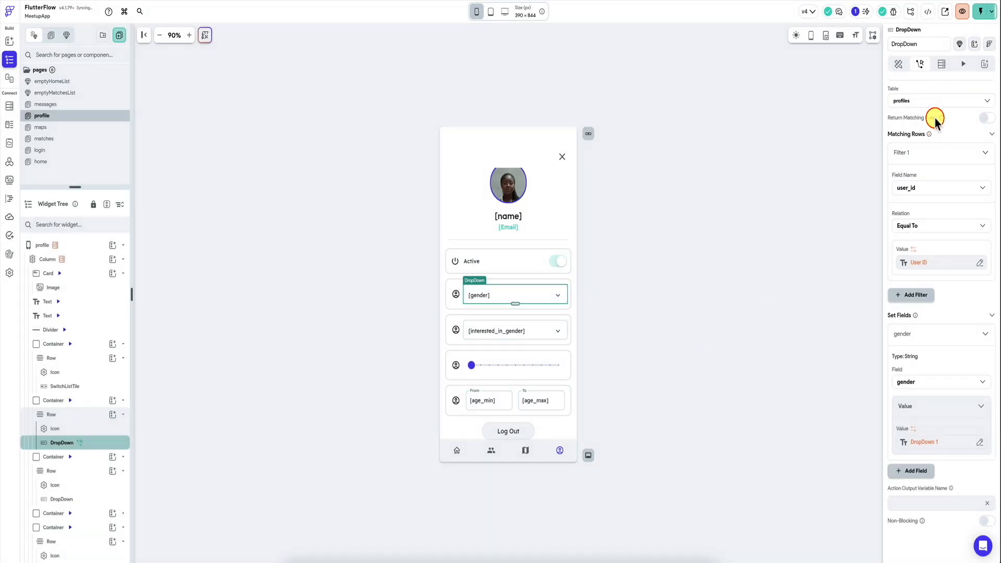
# Step: Add a Show Snack Bar action after the gender dropdown's backend call, with the message "Updated!" and the Secondary background color
pyautogui.scroll(5, 915, 313)
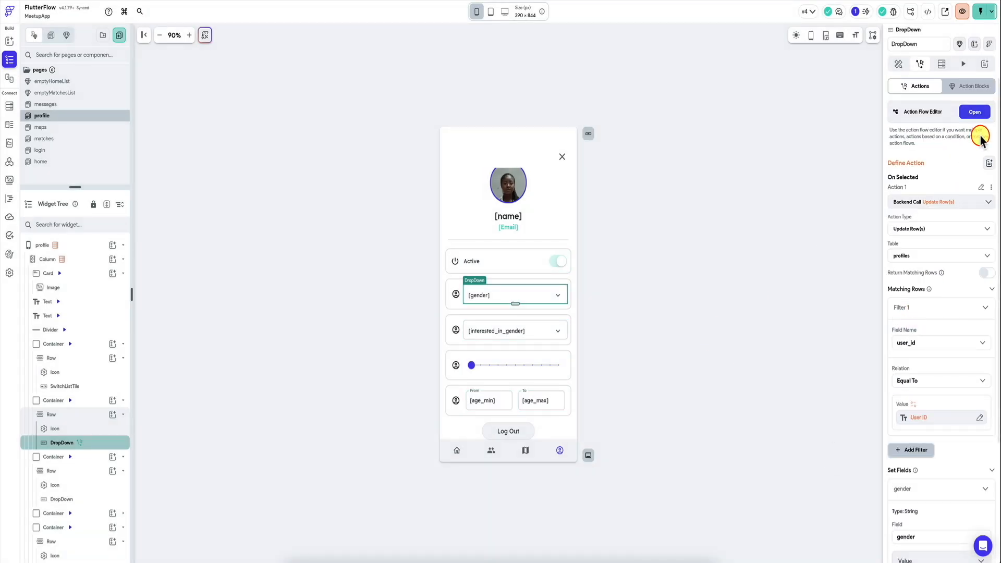
pyautogui.click(976, 110)
pyautogui.click(428, 133)
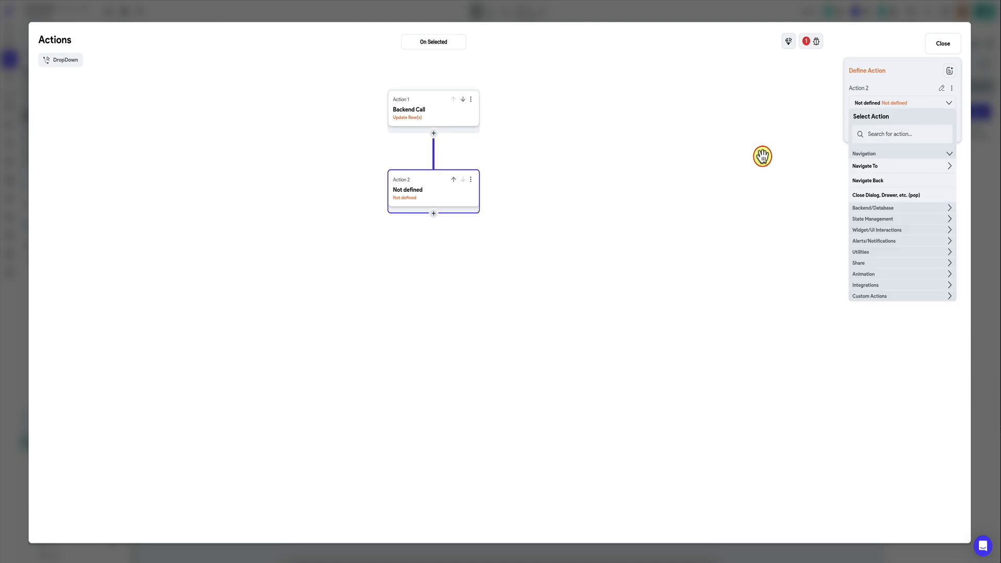
pyautogui.click(898, 135)
pyautogui.write('snac')
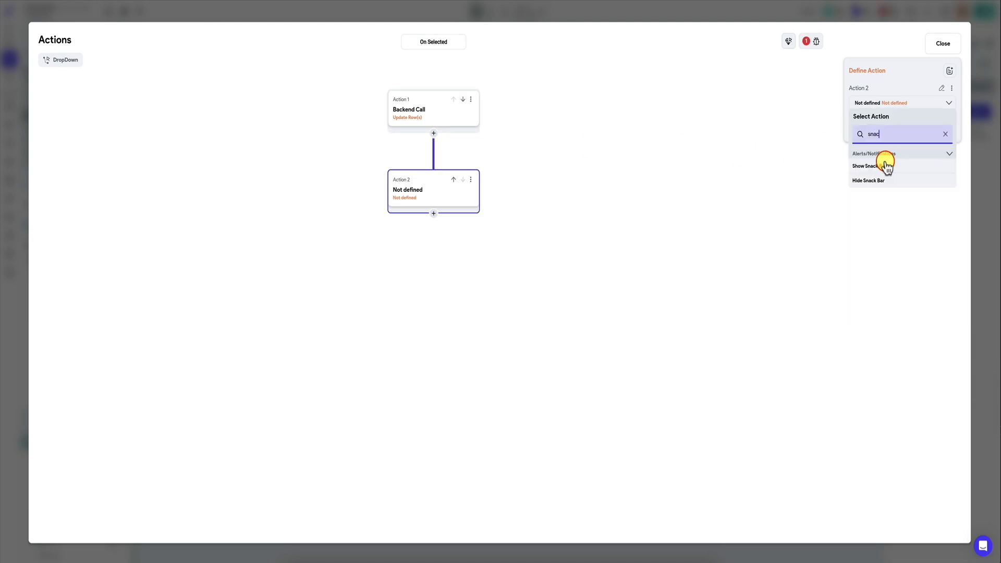
pyautogui.click(887, 166)
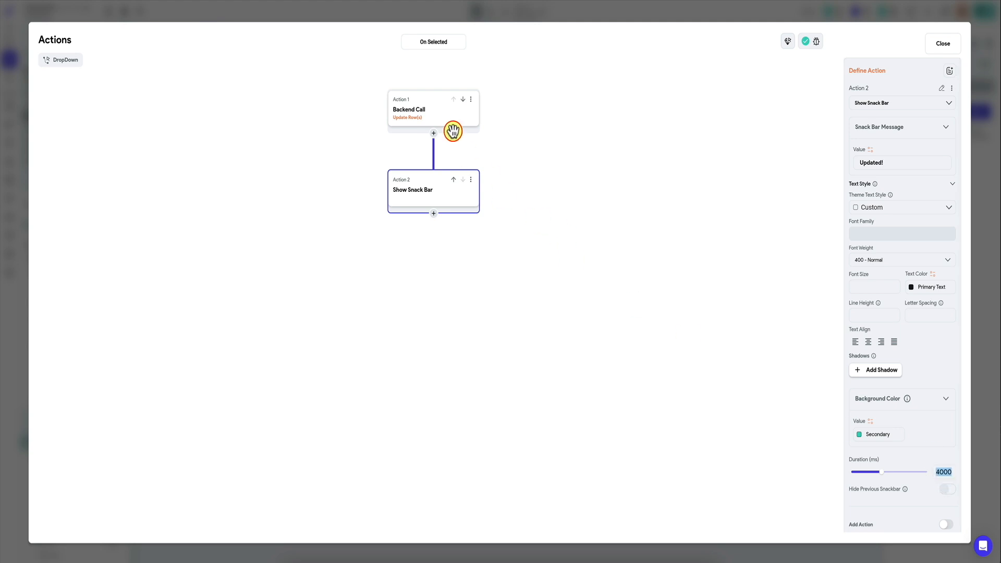
pyautogui.click(989, 263)
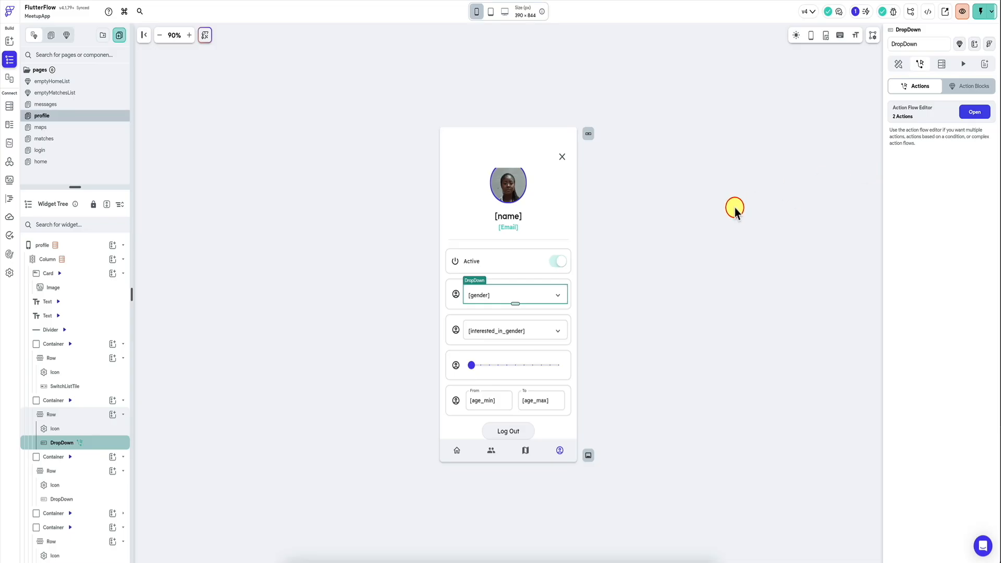
# Step: Rename the gender dropdown widget as inputGender
pyautogui.click(898, 64)
pyautogui.doubleClick(907, 44)
pyautogui.press('BackSpace')
pyautogui.write('inputG')
pyautogui.write('ender')
# Step: Rename the interested-in-gender dropdown as inputGenderInterest and the distance slider as inputDistanceRadius
pyautogui.click(515, 331)
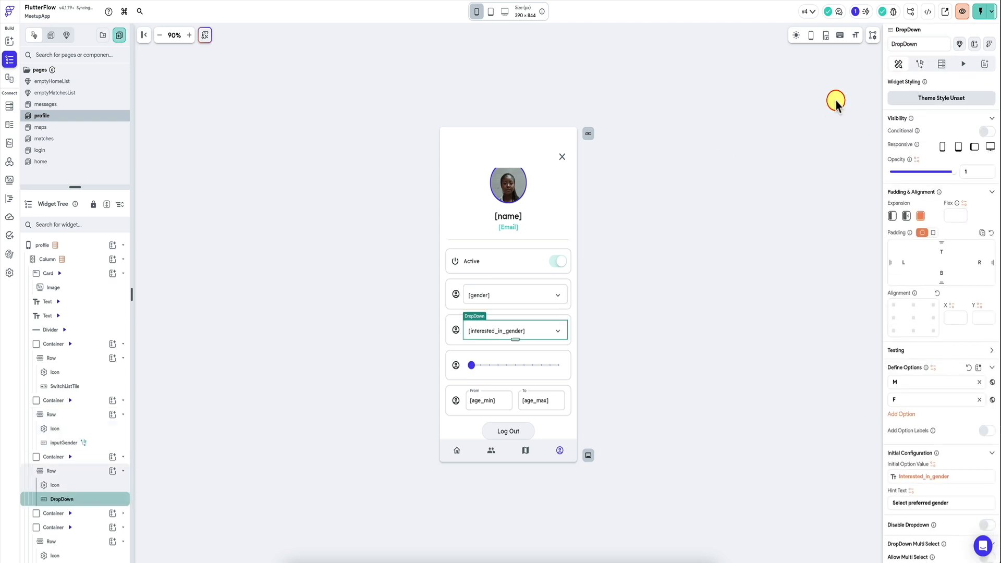
pyautogui.doubleClick(921, 45)
pyautogui.write('input')
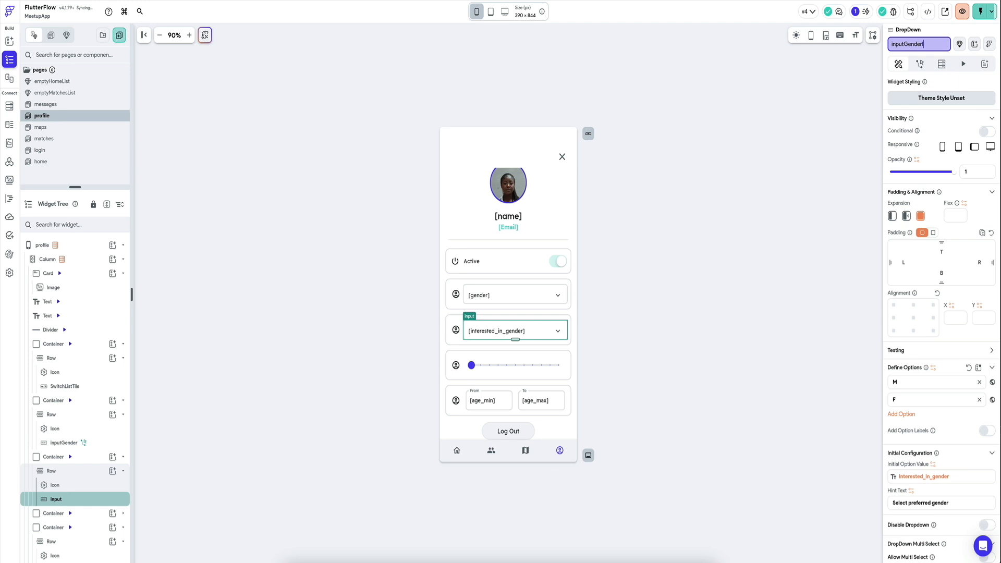
pyautogui.write('Gender')
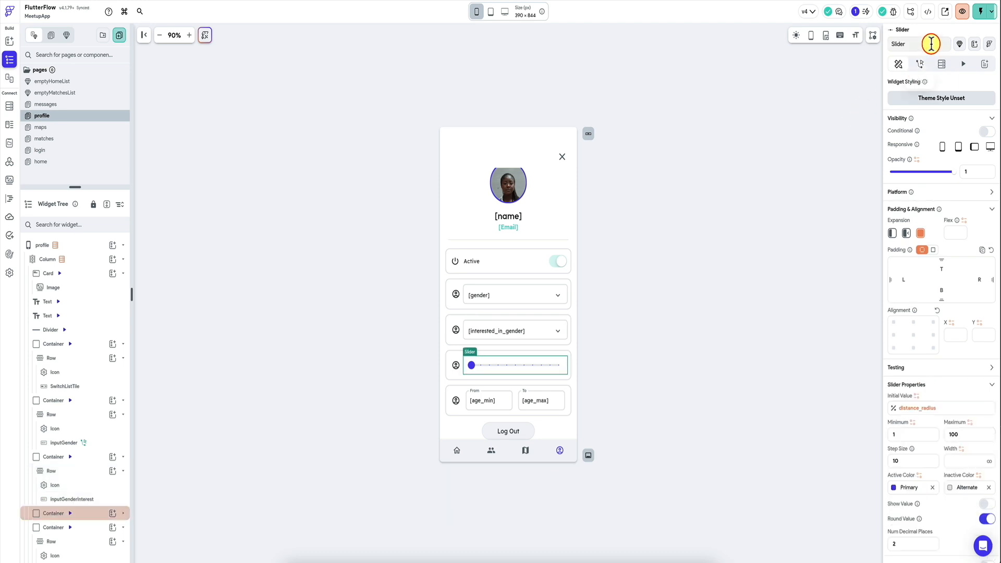
pyautogui.doubleClick(931, 43)
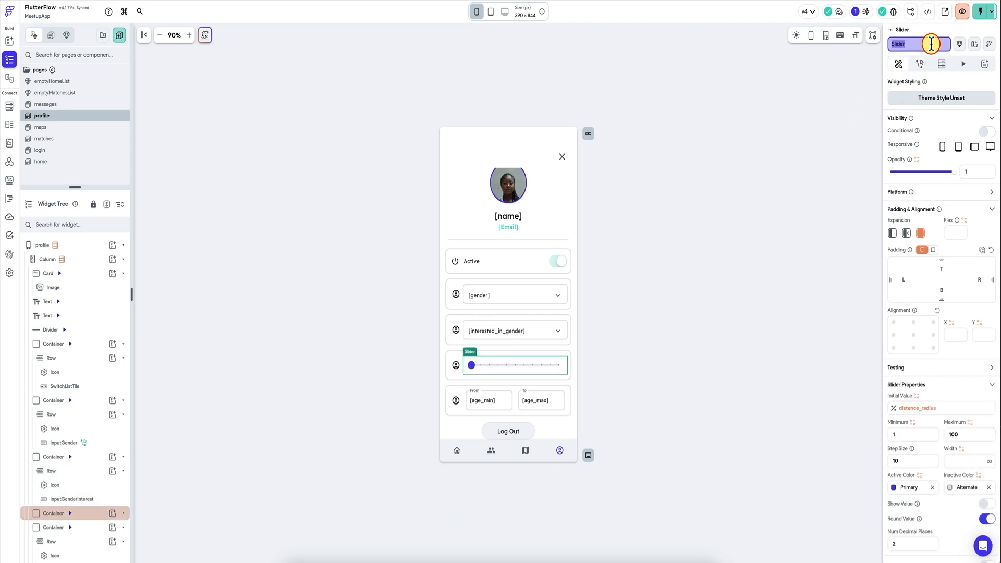
# Step: Copy the On Selected actions of the inputGender dropdown, starting from its backend call
pyautogui.click(500, 330)
pyautogui.click(529, 304)
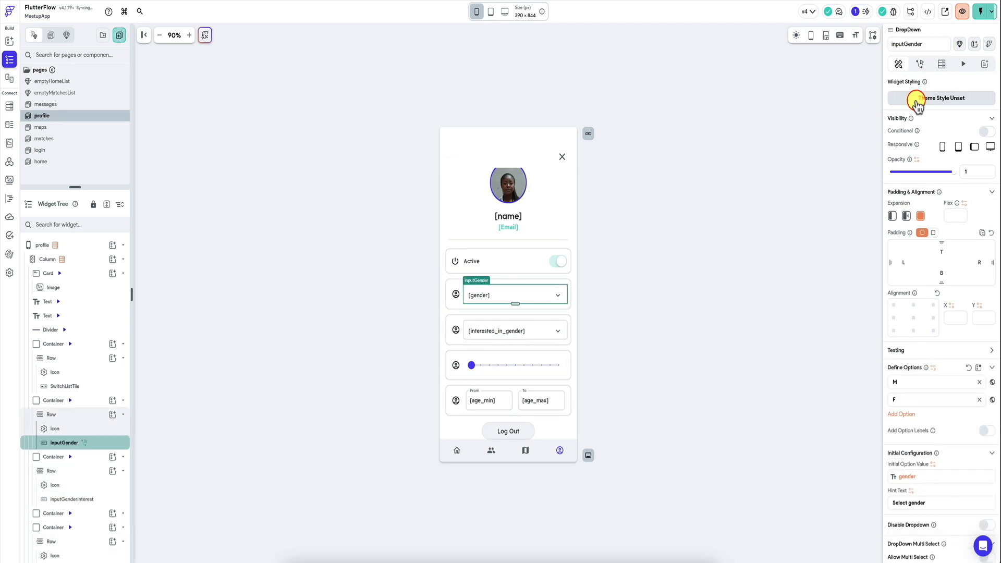
pyautogui.click(920, 64)
pyautogui.click(975, 112)
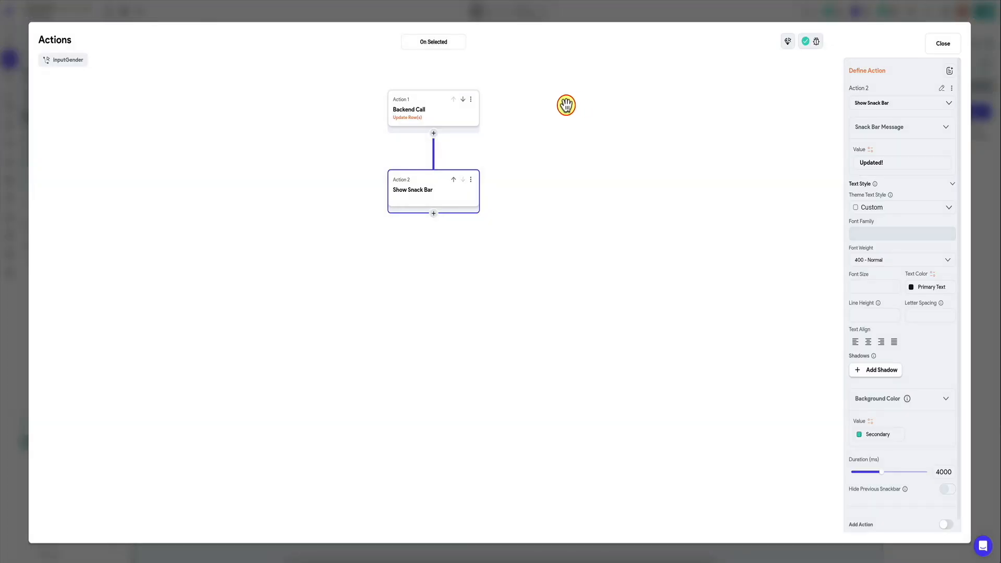
pyautogui.click(471, 99)
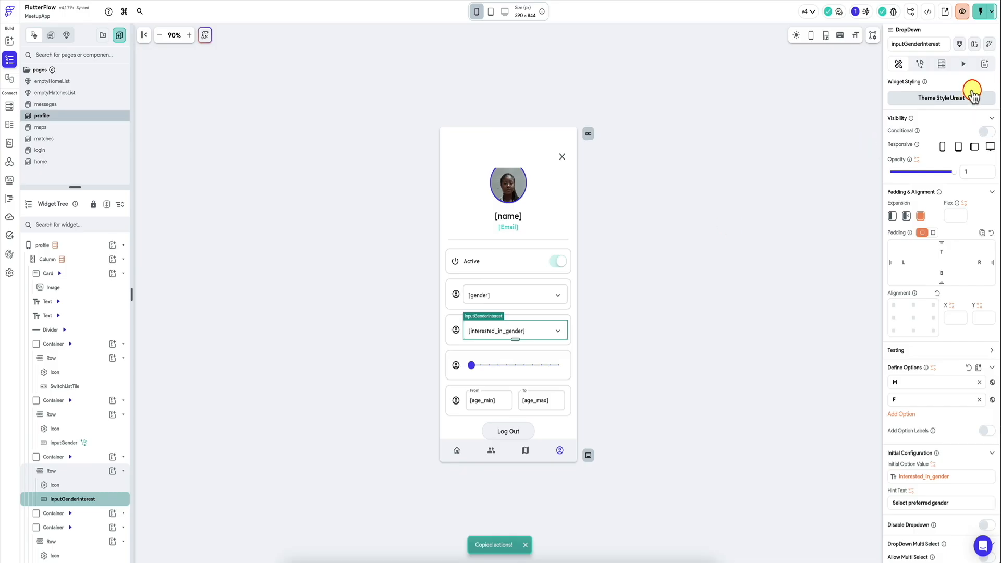
# Step: Paste the copied actions into the On Selected action flow of the inputGenderInterest dropdown
pyautogui.click(920, 64)
pyautogui.click(947, 203)
pyautogui.click(977, 118)
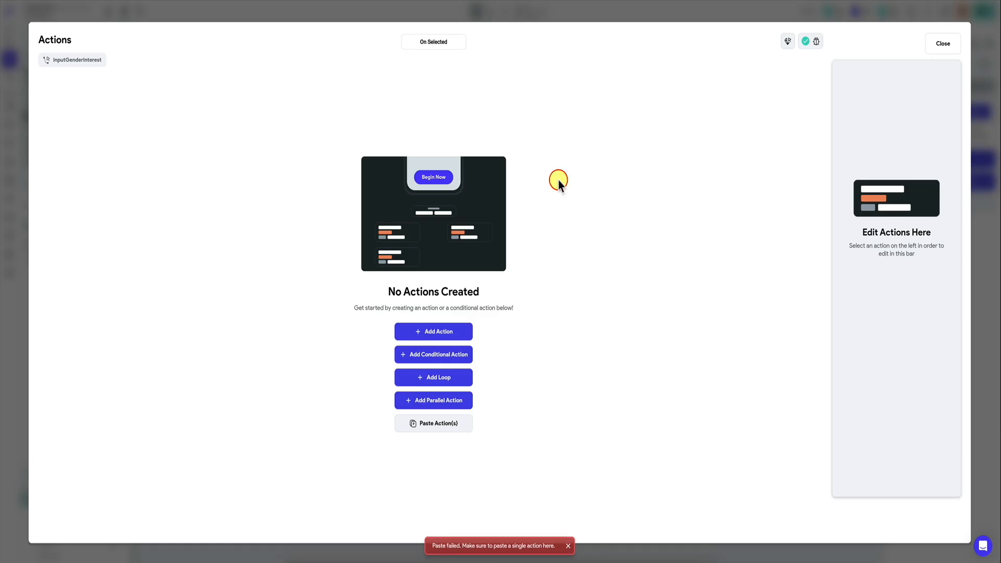
pyautogui.click(430, 420)
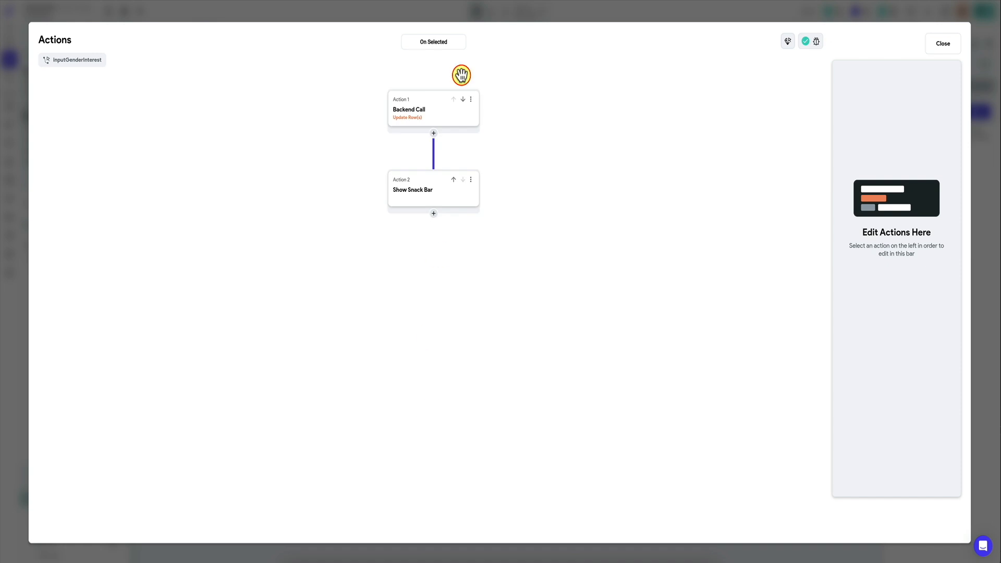
# Step: Switch the pasted Update Row(s) action to the preferences table
pyautogui.click(418, 111)
pyautogui.click(918, 159)
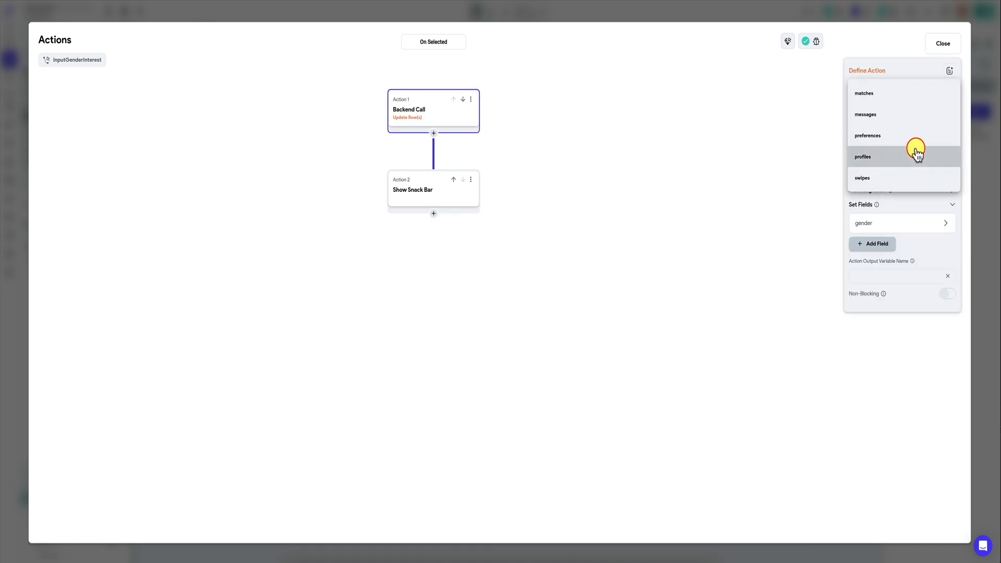
pyautogui.click(916, 138)
# Step: Change the action's set field to interested_in_gender, taking its value from the interested-in-gender dropdown's widget state
pyautogui.click(886, 219)
pyautogui.click(878, 261)
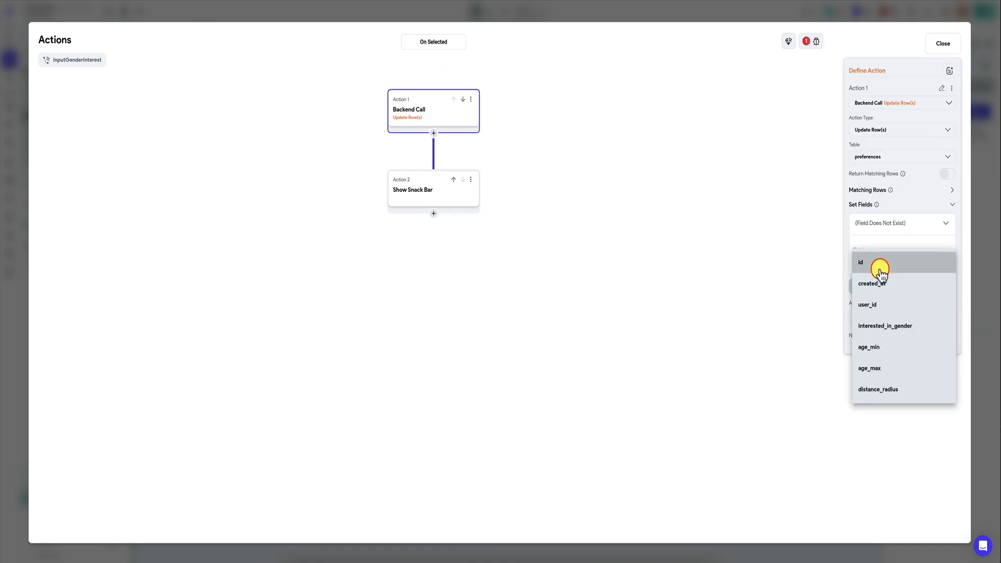
pyautogui.click(889, 327)
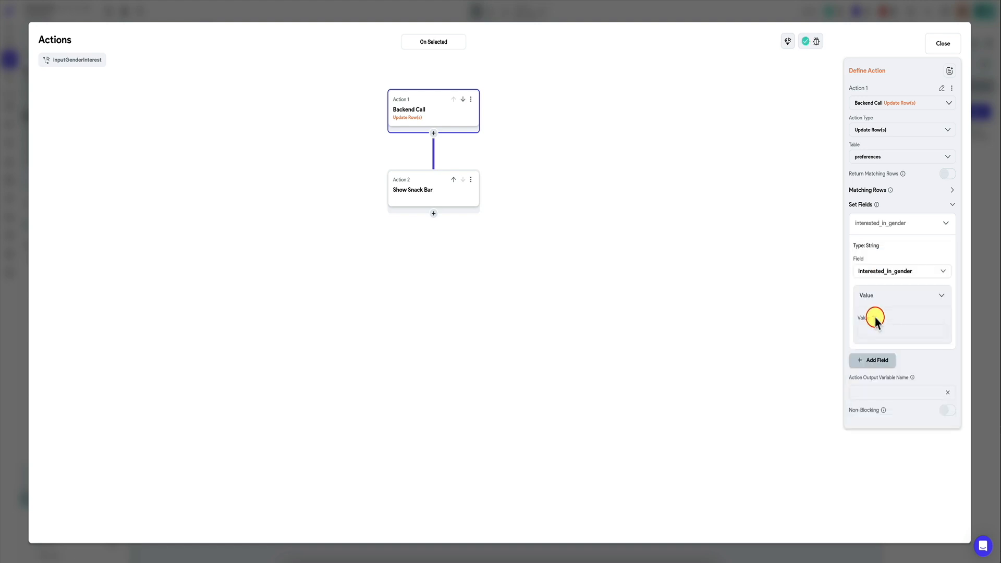
pyautogui.click(875, 319)
pyautogui.click(779, 443)
pyautogui.click(793, 471)
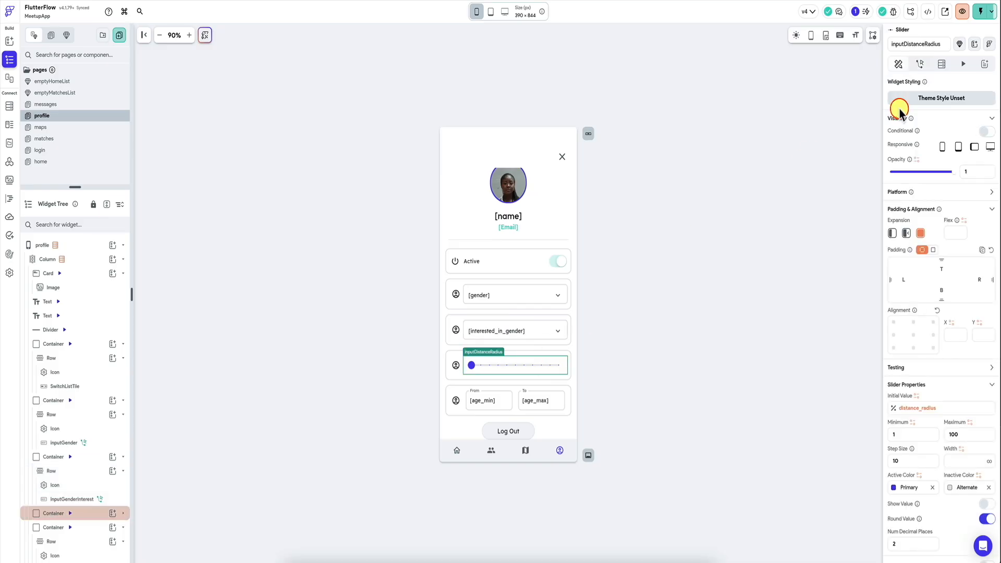
# Step: Paste the copied actions onto the inputDistanceRadius slider and switch its Update Row(s) action to the preferences table
pyautogui.click(921, 65)
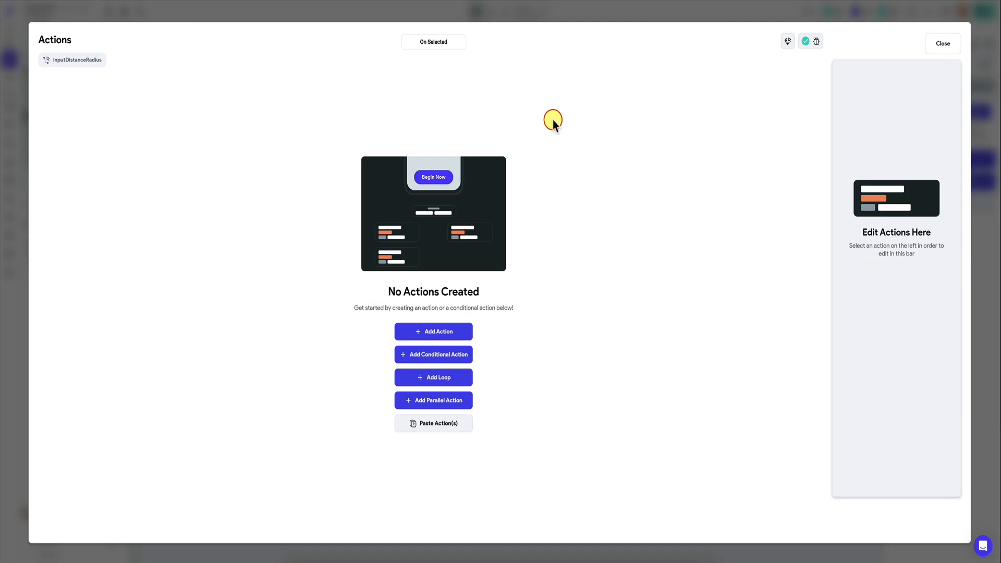
pyautogui.click(431, 423)
pyautogui.click(415, 88)
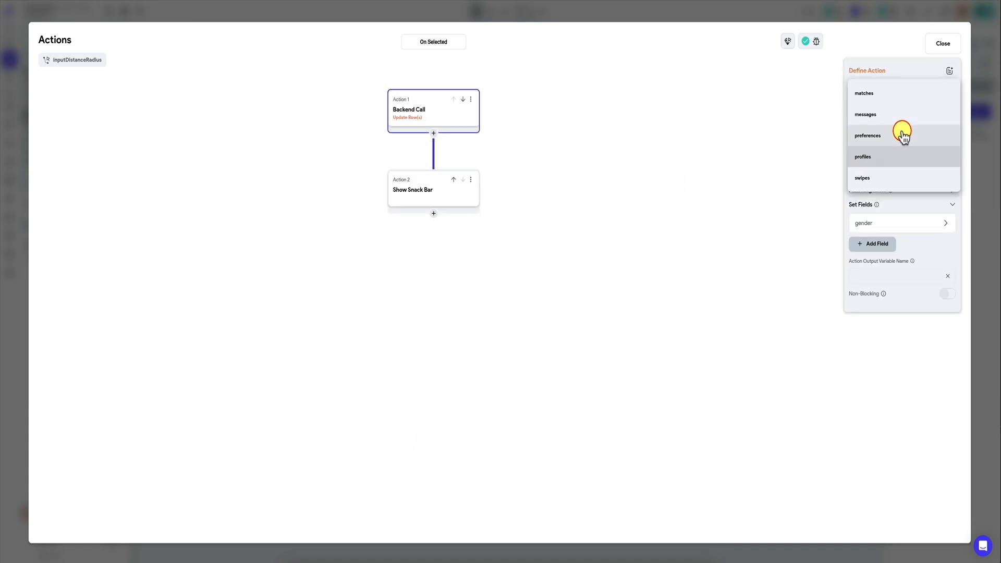
pyautogui.click(901, 130)
# Step: Change the field set by the slider's update action to distance_radius
pyautogui.click(887, 224)
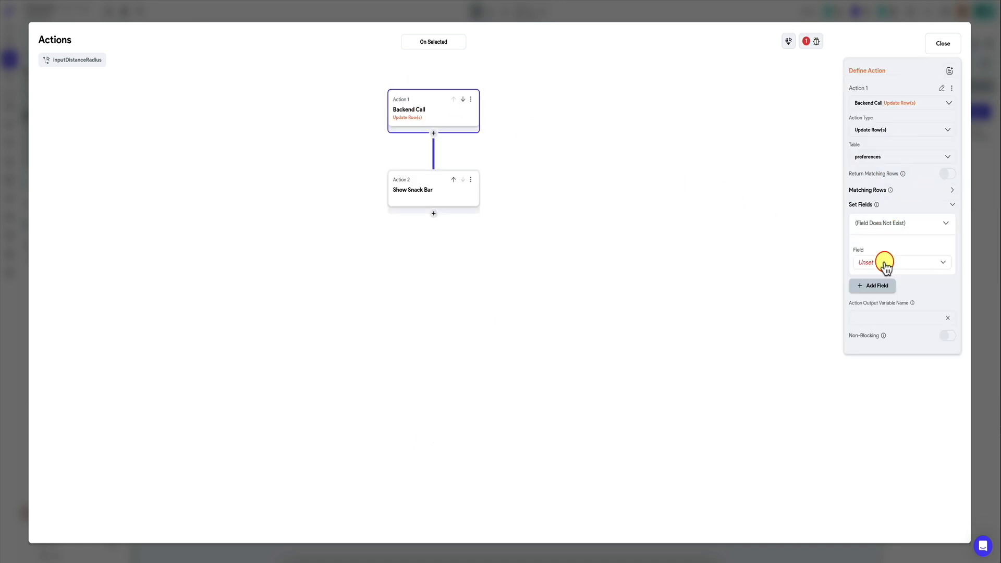
pyautogui.click(886, 263)
pyautogui.click(878, 389)
pyautogui.click(888, 312)
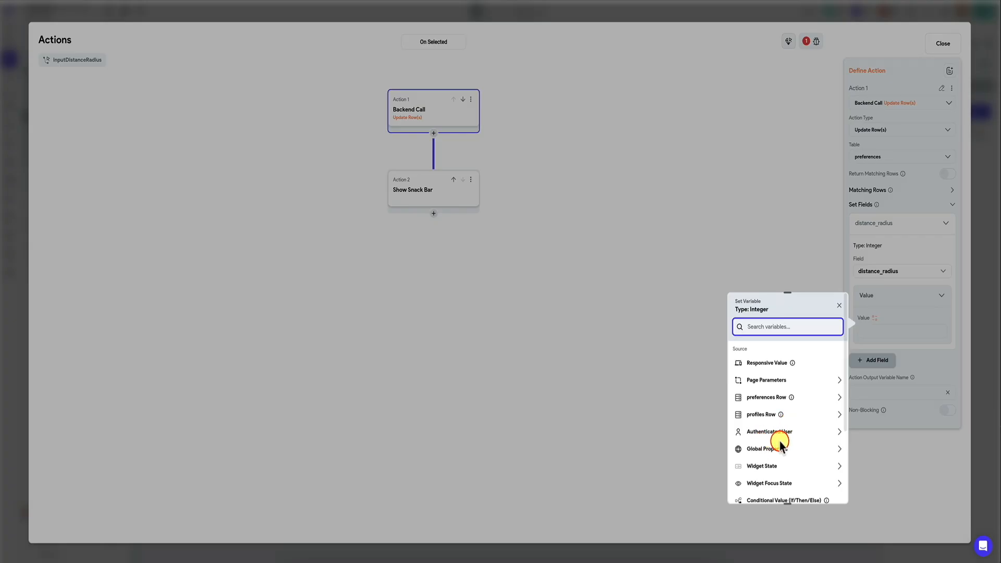
pyautogui.scroll(-3, 780, 441)
pyautogui.click(806, 409)
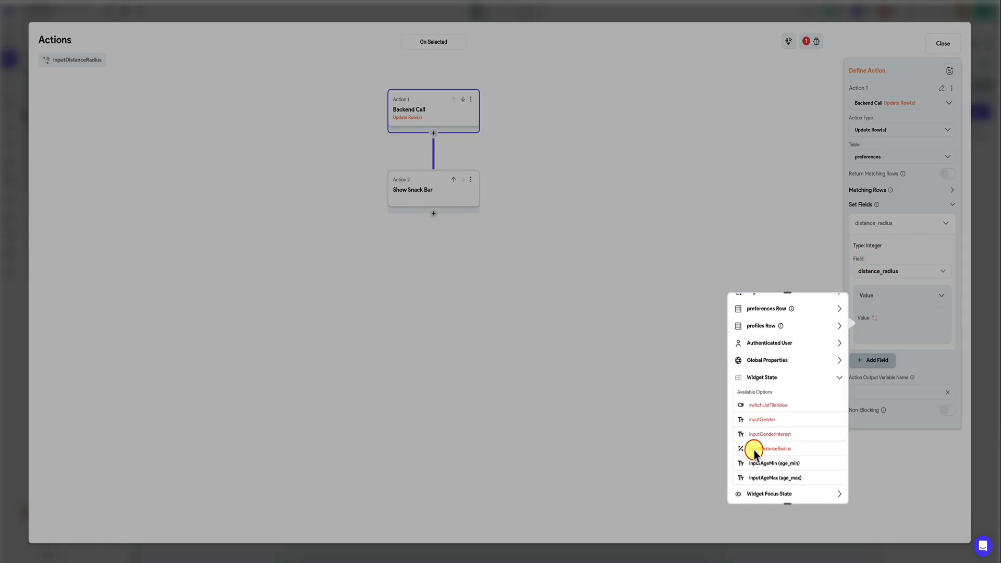
pyautogui.click(893, 291)
# Step: Use a Code Expression as the distance_radius value and give its argument var1 the Integer type
pyautogui.click(876, 323)
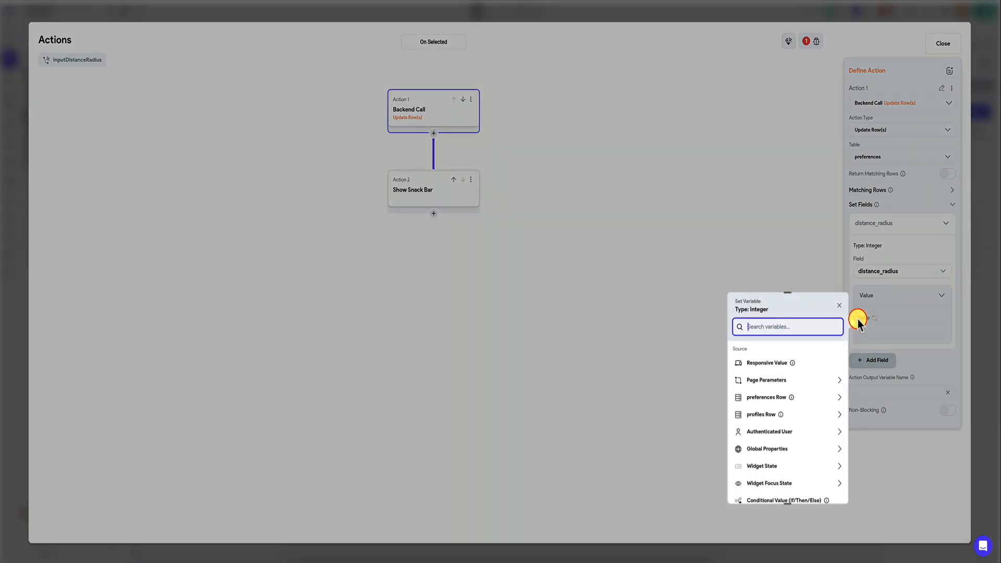
pyautogui.write('code')
pyautogui.click(768, 363)
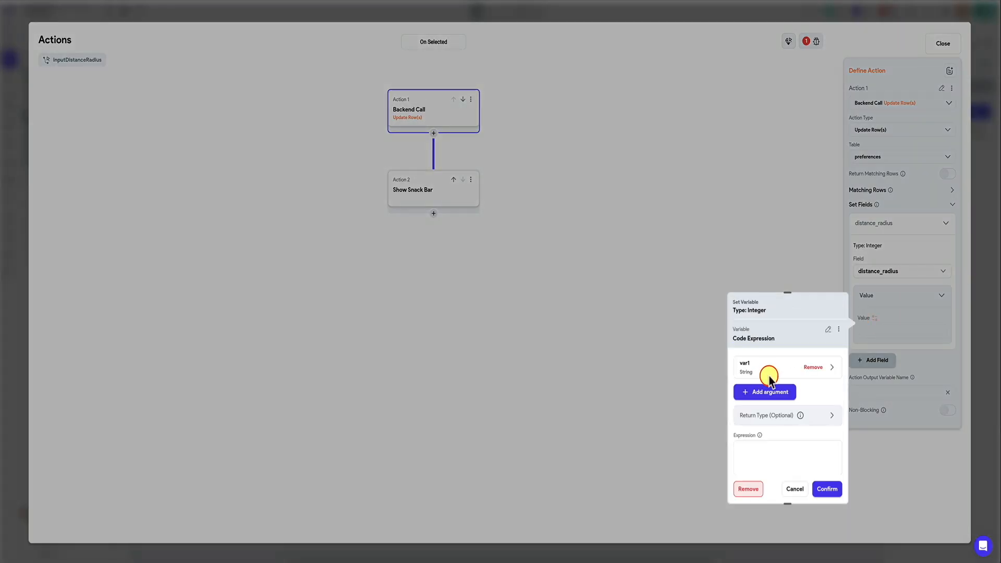
pyautogui.click(777, 368)
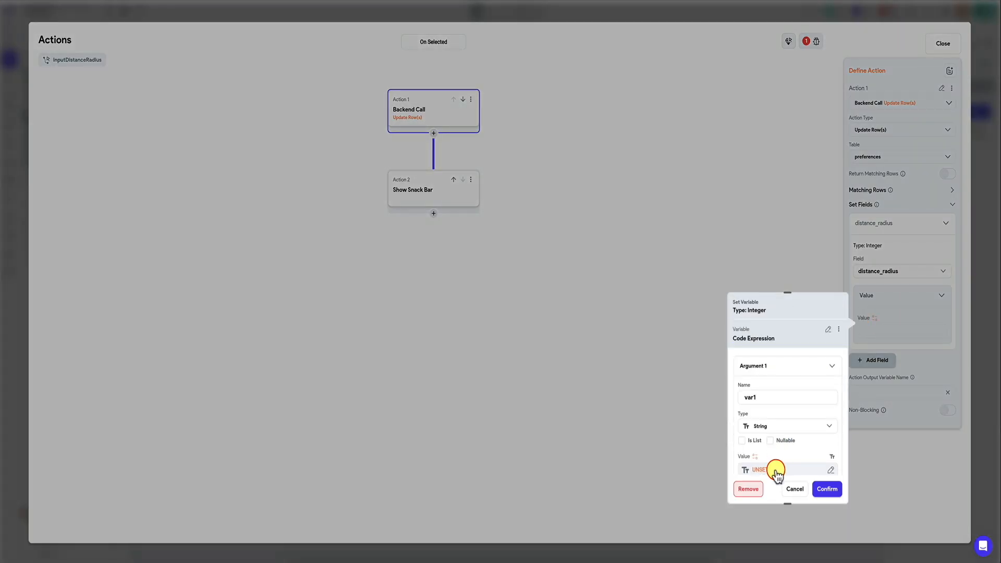
pyautogui.click(774, 426)
pyautogui.click(772, 404)
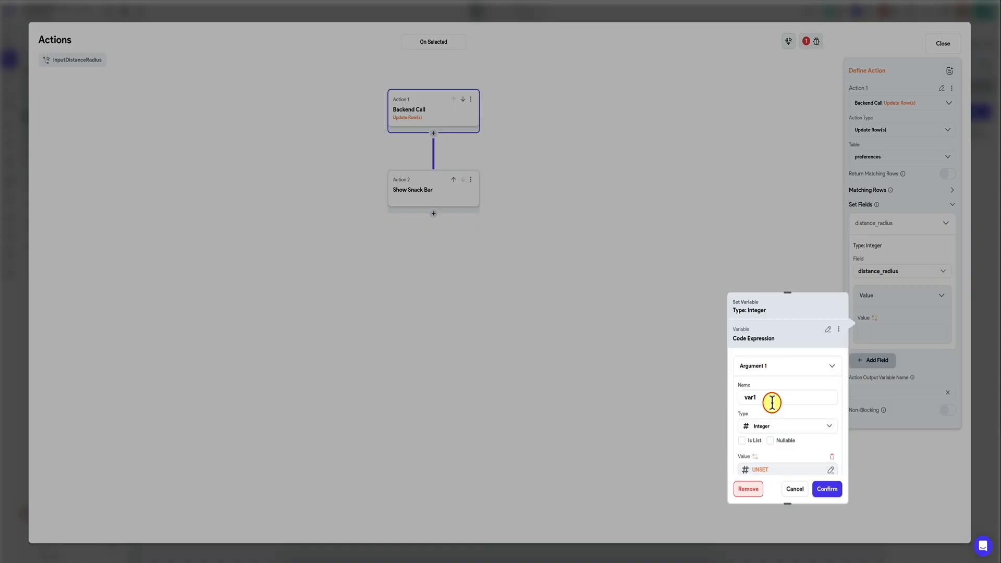
# Step: Set the value of argument var1 to distance_radius from the preferences row
pyautogui.scroll(-3, 772, 404)
pyautogui.scroll(3, 771, 430)
pyautogui.click(771, 428)
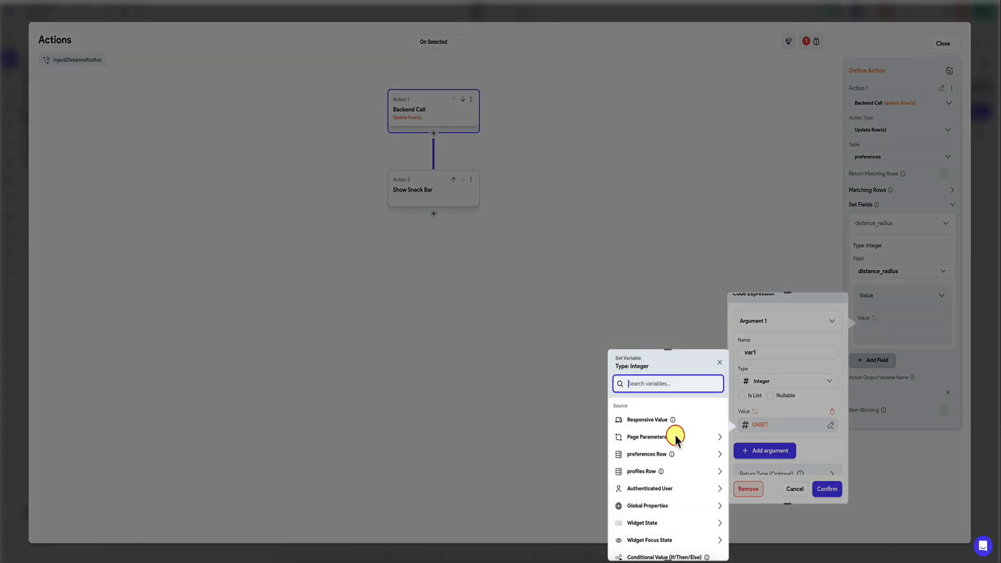
pyautogui.click(672, 455)
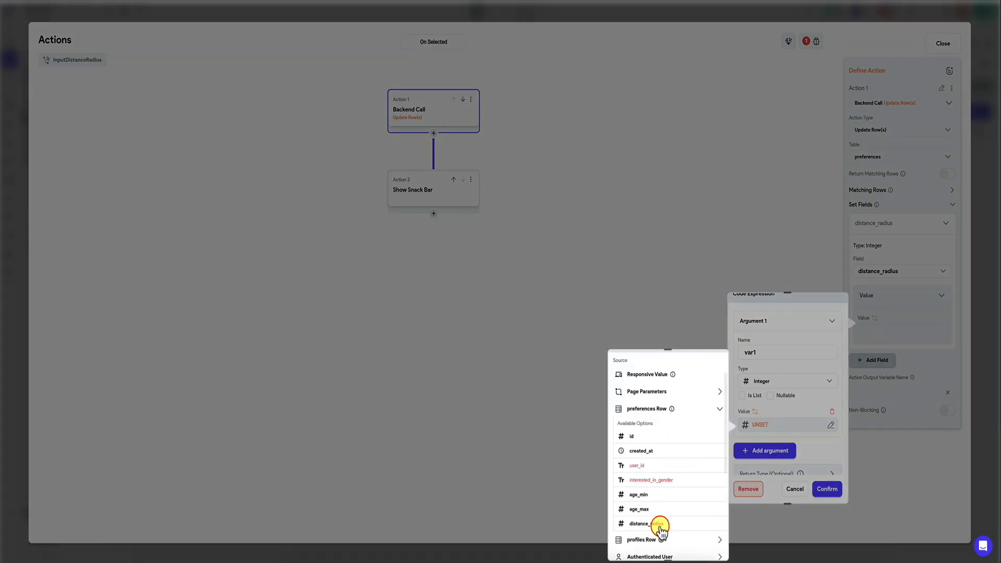
pyautogui.click(661, 527)
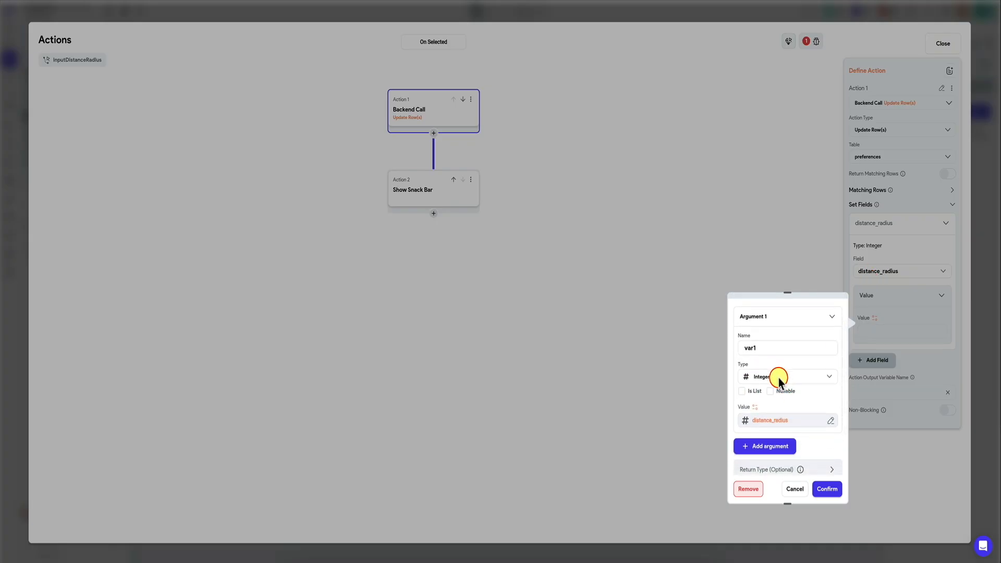
# Step: Enter var1 as the code expression and confirm it as the distance_radius field's value
pyautogui.scroll(-2, 778, 380)
pyautogui.scroll(-1, 779, 379)
pyautogui.click(773, 432)
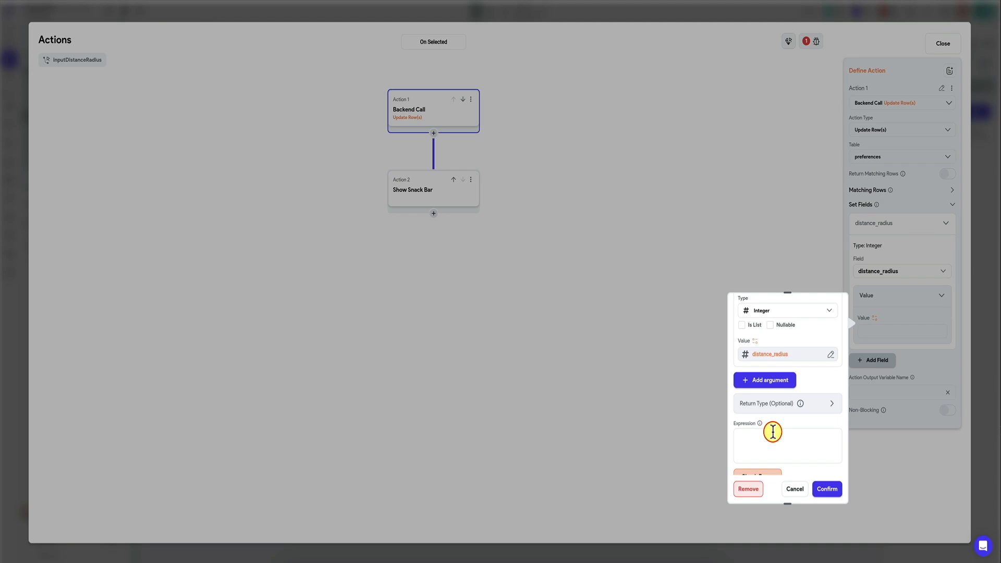
pyautogui.scroll(1, 802, 392)
pyautogui.scroll(-3, 804, 390)
pyautogui.write('distance_radius')
pyautogui.click(827, 489)
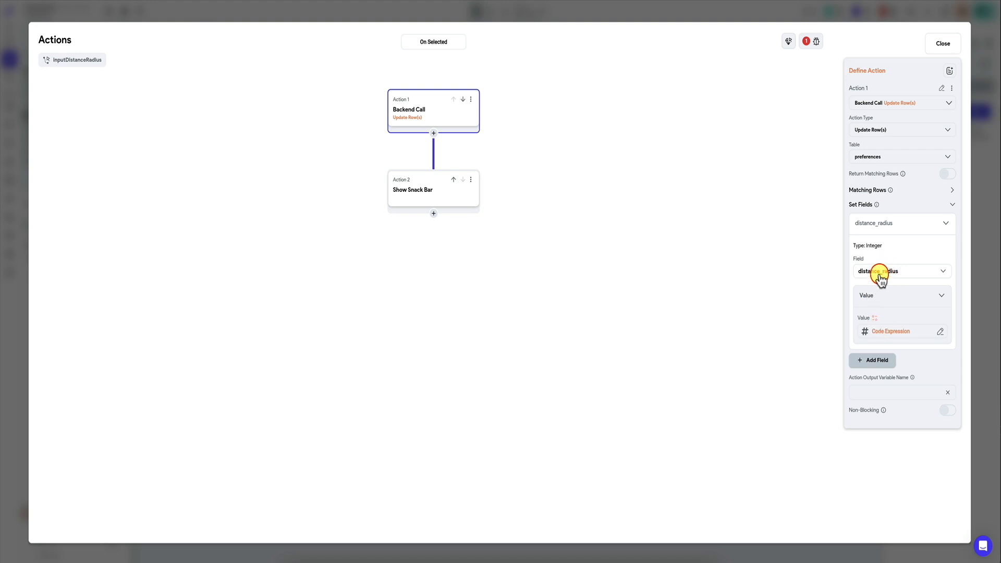
# Step: Reopen the distance_radius code expression and change argument var1's type to Double
pyautogui.click(883, 334)
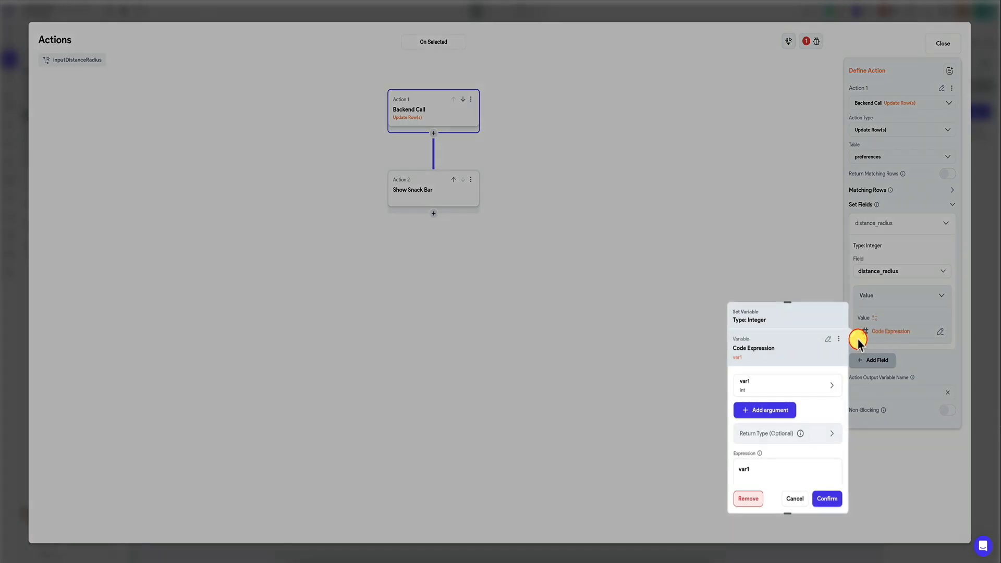
pyautogui.scroll(-2, 765, 377)
pyautogui.scroll(1, 764, 378)
pyautogui.scroll(1, 764, 380)
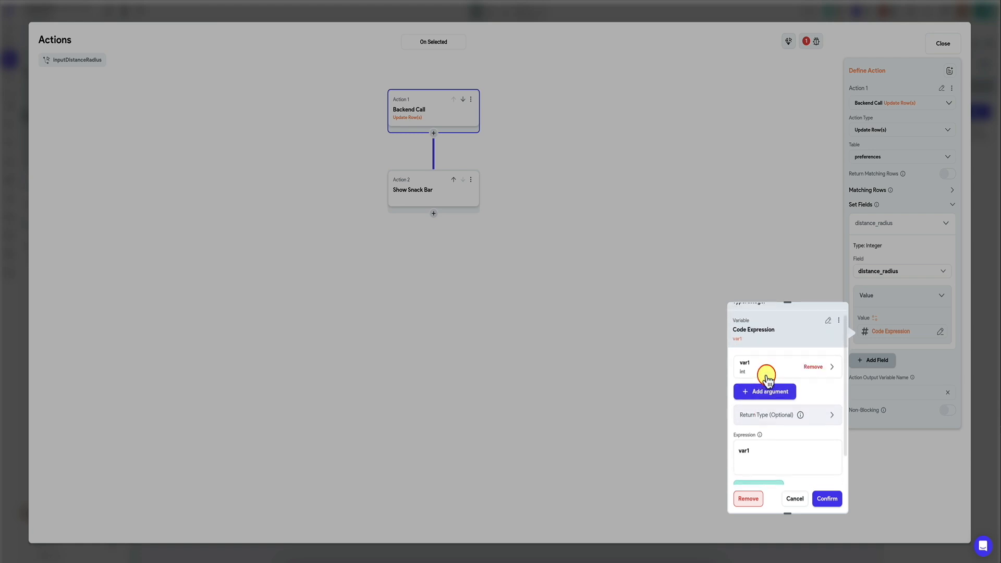
pyautogui.click(764, 379)
pyautogui.scroll(-2, 765, 375)
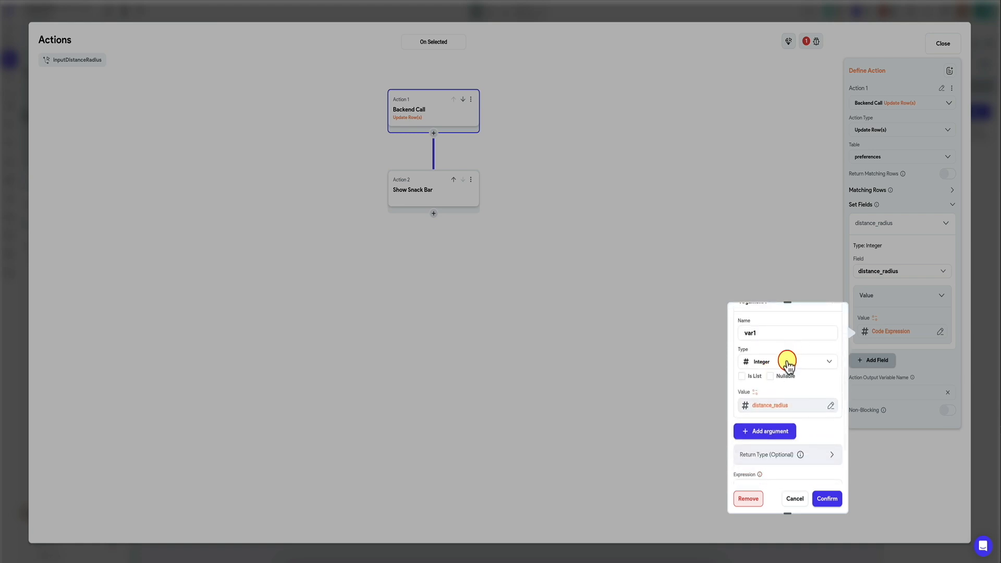
pyautogui.click(787, 361)
pyautogui.click(776, 387)
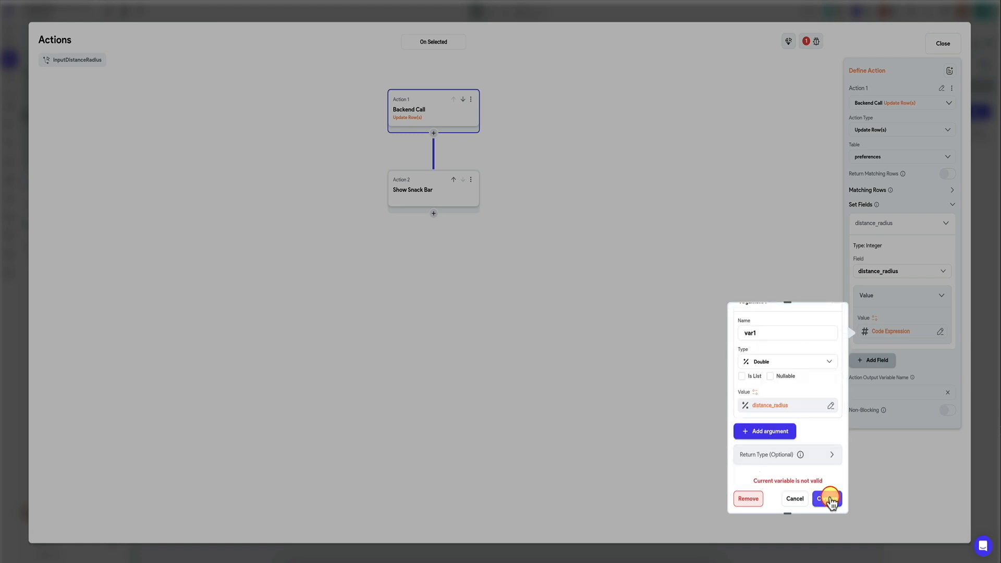
# Step: Change argument var1's type back to Integer, recheck the code expression for errors, and confirm it as the distance_radius value
pyautogui.scroll(-2, 796, 393)
pyautogui.moveTo(793, 433)
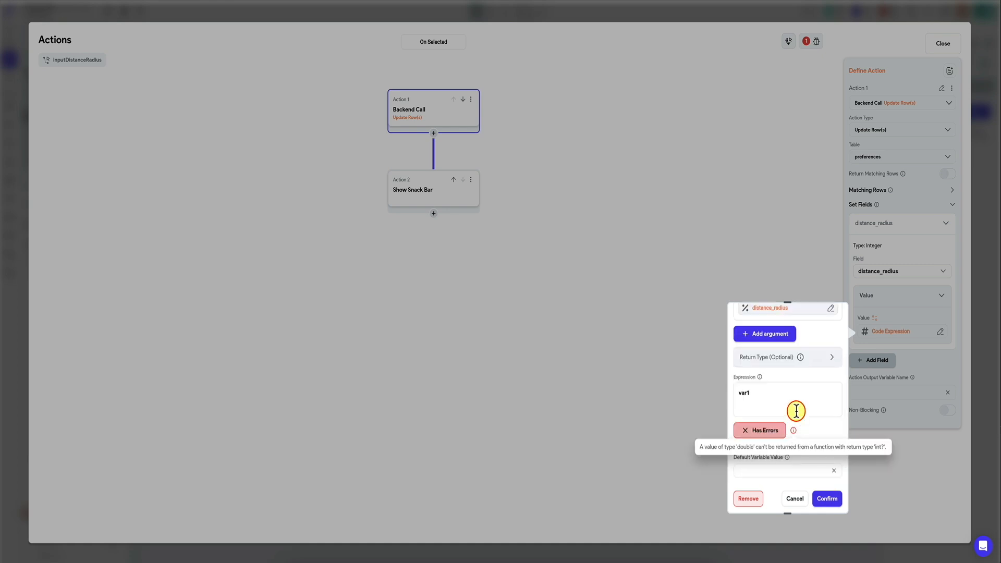
pyautogui.scroll(3, 790, 417)
pyautogui.click(779, 391)
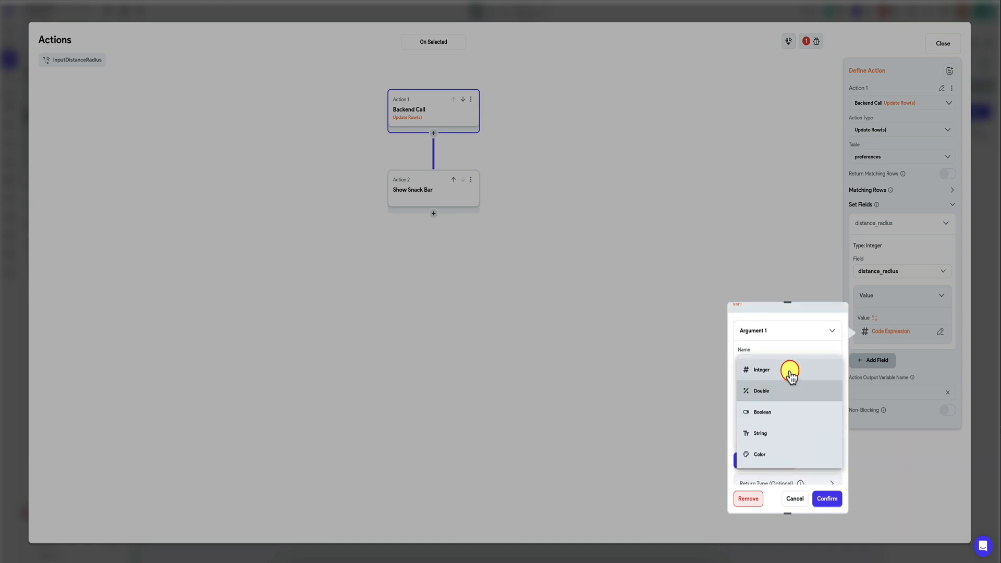
pyautogui.click(786, 370)
pyautogui.scroll(-2, 777, 402)
pyautogui.click(774, 466)
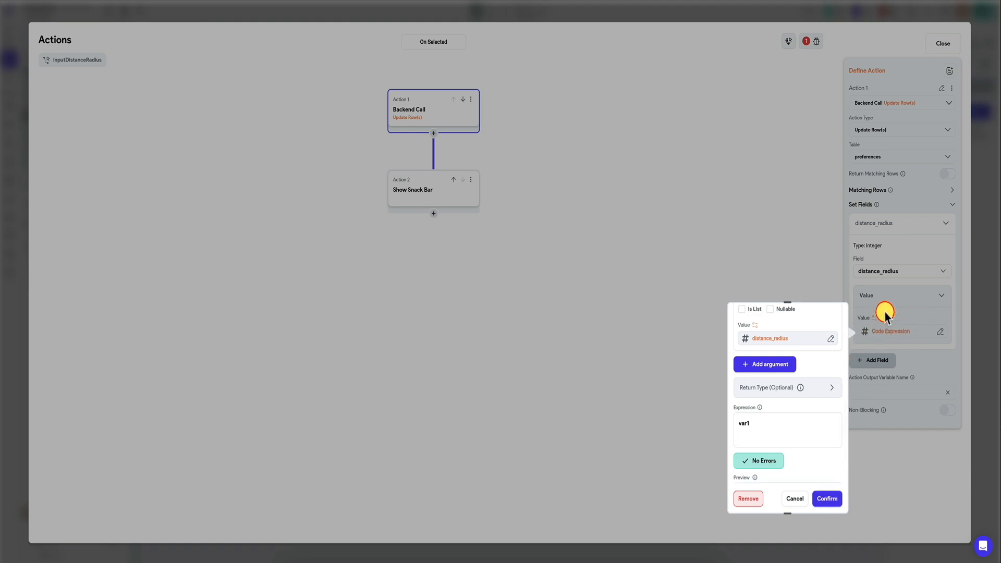
pyautogui.scroll(2, 784, 404)
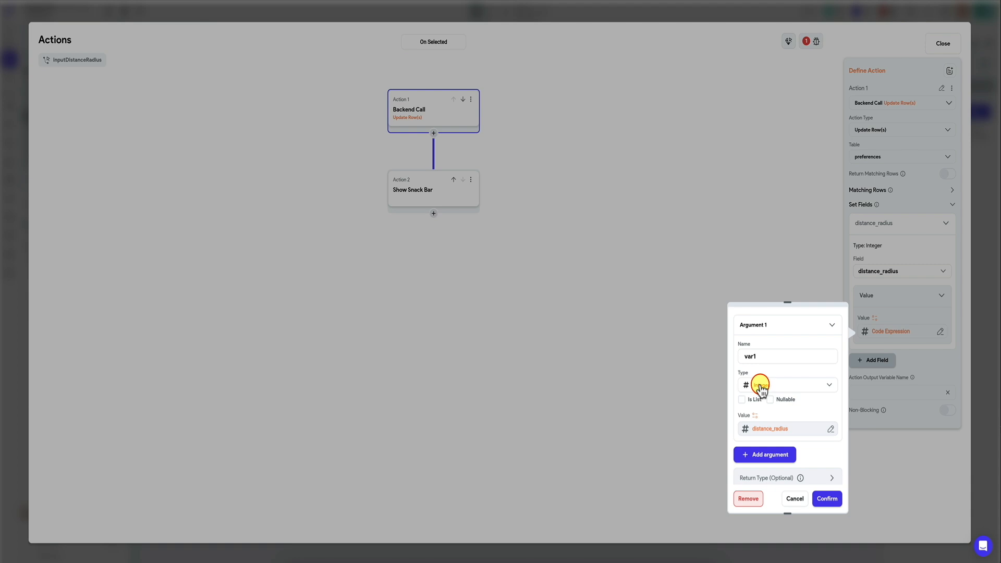
pyautogui.click(825, 498)
# Step: Review the matching rows and the distance_radius field setting in the distance slider's Update Row(s) action
pyautogui.click(467, 196)
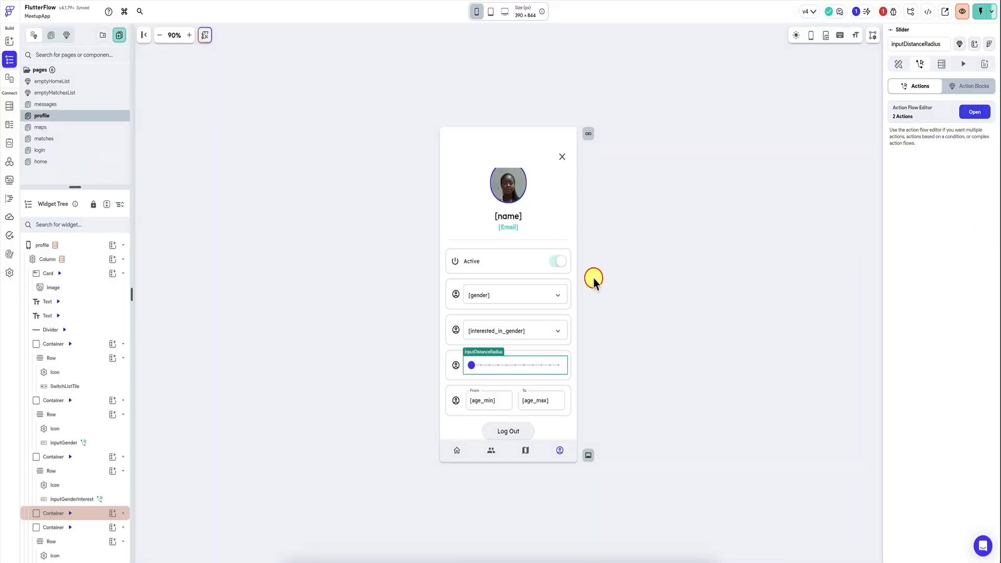
pyautogui.click(496, 403)
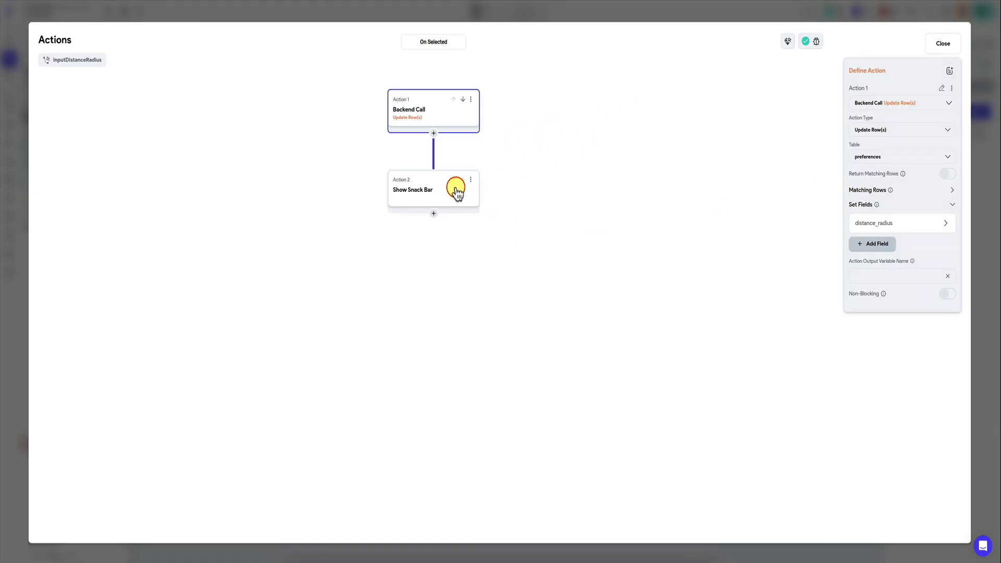
pyautogui.click(953, 192)
pyautogui.click(941, 265)
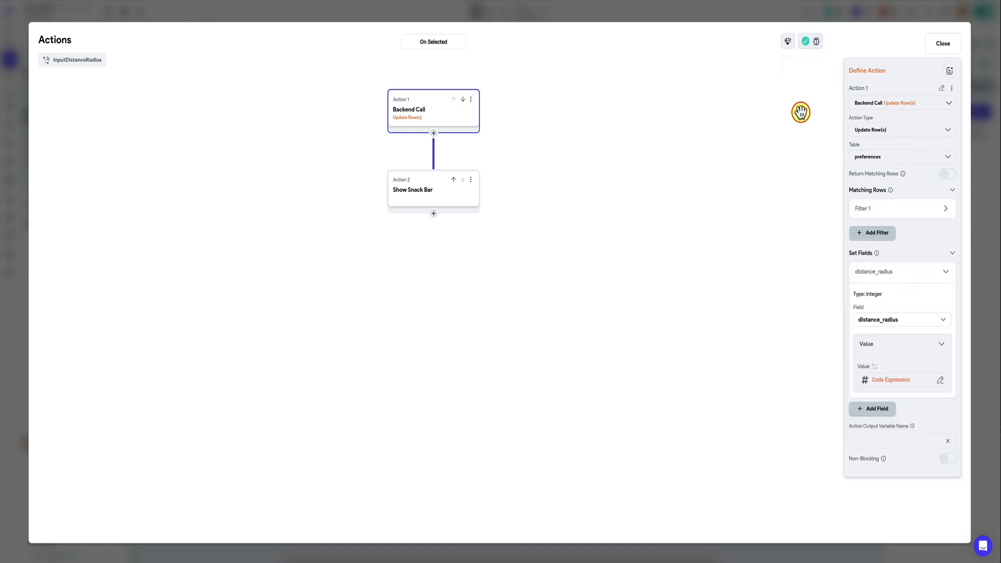
pyautogui.click(855, 18)
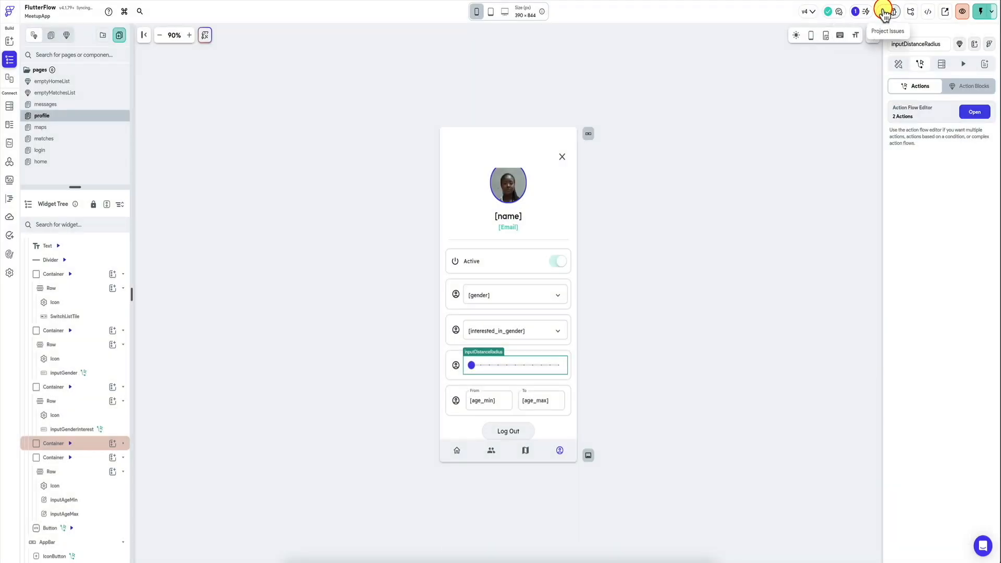
# Step: Paste the copied backend call and snack bar actions into the On Focus Change flow of the inputAgeMin text field
pyautogui.click(495, 402)
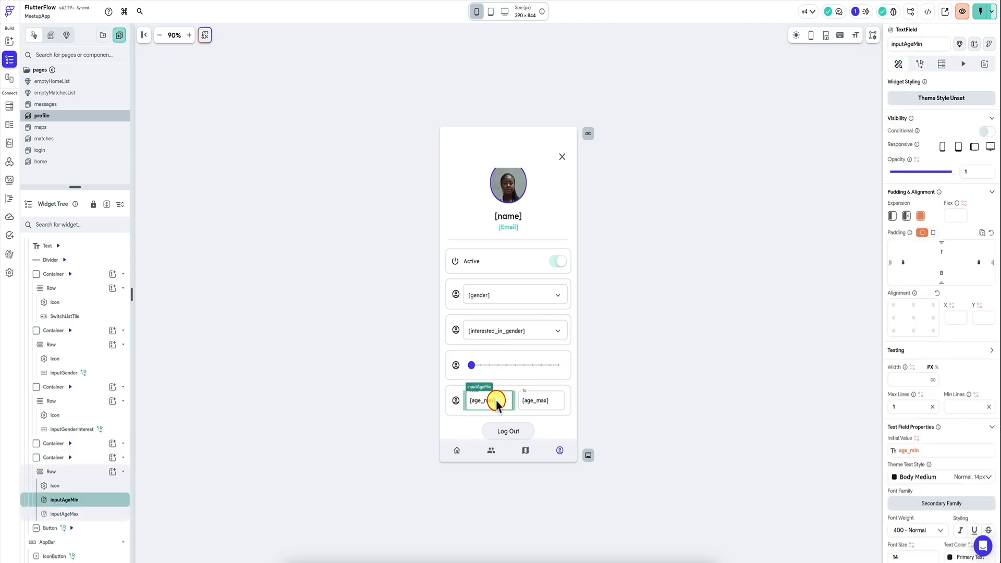
pyautogui.click(919, 64)
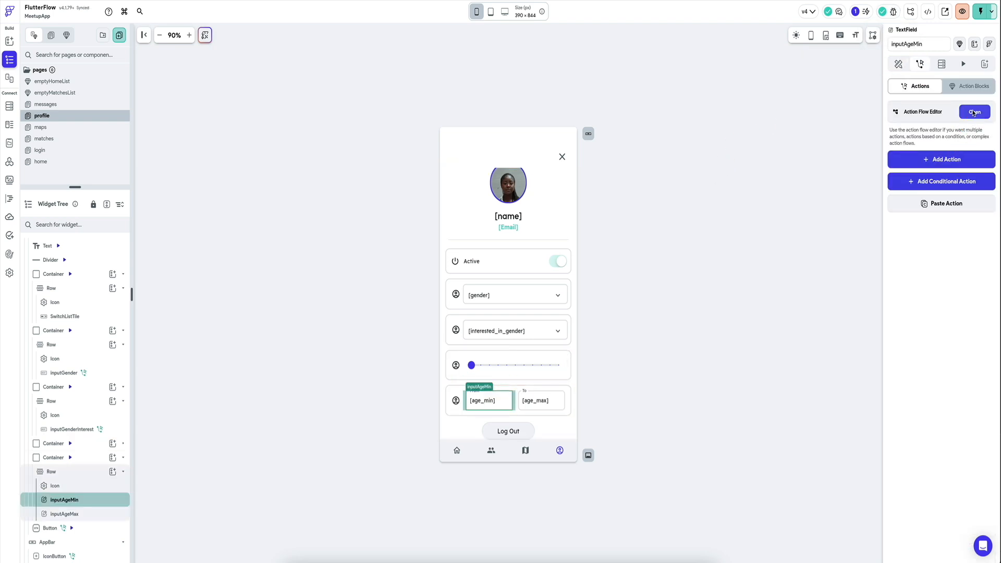
pyautogui.click(973, 107)
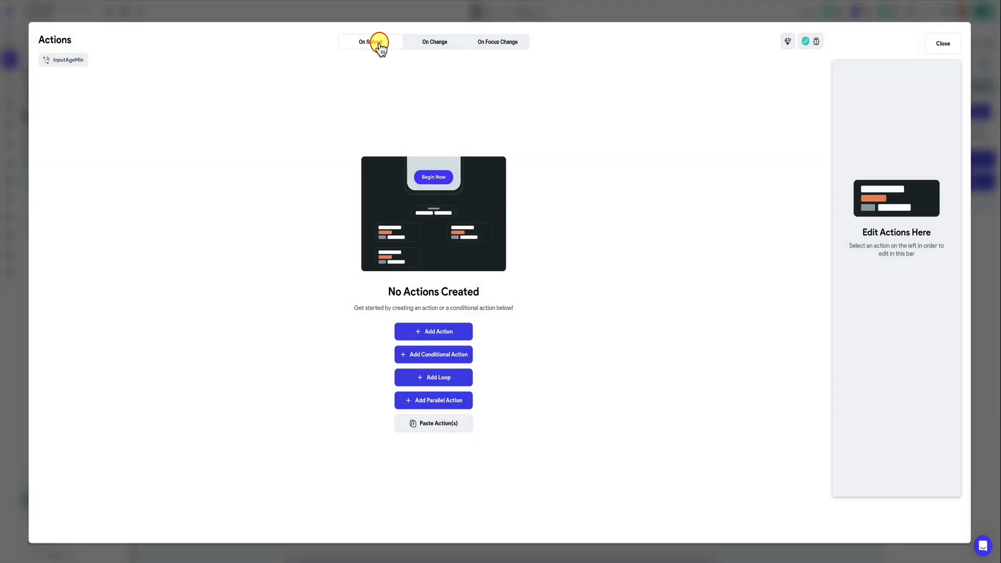
pyautogui.click(419, 43)
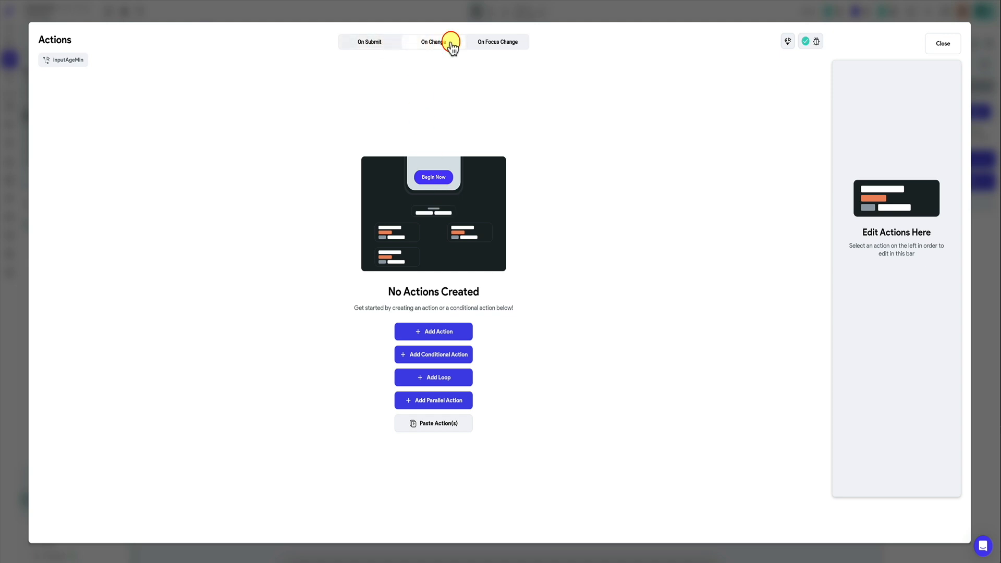
pyautogui.click(503, 44)
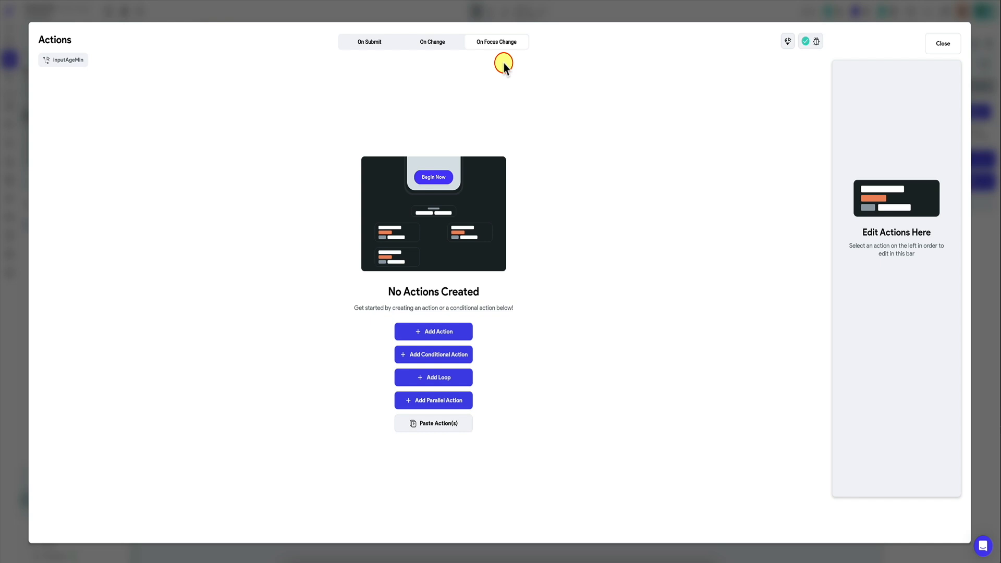
pyautogui.click(425, 44)
pyautogui.click(499, 44)
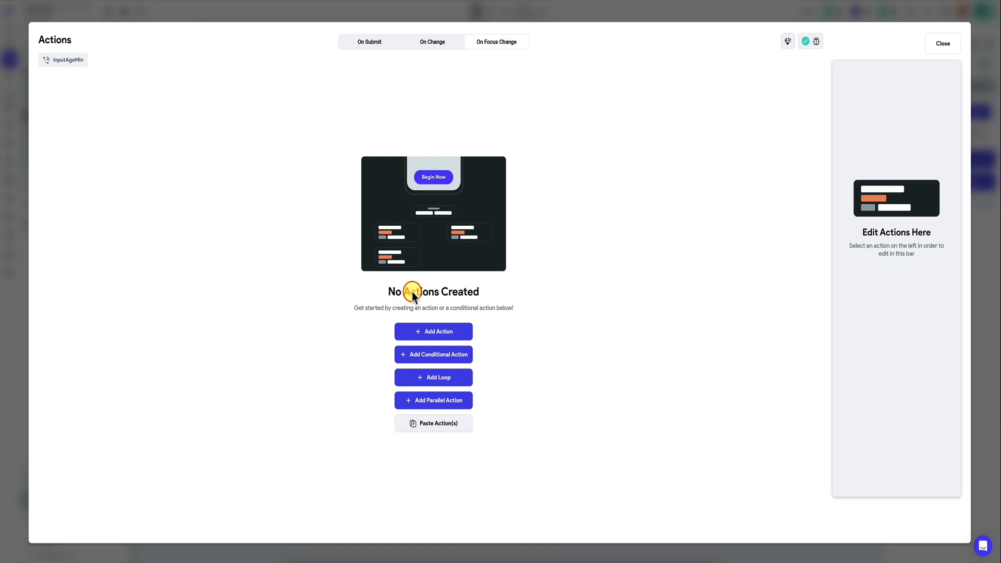
pyautogui.click(433, 423)
# Step: Point the pasted Update Row(s) action to the preferences table and set age_min to the inputAgeMin widget state value
pyautogui.click(407, 102)
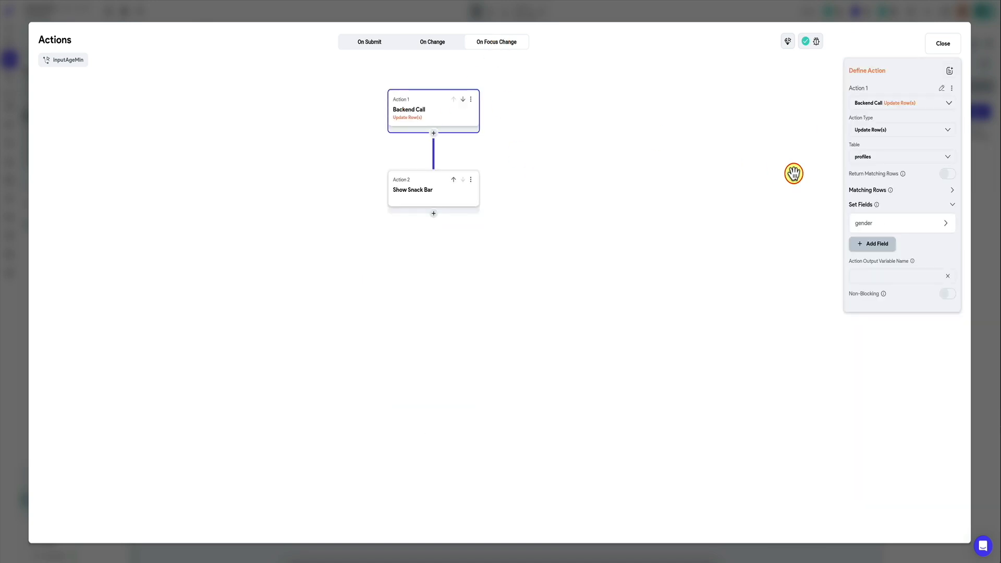
pyautogui.click(889, 158)
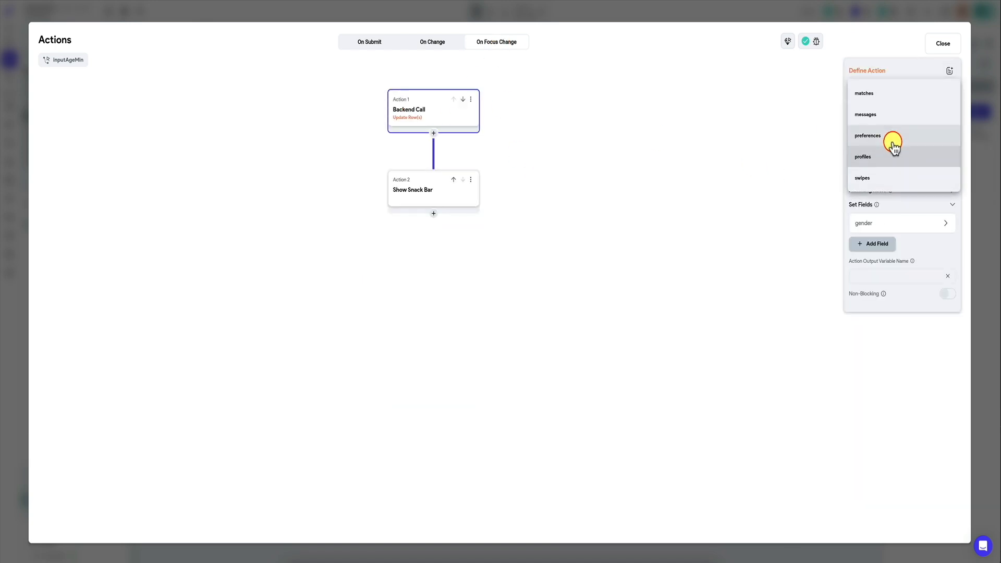
pyautogui.click(894, 138)
pyautogui.click(876, 222)
pyautogui.click(882, 347)
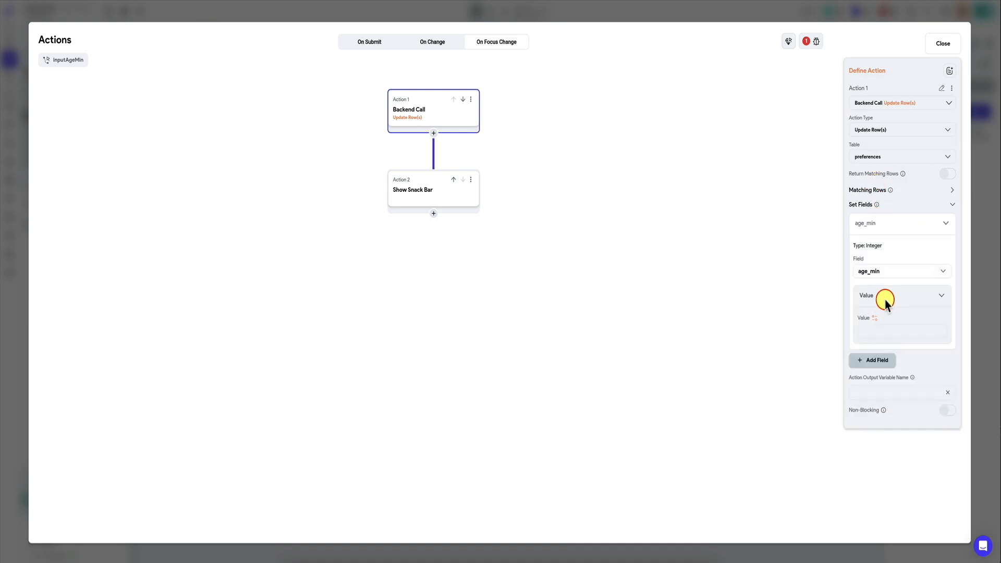
pyautogui.click(875, 318)
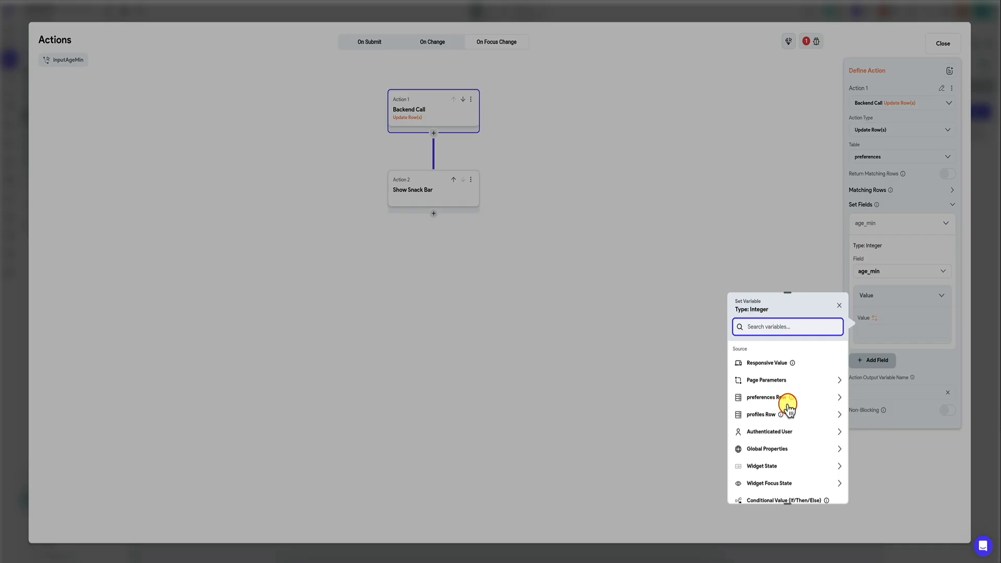
pyautogui.click(763, 467)
# Step: Copy all of inputAgeMin's actions and paste them into the On Submit flow of the inputAgeMax text field
pyautogui.click(471, 100)
pyautogui.click(417, 132)
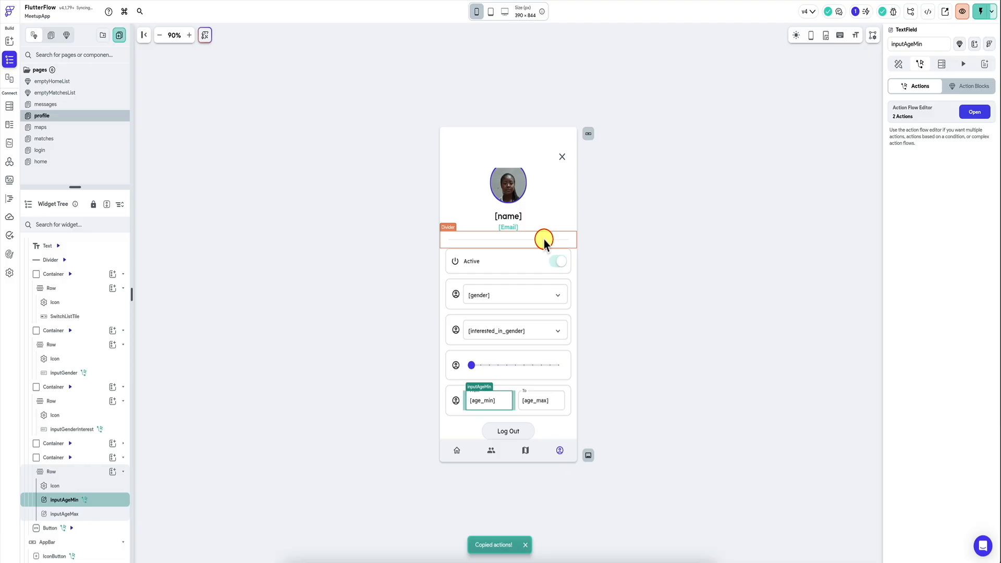
pyautogui.click(544, 403)
pyautogui.click(920, 63)
pyautogui.click(946, 203)
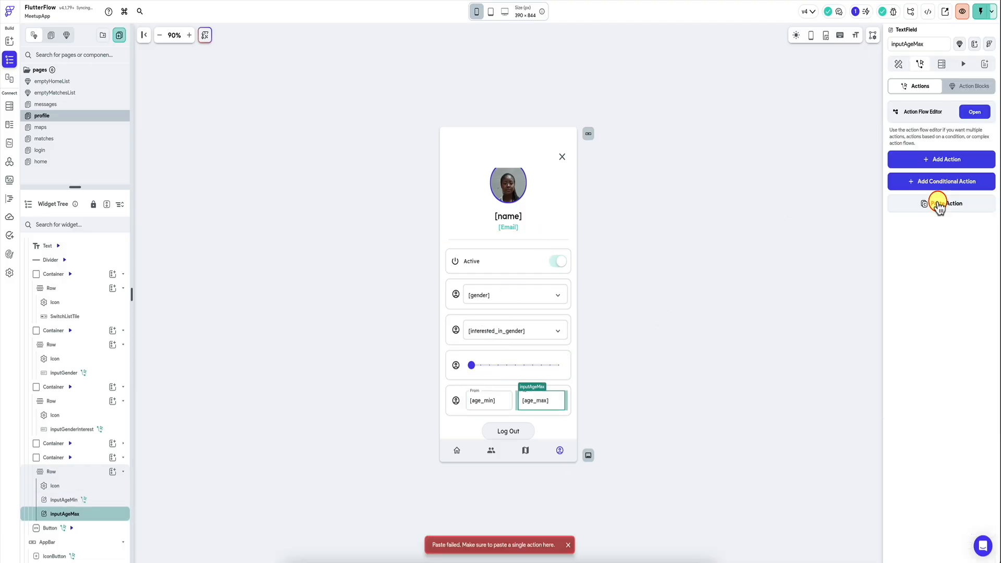
pyautogui.click(975, 112)
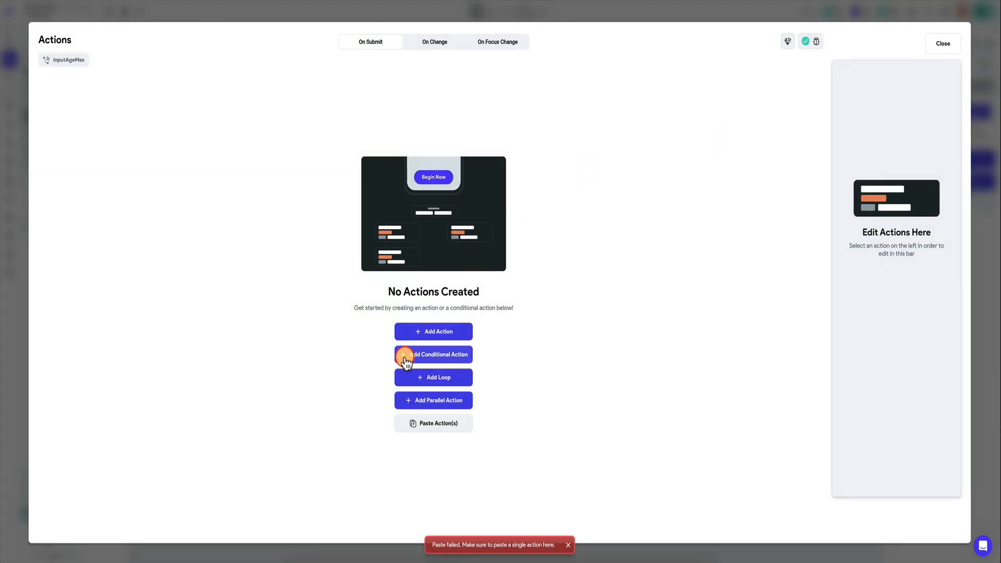
pyautogui.click(411, 420)
# Step: Change the pasted action's field to age_max with the inputAgeMax widget state as its value, and close the action editor
pyautogui.click(884, 223)
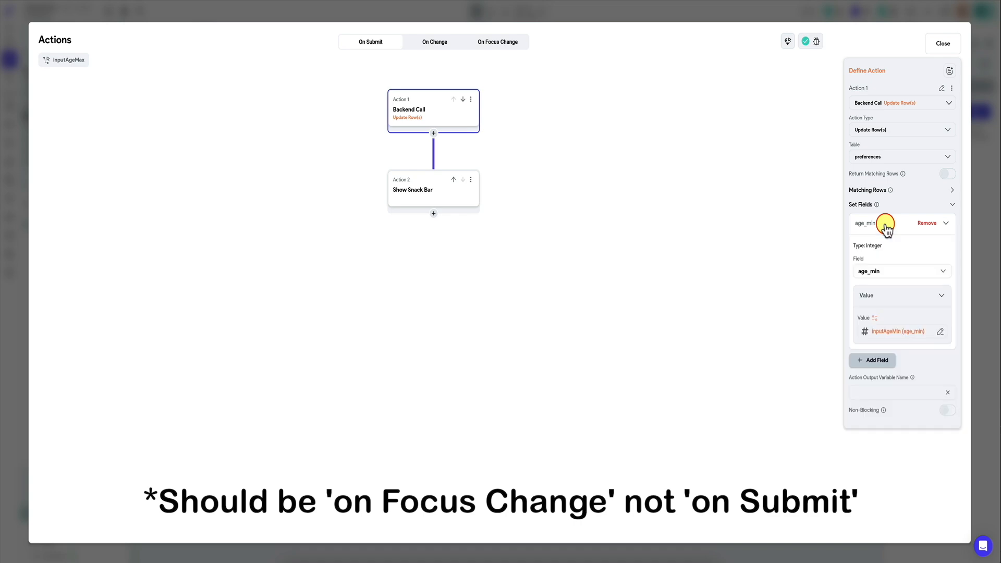
pyautogui.click(887, 273)
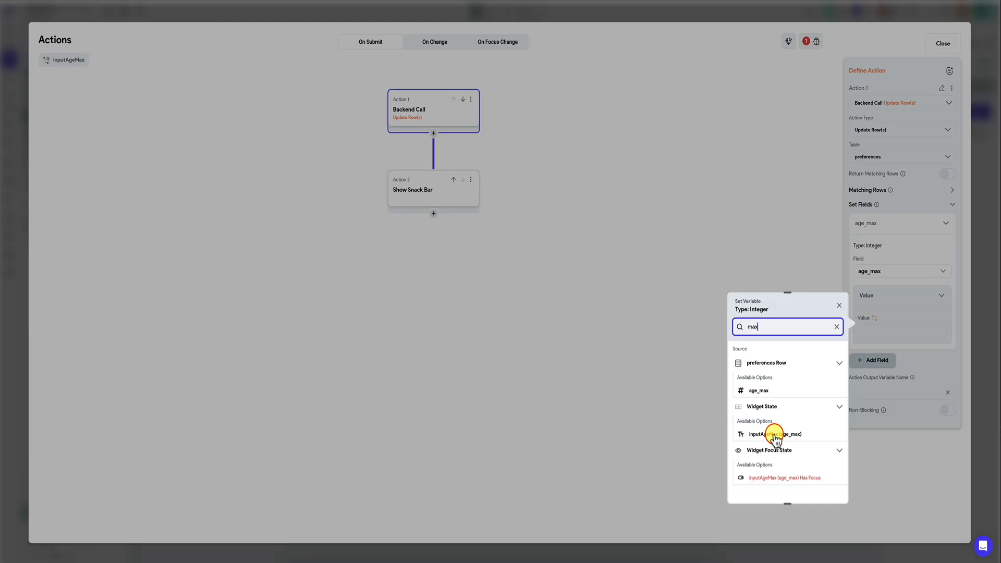
pyautogui.click(774, 435)
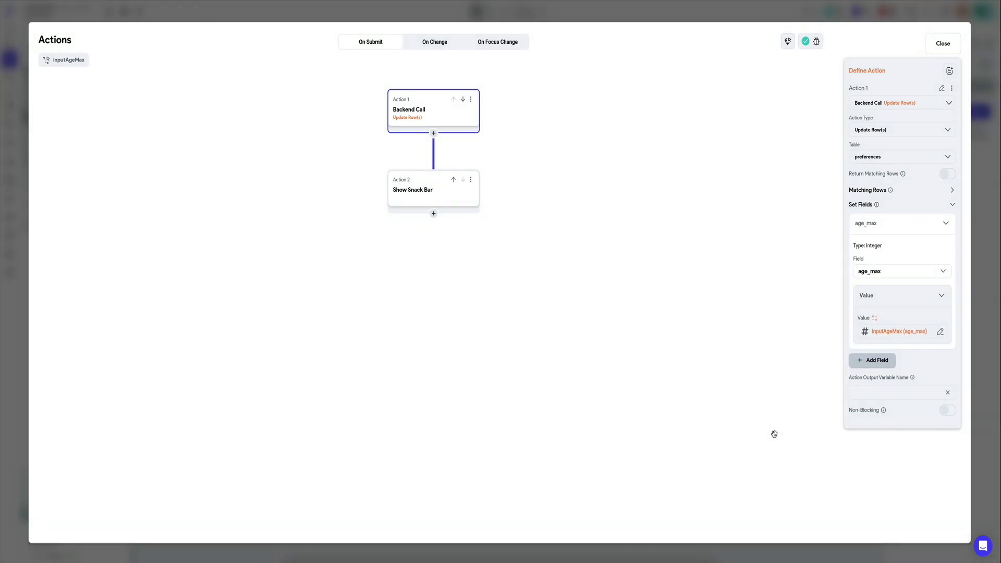
pyautogui.click(978, 314)
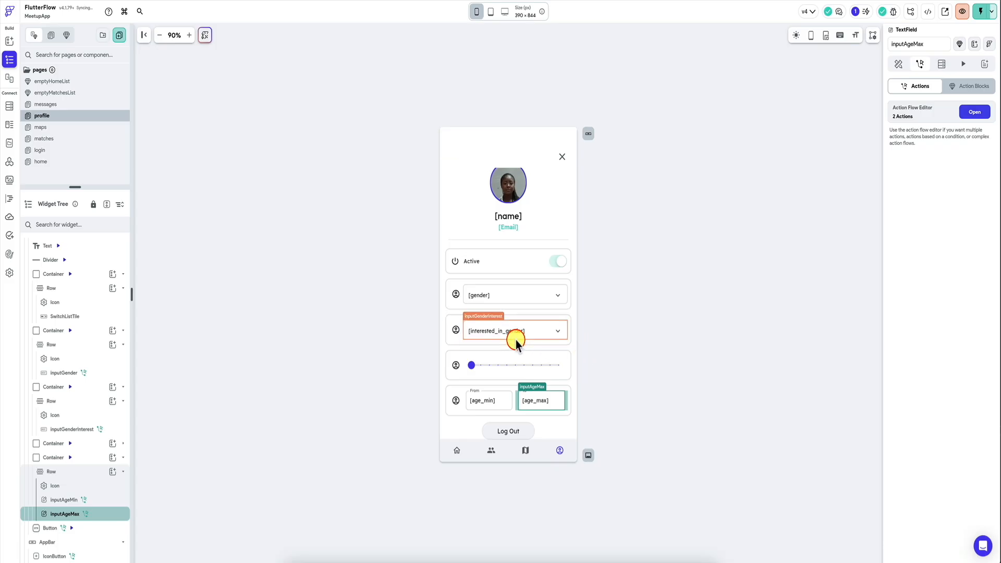
# Step: Delete the container holding the Active switch from the profile page
pyautogui.click(421, 238)
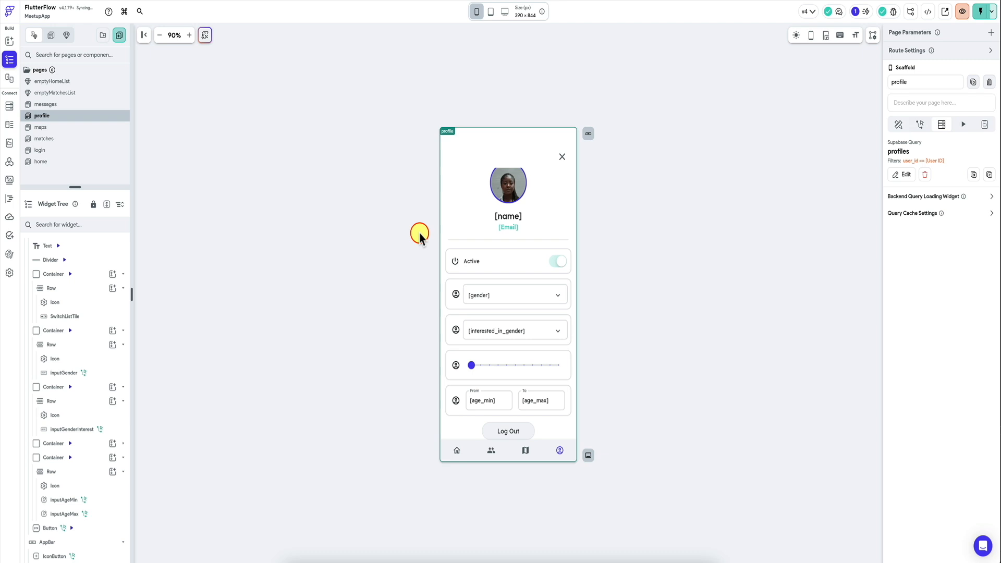
pyautogui.click(519, 254)
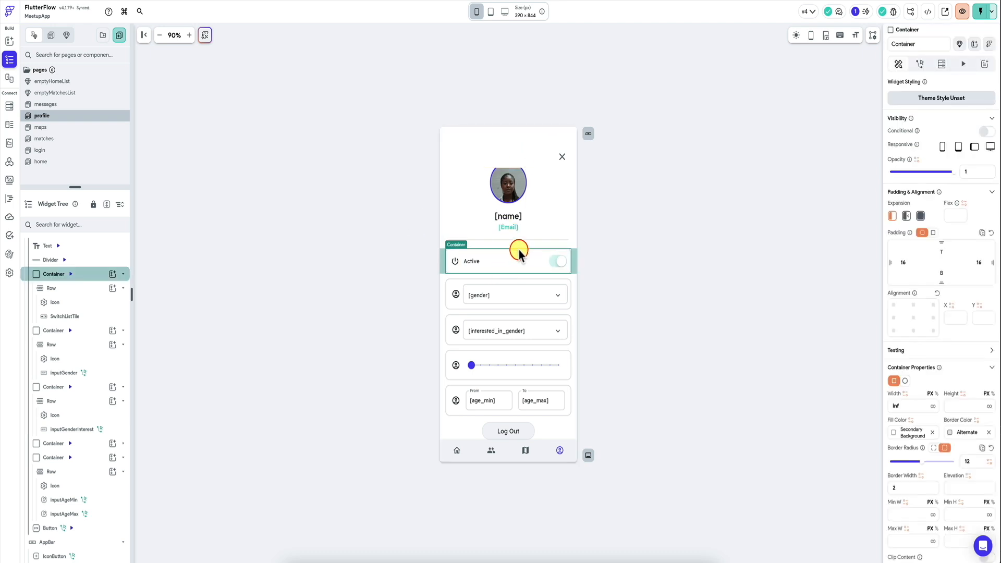
pyautogui.press('Delete')
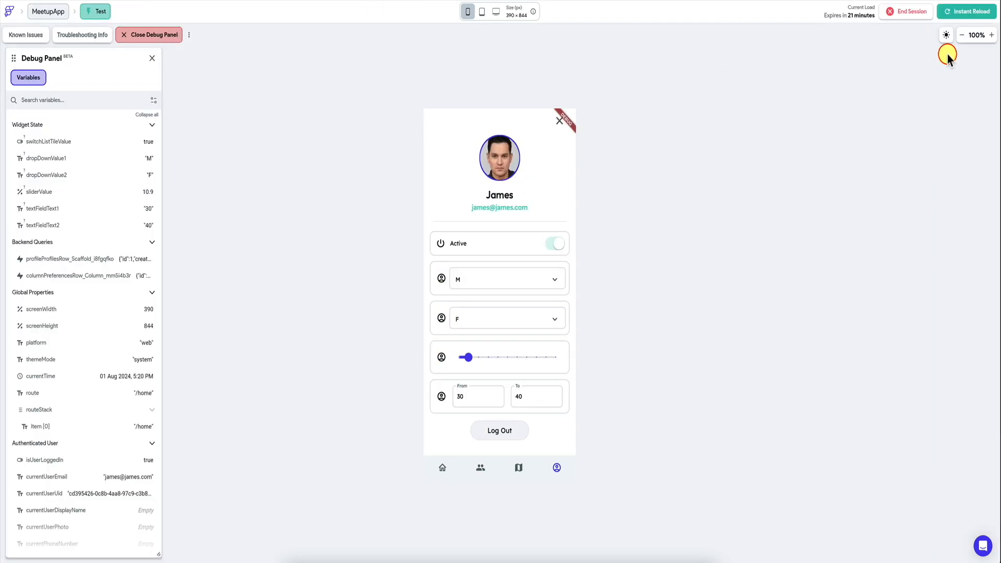
# Step: Reload the test app, set the profile page's From age to 35, and check the preferences table in Supabase
pyautogui.click(974, 18)
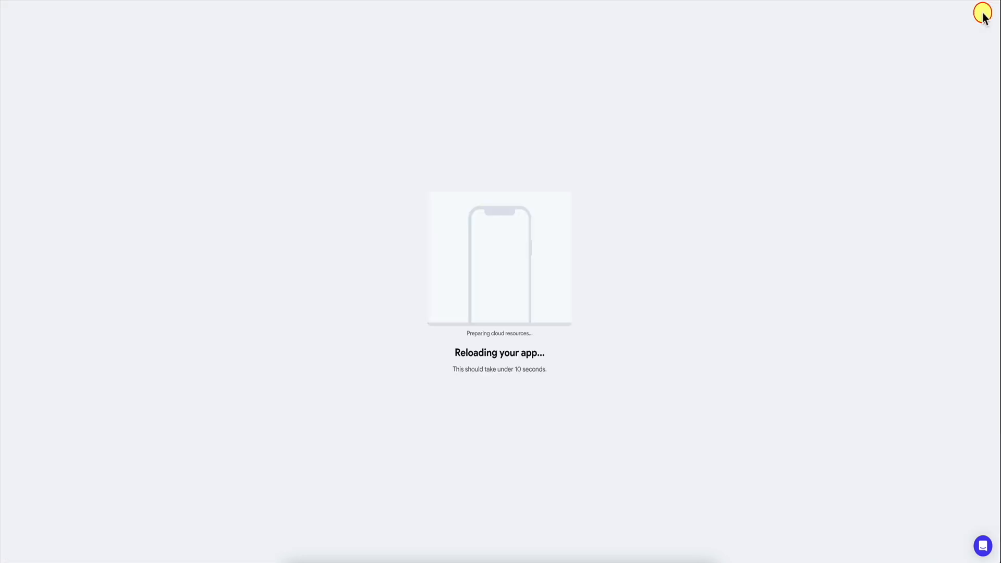
pyautogui.click(562, 467)
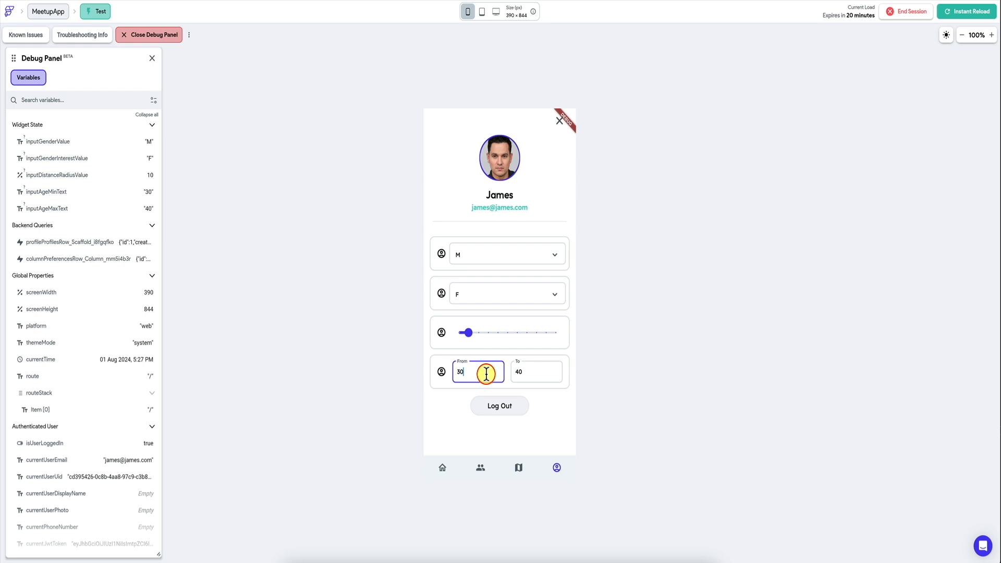
pyautogui.click(527, 372)
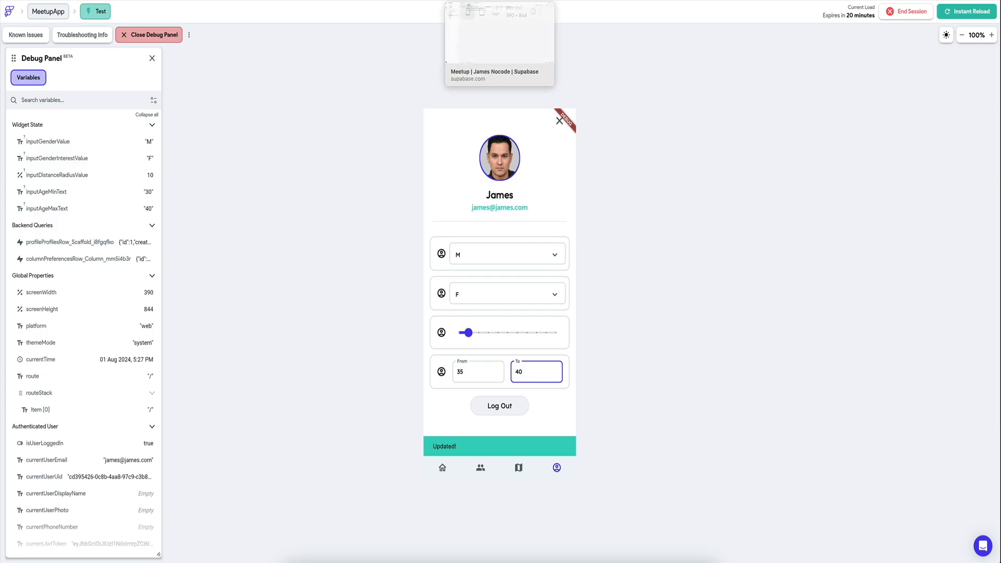
pyautogui.click(500, 1)
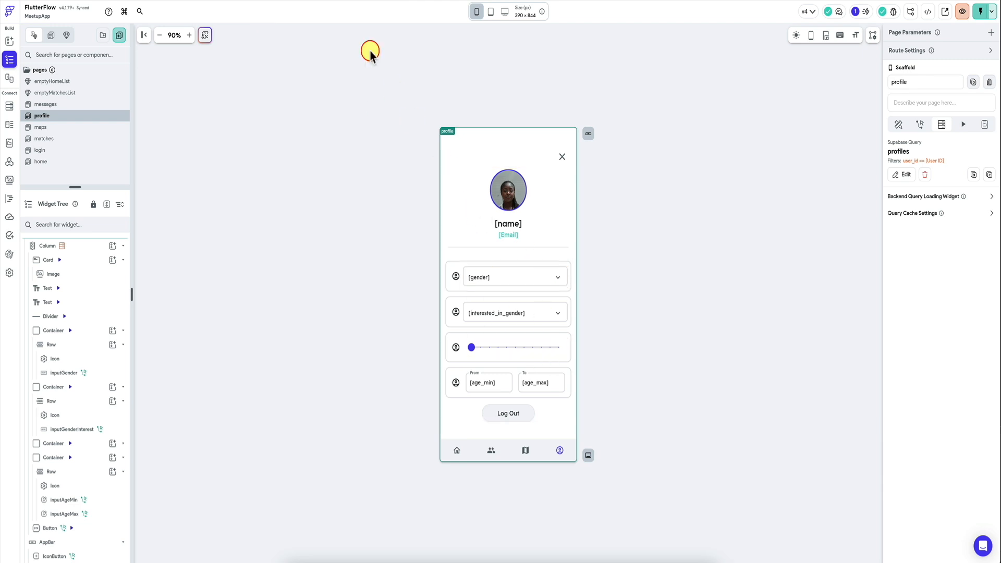
# Step: In the running test app, set the profile page's To age to 50 and move focus to the From field
pyautogui.click(485, 370)
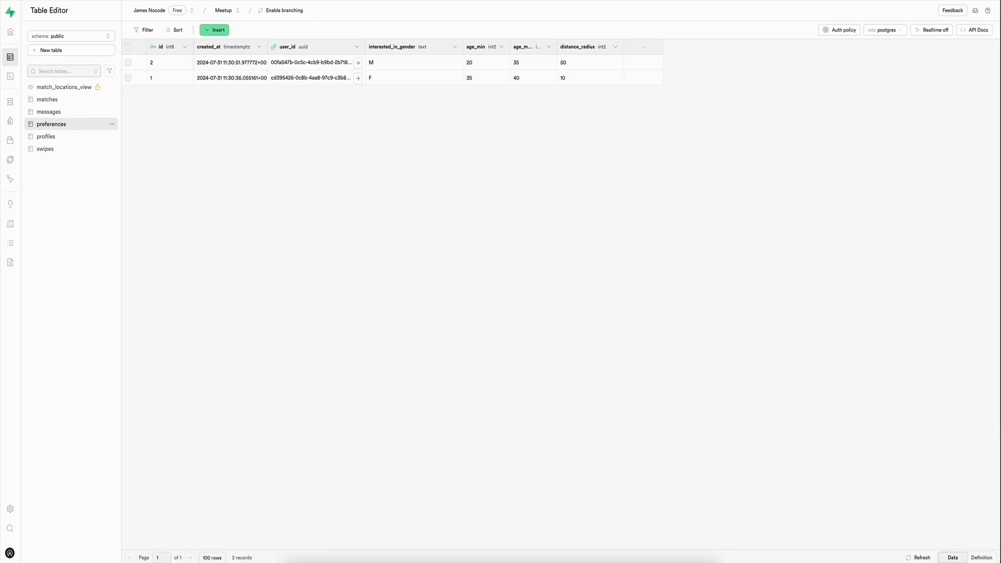
pyautogui.click(546, 372)
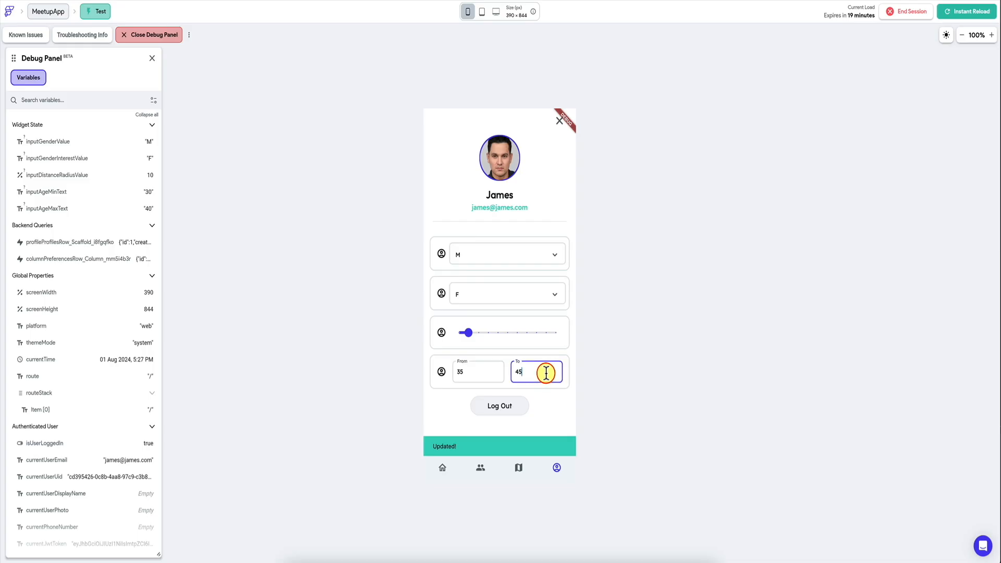
pyautogui.click(487, 371)
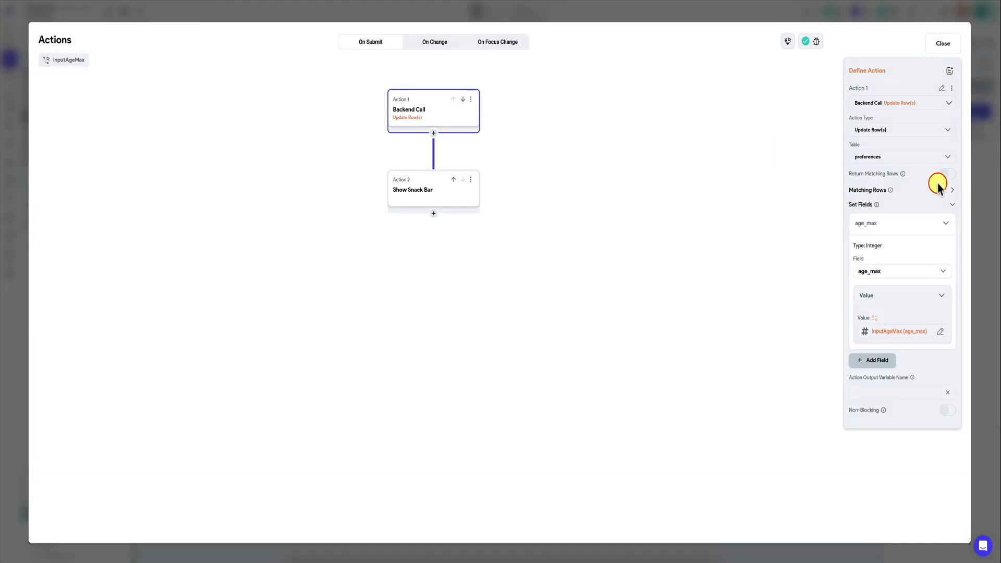
# Step: Inspect the matching rows filter of inputAgeMax's Update Row(s) action and refresh the preferences table in Supabase
pyautogui.click(953, 192)
pyautogui.click(905, 218)
pyautogui.scroll(-2, 882, 313)
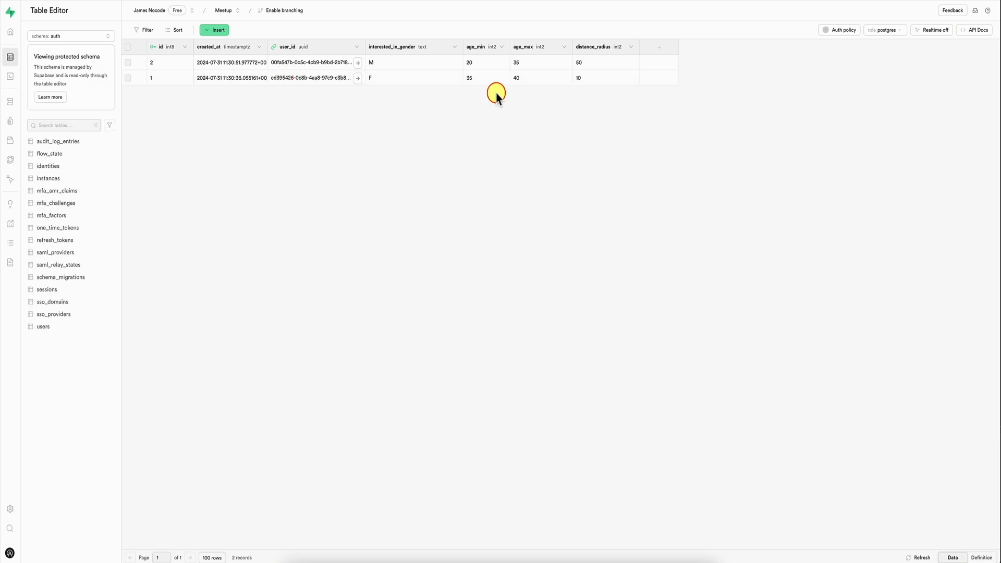
pyautogui.press('super+r')
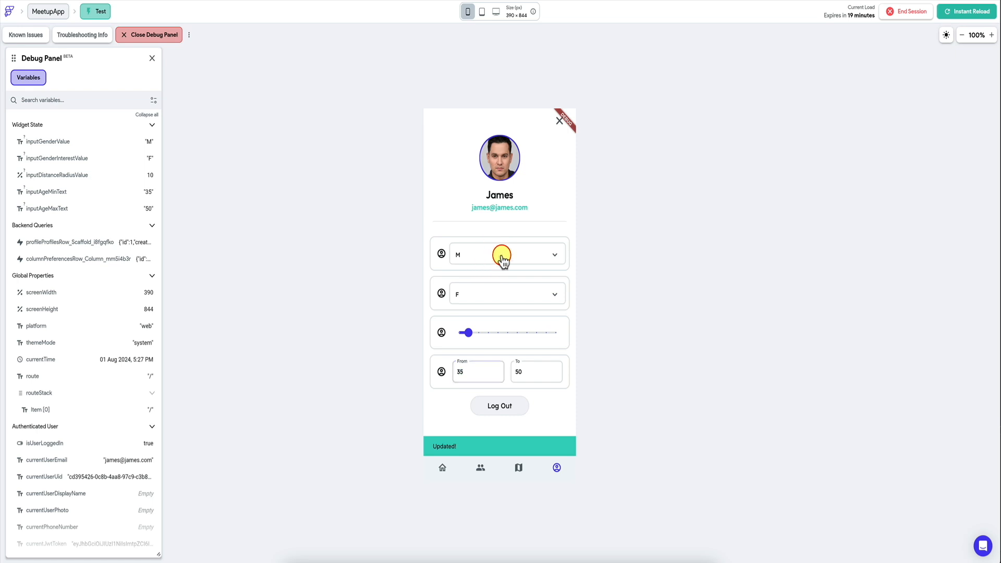
# Step: Test the gender dropdown in the running app by switching it to F and back to M, checking the profiles table in Supabase
pyautogui.click(502, 257)
pyautogui.click(501, 258)
pyautogui.click(496, 255)
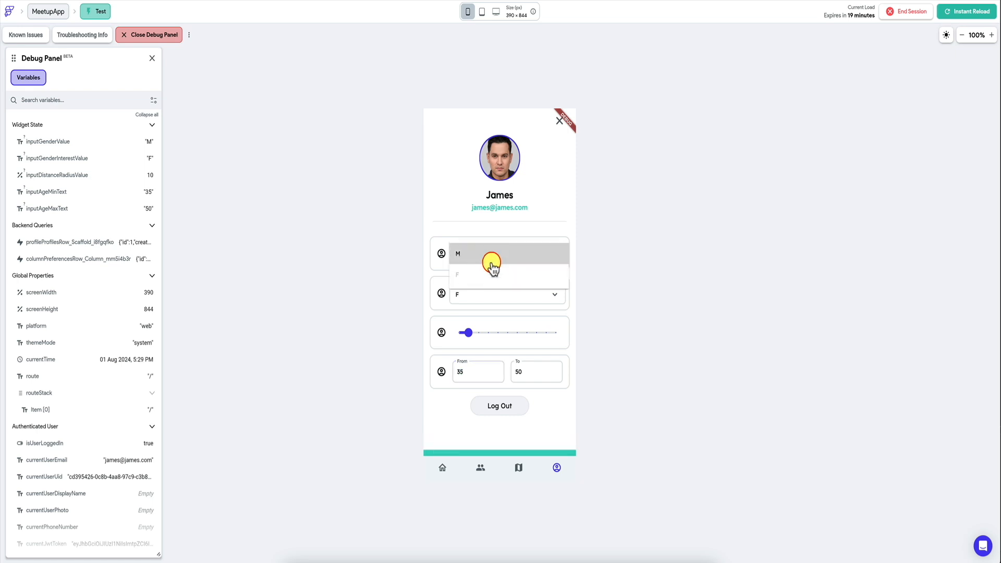
pyautogui.click(484, 276)
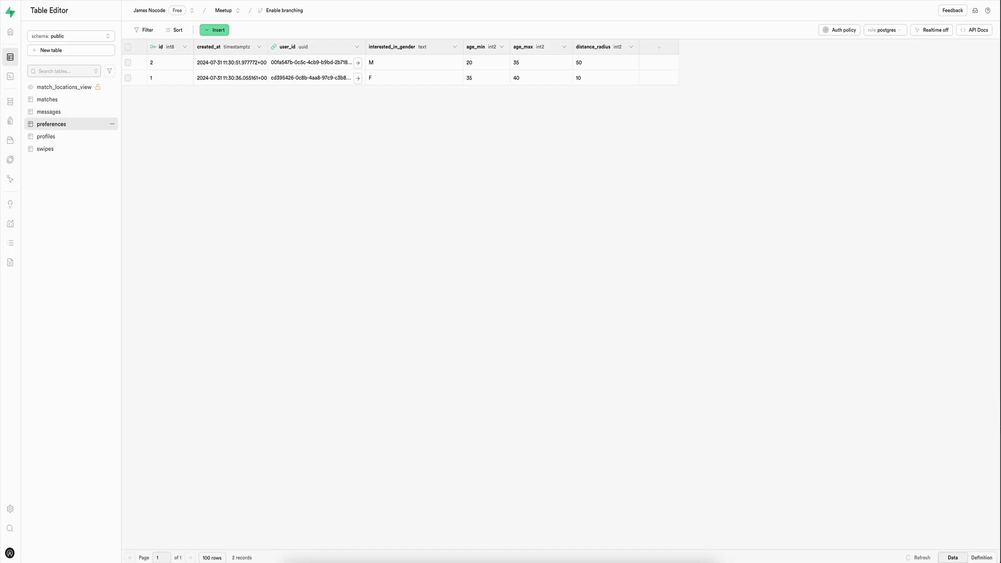
pyautogui.click(62, 136)
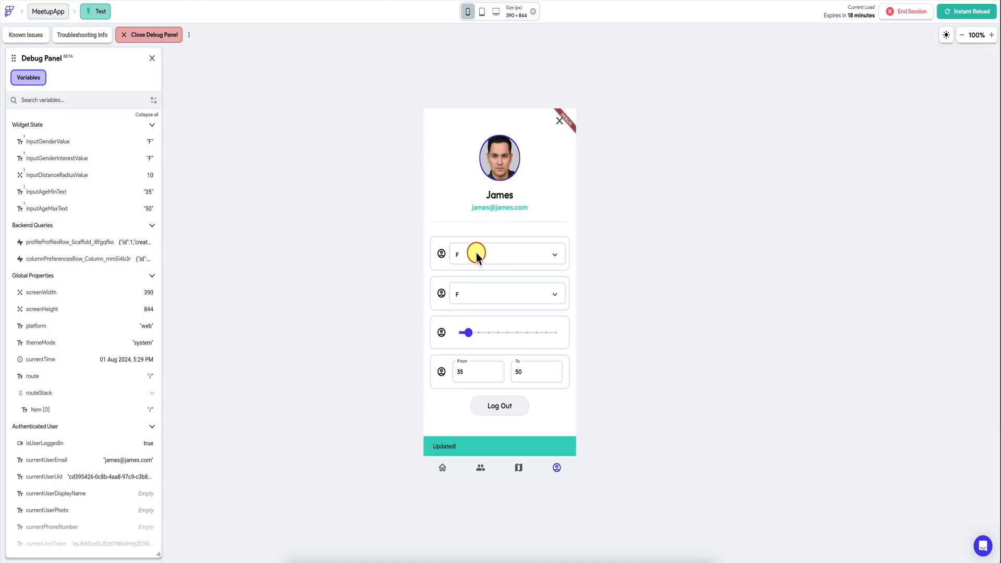
pyautogui.click(492, 260)
pyautogui.click(483, 258)
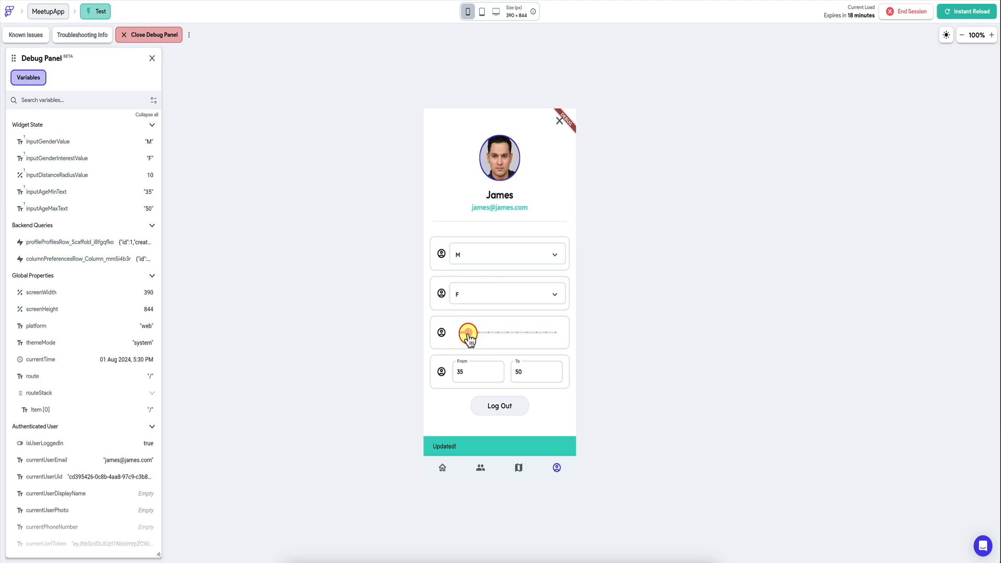
# Step: Raise the distance radius slider in the running test app and refresh the preferences table in Supabase
pyautogui.moveTo(469, 338); pyautogui.dragTo(515, 340)
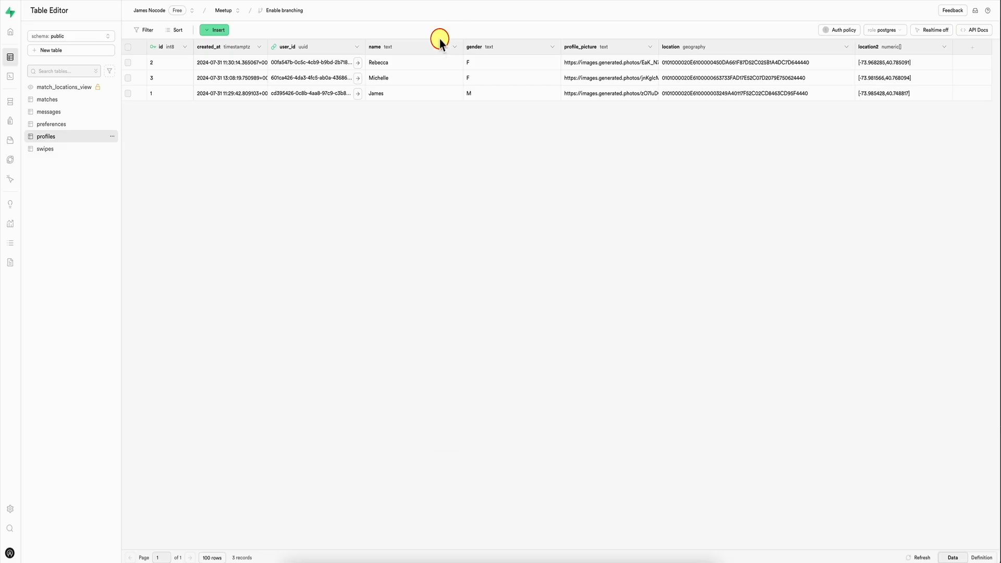
pyautogui.click(102, 124)
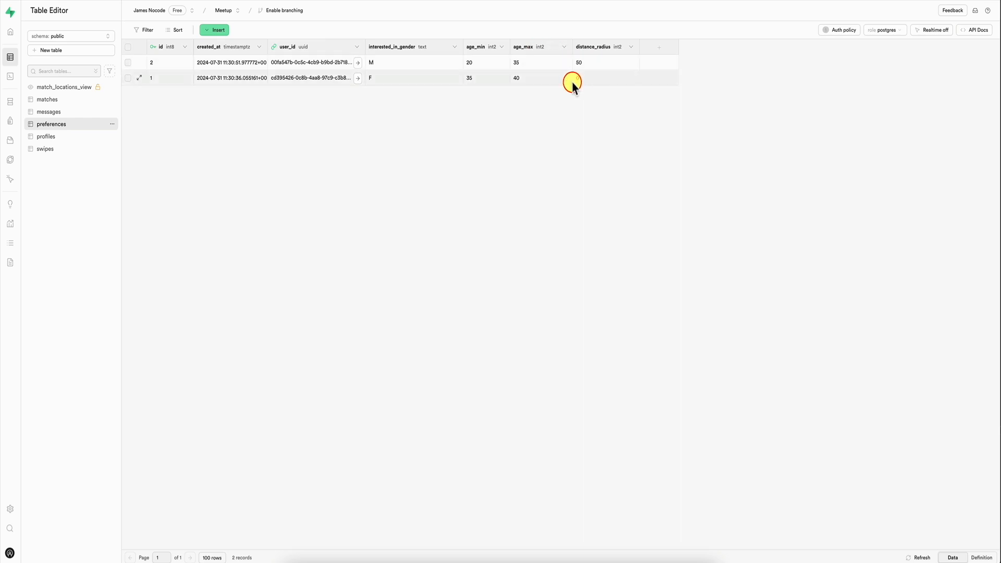
pyautogui.press('super+r')
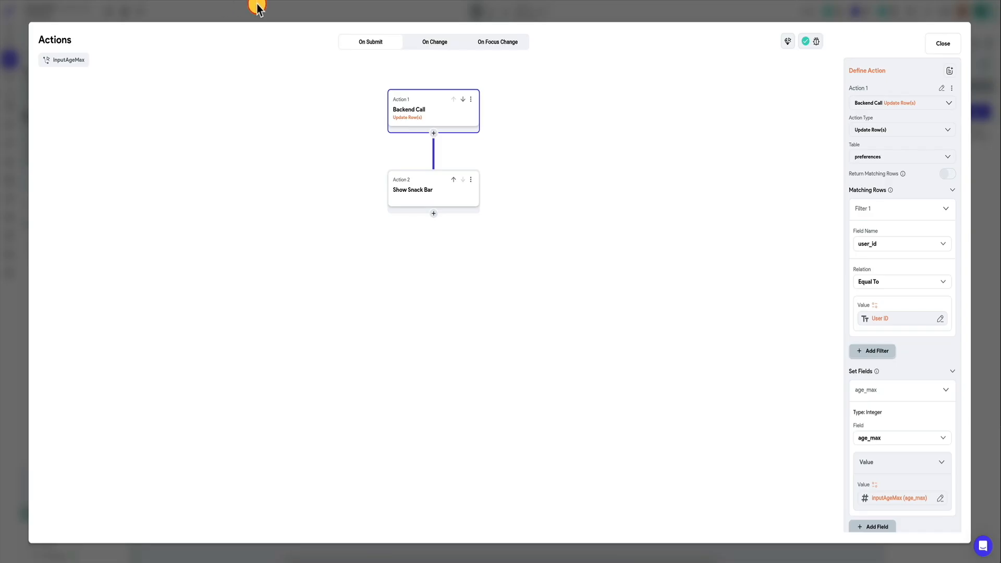
# Step: In FlutterFlow, open inputDistanceRadius's Update Row(s) action and remove the Code Expression from its distance_radius field
pyautogui.click(264, 12)
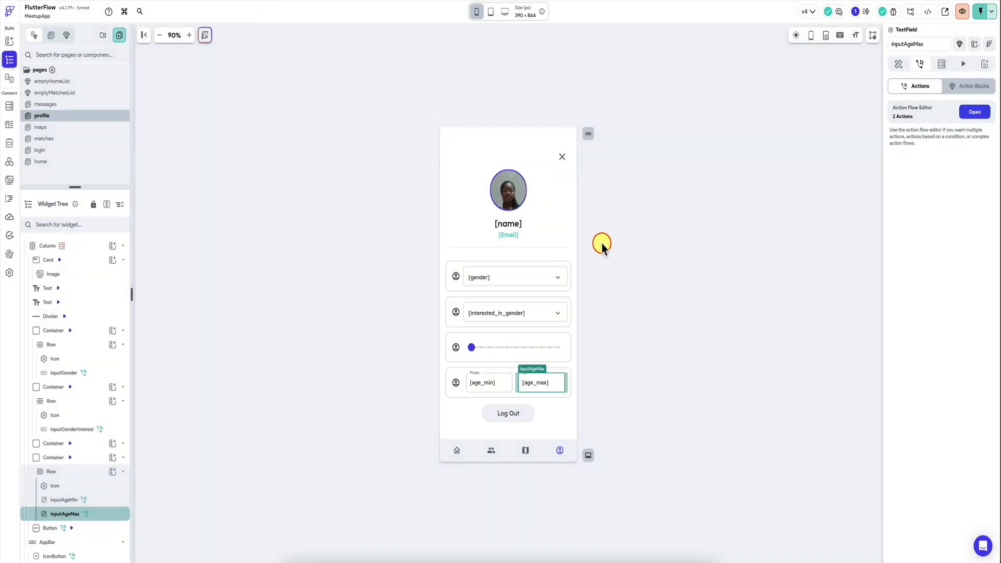
pyautogui.click(508, 348)
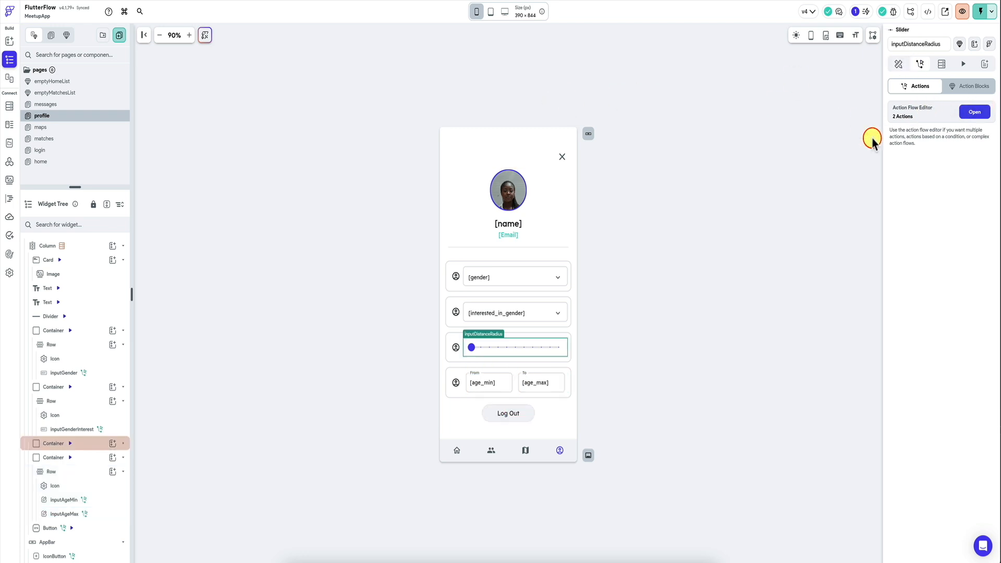
pyautogui.click(974, 112)
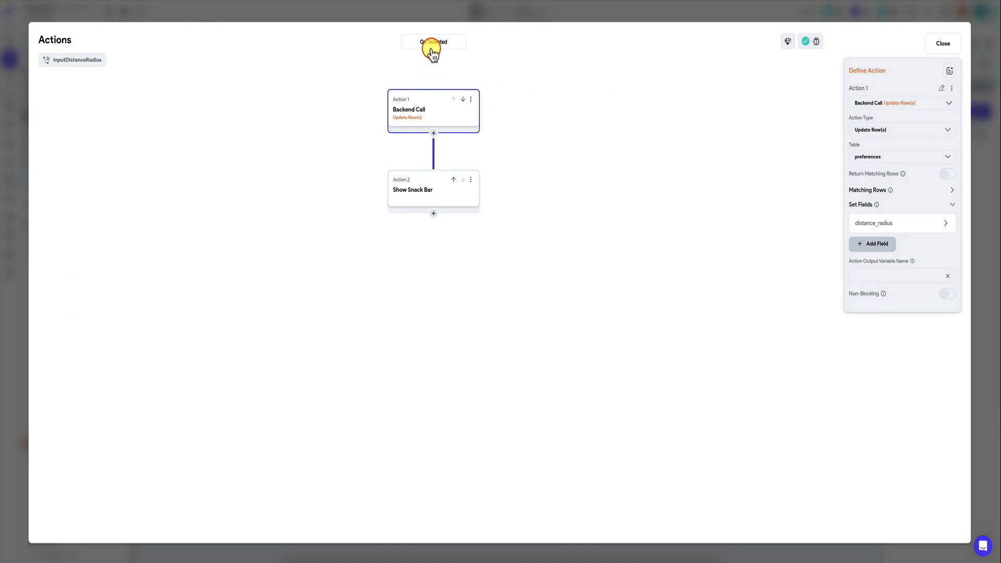
pyautogui.click(433, 190)
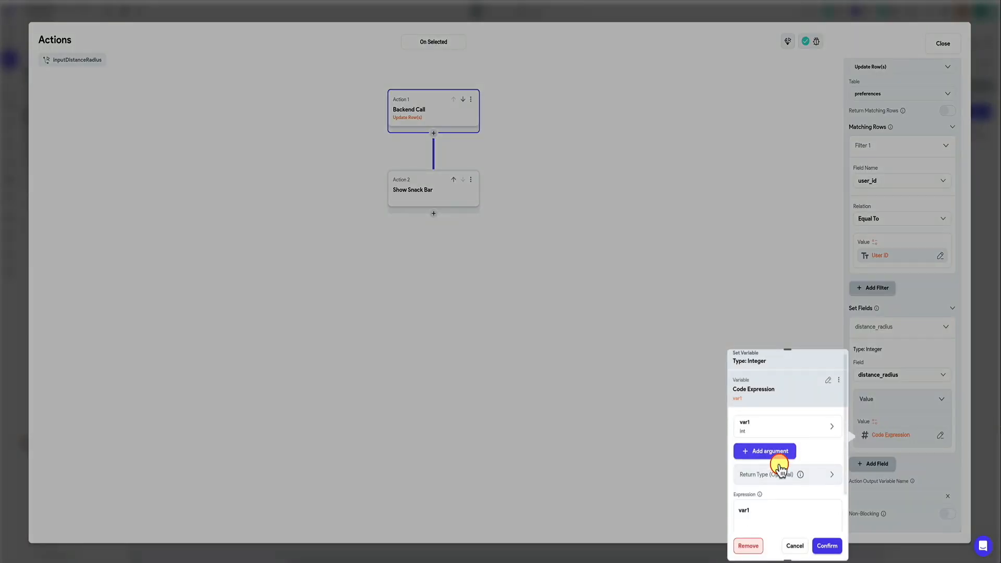
pyautogui.scroll(-1, 780, 467)
pyautogui.scroll(1, 782, 472)
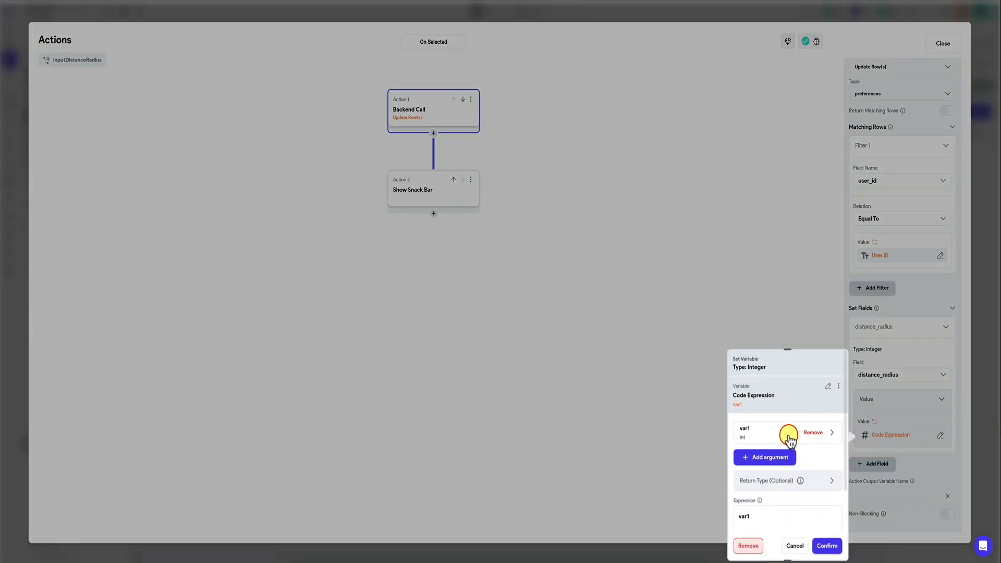
pyautogui.click(746, 547)
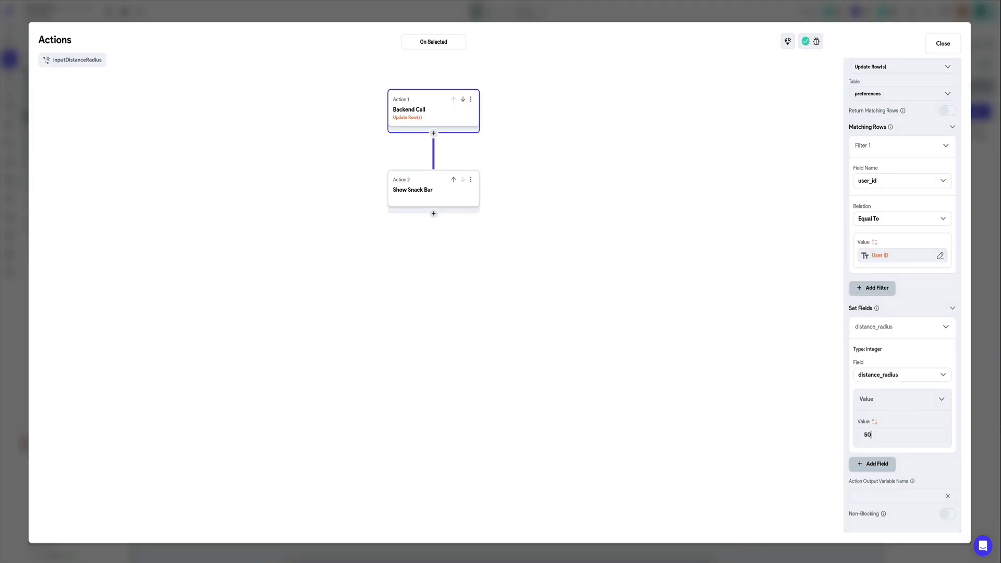
# Step: Set the distance_radius field of inputDistanceRadius's Update Row(s) action to the fixed value 75 and leave the action editor
pyautogui.write('505')
pyautogui.press('BackSpace')
pyautogui.hotkey('ctrl', 'a')
pyautogui.click(989, 312)
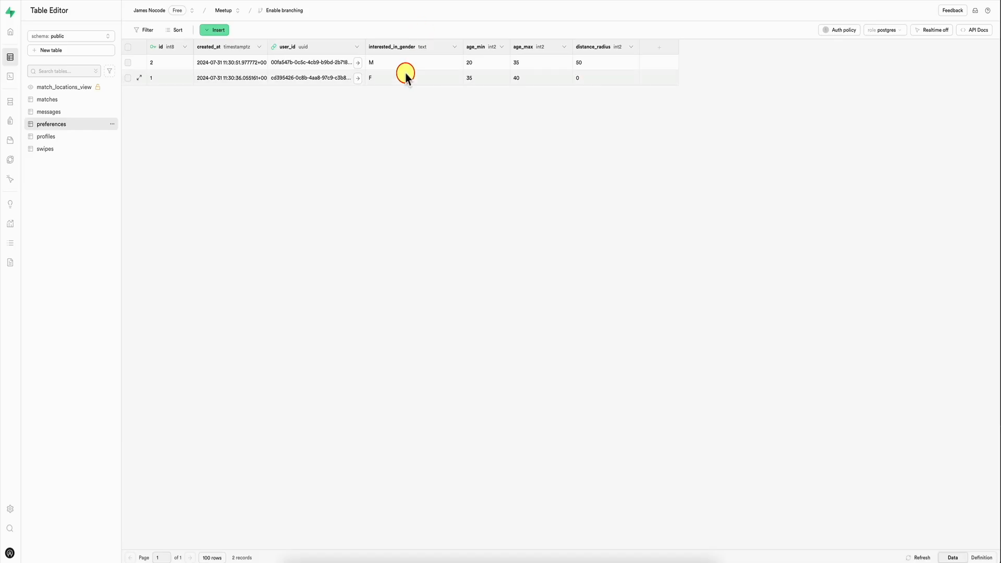
# Step: Open row 1's distance_radius cell in Supabase's preferences table, and raise the distance radius to about 90 in the test app
pyautogui.click(584, 77)
pyautogui.doubleClick(596, 77)
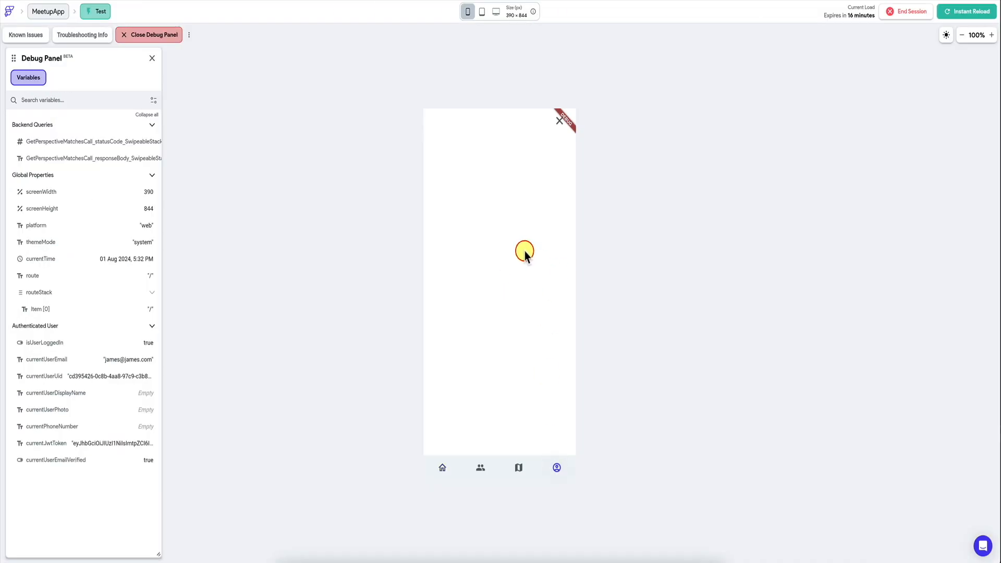
pyautogui.moveTo(475, 335); pyautogui.dragTo(544, 341)
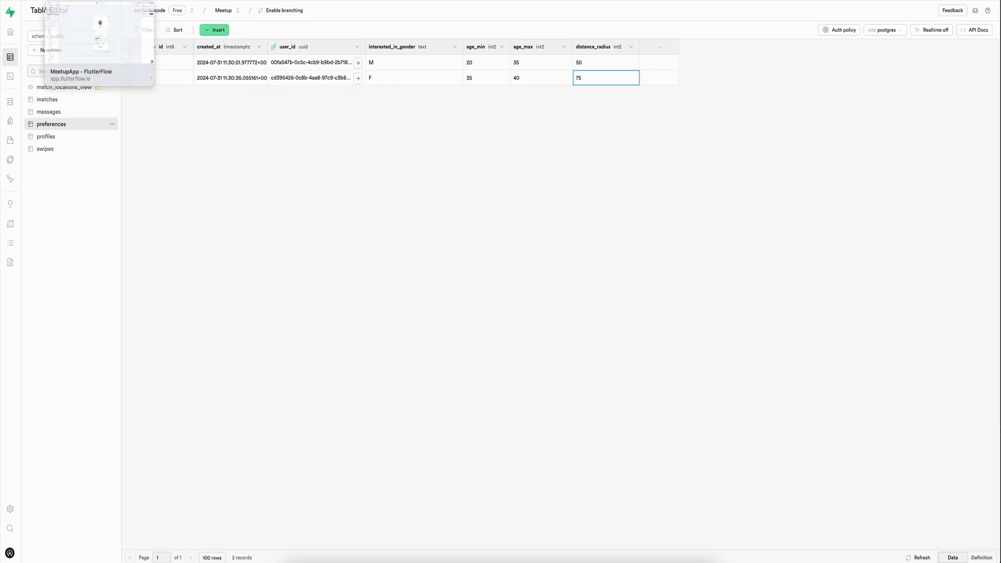
# Step: Reopen inputDistanceRadius's Update Row(s) action in FlutterFlow and choose a Code Expression as the value of distance_radius
pyautogui.click(93, 0)
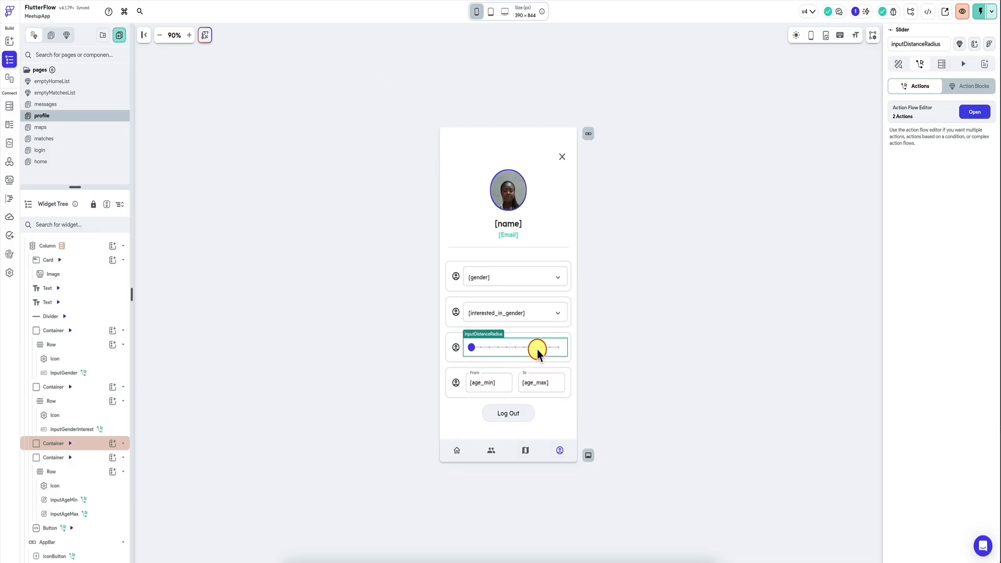
pyautogui.click(975, 112)
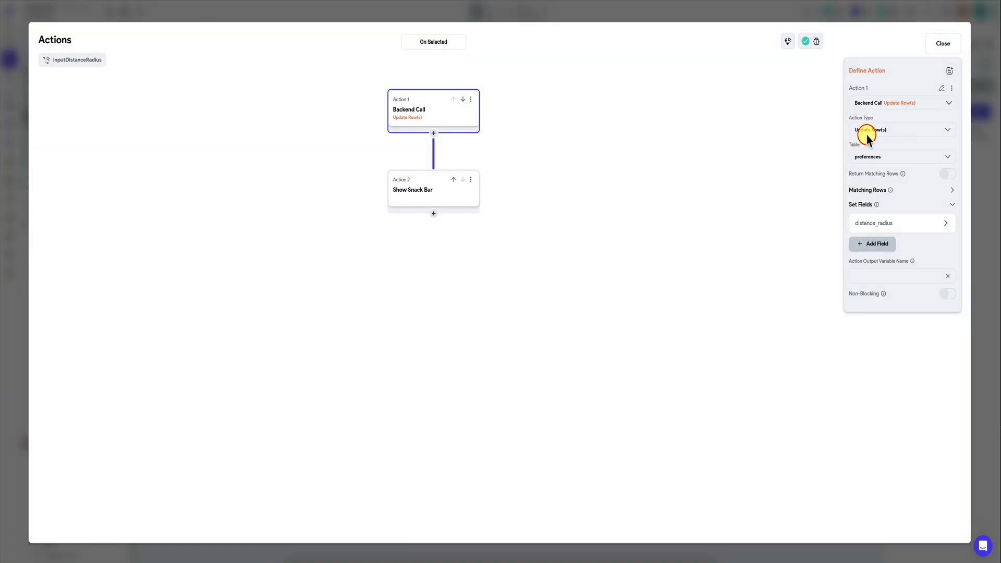
pyautogui.click(894, 222)
pyautogui.click(876, 323)
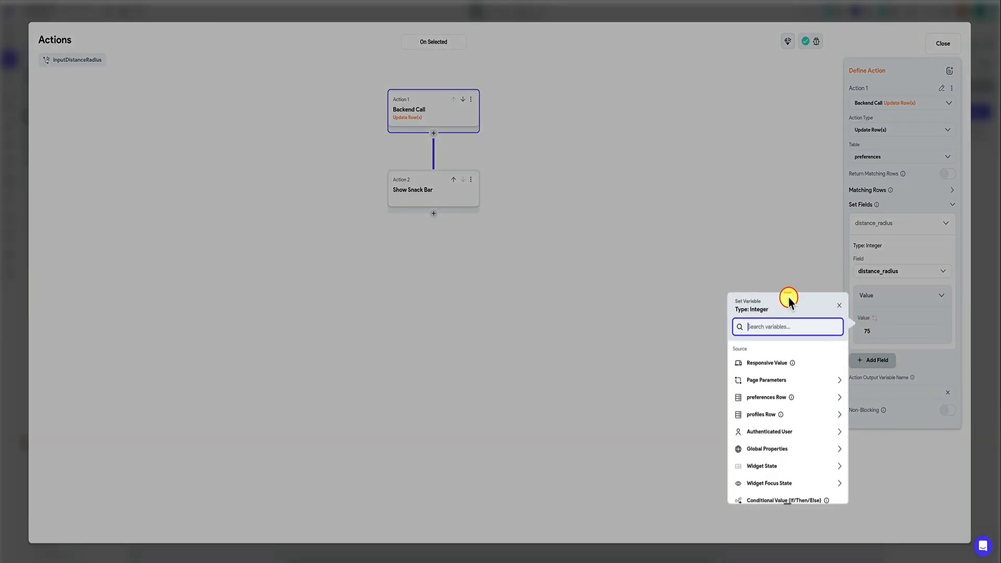
pyautogui.write('code')
pyautogui.click(766, 362)
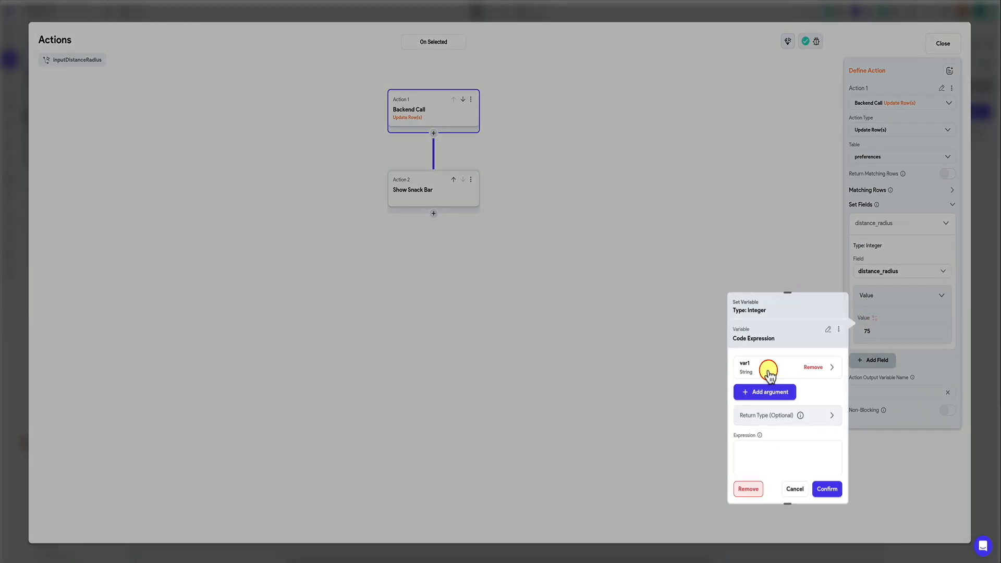
# Step: Set the Code Expression's argument var1 to type Double and bind its value to the inputDistanceRadius widget state
pyautogui.click(767, 389)
pyautogui.scroll(-1, 762, 452)
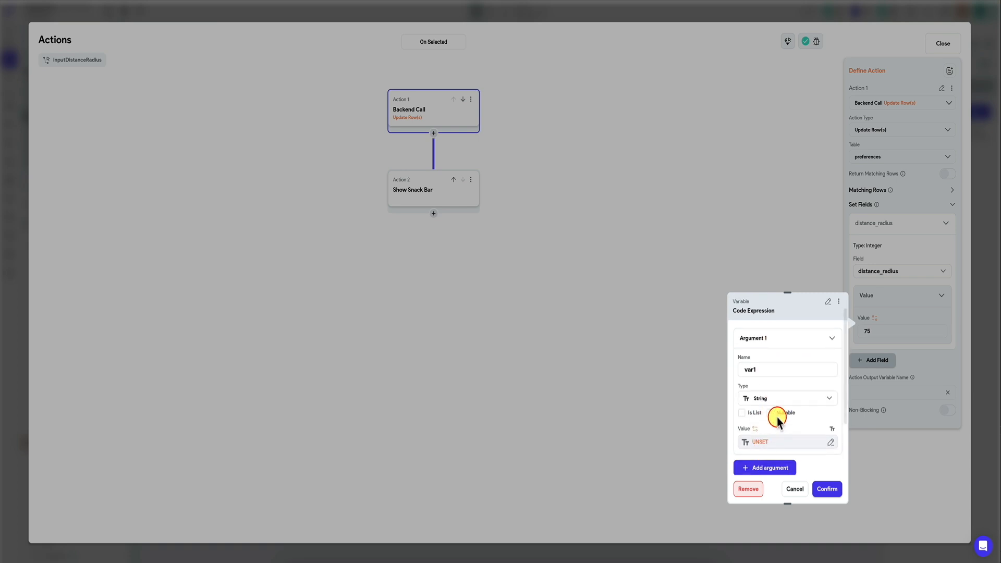
pyautogui.click(783, 400)
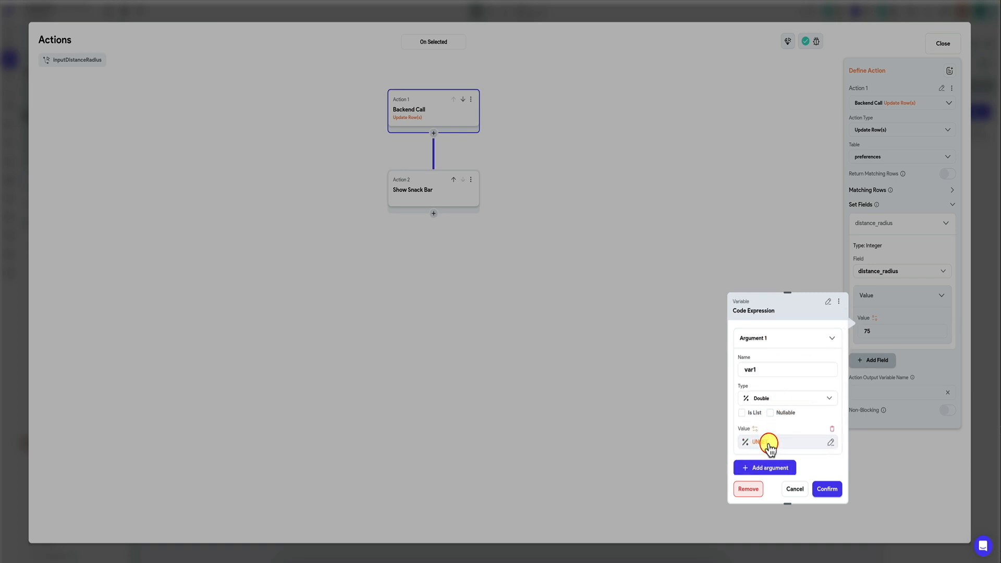
pyautogui.click(769, 444)
pyautogui.click(671, 523)
pyautogui.click(642, 550)
pyautogui.scroll(-3, 782, 408)
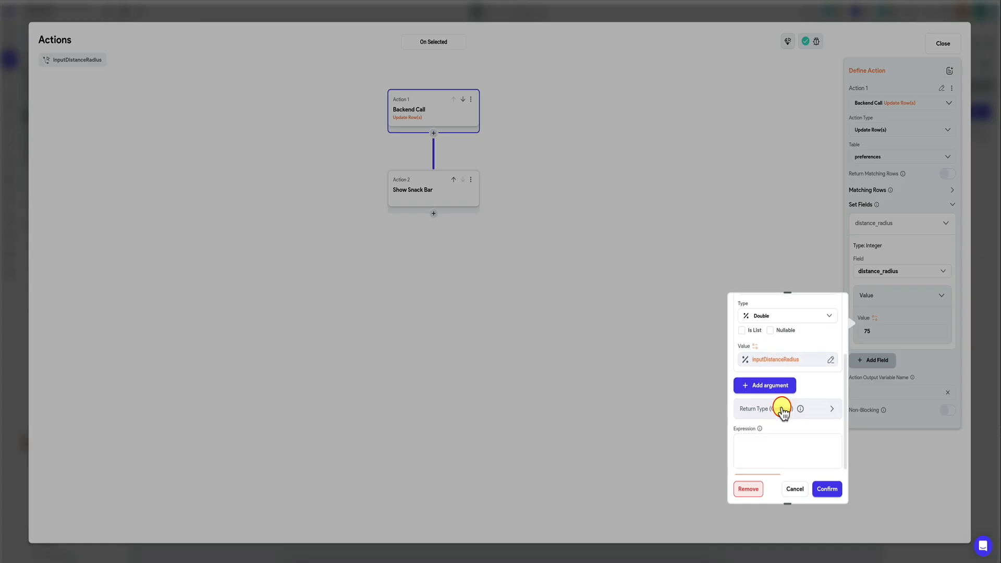
pyautogui.scroll(2, 772, 438)
pyautogui.scroll(-3, 772, 438)
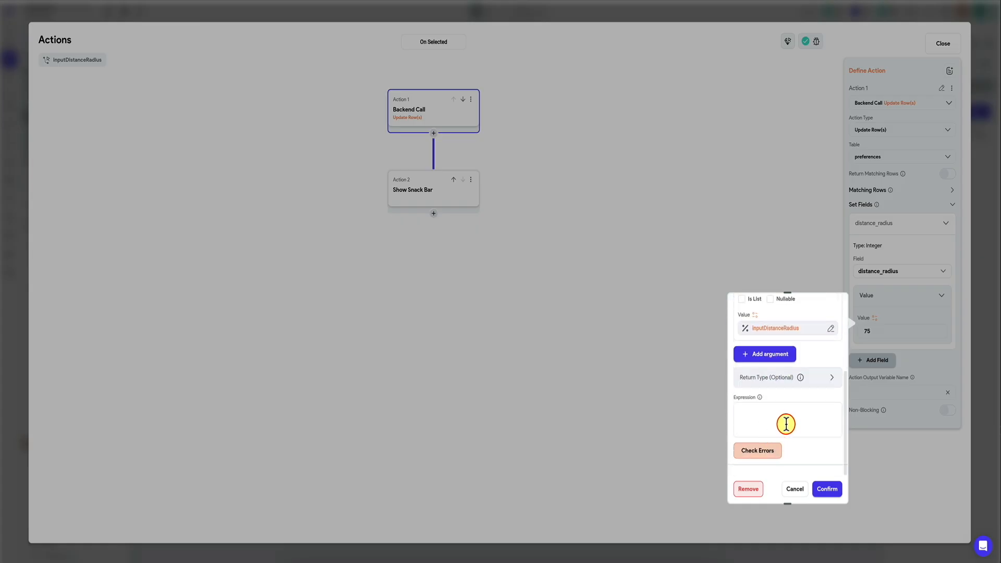
# Step: Try toInt(var1) as the Code Expression and check it for errors
pyautogui.click(786, 424)
pyautogui.write('toInt(var1)')
pyautogui.click(760, 458)
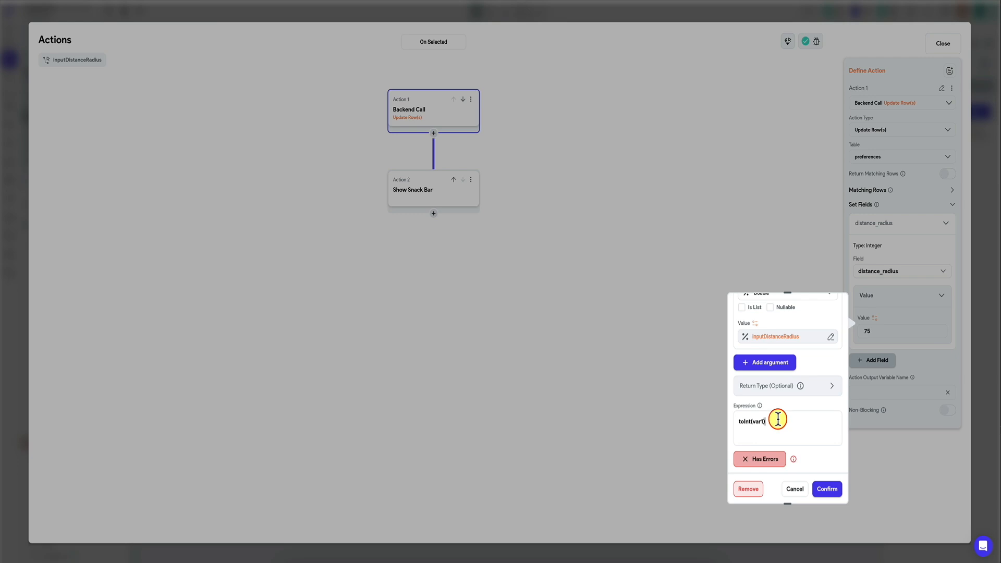
# Step: Replace the expression with var1.toInt() and confirm it as the distance_radius value
pyautogui.hotkey('ctrl', 'a')
pyautogui.write('var1')
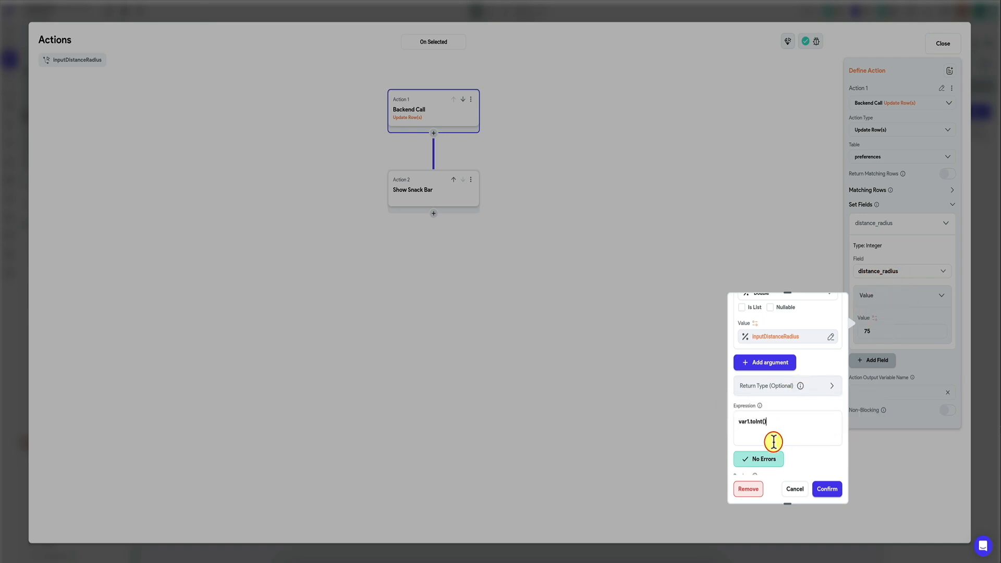
pyautogui.click(826, 489)
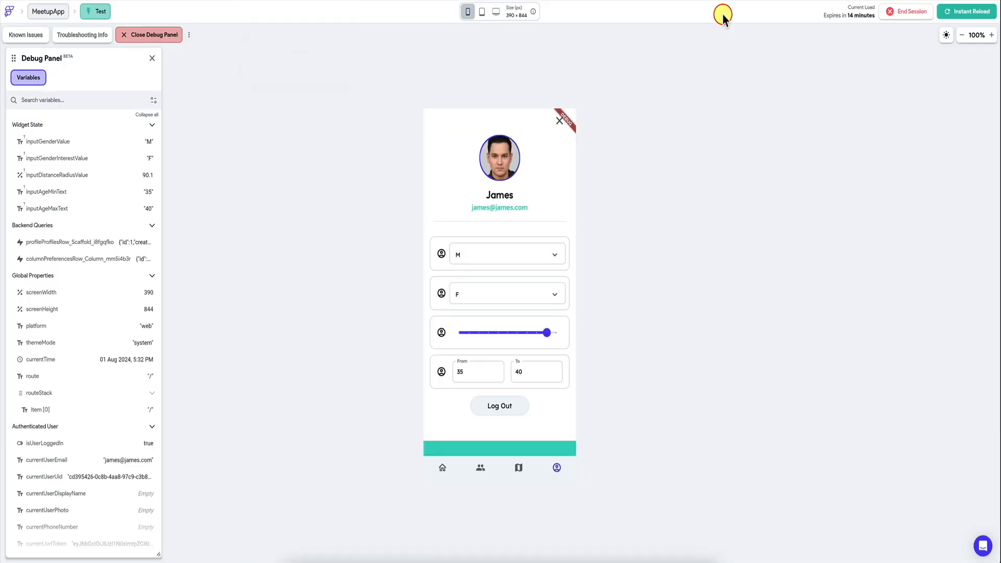
# Step: Reload the test app, lower the profile page's distance radius to about 20.8, and revisit the page via Home to check the saved value
pyautogui.click(949, 12)
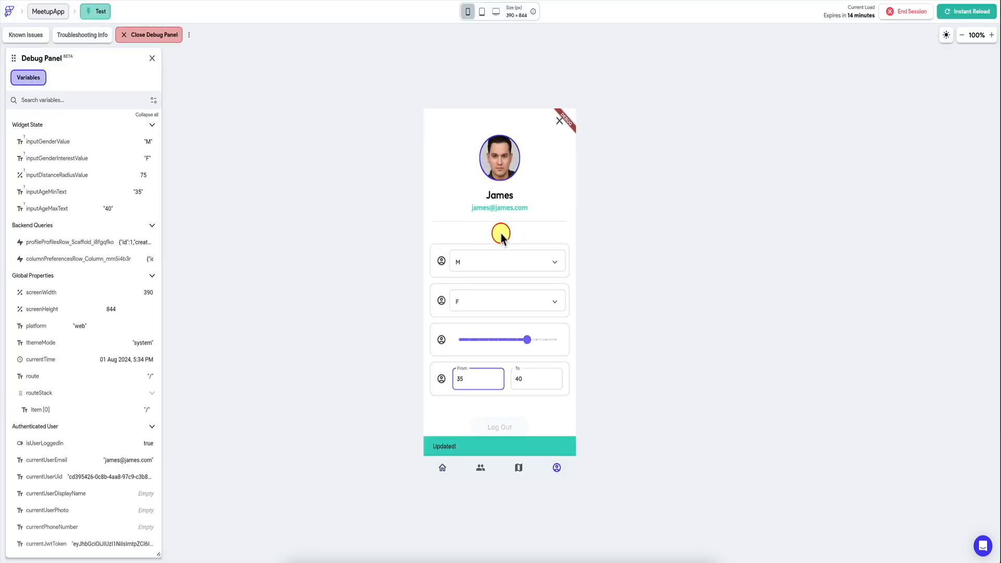
pyautogui.moveTo(524, 332); pyautogui.dragTo(478, 332)
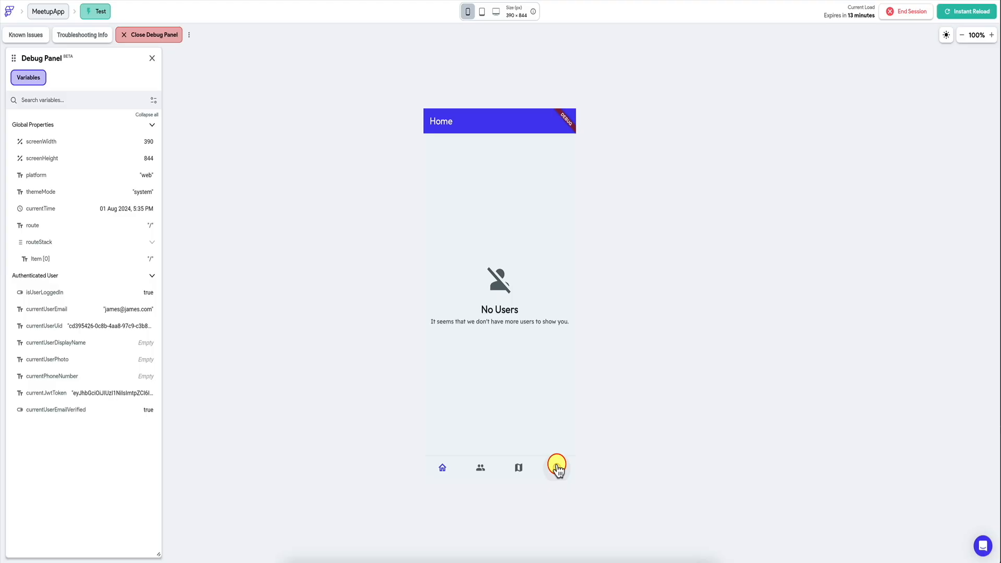
pyautogui.click(556, 466)
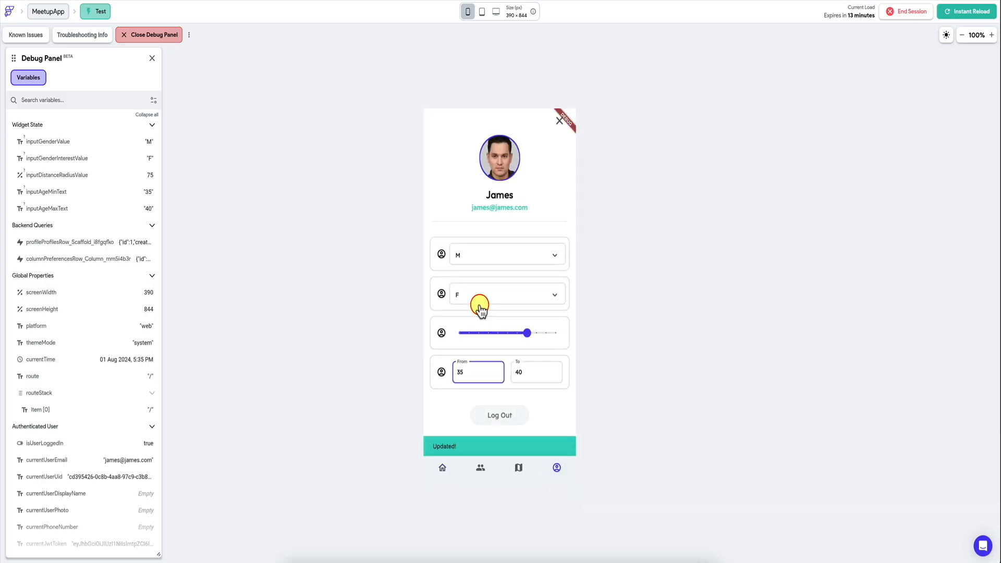
pyautogui.moveTo(525, 333); pyautogui.dragTo(478, 333)
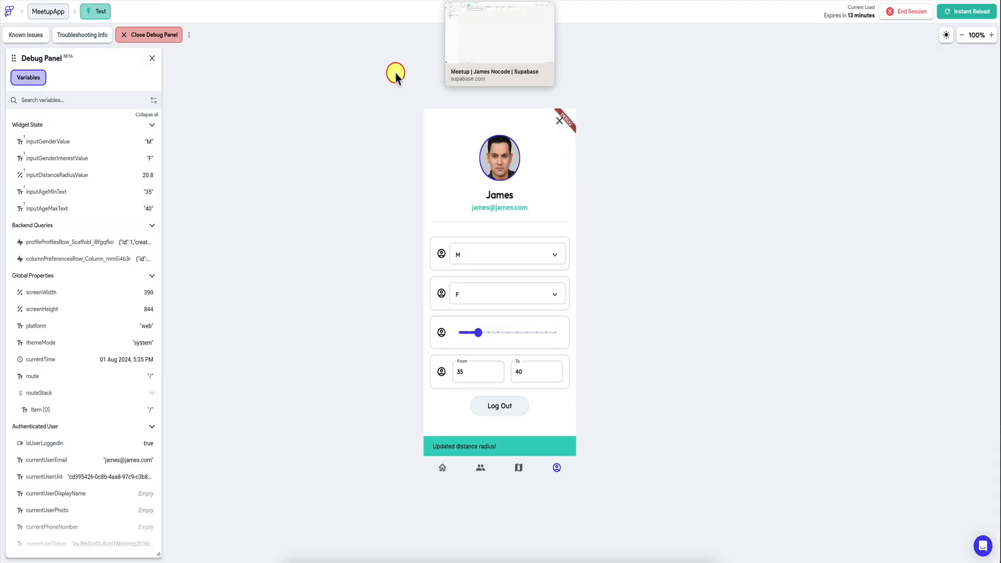
pyautogui.click(436, 468)
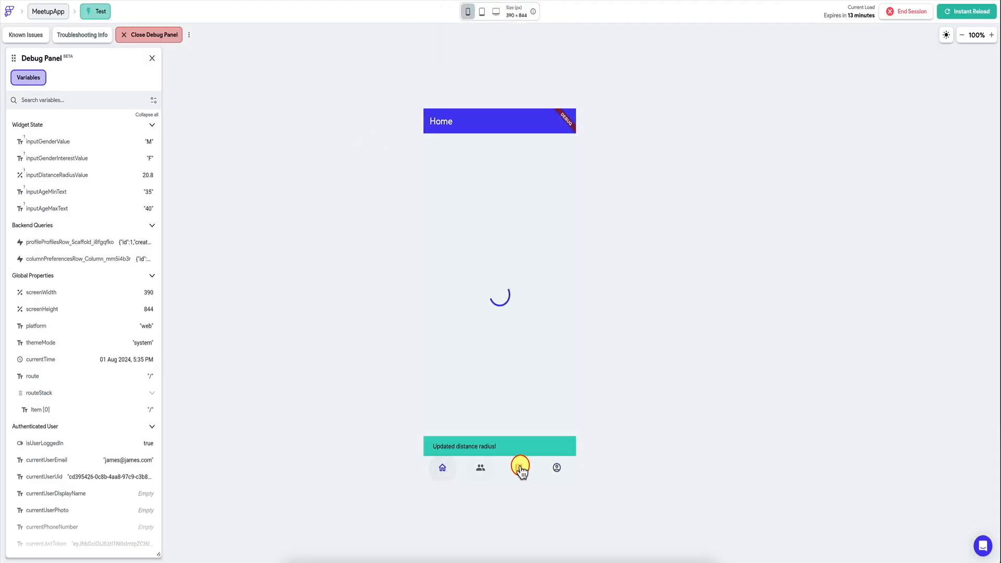
pyautogui.click(557, 467)
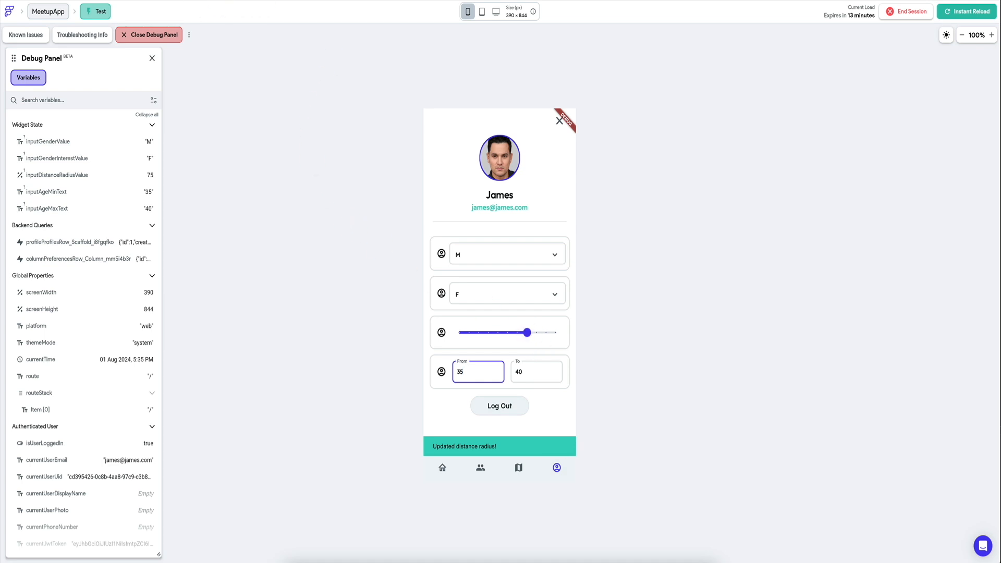
# Step: Add a Show Snack Bar action ahead of the Backend Call in the inputDistanceRadius slider's On Selected action flow
pyautogui.click(89, 0)
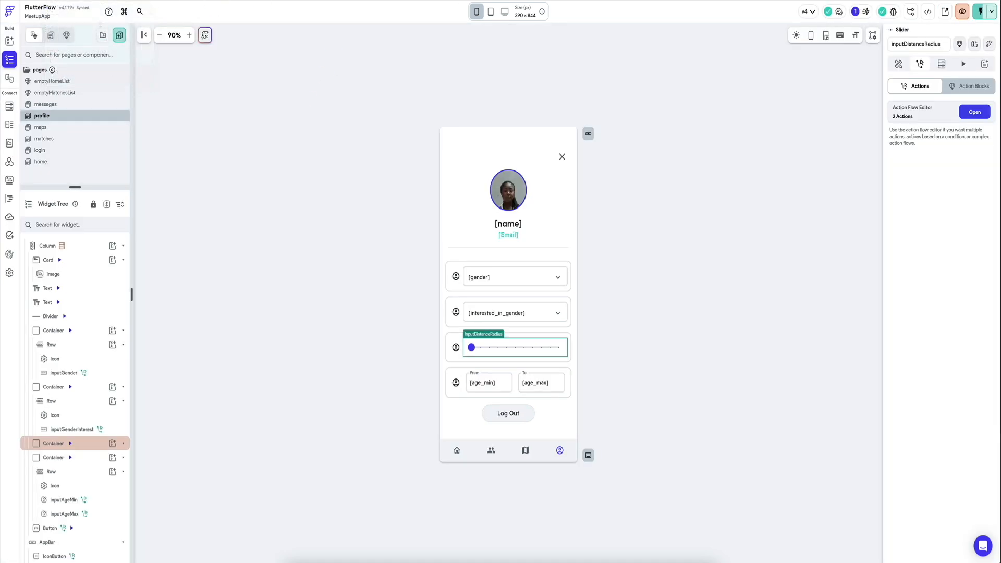
pyautogui.click(975, 112)
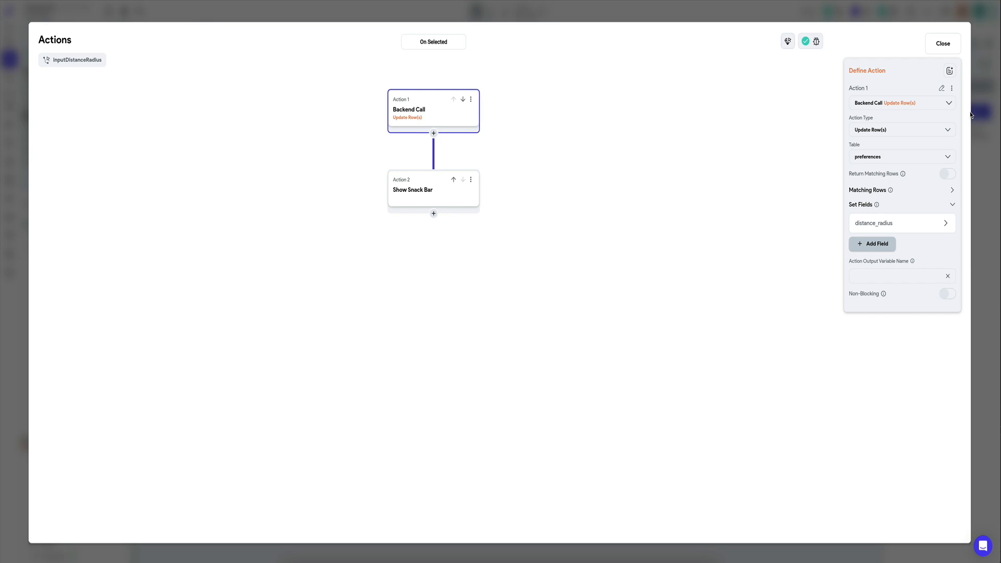
pyautogui.click(878, 224)
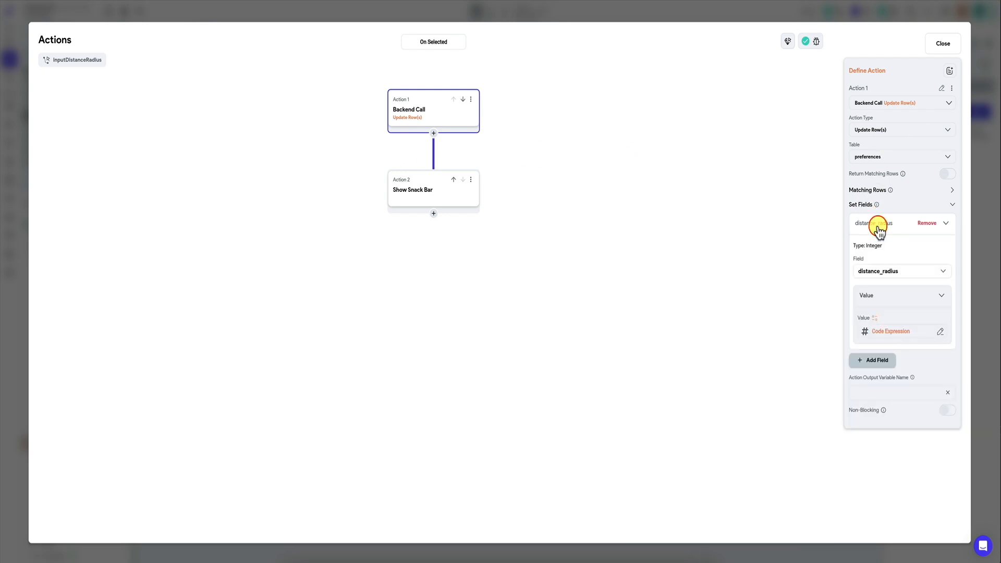
pyautogui.click(433, 133)
pyautogui.click(444, 153)
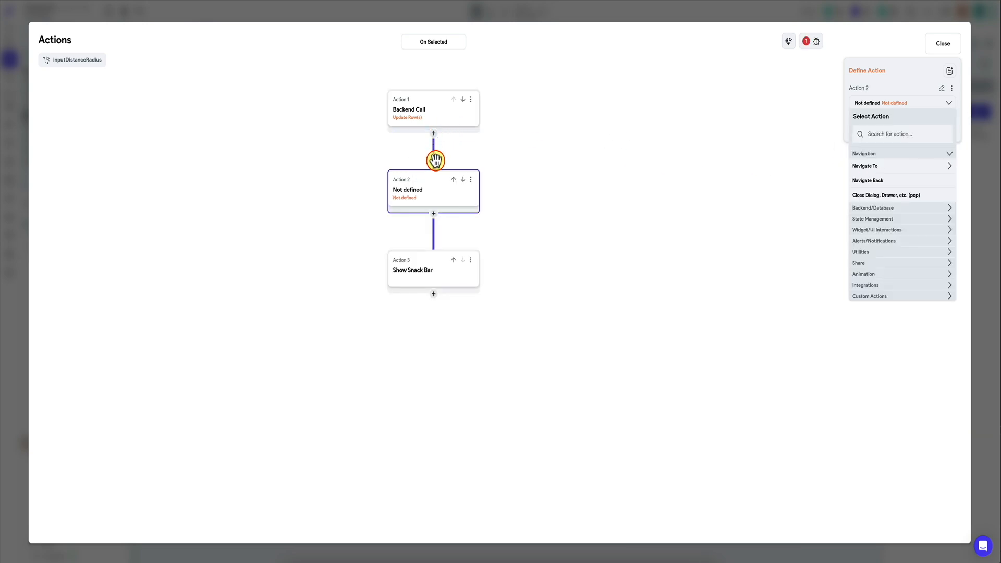
pyautogui.click(453, 179)
pyautogui.click(894, 132)
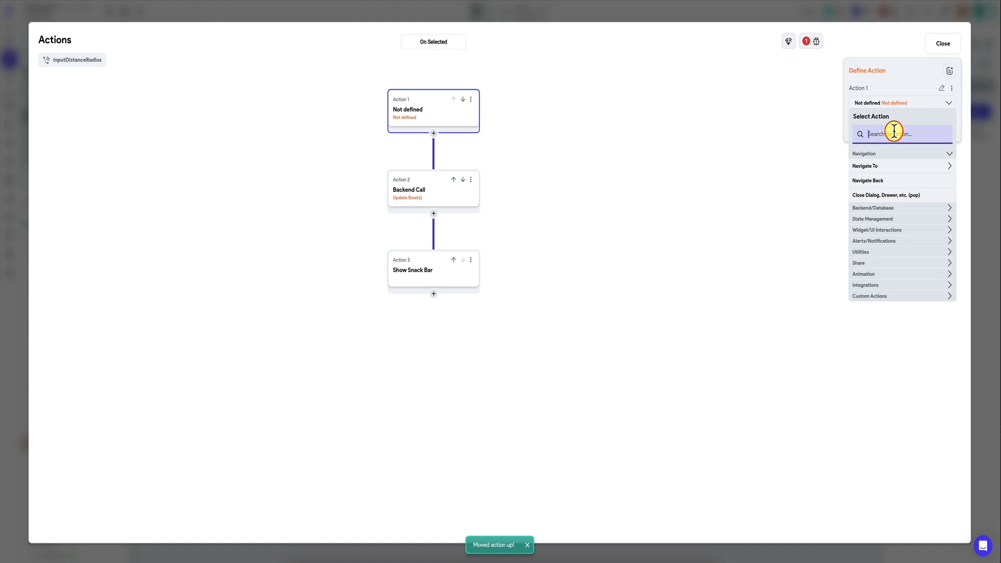
pyautogui.write('sna')
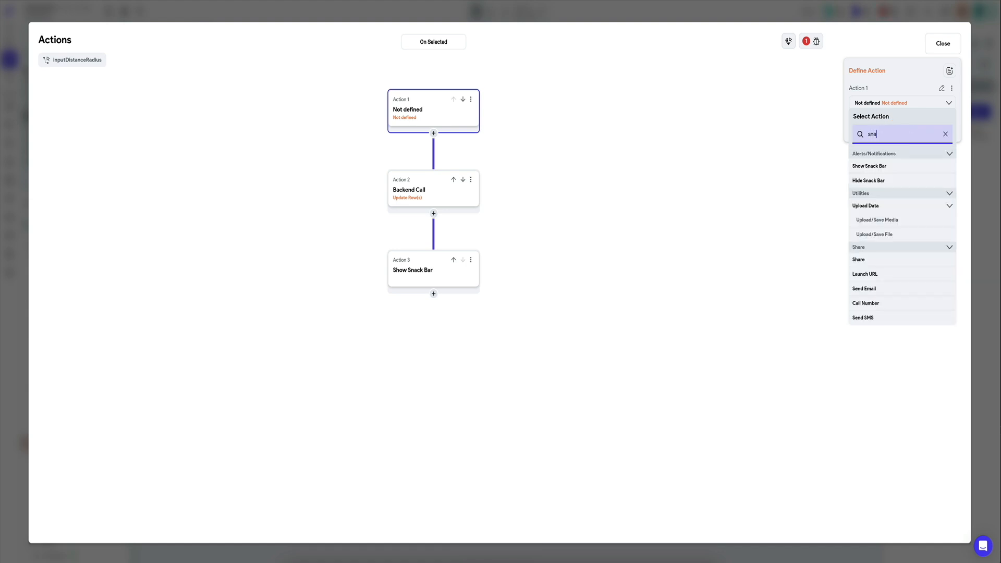
pyautogui.click(882, 167)
# Step: Bind the first snack bar's message value to the inputDistanceRadius widget state
pyautogui.click(871, 152)
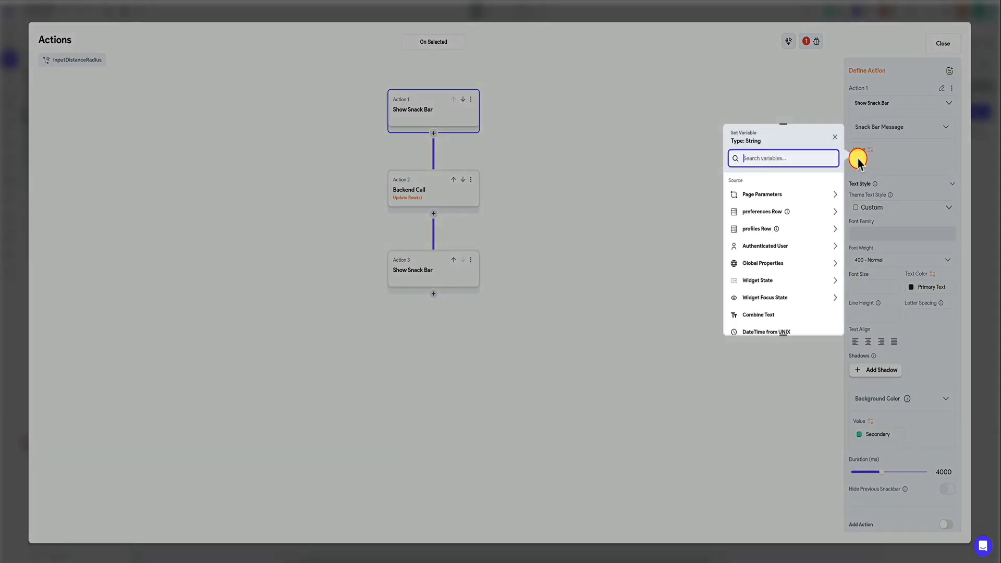
pyautogui.click(788, 281)
pyautogui.scroll(-2, 773, 288)
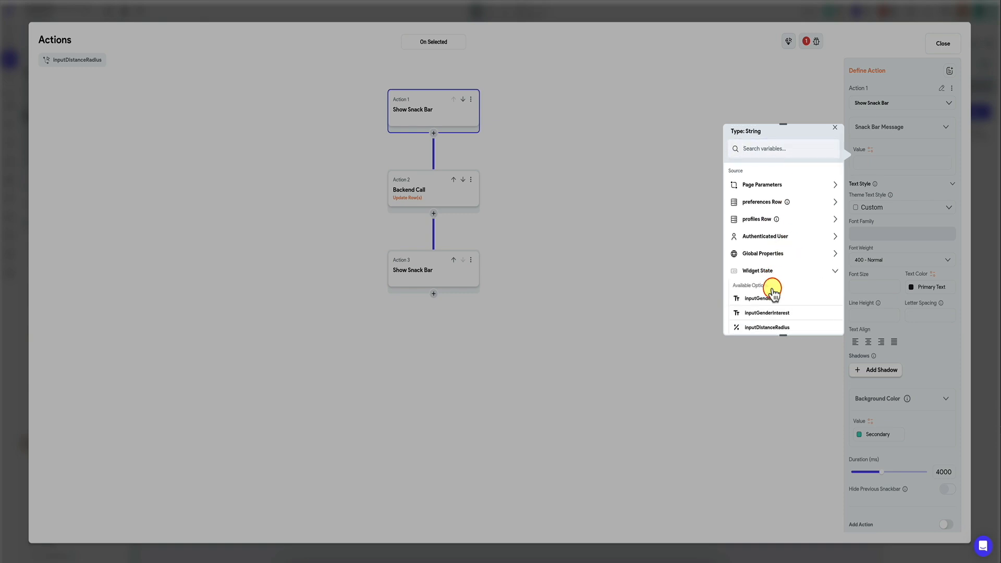
pyautogui.click(787, 280)
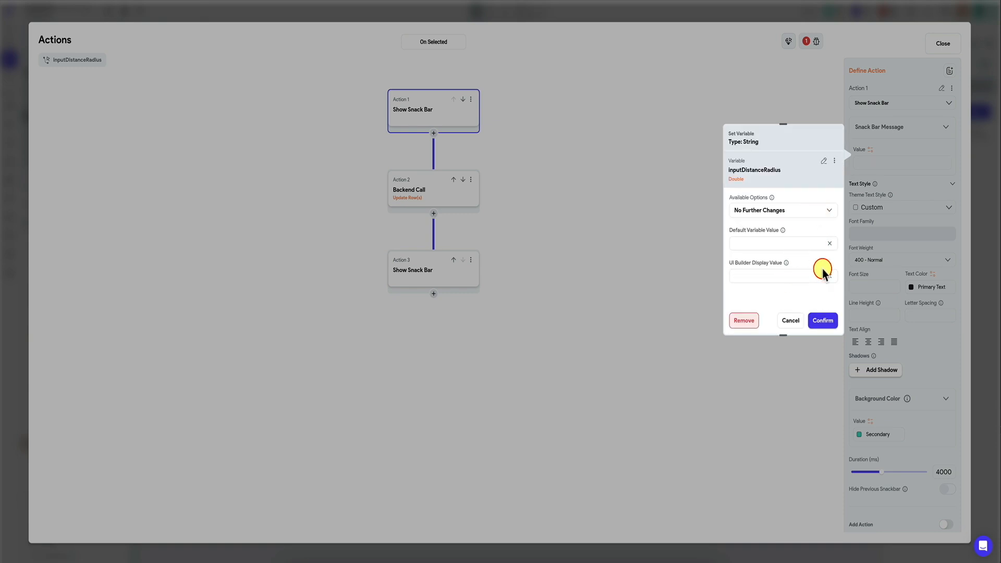
pyautogui.click(799, 207)
pyautogui.click(785, 232)
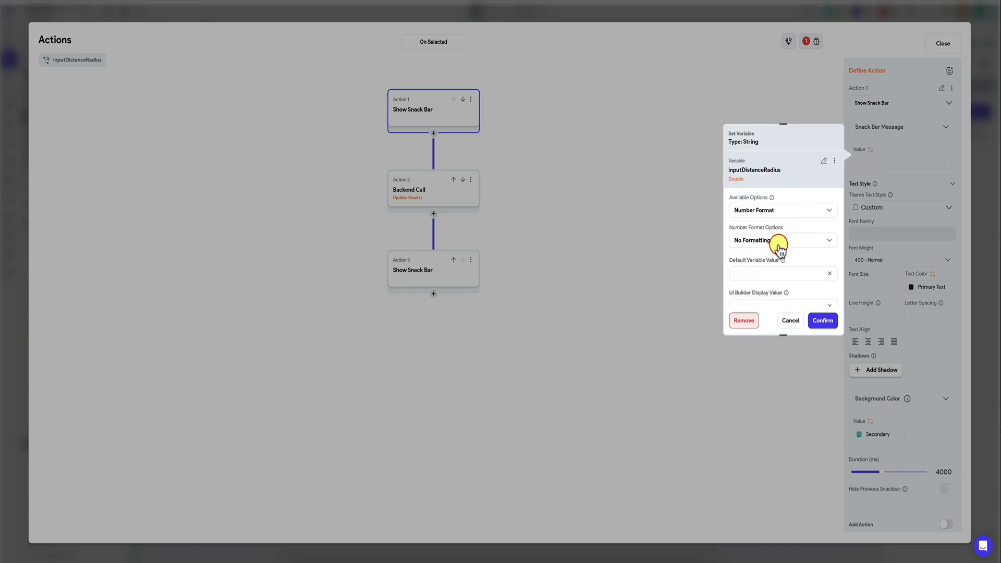
pyautogui.click(779, 244)
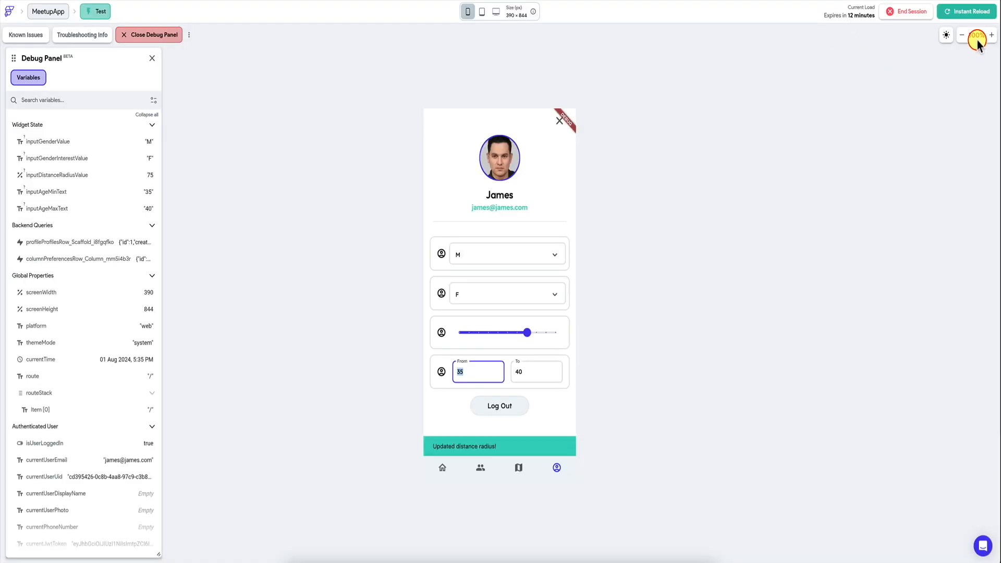
# Step: Reload the test app and move the profile page's distance radius slider to check its snack bar messages
pyautogui.click(983, 12)
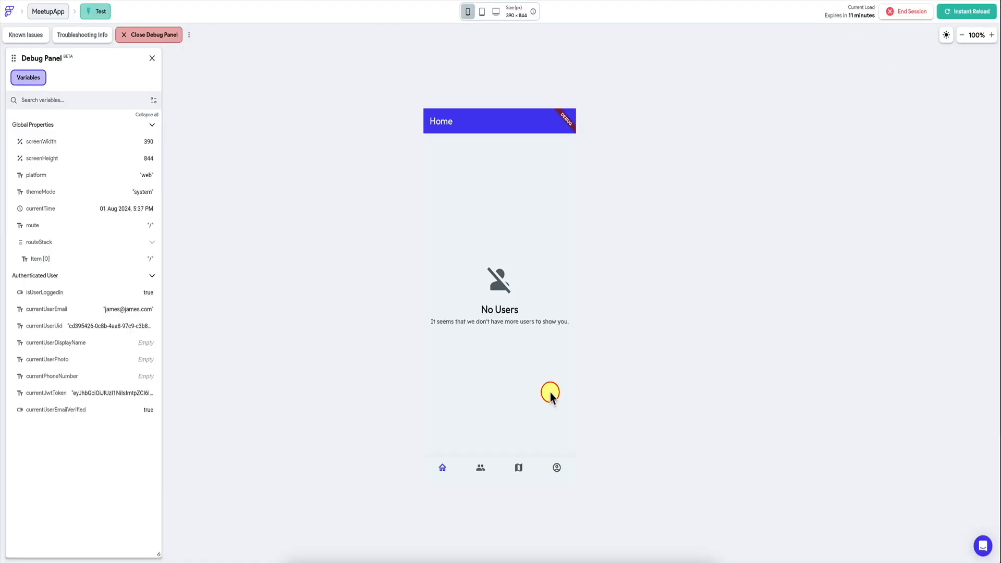
pyautogui.click(556, 467)
pyautogui.click(485, 333)
pyautogui.moveTo(485, 333); pyautogui.dragTo(478, 334)
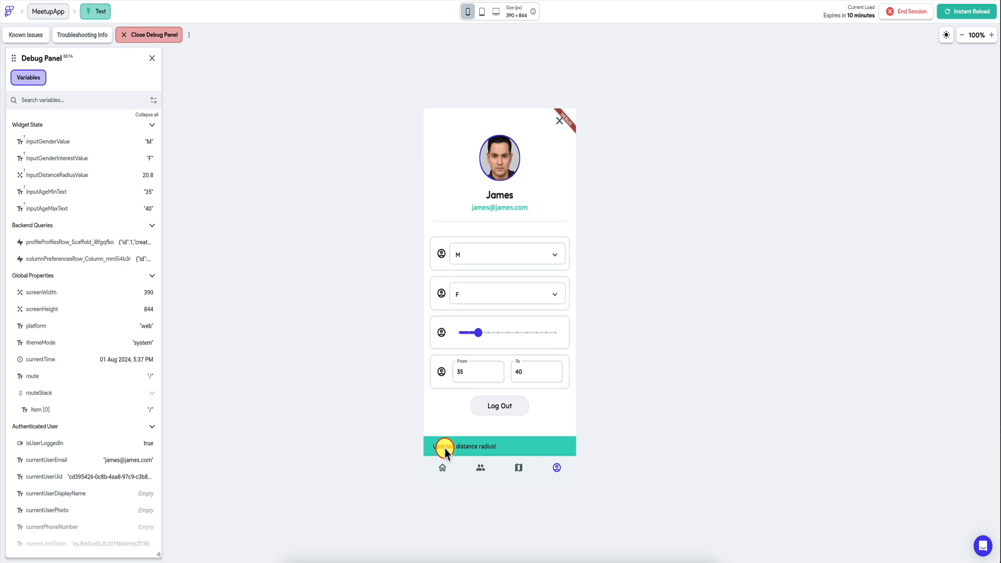
pyautogui.moveTo(478, 332); pyautogui.dragTo(544, 339)
# Step: Delete both Show Snack Bar actions from the inputDistanceRadius action flow, keeping only the Backend Call, and close the flow editor
pyautogui.click(427, 489)
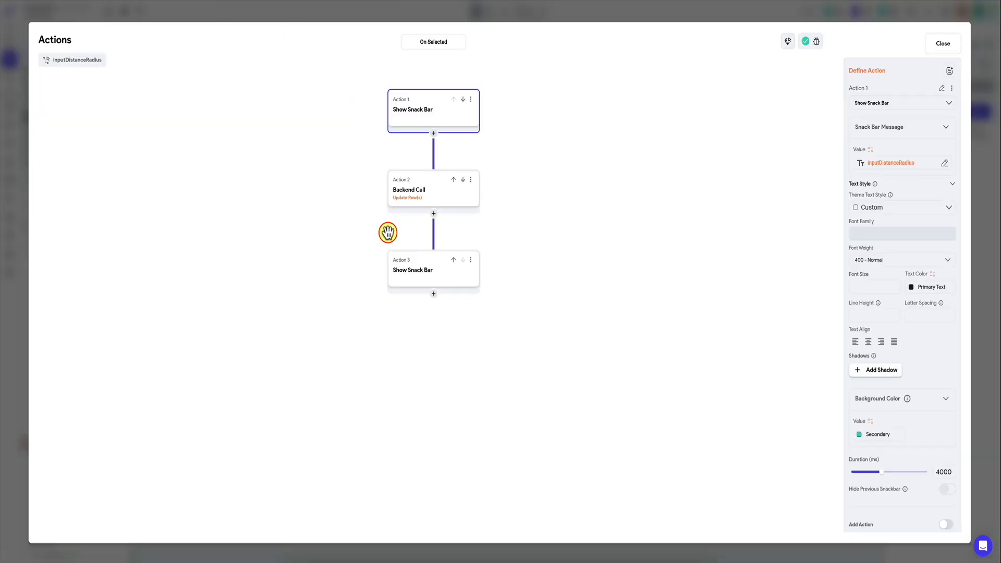
pyautogui.click(471, 260)
pyautogui.click(424, 329)
pyautogui.click(470, 99)
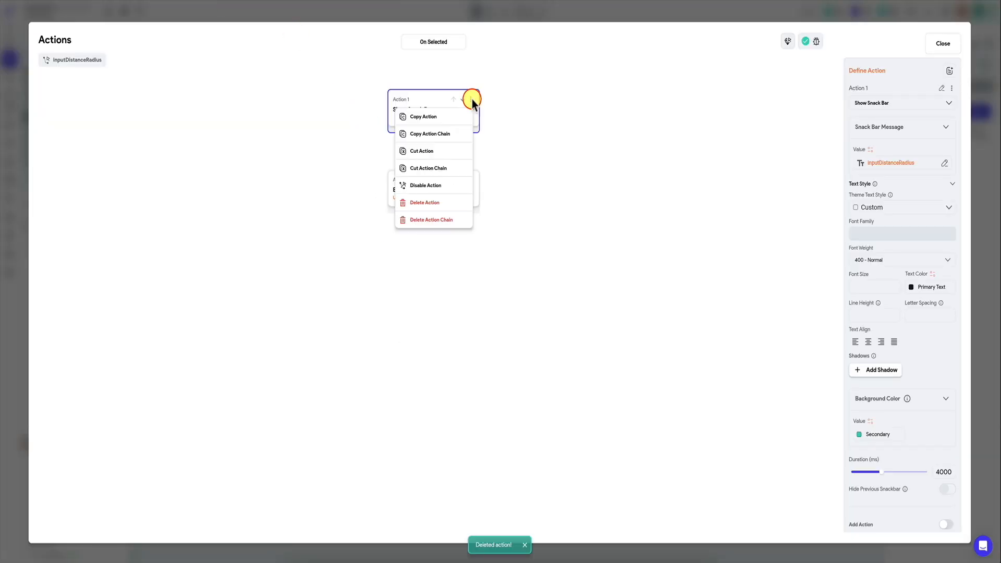
pyautogui.click(420, 204)
pyautogui.click(438, 116)
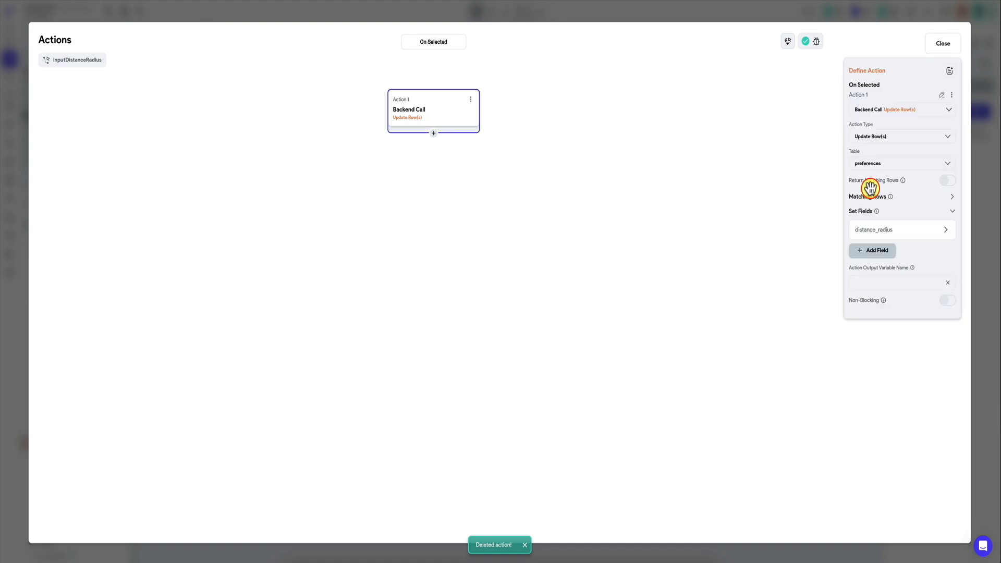
pyautogui.click(979, 203)
# Step: Reload the test app, set the profile page's distance radius to about 10.9, and return to Home
pyautogui.click(299, 0)
pyautogui.click(943, 15)
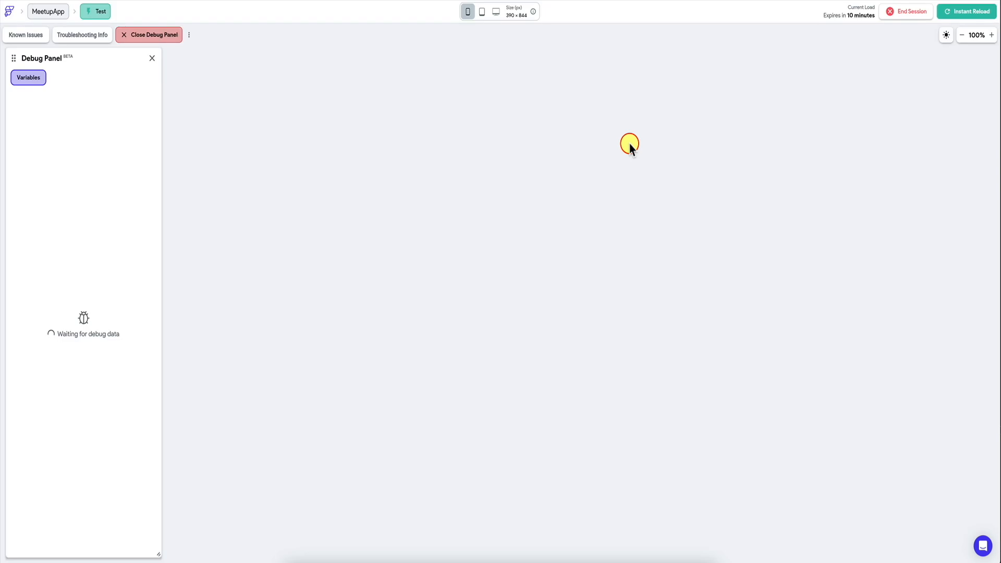
pyautogui.click(949, 11)
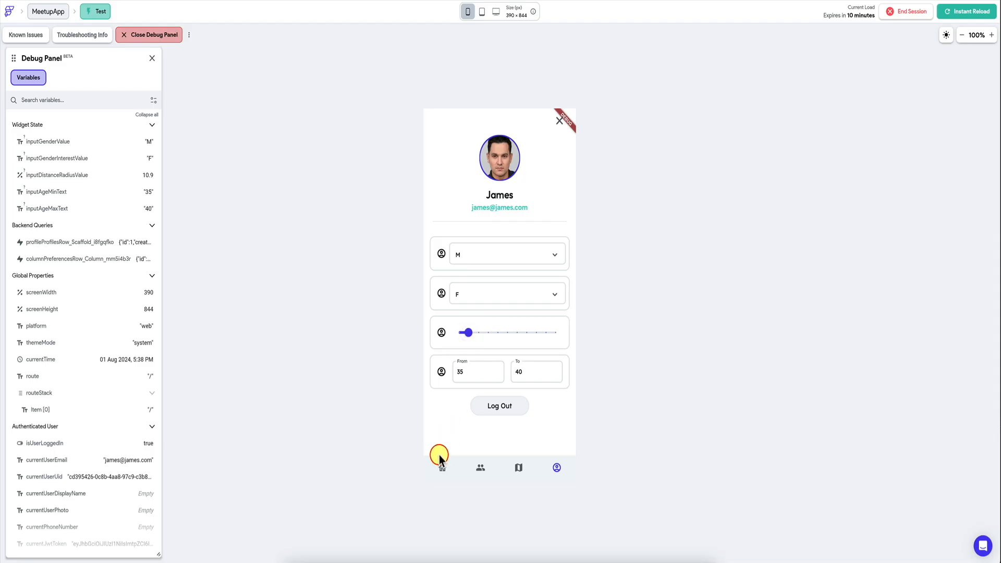
pyautogui.click(442, 468)
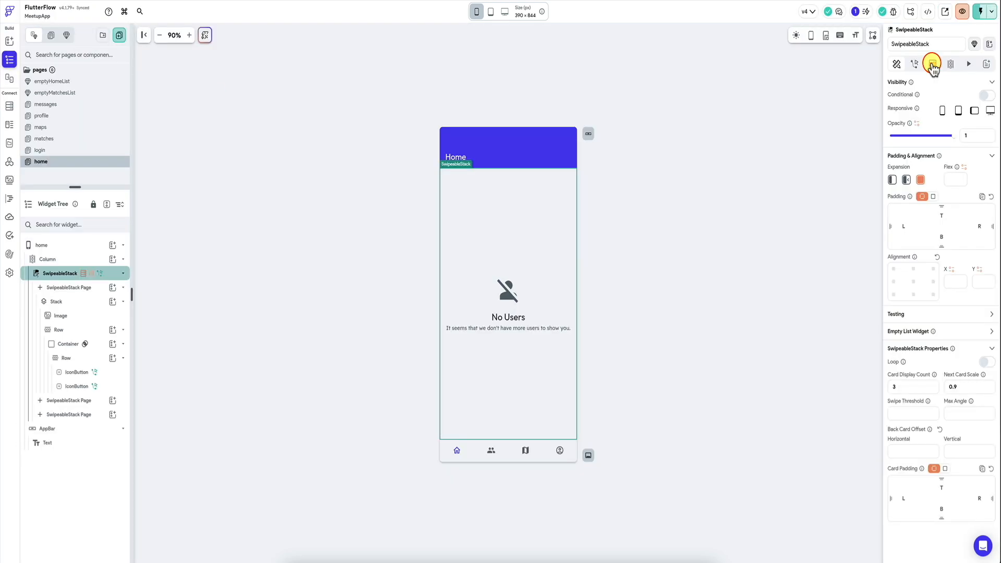
# Step: Review the user_id and gender_filter variables of the GetPerspectiveMatches API call on the home page's SwipeableStack
pyautogui.click(933, 64)
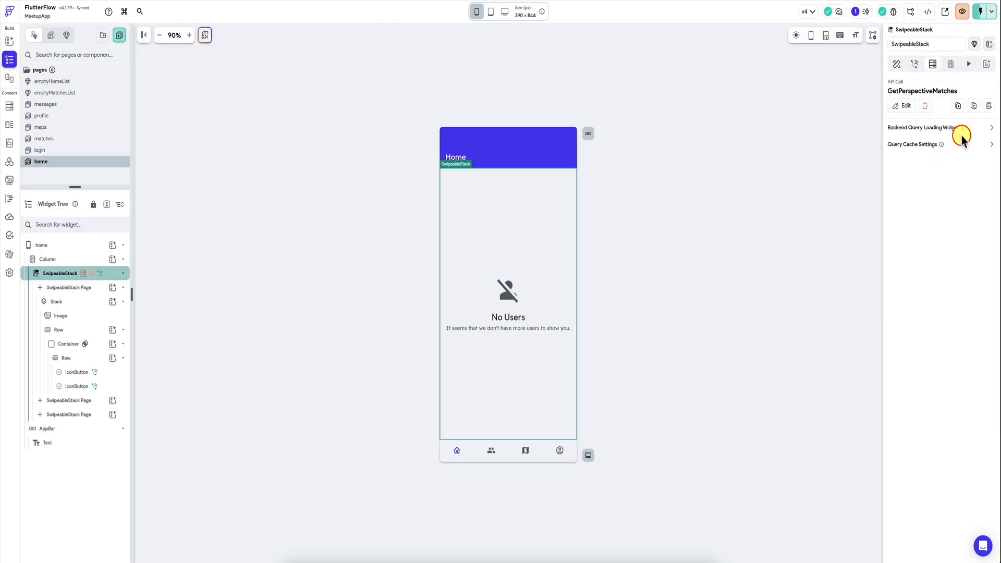
pyautogui.click(905, 109)
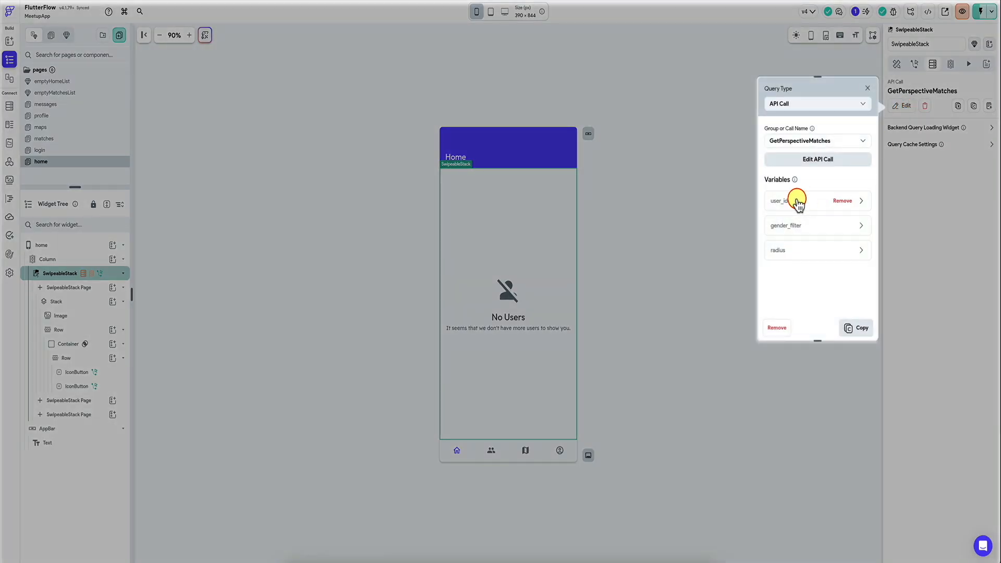
pyautogui.click(797, 203)
pyautogui.scroll(-1, 788, 239)
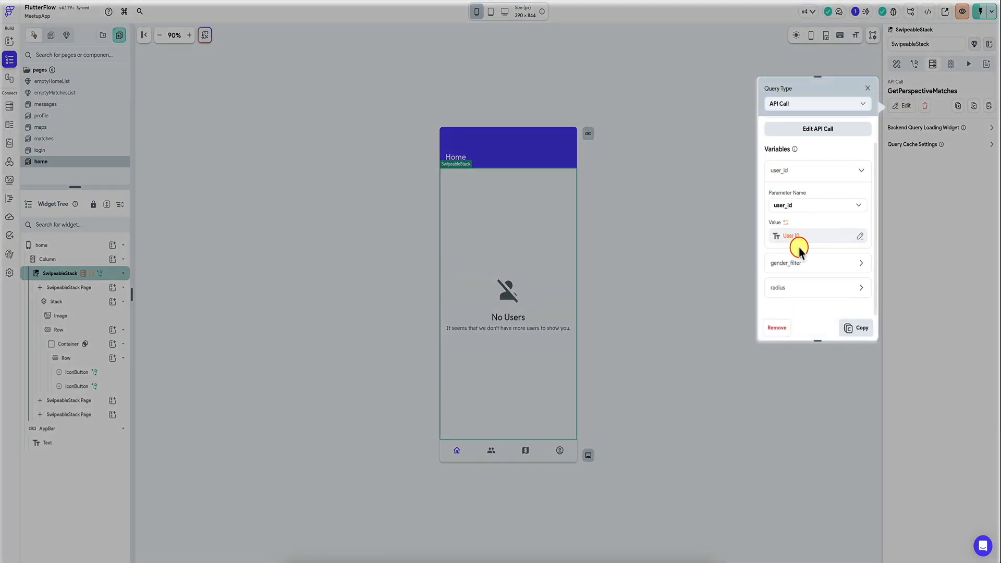
pyautogui.click(799, 261)
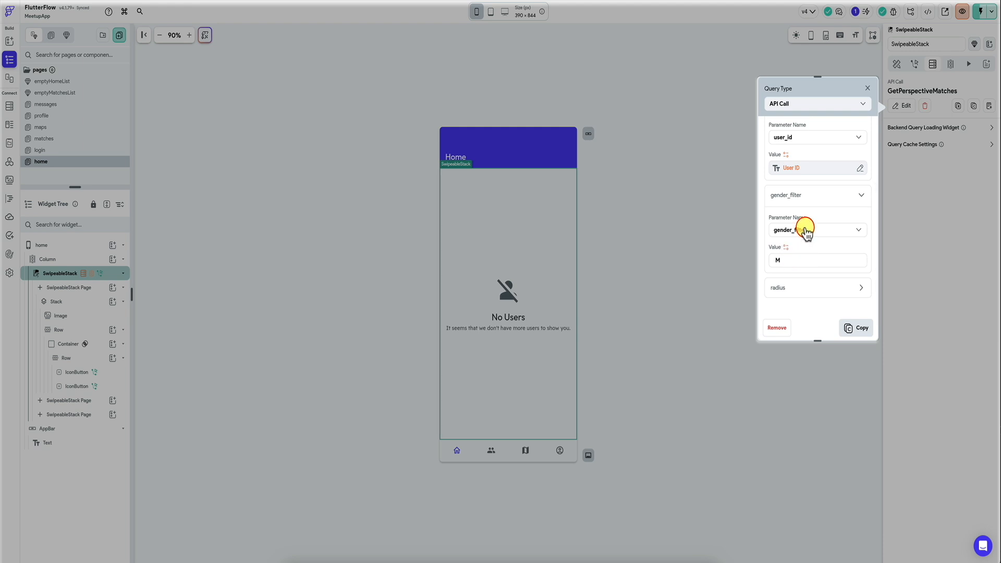
pyautogui.click(869, 93)
# Step: Add a Supabase query on the preferences table to the home page, filtered by user_id equal to User ID
pyautogui.click(80, 259)
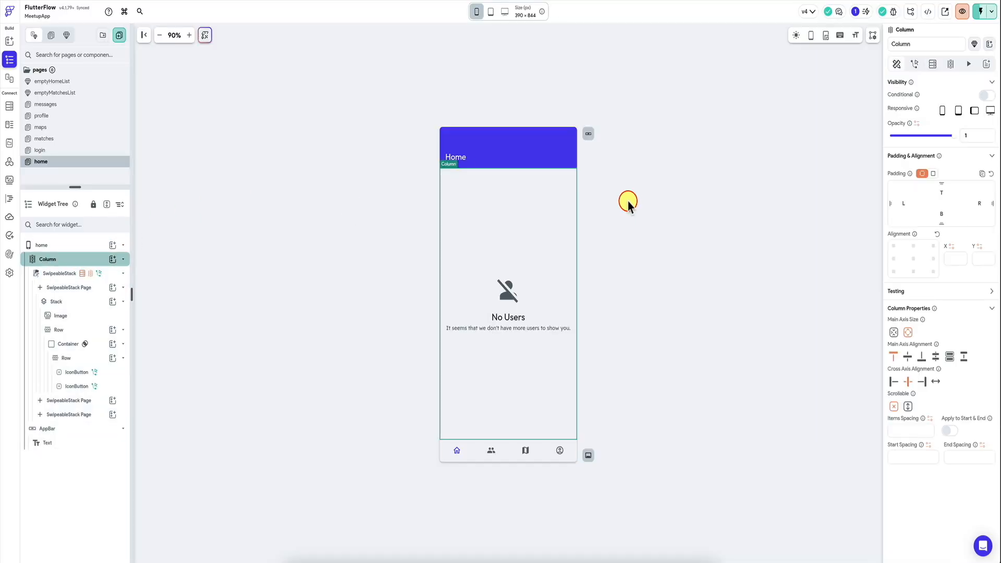
pyautogui.click(33, 245)
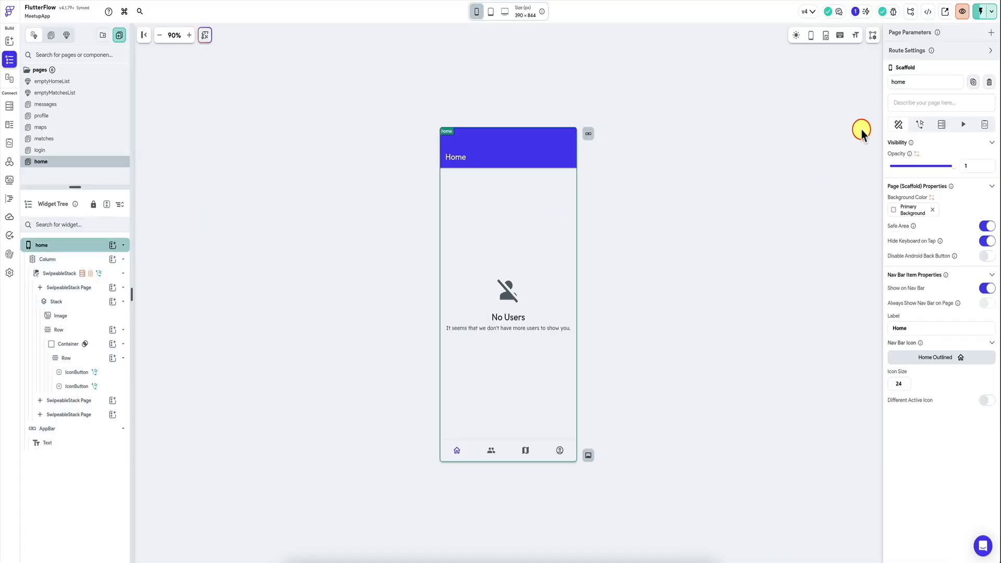
pyautogui.click(942, 125)
pyautogui.click(910, 147)
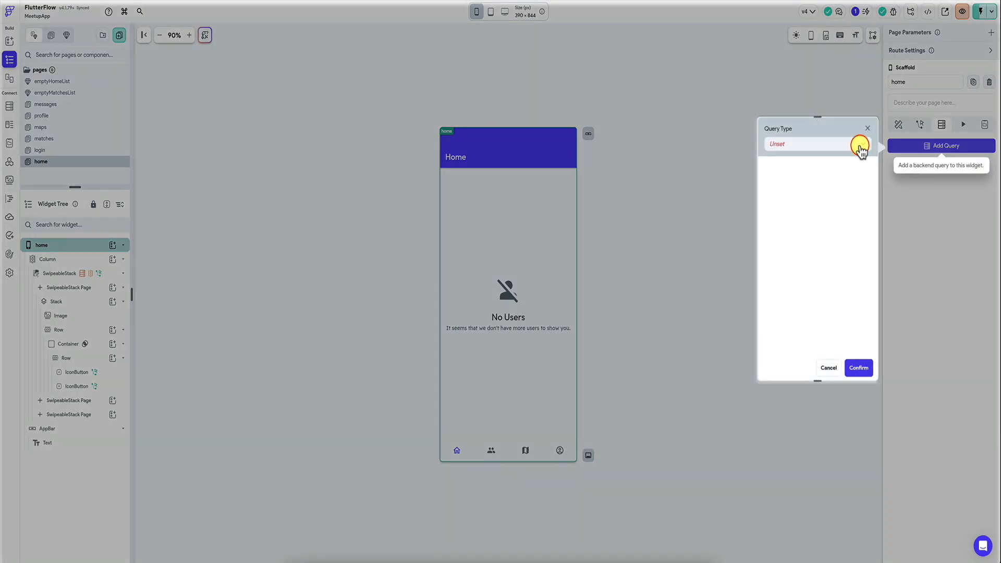
pyautogui.click(828, 143)
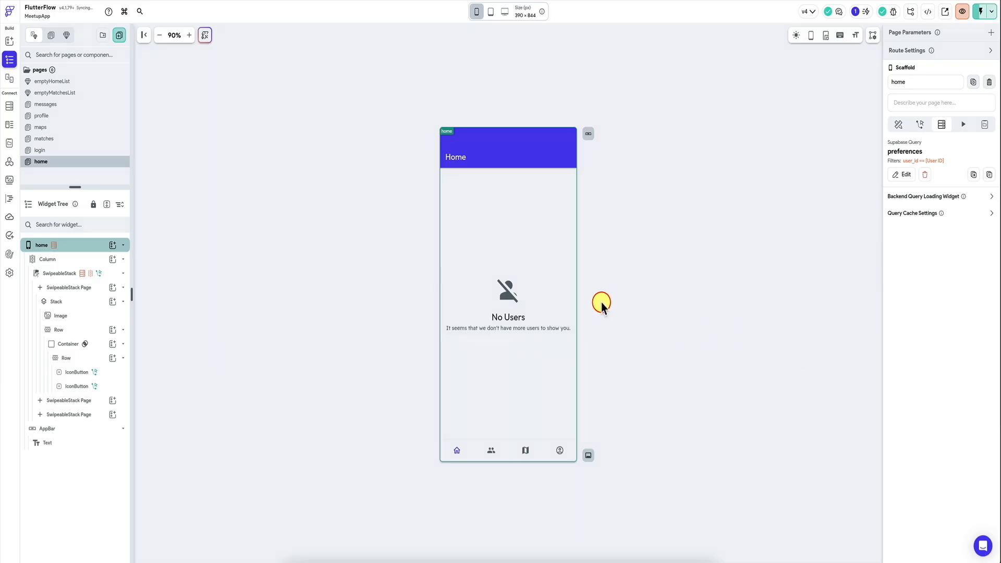
# Step: Bind gender_filter in the SwipeableStack's GetPerspectiveMatches call to interested_in_gender from the preferences row
pyautogui.click(79, 275)
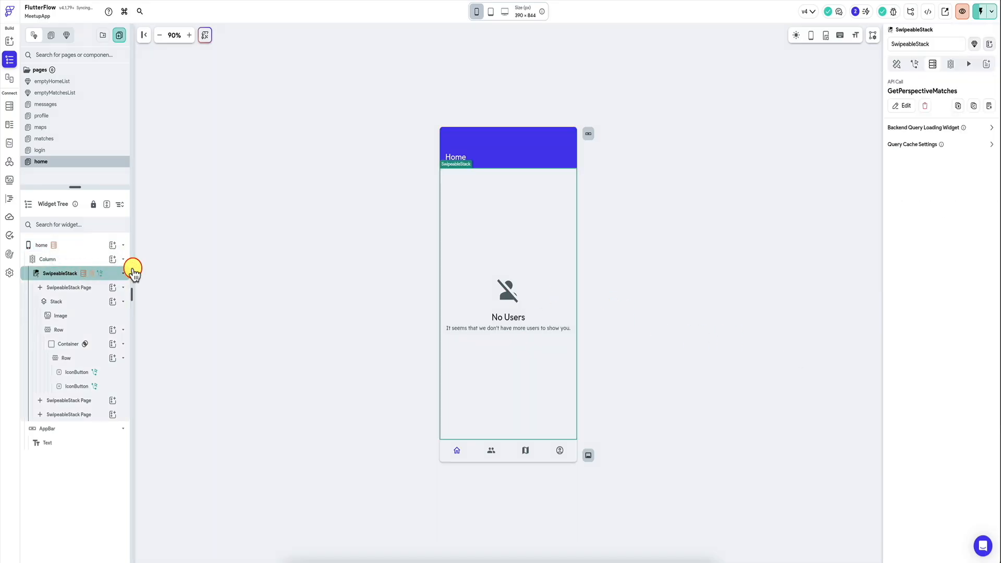
pyautogui.click(906, 107)
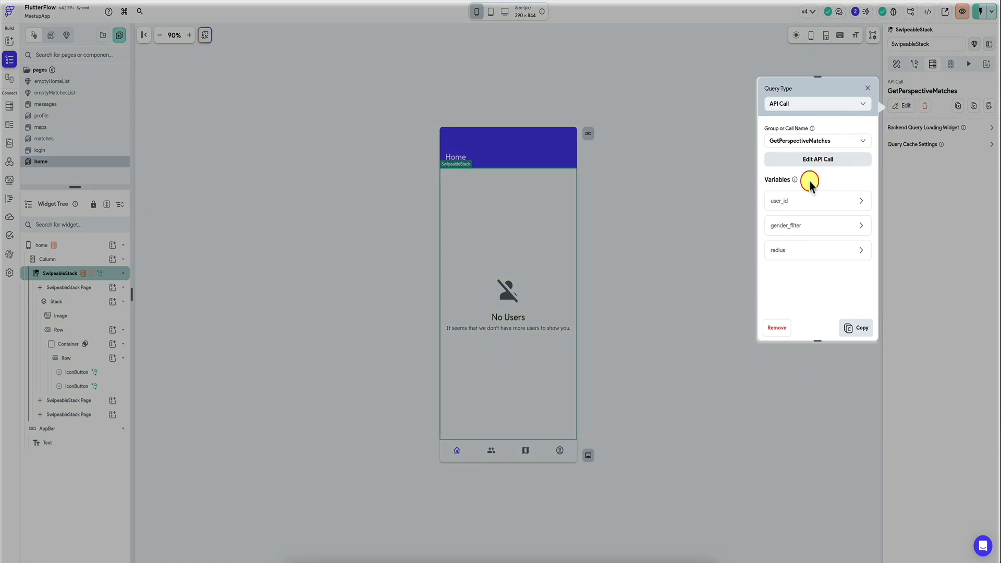
pyautogui.click(789, 202)
pyautogui.scroll(-1, 775, 263)
pyautogui.click(775, 263)
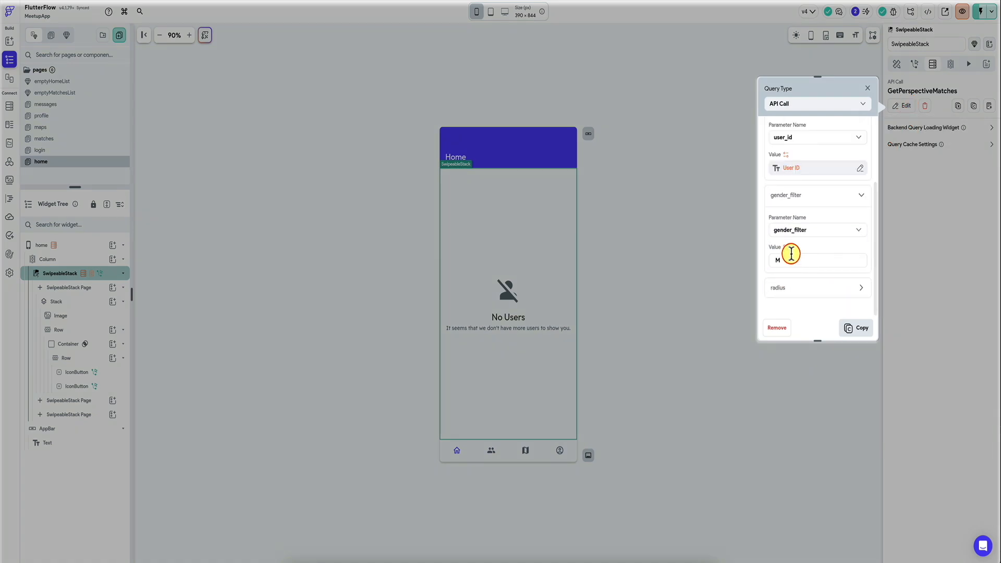
pyautogui.click(786, 247)
pyautogui.click(728, 312)
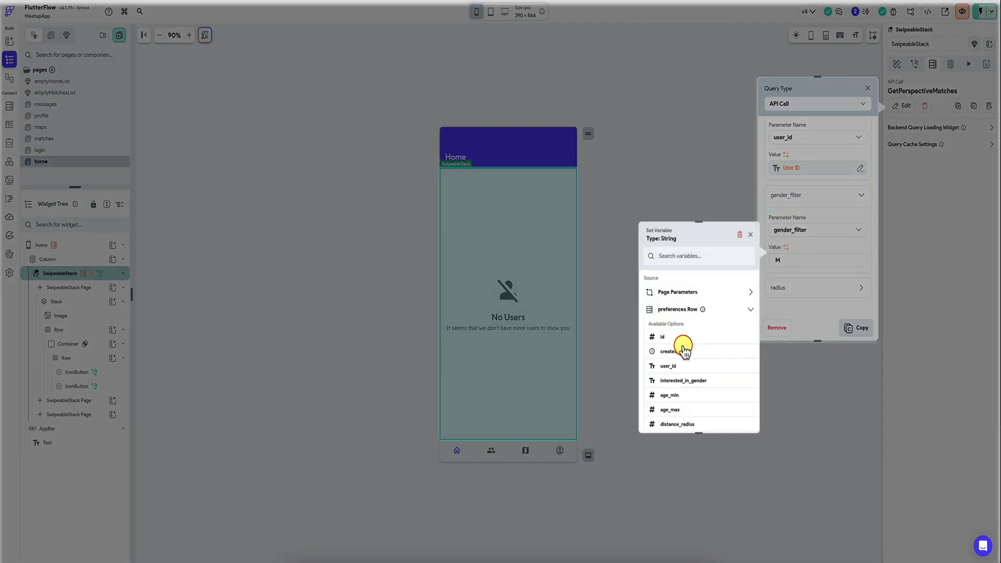
pyautogui.click(684, 385)
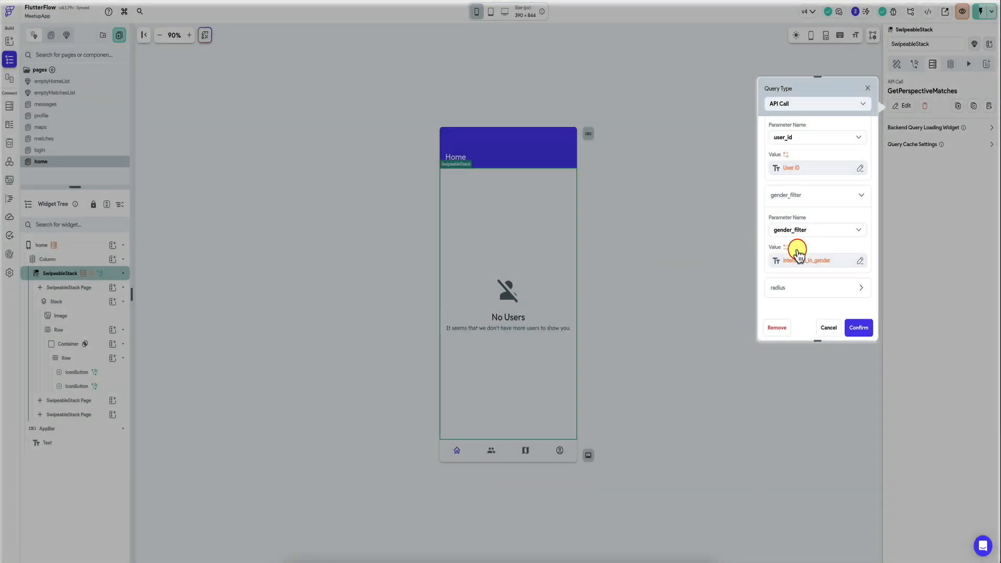
# Step: Bind the API call's radius variable to distance_radius from the preferences row and confirm the query
pyautogui.click(785, 285)
pyautogui.scroll(-1, 784, 284)
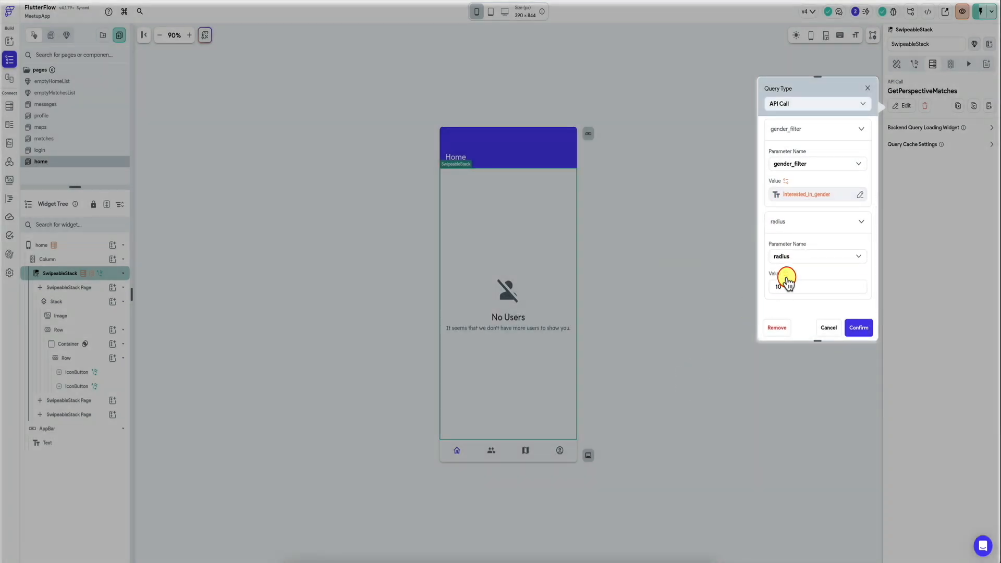
pyautogui.click(786, 277)
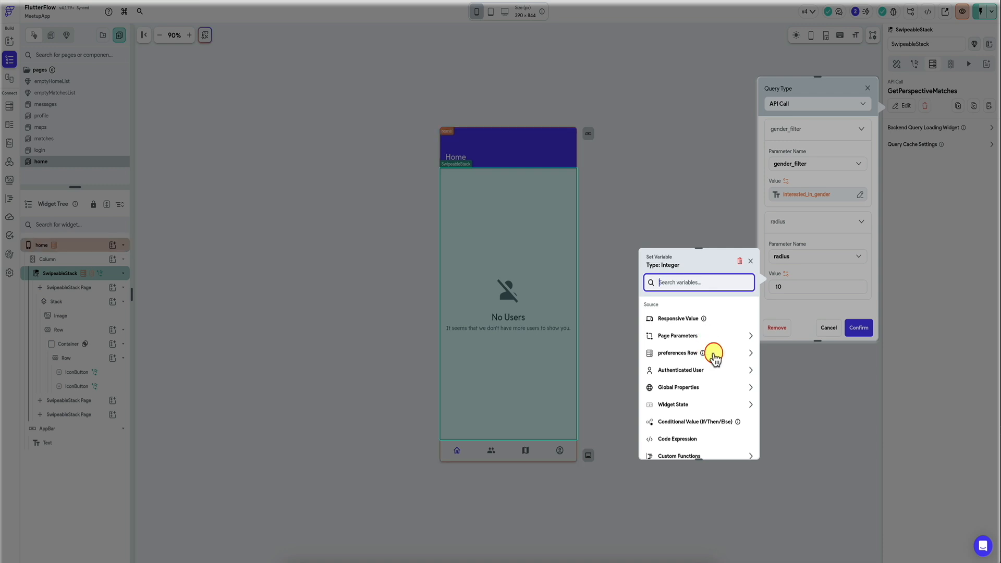
pyautogui.click(713, 357)
pyautogui.scroll(-1, 683, 374)
pyautogui.click(695, 410)
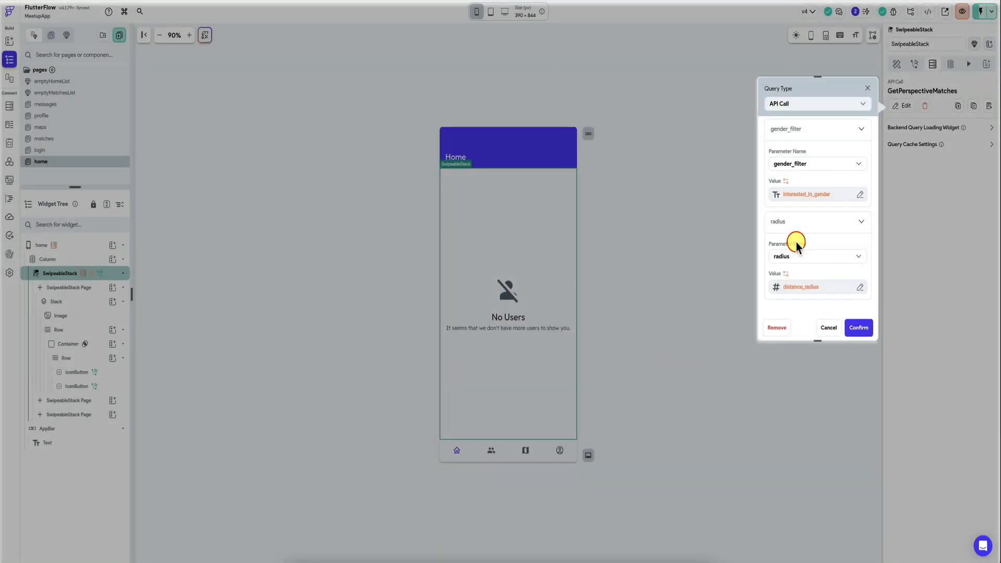
pyautogui.click(857, 328)
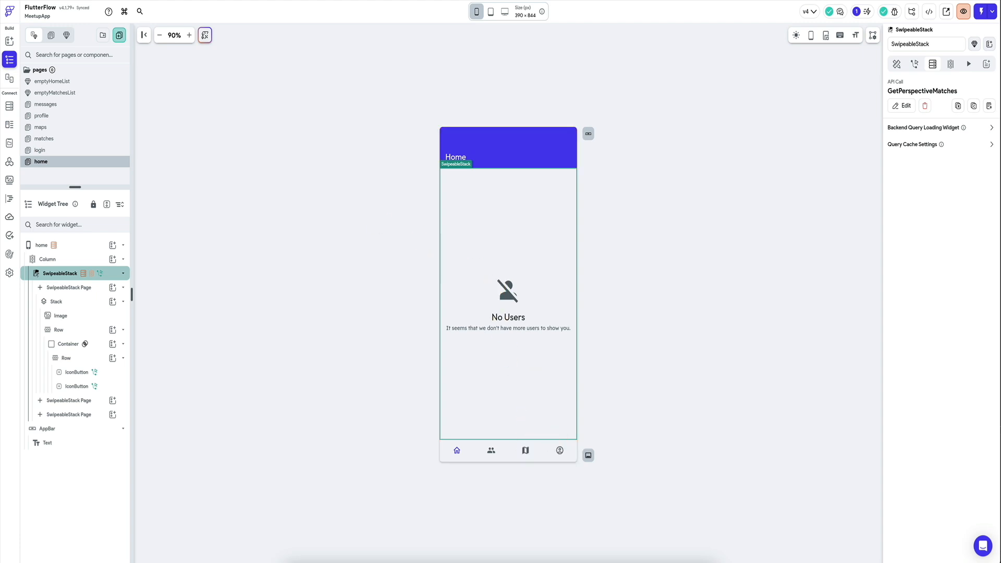
# Step: Switch to the Supabase table editor and look through the swipes, profiles, matches and messages tables
pyautogui.click(313, 0)
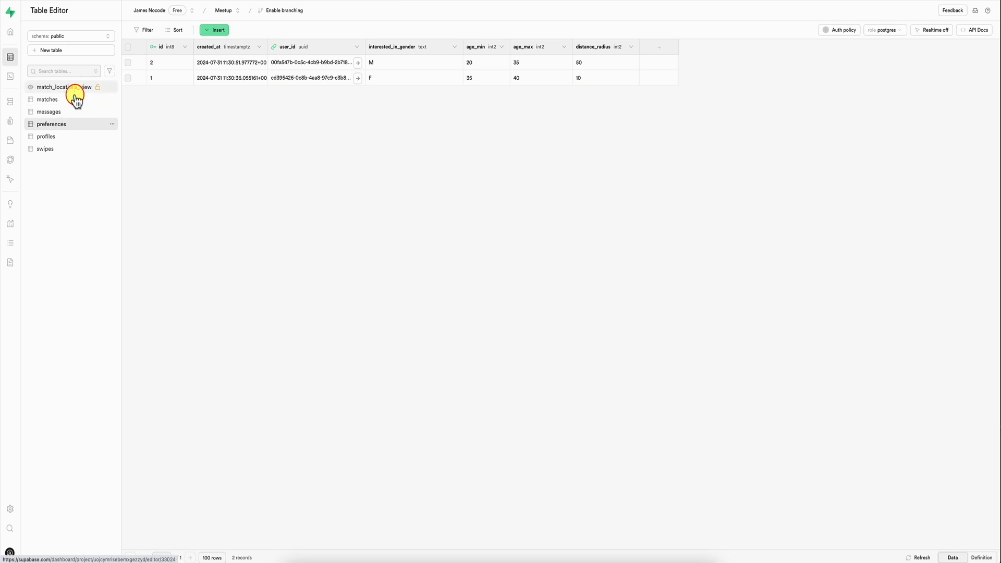
pyautogui.click(58, 149)
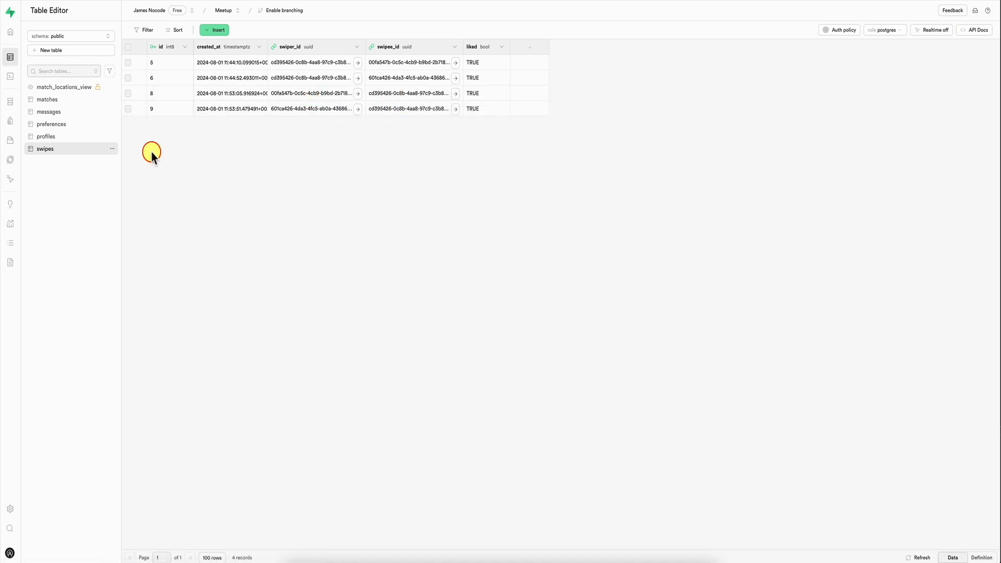
pyautogui.click(72, 140)
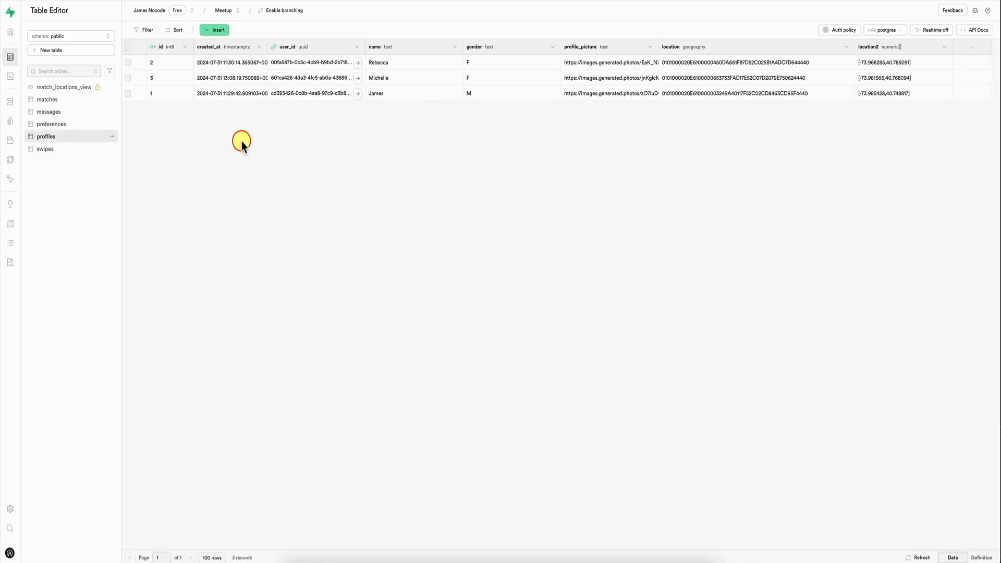
pyautogui.click(107, 150)
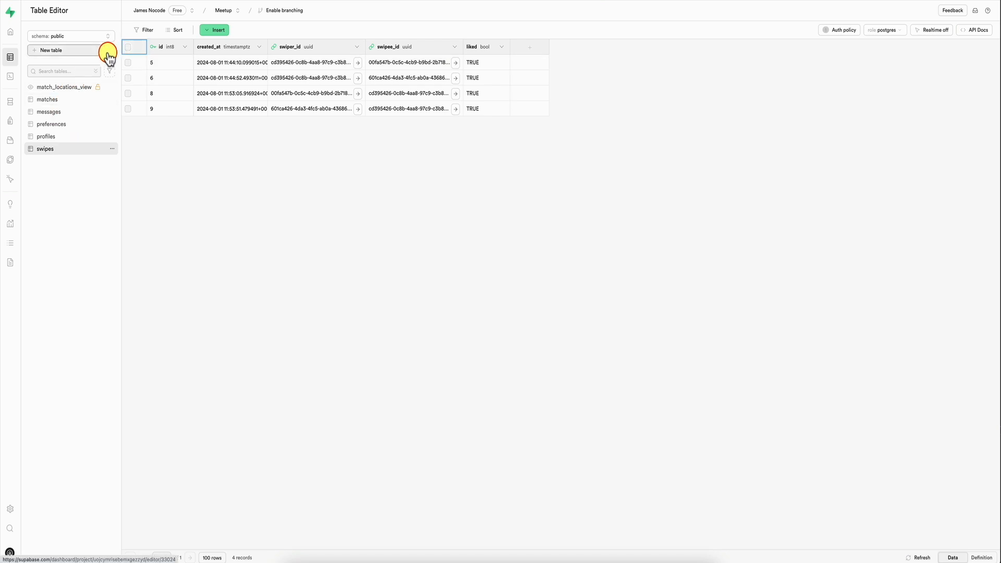
pyautogui.click(61, 100)
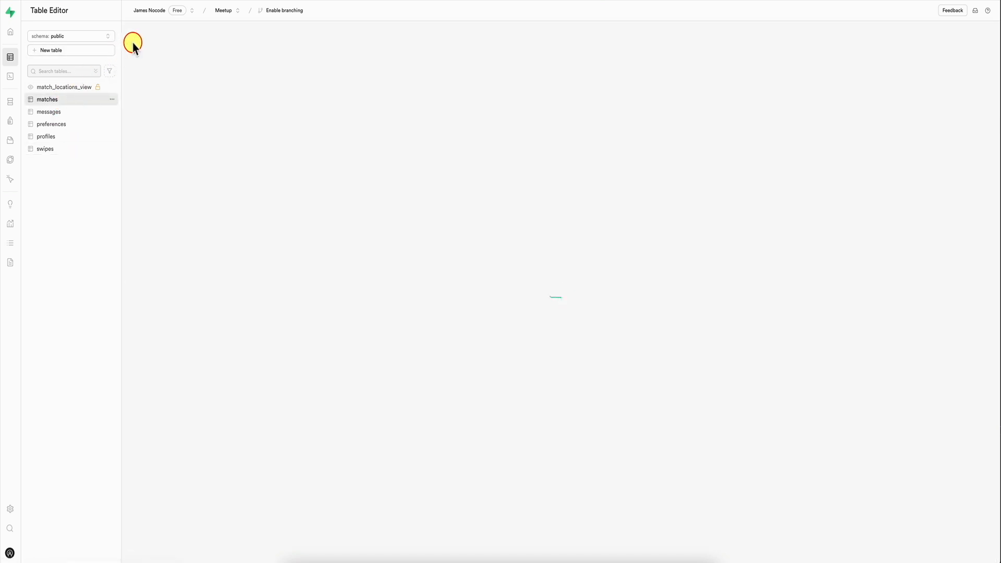
pyautogui.click(83, 112)
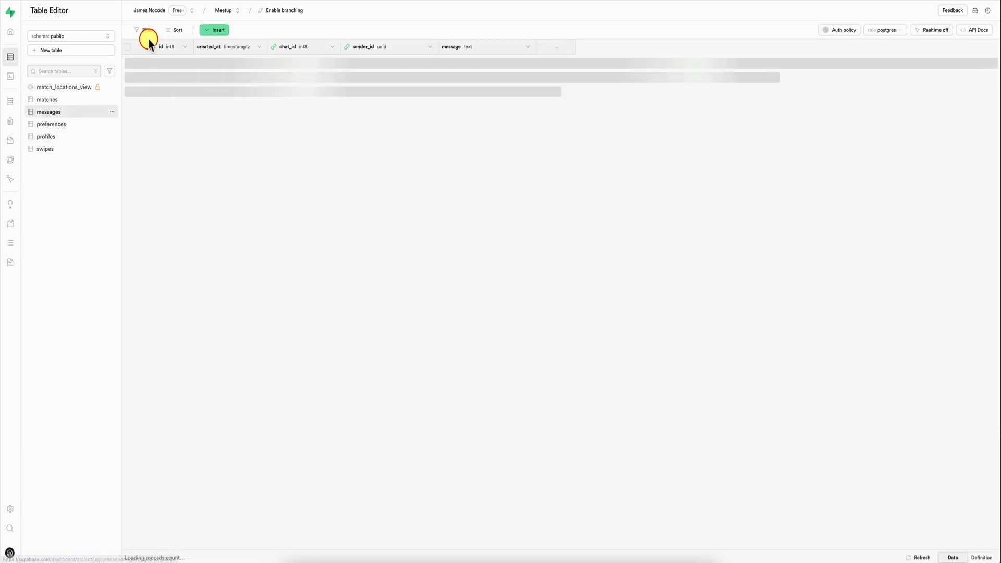
# Step: Delete all rows from the matches table and confirm the deletion
pyautogui.click(83, 99)
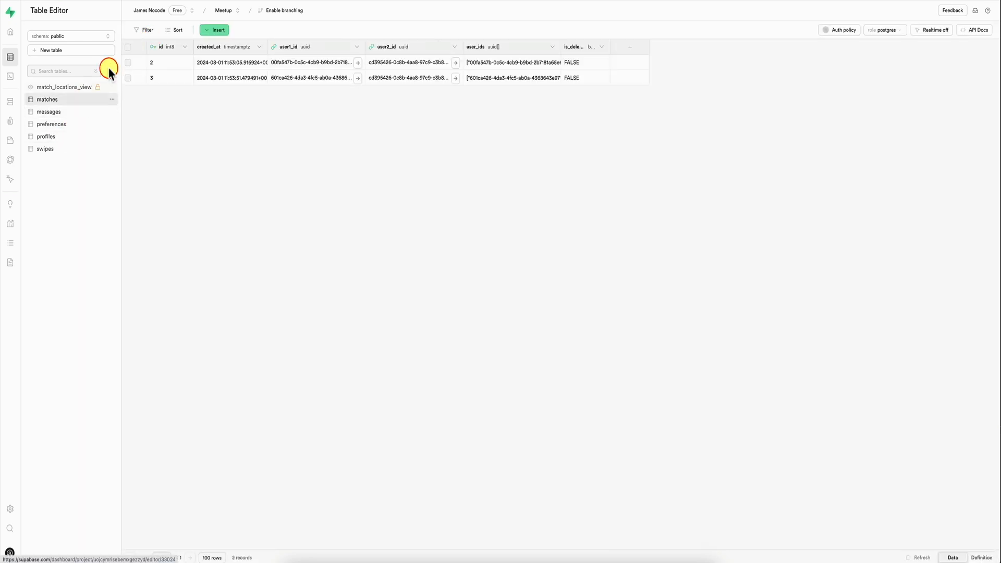
pyautogui.click(128, 47)
pyautogui.click(259, 30)
pyautogui.press('Escape')
pyautogui.click(316, 30)
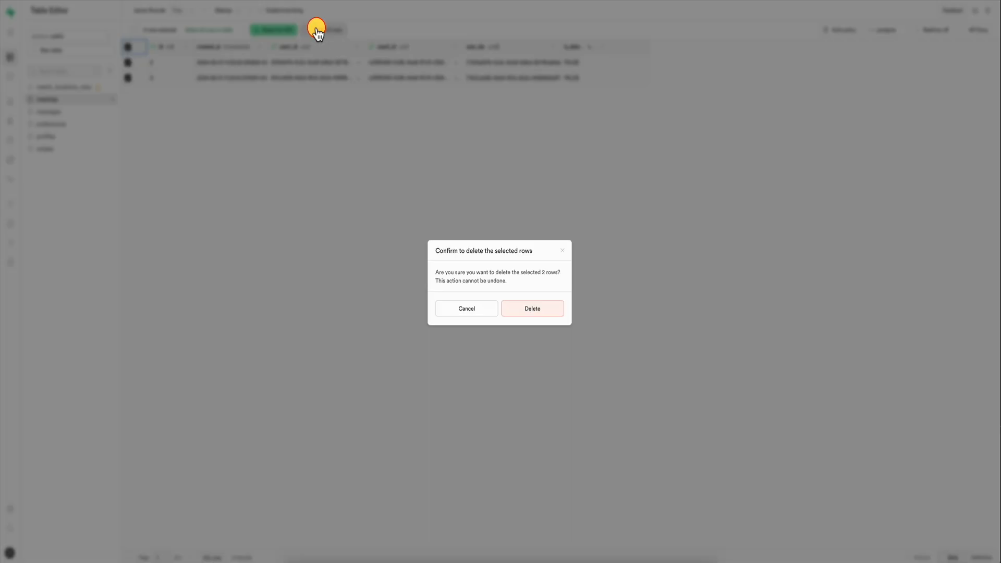
pyautogui.click(532, 308)
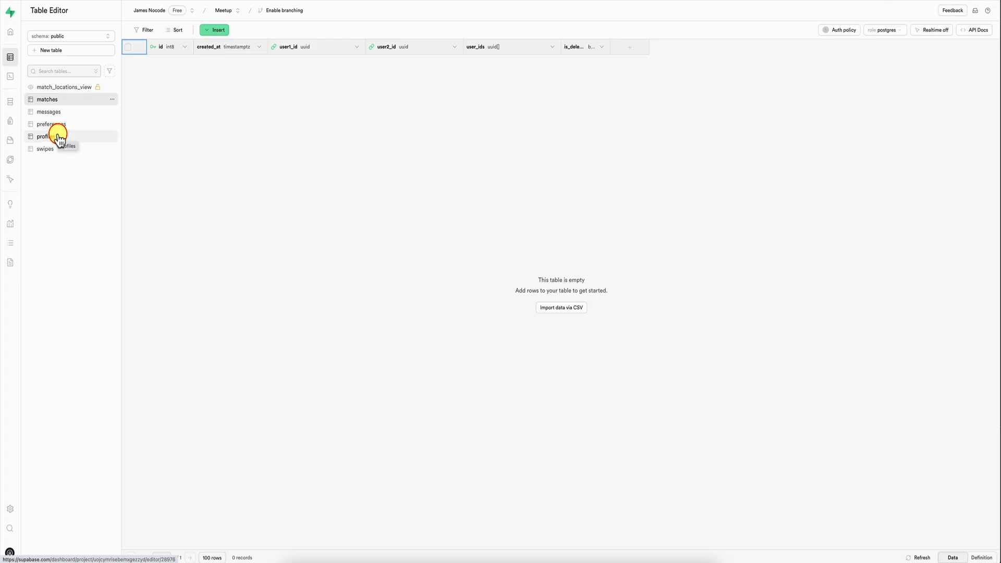
# Step: Delete all rows from the swipes table
pyautogui.click(52, 149)
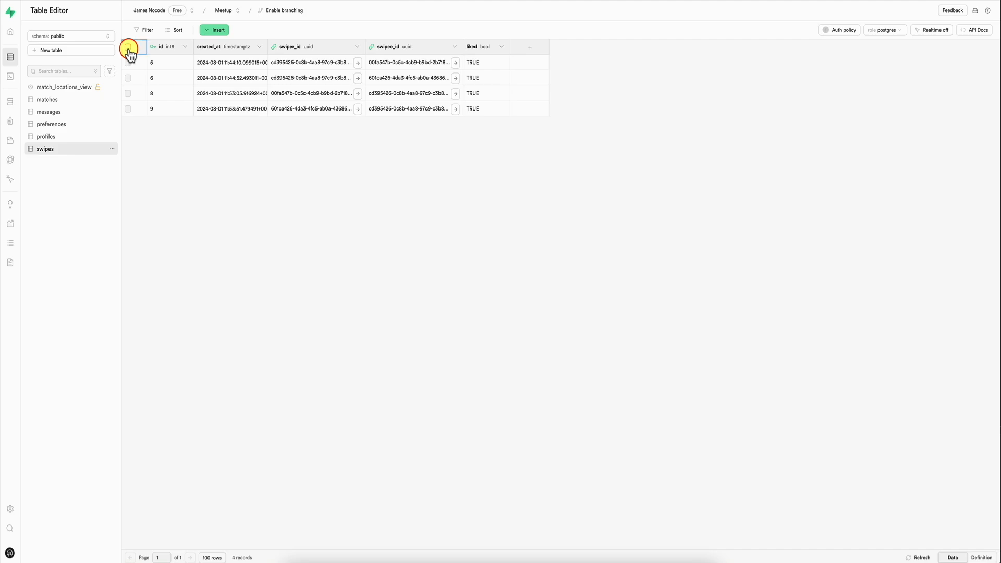
pyautogui.click(127, 47)
pyautogui.click(259, 31)
pyautogui.press('Escape')
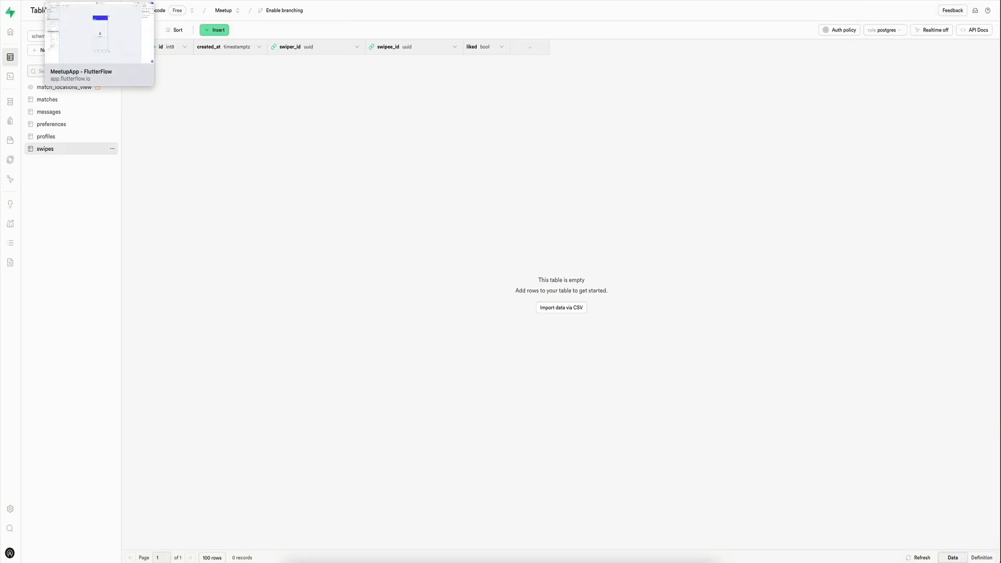
# Step: Switch back to FlutterFlow, run the app in test mode and set the profile page's distance radius to 40
pyautogui.click(86, 0)
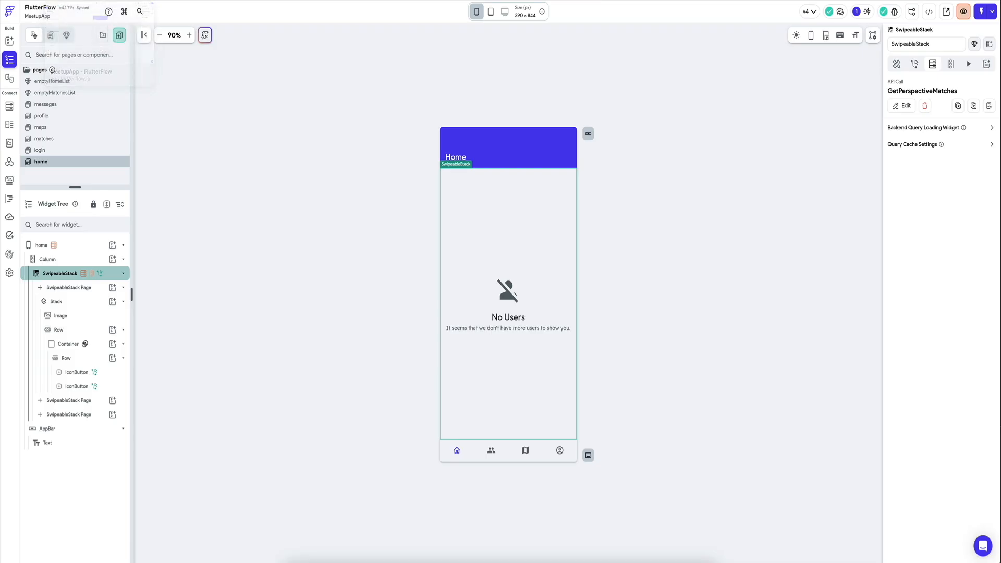
pyautogui.click(980, 16)
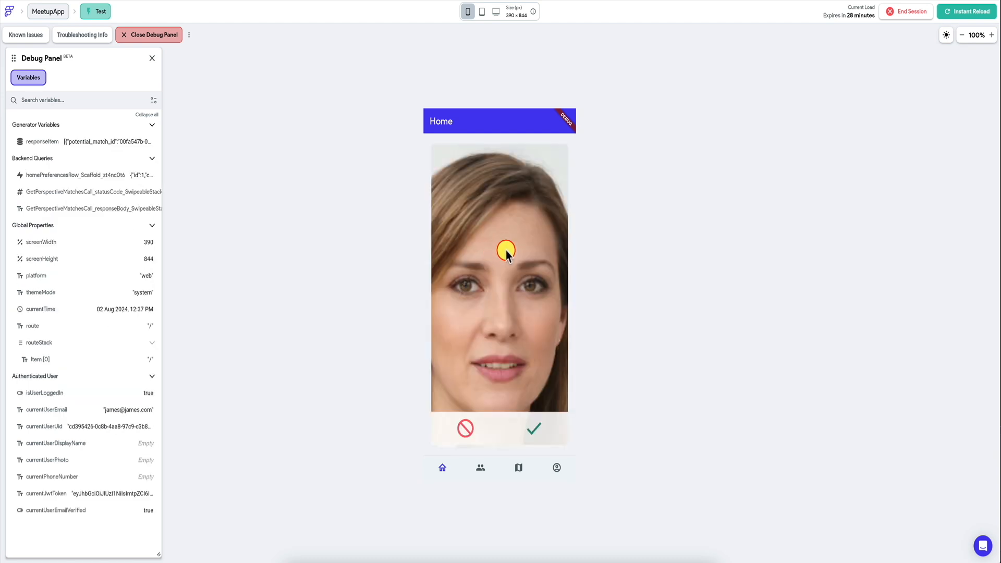
pyautogui.click(554, 472)
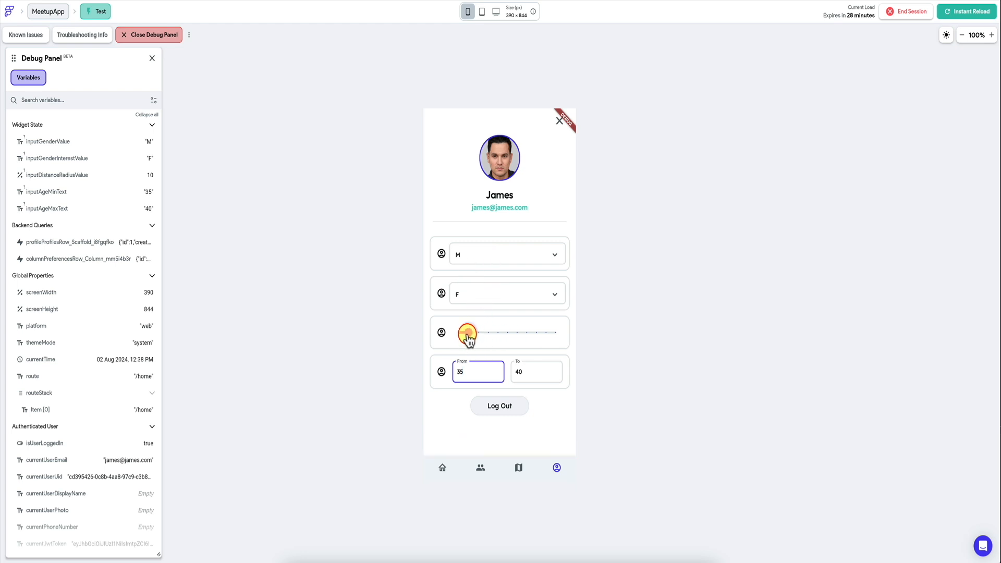
pyautogui.moveTo(467, 334); pyautogui.dragTo(500, 337)
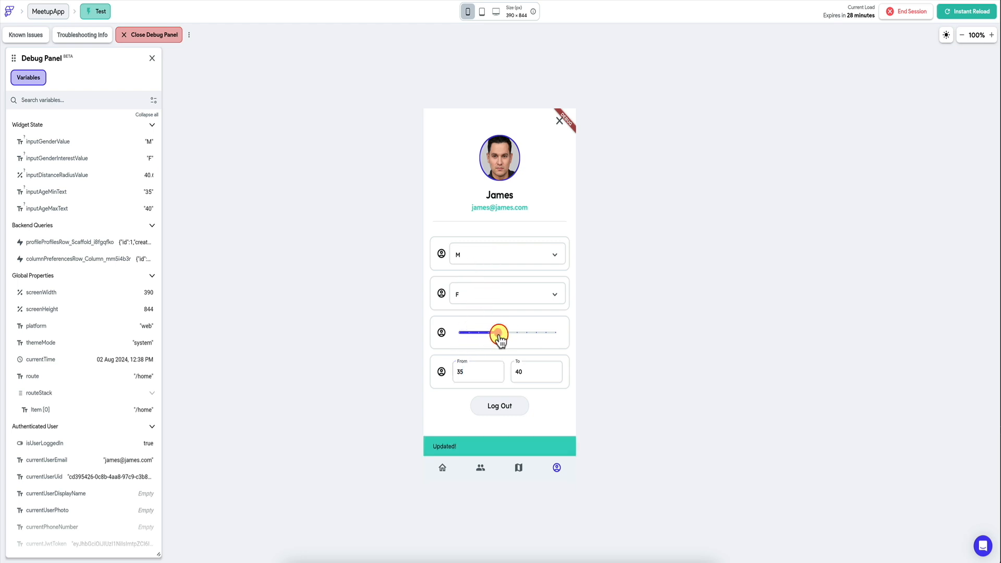
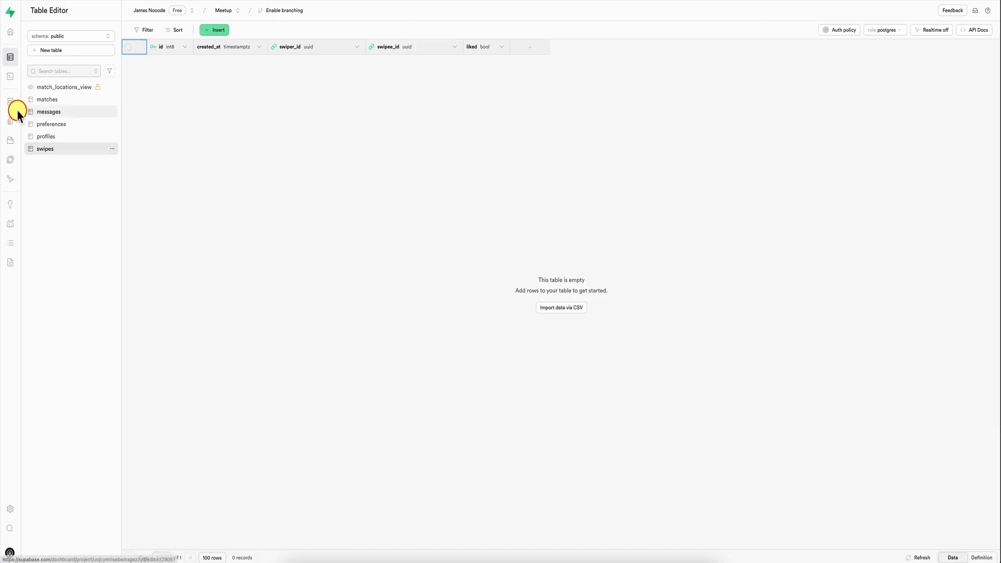
# Step: Switch to the Supabase SQL Editor and examine the saved get_potential_matches function with its gender and radius arguments
pyautogui.click(10, 76)
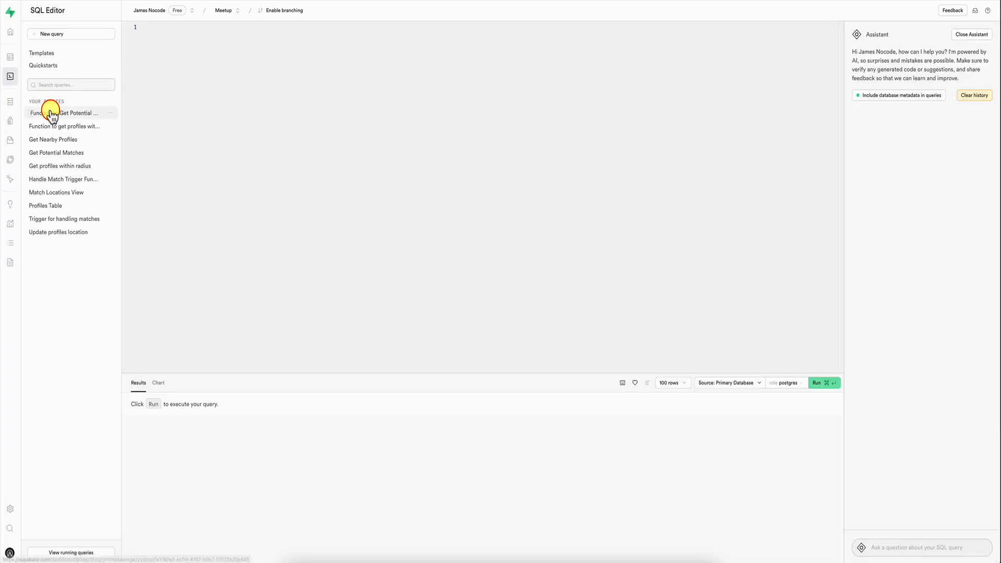
pyautogui.click(51, 114)
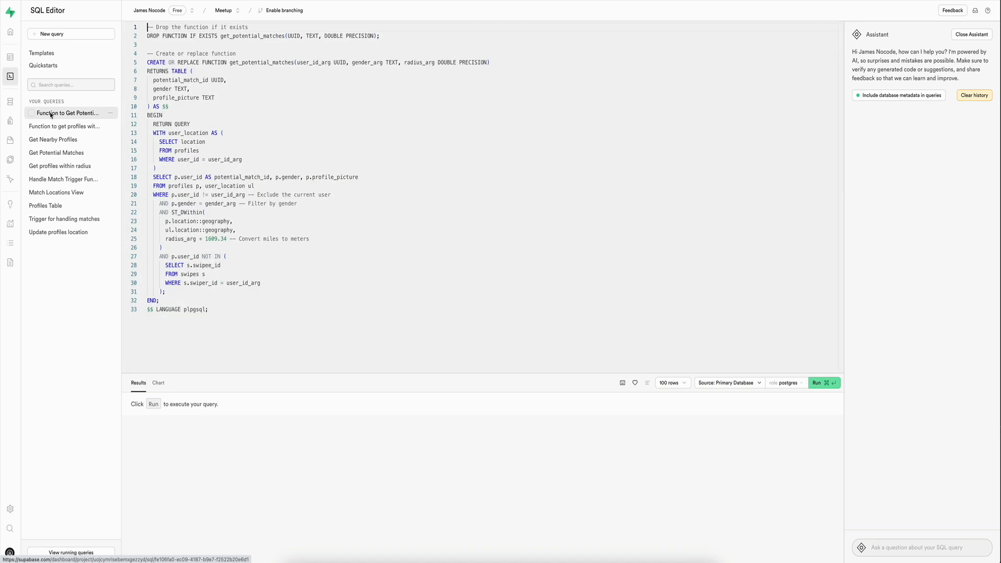
pyautogui.click(211, 210)
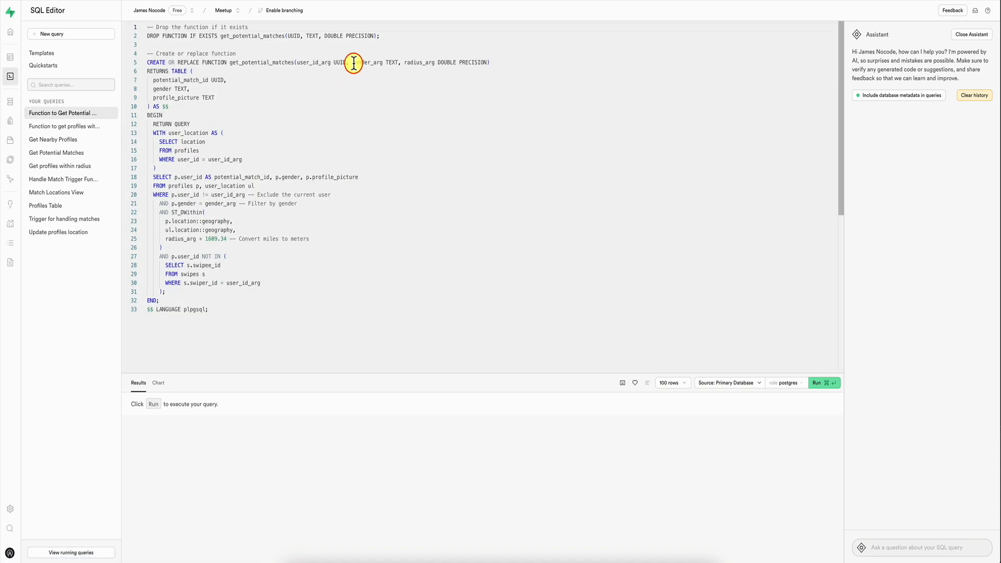
pyautogui.doubleClick(338, 62)
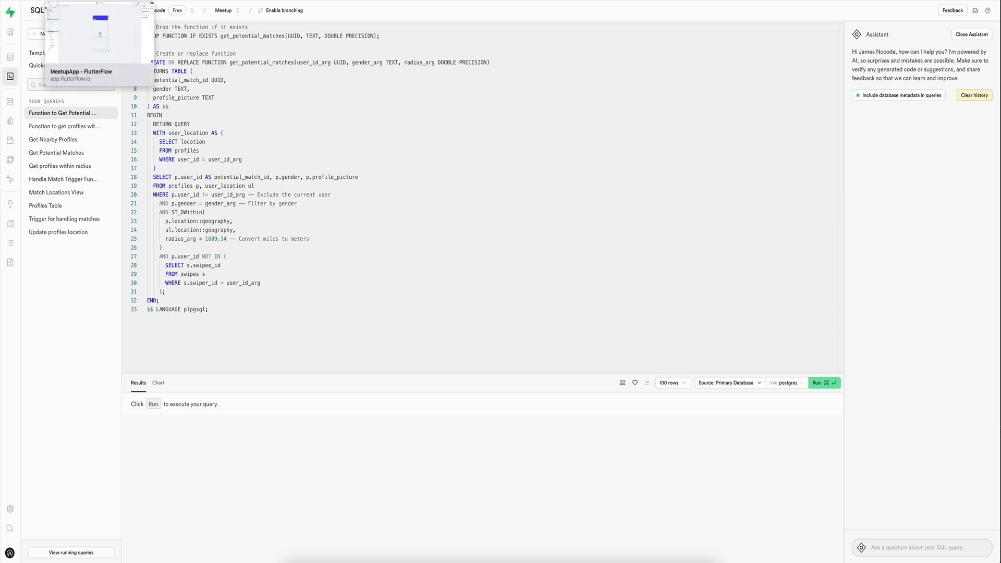
# Step: Return to the FlutterFlow test run, accept the profile shown on the Home page and open the Matches page
pyautogui.click(99, 0)
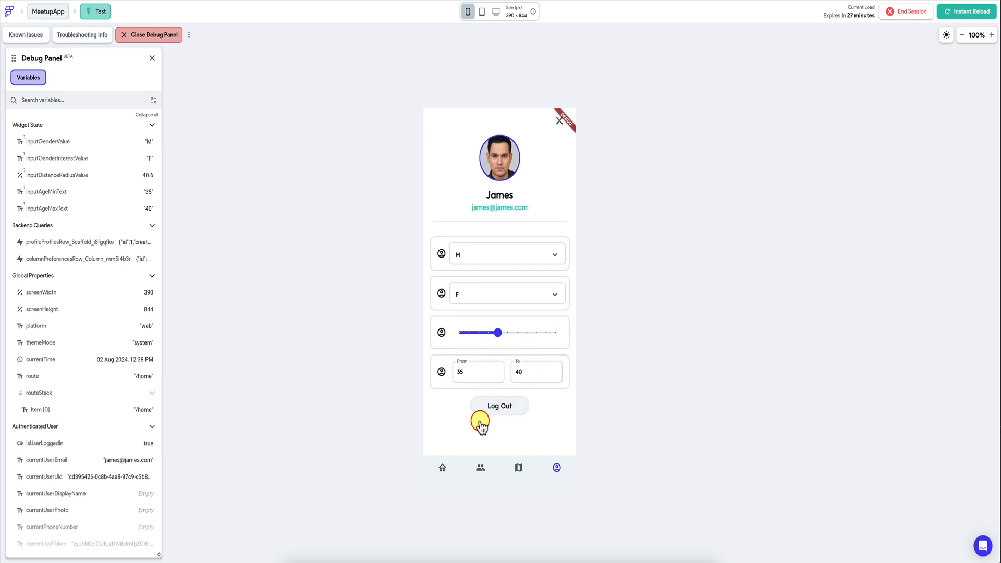
pyautogui.click(443, 469)
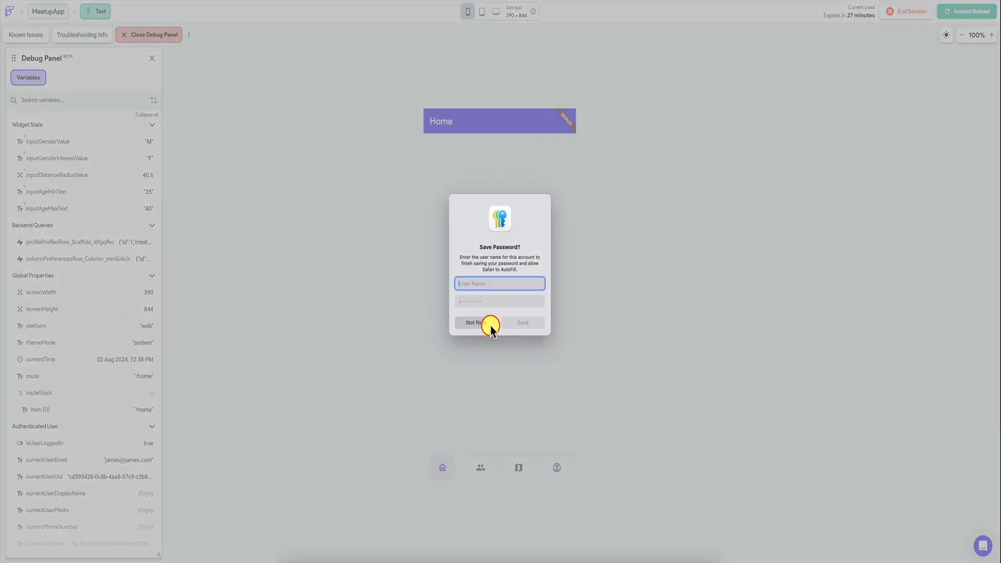
pyautogui.click(476, 323)
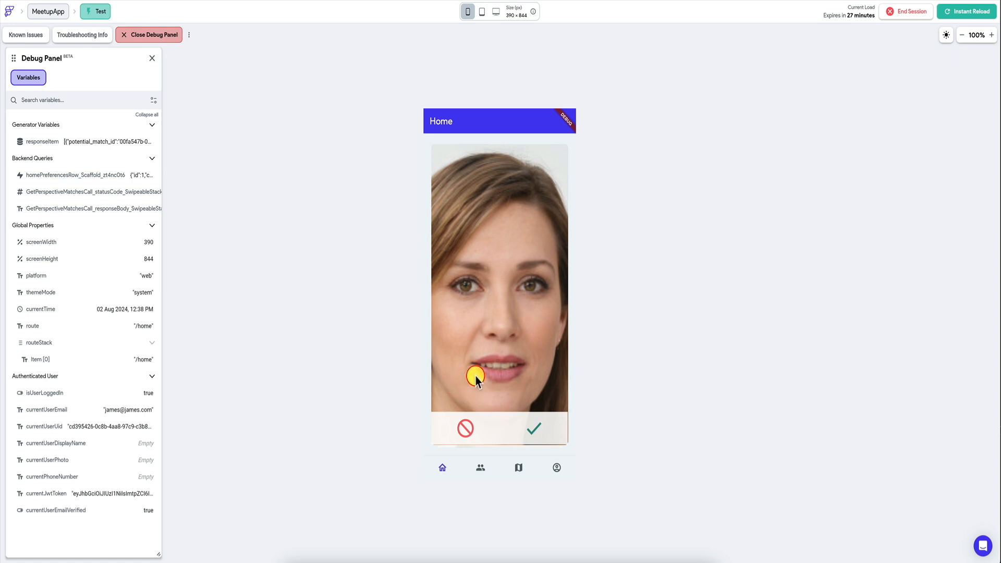
pyautogui.click(532, 430)
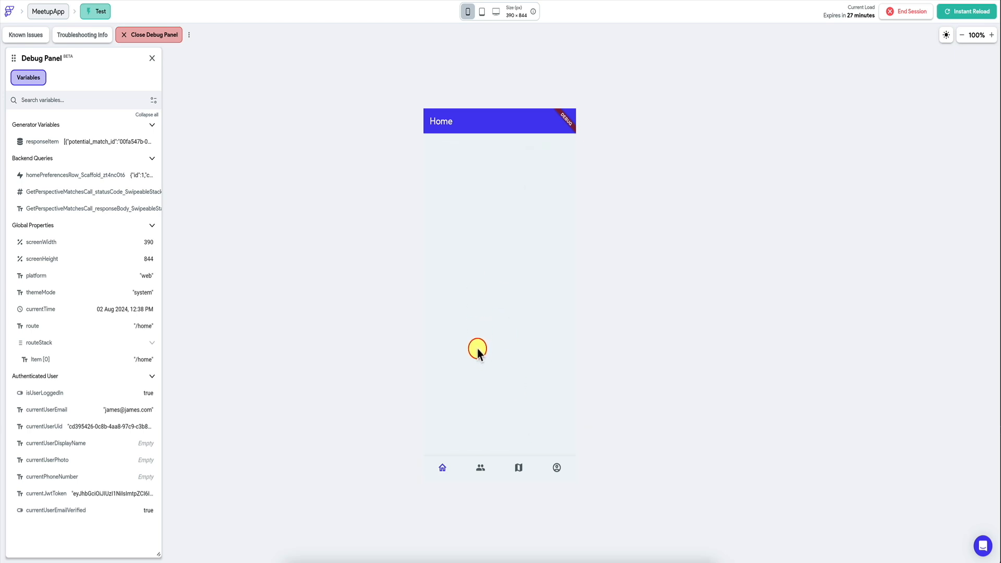
pyautogui.click(480, 468)
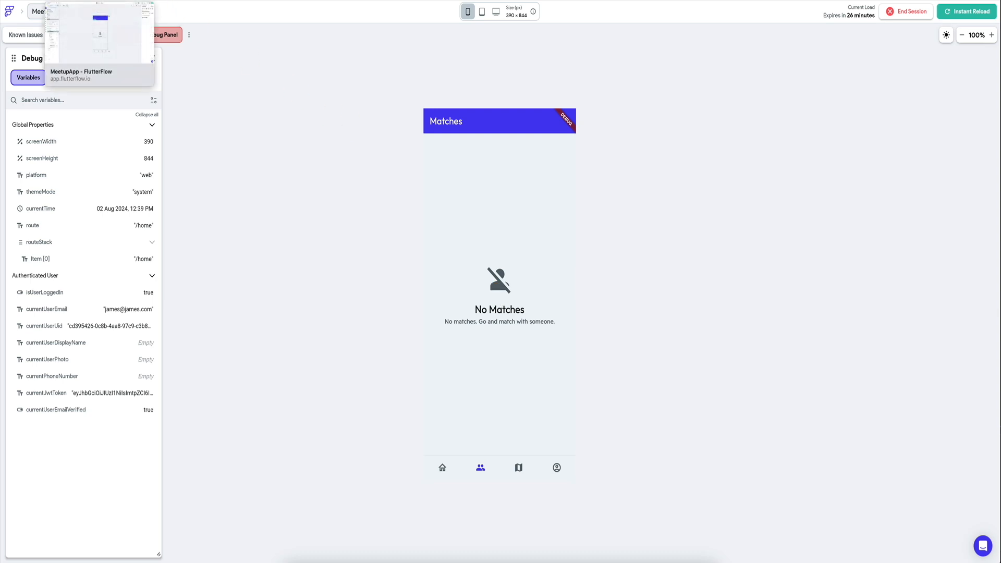
# Step: Switch to the FlutterFlow editor and turn off View in UI Builder for the SwipeableStack's empty list widget
pyautogui.click(99, 0)
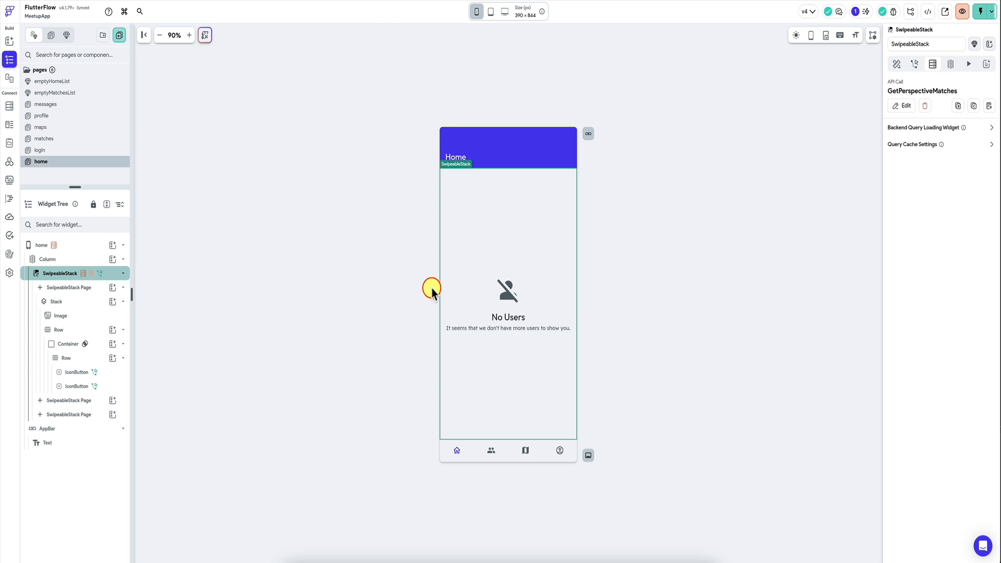
pyautogui.click(896, 64)
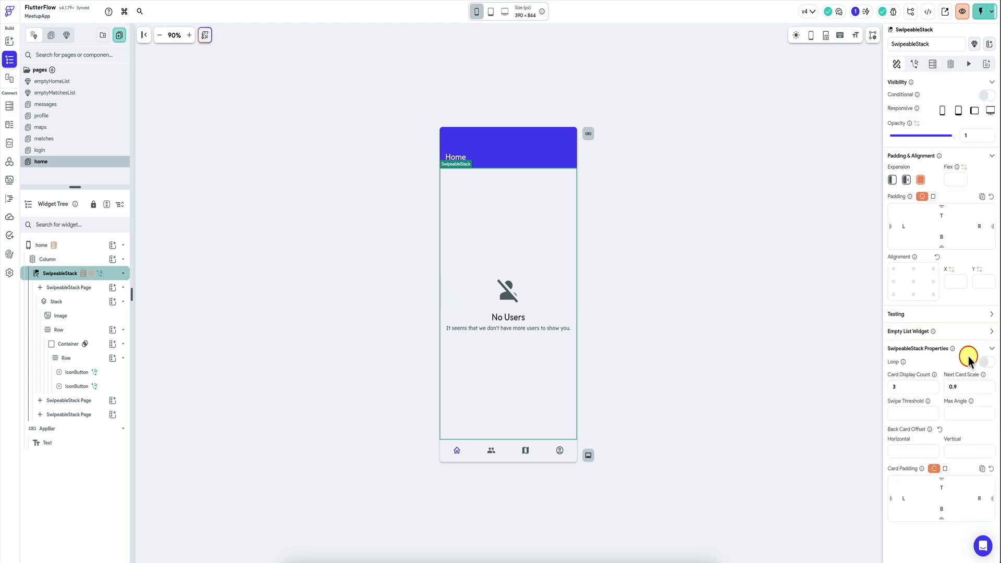
pyautogui.click(990, 332)
pyautogui.click(985, 386)
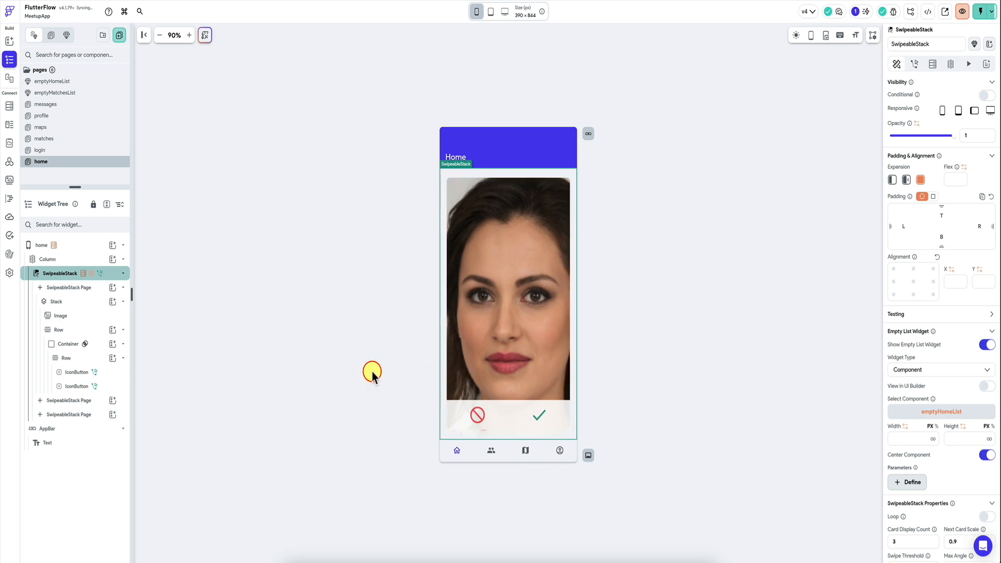
# Step: Wrap the card's reject and accept button row in a Column and add an empty Row above it
pyautogui.click(453, 410)
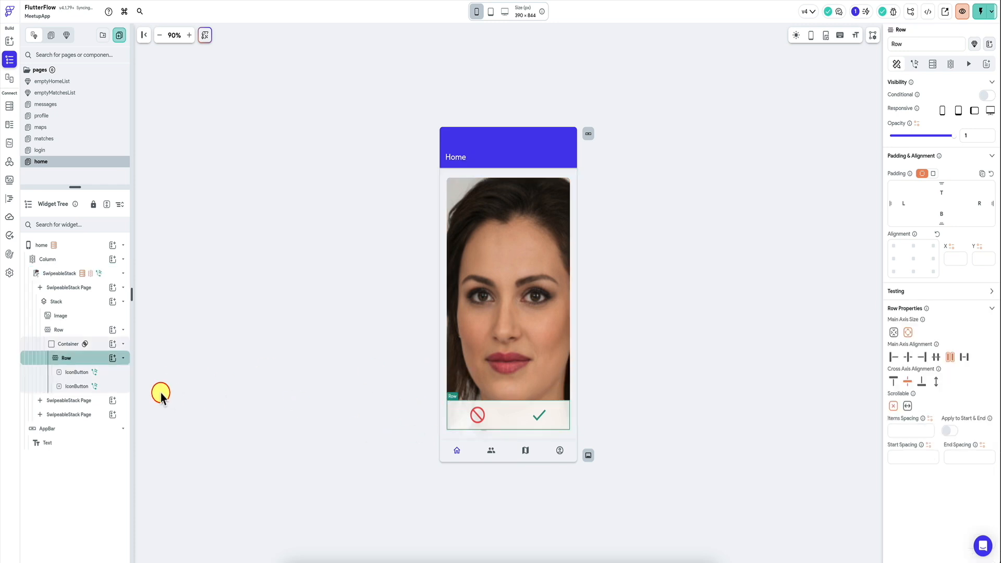
pyautogui.click(96, 344)
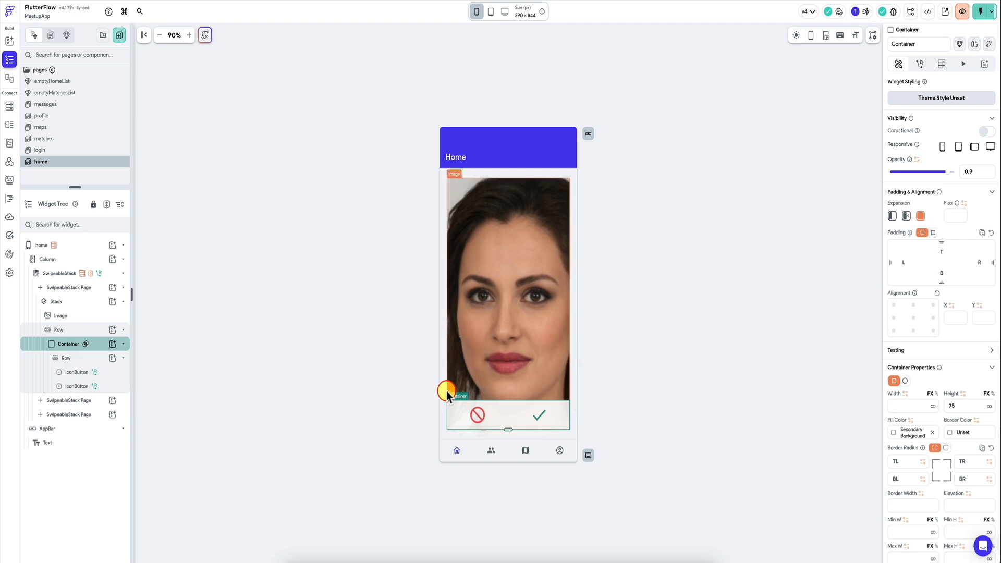
pyautogui.click(92, 359)
pyautogui.rightClick(93, 360)
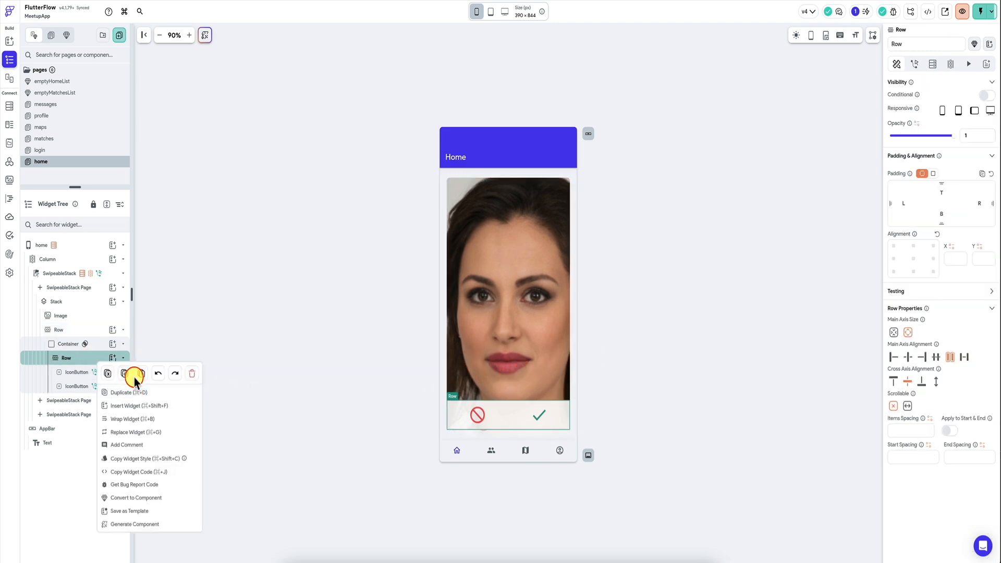
pyautogui.click(130, 392)
pyautogui.click(425, 397)
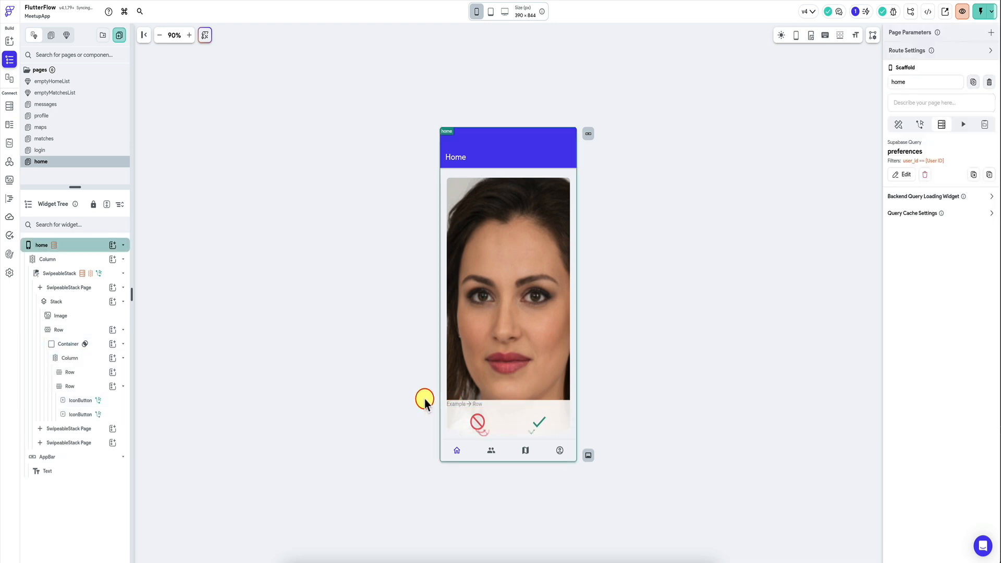
# Step: Set the height of the card's button container to 120 px
pyautogui.click(462, 402)
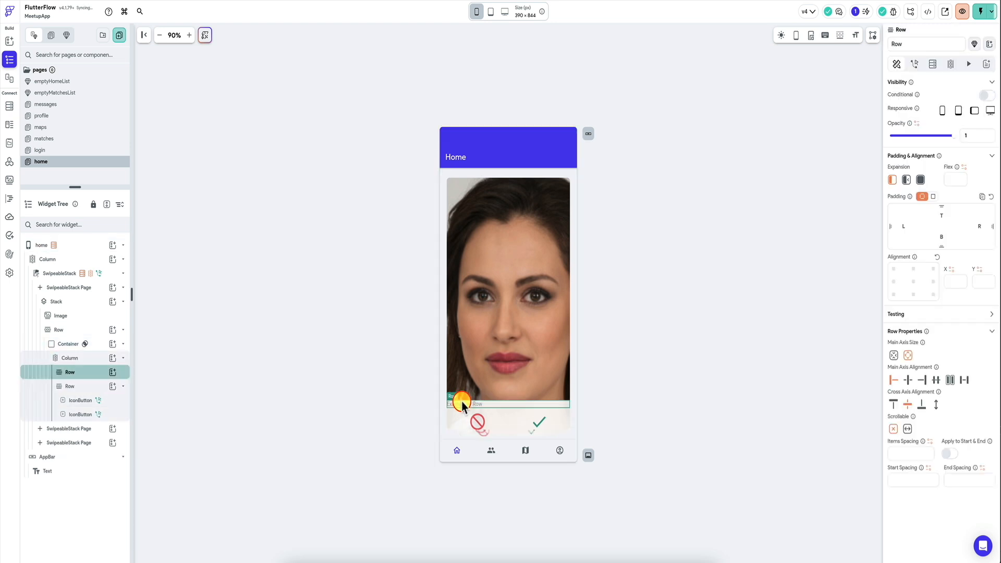
pyautogui.click(99, 344)
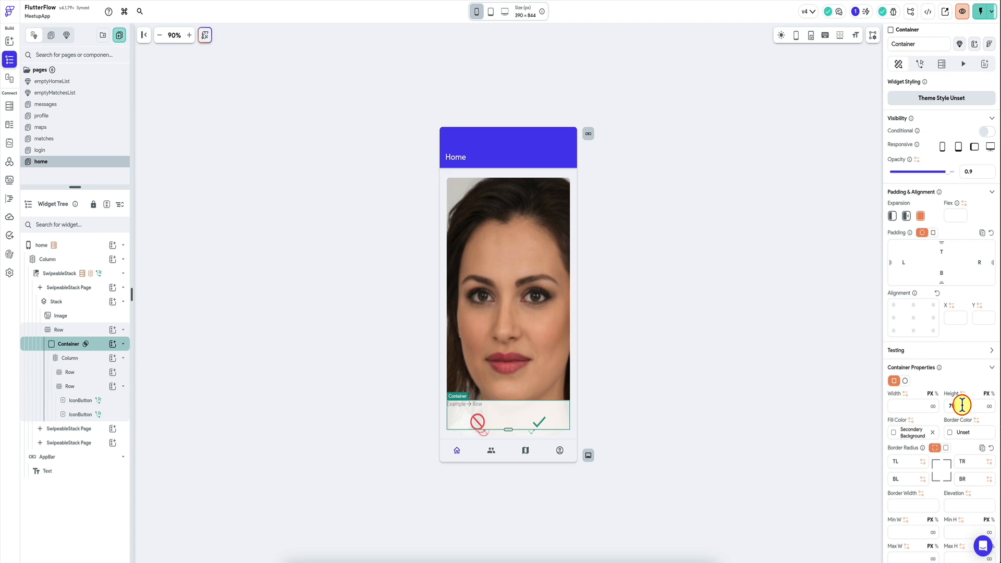
pyautogui.write('120')
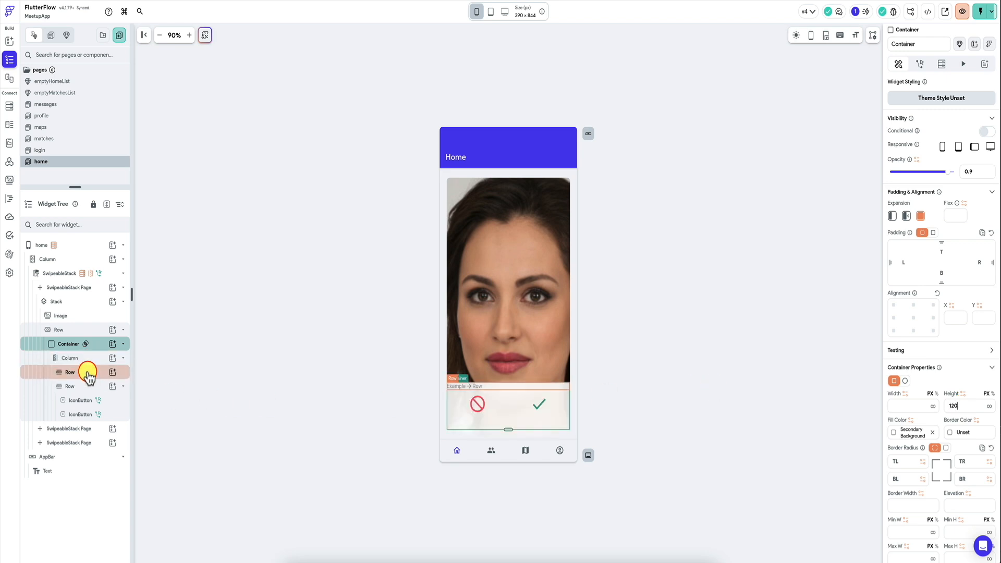
# Step: Set both the button row and the empty row above it to Expanded within the column
pyautogui.click(88, 374)
pyautogui.click(85, 387)
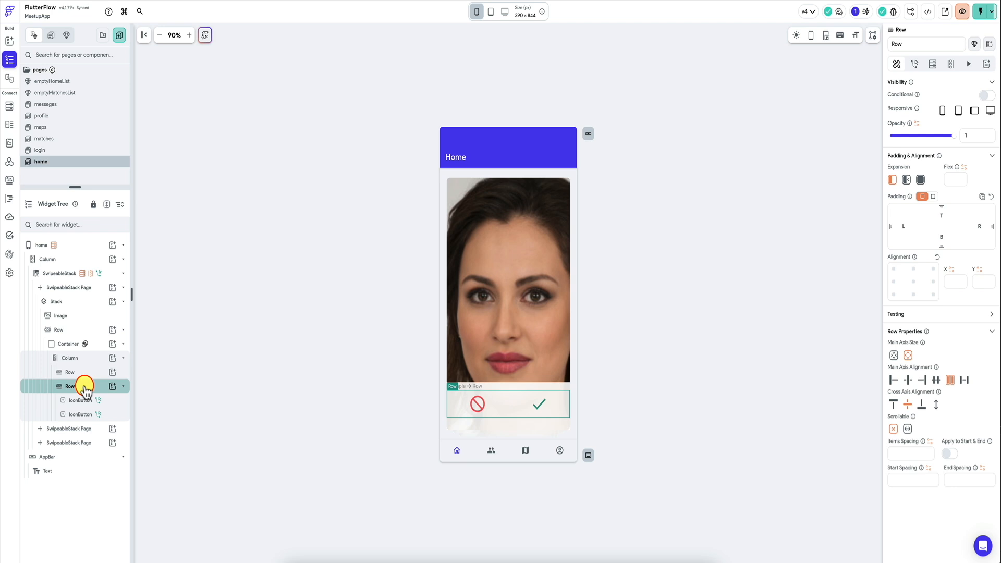
pyautogui.click(87, 373)
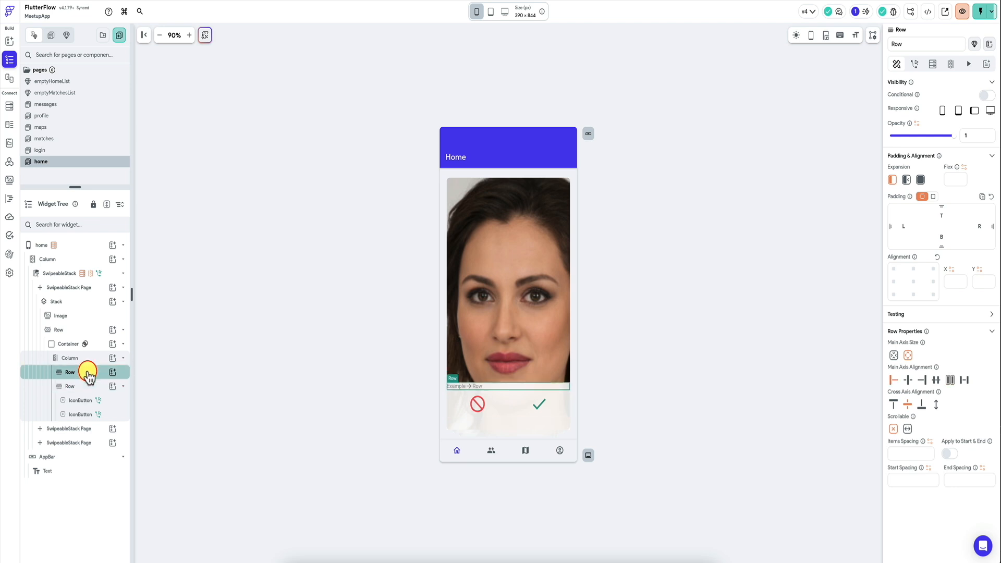
pyautogui.click(83, 386)
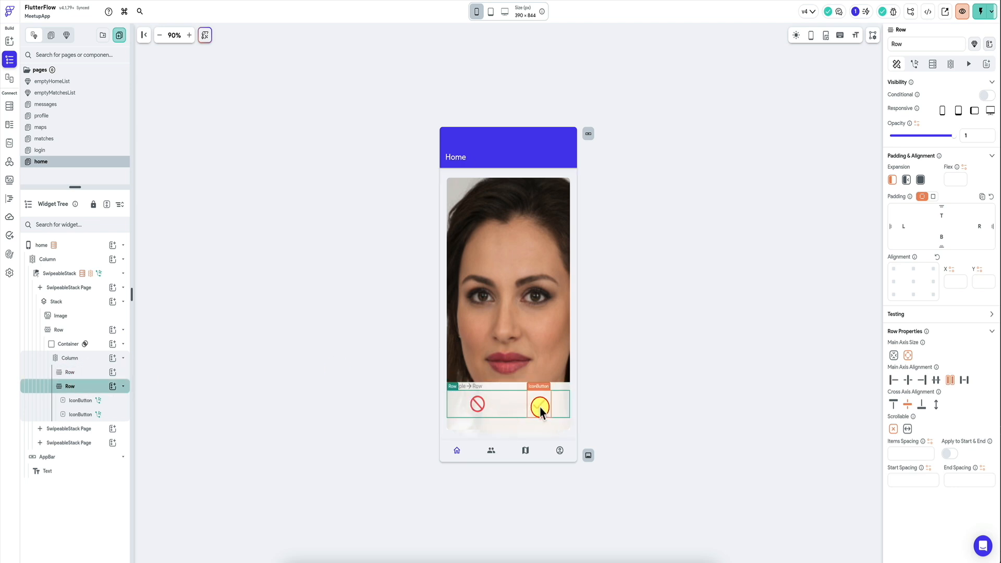
pyautogui.click(493, 431)
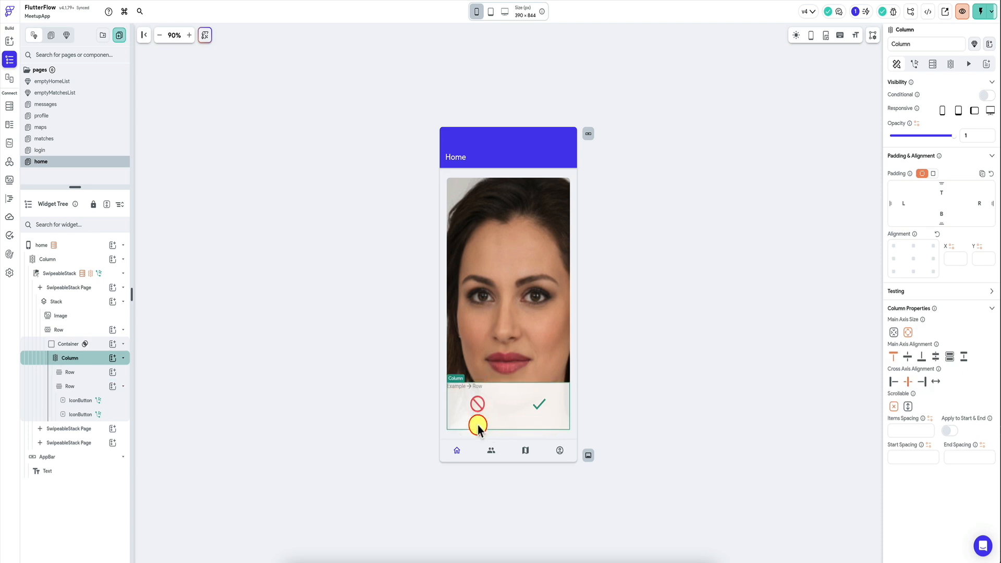
pyautogui.click(457, 407)
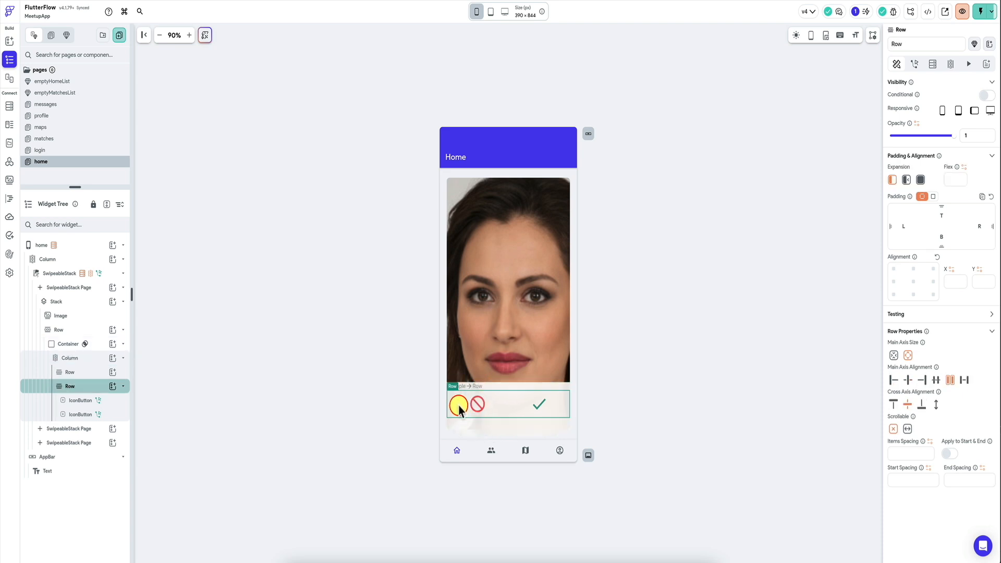
pyautogui.click(91, 366)
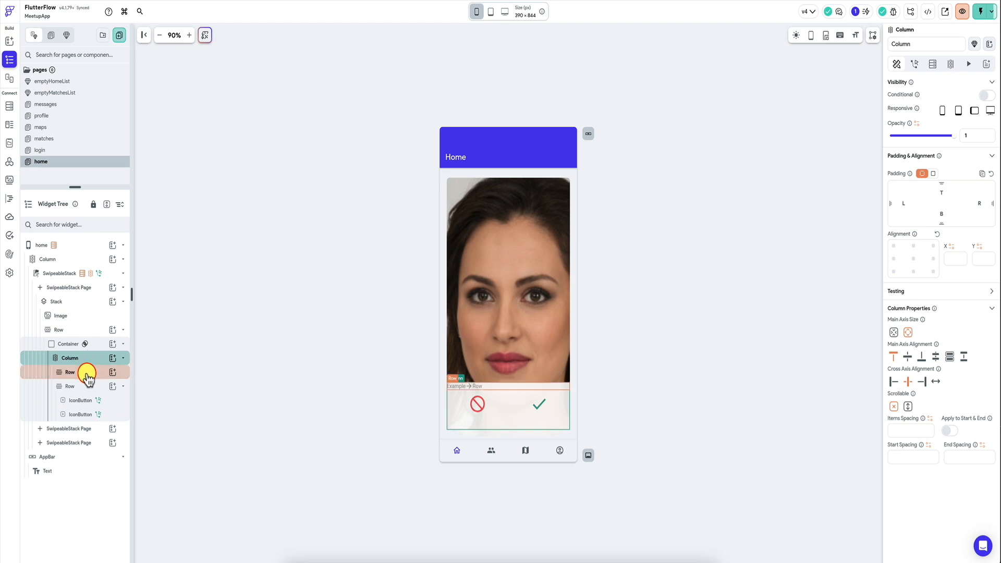
pyautogui.click(80, 387)
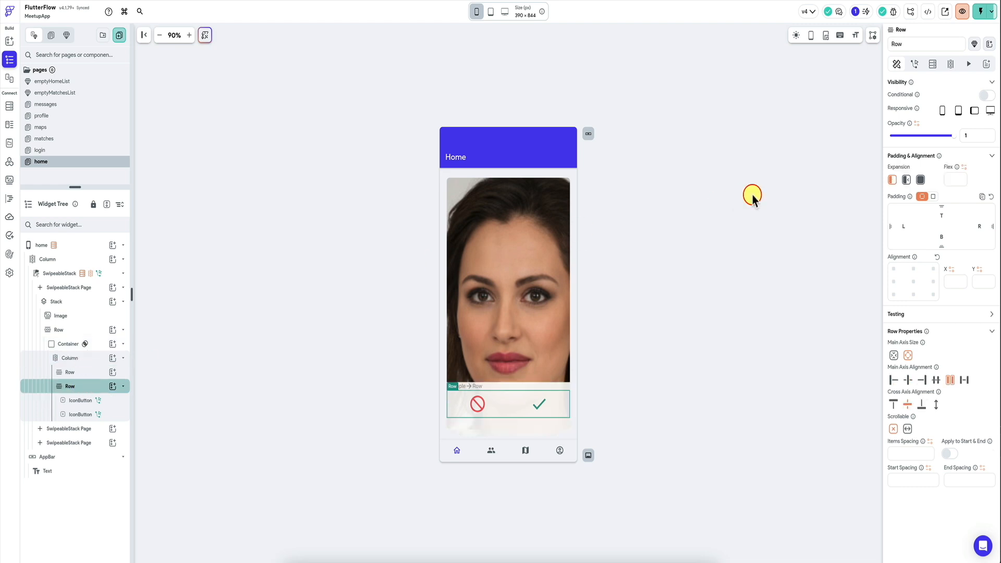
pyautogui.click(920, 181)
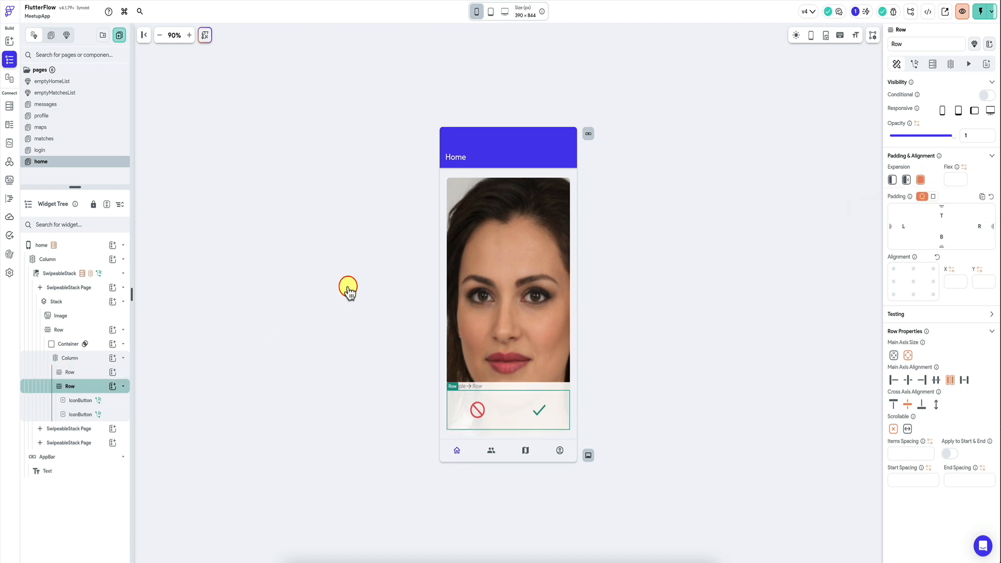
pyautogui.click(920, 180)
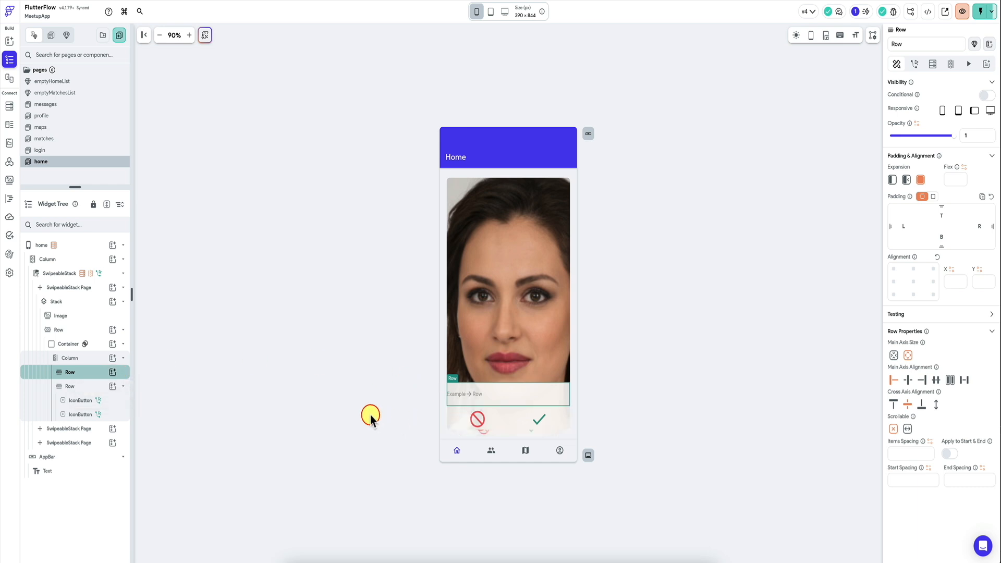
# Step: Add two Text widgets to the upper row and space them evenly along its main axis
pyautogui.click(112, 372)
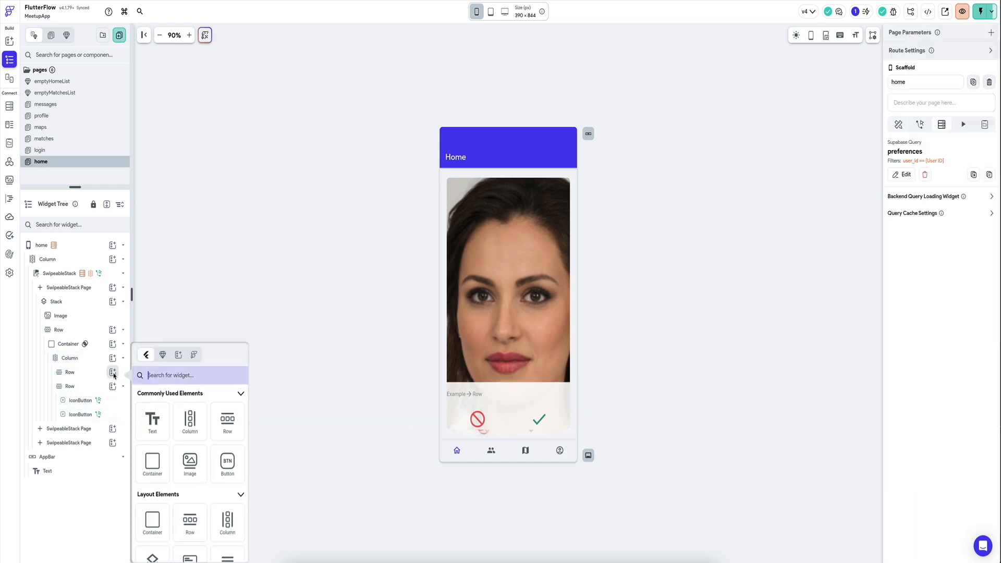
pyautogui.click(153, 425)
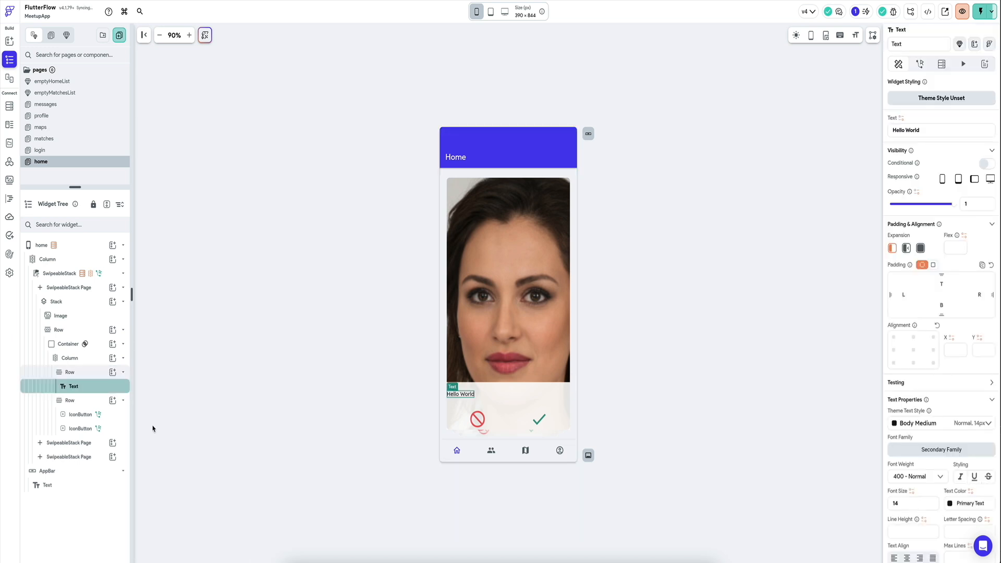
pyautogui.click(87, 389)
pyautogui.hotkey('ctrl', 'd')
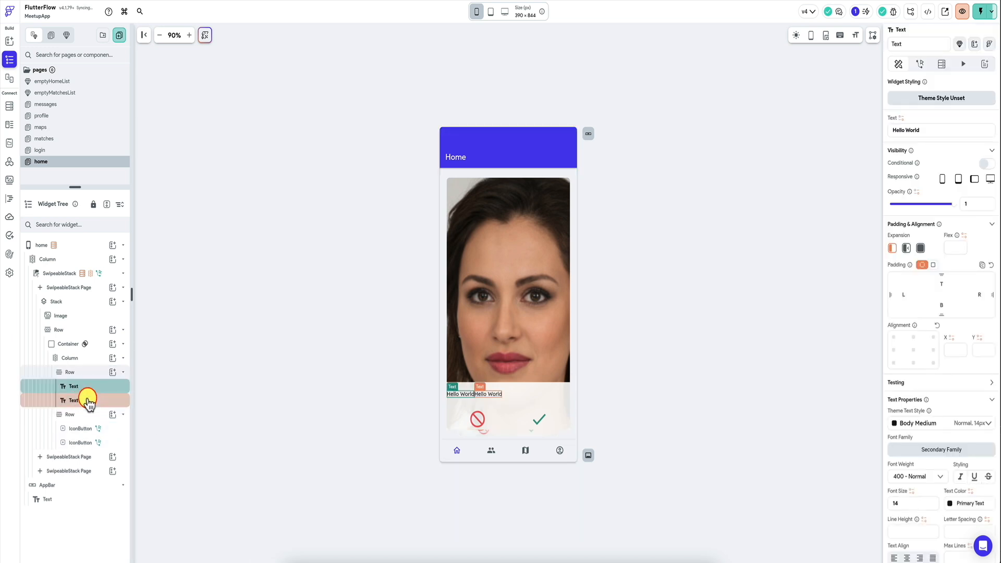
pyautogui.click(86, 372)
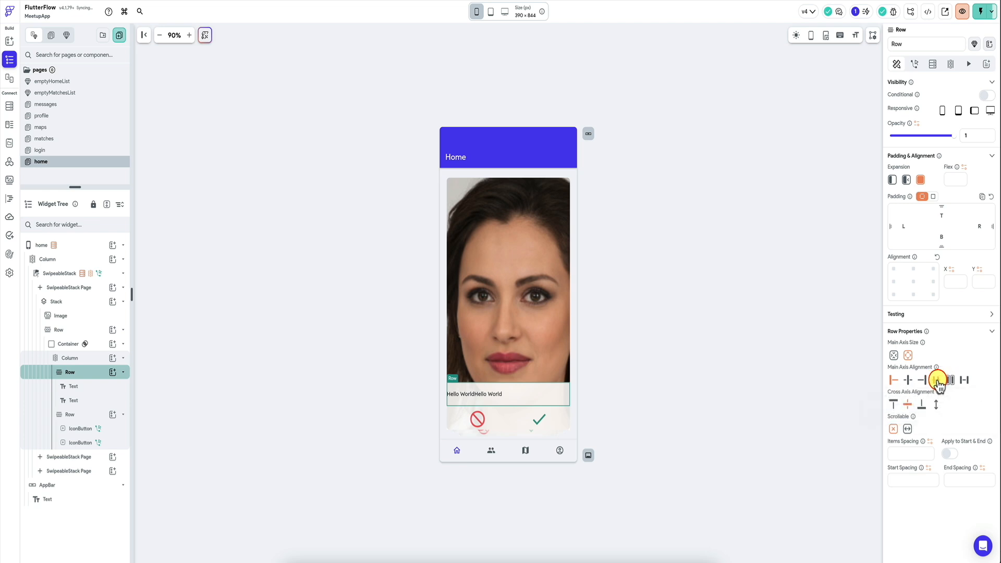
pyautogui.click(939, 380)
pyautogui.click(482, 394)
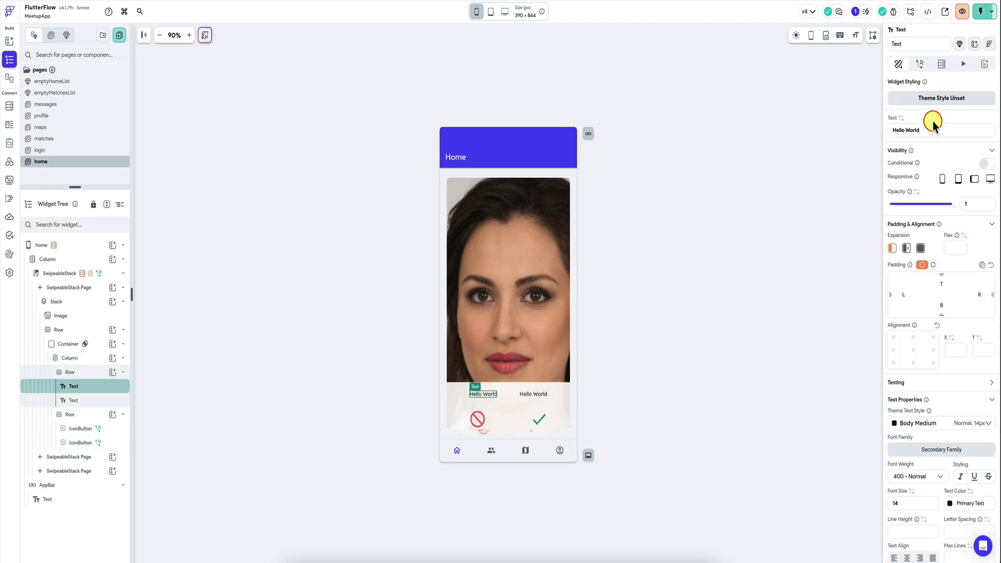
pyautogui.click(901, 119)
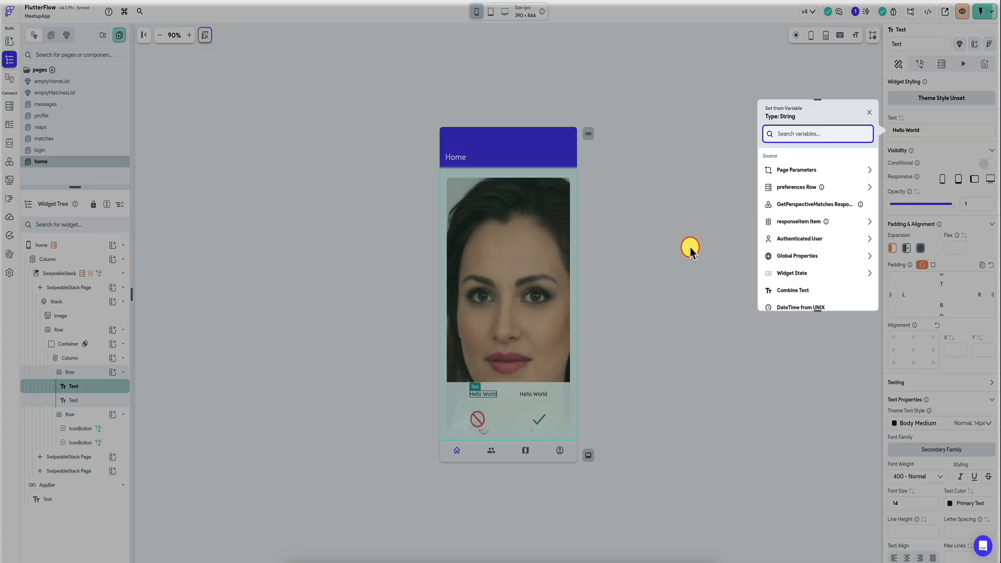
pyautogui.click(846, 221)
pyautogui.click(843, 189)
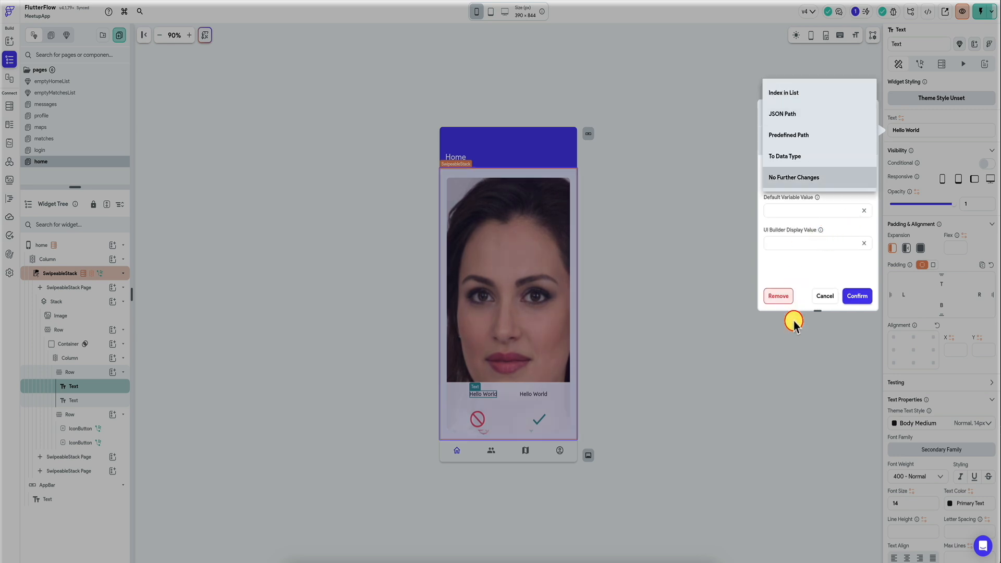
pyautogui.click(828, 300)
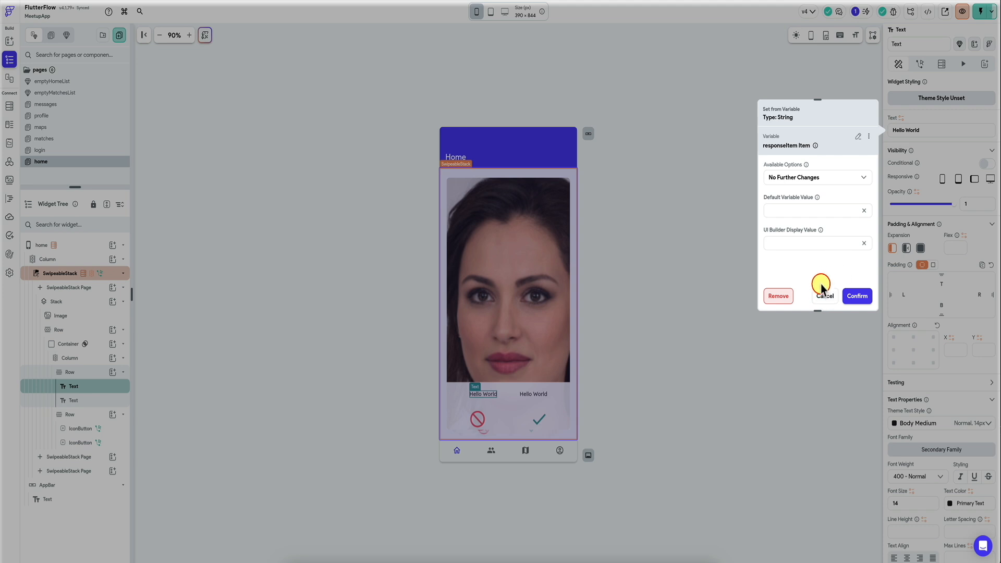
pyautogui.click(823, 297)
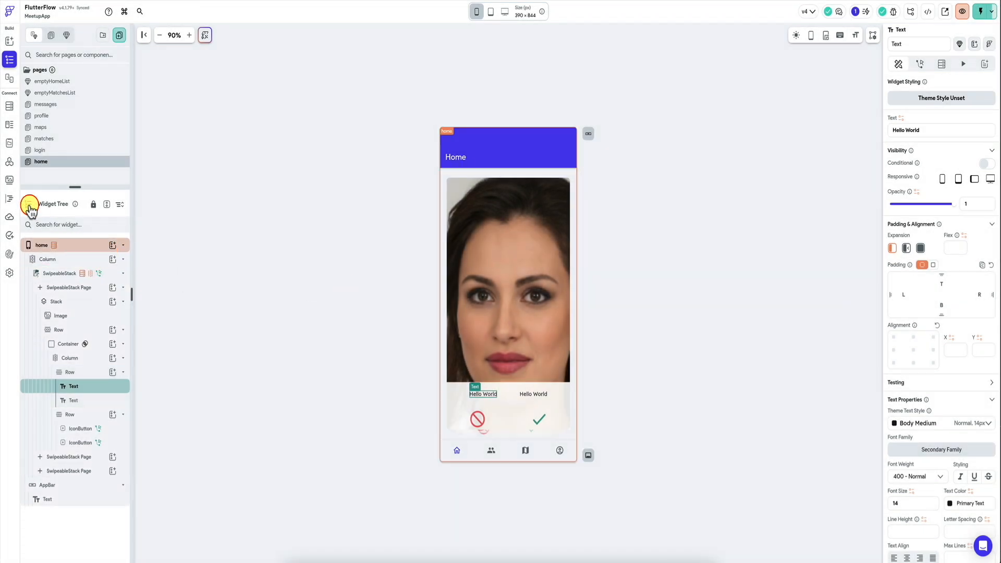
# Step: Test the GetPerspectiveMatches API call with the radius variable set to 10
pyautogui.click(10, 166)
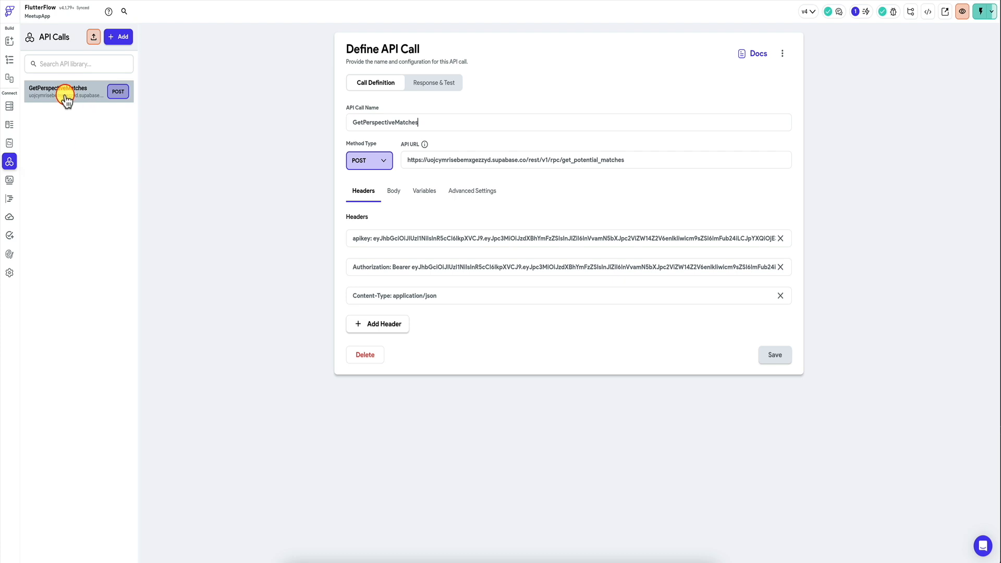
pyautogui.click(394, 191)
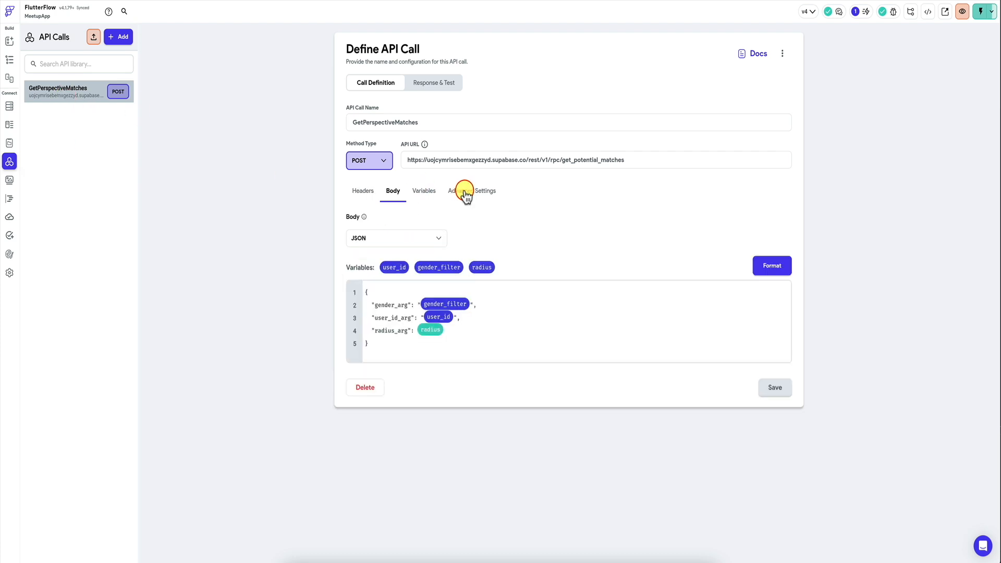
pyautogui.click(449, 85)
pyautogui.click(759, 81)
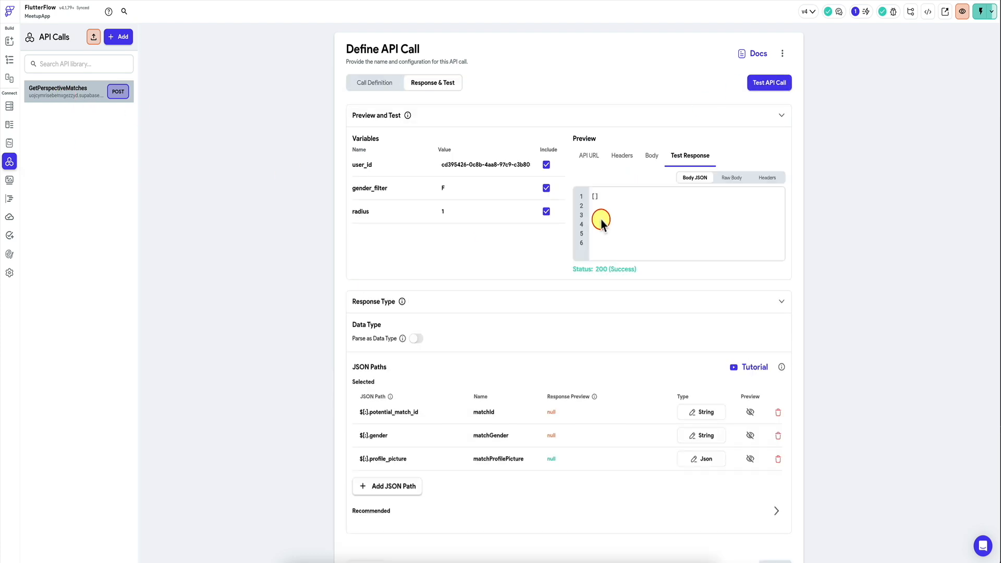
pyautogui.click(456, 213)
pyautogui.write('0')
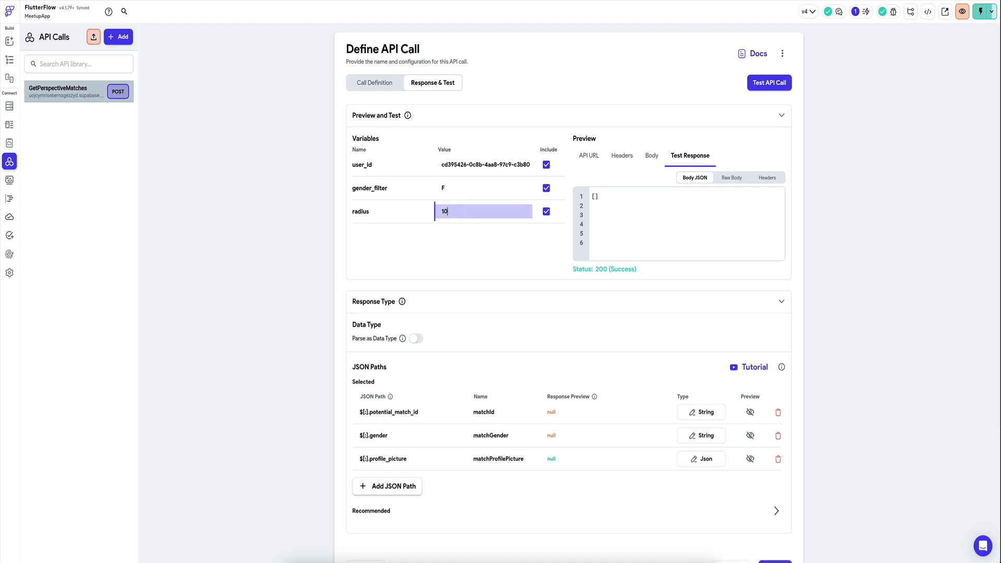
pyautogui.click(769, 83)
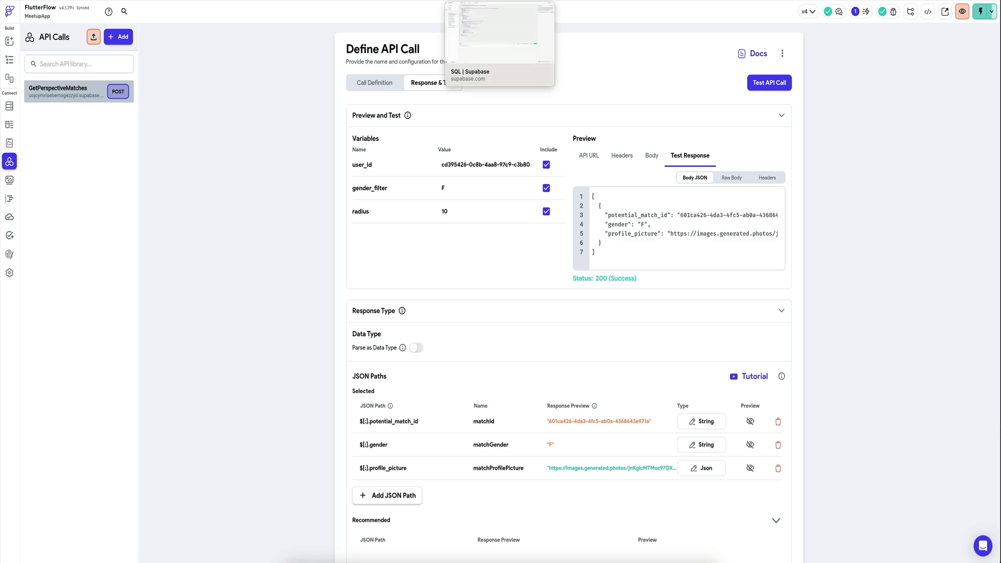
# Step: Switch to Supabase's SQL Editor and ask the assistant to "modify this function to include the profile name and profile age"
pyautogui.click(486, 0)
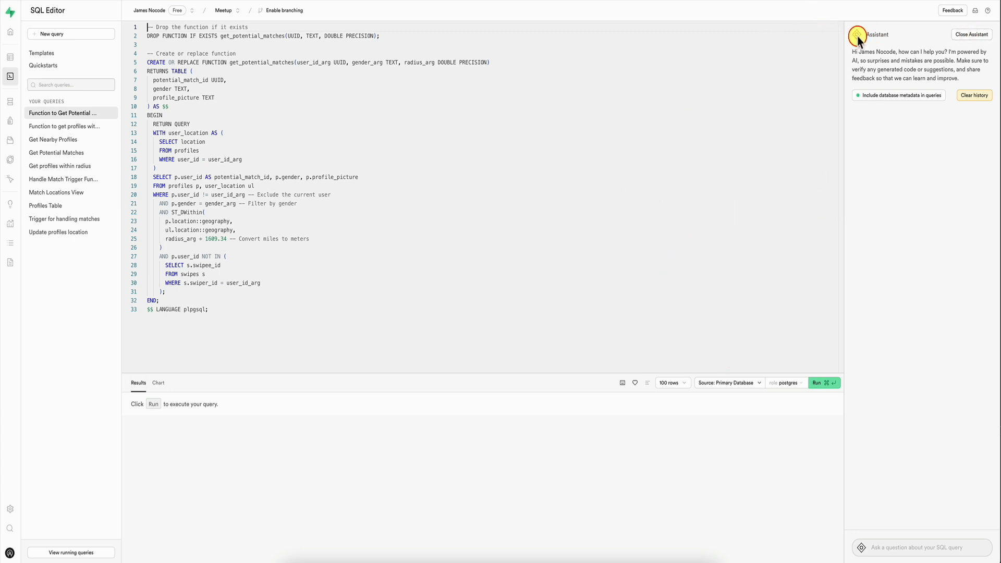
pyautogui.click(898, 546)
pyautogui.write('modify this function to include the')
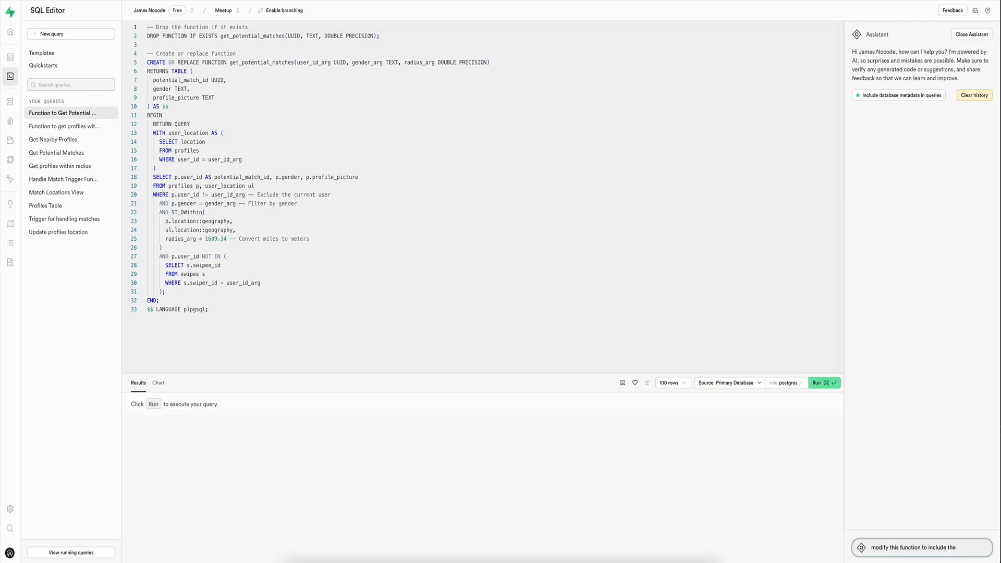
pyautogui.write('profile name and profile age')
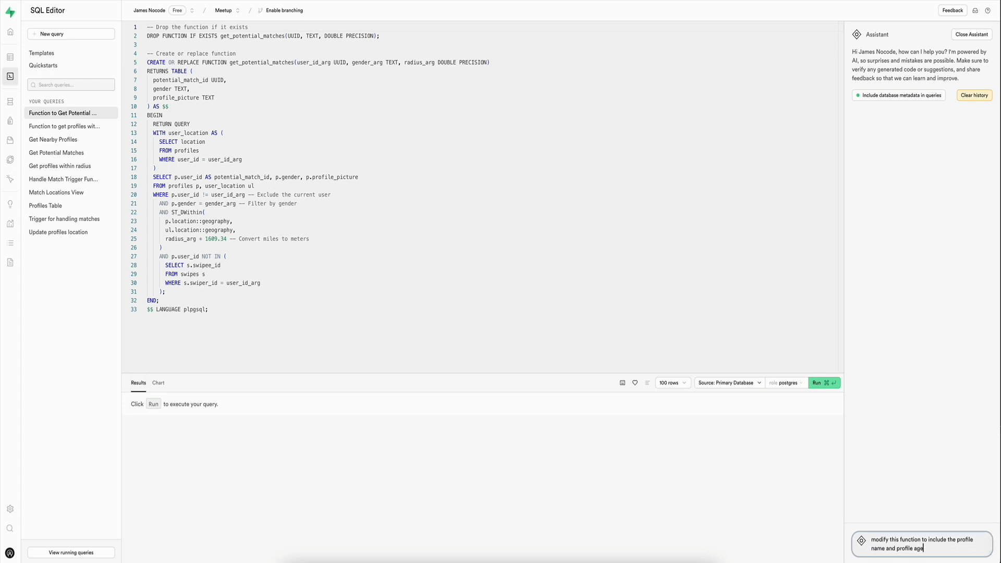
pyautogui.press('Return')
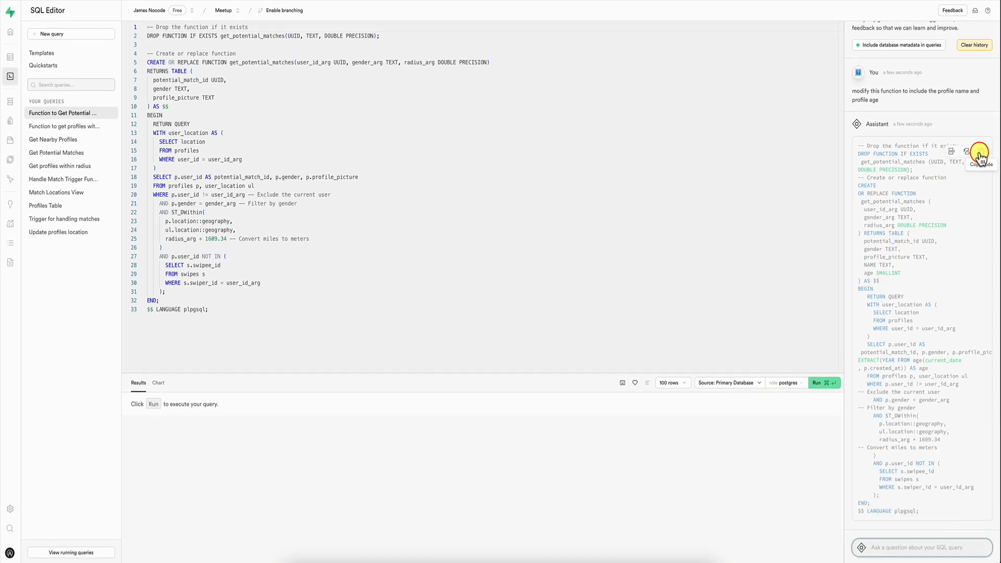
# Step: Replace the get_potential_matches query with the assistant's suggested code, accept the change and run it
pyautogui.click(968, 154)
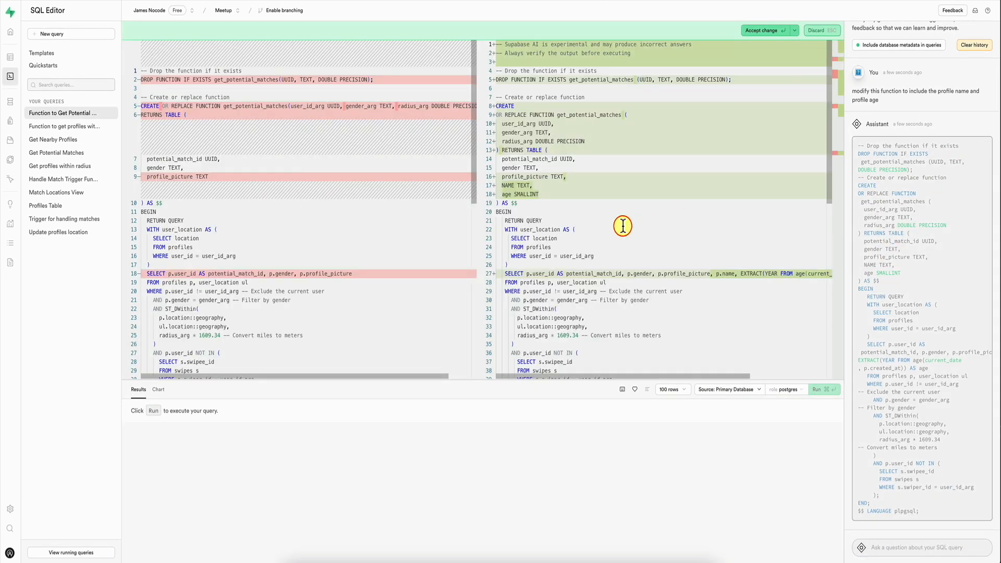
pyautogui.click(760, 30)
pyautogui.click(352, 182)
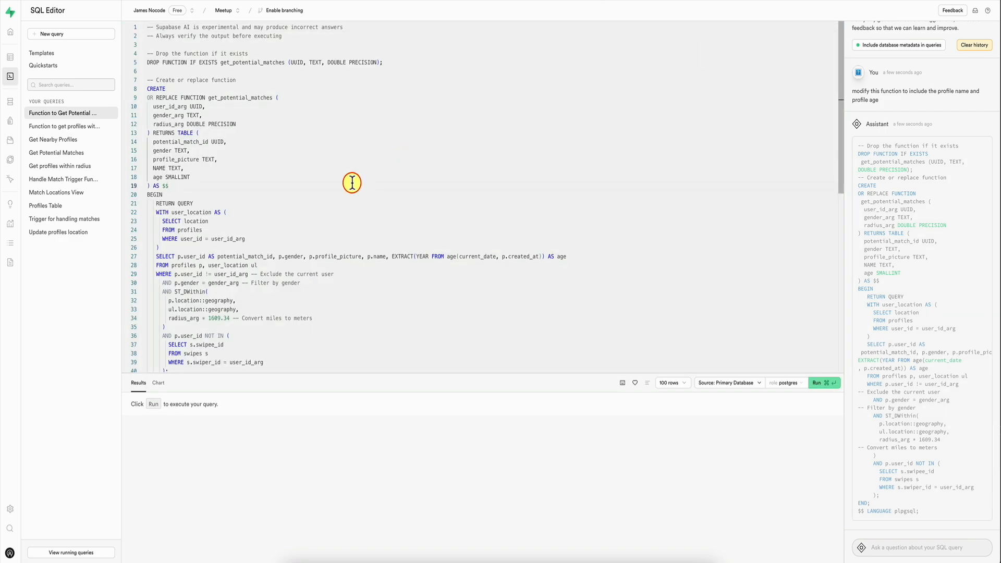
pyautogui.press('super+Return')
pyautogui.press('Return')
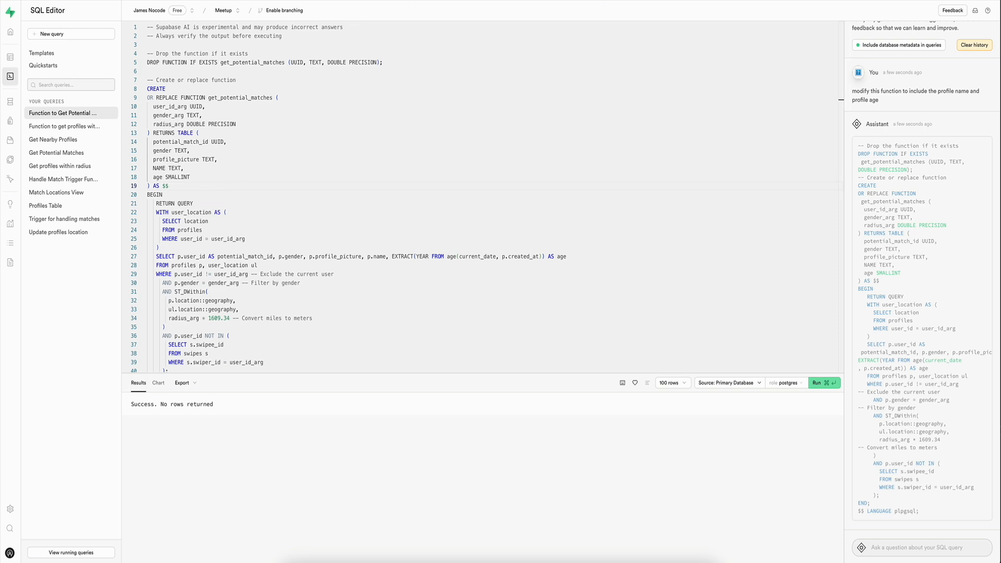
# Step: Add a nullable age column of type int2 to the profiles table
pyautogui.click(13, 61)
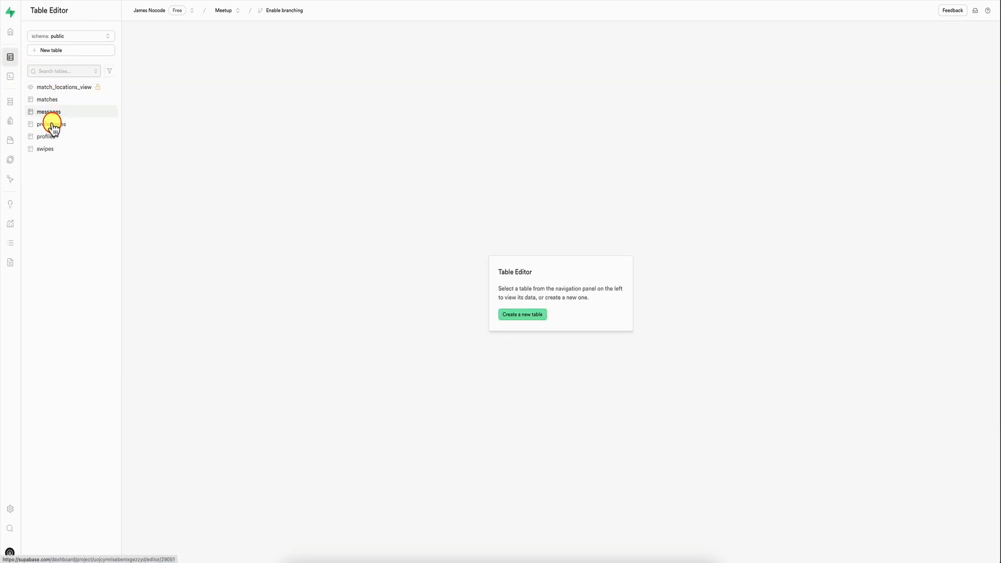
pyautogui.click(52, 138)
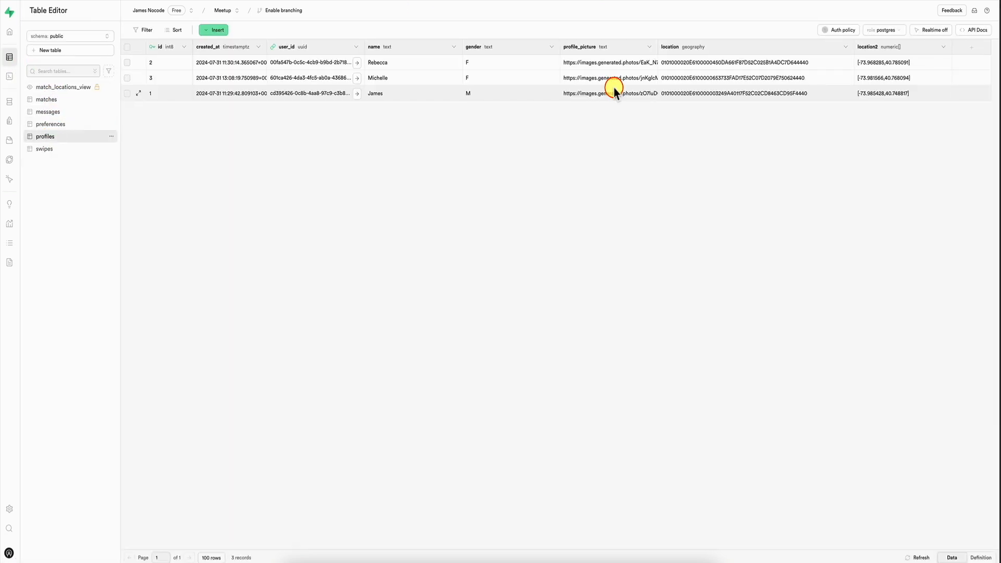
pyautogui.click(973, 48)
pyautogui.write('age')
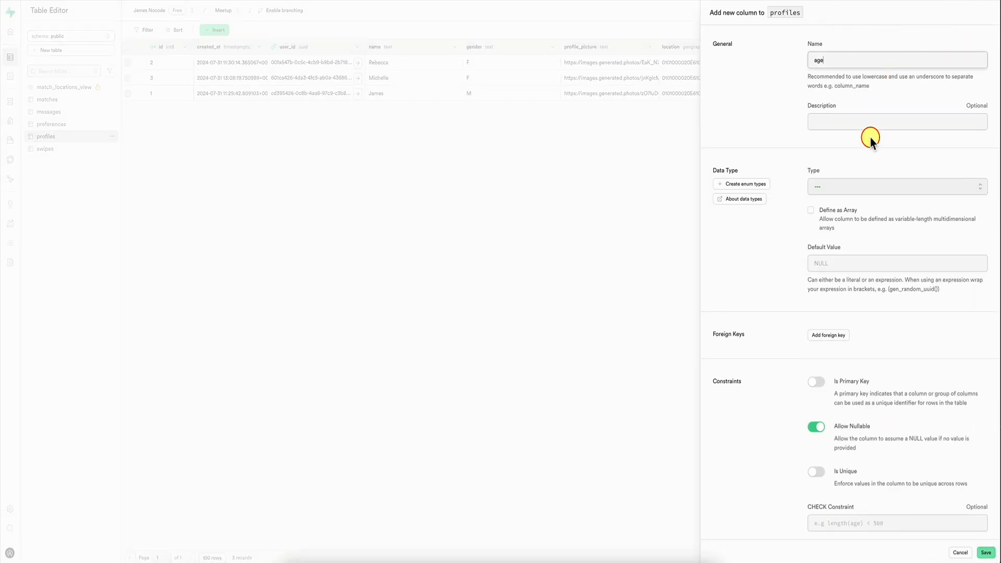
pyautogui.click(896, 188)
pyautogui.scroll(-10, 852, 274)
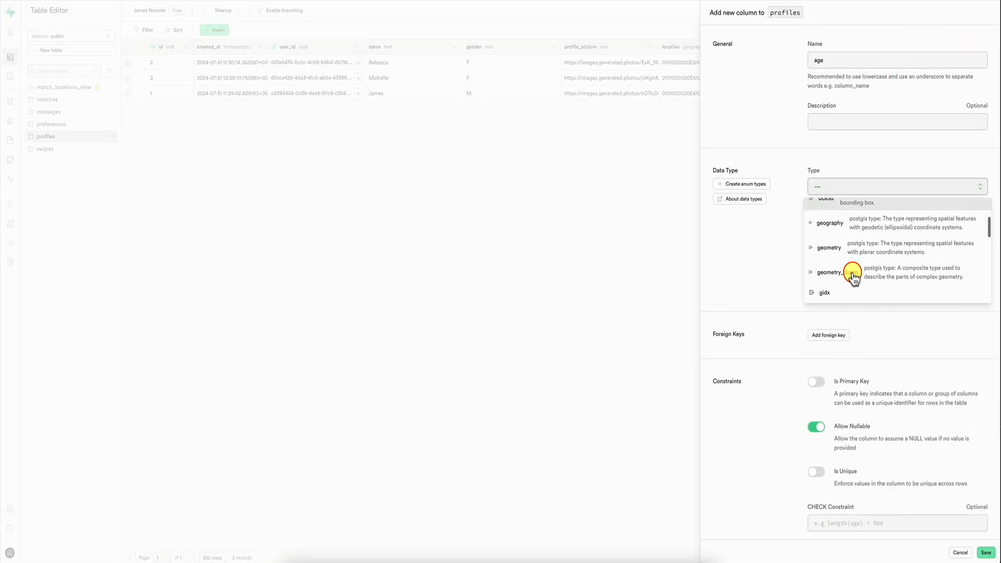
pyautogui.click(865, 268)
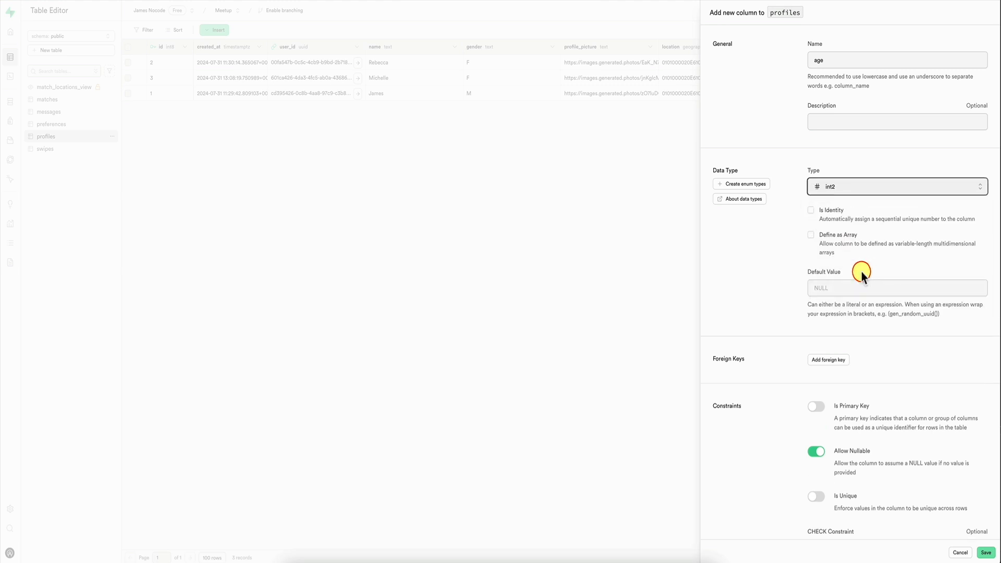
pyautogui.scroll(-3, 752, 347)
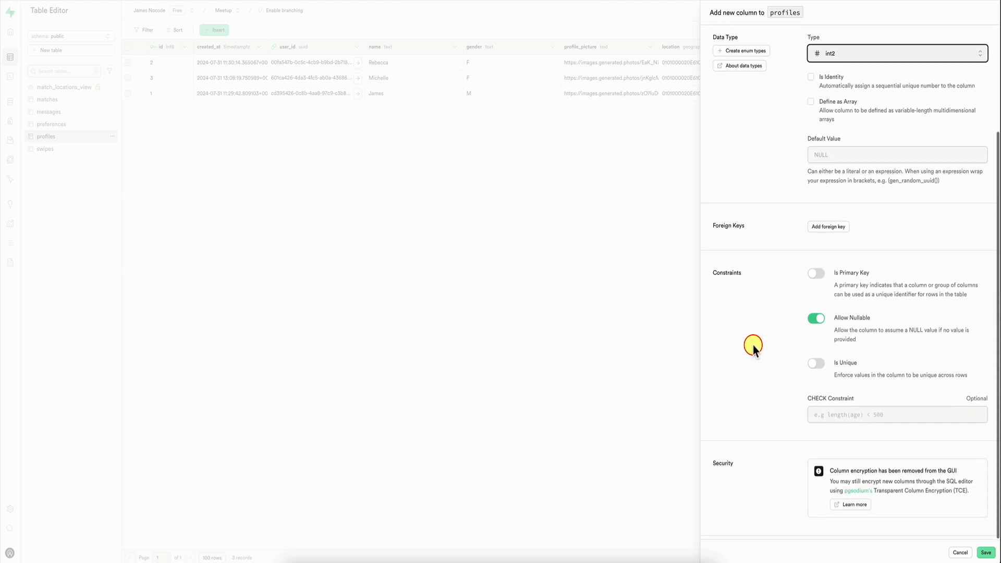
pyautogui.scroll(3, 753, 346)
pyautogui.click(985, 552)
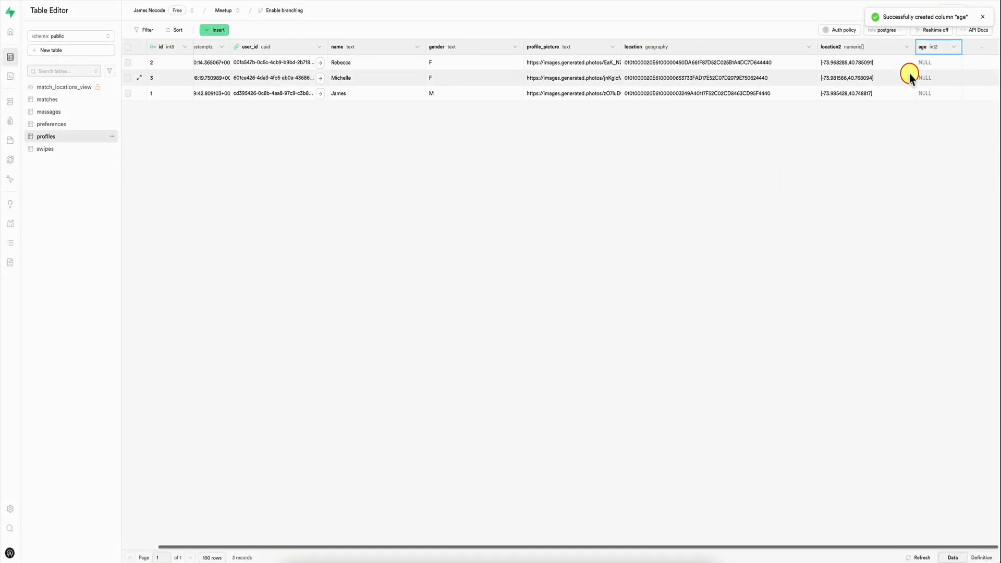
# Step: Fill in the age column of the profiles table: 30 for id 2, 25 for id 1 and 35 for id 3
pyautogui.click(931, 61)
pyautogui.write('30')
pyautogui.press('Return')
pyautogui.write('25')
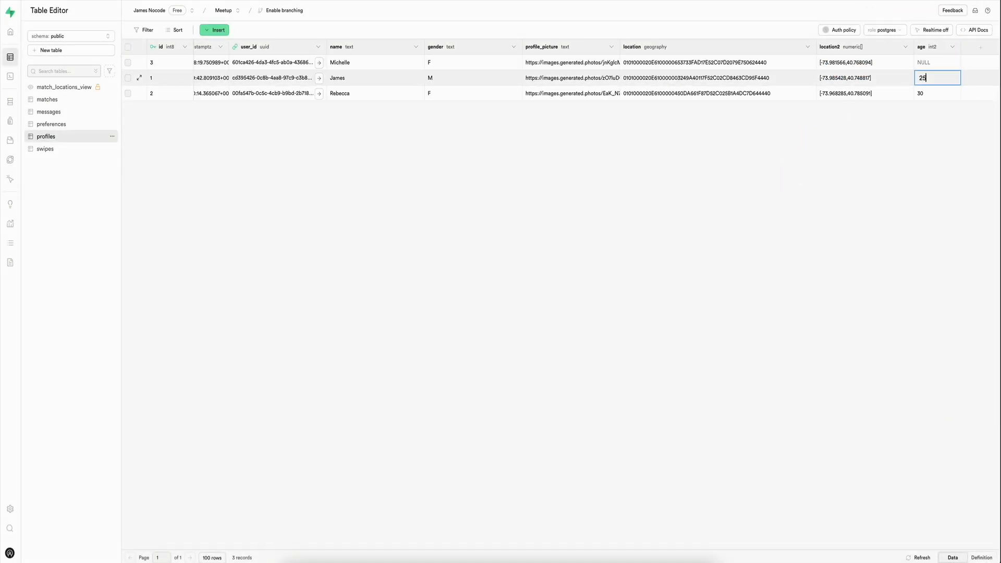
pyautogui.doubleClick(927, 63)
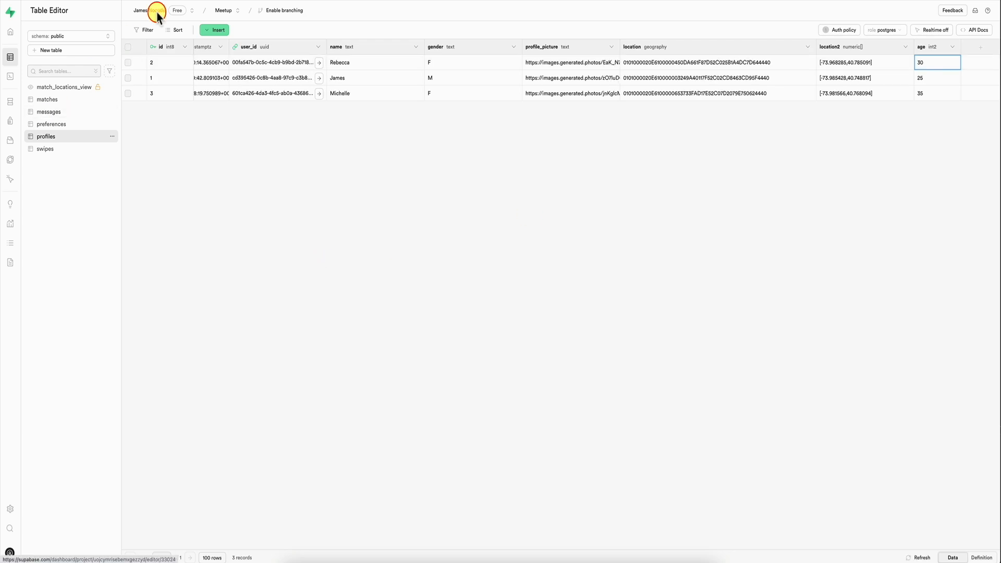
# Step: Make the get_potential_matches function select p.age without the AS age alias, and run the query again
pyautogui.click(28, 103)
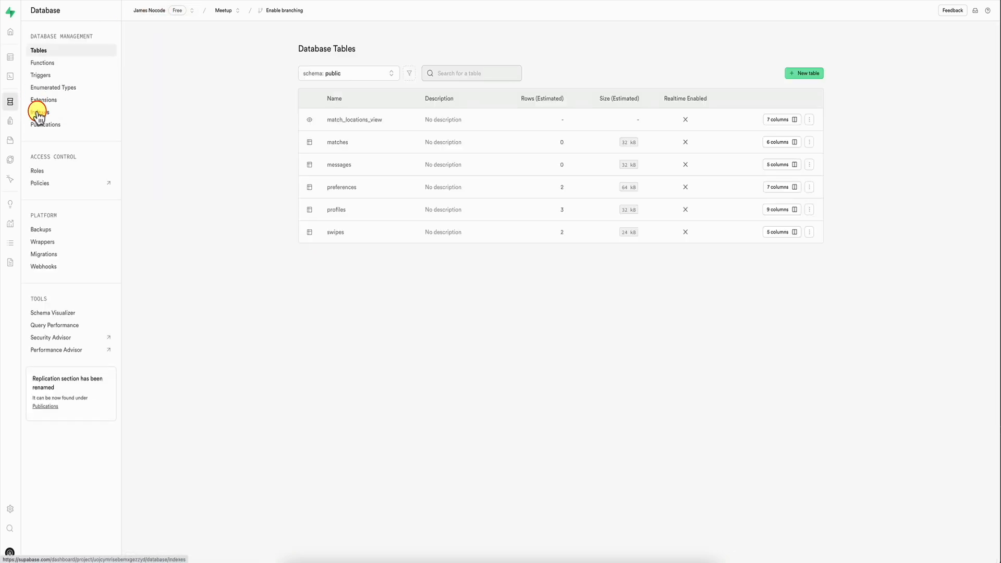
pyautogui.click(10, 76)
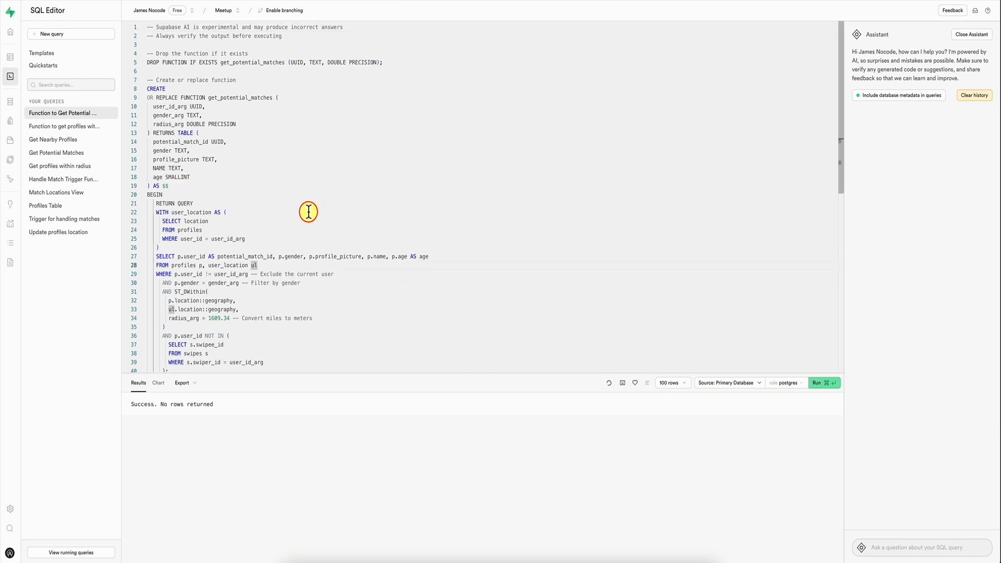
pyautogui.click(344, 236)
pyautogui.moveTo(433, 256); pyautogui.dragTo(410, 256)
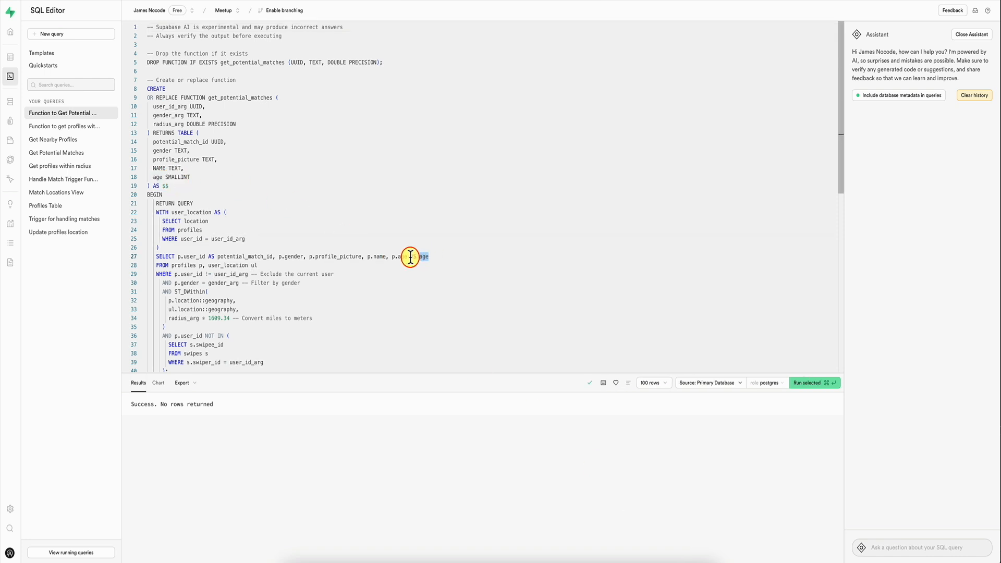
pyautogui.press('BackSpace')
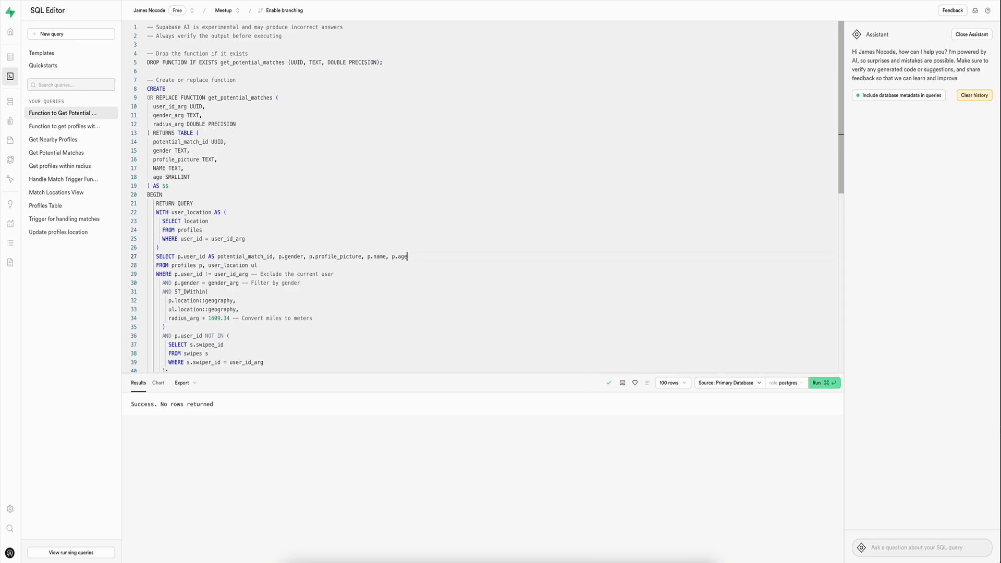
pyautogui.press('super+Return')
pyautogui.click(543, 306)
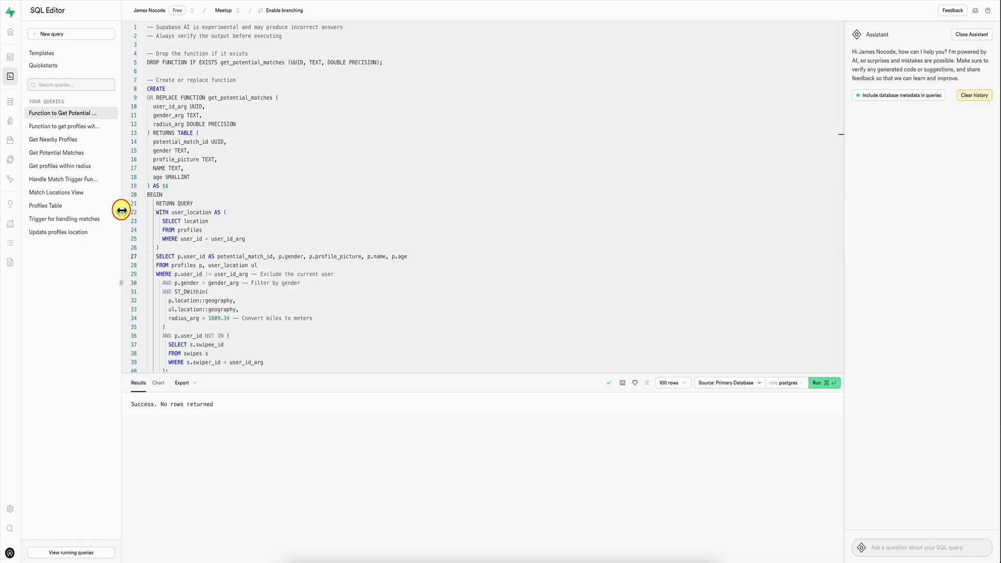
# Step: Check the age and distance columns in the preferences table's records
pyautogui.click(248, 125)
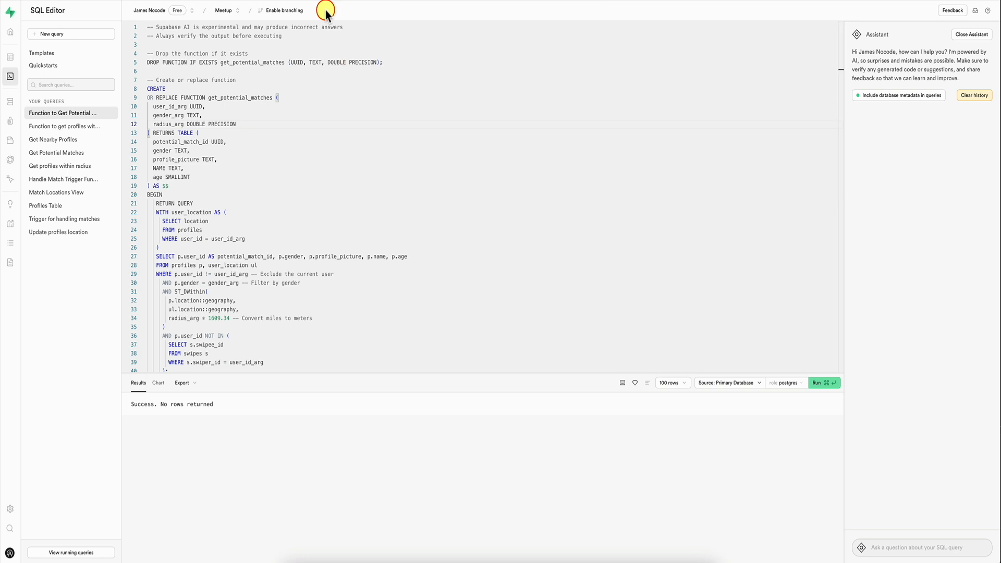
pyautogui.moveTo(16, 82)
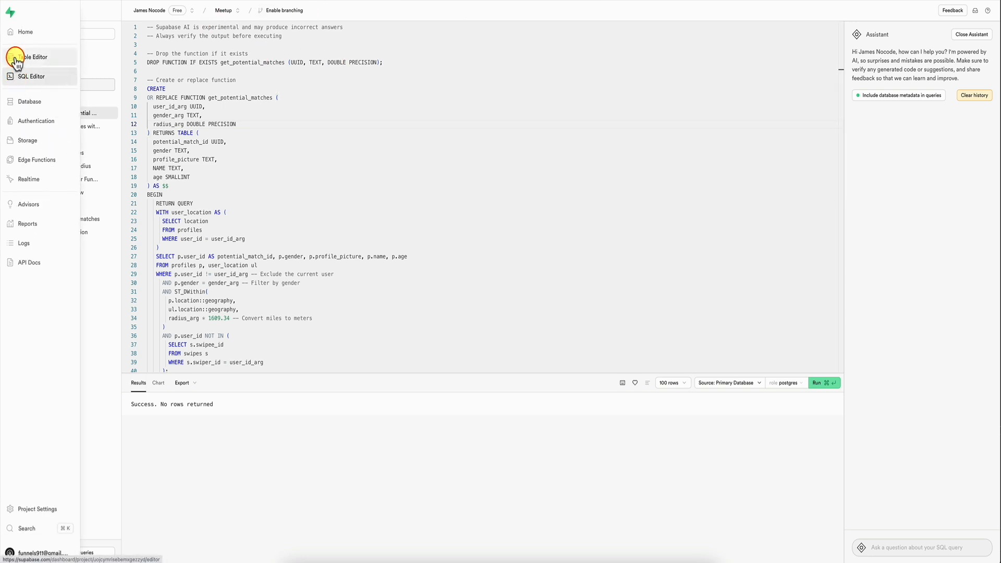
pyautogui.click(13, 57)
pyautogui.click(62, 125)
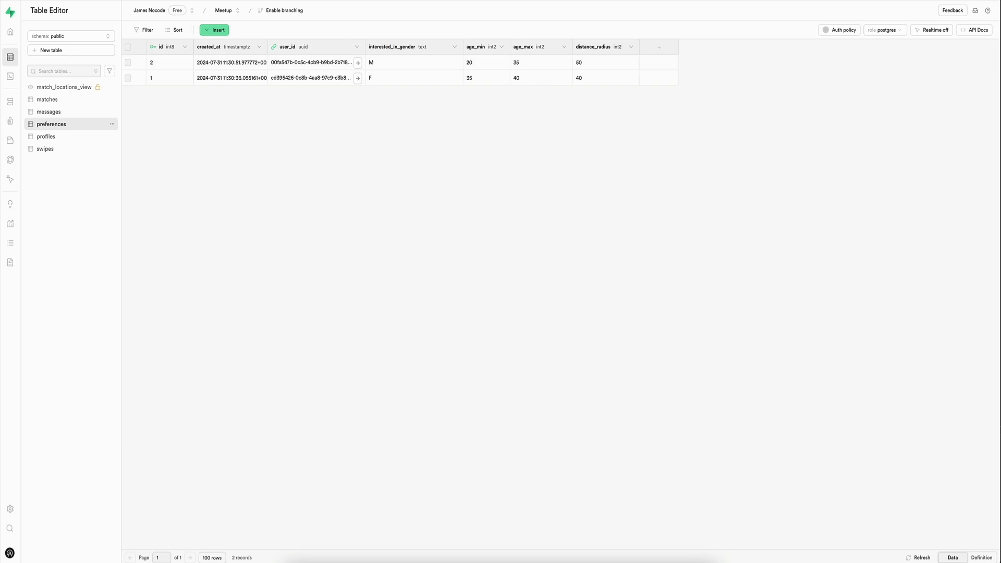
pyautogui.moveTo(17, 69)
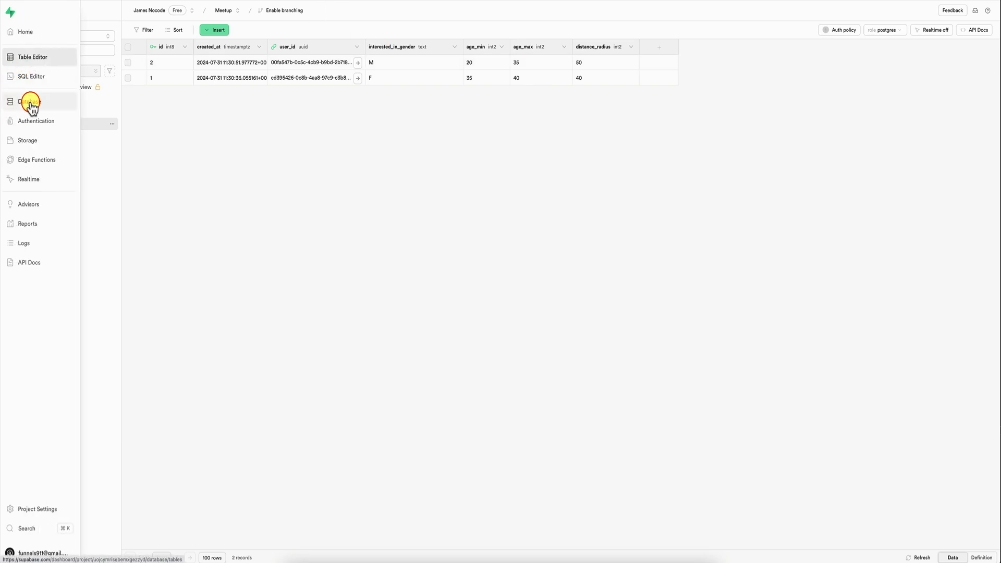
# Step: Add SMALLINT age_min and SMALLINT age_max to the argument list of the DROP FUNCTION statement for get_potential_matches
pyautogui.click(47, 76)
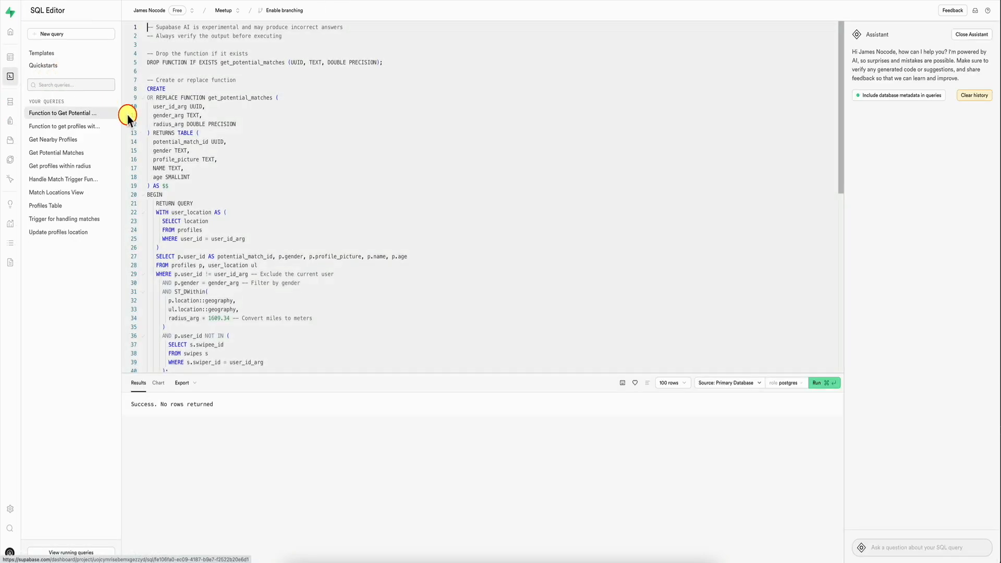
pyautogui.click(377, 62)
pyautogui.write(', SMALL')
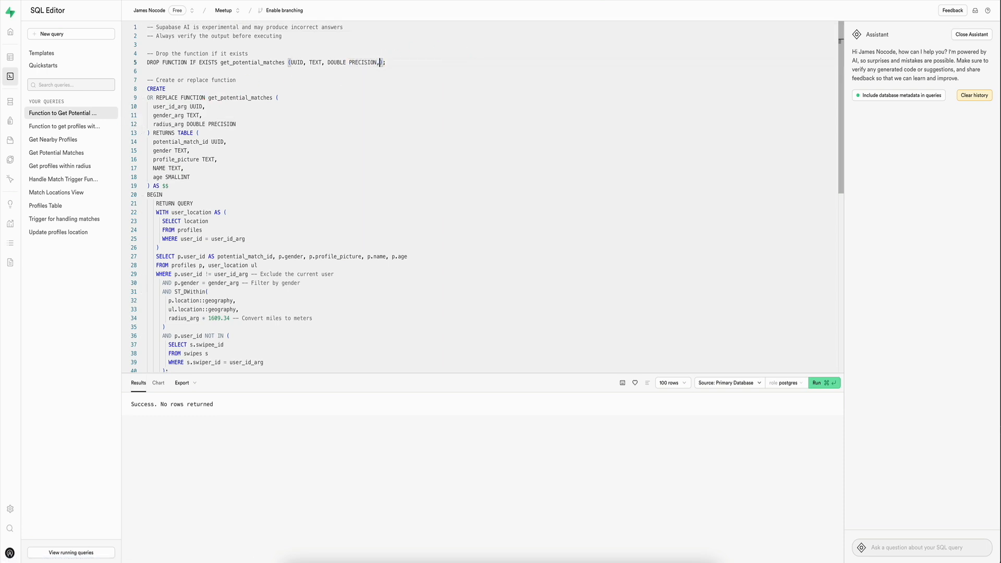
pyautogui.write('INT ')
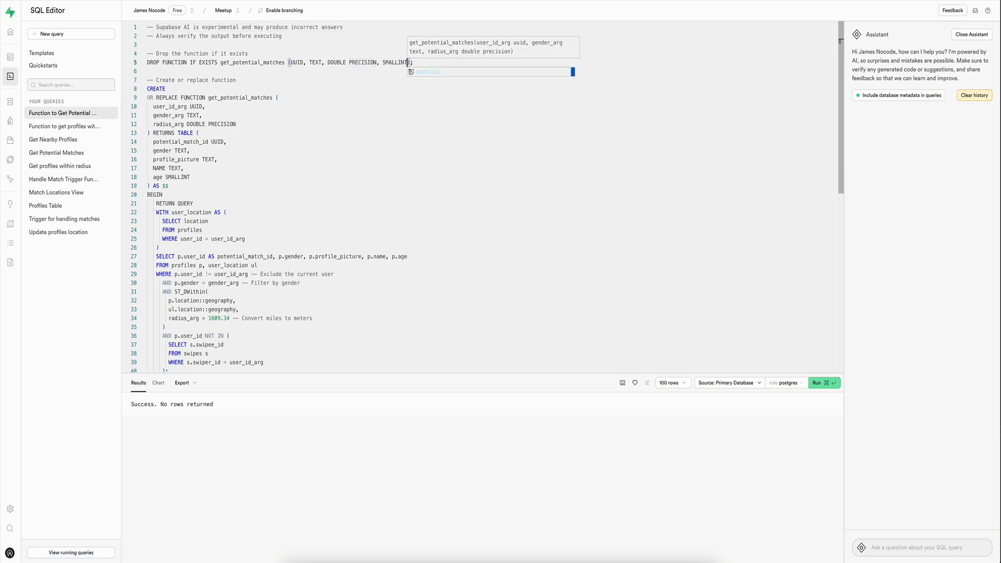
pyautogui.write('age_min, SMALLINT ')
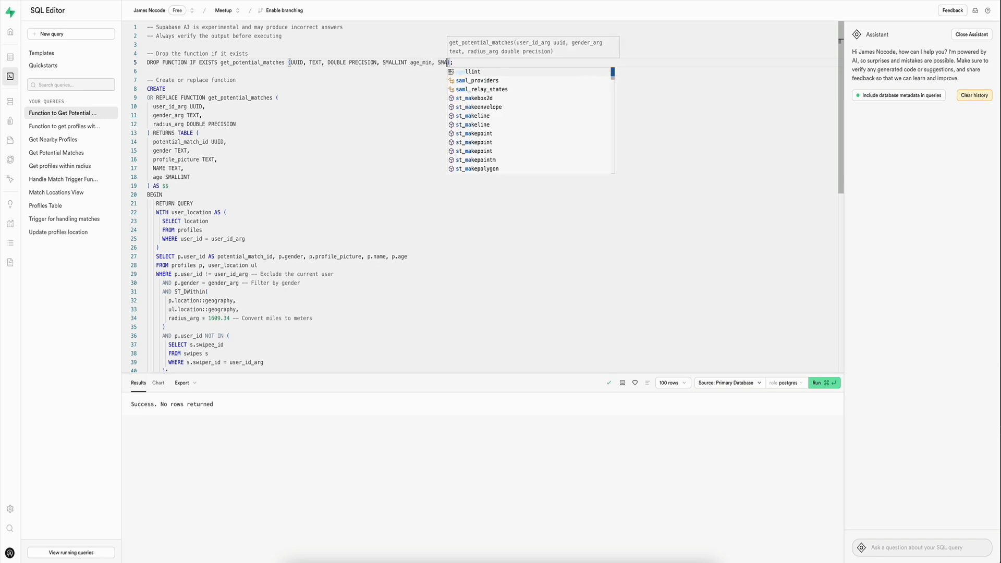
pyautogui.write('age_max')
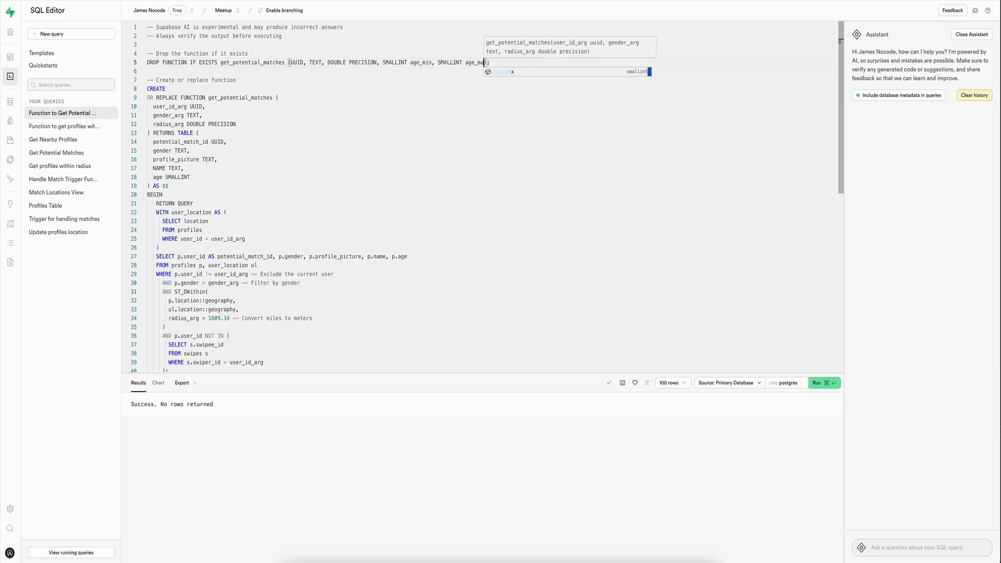
pyautogui.click(393, 175)
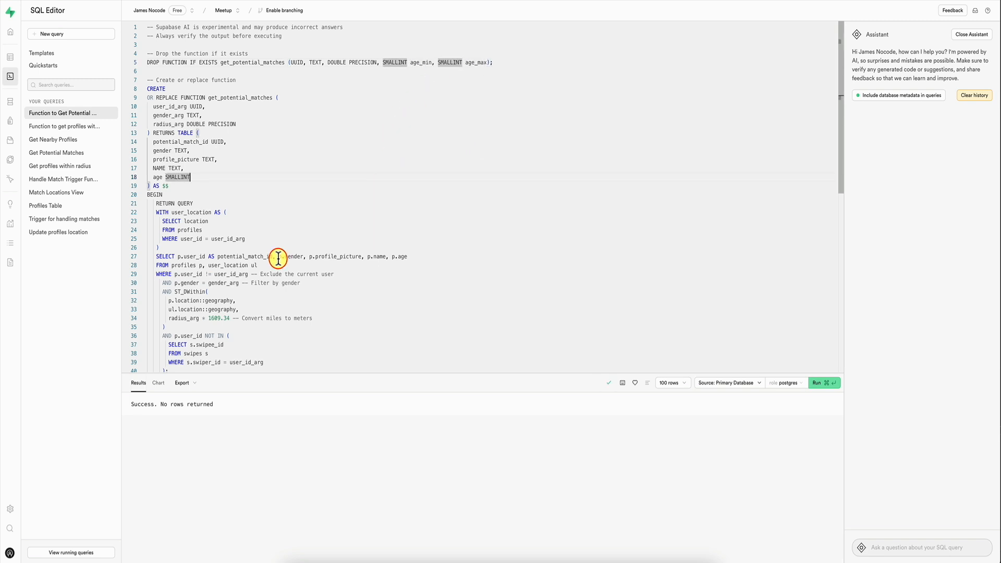
# Step: Below the gender filter in the function's WHERE clause, add the conditions AND p.age > age_min and AND p.age < age_max
pyautogui.scroll(-2, 278, 258)
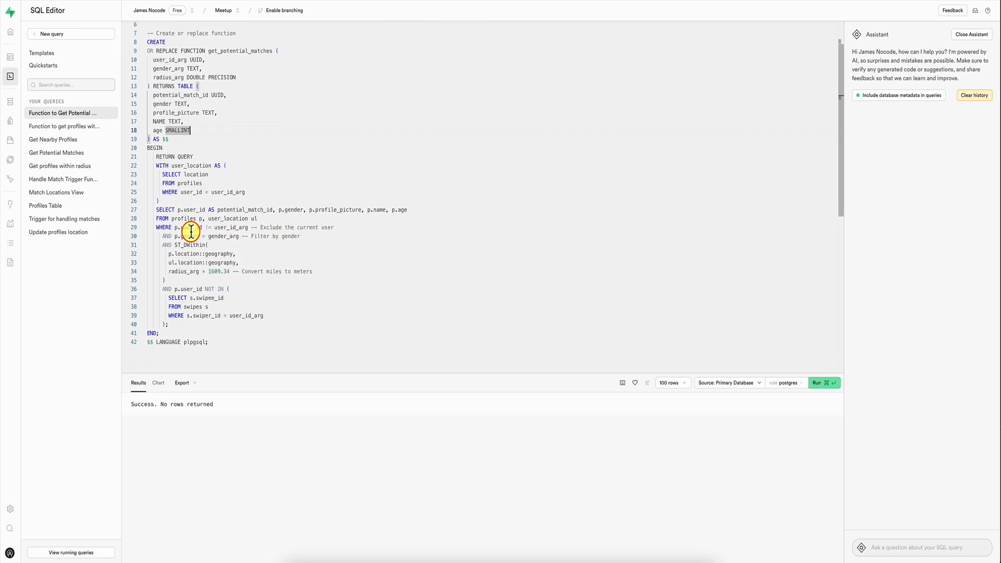
pyautogui.click(323, 238)
pyautogui.press('Return')
pyautogui.write('AND ')
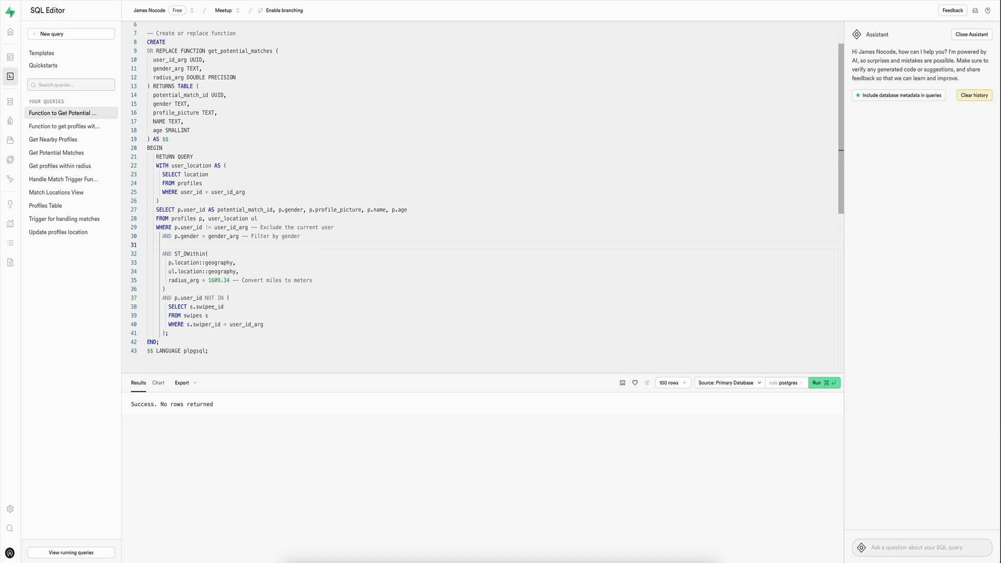
pyautogui.write('p.age > ')
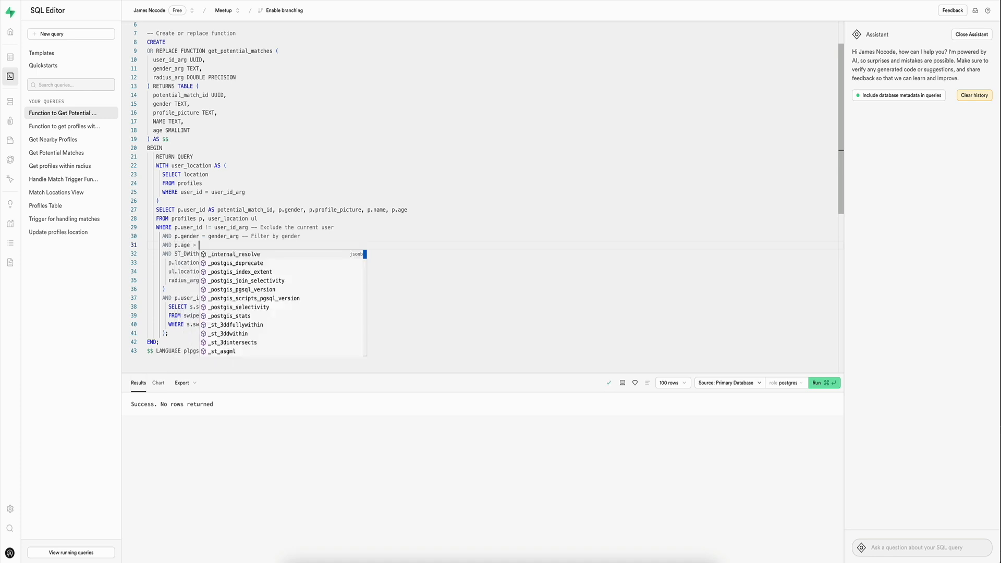
pyautogui.write('age_min')
pyautogui.press('Return')
pyautogui.write('AND p.age < age')
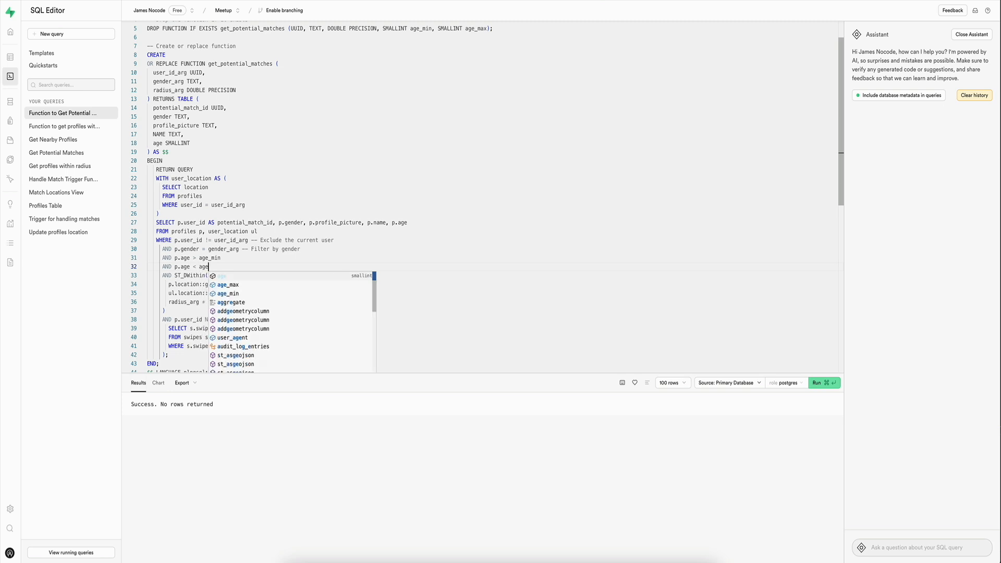
pyautogui.write('_max')
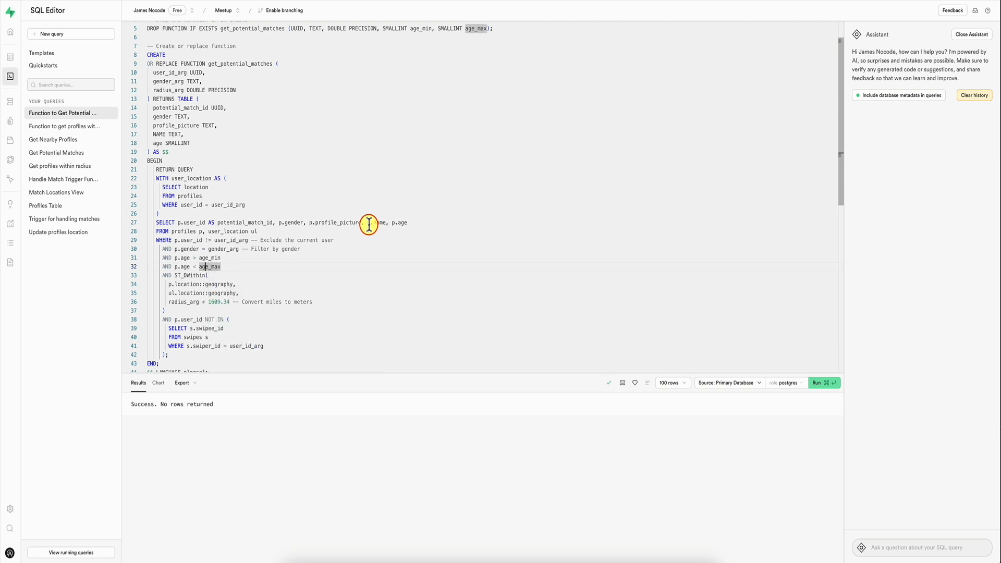
# Step: Remove the names age_min and age_max from the DROP FUNCTION argument list, leaving only the two SMALLINT types
pyautogui.click(370, 223)
pyautogui.scroll(1, 237, 259)
pyautogui.doubleClick(420, 44)
pyautogui.press('BackSpace')
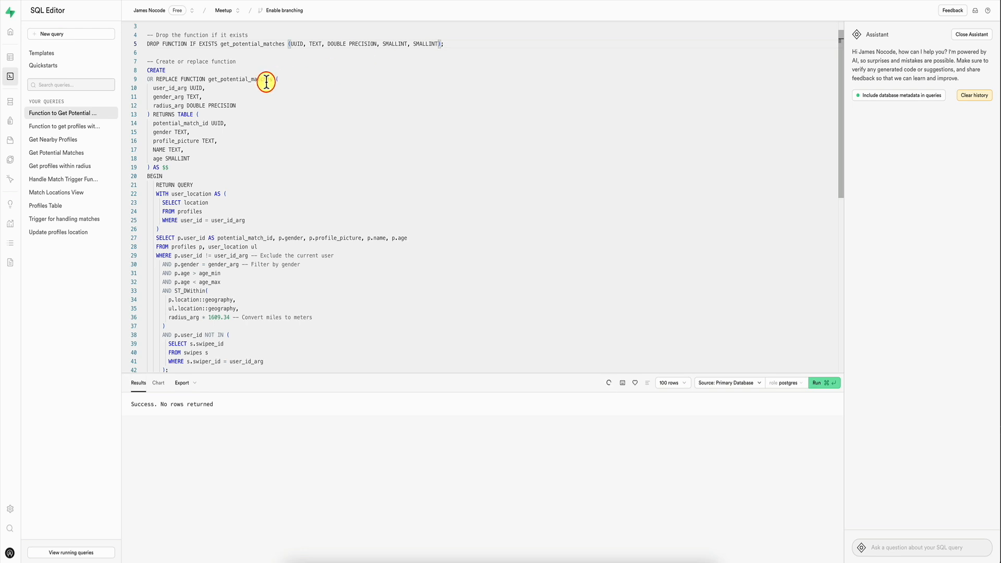
# Step: Add the parameters age_min smallint and age_max smallint after radius_arg in the function definition, separated by commas
pyautogui.press('Return')
pyautogui.write('age_m')
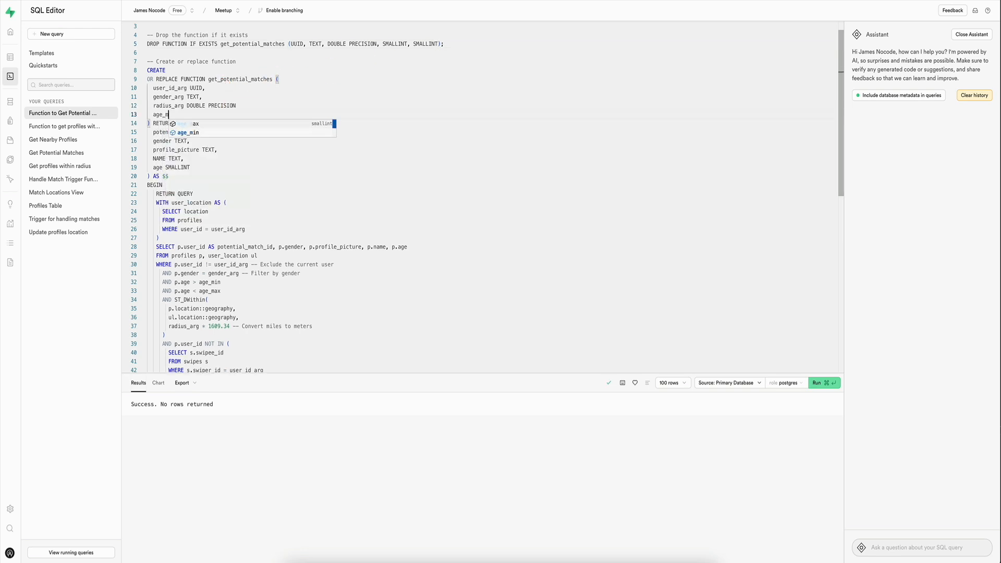
pyautogui.write('in Smallint')
pyautogui.press('Return')
pyautogui.press('Return')
pyautogui.write('age')
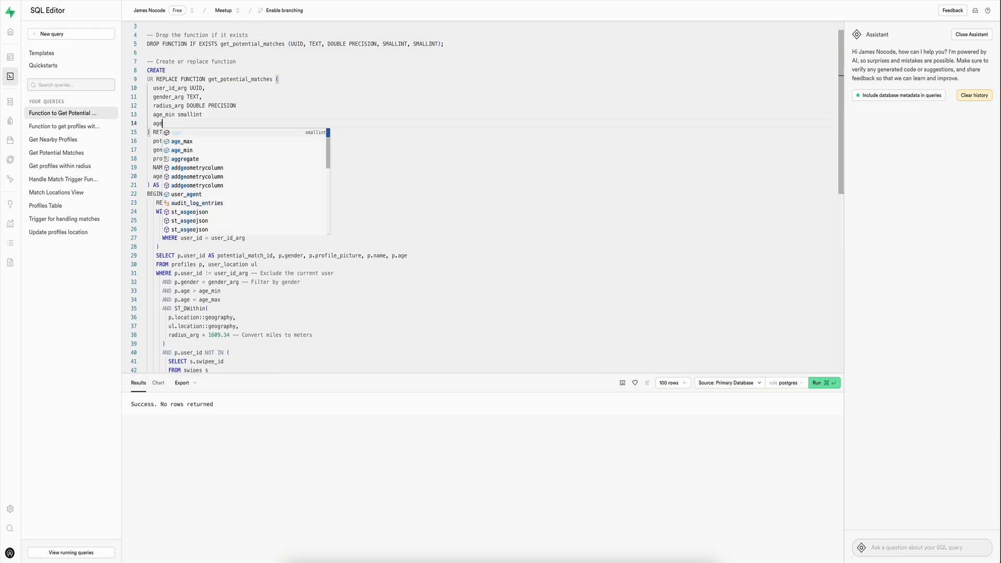
pyautogui.write('_max Smallint')
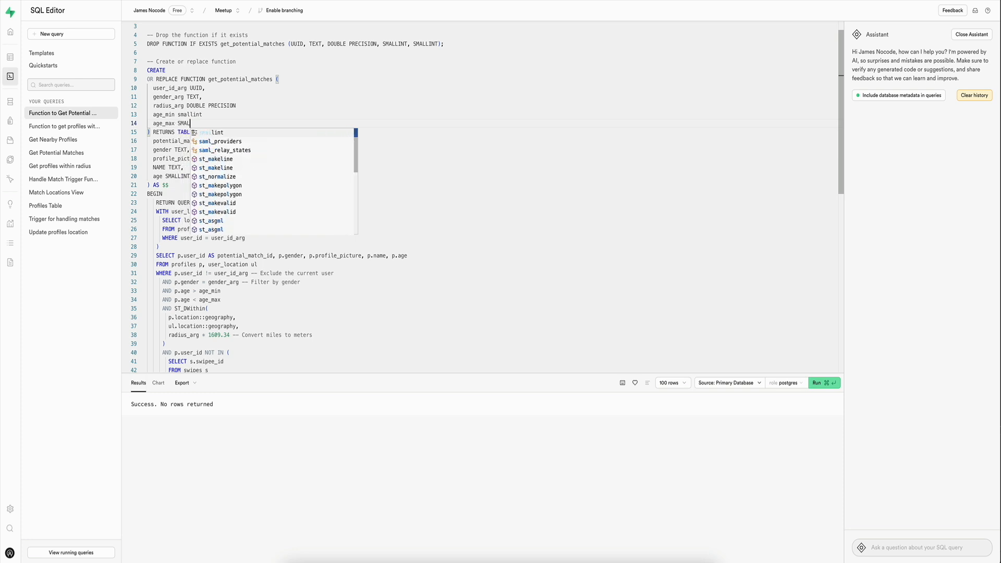
pyautogui.press('Down')
pyautogui.write(',')
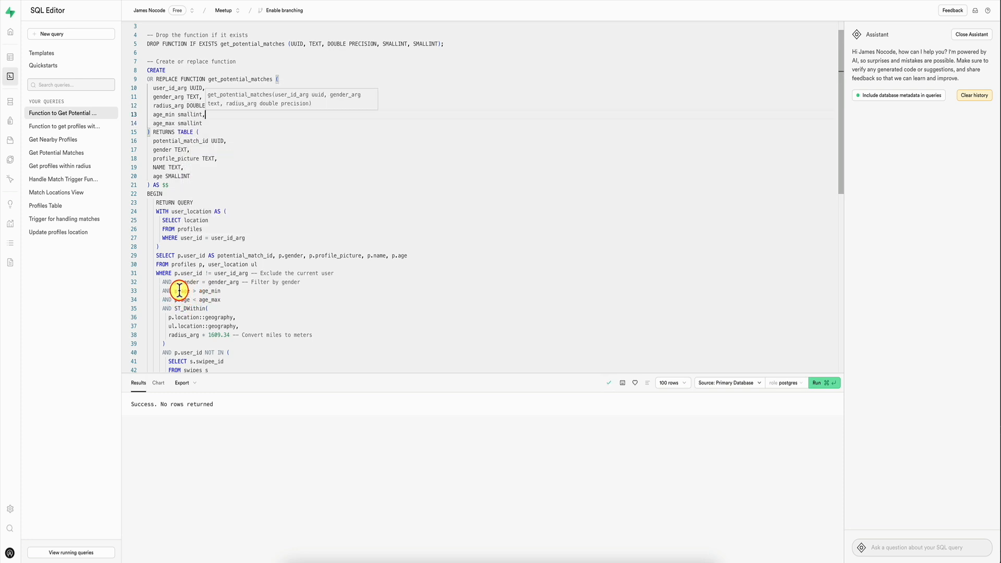
# Step: Rename the age parameters and their uses in the filter conditions to age_min_arg and age_max_arg, and run the function query
pyautogui.click(166, 114)
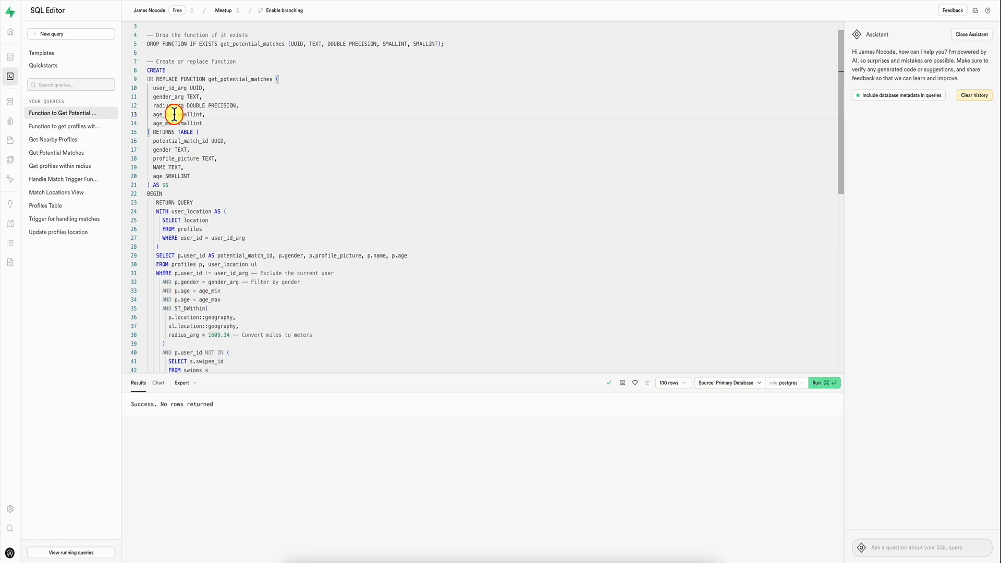
pyautogui.write('_arg')
pyautogui.press('Down')
pyautogui.write('_arg')
pyautogui.press('super+Return')
pyautogui.press('Return')
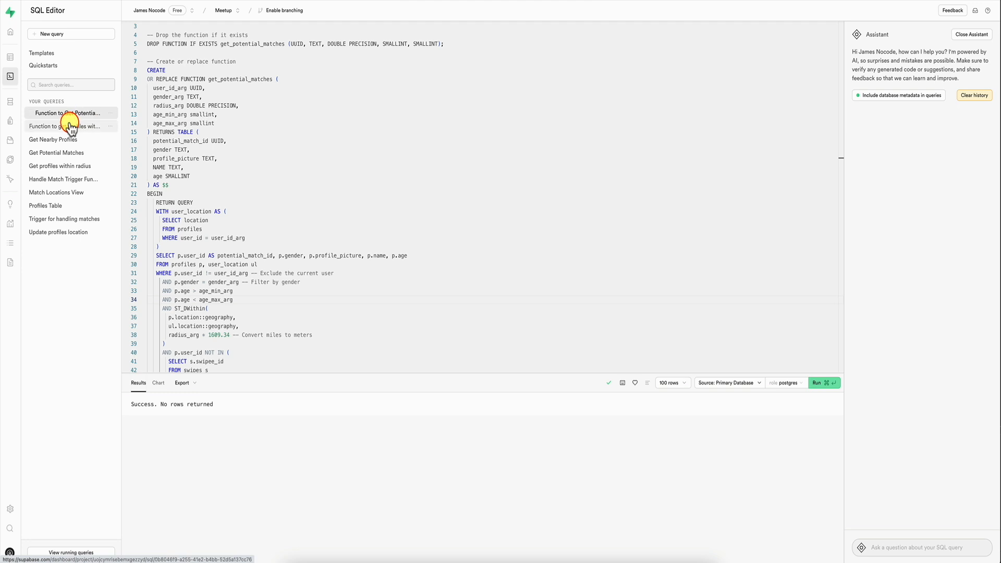
# Step: Add 20 and 40 as further arguments to the get_potential_matches call in the Get Potential Matches query and run it
pyautogui.click(59, 152)
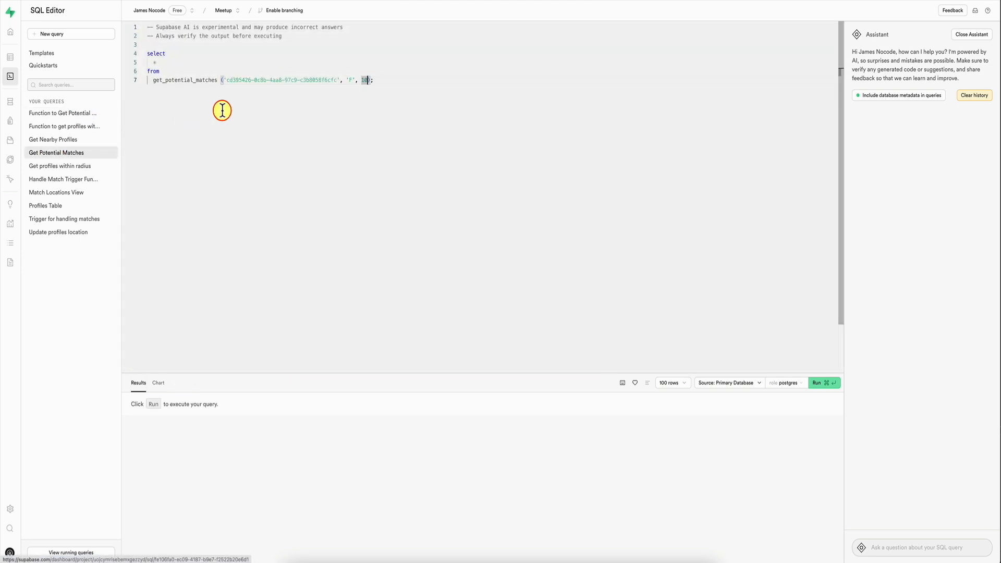
pyautogui.write(', 20, 40')
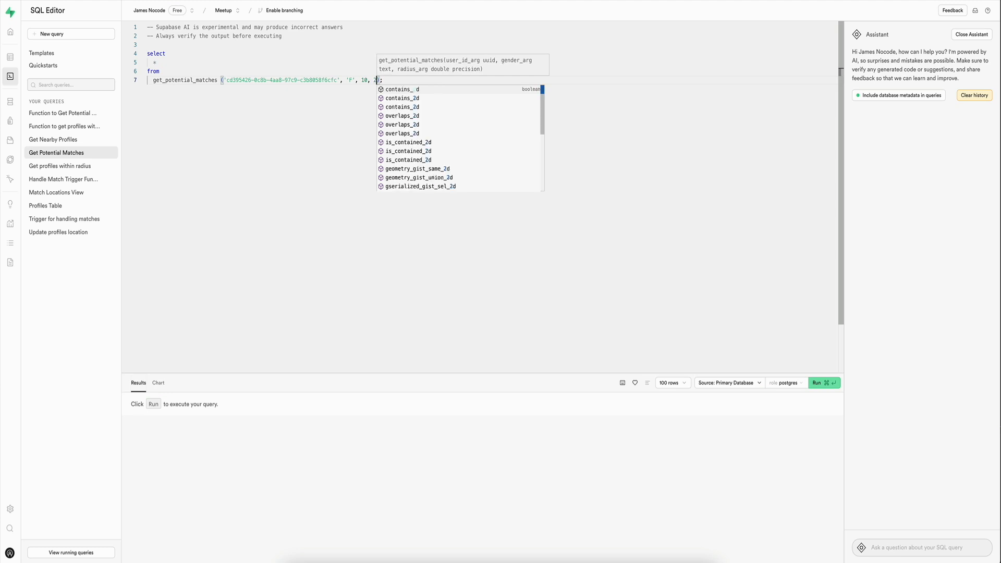
pyautogui.click(314, 89)
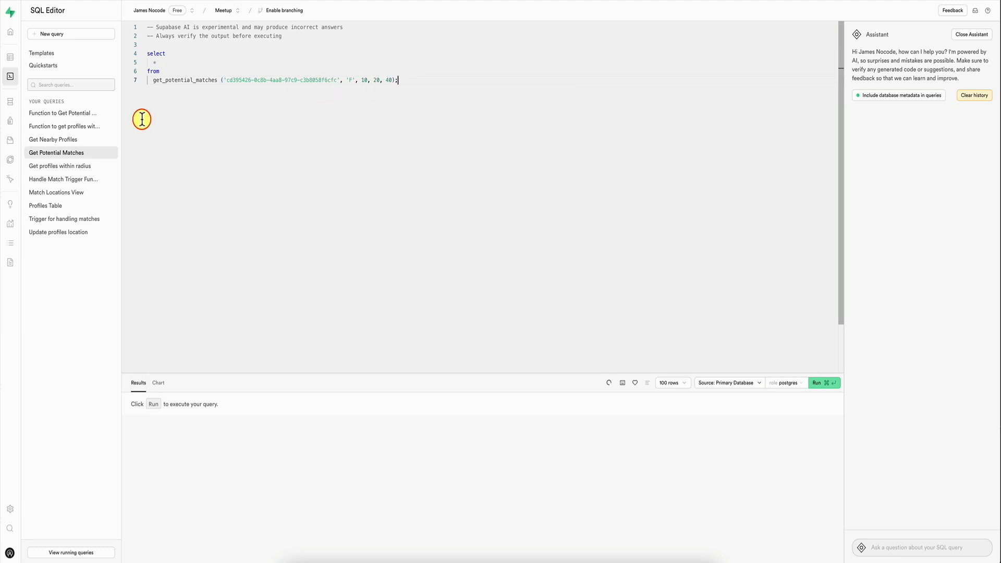
pyautogui.click(60, 114)
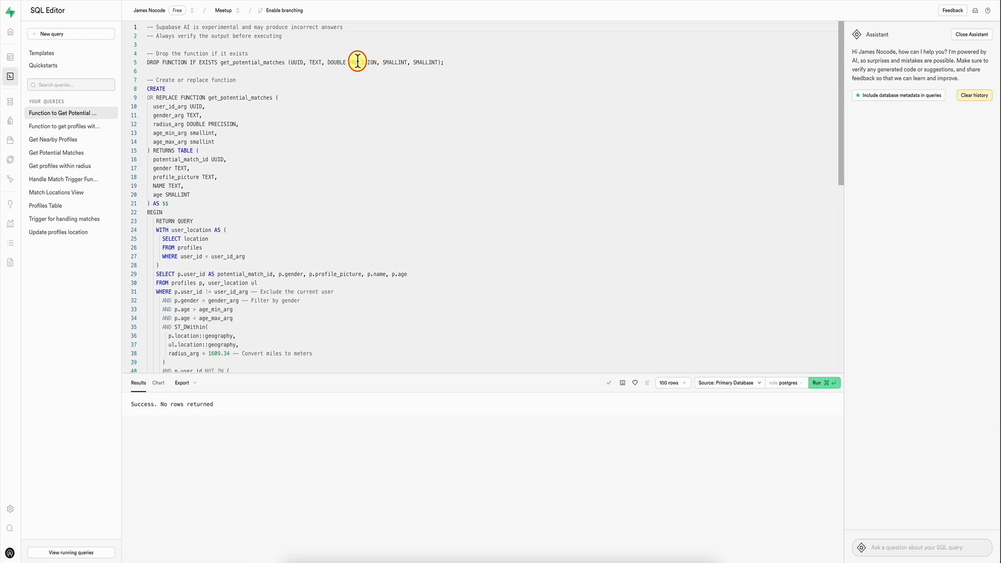
pyautogui.click(67, 153)
pyautogui.press('super+Return')
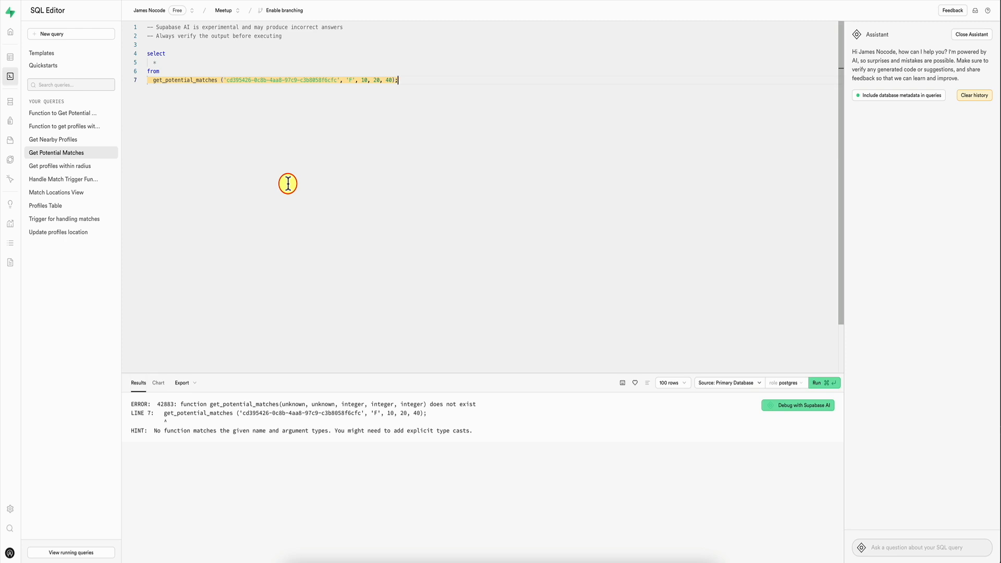
# Step: Check the function's name in its definition, debug the failed Get Potential Matches query with Supabase AI and apply the suggested rewrite
pyautogui.click(69, 114)
pyautogui.moveTo(273, 98); pyautogui.dragTo(208, 98)
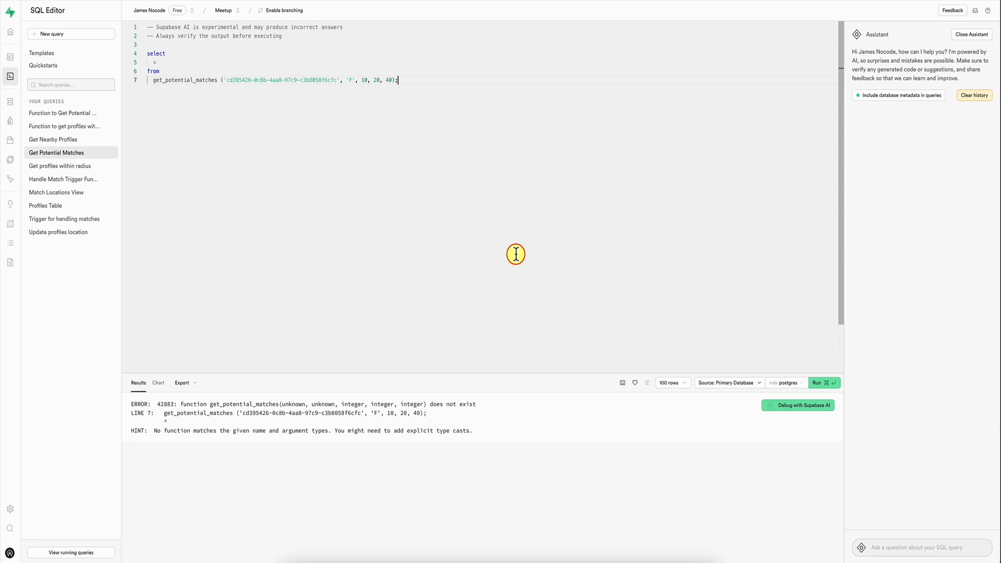
pyautogui.click(819, 406)
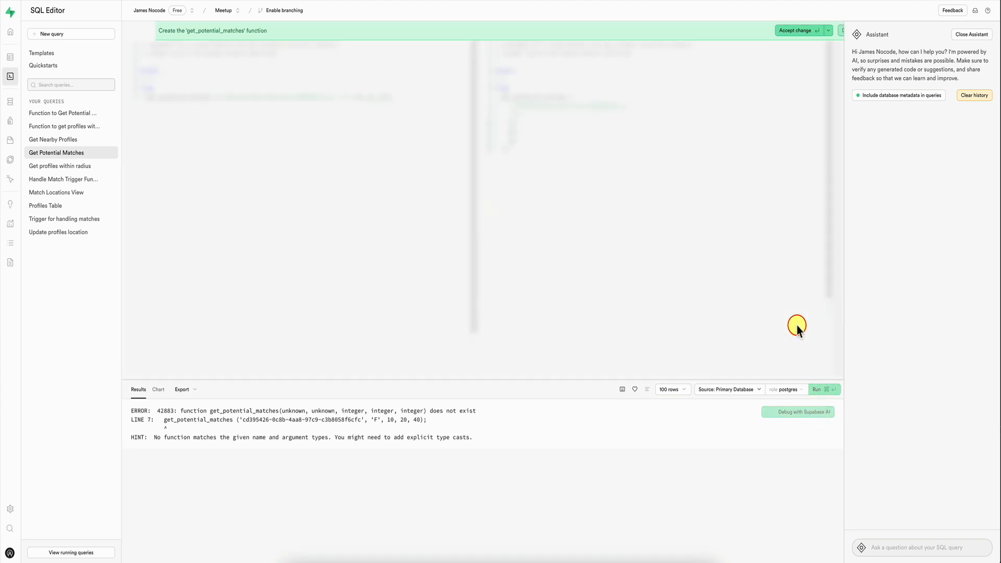
pyautogui.click(752, 31)
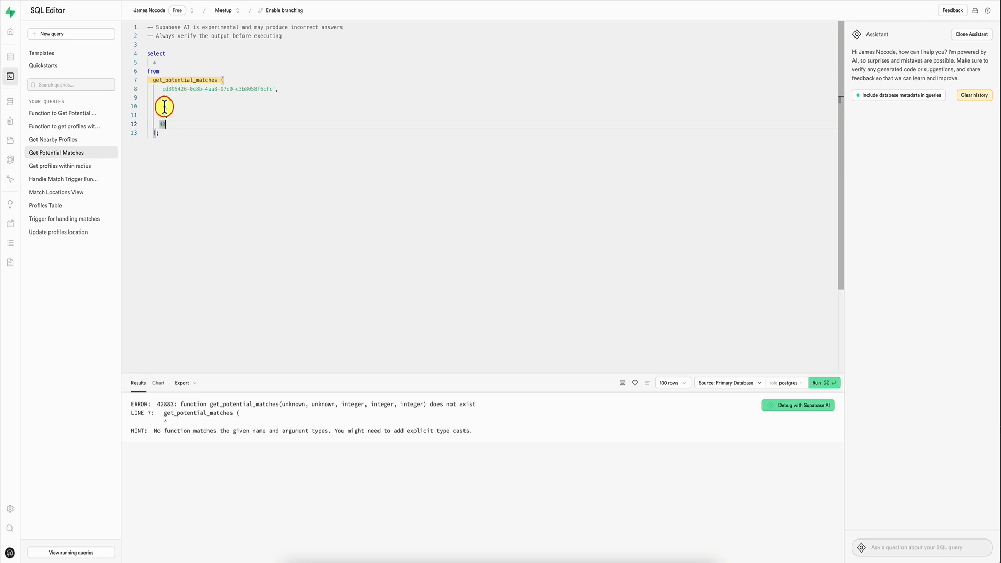
# Step: With the function's definition open, ask the AI assistant "write me a select statement to work with this function"
pyautogui.click(60, 113)
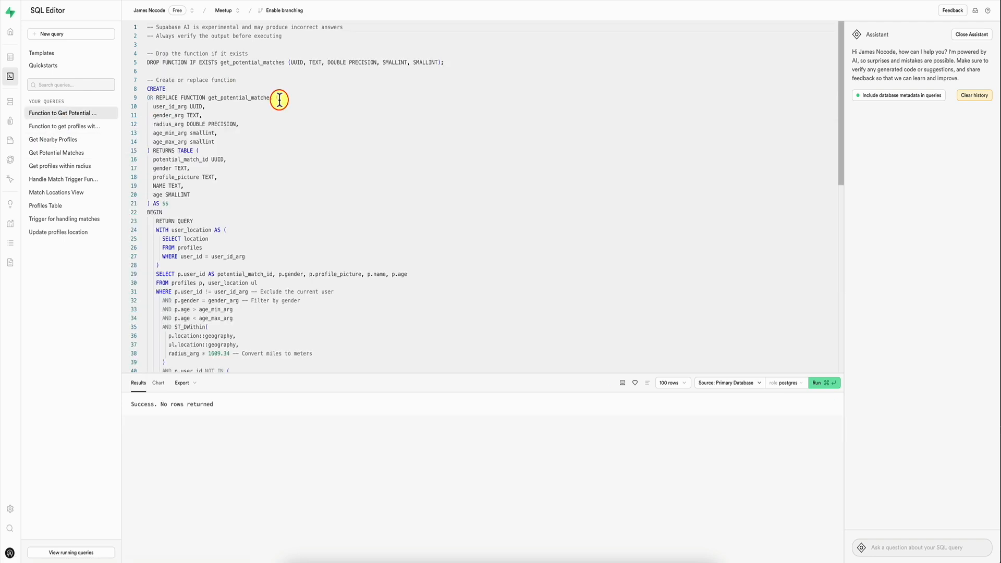
pyautogui.click(298, 103)
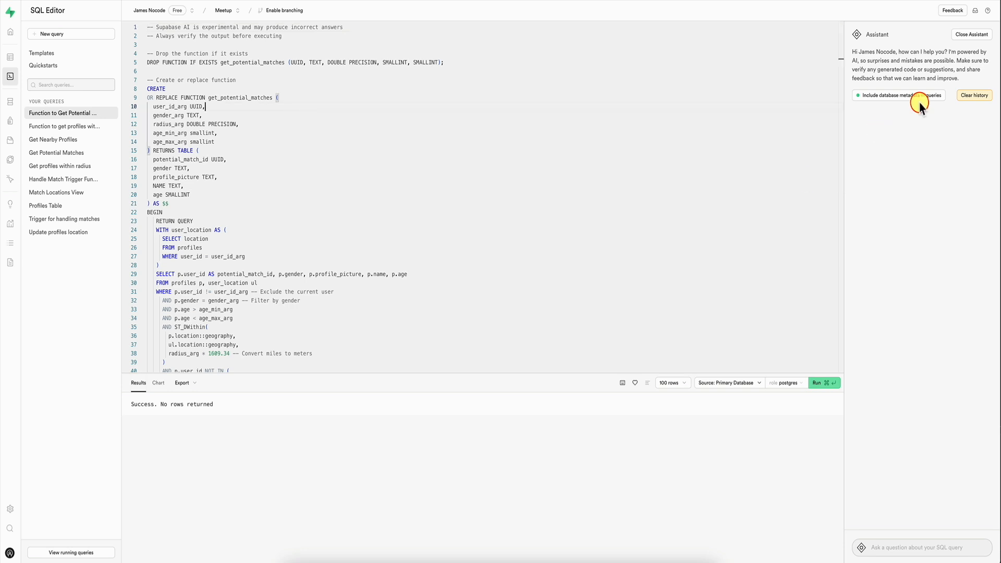
pyautogui.click(890, 553)
pyautogui.write('write me a select sta')
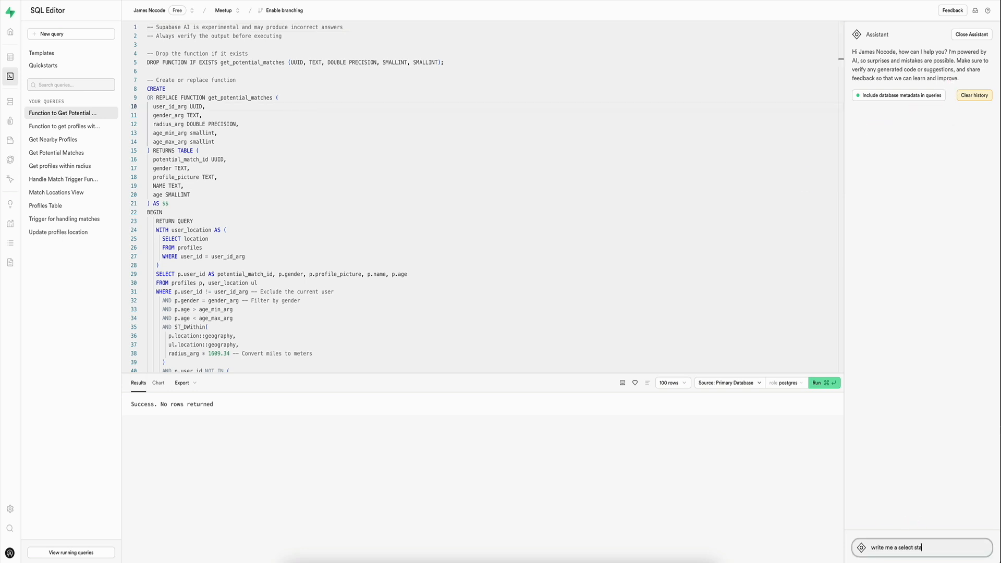
pyautogui.write('tement to work with this function')
pyautogui.press('Return')
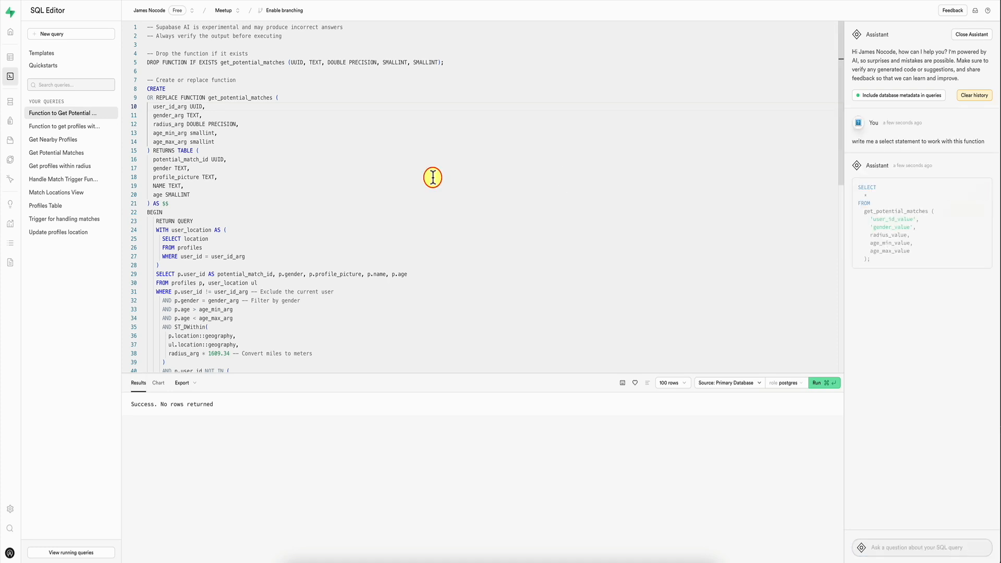
# Step: Replace the Get Potential Matches query with the assistant's statement, fill in the user's ID, 'F', 10, 20 and 40, and run it
pyautogui.click(62, 152)
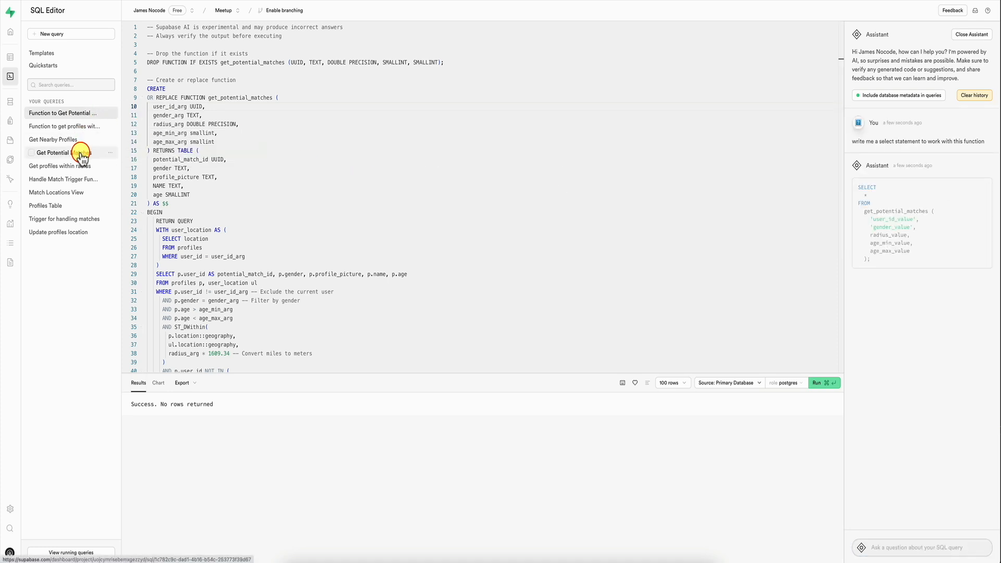
pyautogui.moveTo(196, 79); pyautogui.dragTo(159, 80)
pyautogui.write('10,')
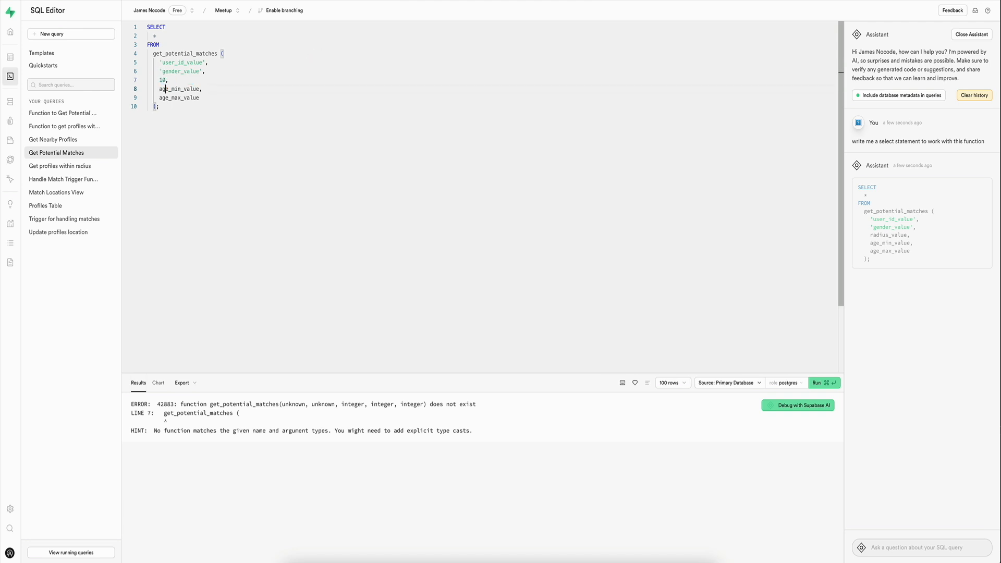
pyautogui.write('40')
pyautogui.doubleClick(199, 72)
pyautogui.press('BackSpace')
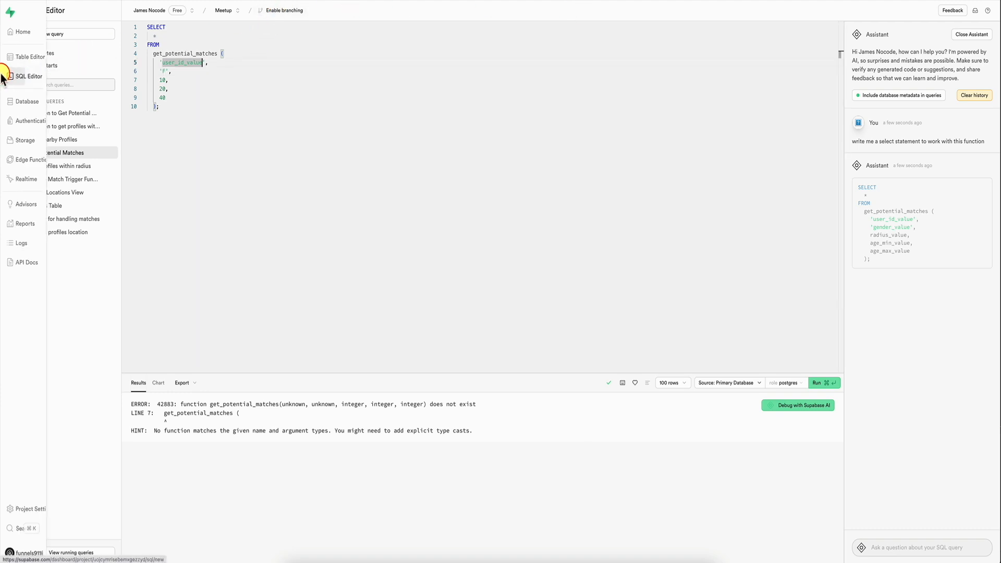
pyautogui.click(10, 57)
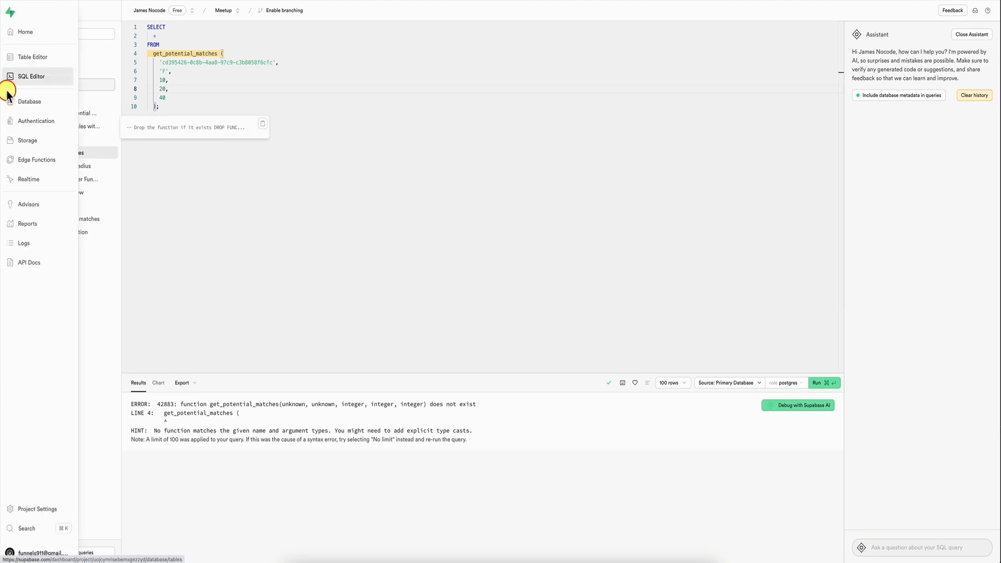
# Step: Delete the two outdated get_potential_matches overloads from the database functions, confirming with the name get_potential_matches
pyautogui.click(30, 102)
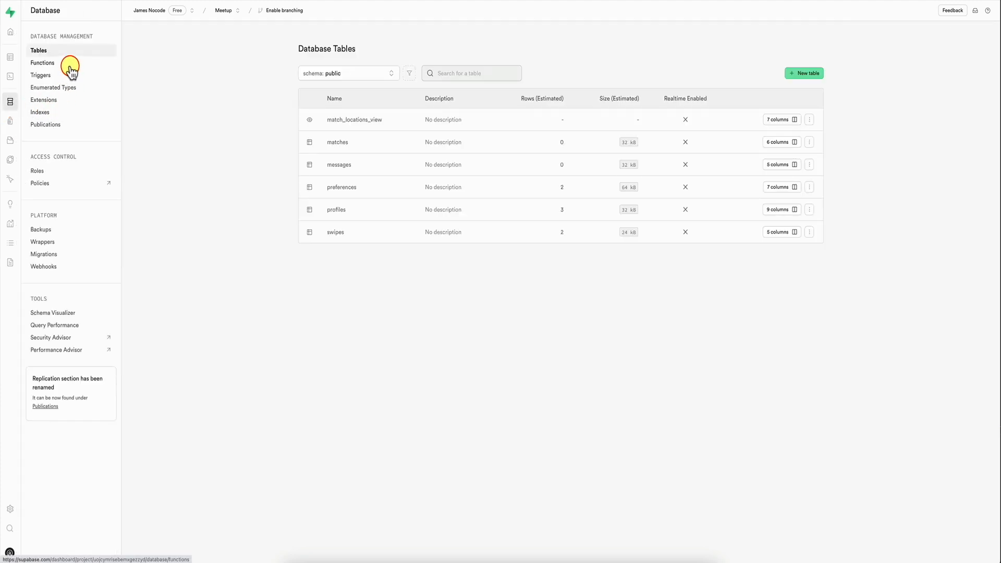
pyautogui.click(68, 63)
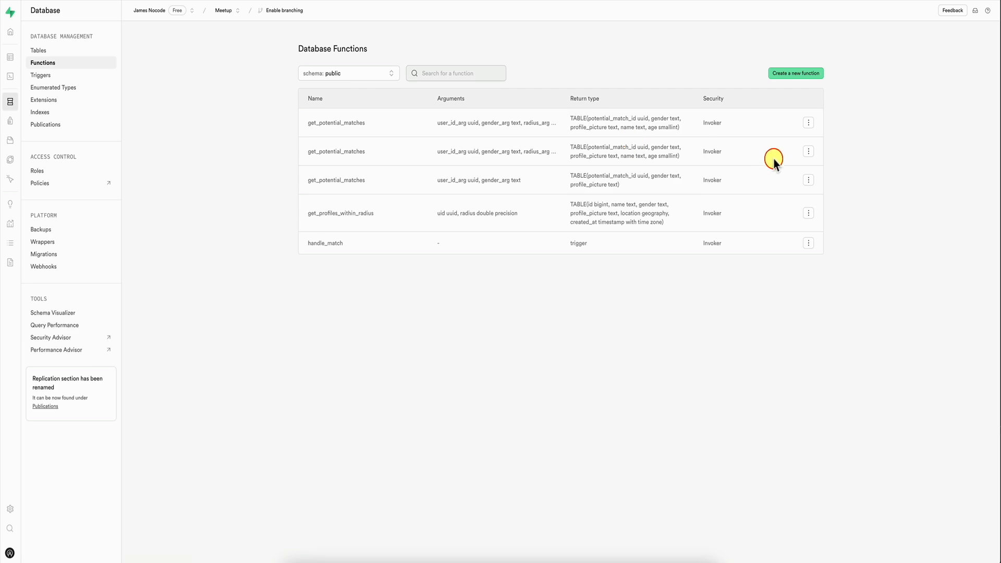
pyautogui.click(809, 180)
pyautogui.click(767, 197)
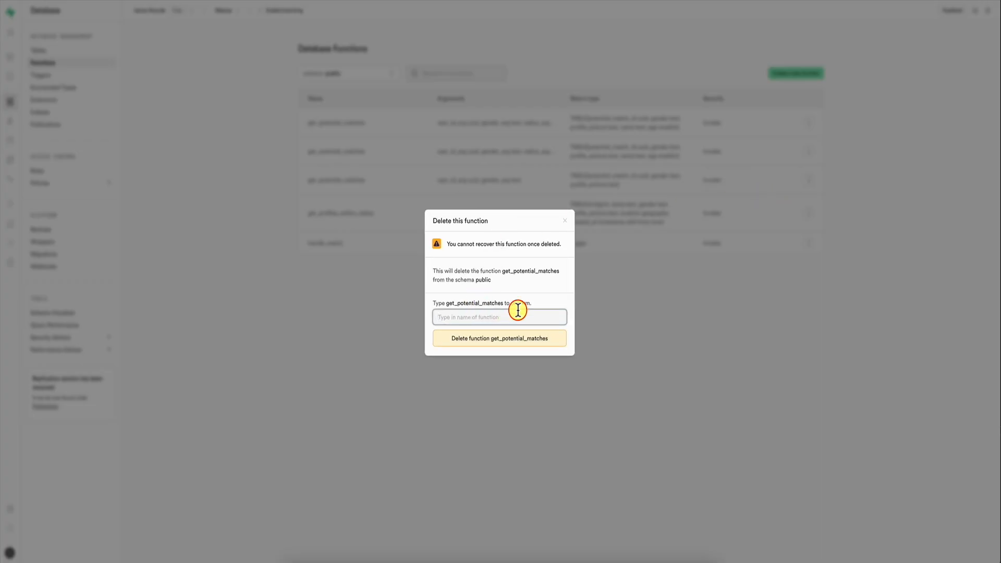
pyautogui.write('get_potential_matches')
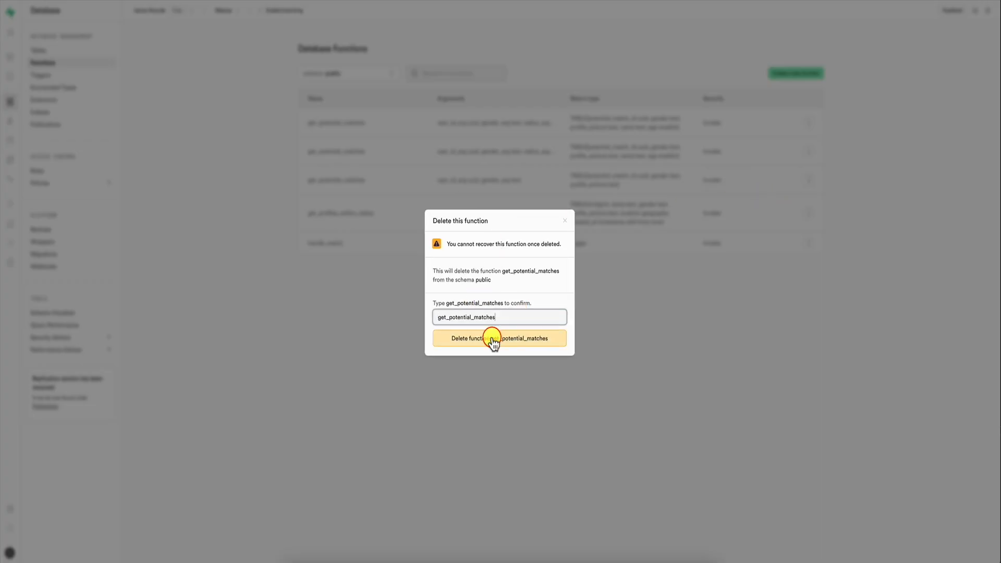
pyautogui.click(494, 339)
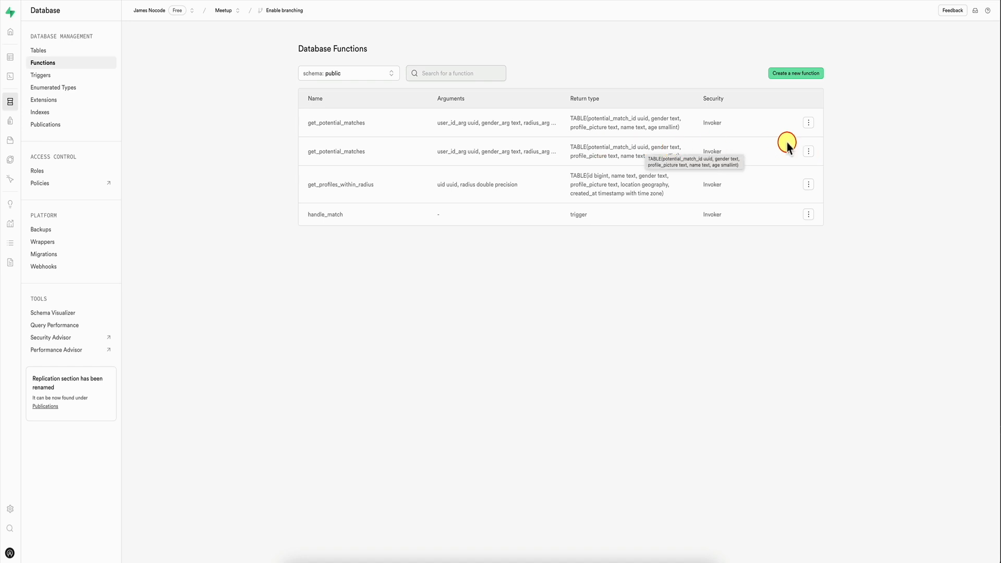
pyautogui.click(808, 152)
pyautogui.click(775, 163)
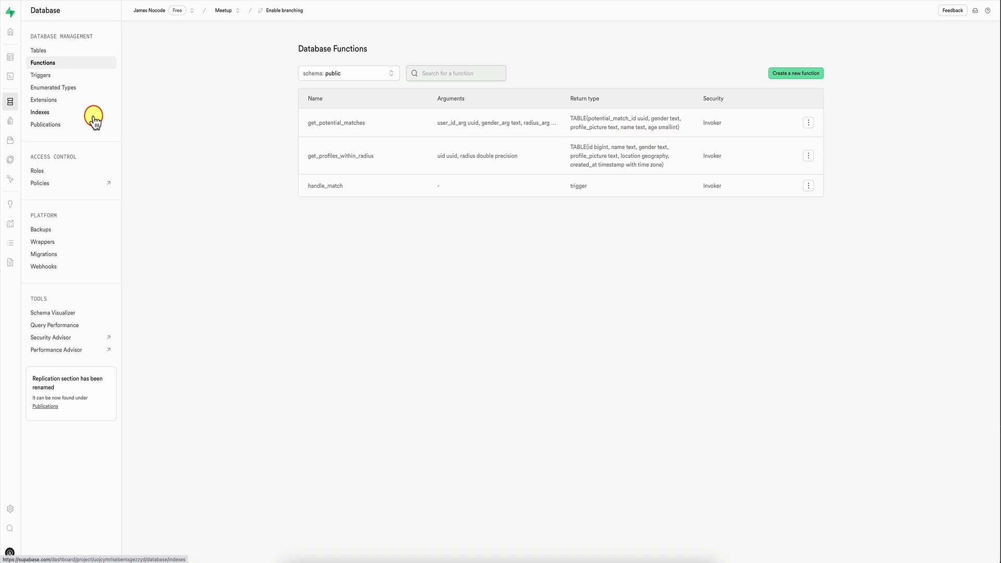
# Step: Check the remaining get_potential_matches function against the saved queries and rerun its definition, allowing the destructive operation
pyautogui.click(24, 57)
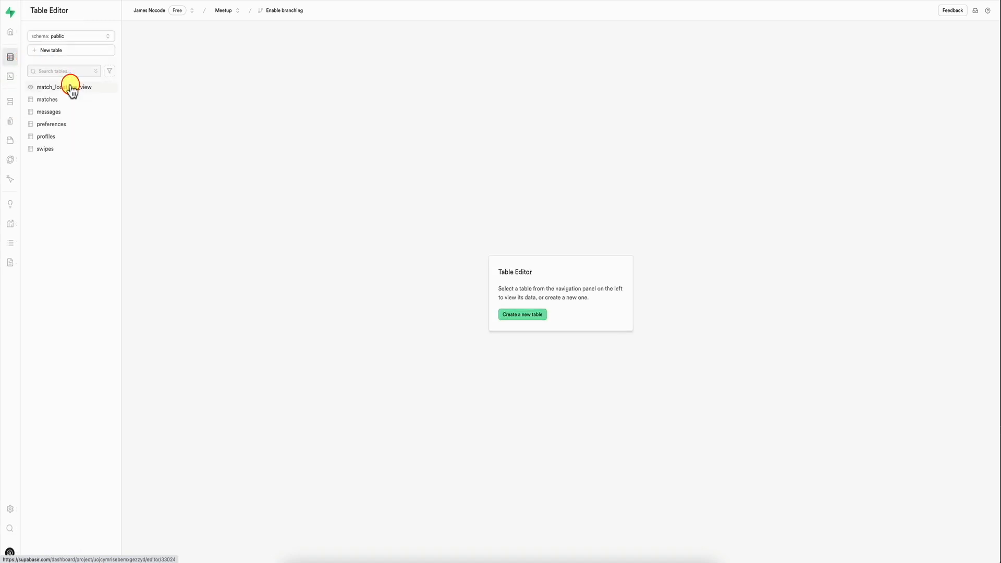
pyautogui.click(15, 101)
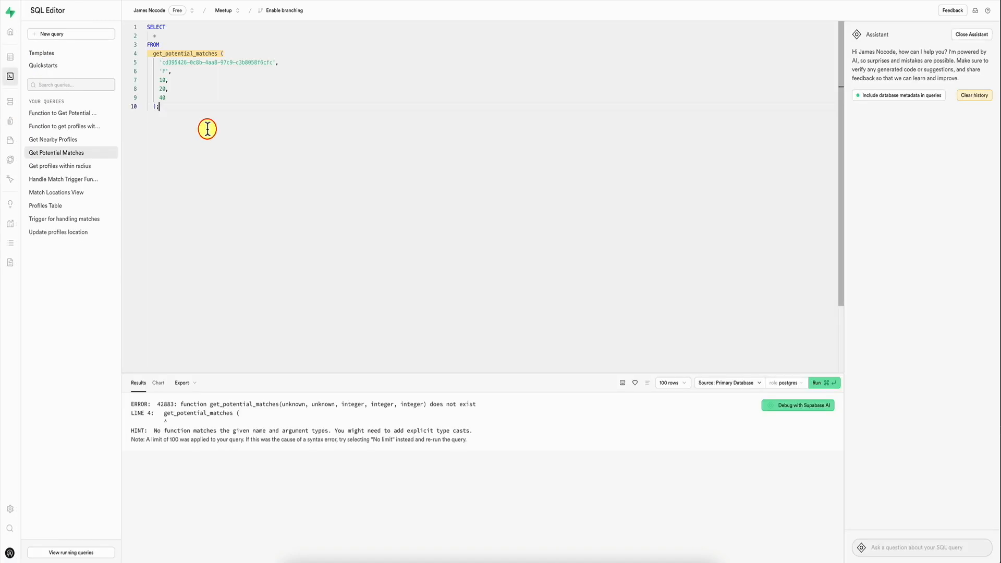
pyautogui.doubleClick(269, 62)
pyautogui.moveTo(16, 104)
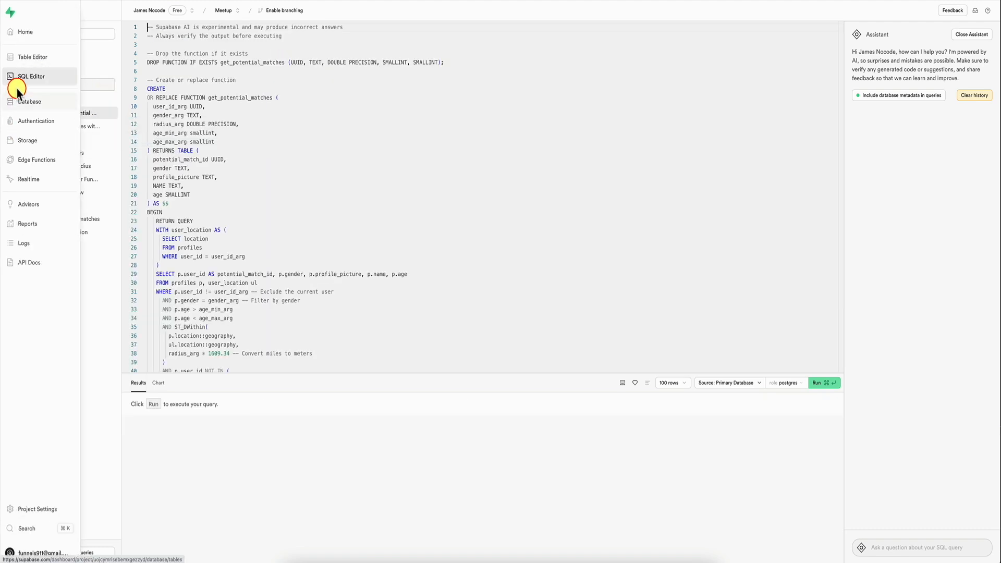
pyautogui.click(32, 105)
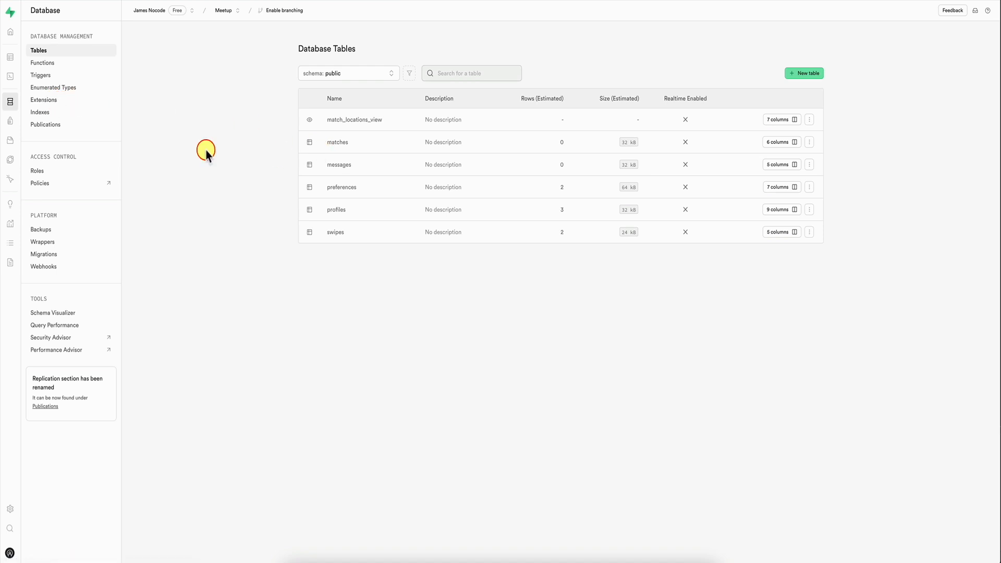
pyautogui.click(42, 62)
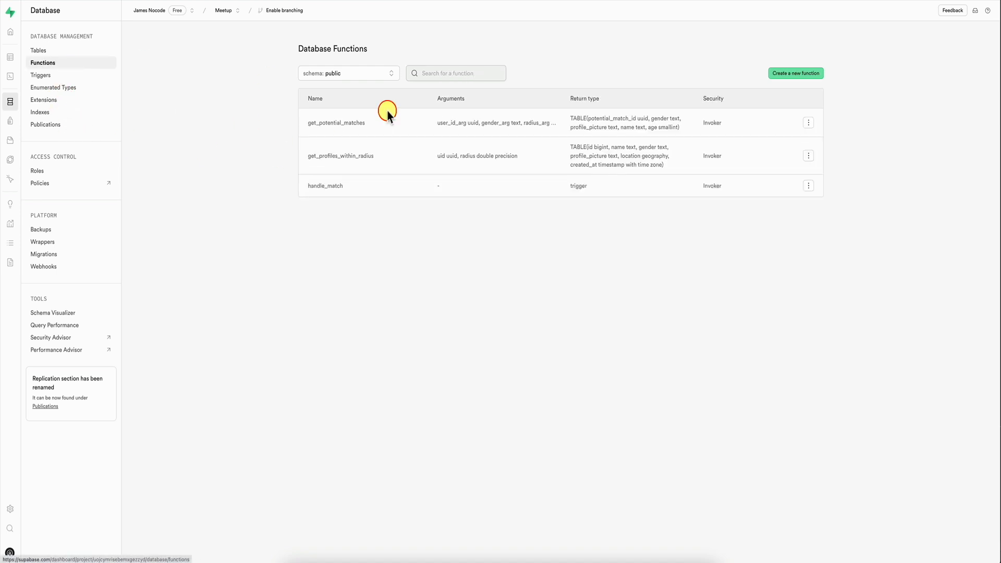
pyautogui.click(805, 124)
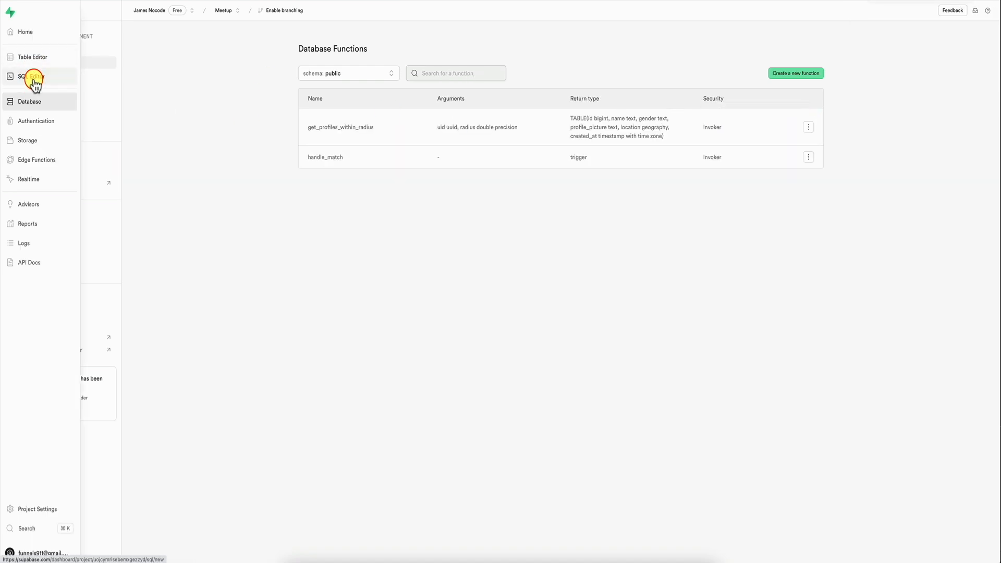
pyautogui.click(31, 77)
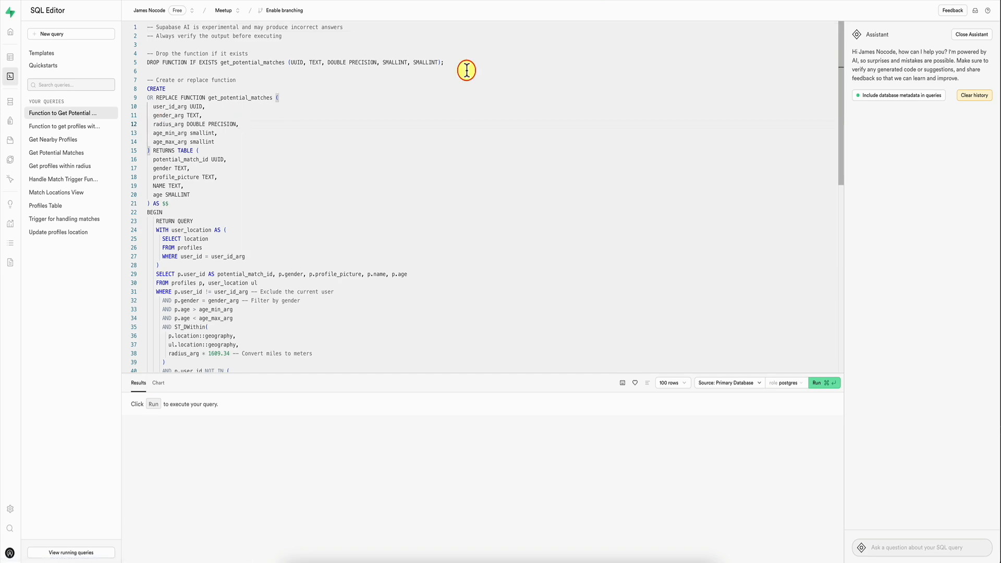
pyautogui.press('super+Return')
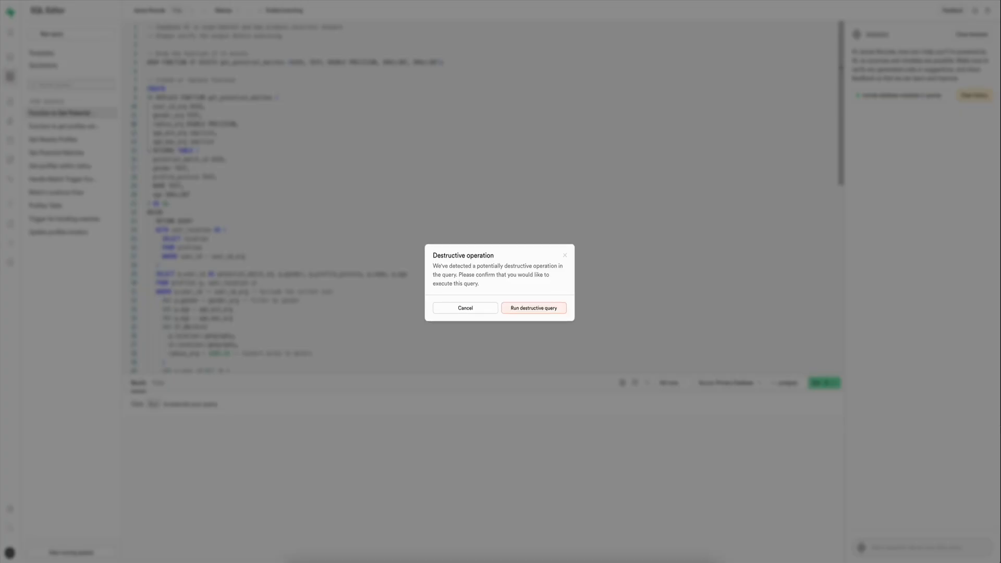
pyautogui.click(537, 309)
# Step: With the whole Get Potential Matches query selected, ask the AI assistant "rewrite this select so that the parameters passed are cast to the right data type"
pyautogui.click(18, 99)
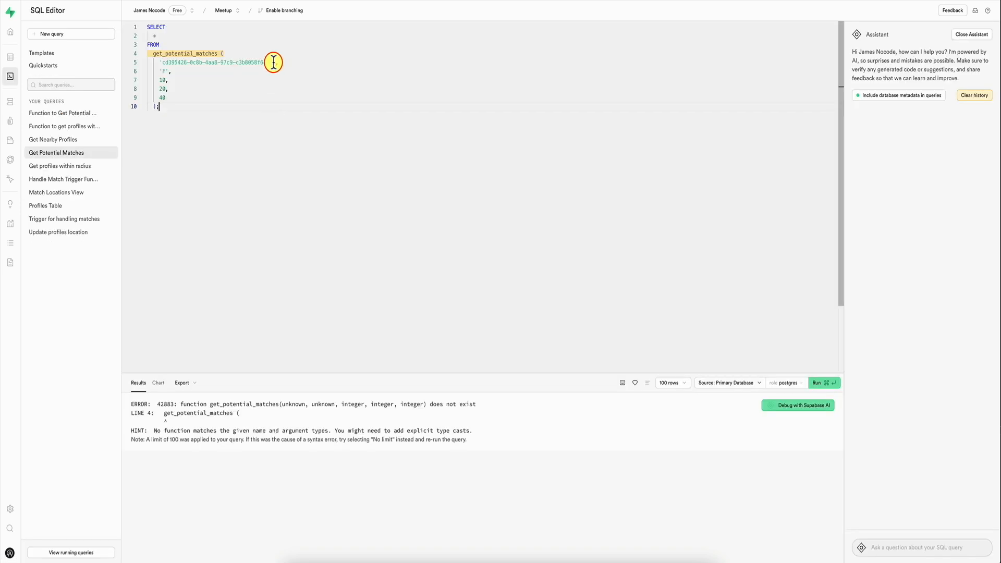
pyautogui.doubleClick(275, 62)
pyautogui.press('super+a')
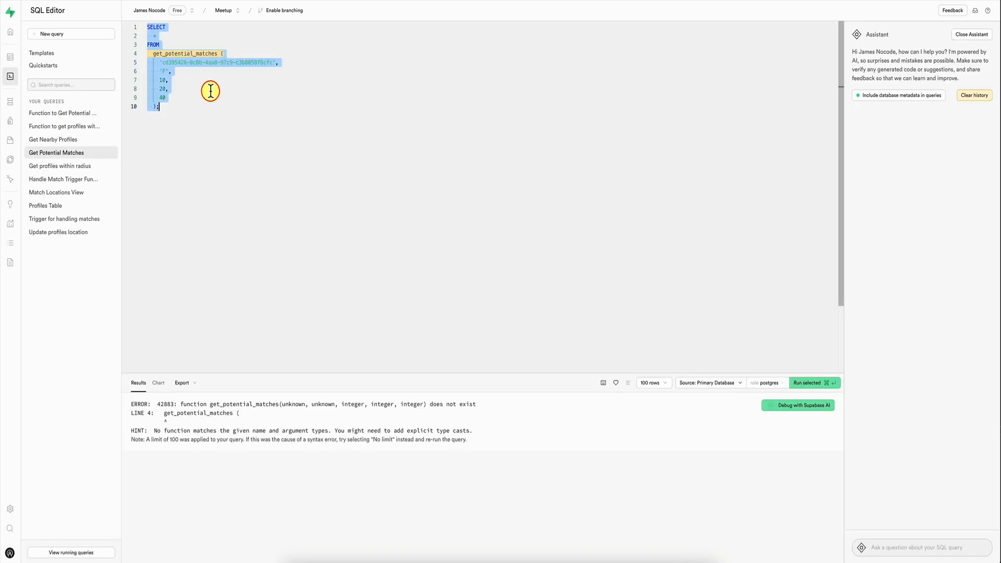
pyautogui.click(906, 547)
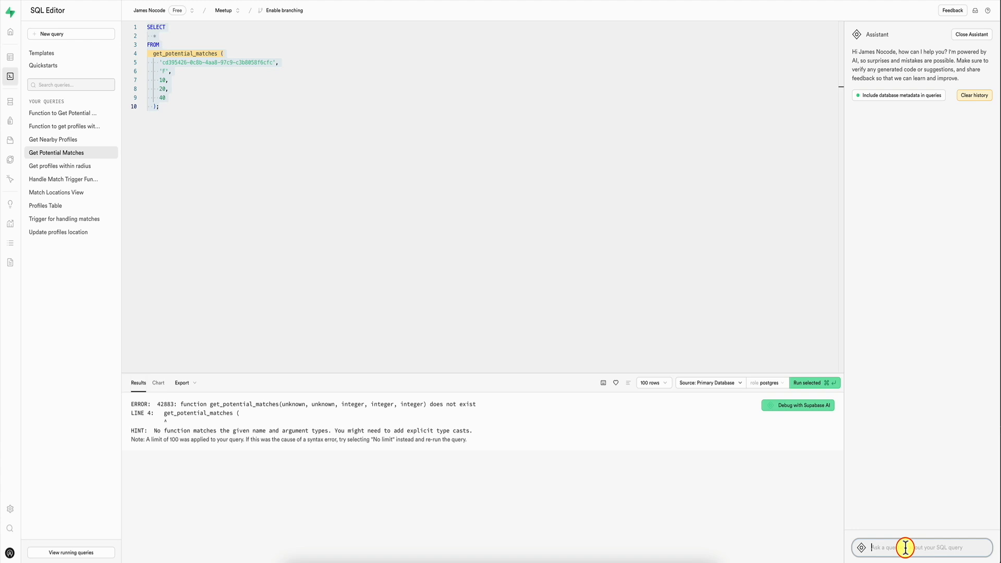
pyautogui.write('w')
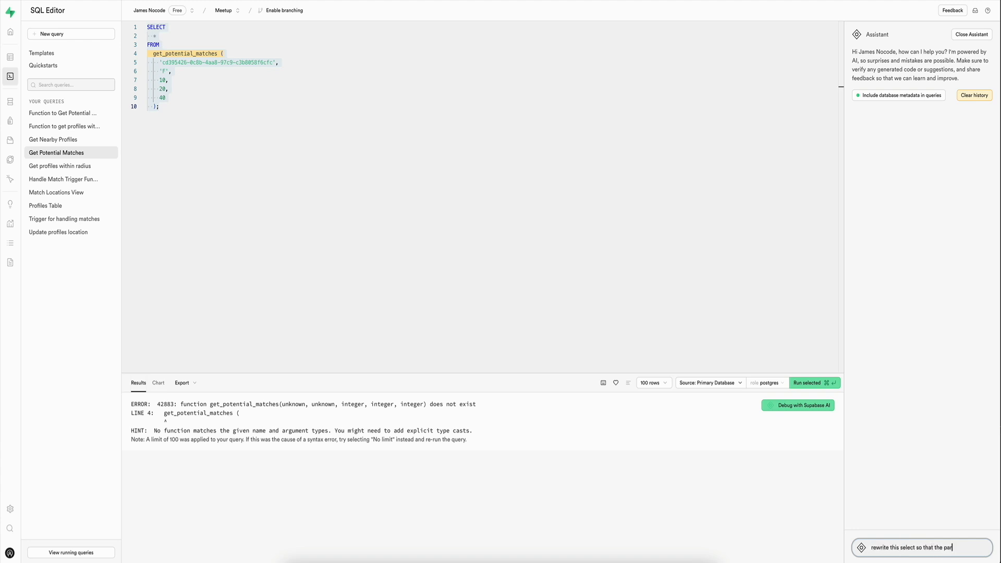
pyautogui.write('ed are cast to the right data type')
pyautogui.press('Return')
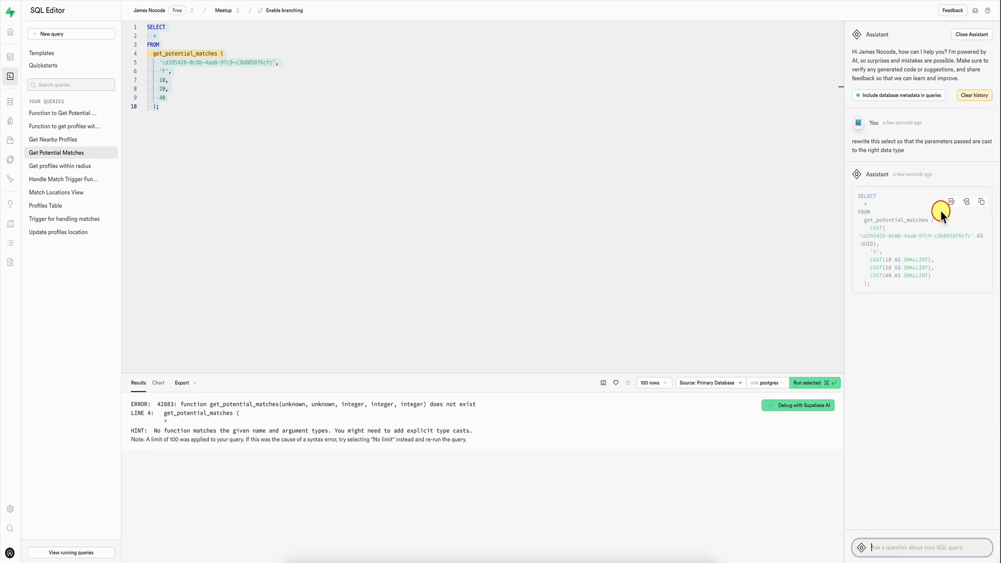
# Step: Apply the assistant's cast statement to the Get Potential Matches query, keep the radius as plain 10, and test it with maximum age 40
pyautogui.click(952, 204)
pyautogui.press('super+Return')
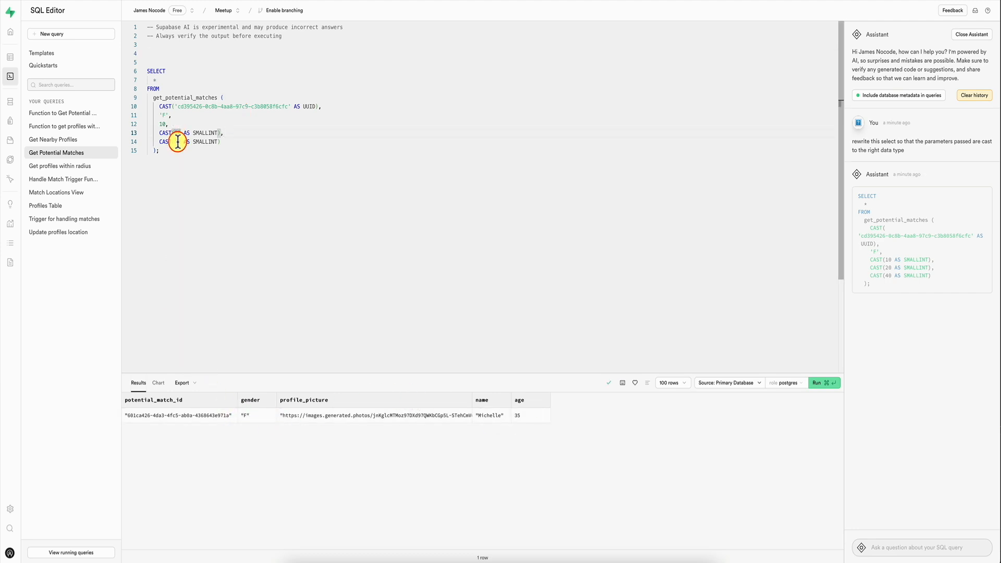
pyautogui.press('super+Return')
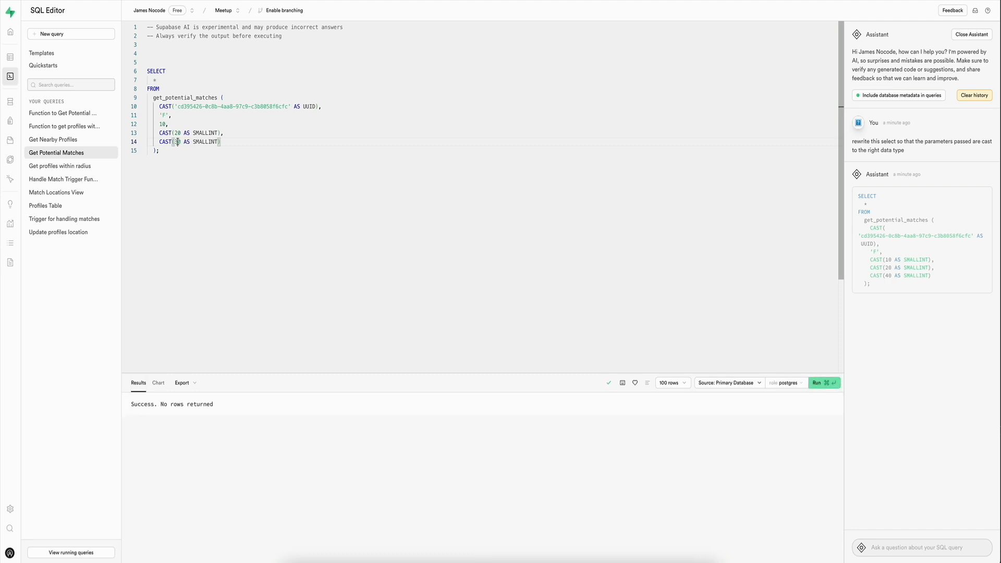
pyautogui.press('BackSpace')
pyautogui.write('4')
pyautogui.press('super+Return')
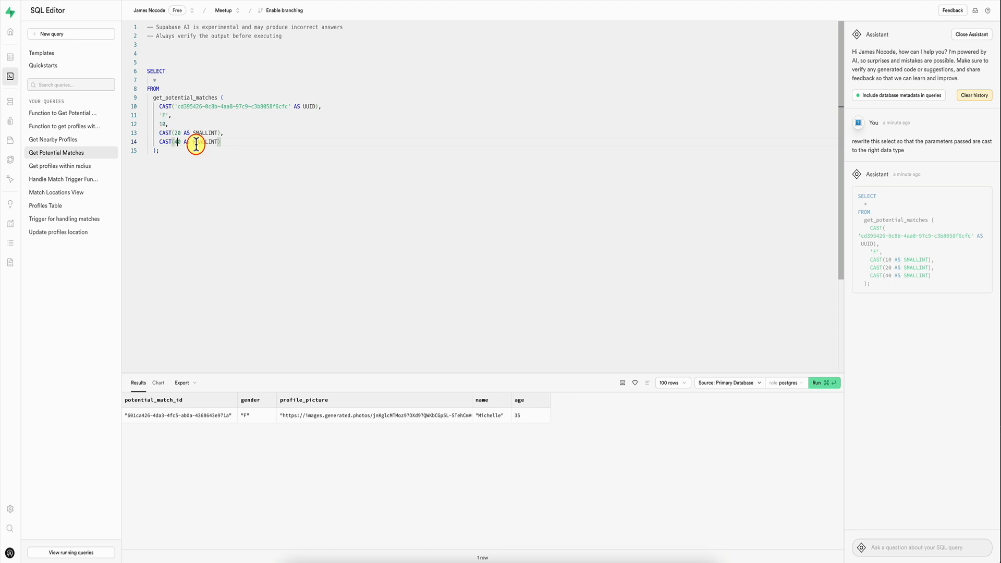
# Step: Try running the Get Potential Matches query with a radius of 20
pyautogui.doubleClick(163, 124)
pyautogui.write('20')
pyautogui.press('super+Return')
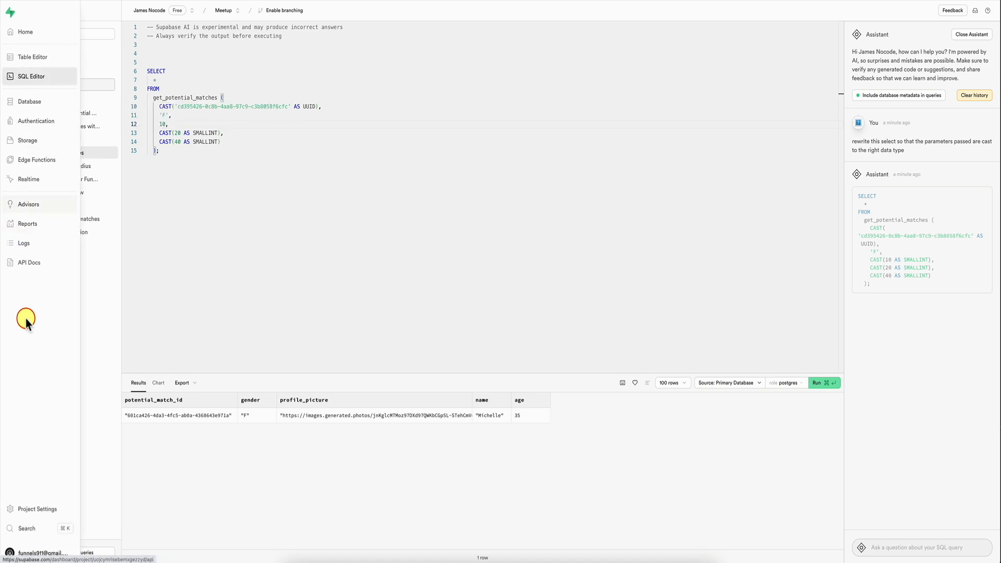
# Step: Look up the get_potential_matches request arguments in the API docs as a Bash call using the anon key
pyautogui.click(36, 262)
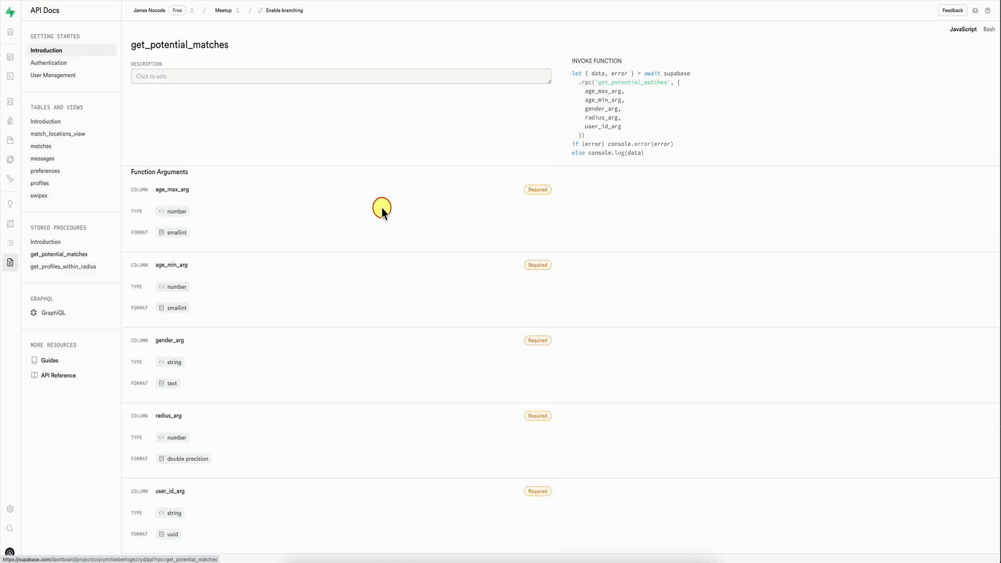
pyautogui.click(924, 30)
pyautogui.click(976, 57)
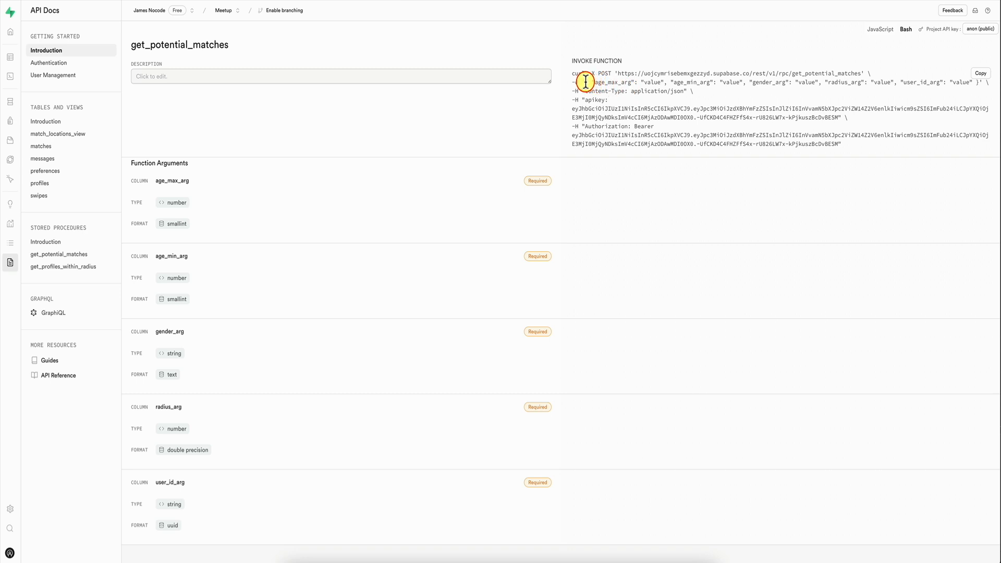
pyautogui.moveTo(584, 82); pyautogui.dragTo(971, 85)
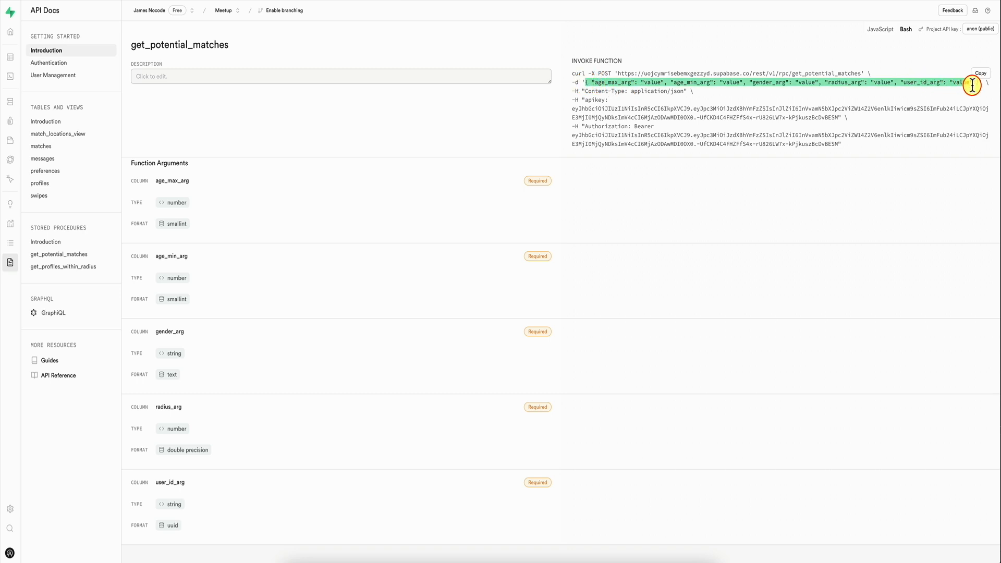
pyautogui.click(972, 84)
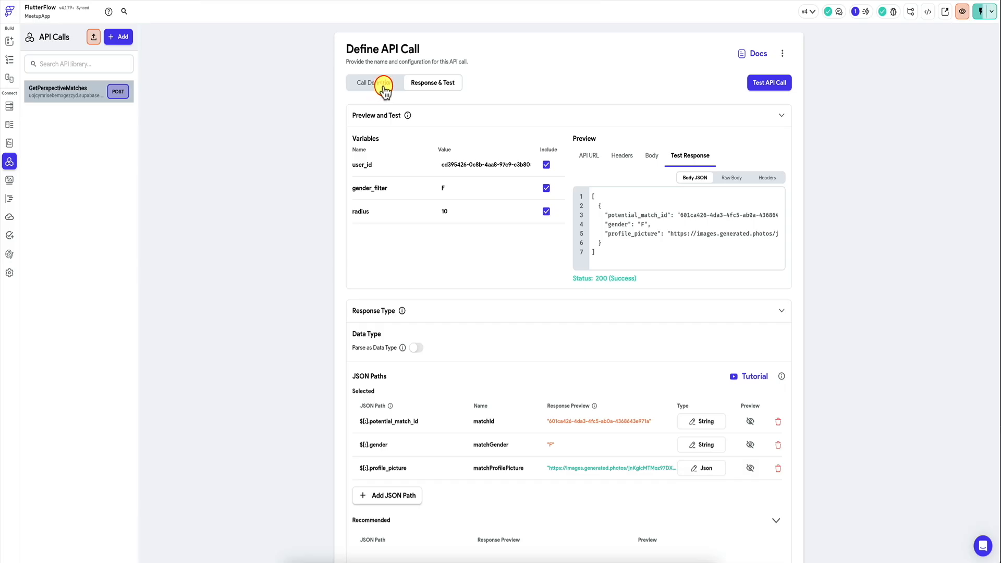
# Step: Switch to FlutterFlow and add "age_min_arg": 20 and "age_max_arg": 40 to the GetPerspectiveMatches call's JSON body
pyautogui.click(379, 88)
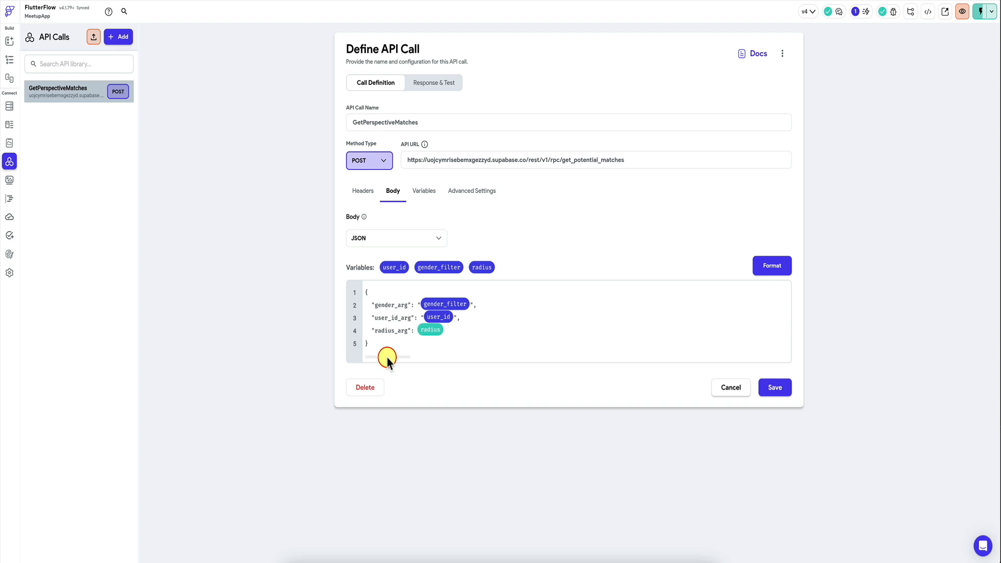
pyautogui.press('Return')
pyautogui.write('"age_m')
pyautogui.write('in_arg": 20,')
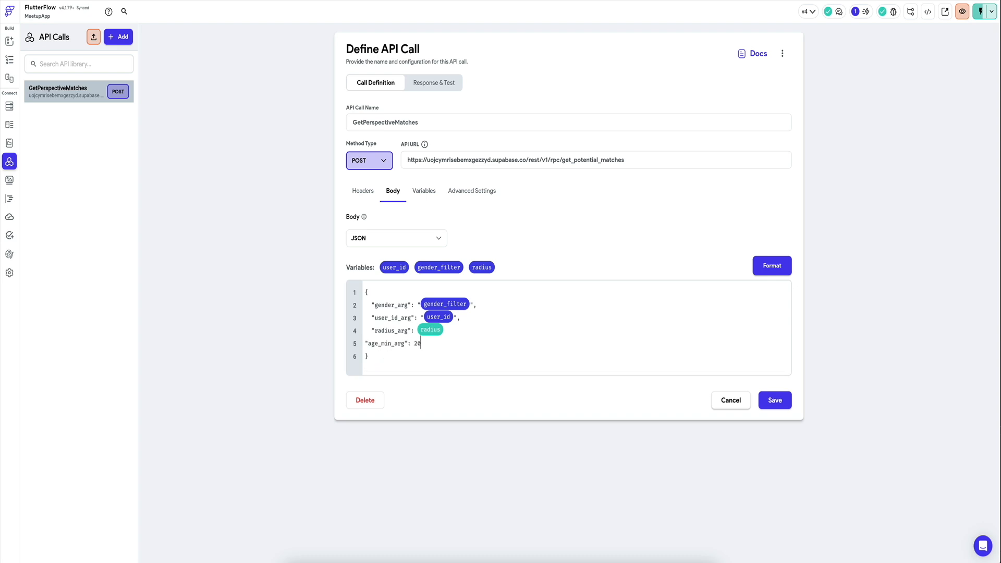
pyautogui.press('Return')
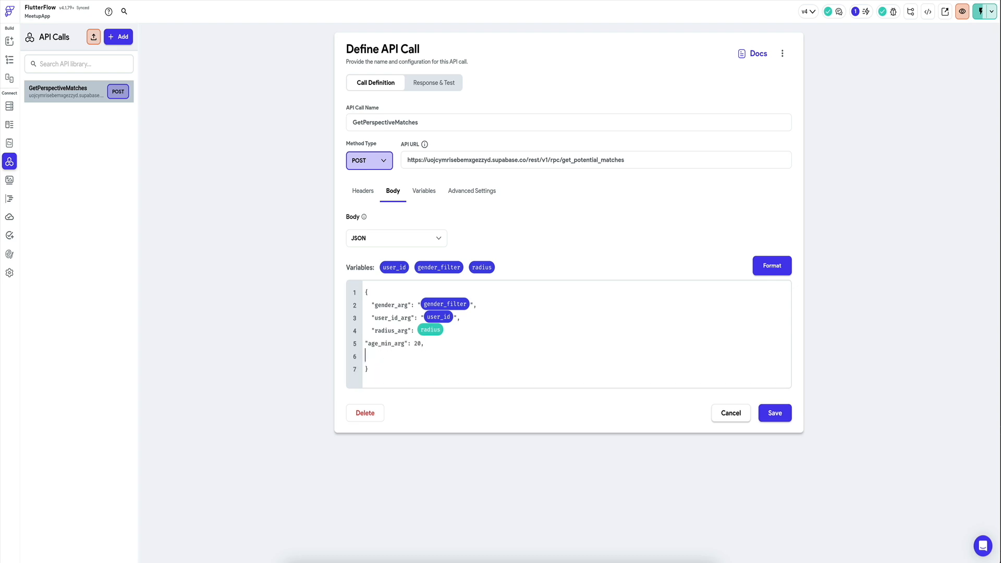
pyautogui.write('"age_max_arg": 40')
# Step: Add the Integer variables age_min and age_max to the GetPerspectiveMatches API call
pyautogui.click(424, 190)
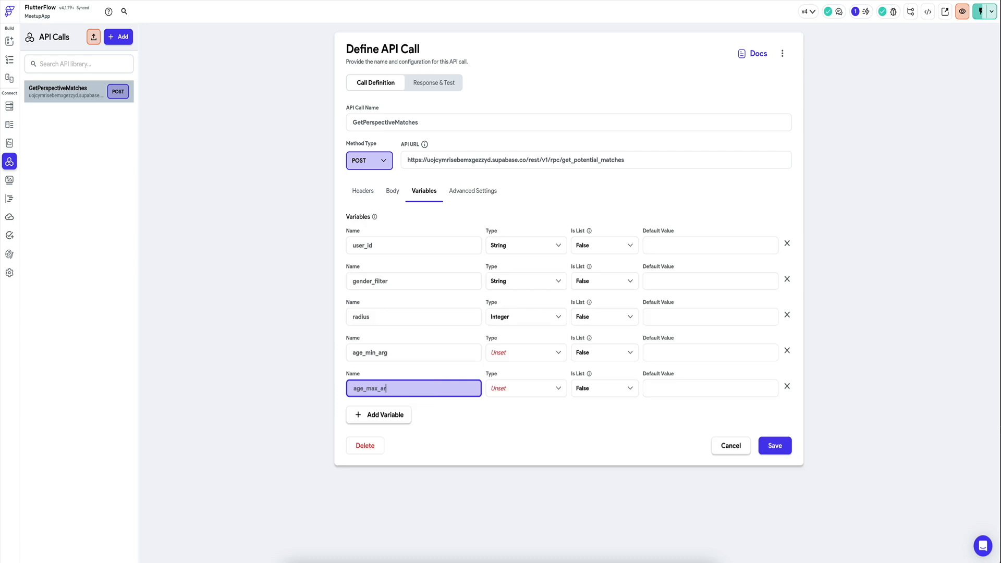
pyautogui.click(424, 354)
pyautogui.click(526, 353)
pyautogui.click(510, 373)
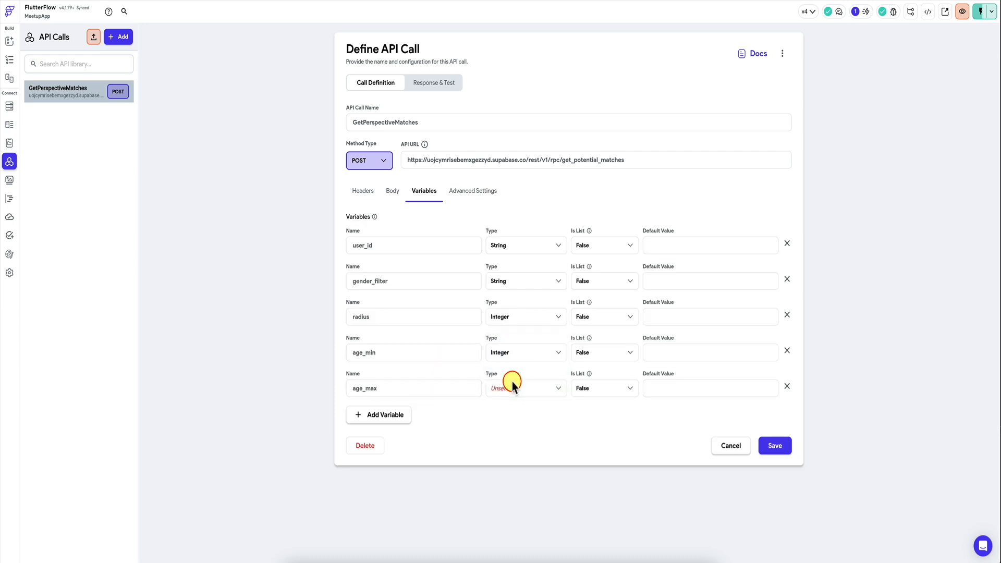
pyautogui.click(509, 385)
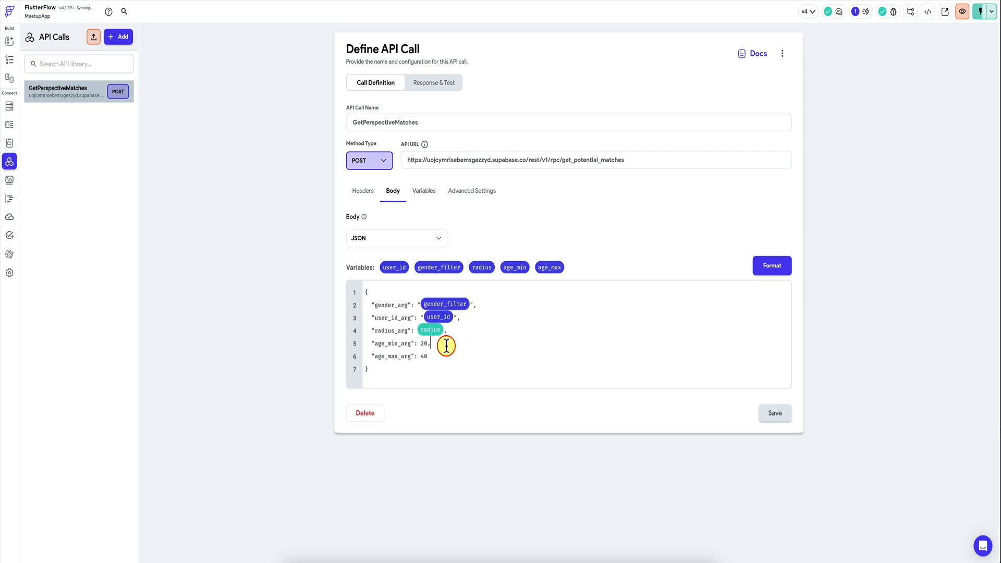
# Step: Replace the fixed ages in the JSON body with the age_min and age_max variables and format the body
pyautogui.press('BackSpace')
pyautogui.press('BackSpace')
pyautogui.press('BackSpace')
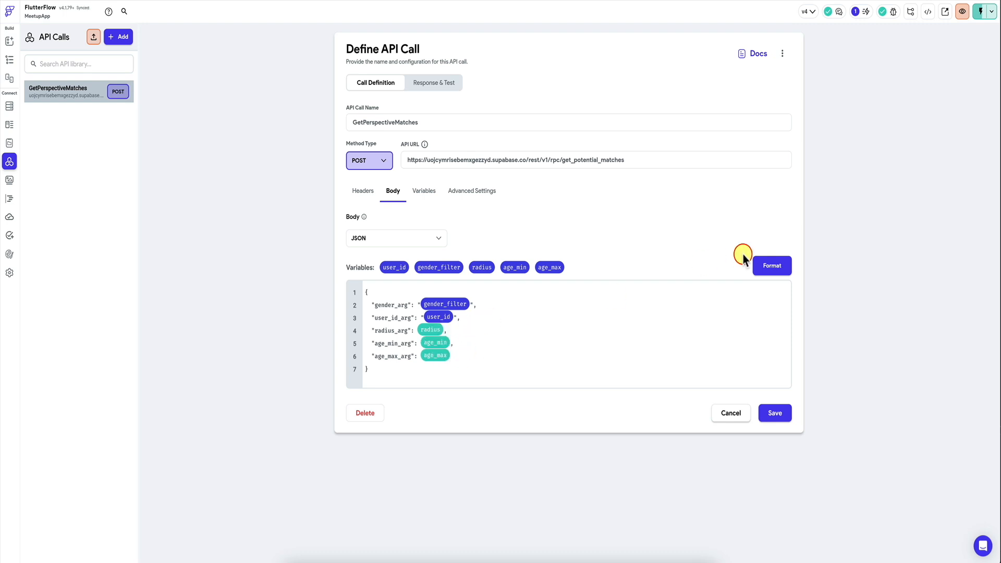
pyautogui.click(771, 265)
# Step: Test the GetPerspectiveMatches API call with age_min set to 20 and age_max set to 40
pyautogui.click(412, 81)
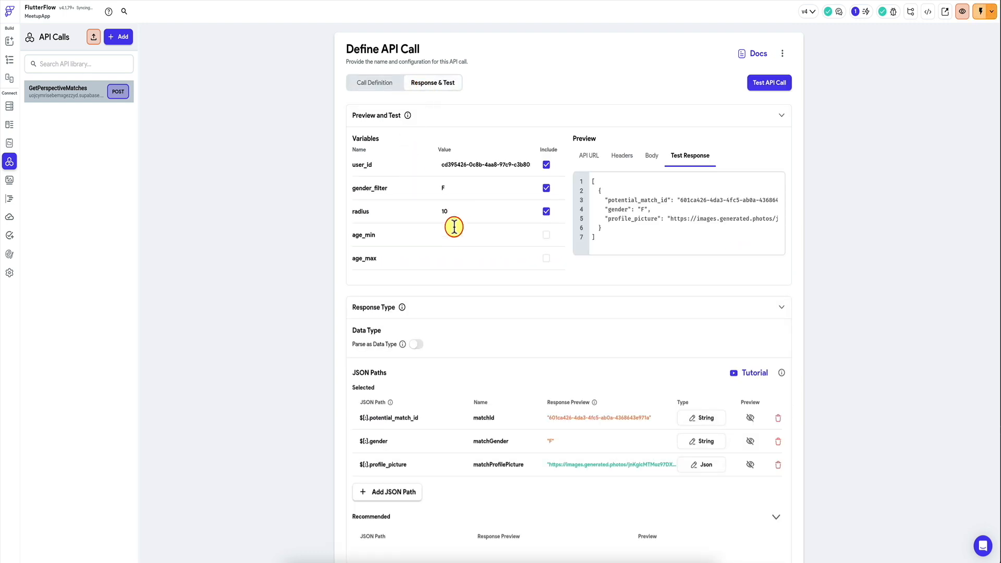
pyautogui.click(456, 233)
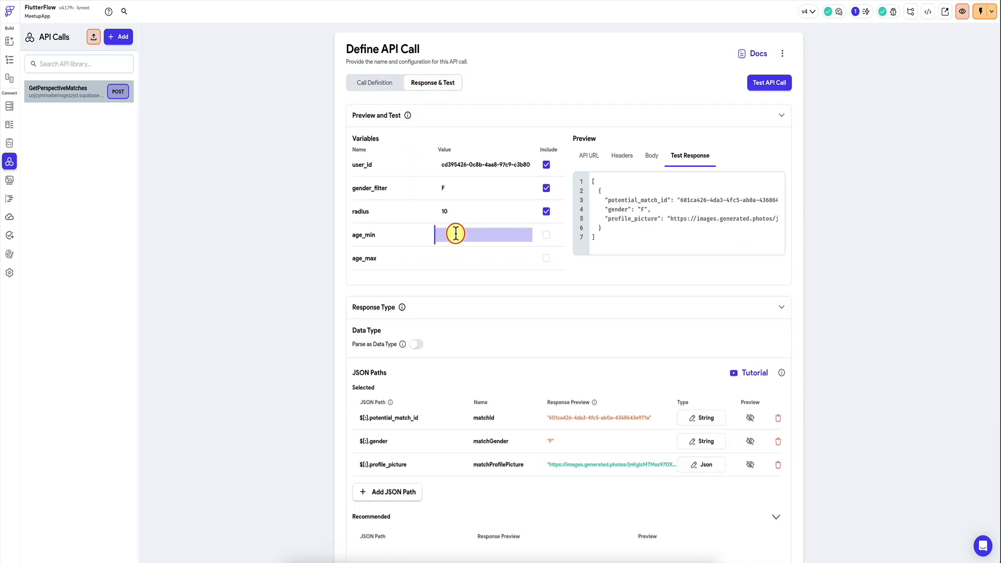
pyautogui.write('20')
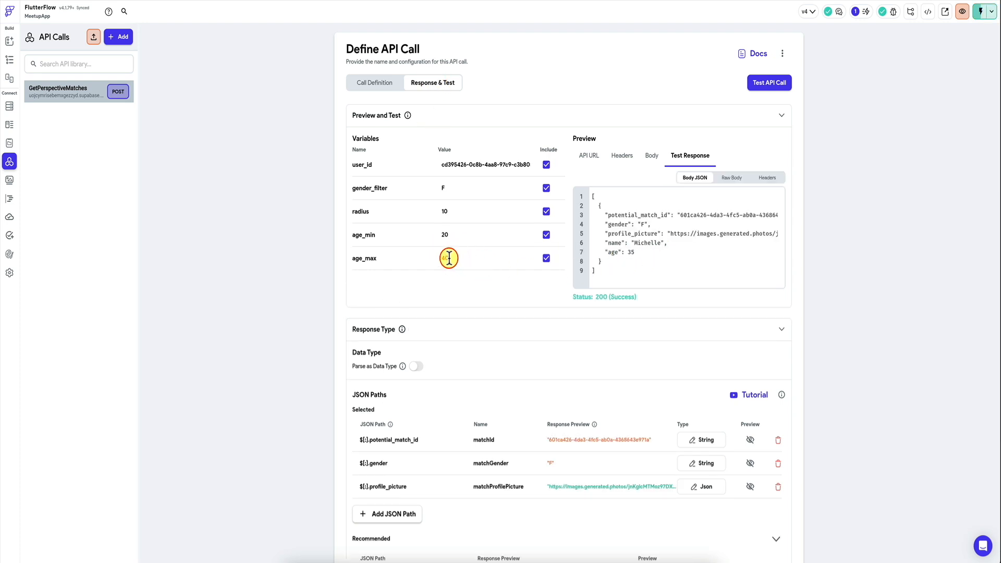
# Step: Test the GetPerspectiveMatches API call with age_max set to 30
pyautogui.click(449, 258)
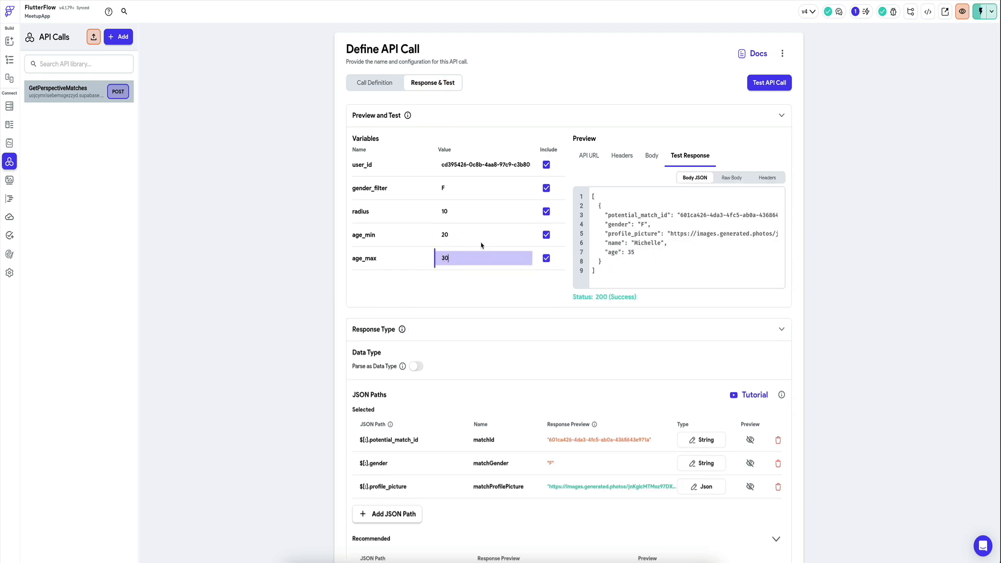
pyautogui.write('30')
pyautogui.click(767, 82)
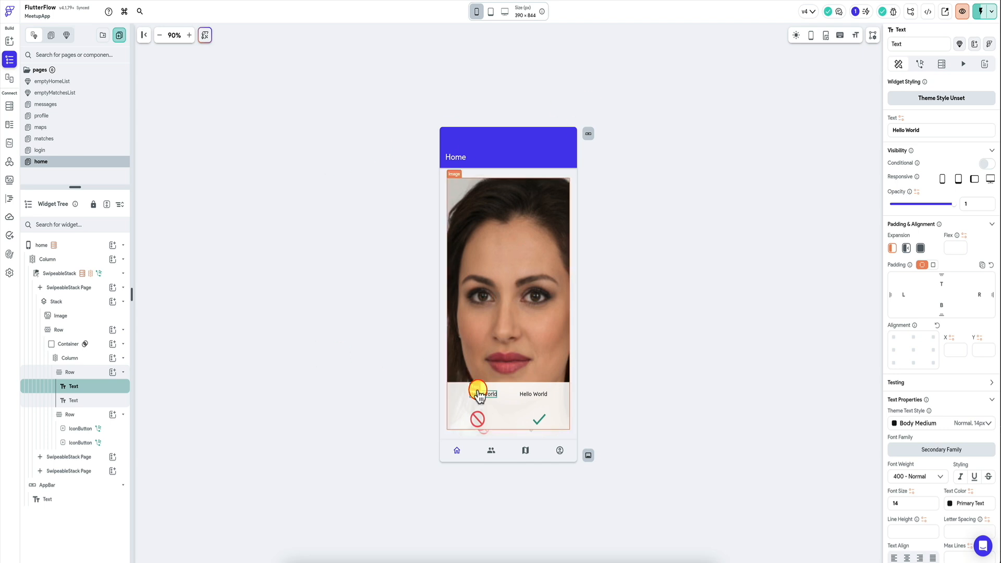
pyautogui.click(900, 119)
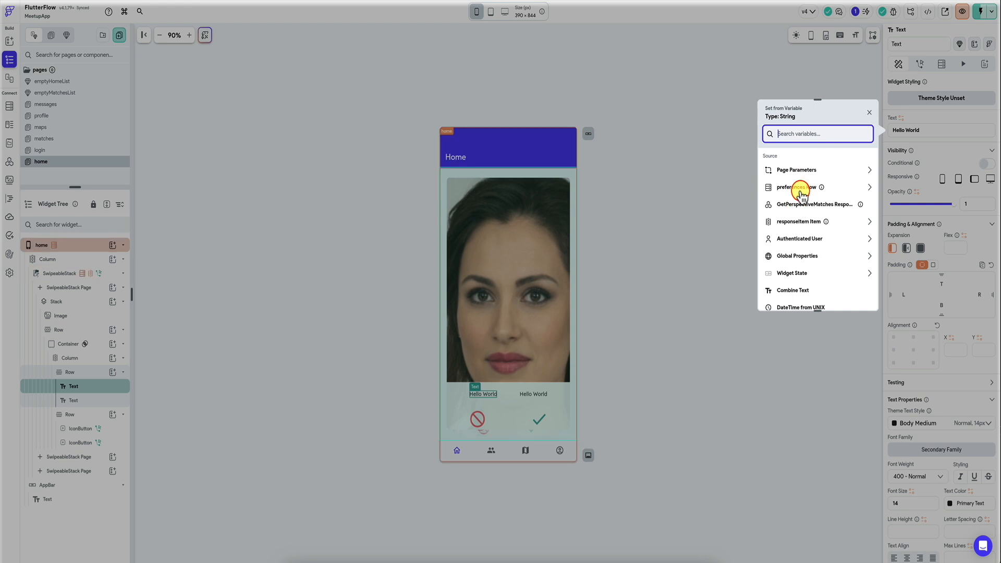
pyautogui.click(711, 187)
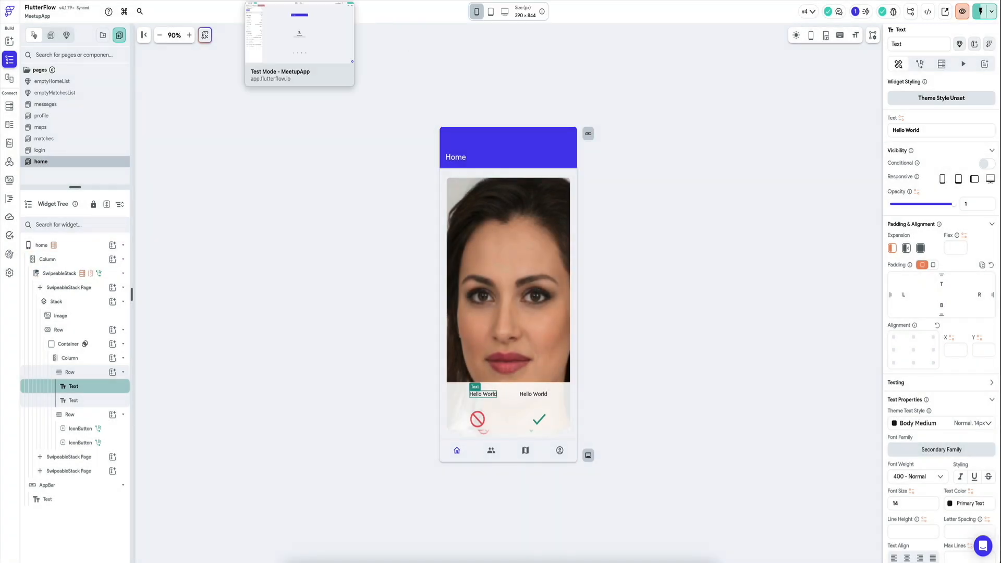
pyautogui.click(326, 0)
pyautogui.click(162, 2)
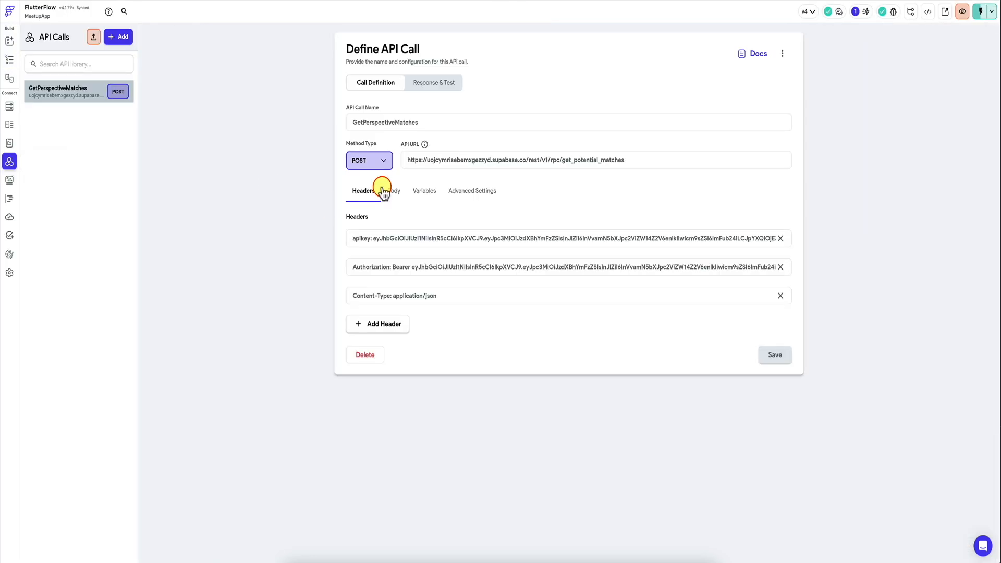
# Step: Rerun the GetPerspectiveMatches test, repeat it with age_max set to 50, and review the response and JSON paths
pyautogui.click(443, 85)
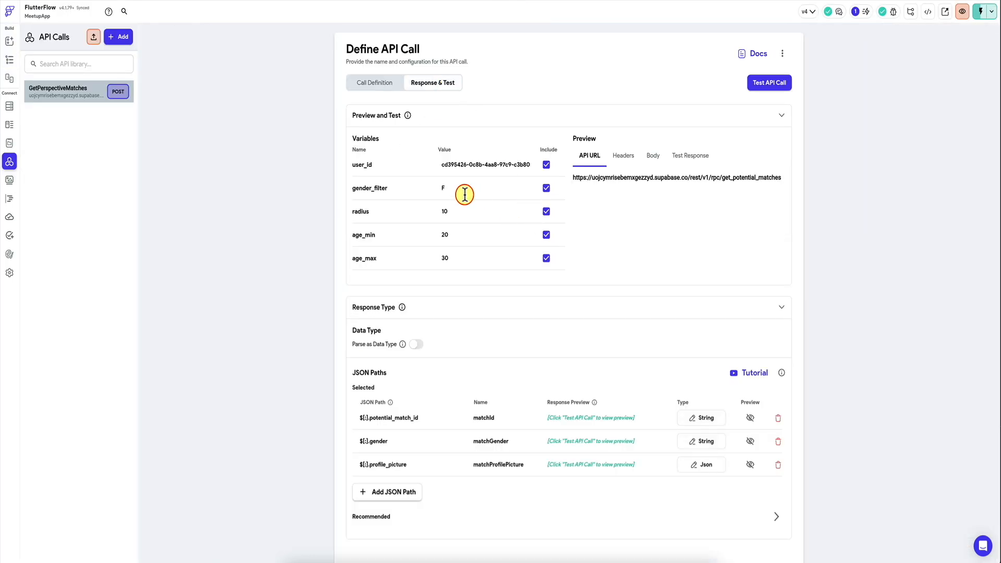
pyautogui.click(762, 83)
pyautogui.doubleClick(447, 258)
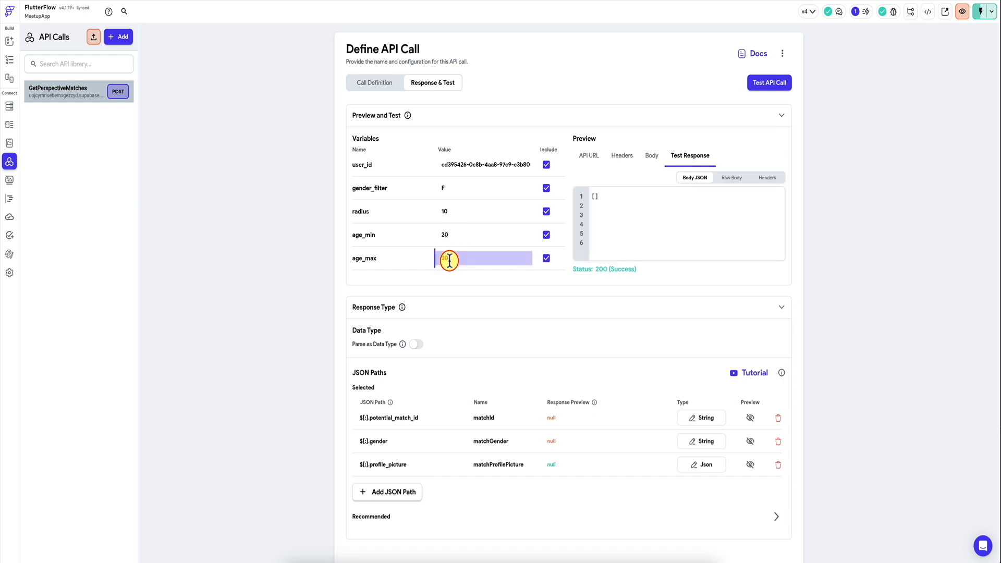
pyautogui.write('50')
pyautogui.click(770, 83)
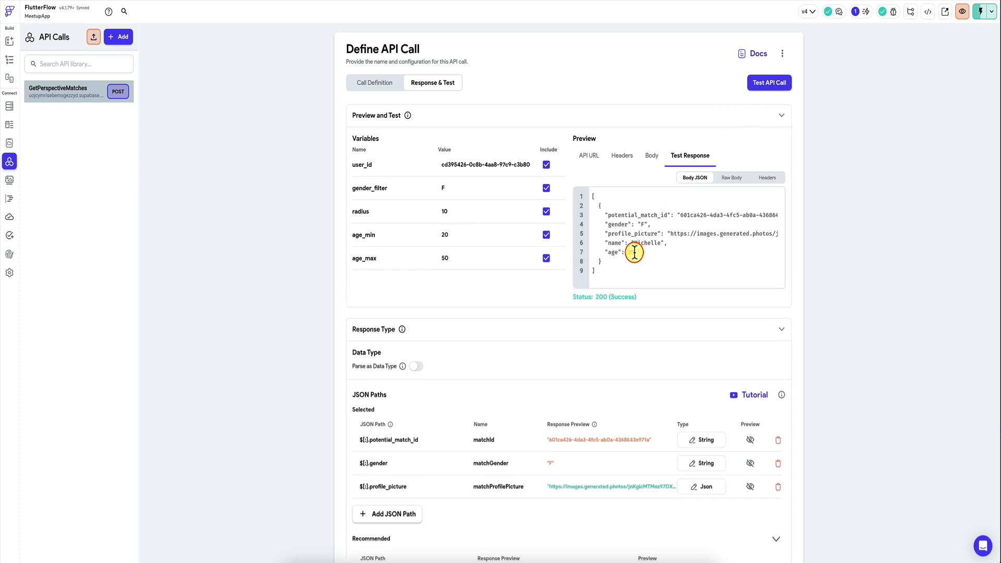
pyautogui.scroll(-1, 368, 420)
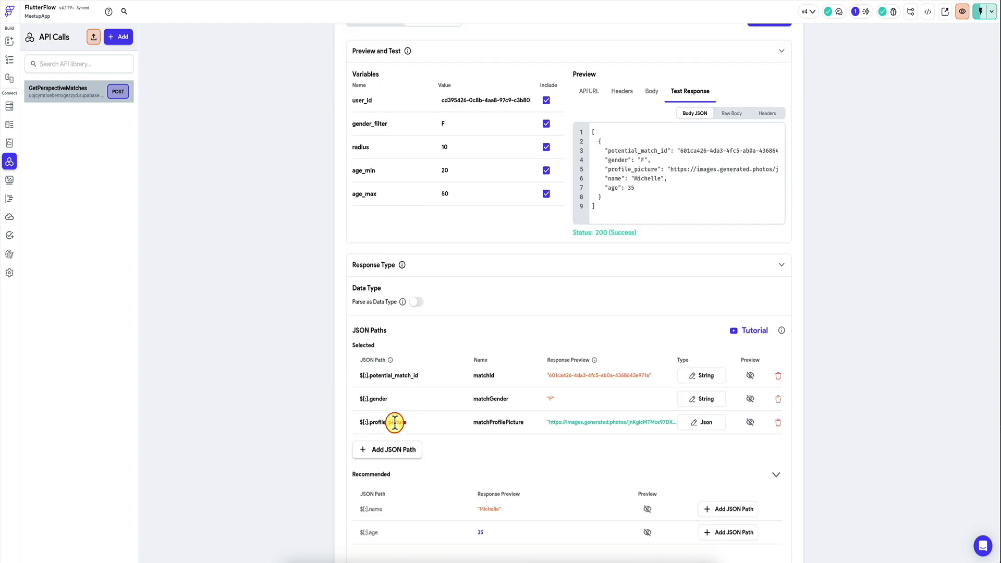
# Step: Bind the first text on the home page card to the responseItem's JSON path $.name
pyautogui.click(10, 62)
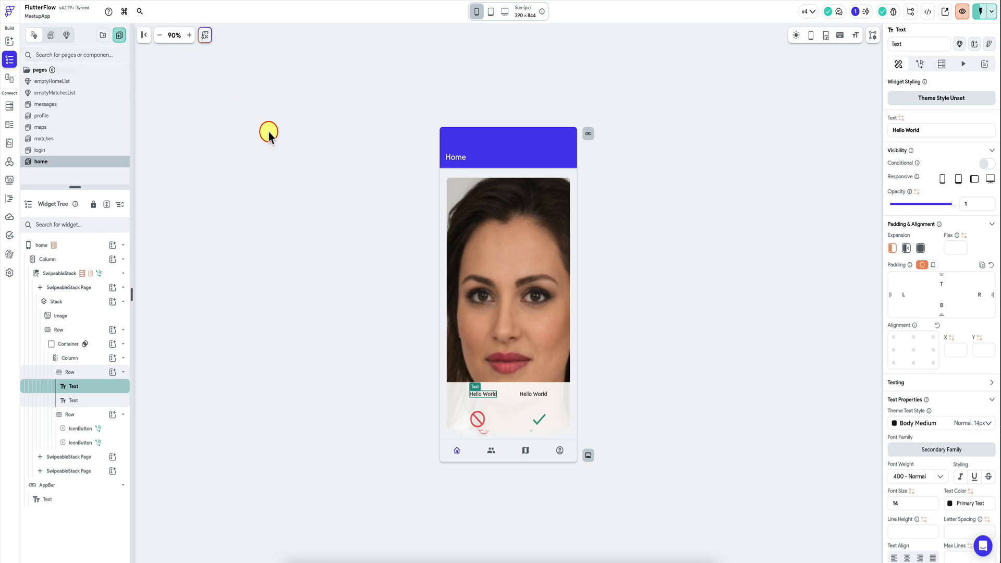
pyautogui.click(900, 118)
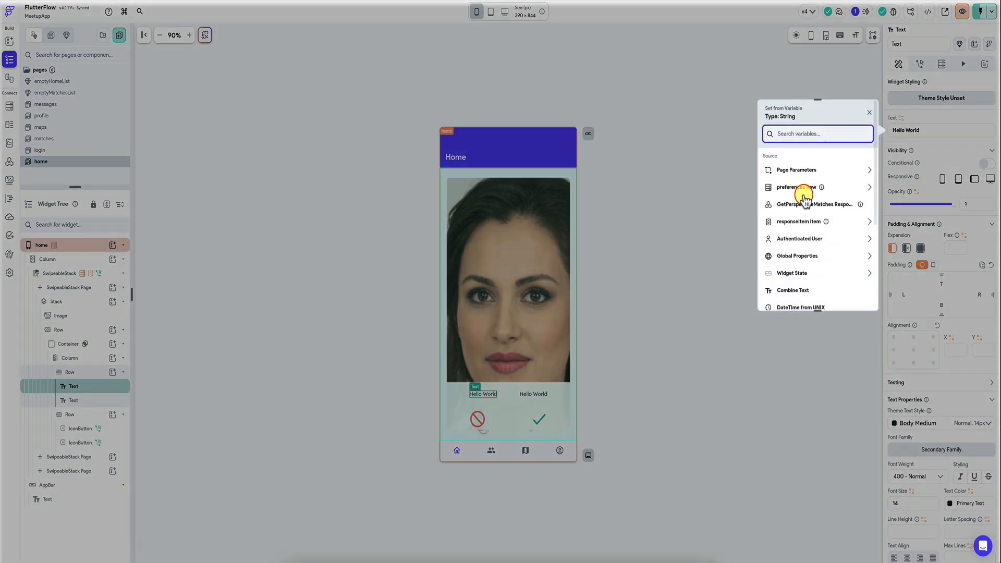
pyautogui.click(795, 222)
pyautogui.click(819, 177)
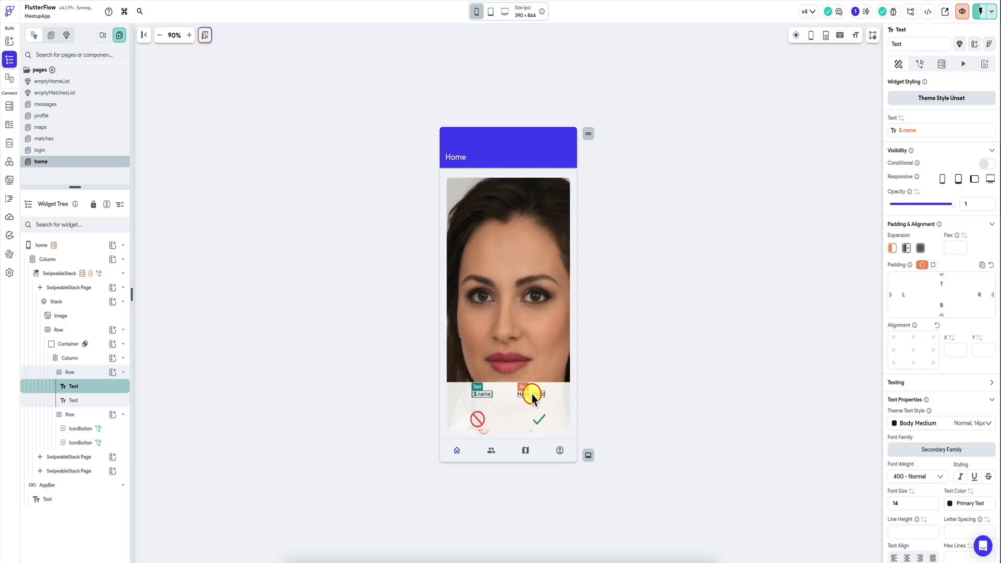
# Step: Bind the second text on the home page card to a Combine Text variable ending in "years old"
pyautogui.click(532, 394)
pyautogui.click(900, 118)
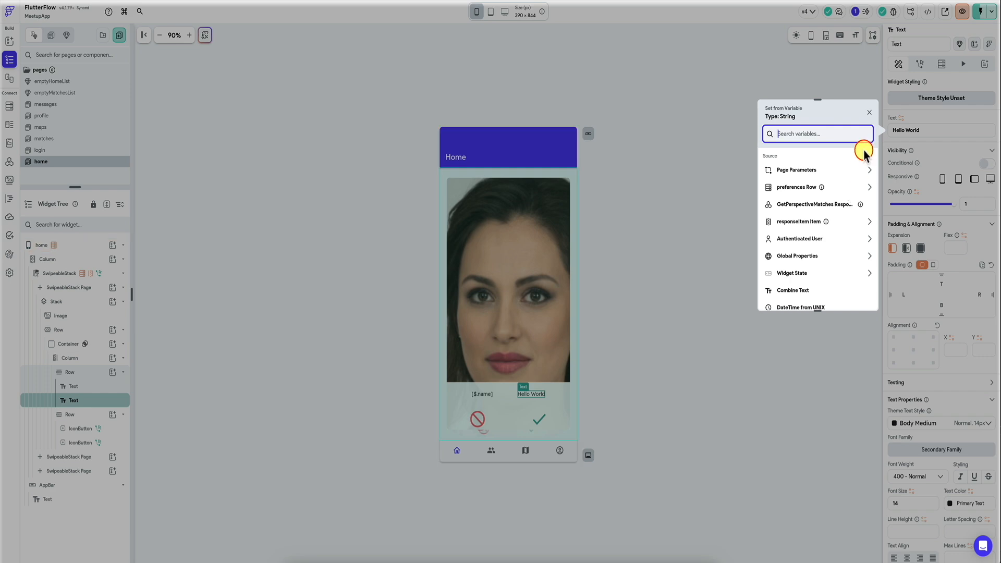
pyautogui.write('com')
pyautogui.click(813, 197)
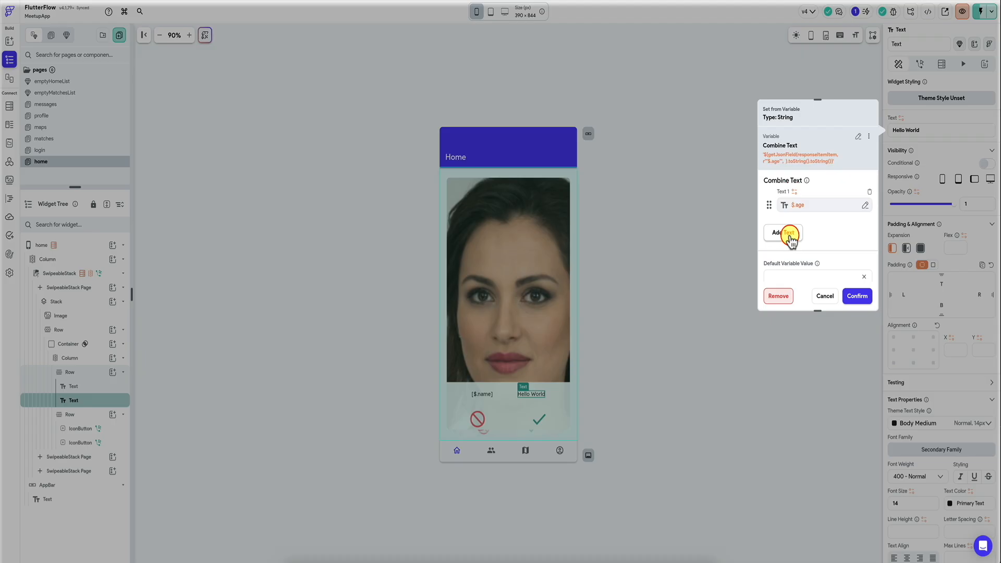
pyautogui.click(784, 232)
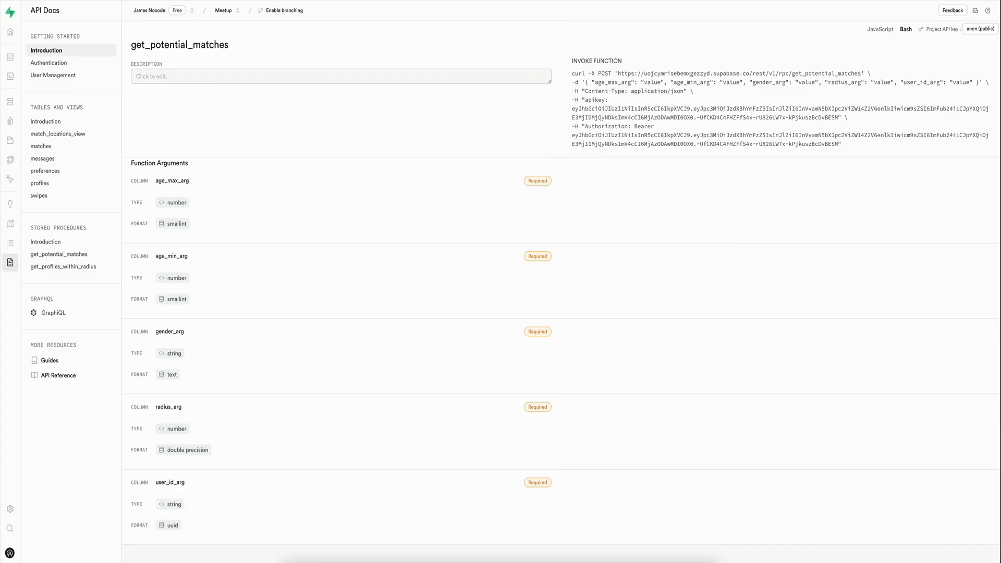
# Step: Open the swipes table in Supabase's Table Editor
pyautogui.click(10, 56)
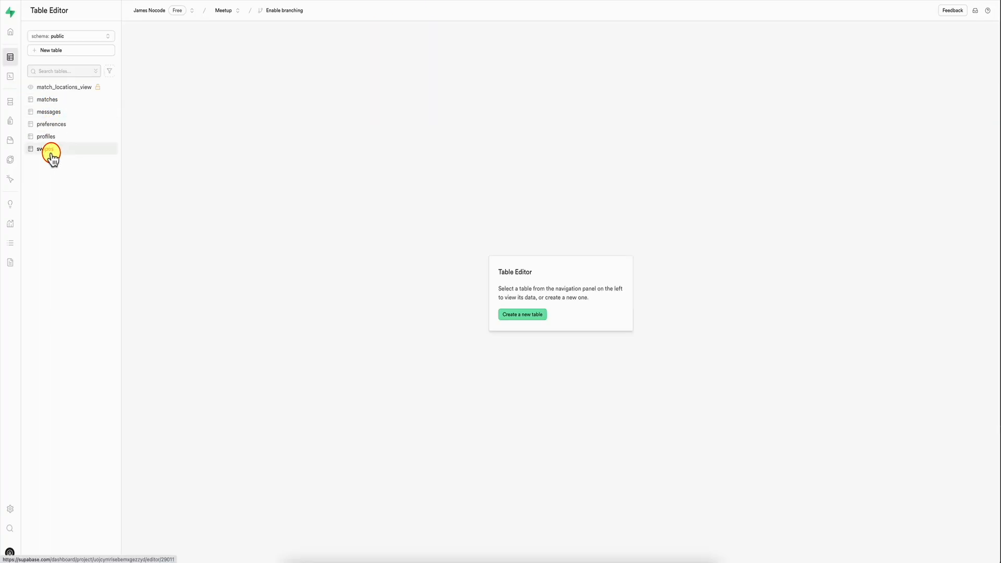
pyautogui.click(47, 149)
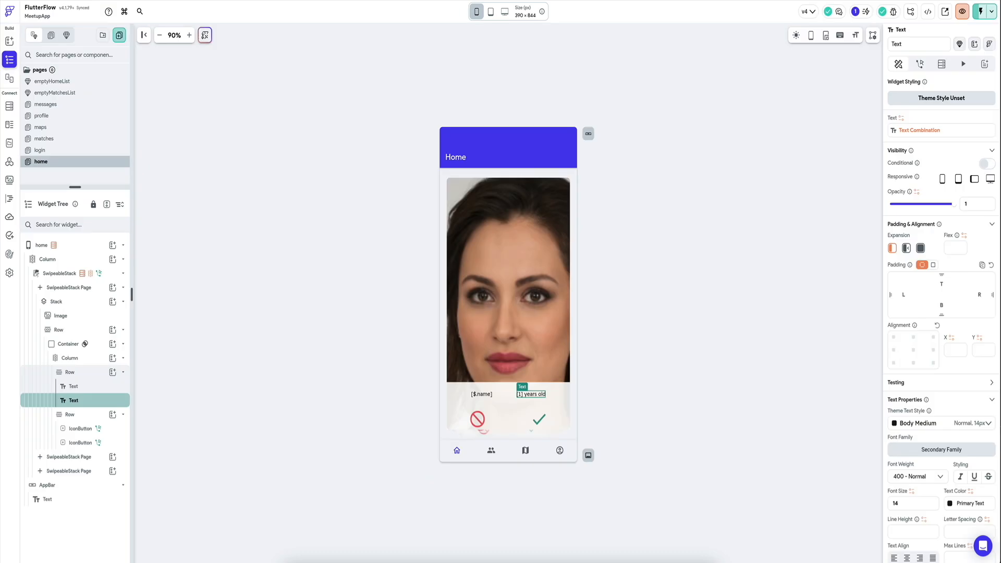
# Step: Switch to the FlutterFlow editor and add the age_min and age_max variables to the SwipeableStack's GetPerspectiveMatches query
pyautogui.click(59, 274)
pyautogui.click(902, 105)
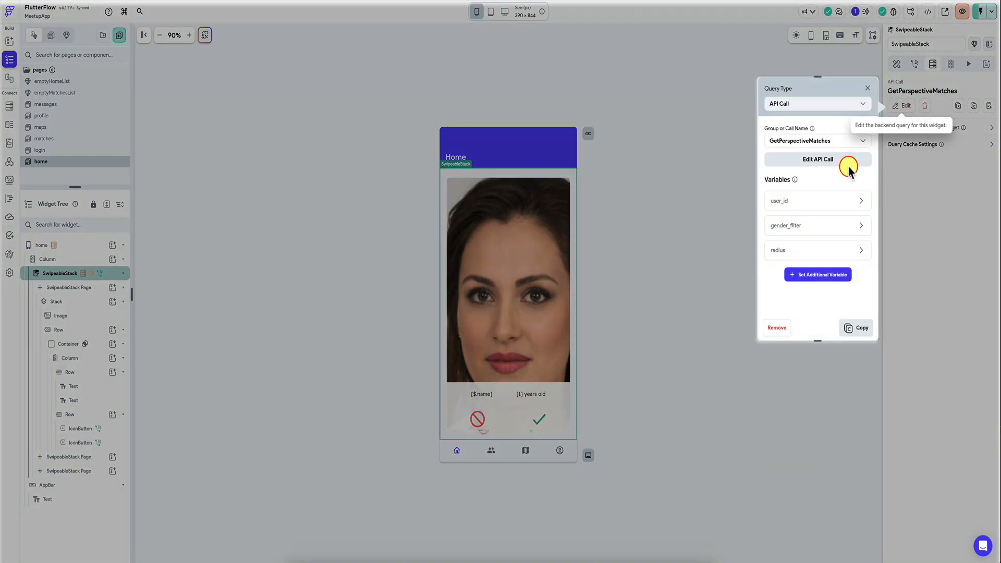
pyautogui.click(811, 276)
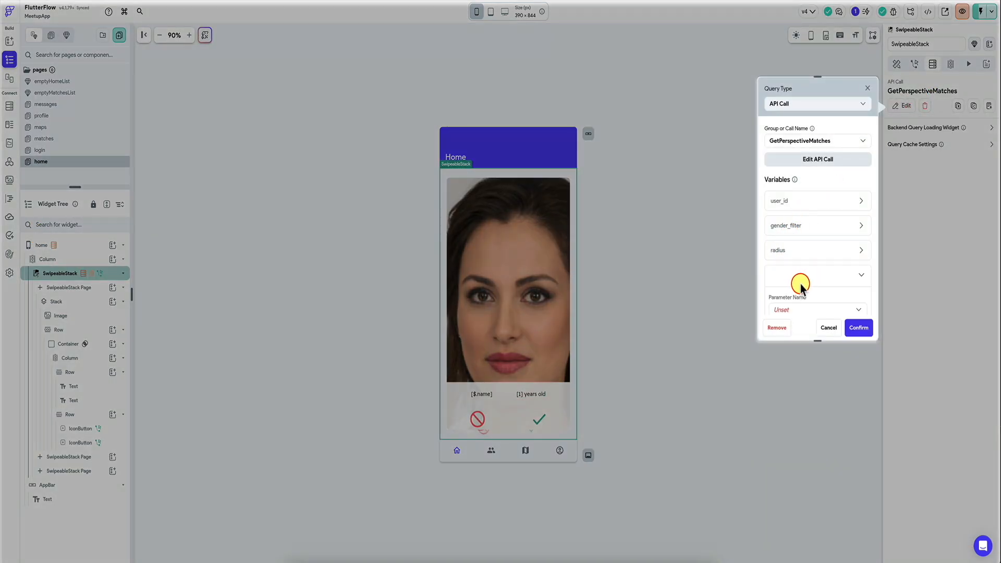
pyautogui.click(823, 264)
pyautogui.click(823, 263)
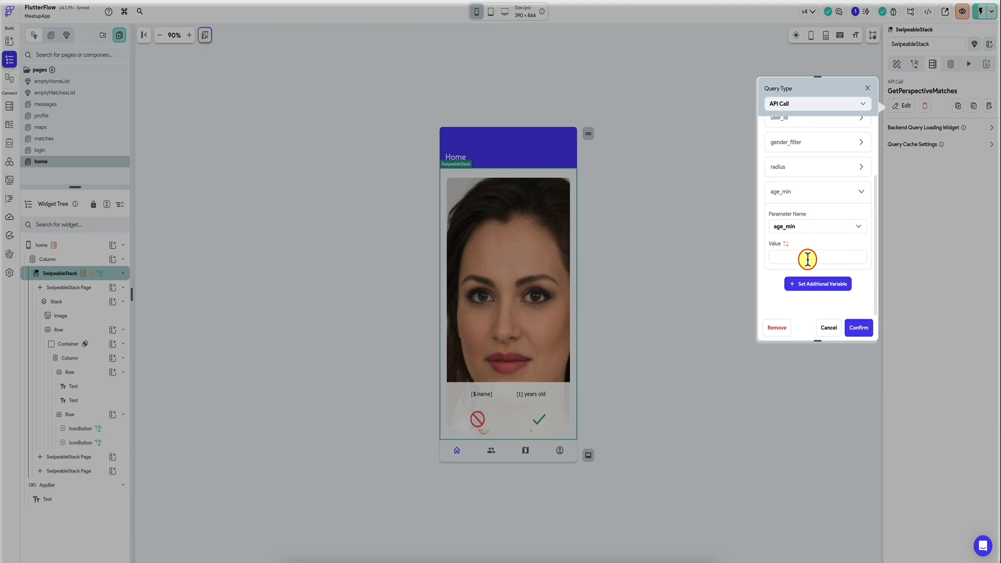
pyautogui.click(808, 284)
pyautogui.scroll(-1, 805, 256)
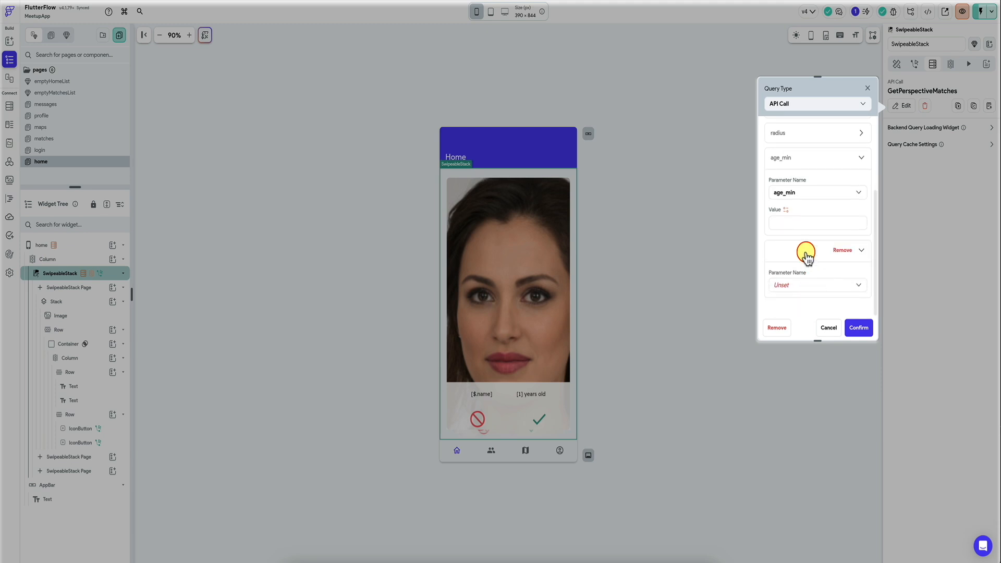
pyautogui.click(792, 293)
pyautogui.click(809, 223)
# Step: Bind the query's age_min and age_max variables to the matching preferences Row fields and save the query
pyautogui.click(785, 211)
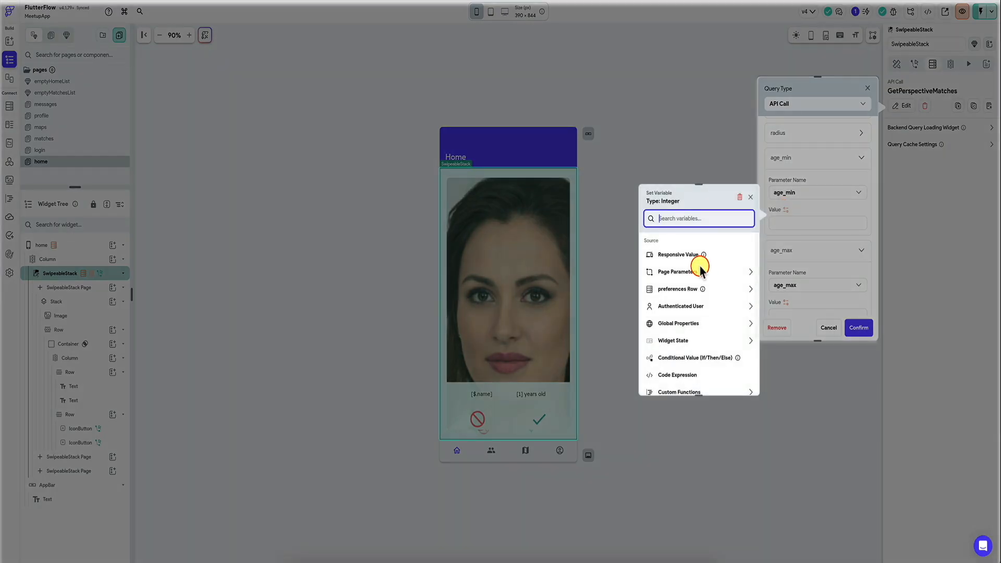
pyautogui.click(711, 289)
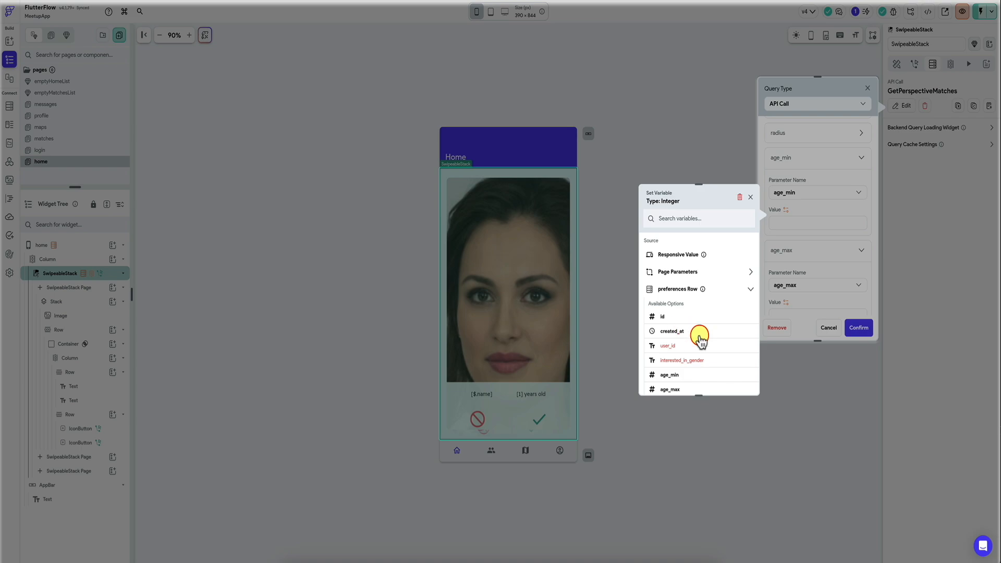
pyautogui.scroll(-1, 688, 344)
pyautogui.click(686, 351)
pyautogui.scroll(-1, 787, 278)
pyautogui.click(786, 274)
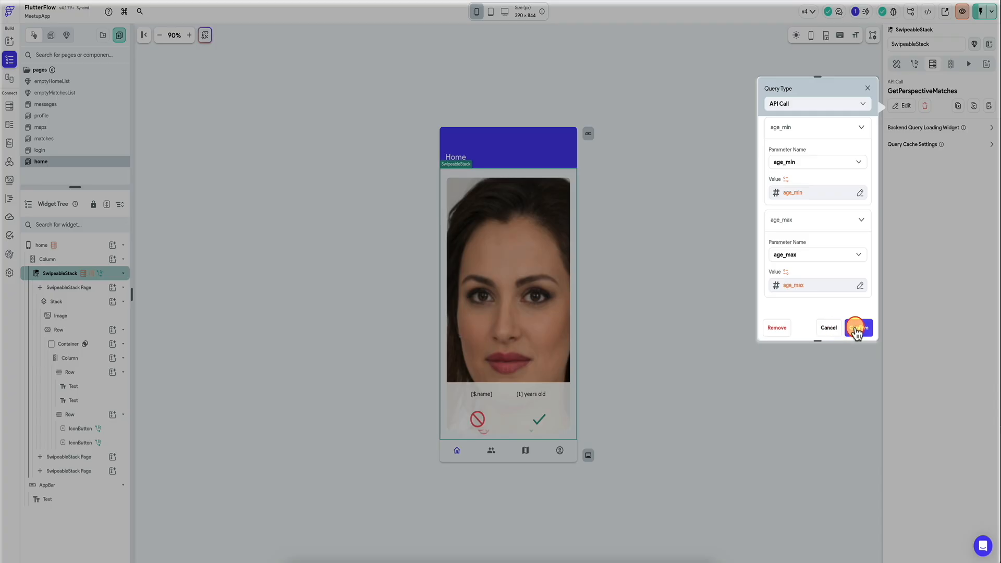
pyautogui.click(859, 328)
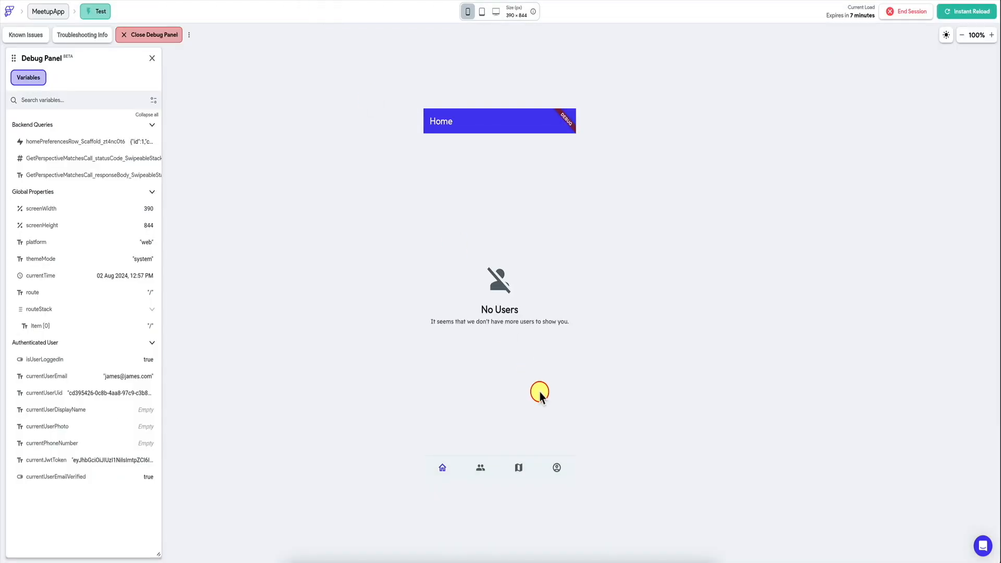
# Step: Set the preferred minimum age to 20 on the profile page of the running test app
pyautogui.click(557, 472)
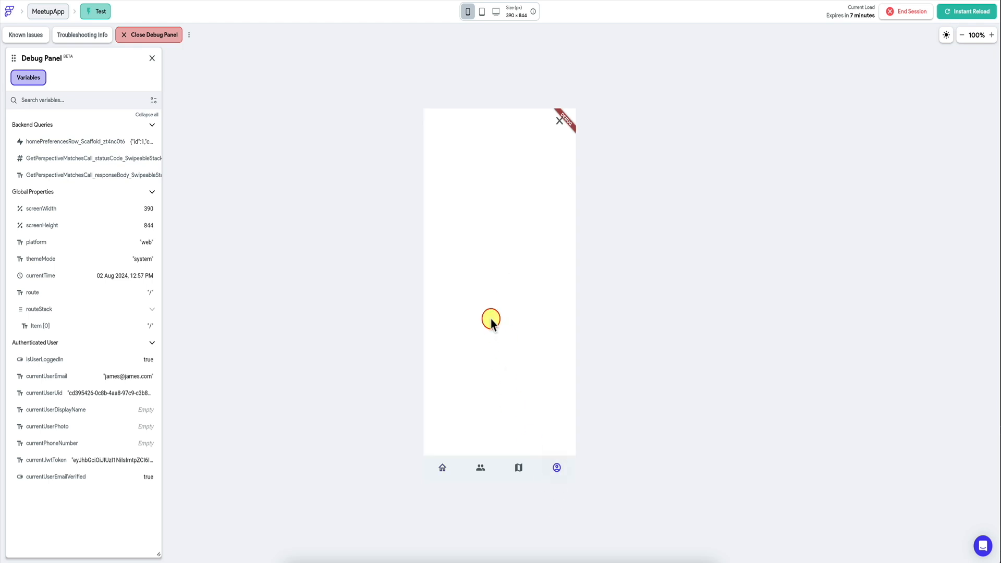
pyautogui.click(480, 376)
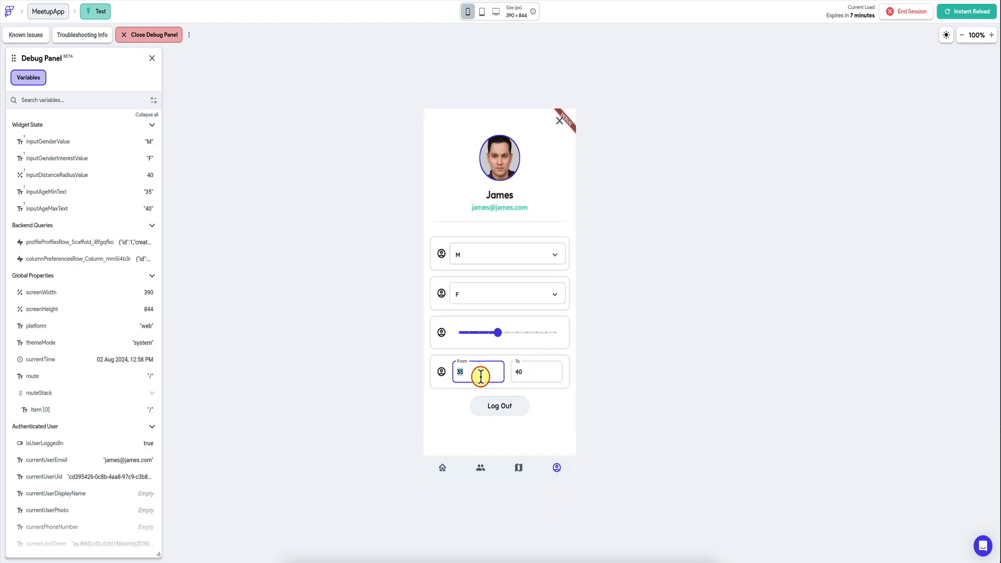
pyautogui.press('Tab')
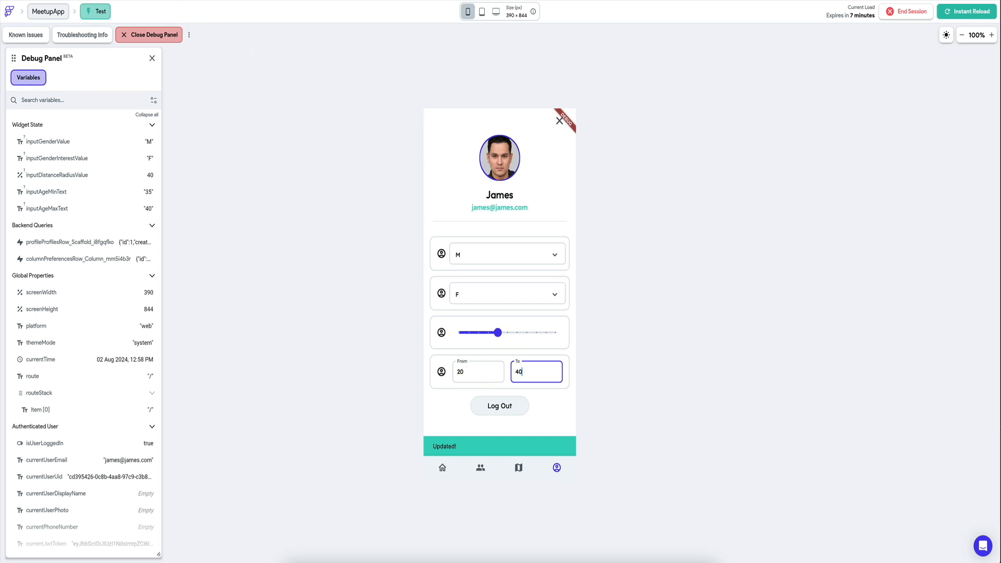
# Step: Accept the suggested matches on the test app's home page to try out the age filter
pyautogui.click(89, 1)
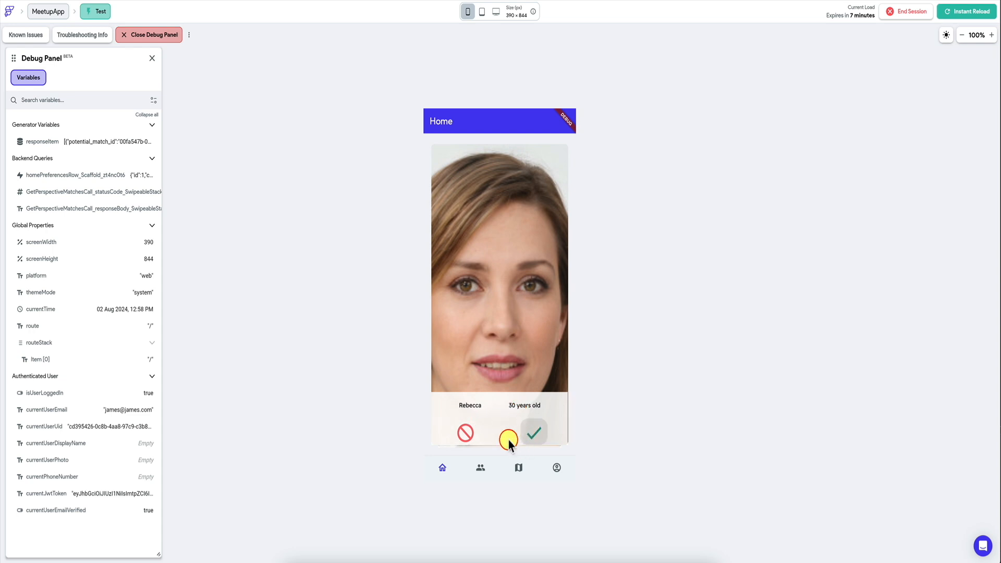
pyautogui.click(536, 436)
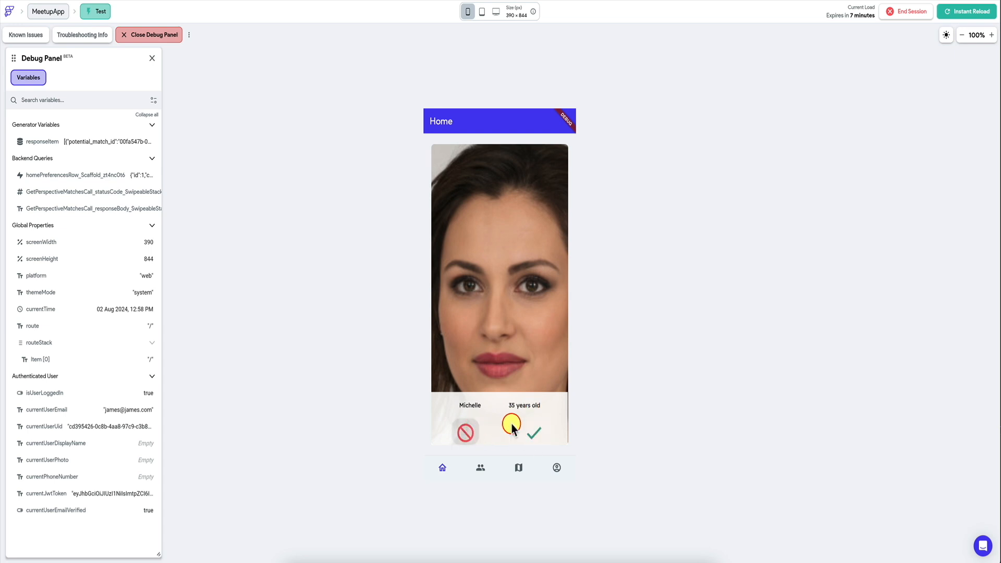
pyautogui.click(535, 432)
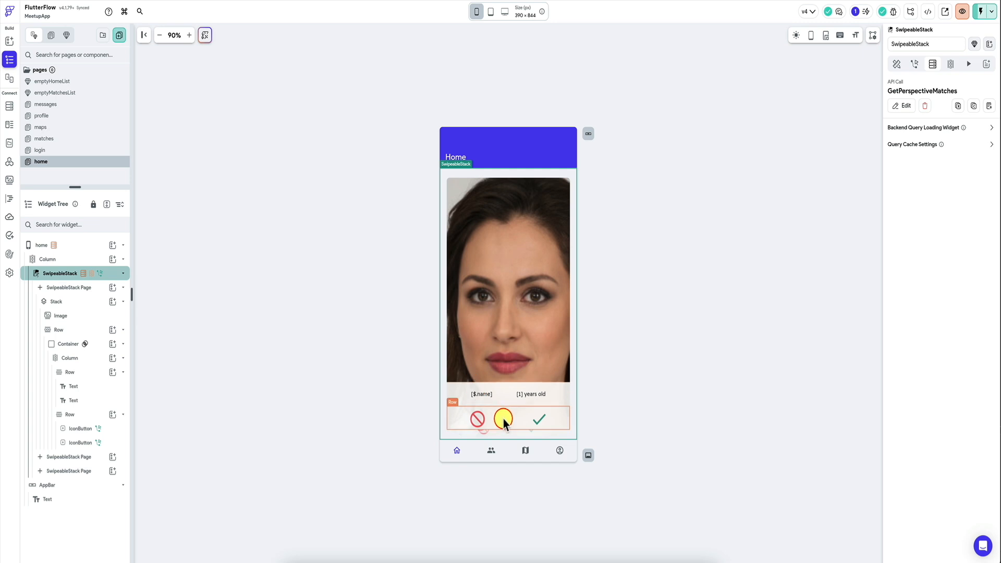
# Step: Set the height of the card's container with the name, age and icon buttons to 150 px
pyautogui.click(503, 415)
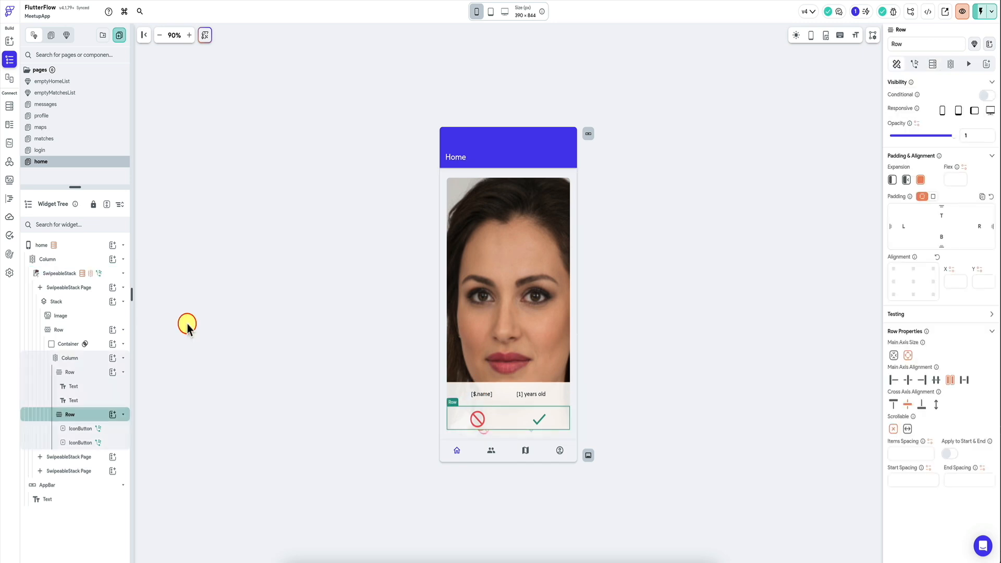
pyautogui.click(88, 359)
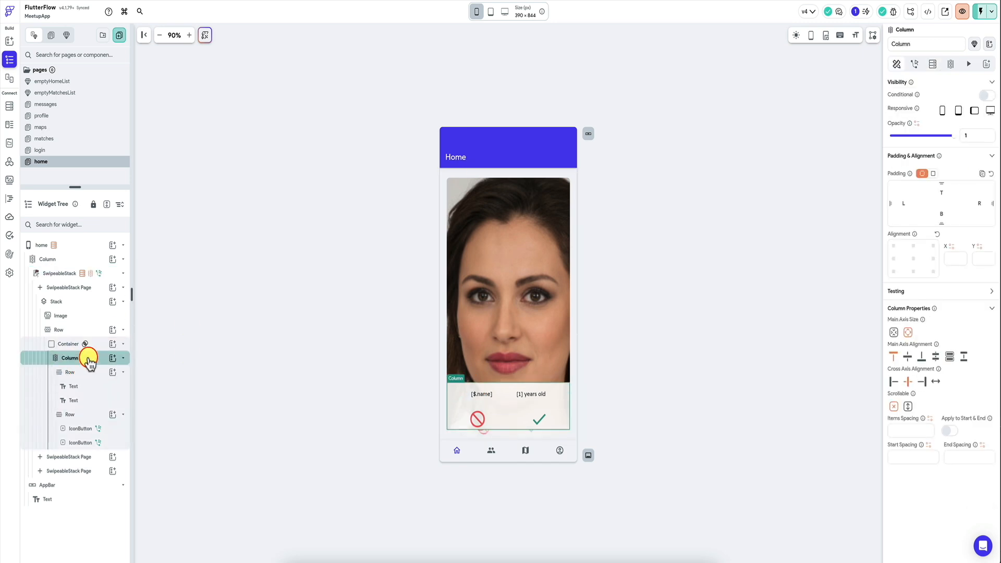
pyautogui.click(78, 415)
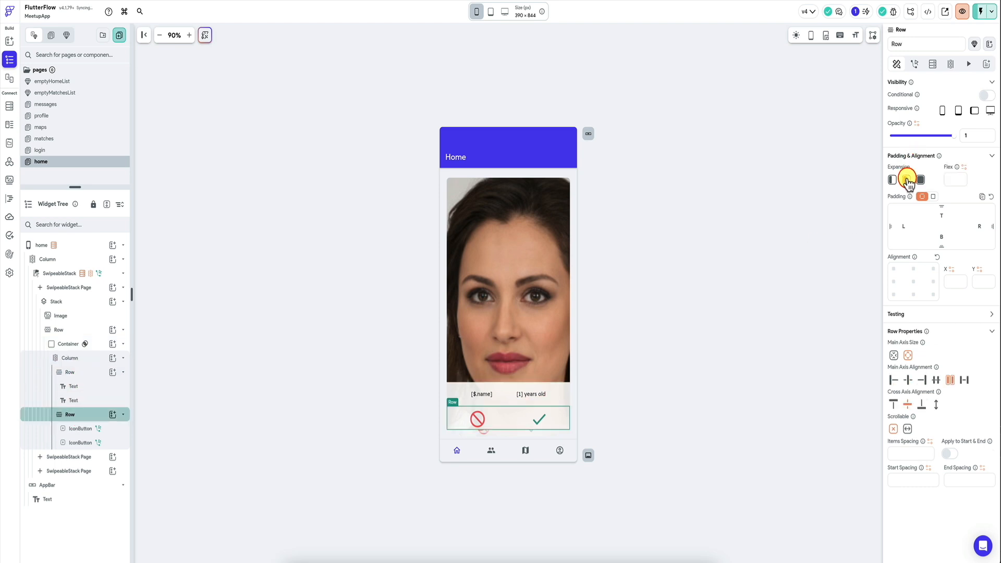
pyautogui.click(99, 345)
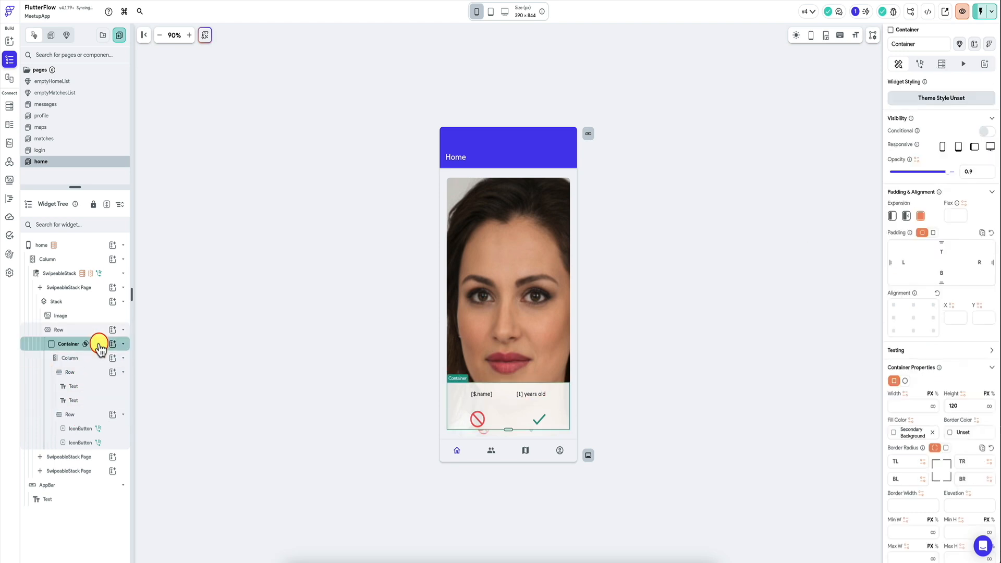
pyautogui.click(962, 402)
pyautogui.write('130')
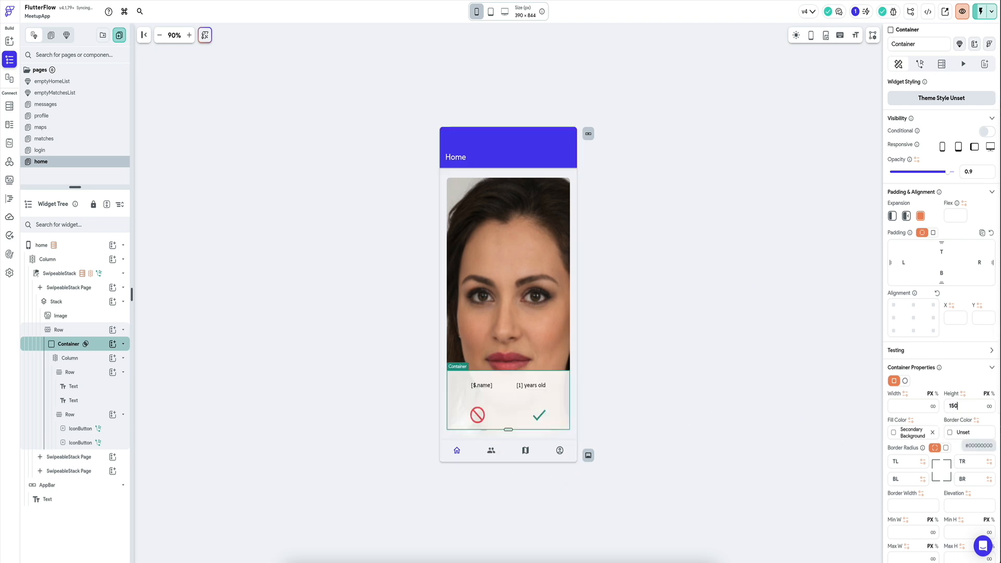
# Step: Examine the layout properties of the card's text row, button row, container and both icon buttons
pyautogui.click(473, 392)
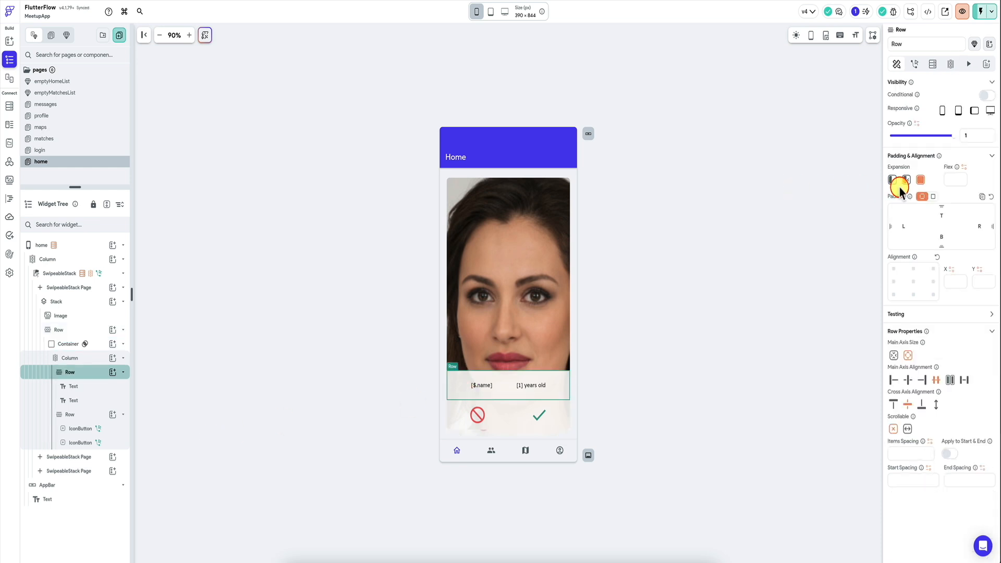
pyautogui.click(500, 427)
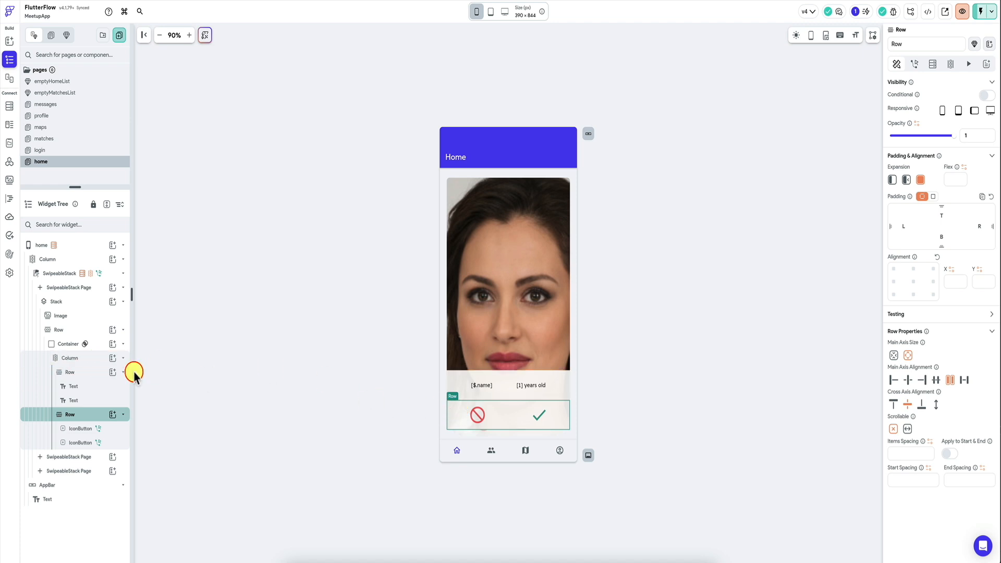
pyautogui.click(96, 346)
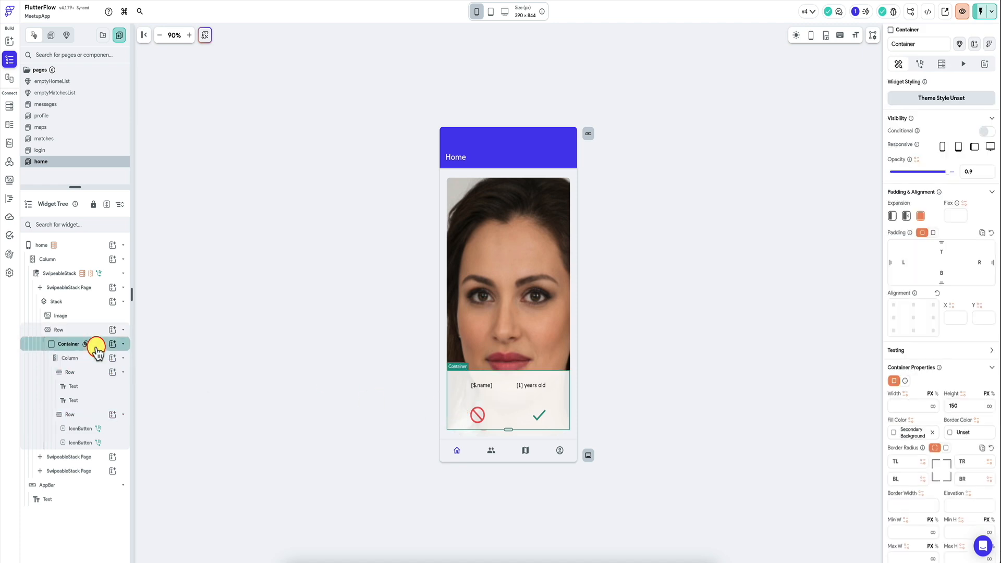
pyautogui.click(506, 390)
pyautogui.click(496, 414)
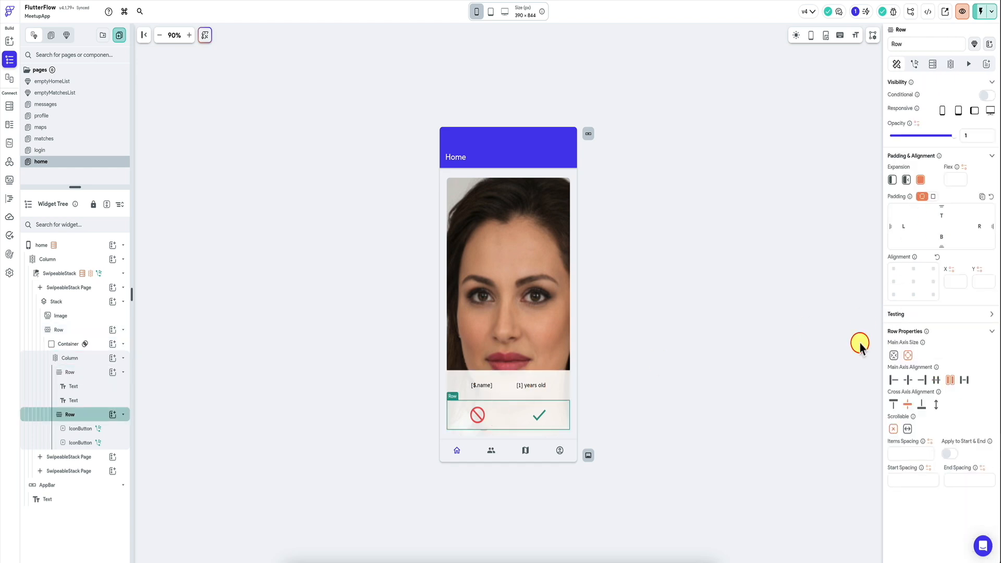
pyautogui.click(478, 416)
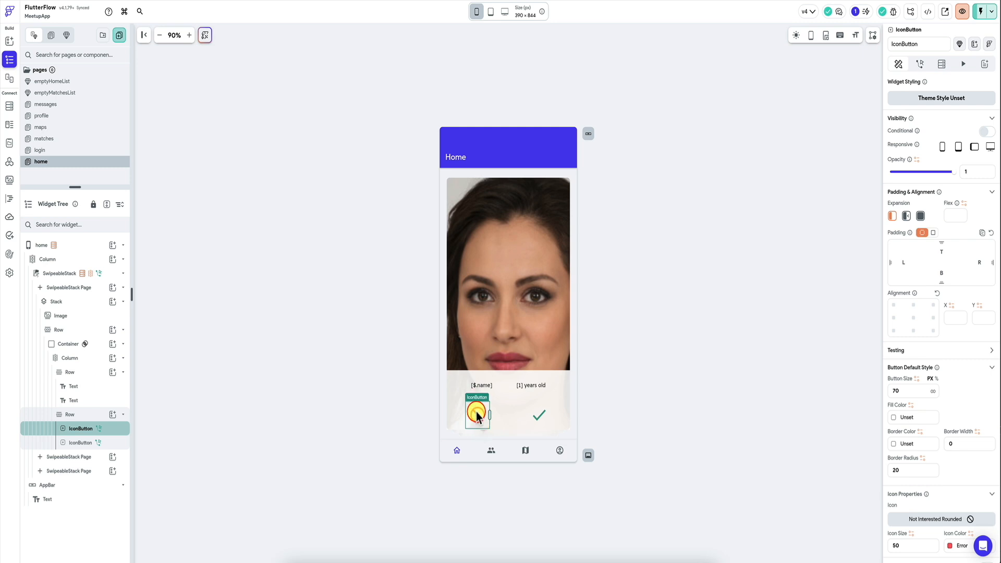
pyautogui.click(537, 409)
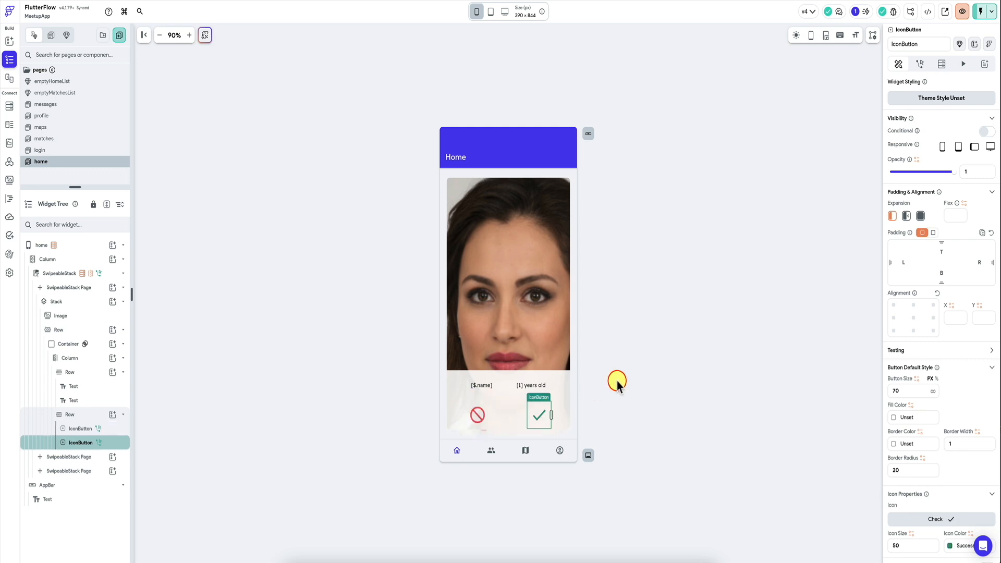
pyautogui.click(390, 409)
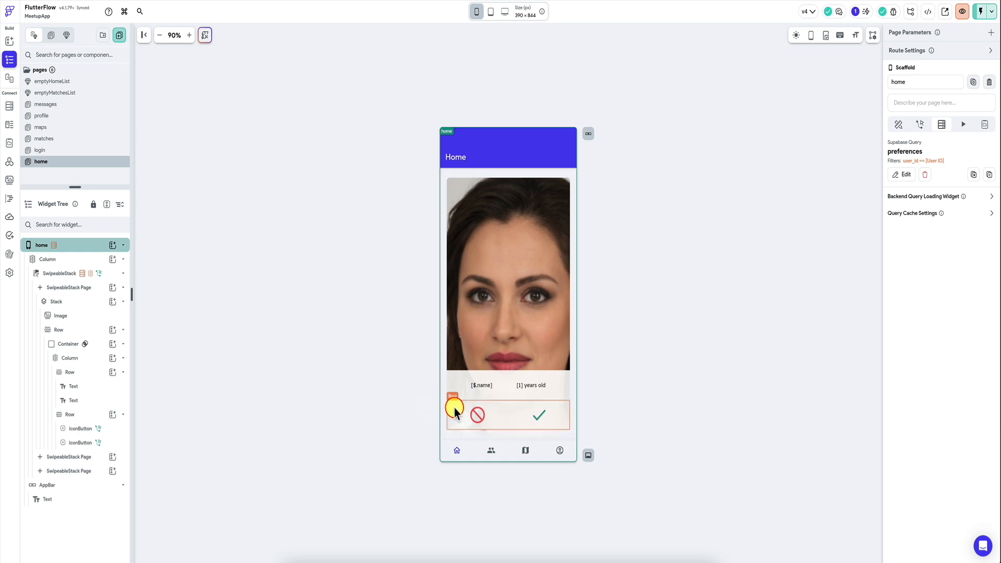
# Step: Give the card's info container a border in the Tertiary theme color
pyautogui.click(95, 344)
pyautogui.scroll(-4, 921, 380)
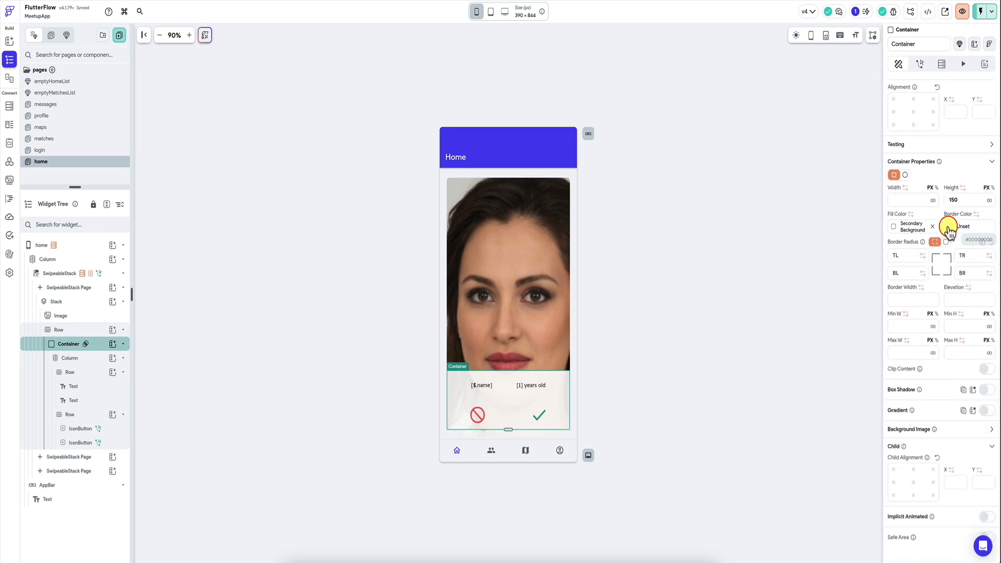
pyautogui.click(913, 229)
pyautogui.click(855, 415)
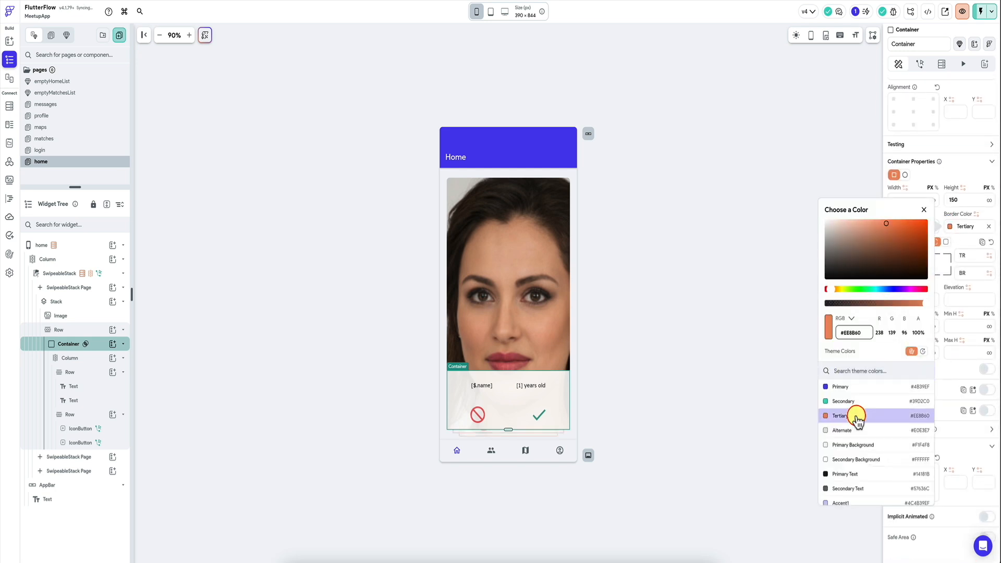
pyautogui.click(963, 371)
pyautogui.click(674, 335)
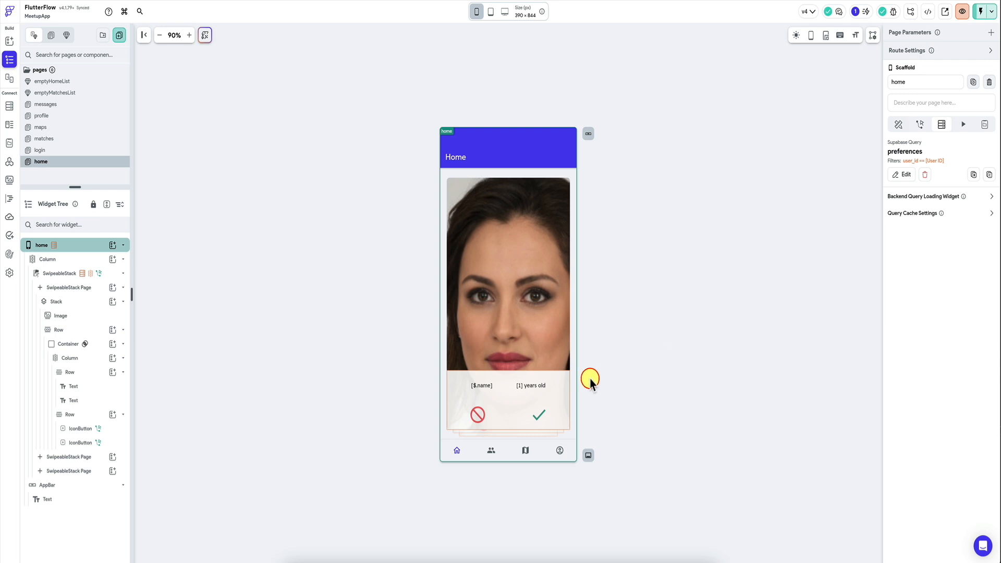
pyautogui.click(508, 390)
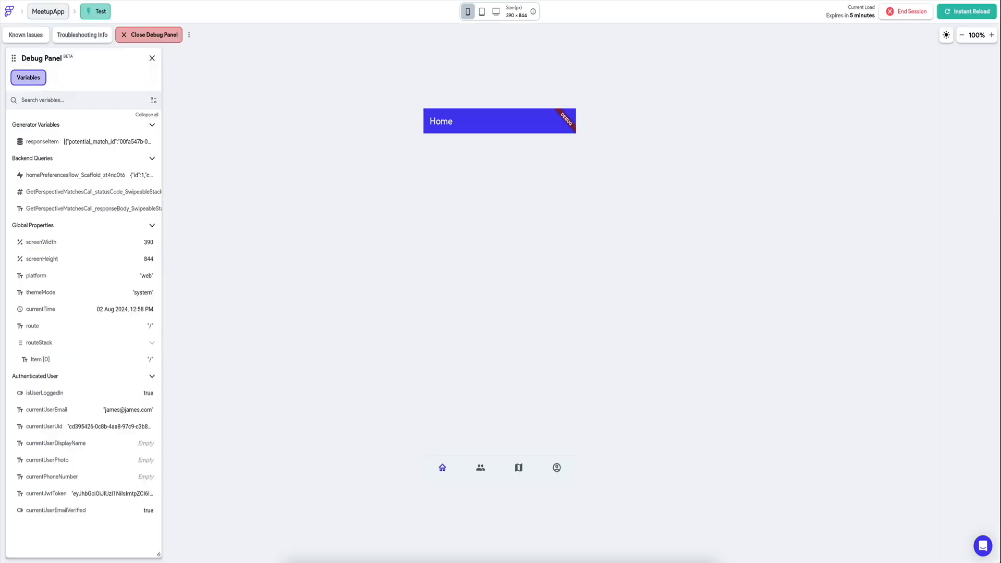
# Step: Switch to the test app, enter the account's e-mail to log in, and accept the suggested match on the home page
pyautogui.click(508, 220)
pyautogui.write('rebe')
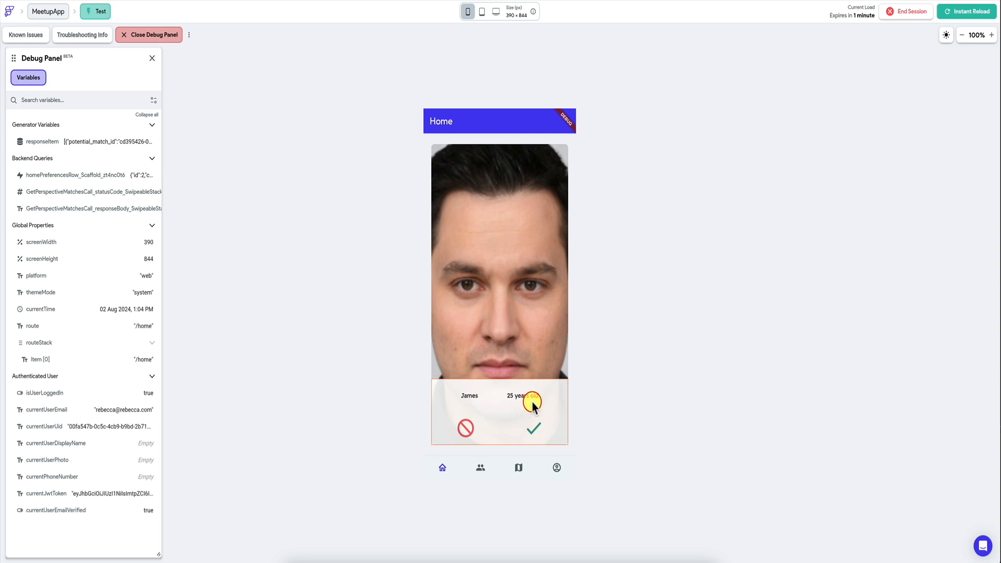
pyautogui.click(535, 429)
# Step: Check the accepted match in the Matches list and its chat page, as well as its location on the map
pyautogui.click(480, 468)
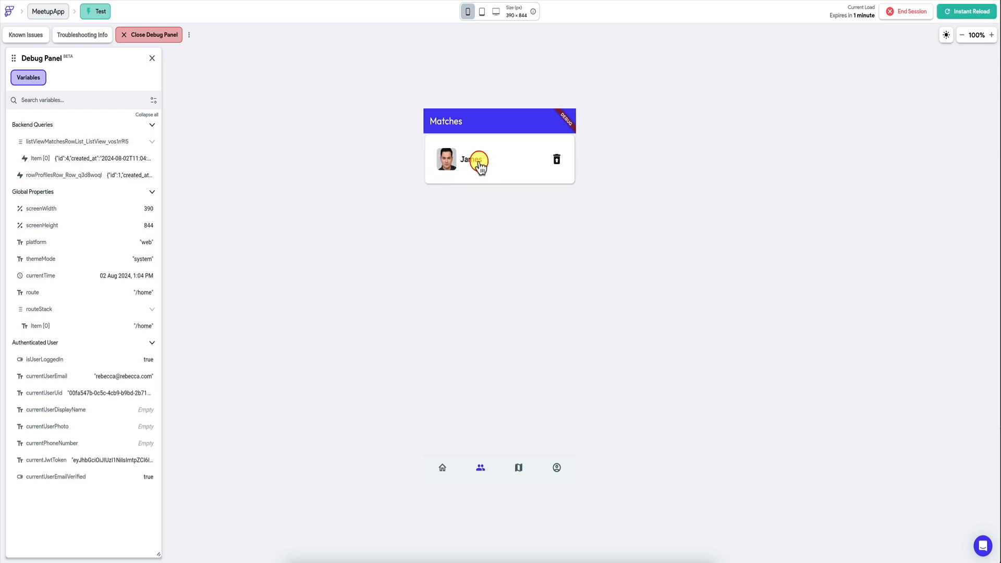
pyautogui.click(479, 163)
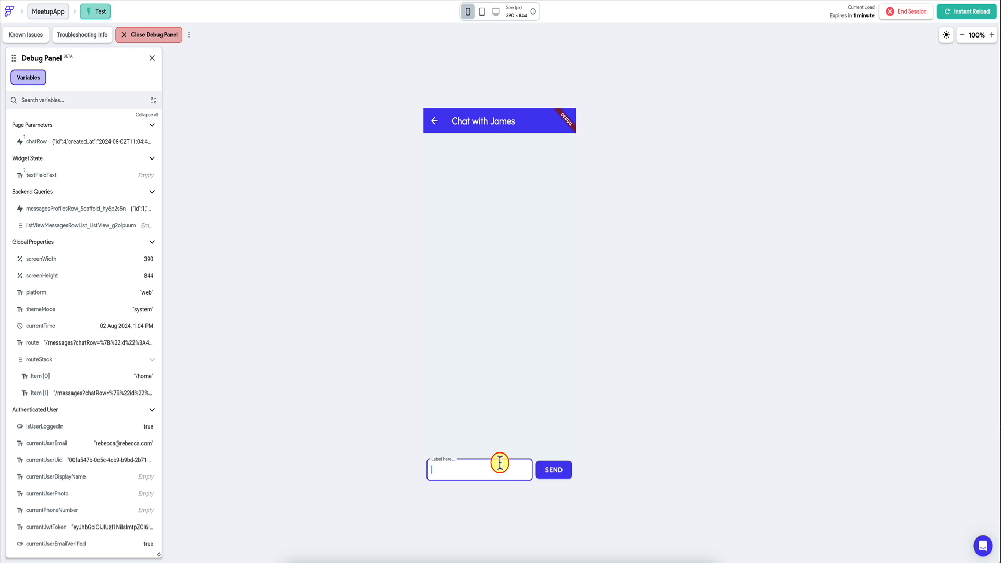
pyautogui.click(433, 123)
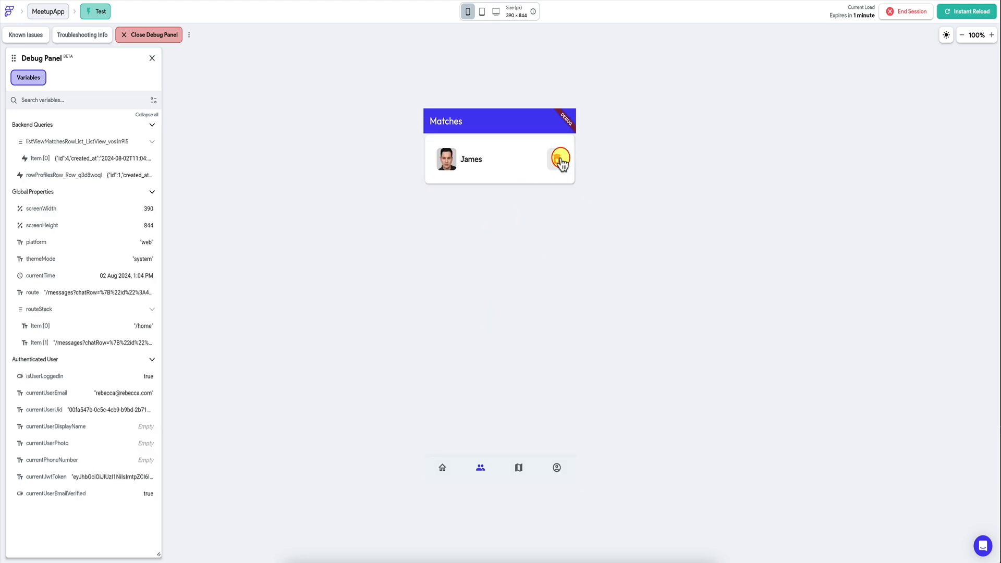
pyautogui.click(524, 469)
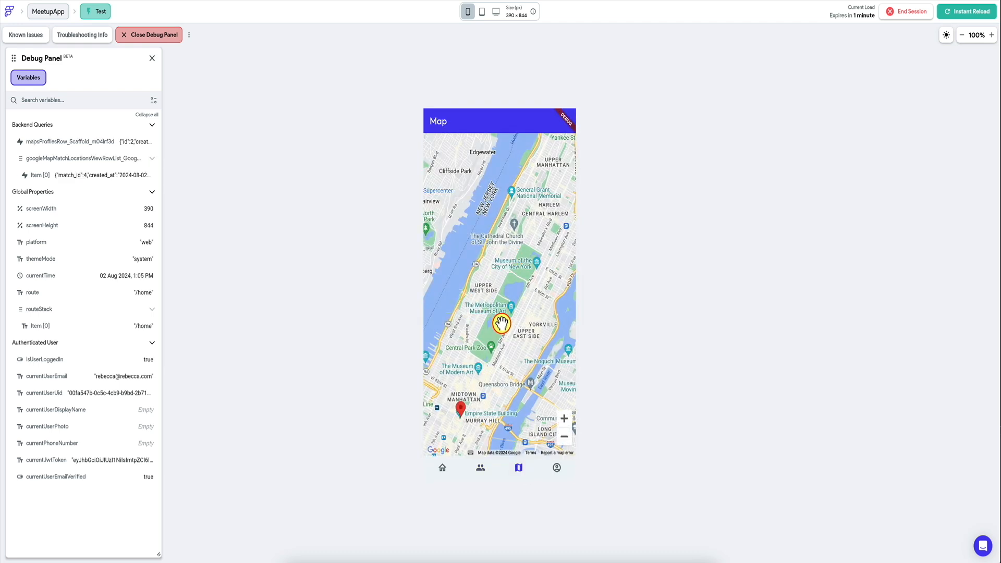
pyautogui.moveTo(501, 324); pyautogui.dragTo(524, 223)
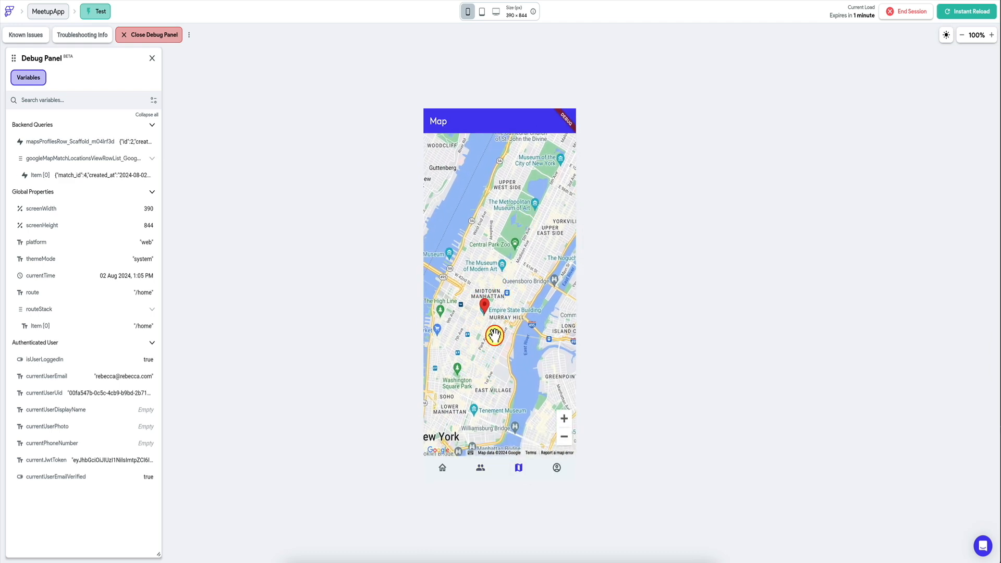
# Step: Set the preferred minimum age to 30 and increase the distance radius on the test app's profile page
pyautogui.click(557, 468)
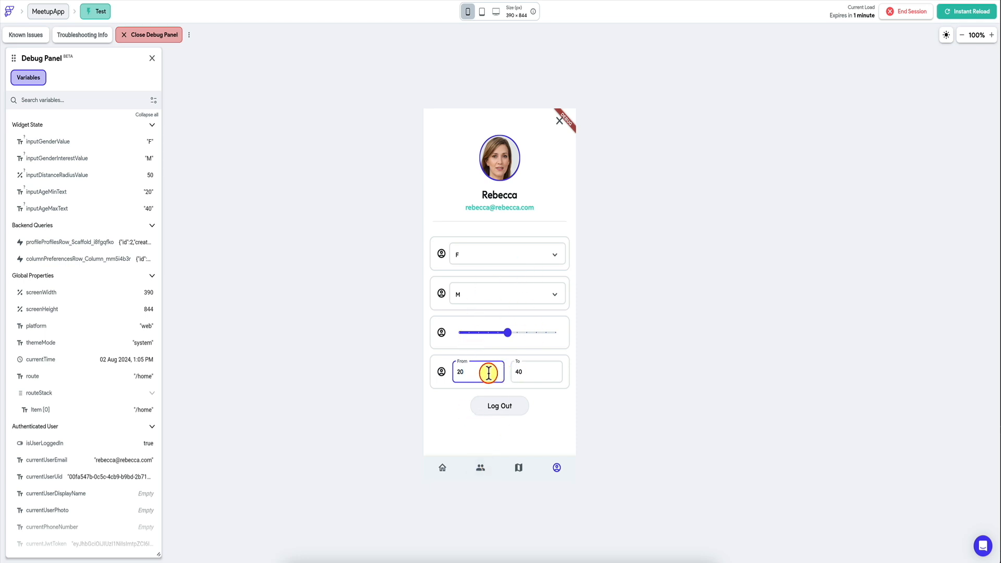
pyautogui.click(534, 372)
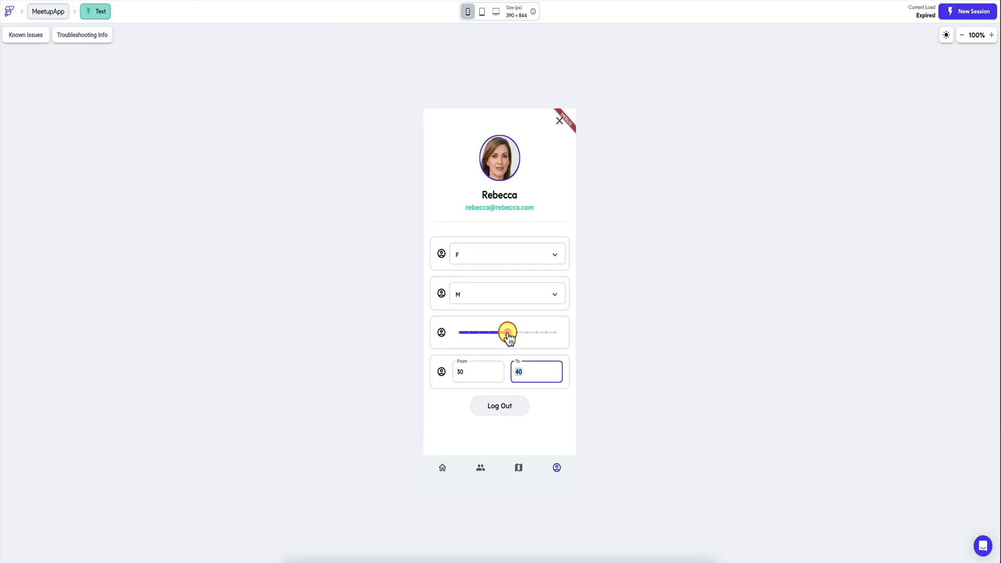
pyautogui.moveTo(510, 340); pyautogui.dragTo(565, 339)
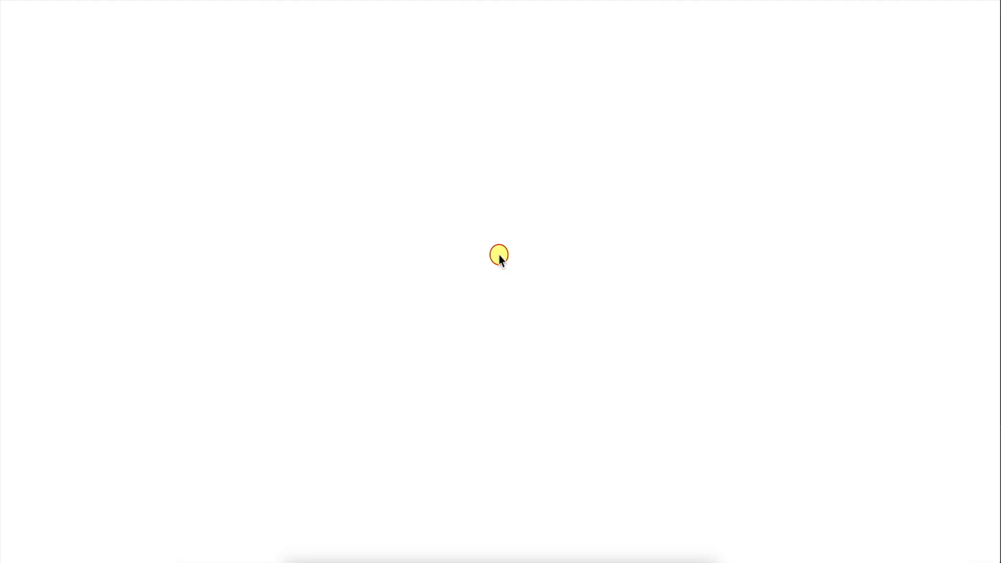
# Step: Check the Matches page and the home page's suggestions with the changed preferences
pyautogui.click(480, 469)
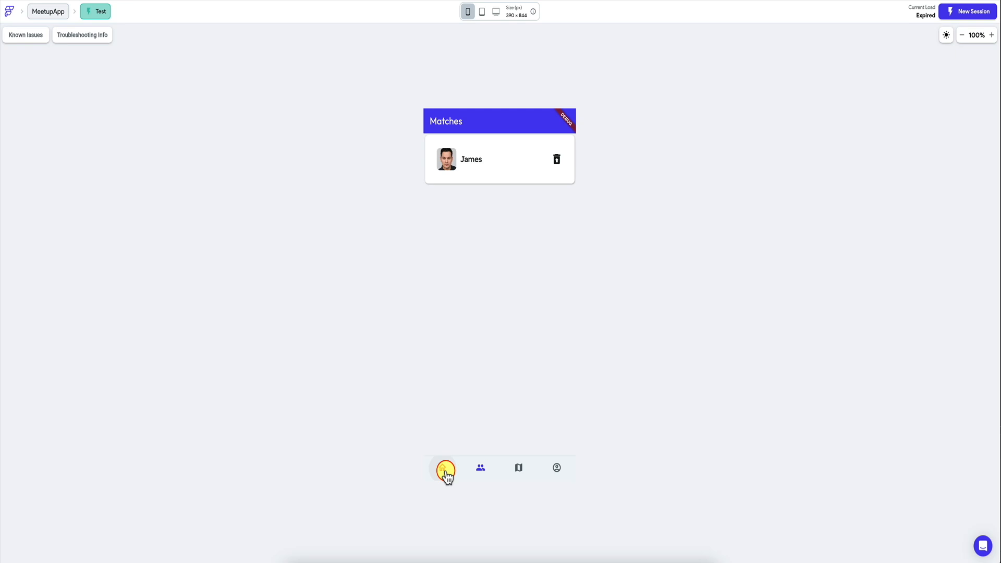
pyautogui.click(446, 470)
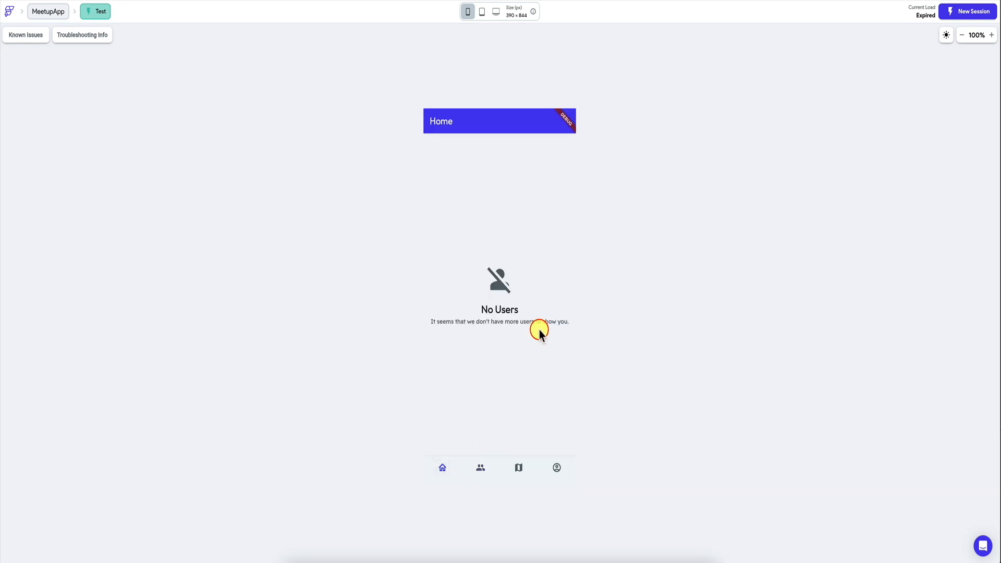